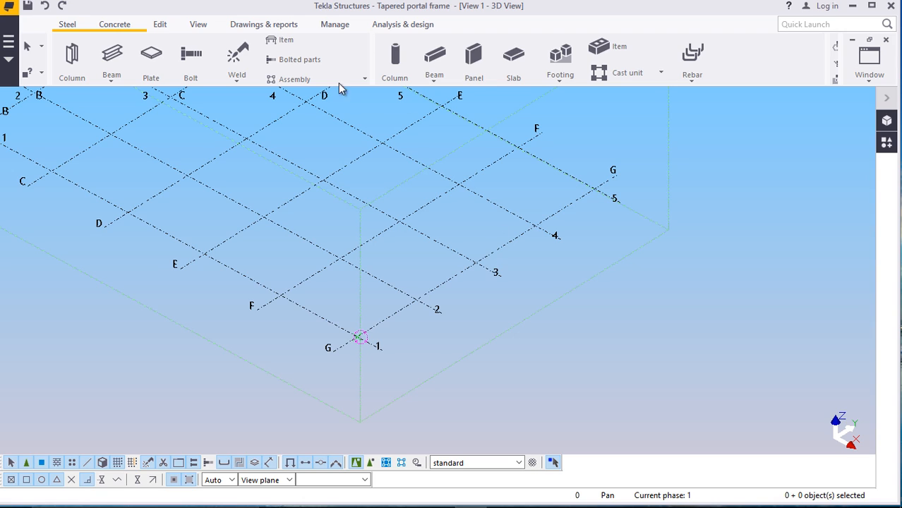
Place a steel column at the intersection of grid lines G and 1, ending the column command
left_click(73, 65)
scroll(392, 344, "up", 2)
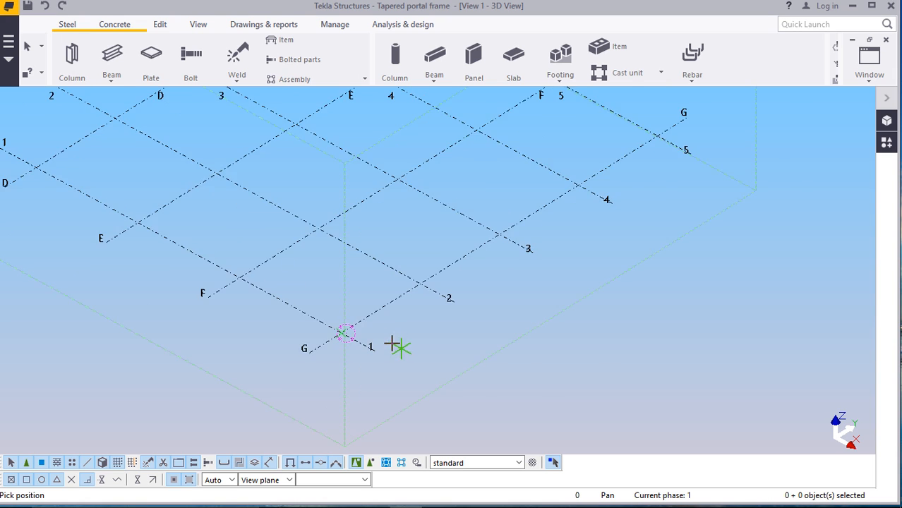
scroll(381, 343, "up", 2)
scroll(466, 277, "down", 1)
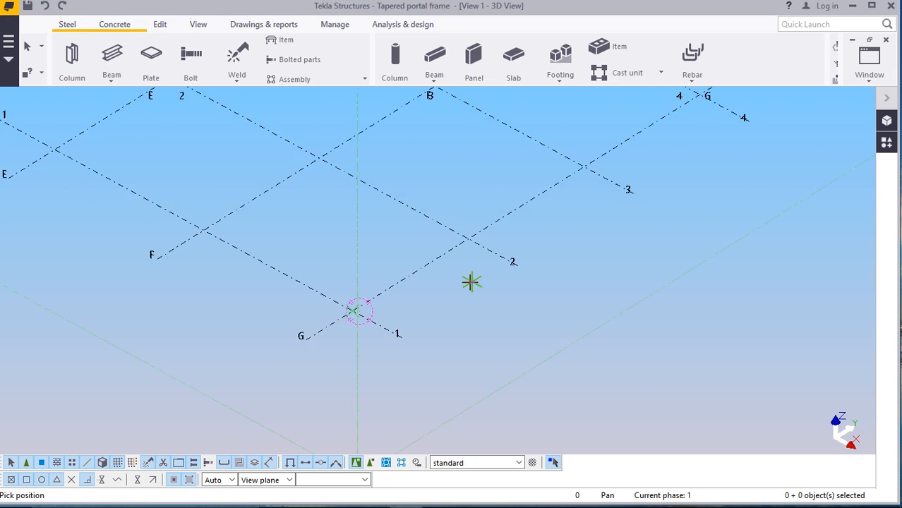
scroll(471, 283, "down", 2)
scroll(473, 242, "down", 1)
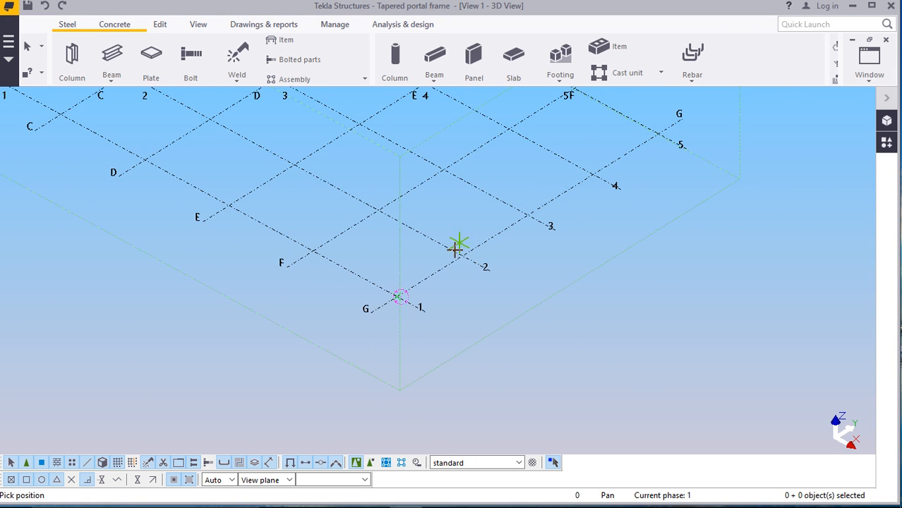
scroll(458, 246, "up", 2)
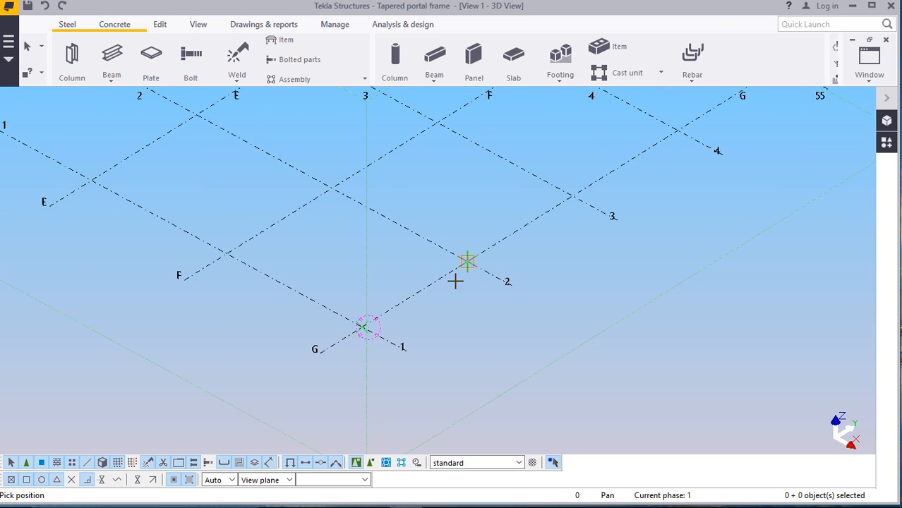
left_click(363, 330)
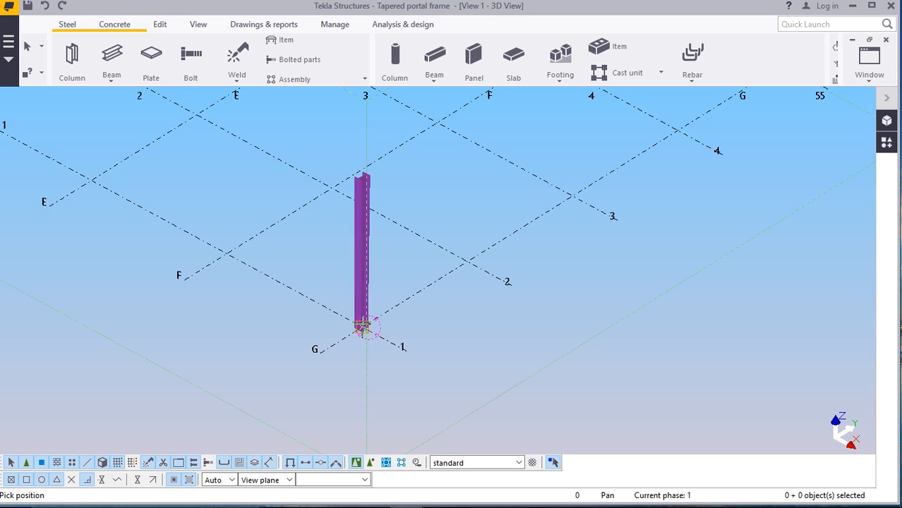
scroll(361, 326, "up", 4)
right_click(466, 160)
left_click(494, 168)
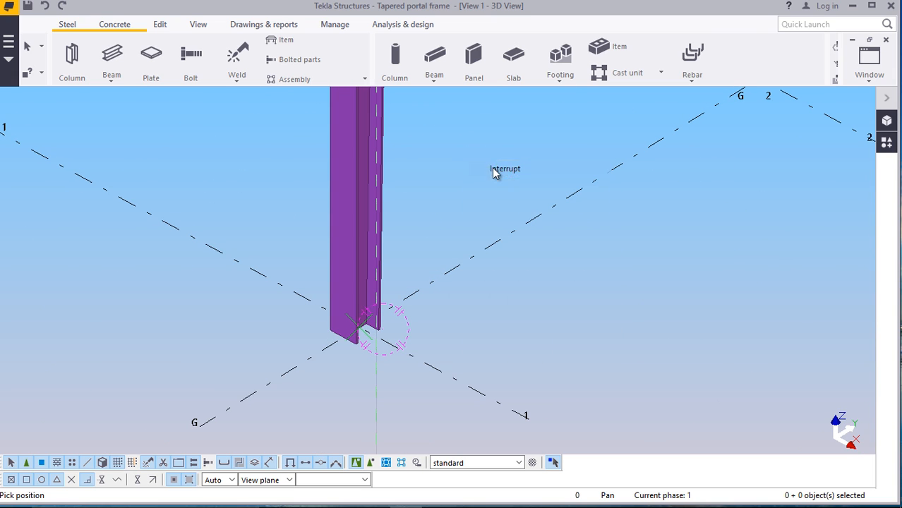
Select the tapered PHI section among the I profiles for the column and apply it
double_click(358, 156)
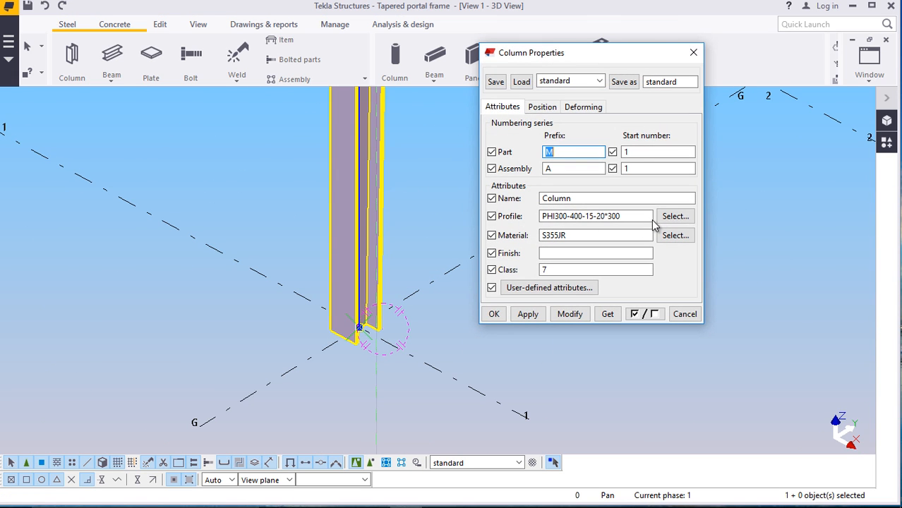
left_click(675, 217)
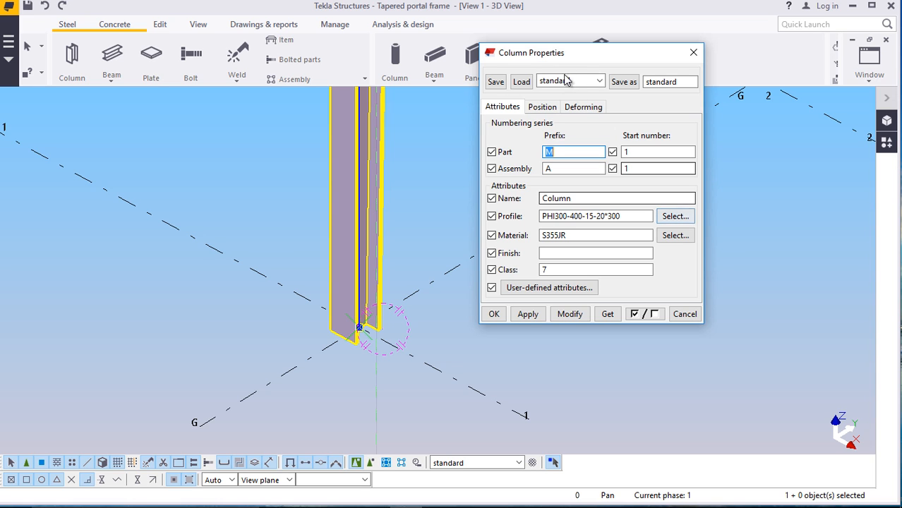
left_click(670, 220)
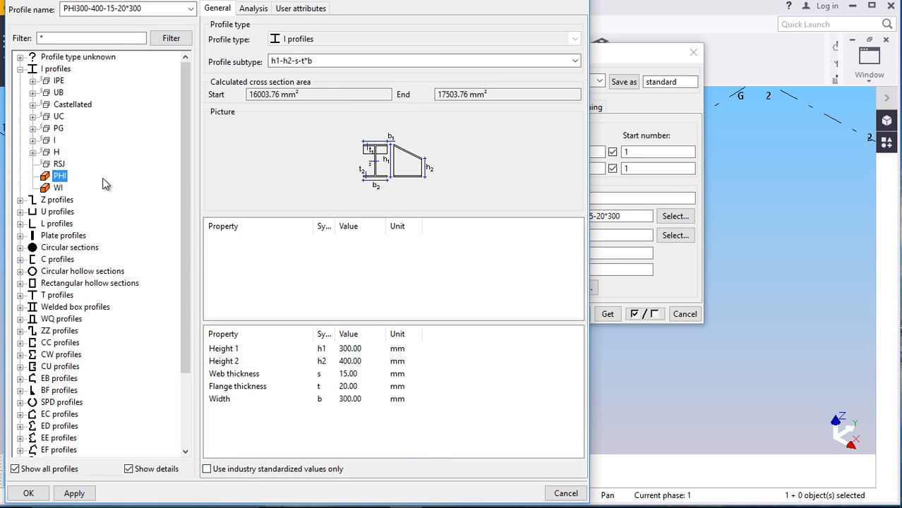
left_click(20, 70)
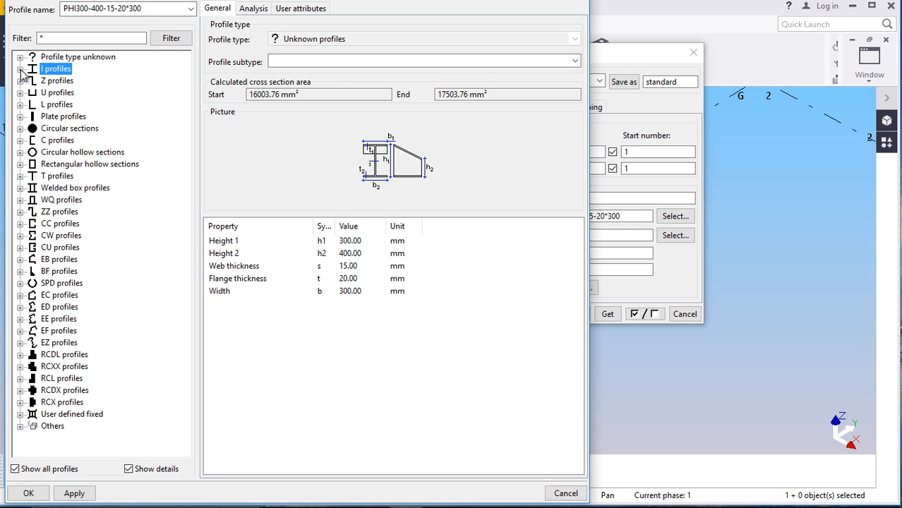
left_click(20, 69)
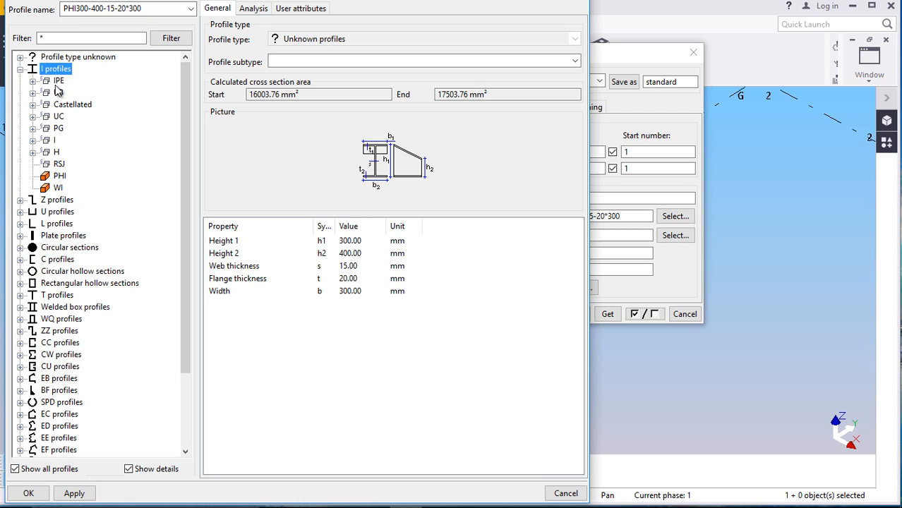
left_click(60, 177)
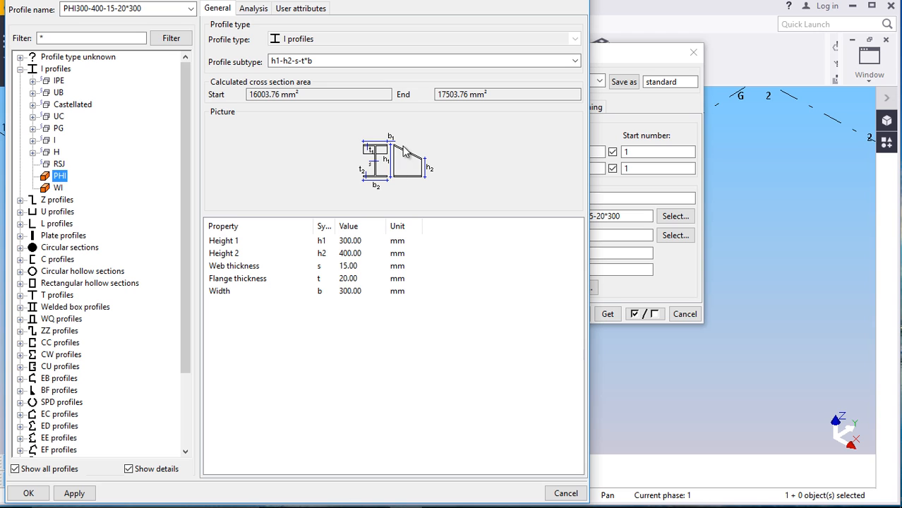
left_click(74, 494)
left_click(28, 494)
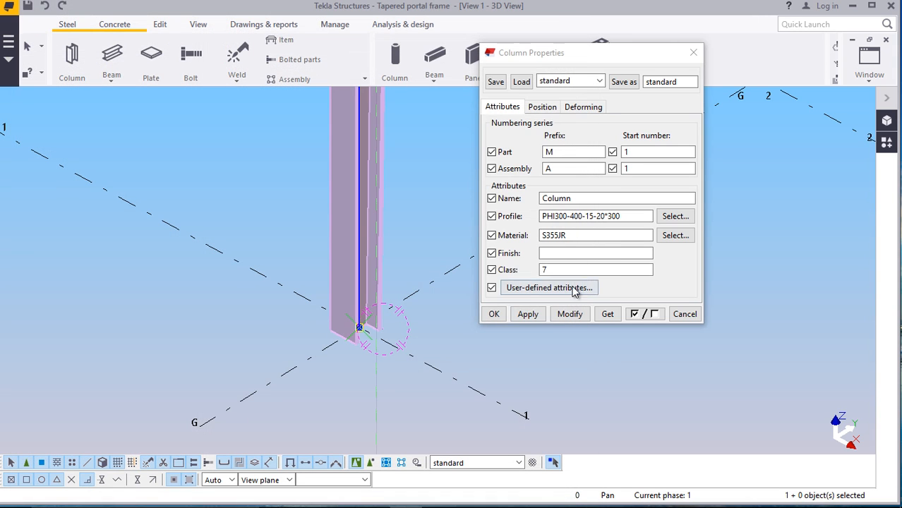
left_click(569, 316)
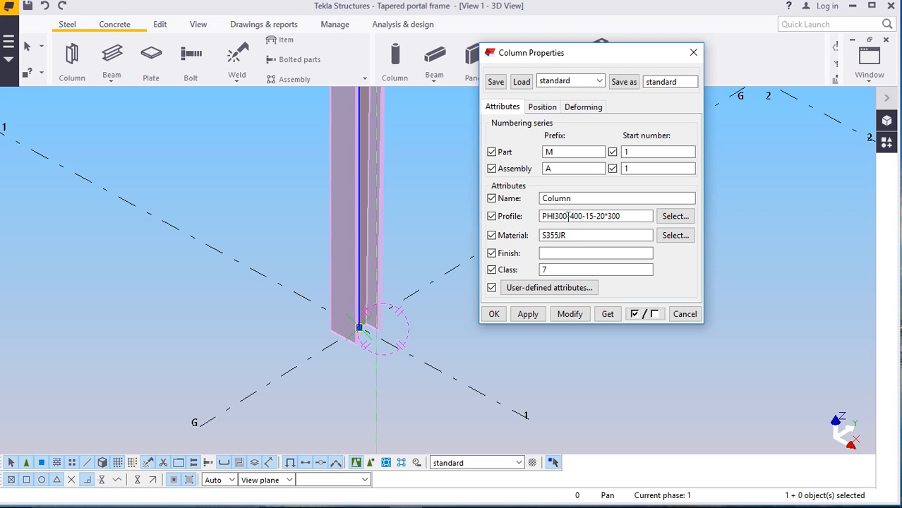
left_click(583, 216)
key("BackSpace")
key("BackSpace")
key("BackSpace")
type("600")
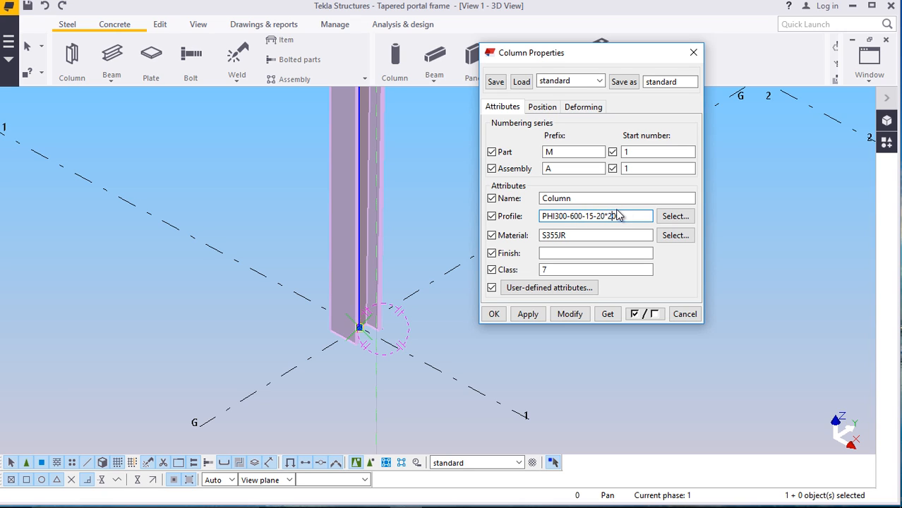
Confirm S355JR as the column's material and apply the edited properties to the column
left_click(676, 237)
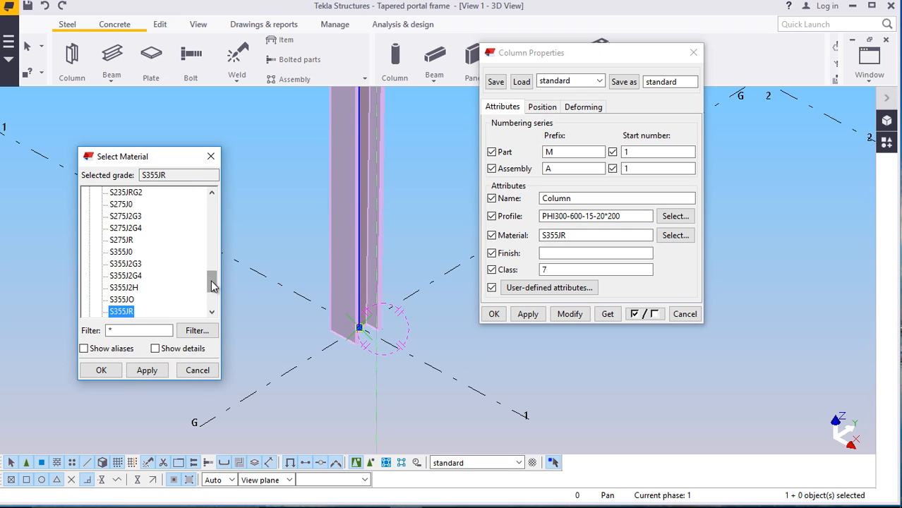
scroll(214, 285, "down", 2)
scroll(214, 283, "up", 4)
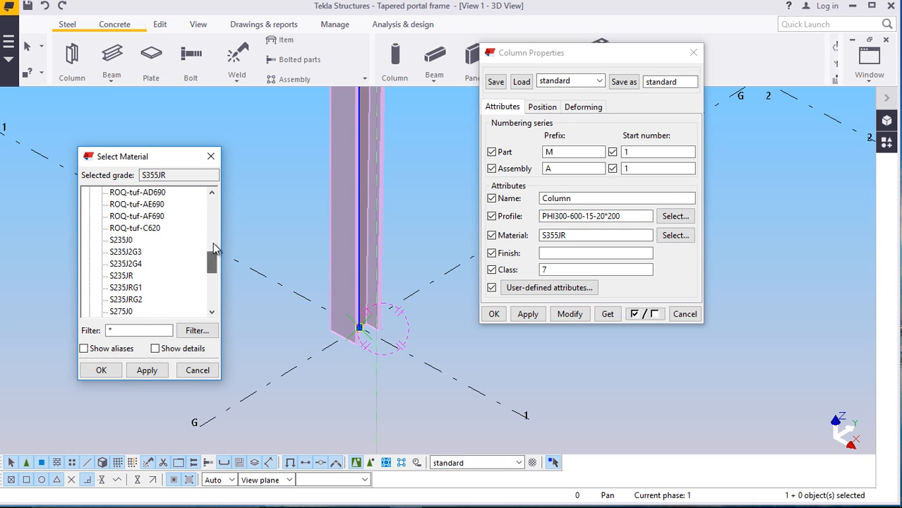
left_click(101, 371)
left_click(579, 315)
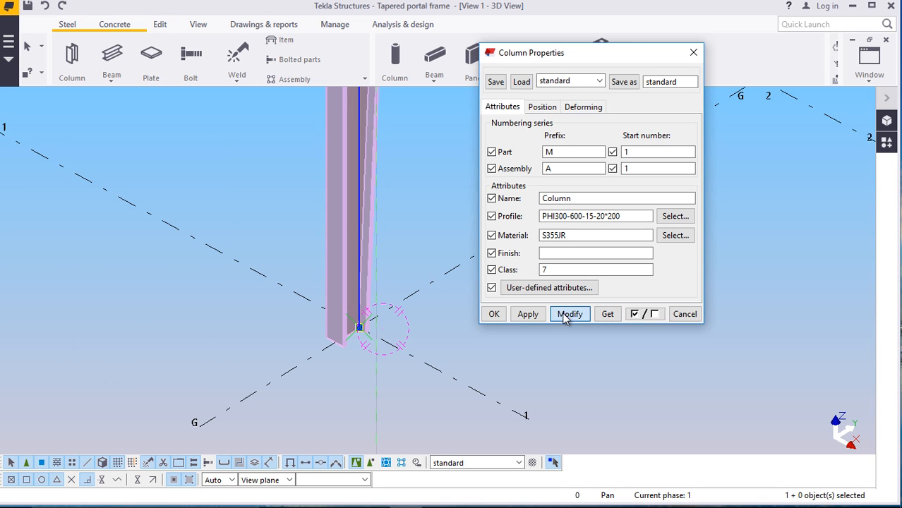
left_click(495, 315)
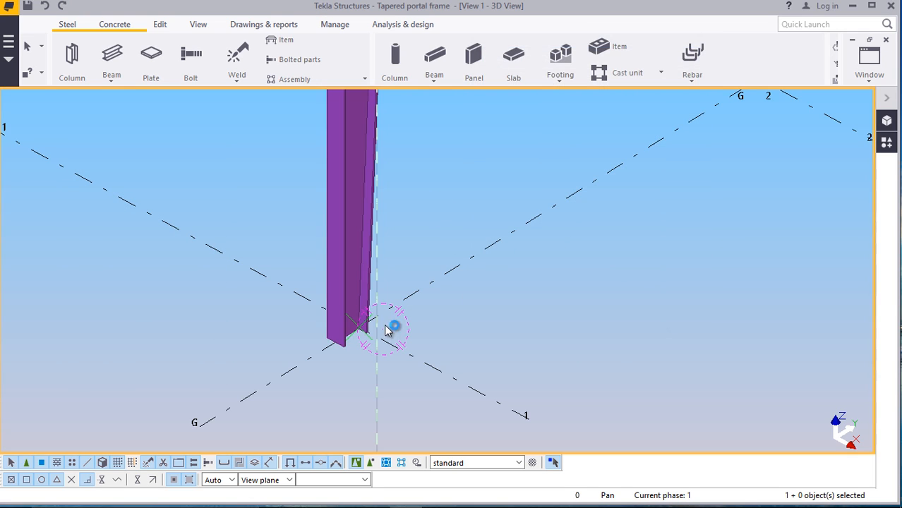
Inspect the column's tapered shape and review its top and bottom levels in the position properties
scroll(353, 324, "up", 2)
scroll(344, 311, "down", 3)
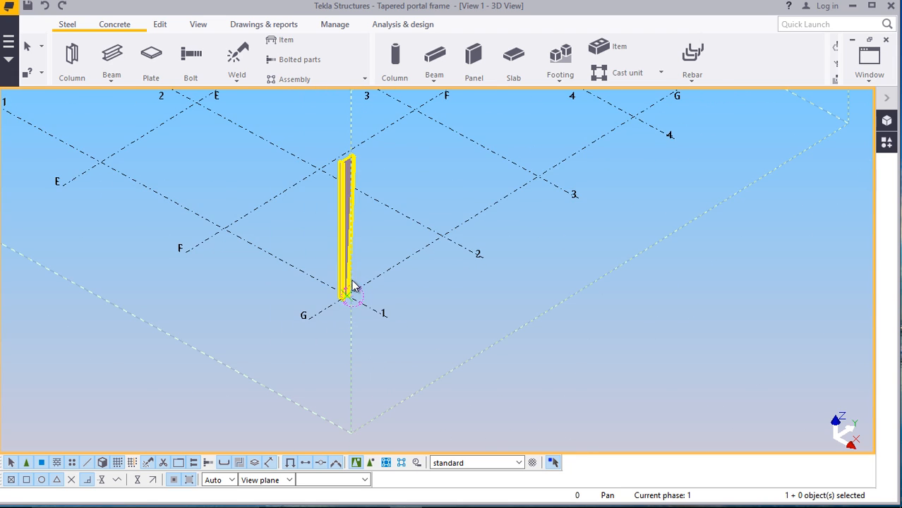
scroll(347, 141, "up", 4)
scroll(348, 137, "up", 2)
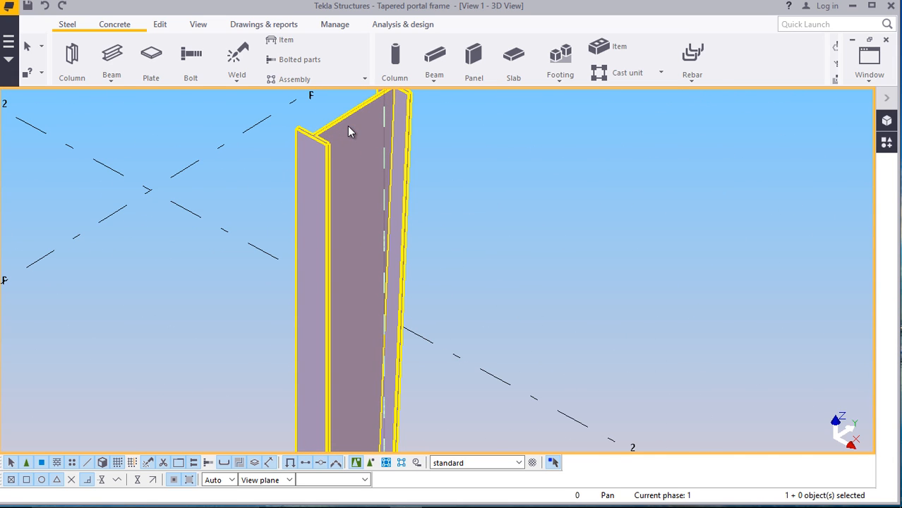
double_click(356, 134)
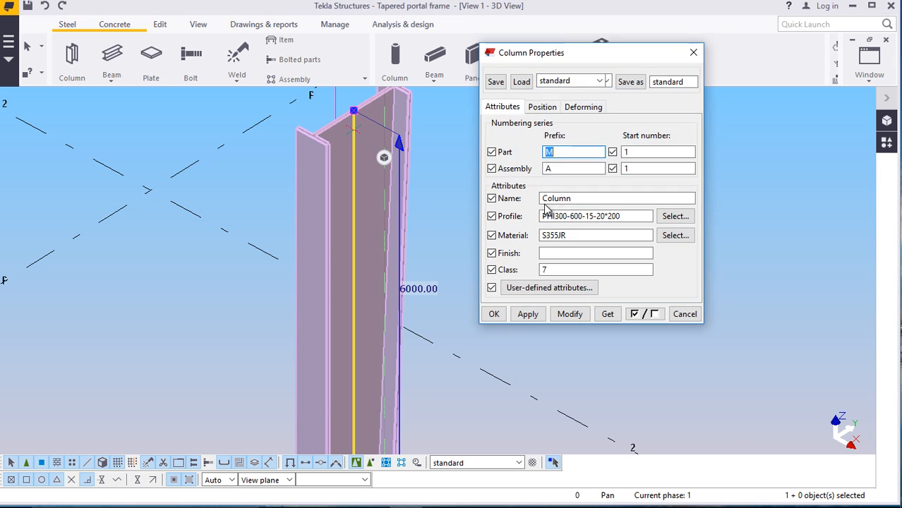
left_click(542, 108)
left_click(557, 213)
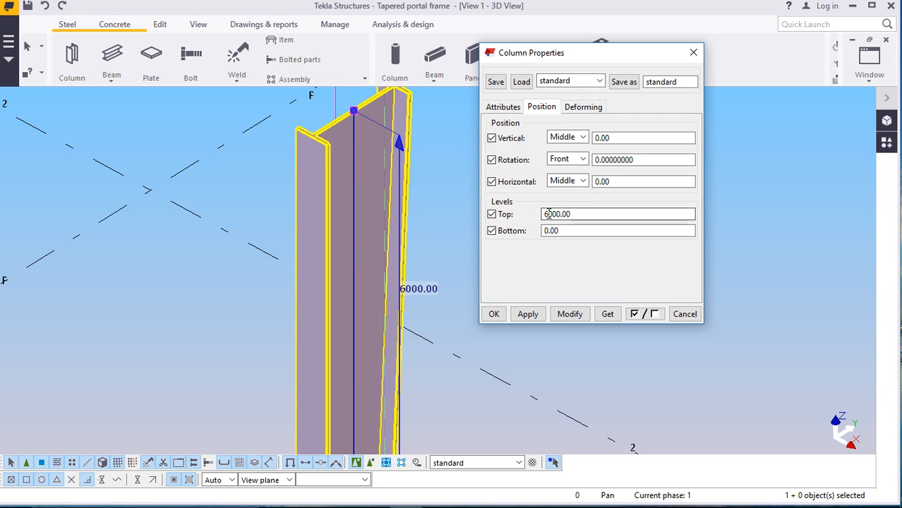
left_click(561, 230)
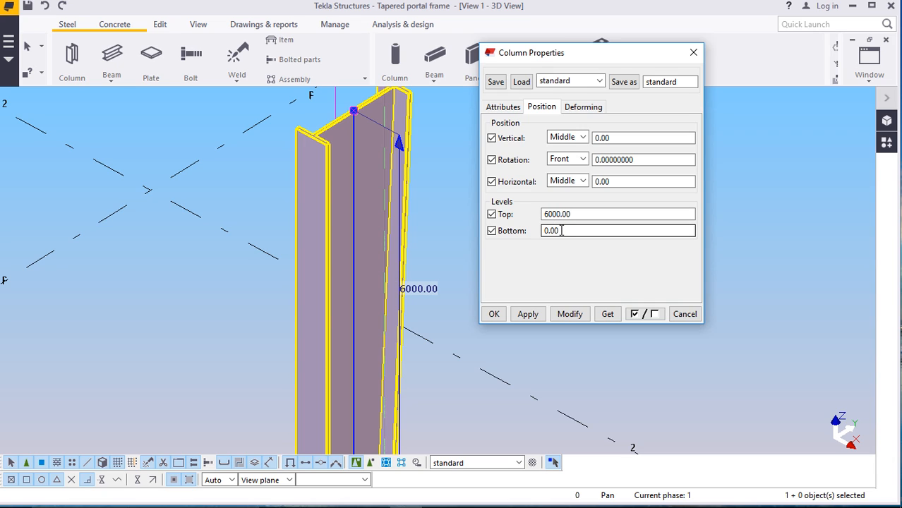
left_click(568, 317)
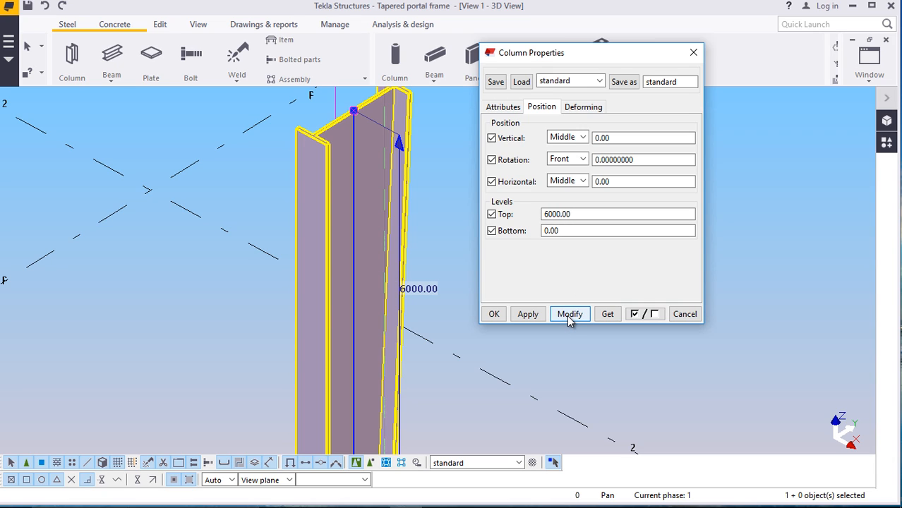
left_click(572, 315)
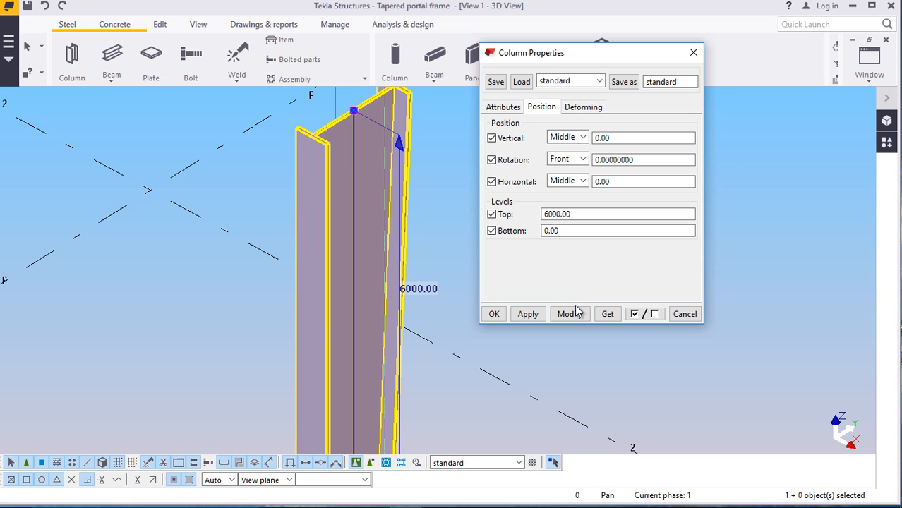
left_click(693, 52)
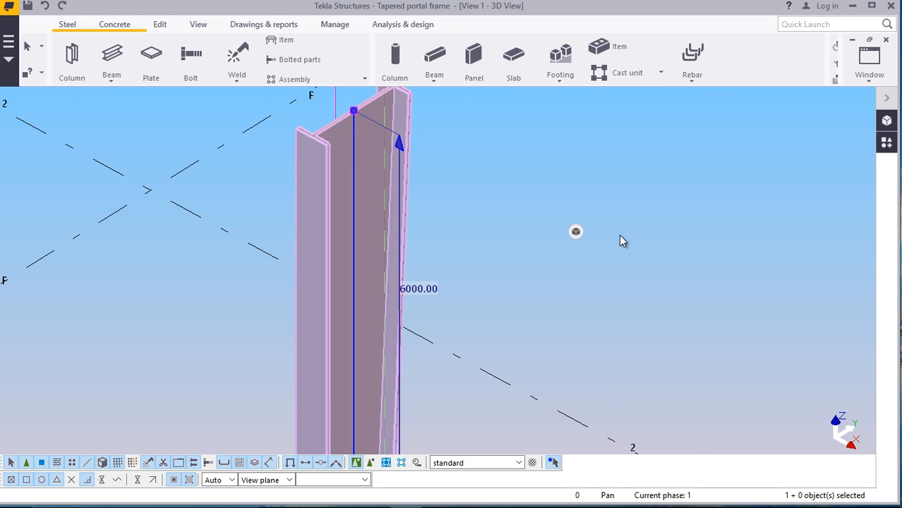
scroll(620, 241, "down", 2)
left_click(503, 161)
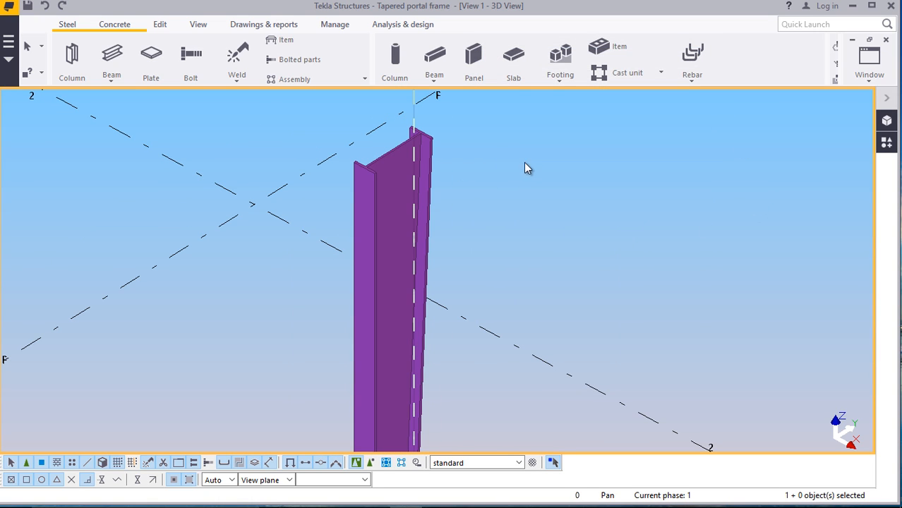
Search the applications and components catalogue for tapered components and look through the beam, column, base plate and frame results
left_click(886, 144)
left_click(849, 152)
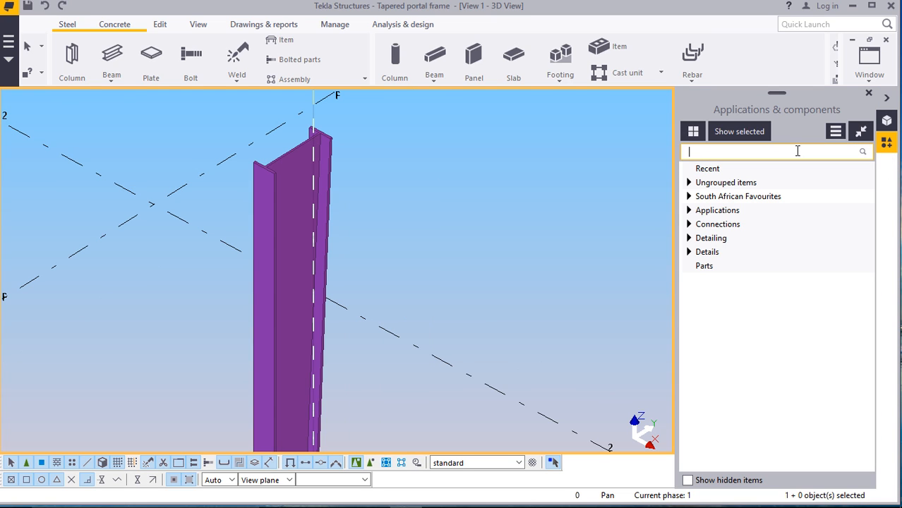
type("ta")
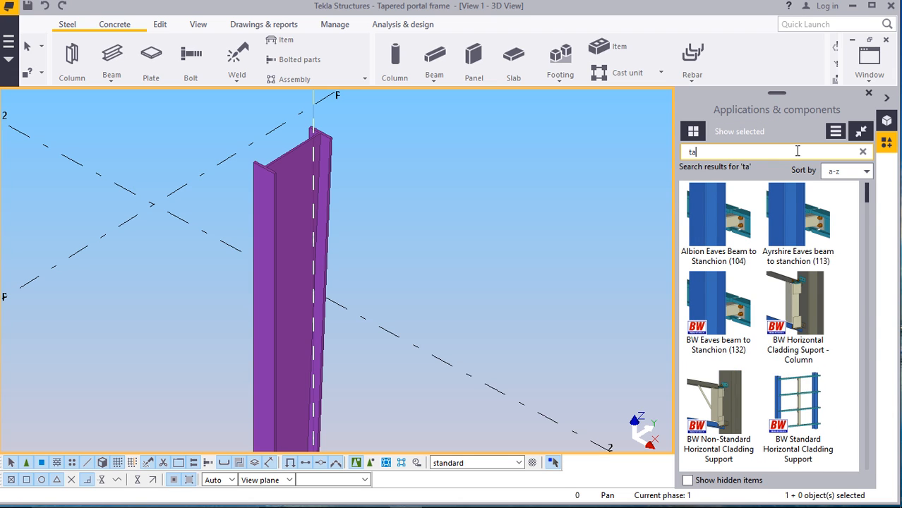
type("pere")
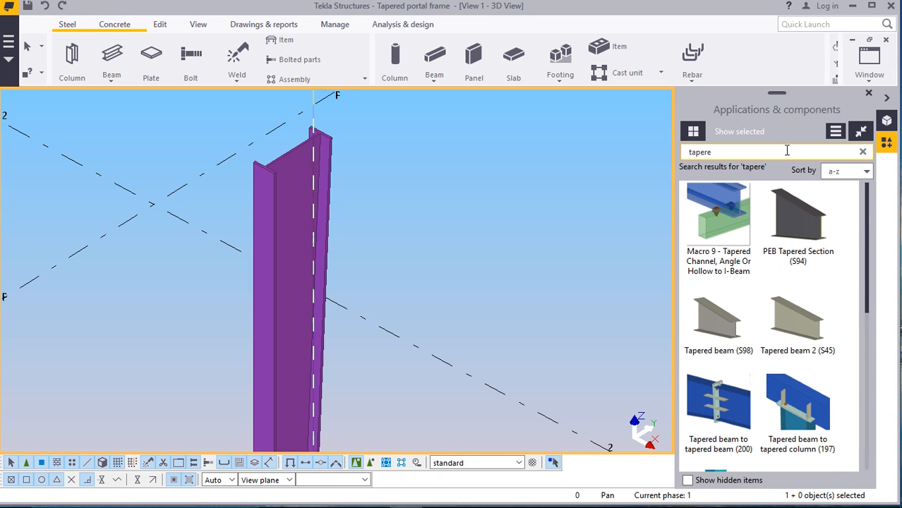
scroll(774, 306, "down", 5)
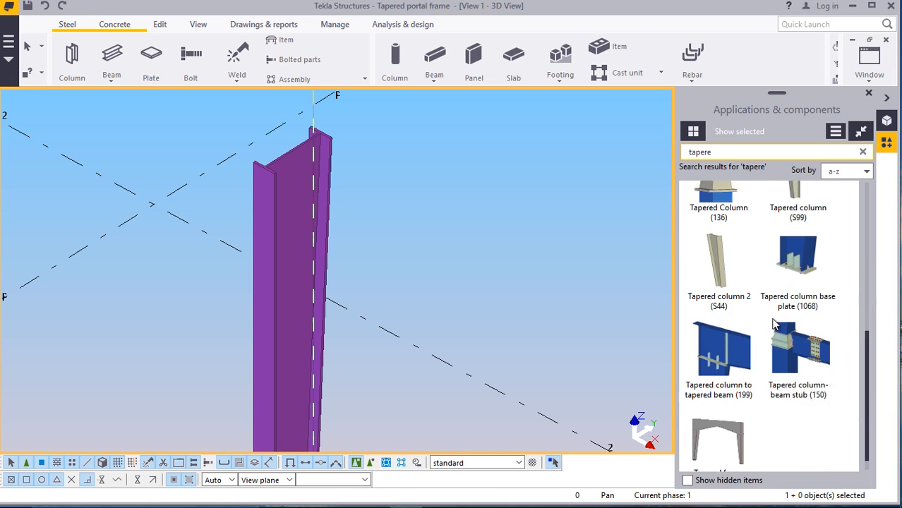
scroll(773, 324, "down", 1)
scroll(746, 321, "up", 5)
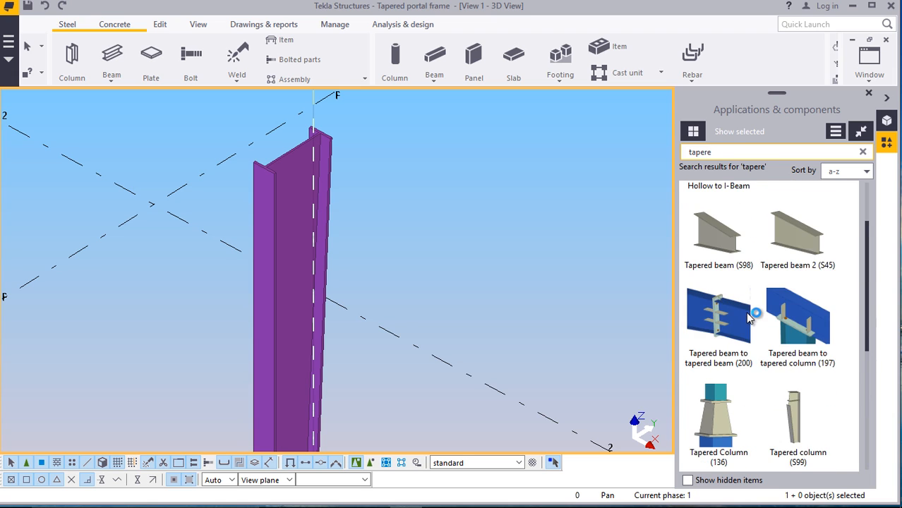
scroll(751, 314, "down", 5)
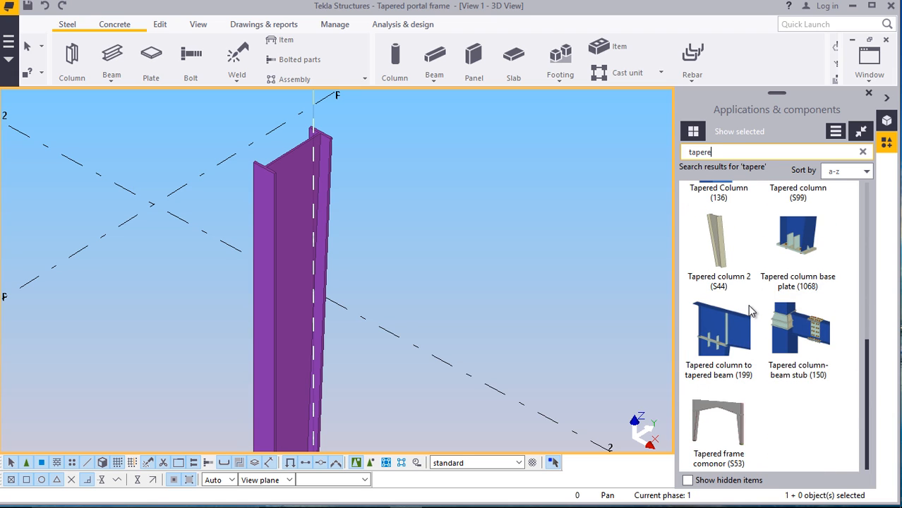
scroll(748, 312, "up", 5)
scroll(777, 338, "down", 4)
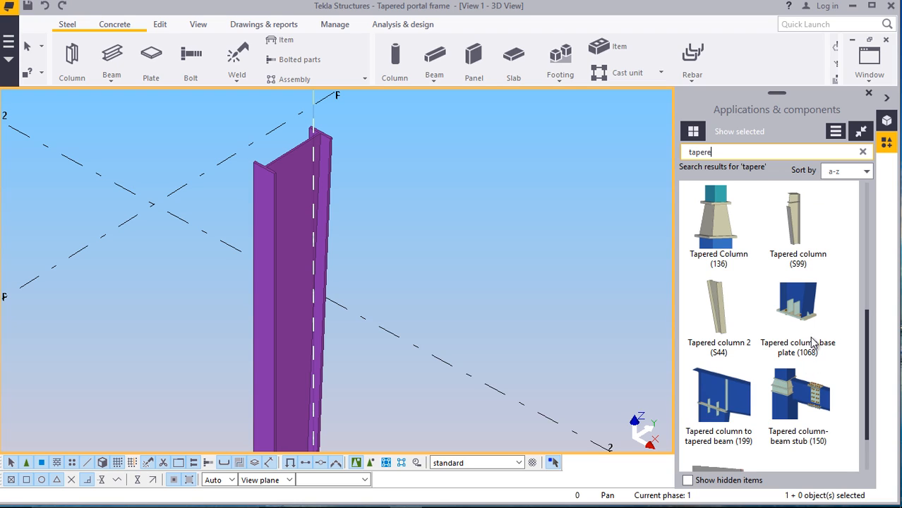
double_click(809, 344)
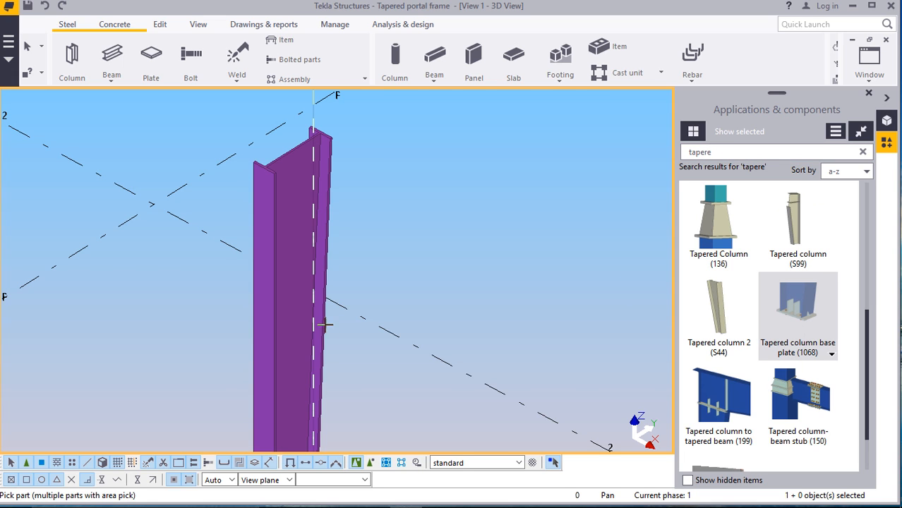
scroll(338, 195, "down", 5)
scroll(326, 320, "up", 2)
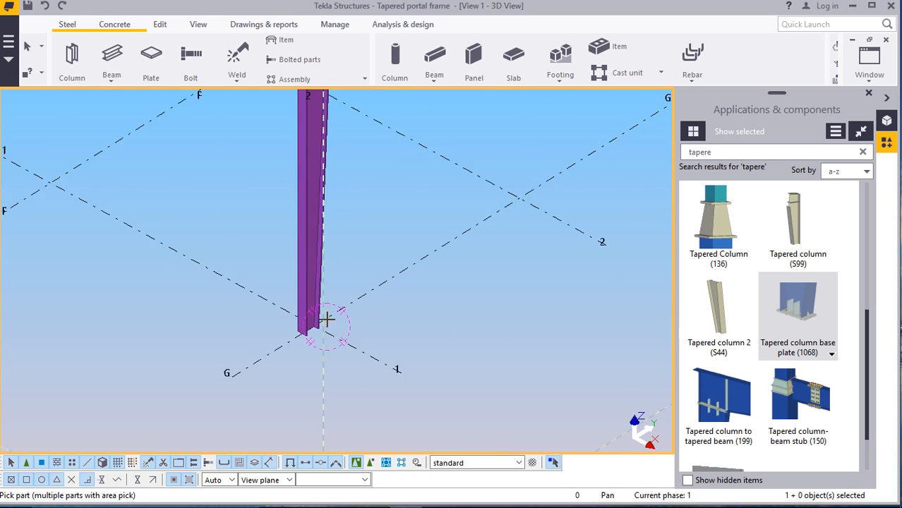
scroll(327, 320, "up", 8)
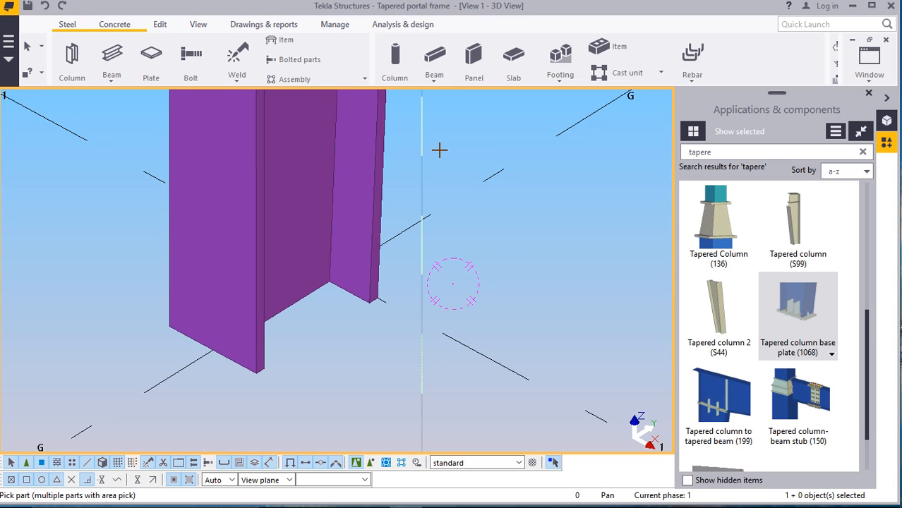
right_click(440, 150)
left_click(465, 159)
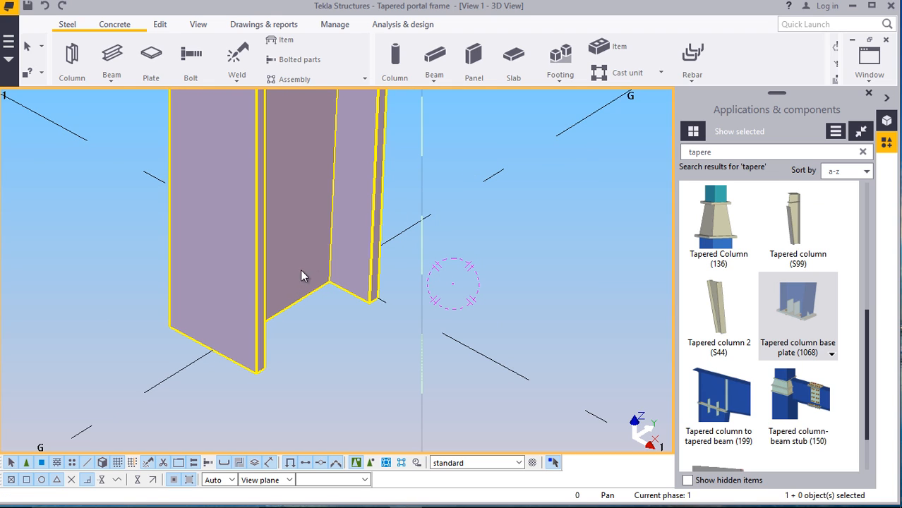
Select the column and set the view's rotation point at its base to show the web from the side
left_click(306, 201)
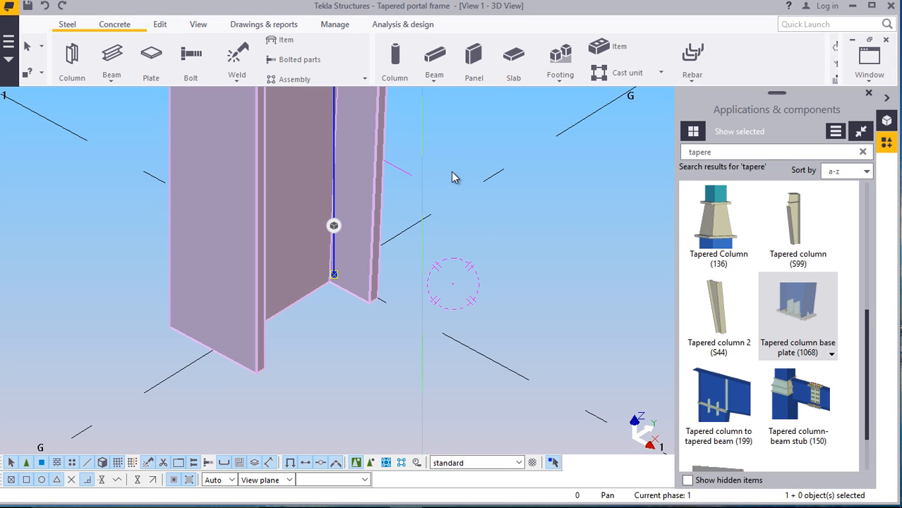
left_click(198, 24)
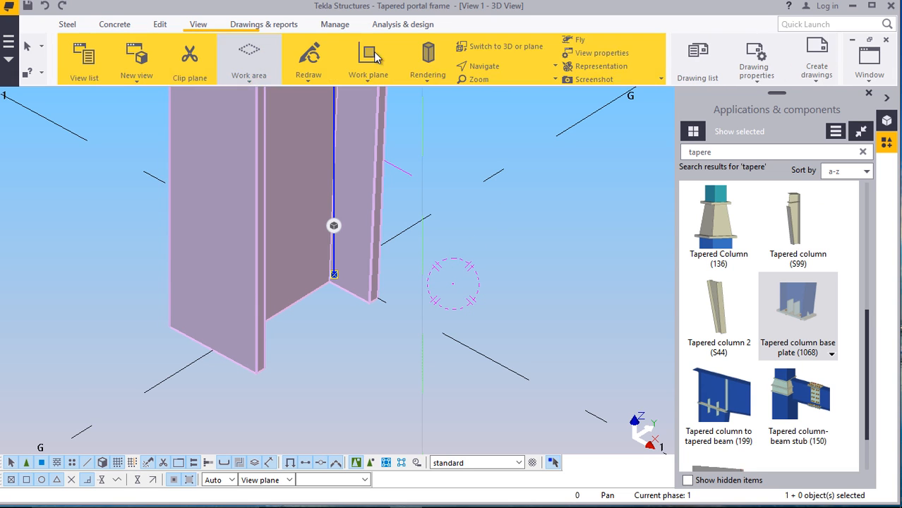
left_click(477, 69)
left_click(479, 87)
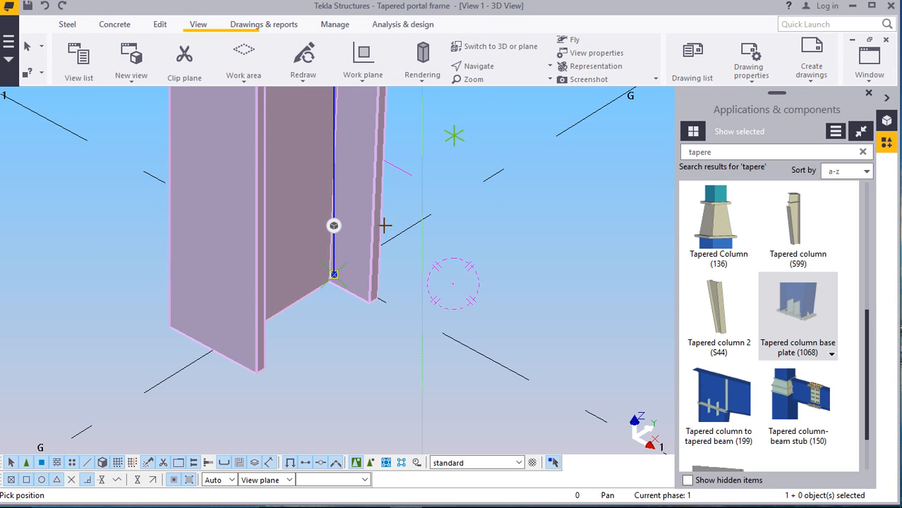
left_click_drag(316, 292, 162, 264)
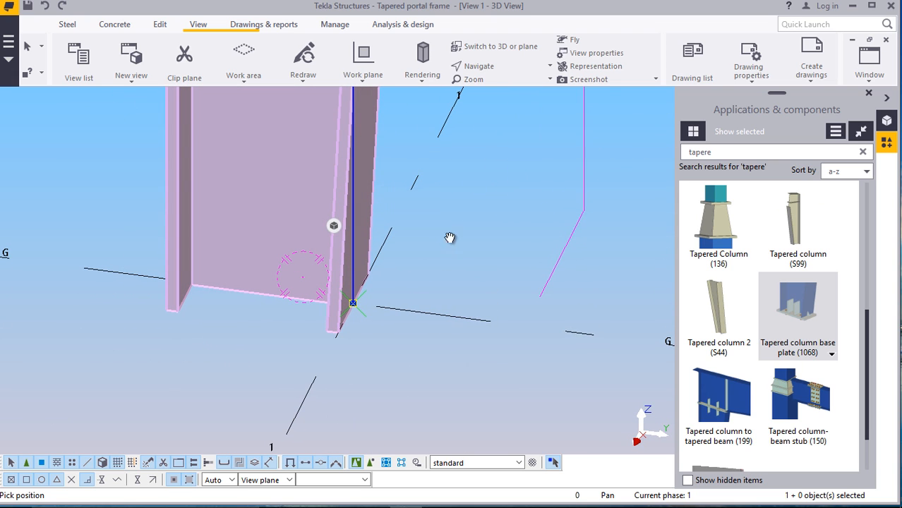
right_click(474, 217)
left_click(503, 225)
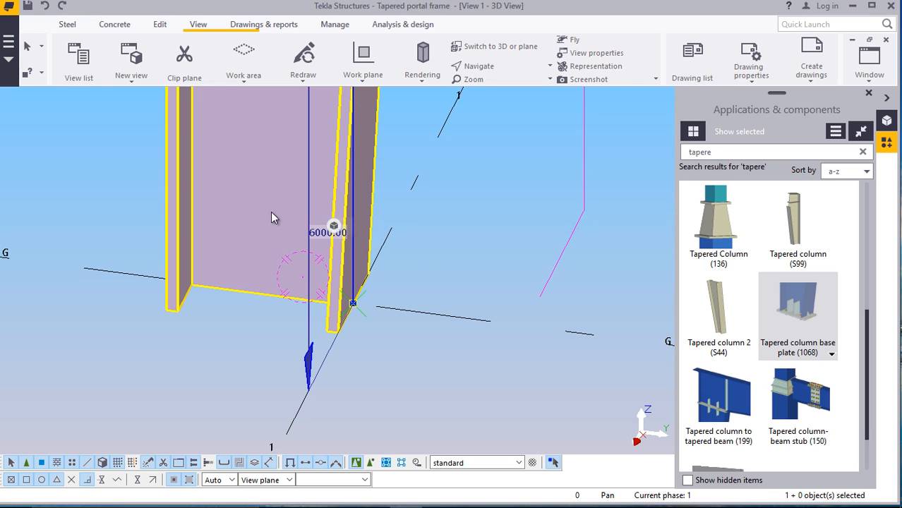
Move the column from the midpoint of its bottom web edge to the intersection of grids G and 1
right_click(246, 176)
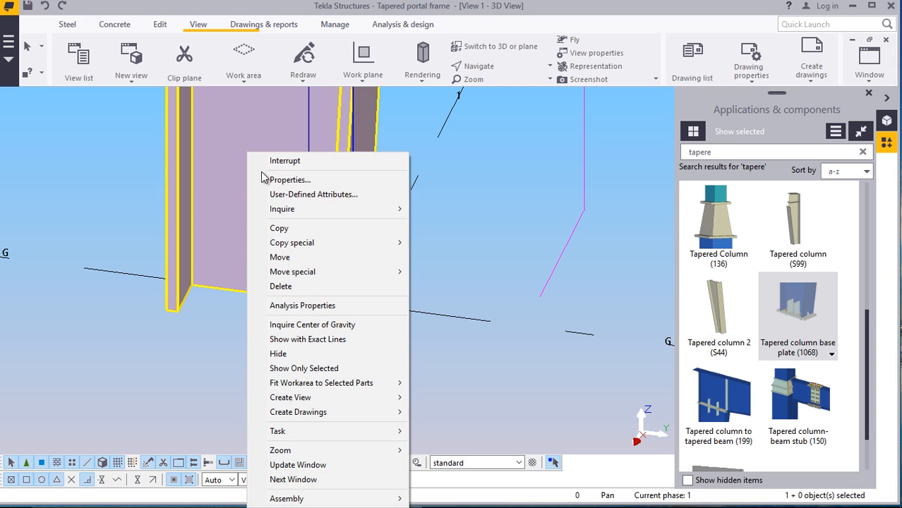
left_click(277, 257)
scroll(270, 308, "up", 2)
scroll(270, 308, "up", 2)
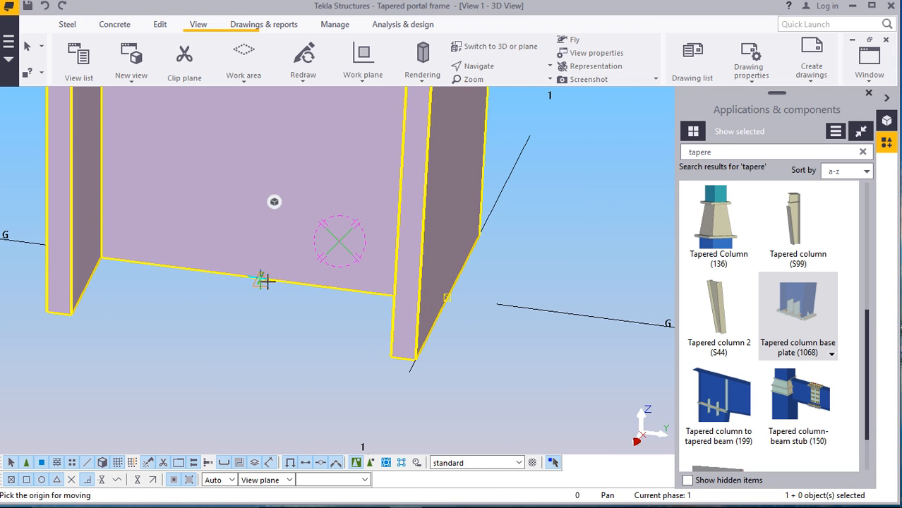
left_click(261, 279)
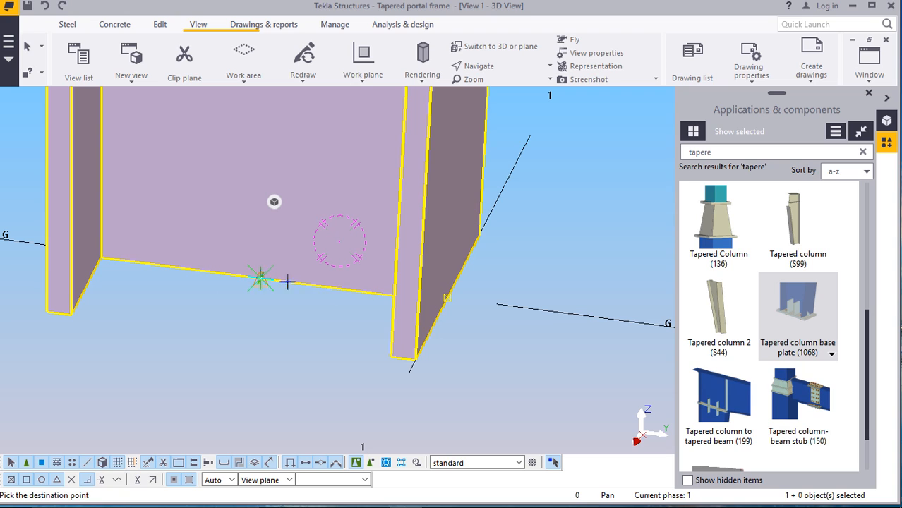
left_click(446, 306)
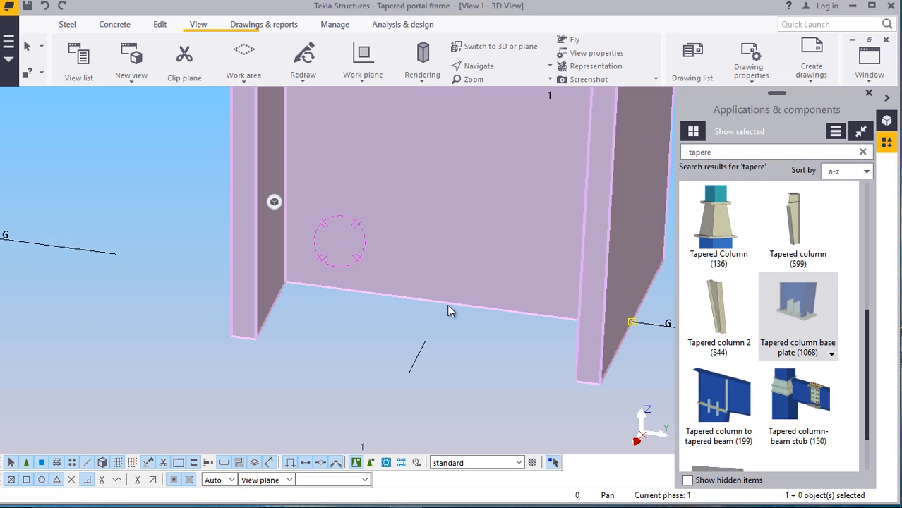
left_click(479, 337)
Inspect the moved column from top to bottom and check its base against grid intersection G/1
scroll(361, 322, "down", 6)
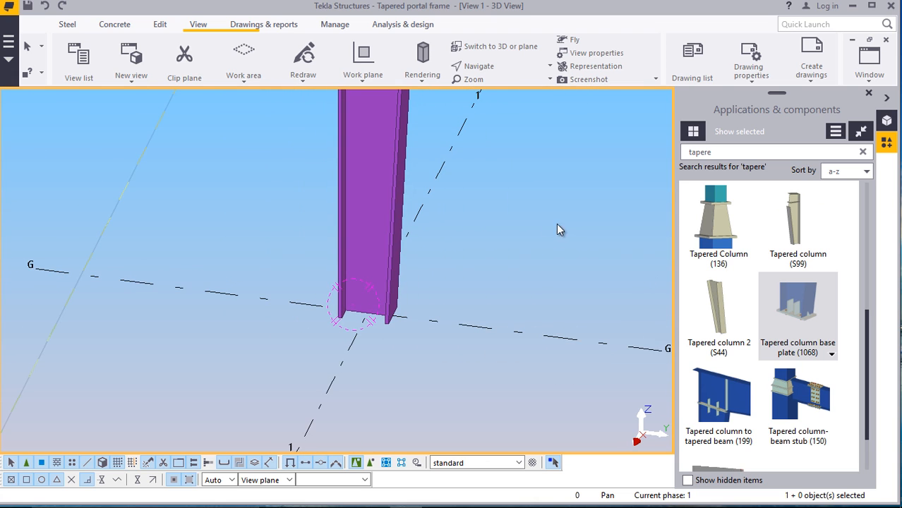
scroll(273, 332, "down", 8)
scroll(299, 172, "up", 3)
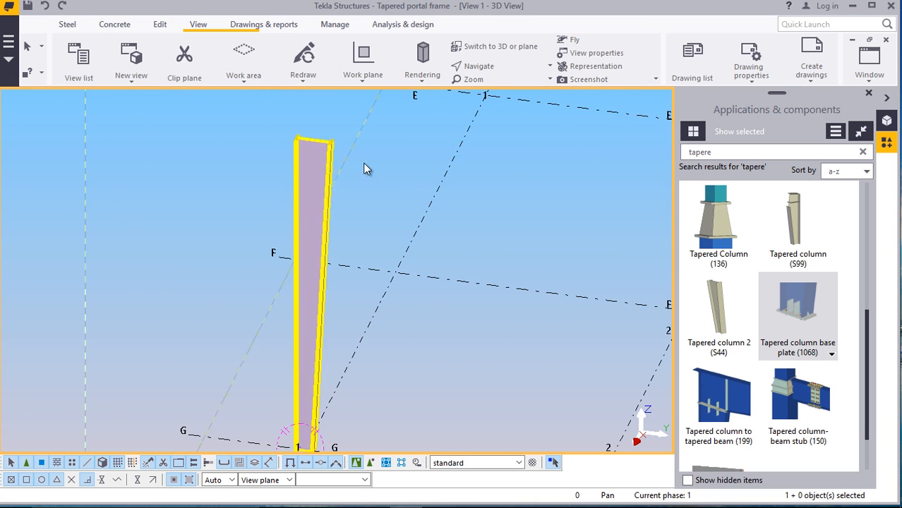
scroll(408, 233, "down", 2)
scroll(359, 367, "up", 4)
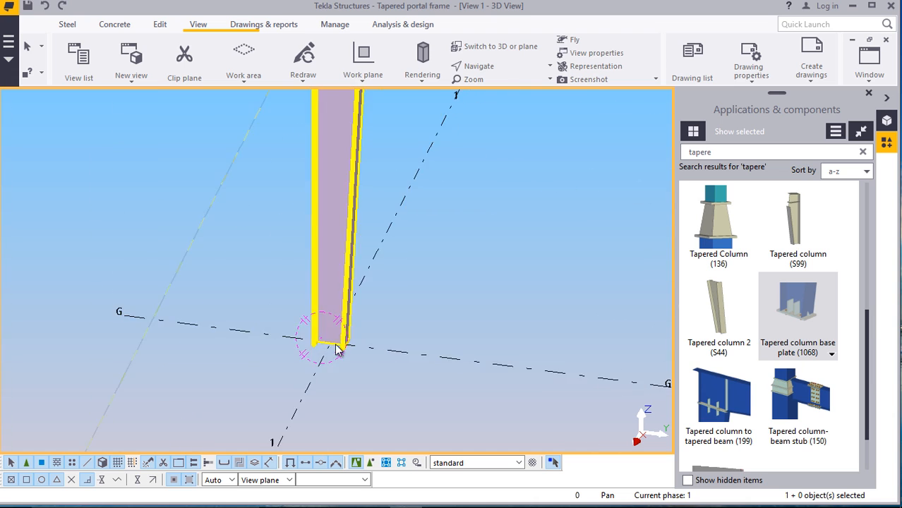
scroll(338, 349, "up", 2)
scroll(311, 335, "up", 4)
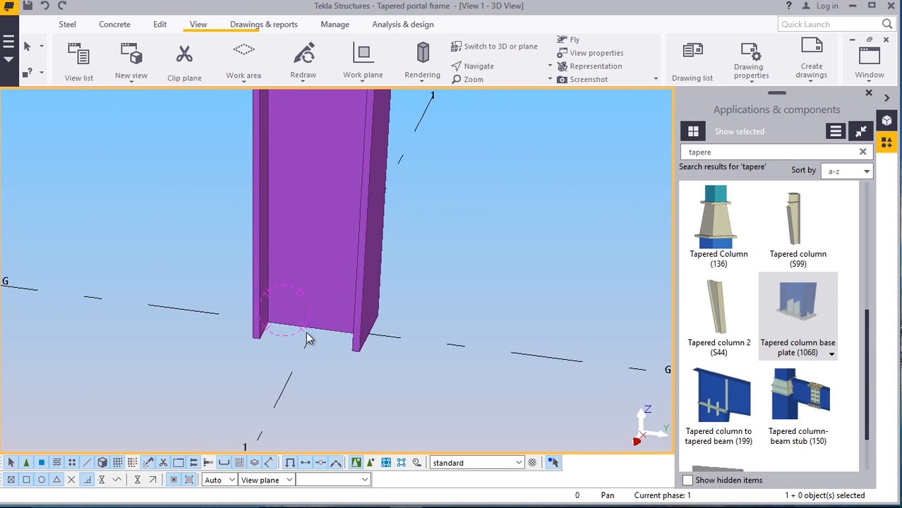
Try to add Tapered column base plate (1068) at the midpoint of the column's bottom web edge, and undo it
left_click(783, 315)
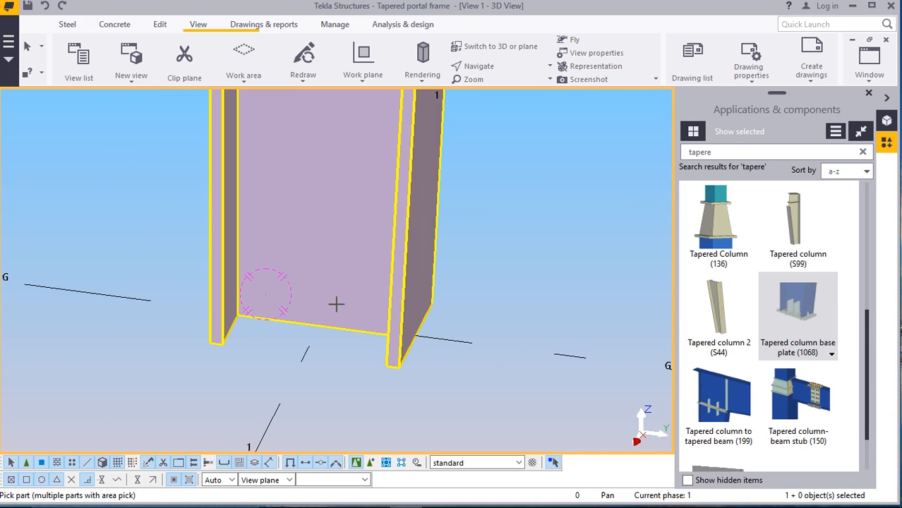
left_click(323, 240)
scroll(314, 346, "up", 2)
scroll(314, 346, "up", 2)
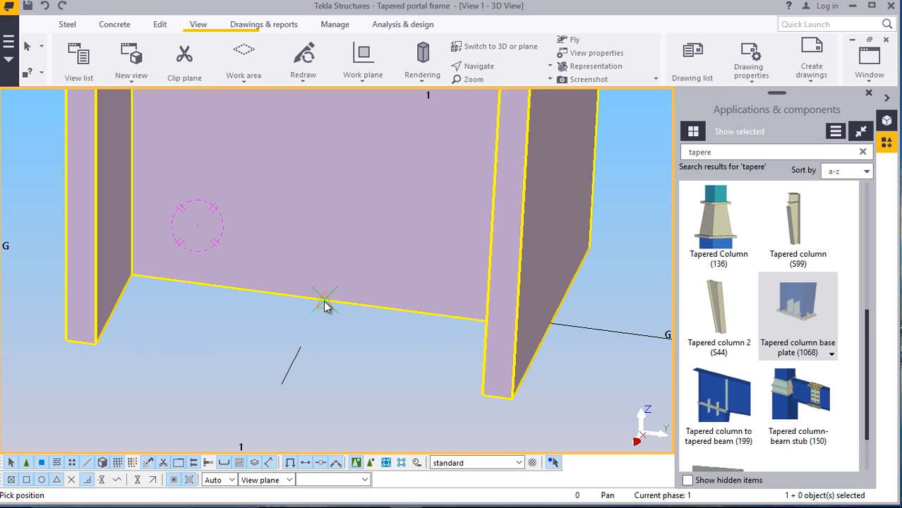
left_click(324, 302)
left_click(323, 300)
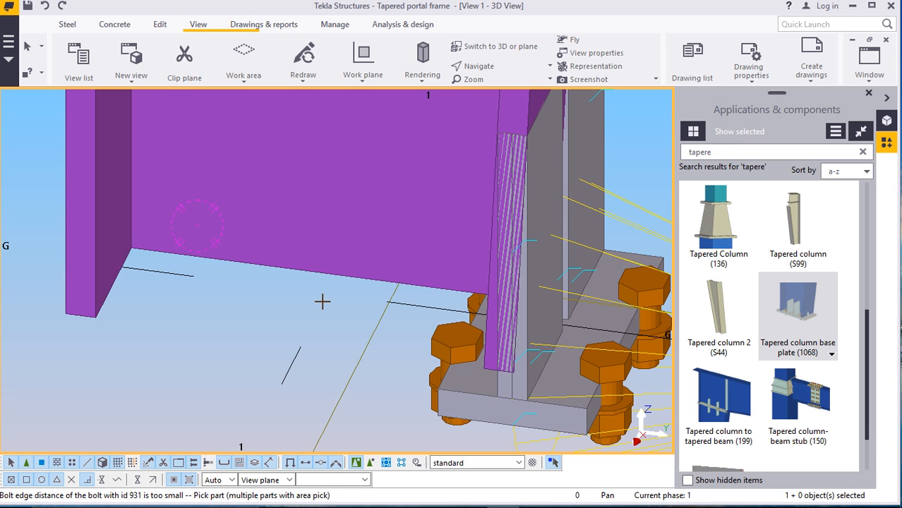
scroll(285, 291, "down", 6)
scroll(373, 276, "up", 6)
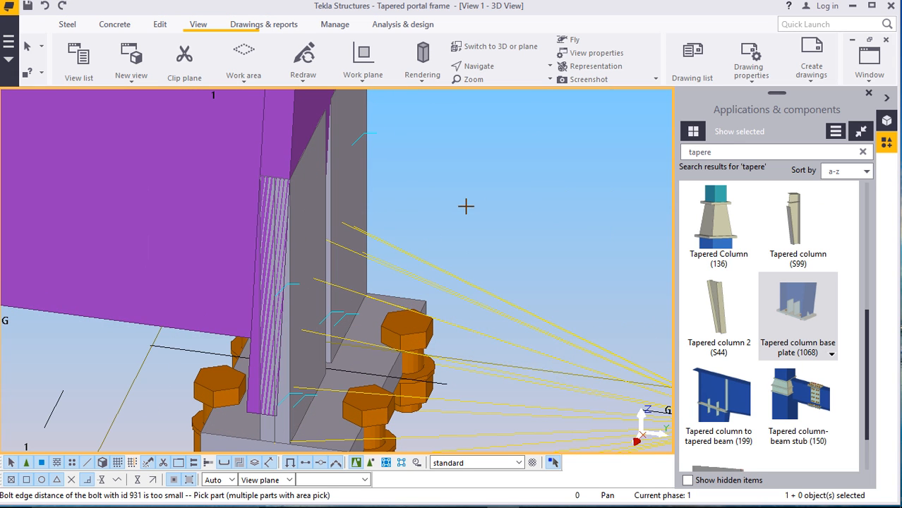
right_click(475, 199)
left_click(489, 206)
left_click(45, 6)
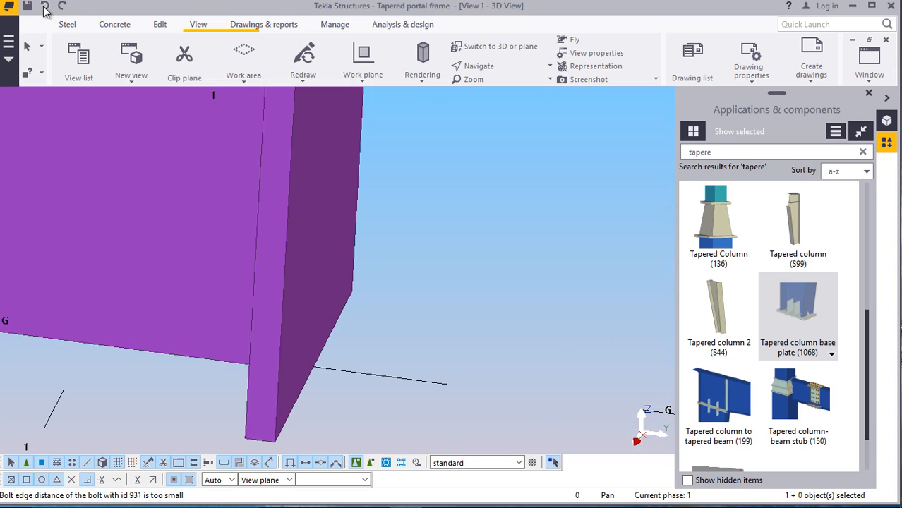
Set the view's rotation point at the middle of the column's bottom web edge to examine the base from the other side
scroll(487, 230, "down", 5)
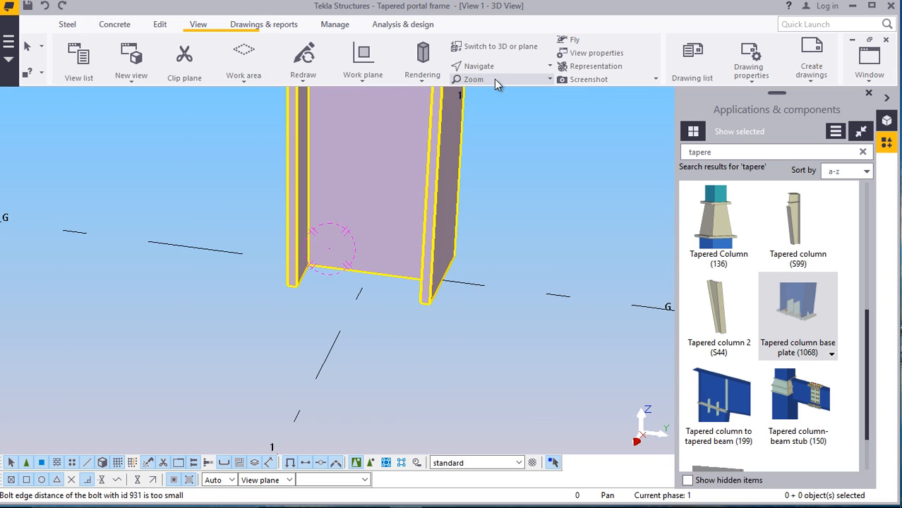
left_click(493, 69)
left_click(496, 112)
left_click(358, 268)
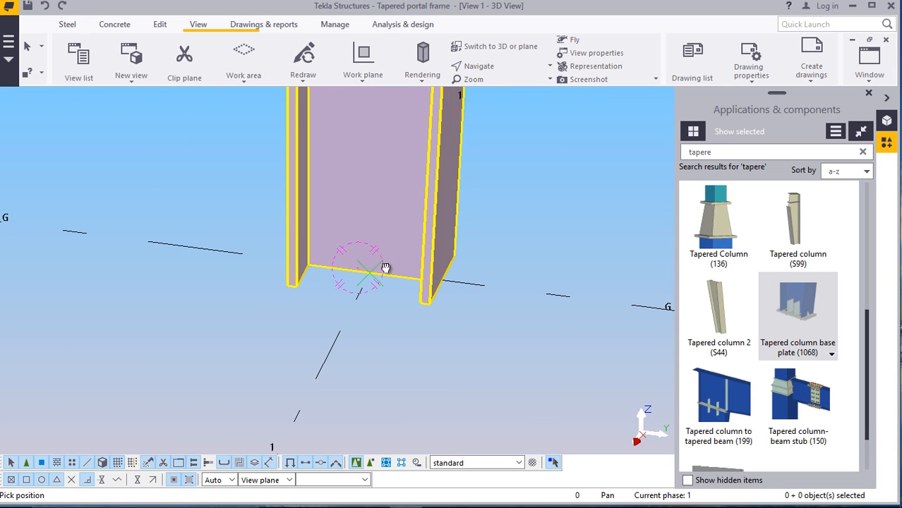
middle_click_drag(386, 267, 482, 254, "ctrl")
scroll(373, 256, "up", 6)
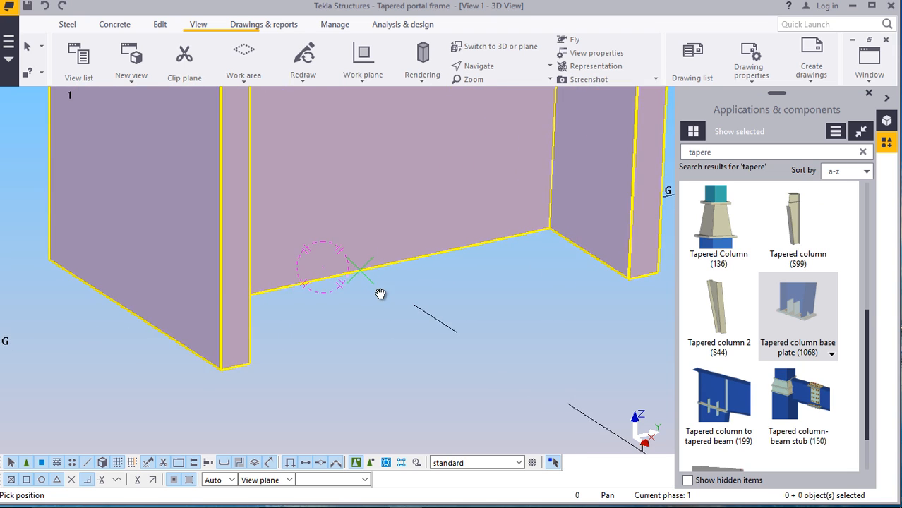
right_click(429, 291)
left_click(457, 298)
Add Tapered column base plate (1068) to the column, picking its position on the bottom web edge
double_click(790, 310)
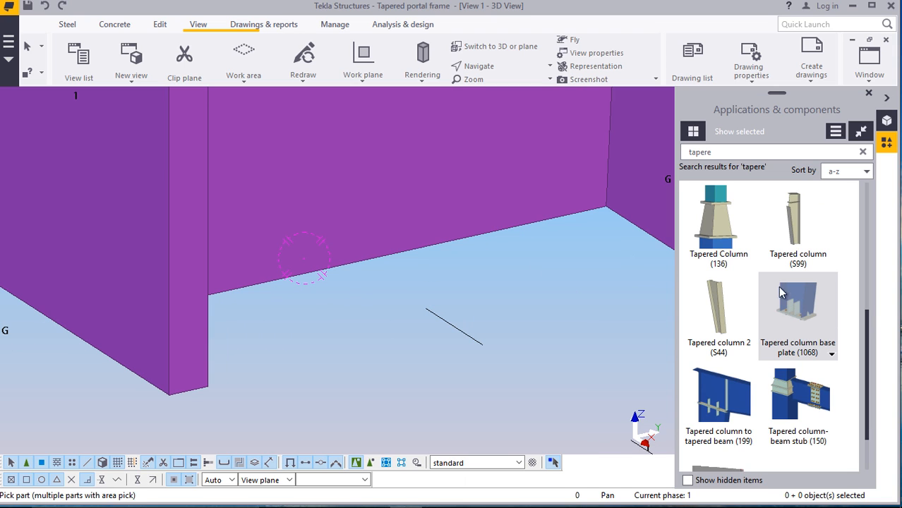
left_click(295, 191)
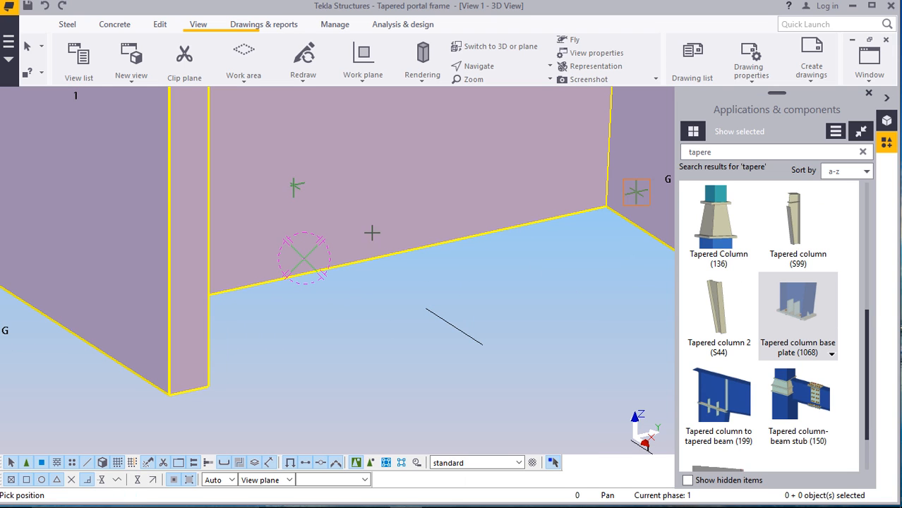
left_click(352, 271)
scroll(487, 212, "down", 5)
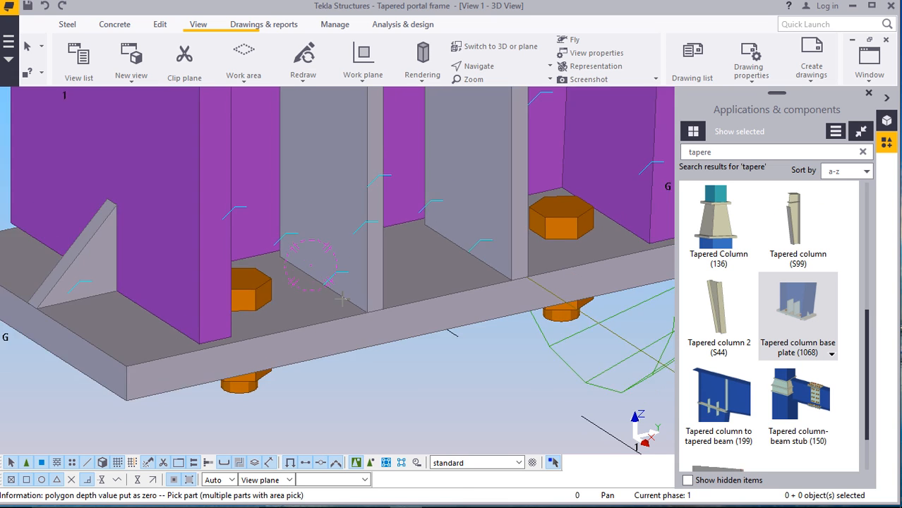
Open the properties of the tapered column base plate connection at the column base
right_click(542, 176)
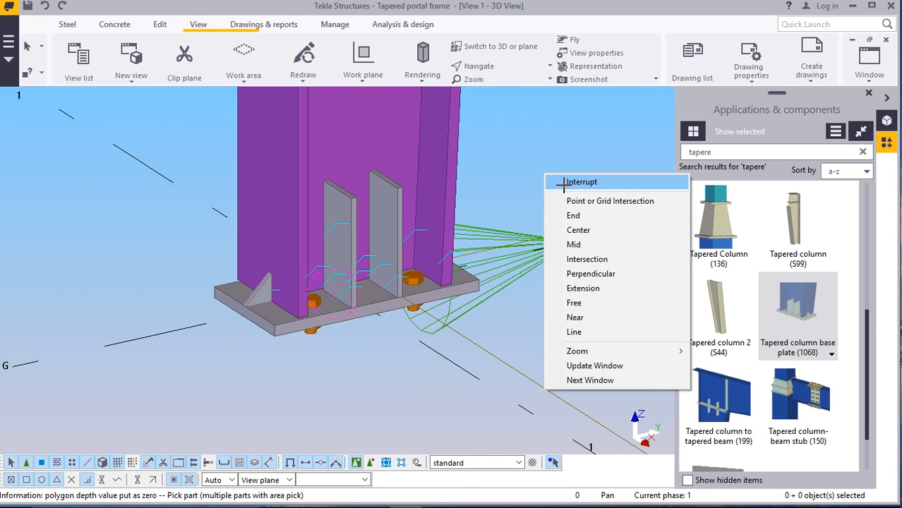
left_click(556, 183)
scroll(445, 322, "up", 2)
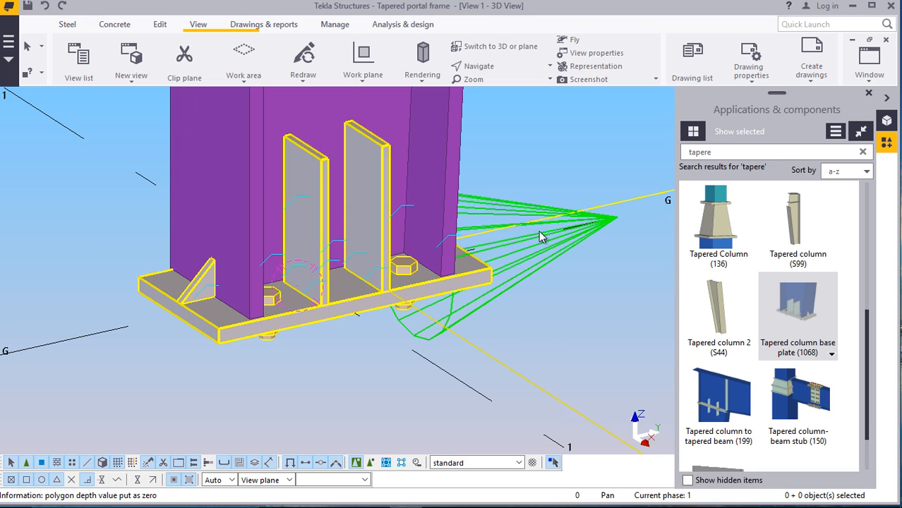
scroll(487, 281, "up", 3)
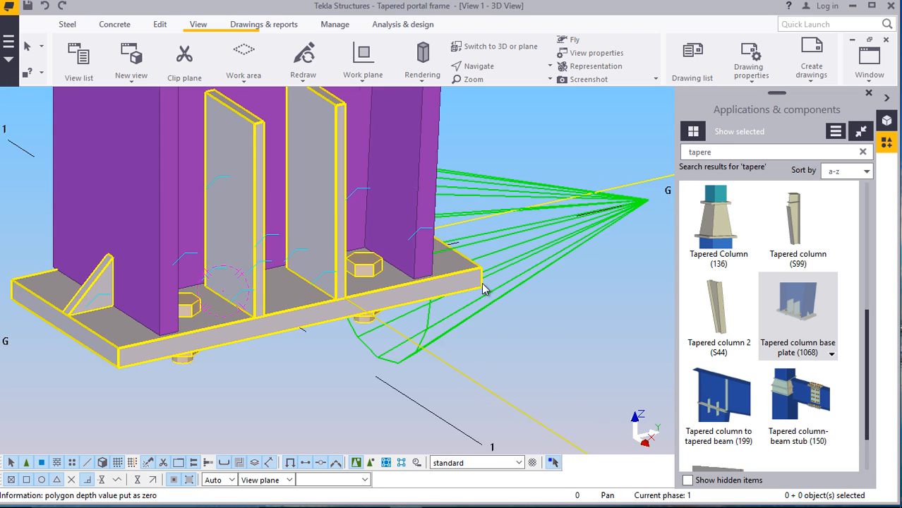
scroll(439, 284, "down", 2)
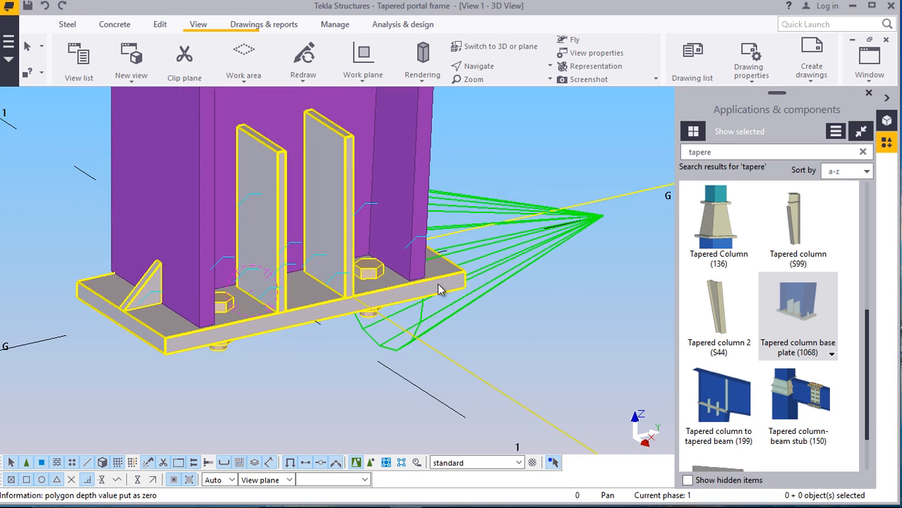
left_click(527, 259)
double_click(530, 260)
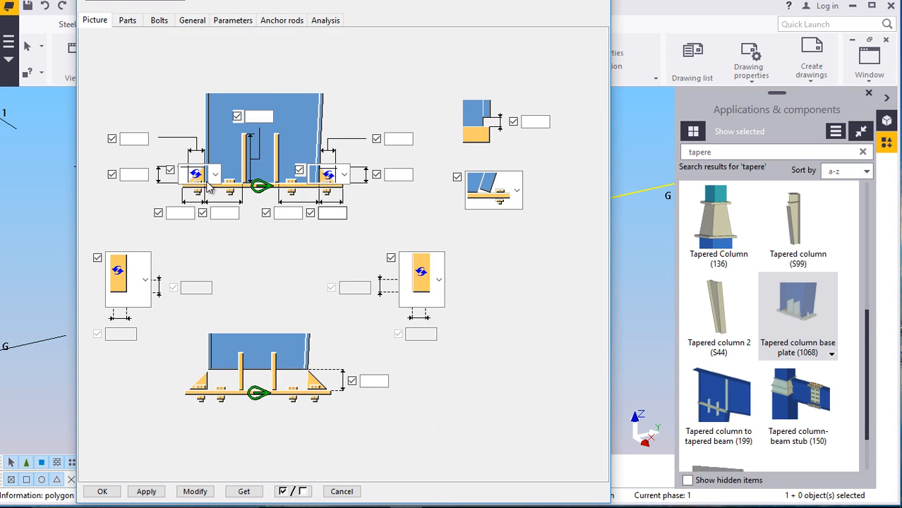
Set both flange stiffeners to 60 mm wide and 100 mm high and both web stiffener distances to 60 mm, and modify the connection
left_click(142, 134)
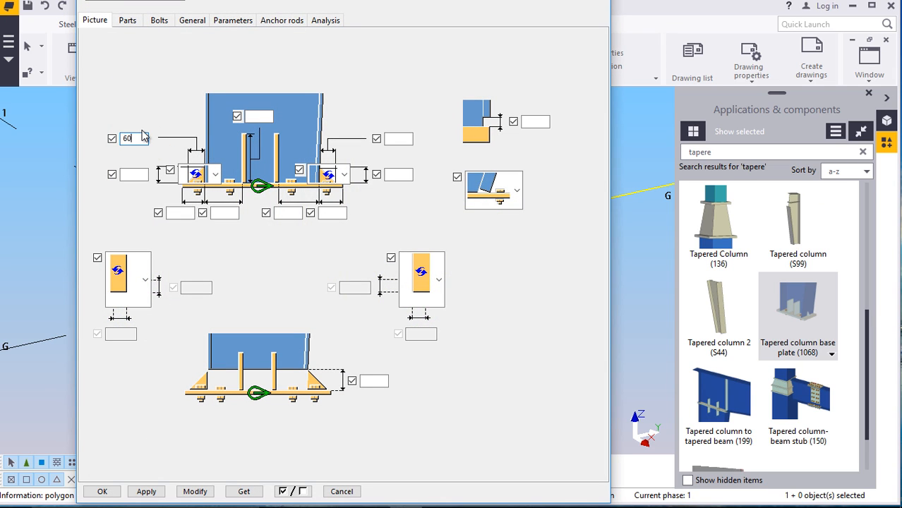
type("60")
left_click(125, 174)
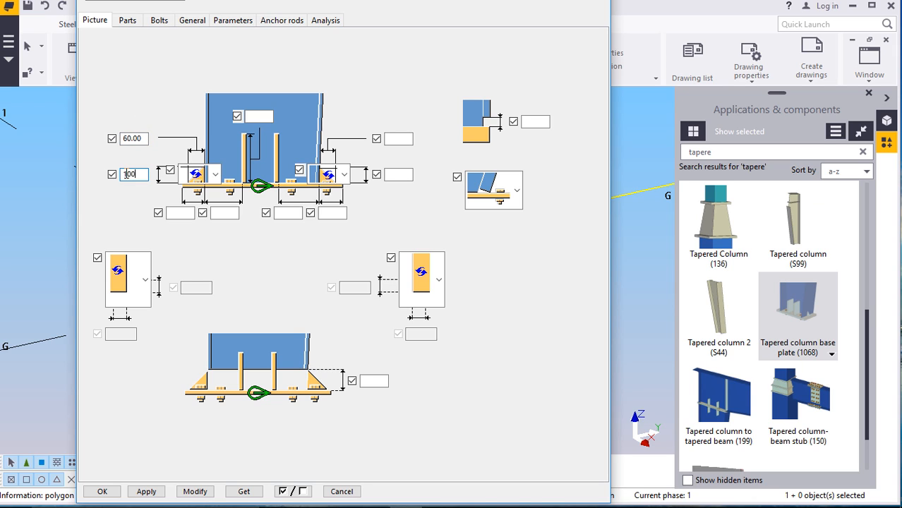
type("100")
left_click(396, 139)
left_click(404, 175)
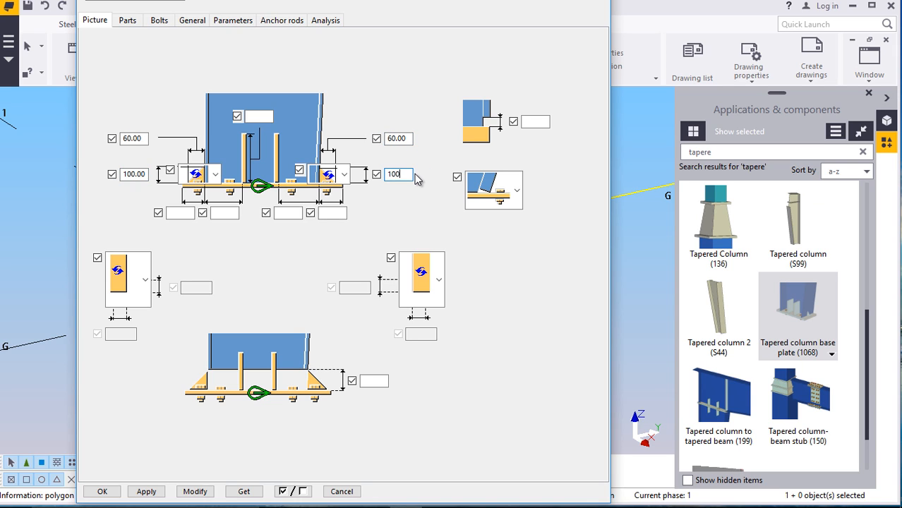
type("100")
left_click(225, 213)
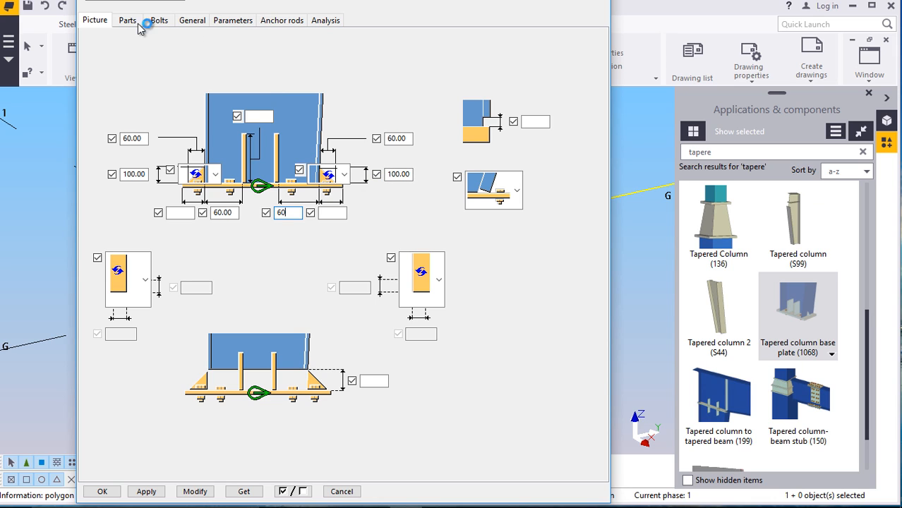
left_click(201, 489)
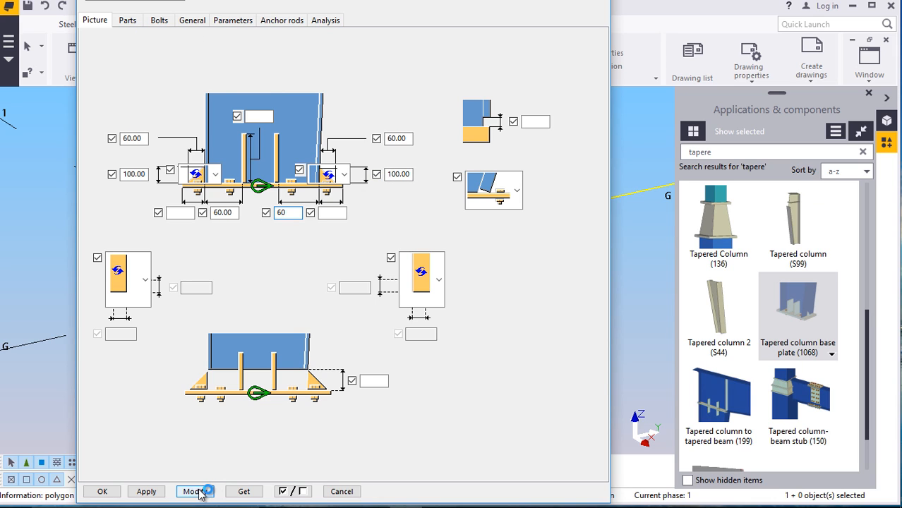
Set the end plate's width (b) to 300 mm and modify the connection
left_click(127, 21)
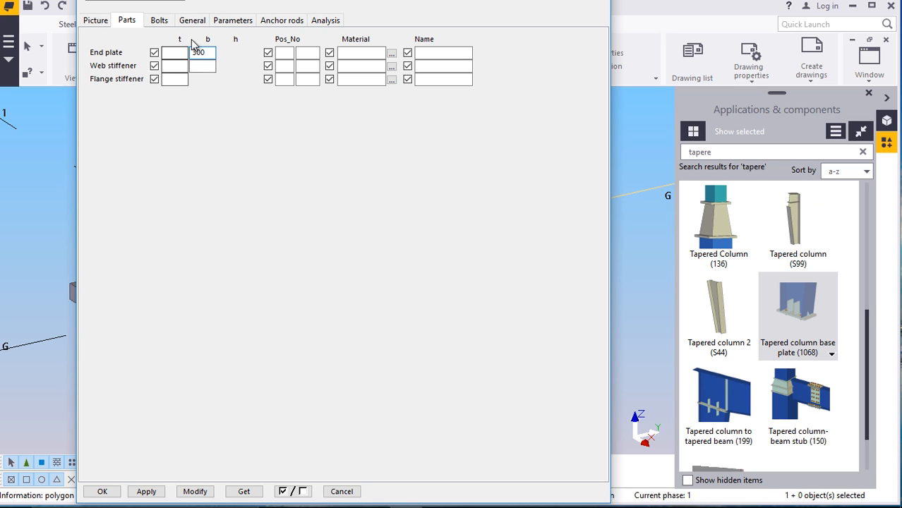
left_click(161, 20)
left_click(133, 20)
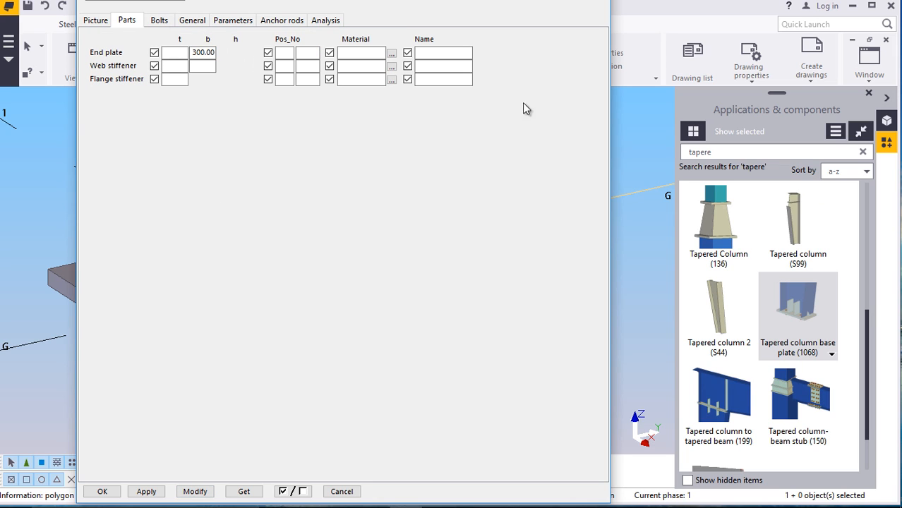
Set the bolt size to 20 and the bolt standard to HSFG-XOX, and enable the first part of the bolt assembly
left_click(166, 22)
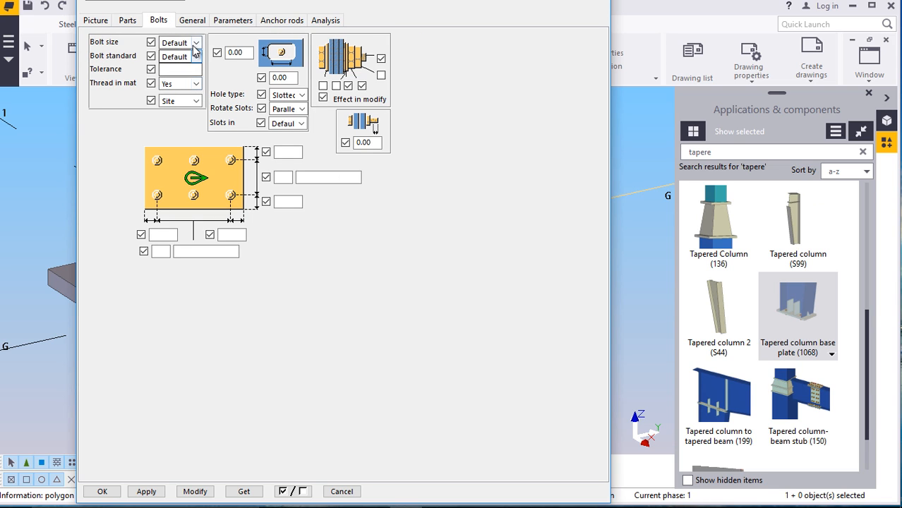
left_click(195, 43)
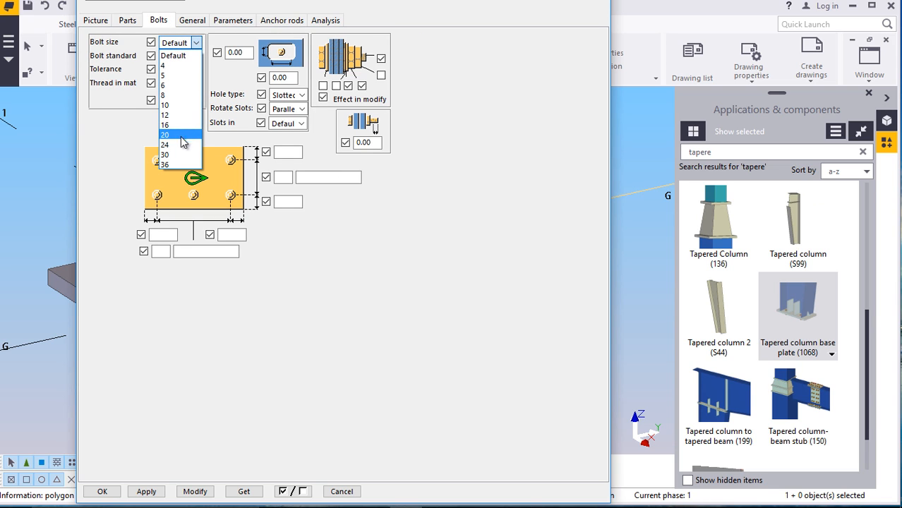
left_click(186, 138)
left_click(196, 56)
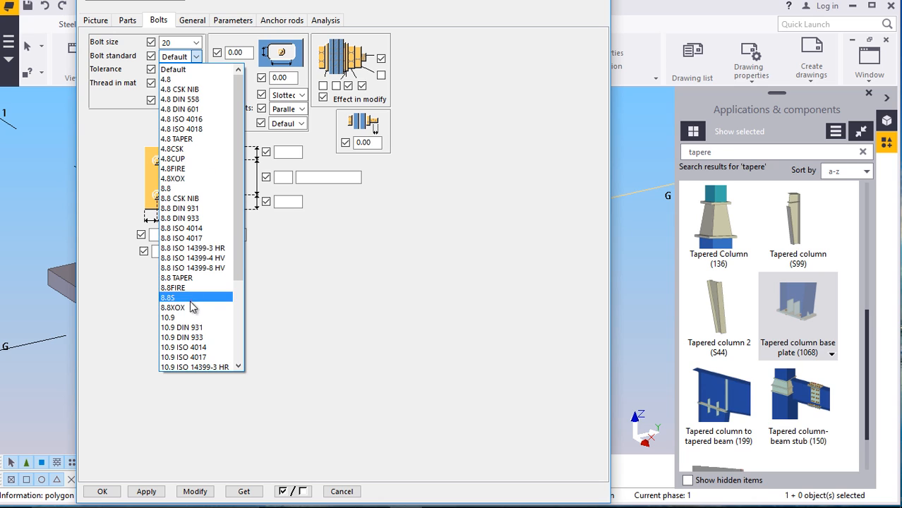
scroll(181, 312, "down", 3)
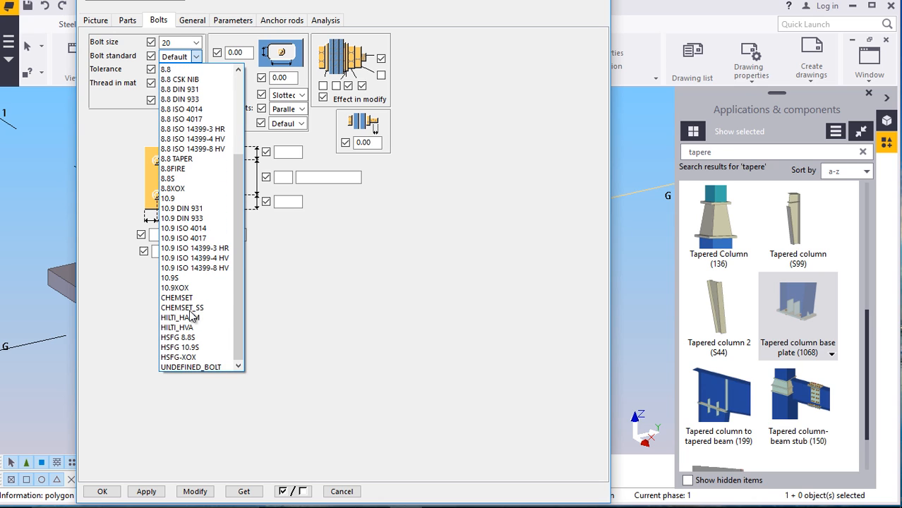
left_click(195, 358)
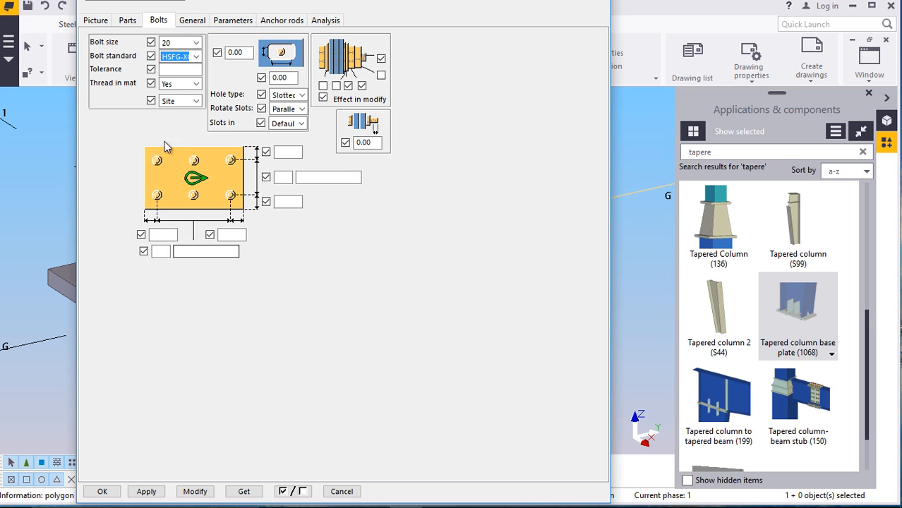
left_click(323, 85)
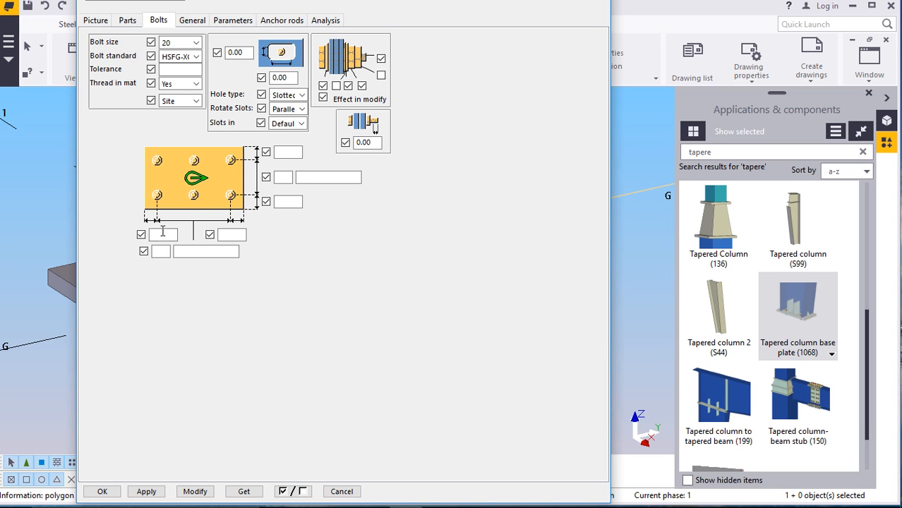
Set the lengthwise bolt edge distances to 35 and 10 mm with 4 bolts spaced 117 mm, and update the base plate connection
left_click(163, 233)
left_click(234, 235)
left_click(167, 250)
left_click(200, 252)
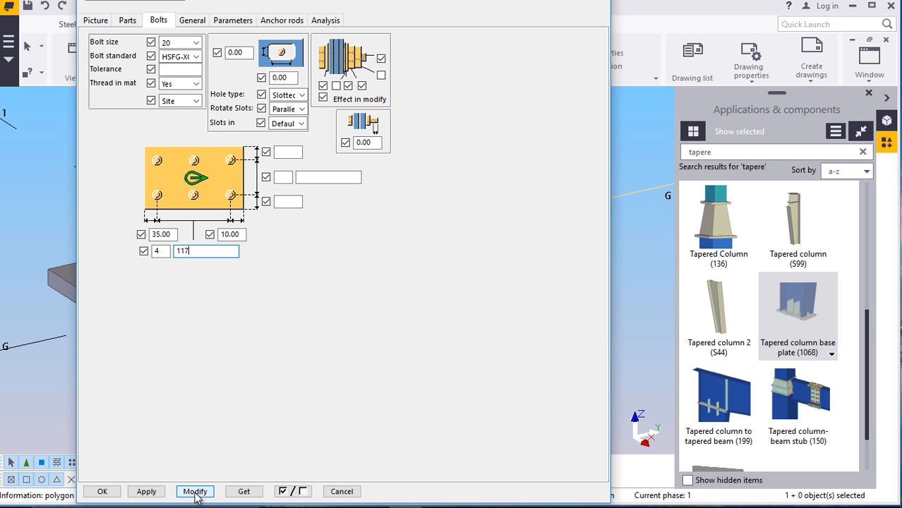
left_click(148, 491)
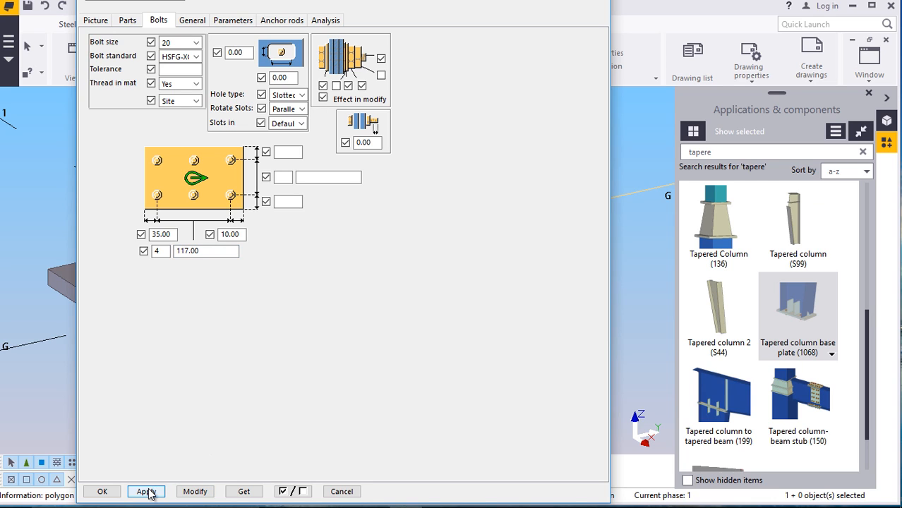
left_click(103, 492)
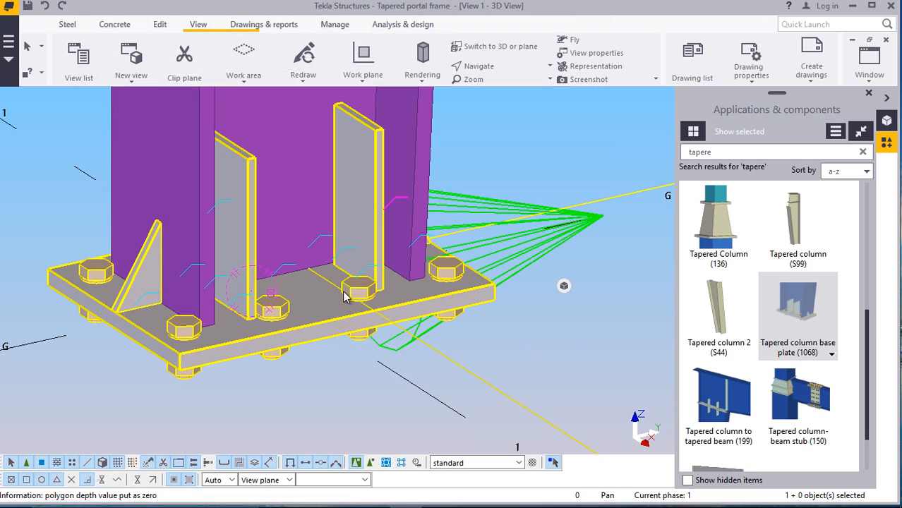
Examine the modified base plate, its stiffeners and bolts up close, rotating the view around the column base
left_click(586, 332)
scroll(146, 255, "up", 2)
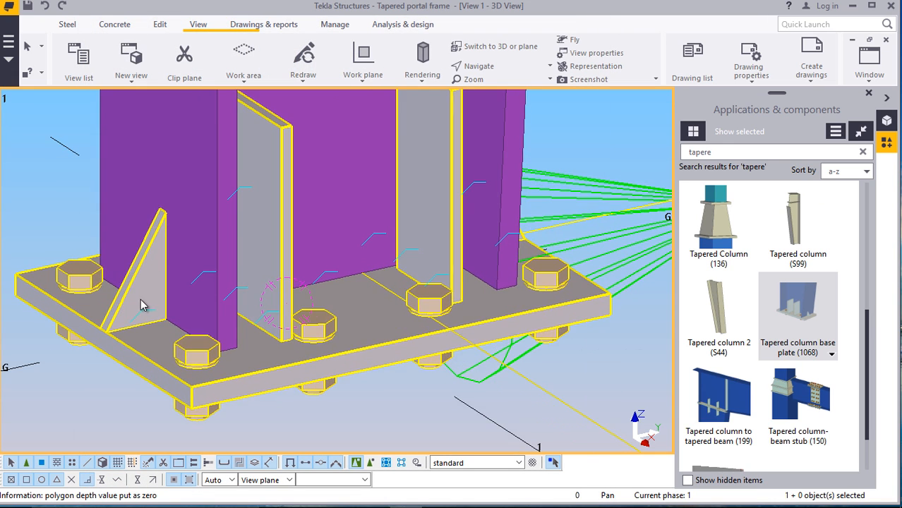
scroll(141, 304, "down", 3)
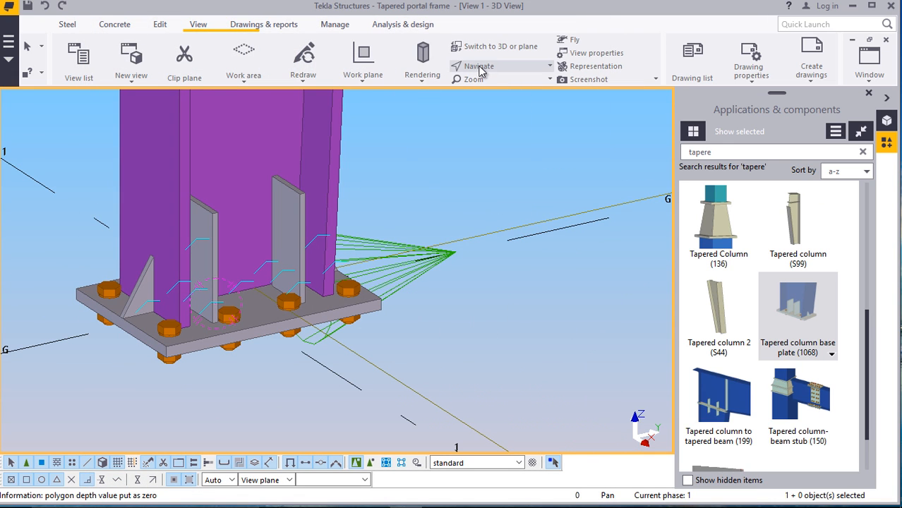
left_click(482, 68)
left_click(488, 94)
left_click(263, 305)
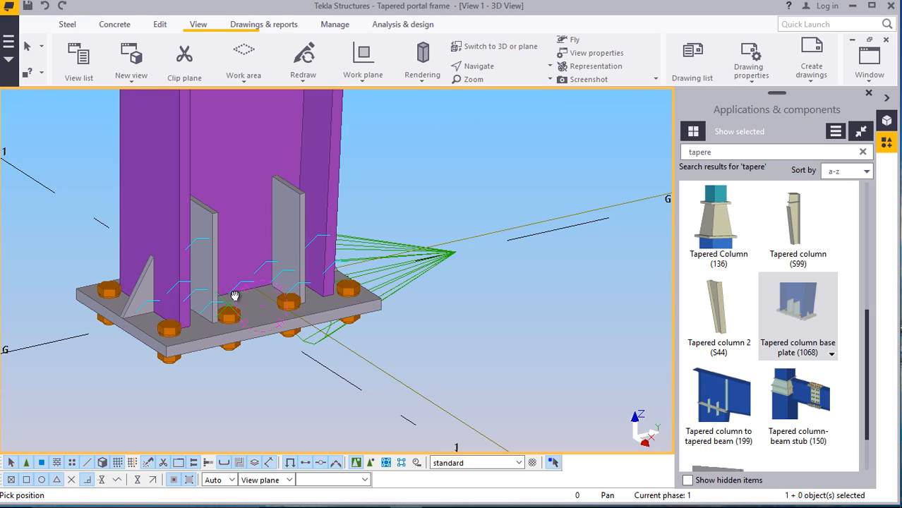
left_click_drag(235, 296, 413, 226)
scroll(205, 307, "down", 3)
scroll(262, 355, "down", 3)
right_click(413, 226)
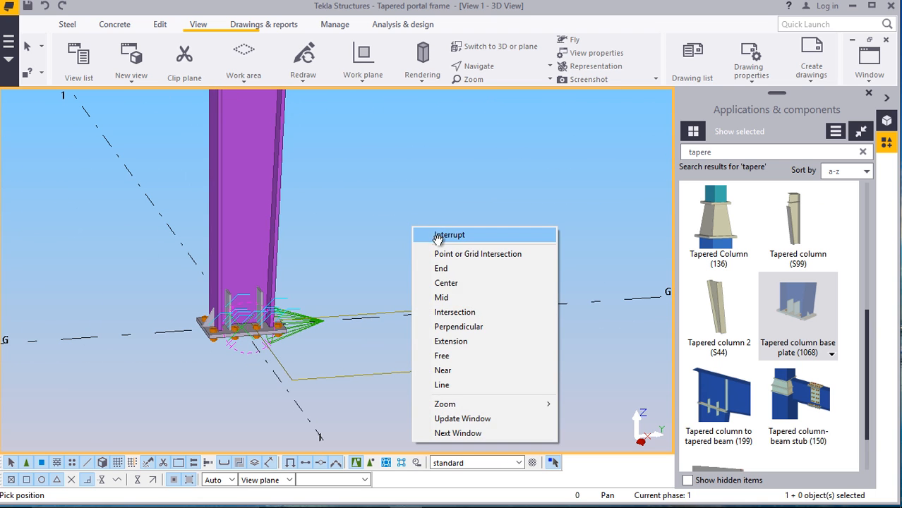
left_click(438, 238)
Examine the column's top end from different angles, rotating the view around it
scroll(270, 396, "down", 7)
scroll(245, 185, "up", 2)
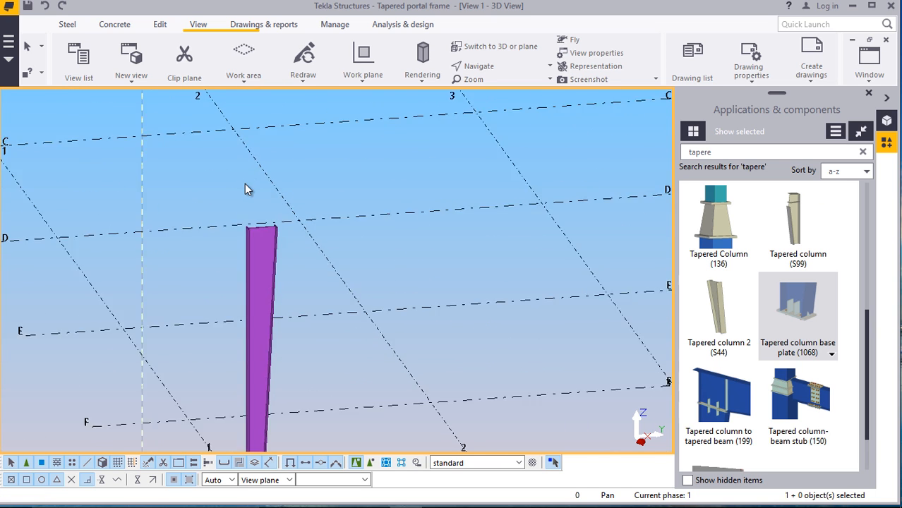
scroll(265, 250, "up", 5)
left_click(492, 67)
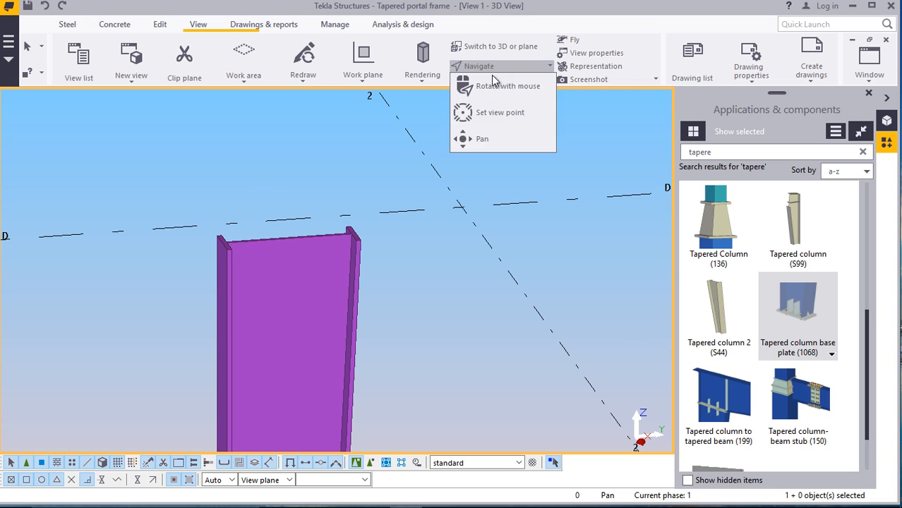
left_click(496, 87)
left_click_drag(274, 244, 344, 155)
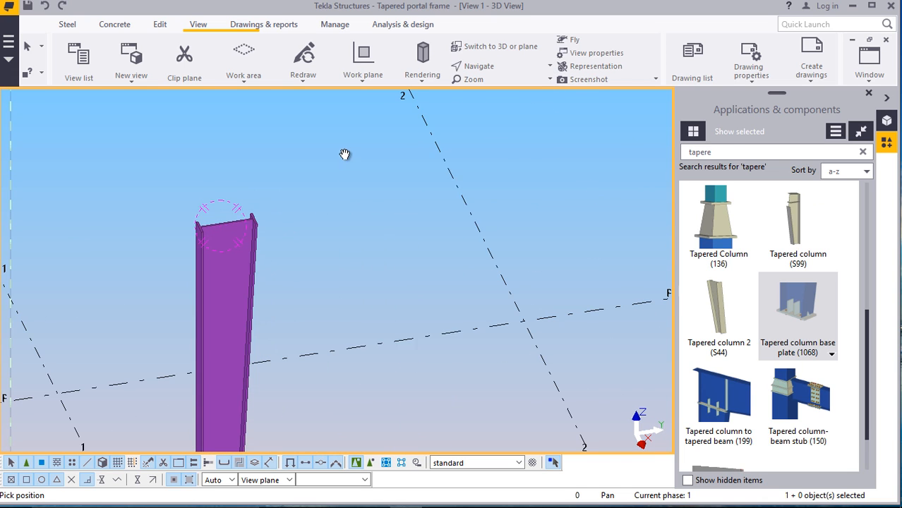
right_click(344, 154)
left_click(365, 159)
scroll(180, 177, "down", 5)
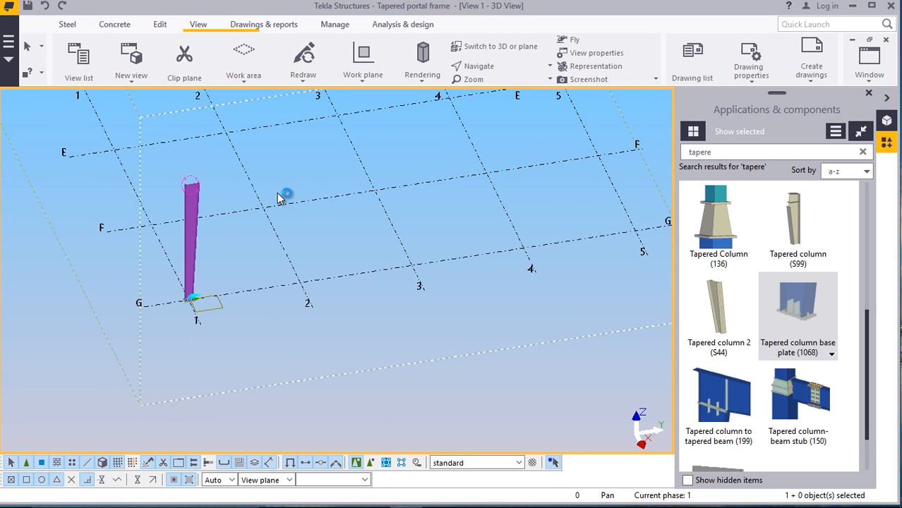
scroll(388, 240, "up", 3)
Check the list of named views and close it
left_click(78, 75)
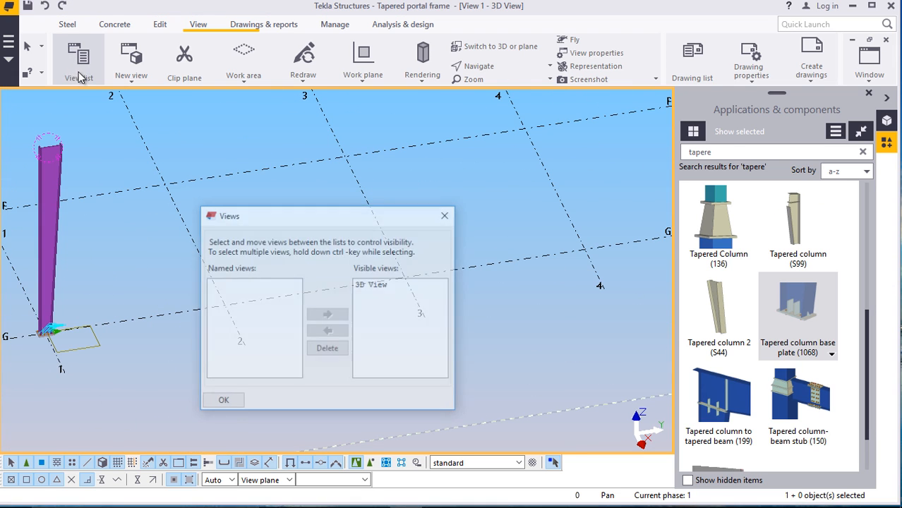
left_click(444, 216)
scroll(283, 219, "down", 2)
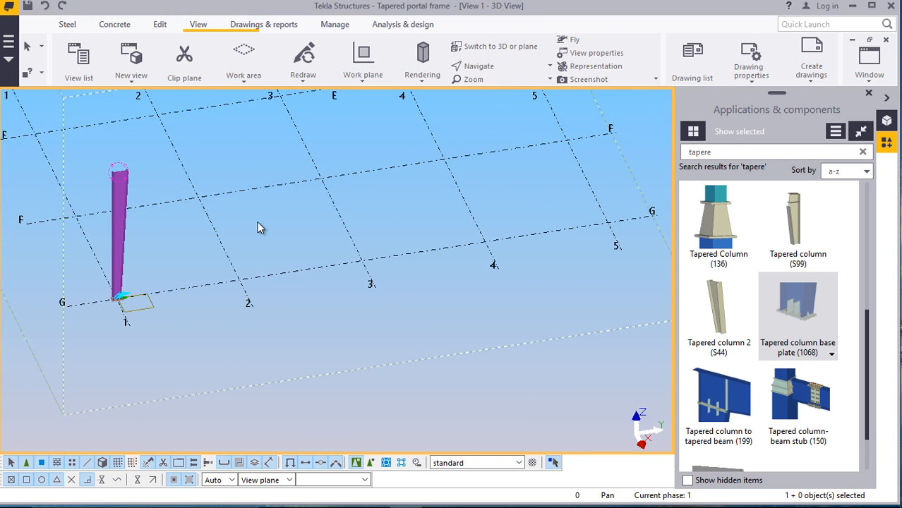
scroll(255, 236, "up", 3)
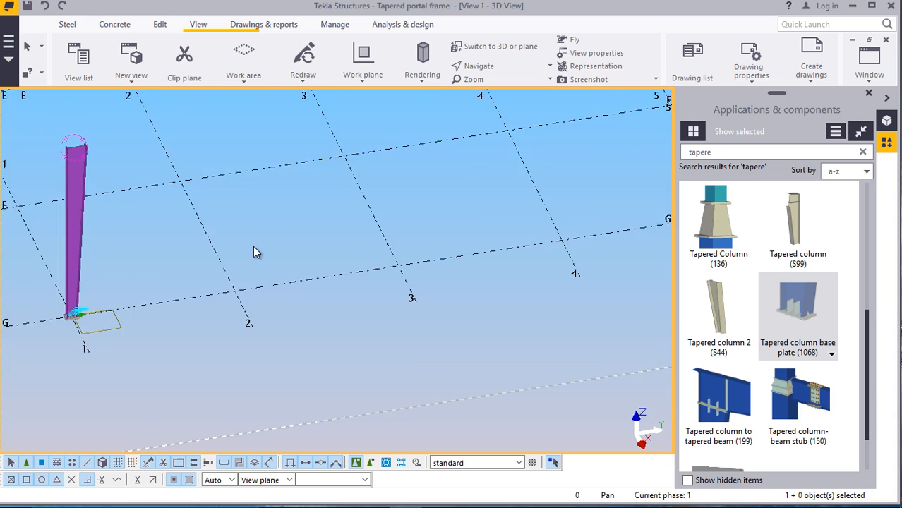
Create views along the grid lines with the standard settings, starting from the grid in the 3D view
right_click(311, 291)
mouse_move(378, 219)
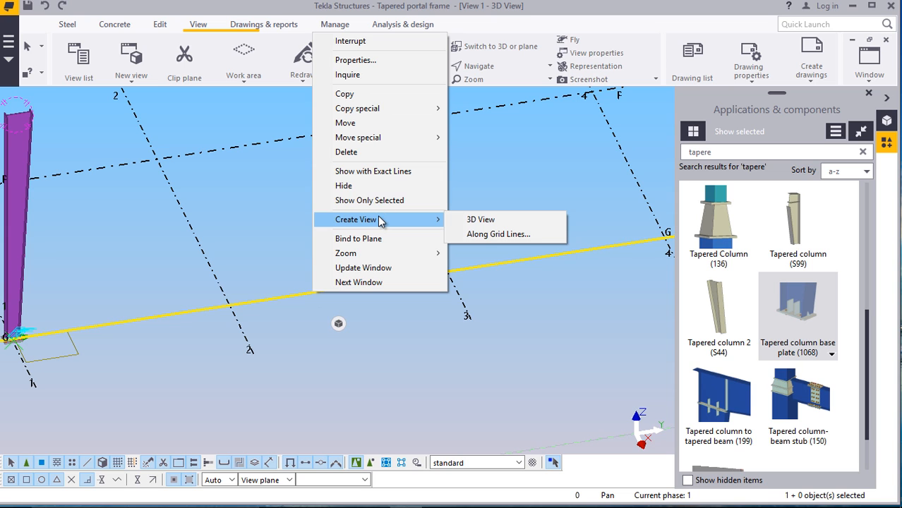
left_click(480, 234)
left_click(308, 293)
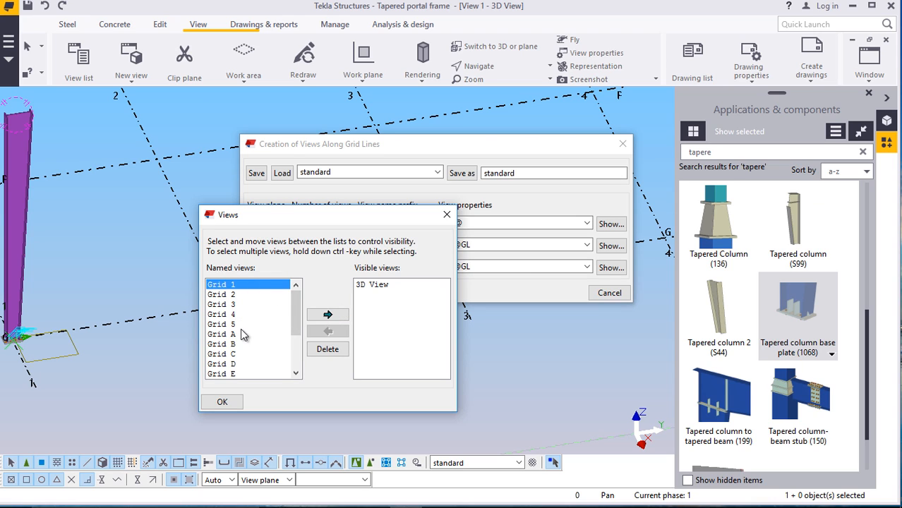
Make the Grid G view visible, then close the view creation dialogs and the applications and components list
scroll(239, 342, "down", 2)
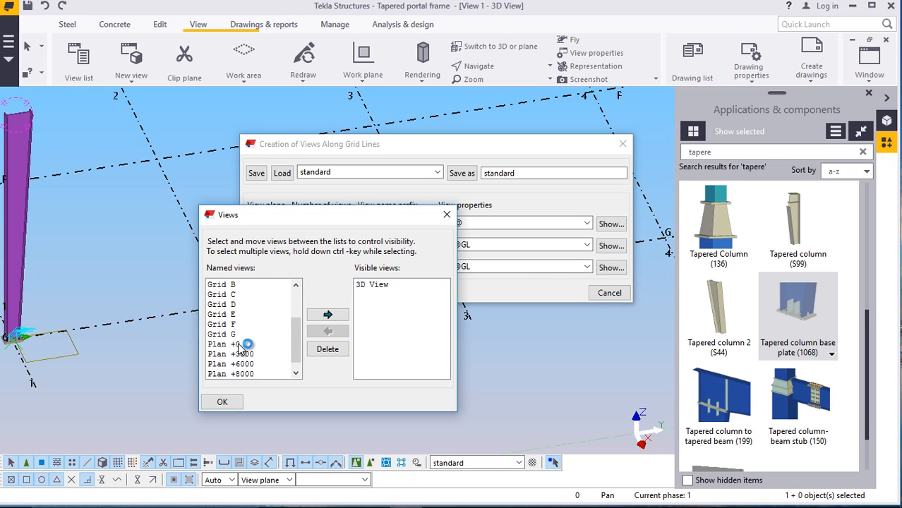
left_click(230, 334)
left_click(328, 315)
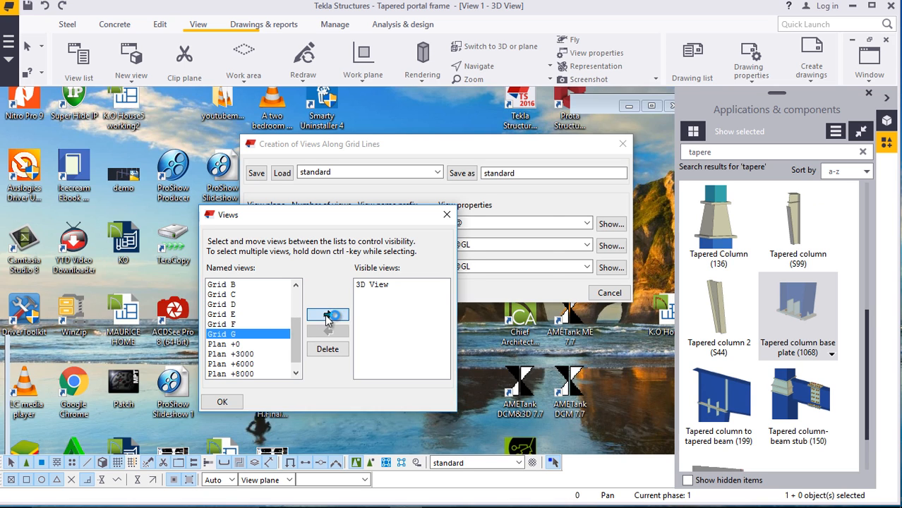
left_click(237, 403)
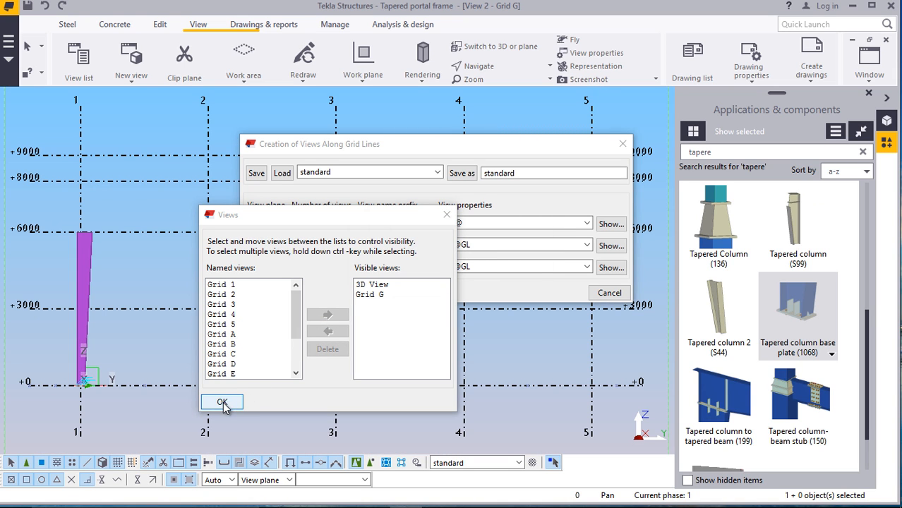
left_click(259, 294)
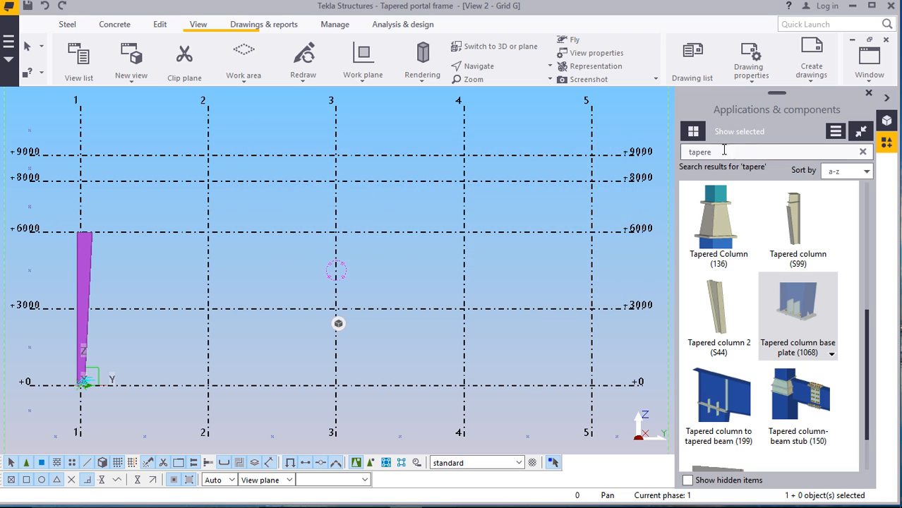
left_click(868, 93)
Place a 600 mm steel beam across the tapered column's top at level +6000, from the outer corner to the inner corner
scroll(308, 324, "up", 5)
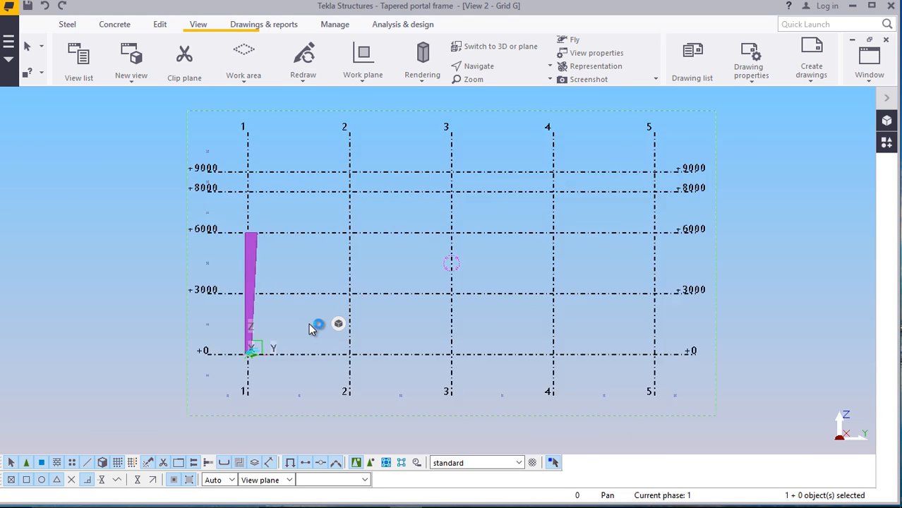
scroll(240, 353, "up", 4)
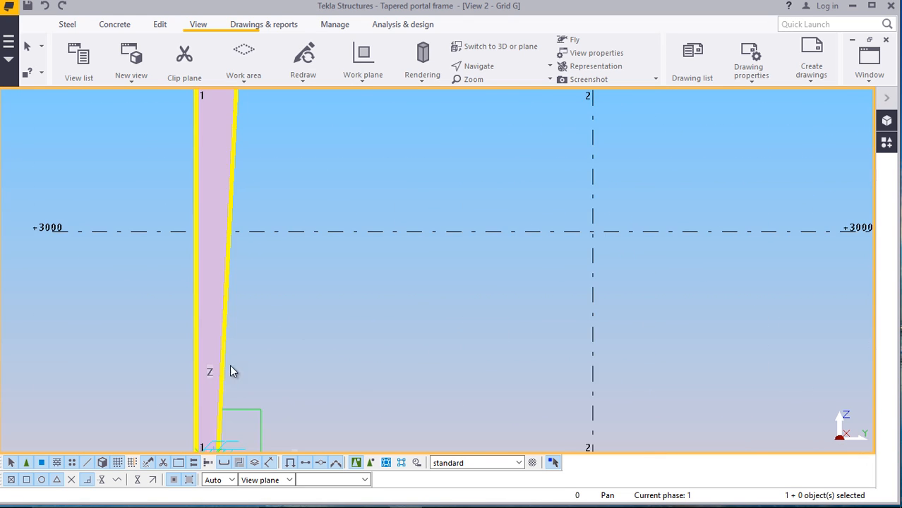
scroll(279, 332, "down", 4)
scroll(232, 197, "up", 6)
scroll(237, 201, "up", 4)
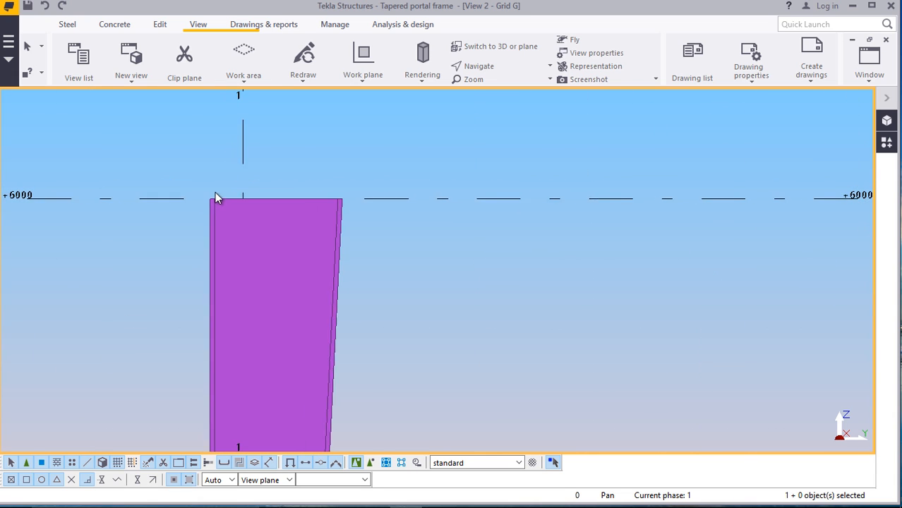
scroll(205, 202, "up", 1)
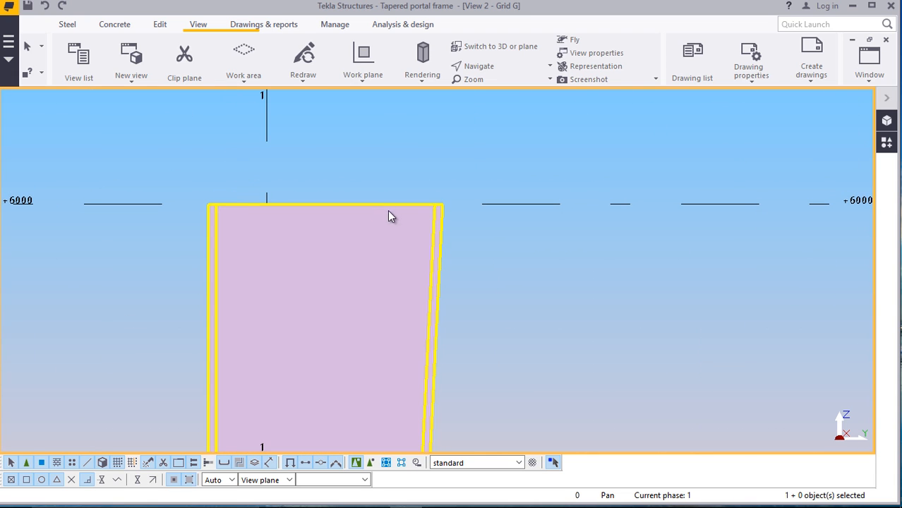
left_click(68, 25)
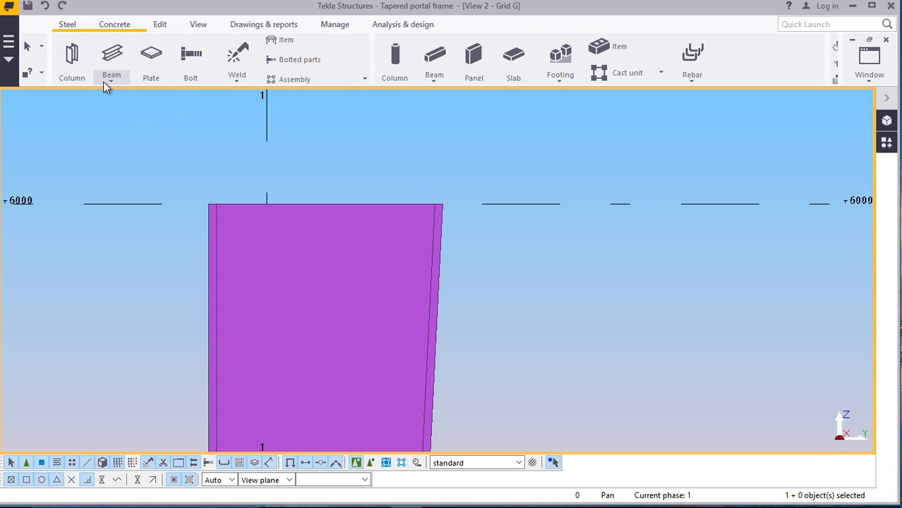
left_click(108, 79)
left_click(127, 154)
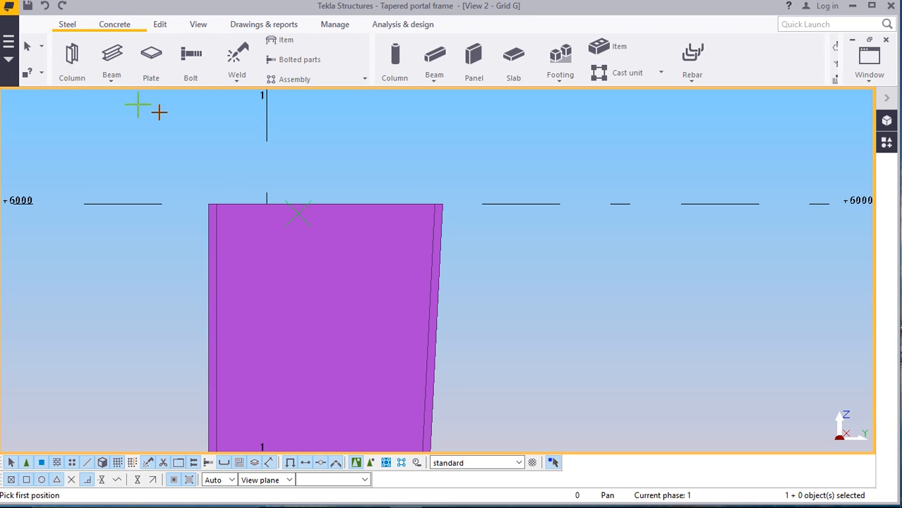
scroll(206, 202, "up", 2)
scroll(205, 203, "up", 2)
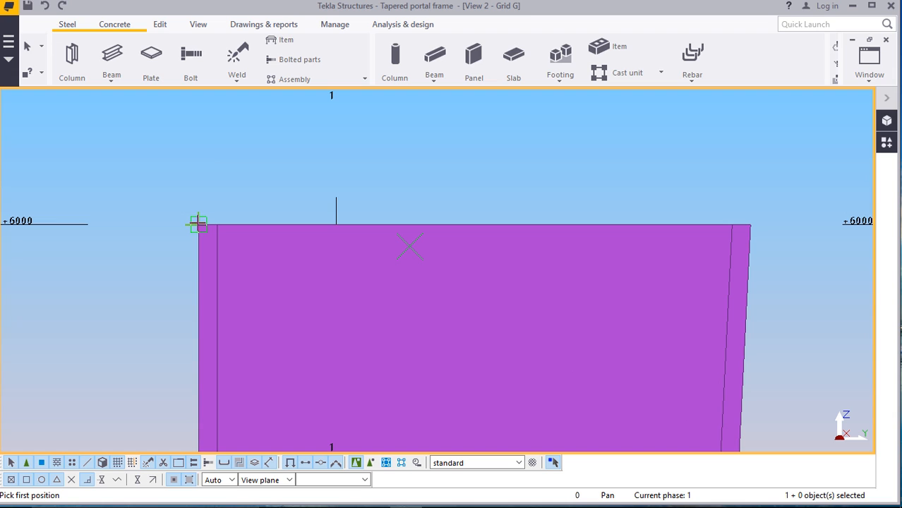
left_click(198, 224)
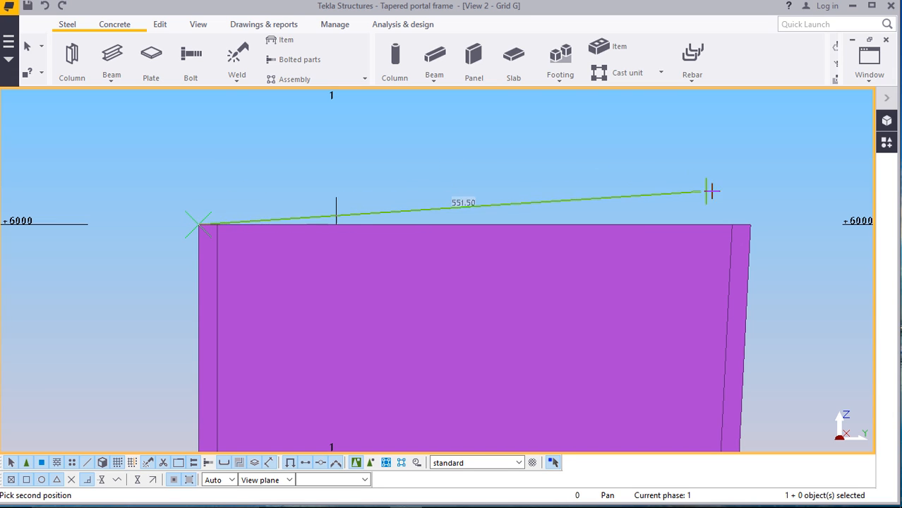
scroll(762, 212, "up", 1)
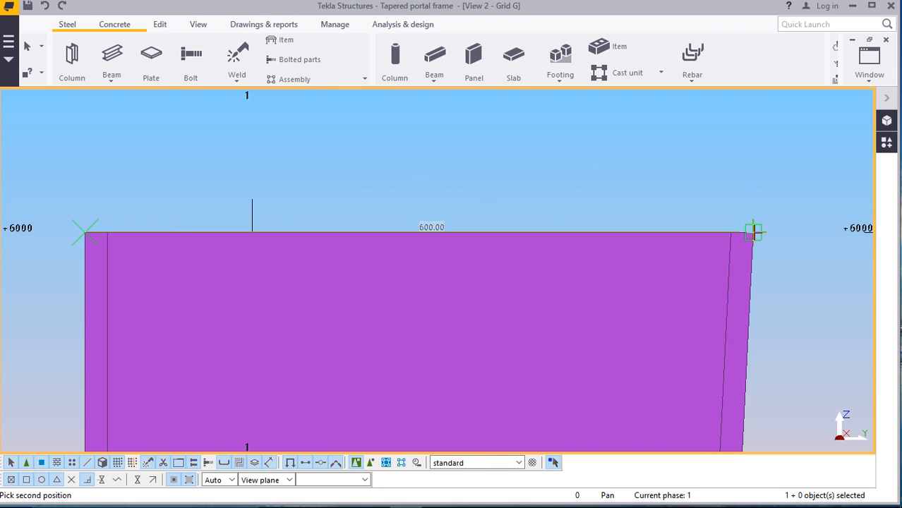
scroll(755, 228, "up", 1)
left_click(752, 230)
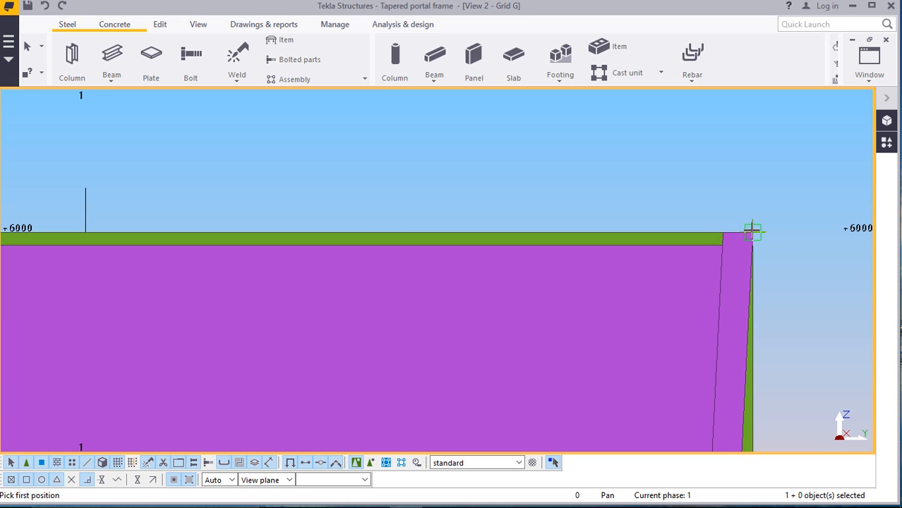
right_click(662, 185)
left_click(691, 192)
Set the depth position of the beam on the column's top to Front and modify it
scroll(416, 205, "down", 3)
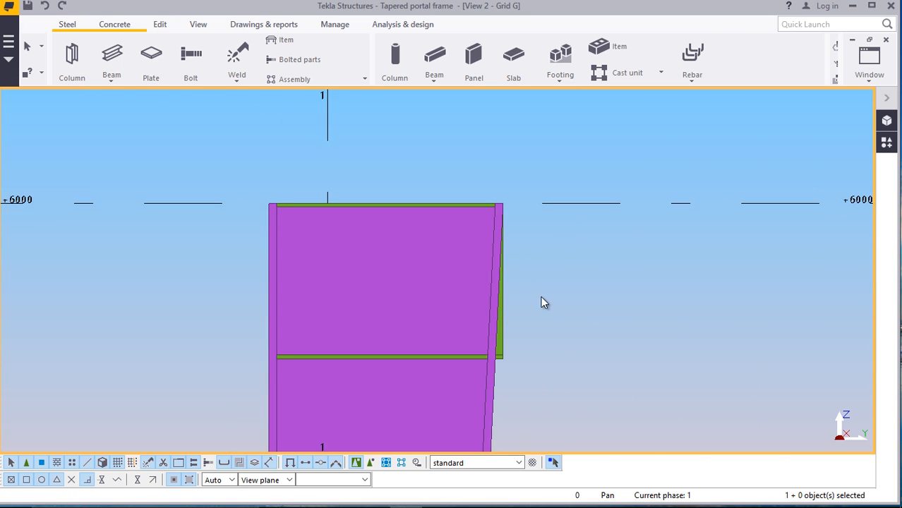
scroll(503, 330, "up", 1)
left_click(496, 330)
double_click(496, 330)
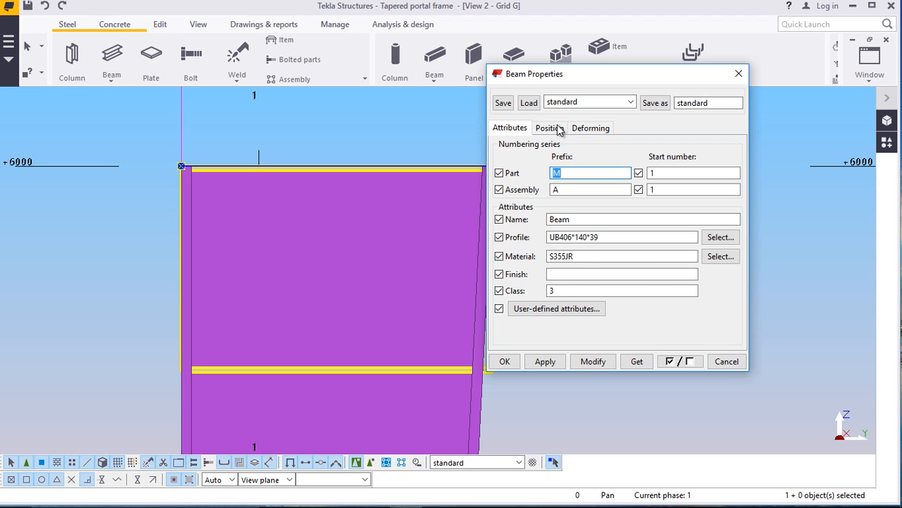
left_click(557, 131)
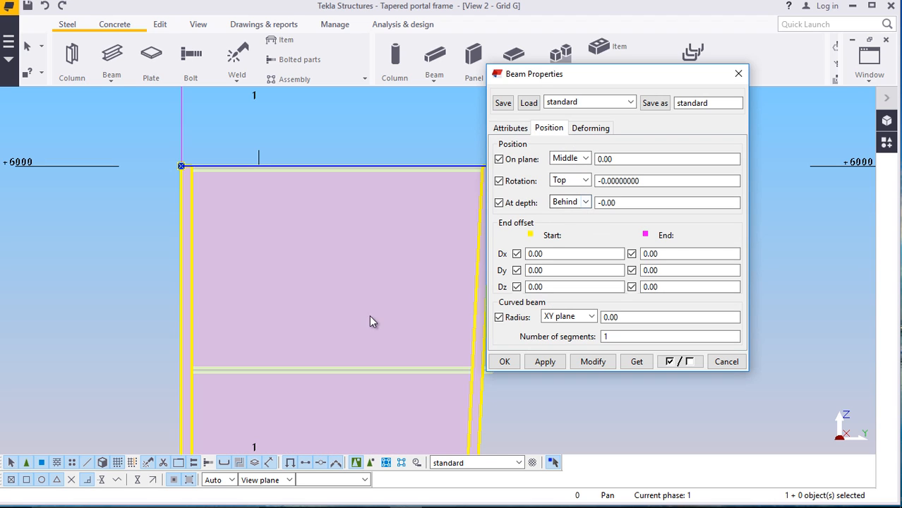
left_click(586, 203)
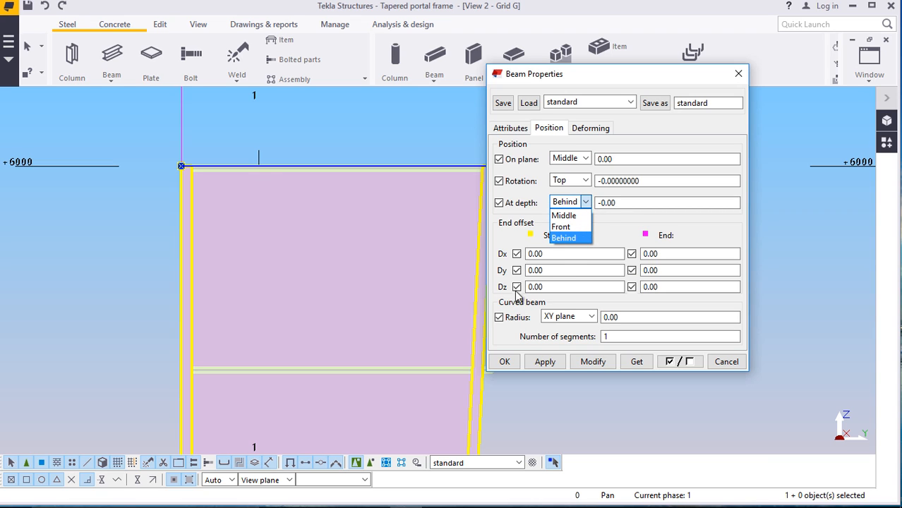
left_click(572, 239)
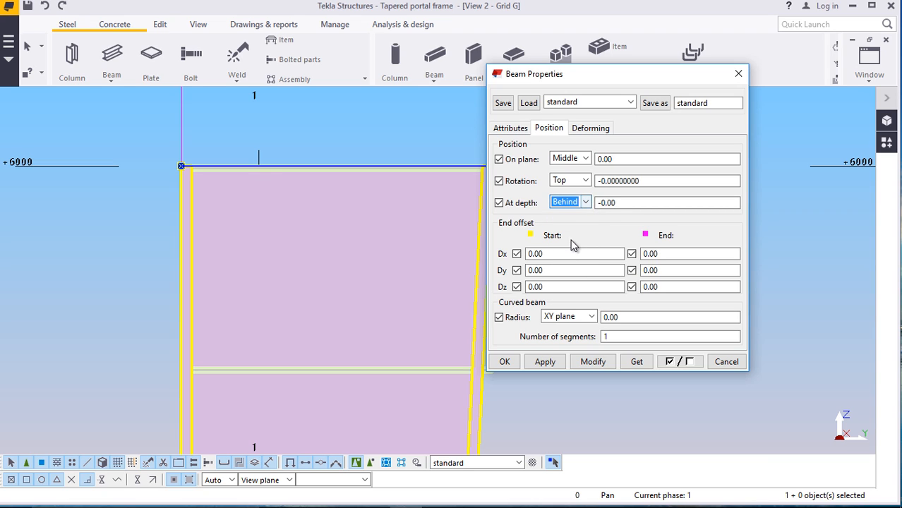
left_click(586, 203)
left_click(574, 237)
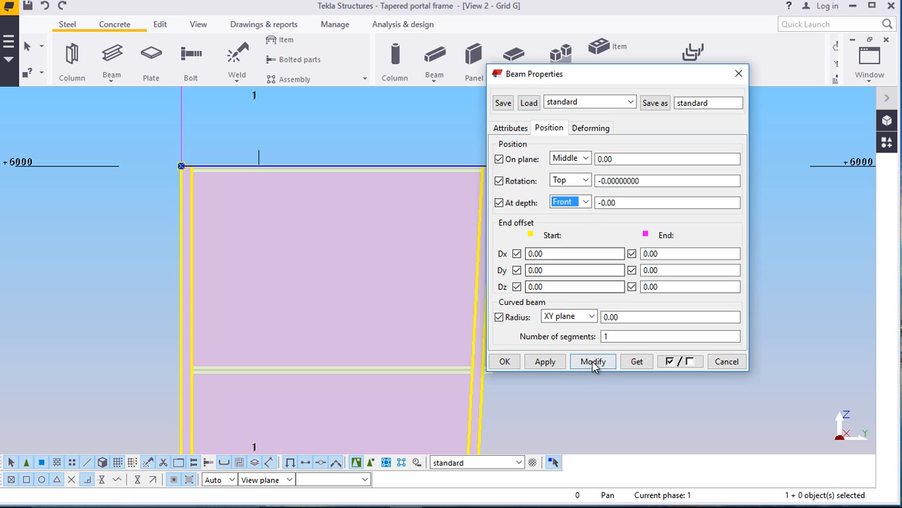
left_click(596, 363)
left_click(549, 365)
left_click(505, 362)
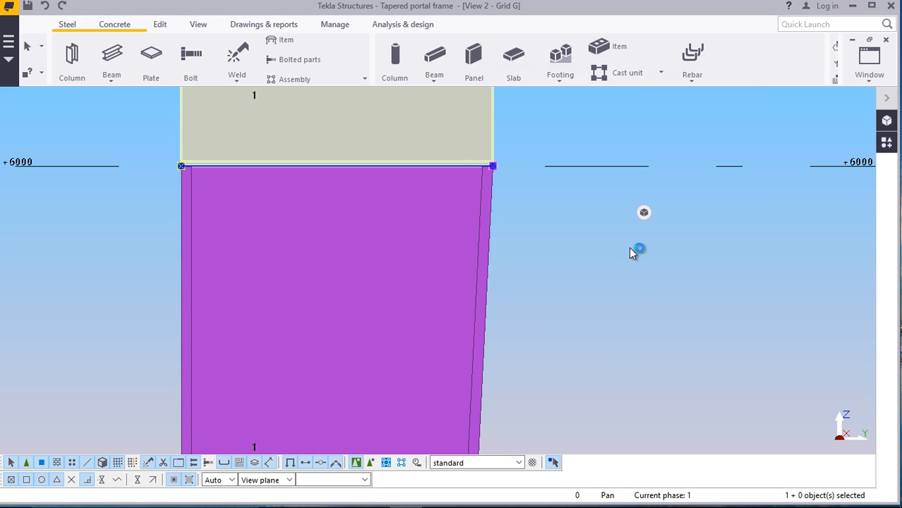
Change the profile of the beam above the column to the FLT200*20 plate profile and modify it
scroll(504, 303, "down", 3)
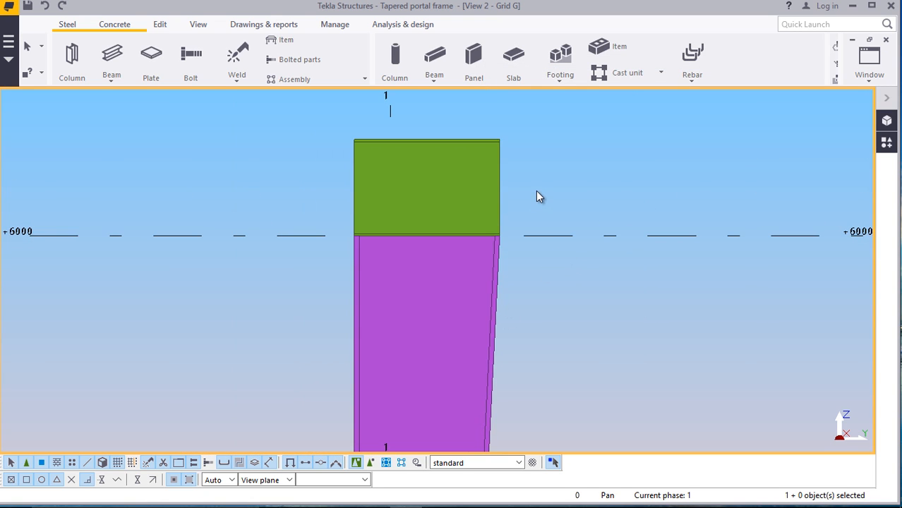
left_click(432, 189)
scroll(431, 189, "up", 2)
scroll(446, 178, "down", 3)
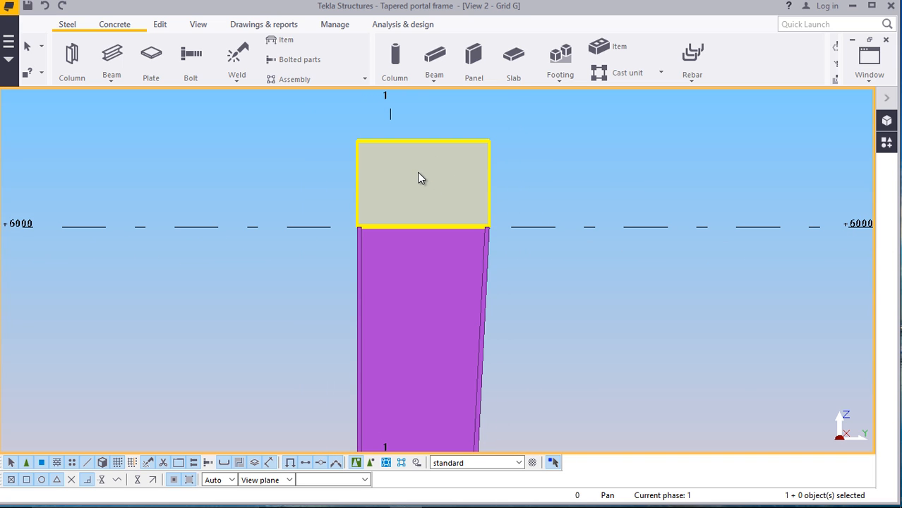
double_click(417, 177)
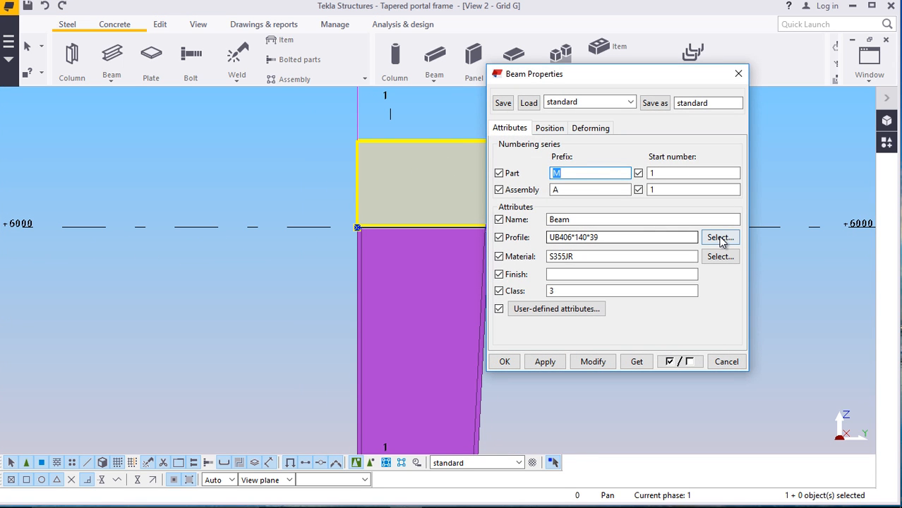
left_click(722, 238)
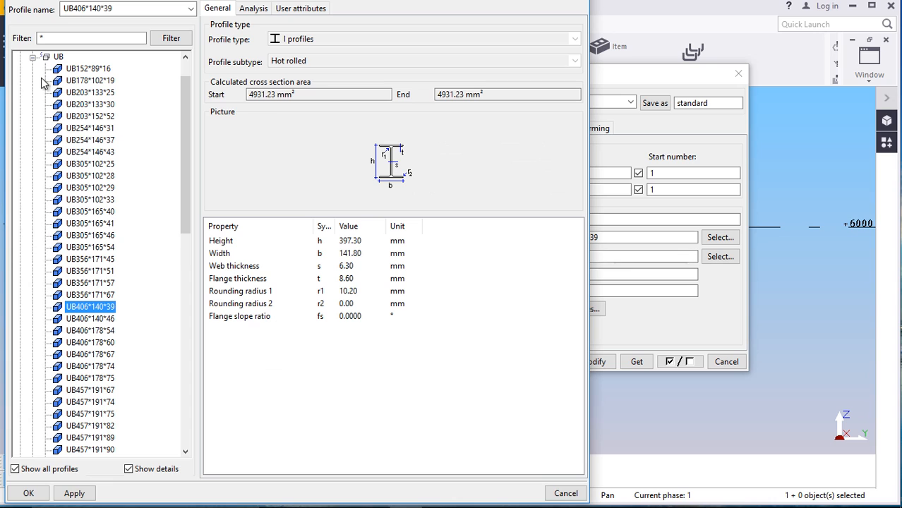
left_click(33, 57)
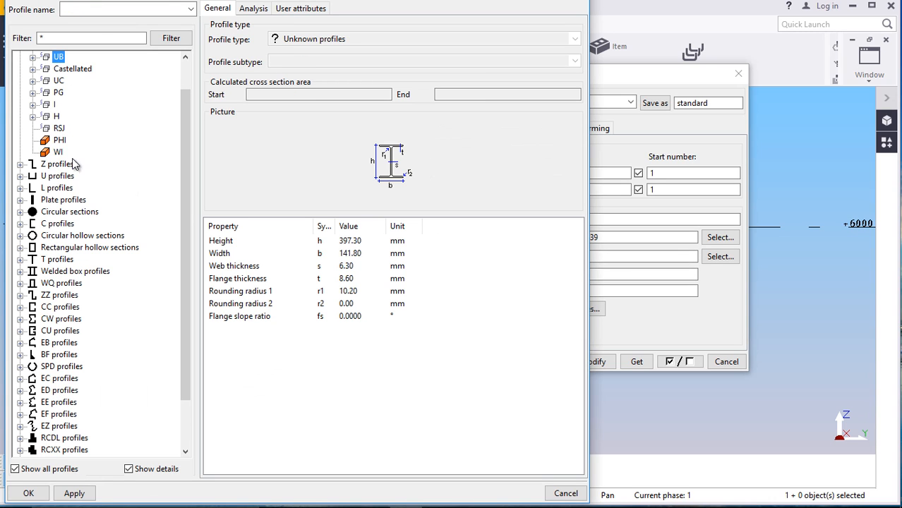
scroll(64, 149, "down", 2)
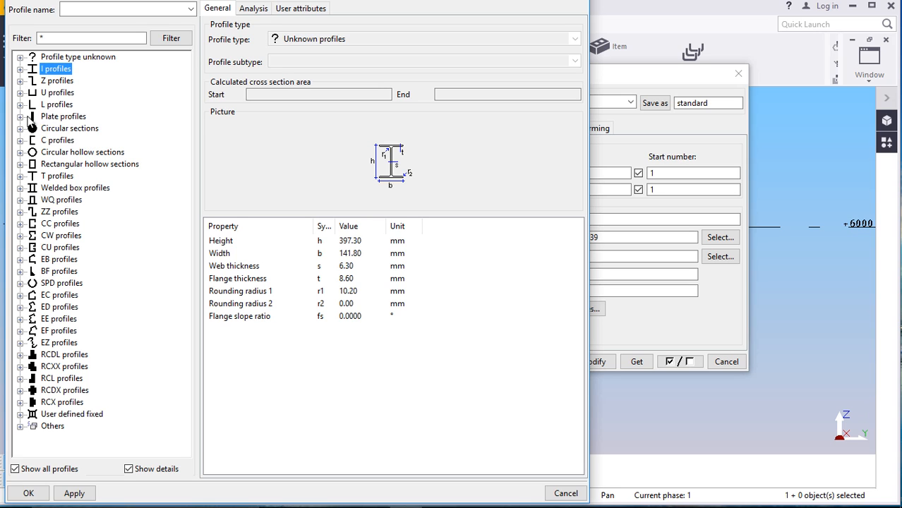
left_click(20, 118)
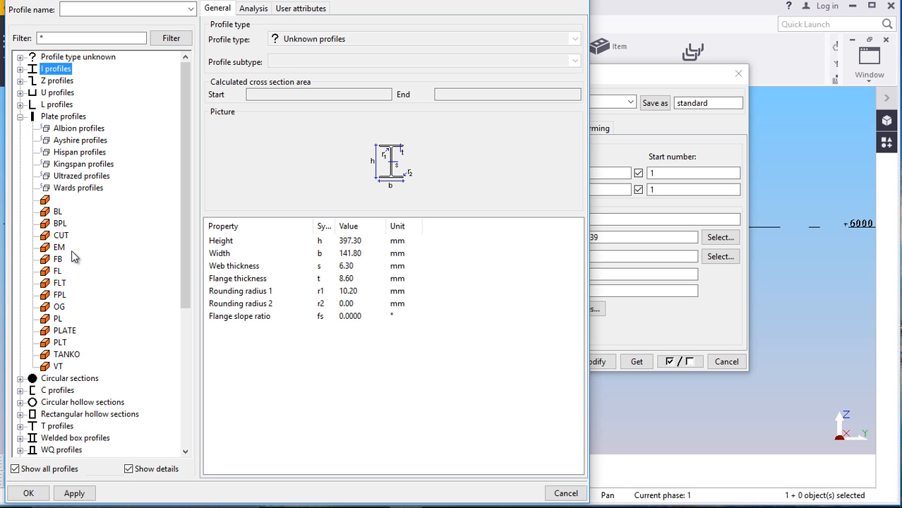
left_click(56, 285)
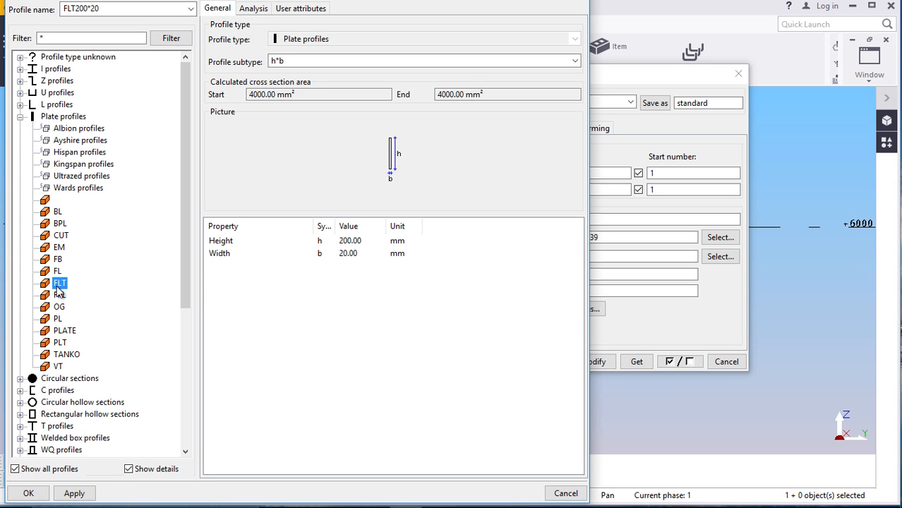
left_click(28, 494)
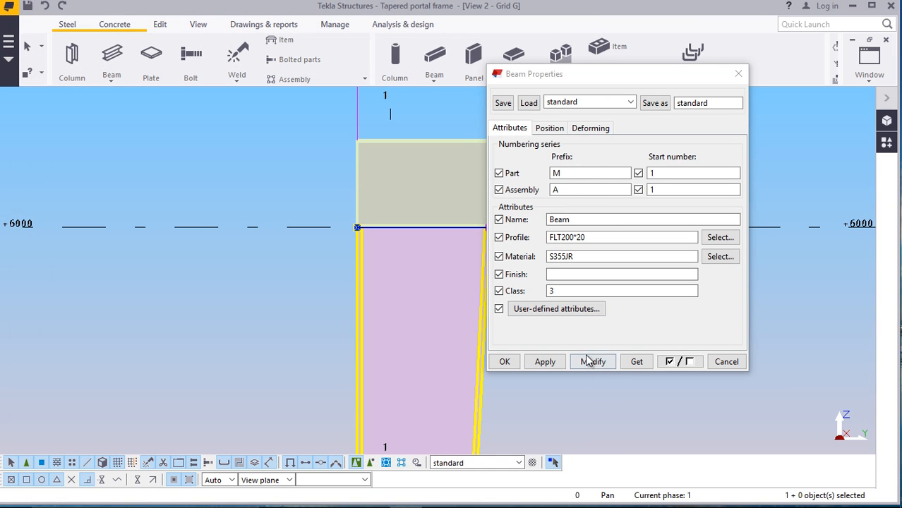
left_click(593, 362)
left_click(547, 362)
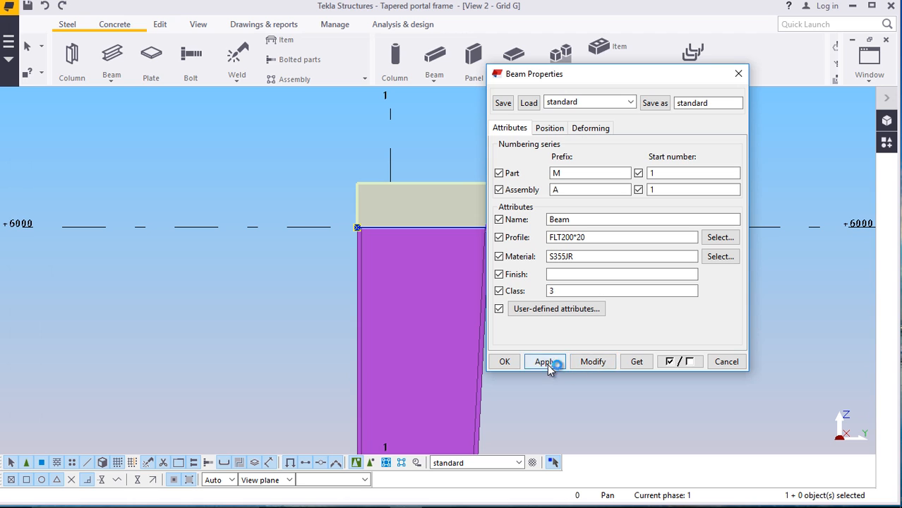
left_click(504, 361)
scroll(429, 202, "up", 5)
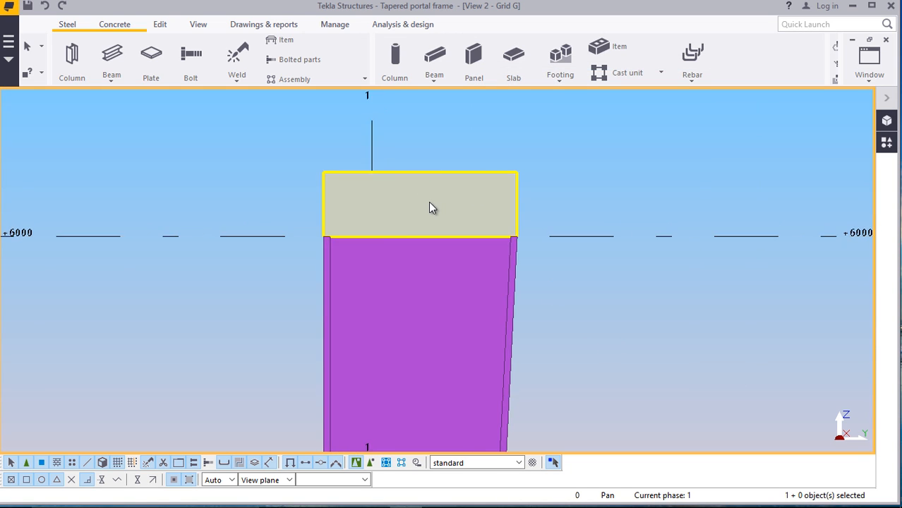
scroll(324, 233, "down", 5)
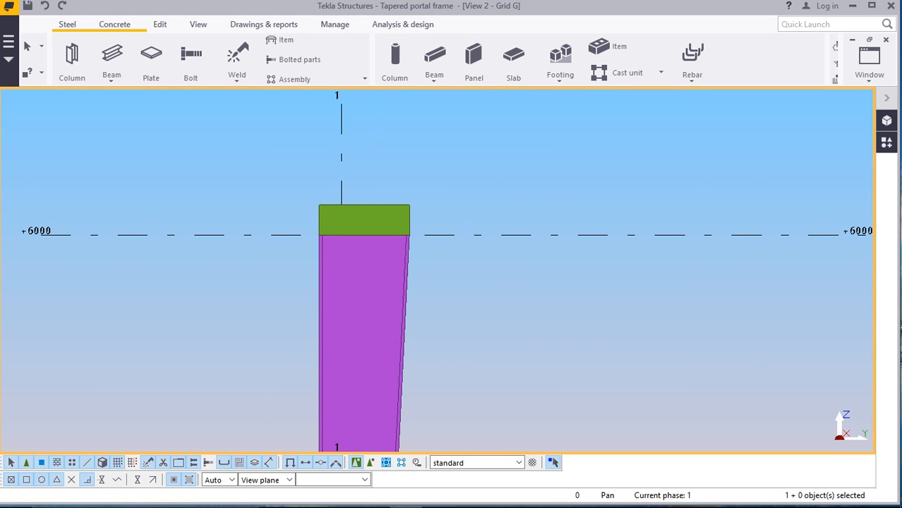
Open the 3D view and rotate it to examine the flat plate on the tapered column's top from above
left_click(870, 64)
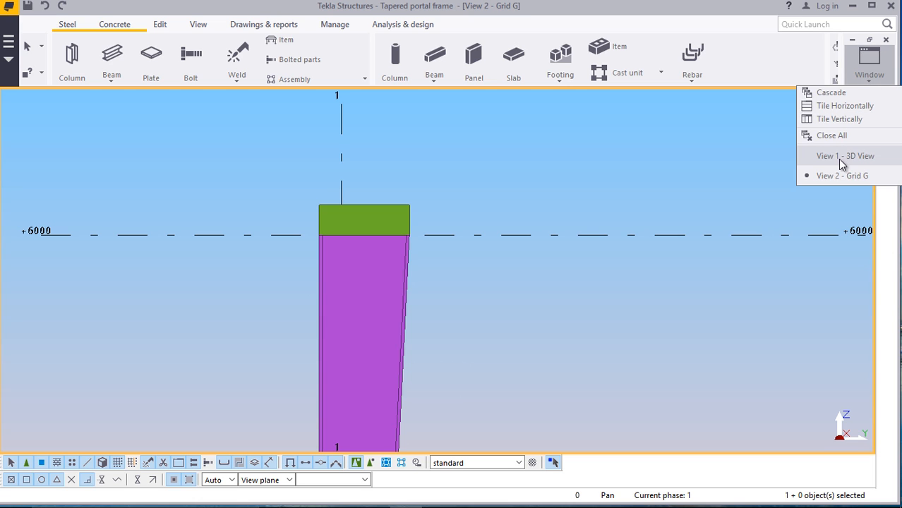
left_click(838, 160)
scroll(424, 241, "down", 3)
scroll(196, 142, "up", 12)
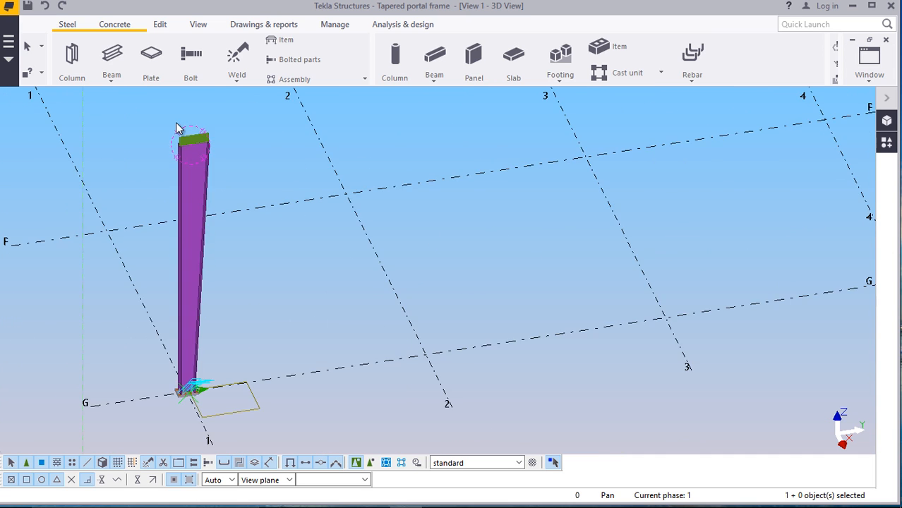
scroll(162, 134, "up", 3)
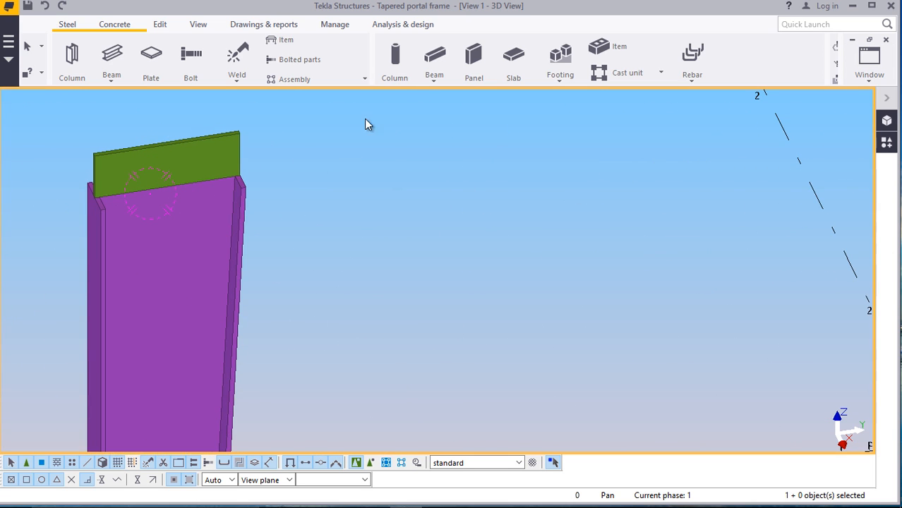
left_click(196, 26)
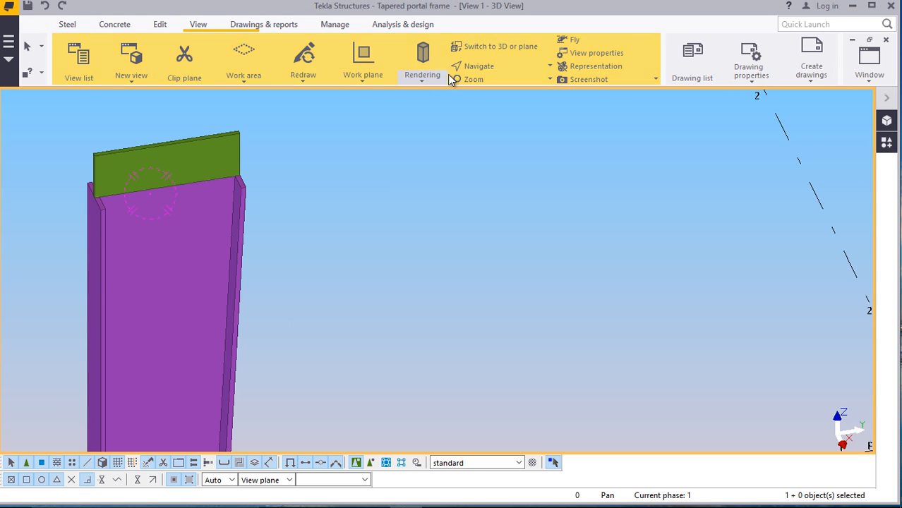
left_click(487, 67)
left_click(492, 86)
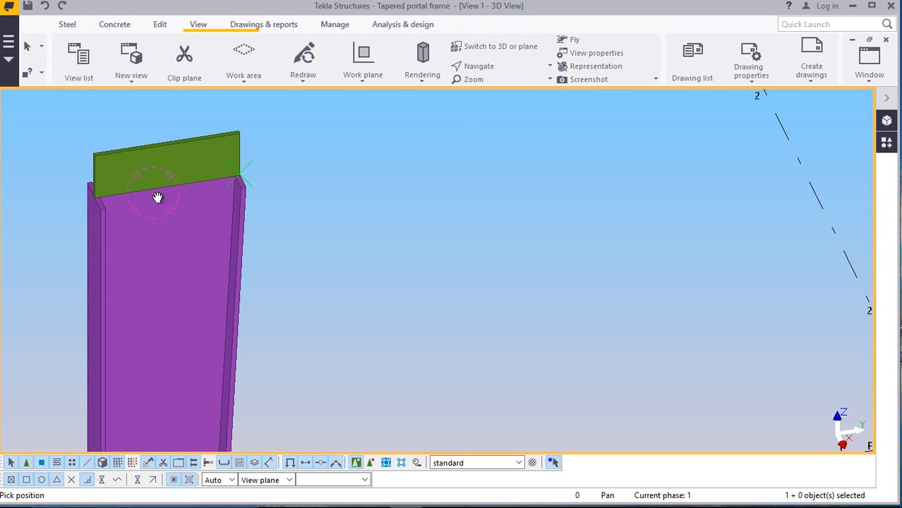
left_click_drag(157, 198, 126, 185)
scroll(106, 175, "up", 4)
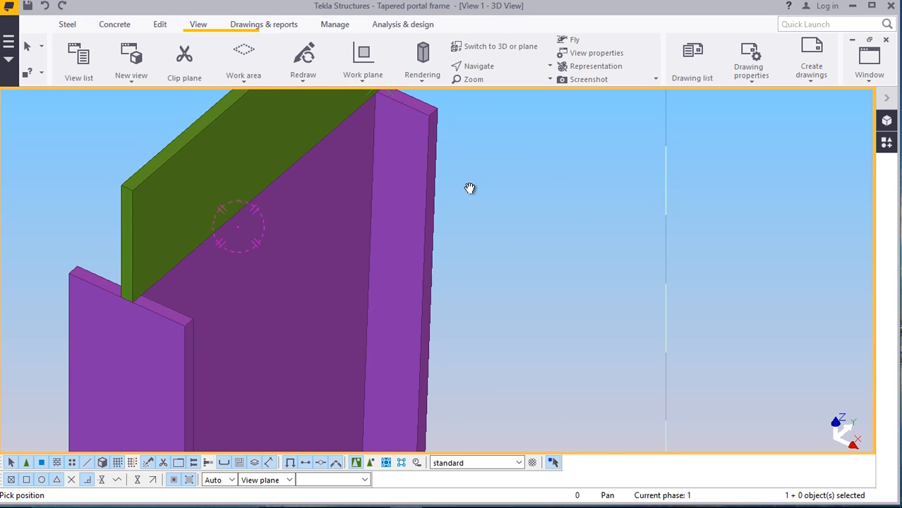
right_click(482, 182)
left_click(514, 191)
Set the rotation of the plate on the column's top to Back and modify it so it lies flat
left_click(195, 161)
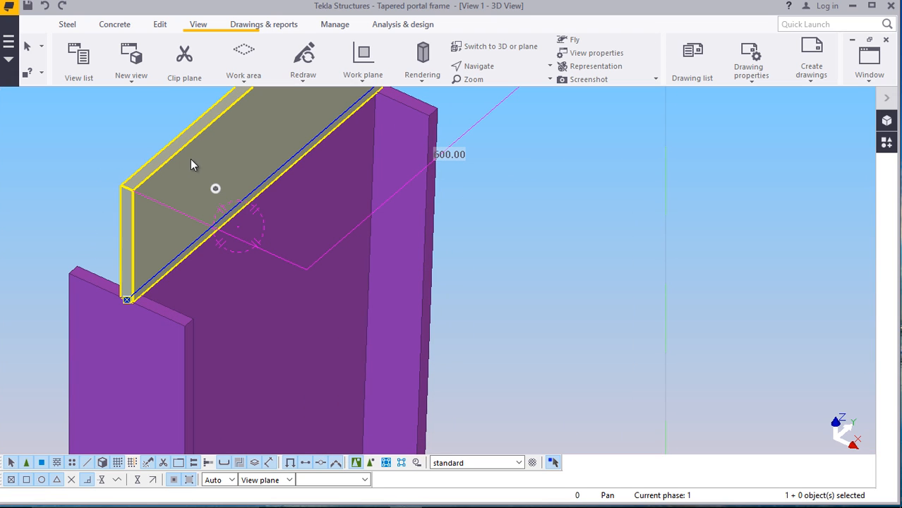
double_click(231, 131)
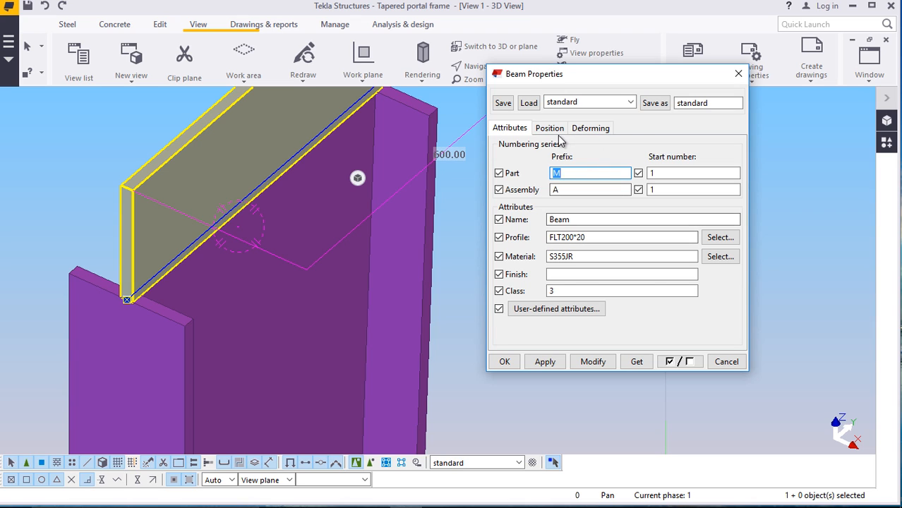
left_click(550, 129)
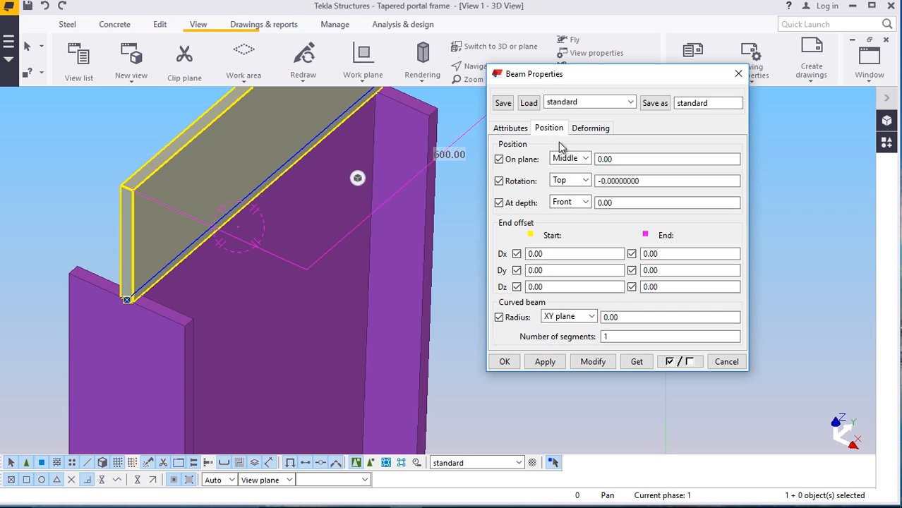
left_click(585, 181)
left_click(577, 216)
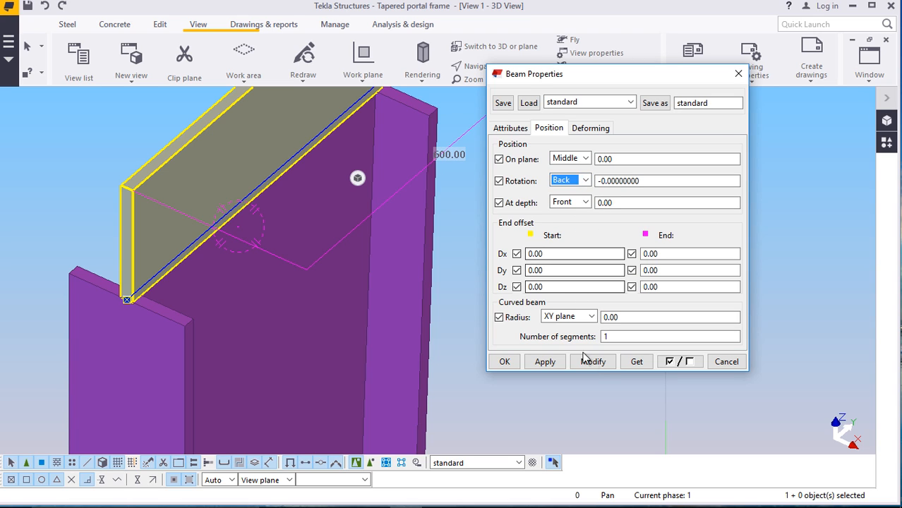
left_click(587, 361)
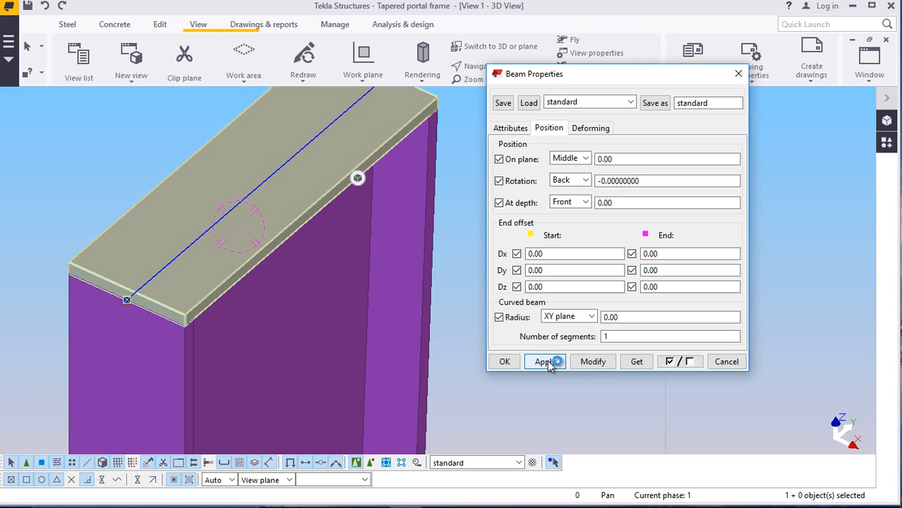
left_click(504, 361)
scroll(391, 284, "down", 1)
scroll(339, 172, "up", 1)
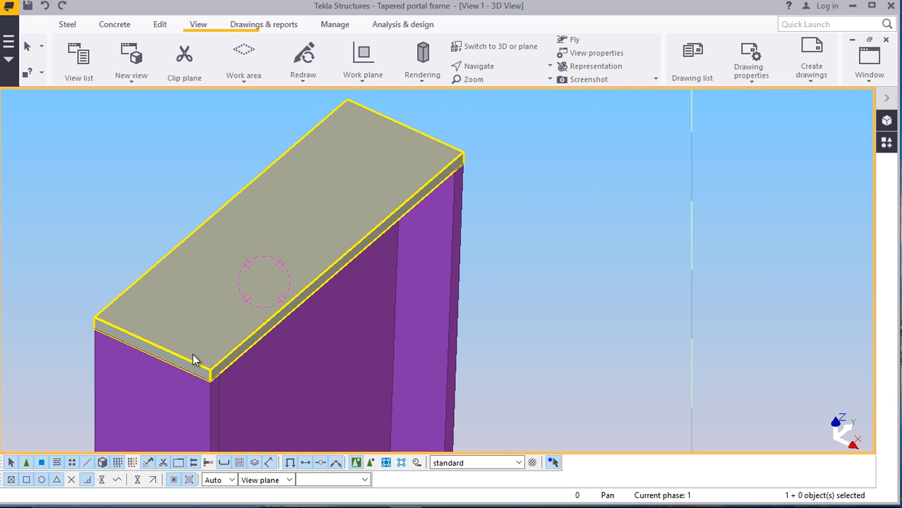
Try a start Dx end offset of 70 on the cap plate, and reset it to 0.00
scroll(192, 353, "up", 1)
scroll(222, 357, "down", 2)
scroll(207, 360, "up", 2)
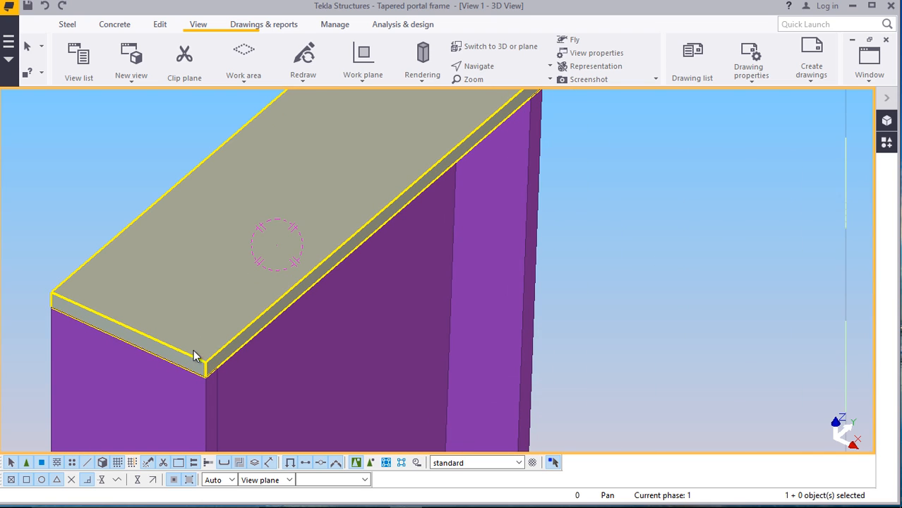
double_click(363, 167)
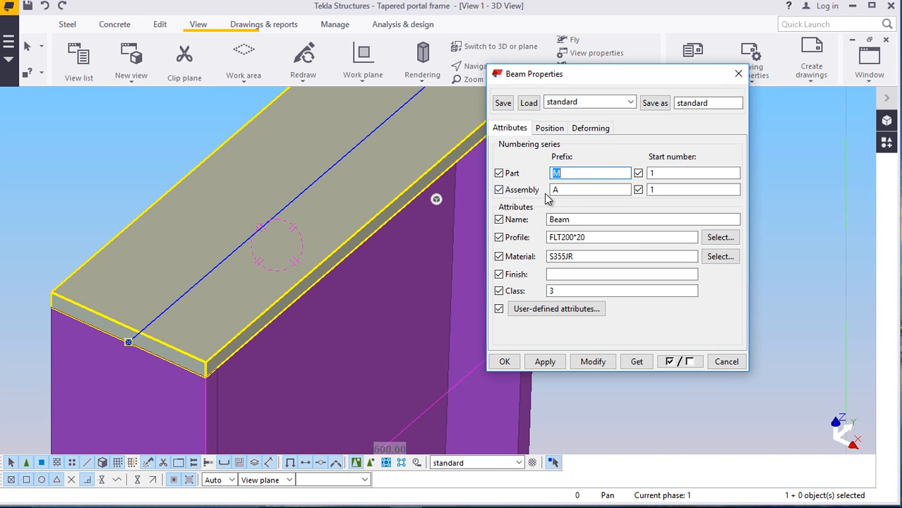
left_click(549, 128)
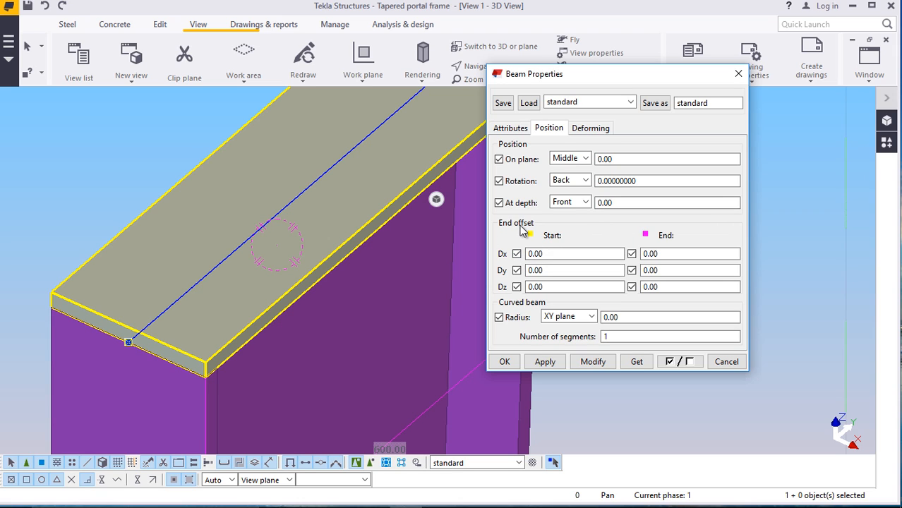
left_click(547, 255)
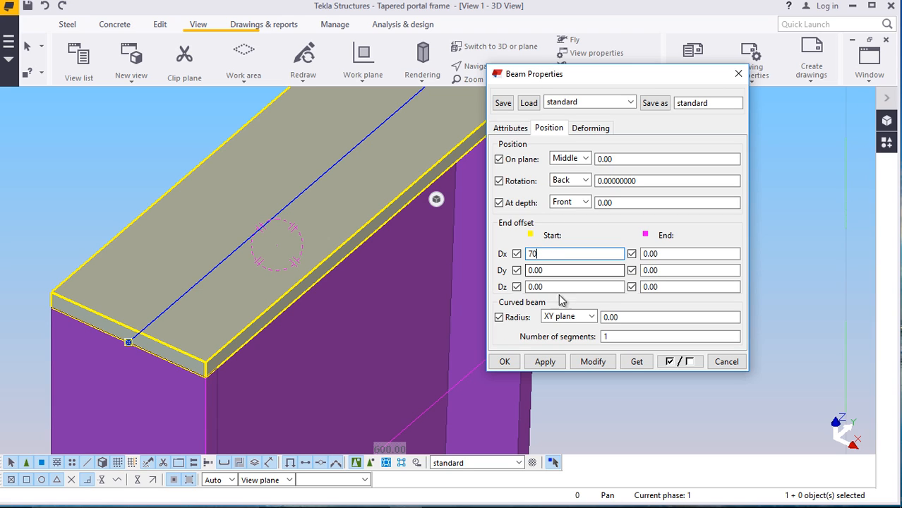
left_click(593, 363)
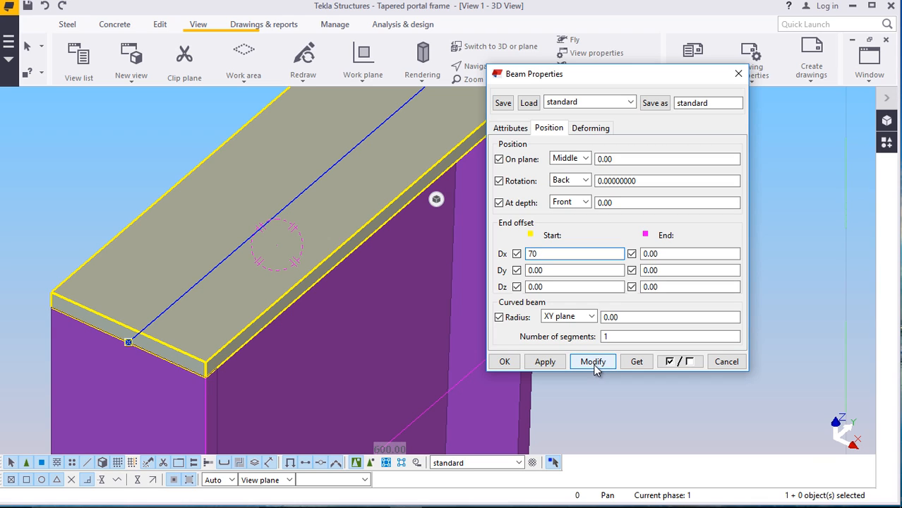
left_click(594, 363)
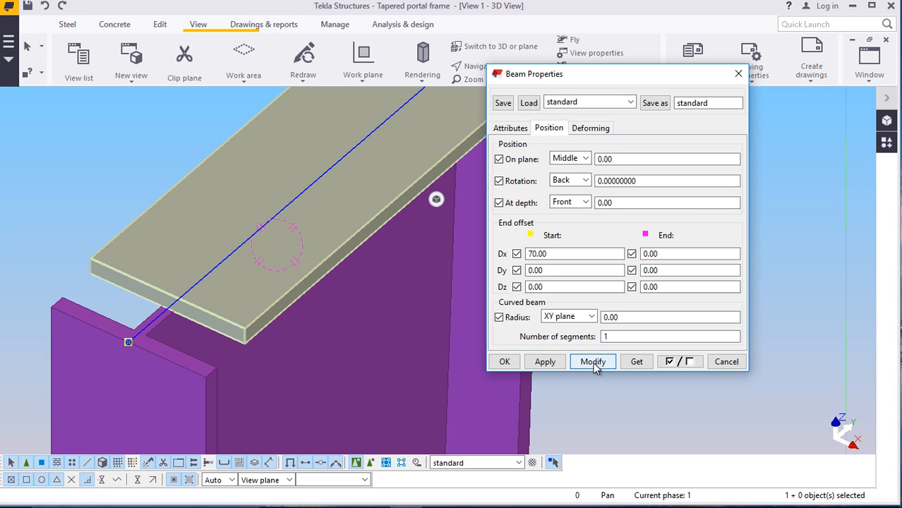
left_click_drag(548, 253, 514, 260)
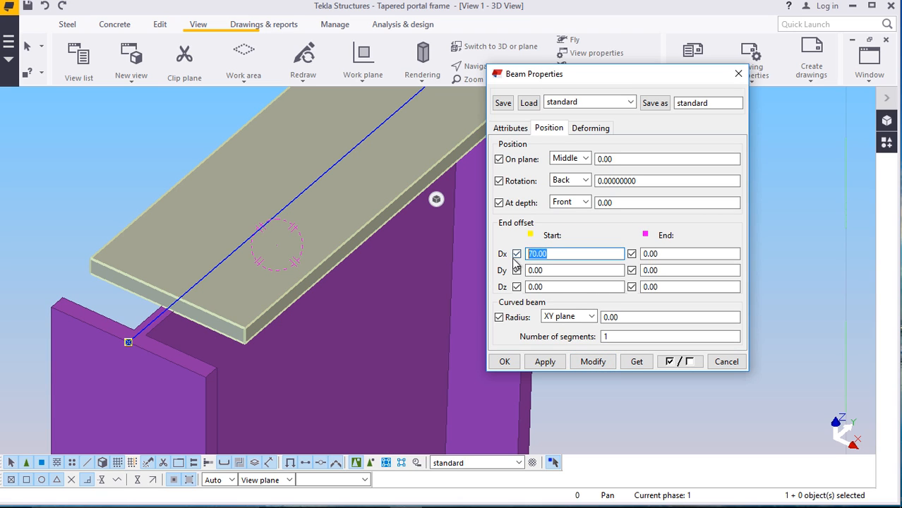
type("0.00")
left_click(592, 363)
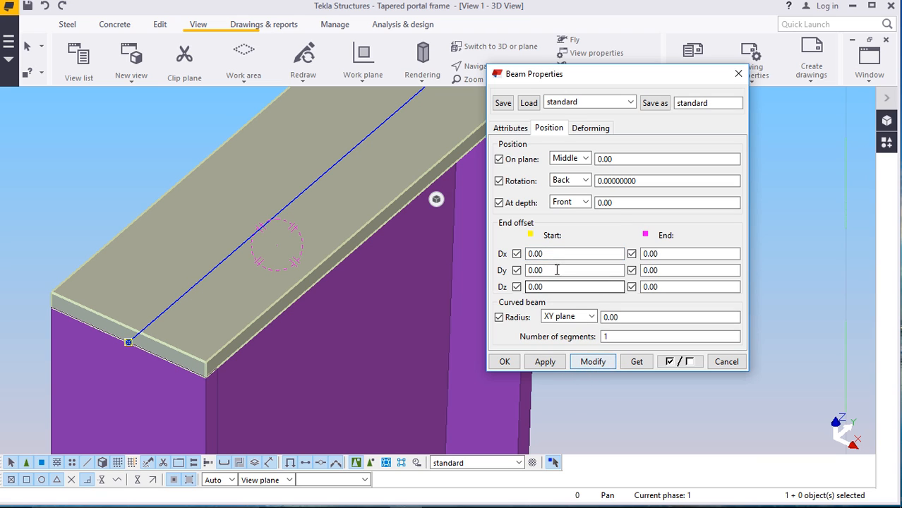
Set the cap plate's start Dx end offset to -70, modify the plate and close its properties
left_click_drag(554, 254, 511, 258)
type("-")
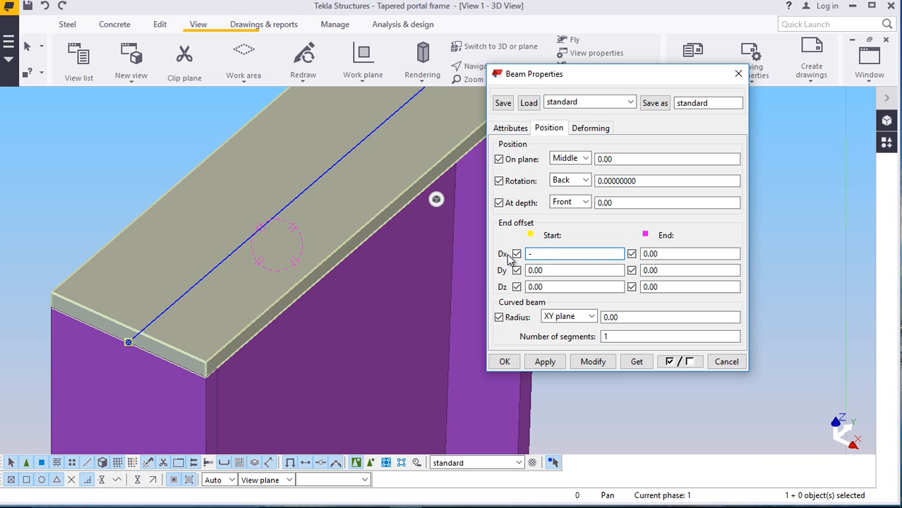
type("70")
left_click(593, 362)
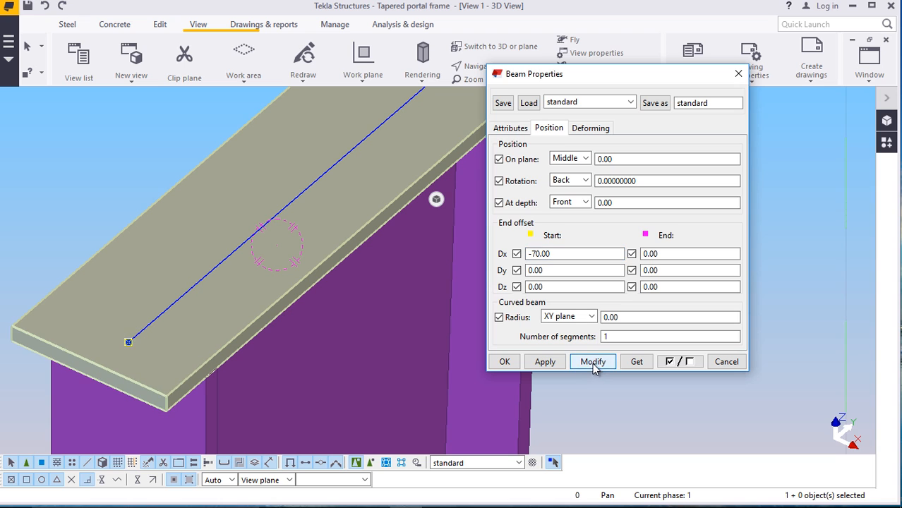
left_click(504, 362)
left_click(630, 372)
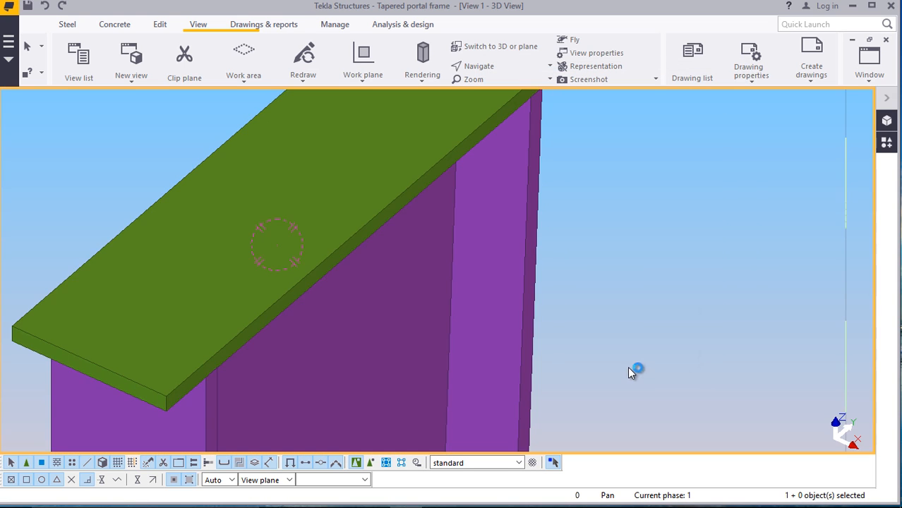
Set the cap plate's end Dx end offset to 70, modify the plate and close its properties
scroll(280, 377, "down", 3)
left_click(502, 67)
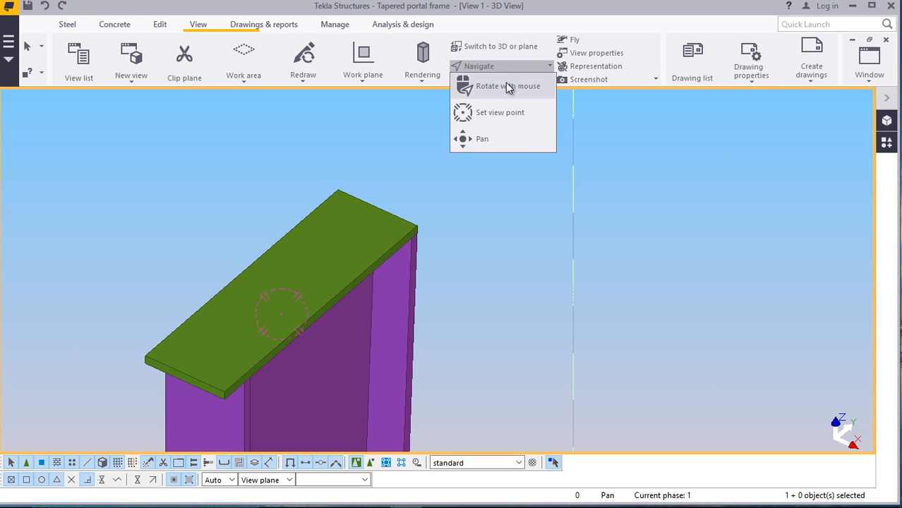
left_click(505, 86)
left_click(373, 231)
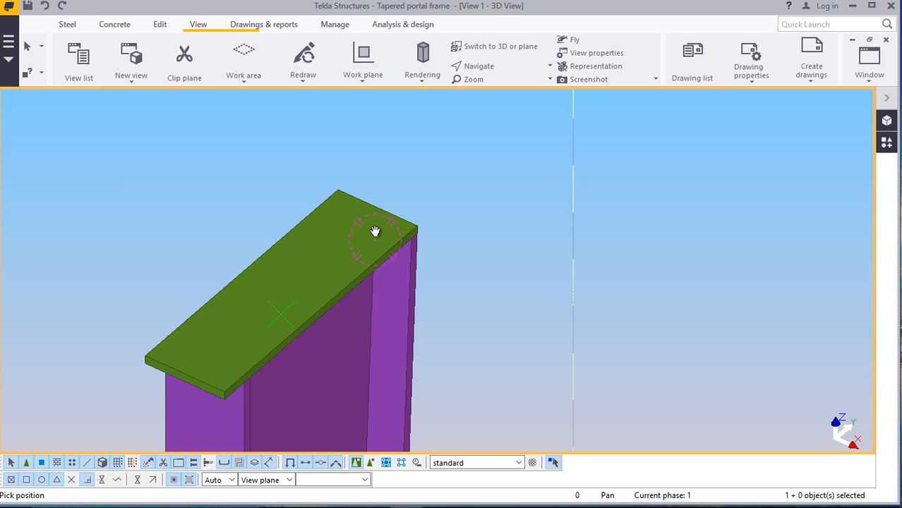
mouse_move(372, 230)
left_mouse_down()
mouse_move(329, 247)
mouse_move(199, 236)
mouse_move(186, 218)
mouse_move(415, 258)
mouse_move(398, 238)
mouse_move(458, 232)
left_mouse_up()
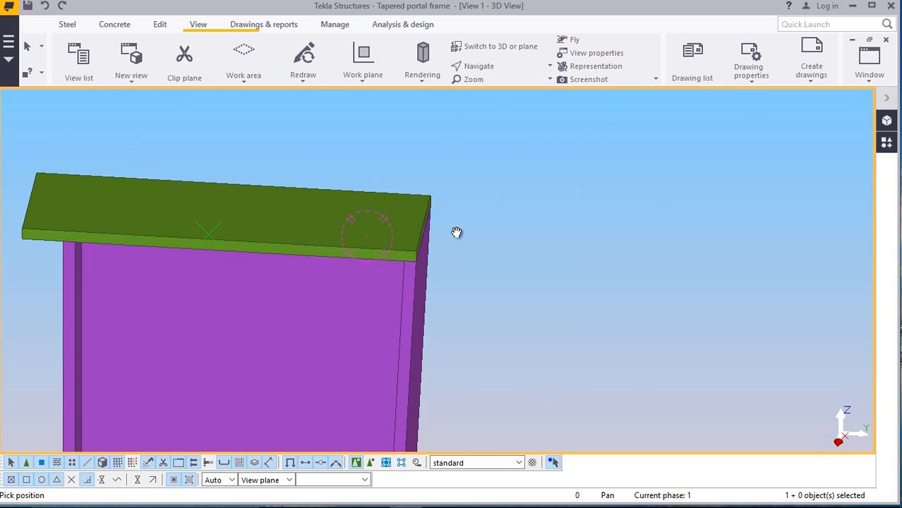
right_click(485, 216)
left_click(509, 227)
scroll(432, 238, "up", 2)
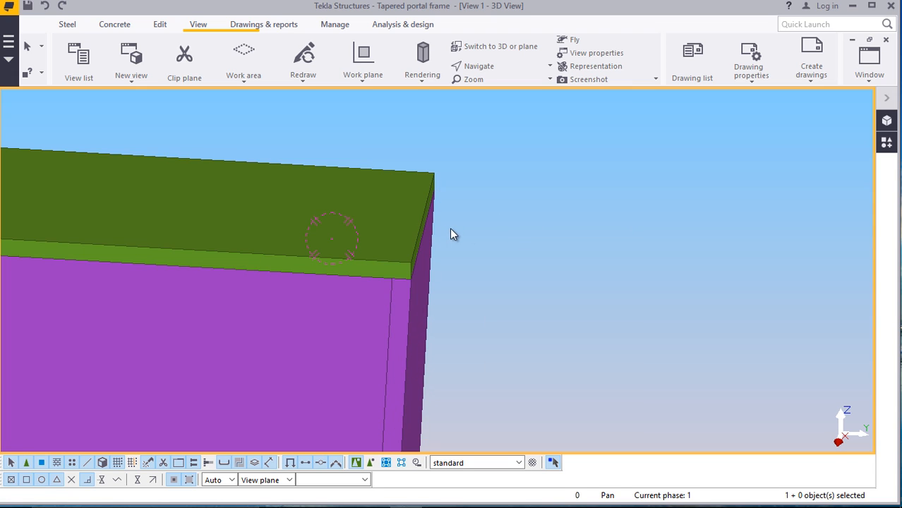
double_click(374, 205)
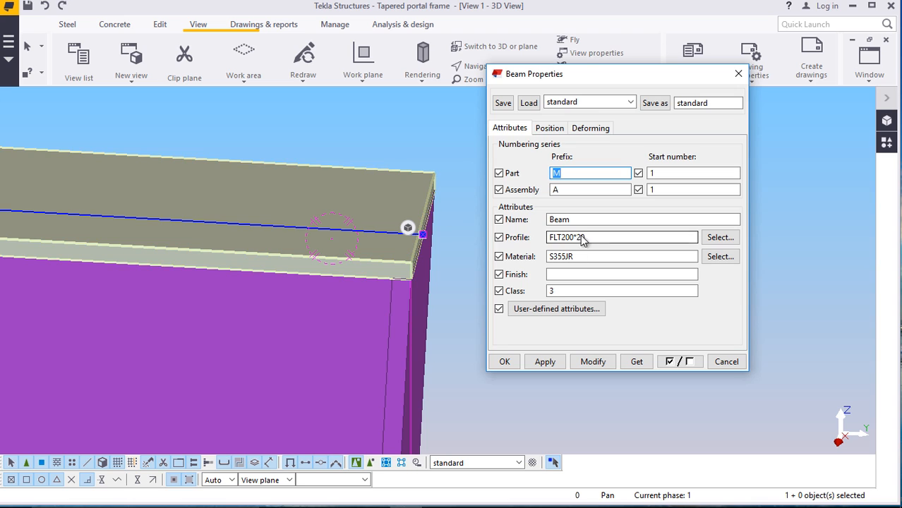
left_click(551, 129)
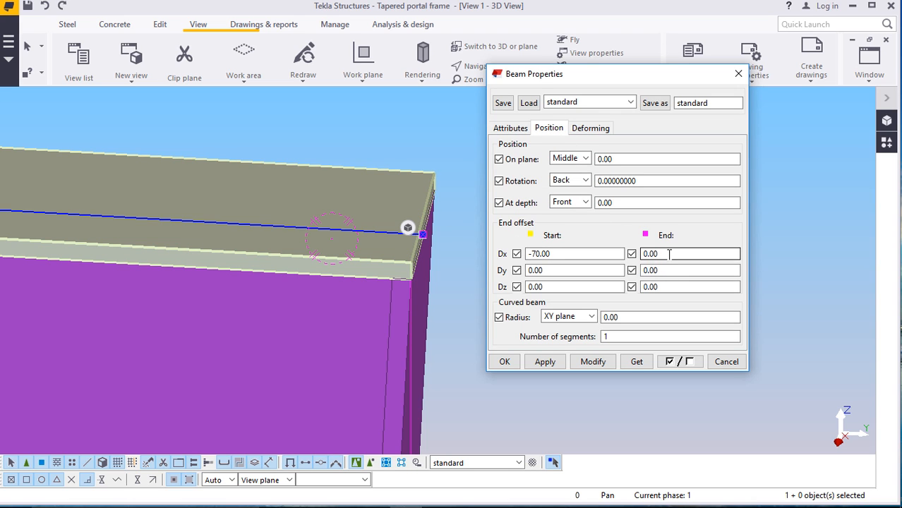
left_click_drag(669, 254, 644, 255)
type("70")
left_click(593, 362)
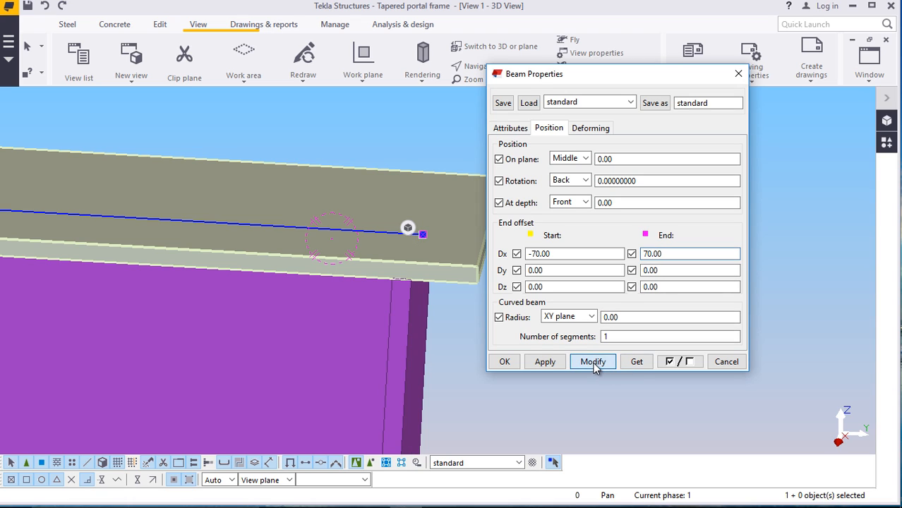
left_click(505, 362)
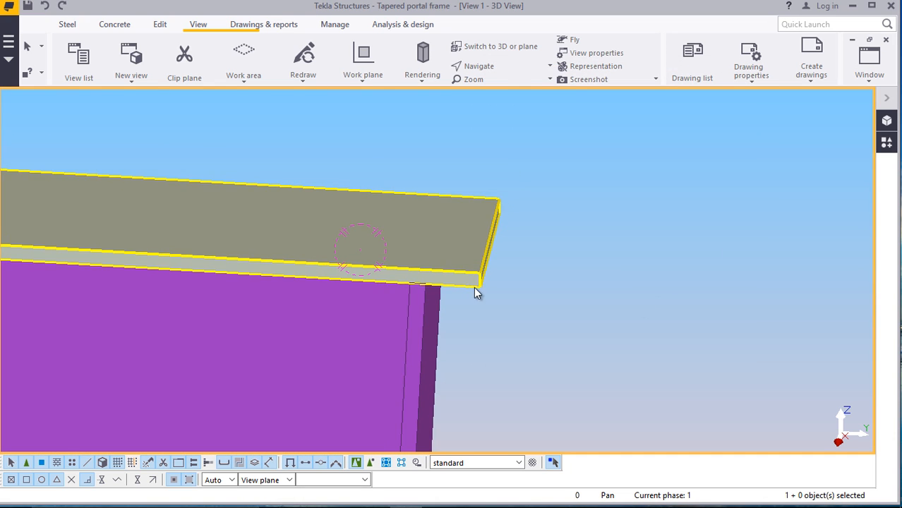
Change the cap plate's profile to FLT250*20 and modify it
scroll(432, 286, "down", 3)
left_click(433, 285)
scroll(160, 262, "up", 4)
scroll(254, 204, "up", 2)
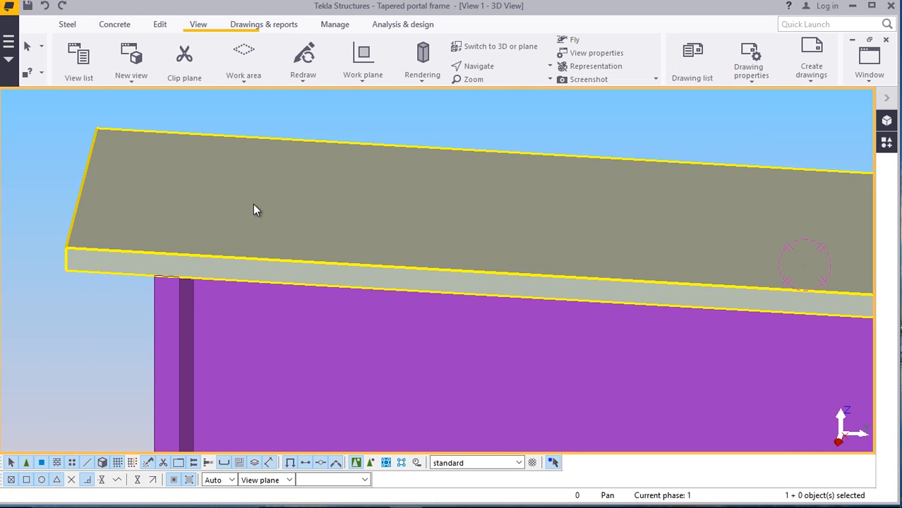
double_click(253, 201)
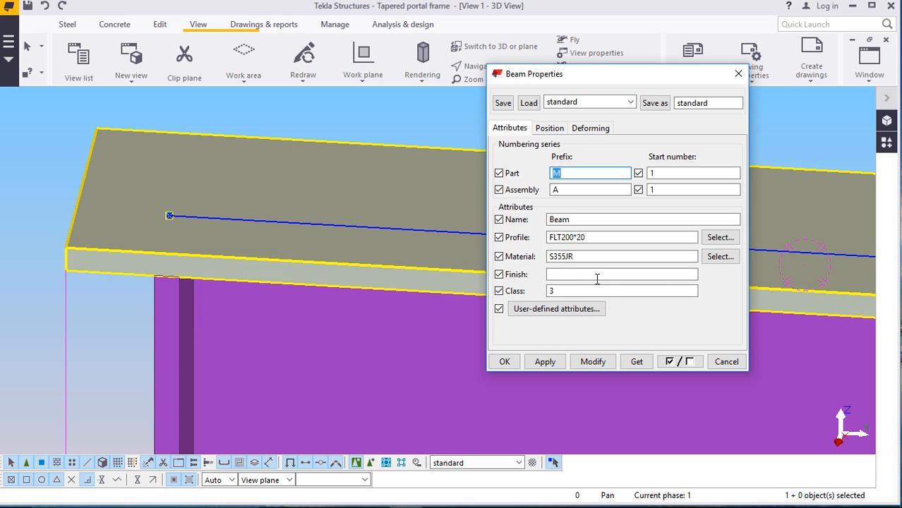
left_click(574, 238)
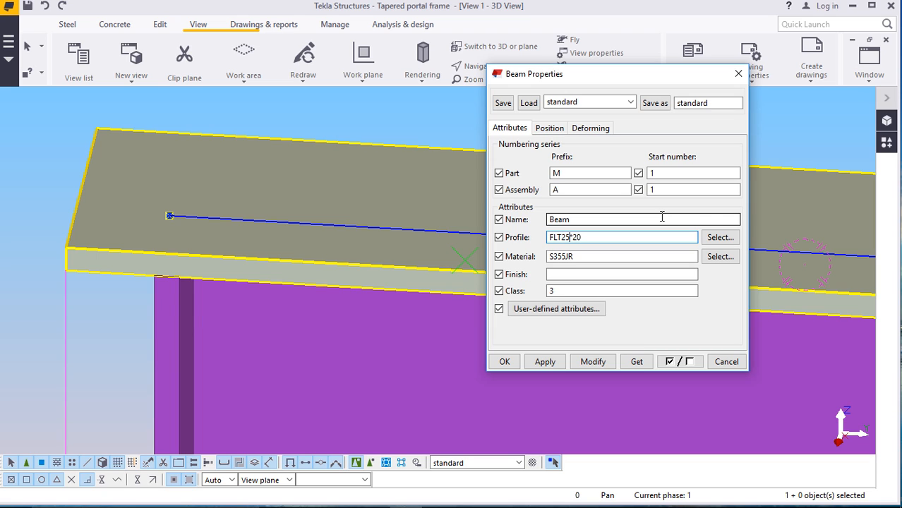
left_click(593, 363)
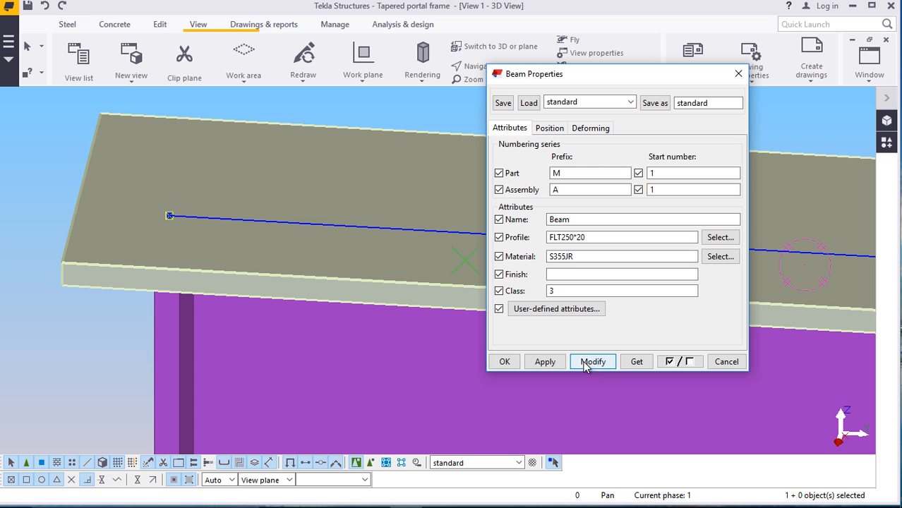
Close the cap plate's properties and rotate the 3D view around the column's top to show the plate's opposite long edge
left_click(504, 361)
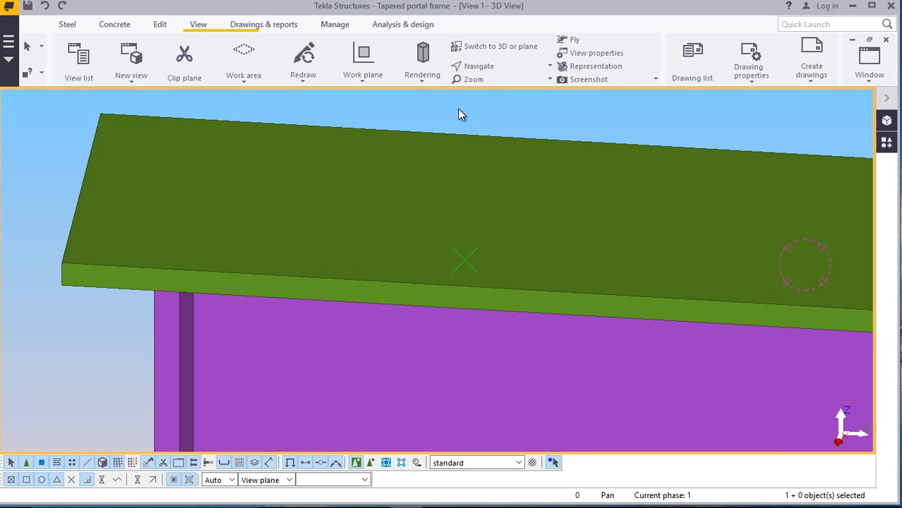
left_click(496, 67)
left_click(514, 91)
left_click_drag(200, 279, 309, 270)
right_click(172, 170)
left_click(183, 178)
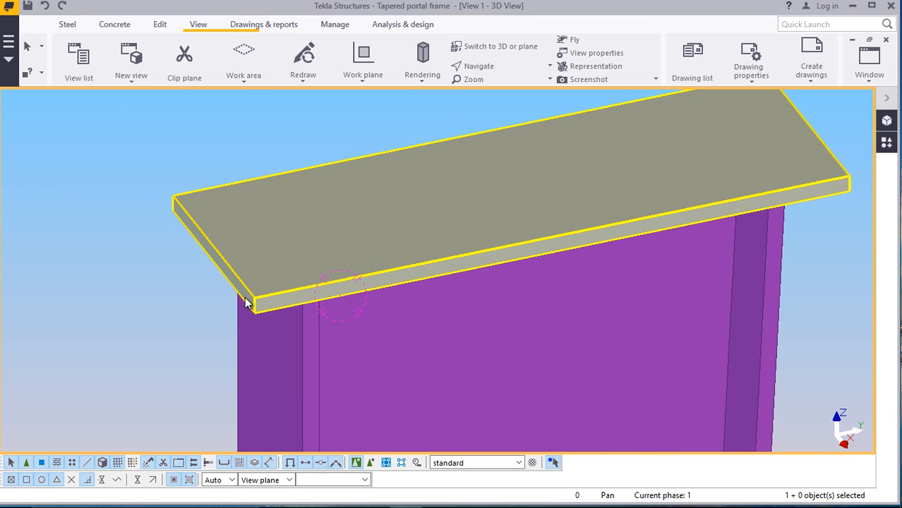
scroll(251, 301, "up", 1)
scroll(263, 291, "down", 2)
left_click(215, 169)
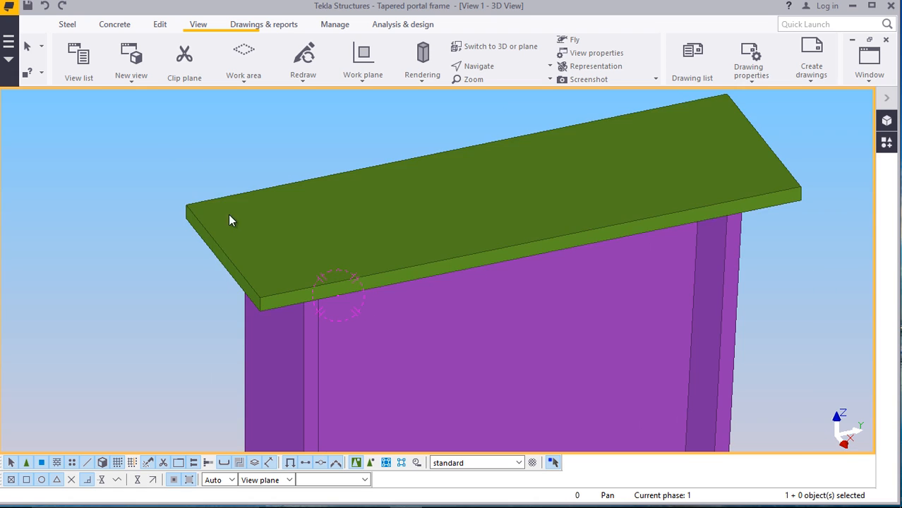
Copy the cap plate 20 mm upward, from its lower corner to the corner directly above, and end the copying
left_click(231, 218)
right_click(145, 148)
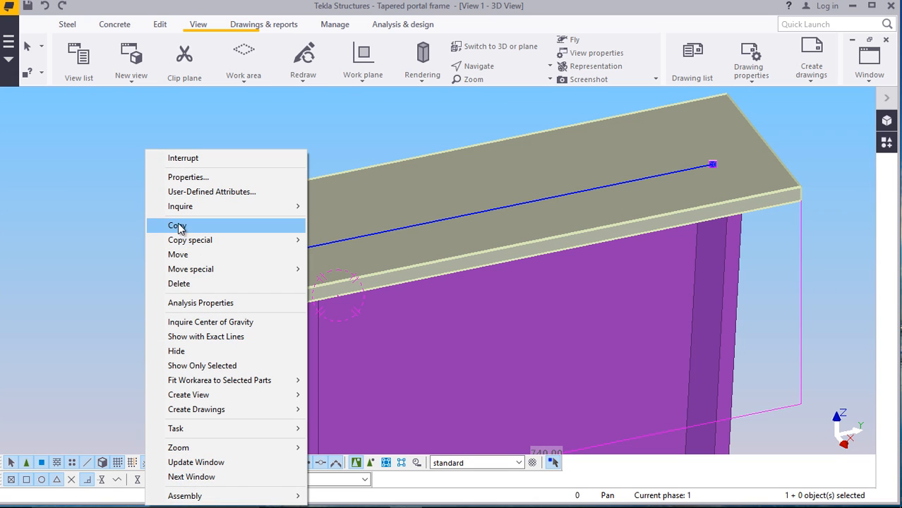
left_click(177, 226)
scroll(255, 319, "up", 5)
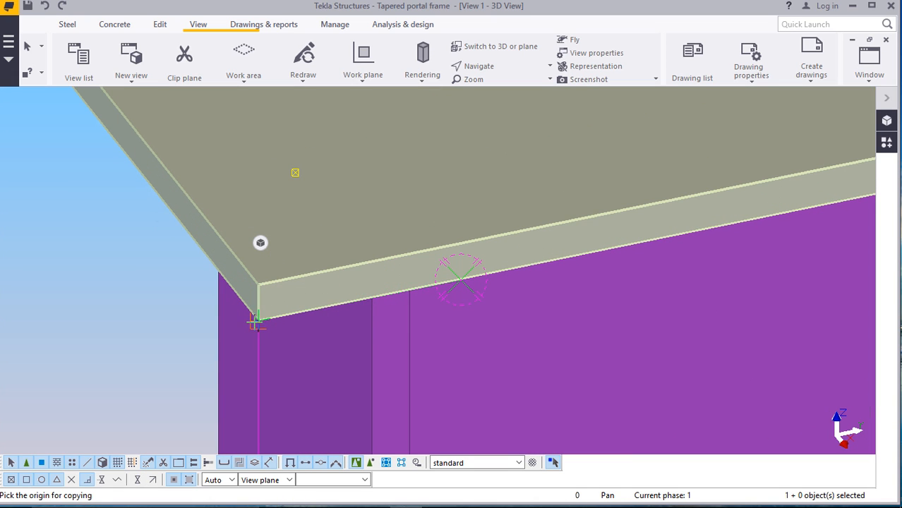
scroll(255, 321, "up", 3)
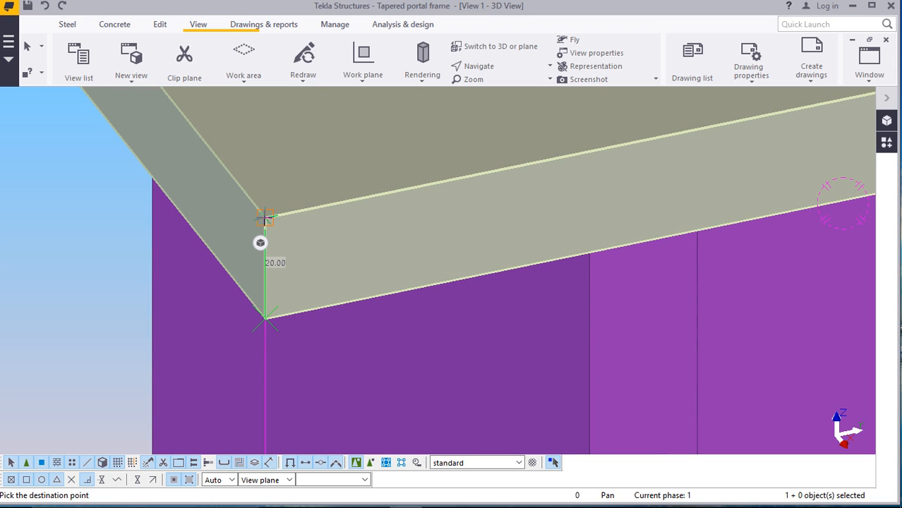
left_click(265, 217)
right_click(125, 245)
left_click(161, 252)
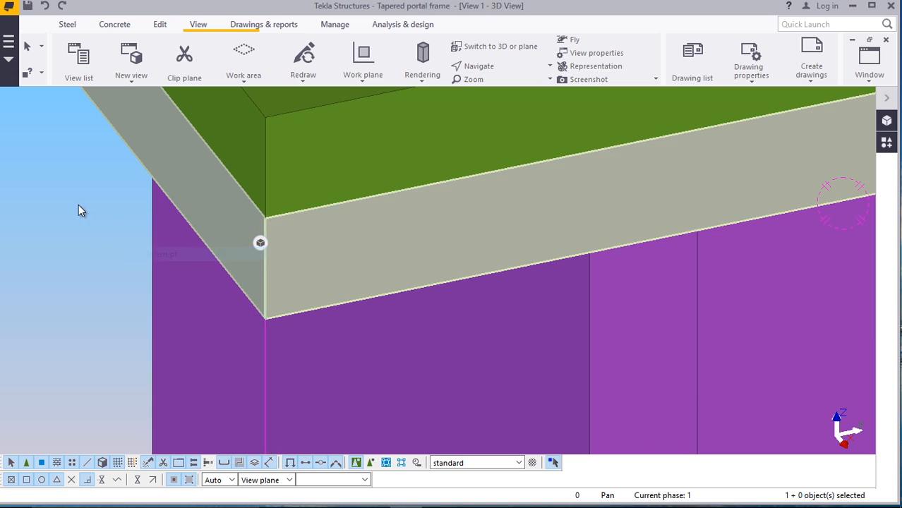
Switch to View 2 - Grid G and frame the column's top with the two stacked plates
scroll(137, 311, "down", 6)
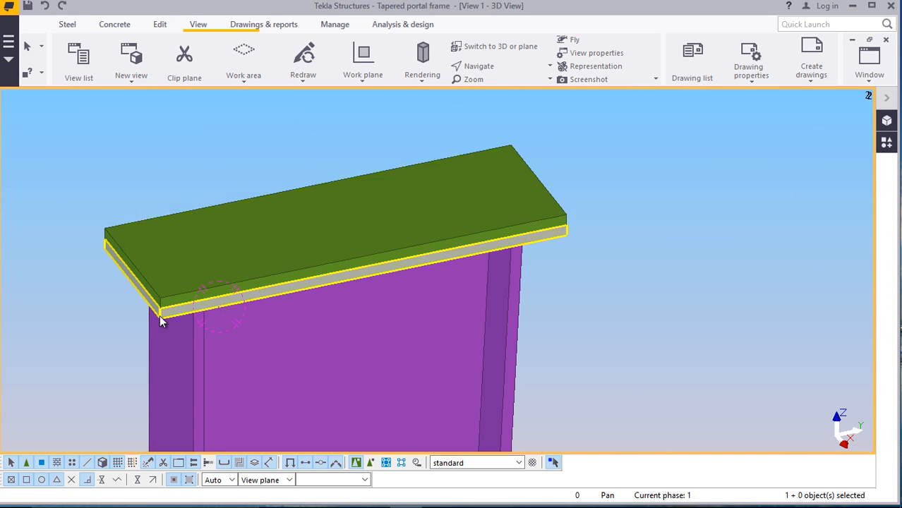
scroll(160, 321, "down", 5)
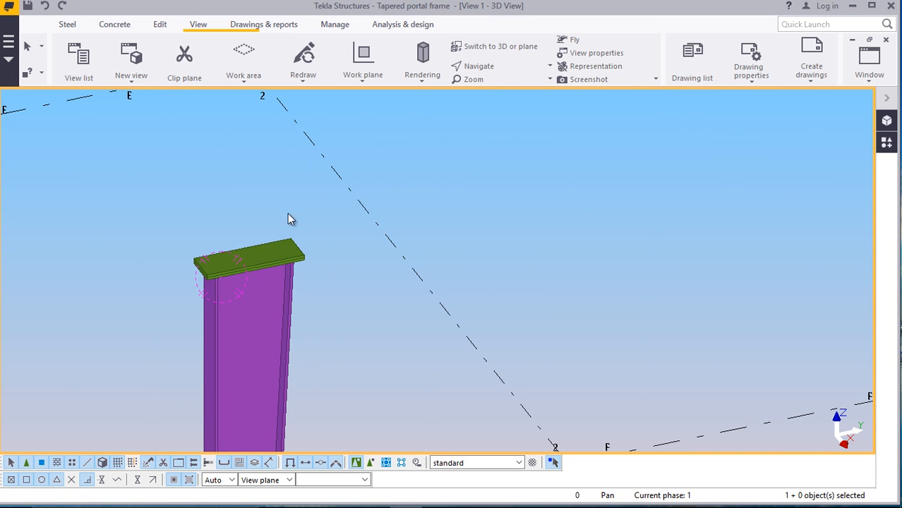
scroll(403, 195, "down", 2)
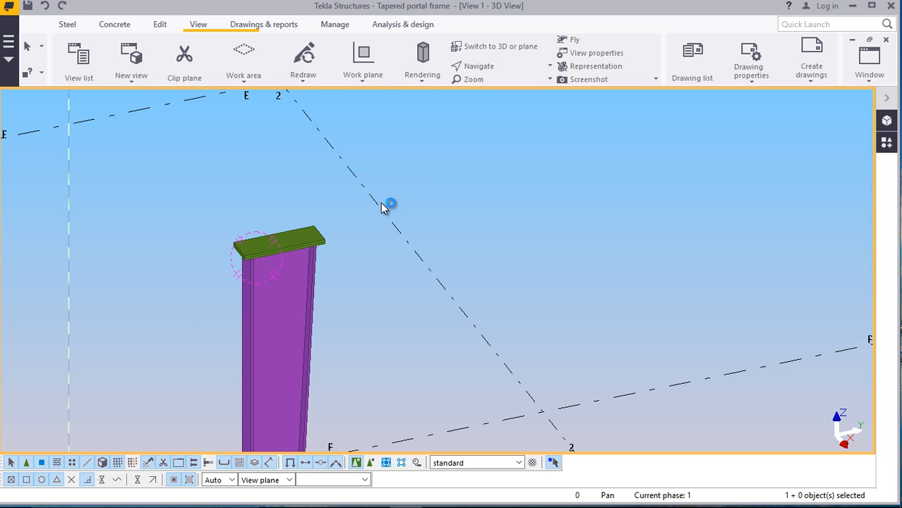
left_click(871, 70)
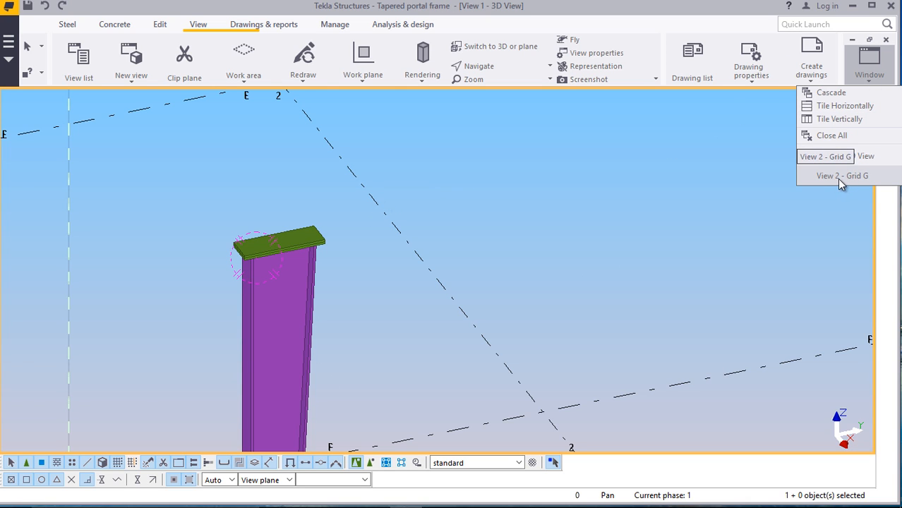
left_click(842, 177)
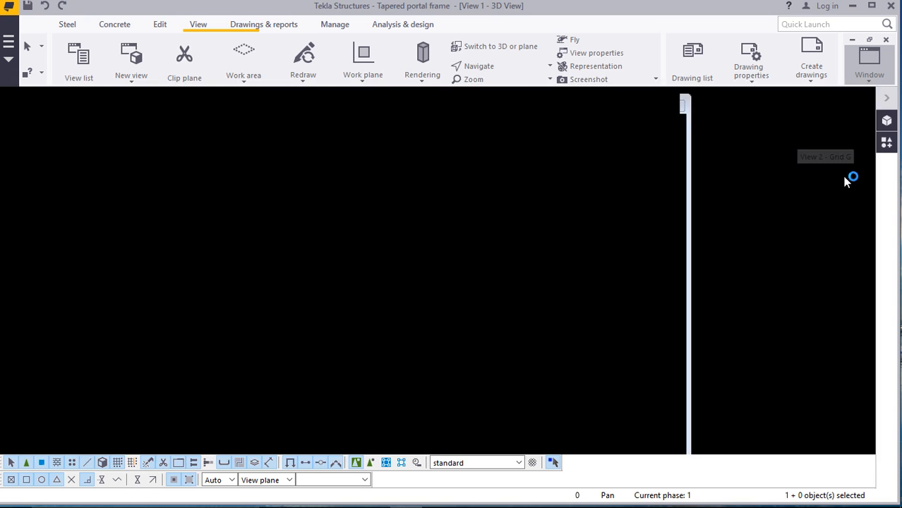
scroll(366, 216, "up", 5)
scroll(385, 220, "up", 2)
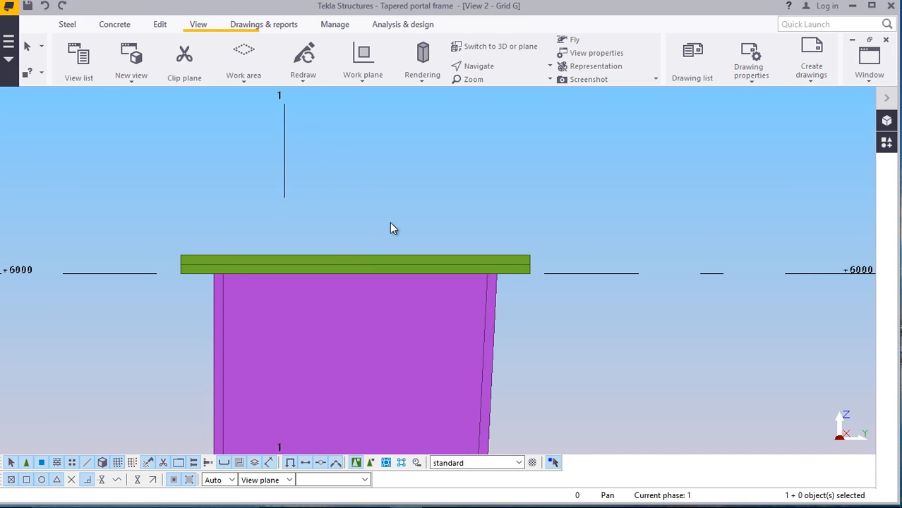
scroll(337, 252, "down", 5)
scroll(104, 314, "down", 4)
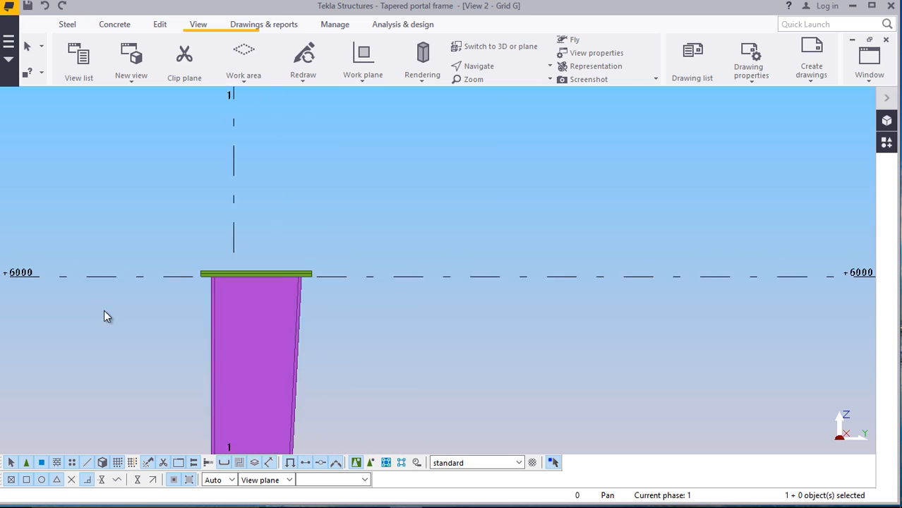
scroll(157, 286, "up", 5)
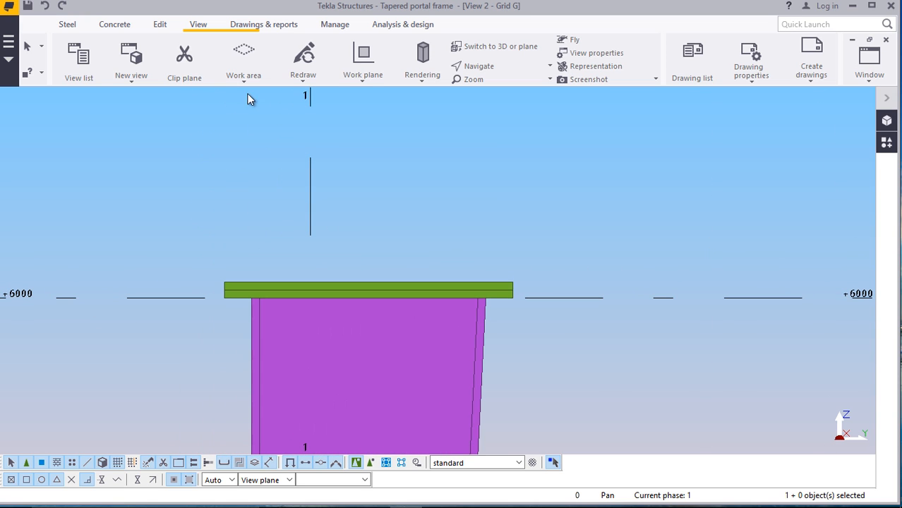
Create a steel beam 600 mm straight up from the outer end of the joint between the two cap plates
left_click(67, 24)
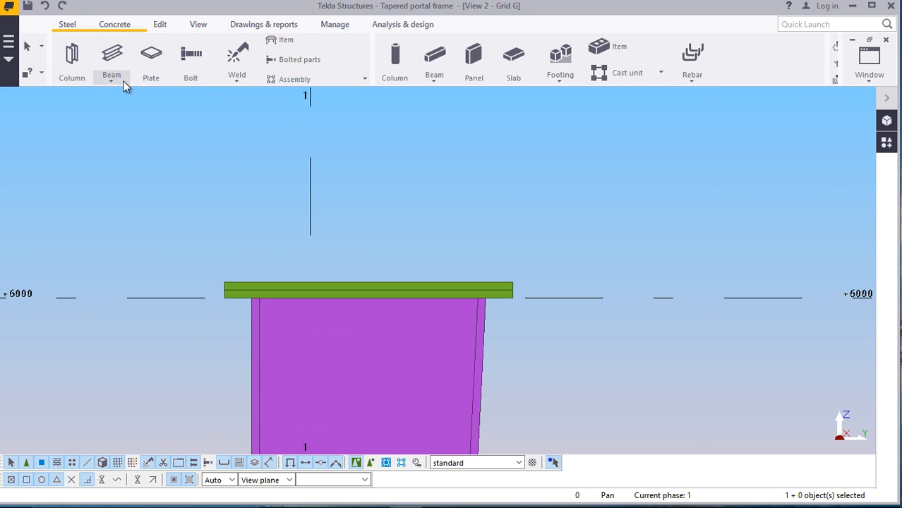
left_click(110, 83)
left_click(120, 95)
scroll(230, 279, "up", 2)
scroll(228, 296, "up", 3)
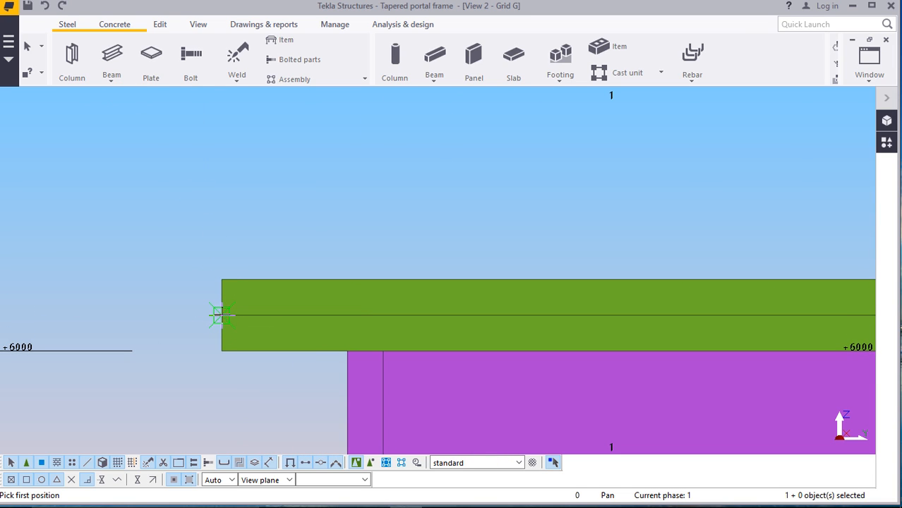
left_click(221, 315)
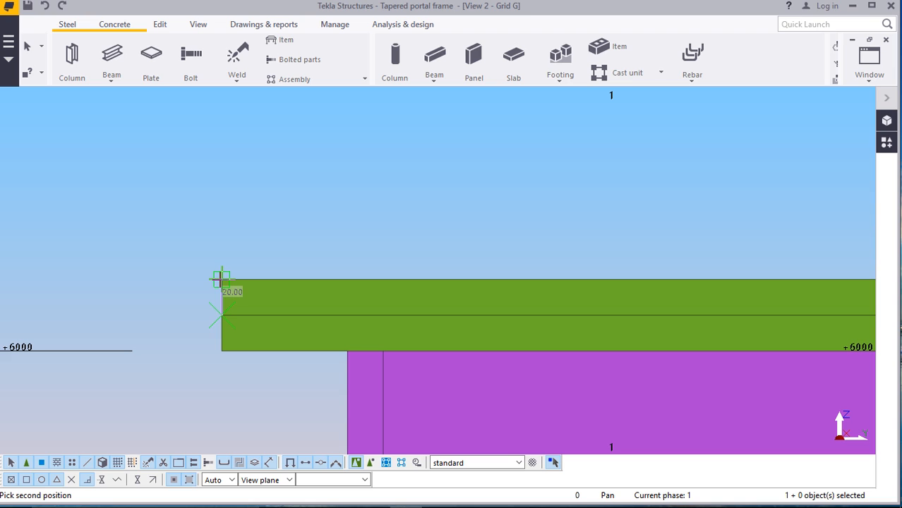
type("600")
key("Return")
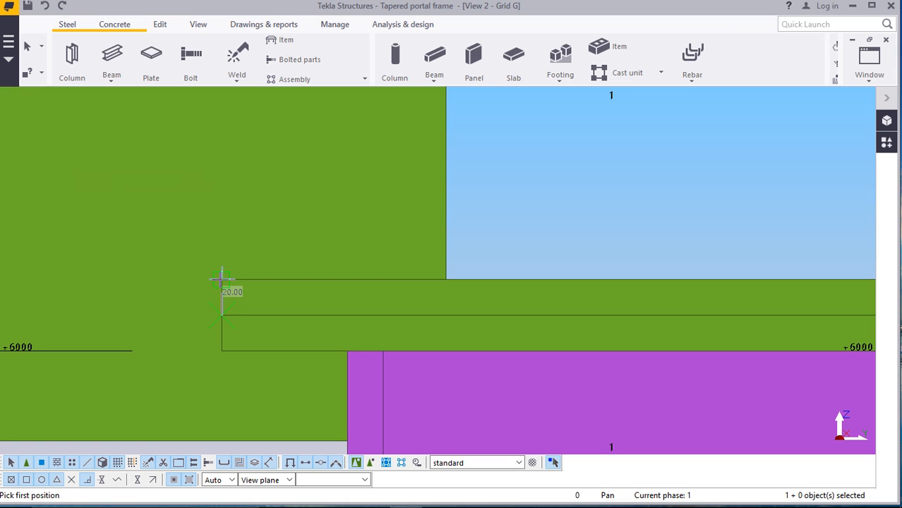
right_click(551, 159)
left_click(598, 178)
Return to View 1 - 3D View and frame the new vertical plate at the column's top
scroll(364, 255, "down", 3)
scroll(312, 277, "down", 3)
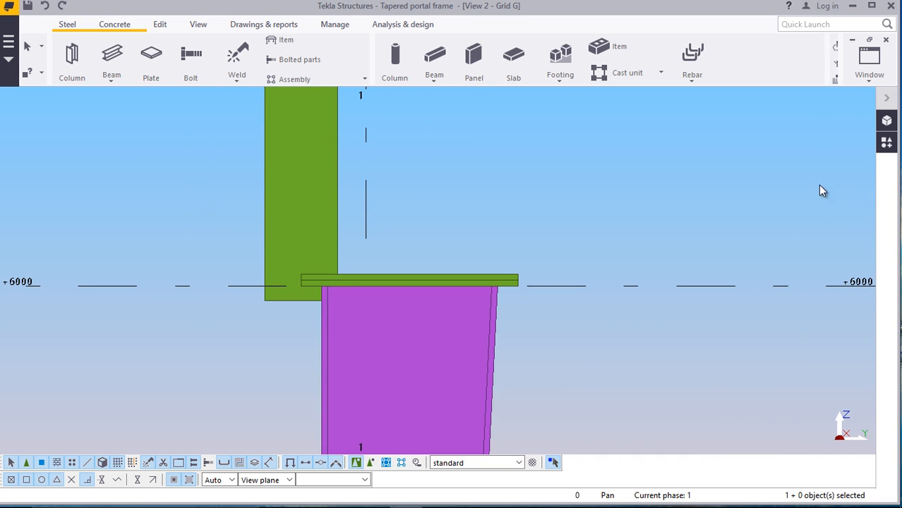
left_click(871, 70)
left_click(844, 155)
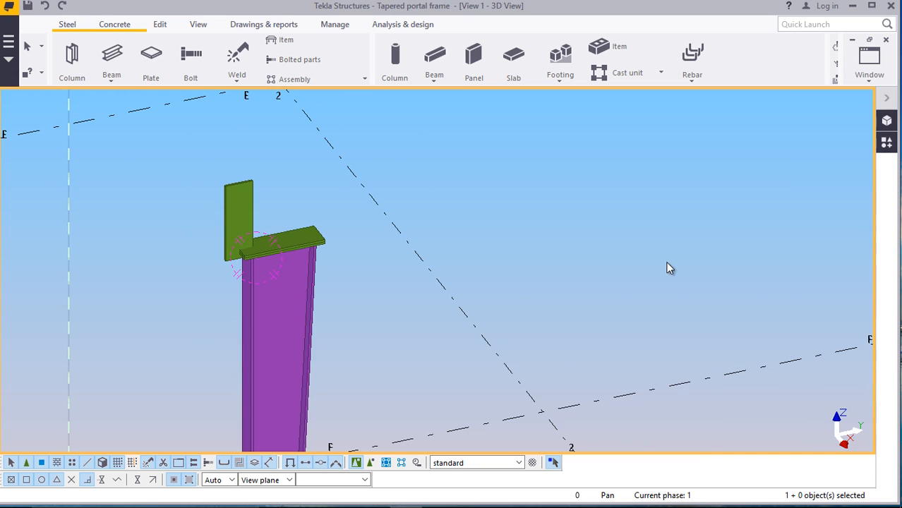
scroll(242, 252, "up", 5)
scroll(209, 240, "up", 2)
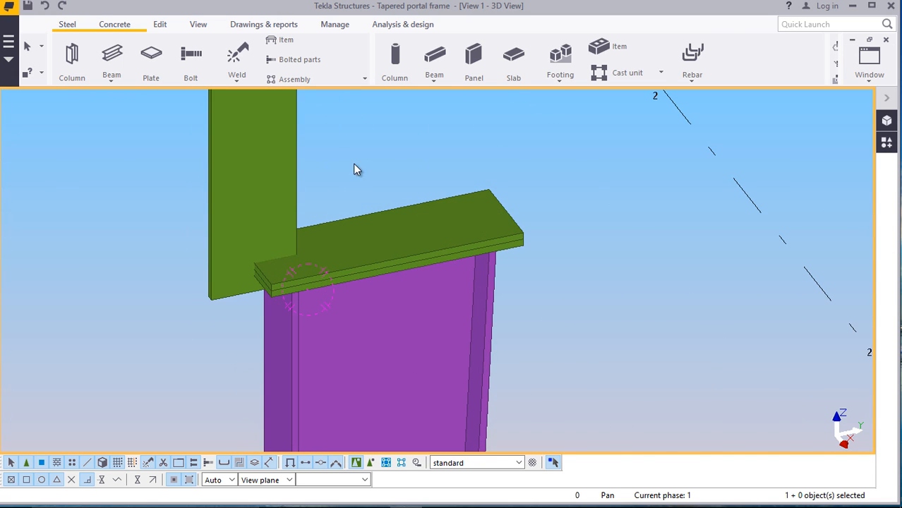
Try the Back and Front rotations on the vertical plate, and set its rotation to Below
double_click(229, 148)
left_click(542, 108)
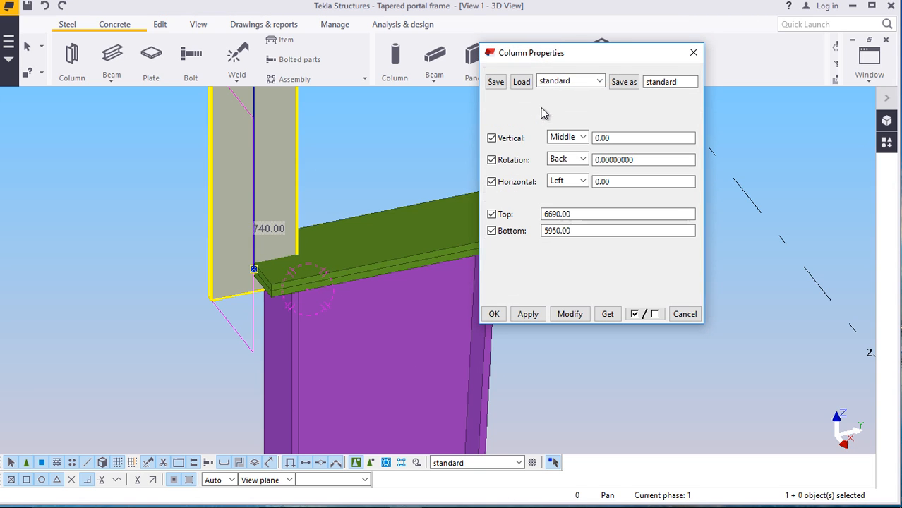
left_click(583, 161)
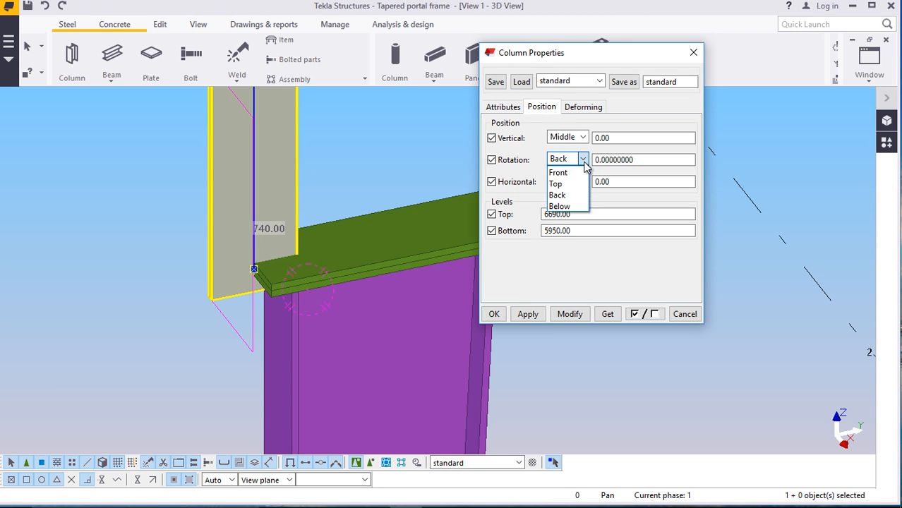
left_click(572, 196)
left_click(572, 316)
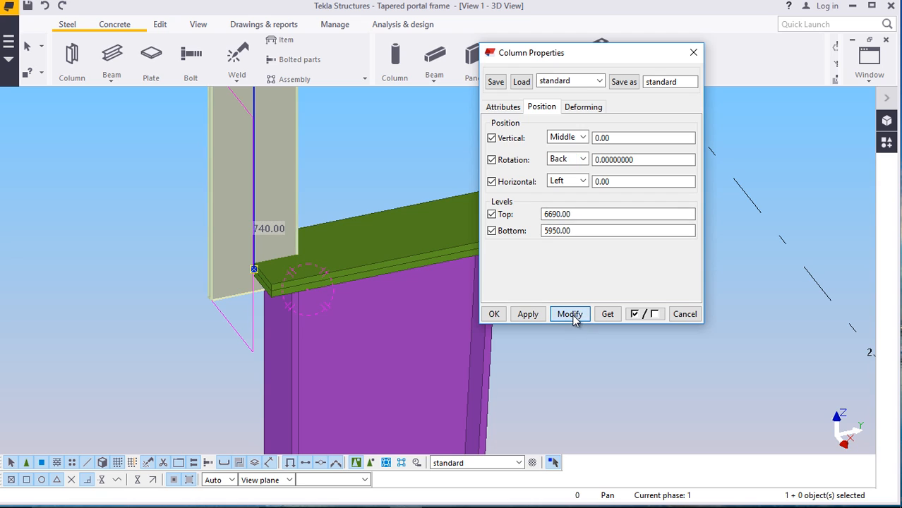
left_click(583, 159)
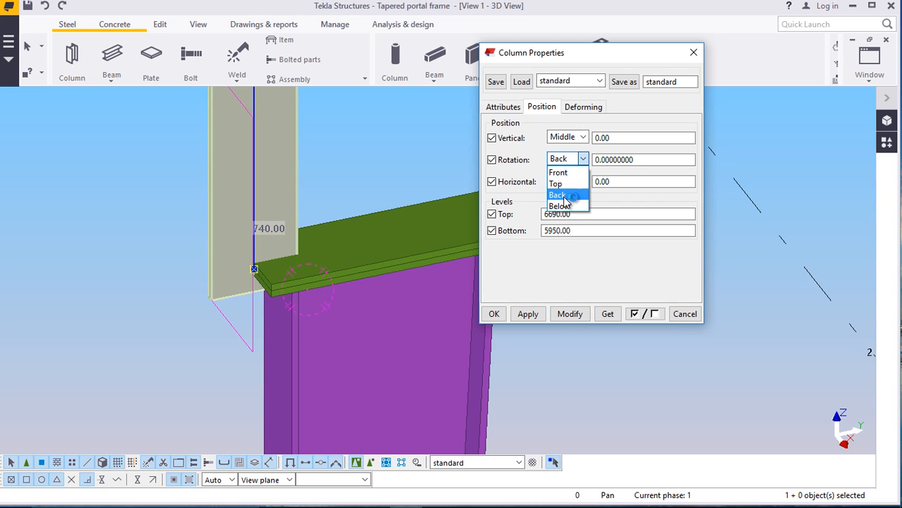
left_click(559, 172)
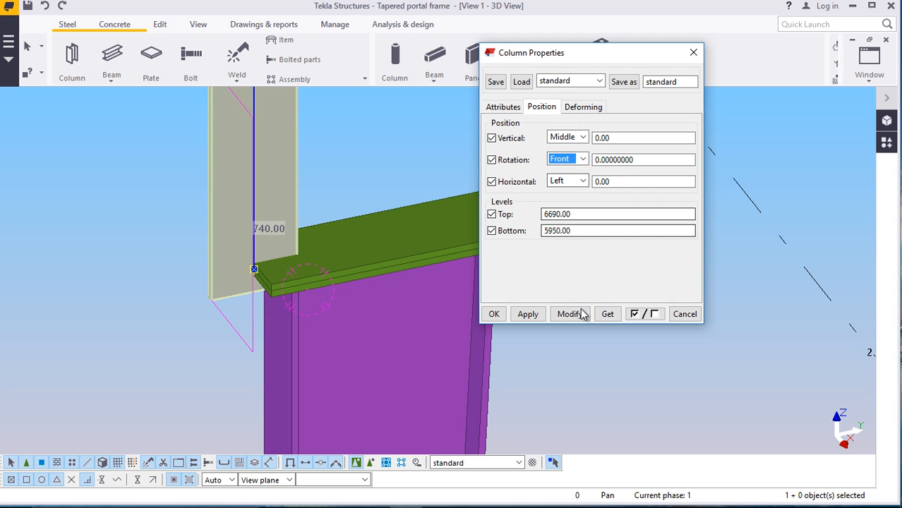
left_click(581, 314)
left_click(583, 159)
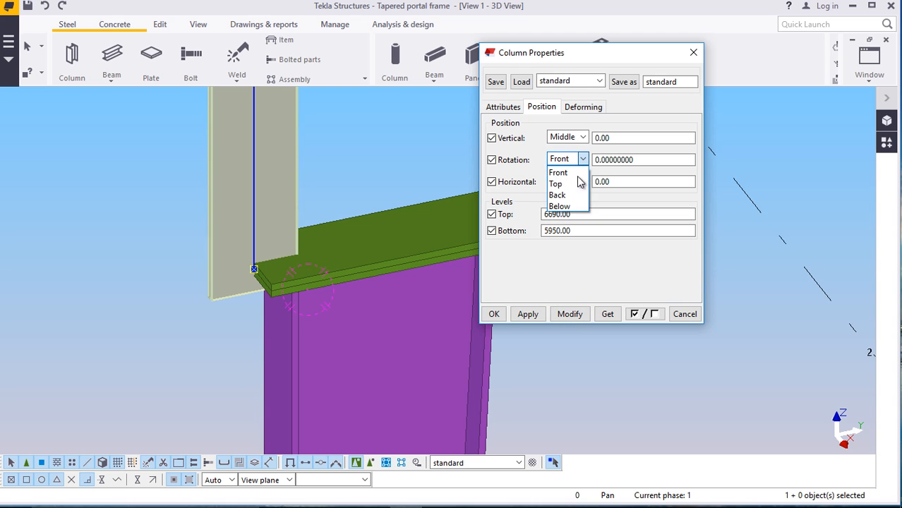
left_click(559, 205)
left_click(576, 314)
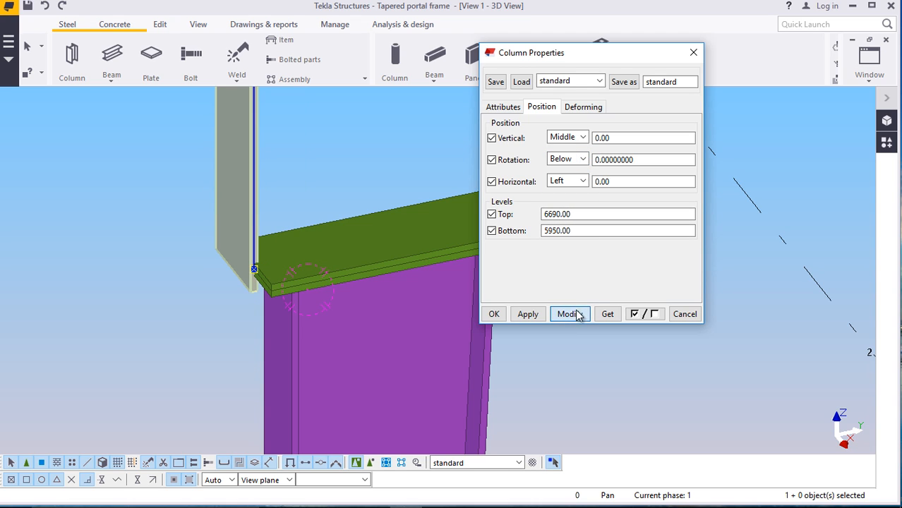
Set the vertical plate's horizontal position to Middle, modify the plate and close its properties
left_click(583, 182)
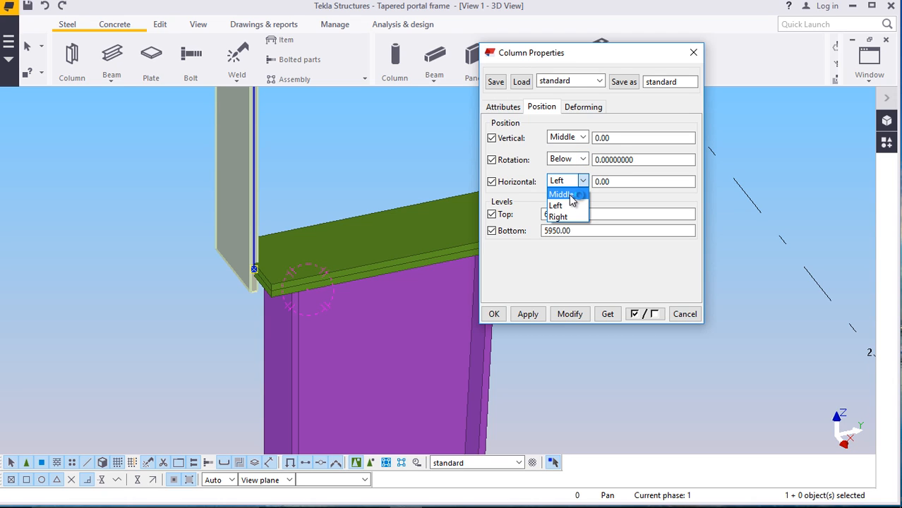
left_click(570, 196)
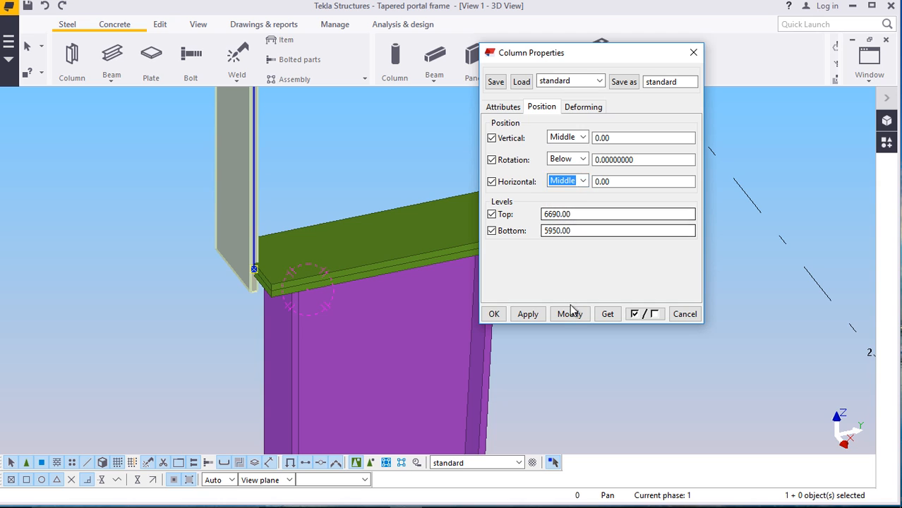
left_click(571, 314)
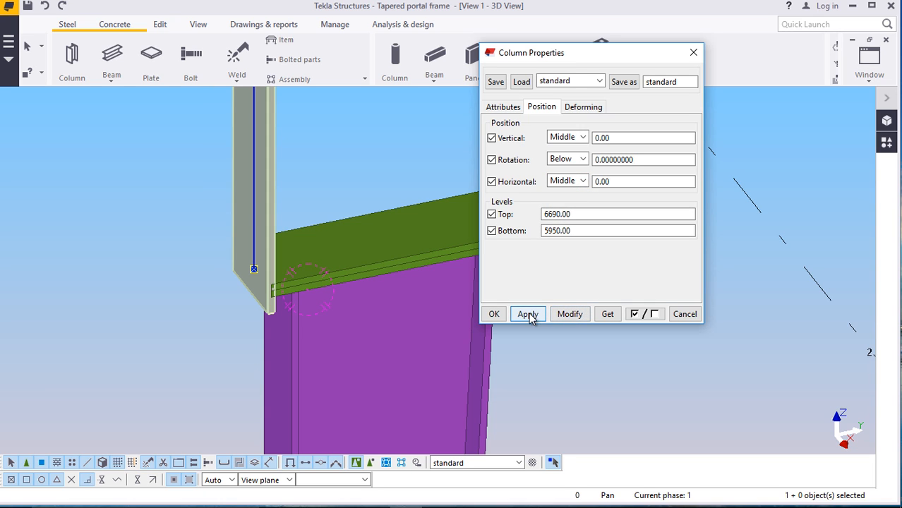
left_click(494, 314)
Move the vertical plate up 90 mm, from its bottom inner corner to the top edge of the upper cap plate
scroll(258, 325, "up", 5)
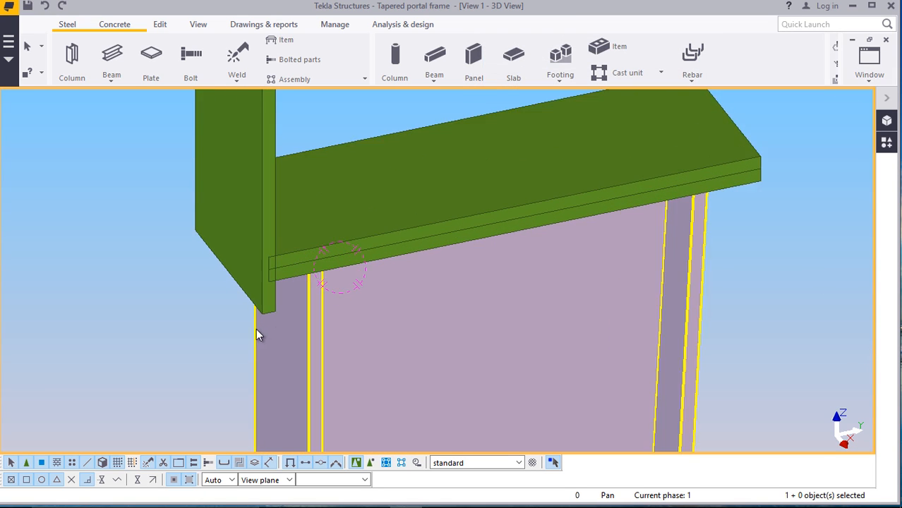
left_click(275, 302)
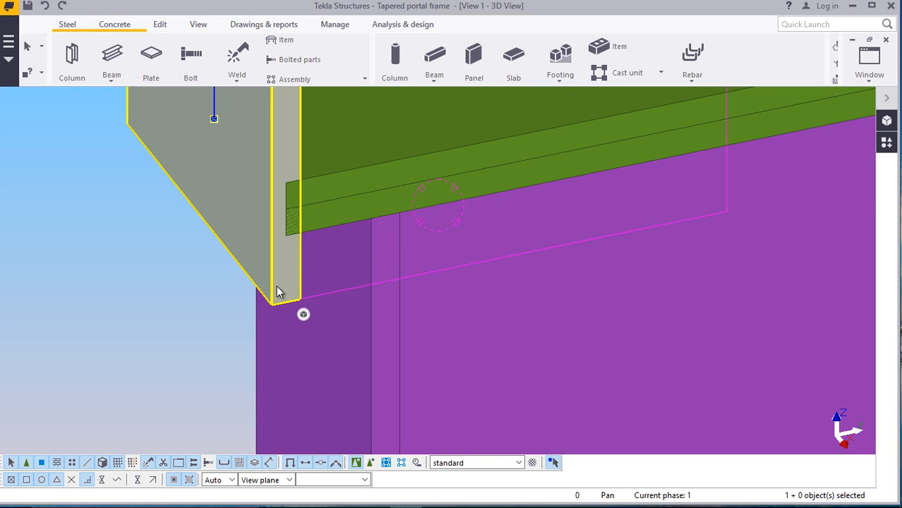
right_click(277, 290)
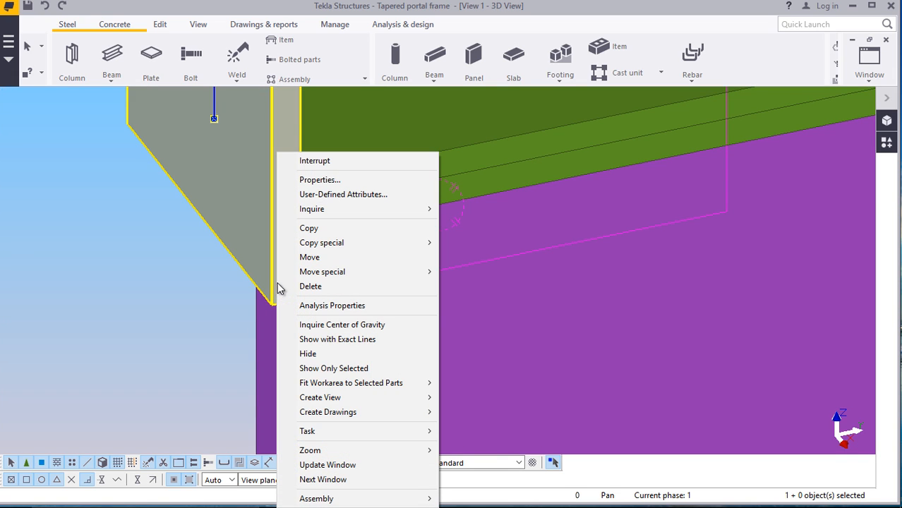
left_click(321, 259)
scroll(297, 305, "up", 5)
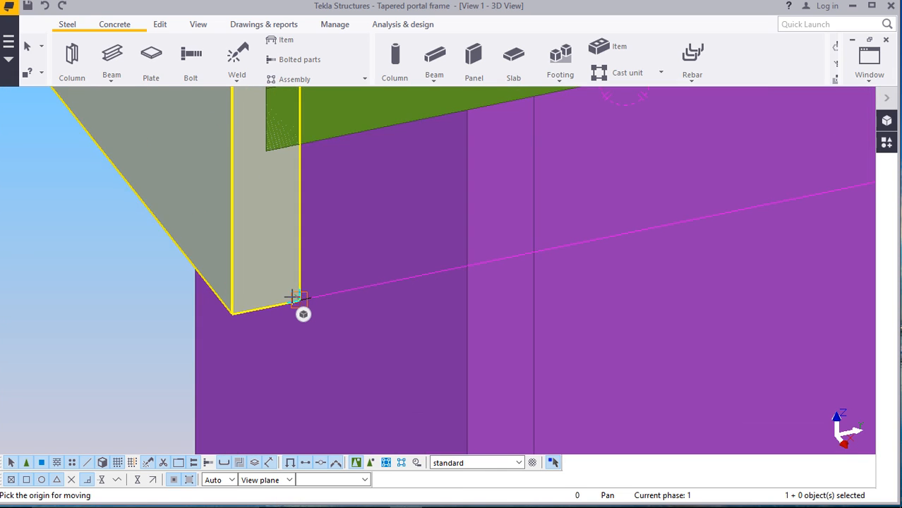
scroll(277, 300, "up", 2)
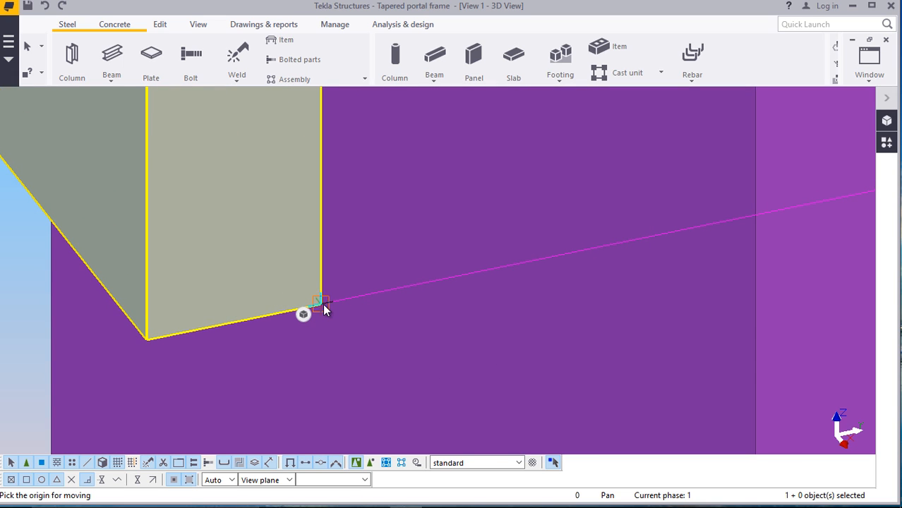
left_click(319, 303)
scroll(324, 318, "down", 8)
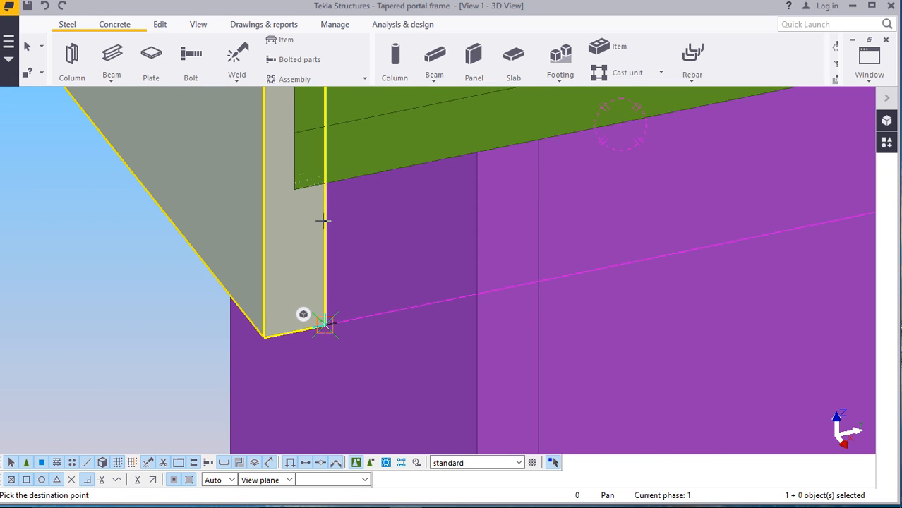
scroll(323, 169, "up", 8)
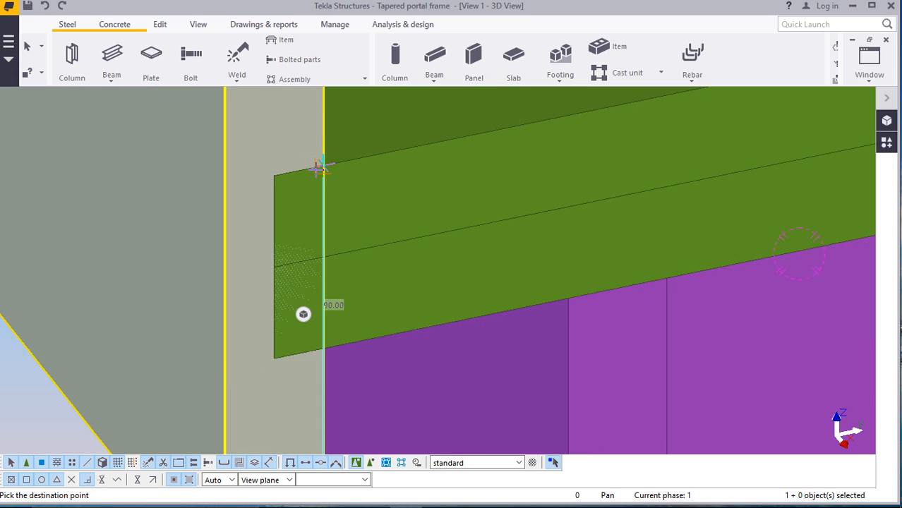
left_click(325, 166)
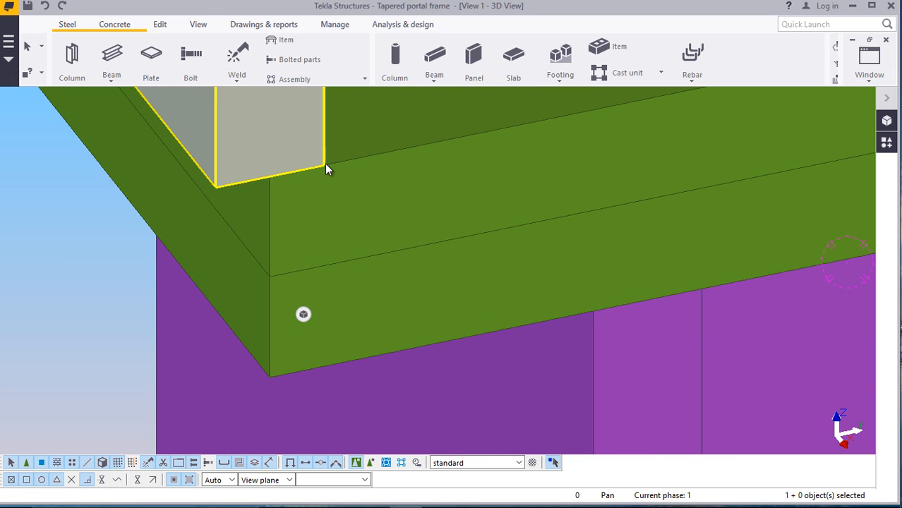
Move the vertical plate so its bottom outer corner meets the top outer corner of the upper cap plate
right_click(279, 147)
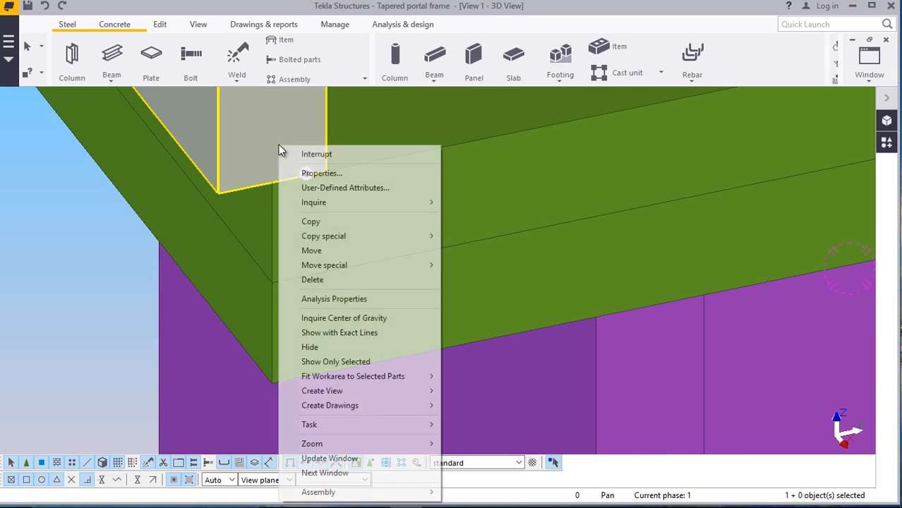
left_click(323, 249)
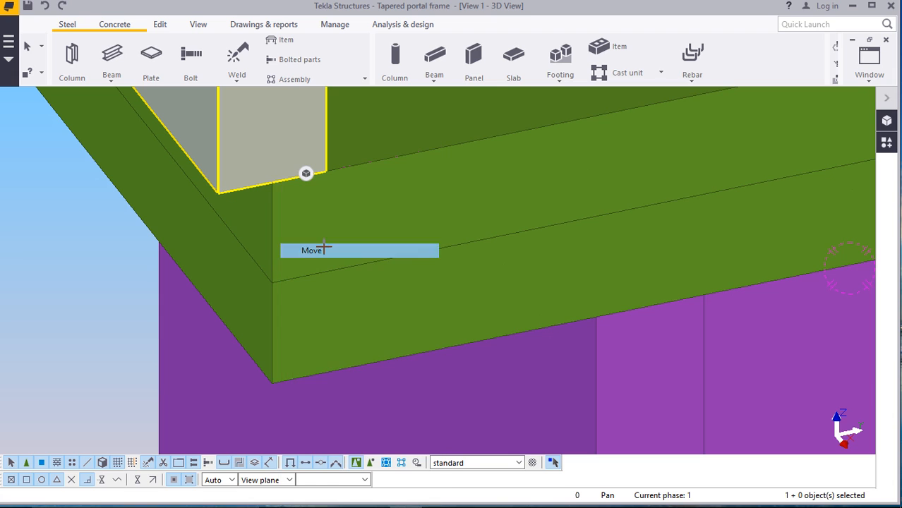
left_click(219, 192)
left_click(272, 183)
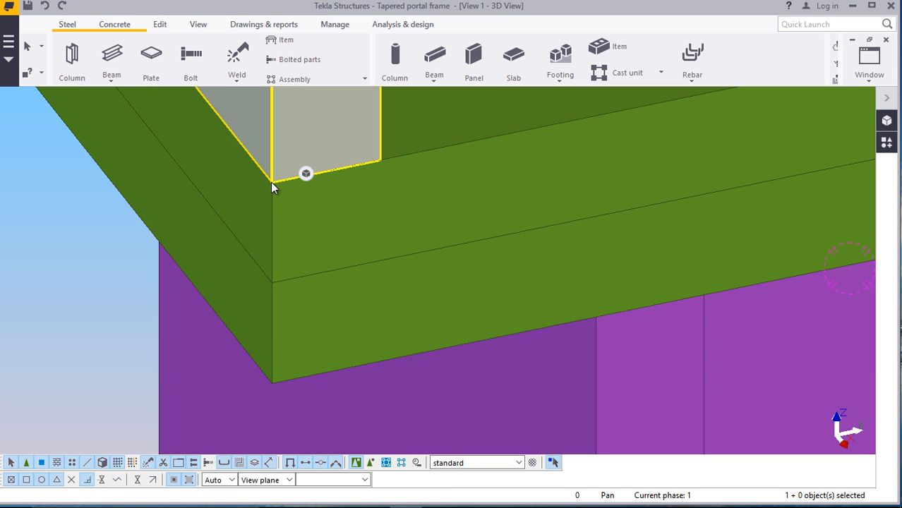
scroll(224, 212, "down", 4)
scroll(111, 212, "down", 5)
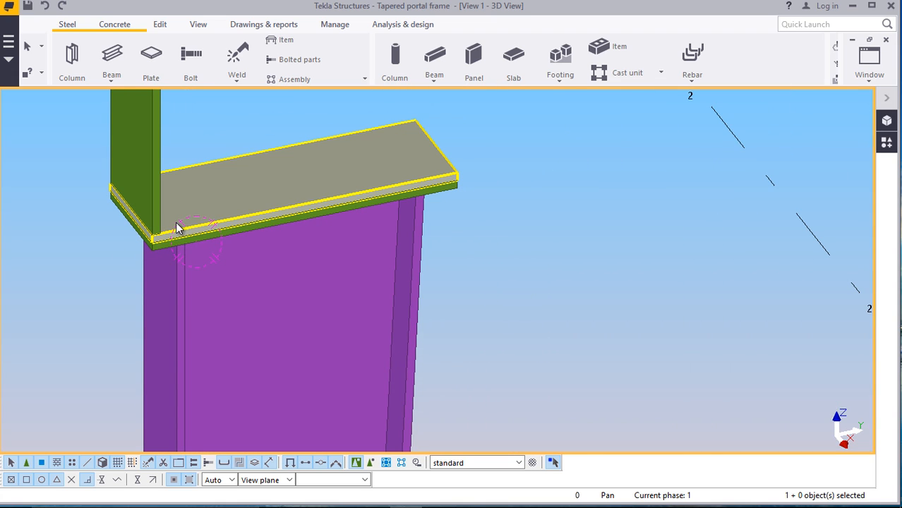
scroll(177, 227, "up", 5)
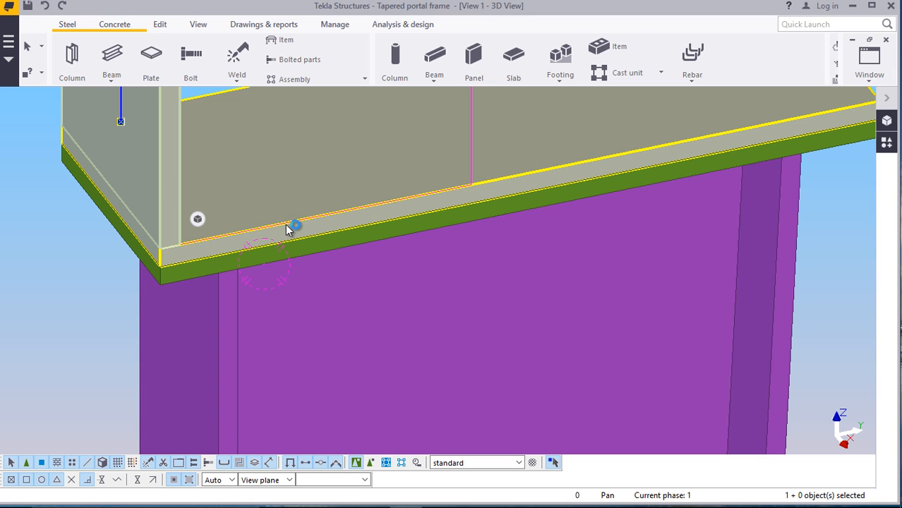
middle_click_drag(219, 254, 86, 177, "ctrl")
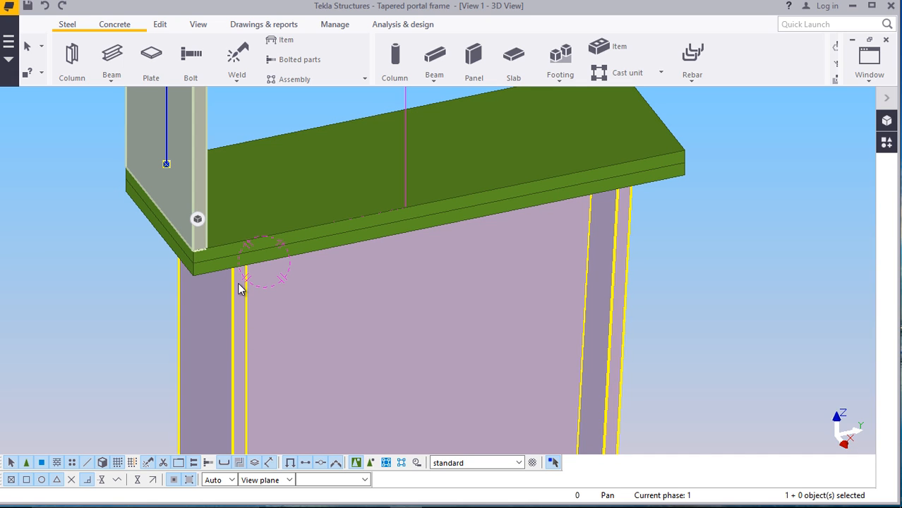
scroll(238, 288, "up", 3)
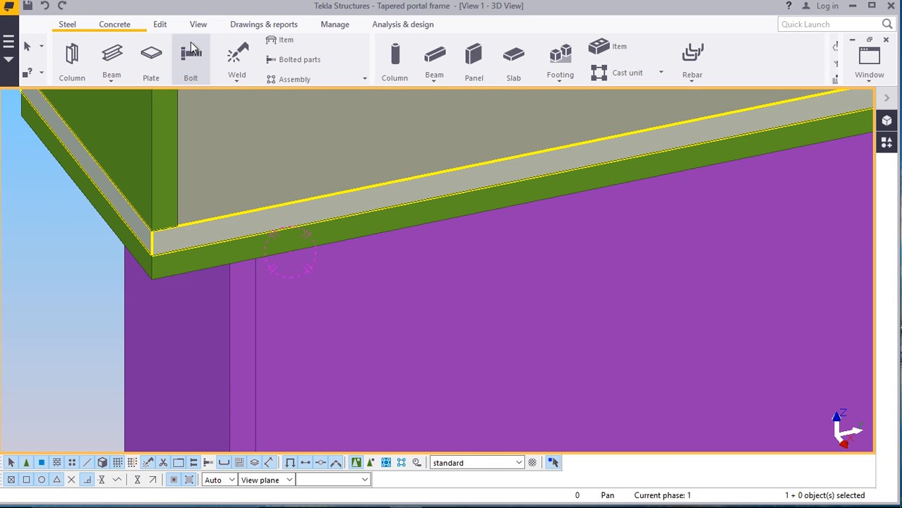
left_click(160, 25)
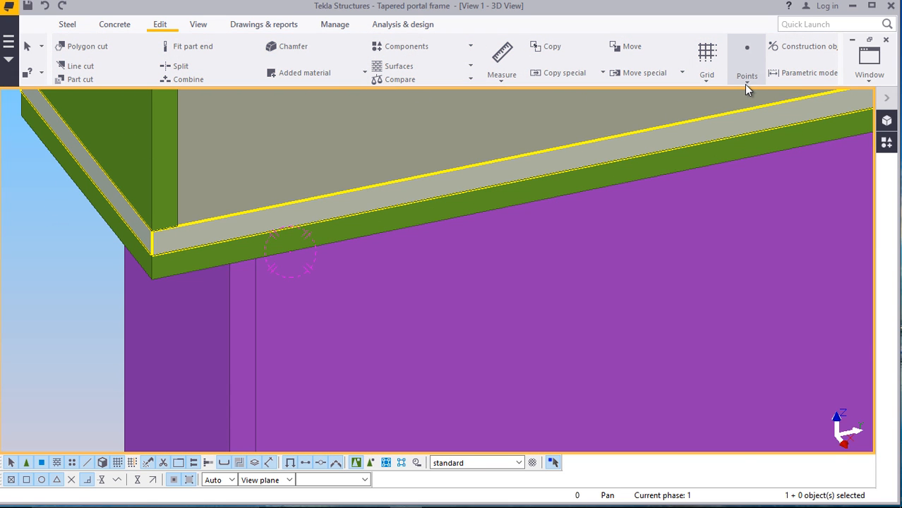
left_click(747, 85)
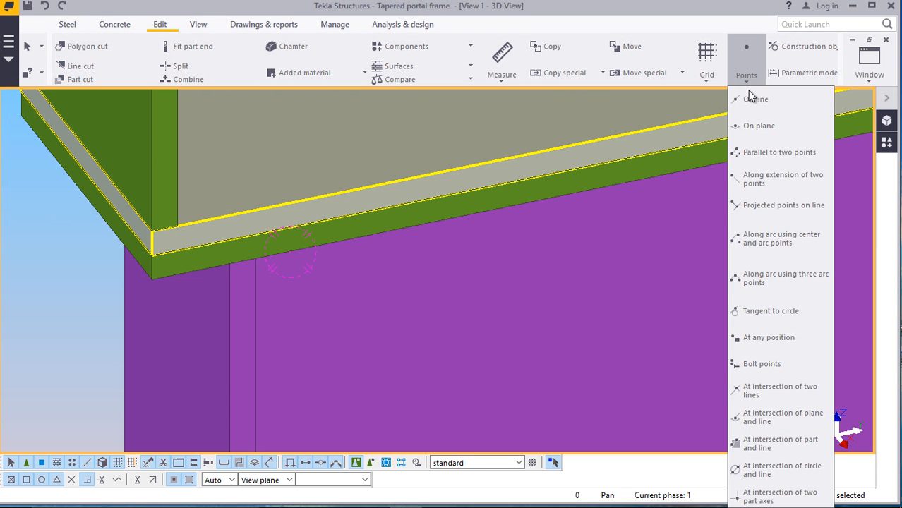
left_click(765, 342)
scroll(230, 266, "up", 3)
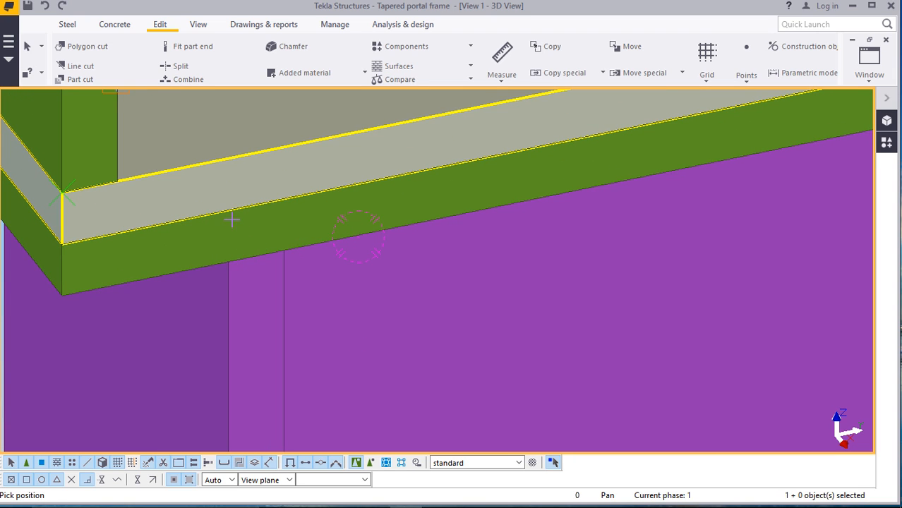
scroll(211, 263, "down", 1)
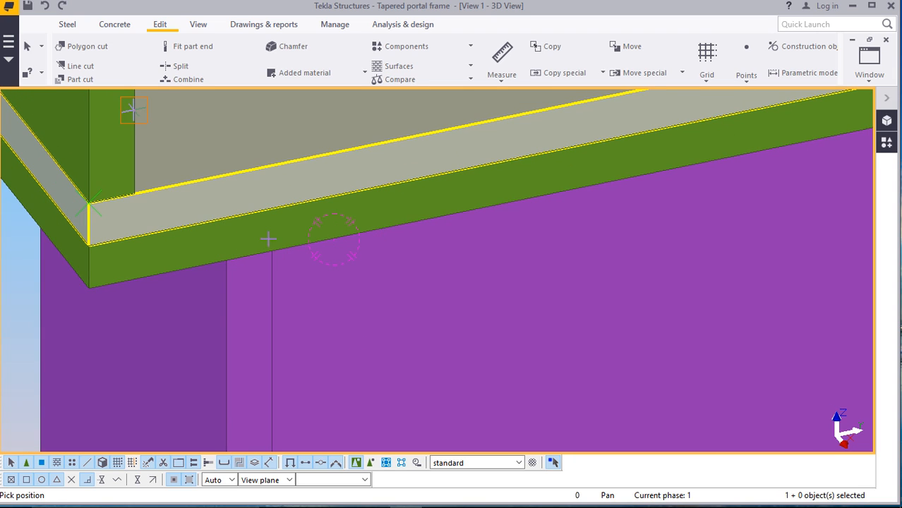
Place points at the column flange's top outer corner and, in line with it, on the cap plates' lowest and topmost edges
left_click(201, 28)
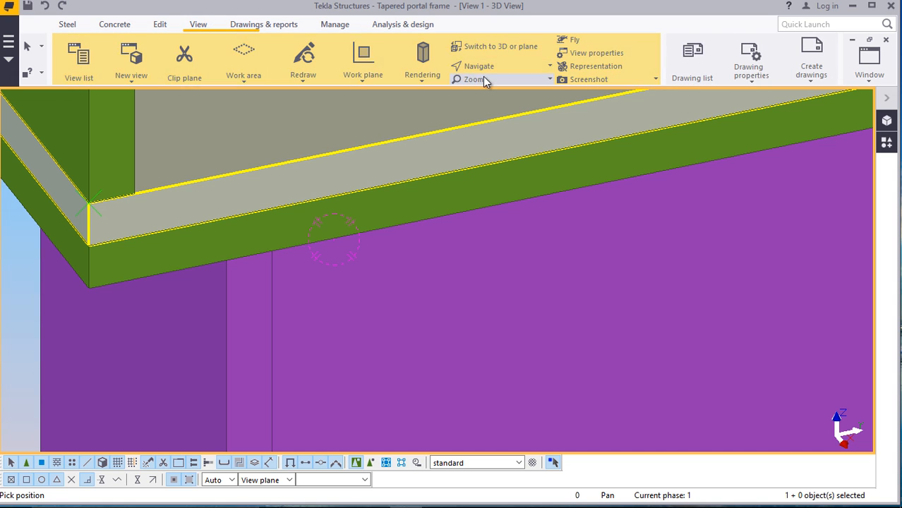
left_click(482, 68)
left_click(501, 87)
left_click_drag(247, 239, 235, 278)
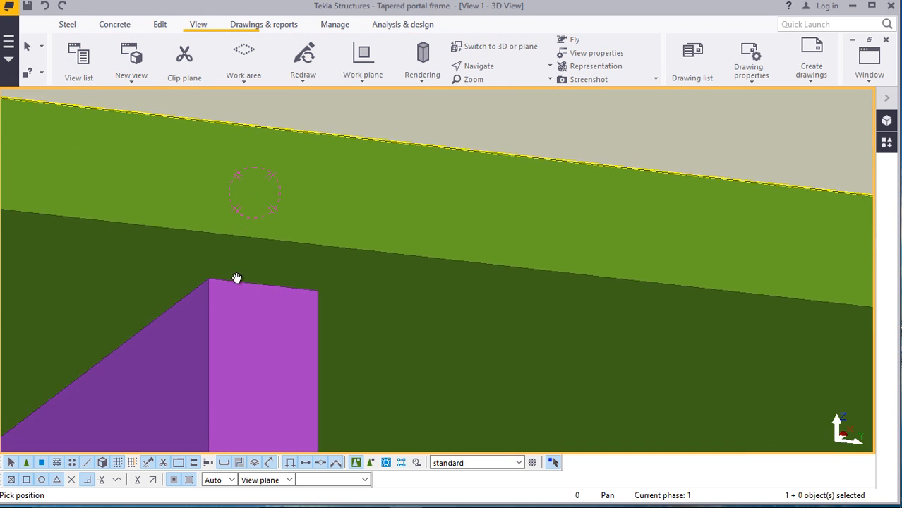
right_click(235, 276)
left_click(271, 282)
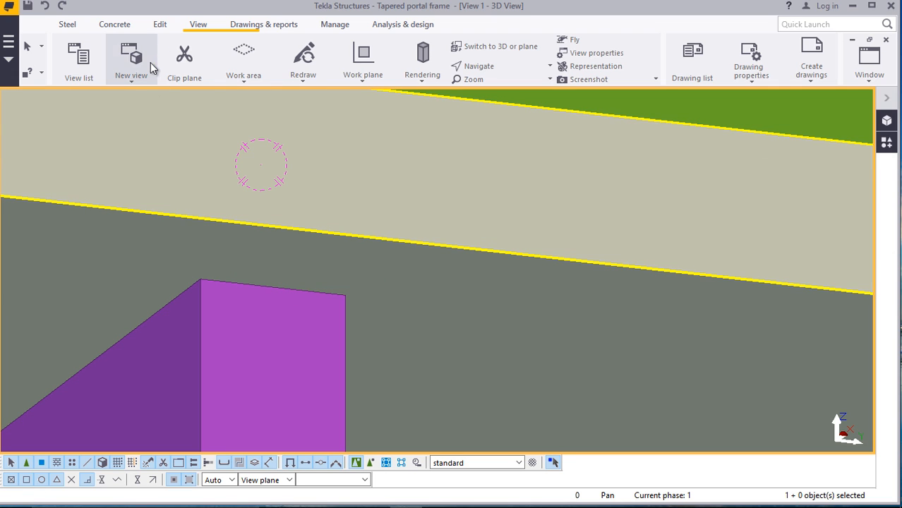
left_click(160, 24)
left_click(743, 84)
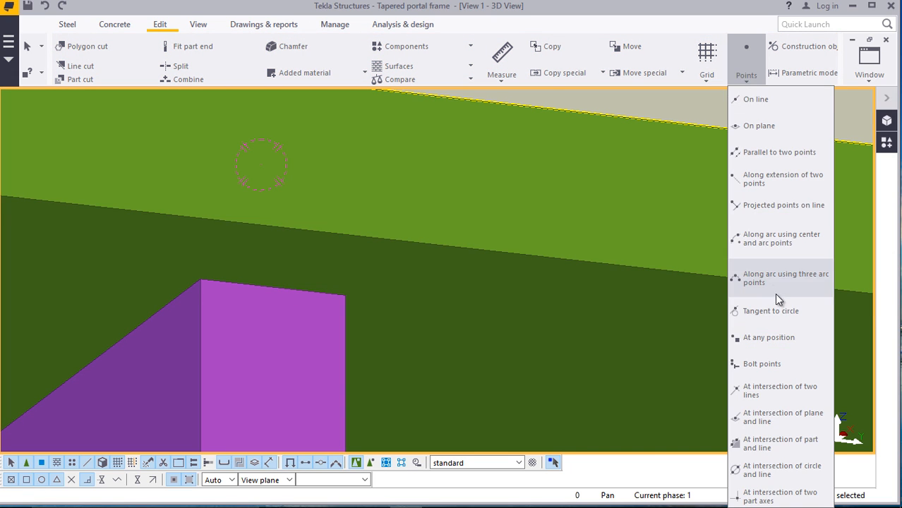
left_click(775, 339)
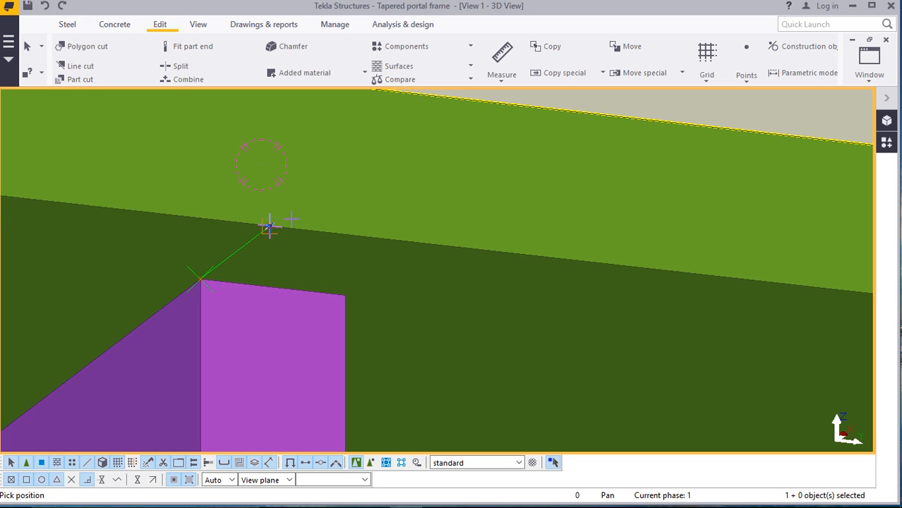
scroll(286, 307, "down", 2)
scroll(334, 243, "down", 3)
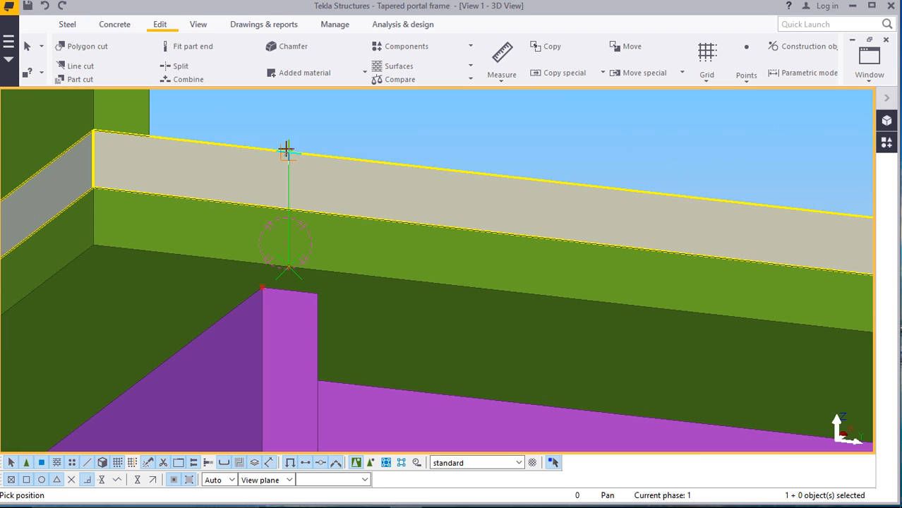
right_click(330, 134)
left_click(368, 148)
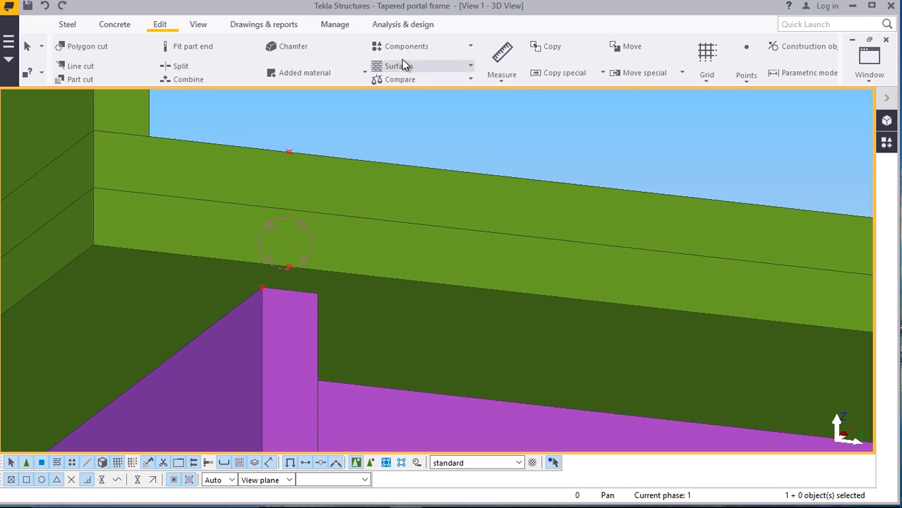
Move the vertical plate from the cap plate's outer corner to the point on its top edge, in line with the flange's outer face
left_click(199, 27)
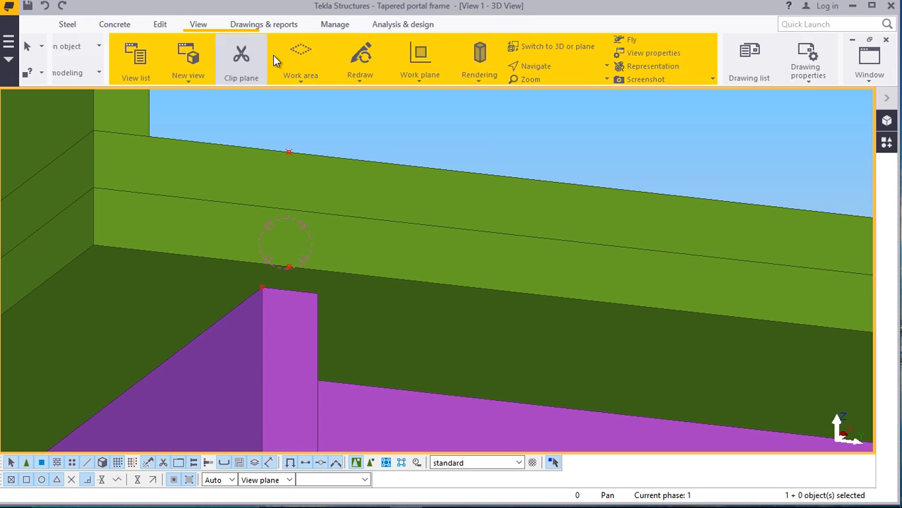
left_click(491, 66)
left_click(499, 85)
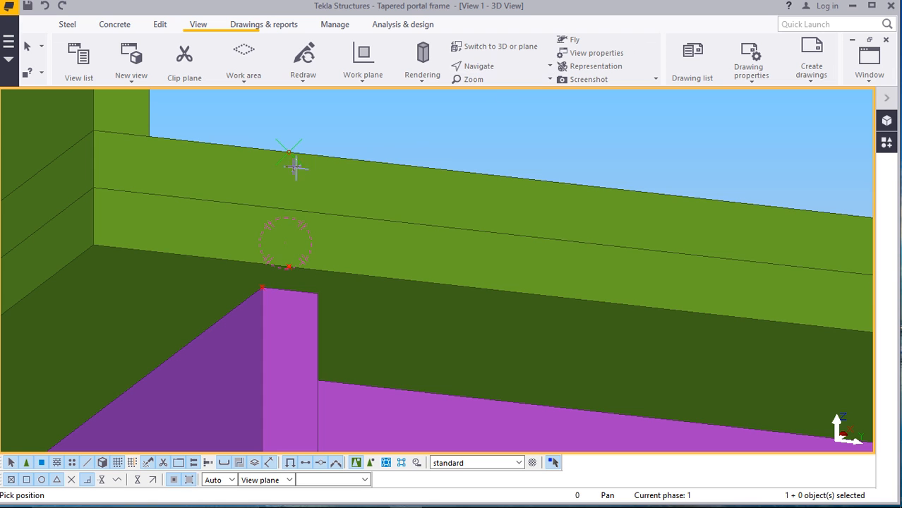
middle_click_drag(297, 168, 288, 296, "ctrl")
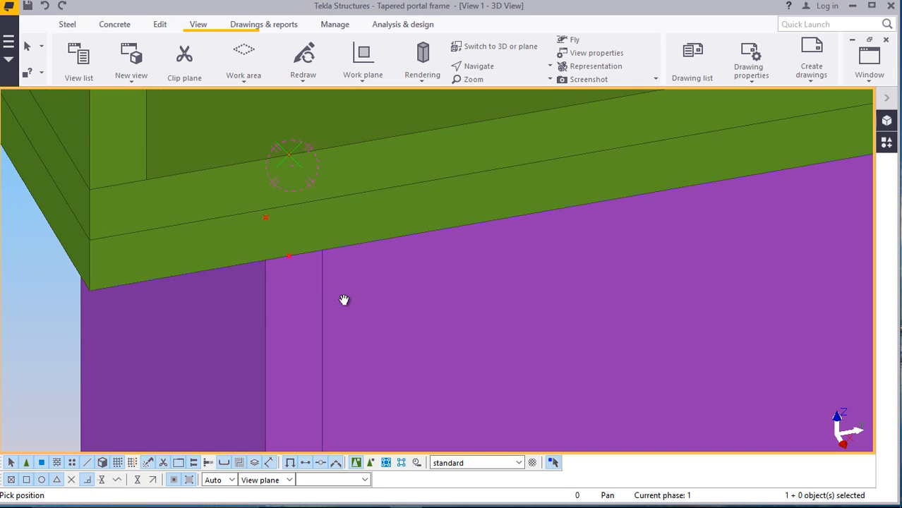
scroll(344, 300, "down", 3)
middle_click_drag(314, 225, 96, 201, "ctrl")
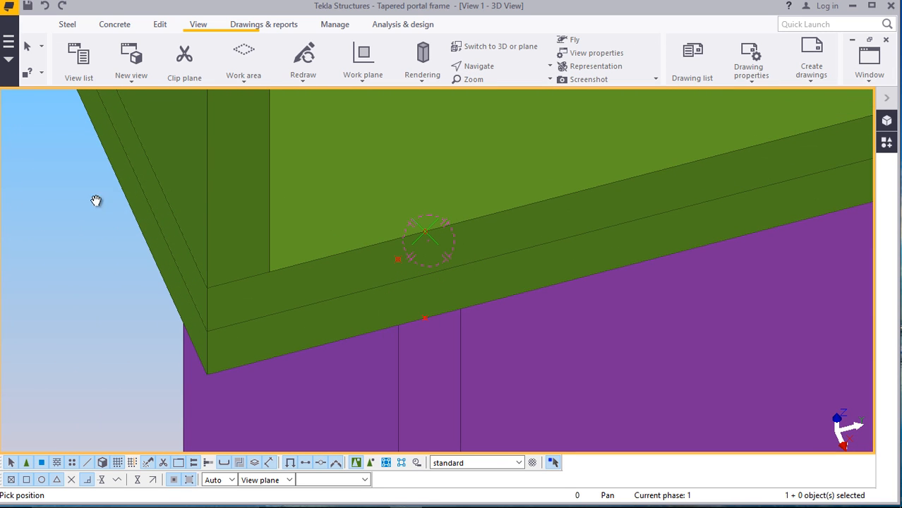
left_click_drag(68, 177, 108, 196)
right_click(70, 178)
left_click(106, 180)
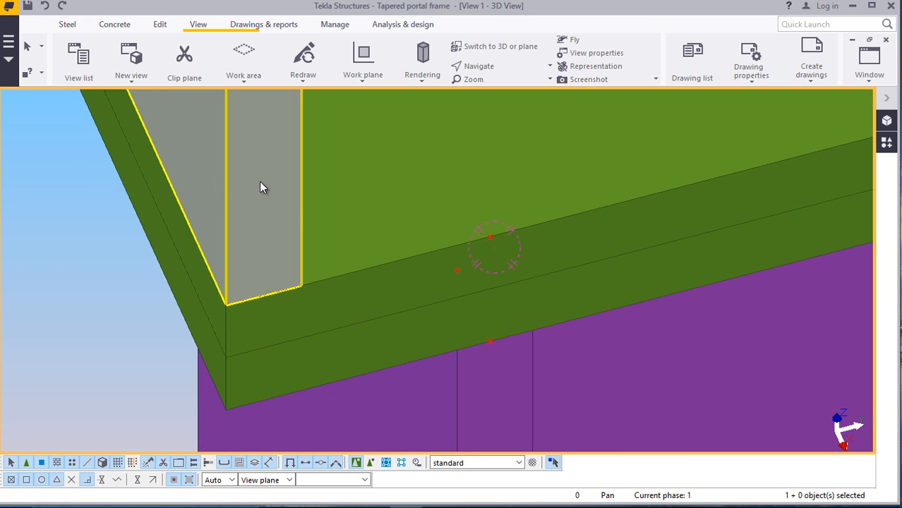
right_click(262, 179)
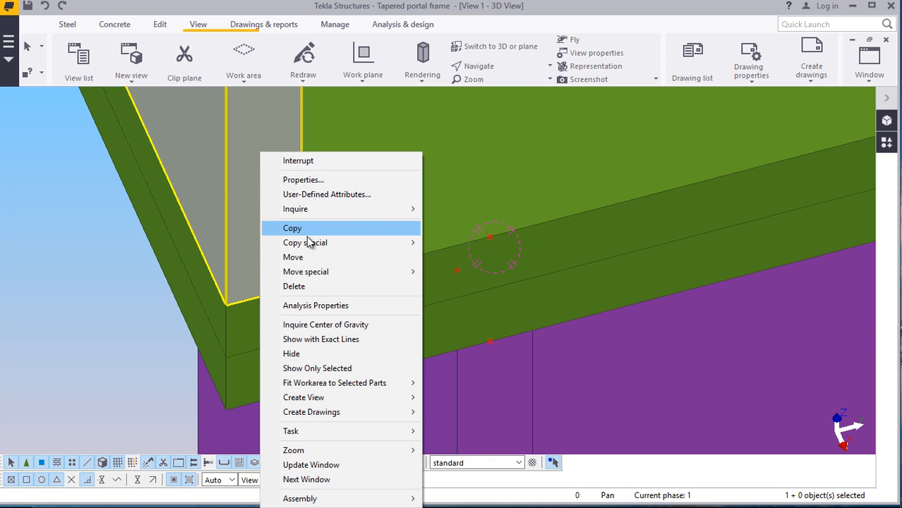
left_click(301, 259)
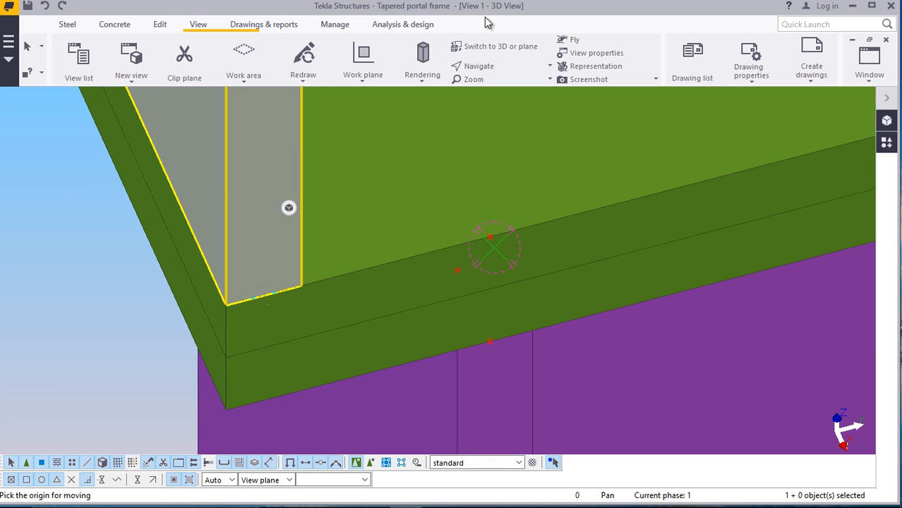
scroll(523, 230, "up", 3)
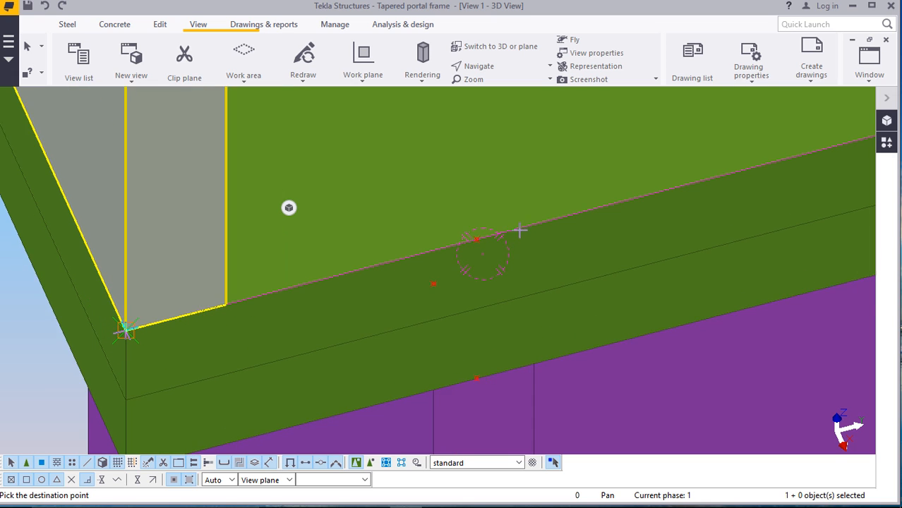
left_click(472, 239)
scroll(381, 278, "down", 5)
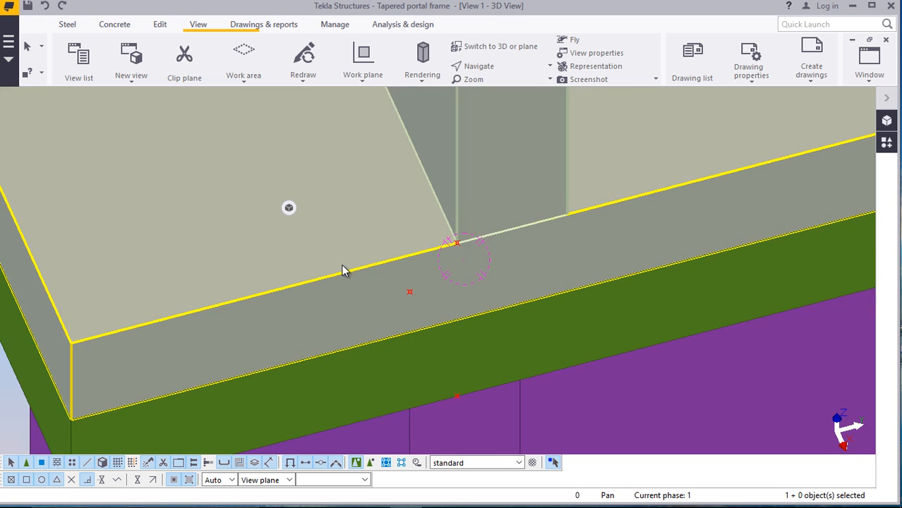
Switch from the 3D view to the Grid G elevation view
scroll(259, 334, "down", 5)
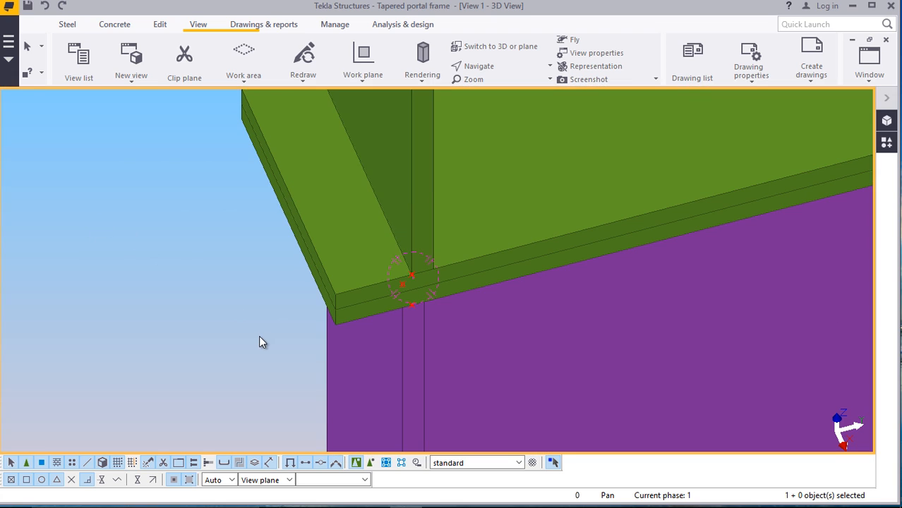
scroll(288, 281, "up", 1)
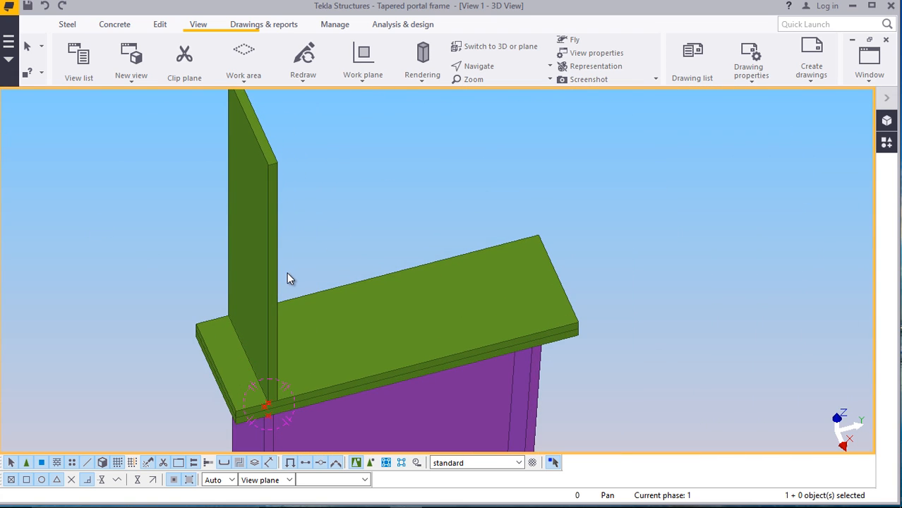
scroll(275, 316, "down", 2)
scroll(242, 307, "up", 4)
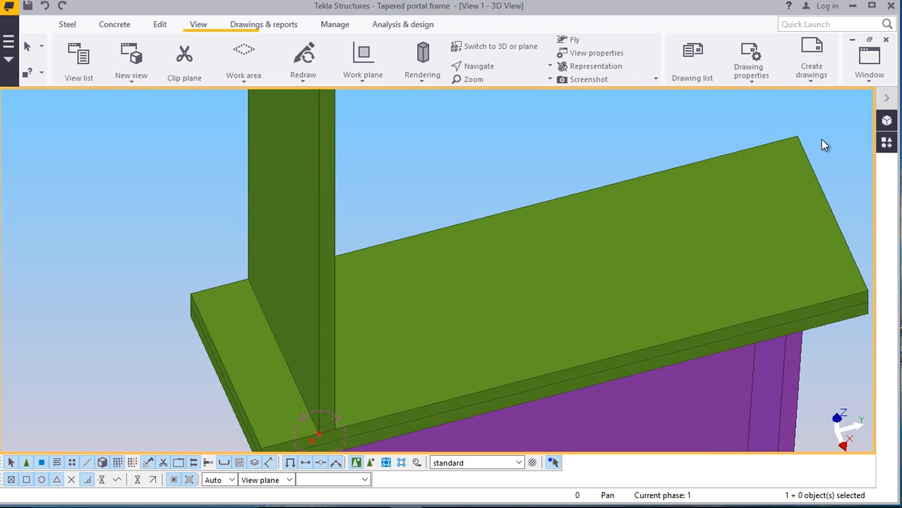
left_click(870, 78)
left_click(832, 177)
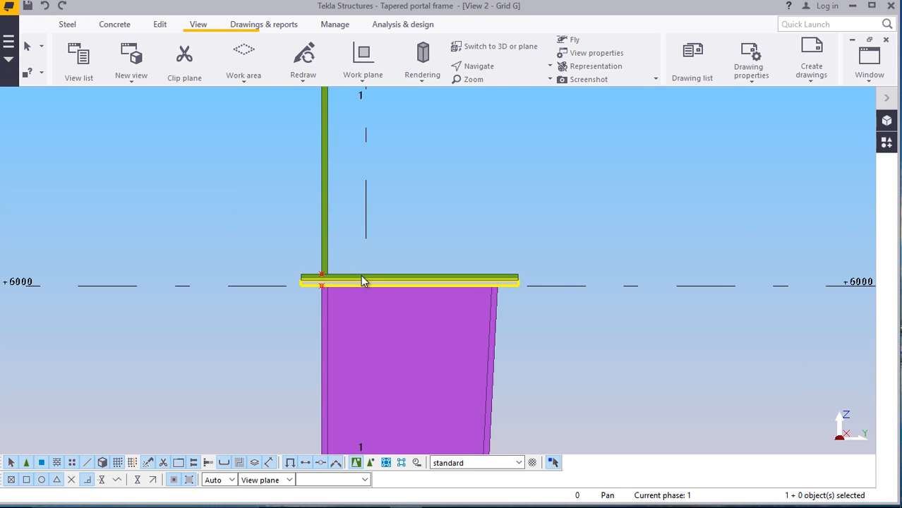
Draw a construction line from the vertical plate's top outer corner to the intersection of grid line 3 and the +8000 level
scroll(204, 309, "down", 3)
scroll(175, 299, "down", 11)
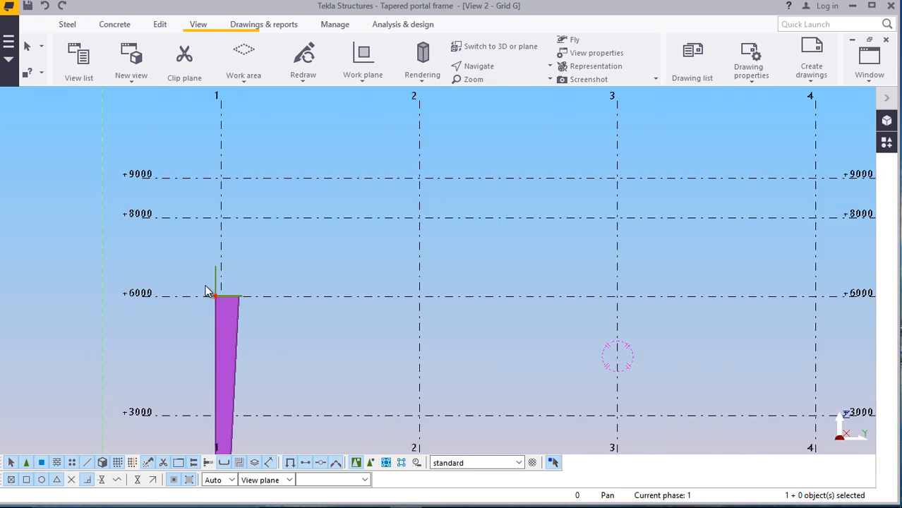
scroll(206, 288, "down", 3)
scroll(217, 269, "up", 3)
scroll(206, 269, "up", 1)
scroll(206, 270, "down", 2)
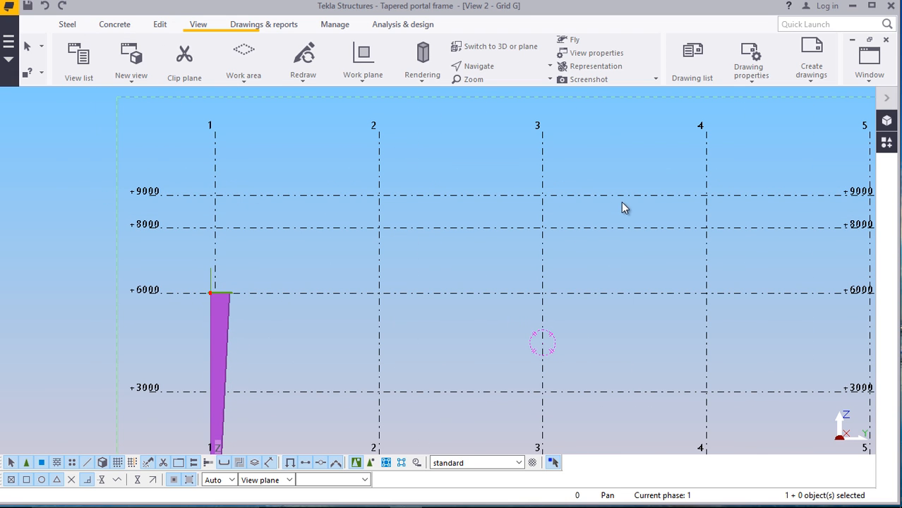
scroll(511, 248, "down", 3)
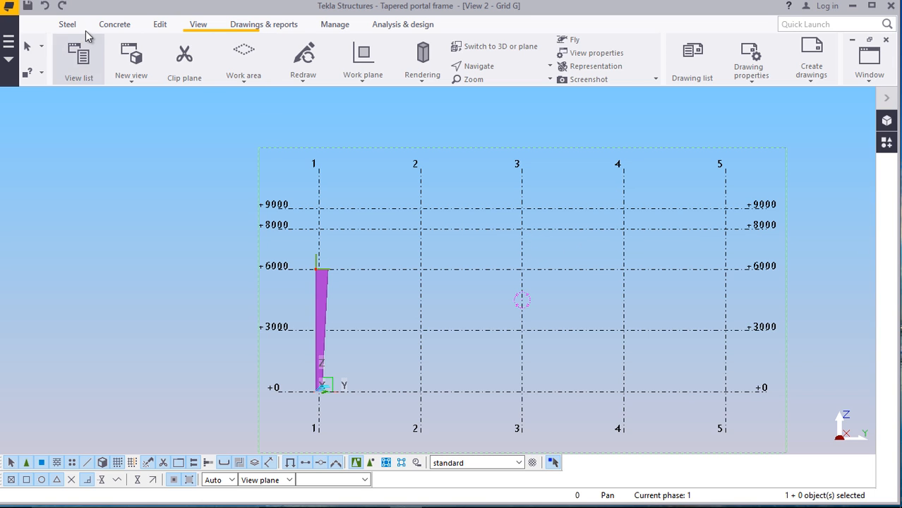
left_click(160, 27)
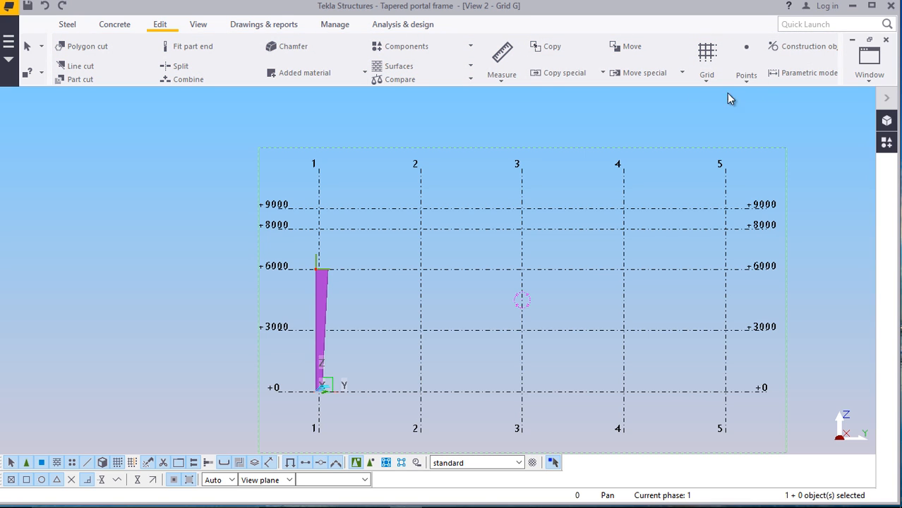
scroll(625, 61, "down", 3)
left_click(708, 48)
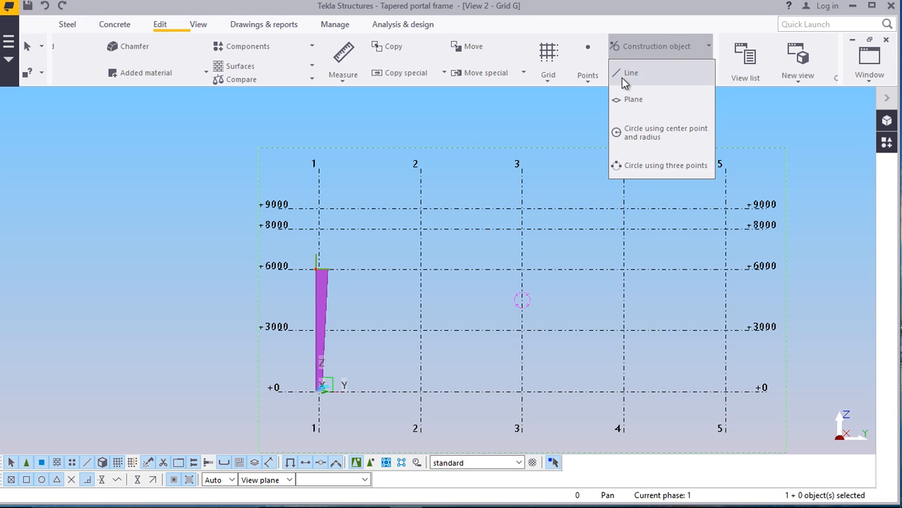
left_click(650, 77)
scroll(302, 231, "up", 2)
scroll(322, 262, "up", 5)
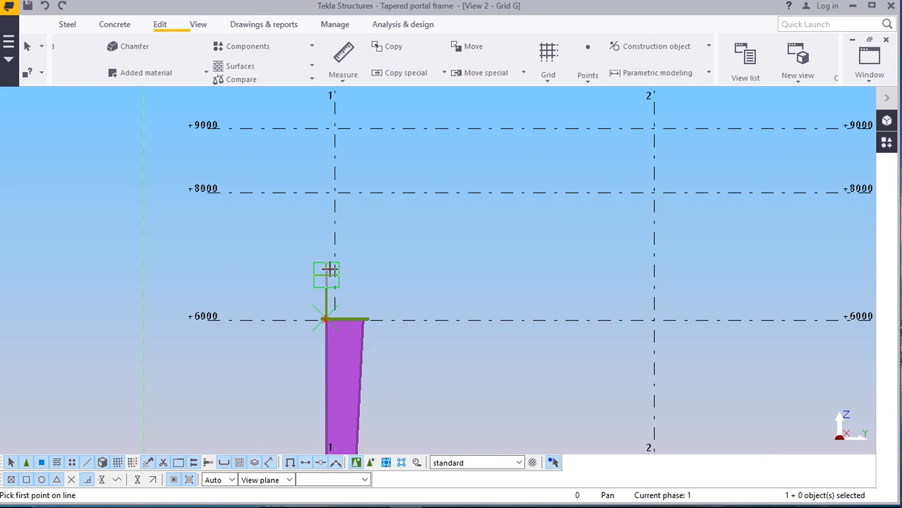
scroll(327, 259, "up", 5)
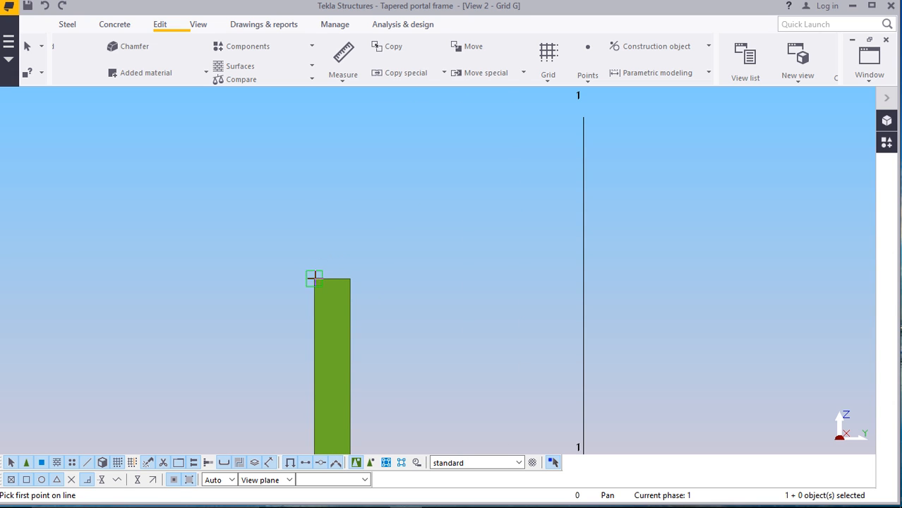
left_click(315, 278)
scroll(215, 279, "down", 7)
scroll(225, 288, "down", 5)
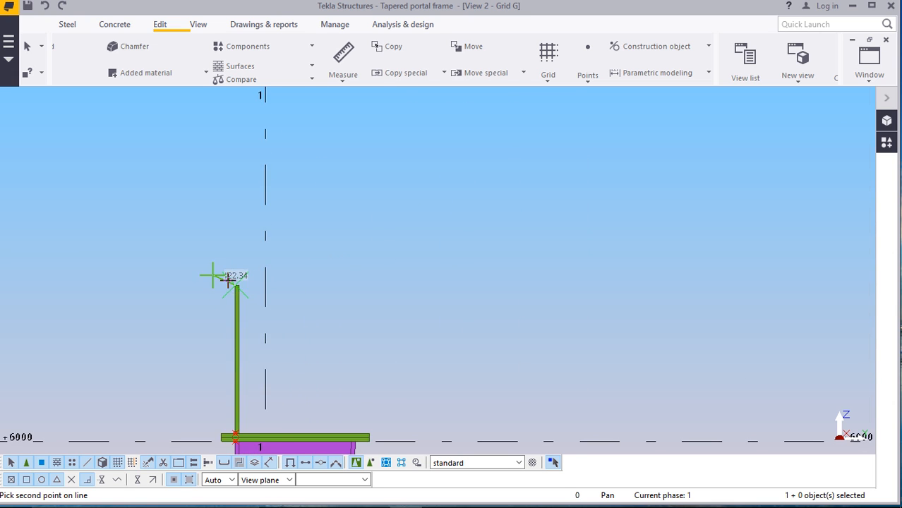
scroll(566, 208, "up", 4)
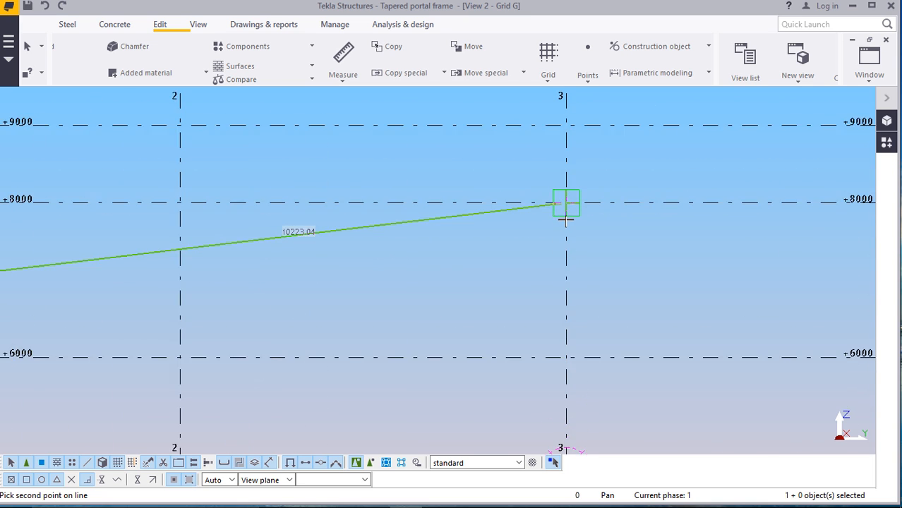
scroll(561, 198, "down", 5)
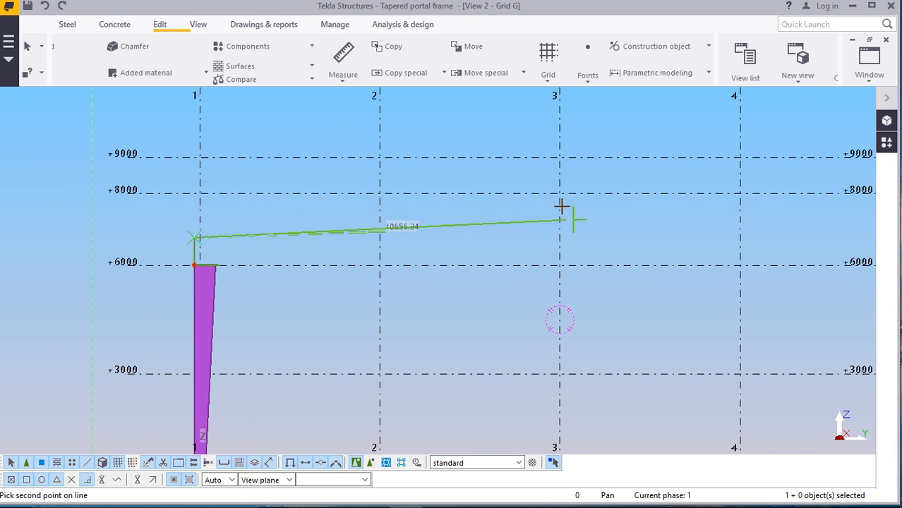
scroll(560, 192, "up", 2)
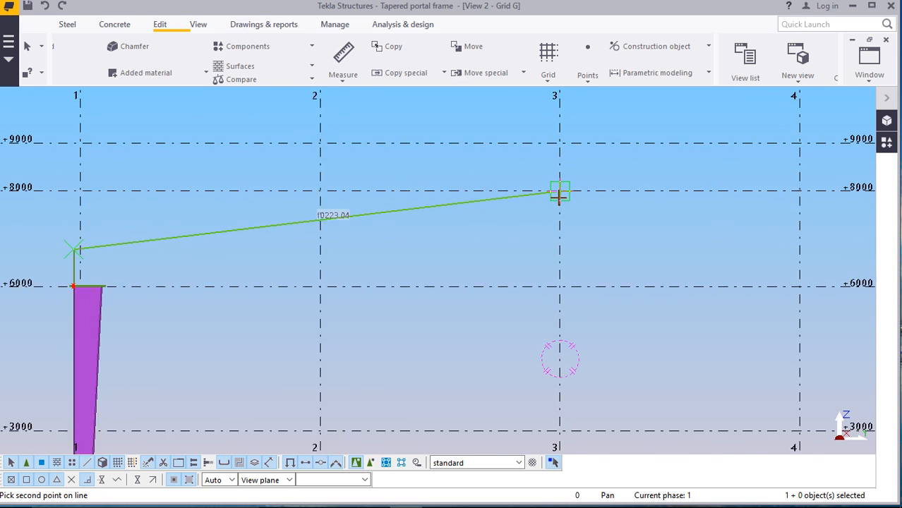
right_click(609, 155)
left_click(616, 235)
scroll(617, 235, "down", 4)
scroll(337, 226, "up", 4)
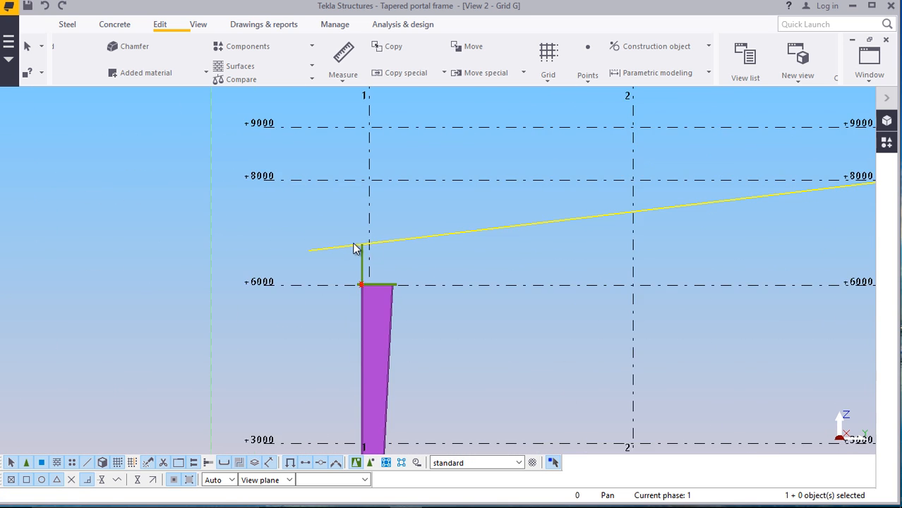
scroll(357, 248, "up", 5)
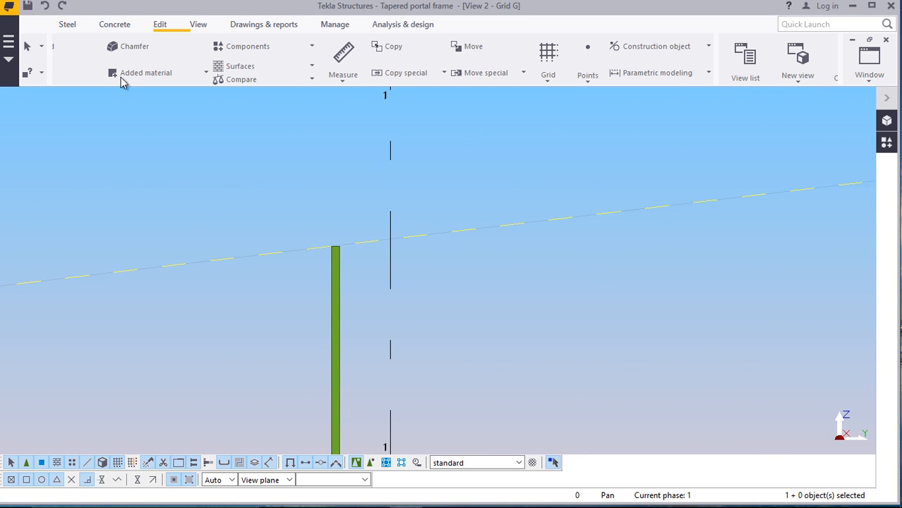
left_click(66, 25)
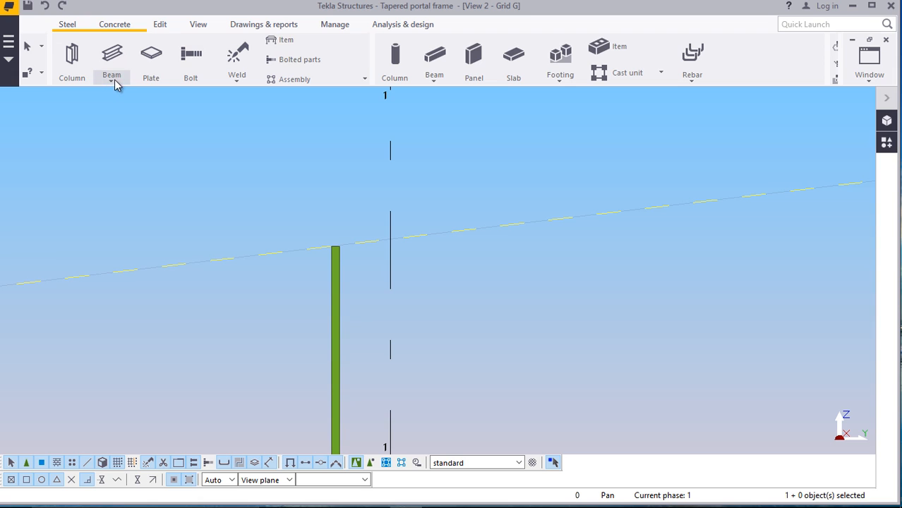
left_click(112, 80)
left_click(127, 98)
scroll(341, 256, "up", 2)
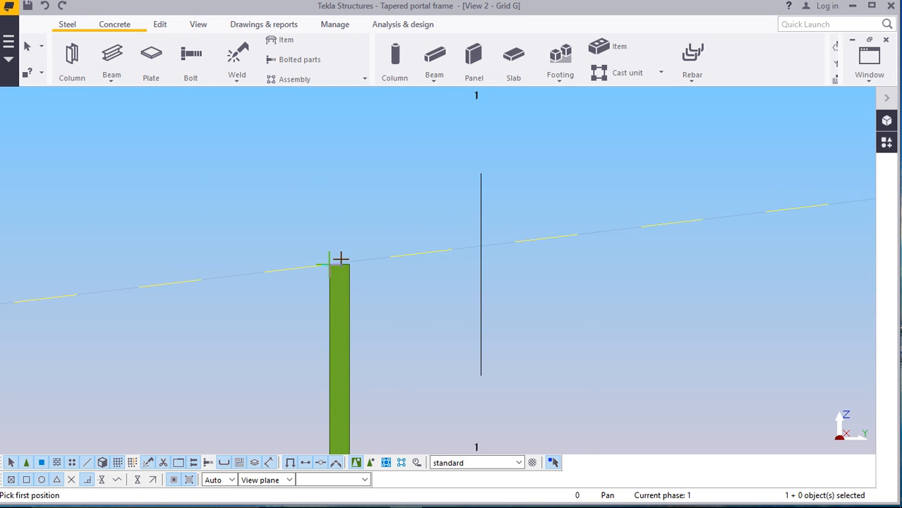
scroll(341, 259, "up", 2)
left_click(317, 269)
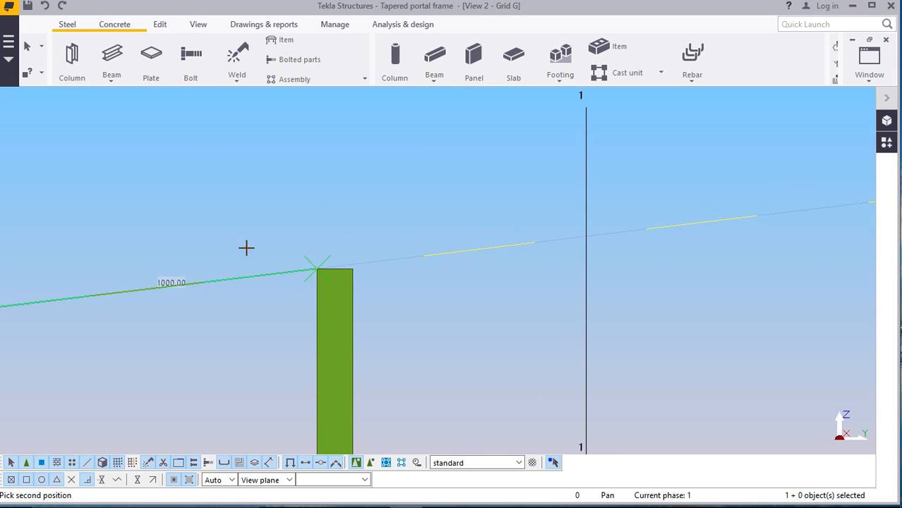
scroll(247, 248, "down", 1)
right_click(322, 166)
left_click(330, 171)
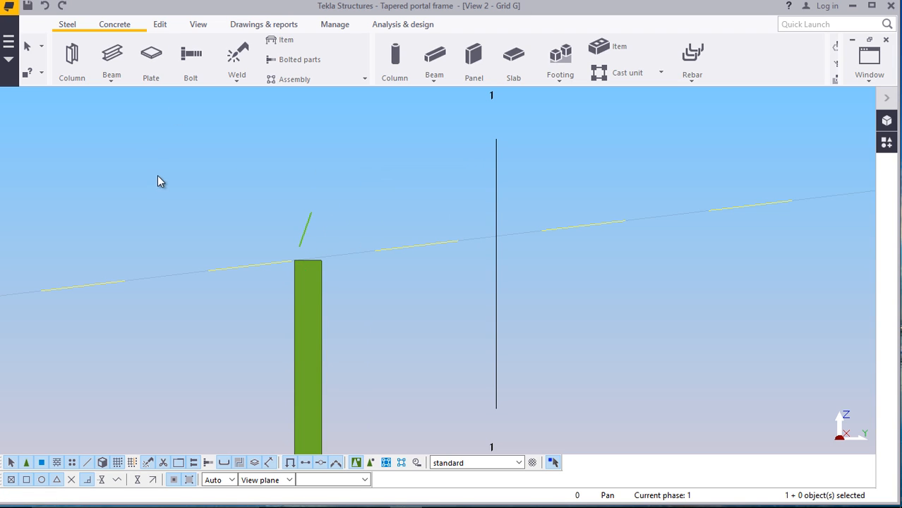
Create a steel beam 4000 mm long from the vertical plate's top outer corner, along the construction line towards grid 3 at +8000
left_click(109, 80)
left_click(129, 98)
scroll(299, 270, "up", 2)
scroll(299, 270, "up", 2)
scroll(306, 201, "up", 2)
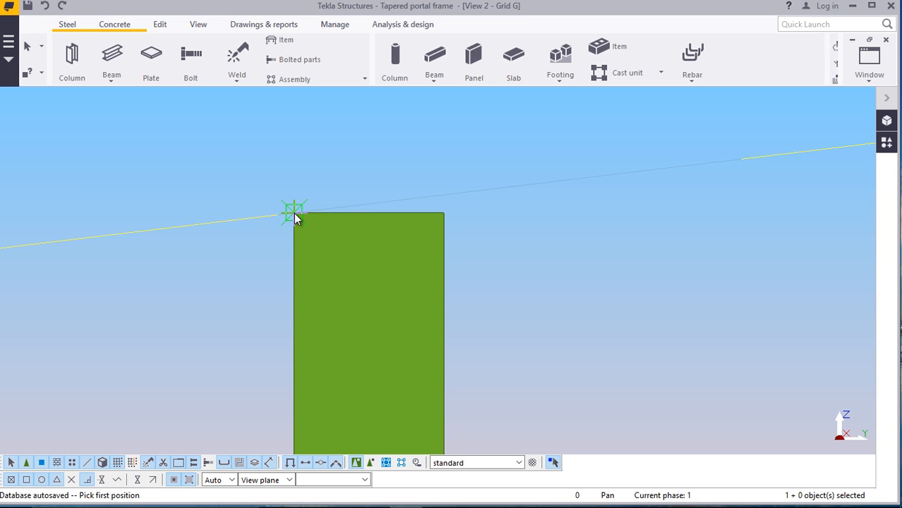
scroll(238, 318, "down", 12)
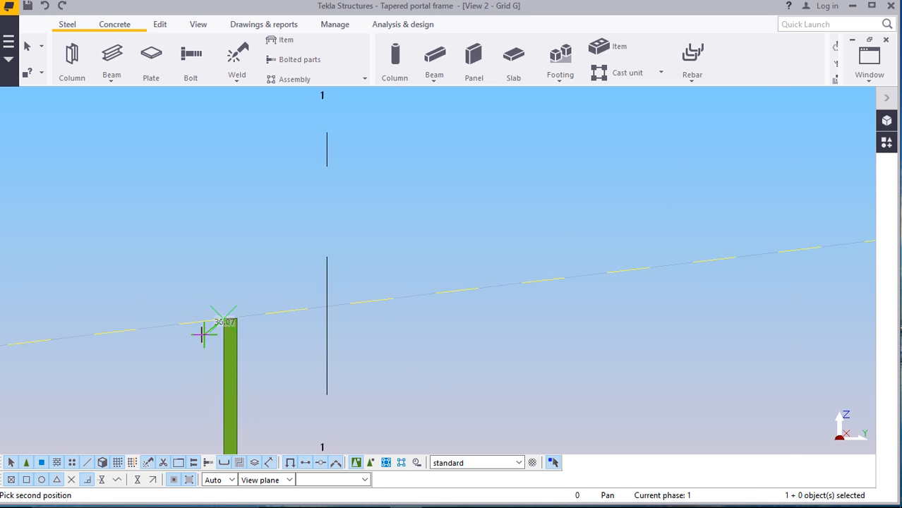
scroll(201, 334, "down", 8)
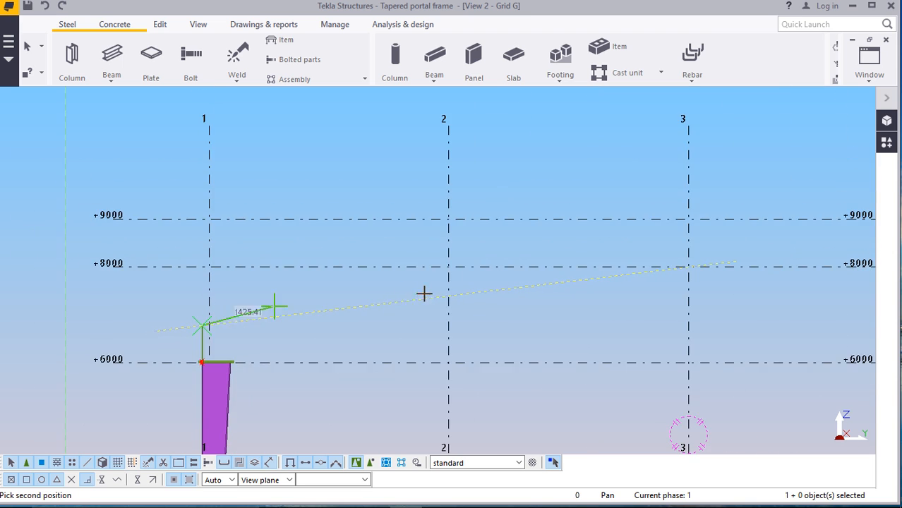
scroll(426, 320, "up", 1)
scroll(425, 321, "up", 1)
scroll(435, 296, "down", 3)
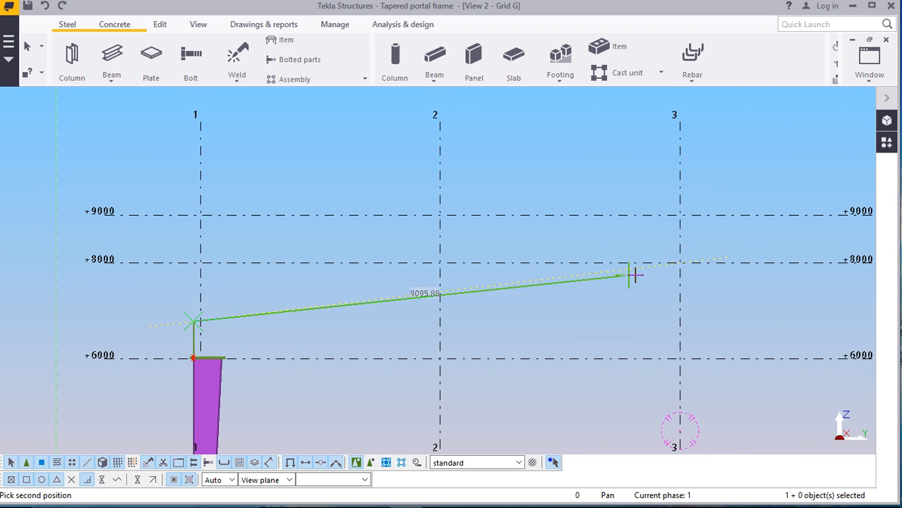
scroll(681, 263, "up", 3)
scroll(689, 260, "up", 5)
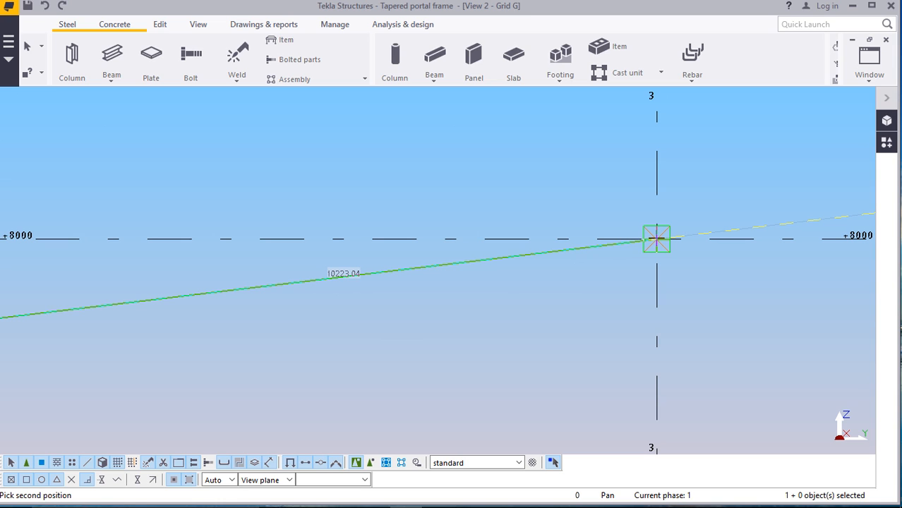
type("4000")
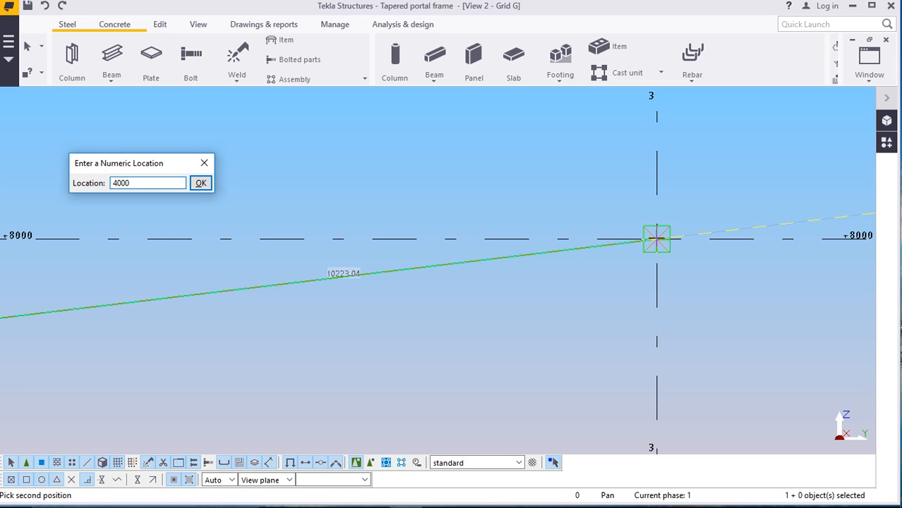
key("Return")
right_click(427, 143)
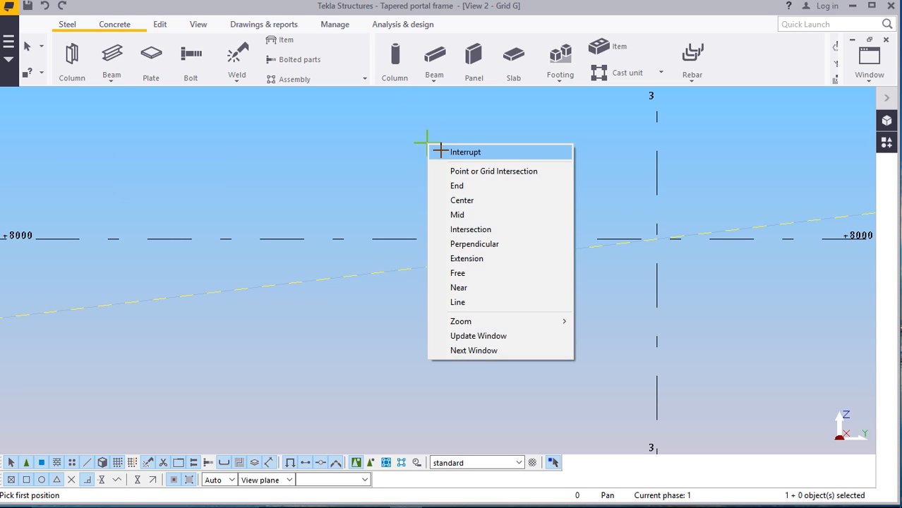
left_click(440, 150)
Set the sloping rafter flange's Dx end offsets to 0 at both its start and end
scroll(494, 196, "down", 5)
scroll(117, 262, "up", 2)
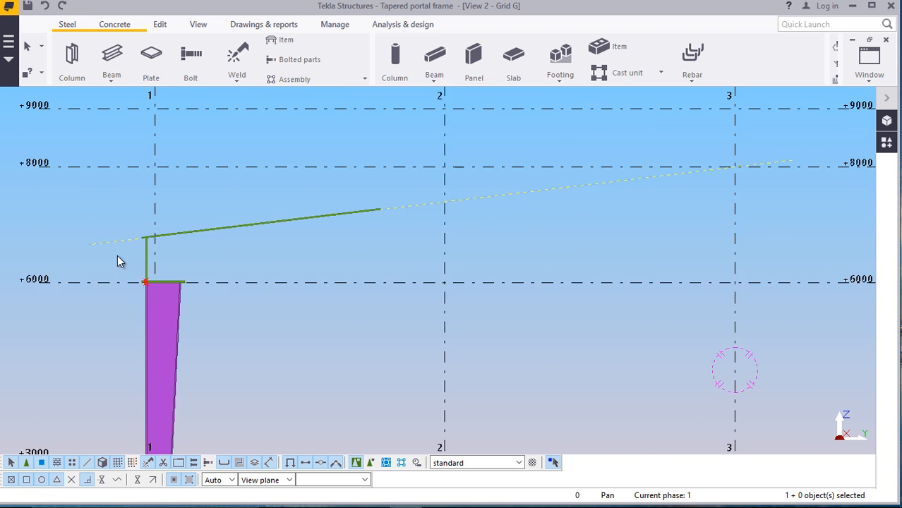
scroll(151, 236, "up", 4)
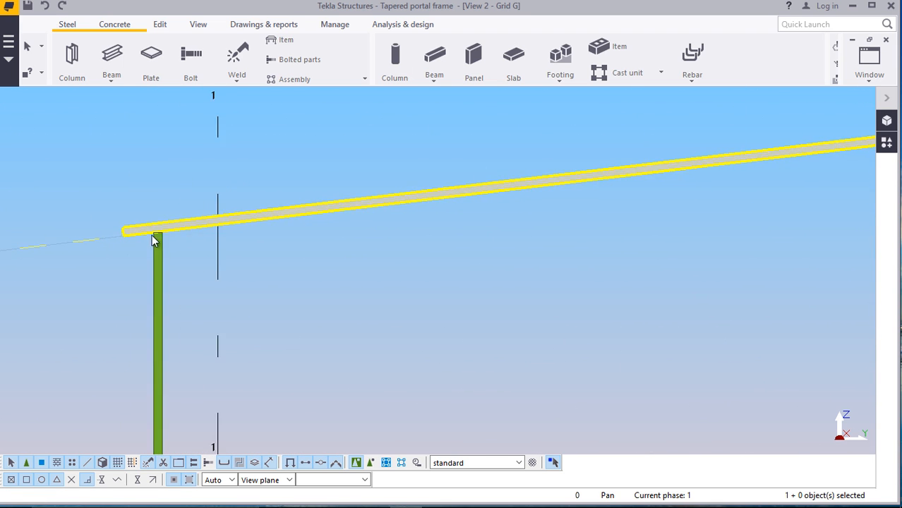
scroll(156, 237, "up", 5)
scroll(189, 235, "down", 3)
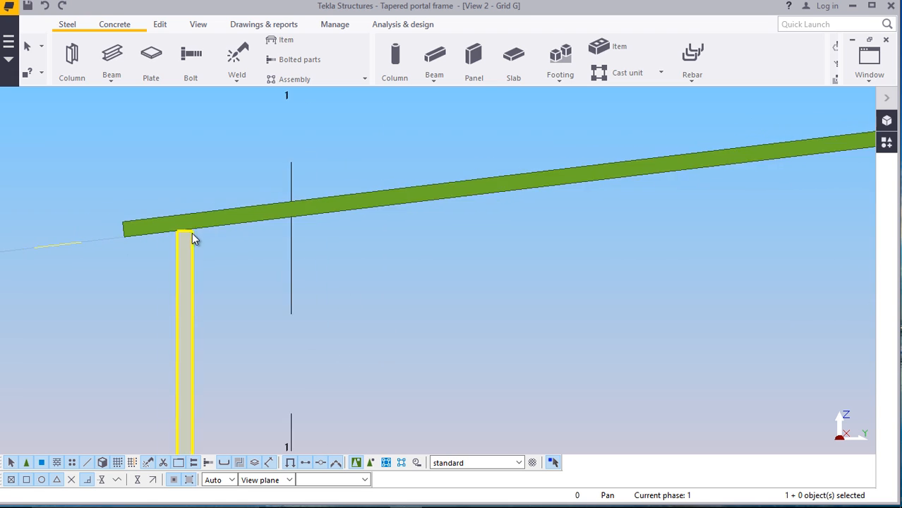
scroll(250, 235, "up", 3)
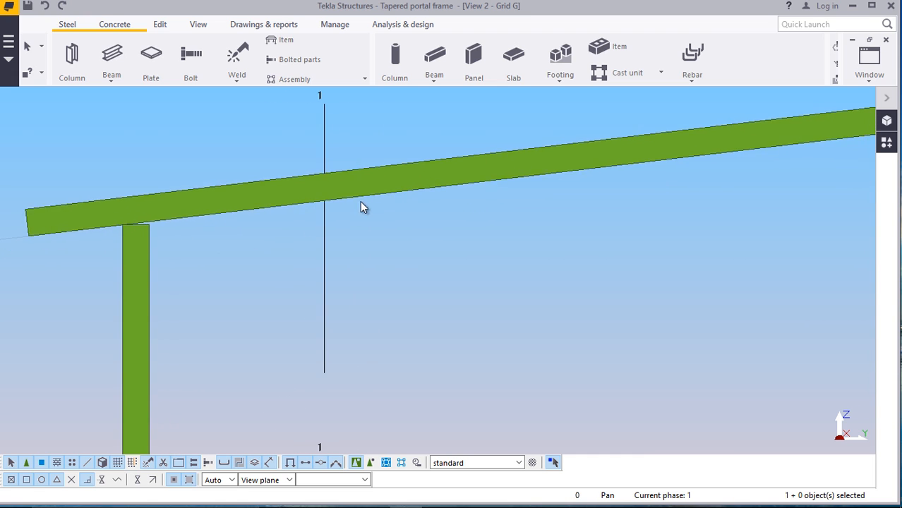
left_click(374, 187)
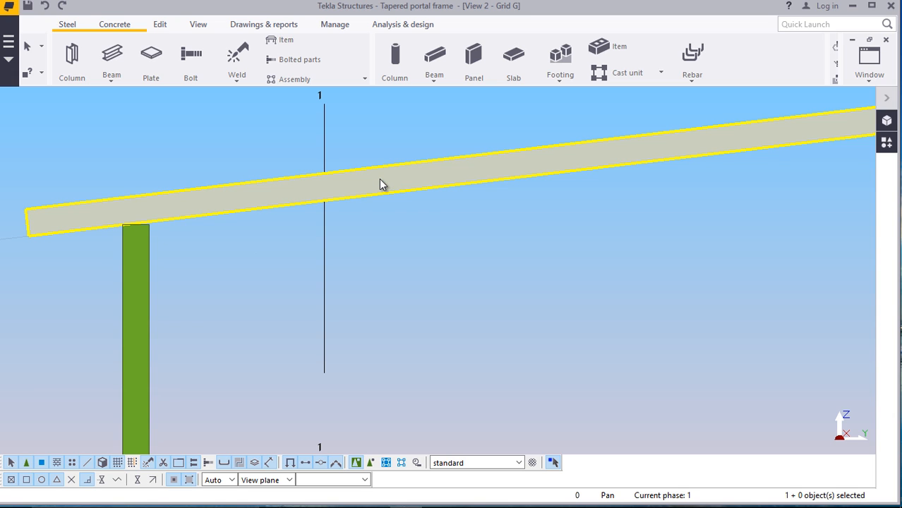
double_click(380, 184)
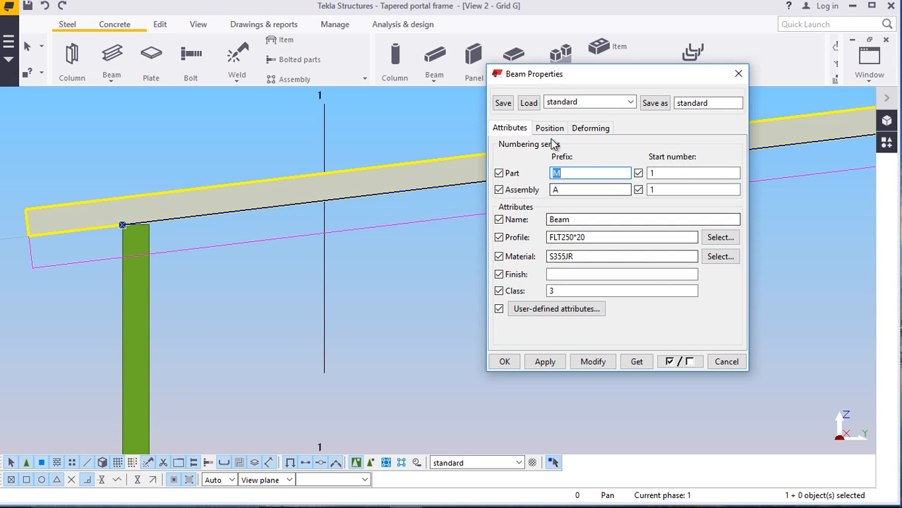
left_click(549, 128)
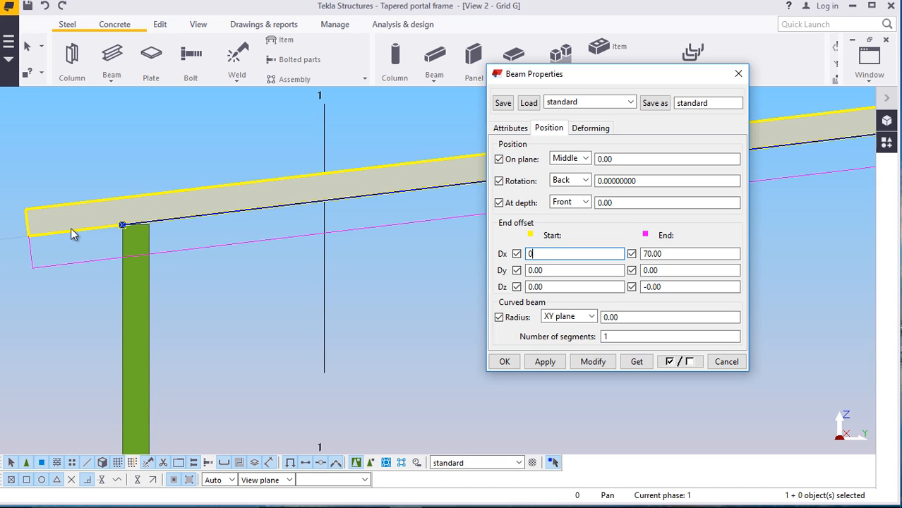
type("0")
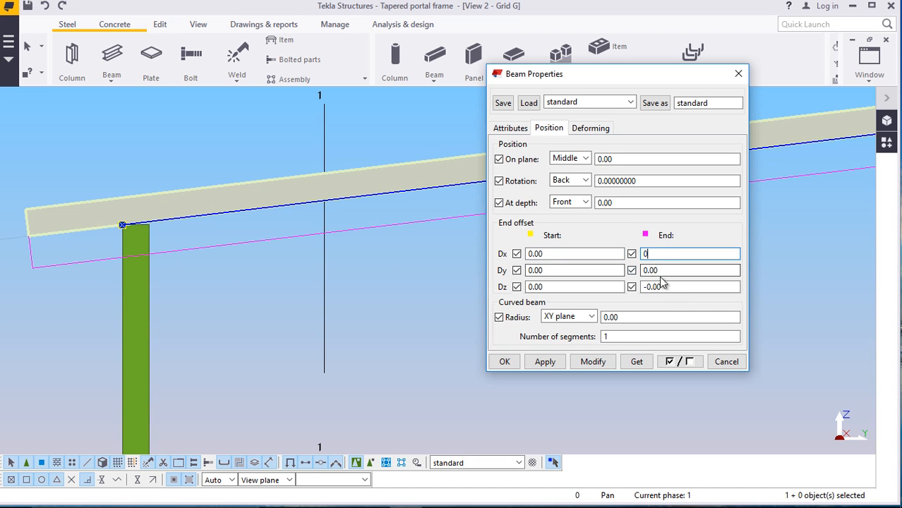
left_click(591, 361)
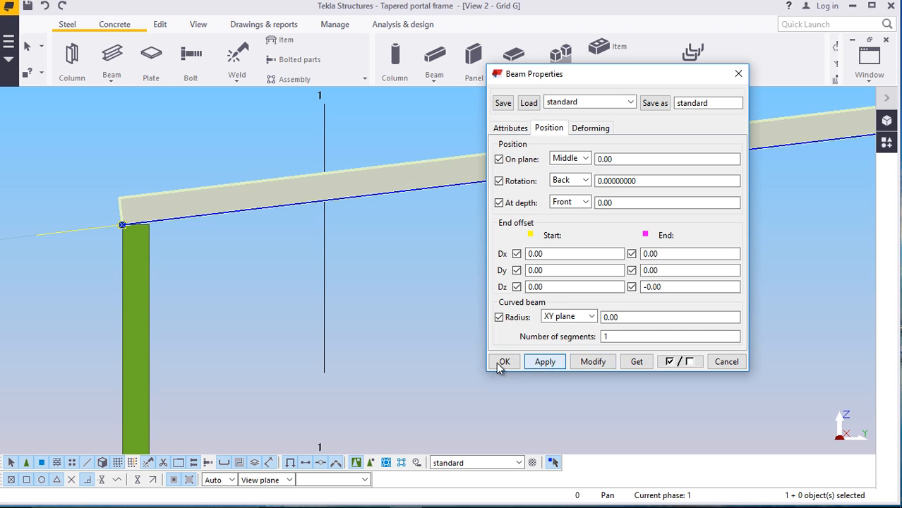
left_click(497, 362)
Extend the vertical plate's top end upwards so that it overlaps the lower part of the rafter flange
scroll(131, 228, "up", 2)
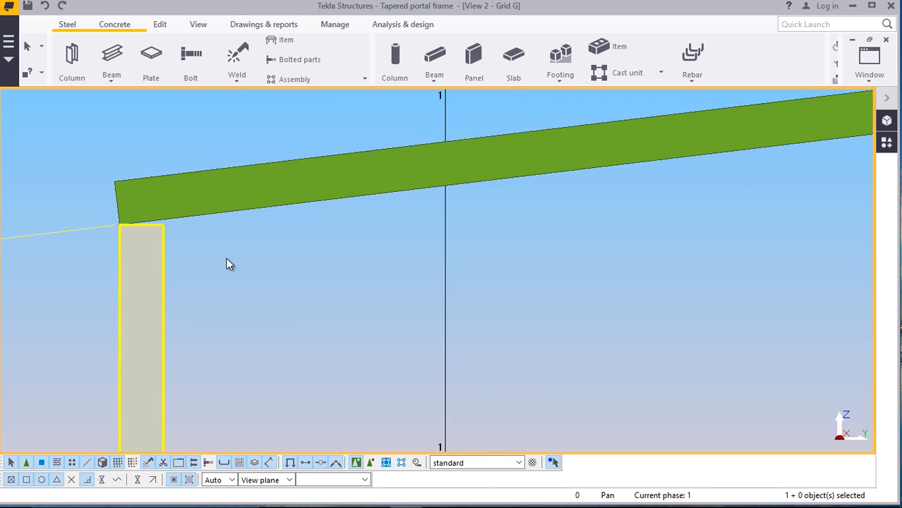
scroll(226, 258, "up", 2)
scroll(106, 208, "up", 2)
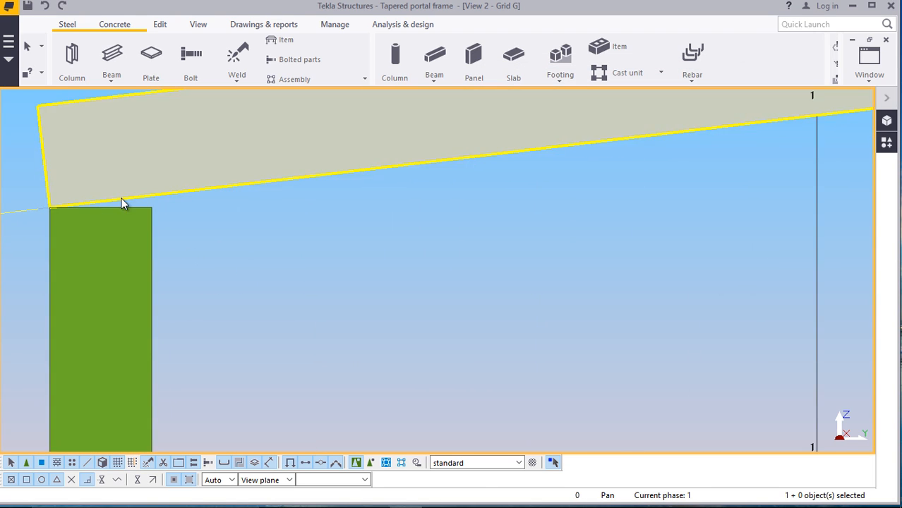
scroll(195, 252, "down", 2)
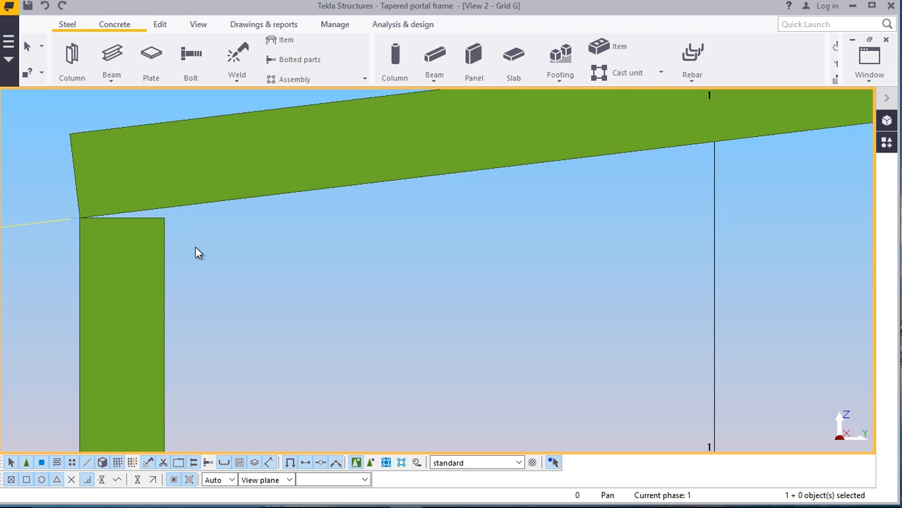
left_click(147, 260)
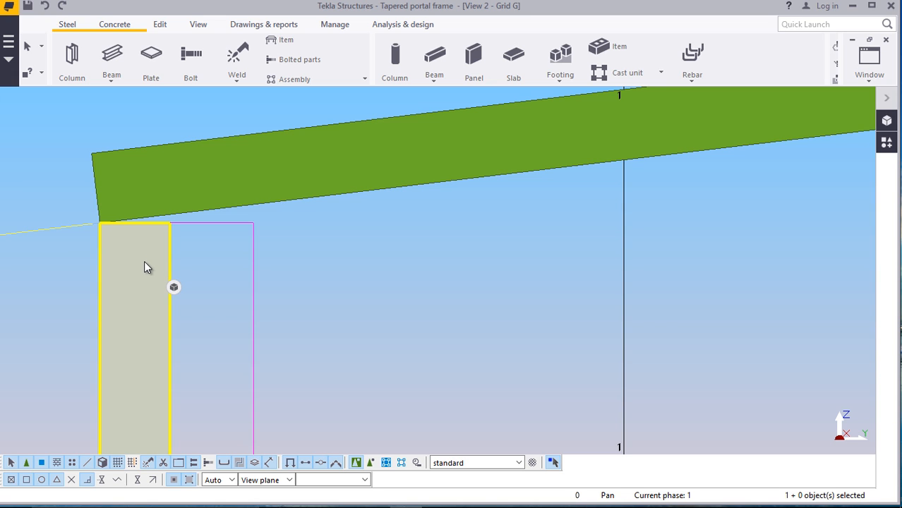
double_click(145, 267)
scroll(260, 272, "down", 3)
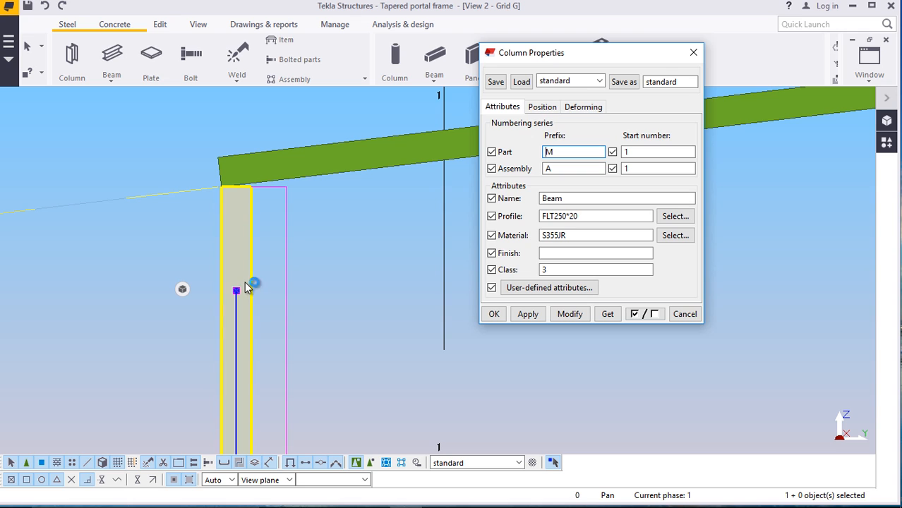
left_click_drag(236, 291, 236, 247)
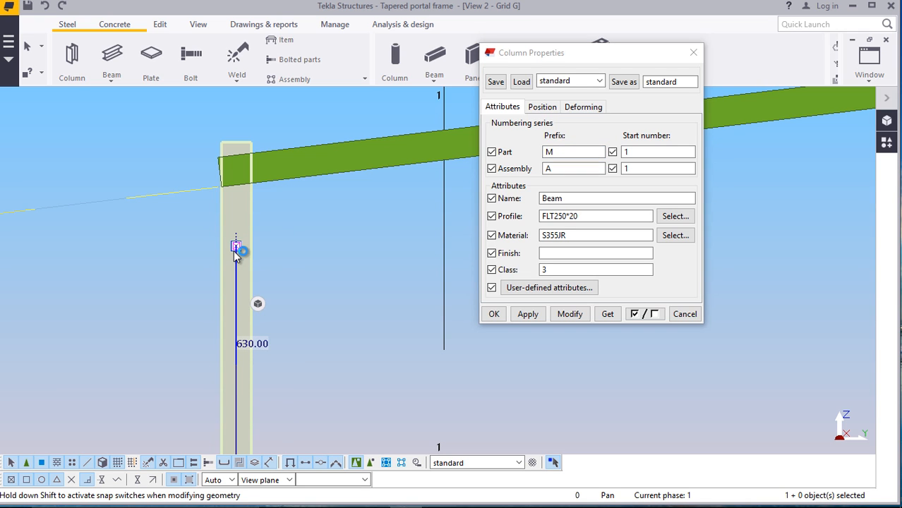
left_click_drag(239, 253, 240, 257)
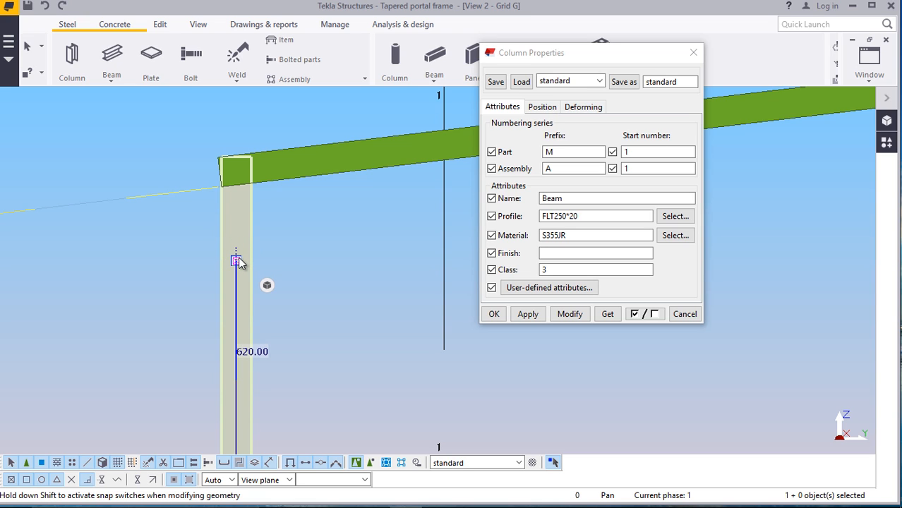
left_click(237, 261)
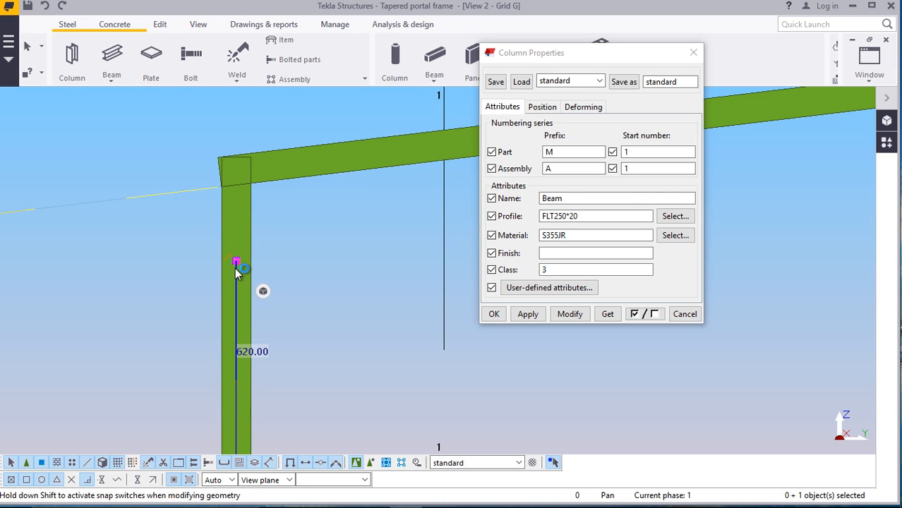
left_click_drag(235, 266, 235, 275)
left_click(318, 242)
scroll(265, 174, "up", 1)
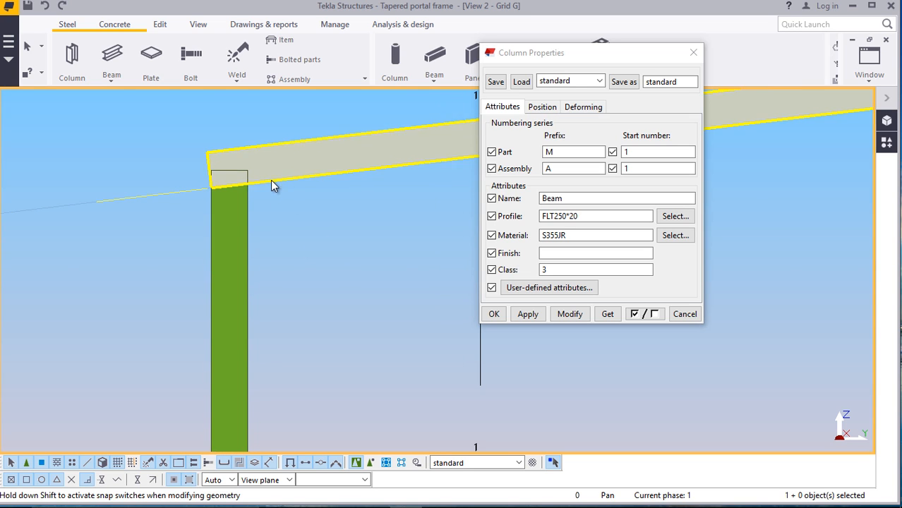
left_click(685, 314)
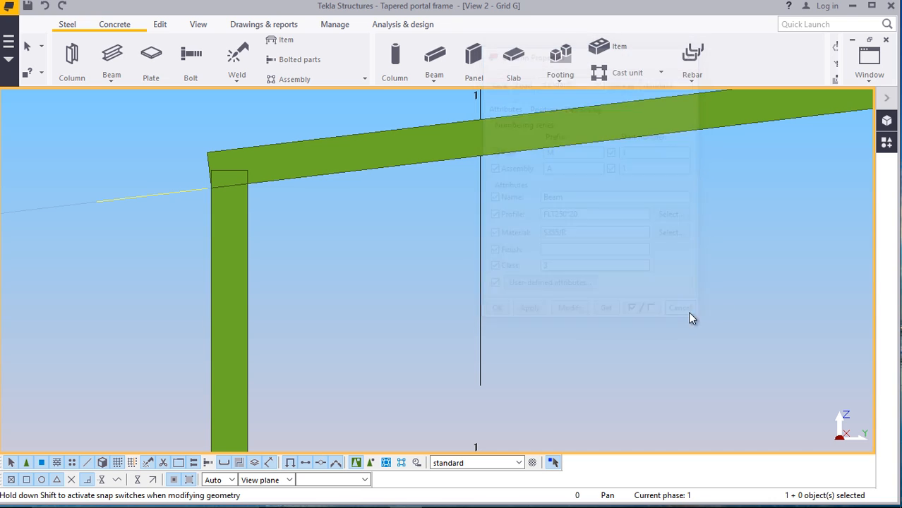
Part-cut the vertical plate with the rafter flange so its top follows the flange's sloping underside
left_click(158, 25)
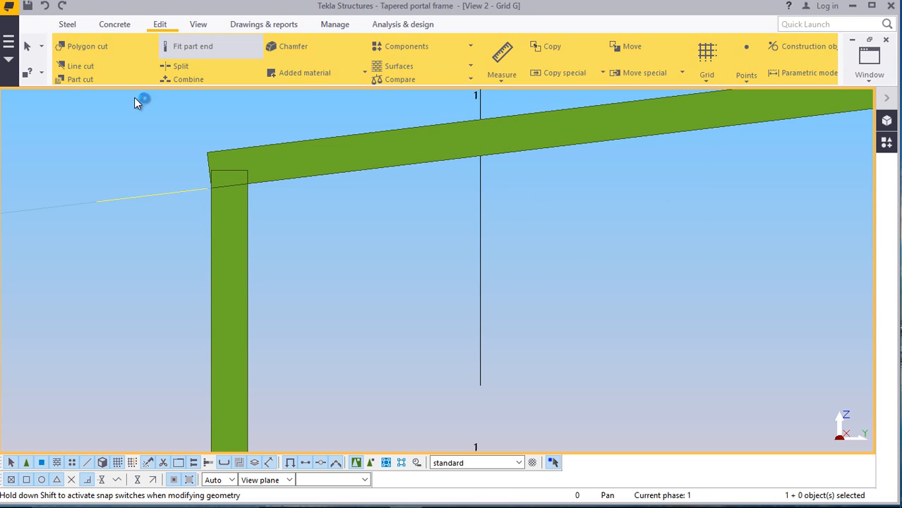
left_click(79, 79)
scroll(235, 167, "up", 2)
scroll(235, 167, "up", 1)
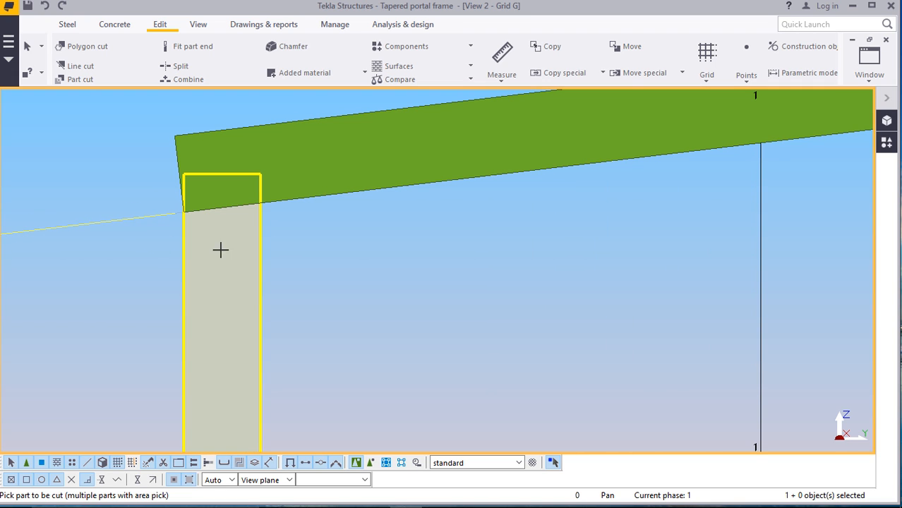
left_click(328, 149)
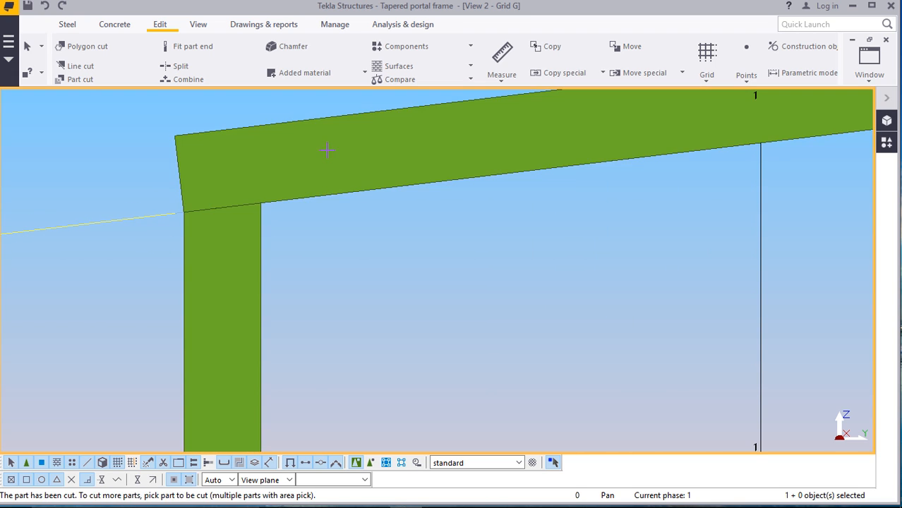
right_click(72, 190)
left_click(99, 197)
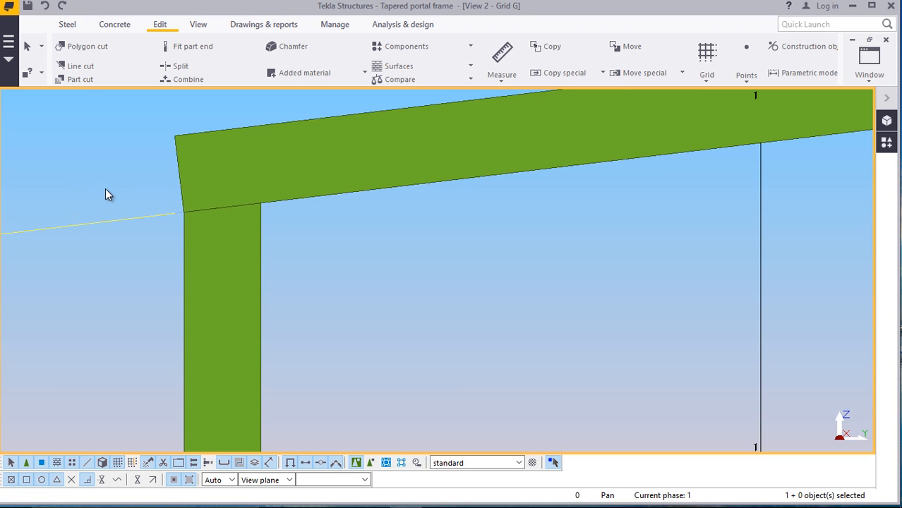
Stretch the vertical plate's top end up through the rafter flange, to a length of 630 mm
left_click(187, 159)
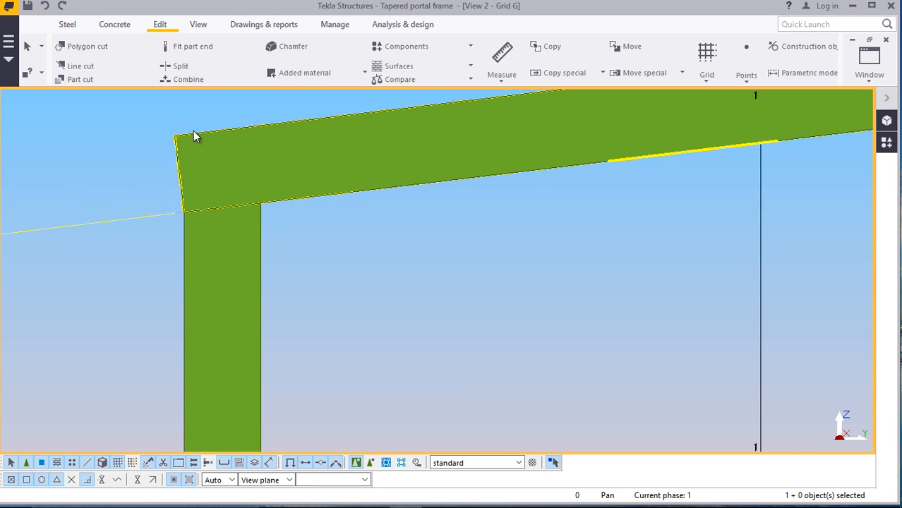
left_click(212, 247)
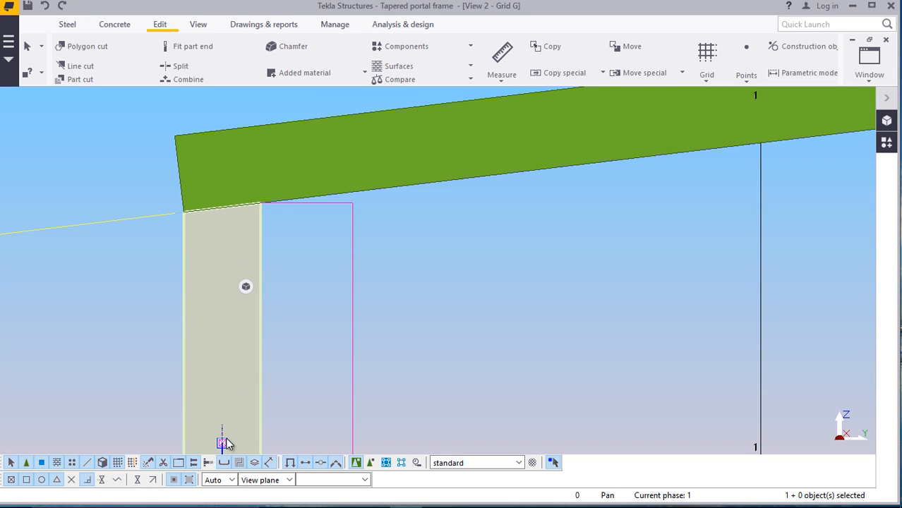
left_click_drag(224, 443, 222, 365)
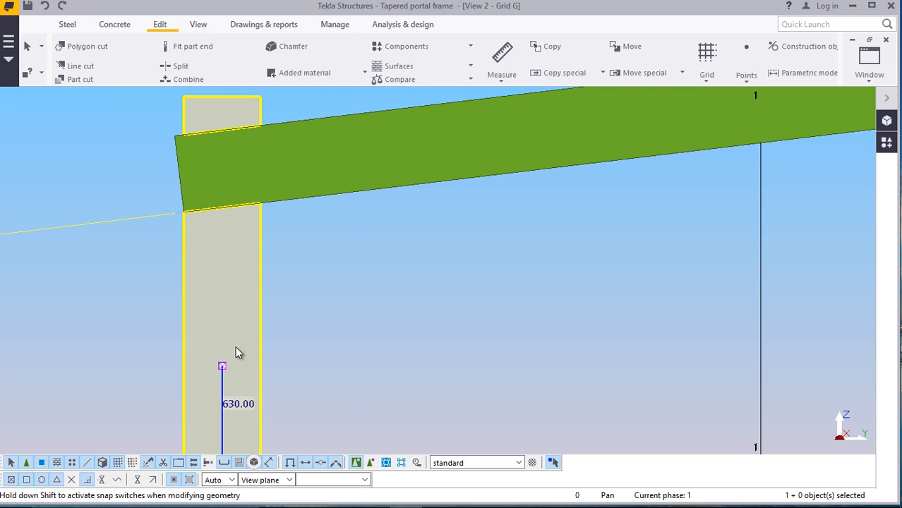
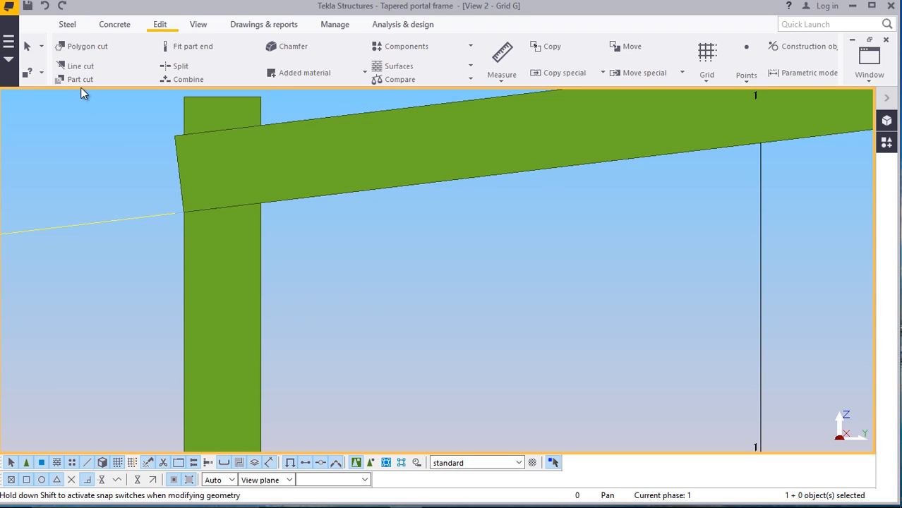
Try to part-cut the rafter flange with the extended vertical plate
left_click(80, 80)
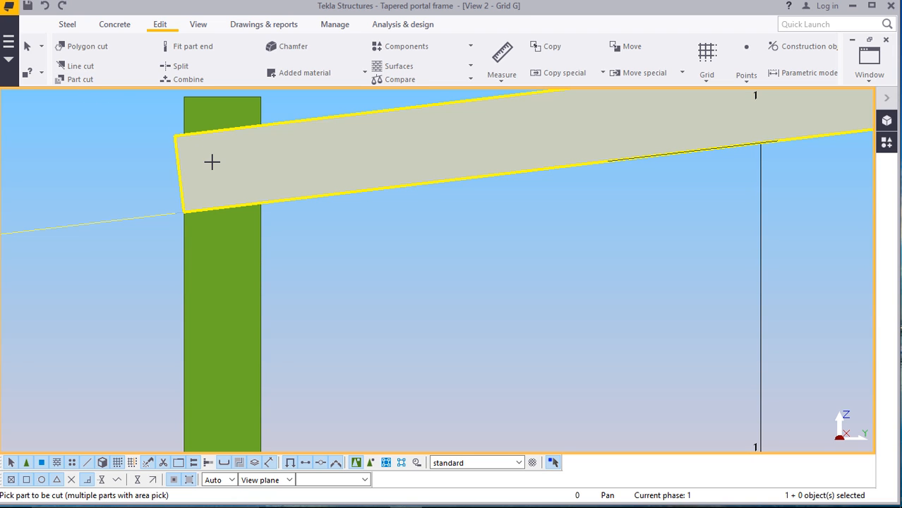
left_click(319, 165)
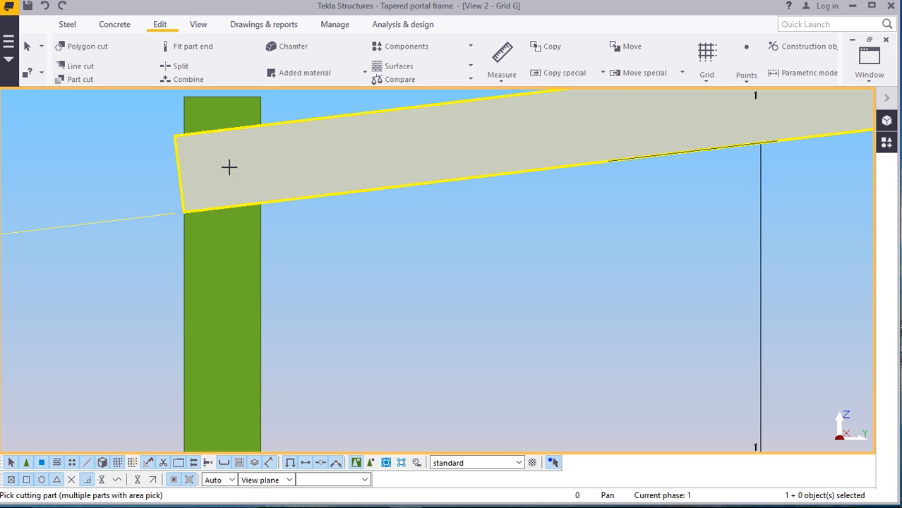
left_click(196, 122)
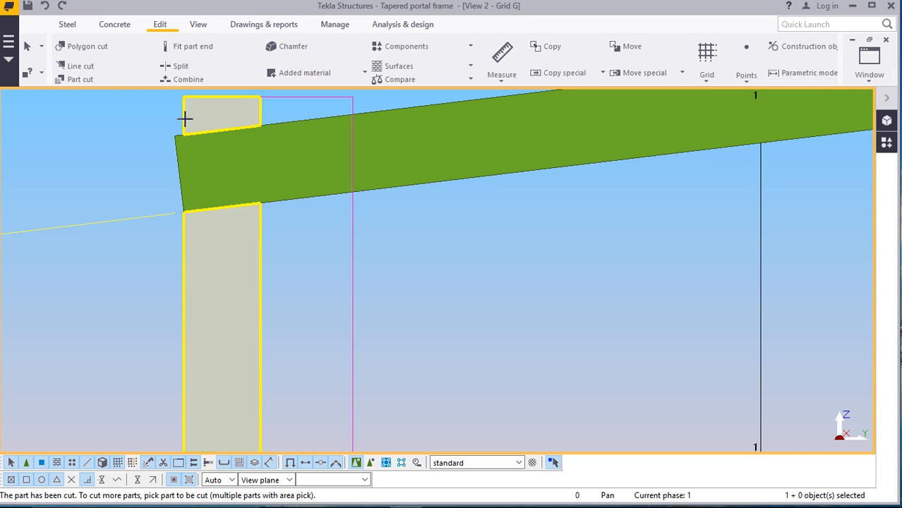
right_click(103, 135)
left_click(116, 147)
left_click(64, 26)
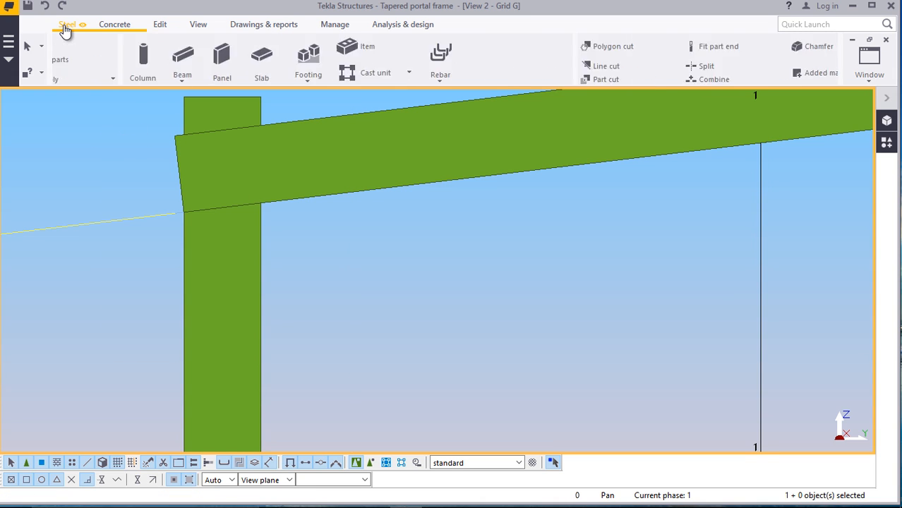
Undo the part cut on the rafter flange and the last stretch of the vertical plate
left_click(45, 7)
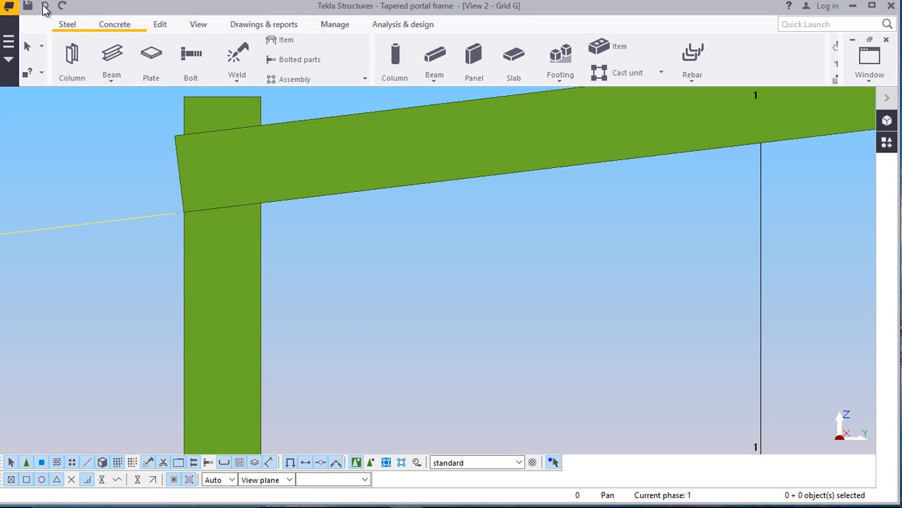
left_click(45, 7)
left_click(191, 152)
Place a point at the lower corner of the rafter flange's eaves end, where it meets the vertical plate
scroll(192, 153, "up", 3)
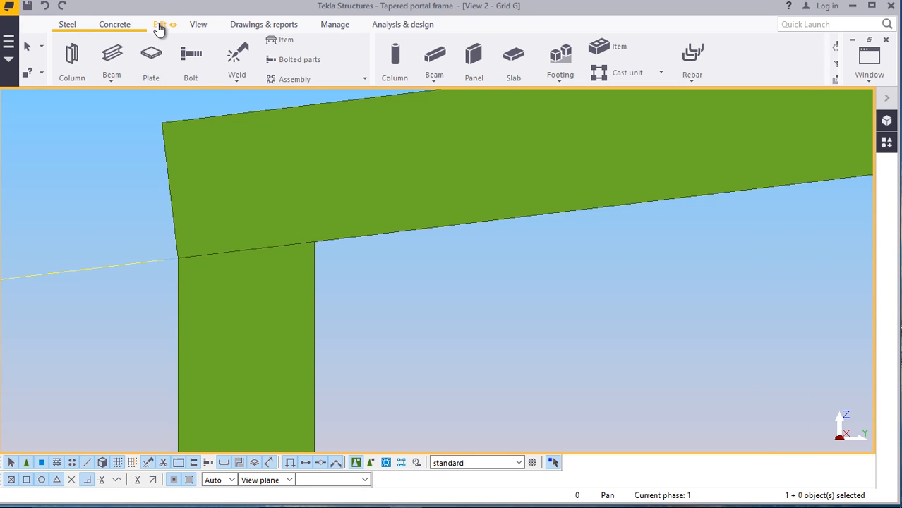
left_click(159, 27)
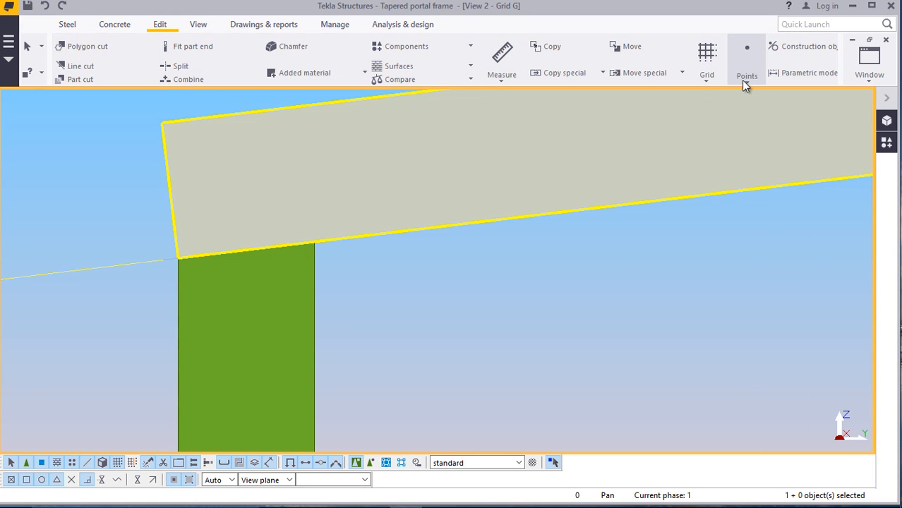
left_click(745, 83)
left_click(749, 333)
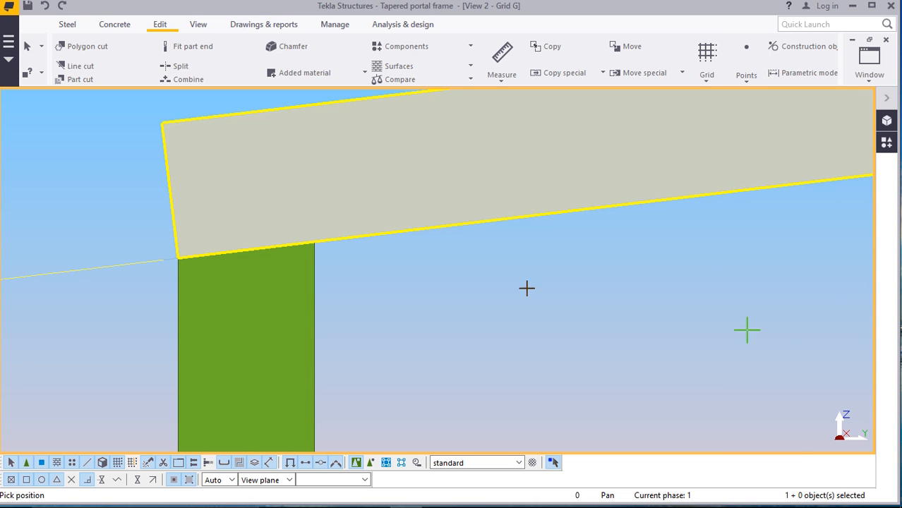
scroll(166, 235, "up", 1)
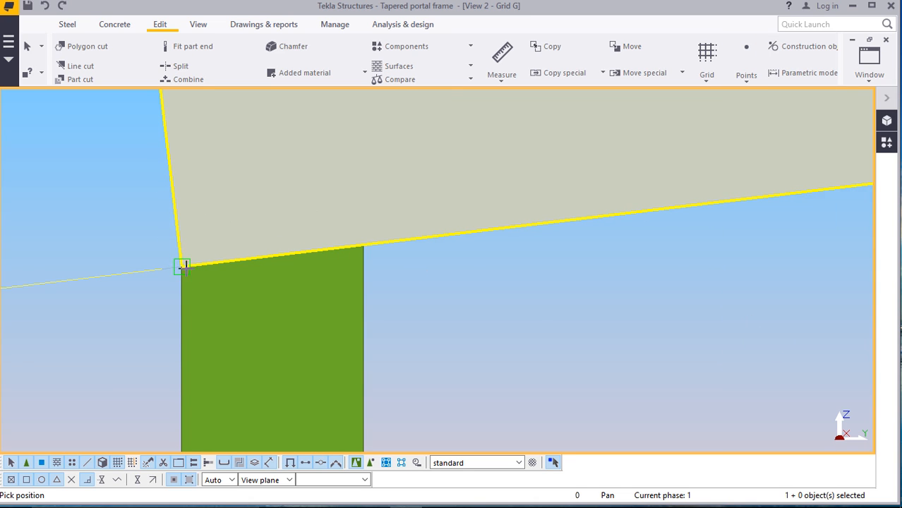
scroll(183, 268, "down", 2)
scroll(176, 171, "up", 2)
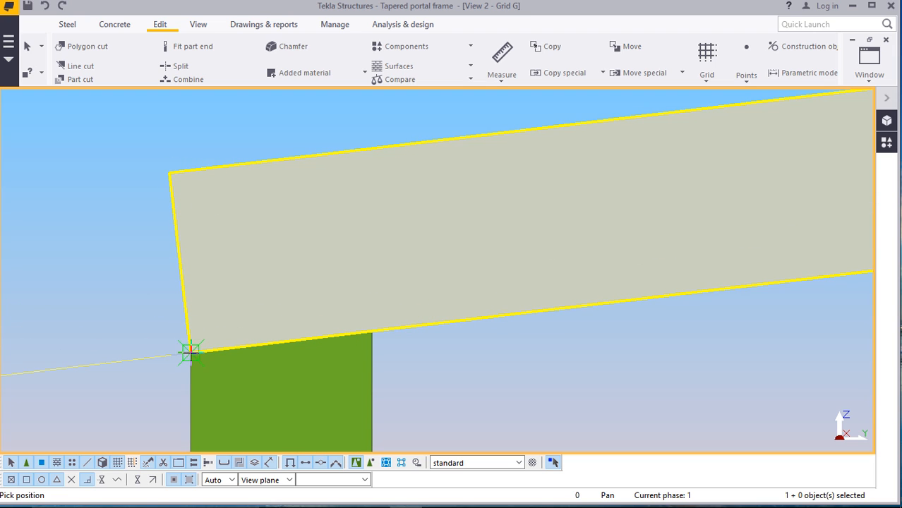
right_click(240, 130)
left_click(262, 141)
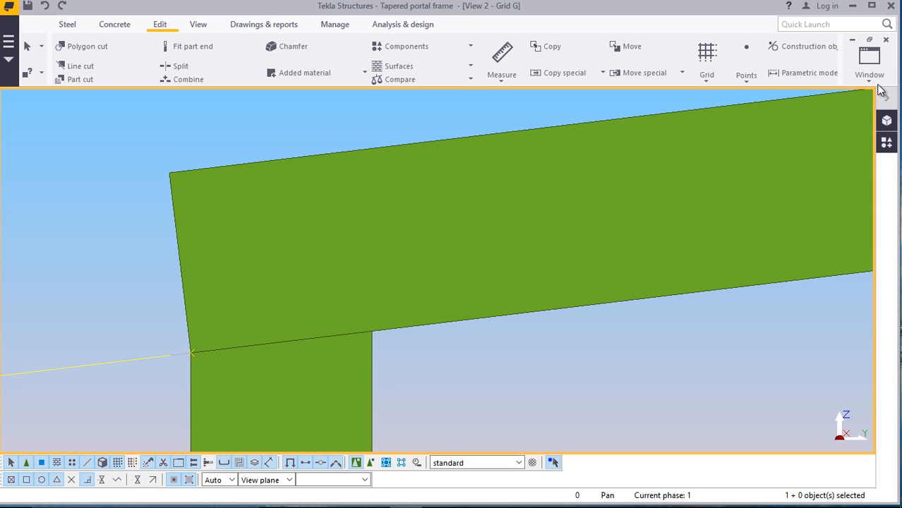
Examine the junction of the rafter flange and vertical plate from several angles in the 3D view, redrawing it
left_click(869, 58)
left_click(842, 155)
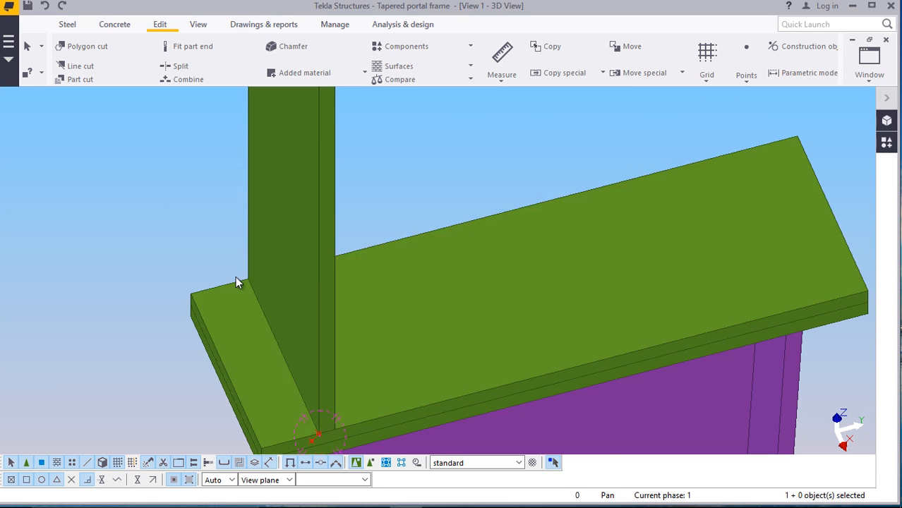
scroll(241, 320, "down", 5)
scroll(270, 176, "up", 4)
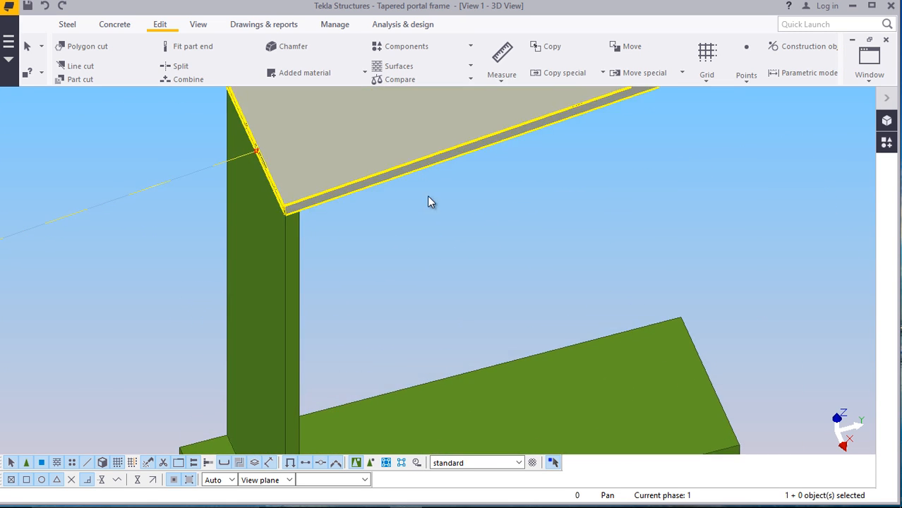
right_click(450, 216)
mouse_move(492, 267)
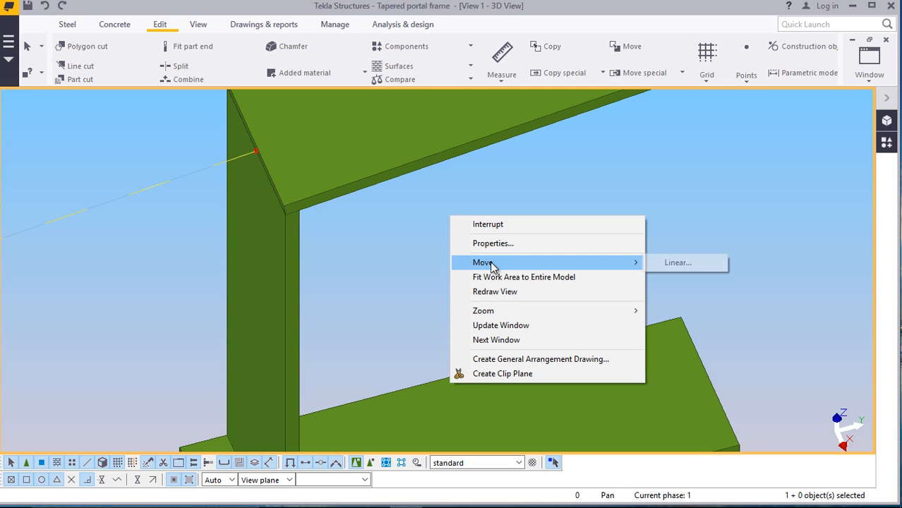
left_click(496, 291)
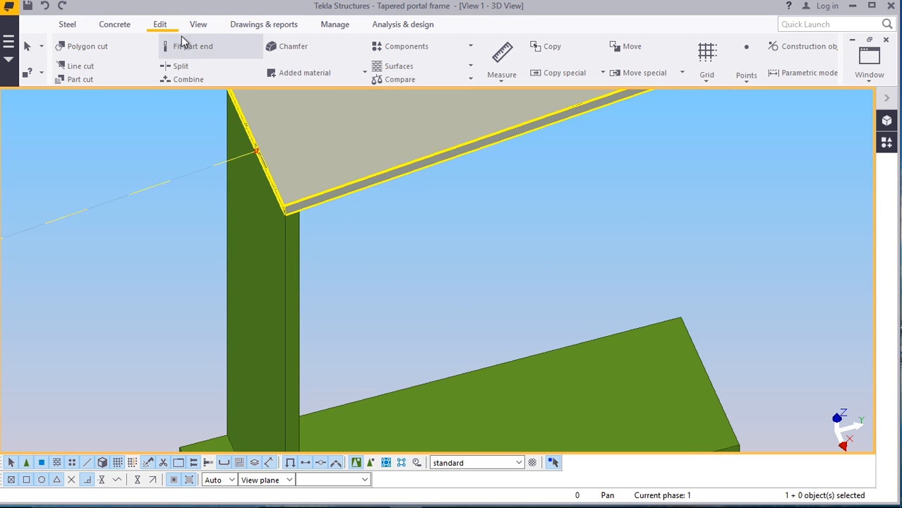
left_click(198, 25)
left_click(480, 66)
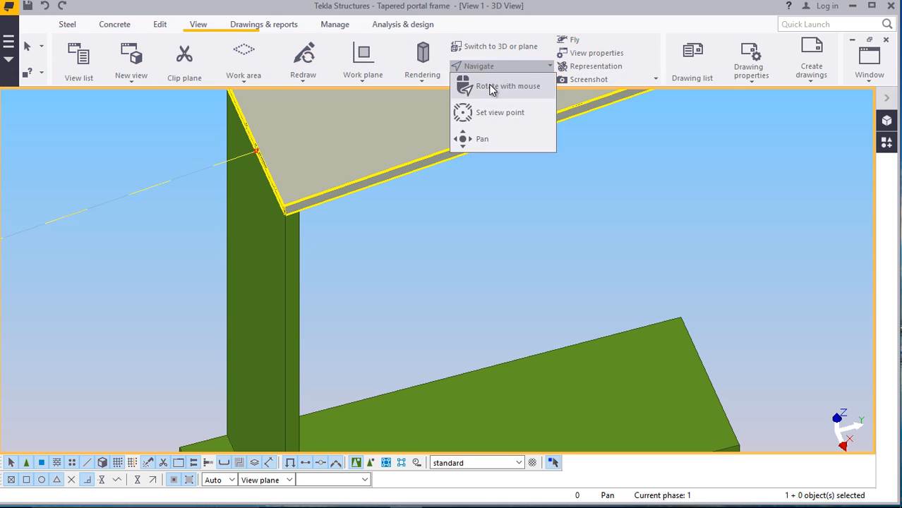
left_click(492, 86)
left_click_drag(308, 220, 242, 250)
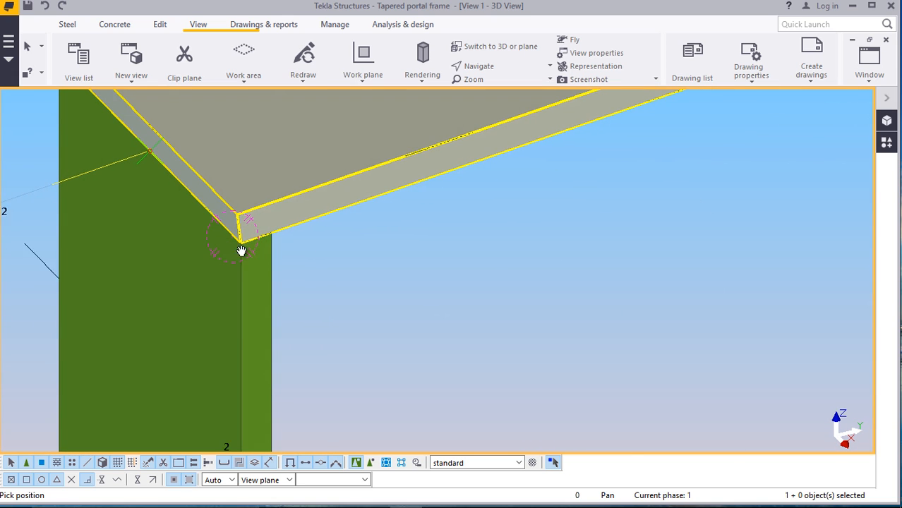
right_click(490, 255)
left_click(522, 267)
scroll(200, 303, "down", 8)
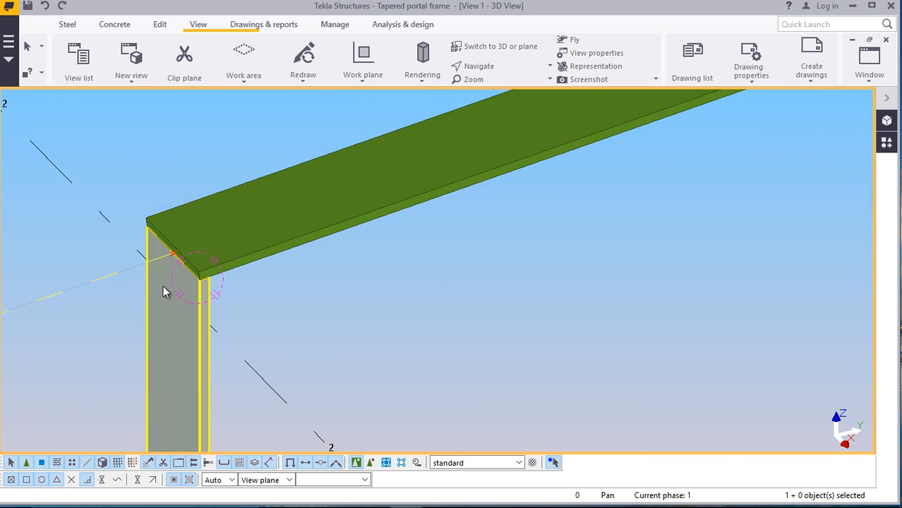
Return to the Grid G elevation view and redraw it
left_click(870, 62)
left_click(858, 175)
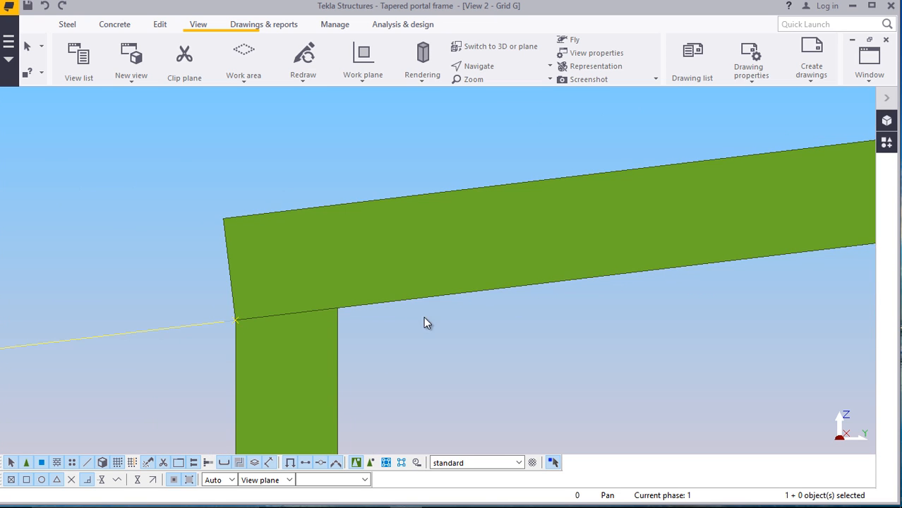
scroll(176, 228, "down", 8)
scroll(216, 244, "down", 1)
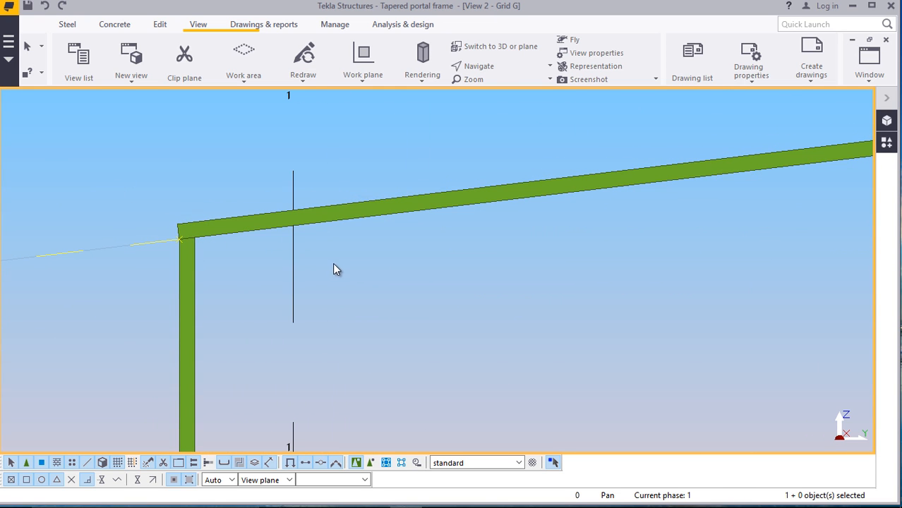
right_click(350, 245)
left_click(324, 285)
right_click(325, 283)
left_click(367, 356)
scroll(222, 219, "down", 8)
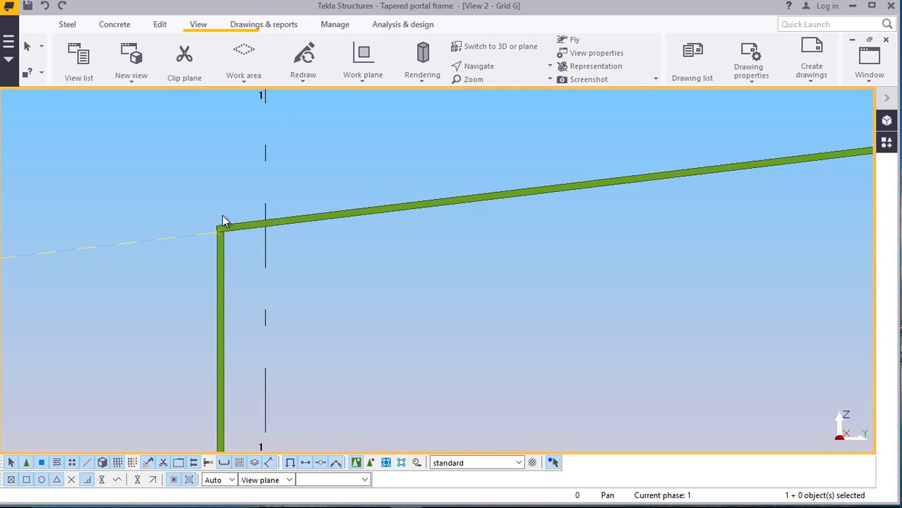
Model a steel beam 300 mm long from the rafter flange's upper end, running downwards square to the flange
scroll(654, 205, "up", 1)
scroll(611, 191, "up", 2)
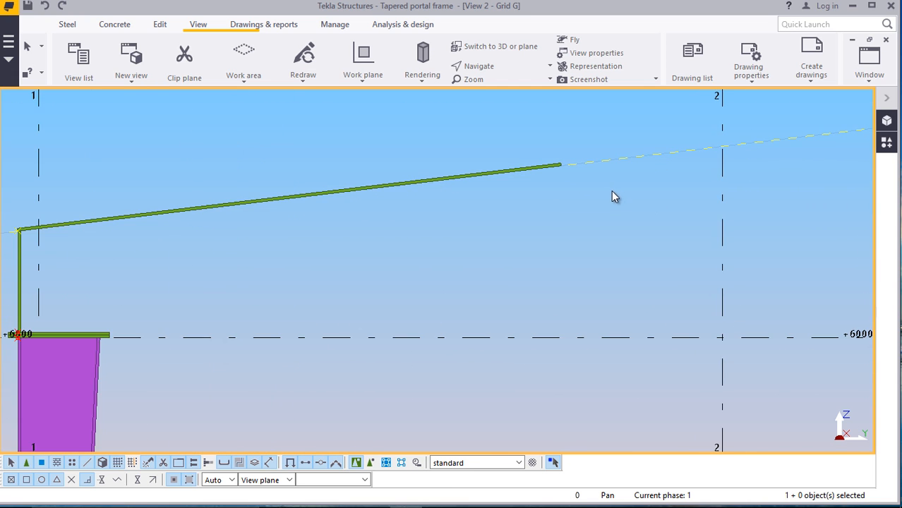
scroll(545, 157, "up", 2)
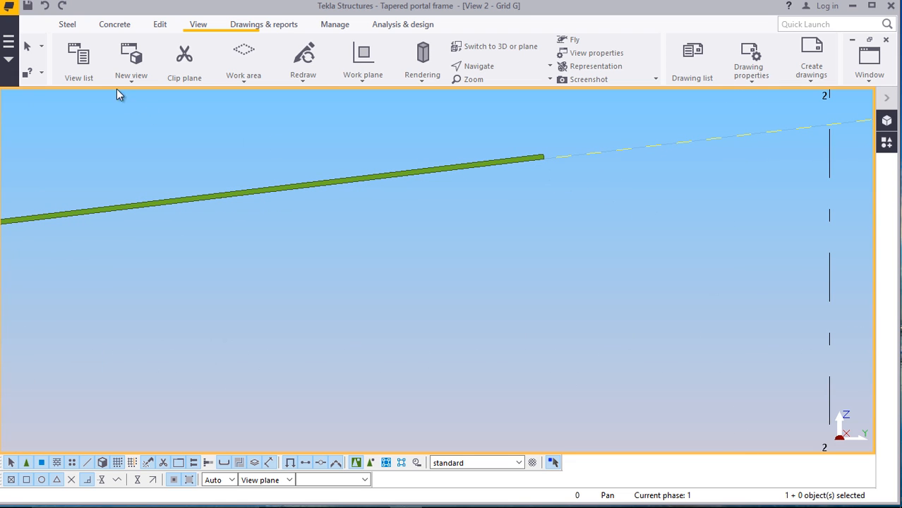
left_click(71, 28)
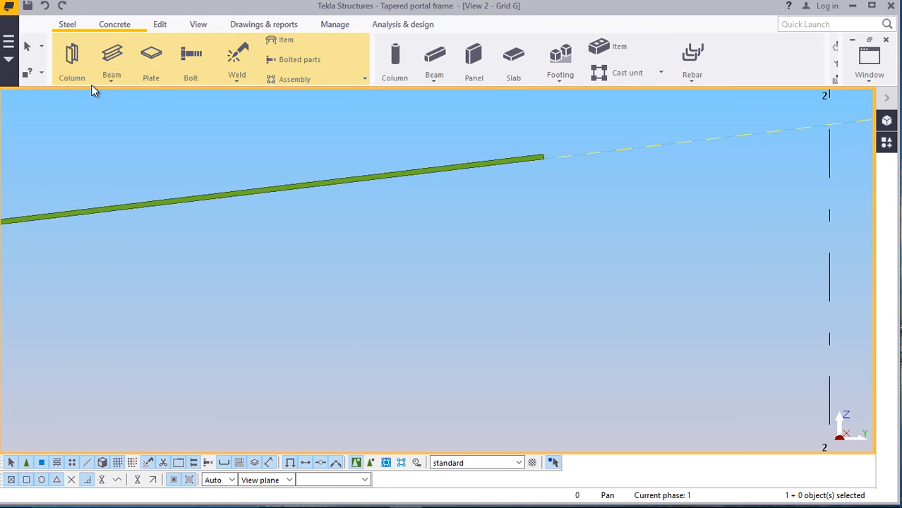
left_click(112, 79)
left_click(120, 100)
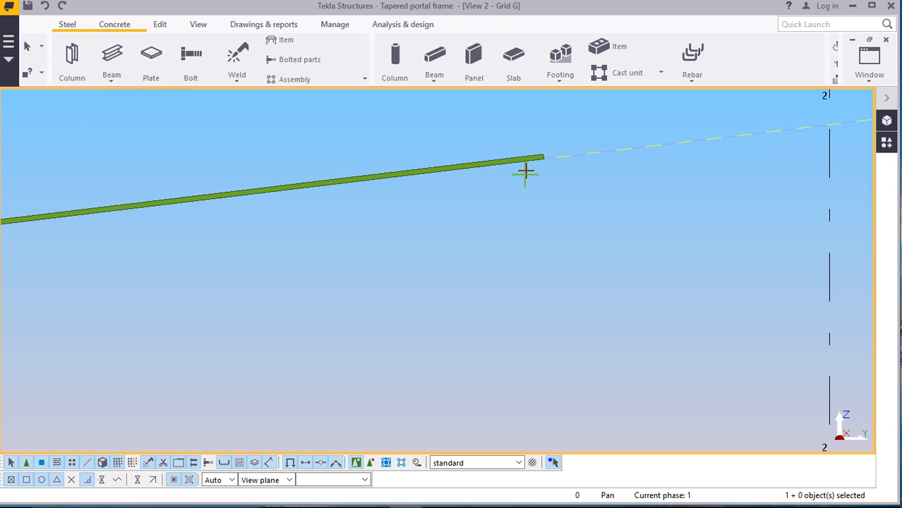
scroll(550, 148, "up", 3)
scroll(563, 136, "up", 3)
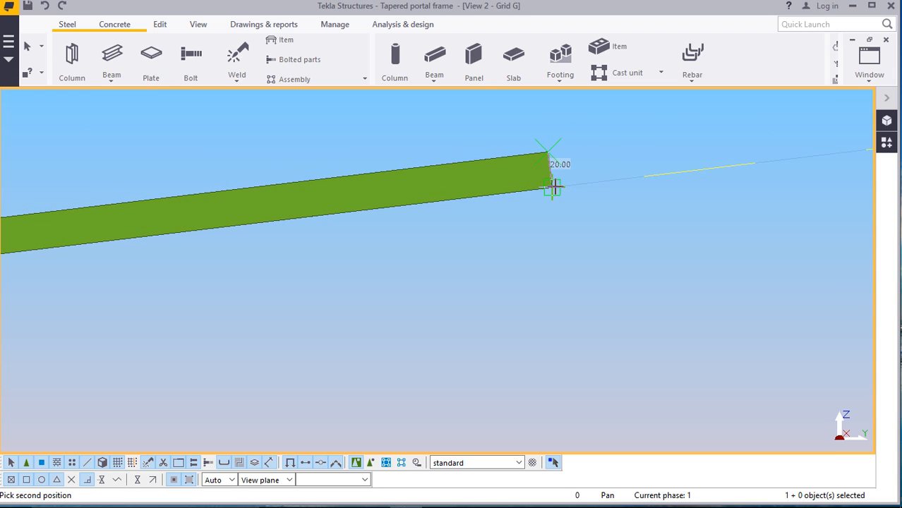
scroll(554, 188, "up", 3)
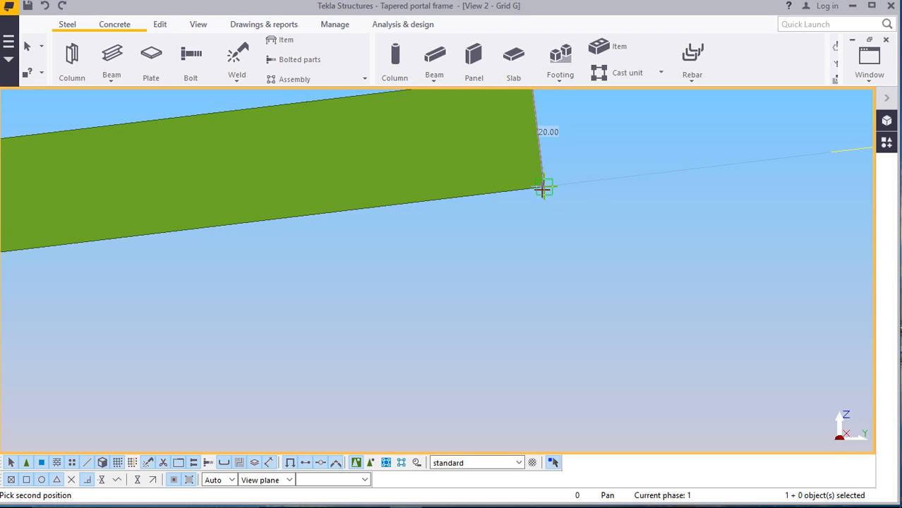
type("300")
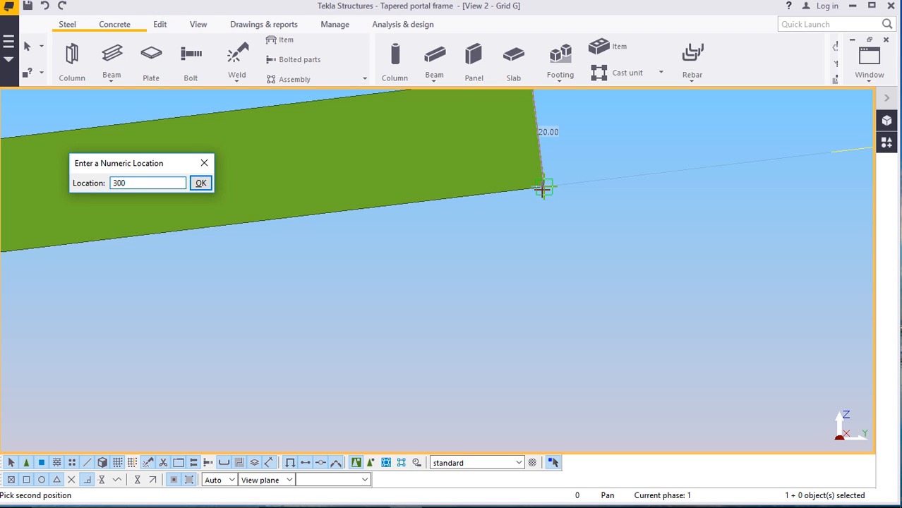
key("Return")
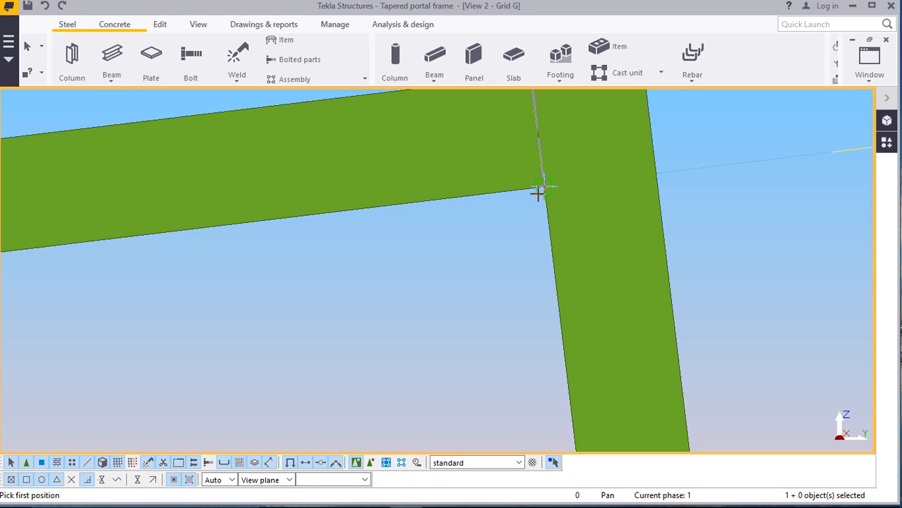
right_click(676, 185)
left_click(700, 192)
Change the profile of the new end plate at the rafter flange's upper end to FLT250*16
scroll(435, 230, "down", 5)
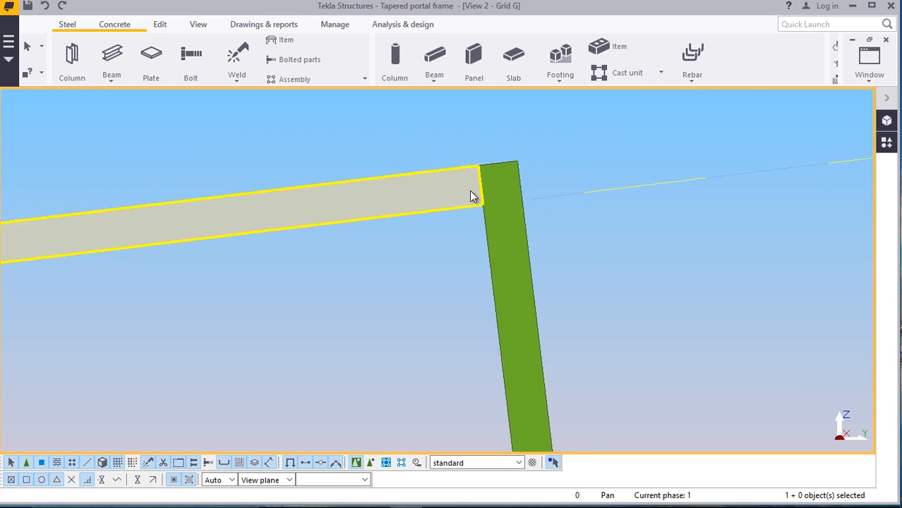
double_click(504, 250)
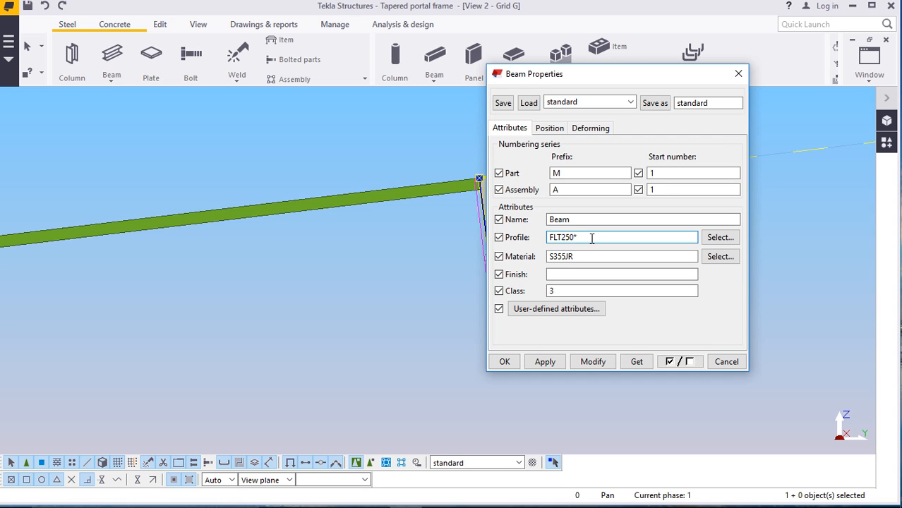
left_click(593, 362)
left_click(505, 361)
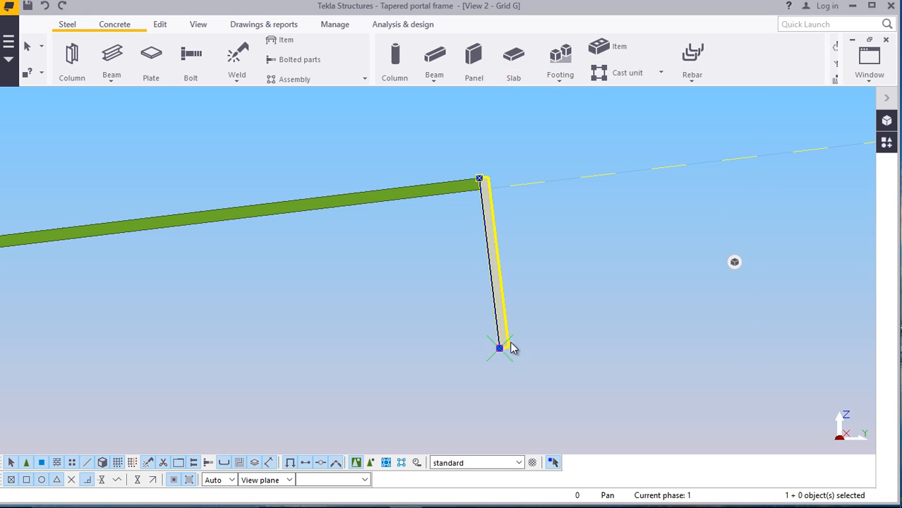
left_click(577, 251)
Examine the FLT250*16 end plate at the rafter flange's upper end and check its beam properties
scroll(488, 173, "up", 4)
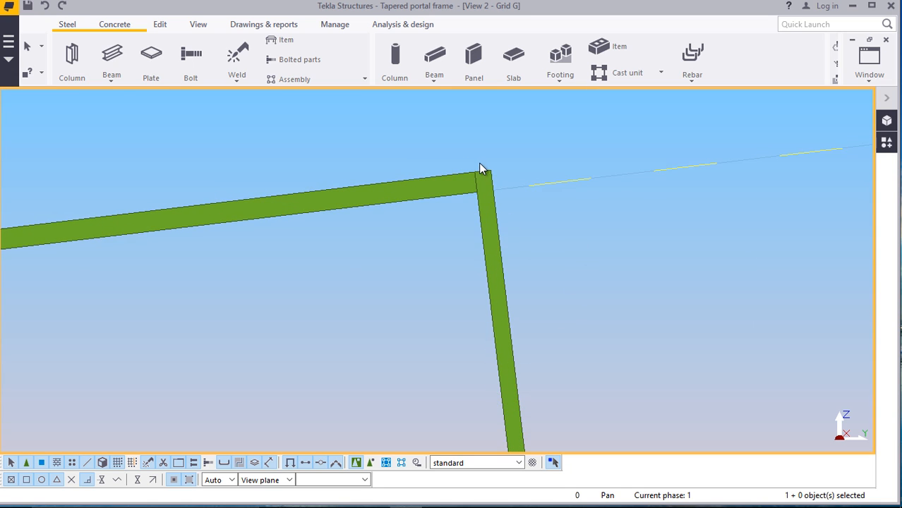
scroll(487, 163, "down", 5)
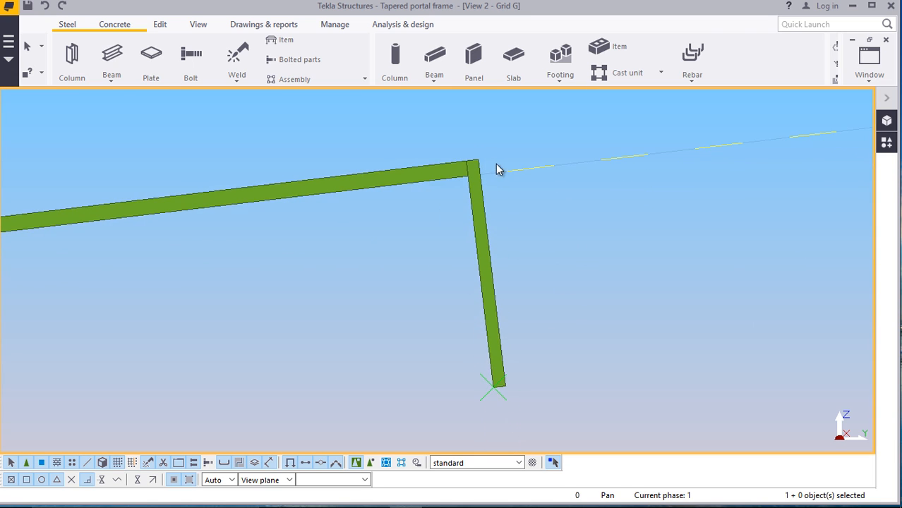
scroll(565, 233, "down", 6)
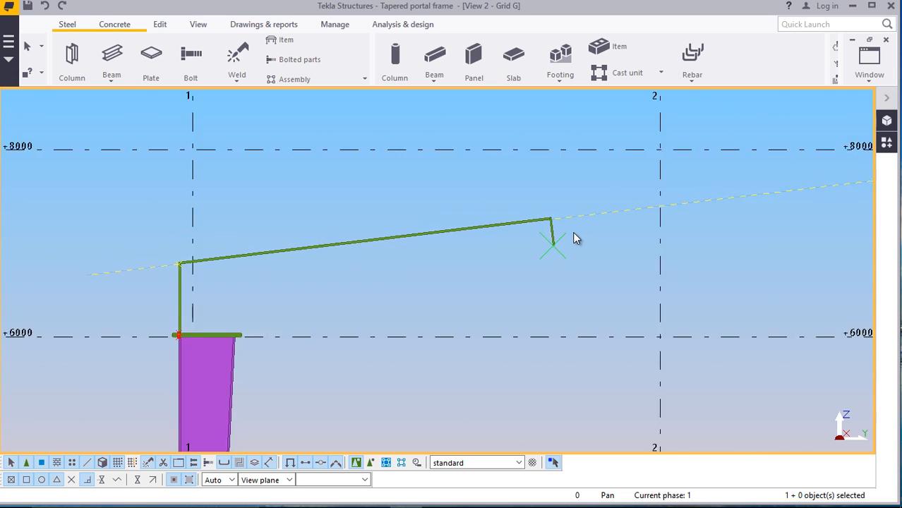
scroll(522, 235, "up", 6)
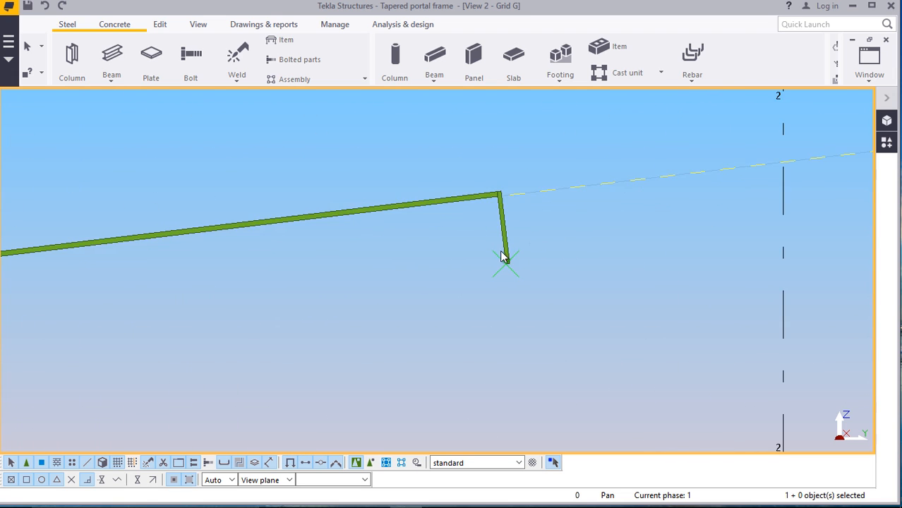
scroll(512, 223, "down", 6)
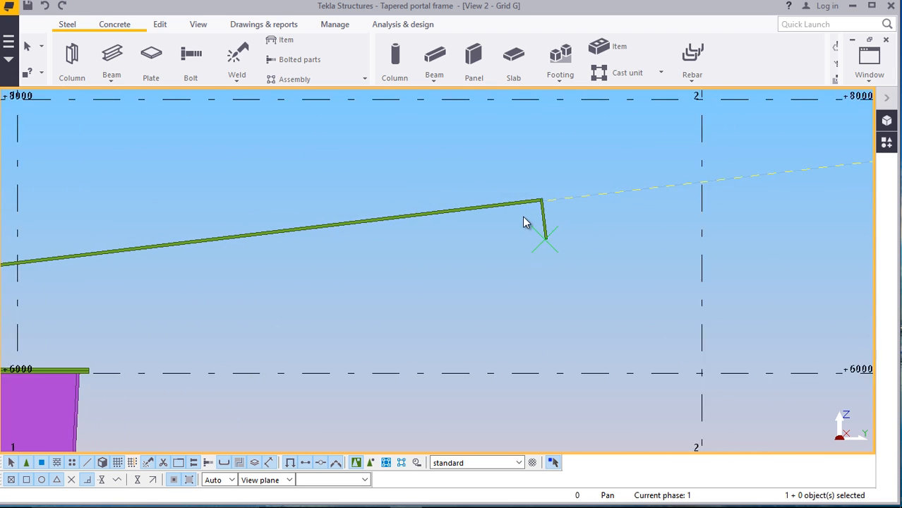
scroll(524, 222, "up", 6)
scroll(568, 229, "down", 4)
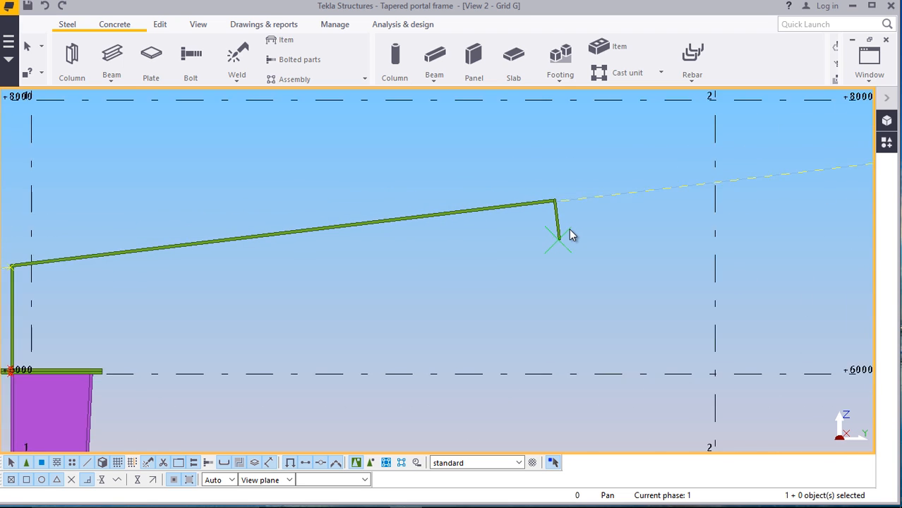
double_click(556, 226)
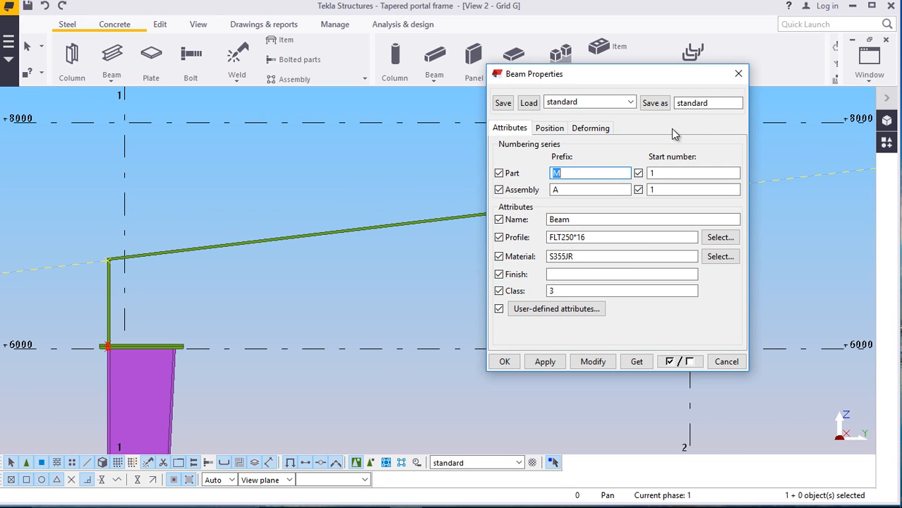
left_click_drag(578, 77, 377, 70)
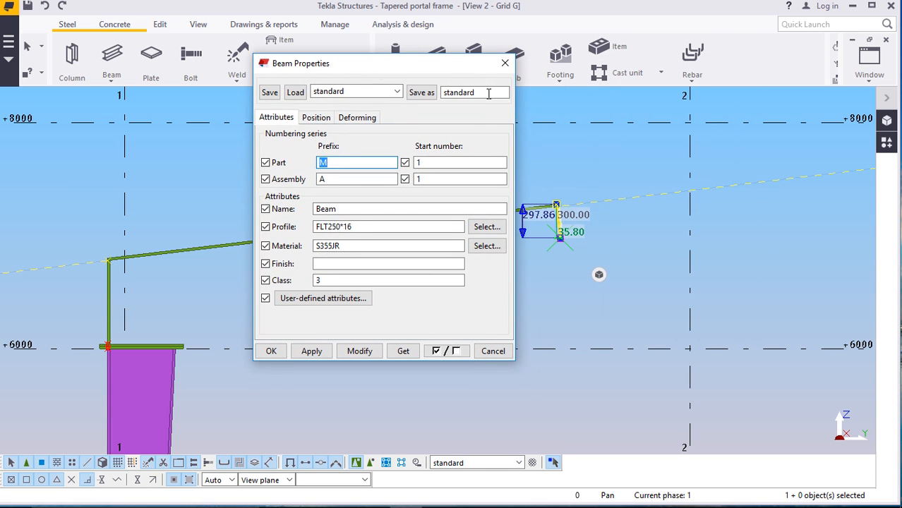
left_click(506, 63)
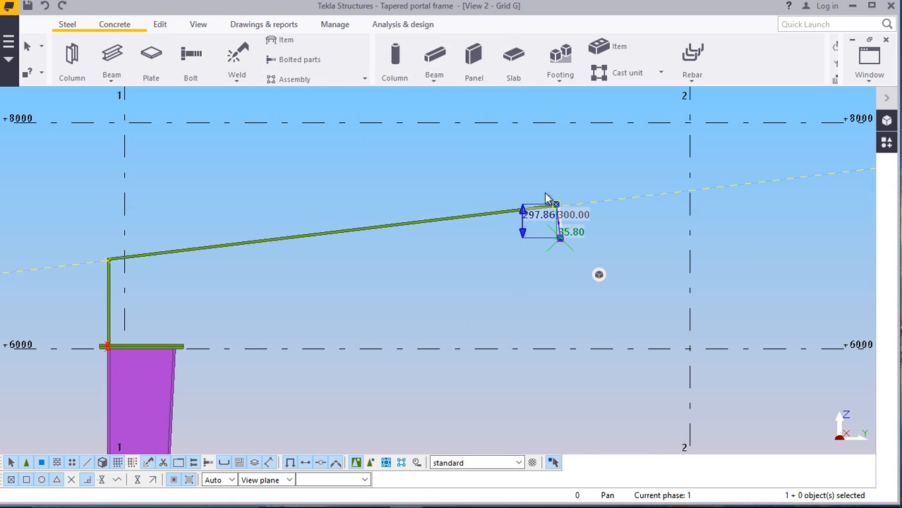
Delete the 300 mm end plate at the upper end of the rafter flange
scroll(565, 268, "up", 6)
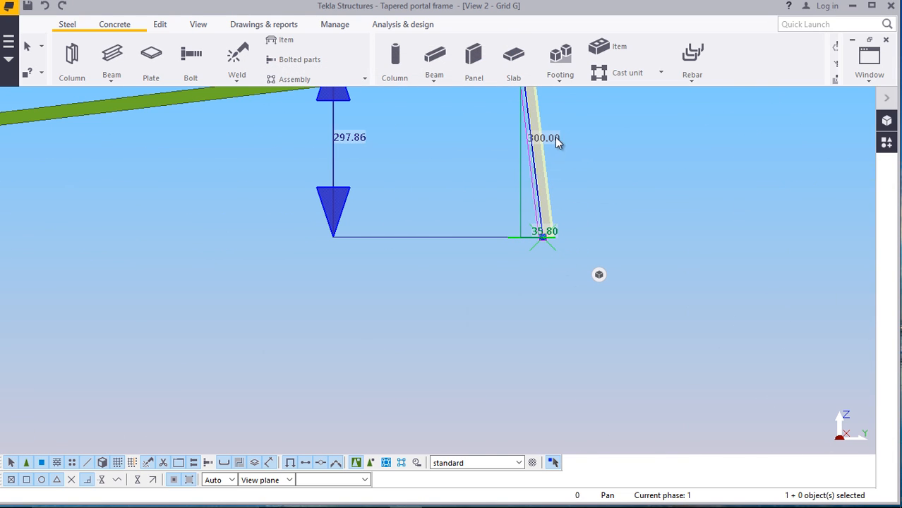
left_click(543, 239)
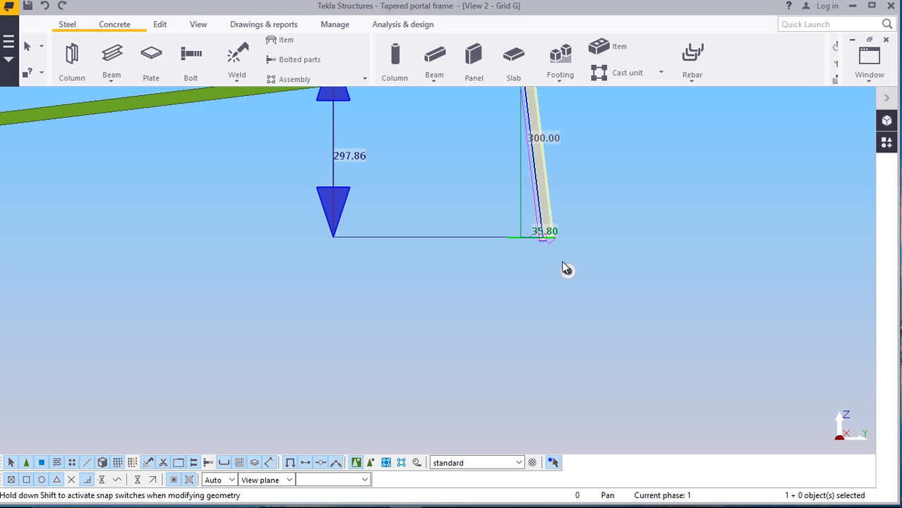
scroll(493, 275, "down", 2)
scroll(526, 188, "up", 3)
left_click(567, 155)
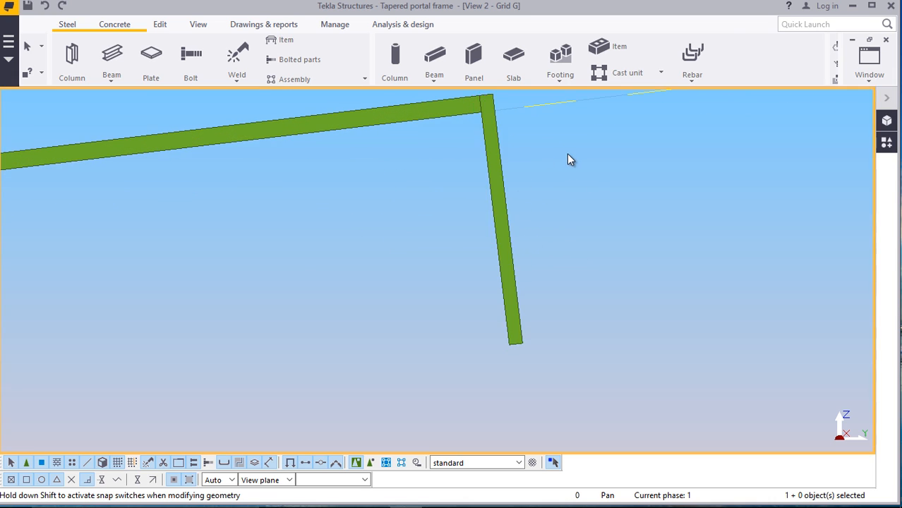
scroll(463, 267, "down", 1)
scroll(465, 266, "down", 4)
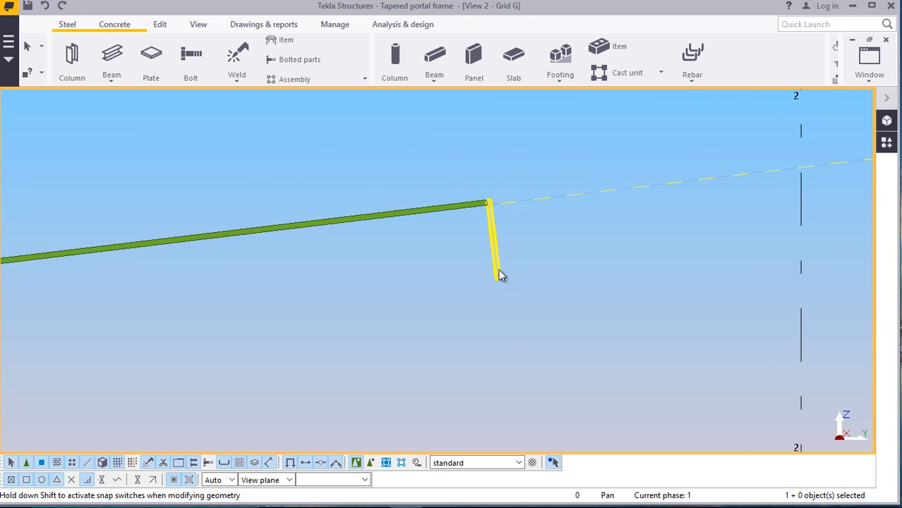
scroll(535, 264, "down", 2)
scroll(531, 259, "up", 2)
scroll(570, 261, "down", 2)
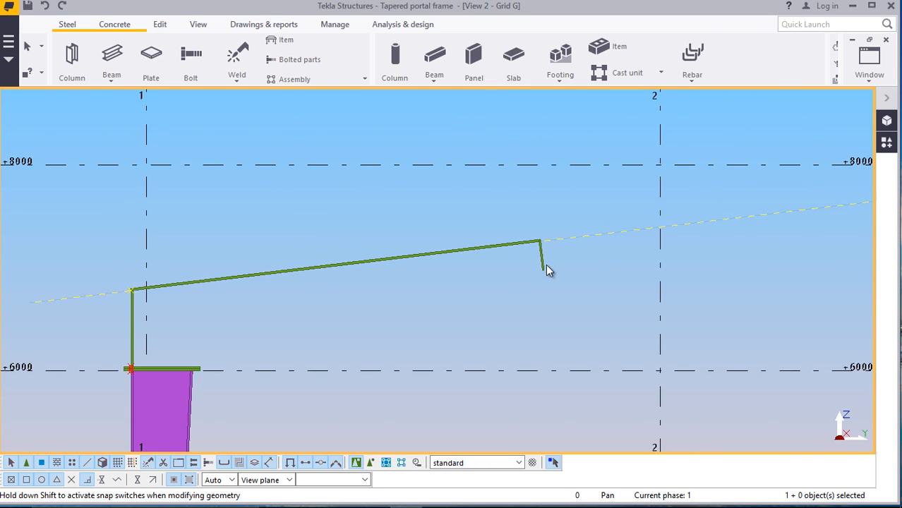
scroll(547, 262, "up", 1)
right_click(580, 279)
left_click(644, 285)
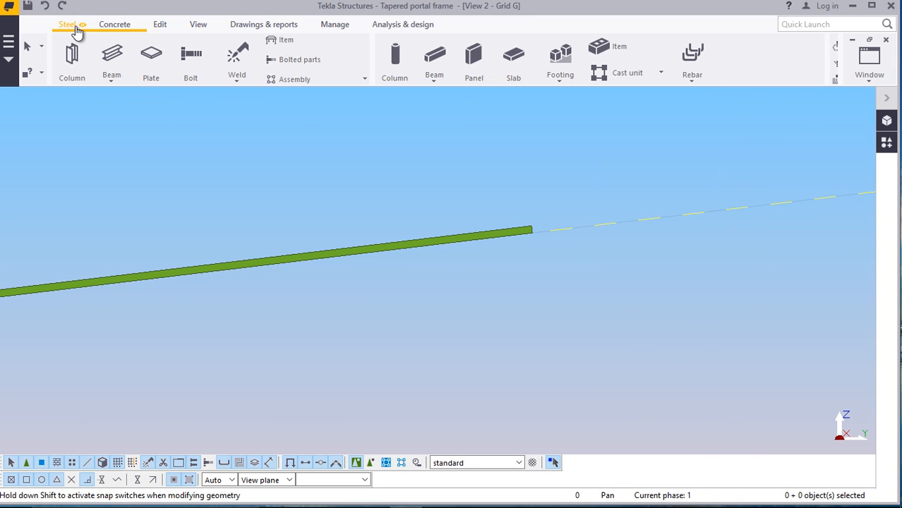
Model a steel beam 350 mm long from the rafter flange's upper corner, running downwards square to the flange
left_click(112, 80)
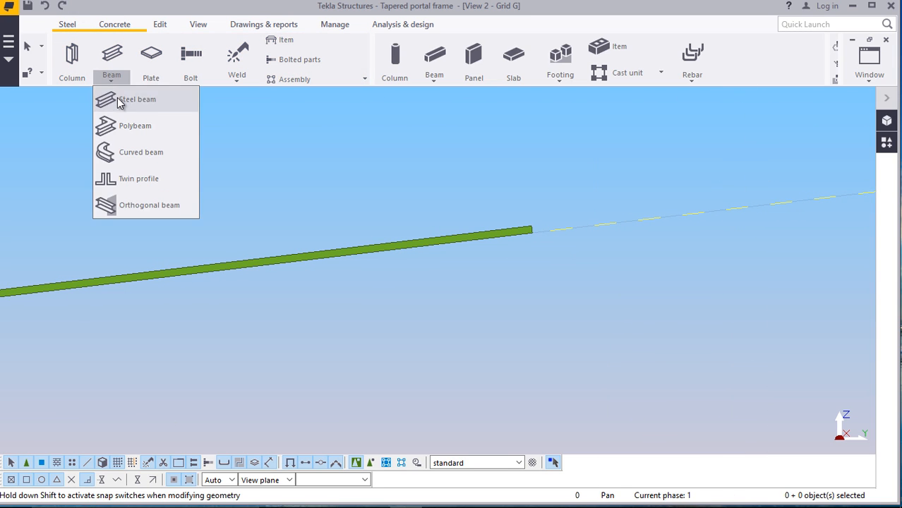
left_click(124, 98)
scroll(548, 234, "up", 8)
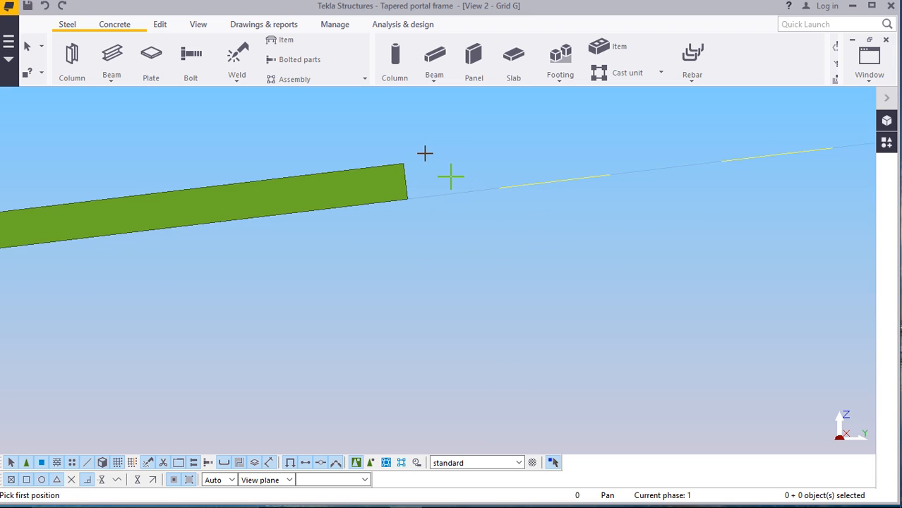
left_click(398, 162)
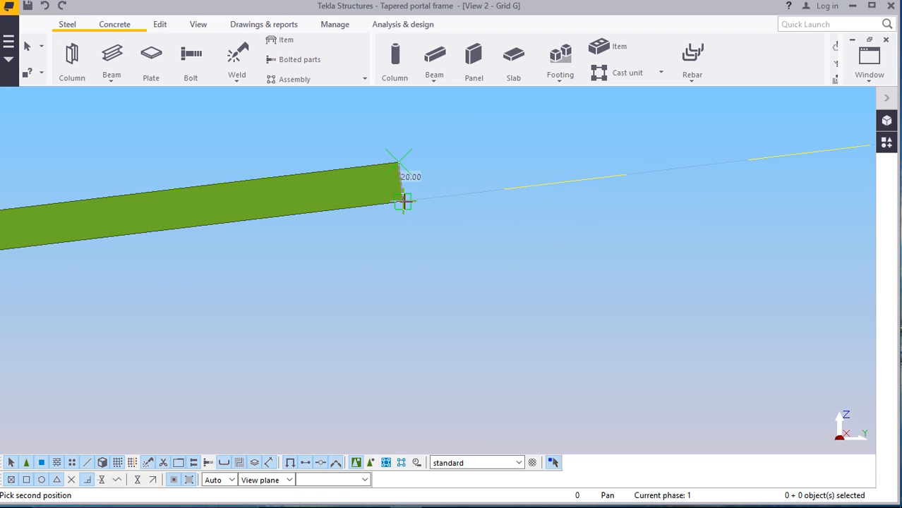
type("350")
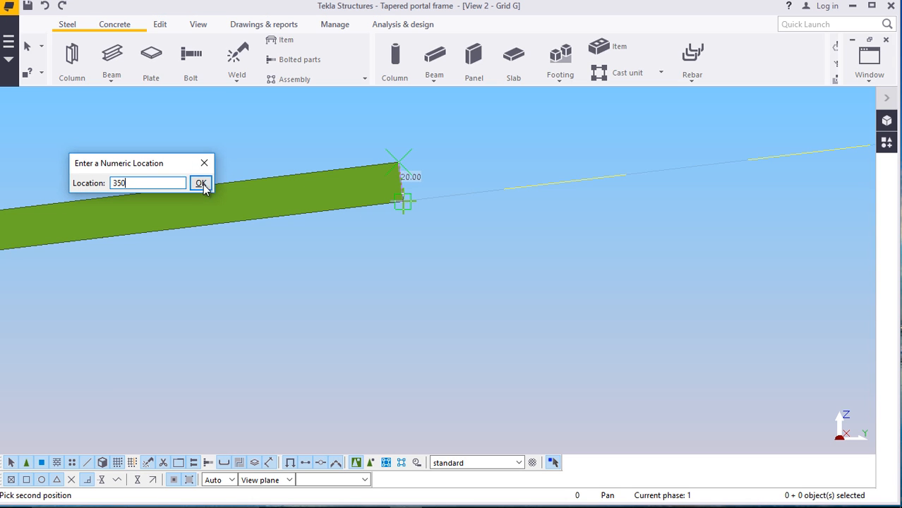
left_click(201, 184)
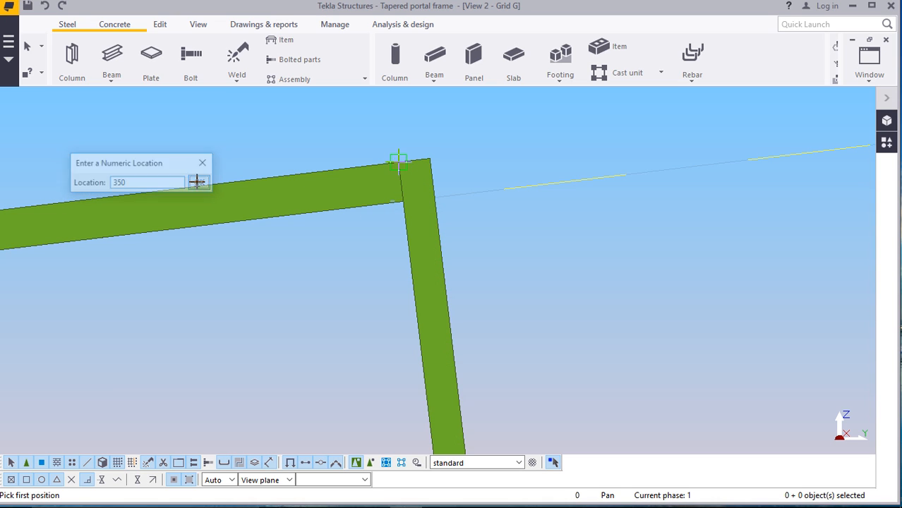
right_click(472, 156)
left_click(512, 167)
Extend the new end plate above the rafter flange by setting its start offset Dx to -50
double_click(436, 282)
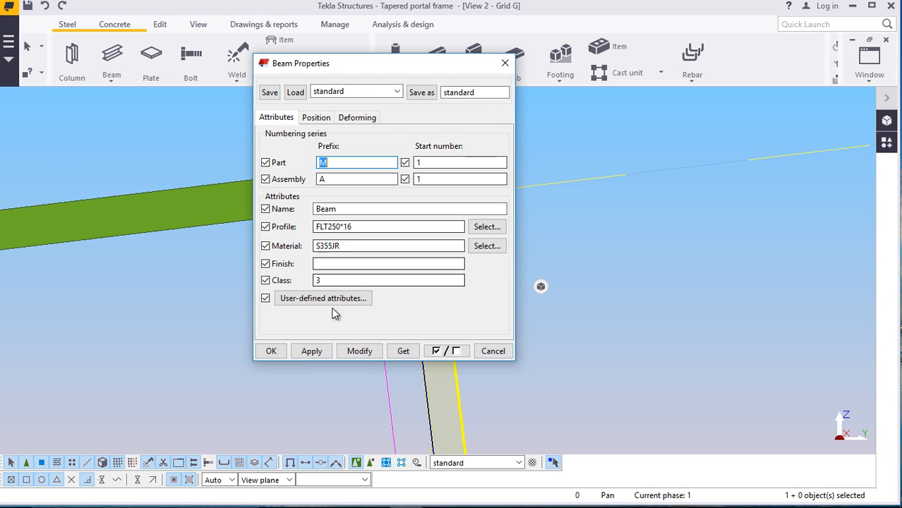
left_click(270, 350)
scroll(342, 217, "down", 8)
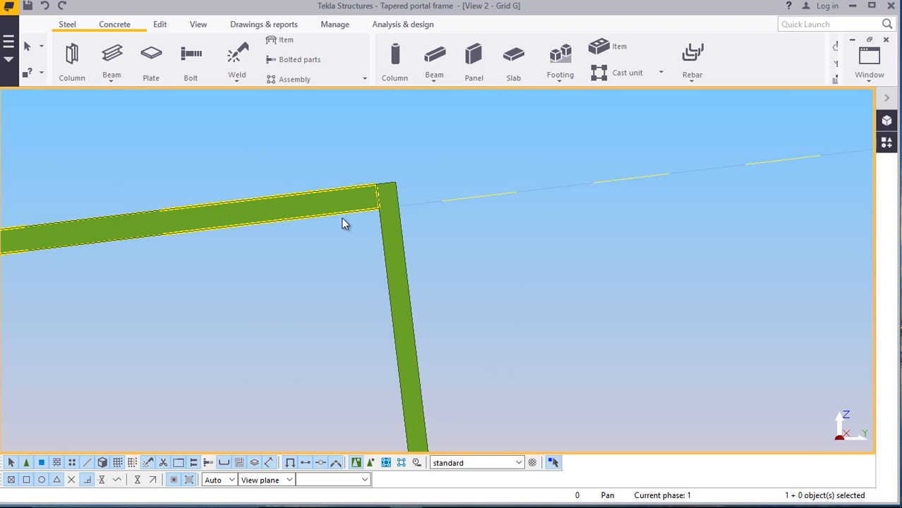
scroll(391, 170, "up", 3)
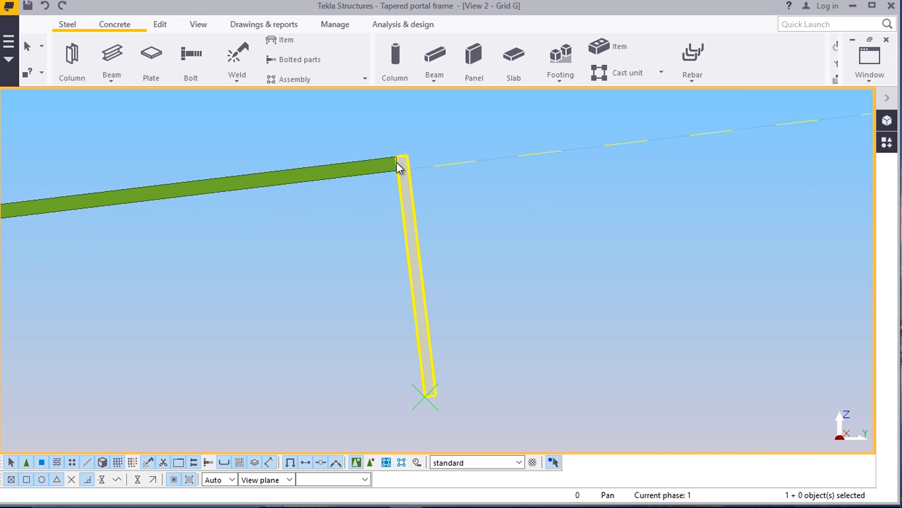
double_click(414, 195)
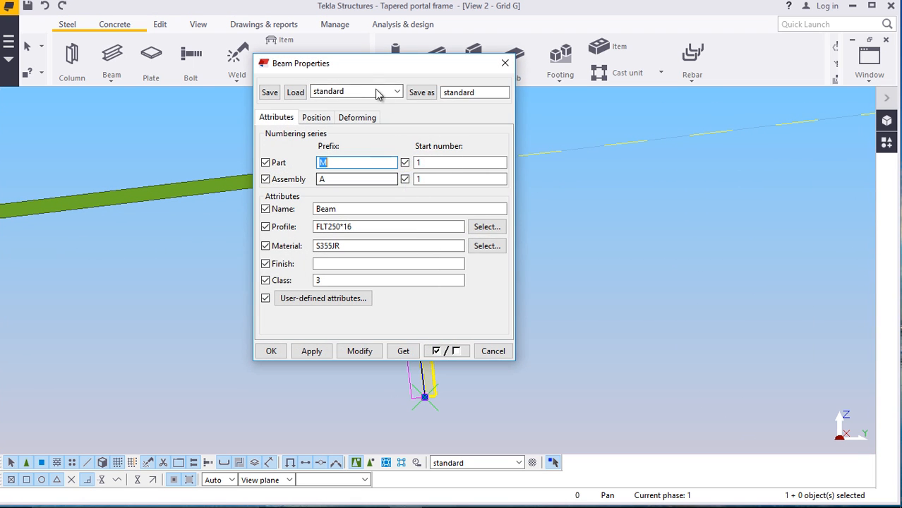
left_click_drag(385, 70, 693, 83)
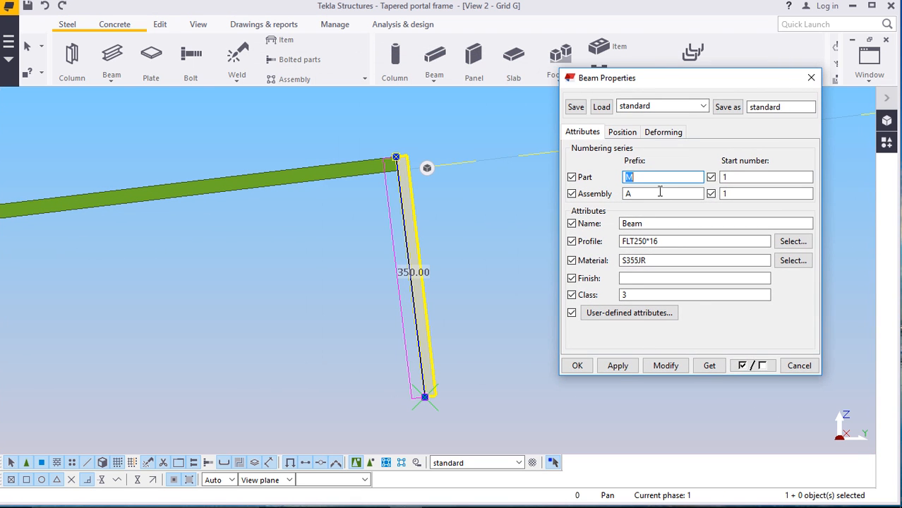
left_click(622, 132)
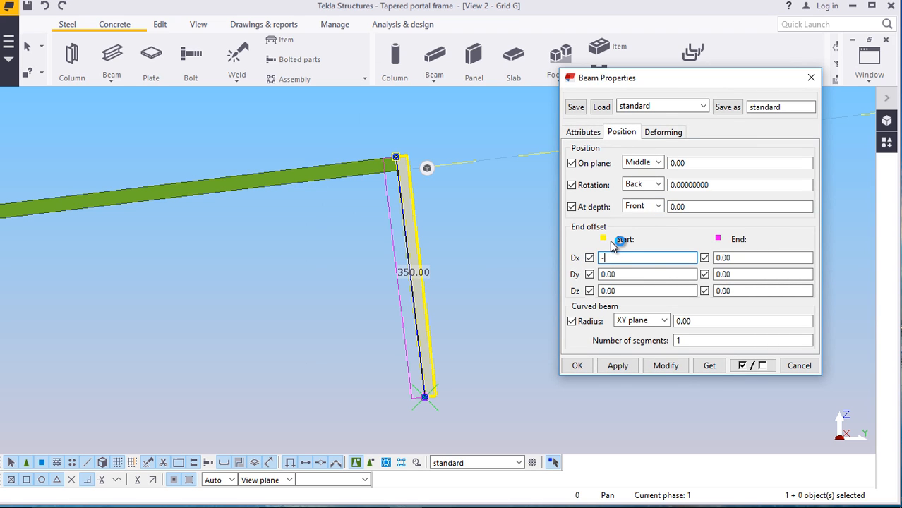
type("-50")
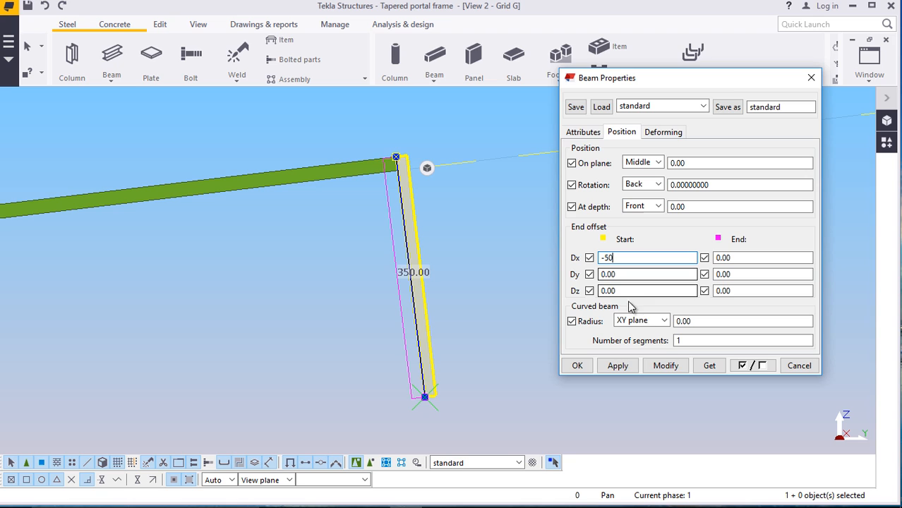
left_click(665, 366)
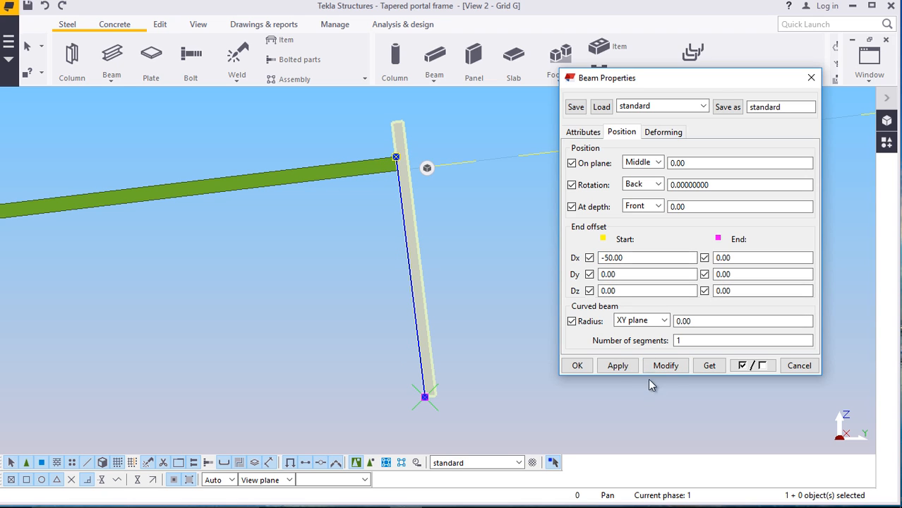
Try extending the end plate's lower end with an end offset Dx of 50
left_click(736, 258)
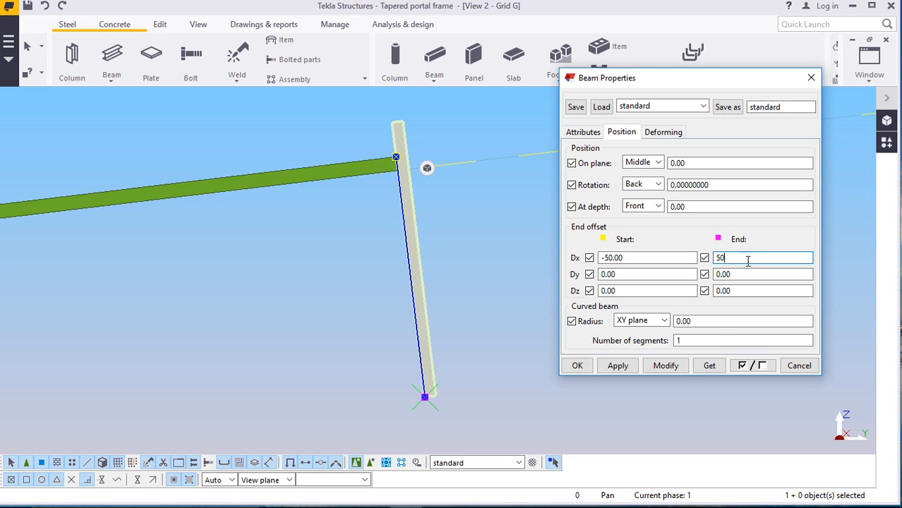
left_click(667, 366)
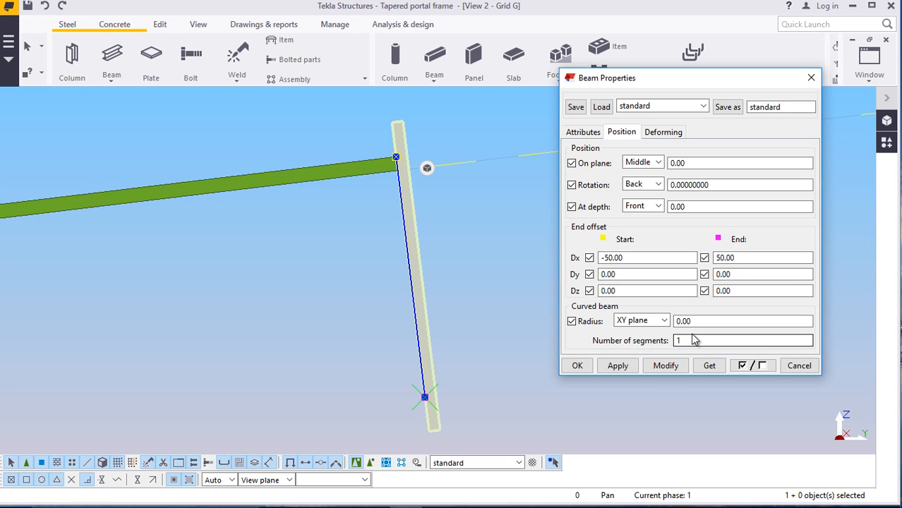
left_click(810, 78)
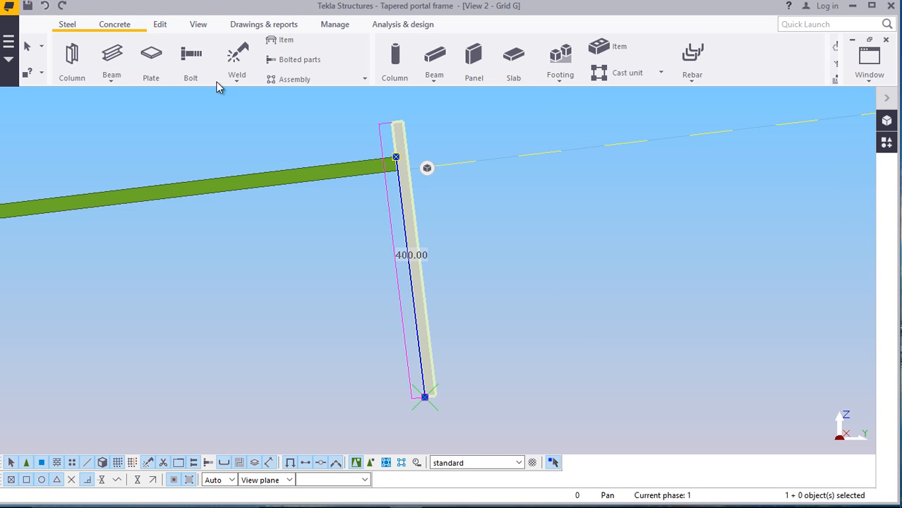
scroll(617, 283, "down", 8)
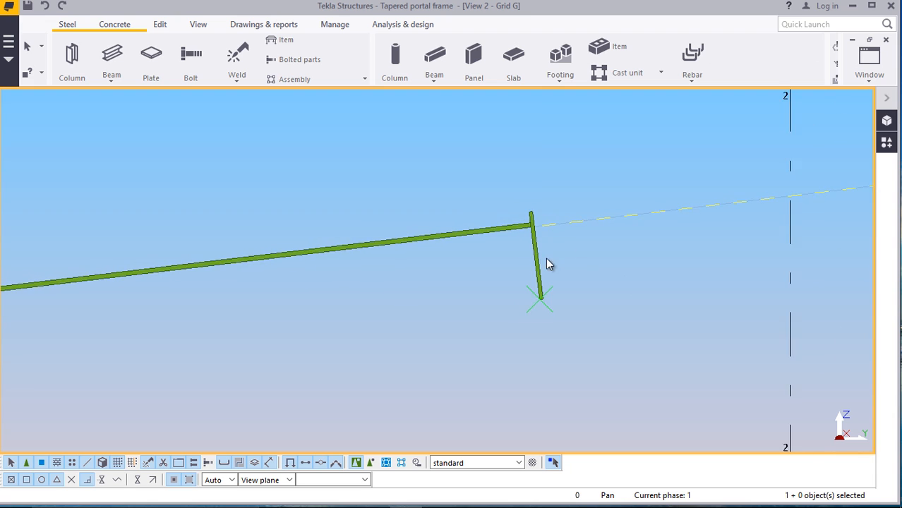
scroll(567, 216, "down", 3)
scroll(262, 318, "up", 1)
scroll(600, 210, "up", 4)
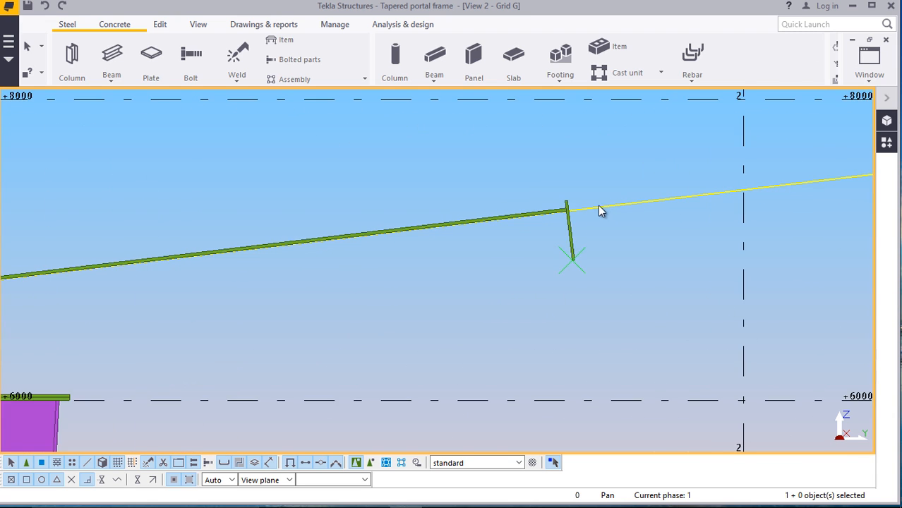
scroll(567, 215, "up", 3)
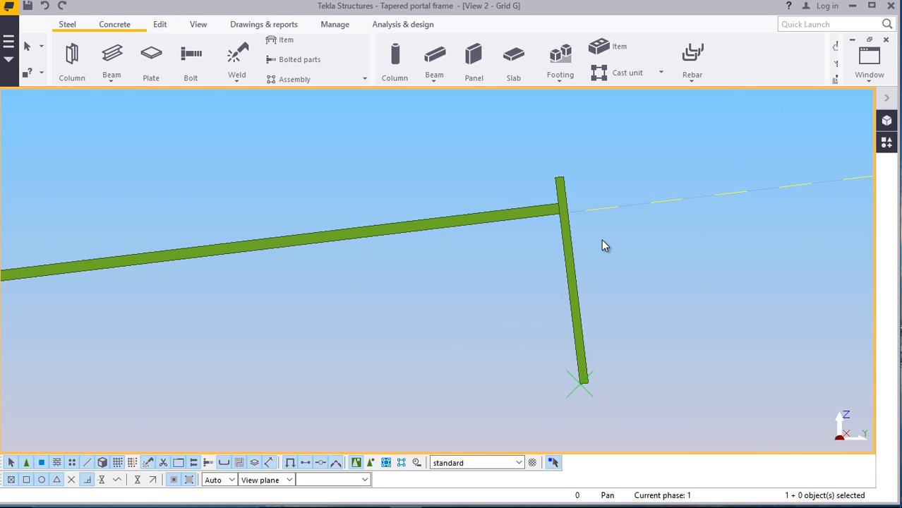
scroll(606, 240, "down", 6)
scroll(580, 248, "up", 3)
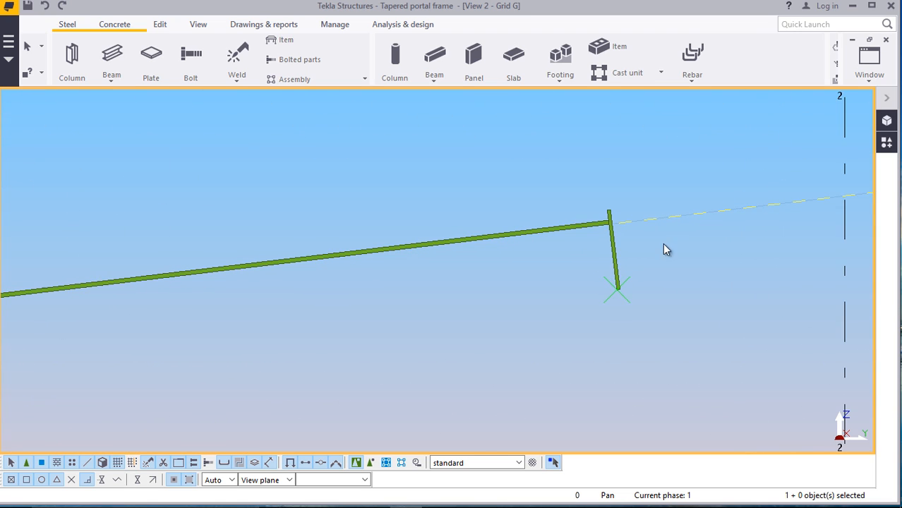
Add points at the end plate's top corner facing the rafter and where the rafter flange's upper edge meets the plate
scroll(639, 265, "down", 2)
scroll(616, 298, "up", 3)
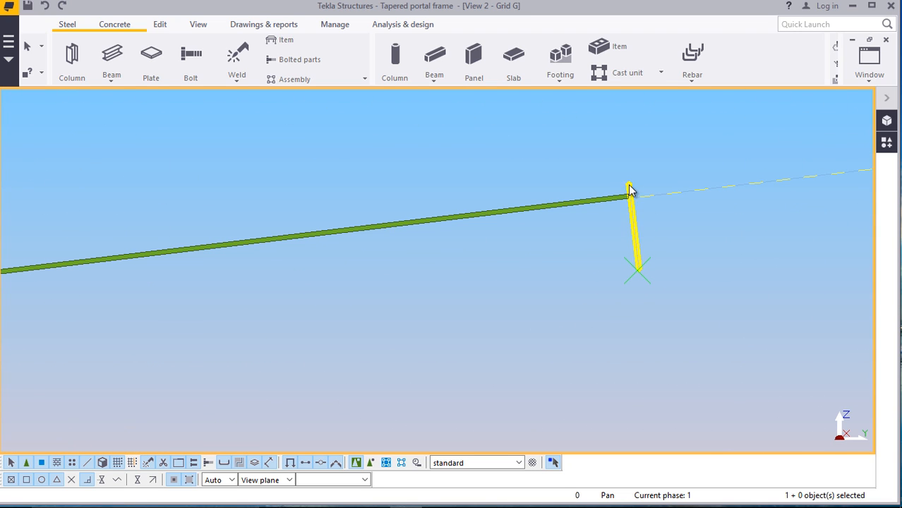
scroll(641, 197, "up", 4)
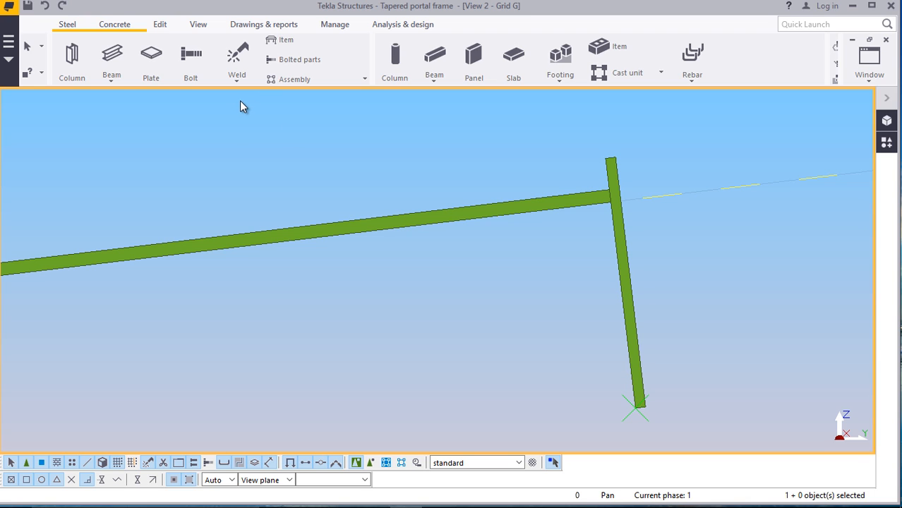
left_click(158, 26)
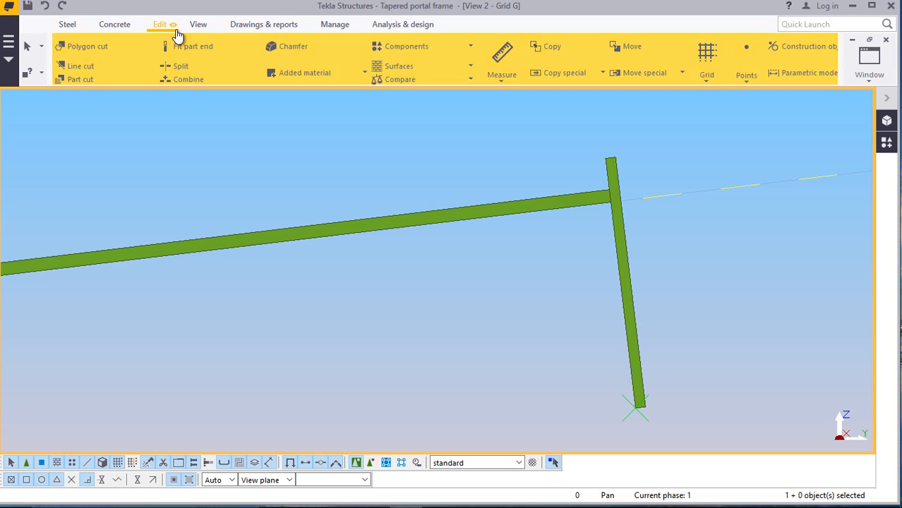
left_click(743, 80)
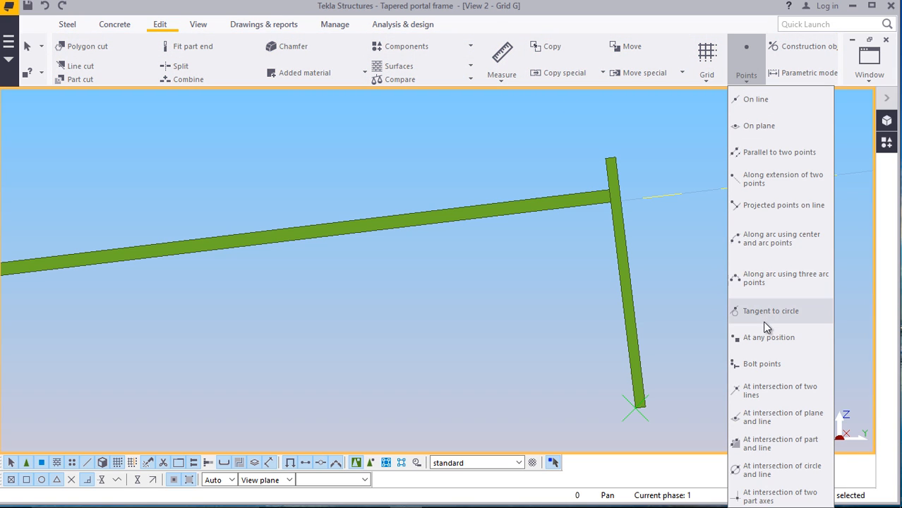
left_click(767, 341)
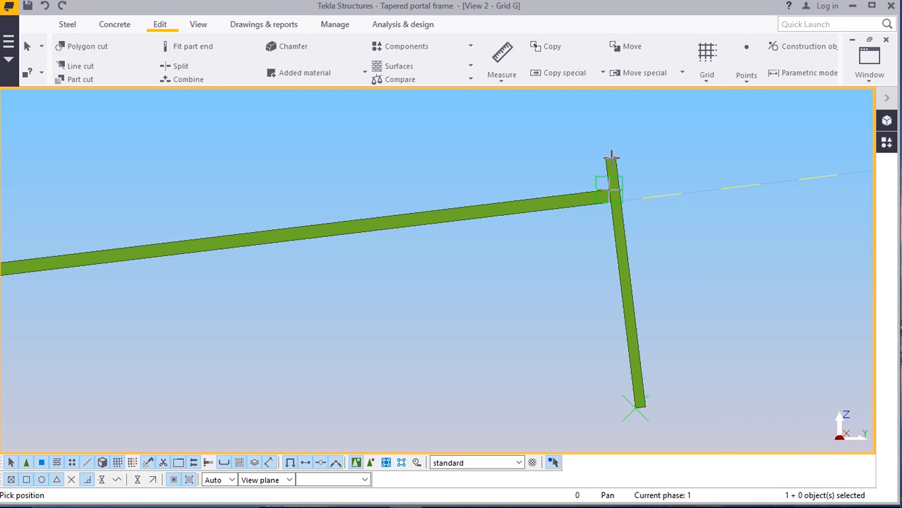
scroll(610, 156, "up", 2)
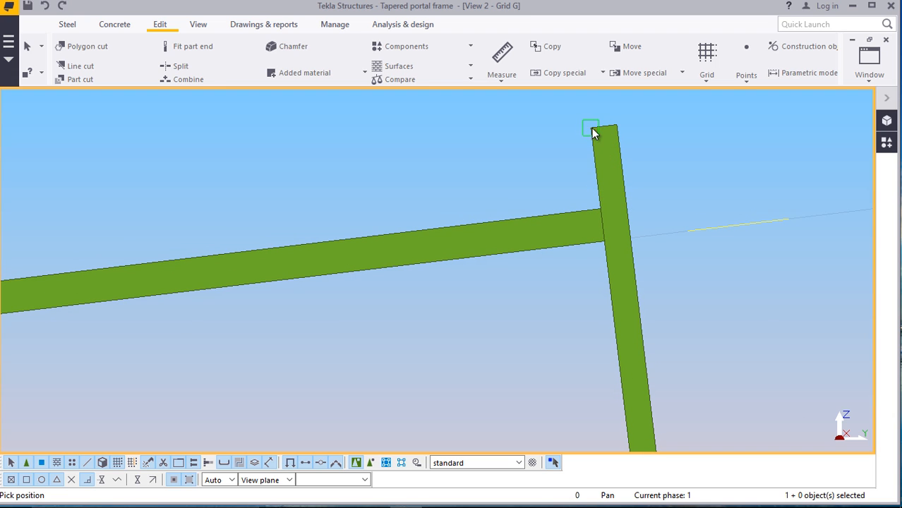
right_click(699, 155)
left_click(708, 161)
scroll(435, 230, "down", 5)
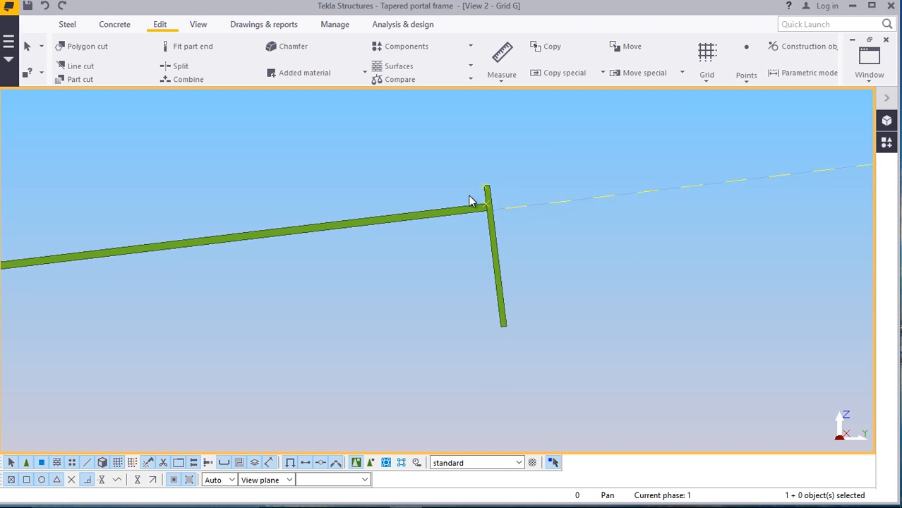
Open View 1 - 3D View at the end plate on the rafter flange's upper end
scroll(497, 187, "down", 3)
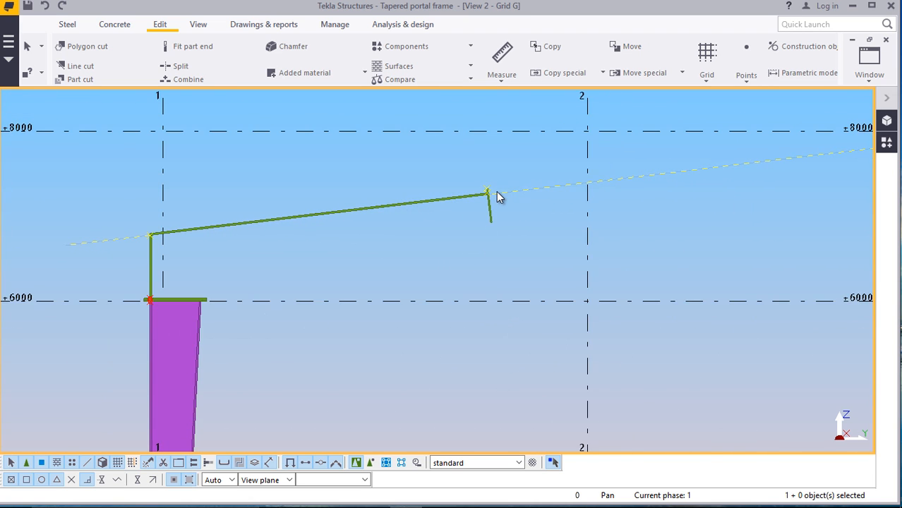
scroll(497, 188, "up", 5)
scroll(497, 188, "up", 2)
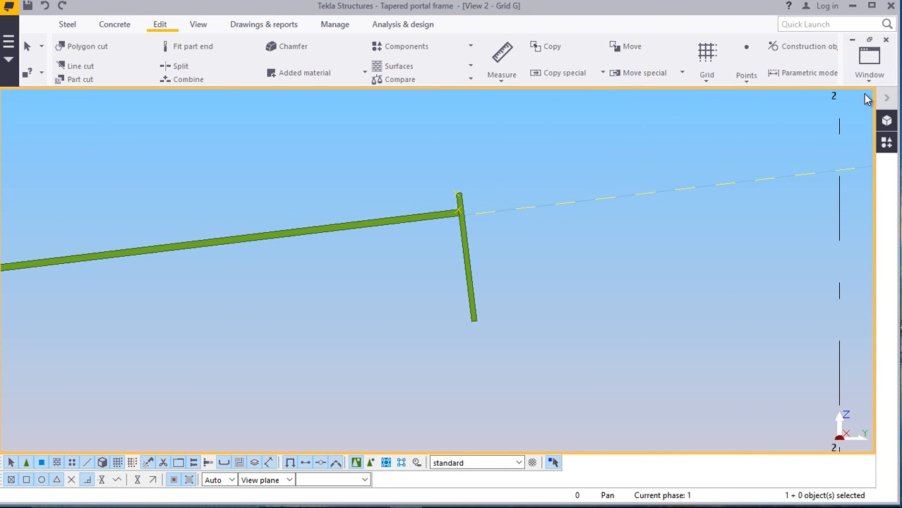
left_click(869, 62)
left_click(845, 156)
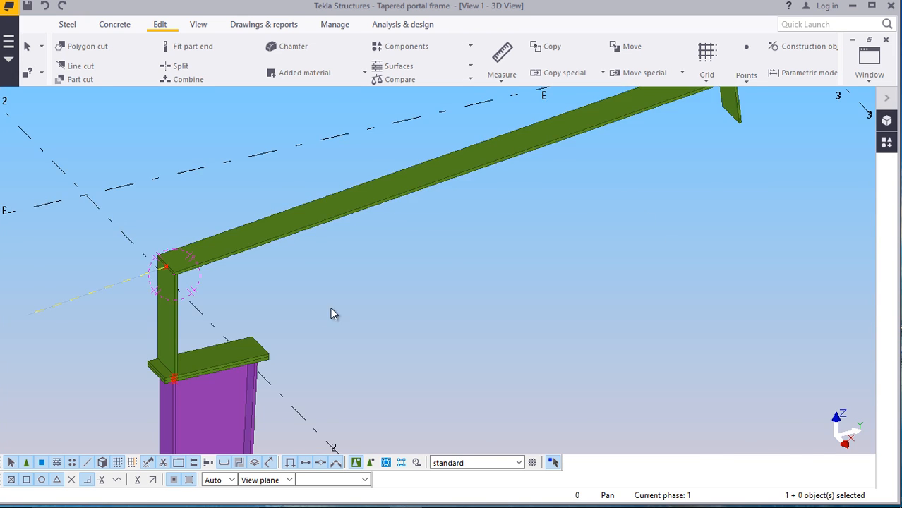
scroll(402, 254, "down", 3)
scroll(499, 198, "up", 2)
scroll(499, 198, "up", 6)
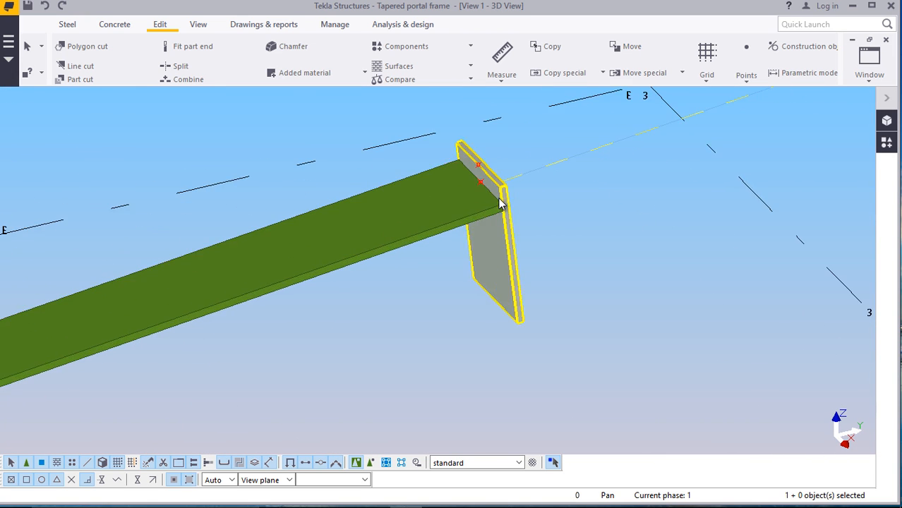
Copy the two new points down the end plate, from the rafter flange's upper end corner to the plate's lower corner
middle_click_drag(485, 181, 449, 141, "ctrl")
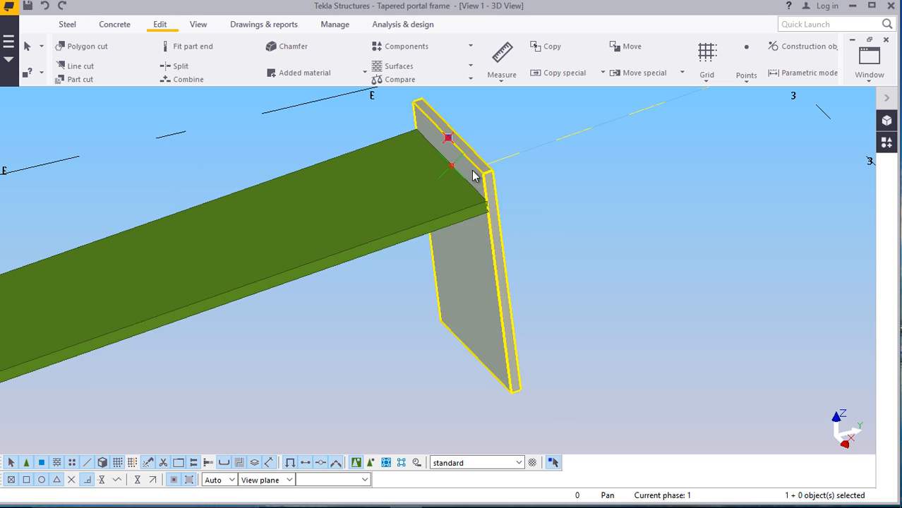
right_click(530, 162)
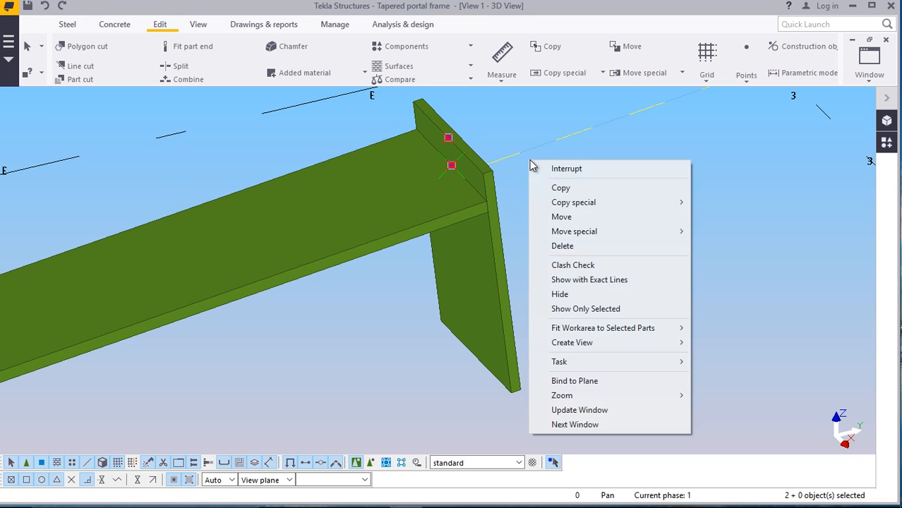
left_click(561, 187)
scroll(489, 157, "up", 2)
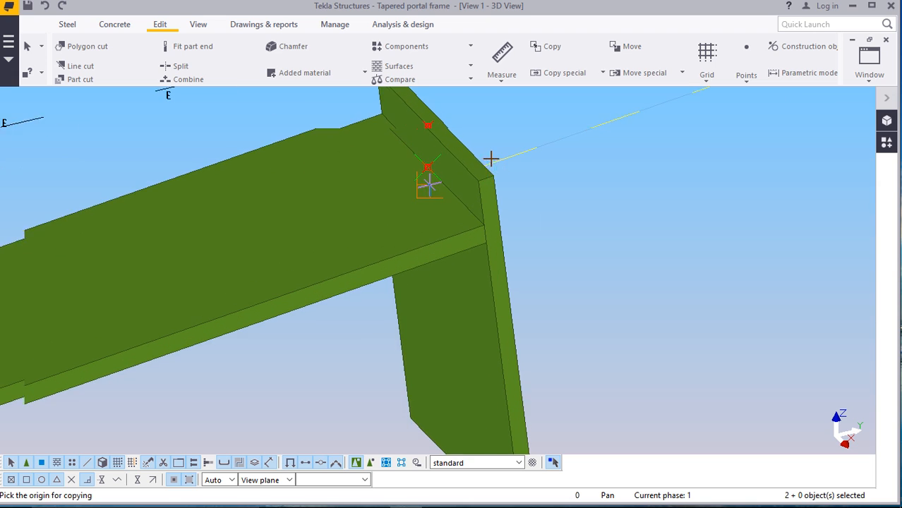
scroll(483, 165, "down", 2)
scroll(487, 168, "up", 5)
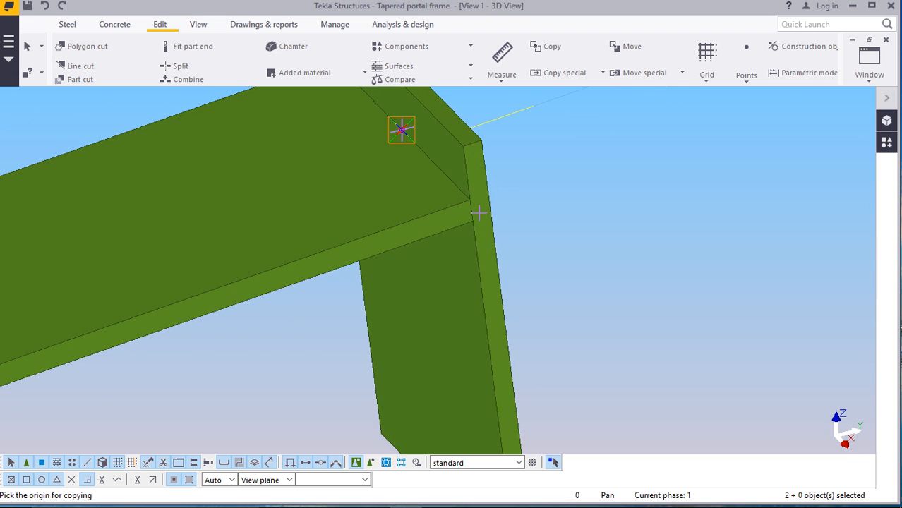
scroll(438, 205, "down", 5)
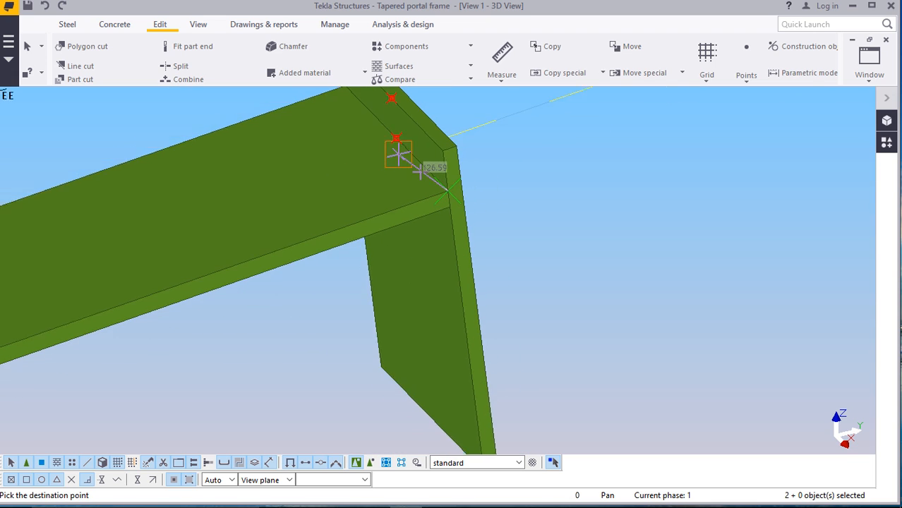
scroll(465, 357, "up", 3)
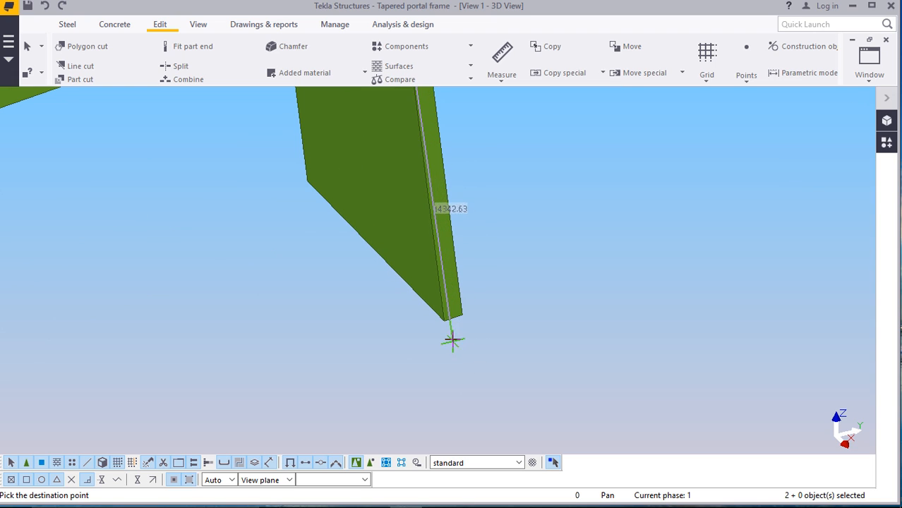
left_click(443, 322)
right_click(590, 164)
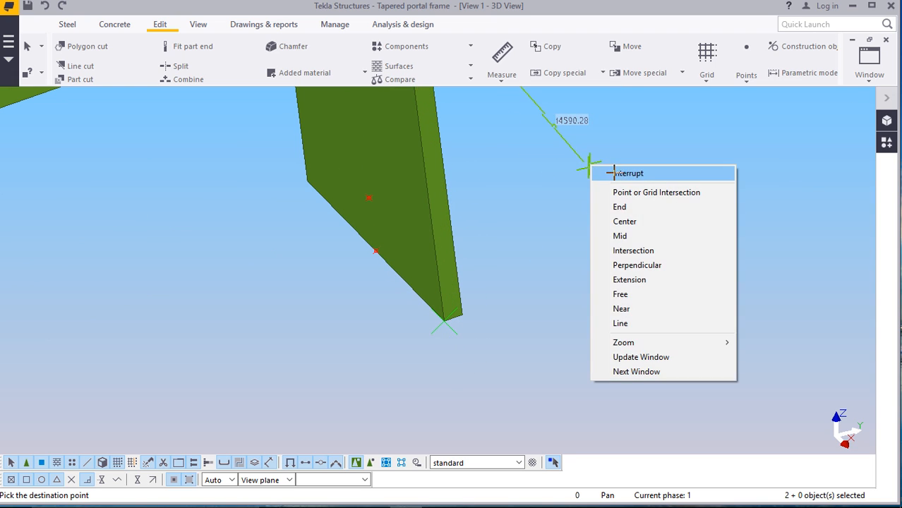
left_click(614, 173)
scroll(548, 266, "down", 3)
scroll(541, 250, "down", 3)
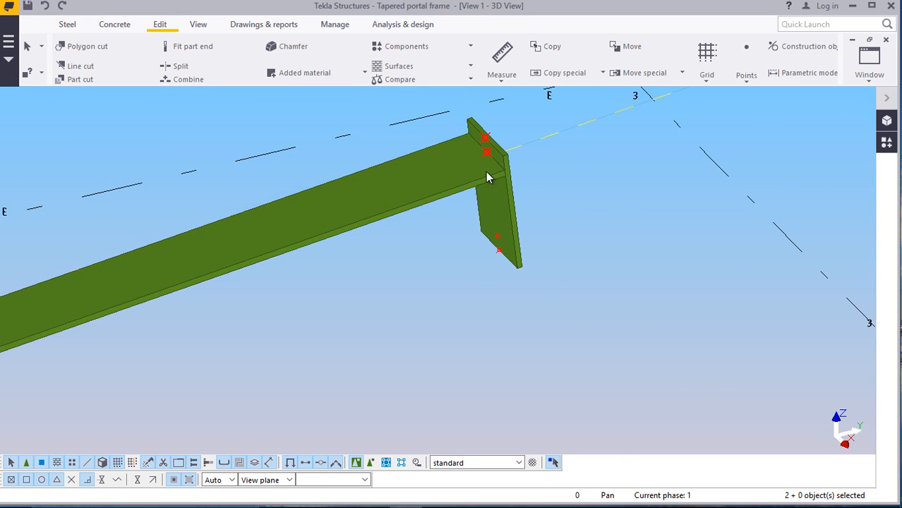
Try copying the rafter flange down the end plate, from its upper end point to the upper of the two copied points
left_click(443, 171)
right_click(576, 171)
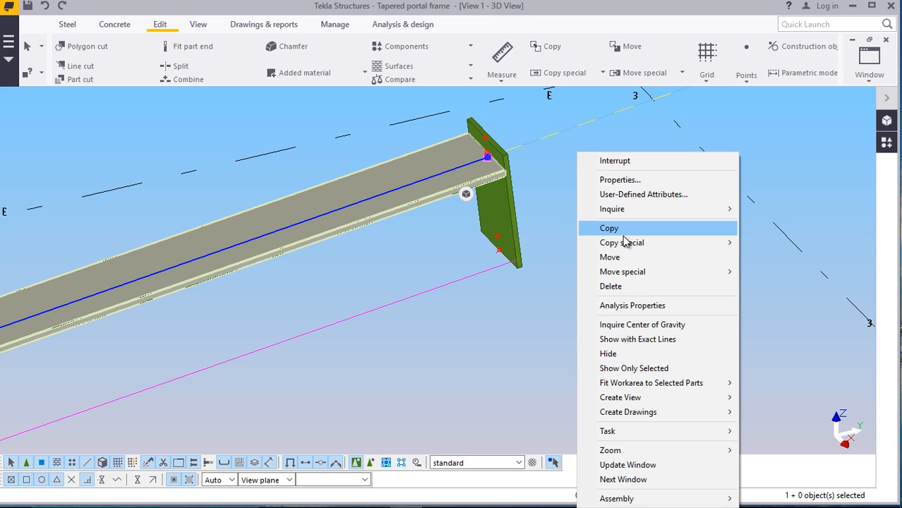
left_click(609, 228)
scroll(477, 134, "up", 5)
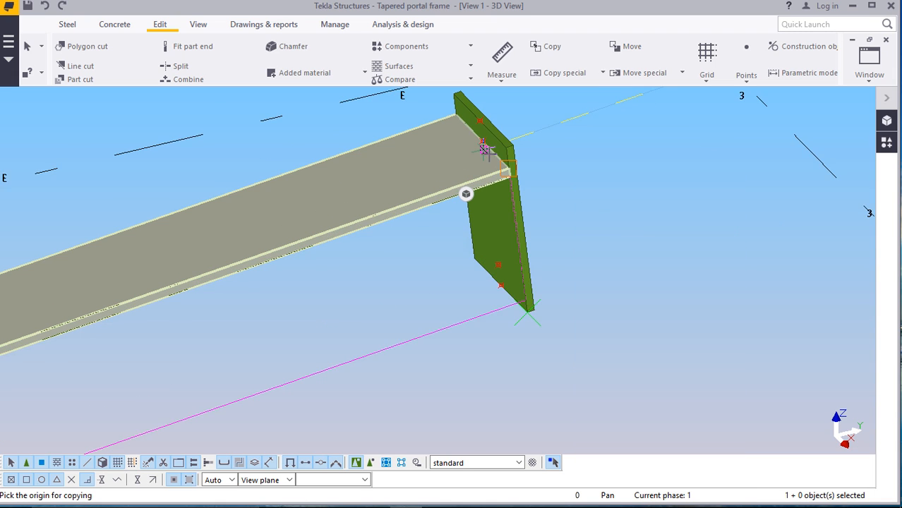
scroll(477, 134, "up", 2)
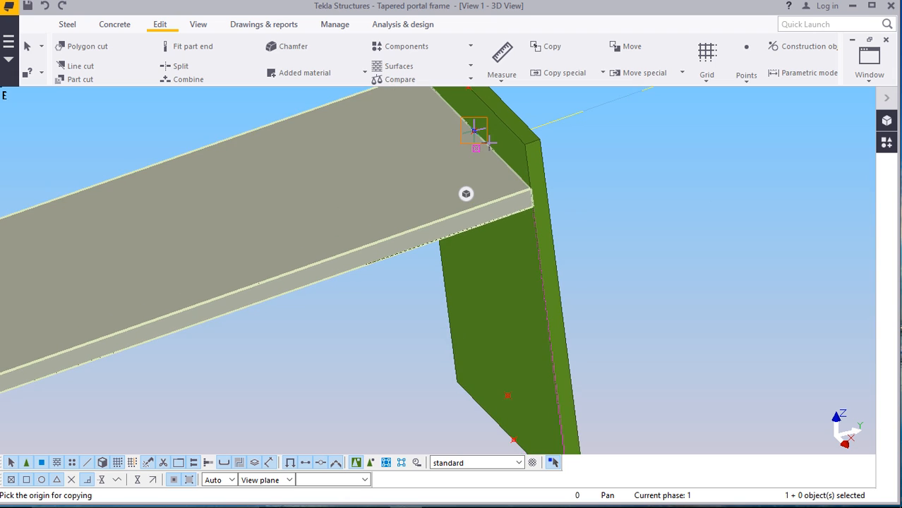
scroll(477, 148, "up", 1)
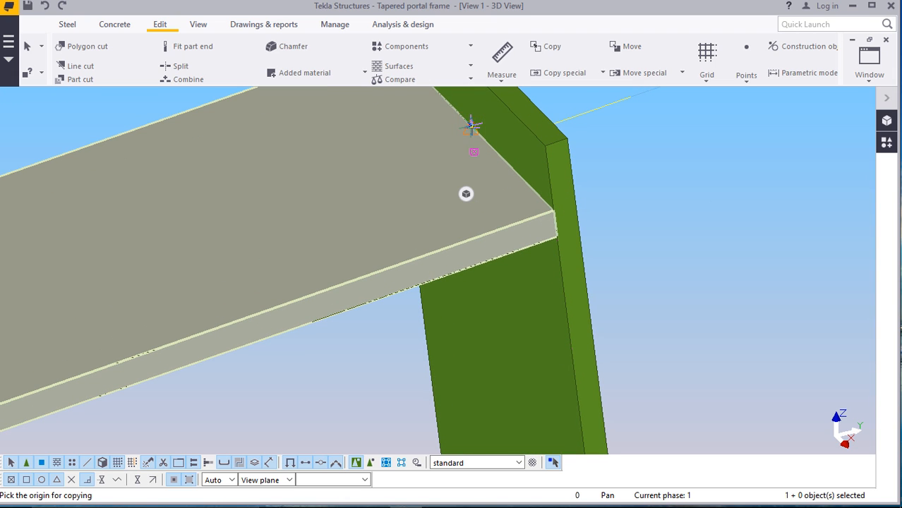
left_click(469, 124)
scroll(469, 130, "down", 3)
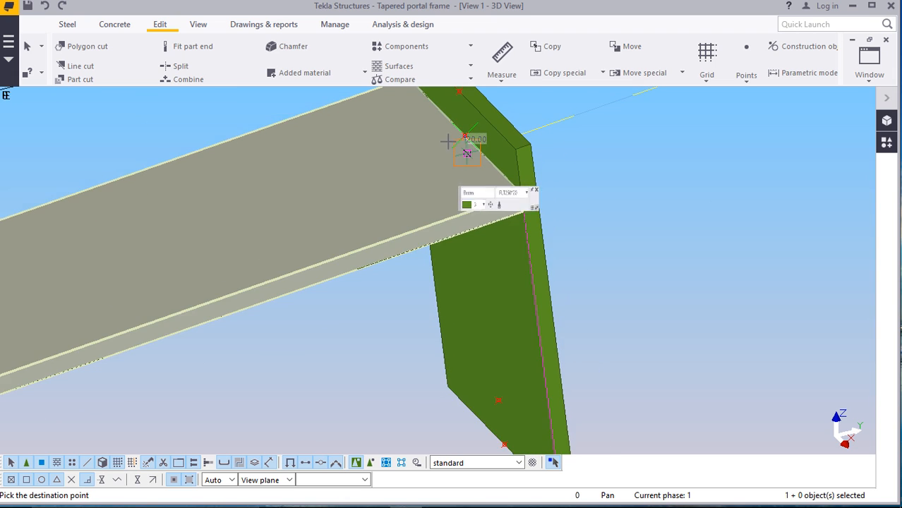
scroll(489, 326, "up", 5)
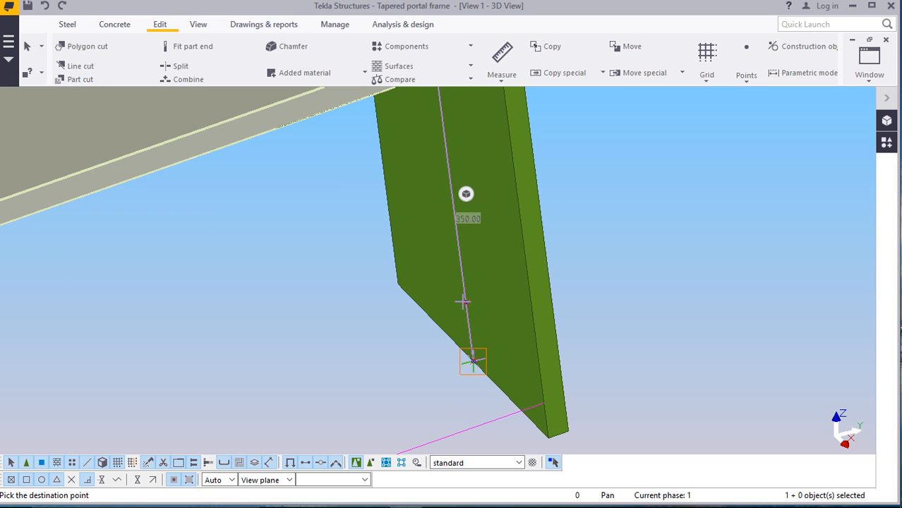
left_click(466, 302)
right_click(574, 249)
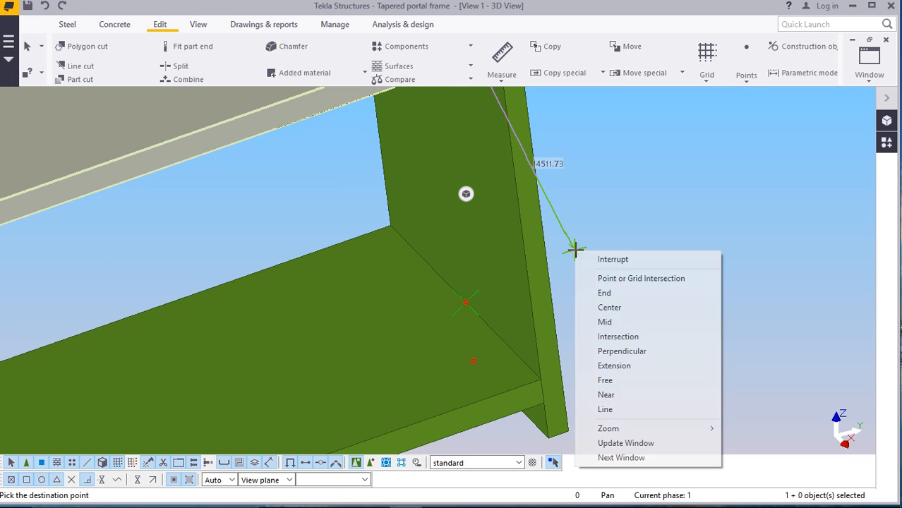
left_click(597, 259)
Delete the copied lower rafter flange
scroll(578, 256, "down", 5)
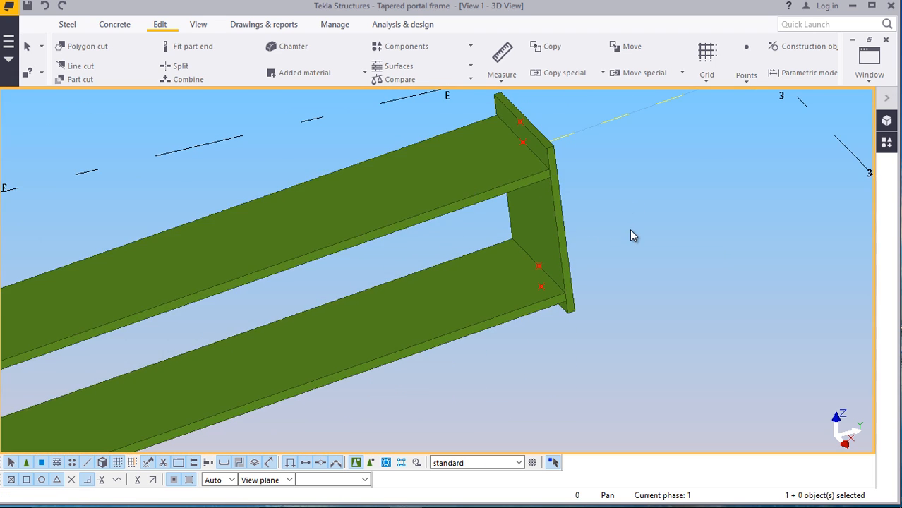
scroll(618, 224, "down", 6)
scroll(393, 329, "up", 1)
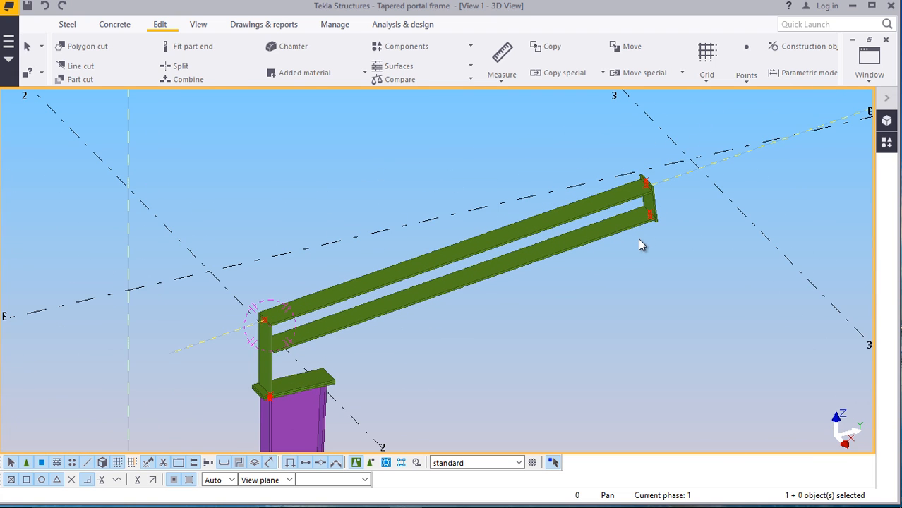
left_click(575, 252)
right_click(662, 277)
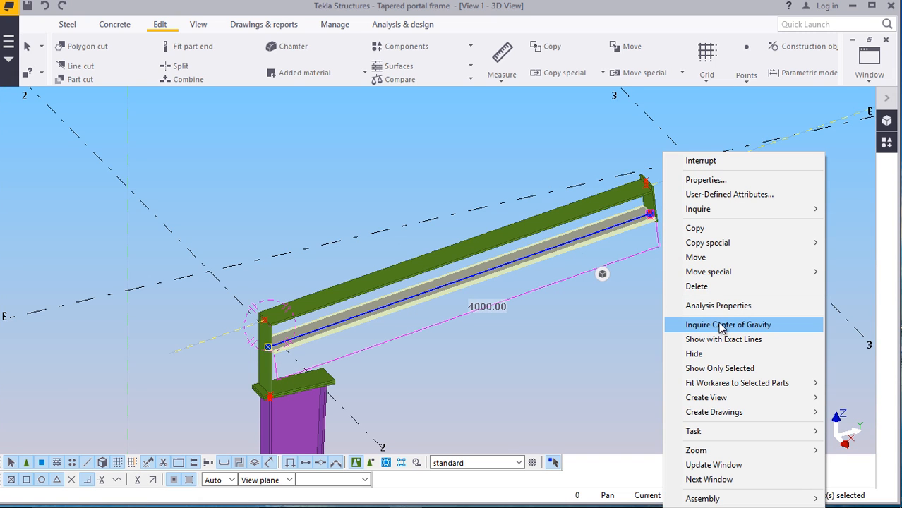
left_click(705, 286)
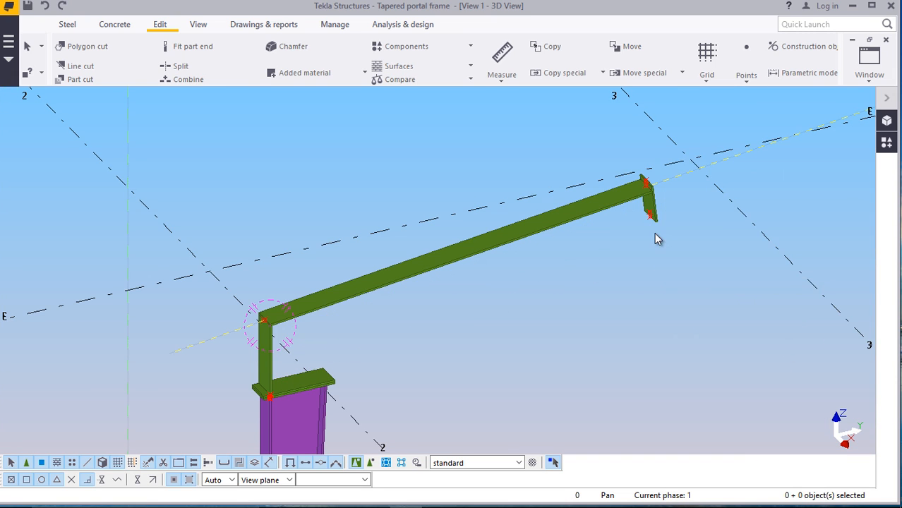
Zoom in on the corner between the column's cap plate and the rafter flange
scroll(646, 216, "up", 2)
scroll(647, 215, "down", 4)
scroll(381, 339, "up", 3)
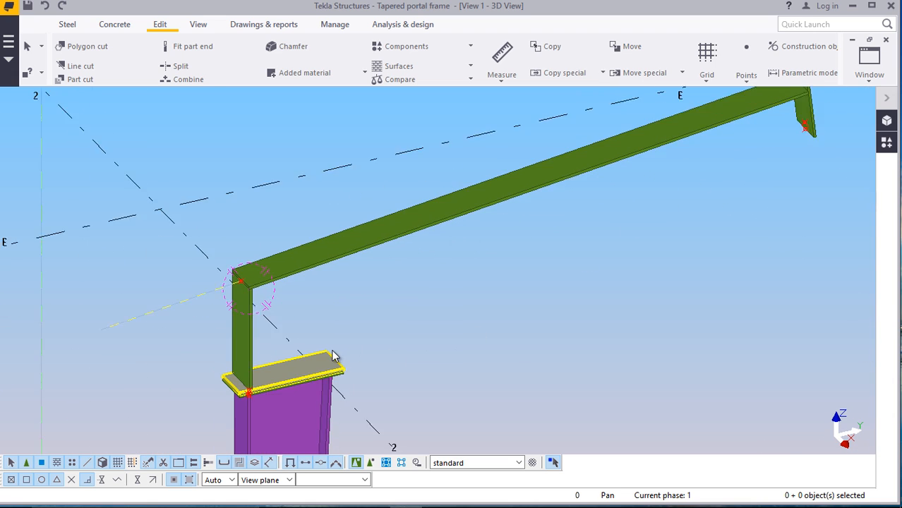
scroll(334, 356, "up", 3)
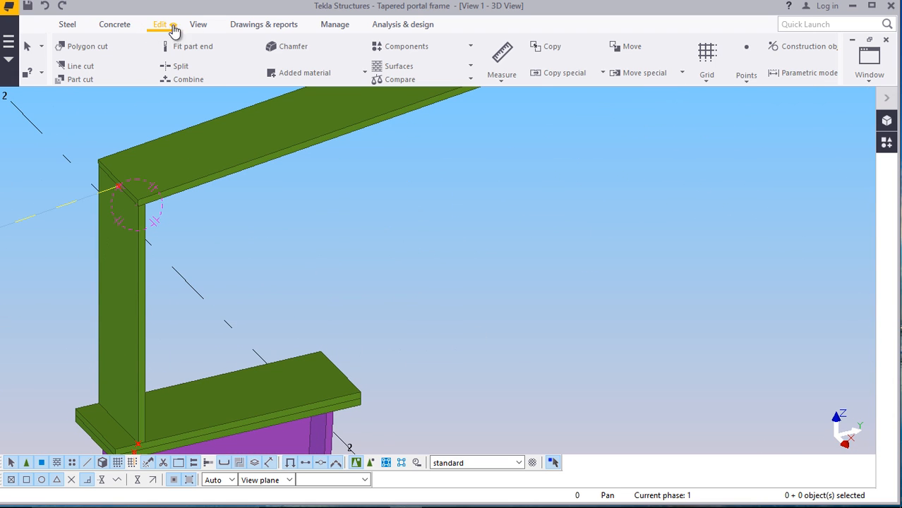
Place points at both outer corners of the free end of the upper cap plate on the column
left_click(746, 79)
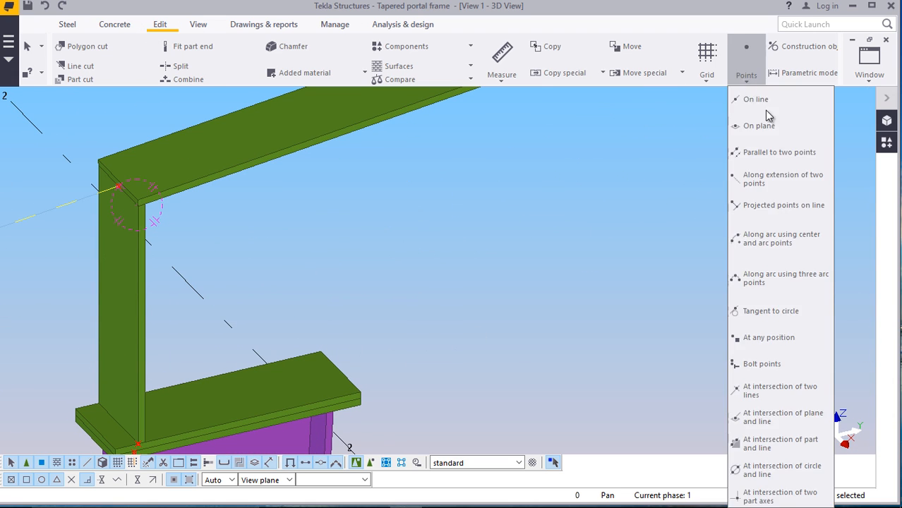
left_click(773, 339)
scroll(358, 390, "up", 3)
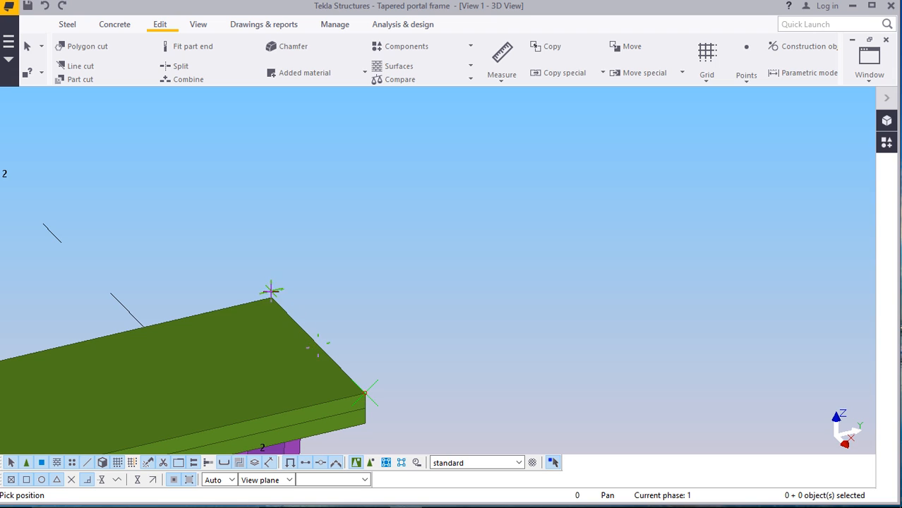
right_click(360, 216)
left_click(400, 233)
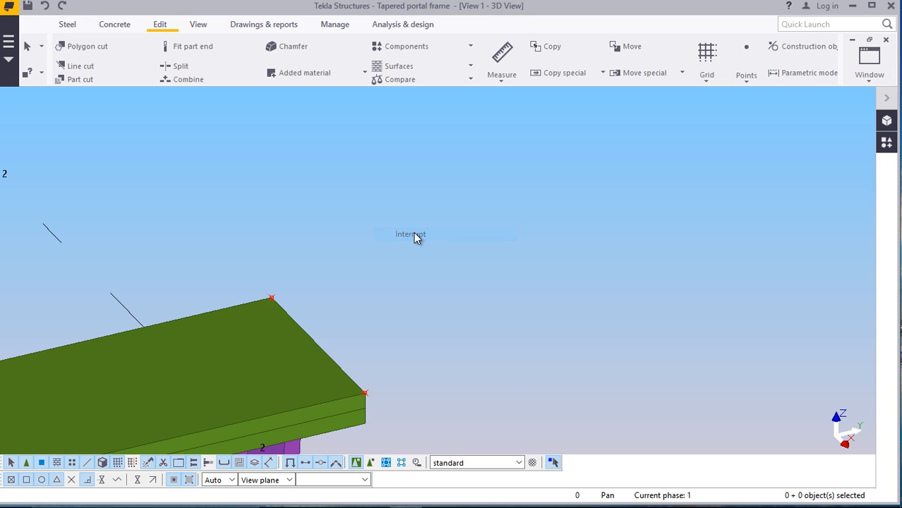
Divide the line between the two corner points with 1 point at the middle of the plate's end edge
left_click(321, 344)
left_click(746, 82)
left_click(762, 104)
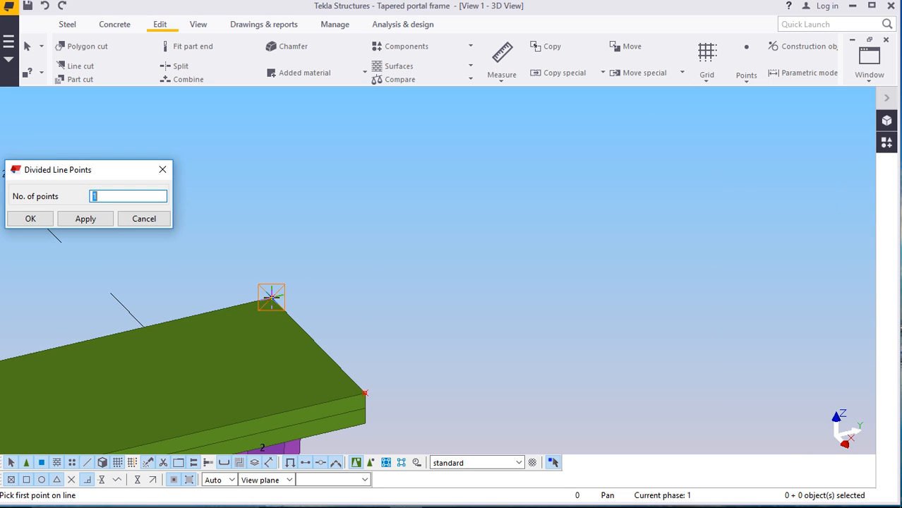
left_click(271, 297)
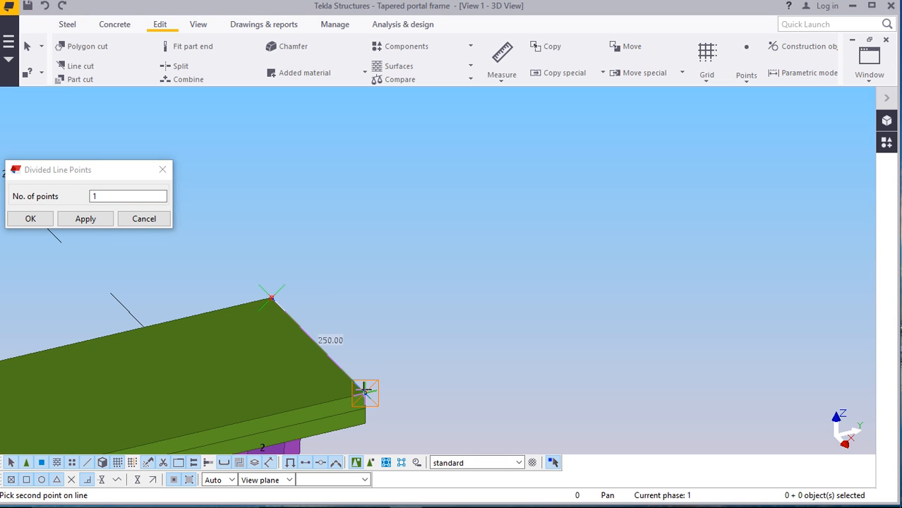
left_click(365, 394)
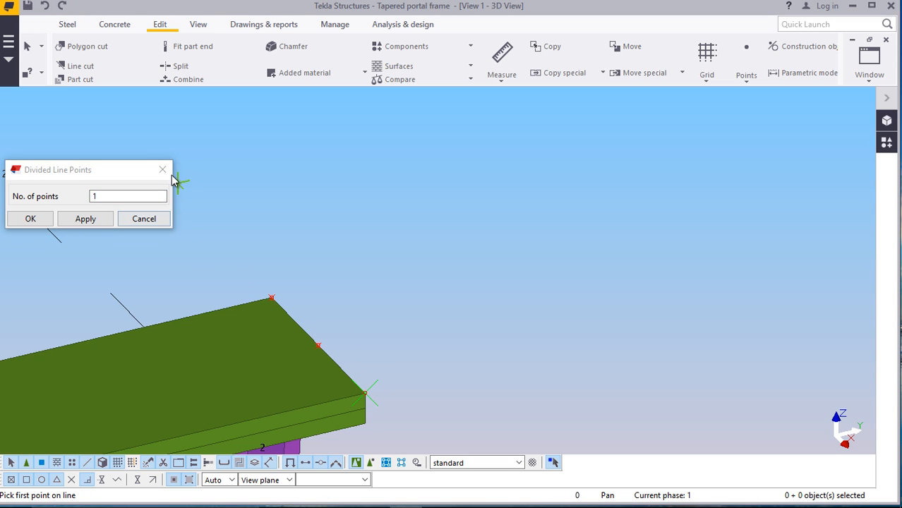
right_click(402, 170)
left_click(432, 179)
Copy the three end-edge points 50 mm inward along the plate toward the vertical end plate
scroll(317, 230, "down", 1)
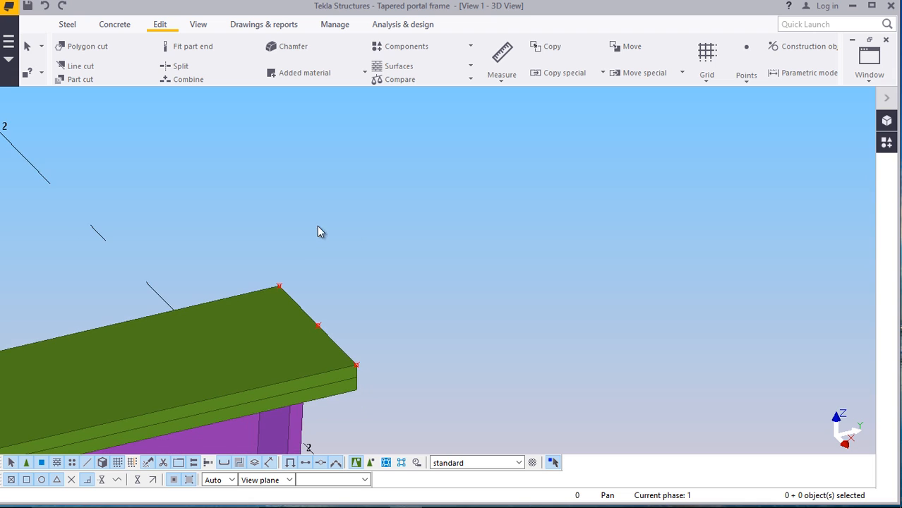
scroll(358, 367, "up", 2)
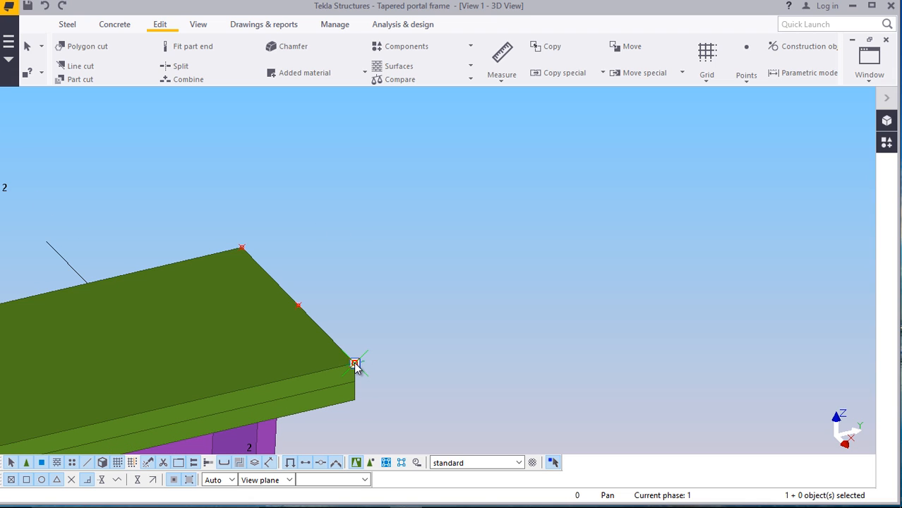
left_click(298, 305, "ctrl")
right_click(389, 219)
left_click(425, 240)
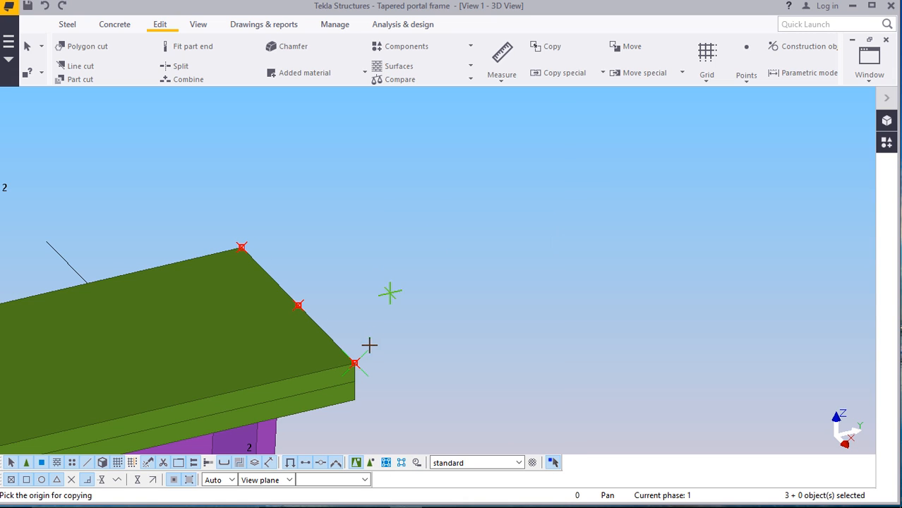
scroll(356, 381, "up", 1)
scroll(356, 381, "up", 2)
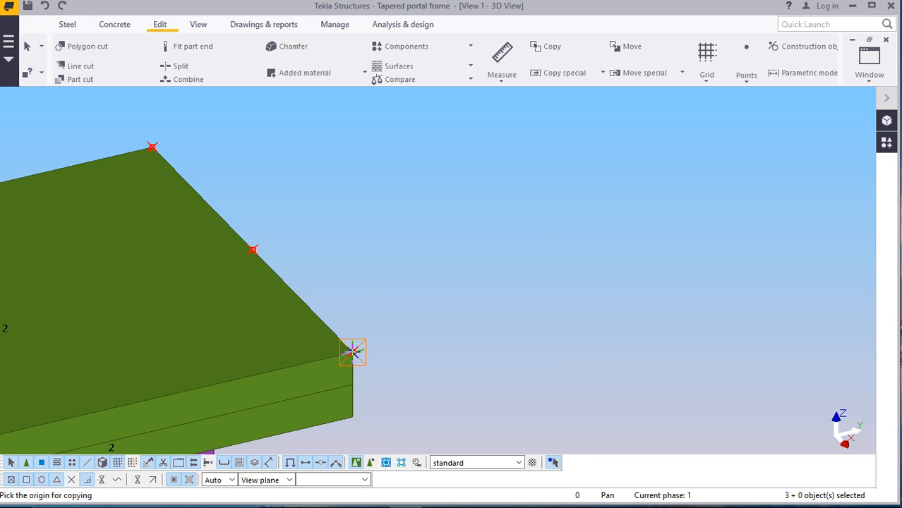
left_click(352, 352)
scroll(529, 328, "down", 5)
scroll(268, 353, "up", 2)
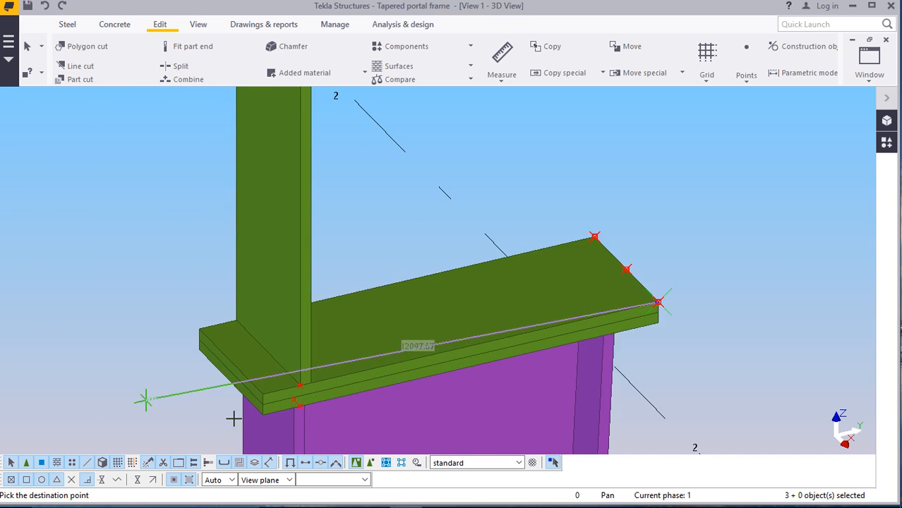
scroll(300, 385, "up", 3)
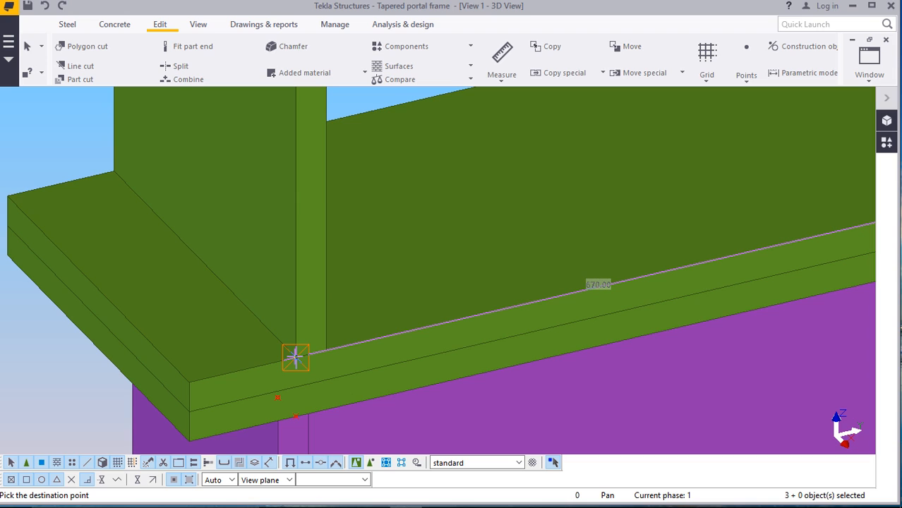
type("50")
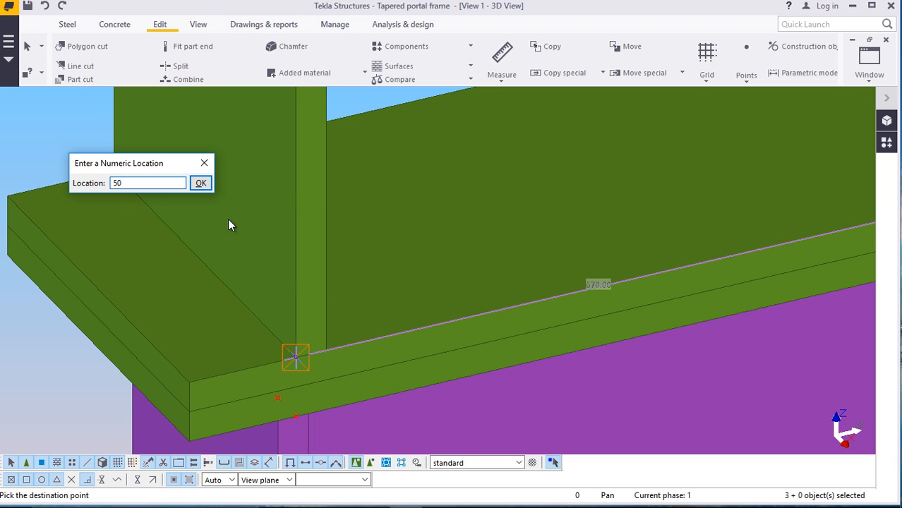
left_click(200, 184)
scroll(200, 282, "down", 5)
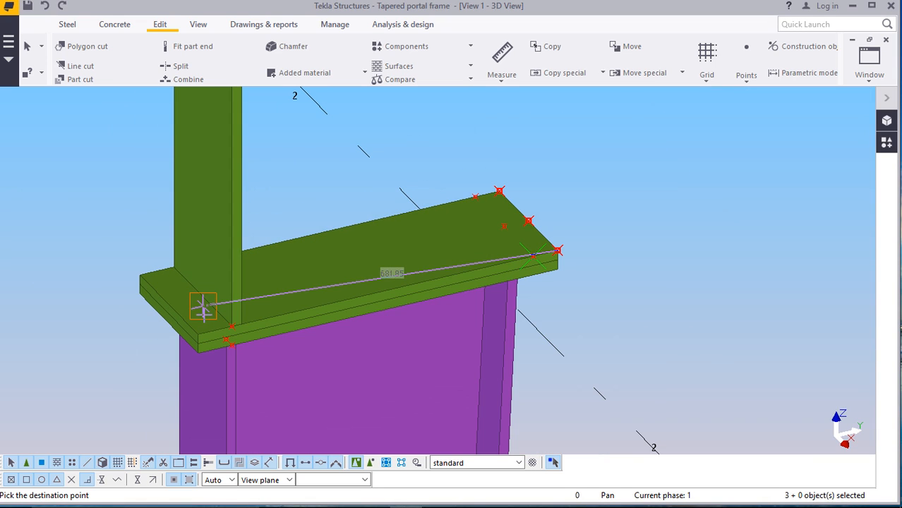
right_click(612, 150)
left_click(635, 157)
Delete the three original points on the plate's end edge
scroll(516, 247, "up", 3)
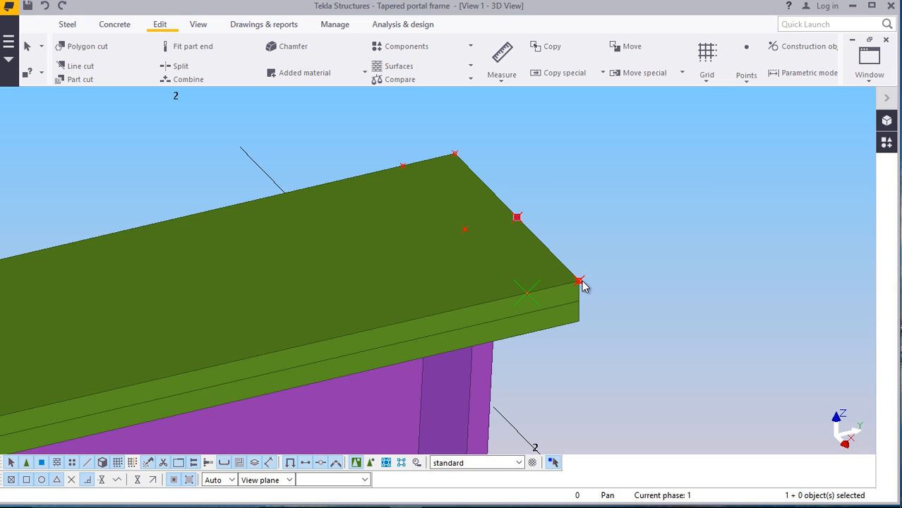
left_click(580, 280, "ctrl")
left_click(454, 153, "ctrl")
right_click(525, 152)
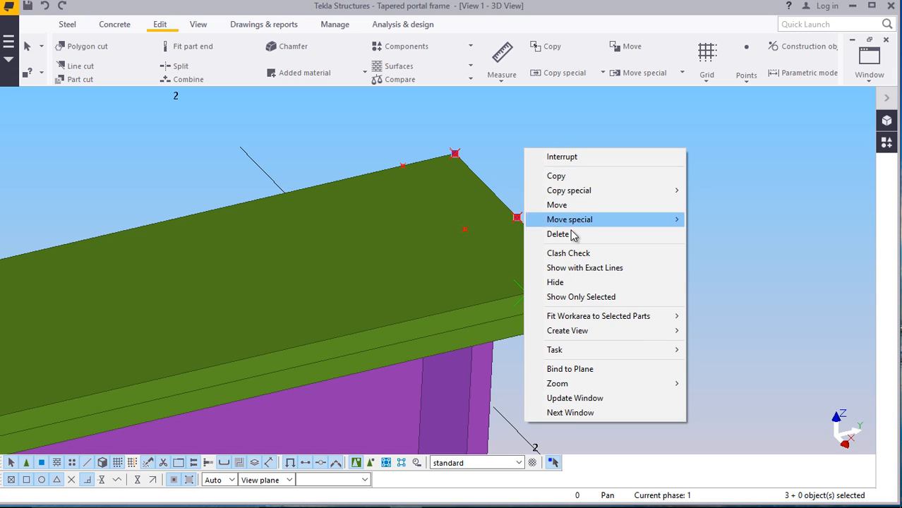
left_click(565, 233)
Create a steel beam from the point near the lower end of the ridge end plate to the middle copied point on the cap plate
scroll(366, 286, "down", 2)
scroll(362, 289, "down", 3)
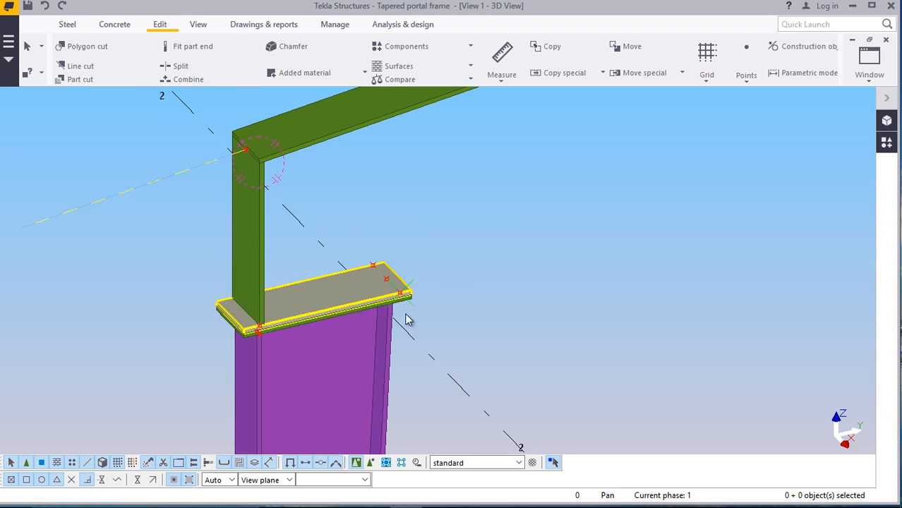
left_click(67, 24)
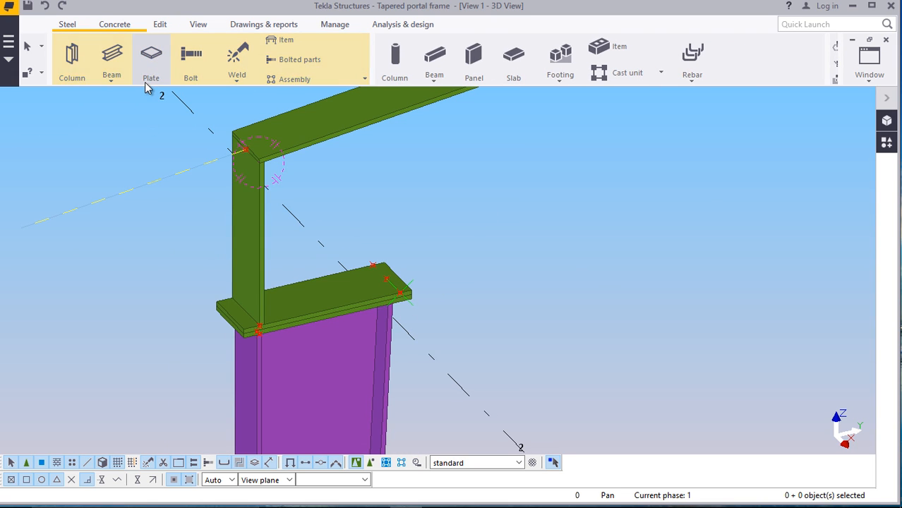
left_click(112, 76)
left_click(123, 101)
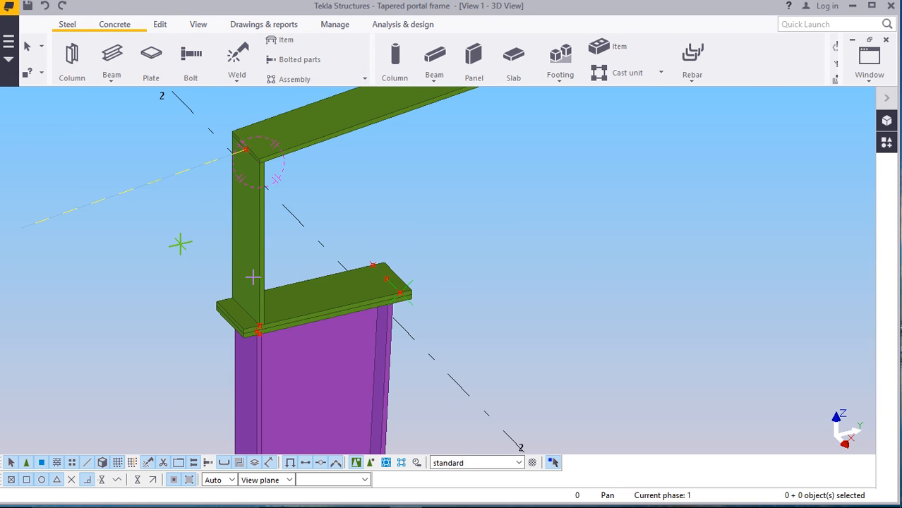
scroll(180, 243, "down", 3)
scroll(483, 186, "up", 1)
scroll(483, 186, "up", 5)
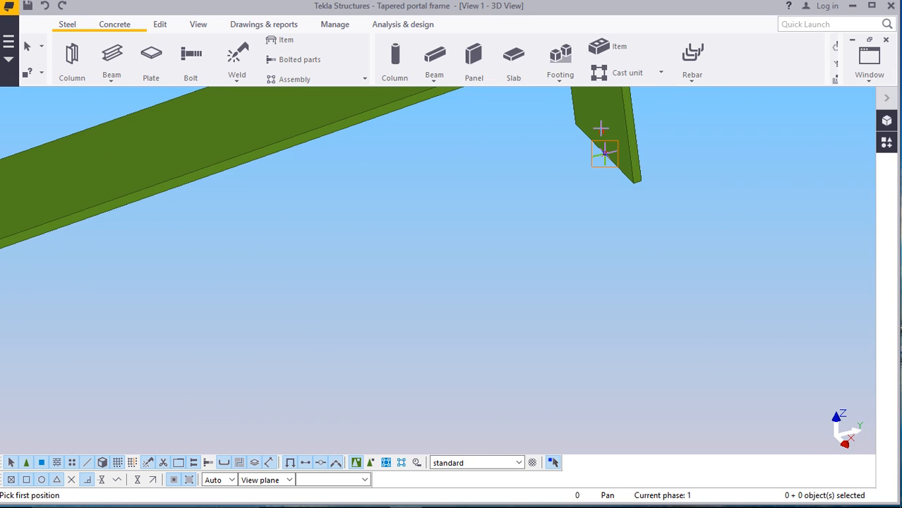
scroll(600, 127, "up", 3)
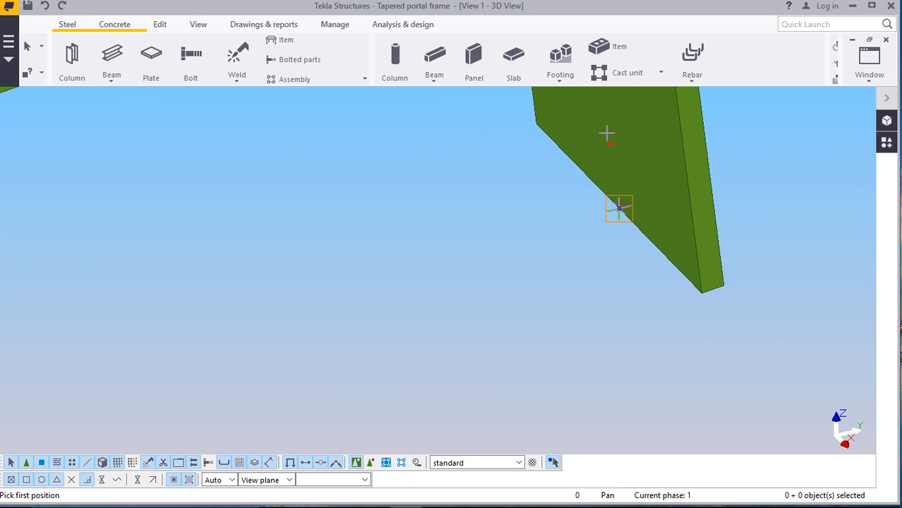
left_click(611, 144)
scroll(591, 187, "down", 5)
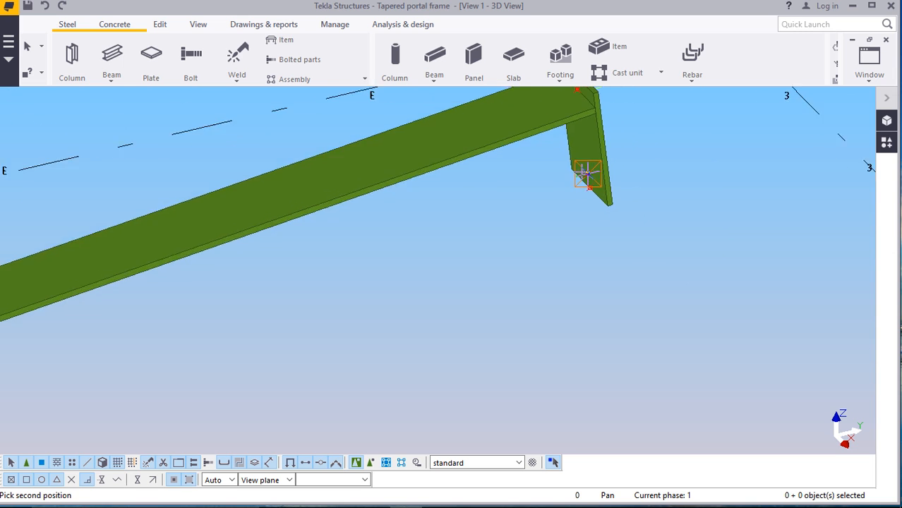
scroll(583, 173, "down", 4)
scroll(296, 314, "up", 6)
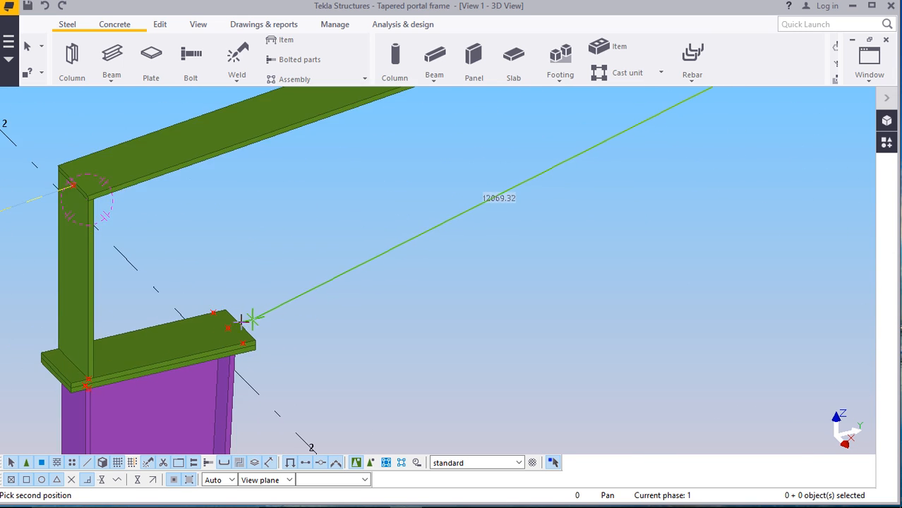
scroll(221, 326, "up", 1)
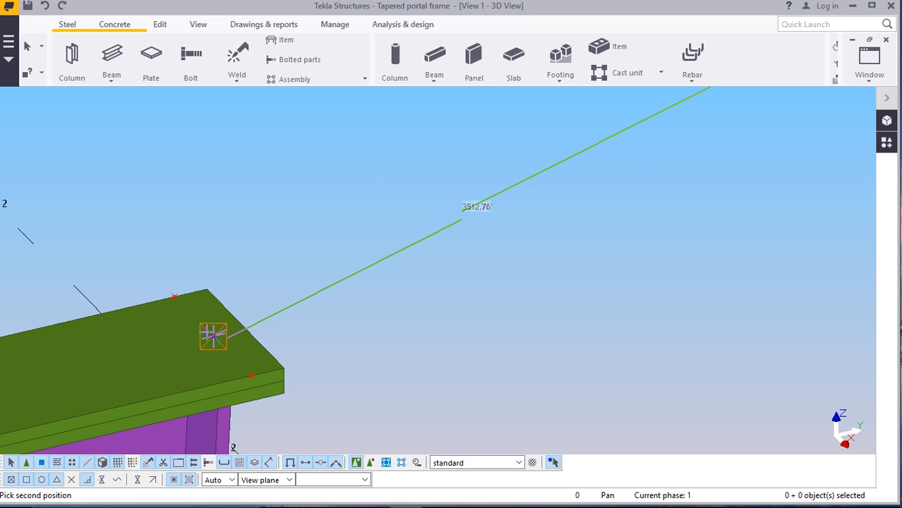
scroll(213, 336, "up", 2)
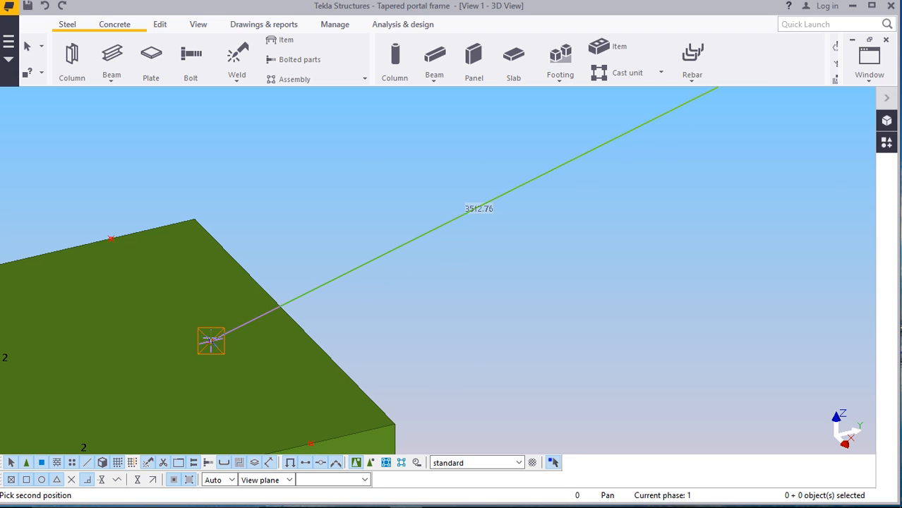
left_click(210, 338)
scroll(221, 338, "down", 5)
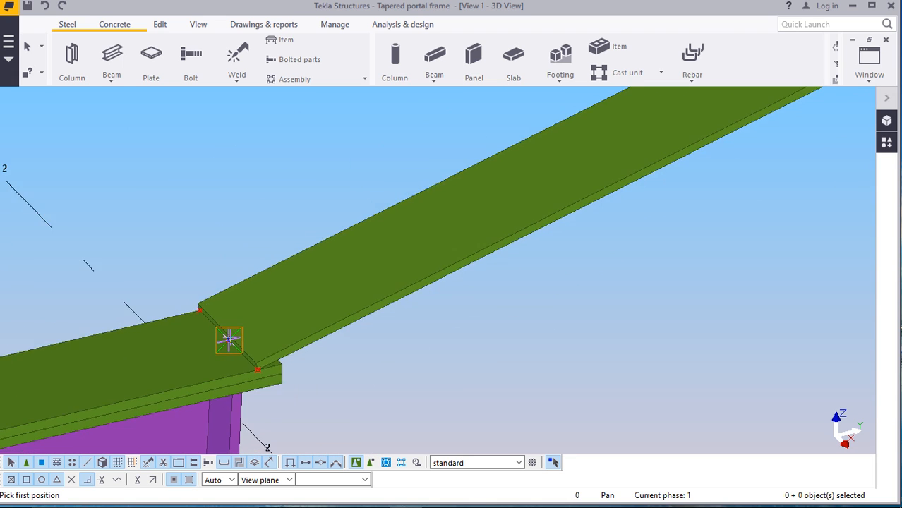
scroll(230, 339, "down", 4)
scroll(264, 334, "up", 3)
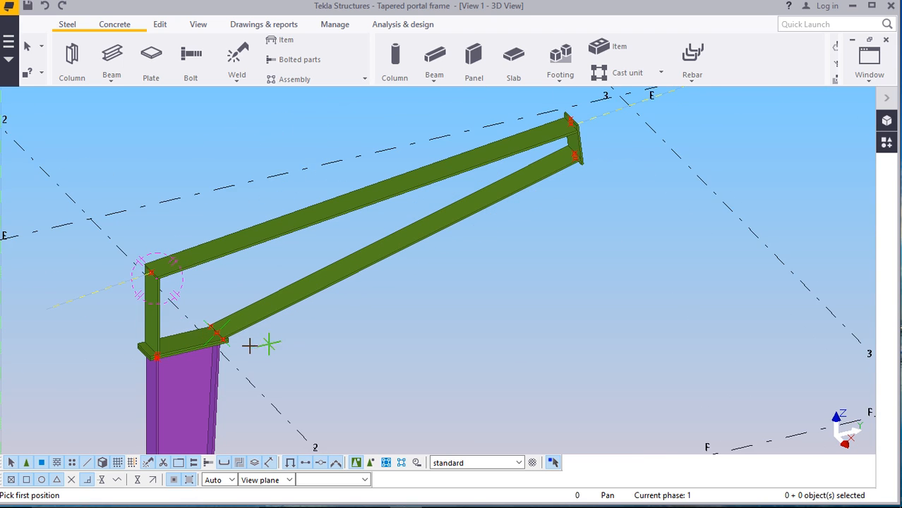
scroll(218, 348, "up", 4)
right_click(463, 299)
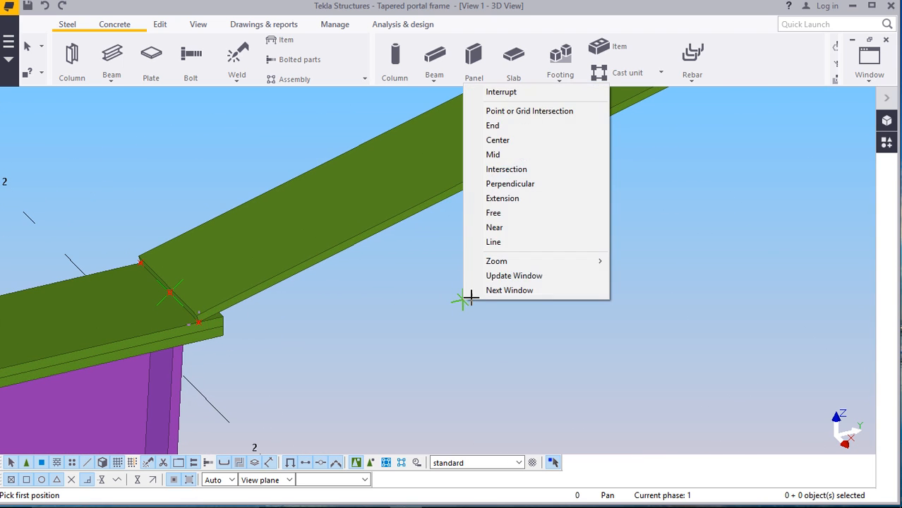
left_click(473, 92)
Try a start Dx end offset of -50 on the new sloping bottom flange
scroll(187, 283, "up", 3)
double_click(179, 289)
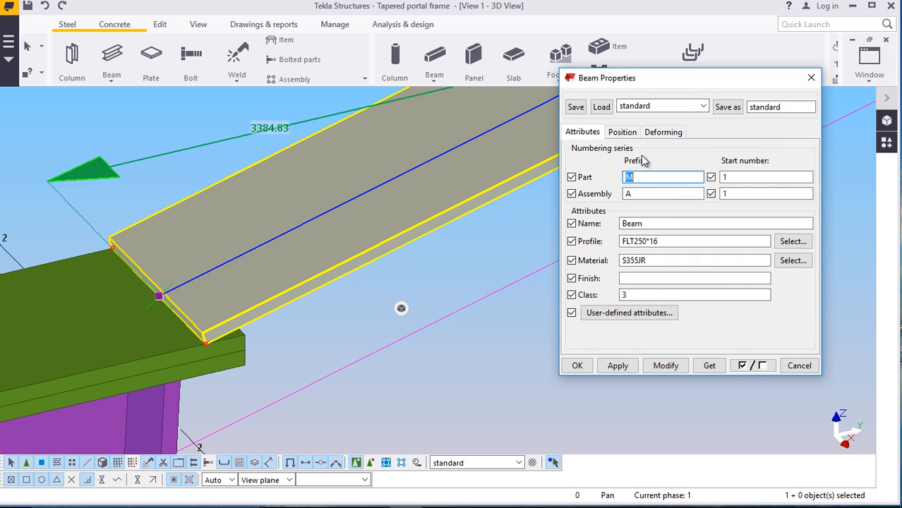
left_click(622, 134)
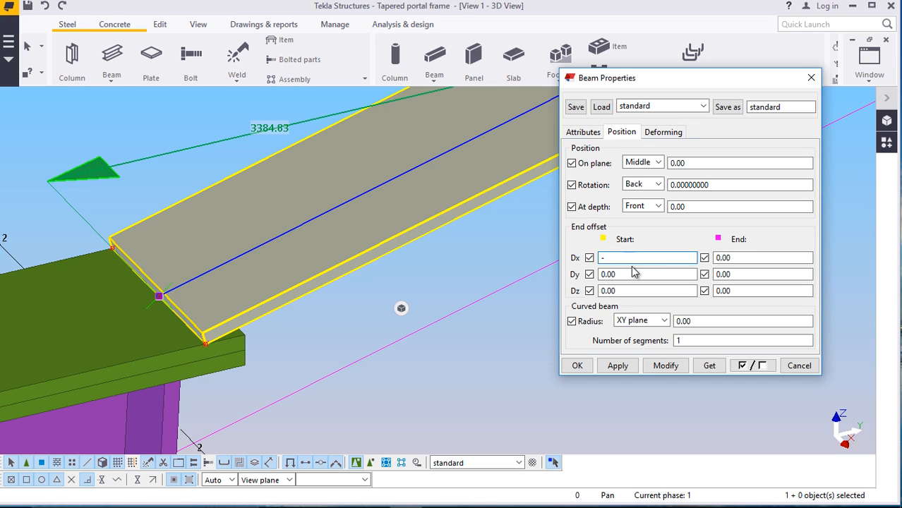
type("-50")
left_click(665, 366)
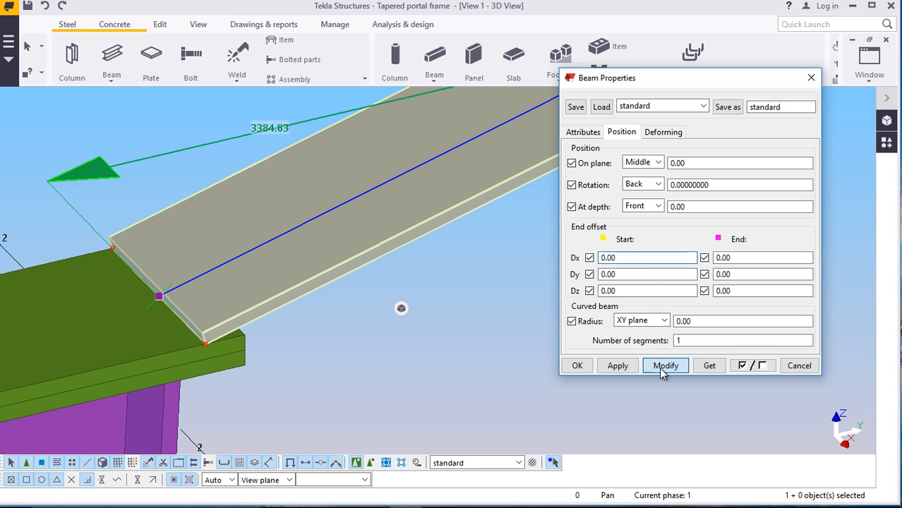
Try a start Dx end offset of 50 on the sloping bottom flange
left_click_drag(617, 258, 576, 260)
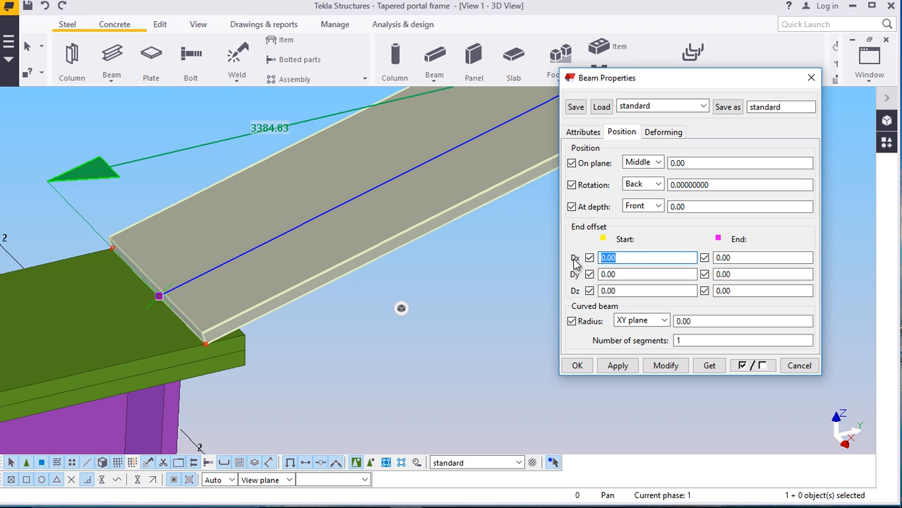
type("50")
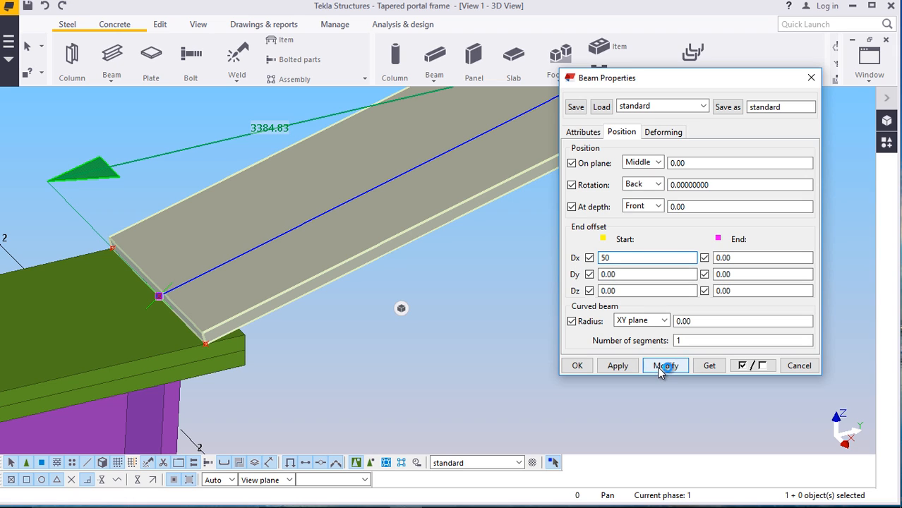
left_click(661, 367)
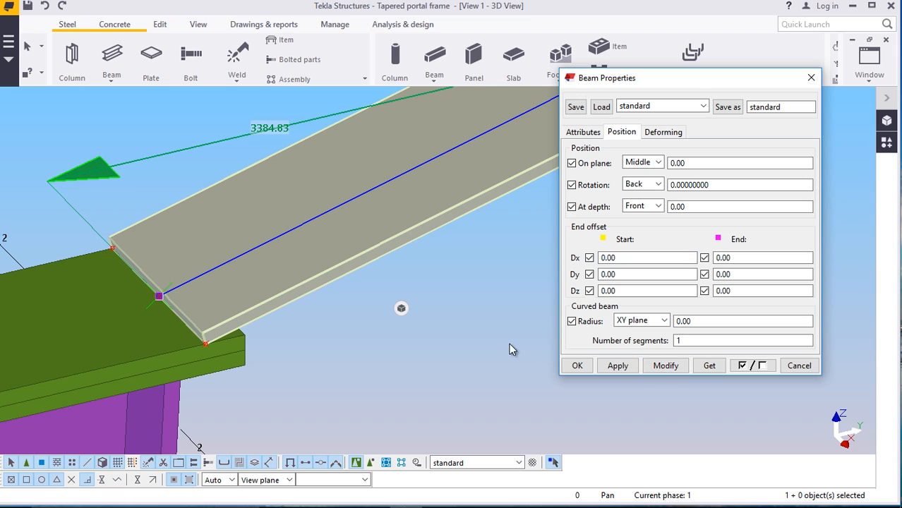
Set the sloping bottom flange's end Dx offset to 50 so it extends over the column cap plate
left_click_drag(735, 258, 696, 273)
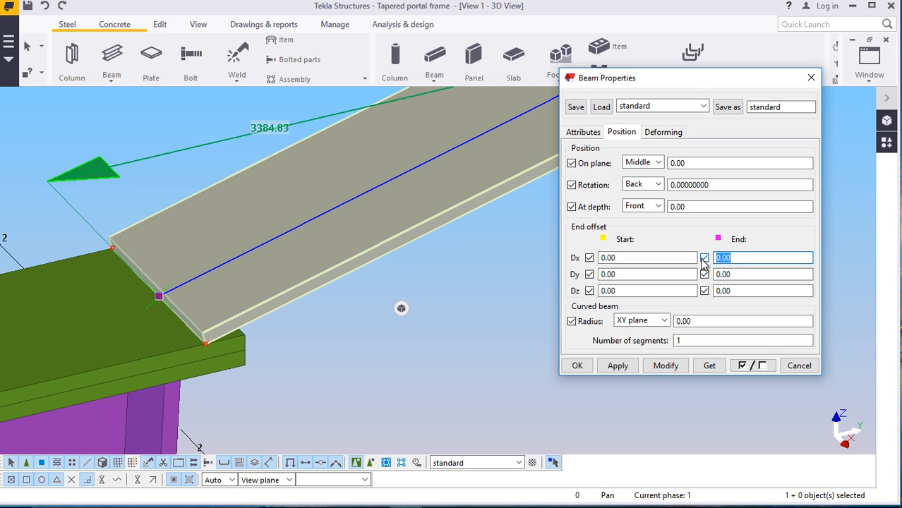
type("50")
left_click(665, 366)
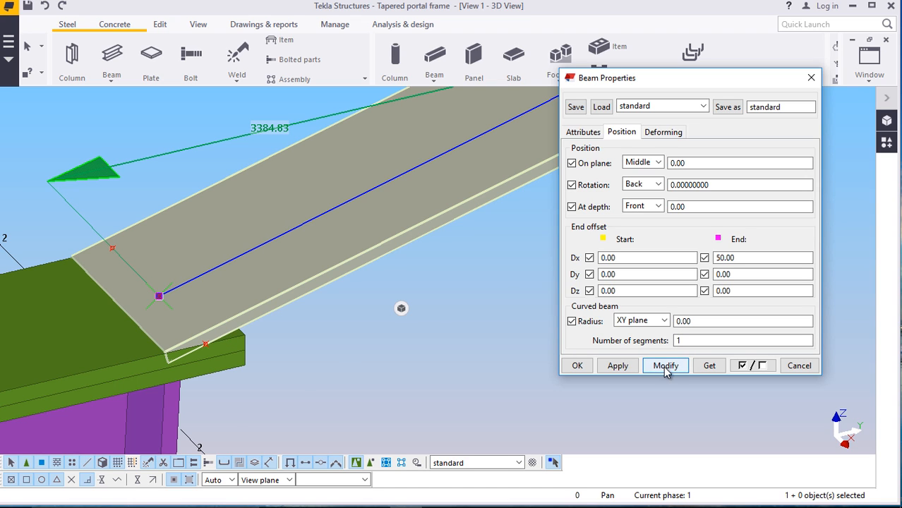
left_click(666, 365)
left_click(577, 367)
Cut the lower end of the sloping bottom flange with the upper column cap plate, using a part cut
scroll(509, 360, "down", 6)
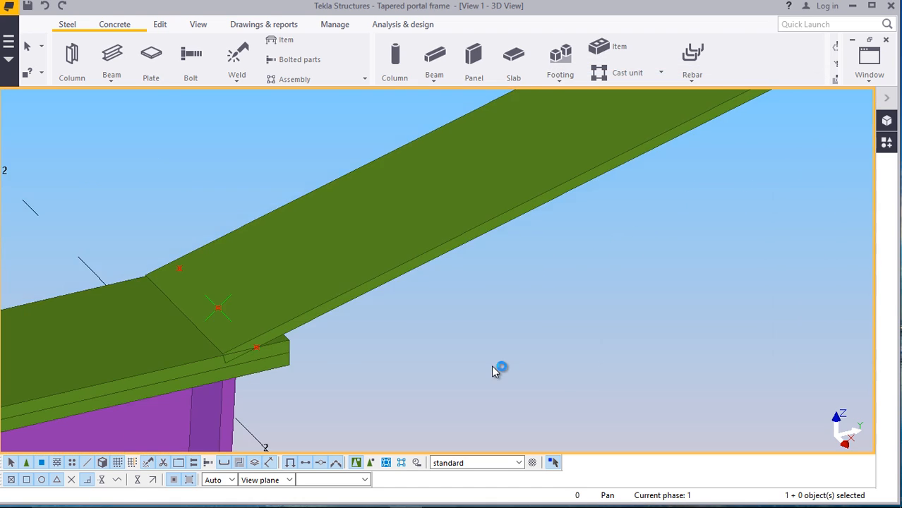
scroll(268, 351, "down", 3)
scroll(604, 193, "up", 8)
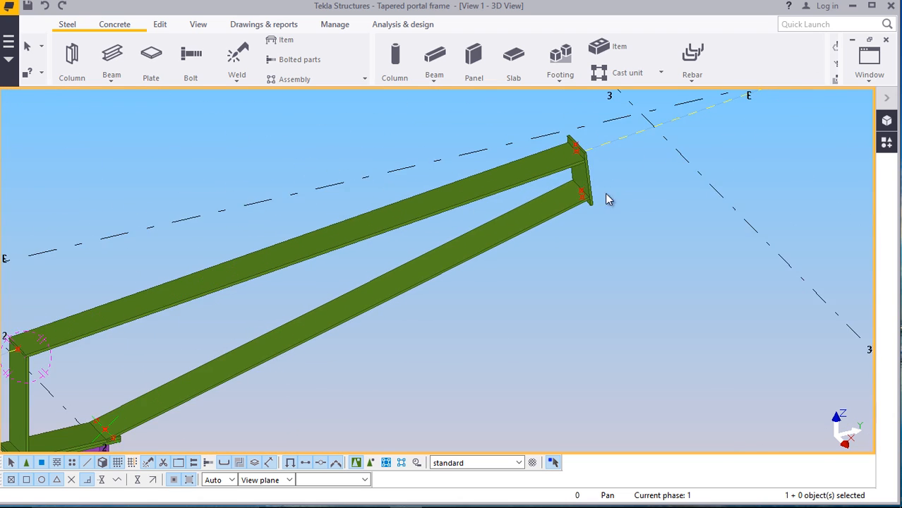
scroll(569, 173, "down", 6)
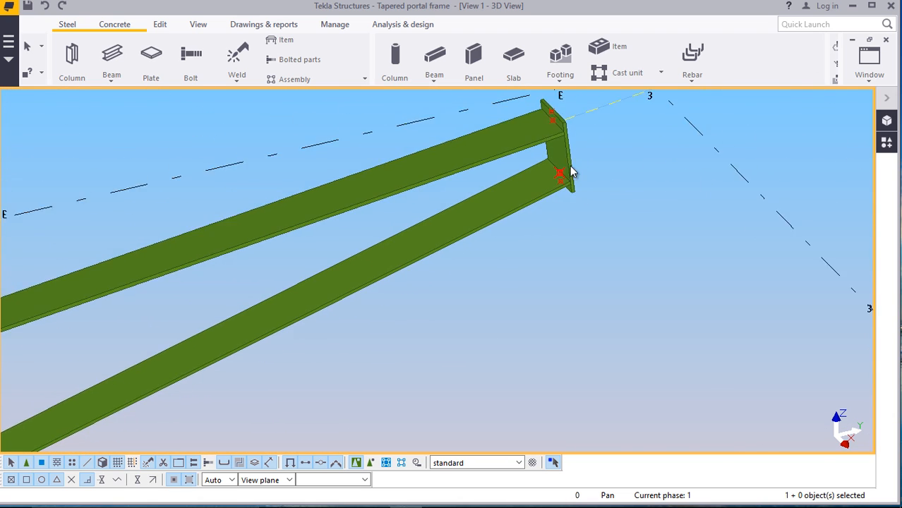
scroll(282, 302, "up", 10)
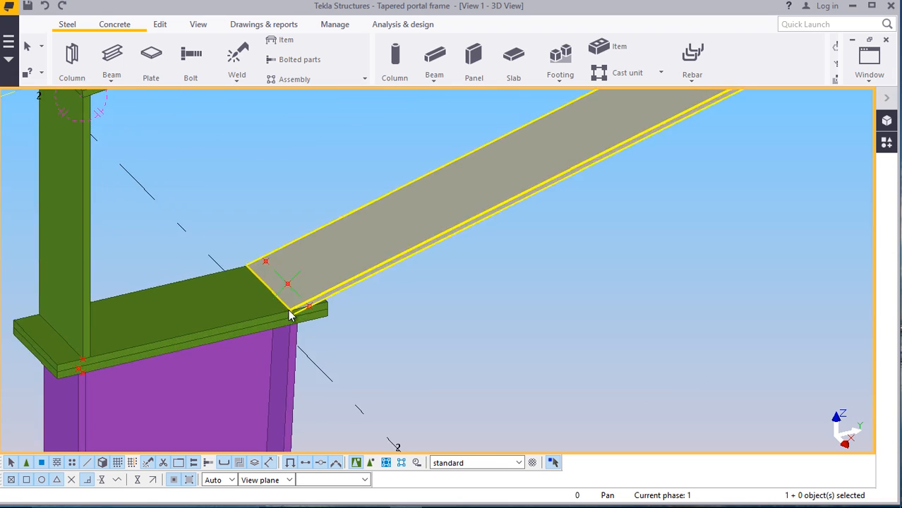
scroll(311, 309, "up", 3)
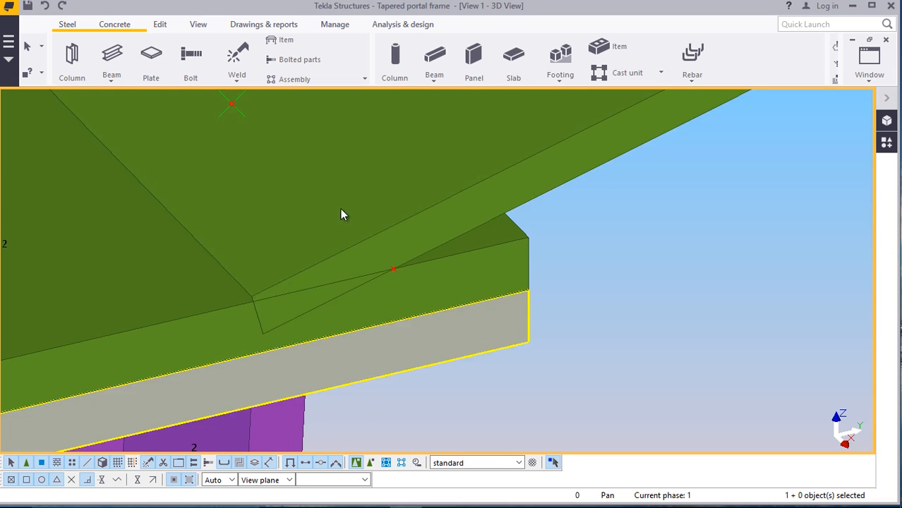
left_click(159, 26)
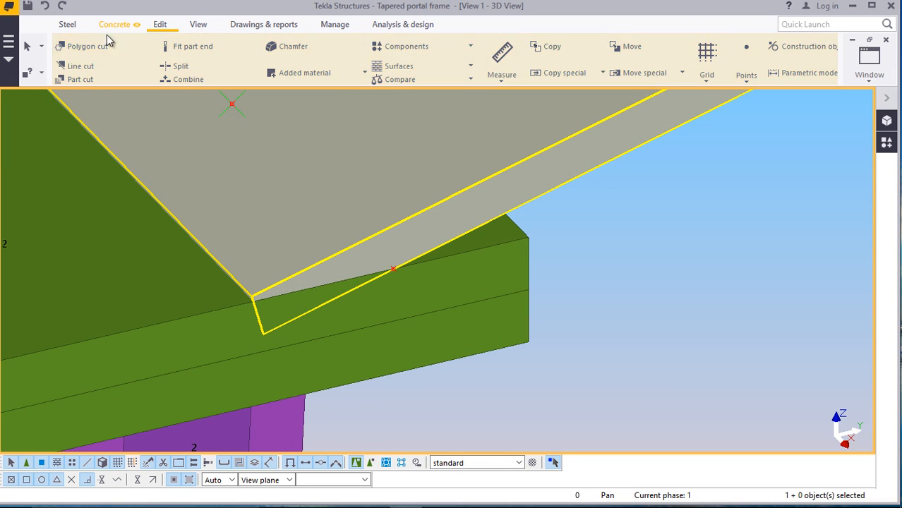
left_click(89, 80)
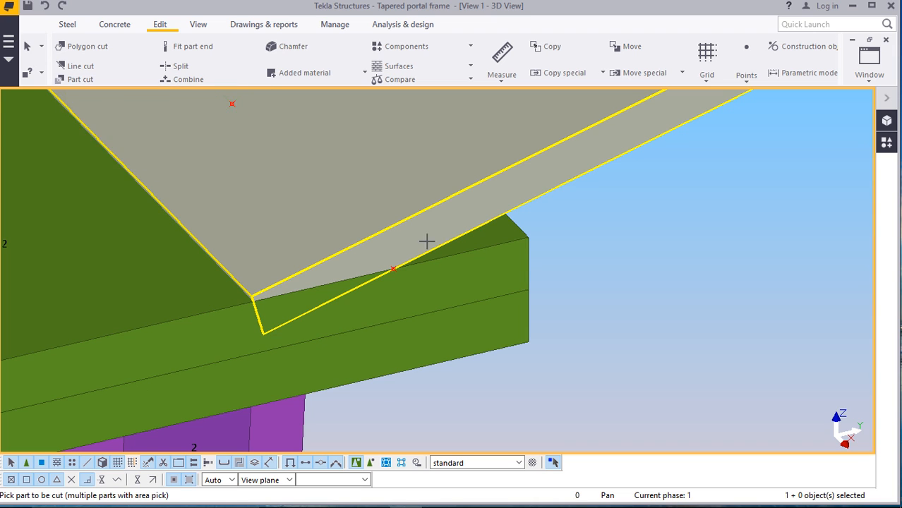
scroll(427, 240, "up", 2)
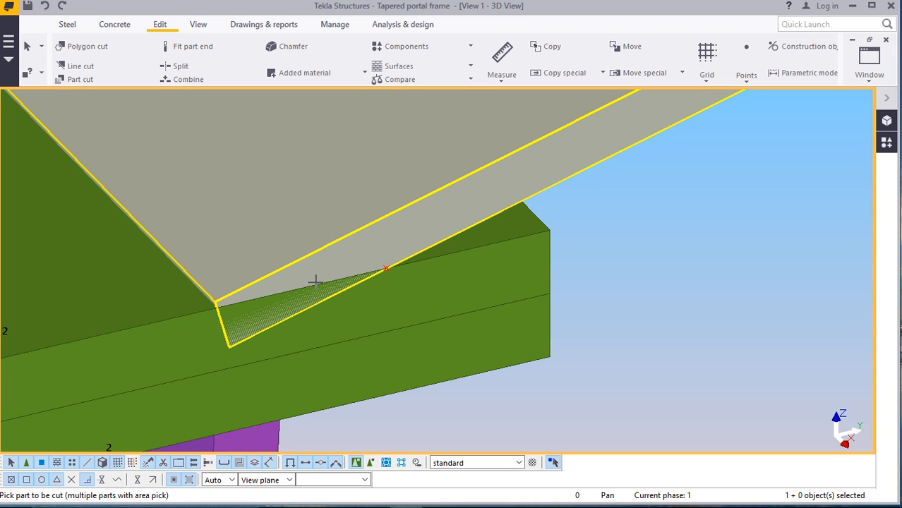
left_click(424, 219)
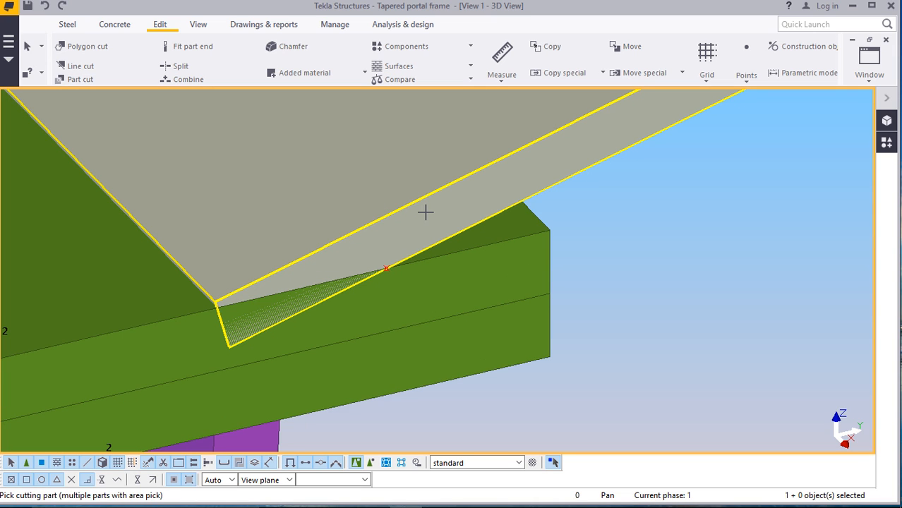
left_click(434, 275)
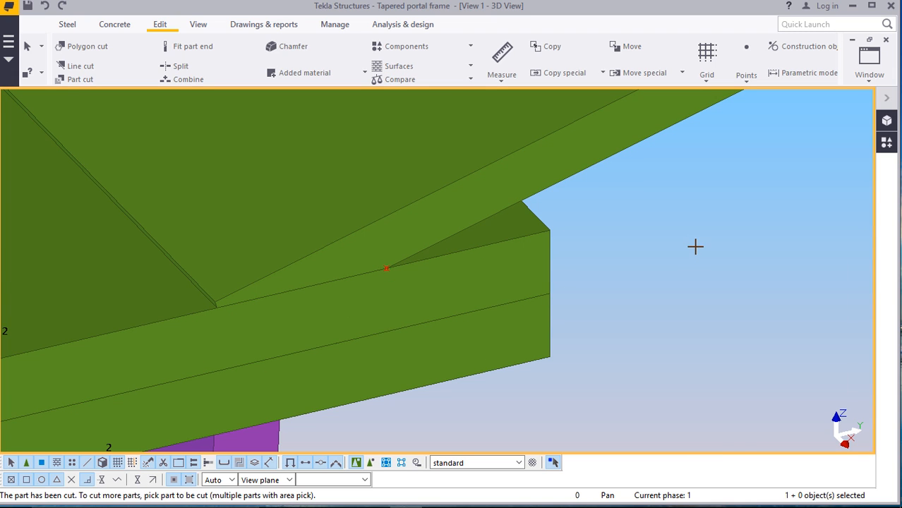
right_click(696, 248)
left_click(713, 258)
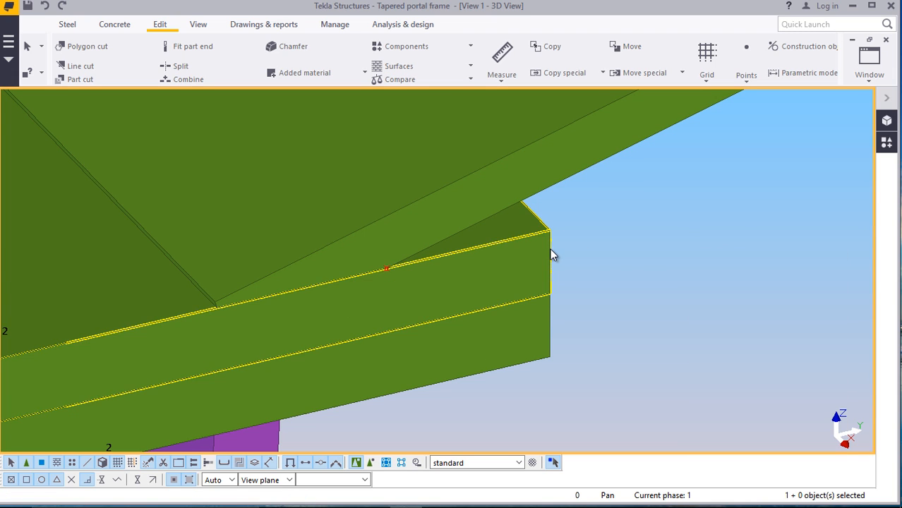
Examine the cut flange end at the cap plate and both flange joints at the ridge end plate in 3D
scroll(398, 247, "down", 2)
scroll(401, 247, "down", 7)
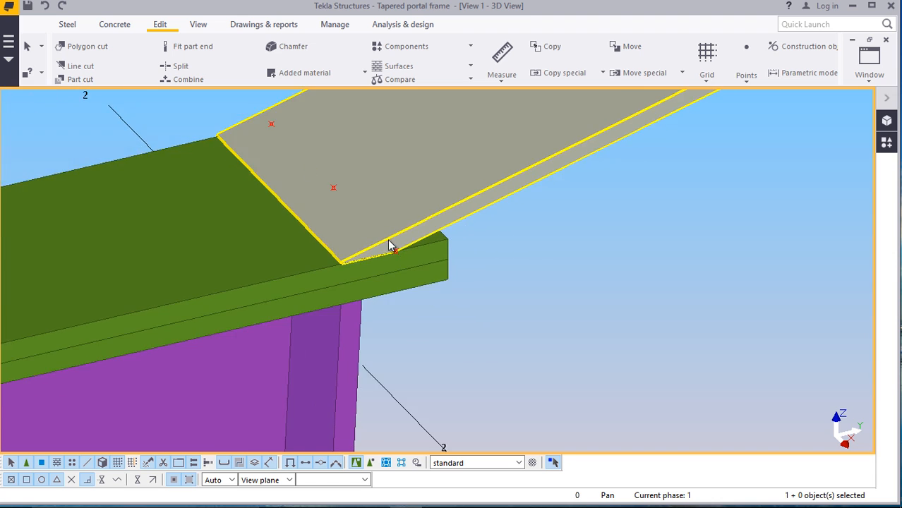
scroll(304, 305, "down", 2)
scroll(275, 307, "down", 4)
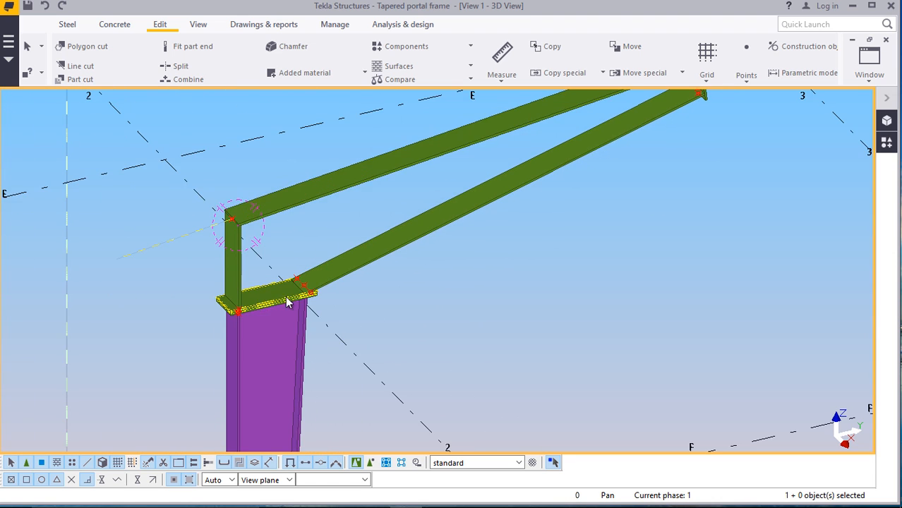
scroll(497, 144, "up", 6)
middle_click_drag(531, 171, 492, 172, "ctrl")
scroll(494, 171, "up", 3)
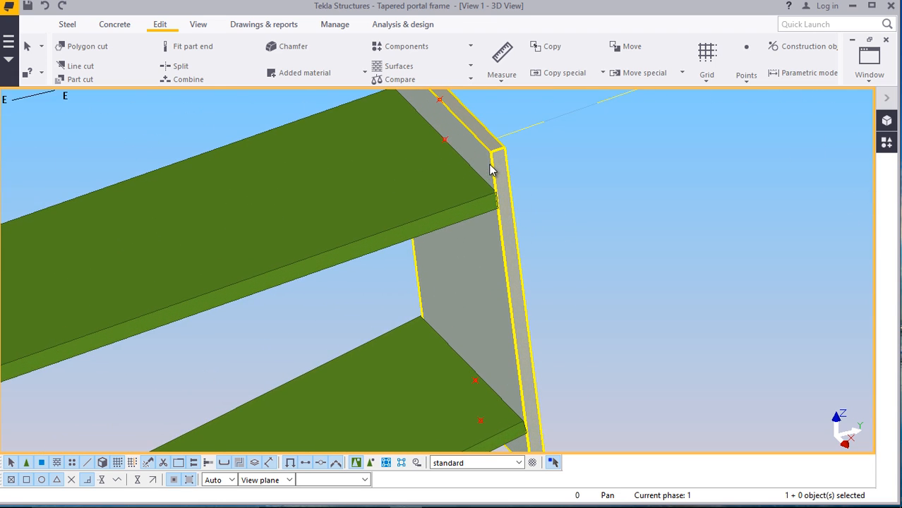
left_click(477, 224)
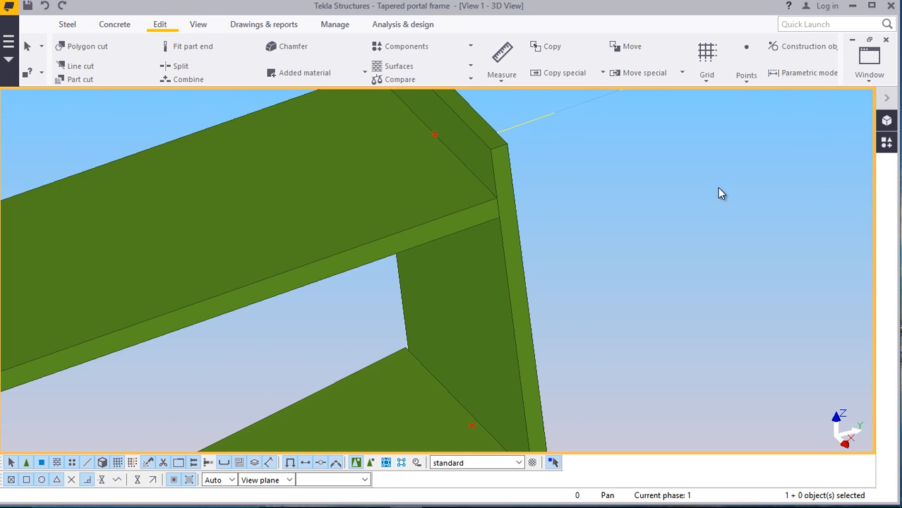
Switch to the Grid G view and examine the rafter outline and the top flange's joint with the ridge end plate
left_click(869, 74)
left_click(840, 176)
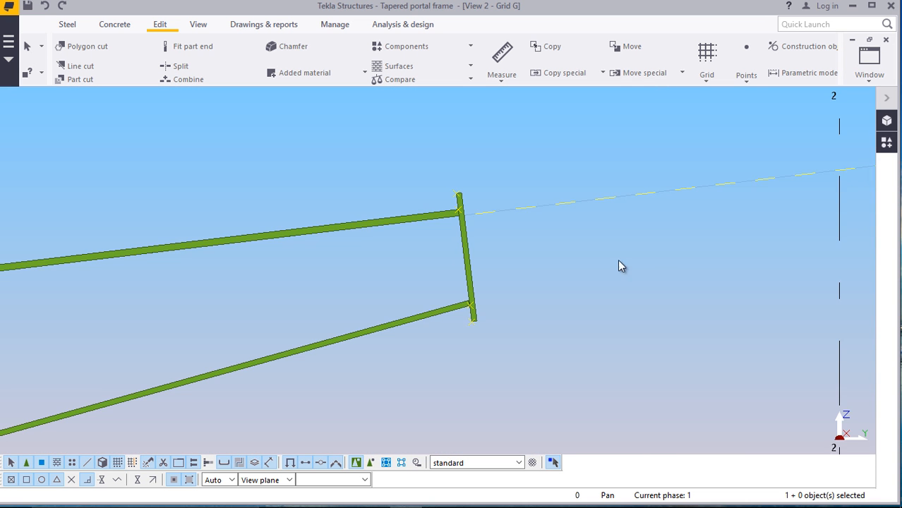
scroll(557, 227, "down", 5)
scroll(321, 304, "up", 6)
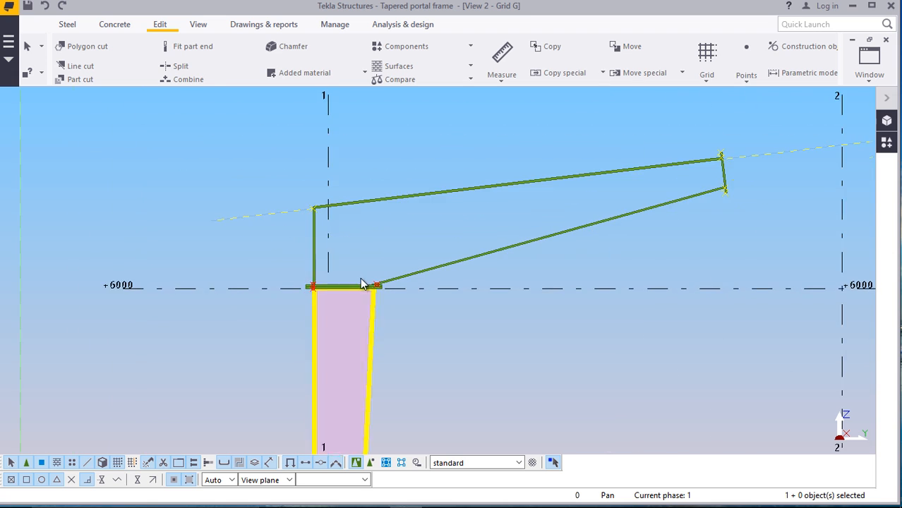
scroll(272, 282, "down", 6)
scroll(674, 216, "up", 5)
scroll(425, 239, "up", 5)
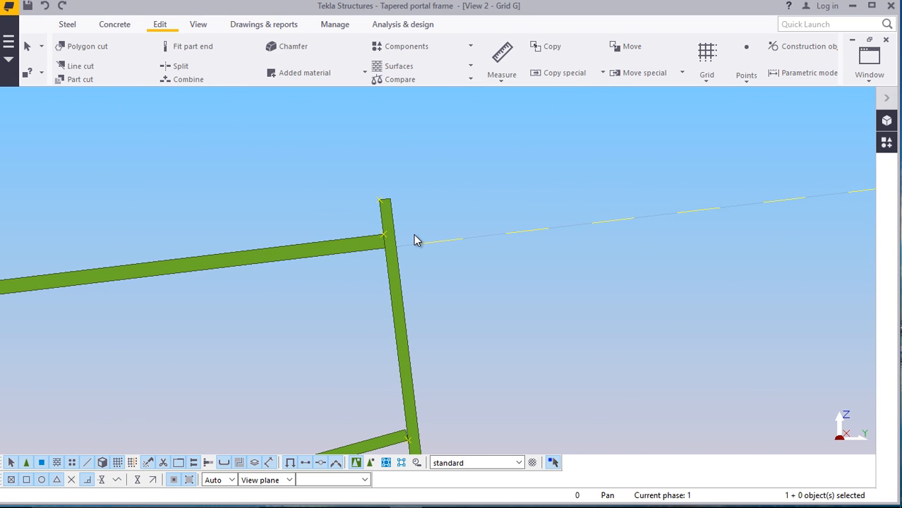
scroll(390, 236, "down", 2)
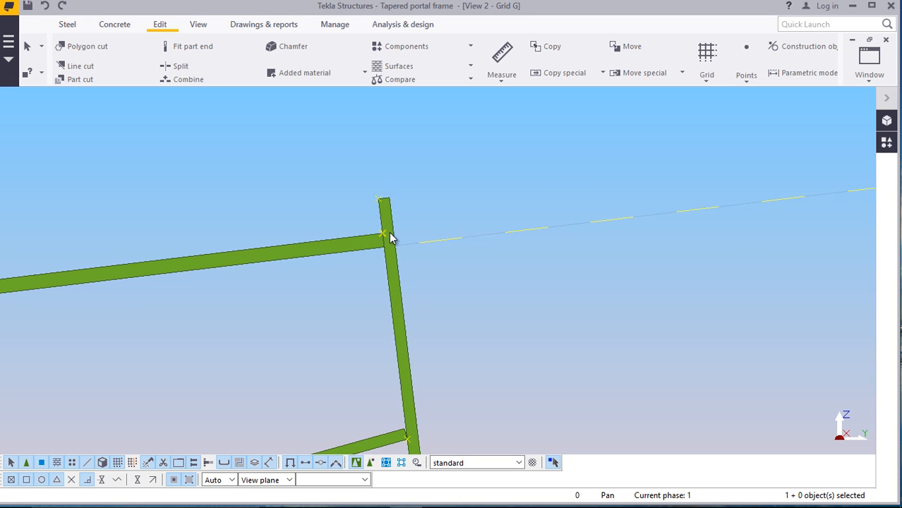
scroll(395, 254, "up", 5)
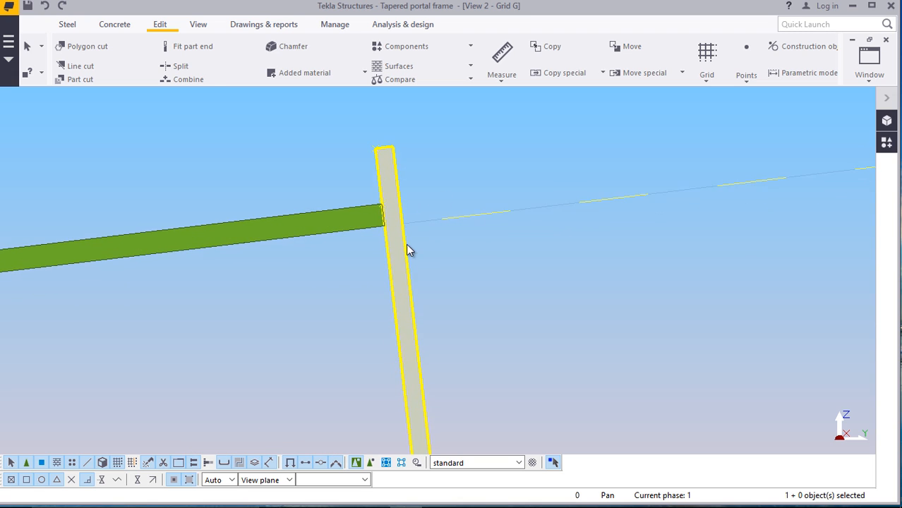
Copy the ridge end plate outward by its own thickness, from its flange-side top corner to its opposite top corner
right_click(502, 131)
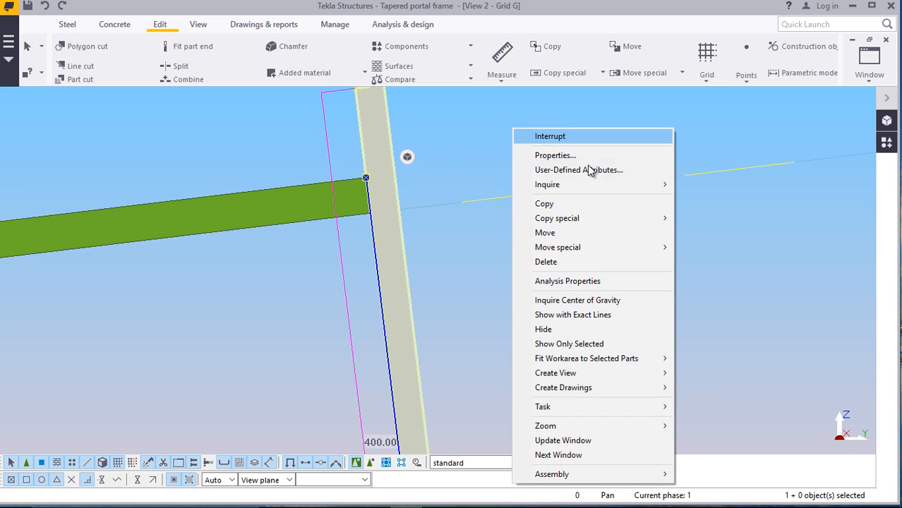
left_click(540, 201)
scroll(365, 257, "down", 1)
scroll(361, 159, "up", 6)
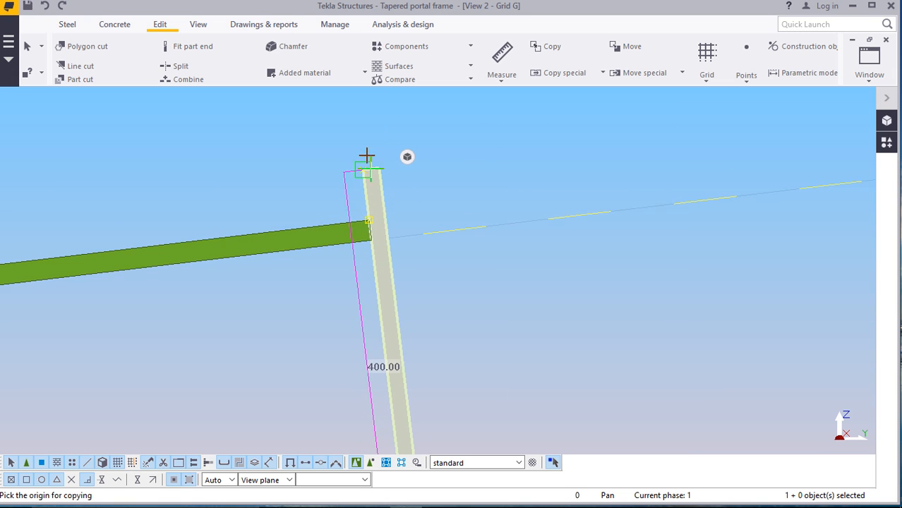
scroll(353, 171, "up", 1)
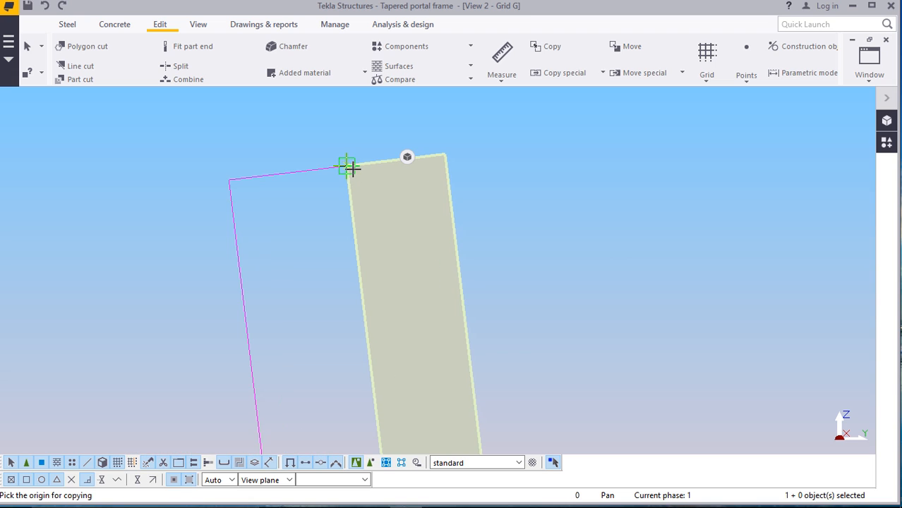
left_click(348, 167)
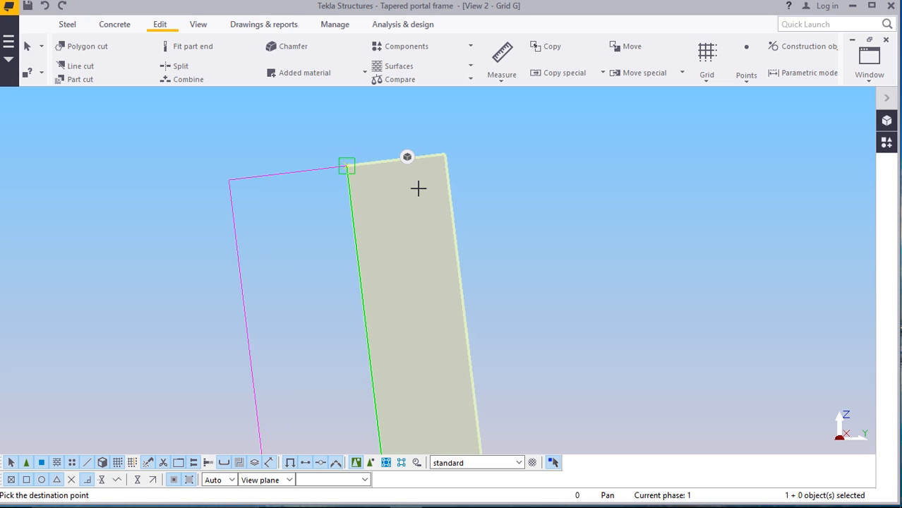
left_click(445, 154)
right_click(590, 163)
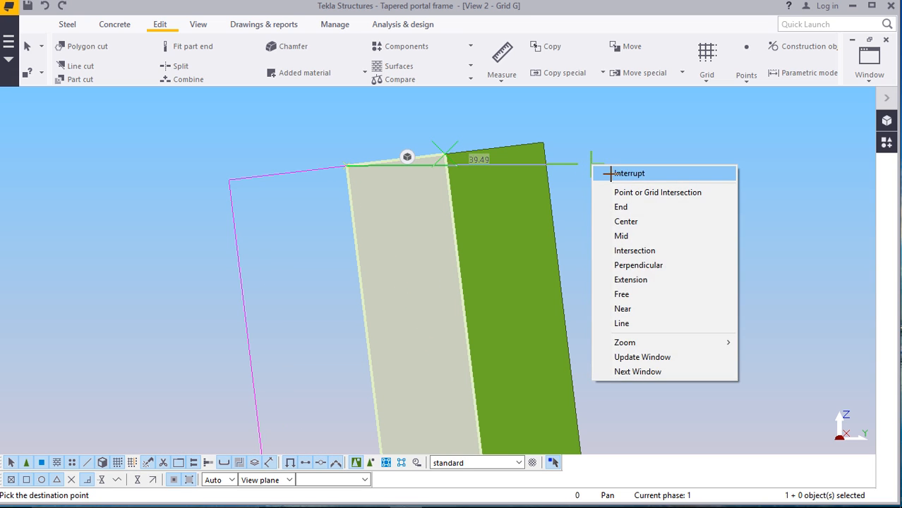
left_click(610, 173)
scroll(424, 247, "down", 2)
scroll(347, 217, "down", 3)
scroll(477, 268, "down", 4)
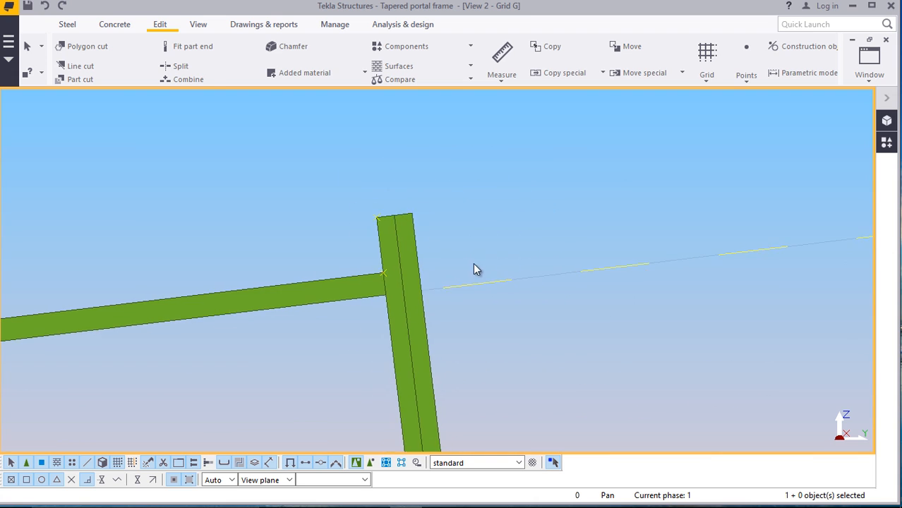
scroll(466, 272, "up", 6)
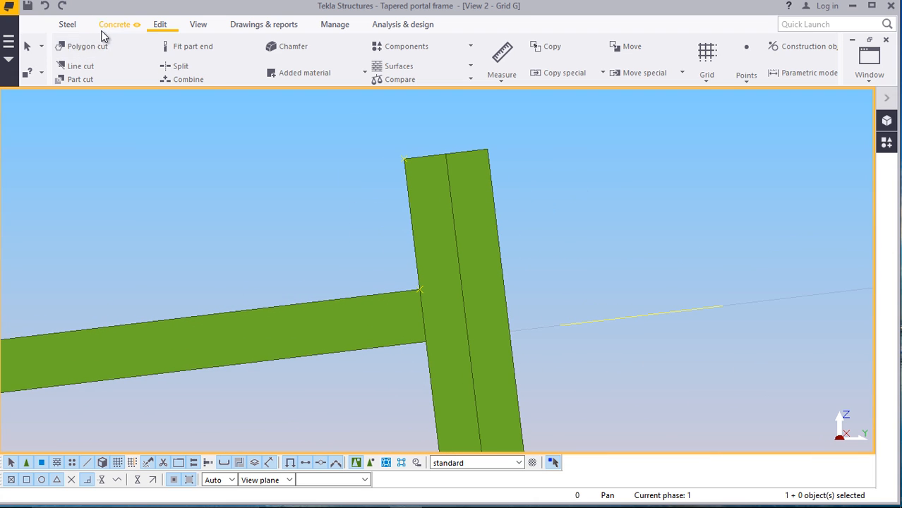
left_click(745, 84)
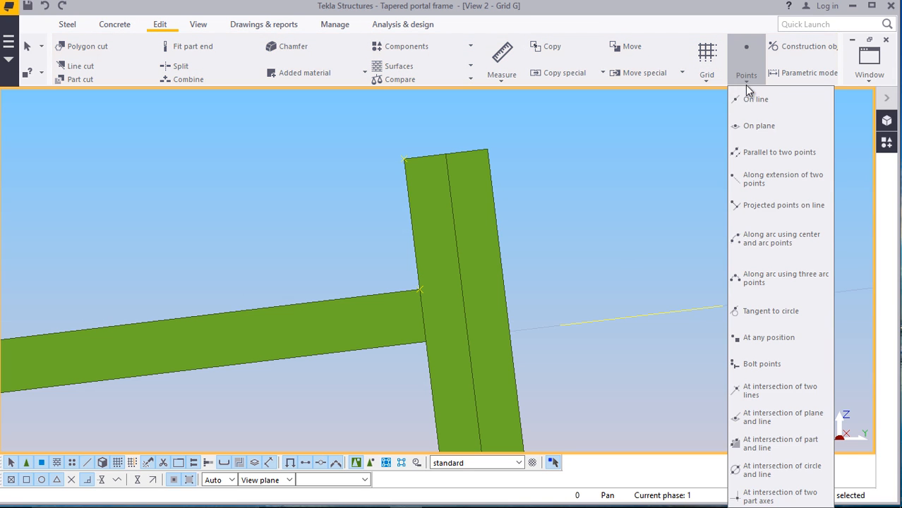
left_click(769, 337)
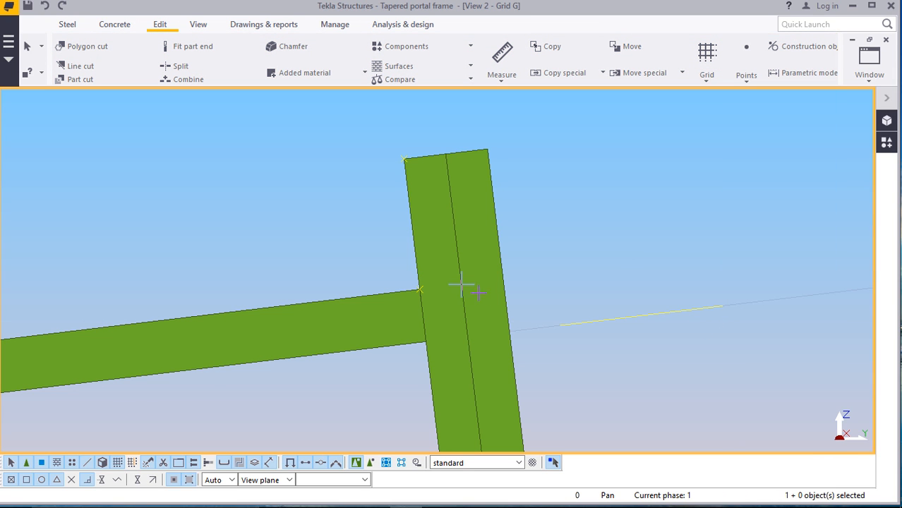
scroll(428, 302, "up", 2)
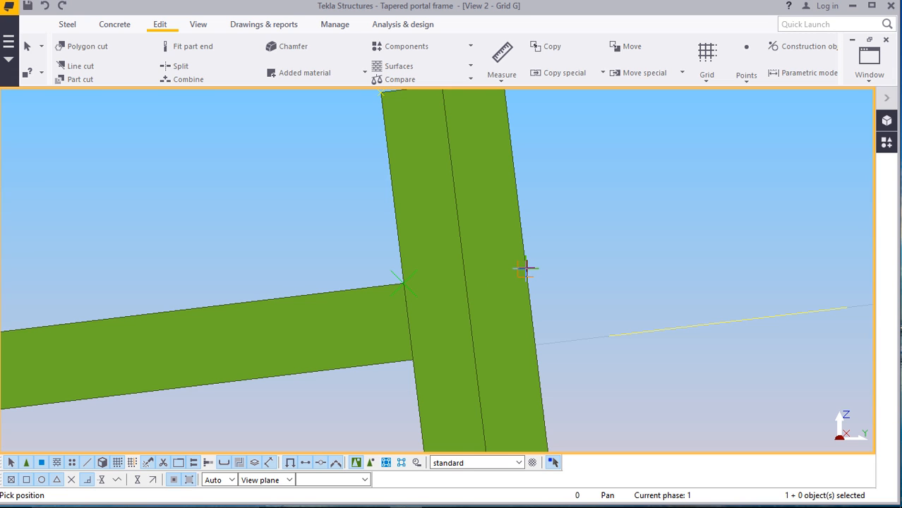
right_click(573, 174)
left_click(583, 186)
scroll(453, 219, "down", 3)
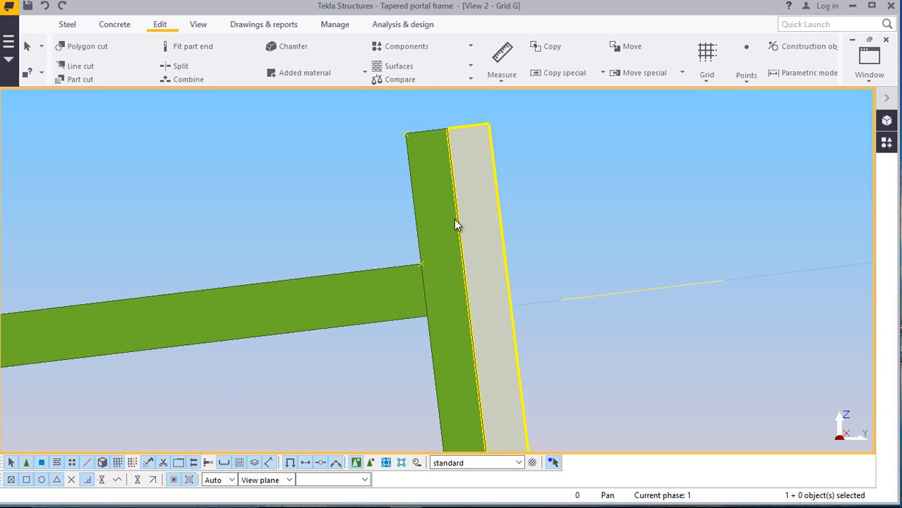
scroll(552, 223, "down", 5)
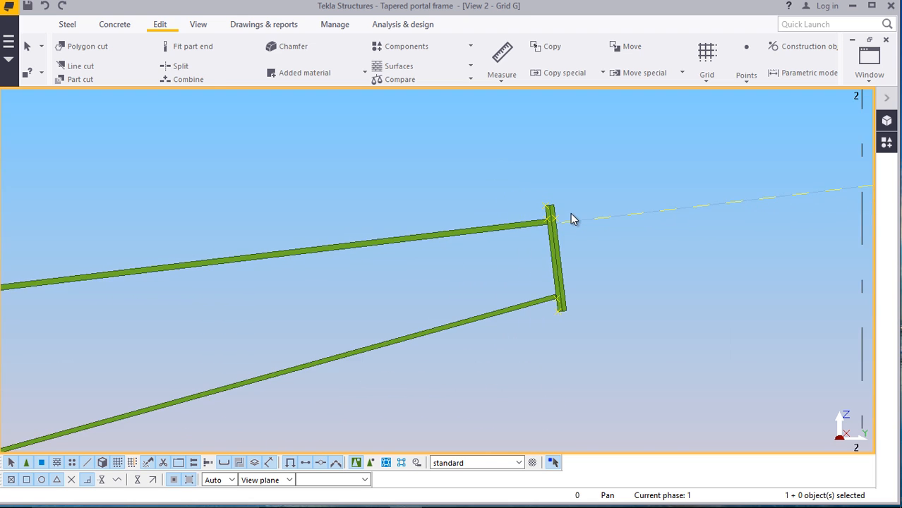
scroll(487, 226, "down", 3)
scroll(593, 214, "up", 4)
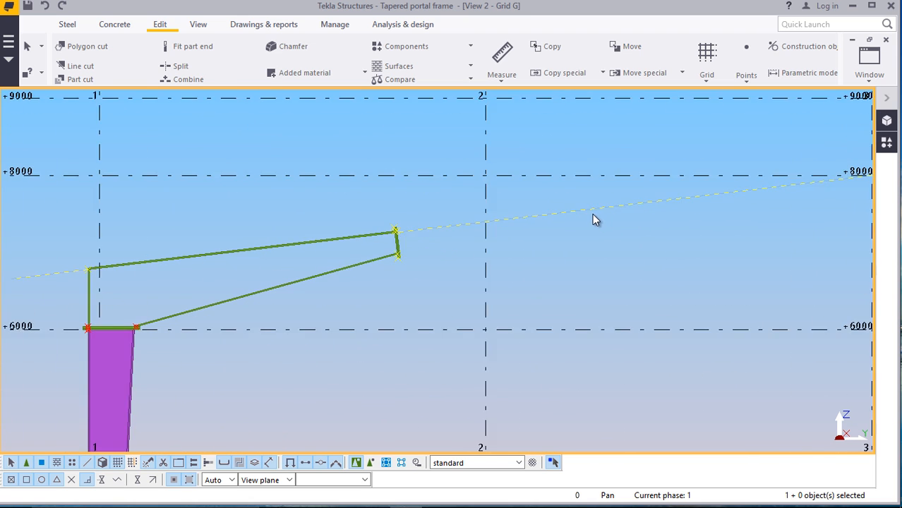
Open the position properties of the sloping bottom flange at its joint with the ridge end plate
scroll(420, 254, "up", 2)
scroll(340, 262, "up", 1)
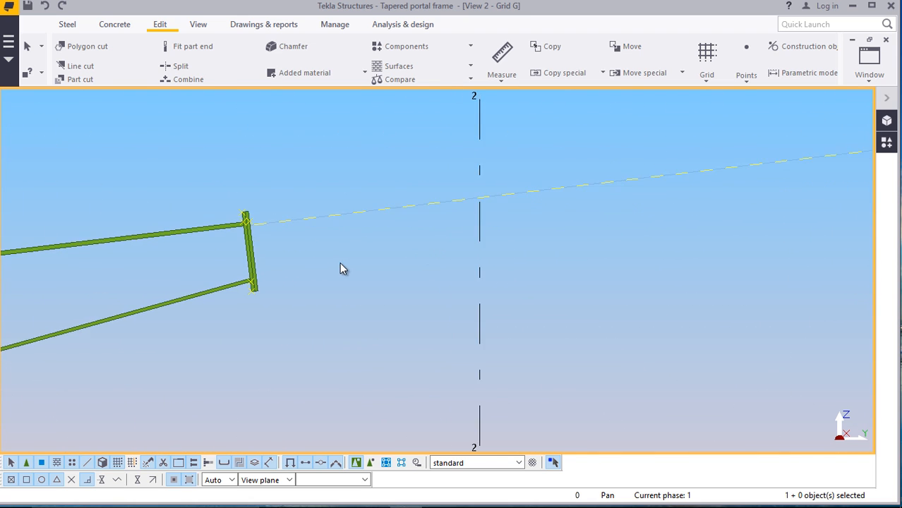
scroll(341, 259, "down", 4)
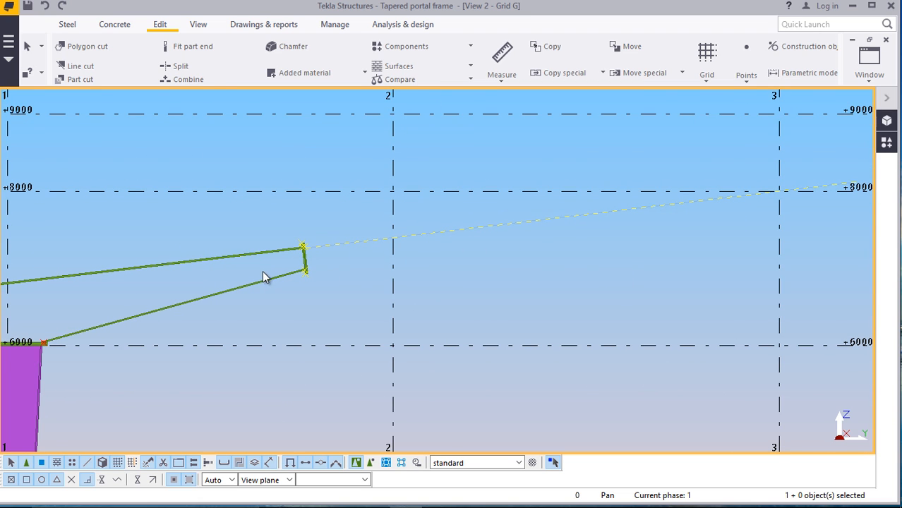
scroll(326, 263, "up", 8)
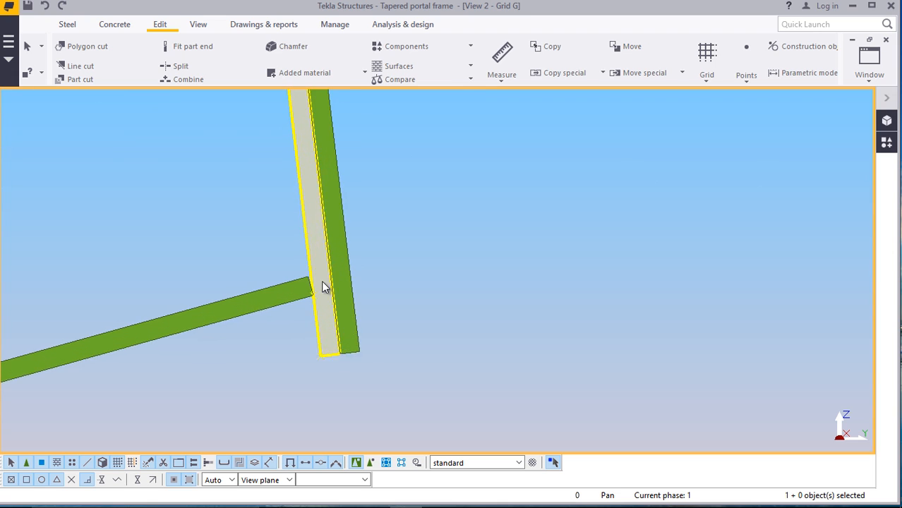
scroll(323, 285, "up", 6)
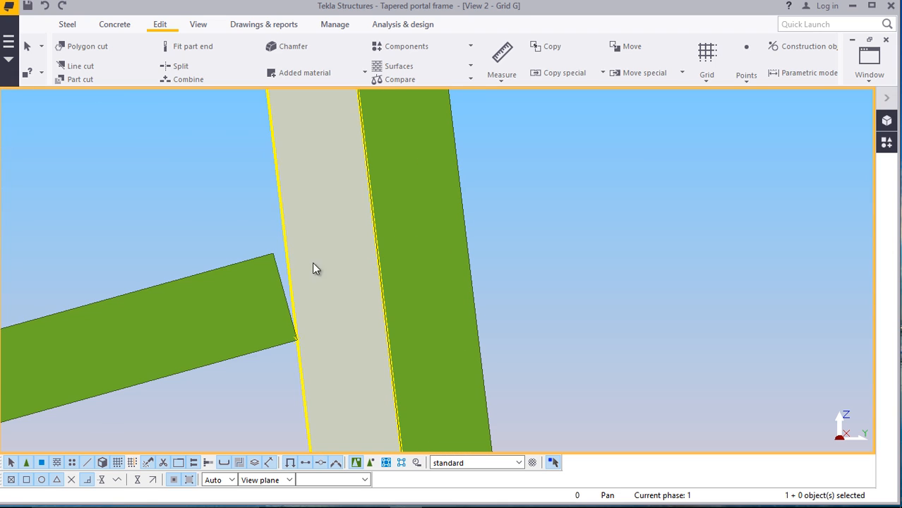
left_click(260, 302)
double_click(240, 301)
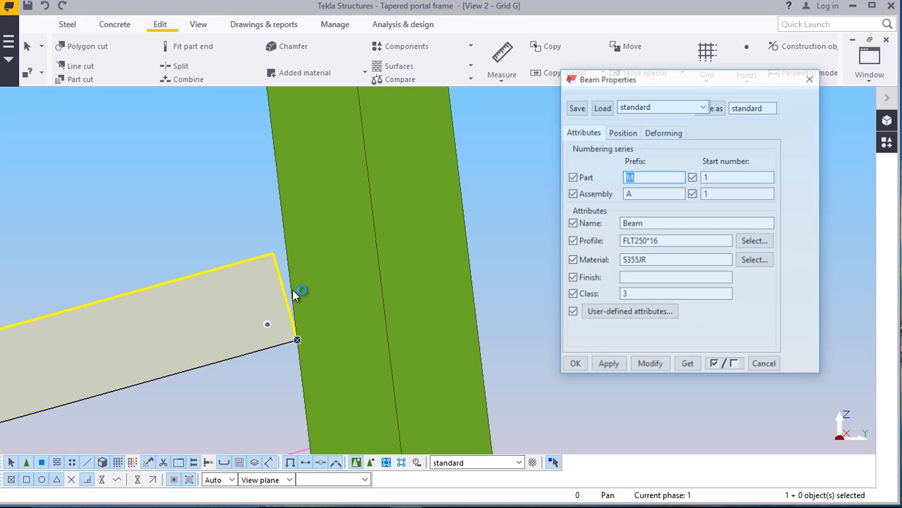
left_click(621, 133)
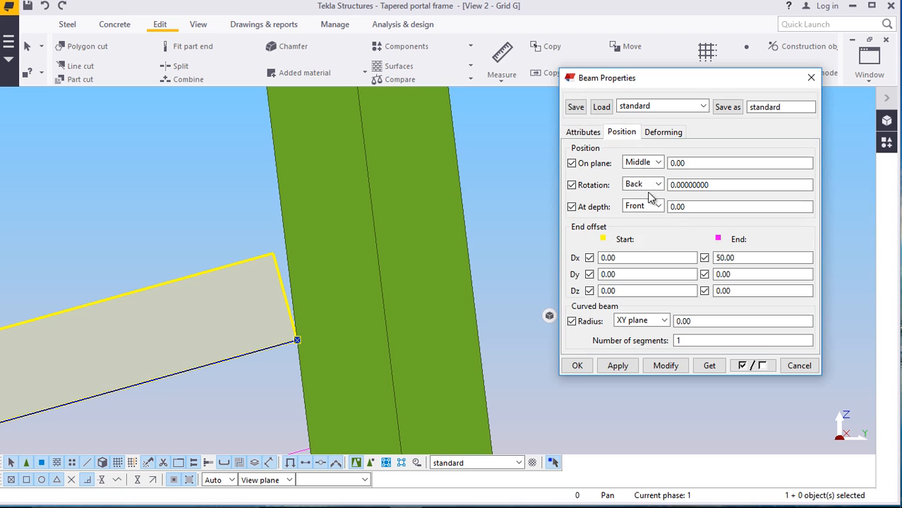
Try a start Dx end offset of 10 on the bottom flange and reset it to 0
left_click(625, 258)
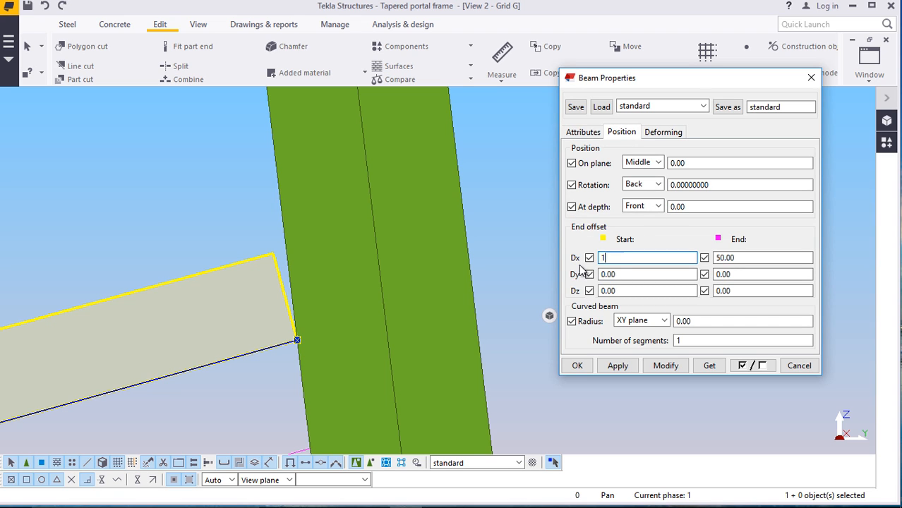
type("10")
left_click(654, 366)
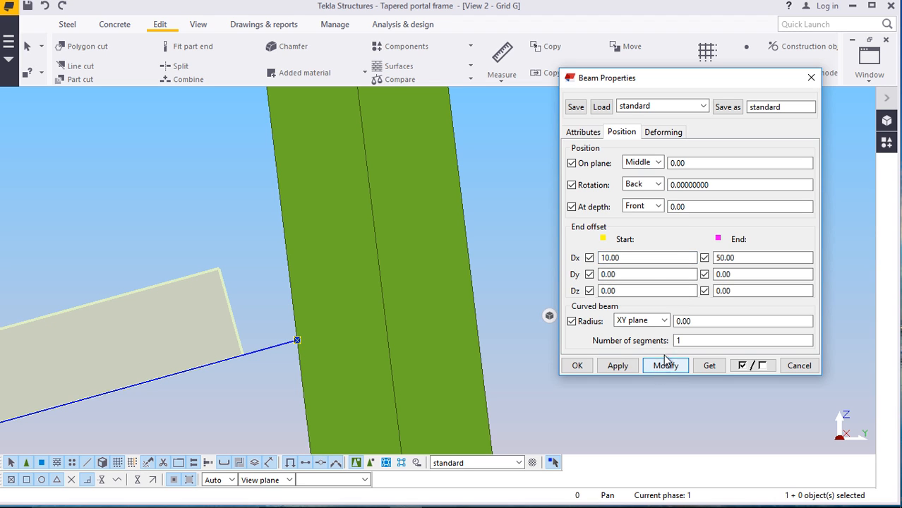
left_click_drag(630, 261, 577, 266)
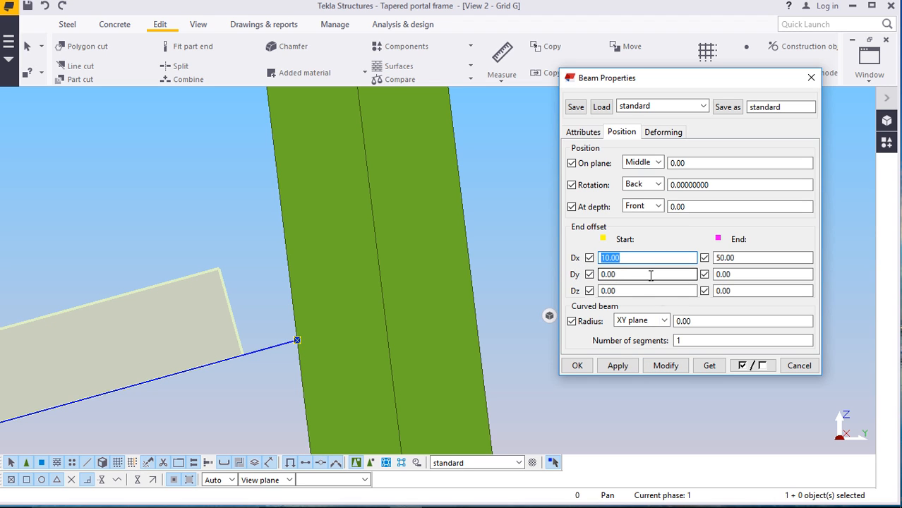
type("0")
left_click(665, 366)
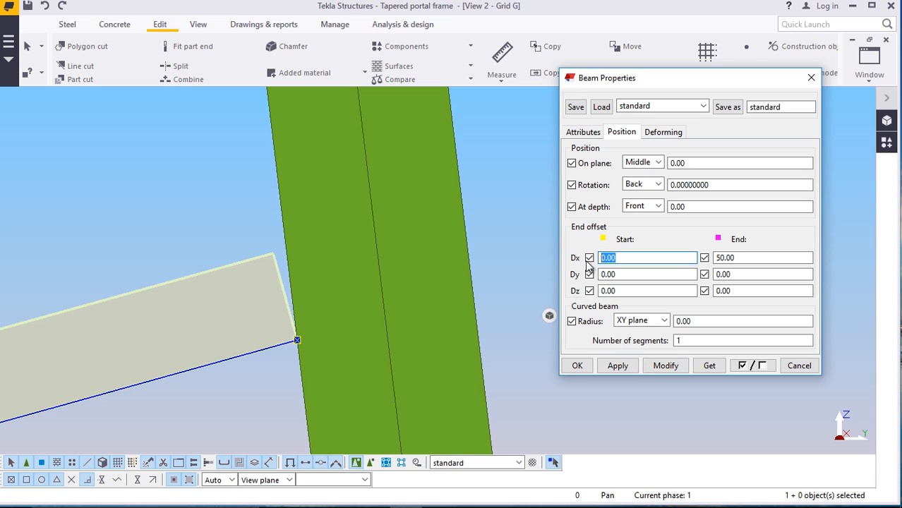
Set the bottom flange's start Dx end offset to -10 so it runs into the end plate, and close its properties
type("-10")
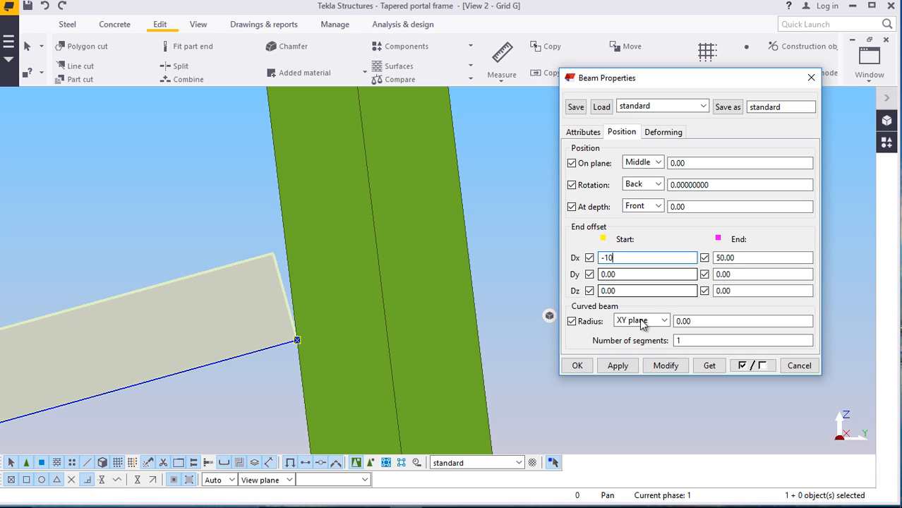
left_click(665, 365)
left_click(616, 365)
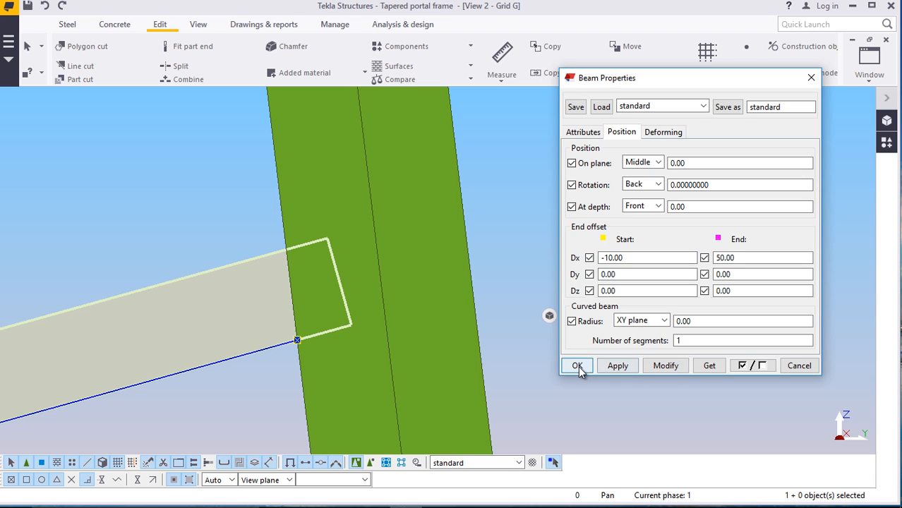
left_click(578, 366)
left_click(567, 245)
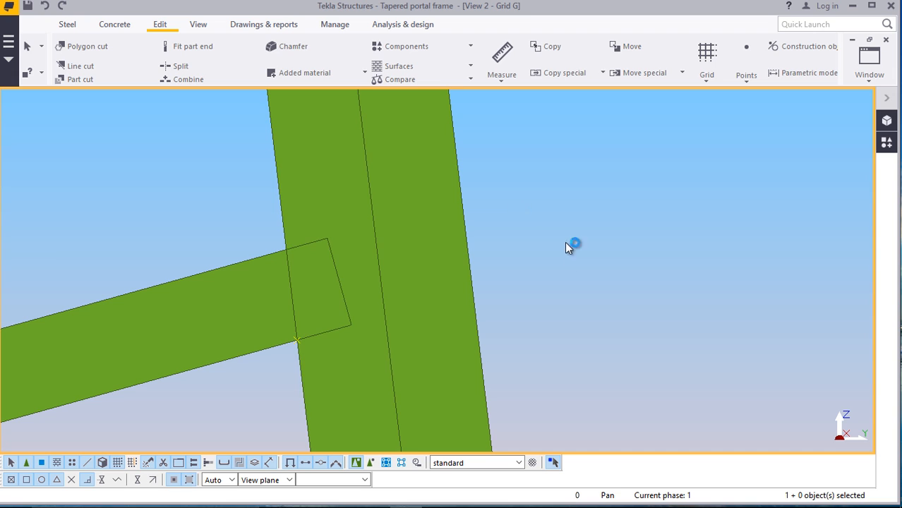
Cut the overlapping end of the bottom flange with the adjoining end plate, using a part cut
left_click(83, 79)
left_click(284, 293)
left_click(295, 247)
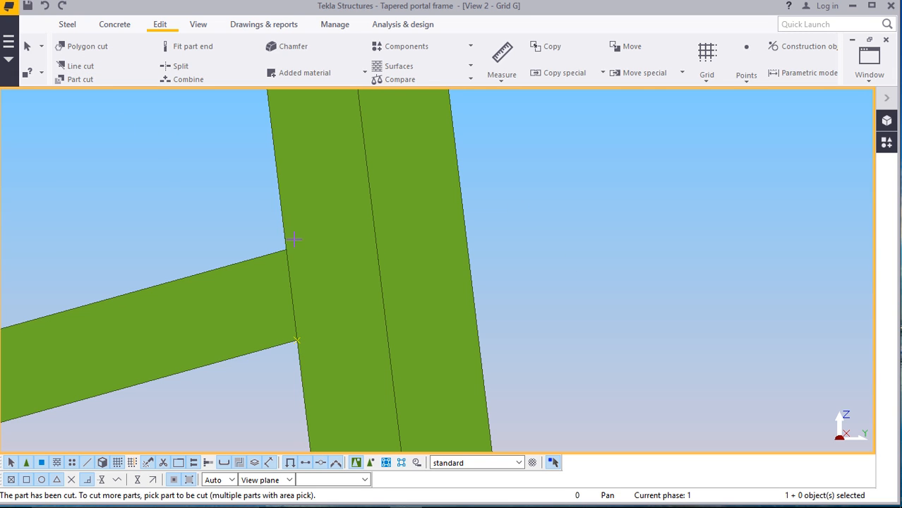
right_click(185, 182)
left_click(210, 184)
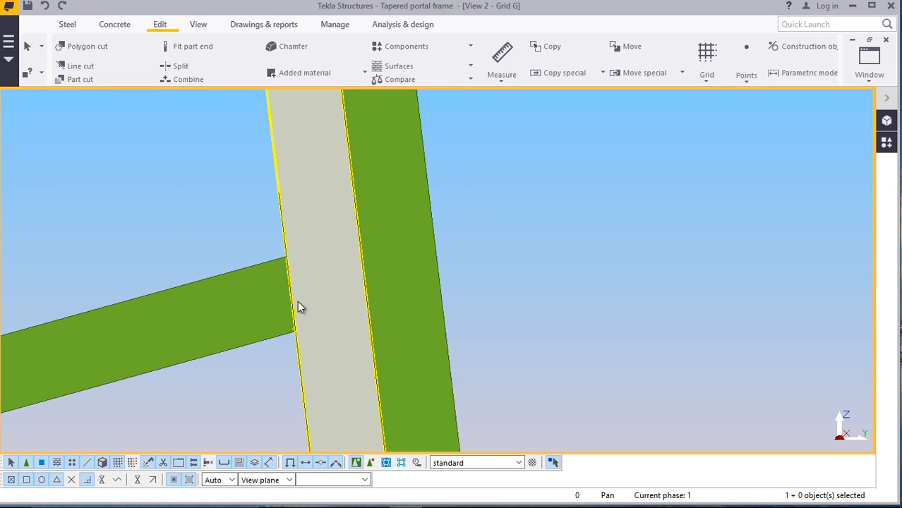
scroll(299, 307, "down", 8)
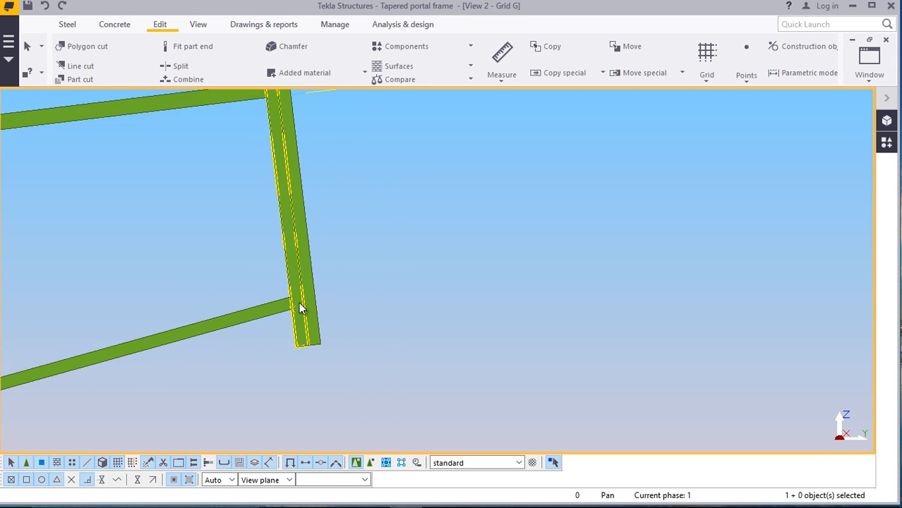
scroll(299, 307, "down", 3)
scroll(253, 234, "up", 5)
scroll(275, 233, "down", 6)
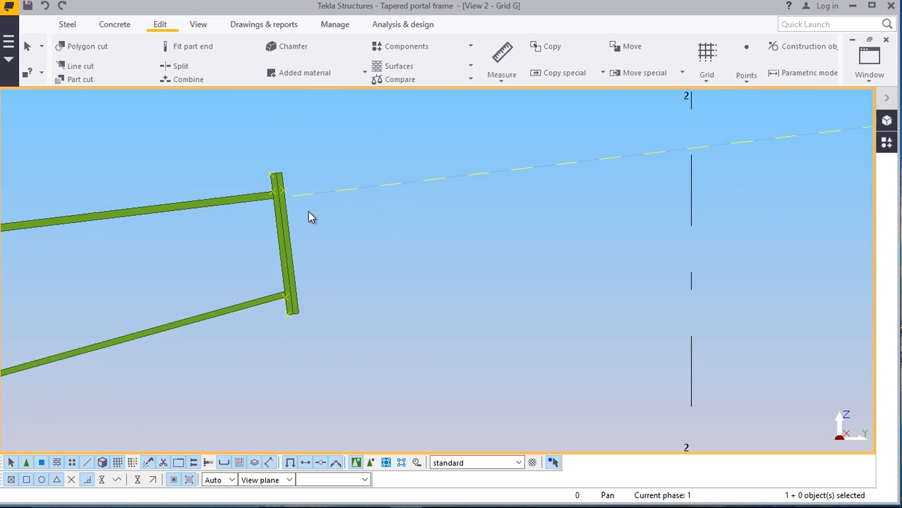
scroll(261, 239, "up", 2)
scroll(258, 332, "up", 6)
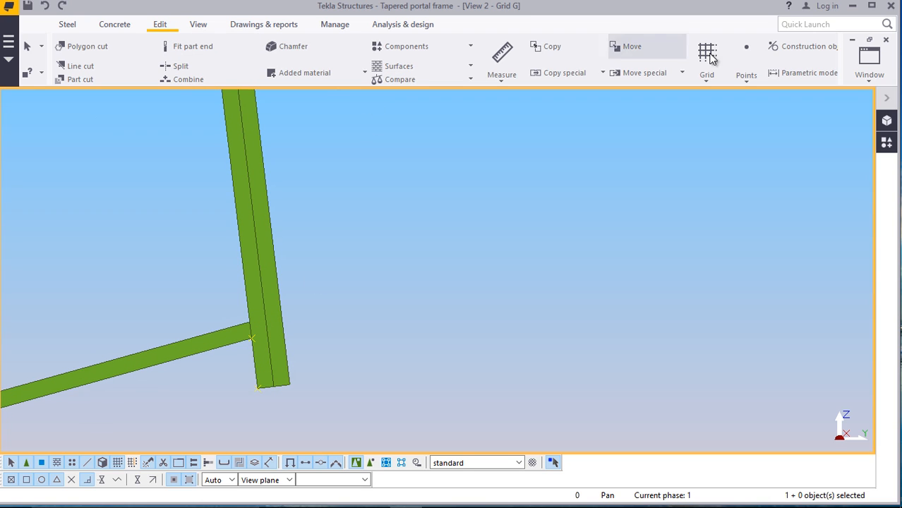
left_click(745, 81)
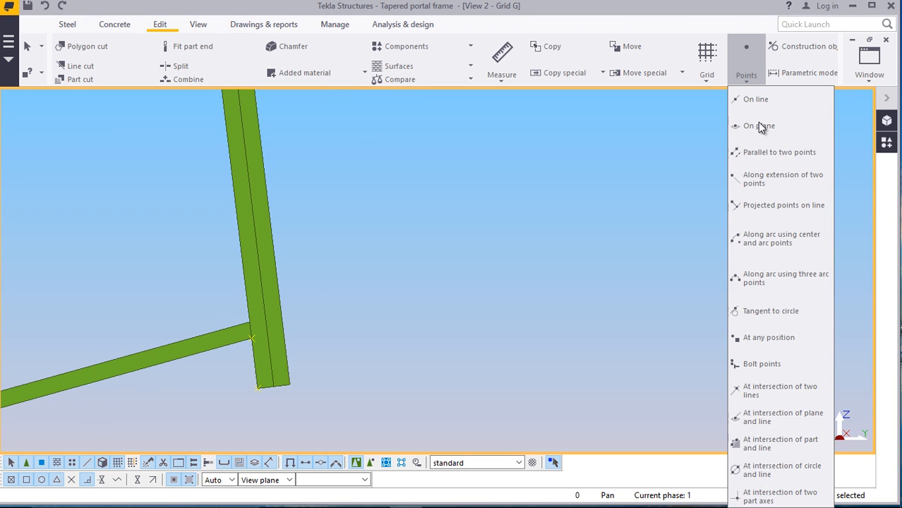
left_click(761, 363)
scroll(266, 343, "up", 4)
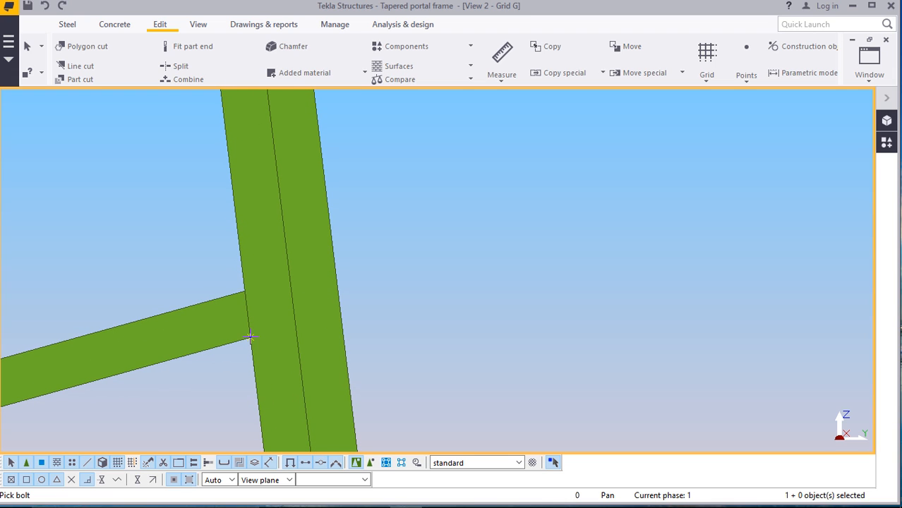
right_click(453, 134)
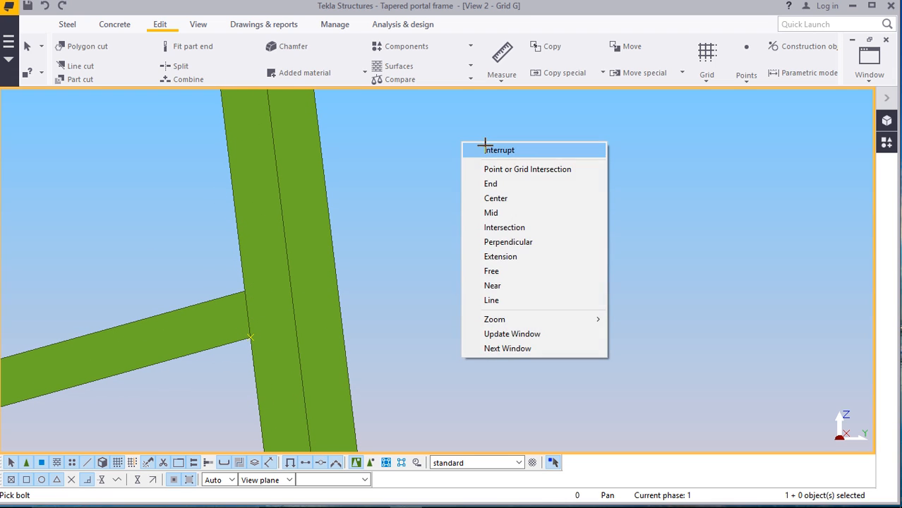
left_click(486, 148)
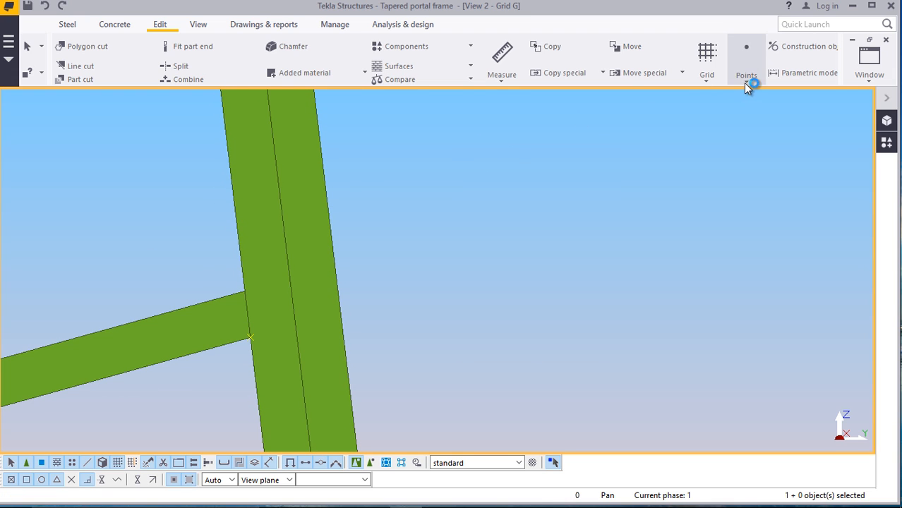
Place a point at the lower corner where the bottom flange meets the end plate
left_click(745, 81)
left_click(761, 340)
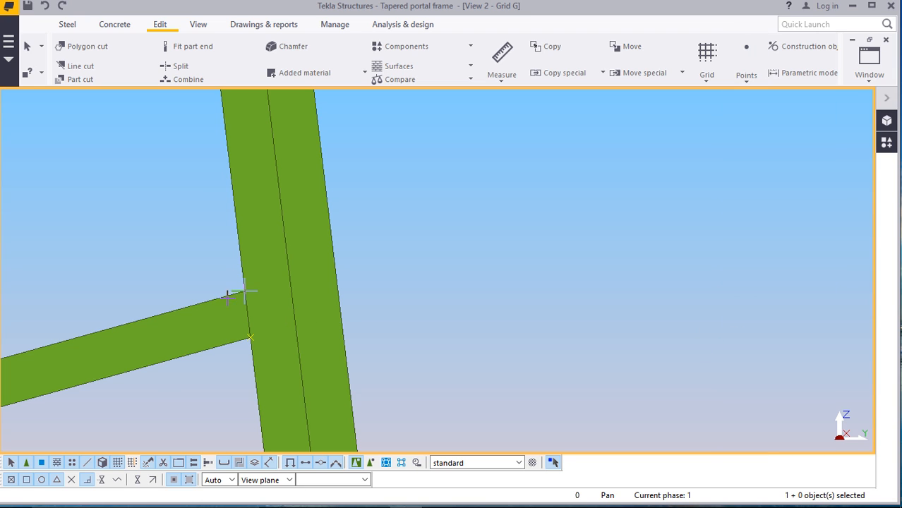
left_click(251, 337)
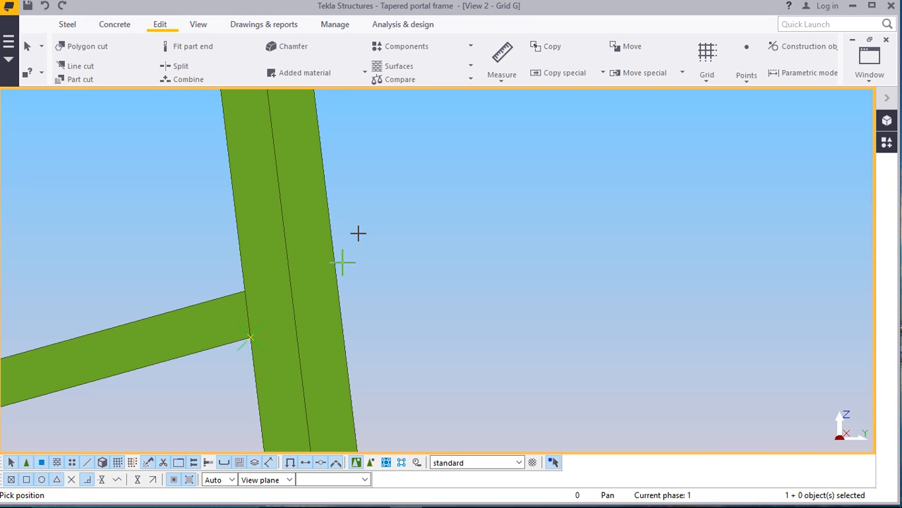
right_click(403, 173)
left_click(409, 177)
Create a steel beam for the next top flange from the doubled end plate to the intersection of grid line 3 and level +8000
scroll(278, 229, "down", 4)
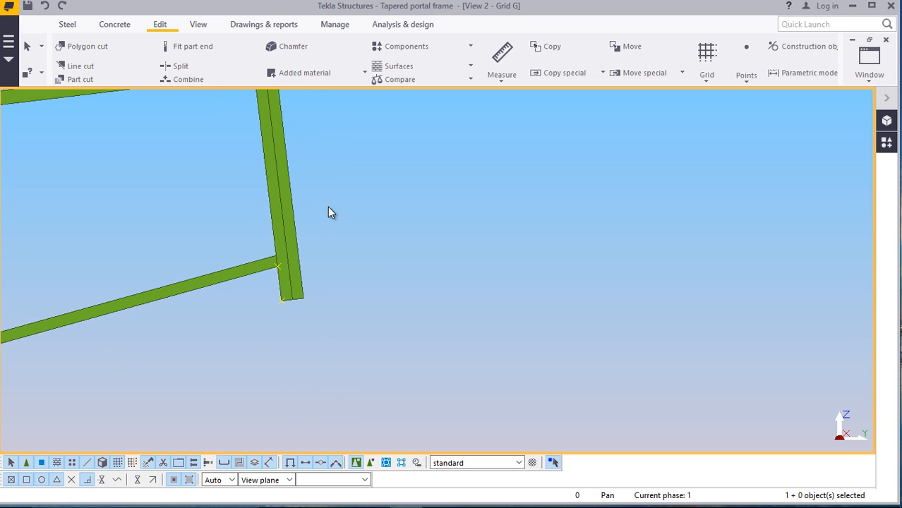
scroll(300, 290, "down", 6)
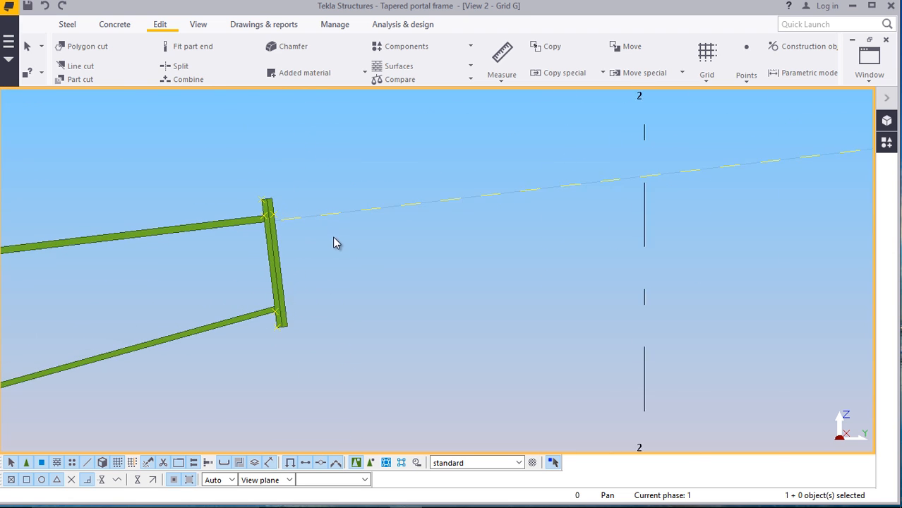
scroll(267, 220, "up", 5)
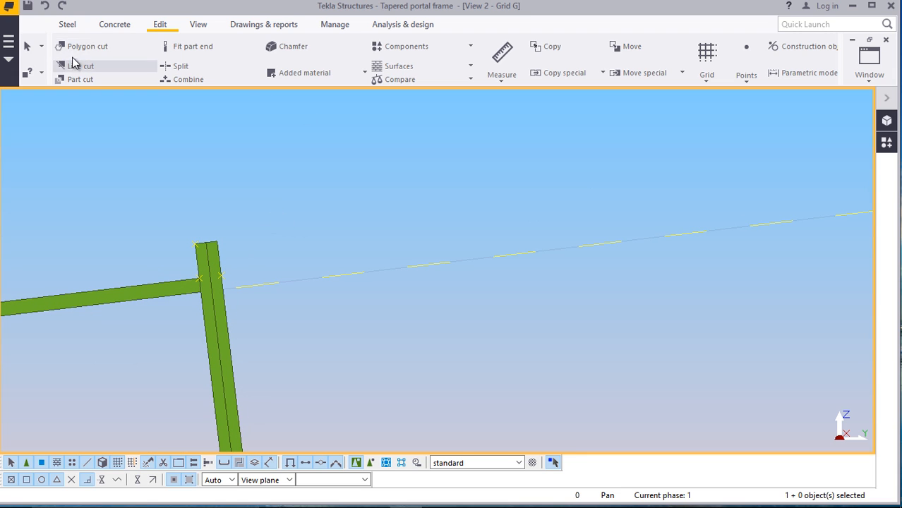
left_click(67, 25)
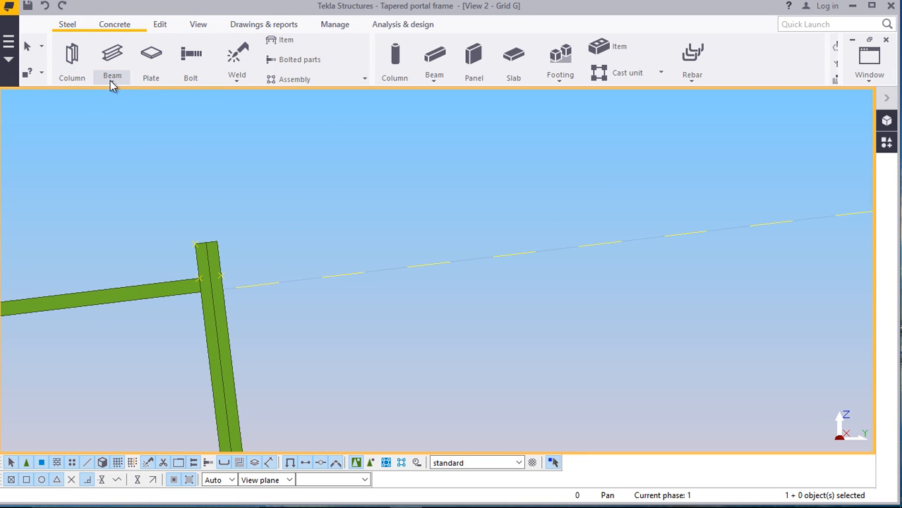
left_click(110, 80)
left_click(136, 105)
scroll(244, 309, "up", 5)
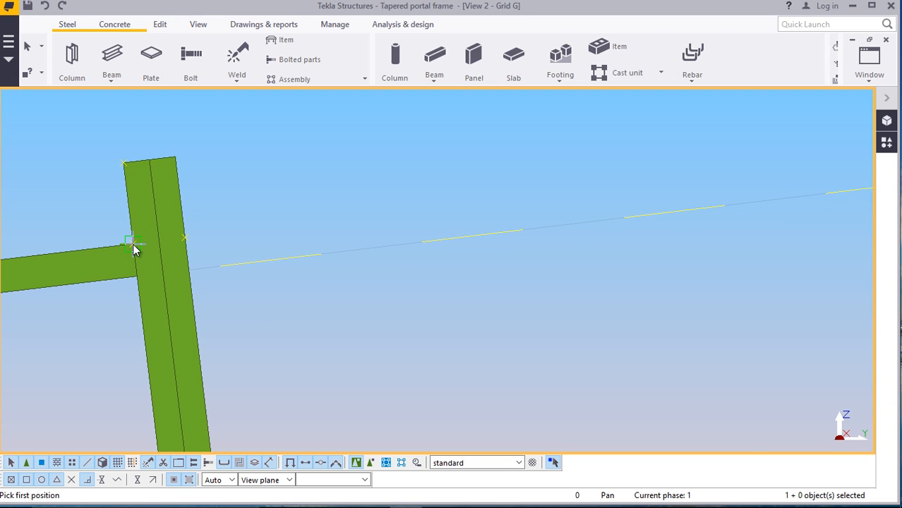
scroll(200, 291, "down", 5)
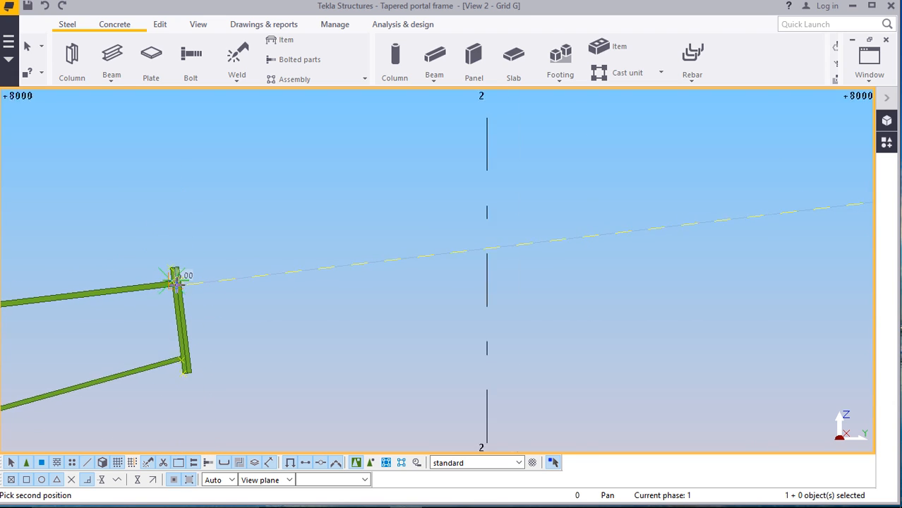
scroll(180, 277, "down", 3)
scroll(494, 251, "up", 3)
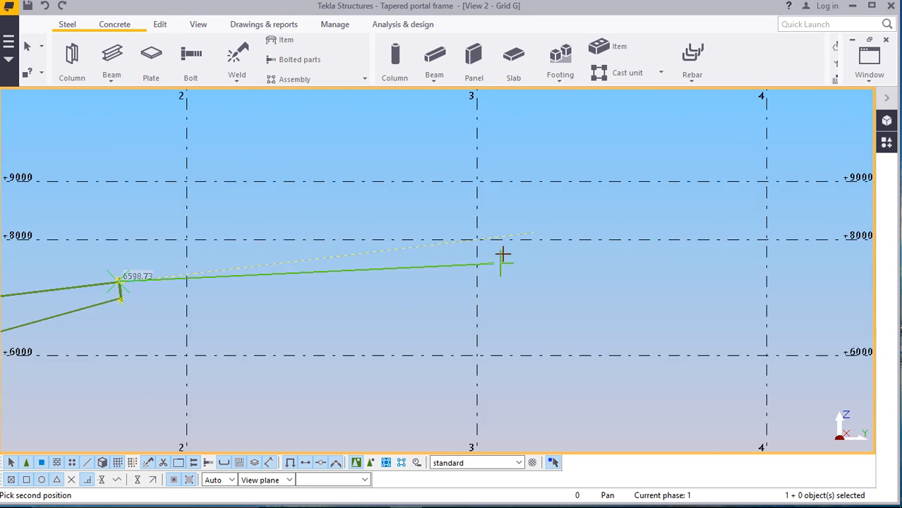
scroll(459, 239, "up", 3)
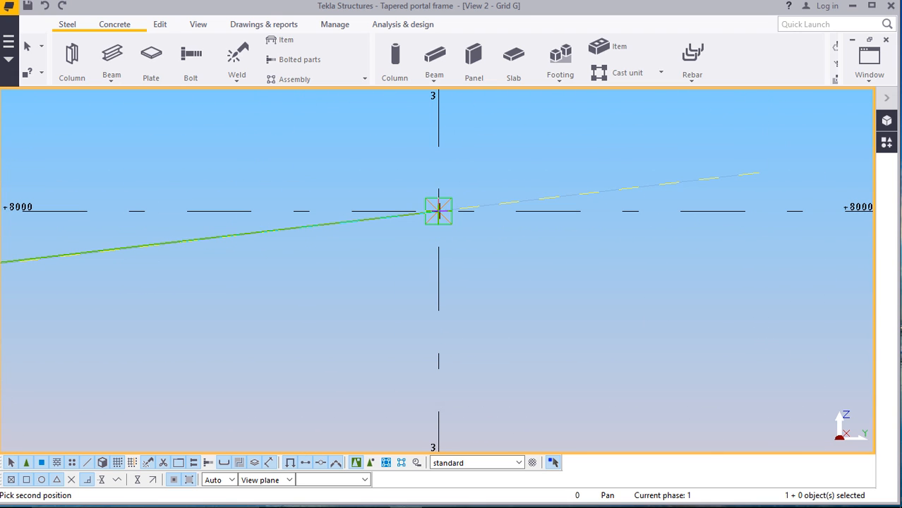
left_click(438, 213)
right_click(498, 159)
left_click(531, 165)
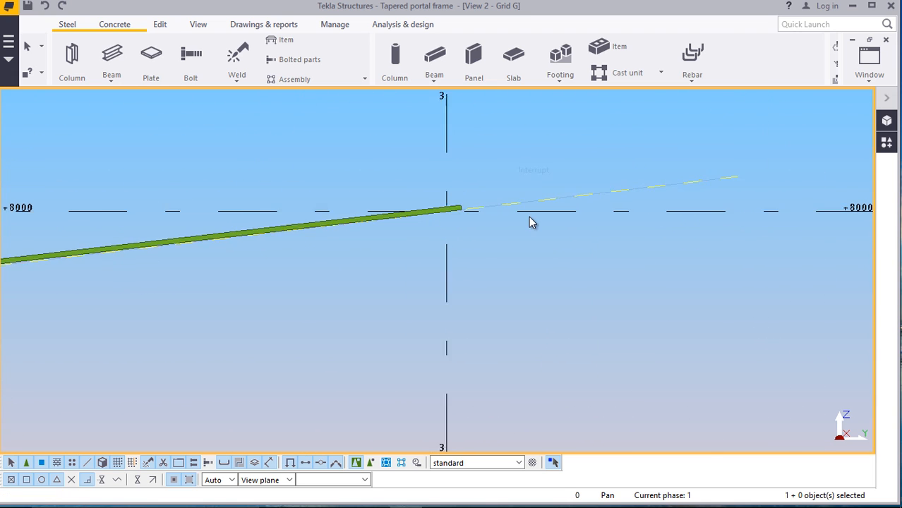
Set the new top flange's start and end Dx offsets to 0, apply the change and close its properties
scroll(532, 216, "down", 3)
scroll(536, 220, "down", 4)
scroll(261, 252, "up", 4)
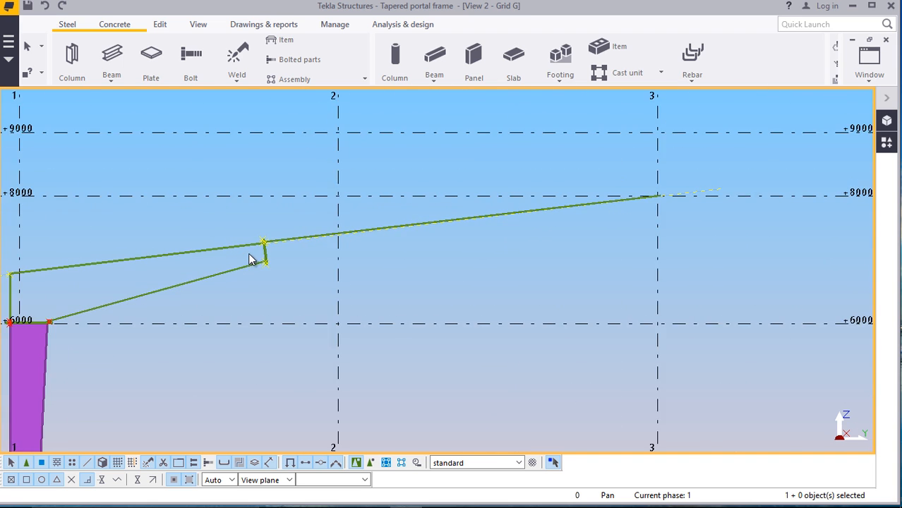
double_click(481, 207)
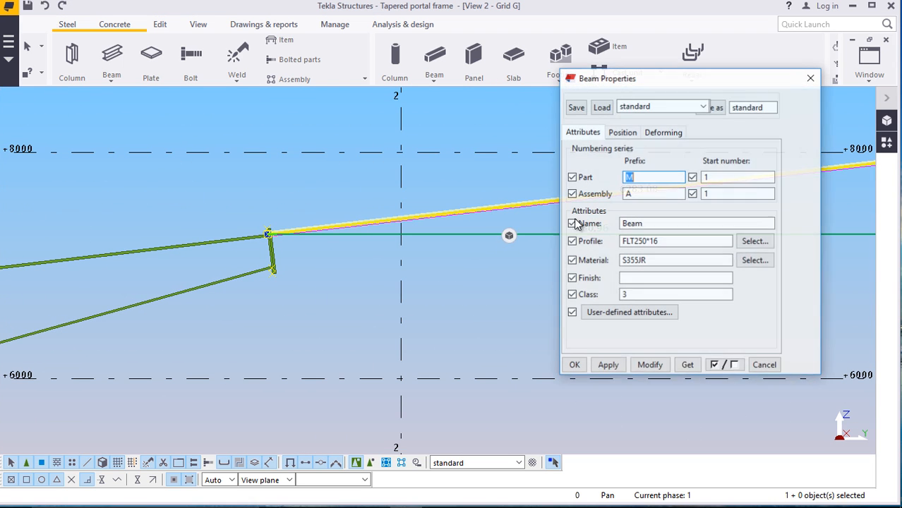
left_click(621, 135)
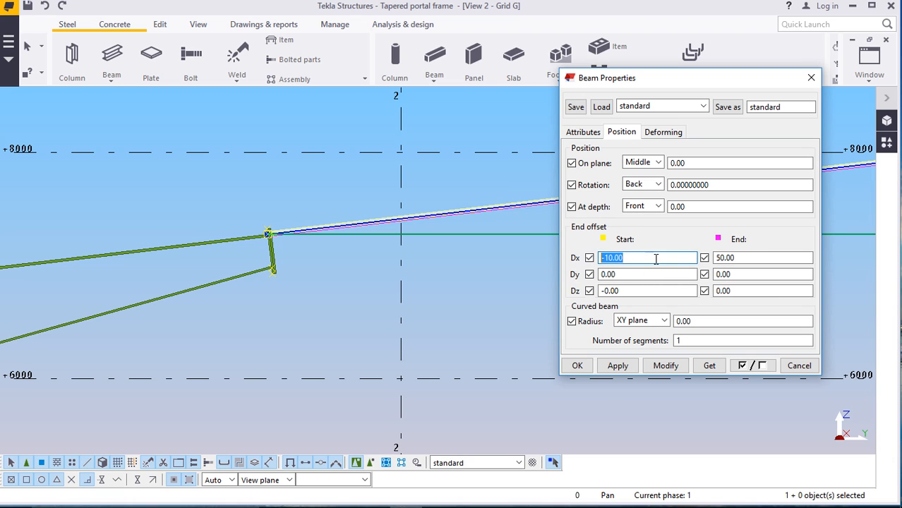
double_click(743, 259)
type("0")
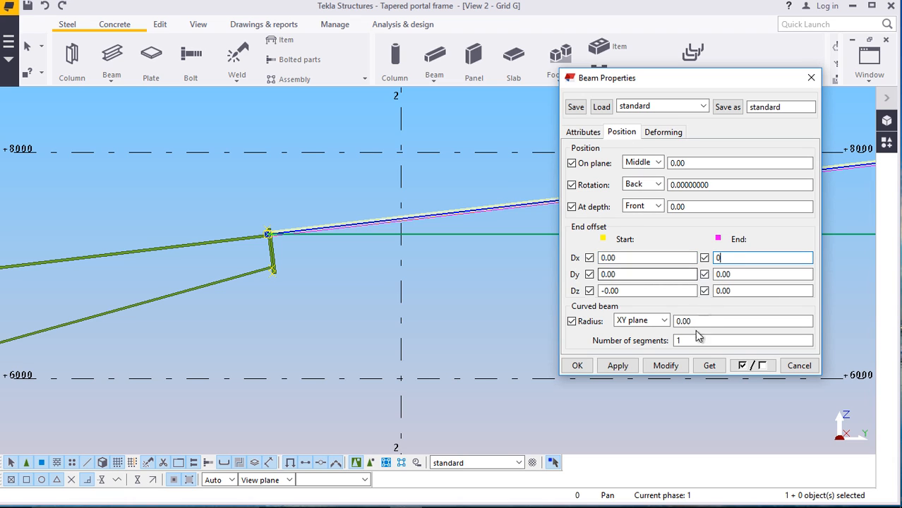
left_click(666, 366)
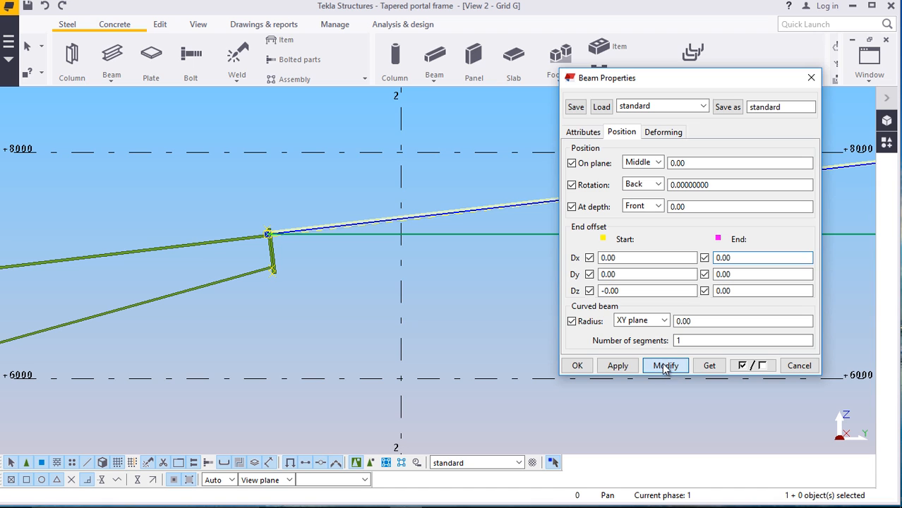
left_click(577, 366)
Move the new top flange down 16 mm, from its upper start corner to the upper end corner of the previous top flange
scroll(240, 243, "up", 4)
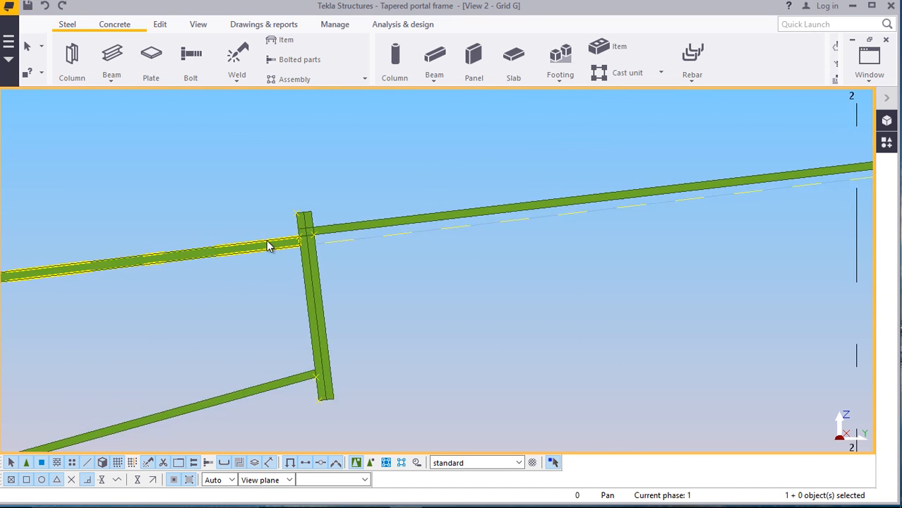
scroll(292, 248, "up", 7)
left_click(482, 185)
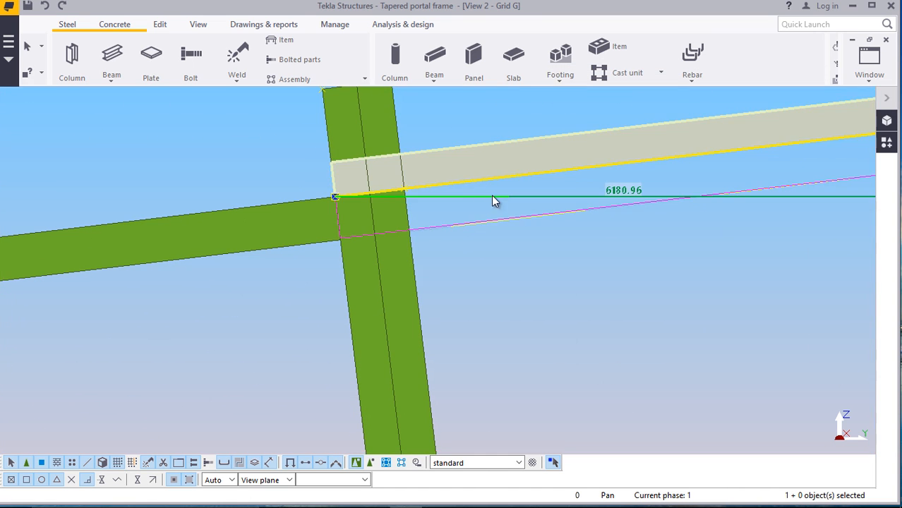
right_click(549, 281)
left_click(563, 256)
scroll(356, 209, "up", 2)
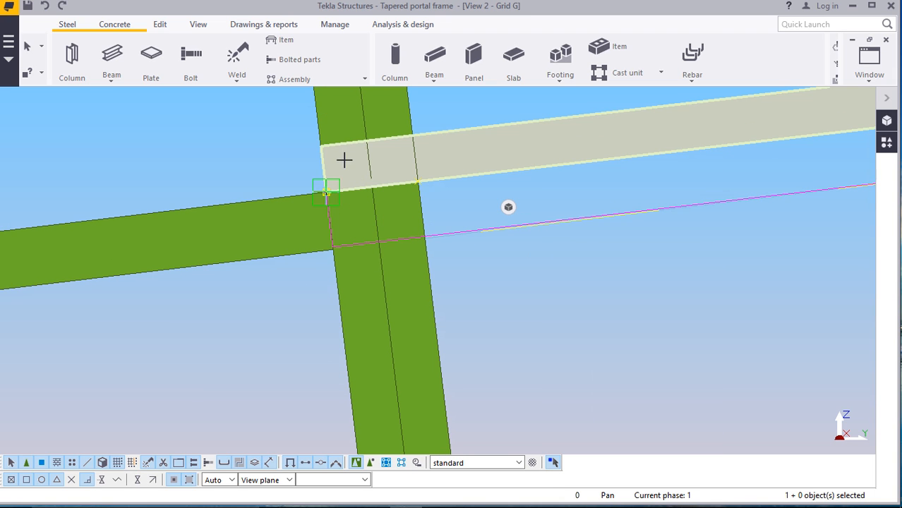
left_click(320, 148)
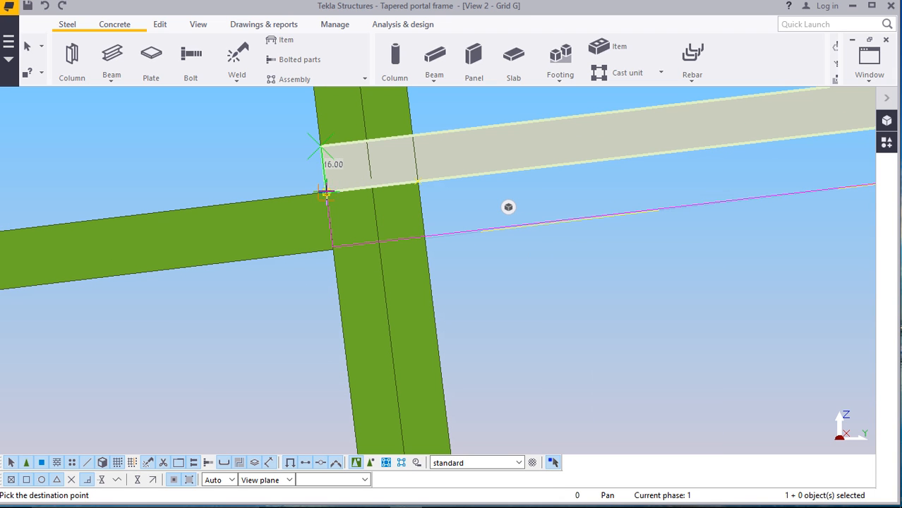
left_click(325, 192)
left_click(609, 281)
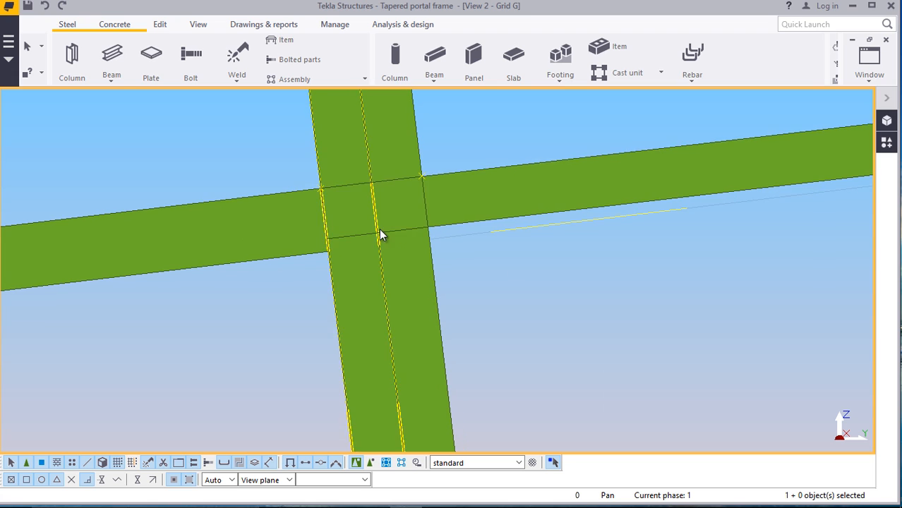
Change the new top flange's profile to FLT250*20, apply it and close the beam properties
left_click(545, 208)
double_click(604, 202)
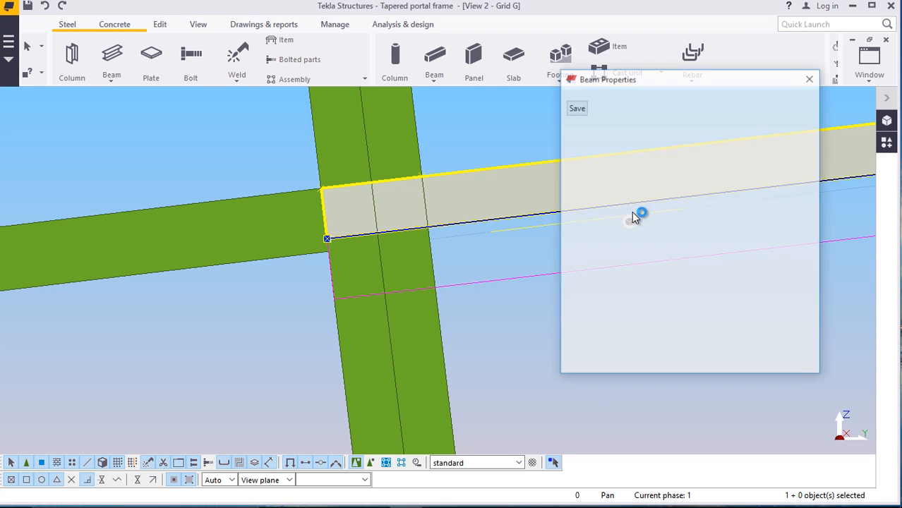
left_click(667, 241)
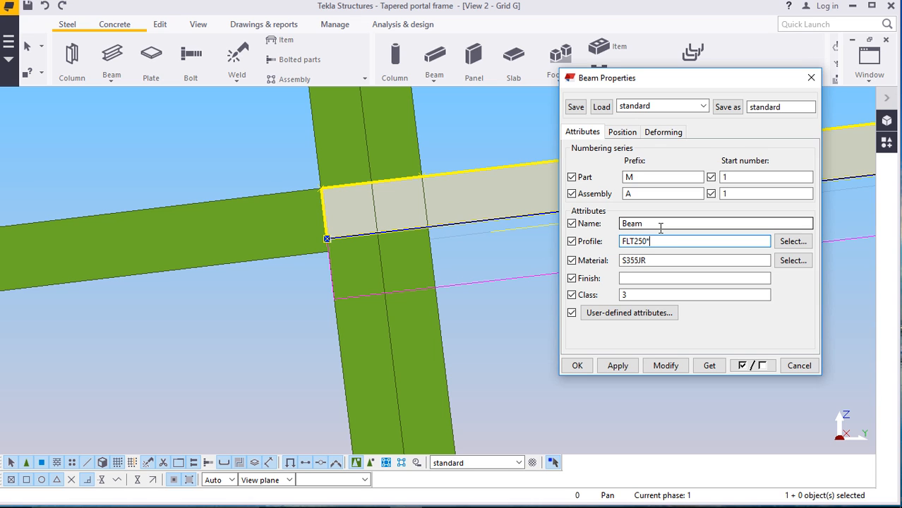
type("20")
left_click(666, 365)
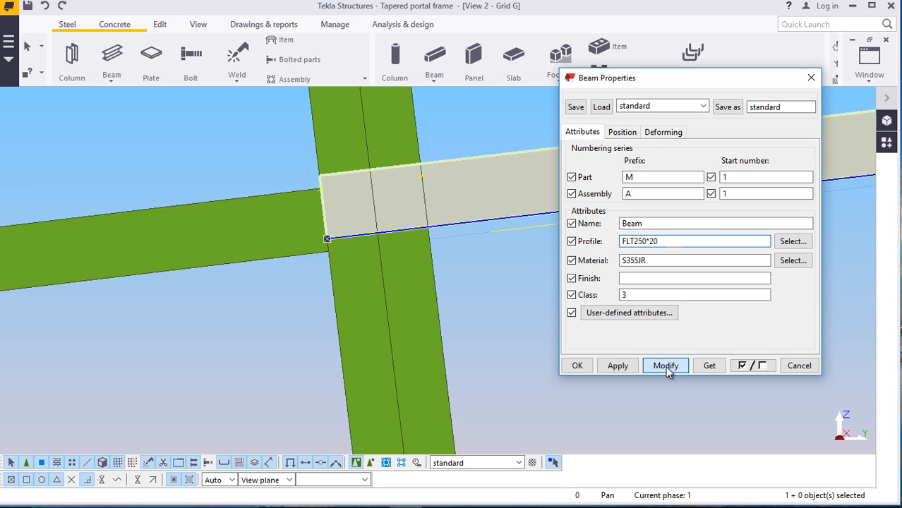
left_click(590, 367)
right_click(520, 338)
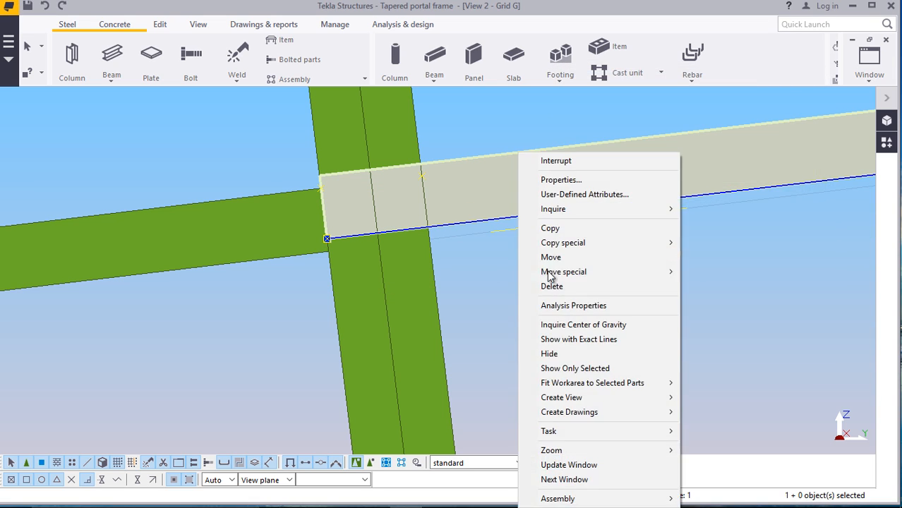
left_click(561, 227)
right_click(538, 226)
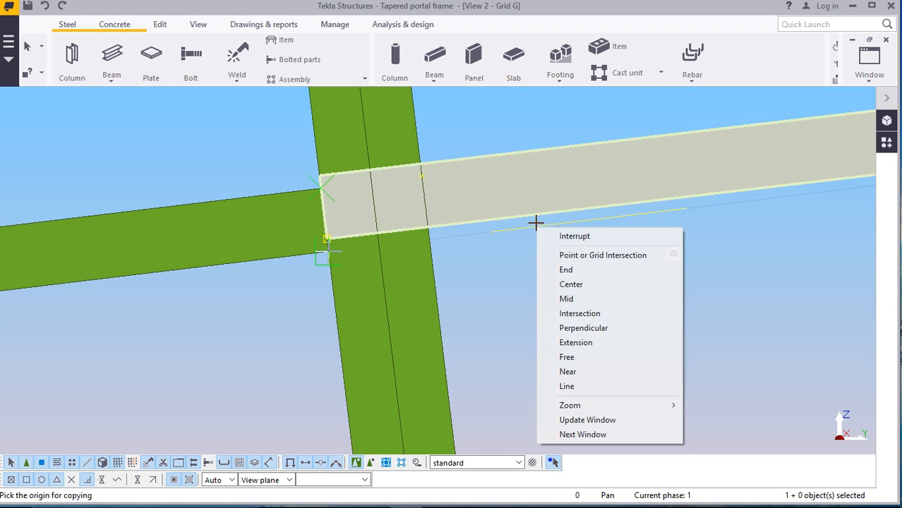
left_click(571, 249)
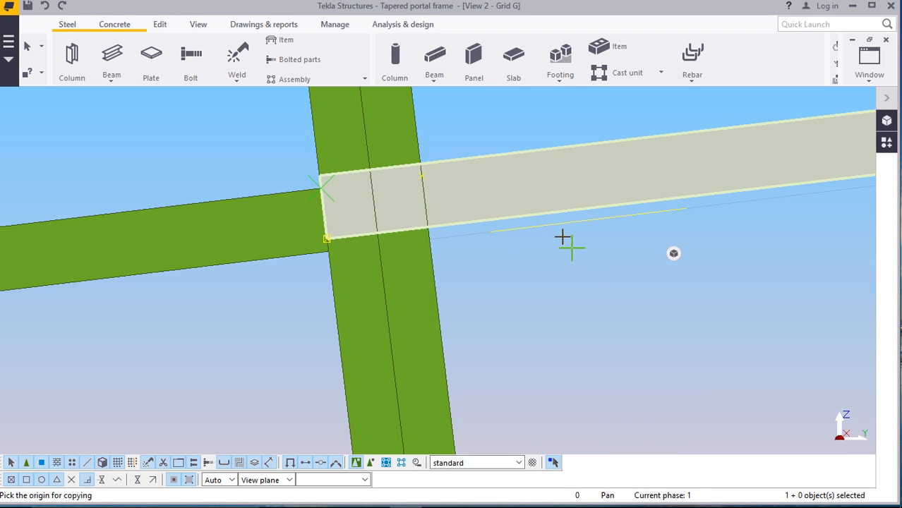
right_click(557, 224)
right_click(521, 277)
left_click(534, 285)
right_click(518, 275)
left_click(557, 263)
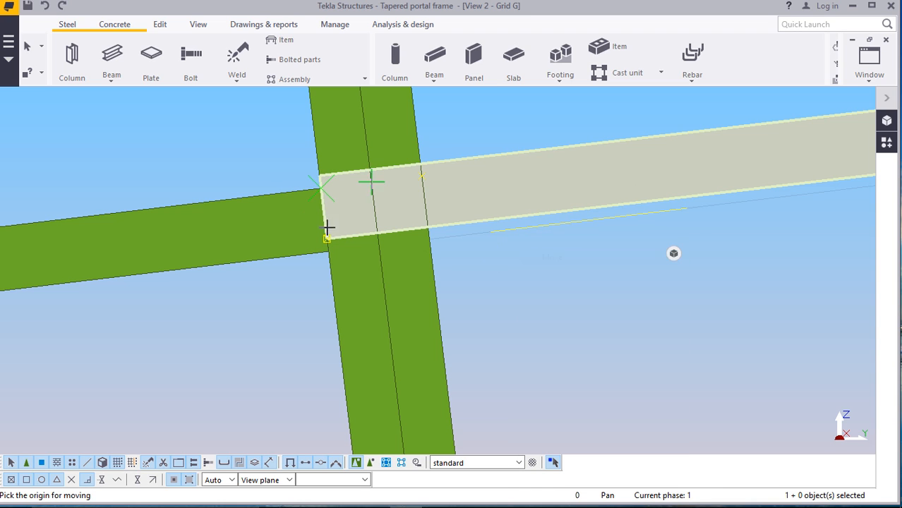
scroll(327, 227, "up", 4)
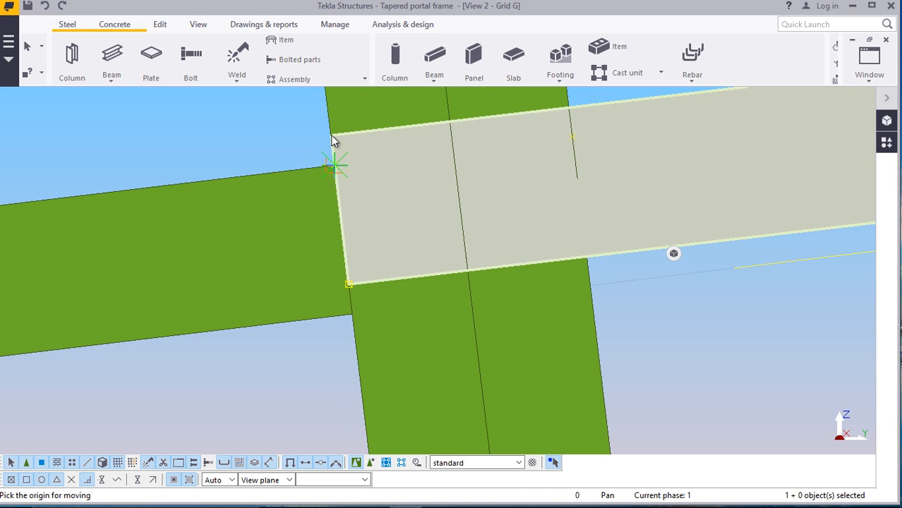
right_click(275, 138)
left_click(279, 133)
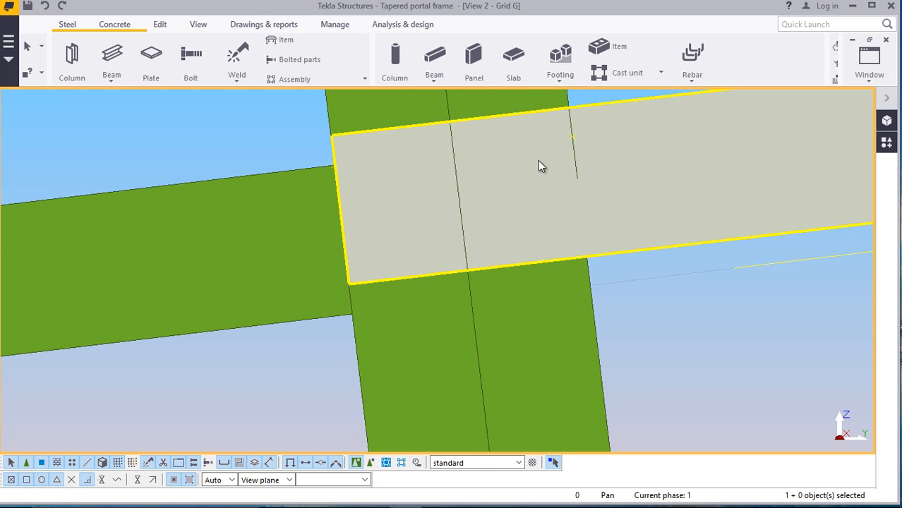
left_click(45, 7)
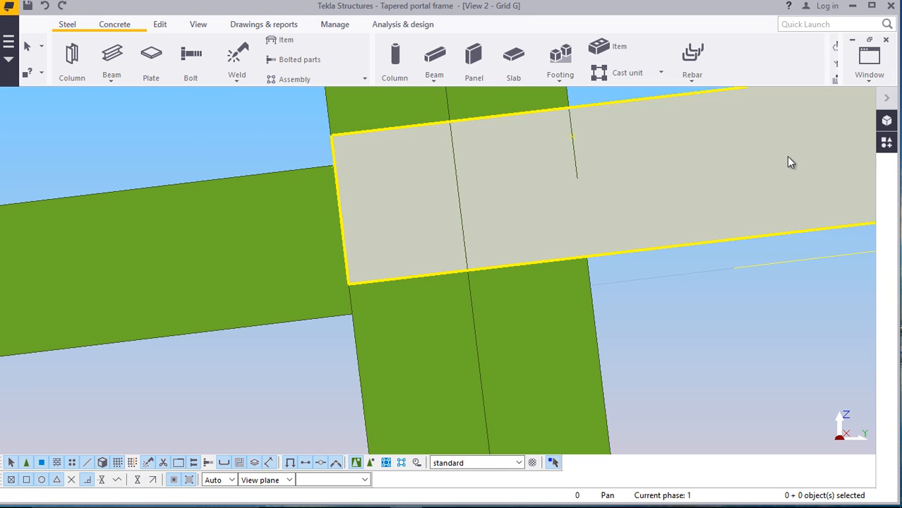
Move the thickened top flange down 4 mm so its upper start corner meets the previous flange's upper end corner
left_click(768, 159)
right_click(715, 147)
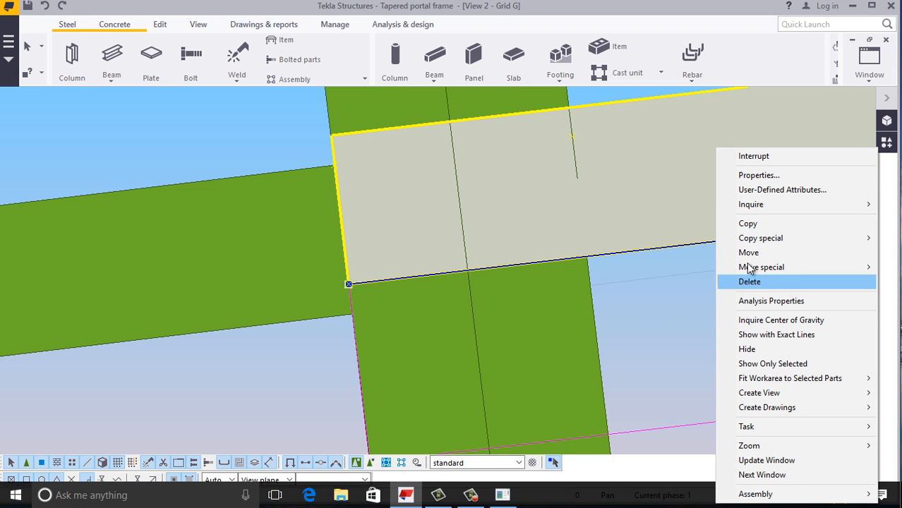
left_click(748, 252)
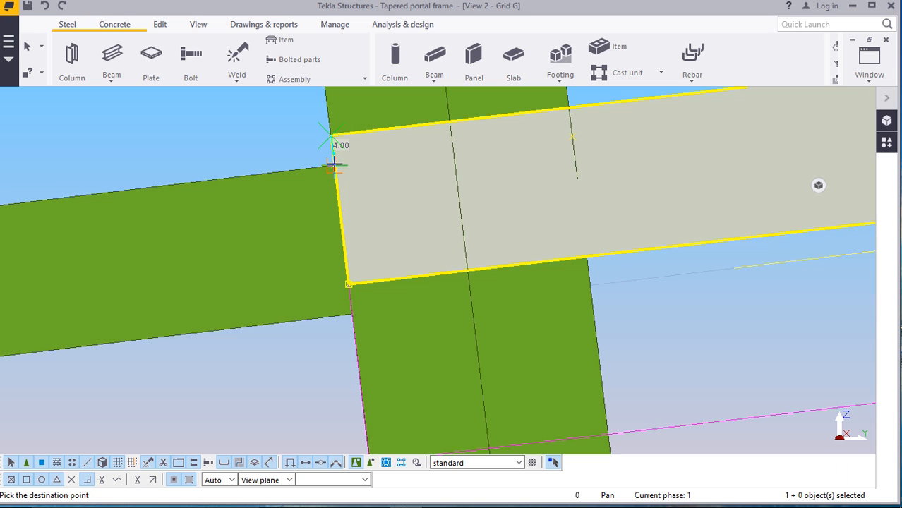
left_click(333, 163)
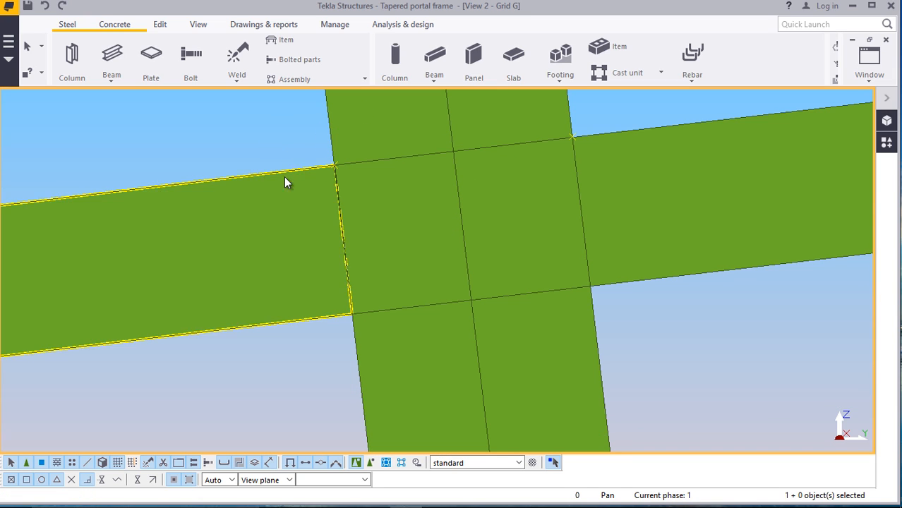
left_click(285, 182)
Move the new top flange along the slope from the near face of the doubled end plates to their far face
scroll(288, 201, "down", 5)
left_click(335, 198)
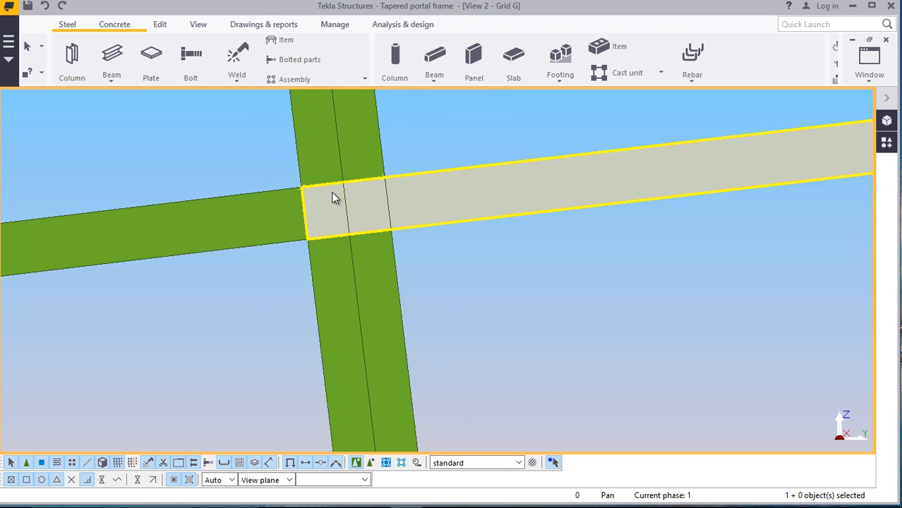
scroll(334, 198, "up", 1)
right_click(470, 122)
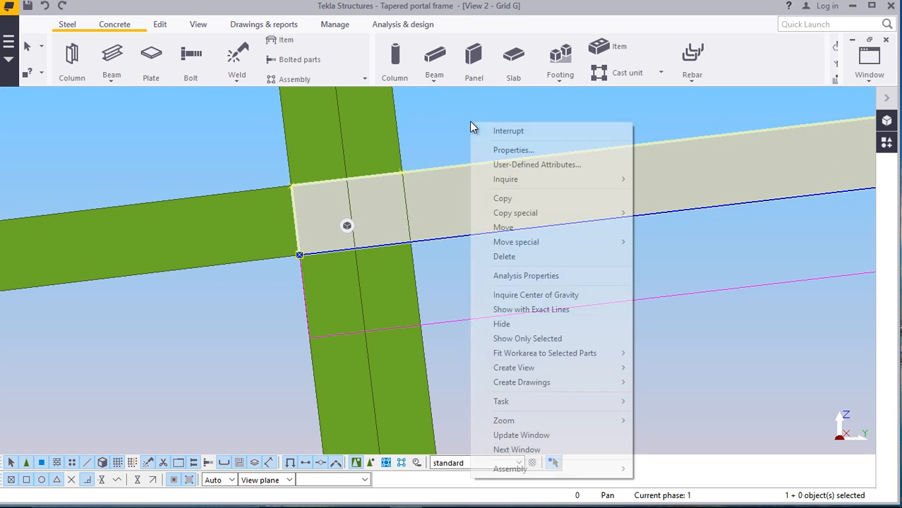
left_click(510, 227)
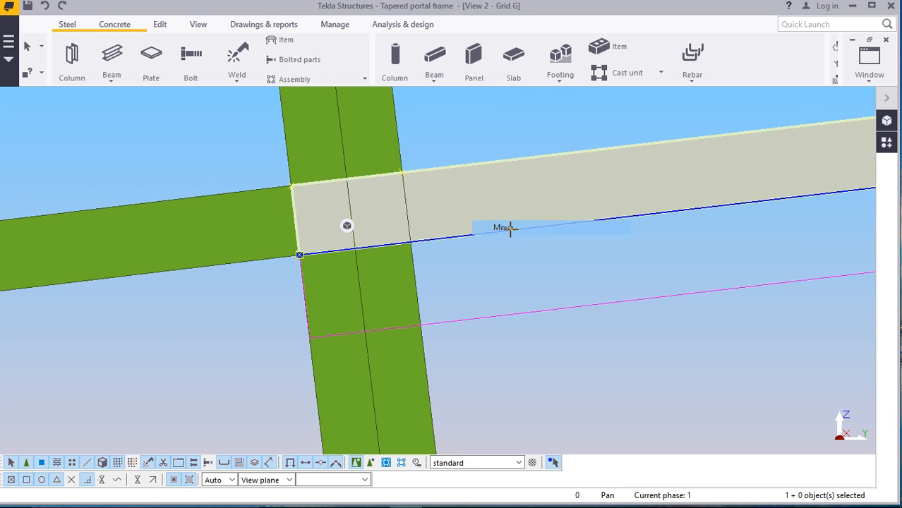
left_click(289, 183)
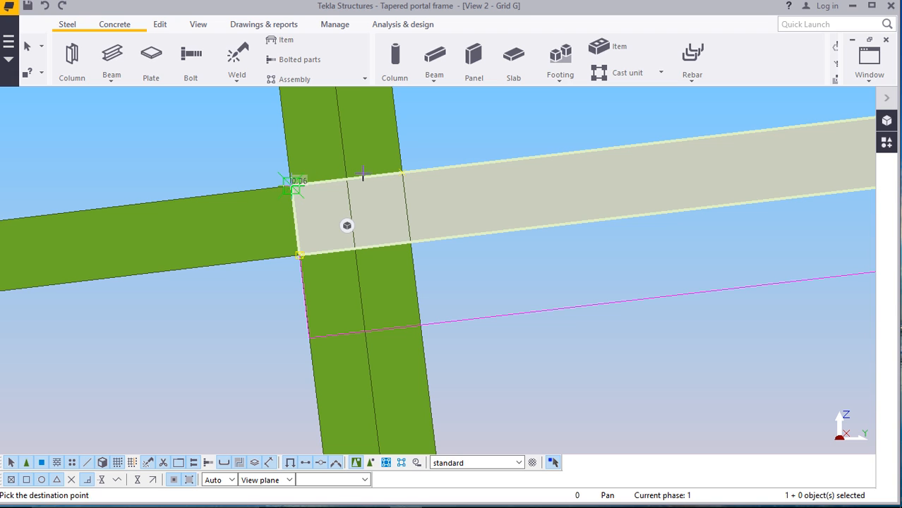
left_click(401, 174)
left_click(344, 210)
Examine the rafter's flanges around the doubled end plates and the new top flange's end at grid 3
scroll(354, 188, "down", 2)
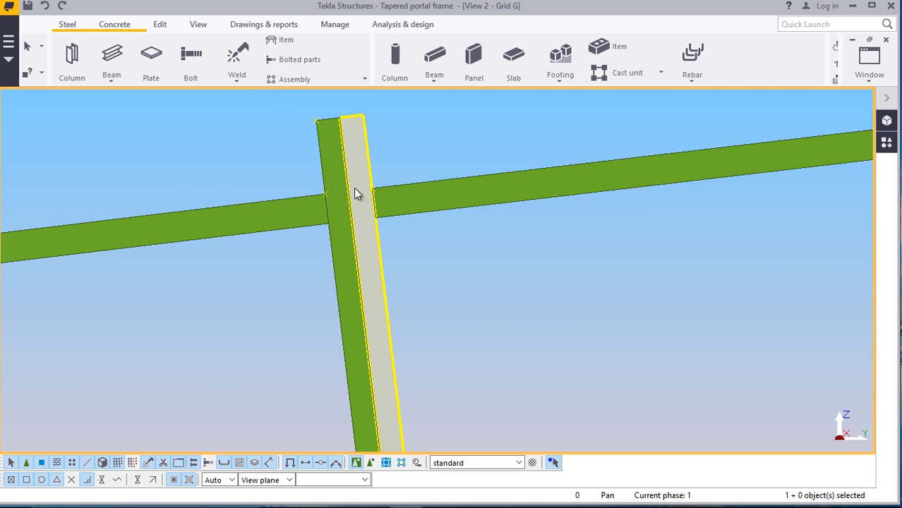
scroll(353, 188, "down", 5)
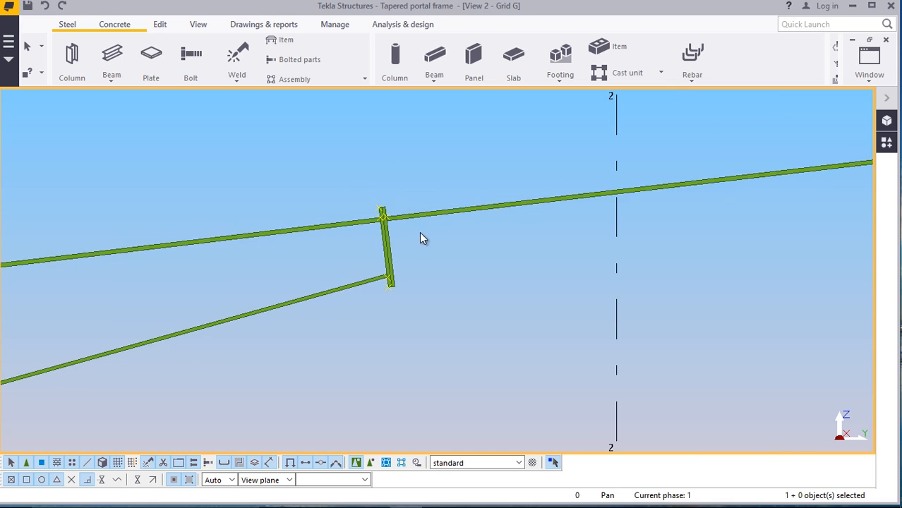
scroll(421, 238, "up", 5)
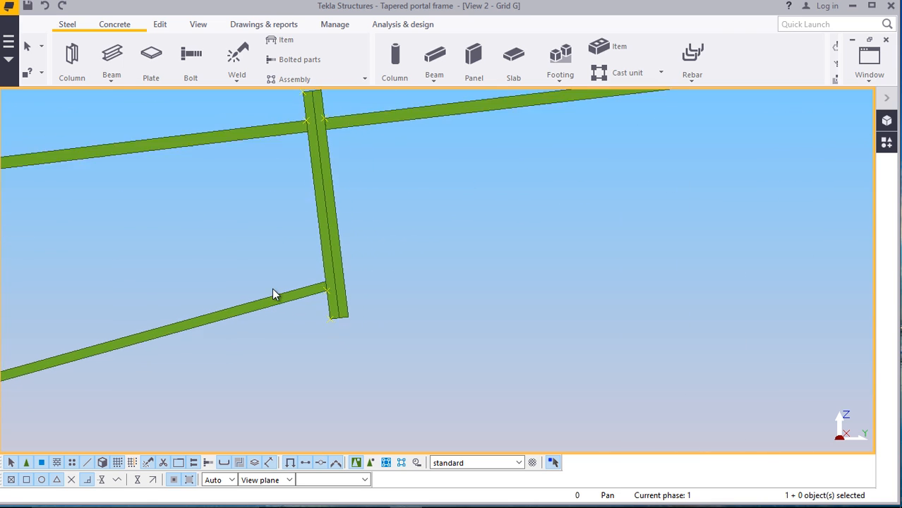
scroll(274, 293, "down", 6)
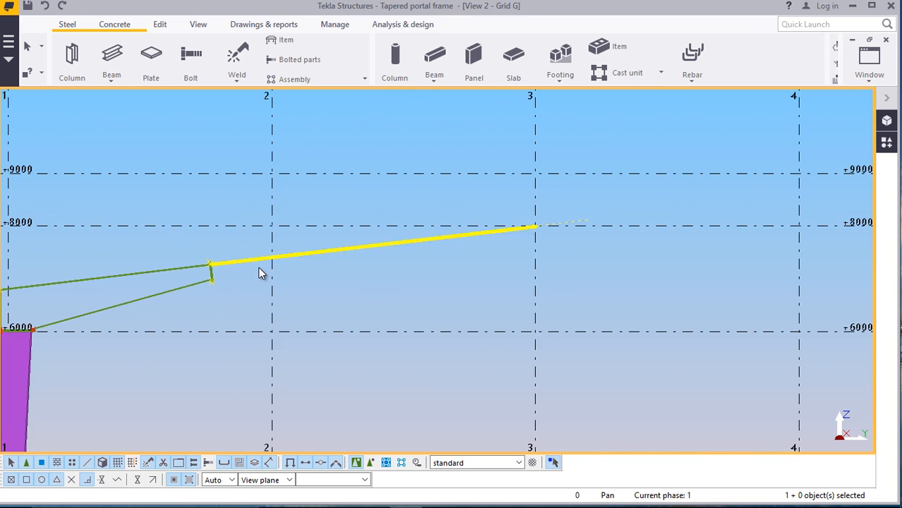
scroll(243, 276, "up", 2)
scroll(244, 270, "up", 1)
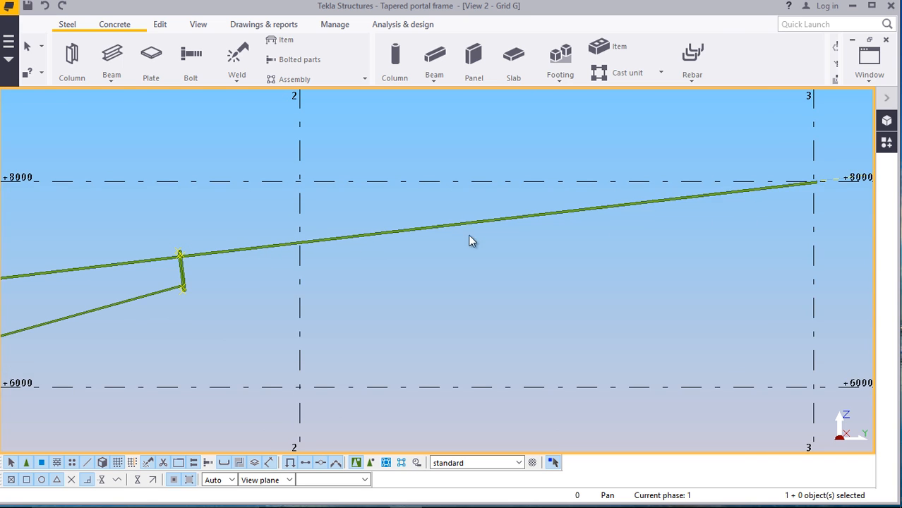
scroll(289, 256, "down", 1)
scroll(277, 265, "up", 3)
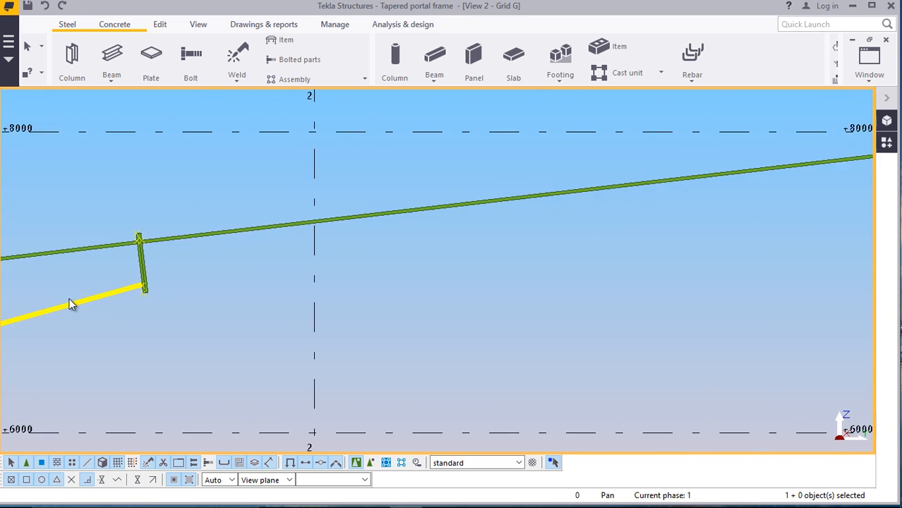
scroll(77, 295, "down", 3)
scroll(580, 220, "up", 4)
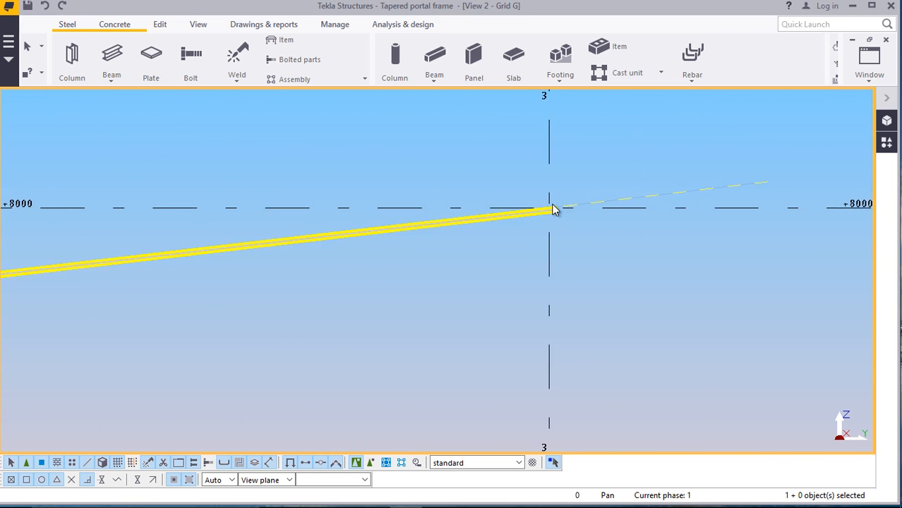
scroll(554, 211, "up", 3)
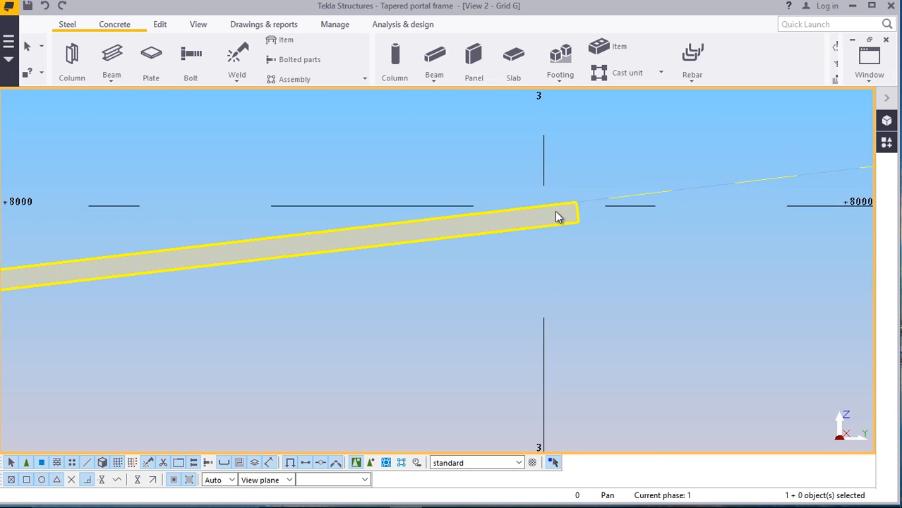
Create a vertical beam 350 mm long, running down grid line 3 from its intersection with the +8000 level
scroll(561, 220, "up", 1)
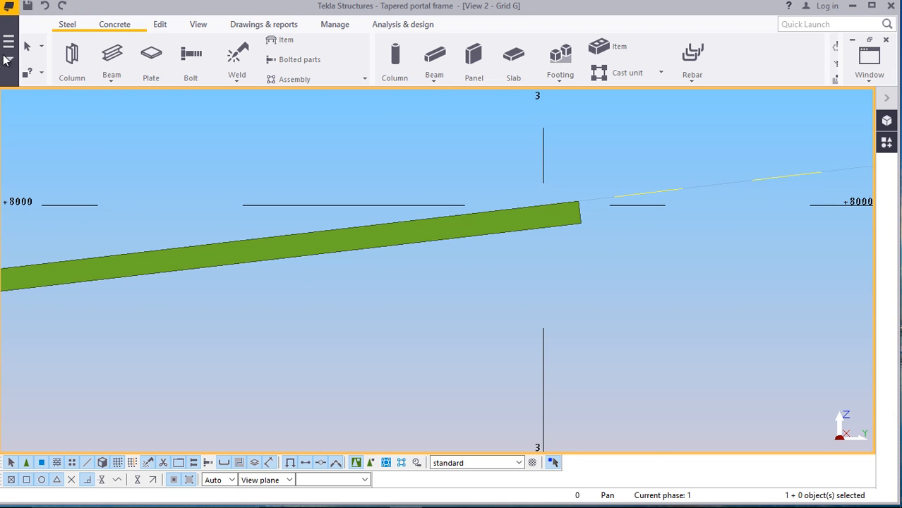
scroll(369, 200, "down", 2)
scroll(391, 205, "down", 3)
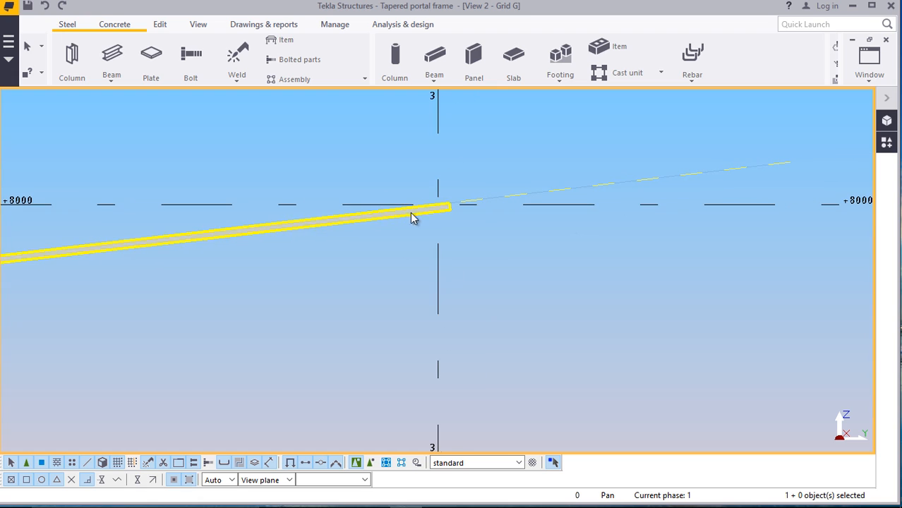
left_click(109, 83)
left_click(131, 97)
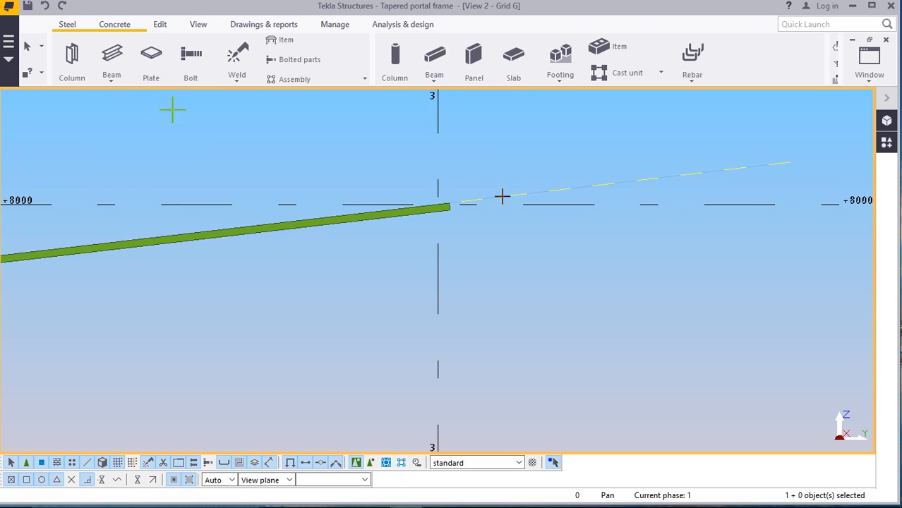
scroll(452, 212, "up", 3)
scroll(408, 215, "up", 1)
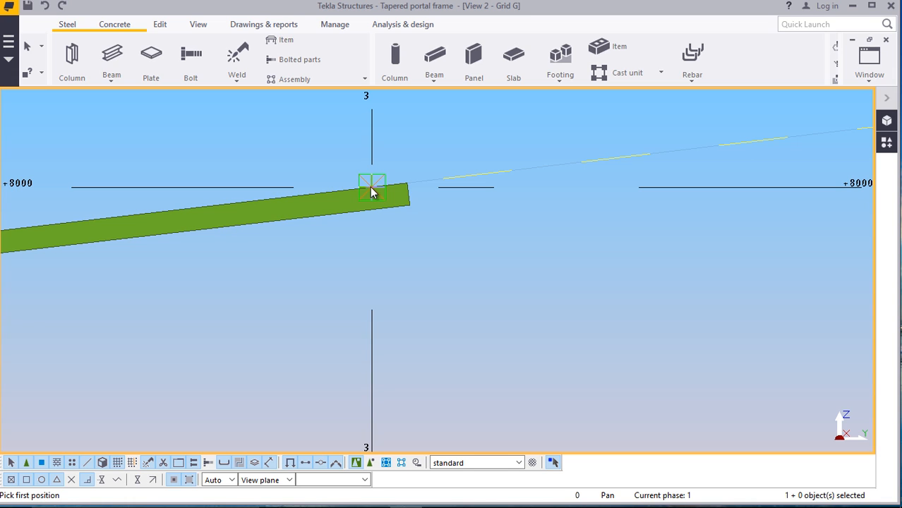
scroll(371, 314, "down", 4)
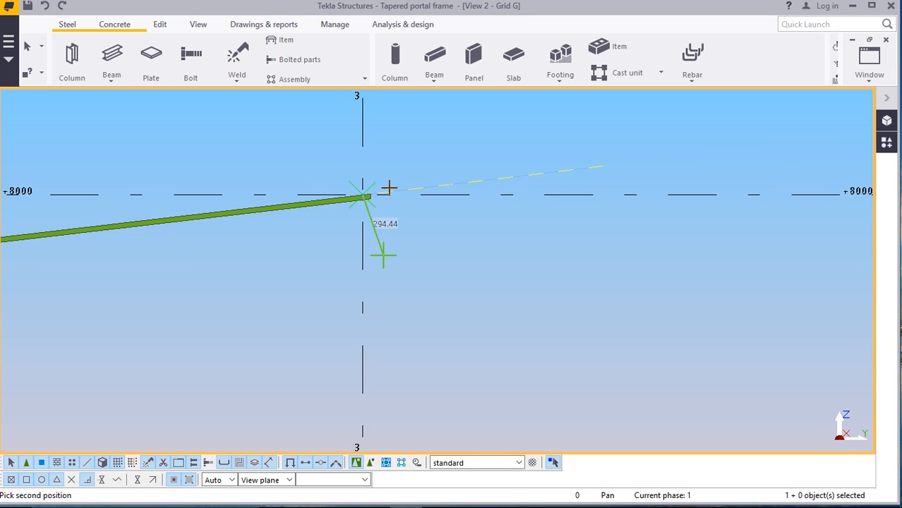
scroll(381, 212, "down", 3)
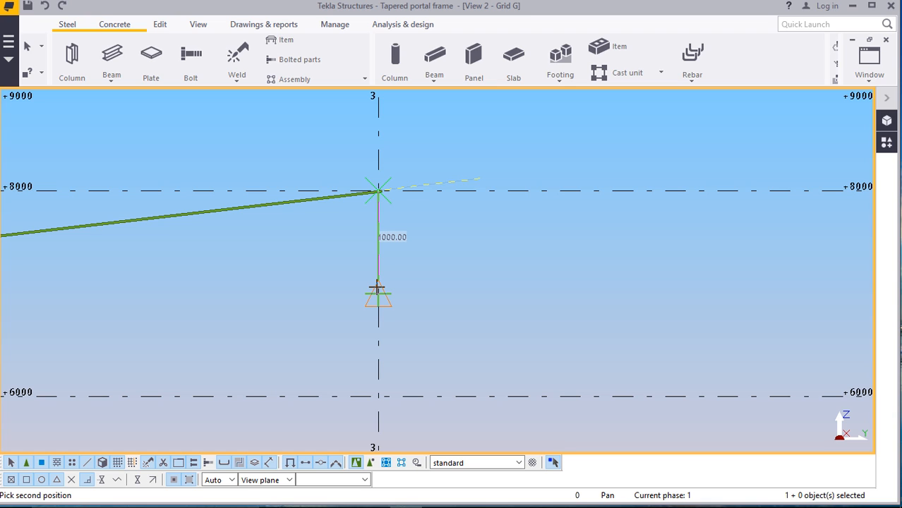
type("350")
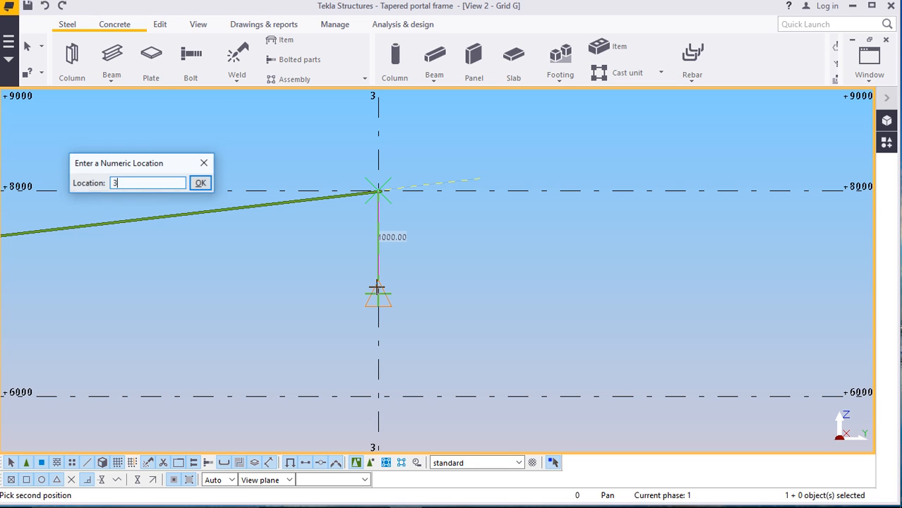
left_click(200, 183)
scroll(363, 212, "up", 2)
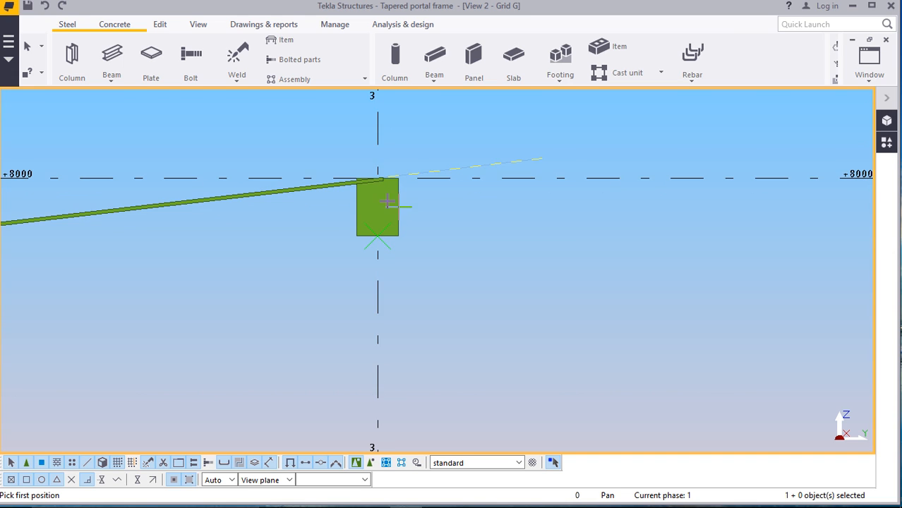
right_click(426, 134)
left_click(433, 140)
Check the beam properties of the 350 mm plate at grid 3, close them unchanged and undo the plate's creation
scroll(376, 199, "up", 2)
scroll(387, 199, "up", 2)
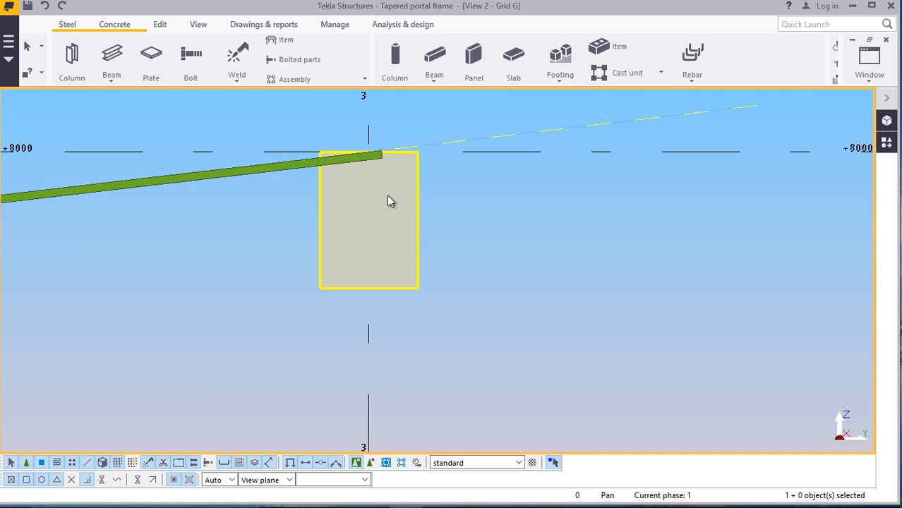
scroll(397, 212, "down", 1)
double_click(403, 204)
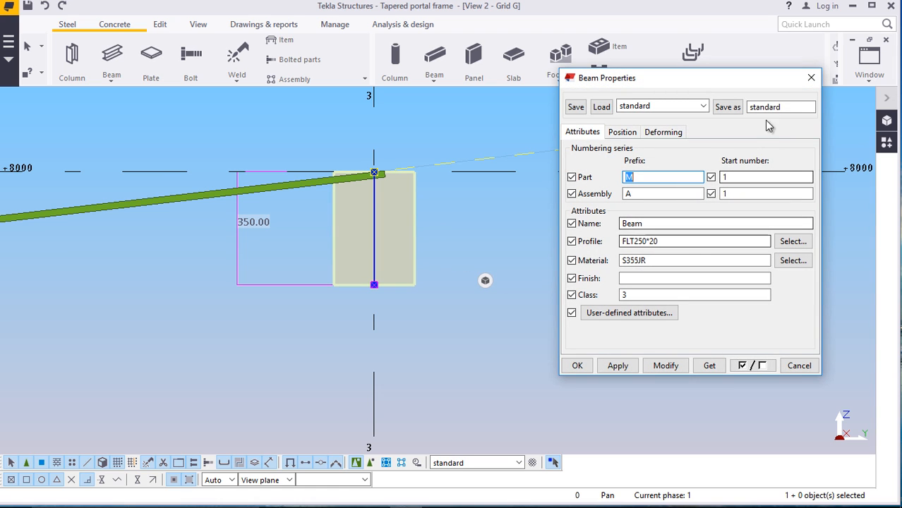
left_click(811, 78)
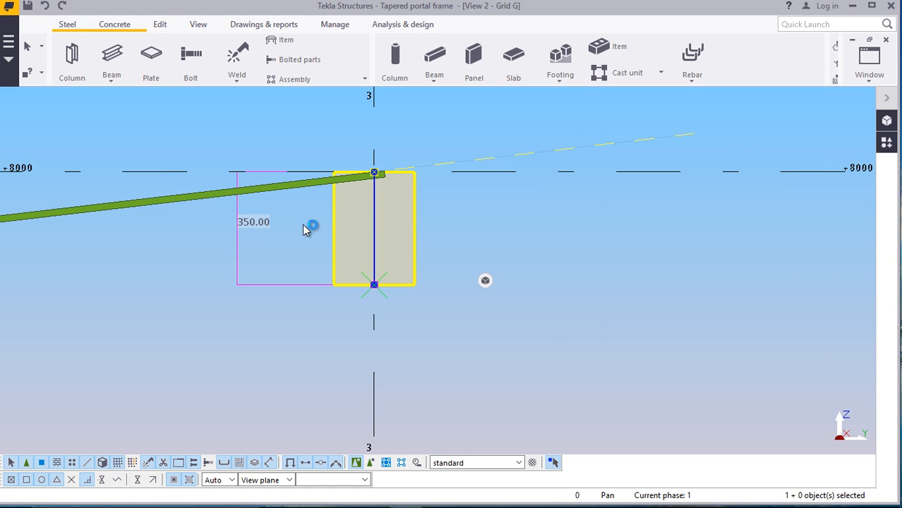
left_click(44, 6)
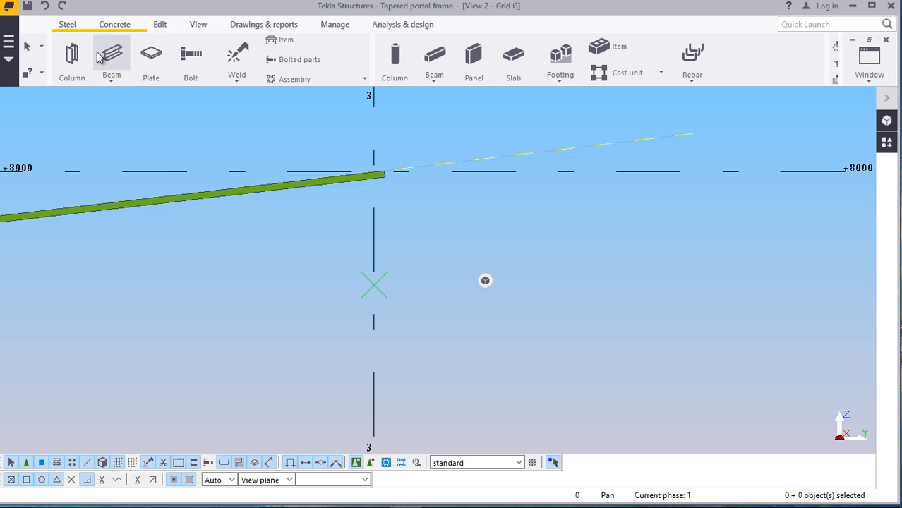
Create a vertical beam 400 mm long, running down grid line 3 from its intersection with the +8000 level
left_click(111, 80)
left_click(121, 98)
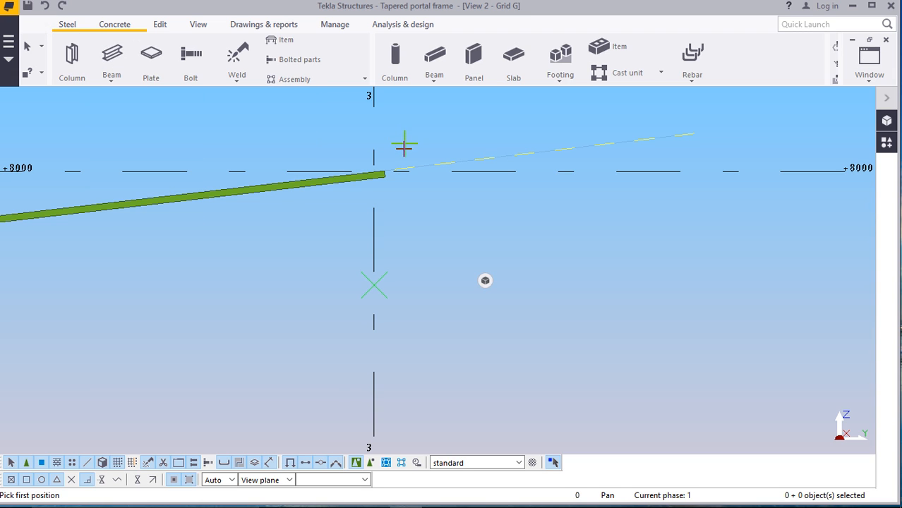
scroll(404, 146, "up", 4)
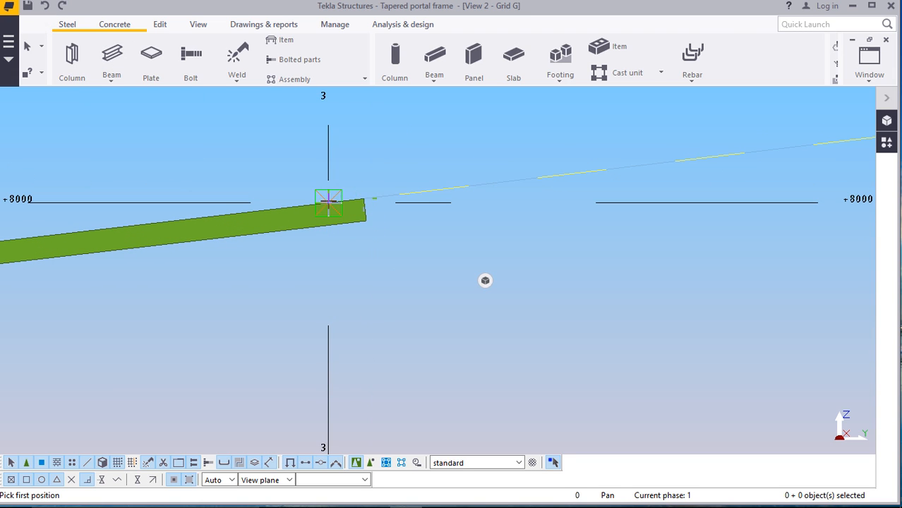
scroll(356, 155, "down", 3)
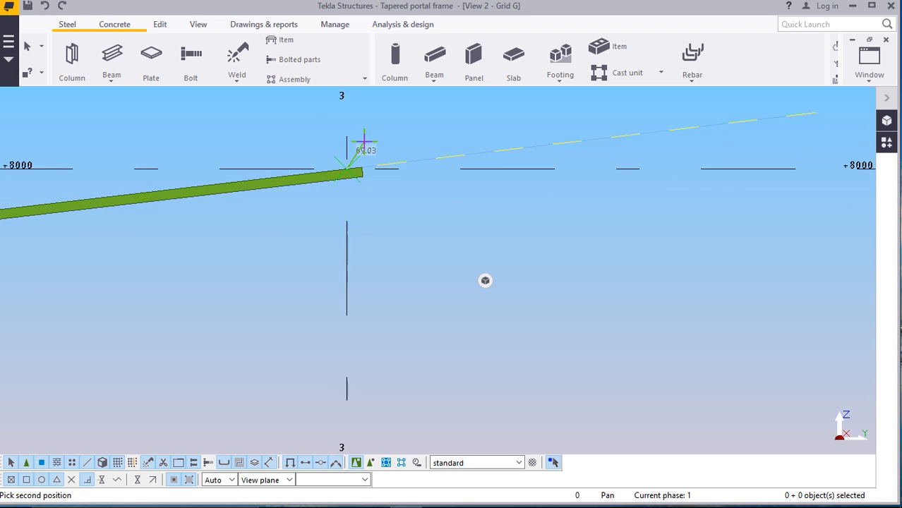
scroll(358, 233, "down", 3)
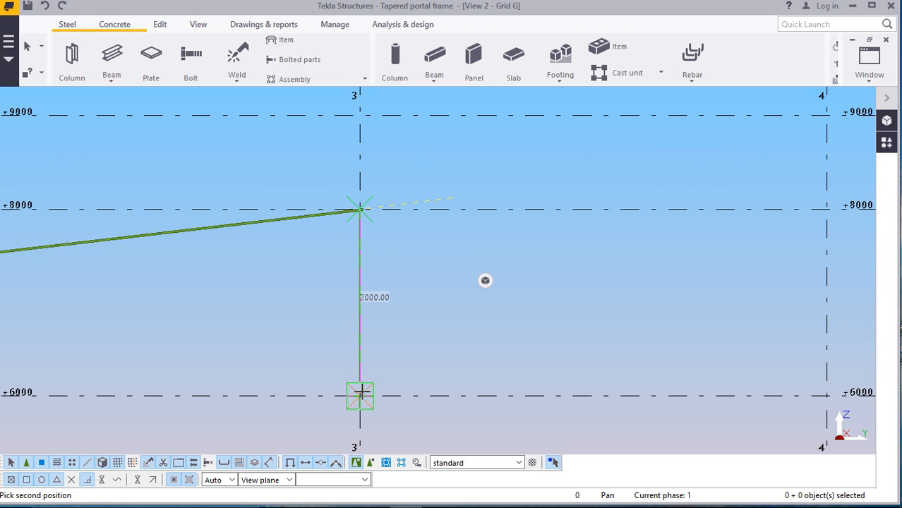
type("400")
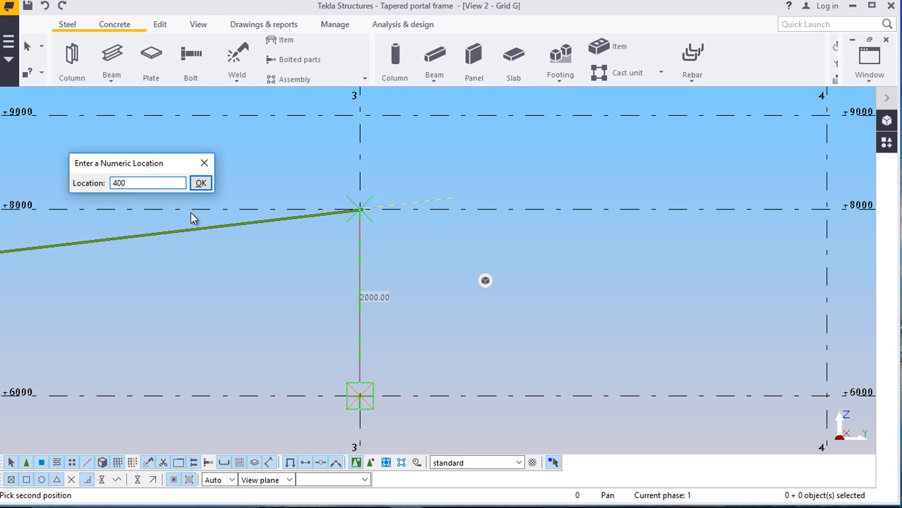
left_click(201, 182)
right_click(460, 134)
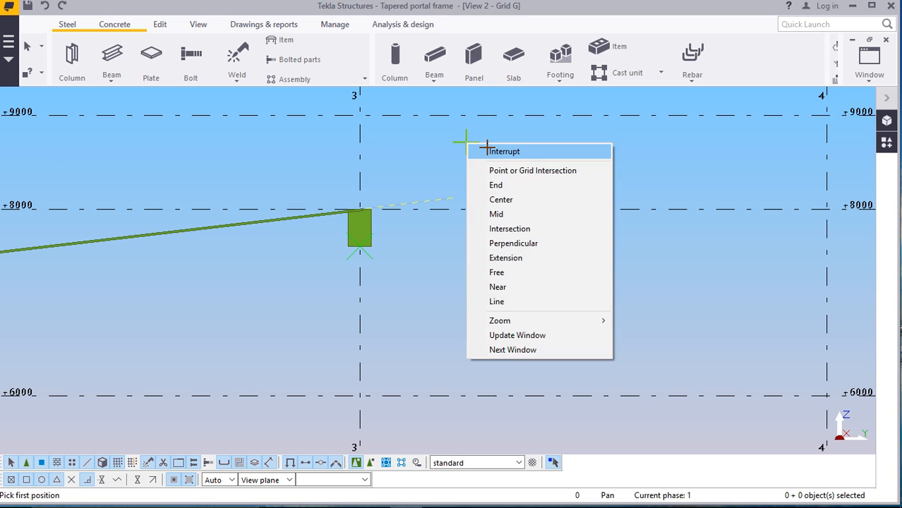
left_click(494, 148)
scroll(423, 239, "down", 5)
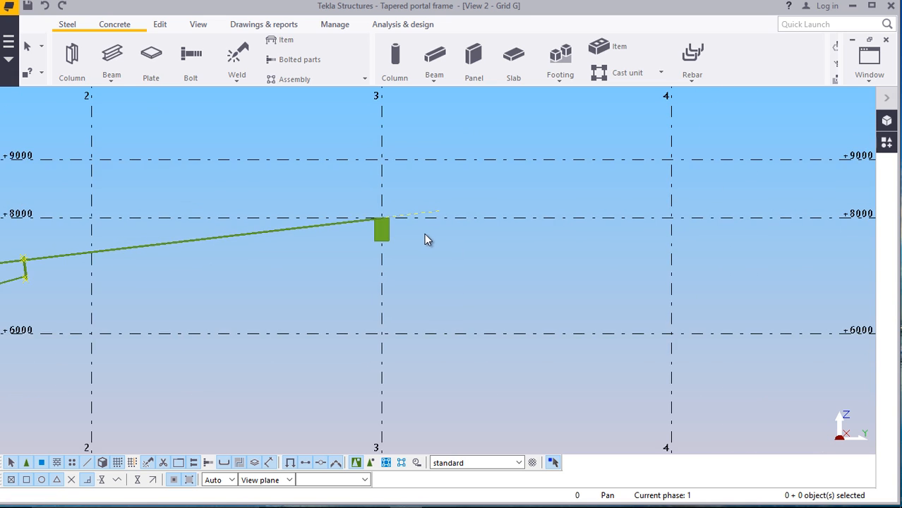
Close all open model views
left_click(872, 83)
left_click(859, 139)
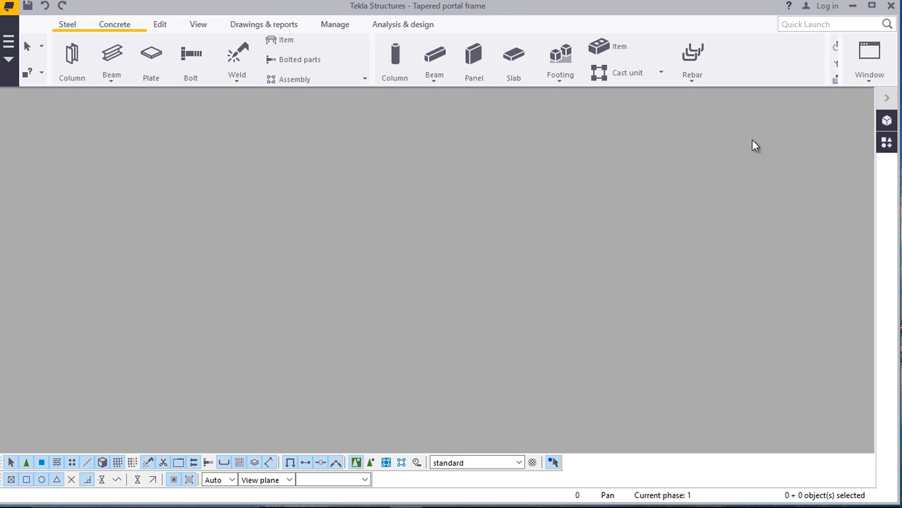
left_click(868, 84)
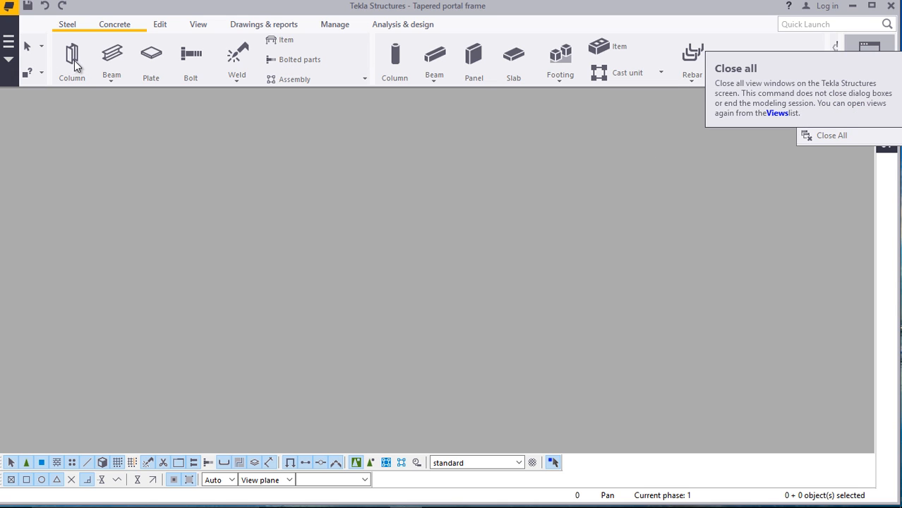
Make the named views 3D View and Grid G visible and maximize Grid G around the plate at grid 3
left_click(197, 28)
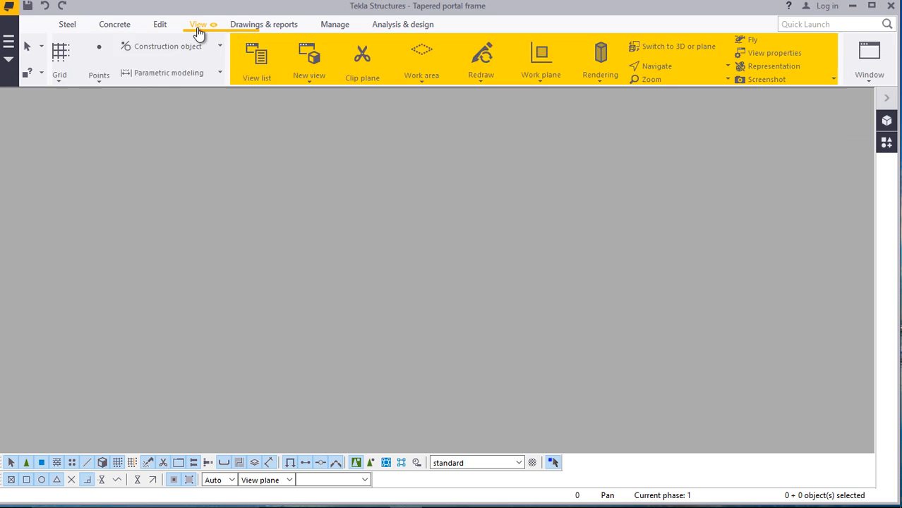
left_click(81, 72)
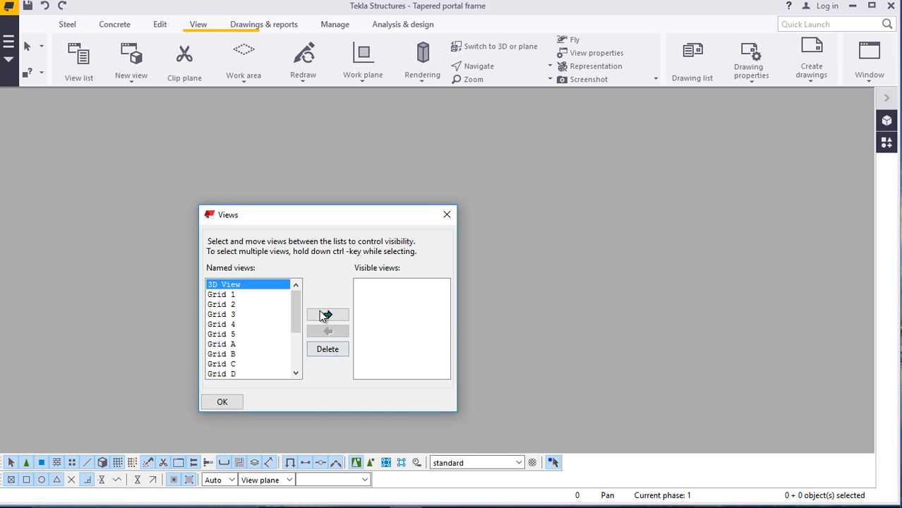
left_click(326, 315)
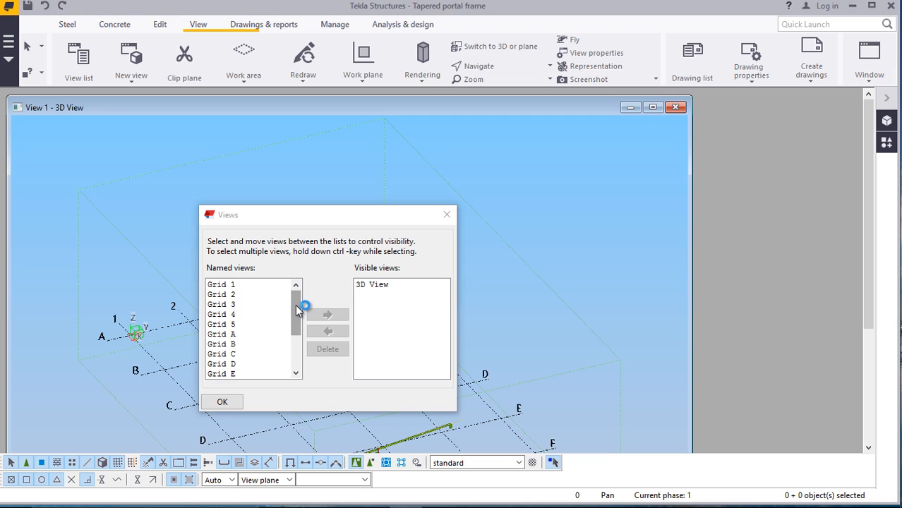
left_click_drag(297, 311, 298, 356)
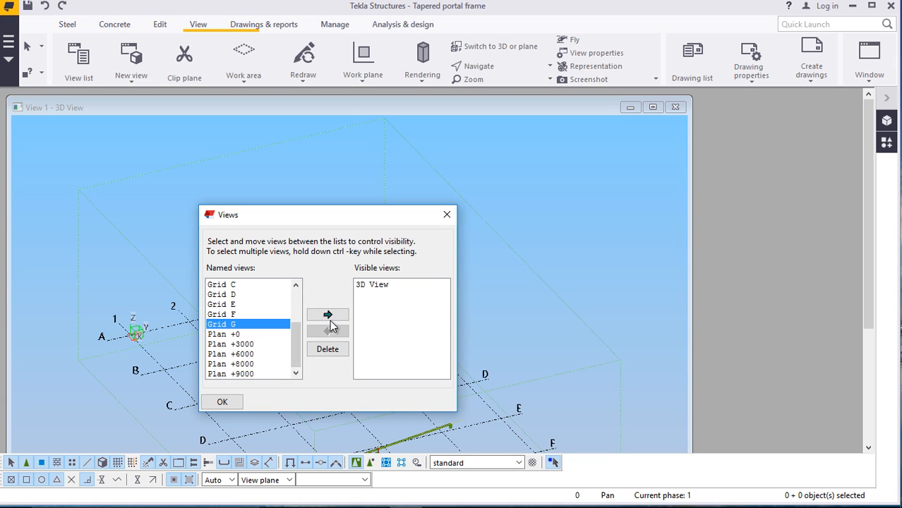
left_click(330, 315)
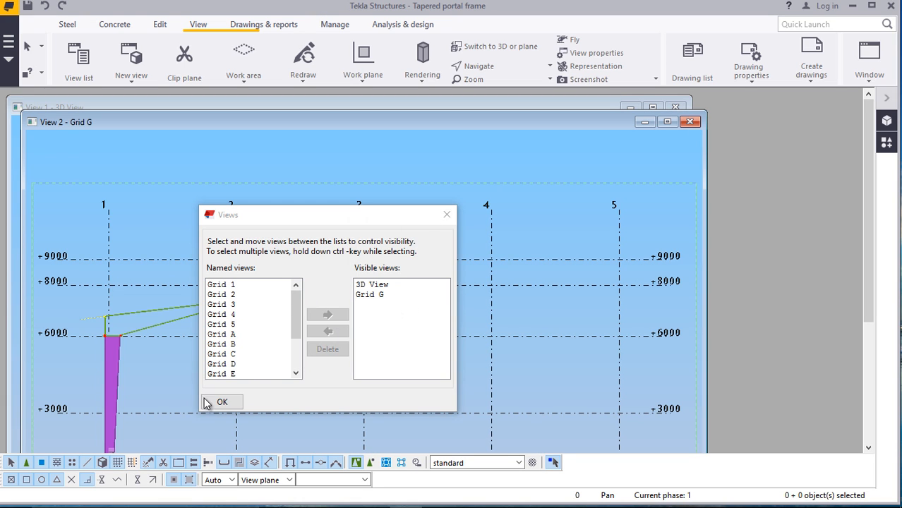
left_click(221, 401)
scroll(360, 289, "up", 5)
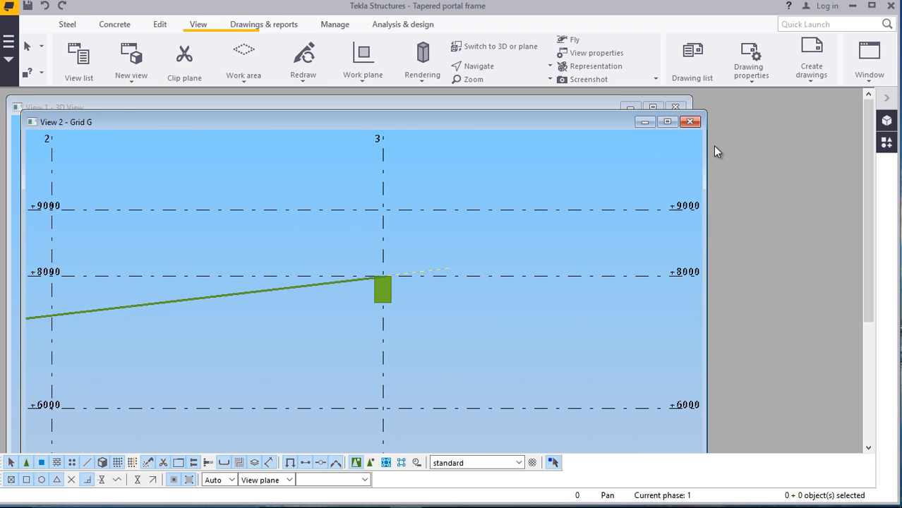
left_click(669, 123)
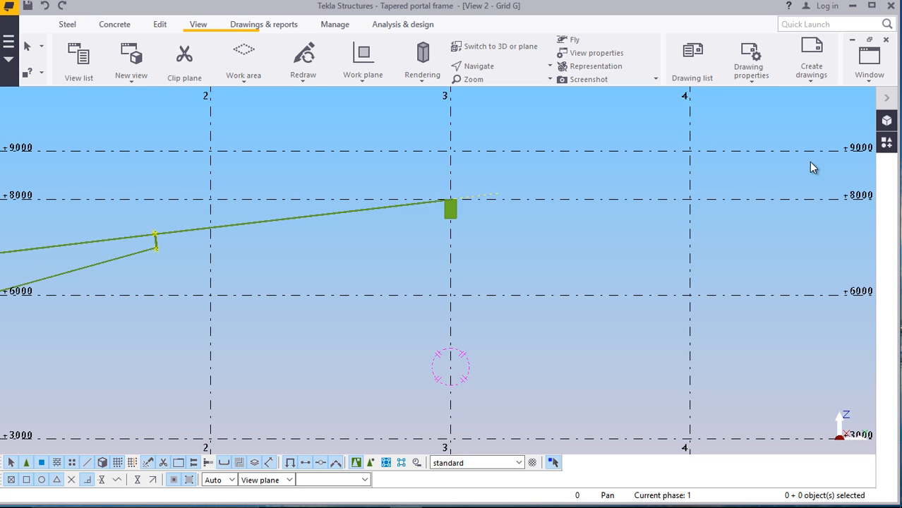
scroll(869, 176, "up", 1)
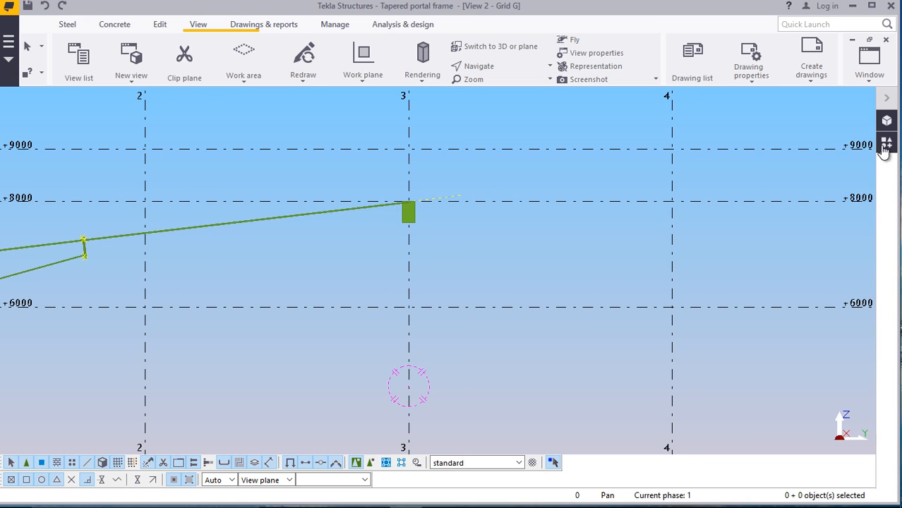
In the 3D view, bring up the position properties of the 400 mm vertical plate under the top flange's end
left_click(871, 84)
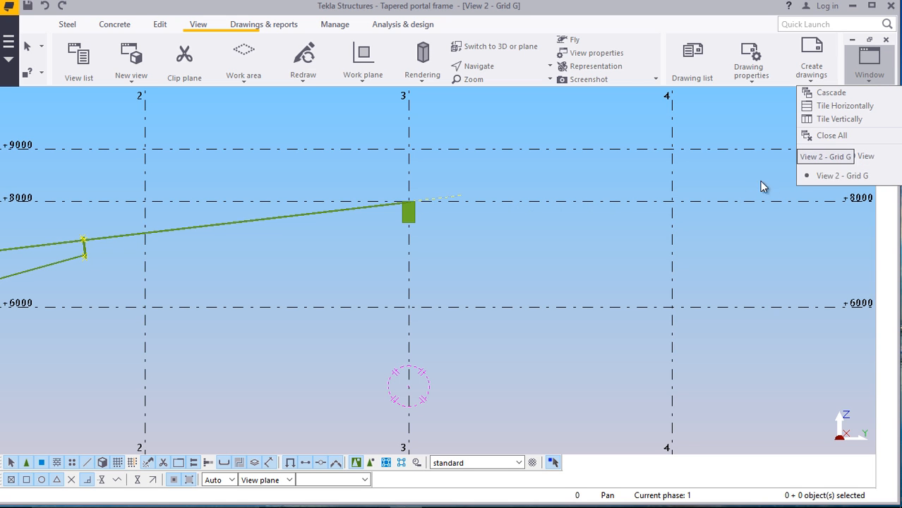
left_click(849, 161)
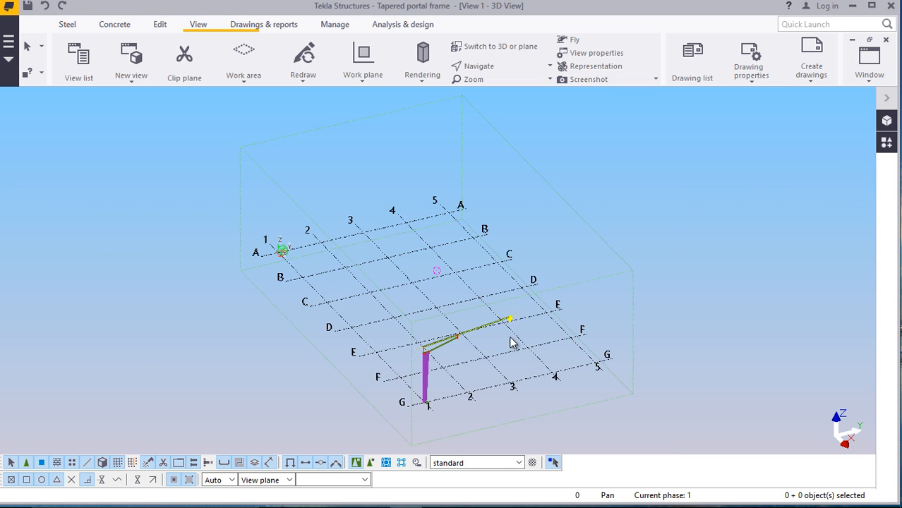
scroll(513, 344, "up", 10)
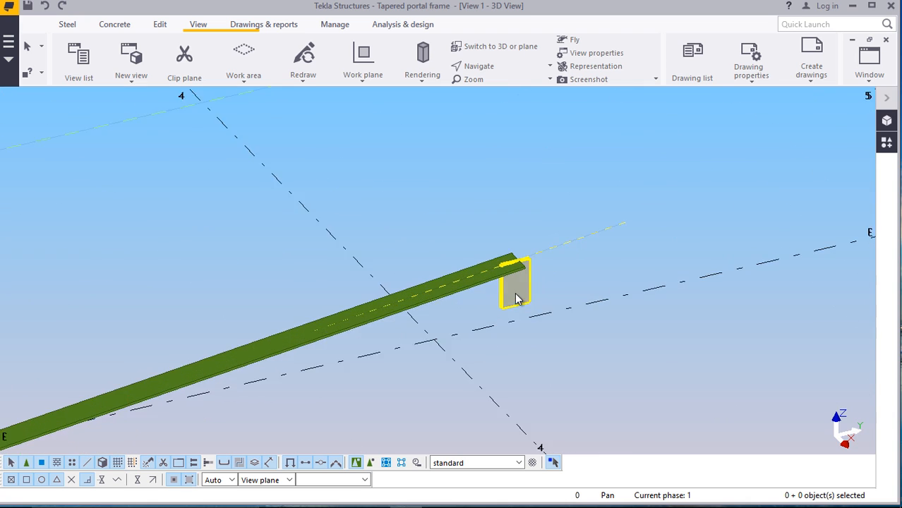
scroll(517, 299, "up", 10)
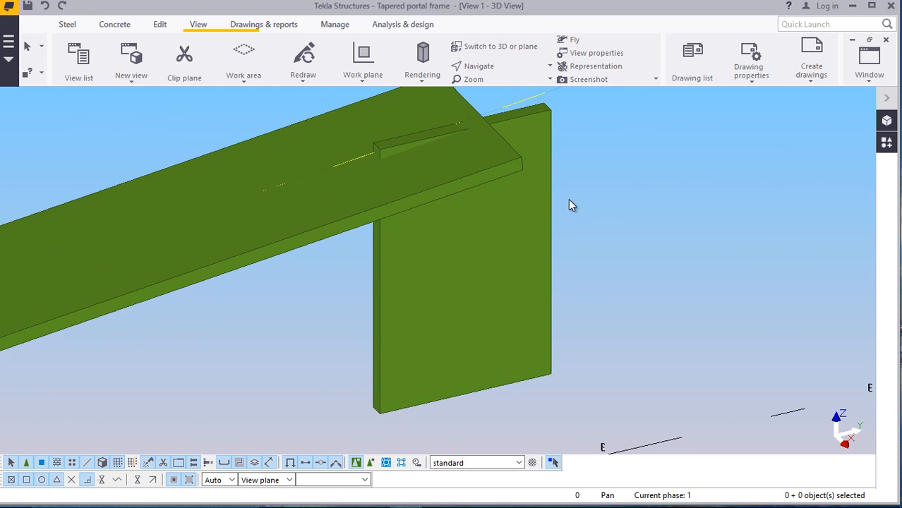
double_click(542, 197)
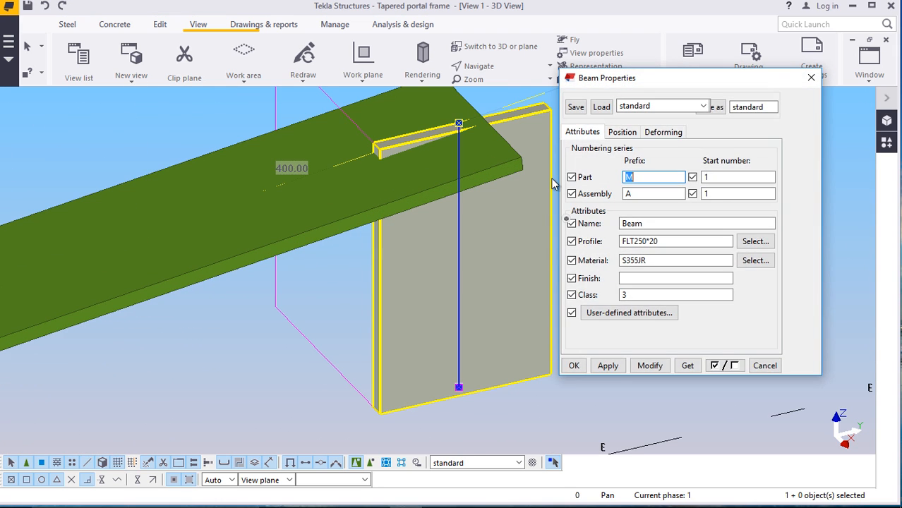
left_click_drag(629, 80, 669, 77)
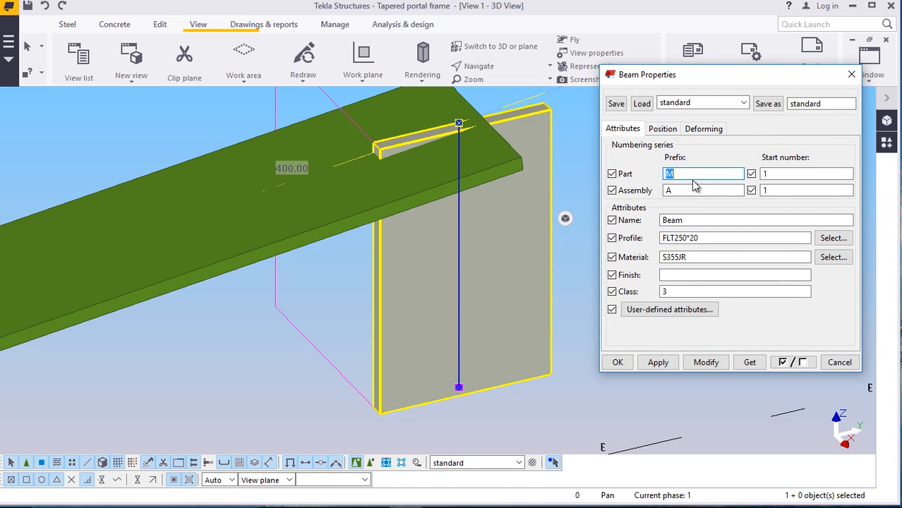
left_click(663, 130)
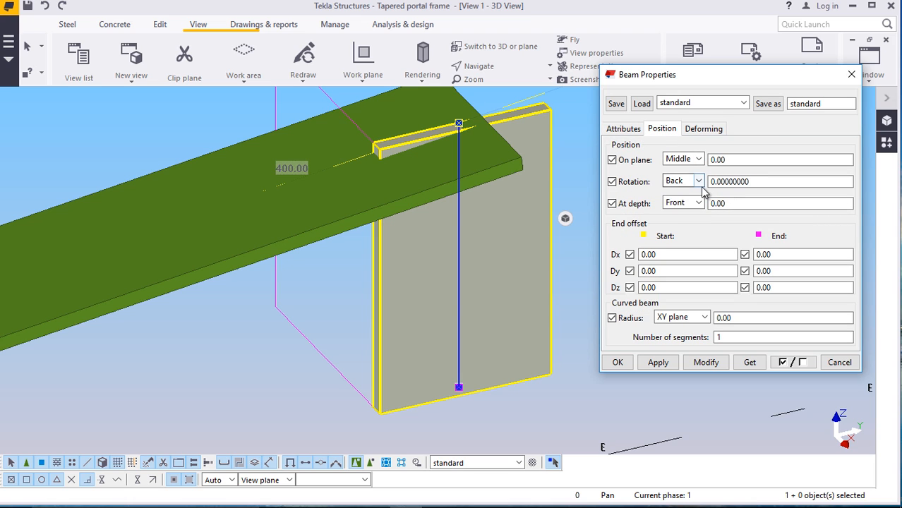
Try the Back and Front rotations on the vertical plate
left_click(699, 181)
left_click(695, 220)
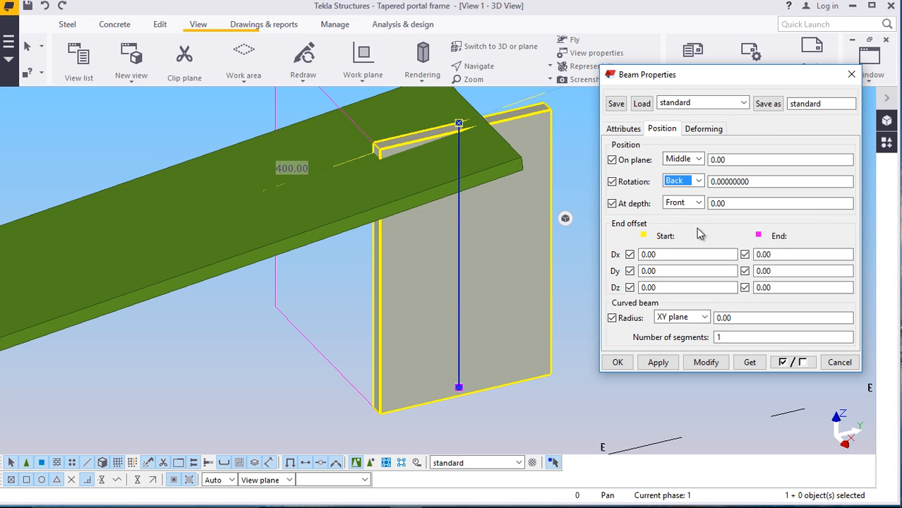
left_click(709, 365)
left_click(697, 182)
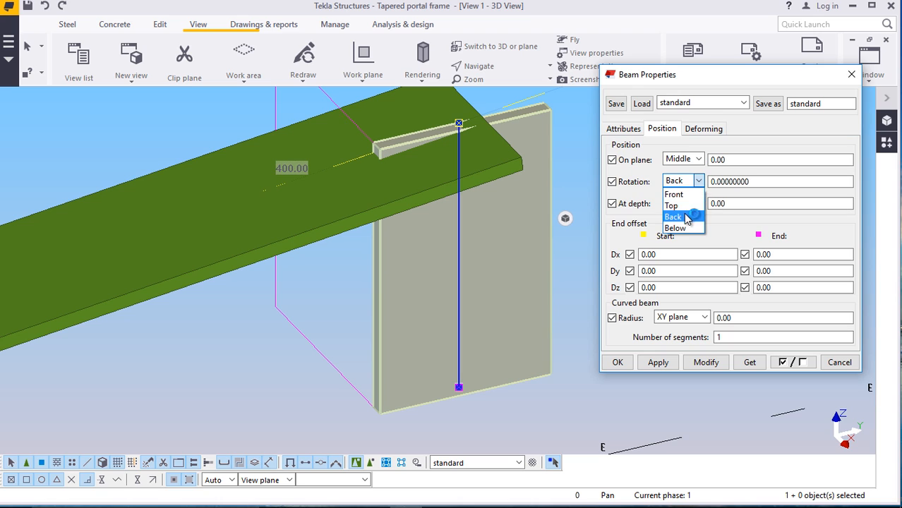
left_click(683, 196)
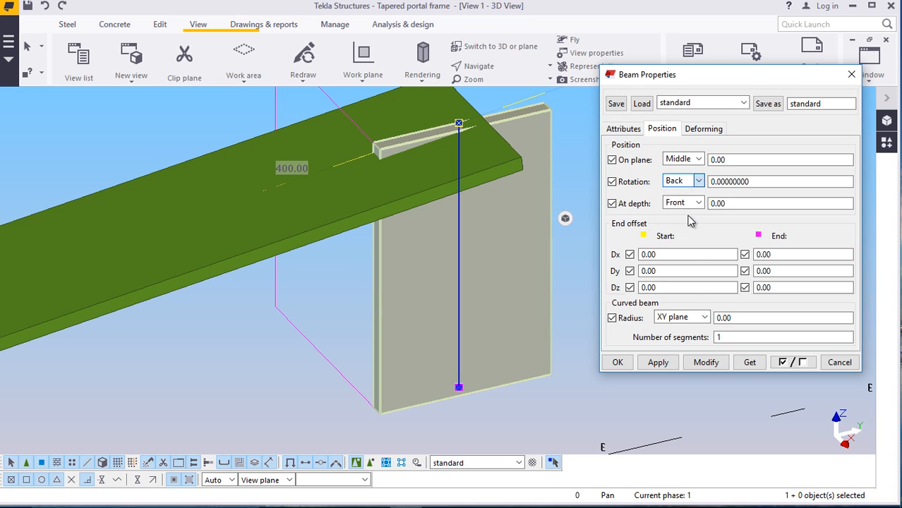
left_click(697, 365)
Set the vertical plate's rotation to Top and accept the beam properties
left_click(698, 181)
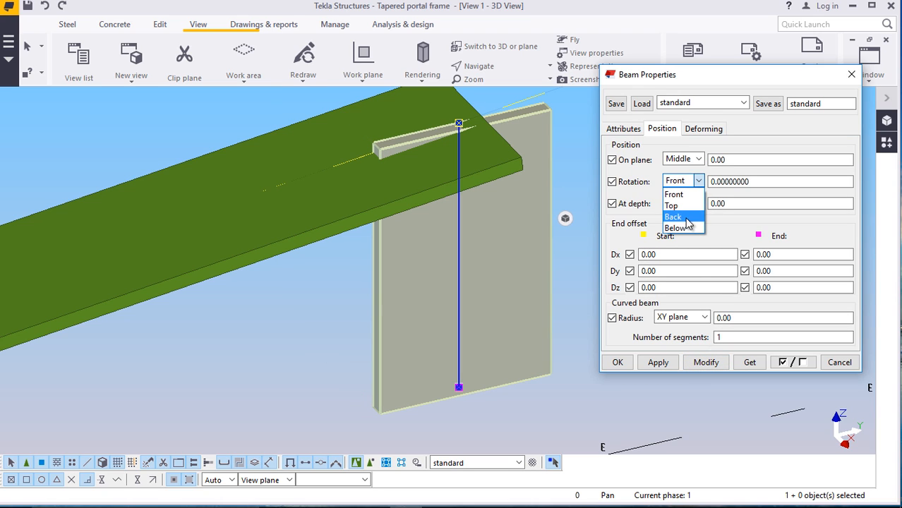
left_click(673, 205)
left_click(704, 364)
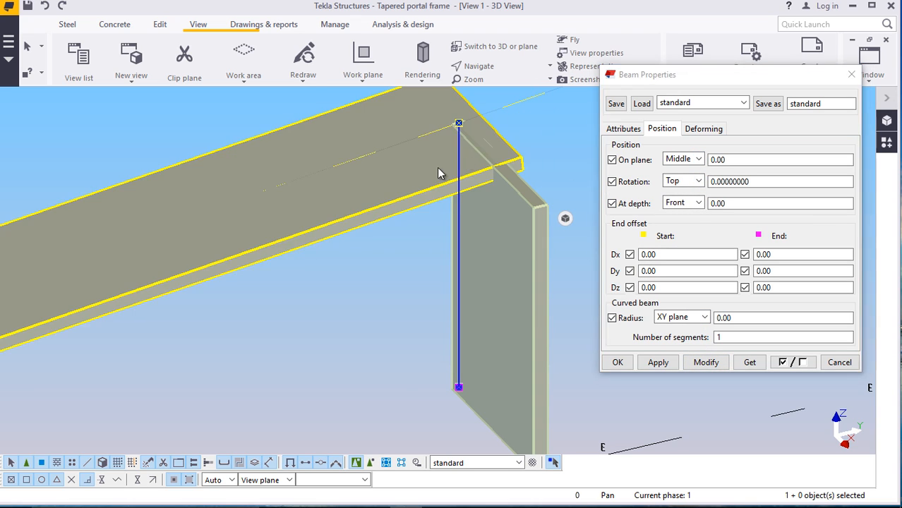
scroll(437, 169, "up", 2)
scroll(393, 255, "down", 3)
scroll(445, 210, "up", 4)
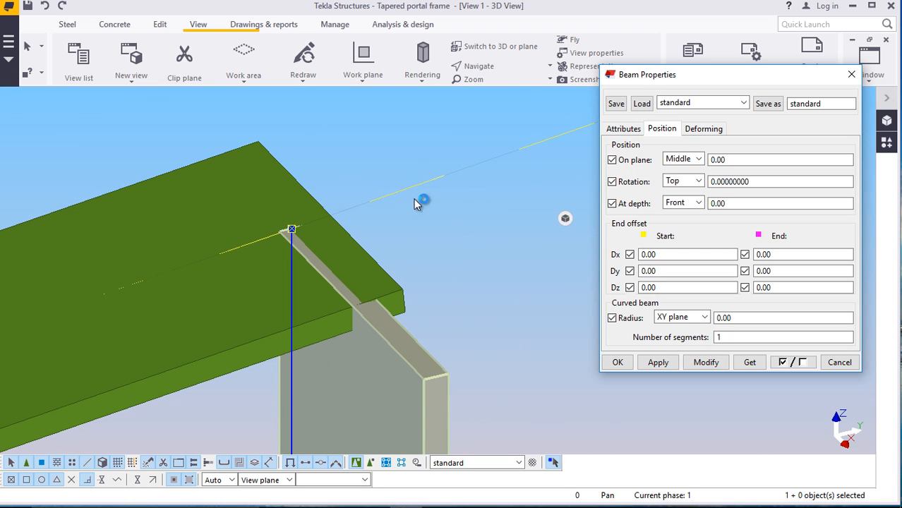
left_click(619, 362)
Move the vertical plate from its outer top corner to the flange's side edge, aligning it with the flange's width
right_click(439, 153)
left_click(480, 260)
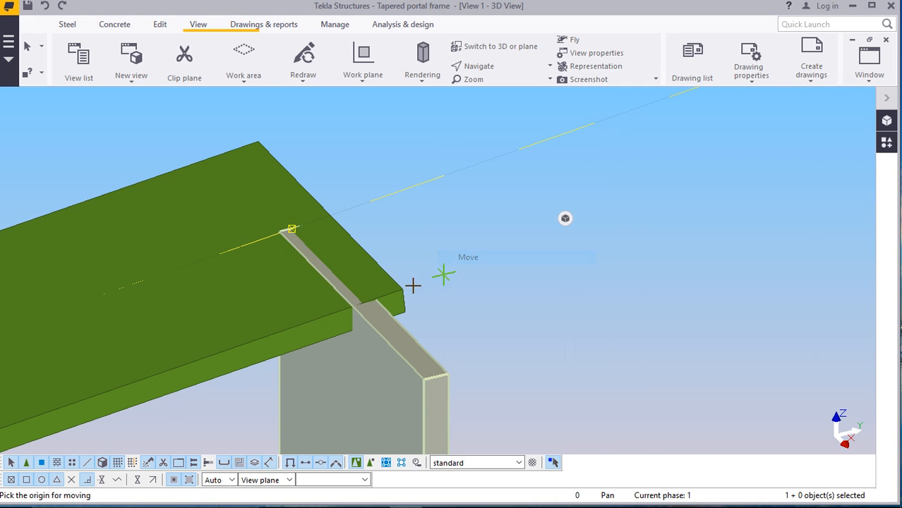
scroll(276, 278, "up", 4)
scroll(313, 232, "down", 4)
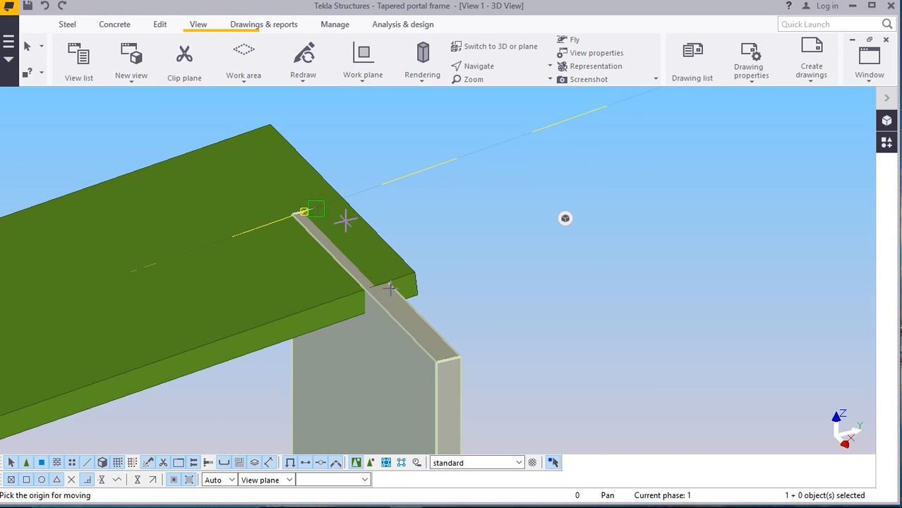
scroll(430, 372, "up", 3)
scroll(438, 360, "up", 2)
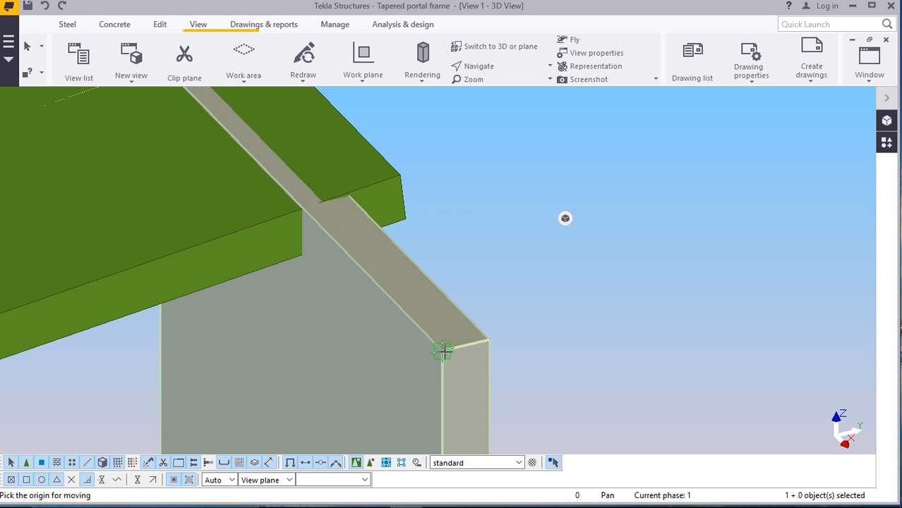
left_click(303, 209)
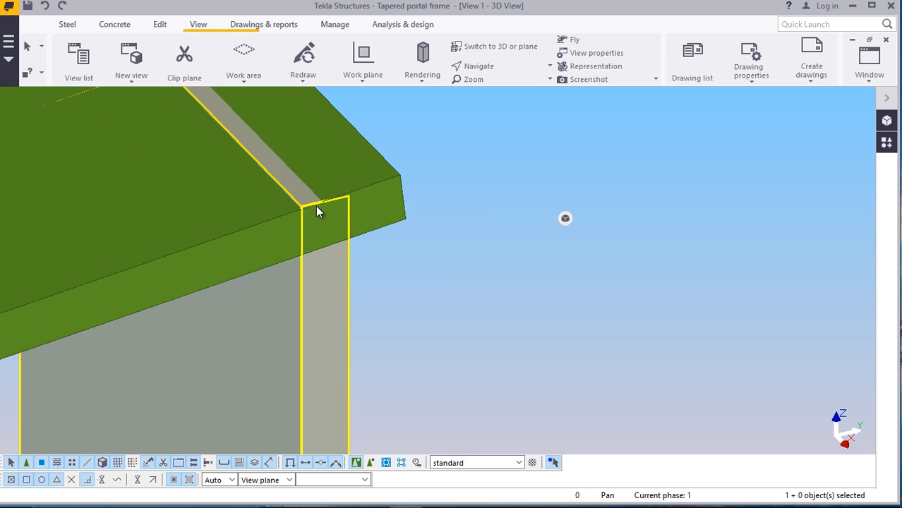
scroll(407, 243, "down", 5)
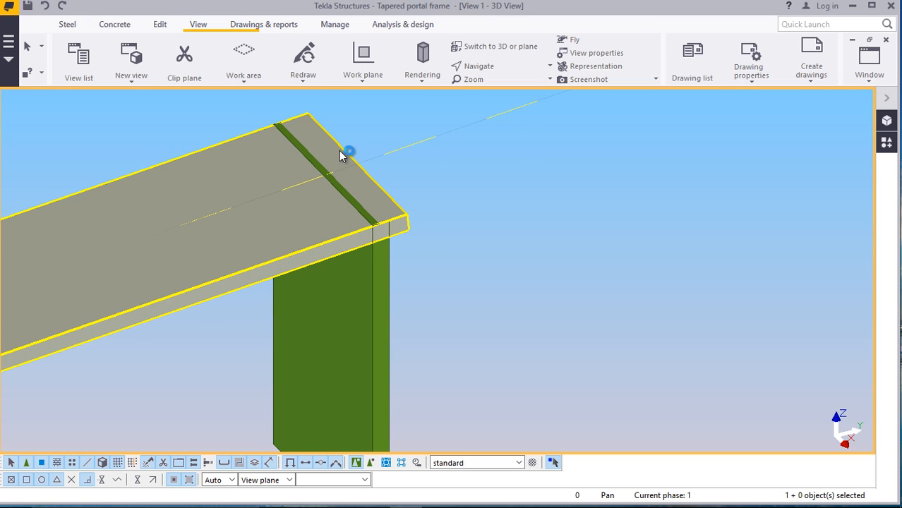
In the Grid G view, examine how the top flange's end meets the vertical plate at grid 3
left_click(862, 78)
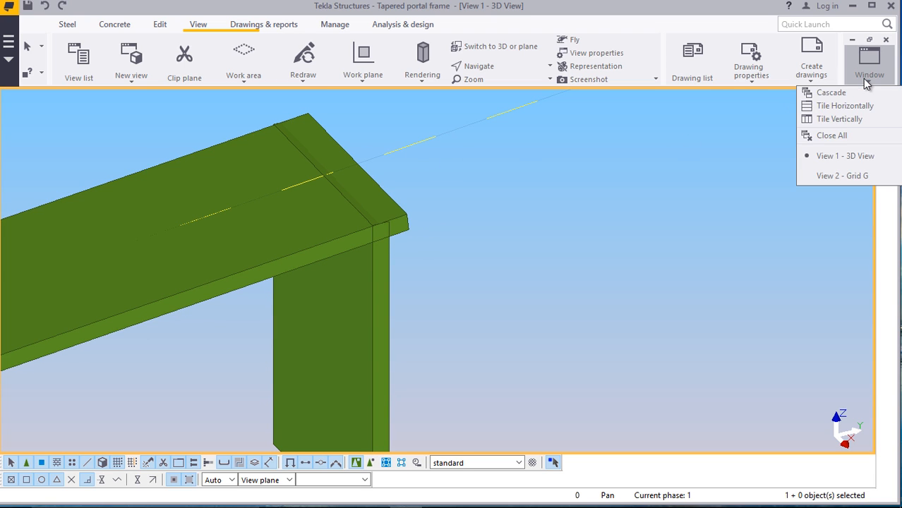
left_click(832, 175)
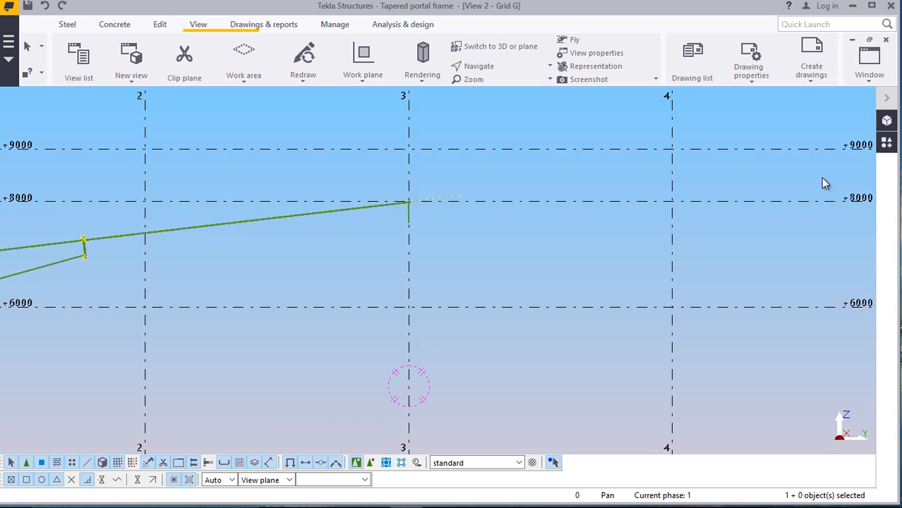
scroll(458, 222, "down", 1)
scroll(423, 215, "up", 3)
scroll(442, 222, "up", 5)
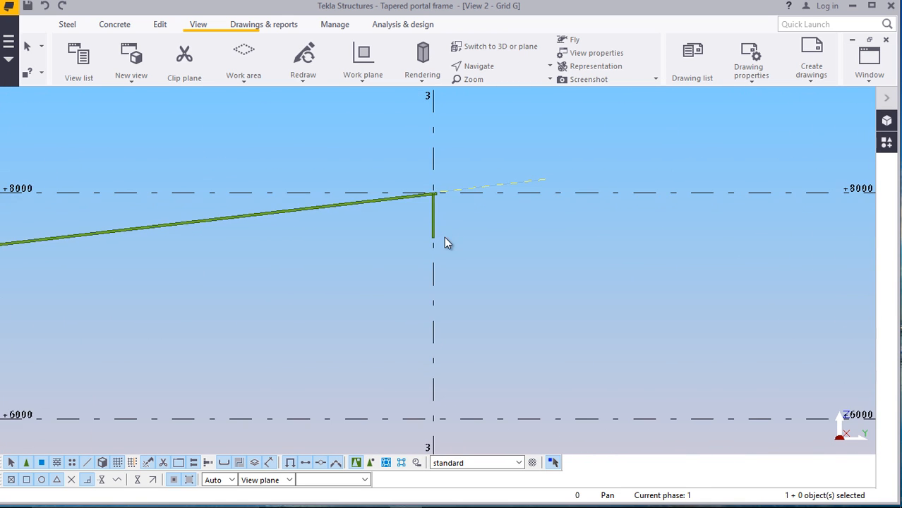
scroll(430, 159, "up", 2)
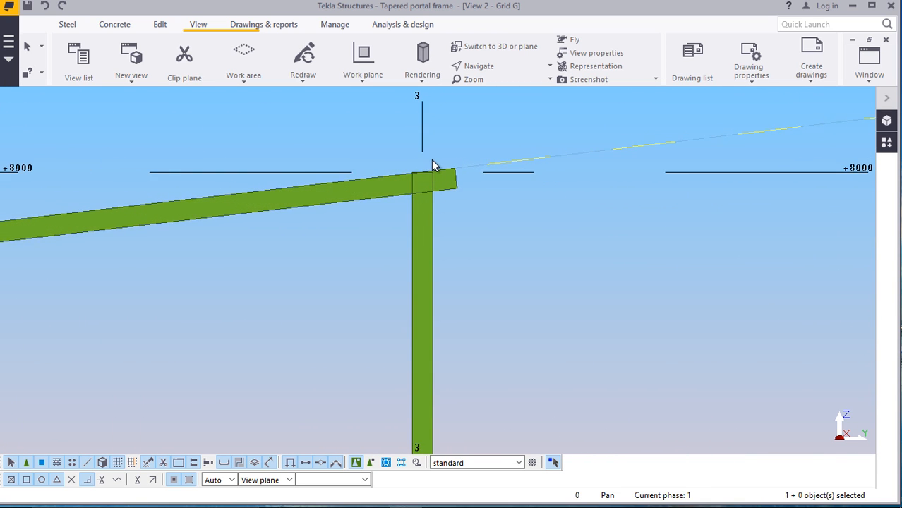
scroll(437, 161, "down", 3)
scroll(443, 156, "down", 3)
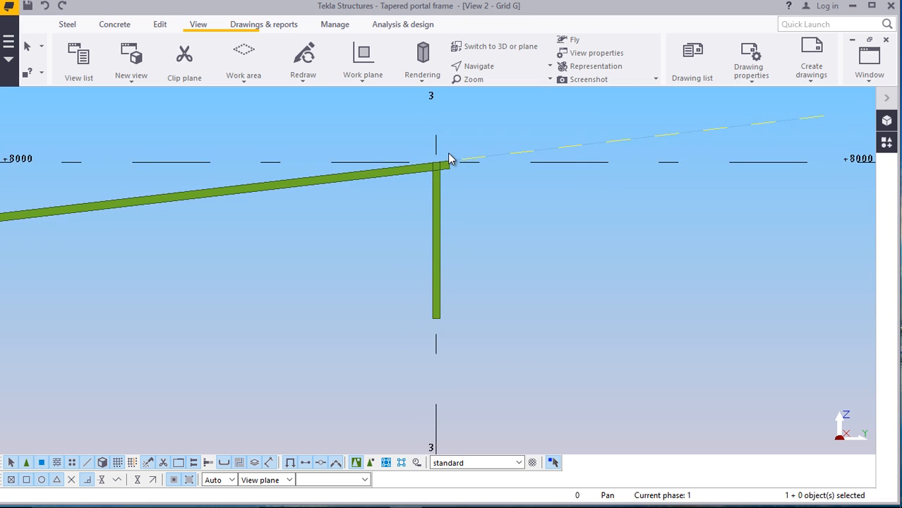
scroll(451, 151, "up", 3)
scroll(455, 153, "down", 2)
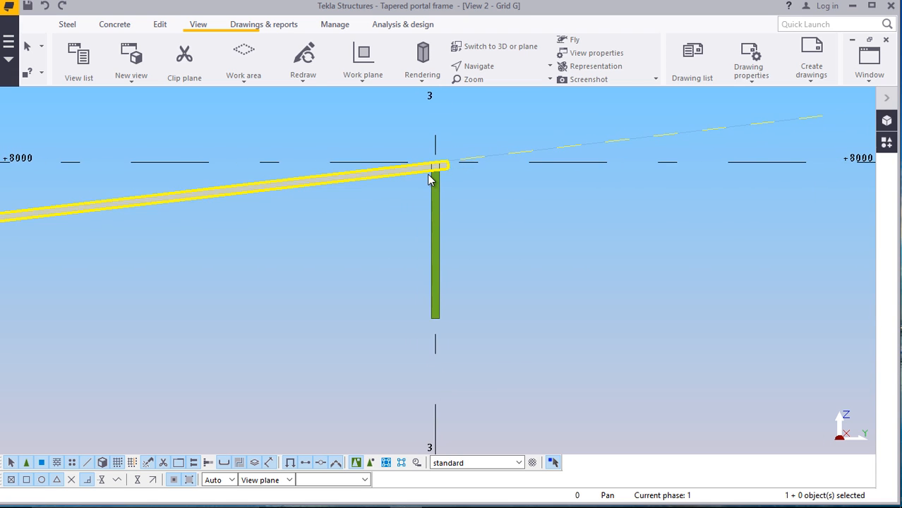
scroll(431, 168, "up", 3)
scroll(443, 162, "up", 1)
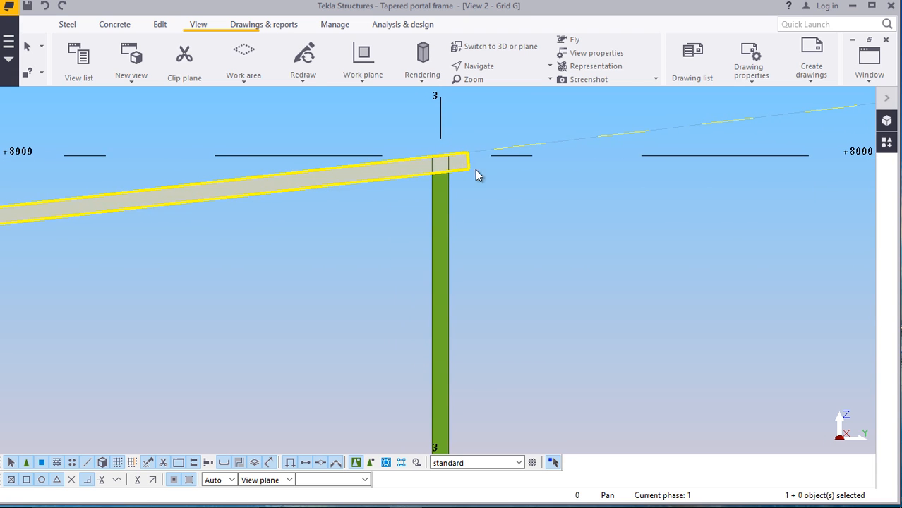
scroll(477, 173, "down", 4)
scroll(509, 173, "down", 3)
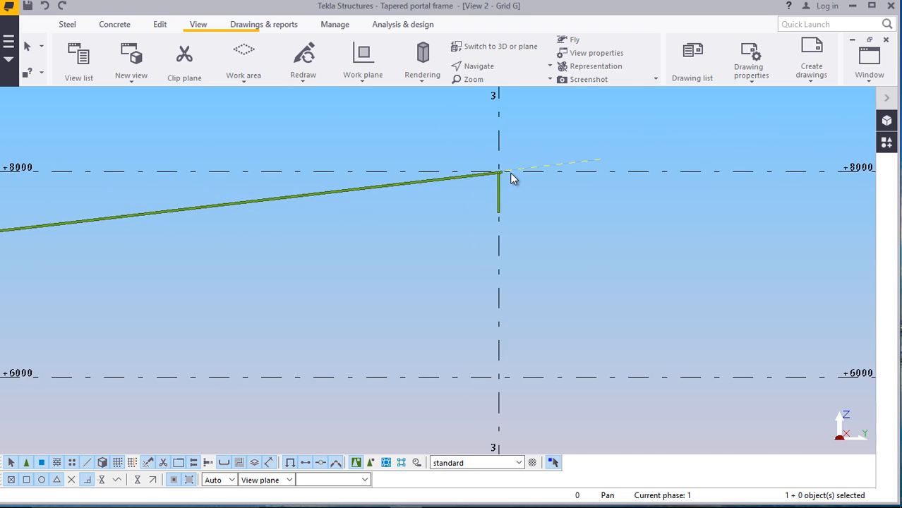
scroll(514, 187, "up", 1)
scroll(505, 185, "up", 3)
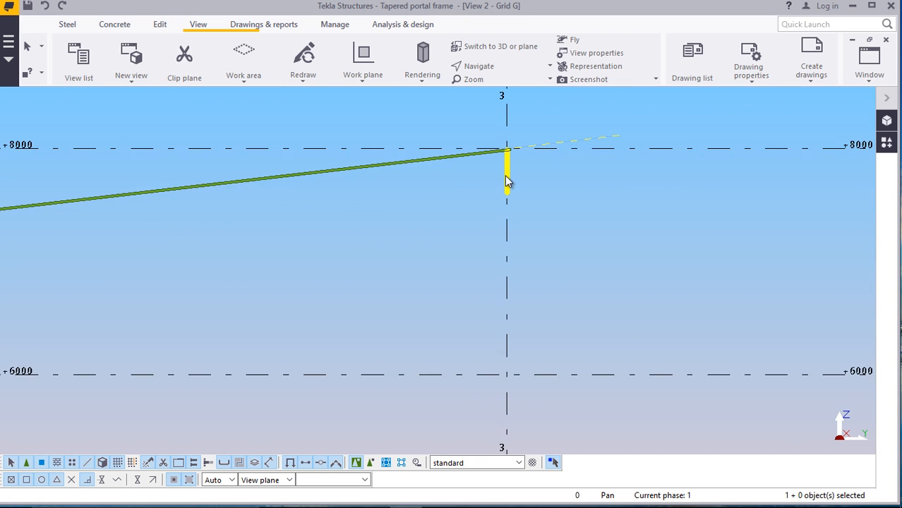
scroll(558, 198, "down", 1)
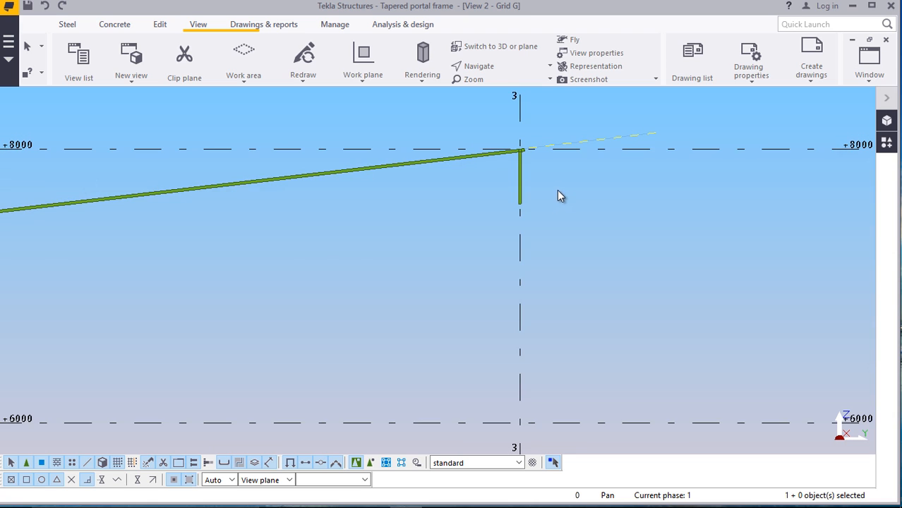
scroll(554, 186, "up", 1)
scroll(551, 182, "down", 3)
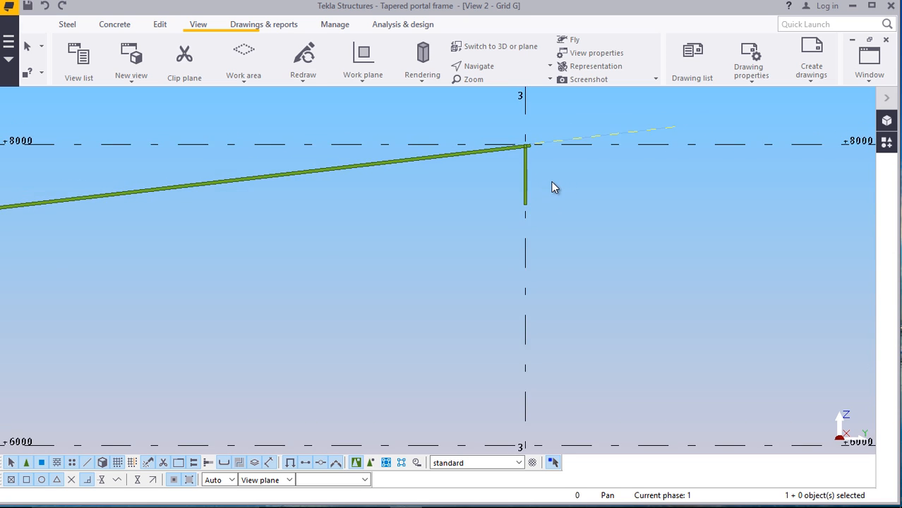
scroll(552, 179, "down", 1)
scroll(113, 235, "up", 5)
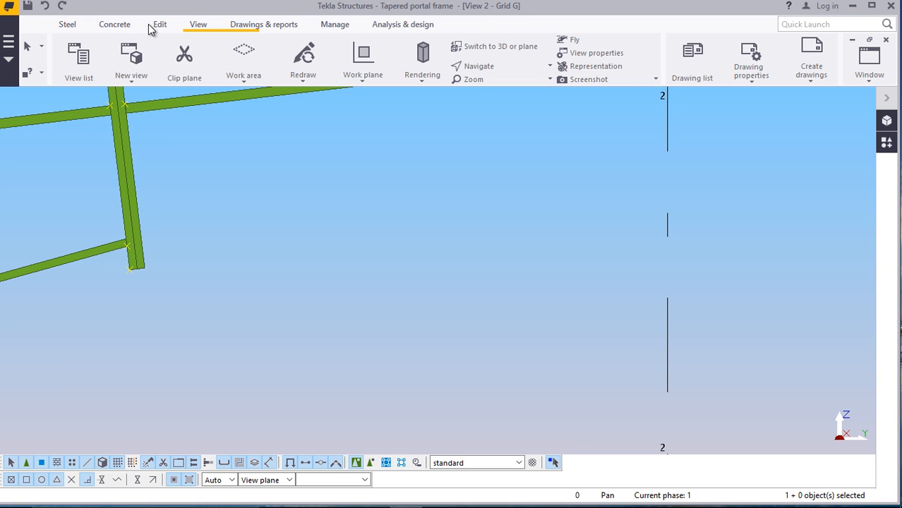
left_click(69, 26)
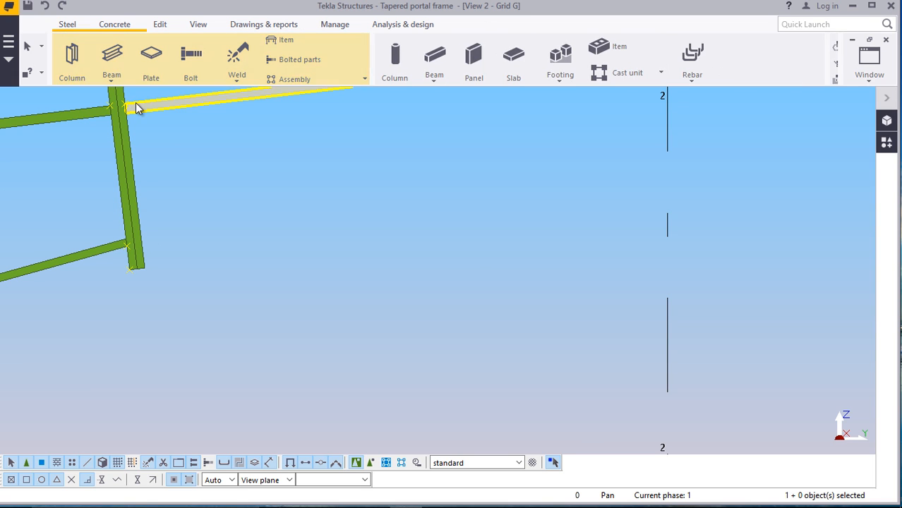
left_click(110, 80)
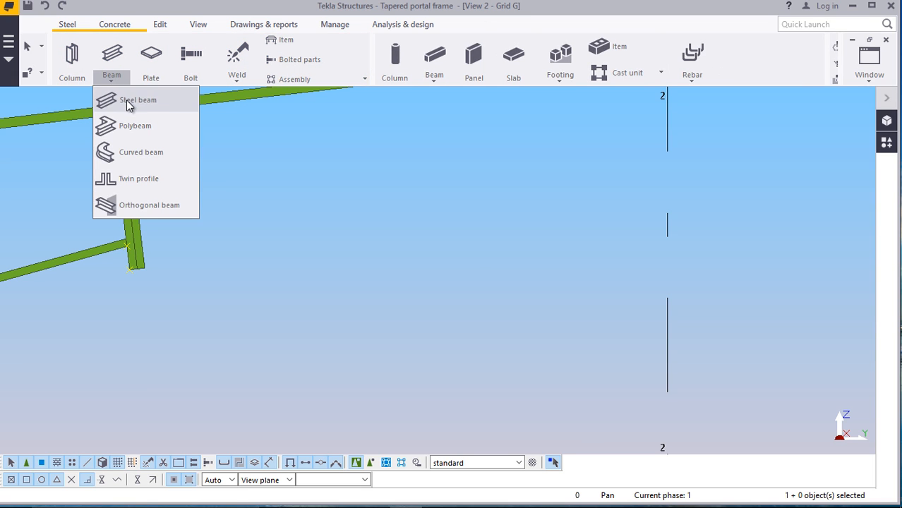
left_click(129, 104)
scroll(124, 269, "up", 5)
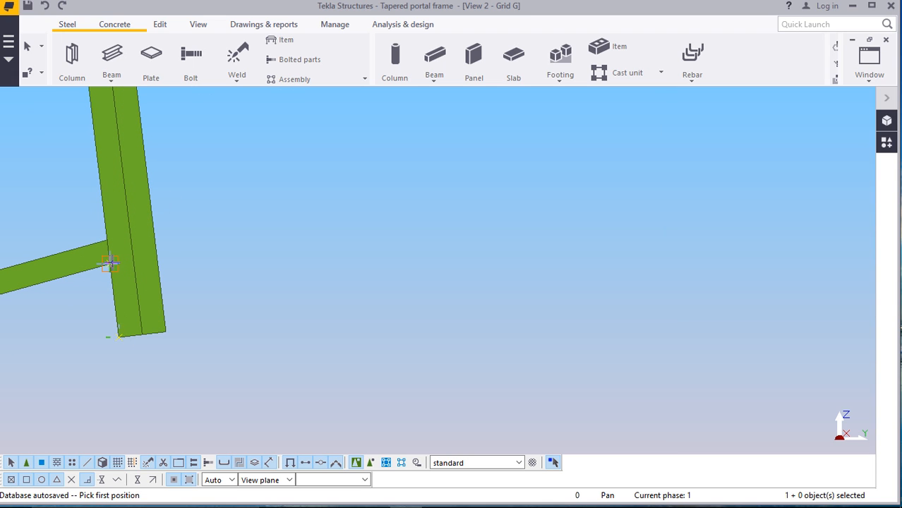
scroll(161, 246, "down", 8)
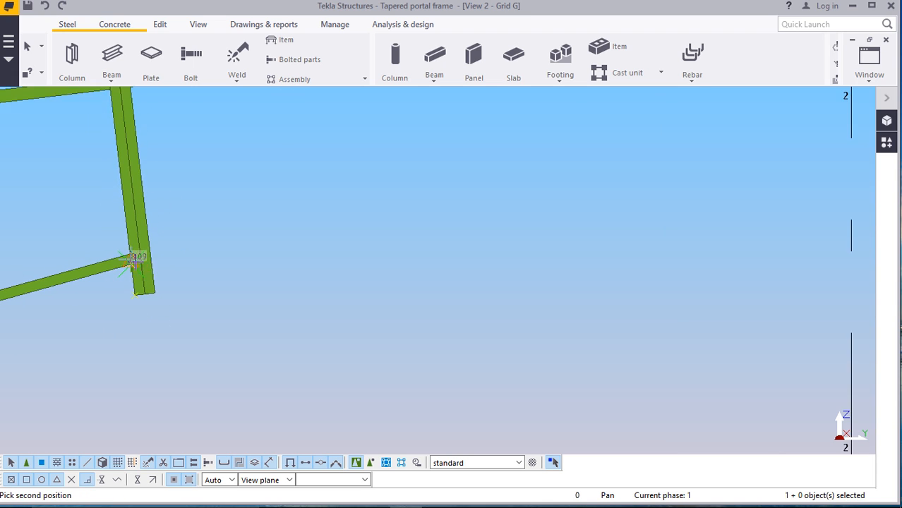
scroll(635, 237, "down", 3)
scroll(636, 201, "up", 5)
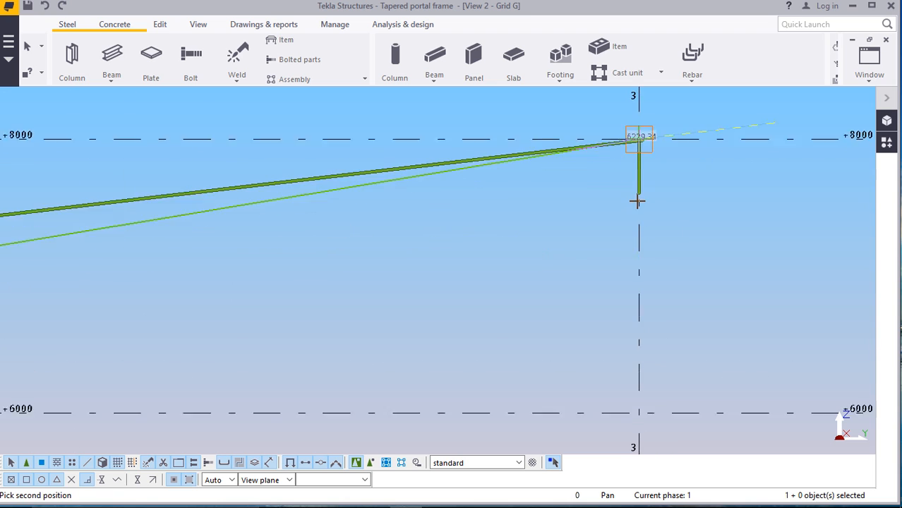
scroll(637, 191, "down", 4)
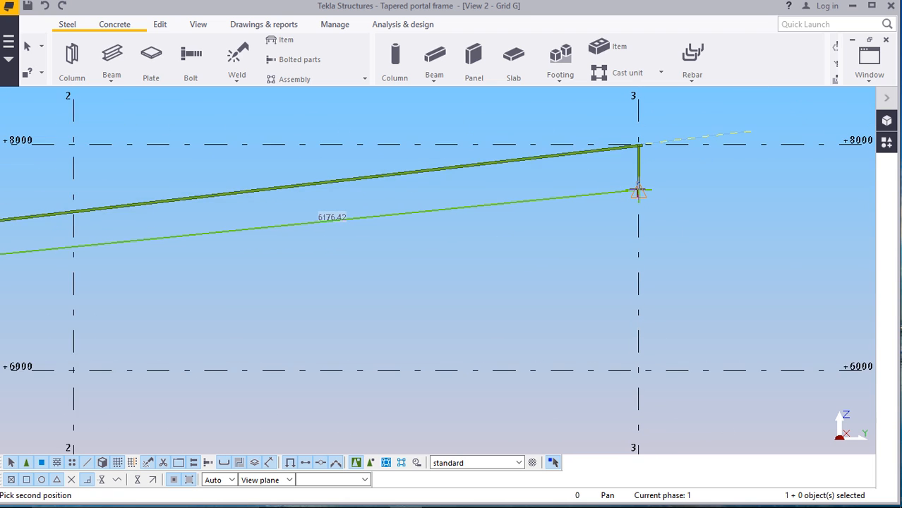
scroll(637, 191, "up", 3)
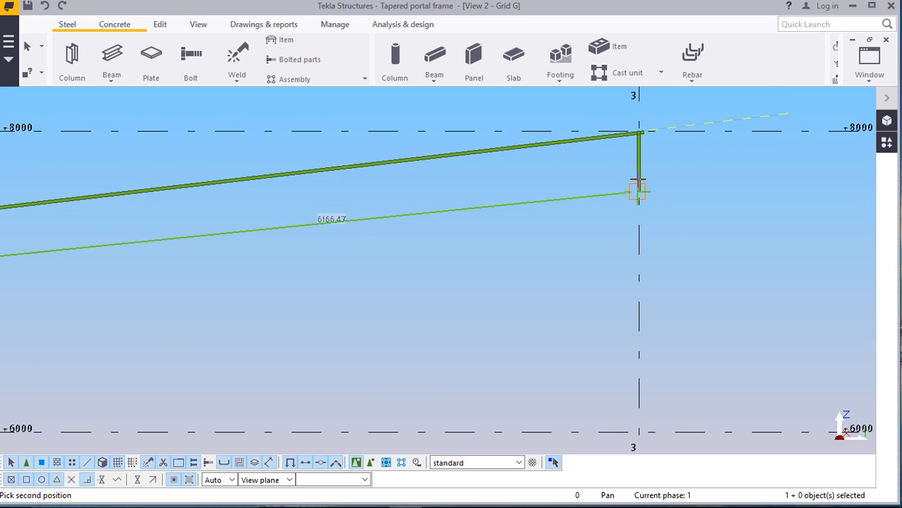
left_click(646, 166)
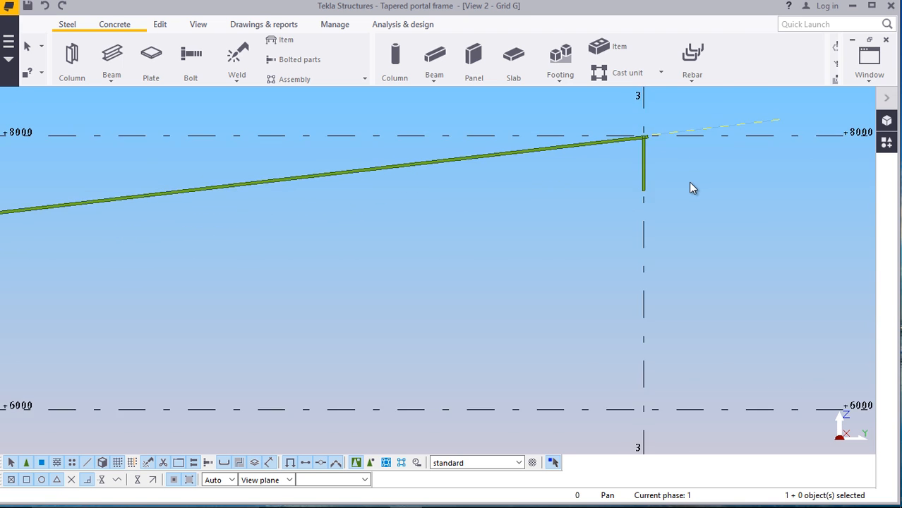
Copy the straight top flange from the tapered top flange's upper corner to the tapered bottom flange's upper corner at the splice plate
scroll(689, 181, "down", 3)
scroll(144, 215, "up", 1)
scroll(145, 216, "up", 3)
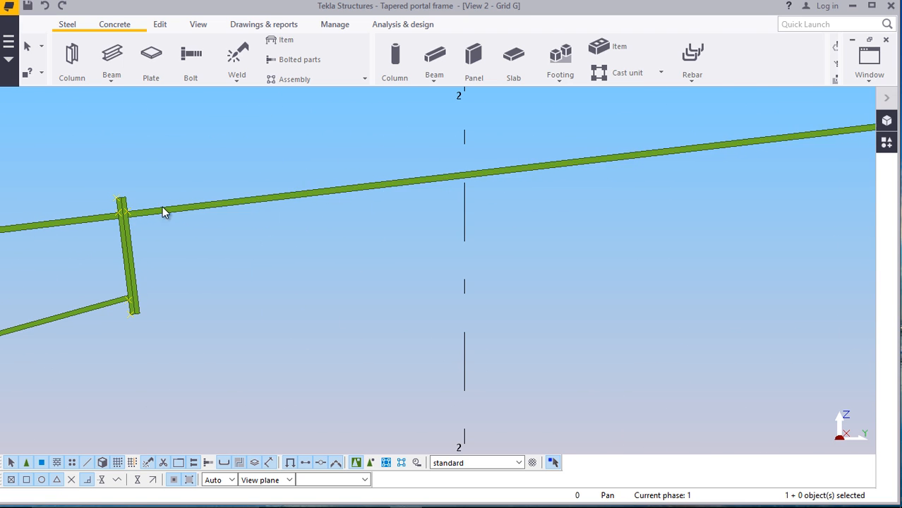
right_click(168, 212)
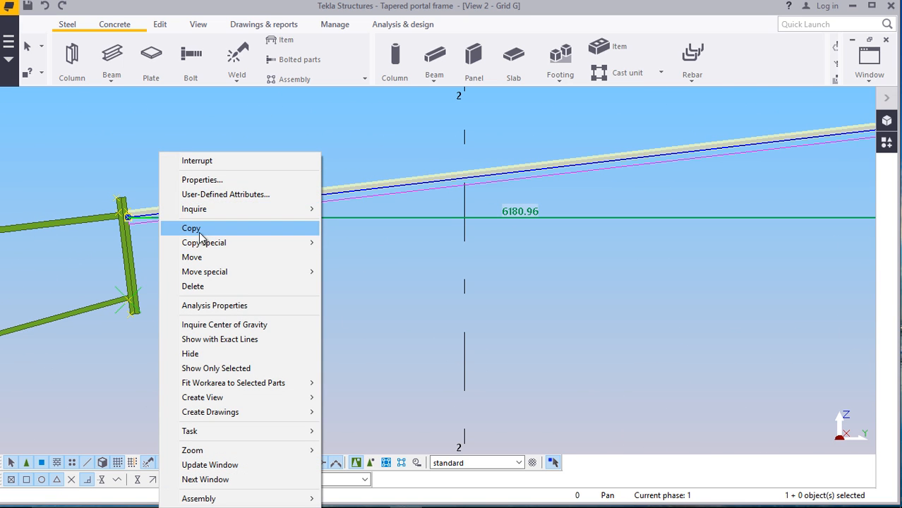
left_click(192, 228)
scroll(128, 233, "up", 1)
scroll(129, 233, "up", 2)
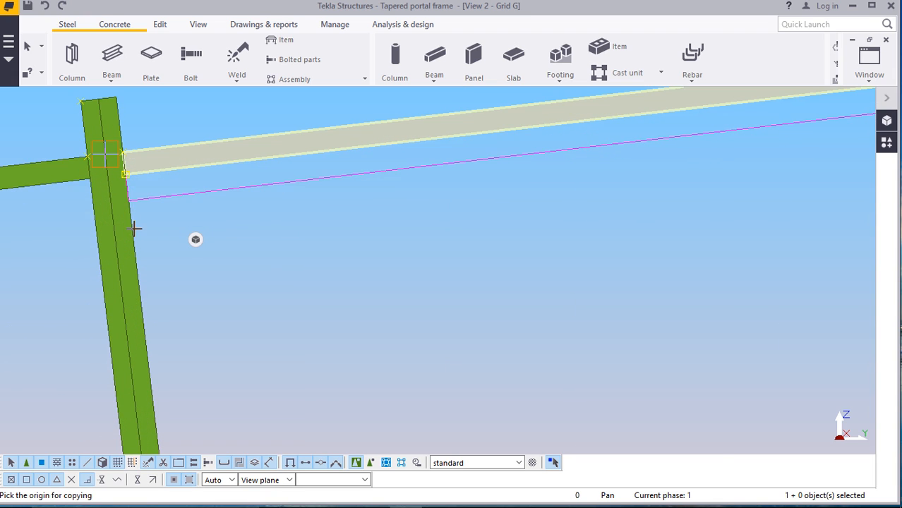
scroll(95, 178, "up", 2)
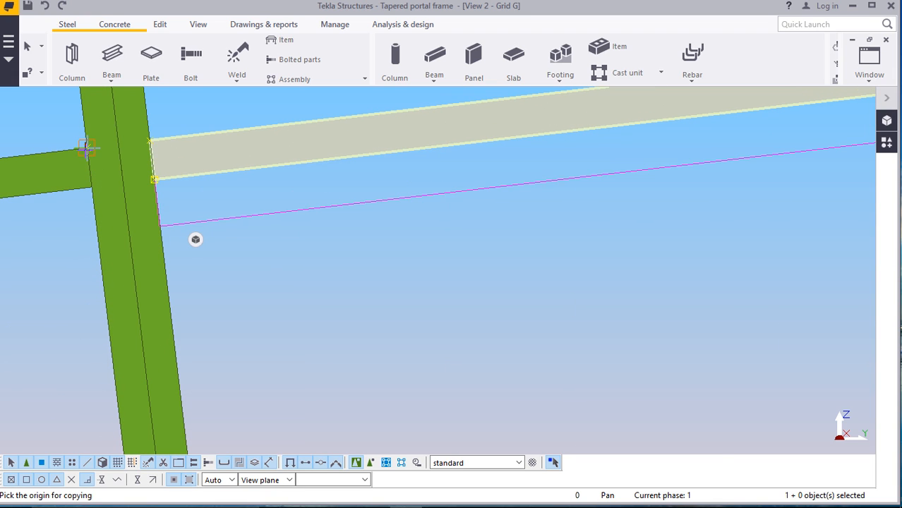
scroll(89, 168, "down", 3)
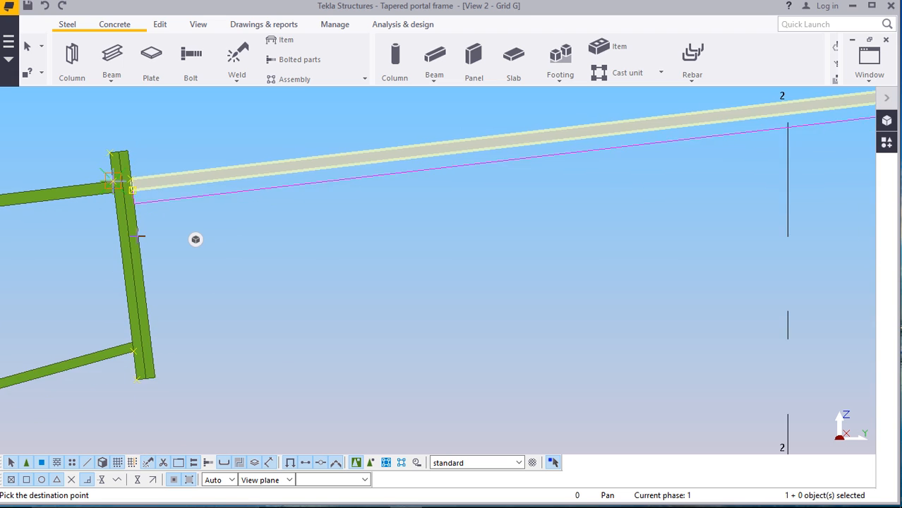
scroll(141, 379, "up", 4)
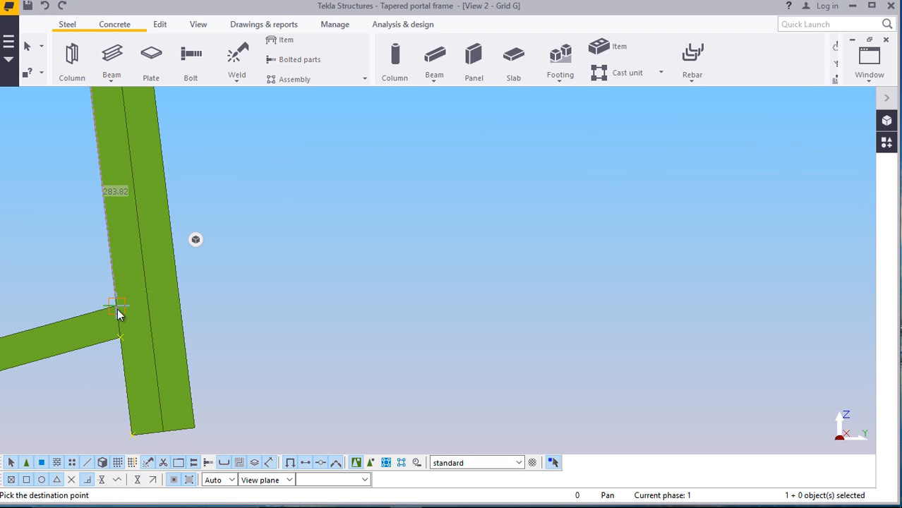
left_click(118, 316)
scroll(162, 315, "down", 2)
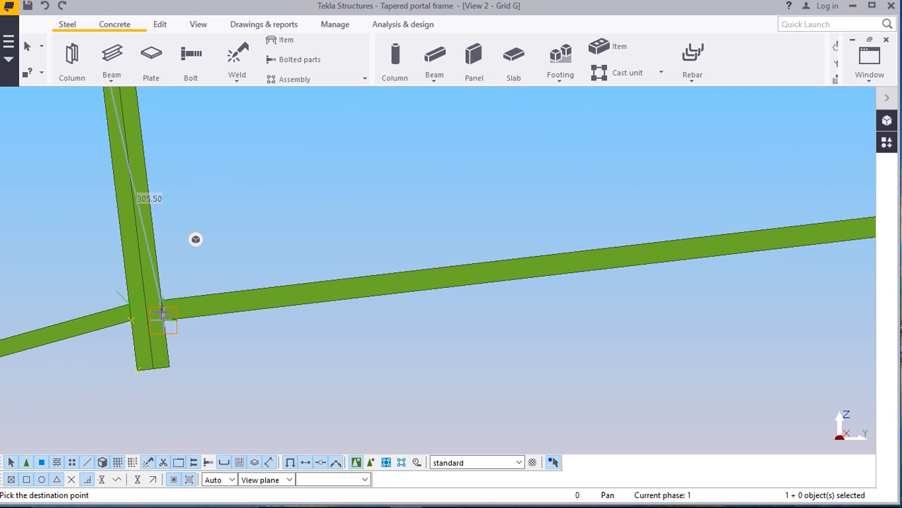
scroll(163, 315, "up", 4)
right_click(307, 185)
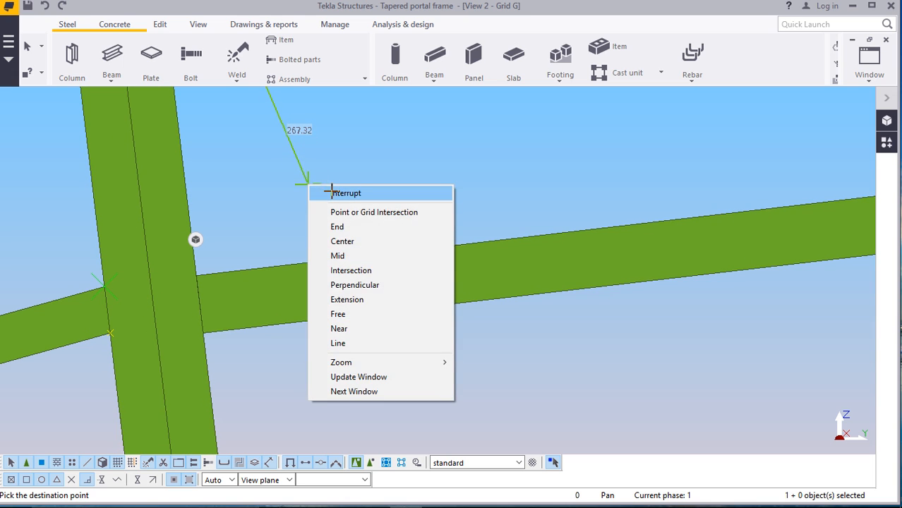
left_click(331, 193)
Examine the copied bottom flange between the splice and grid 3 and its alignment with the tapered bottom flange
scroll(234, 306, "down", 5)
scroll(180, 328, "down", 3)
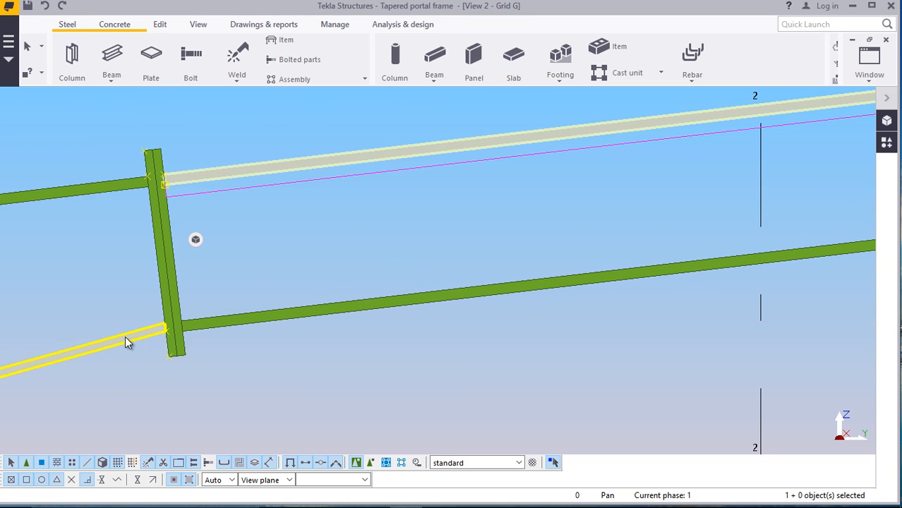
scroll(191, 161, "up", 2)
scroll(228, 269, "down", 5)
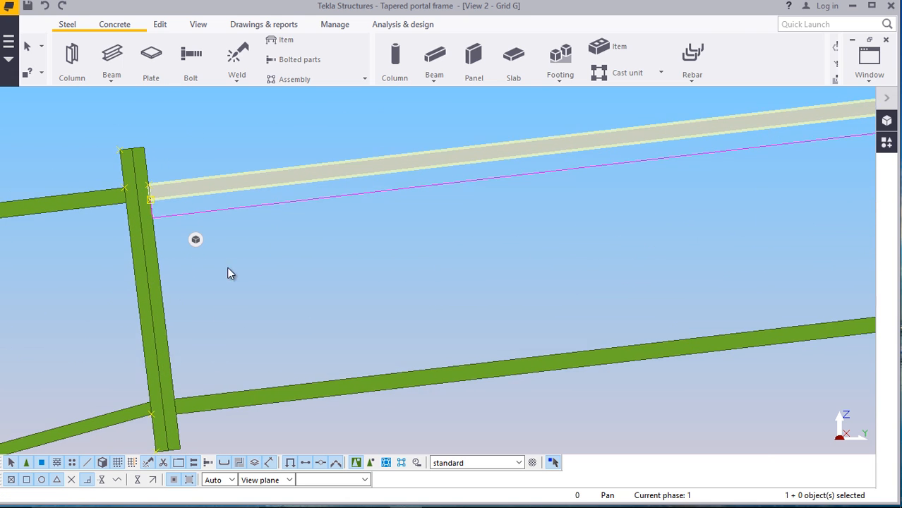
scroll(177, 272, "down", 3)
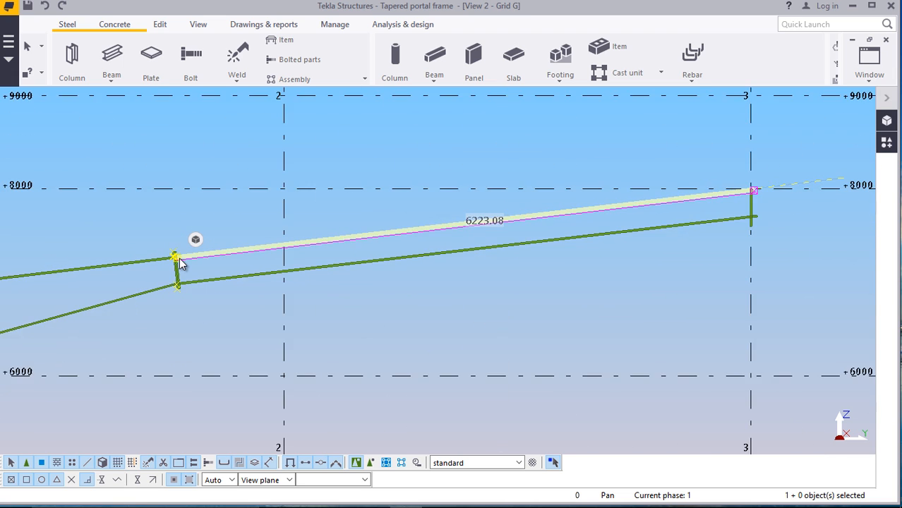
scroll(522, 229, "up", 4)
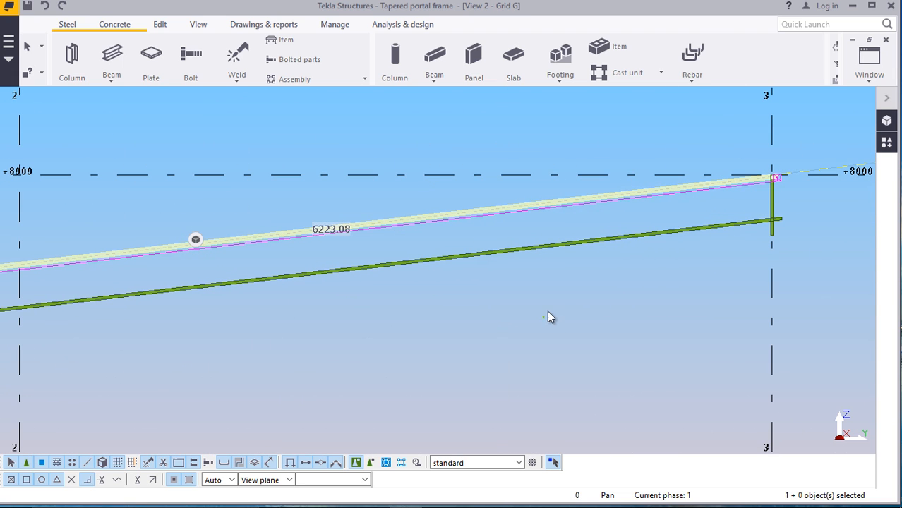
scroll(570, 273, "down", 3)
scroll(176, 303, "up", 4)
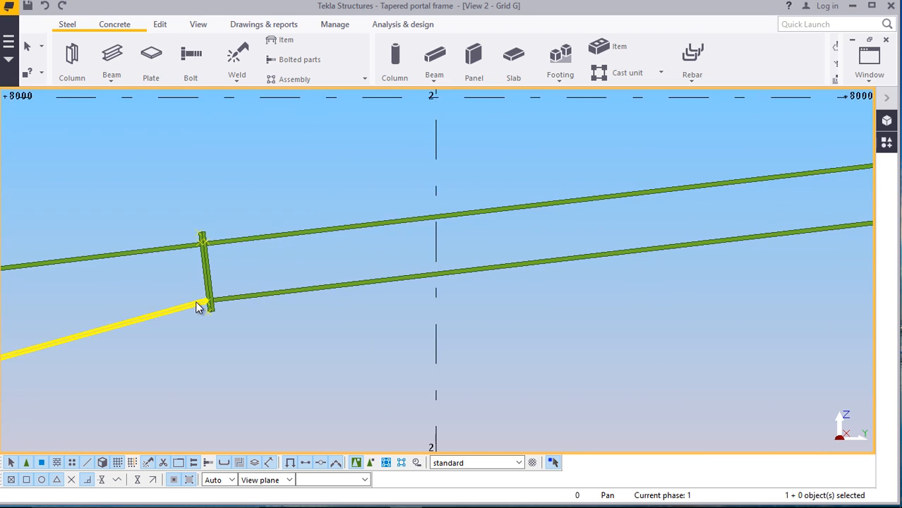
scroll(199, 305, "up", 5)
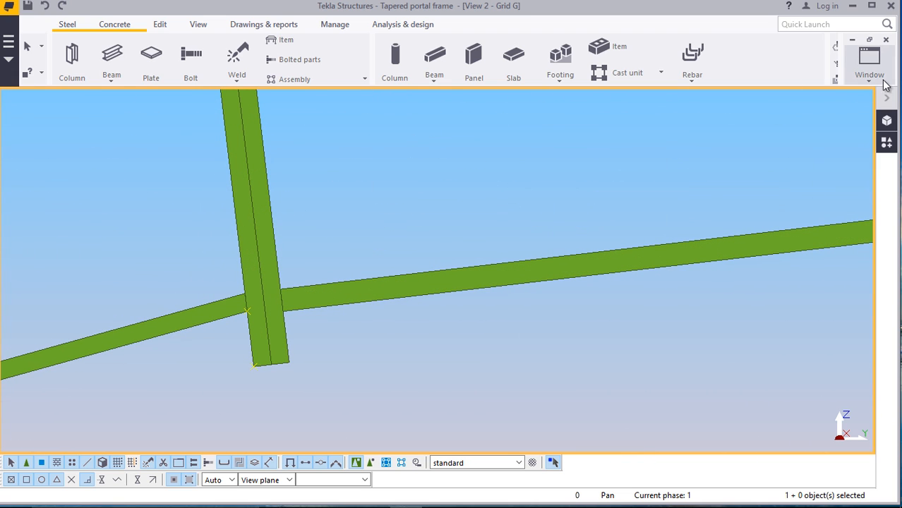
In the 3D view, examine from a rotated angle how the two bottom flanges meet the splice plates
left_click(869, 59)
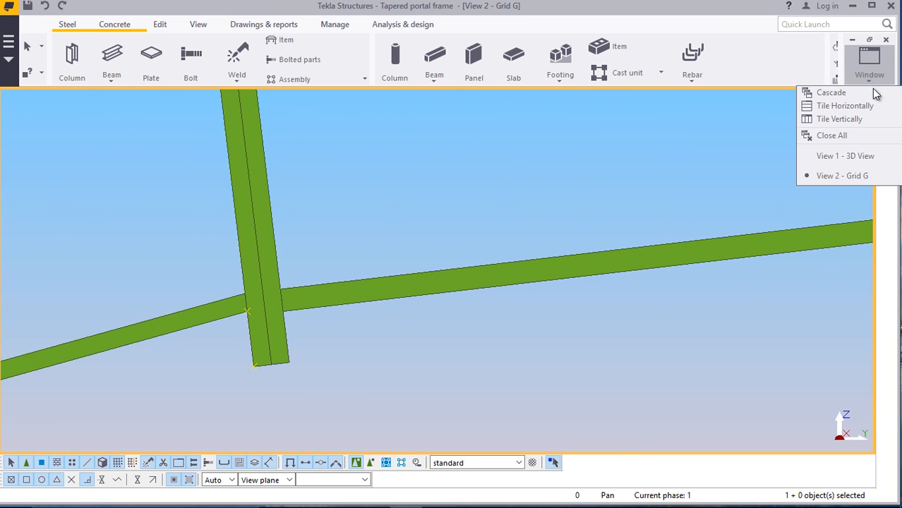
left_click(850, 157)
scroll(416, 205, "down", 8)
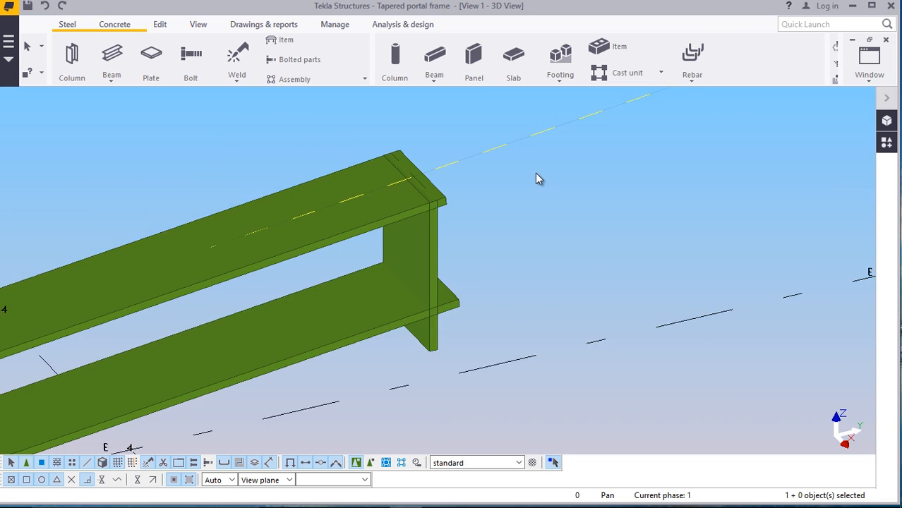
scroll(624, 147, "down", 5)
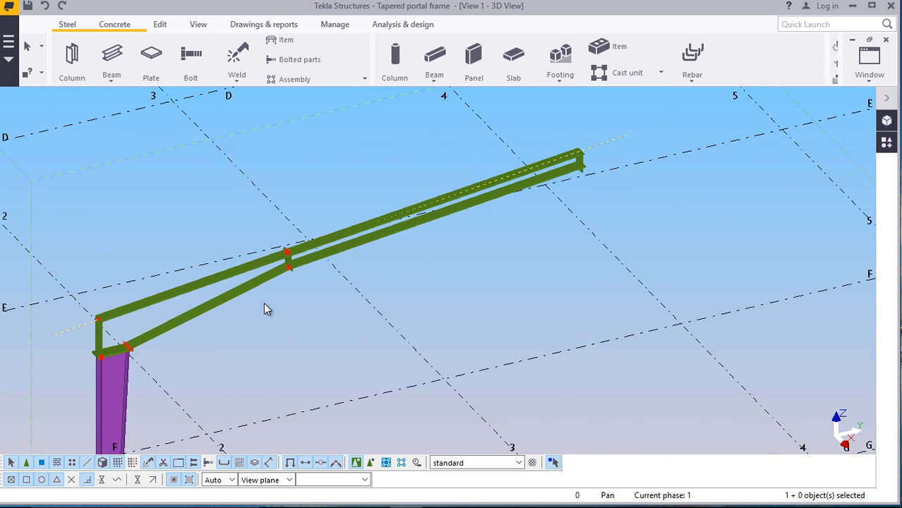
scroll(264, 306, "up", 8)
scroll(313, 262, "up", 10)
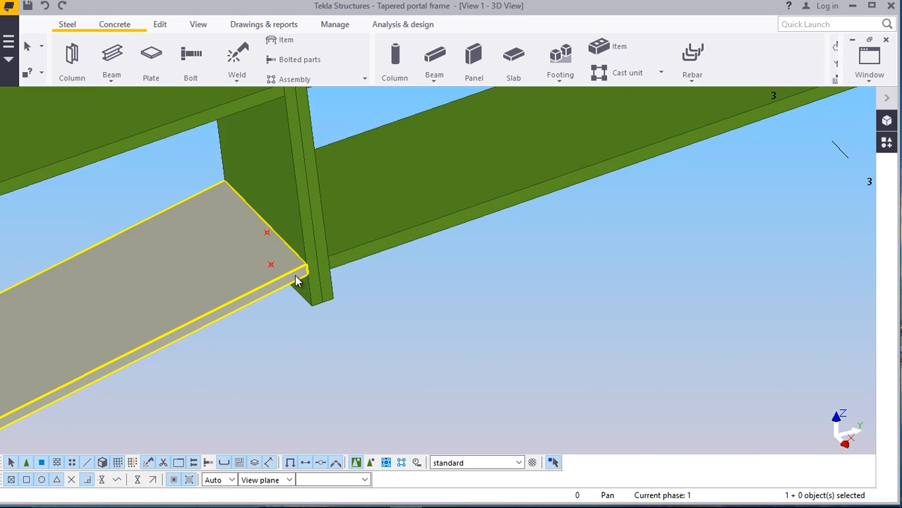
scroll(331, 257, "up", 1)
left_click(418, 176)
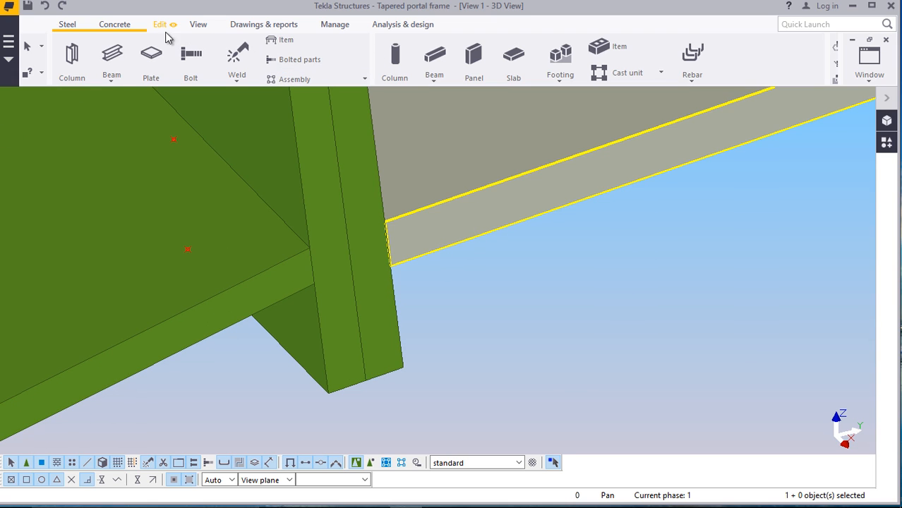
left_click(197, 27)
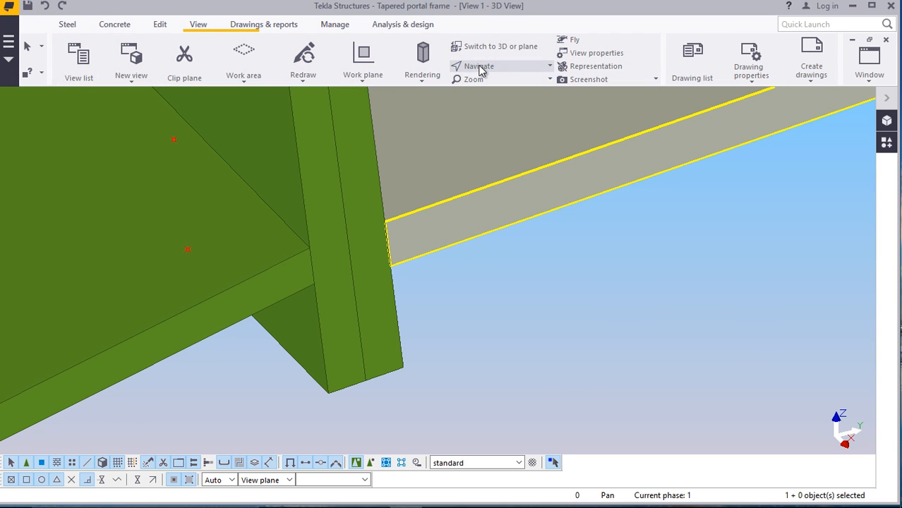
left_click(478, 65)
left_click(502, 88)
left_click_drag(354, 234, 373, 188)
right_click(548, 302)
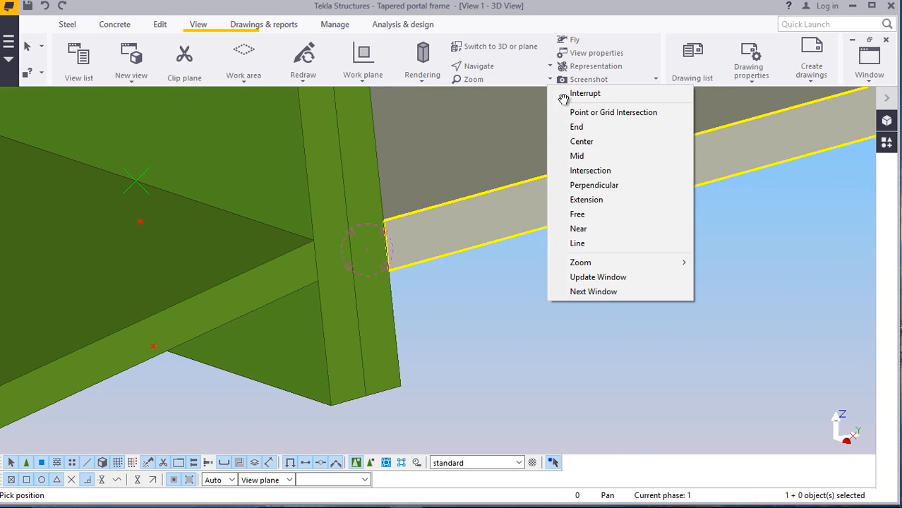
left_click(585, 93)
Accept the tapered bottom flange's beam properties and move the flange 4 mm from its upper end corner towards the lower one at the splice
double_click(209, 301)
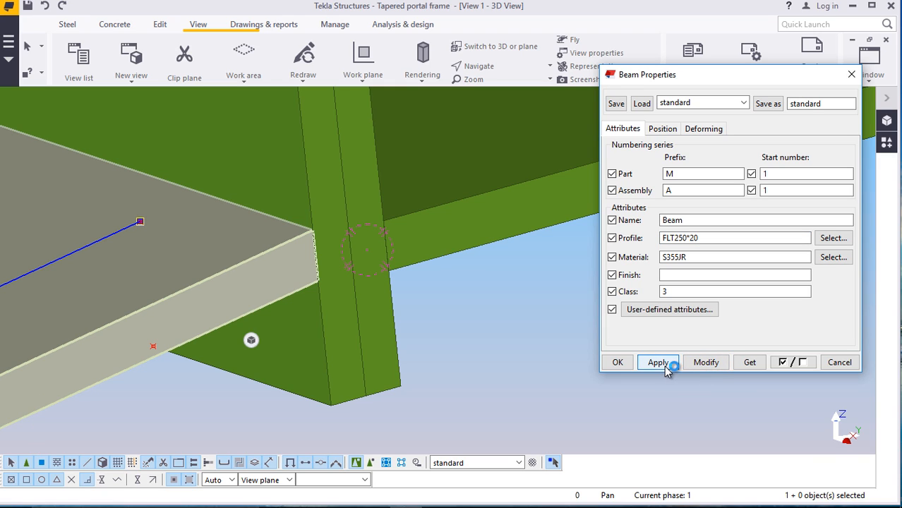
left_click(617, 362)
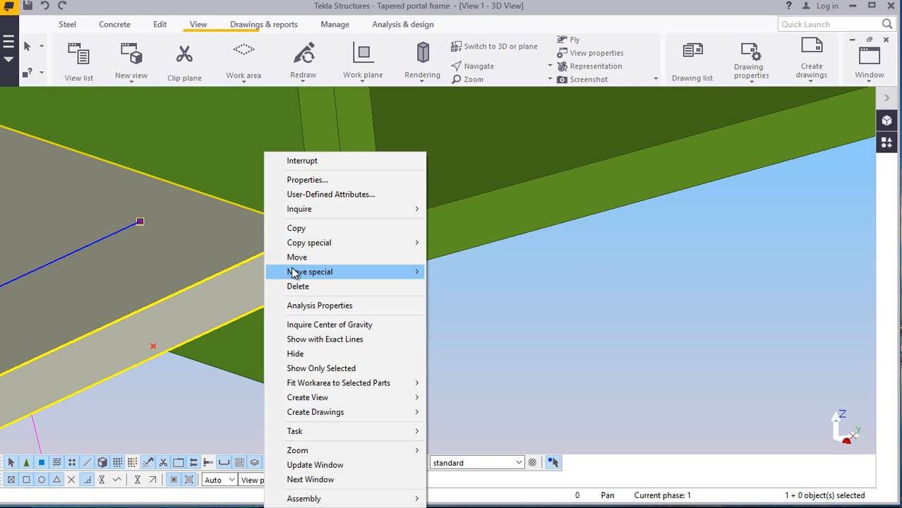
left_click(300, 257)
scroll(316, 233, "up", 2)
scroll(317, 236, "up", 1)
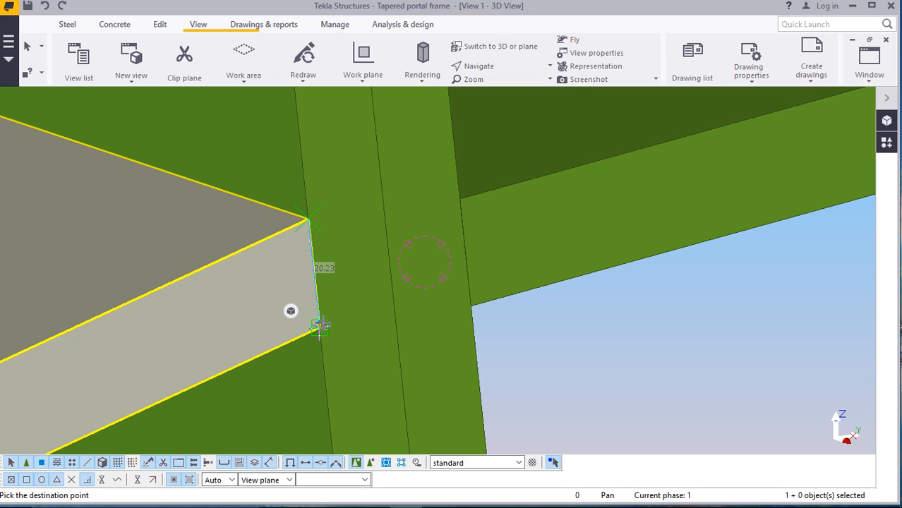
type("4")
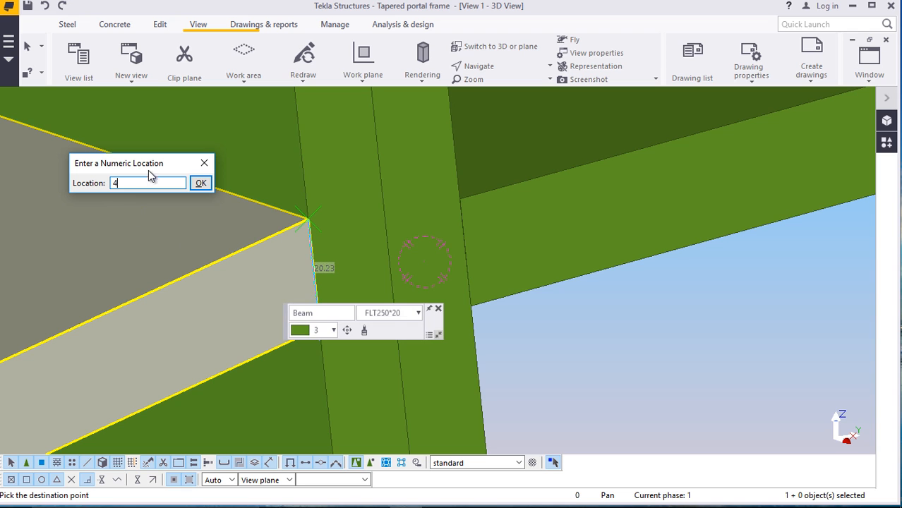
left_click(202, 183)
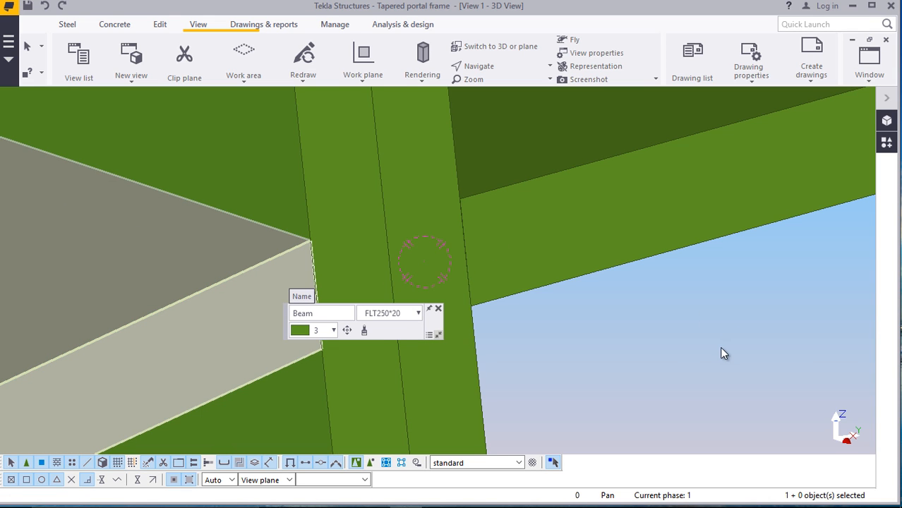
Review the beam properties of the tapered top flange where it meets the splice plate in the 3D view
middle_click_drag(721, 353, 450, 208, "ctrl")
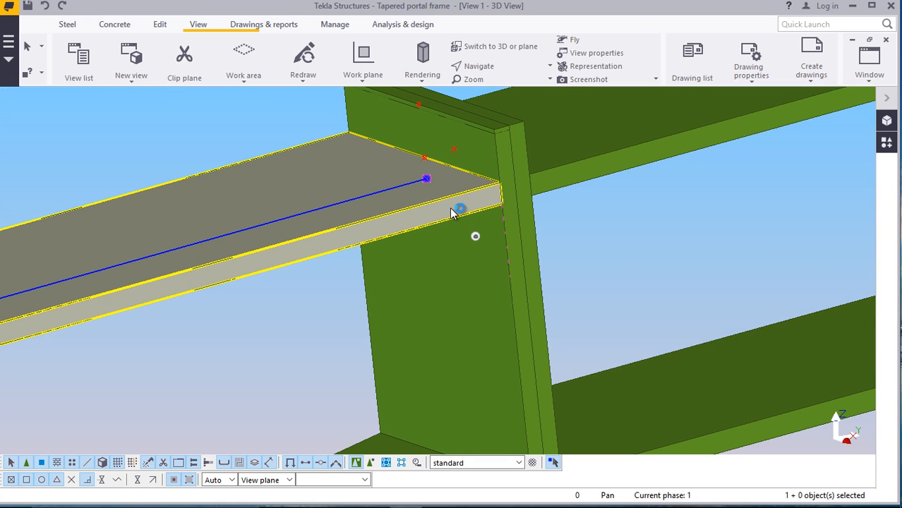
double_click(450, 208)
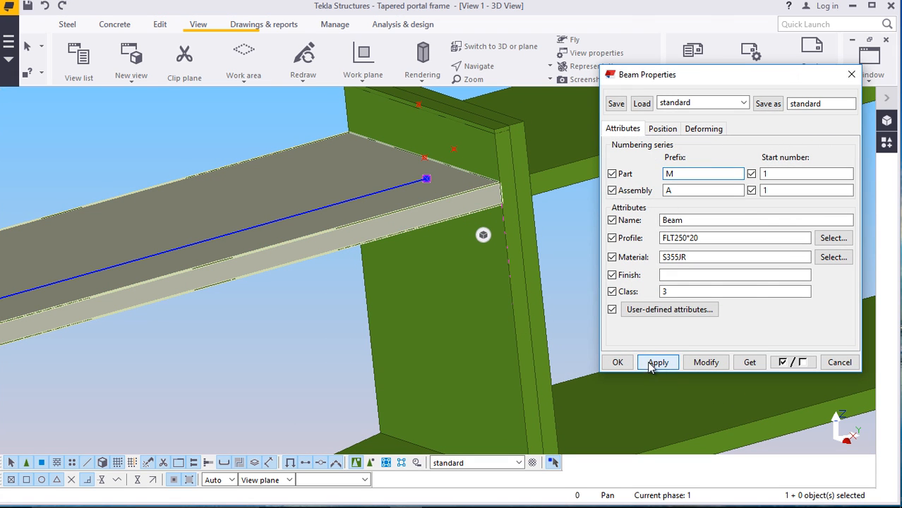
left_click(619, 362)
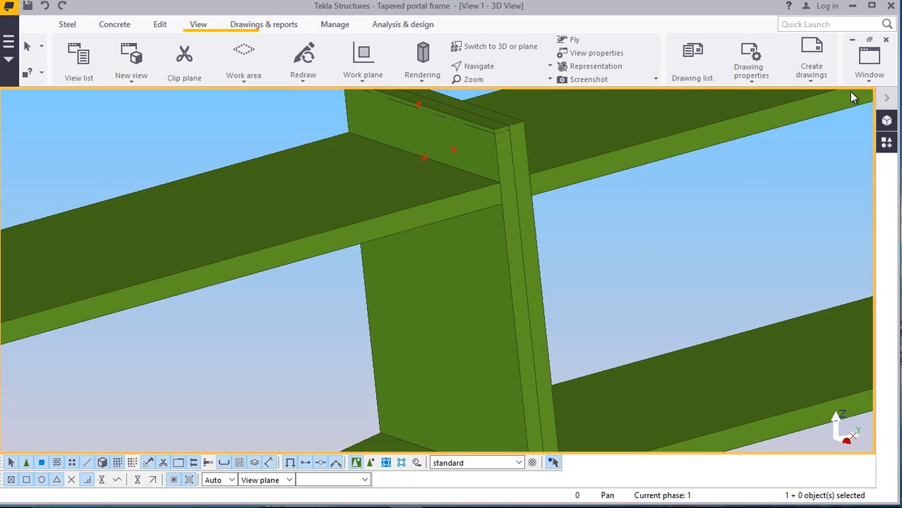
Examine the splice joint and the flange ends crossing the vertical plate on grid 3 in the Grid G view
left_click(869, 70)
left_click(843, 172)
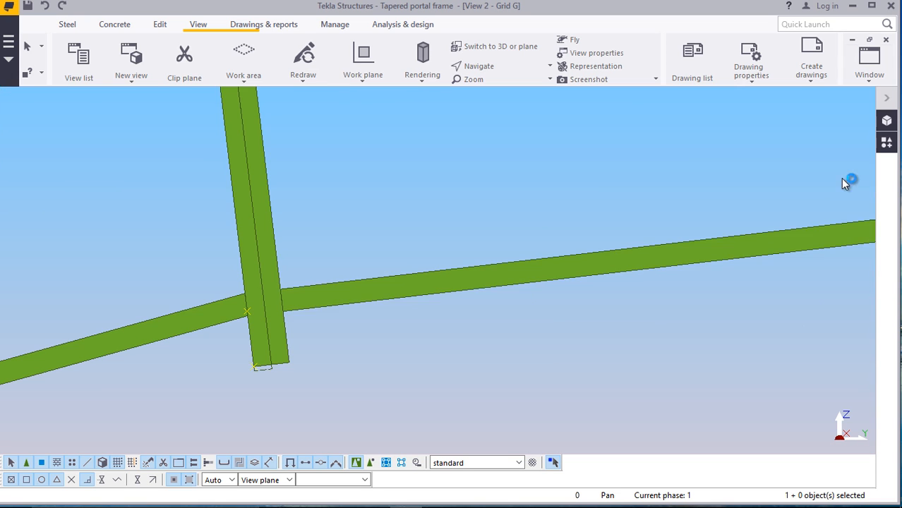
scroll(319, 291, "up", 6)
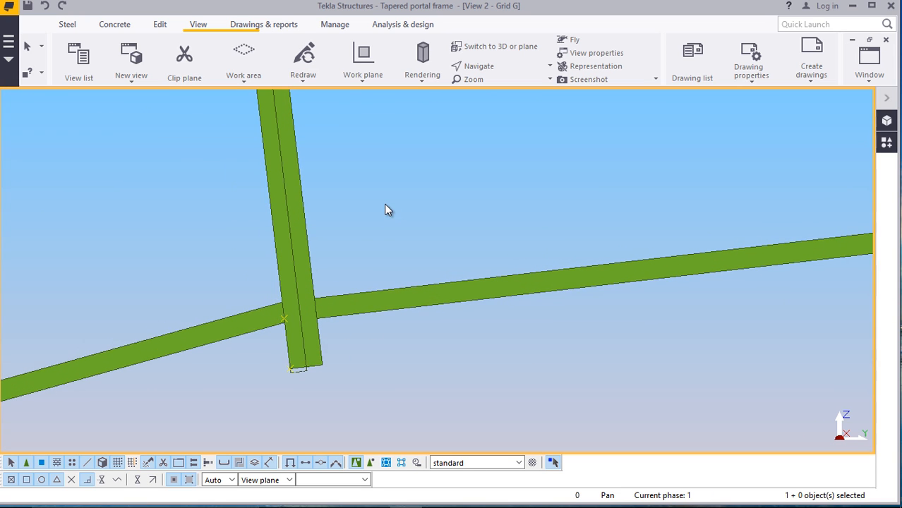
scroll(282, 250, "down", 8)
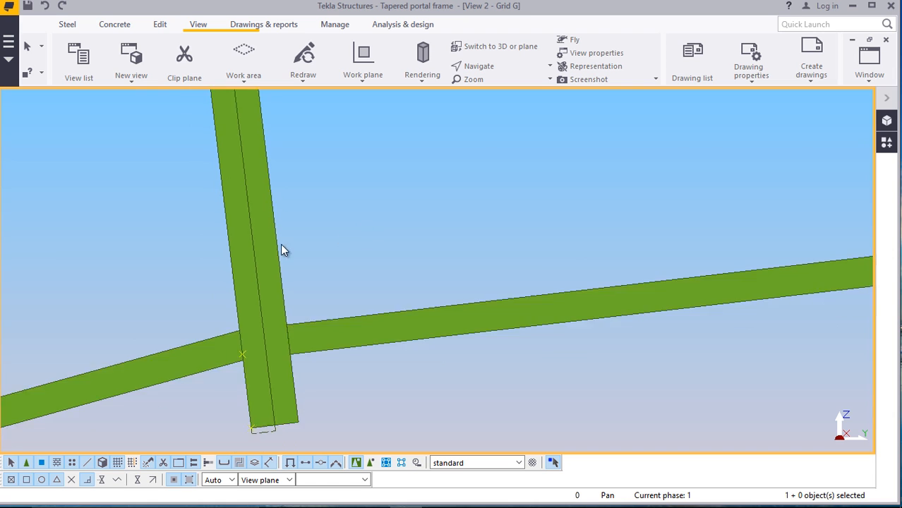
scroll(272, 267, "down", 4)
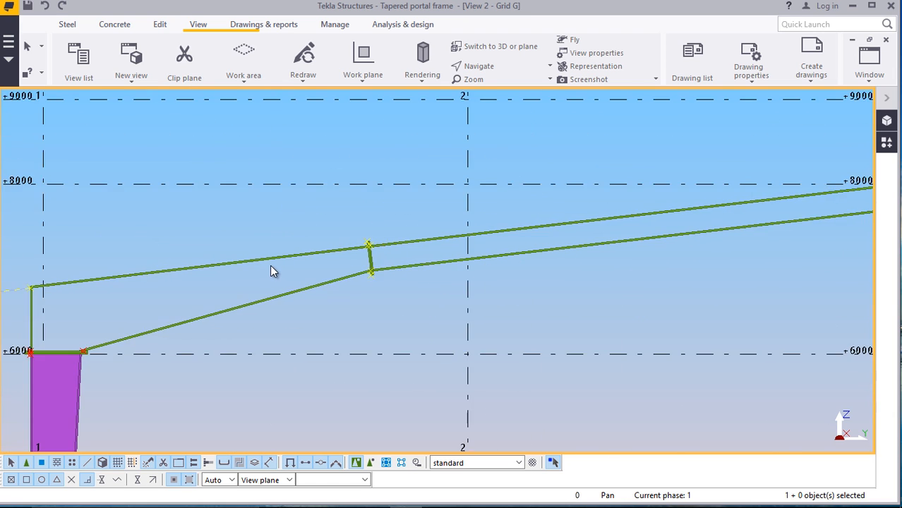
scroll(618, 218, "up", 5)
scroll(622, 219, "up", 5)
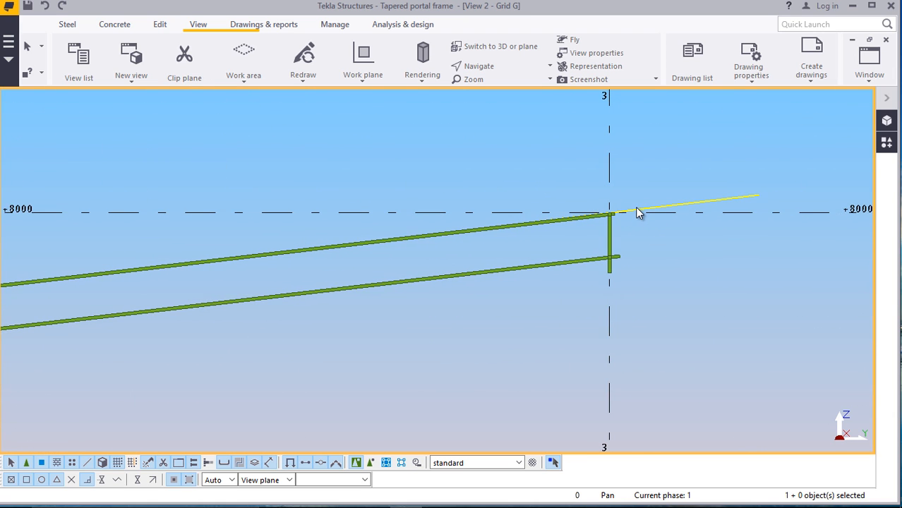
scroll(588, 312, "up", 4)
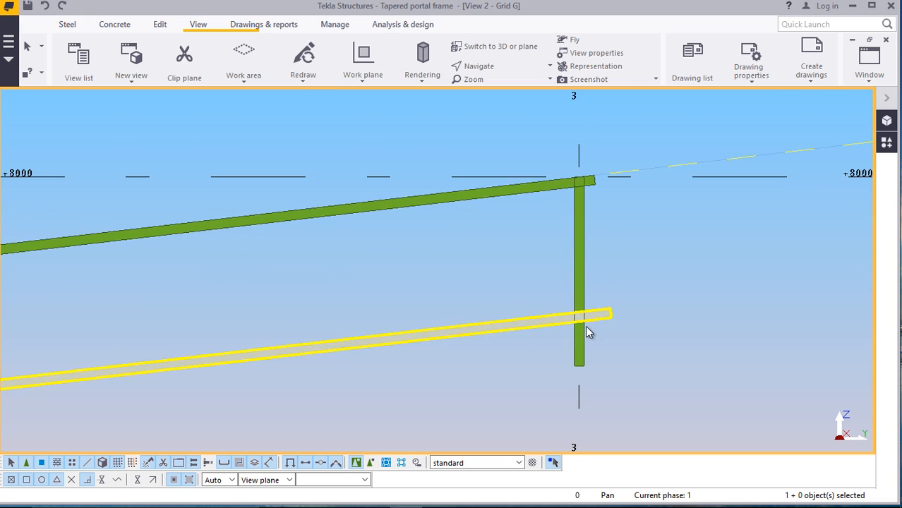
scroll(557, 278, "down", 2)
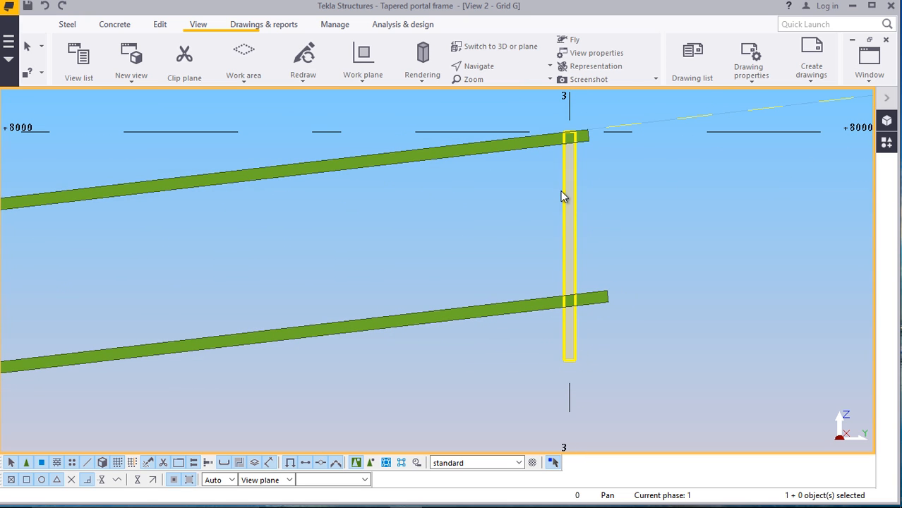
scroll(561, 335, "up", 2)
scroll(534, 198, "down", 4)
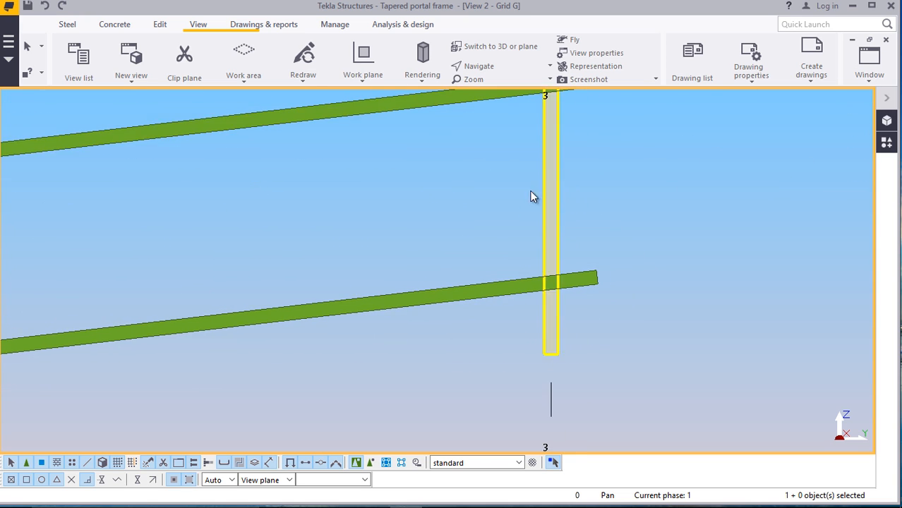
scroll(544, 135, "up", 3)
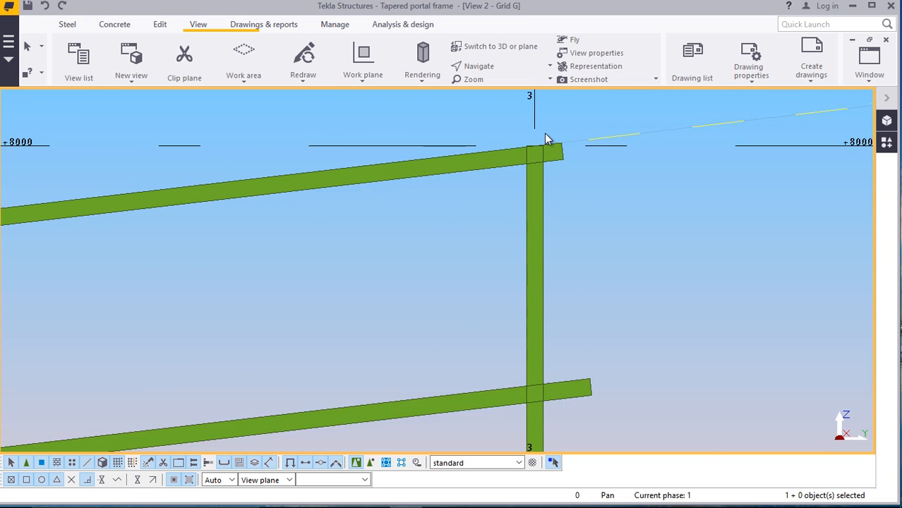
scroll(547, 134, "up", 2)
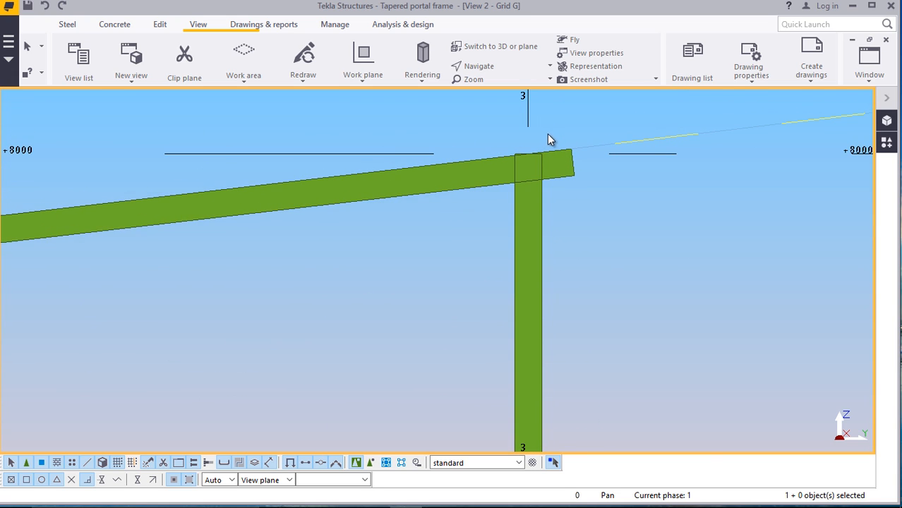
Try a start Dx offset of 50 mm on the vertical plate at grid 3, and reset it to 0
left_click(533, 219)
double_click(532, 218)
left_click(661, 128)
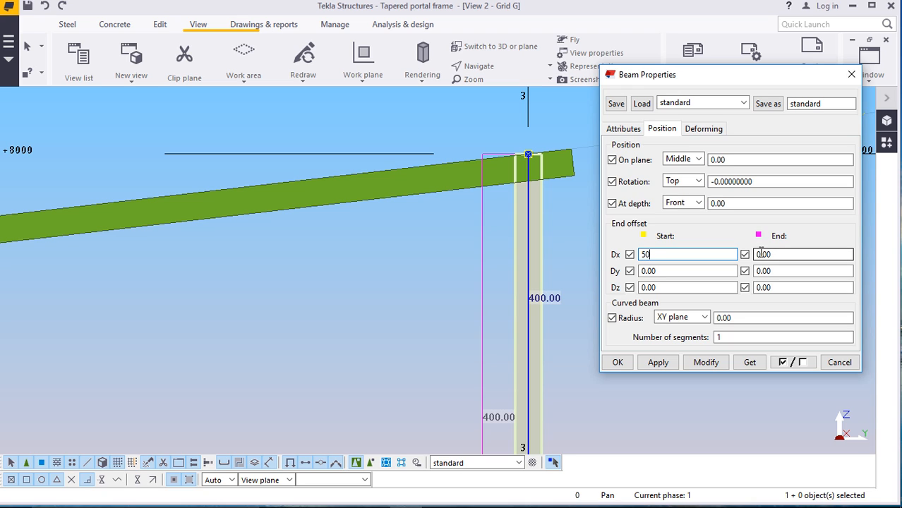
type("50")
left_click(706, 362)
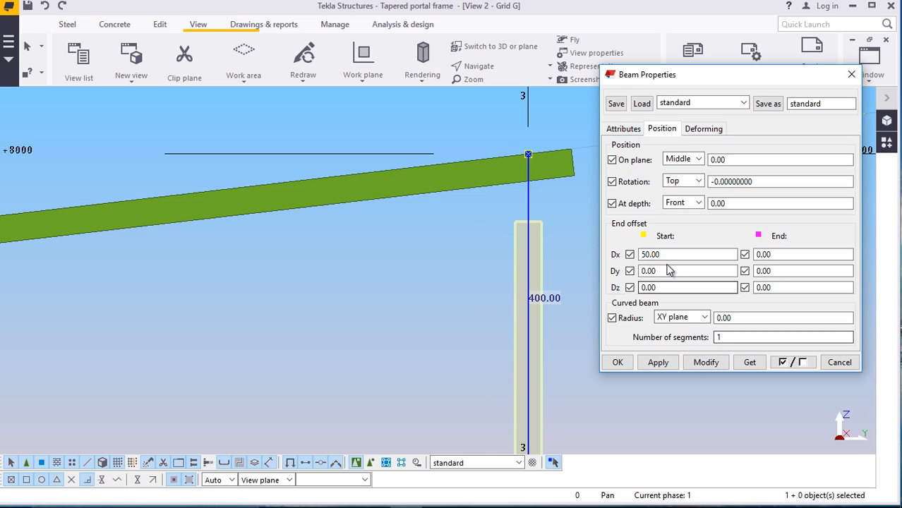
left_click_drag(660, 254, 651, 254)
type("0")
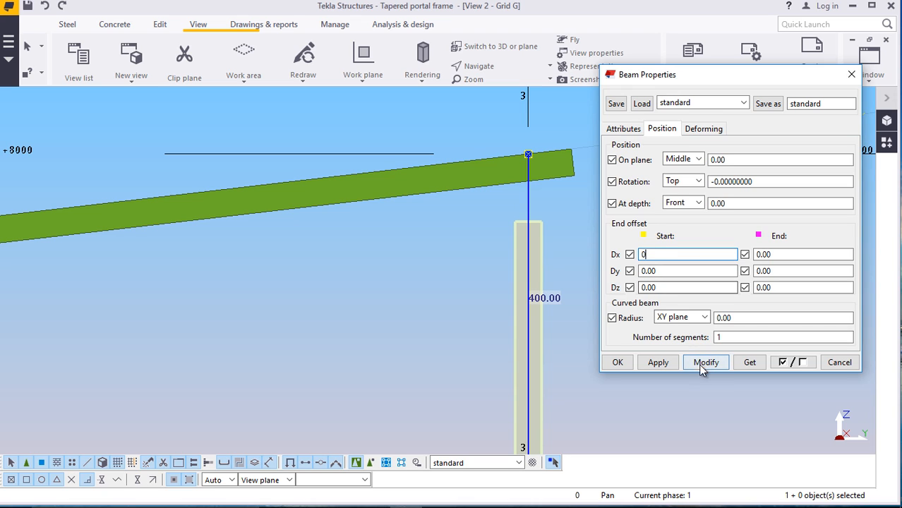
left_click(706, 362)
Extend the vertical plate at grid 3 above the top flange with a start Dx offset of -75 mm
left_click_drag(660, 254, 643, 255)
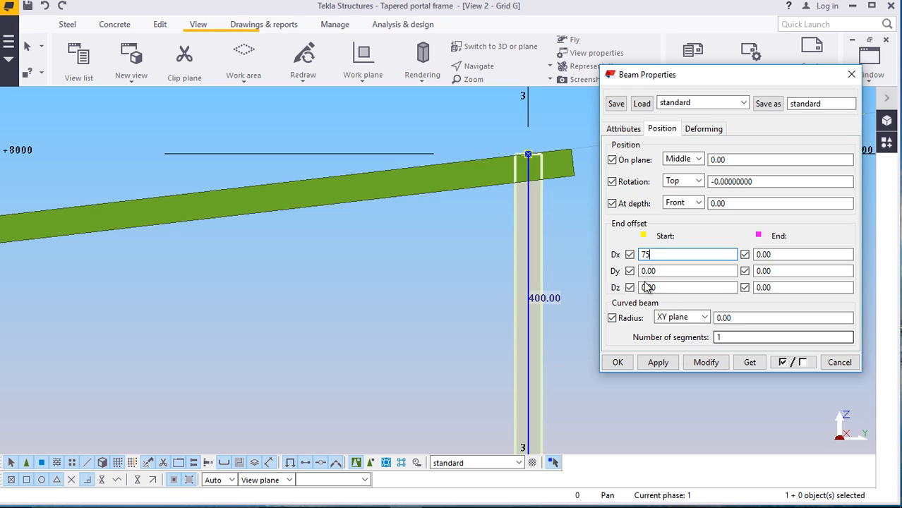
left_click(707, 362)
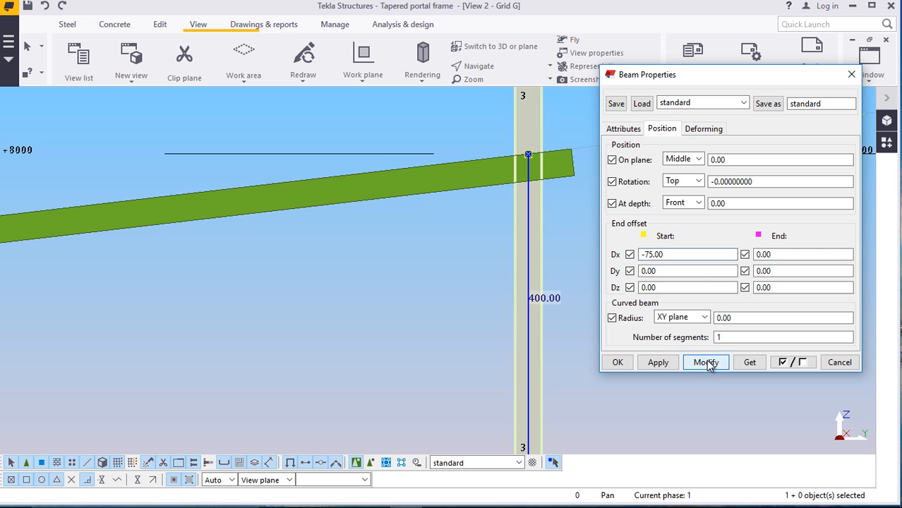
left_click(618, 362)
scroll(537, 297, "down", 4)
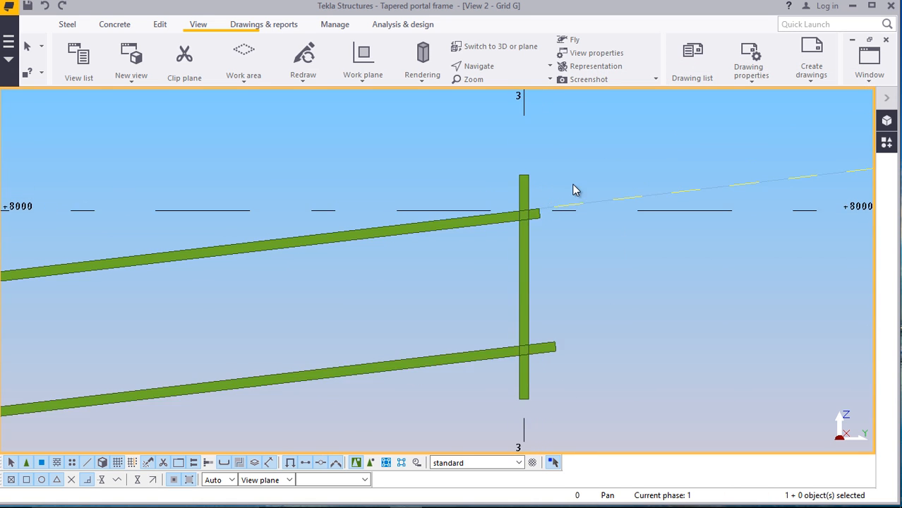
scroll(575, 180, "down", 2)
Try an end Dx offset of 50 mm on the straight top flange at grid 3, and reset it to 0
left_click(554, 279)
scroll(550, 281, "up", 2)
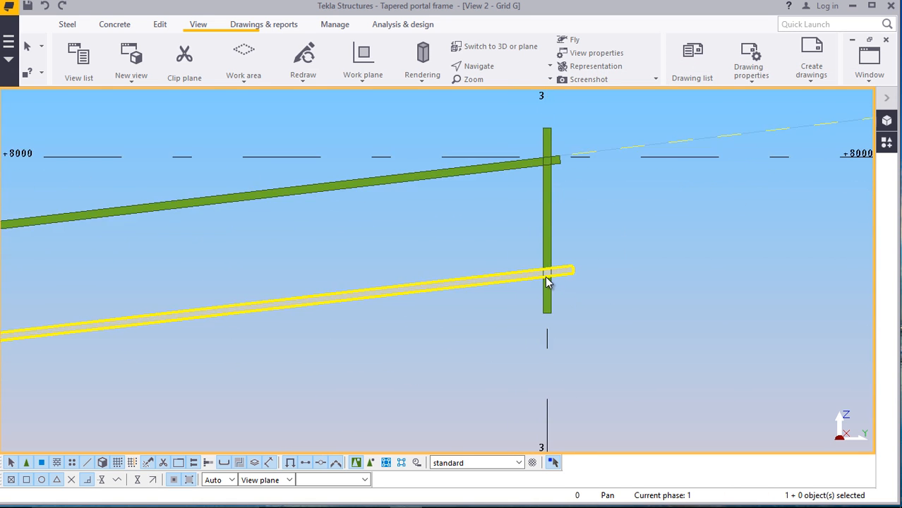
scroll(546, 274, "up", 4)
scroll(580, 285, "down", 3)
scroll(564, 146, "up", 6)
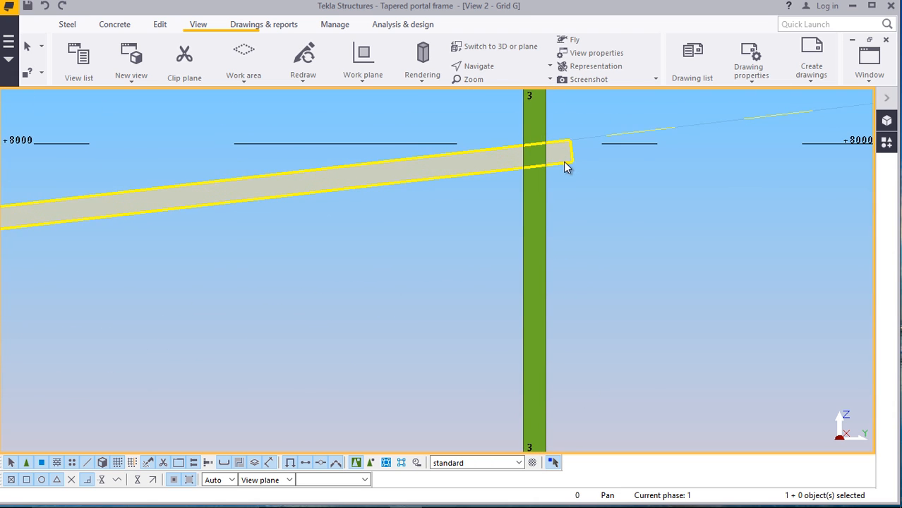
double_click(570, 161)
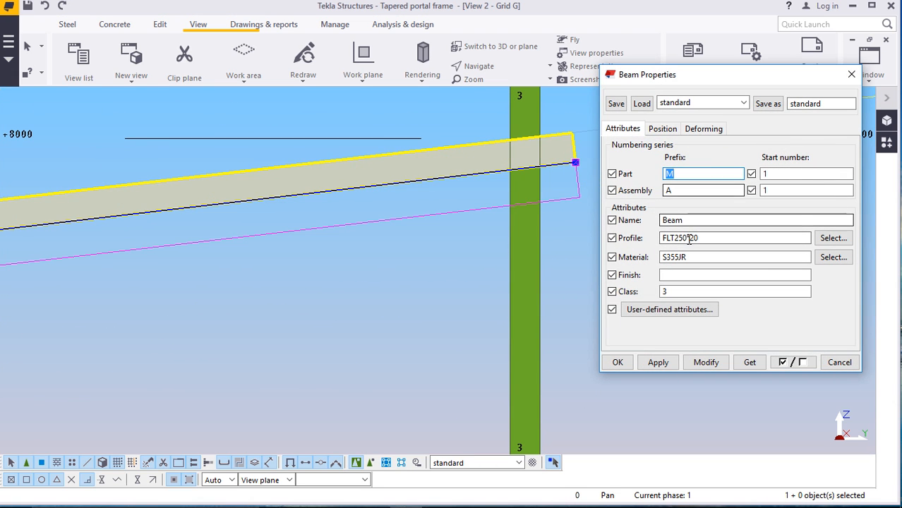
left_click(666, 132)
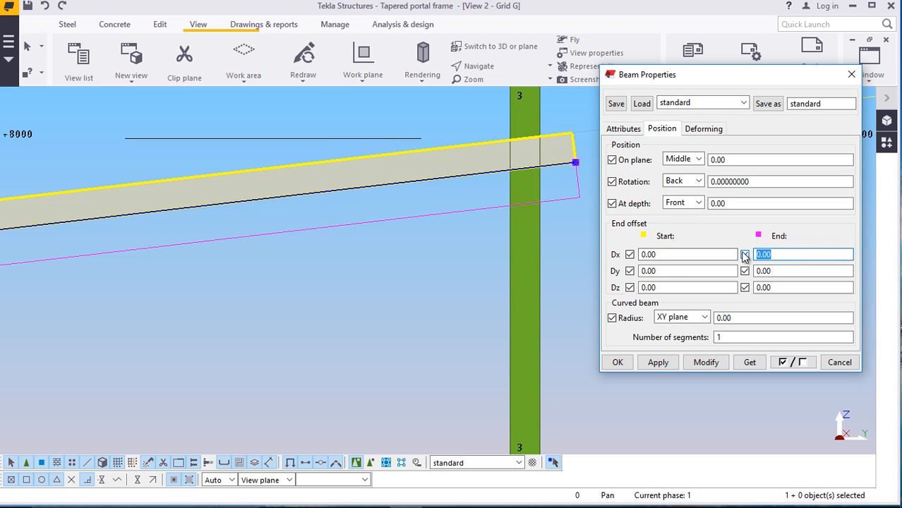
left_click(706, 362)
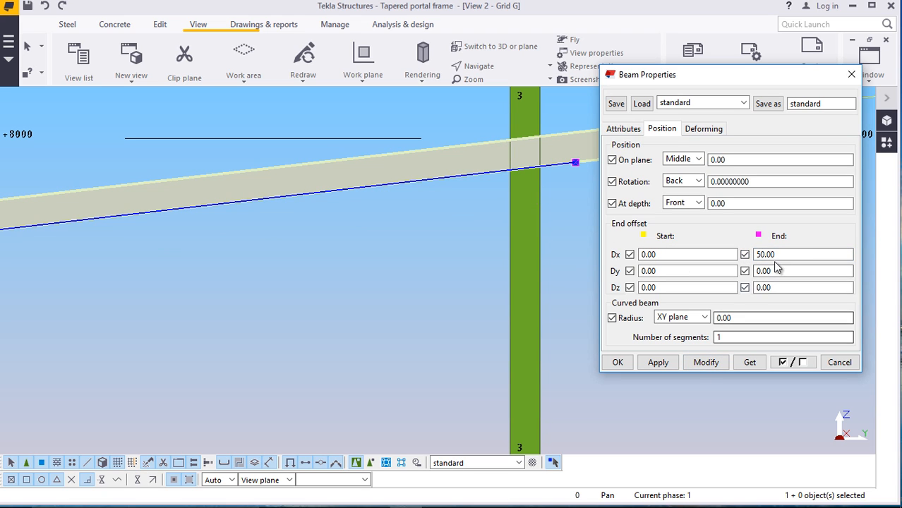
type("0")
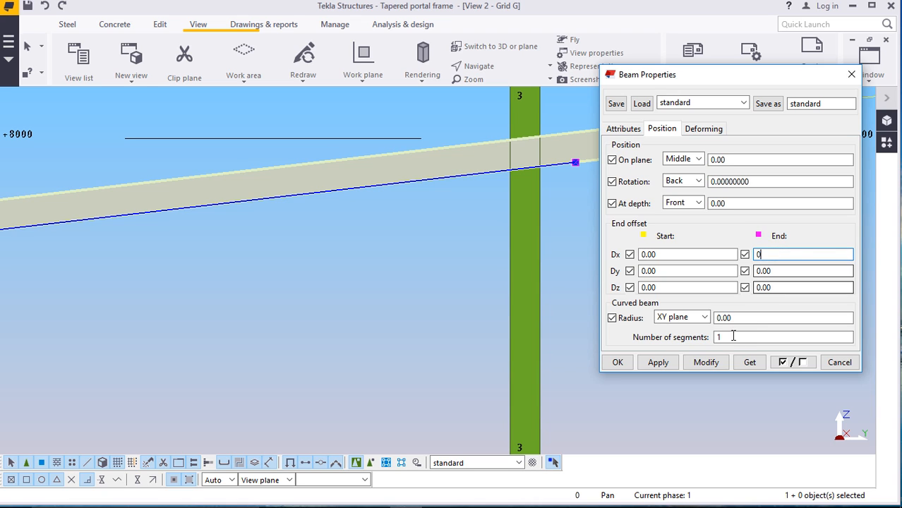
left_click(706, 362)
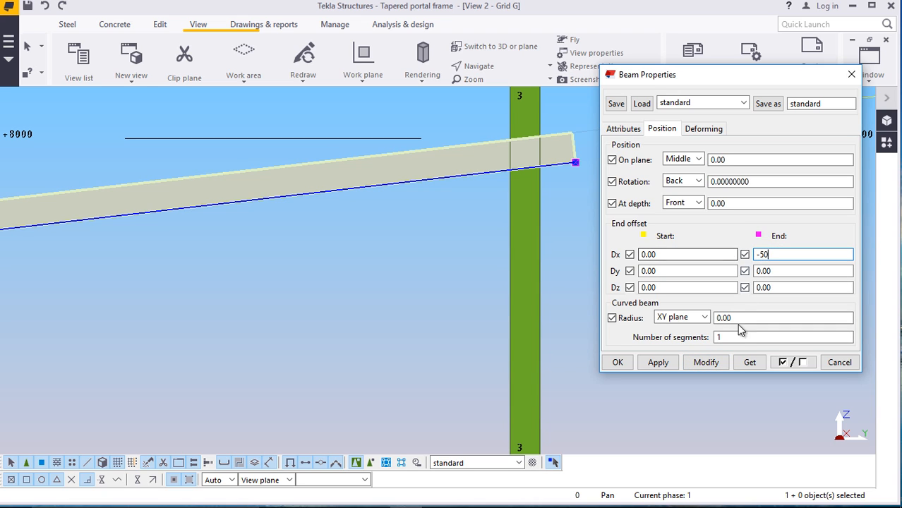
Shorten the straight top flange at grid 3, trying an end Dx offset of -50 mm and setting it to -40 mm
left_click(706, 362)
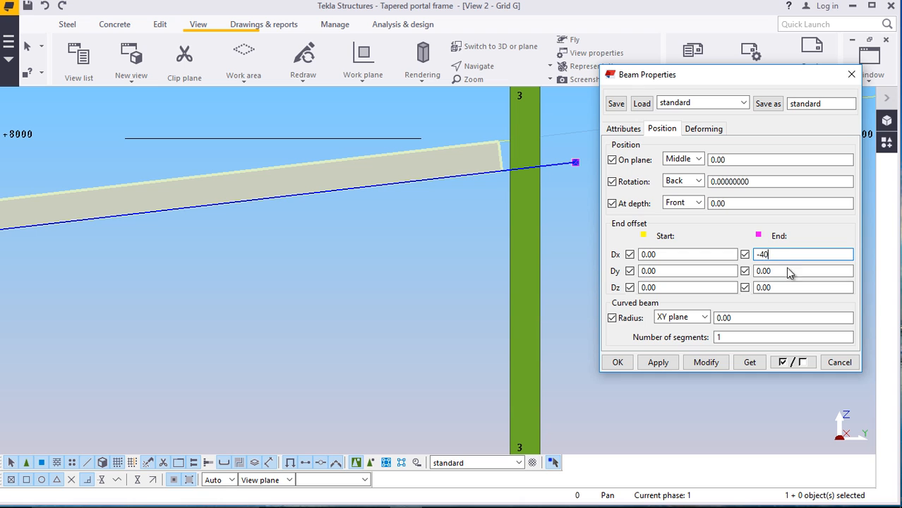
left_click(706, 362)
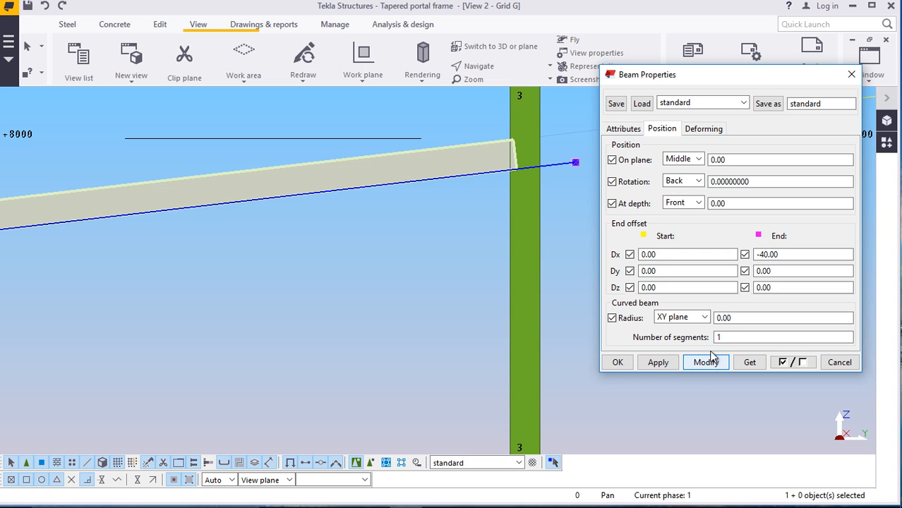
left_click(617, 363)
scroll(539, 182, "down", 3)
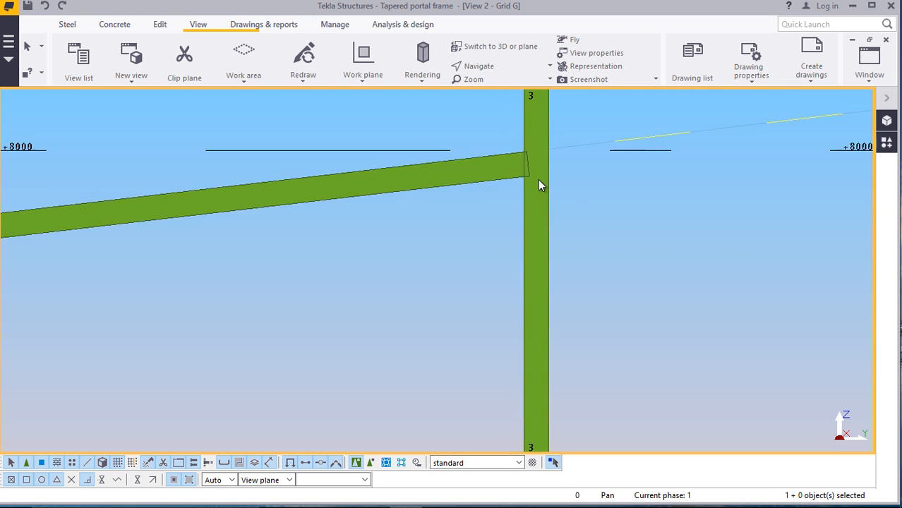
Try end Dx offsets of -40 mm and -30 mm on the straight bottom flange at grid 3
scroll(543, 315, "up", 6)
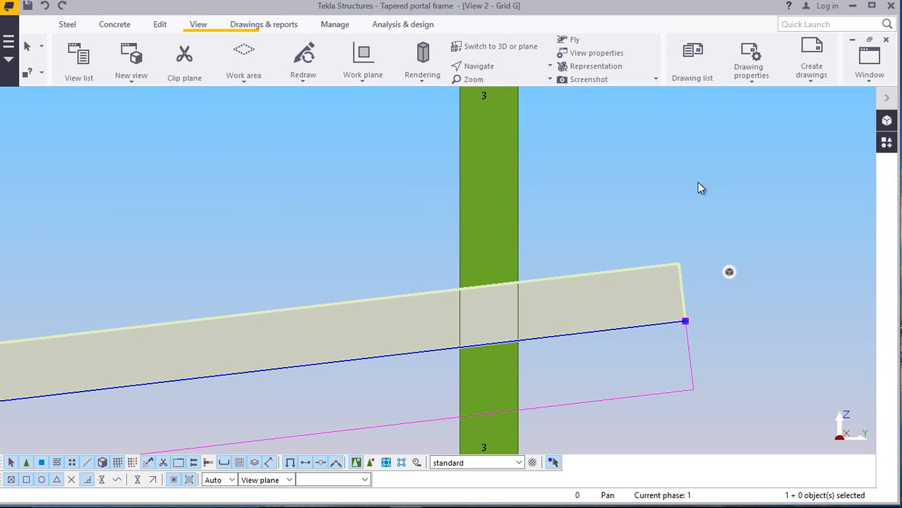
double_click(634, 276)
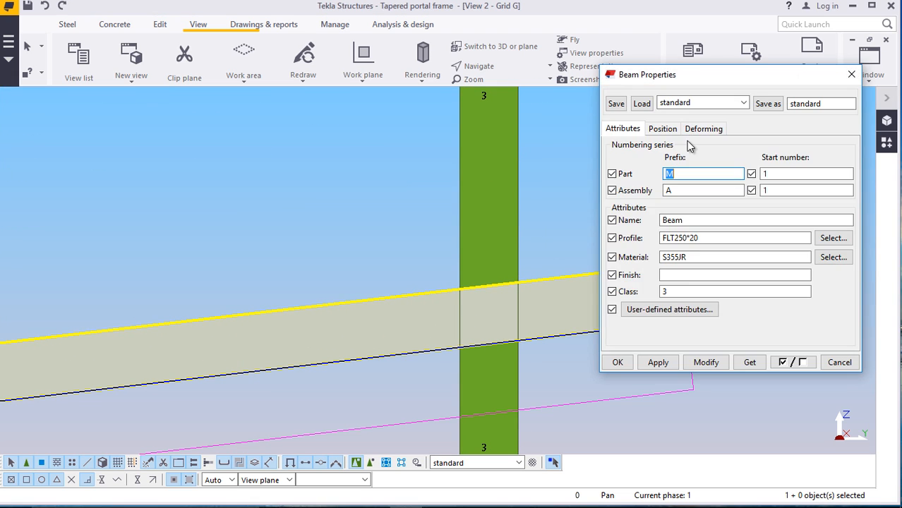
left_click(664, 129)
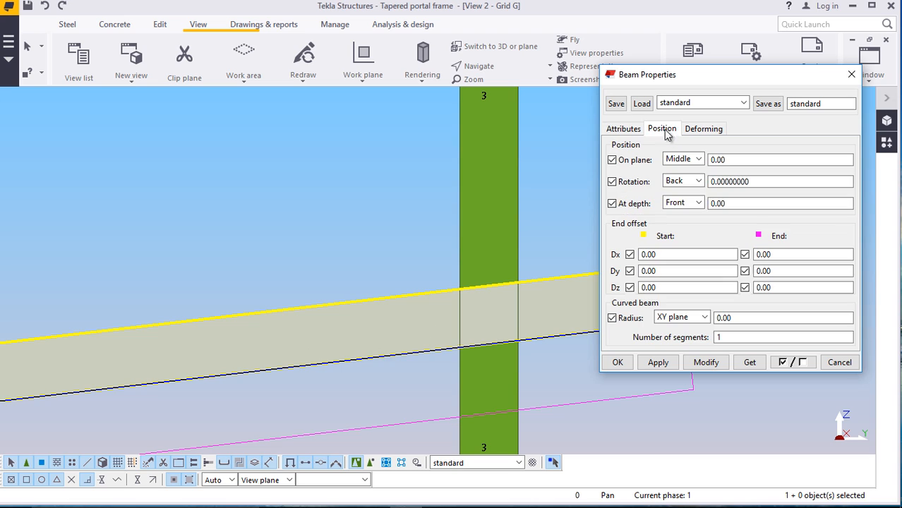
left_click(762, 256)
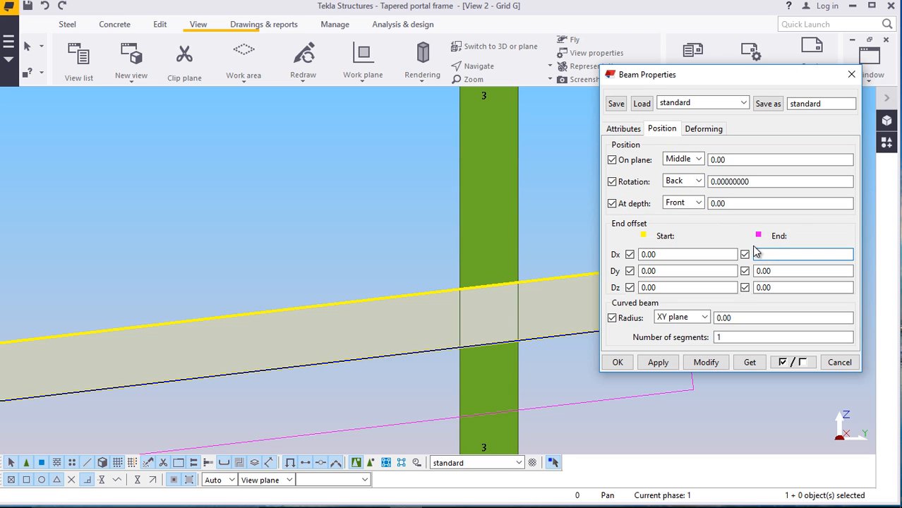
type("-40")
left_click(698, 362)
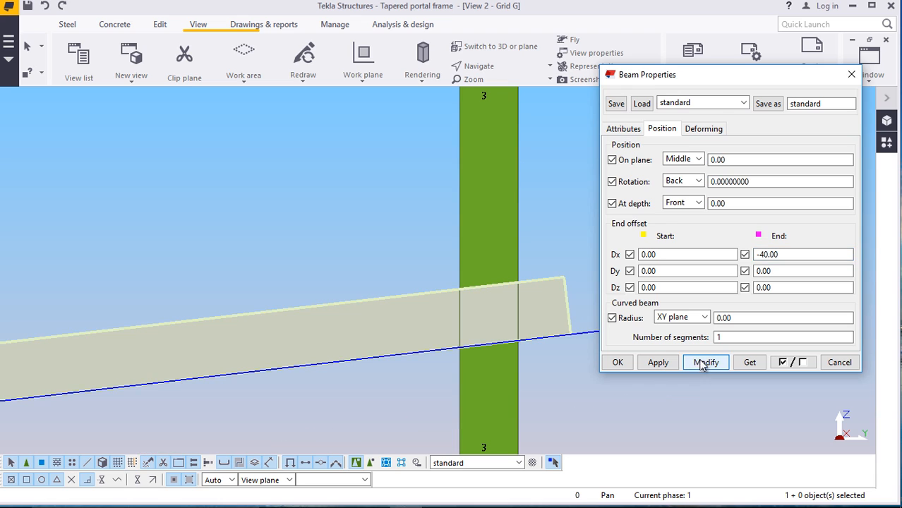
left_click_drag(792, 255, 771, 256)
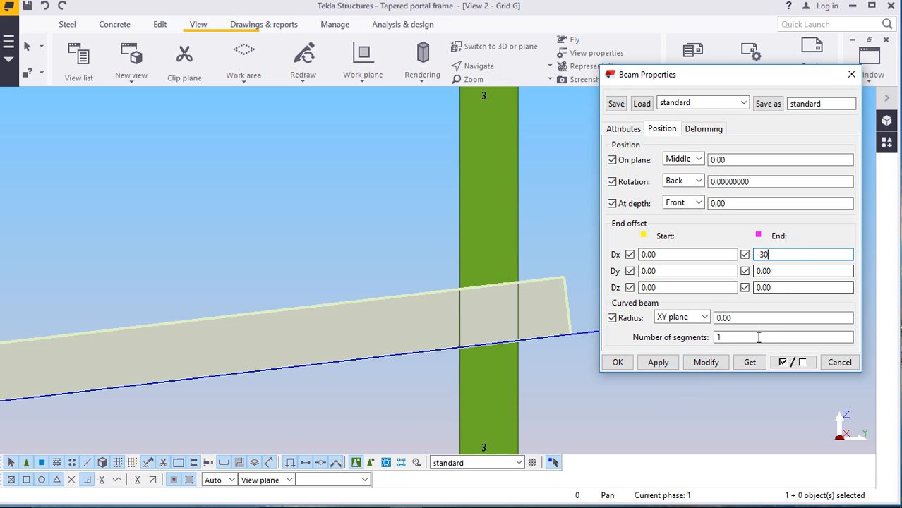
left_click(706, 362)
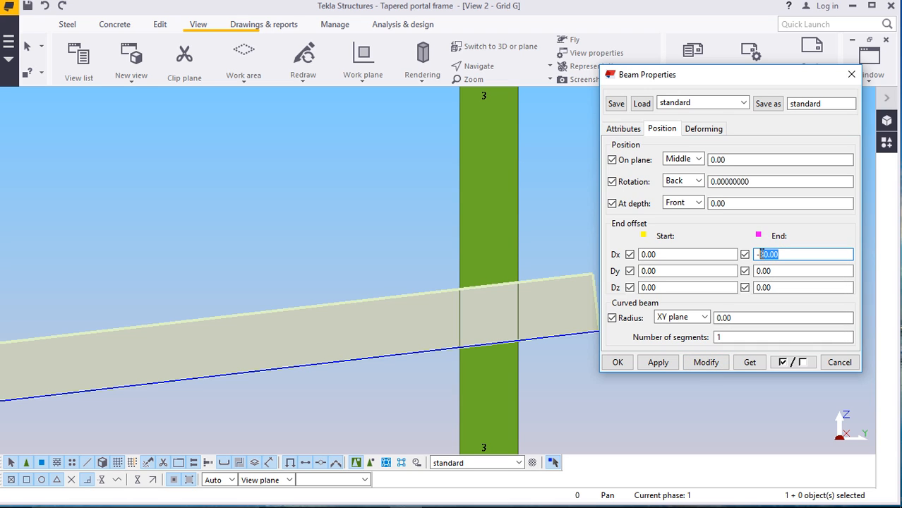
Shorten the straight bottom flange at grid 3, trying an end Dx offset of -50 mm and setting it to -60 mm
left_click(774, 254)
type("-50")
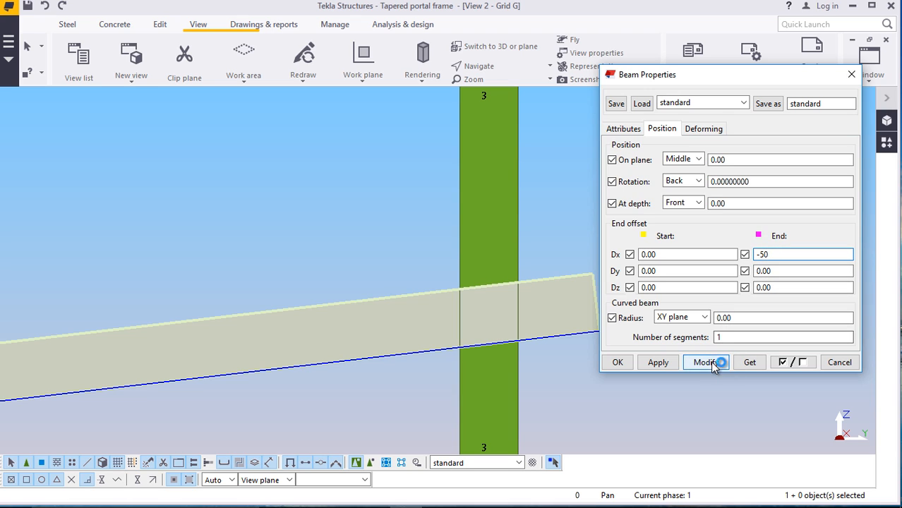
left_click(705, 362)
left_click(776, 255)
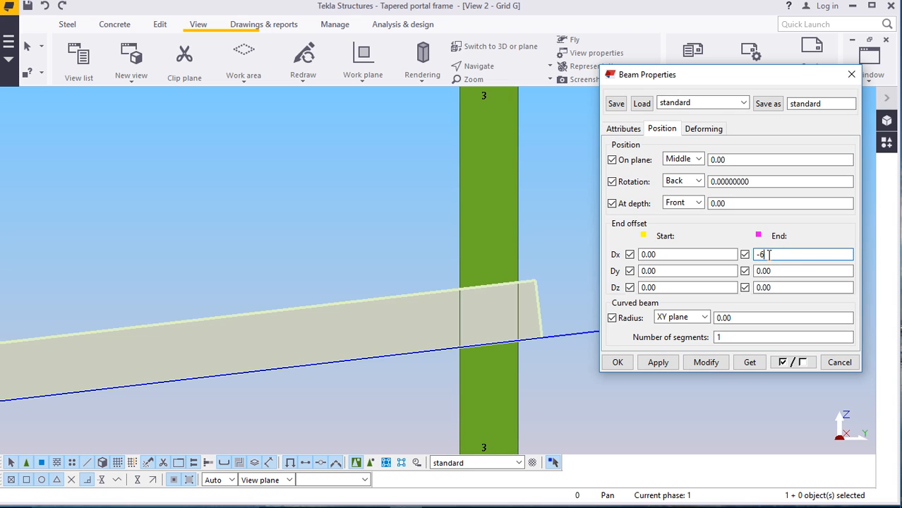
left_click(709, 362)
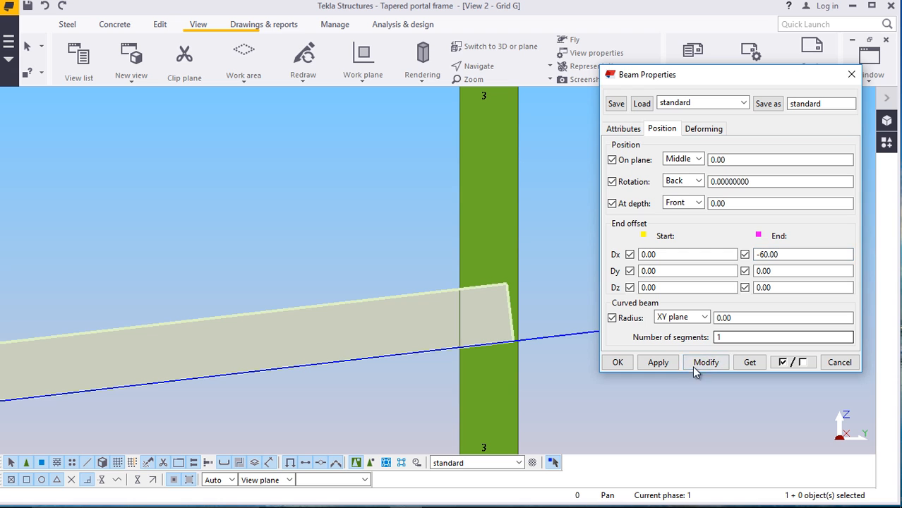
left_click(617, 362)
Part-cut the end of the straight top flange with the vertical plate at grid 3
scroll(558, 268, "down", 3)
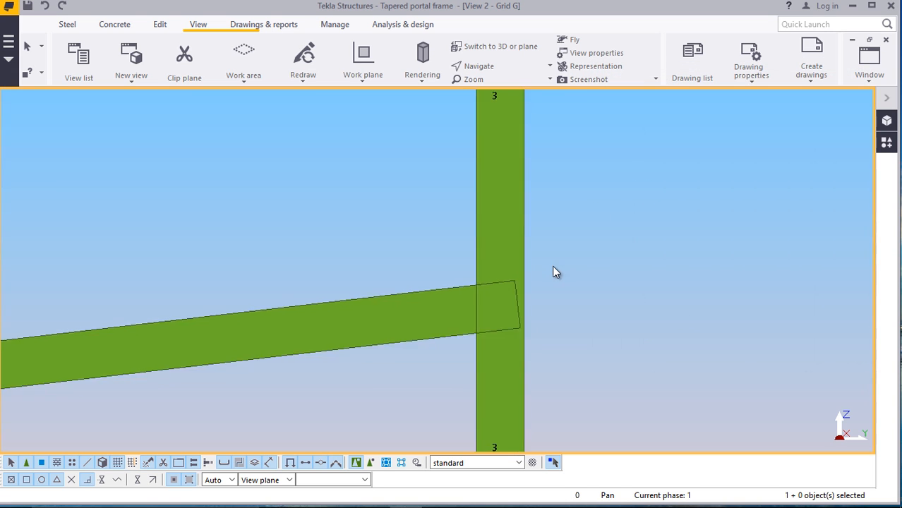
scroll(563, 273, "down", 4)
scroll(547, 169, "up", 3)
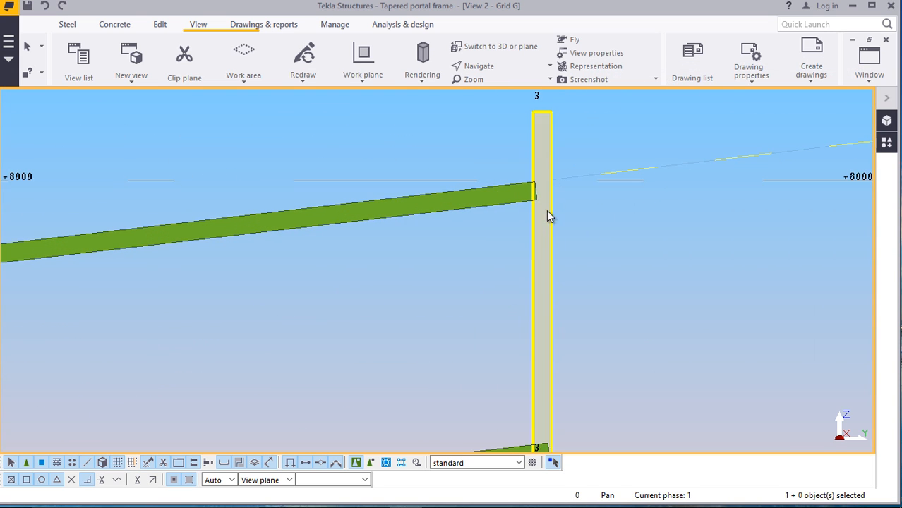
left_click(162, 27)
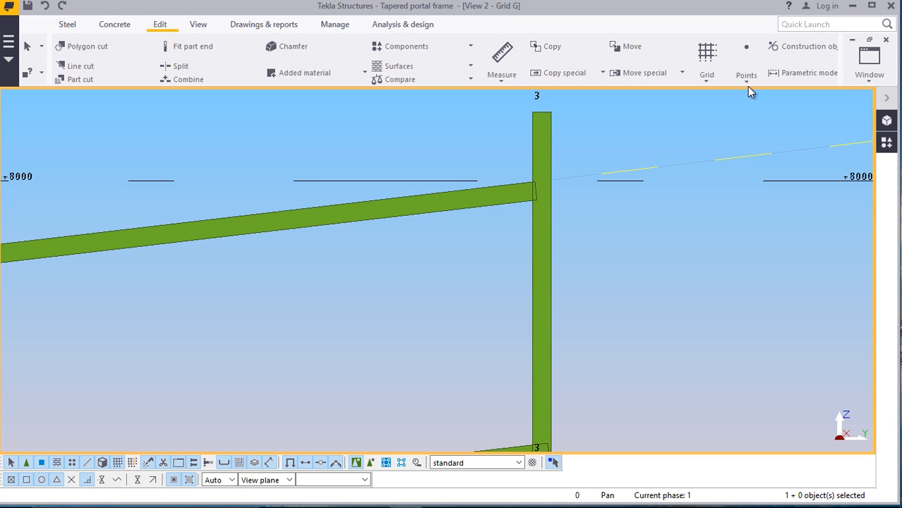
left_click(91, 80)
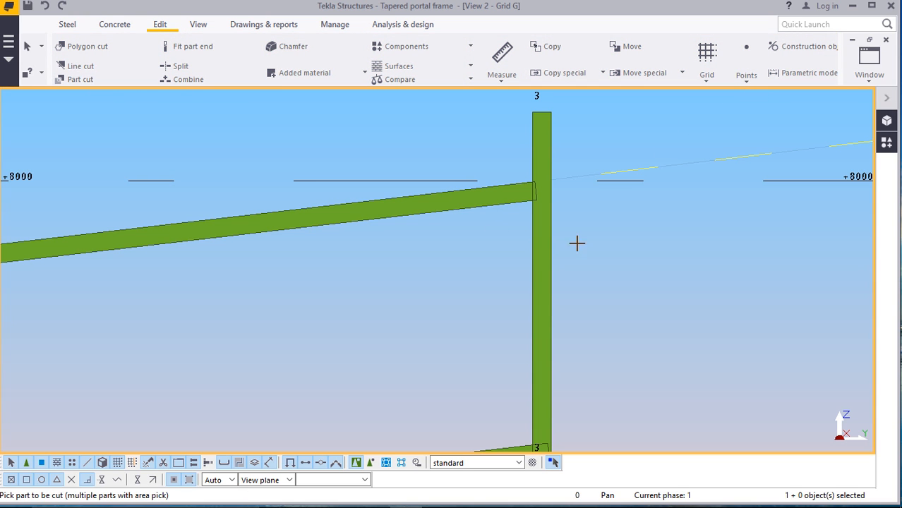
scroll(554, 193, "up", 4)
left_click(455, 200)
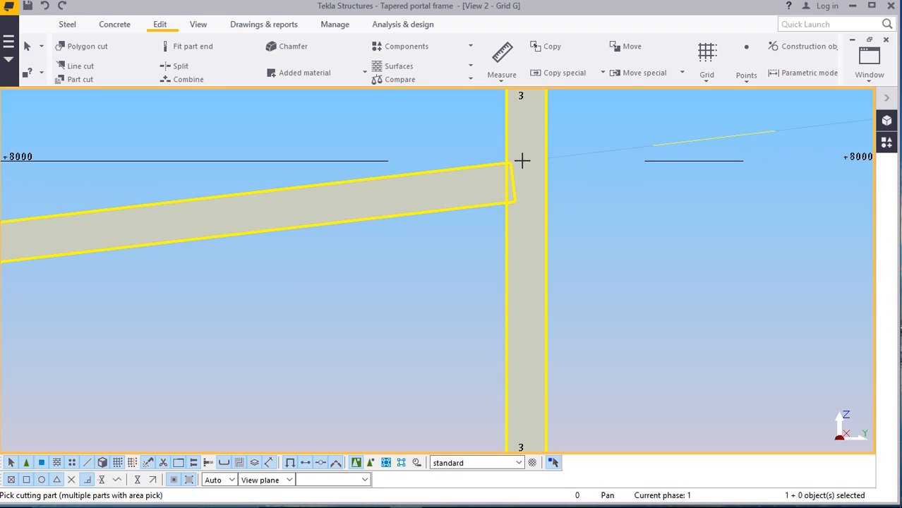
left_click(522, 158)
Part-cut the end of the straight bottom flange with the vertical plate at grid 3, and end the cutting command
scroll(494, 208, "down", 3)
scroll(512, 339, "up", 3)
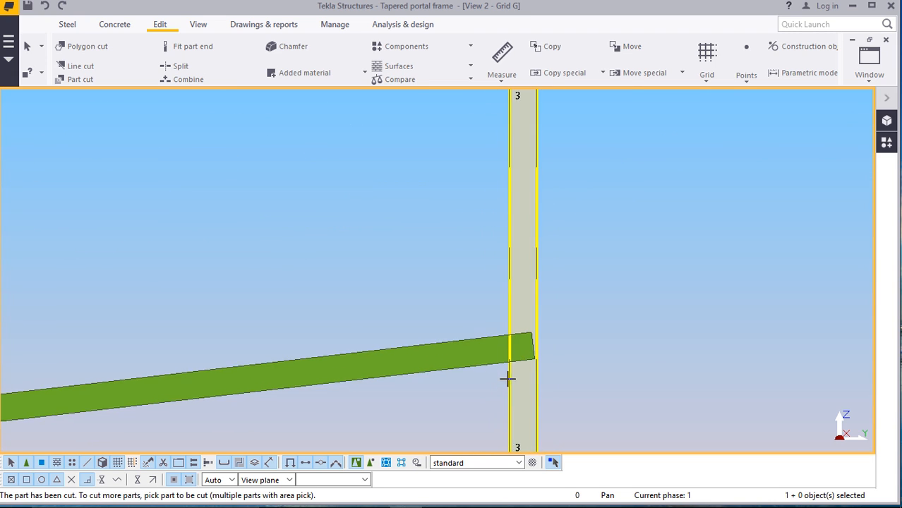
left_click(469, 350)
left_click(528, 304)
right_click(604, 199)
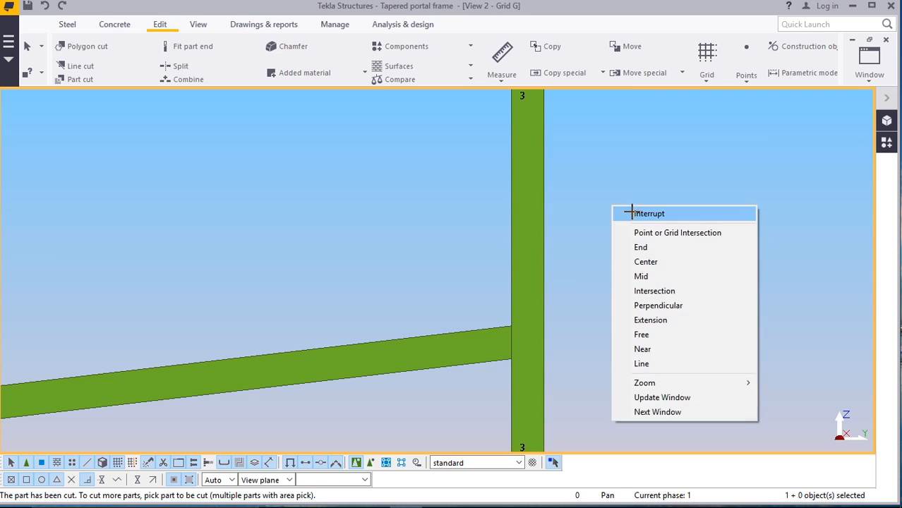
left_click(628, 205)
Delete the existing part cut at the lower end of the inclined bottom flange, above the column at grid 1
scroll(593, 244, "down", 4)
scroll(622, 233, "down", 5)
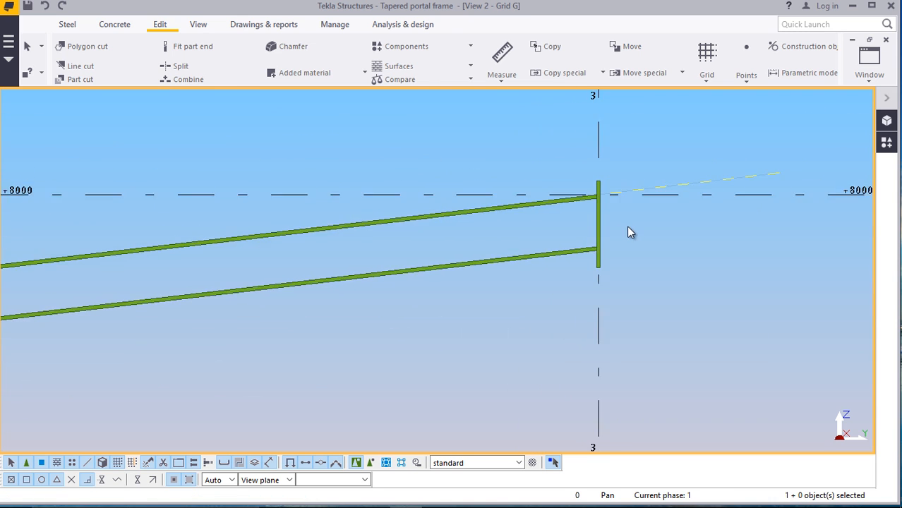
scroll(256, 292, "up", 3)
scroll(270, 282, "up", 5)
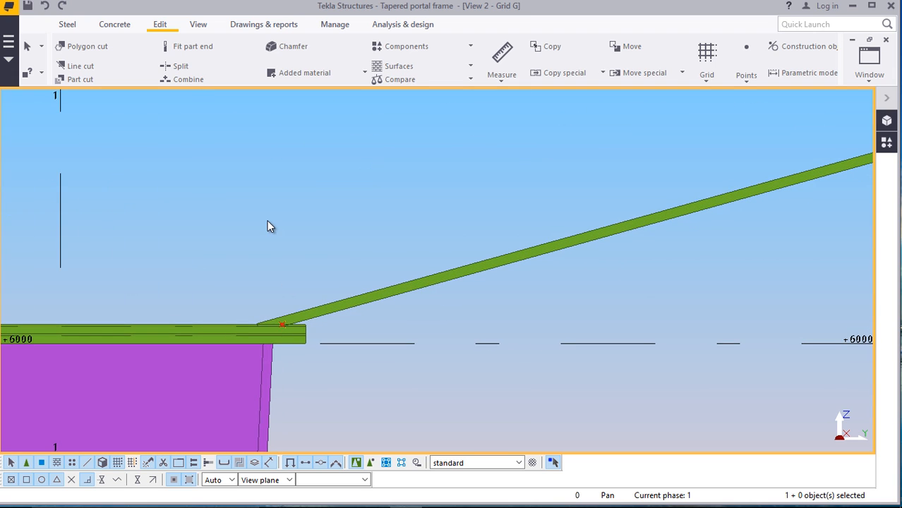
scroll(279, 317, "up", 4)
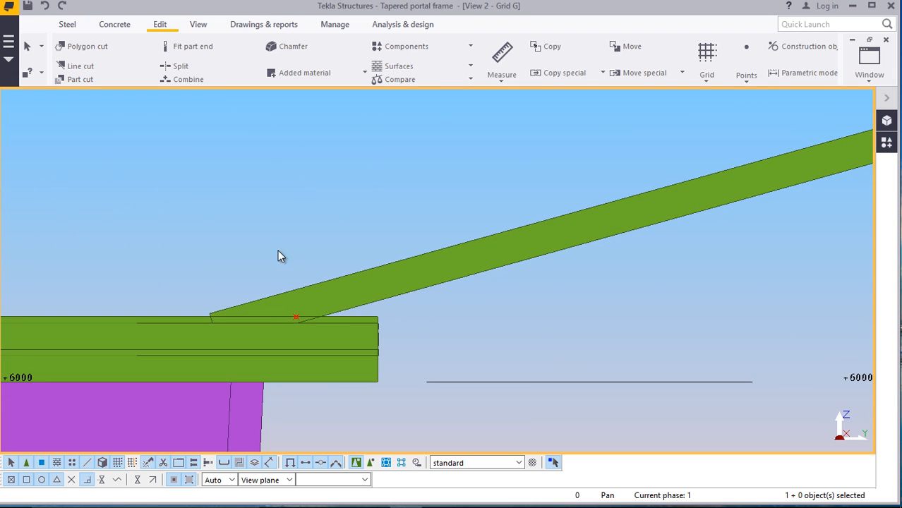
scroll(276, 271, "up", 1)
left_click(417, 344)
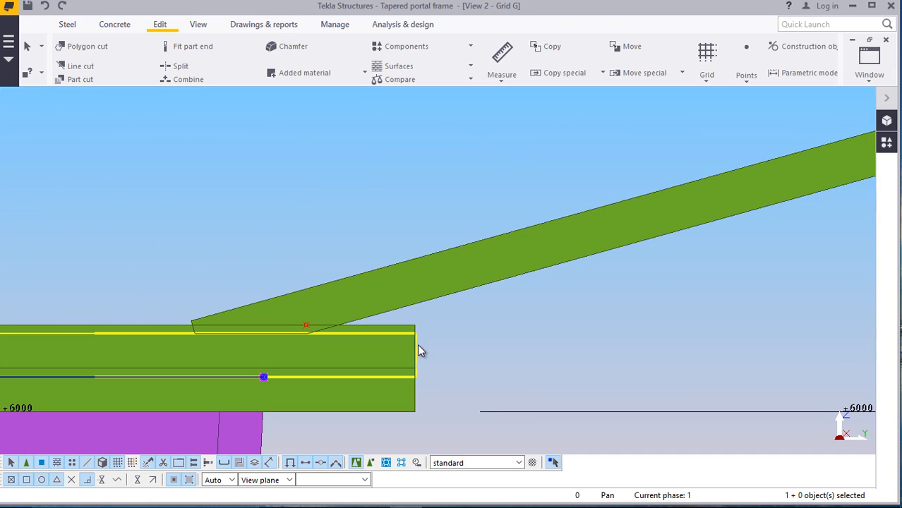
right_click(465, 339)
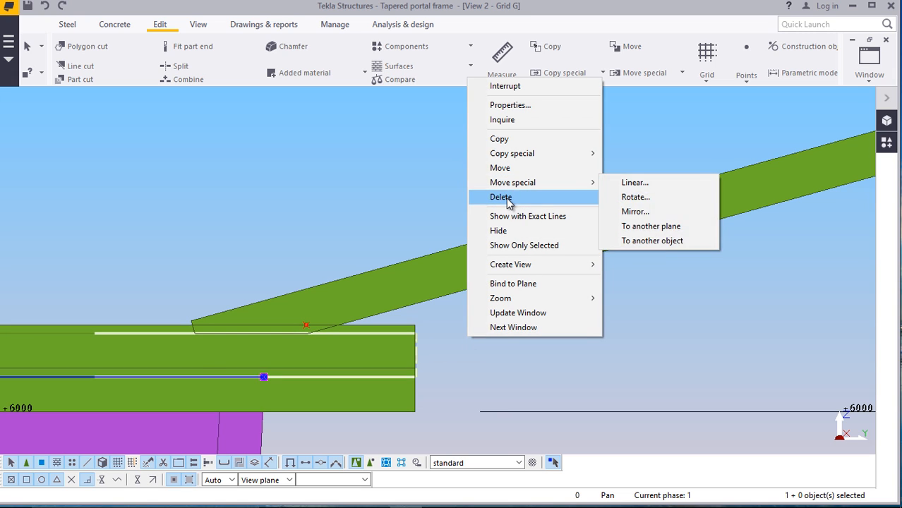
left_click(508, 198)
left_click(313, 332)
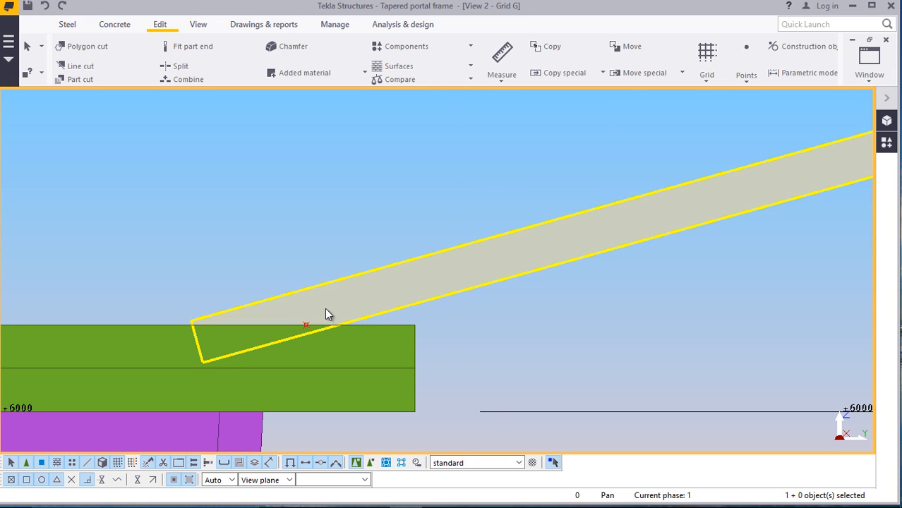
Part-cut the lower end of the inclined bottom flange with the upper horizontal plate on top of the column
left_click(162, 28)
left_click(83, 78)
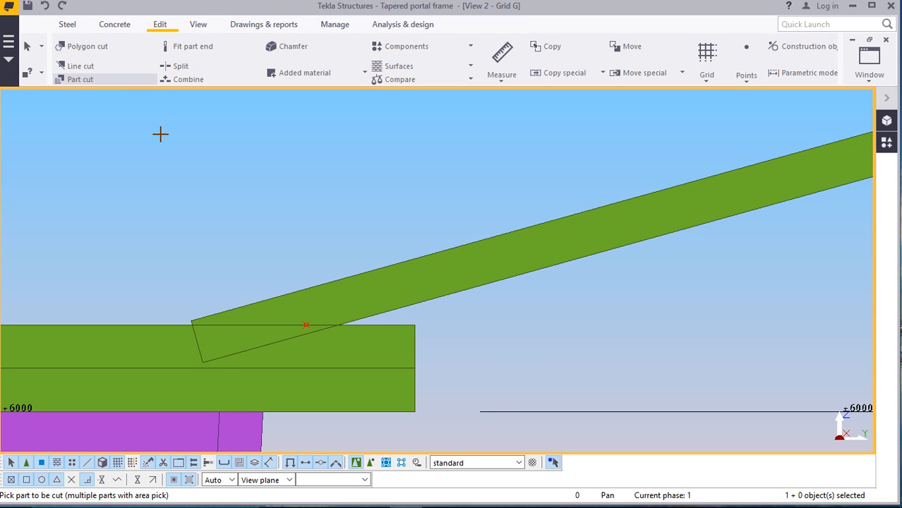
left_click(302, 305)
left_click(351, 349)
right_click(307, 217)
left_click(339, 221)
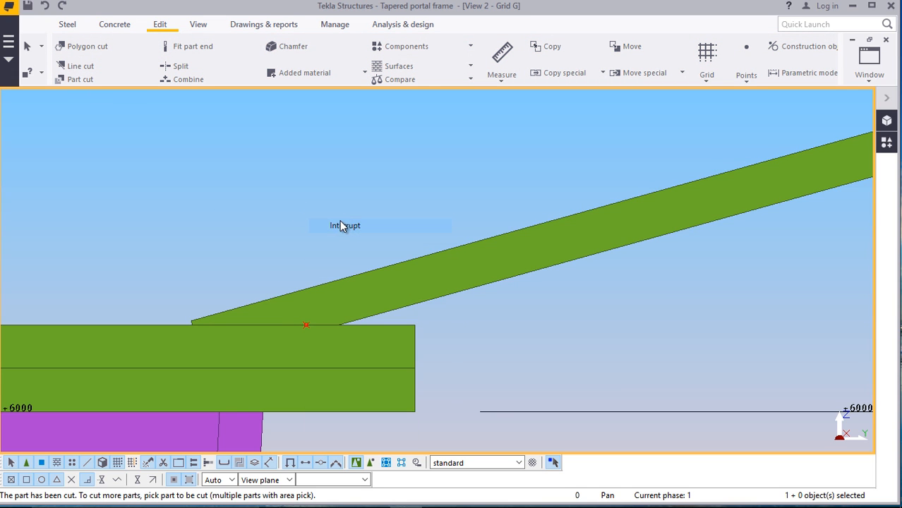
Start a steel contour plate with its first corner where the vertical plate's inner face meets the top flange's underside near grid 1
scroll(279, 288, "down", 4)
scroll(215, 296, "down", 4)
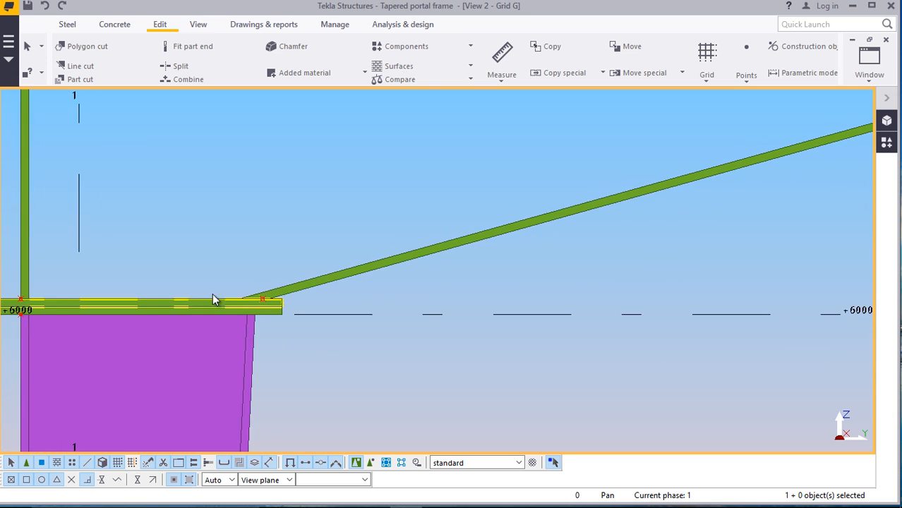
scroll(186, 289, "down", 3)
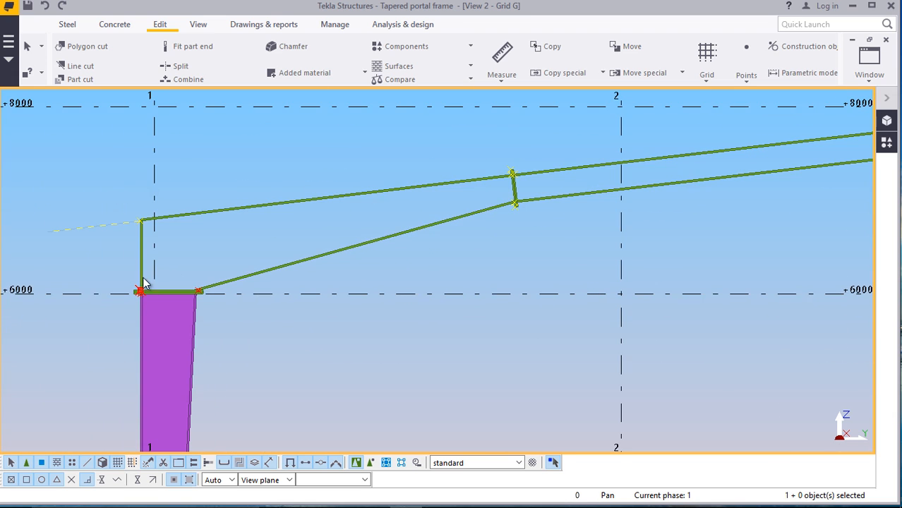
scroll(149, 224, "up", 8)
scroll(151, 215, "up", 6)
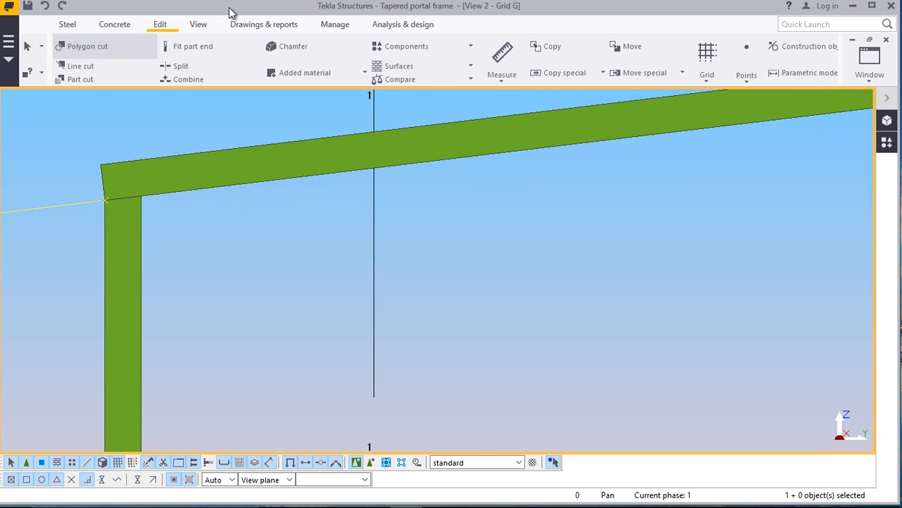
left_click(67, 28)
left_click(151, 56)
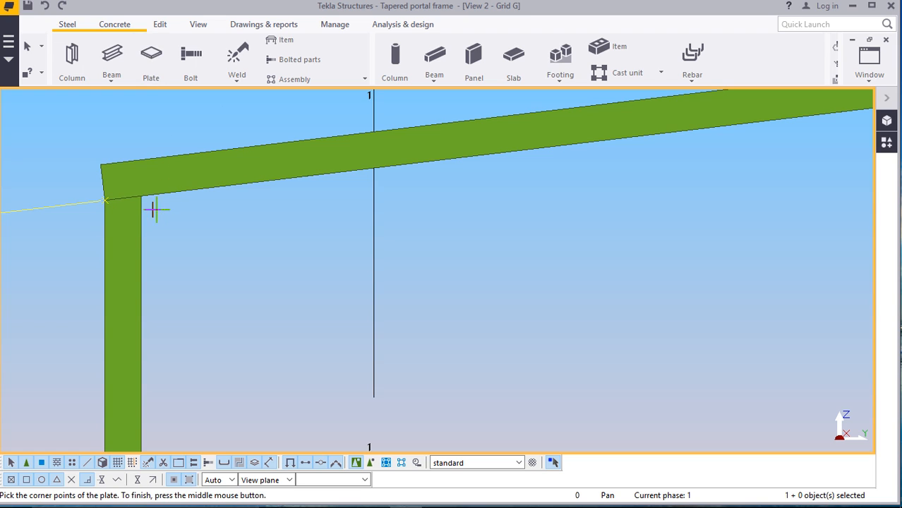
scroll(145, 205, "up", 3)
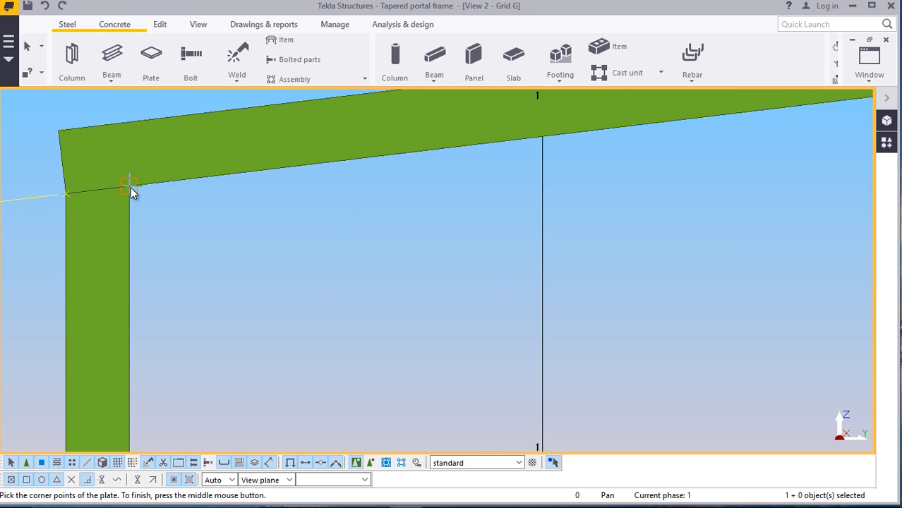
left_click(132, 193)
scroll(128, 187, "down", 5)
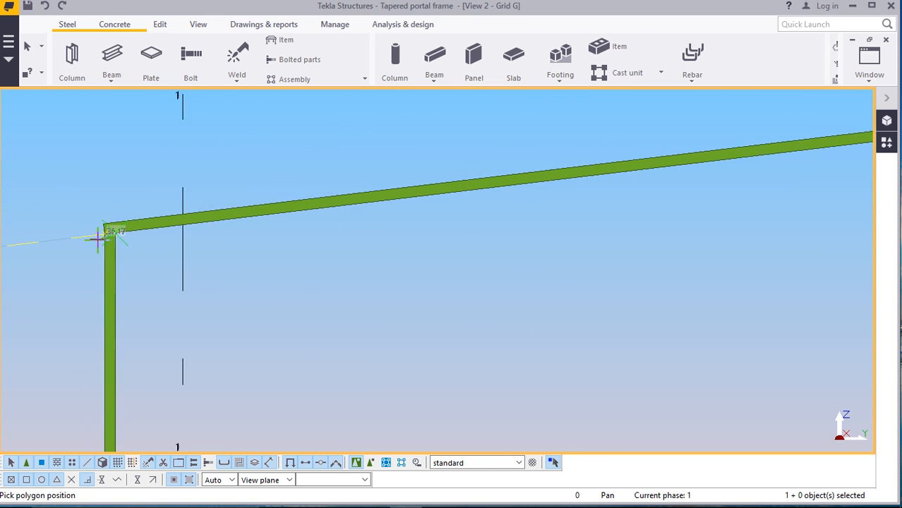
scroll(99, 236, "down", 5)
scroll(565, 197, "up", 3)
scroll(795, 172, "up", 2)
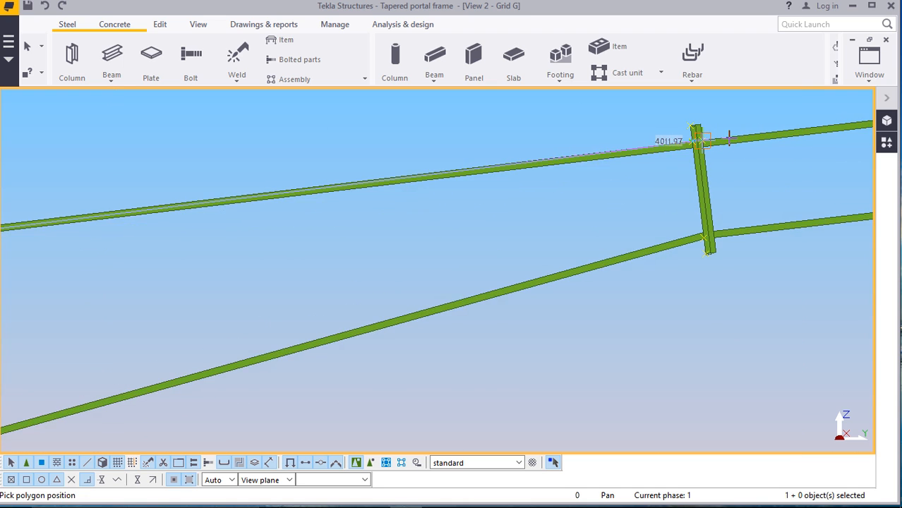
scroll(681, 145, "up", 6)
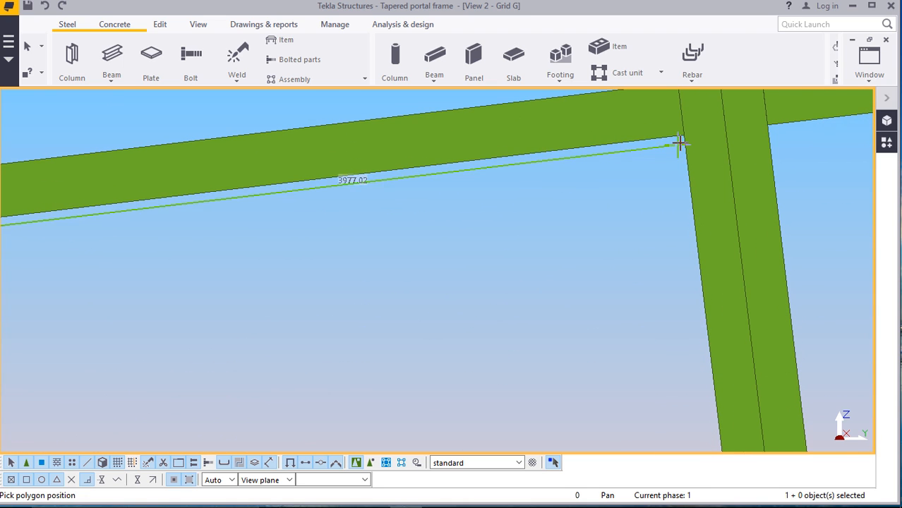
left_click(683, 136)
scroll(649, 156, "down", 4)
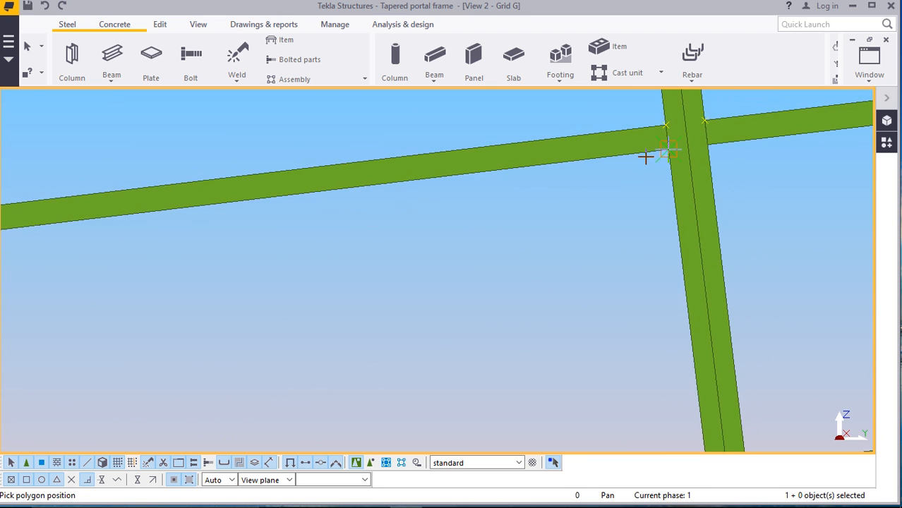
scroll(672, 300, "up", 2)
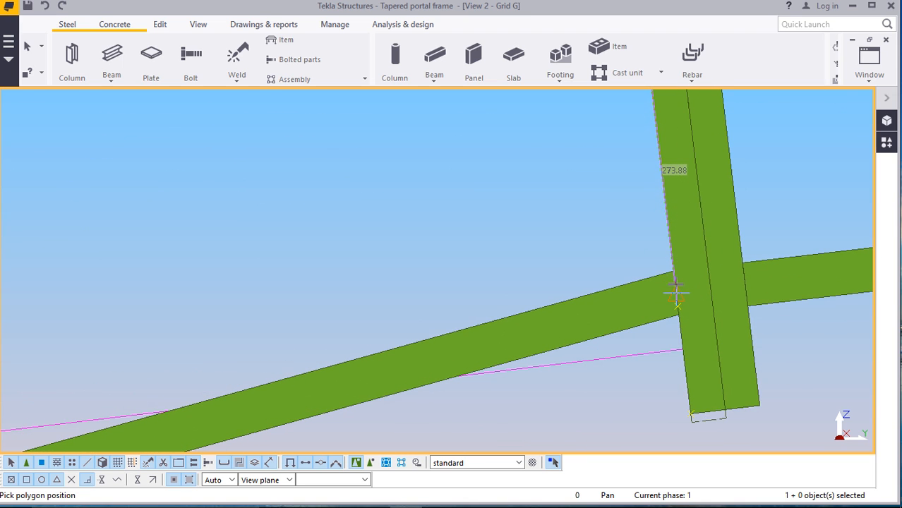
scroll(672, 276, "down", 5)
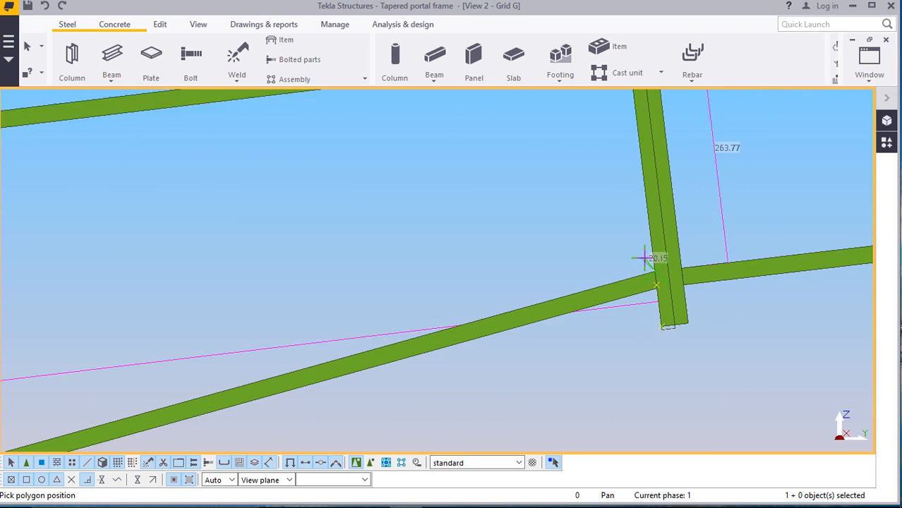
scroll(628, 247, "down", 3)
scroll(270, 352, "up", 6)
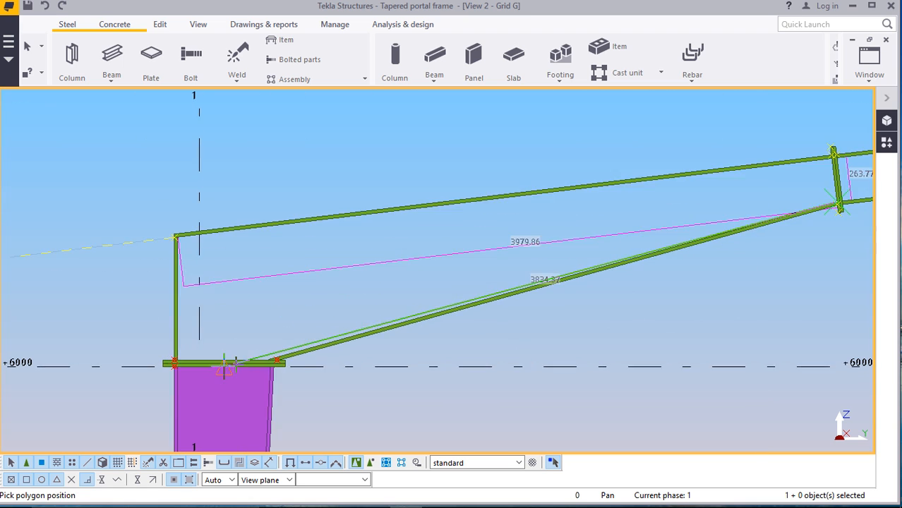
scroll(270, 353, "up", 3)
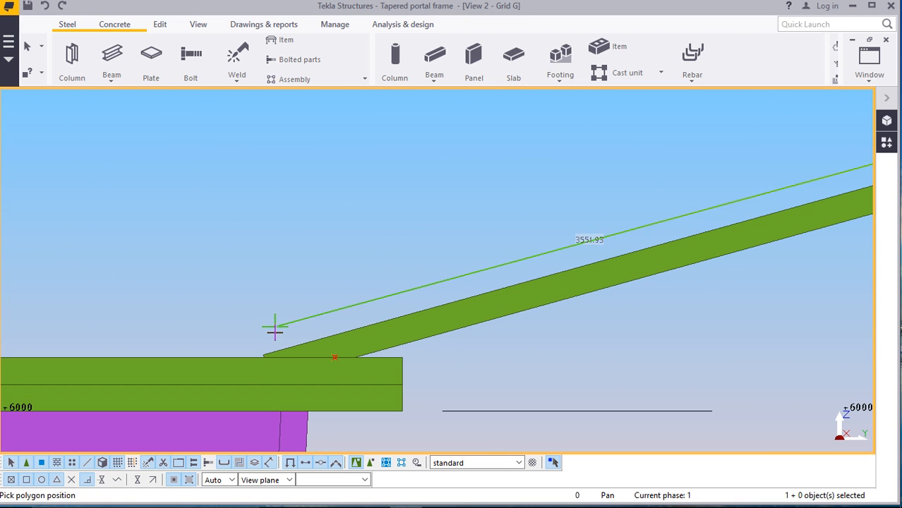
scroll(276, 343, "up", 5)
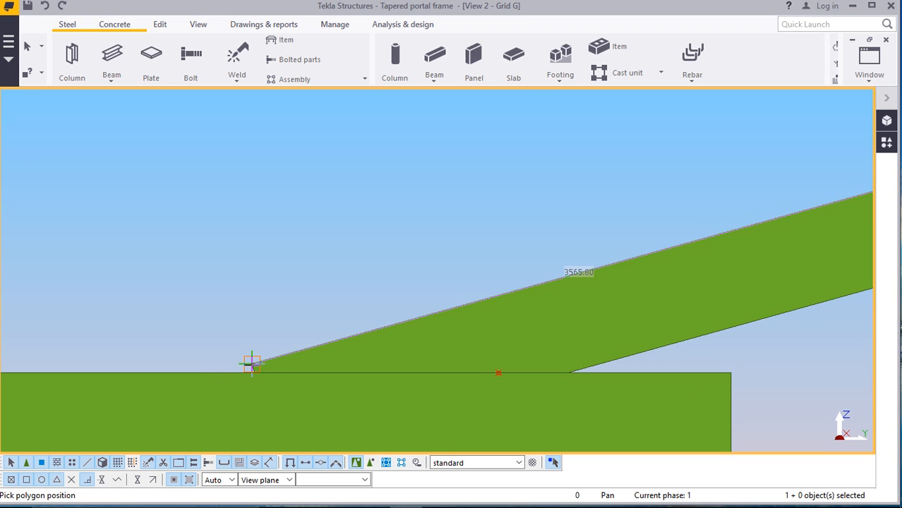
scroll(250, 362, "down", 4)
scroll(250, 360, "up", 2)
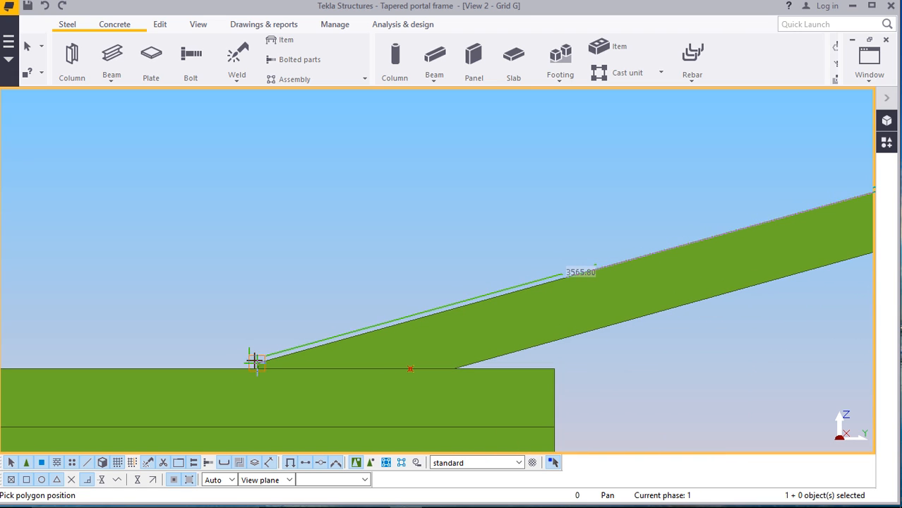
scroll(256, 364, "up", 4)
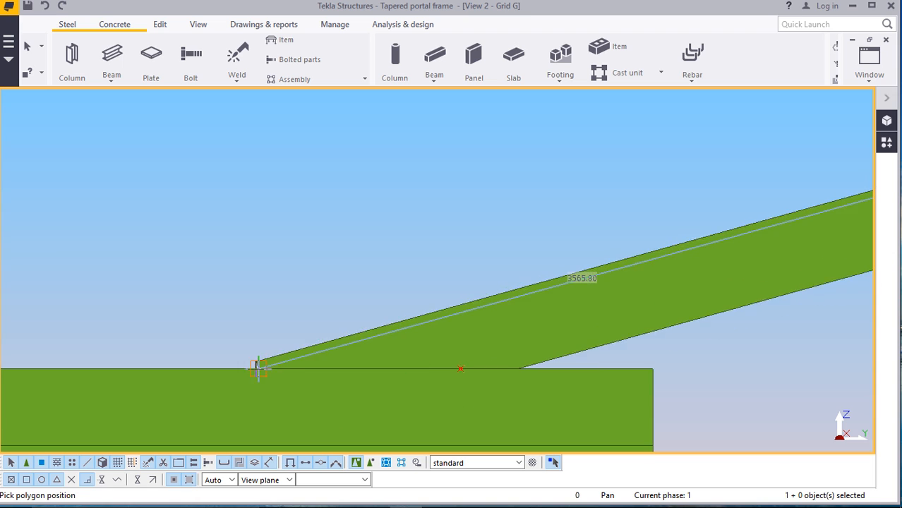
scroll(254, 365, "down", 2)
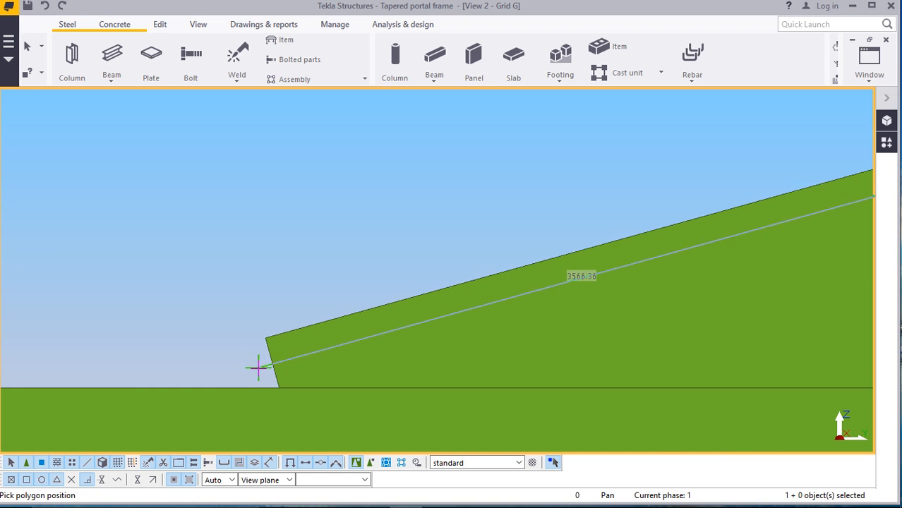
scroll(250, 362, "down", 2)
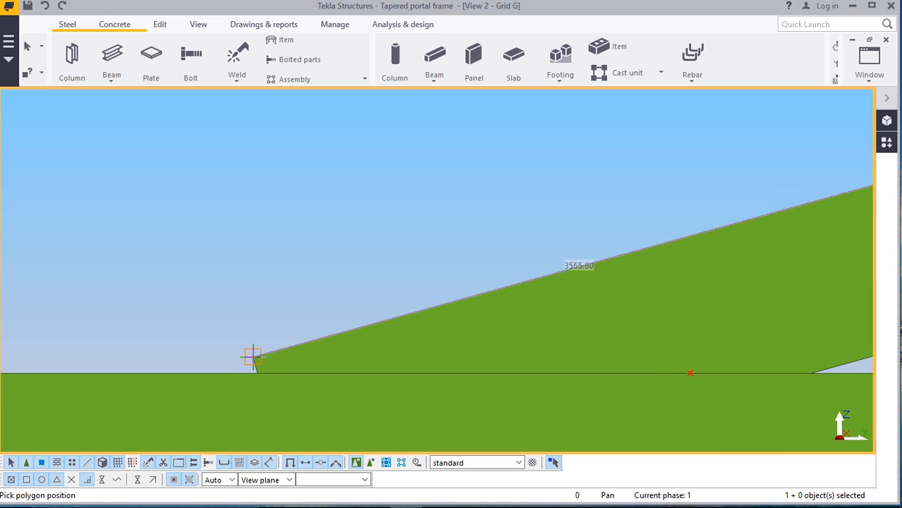
scroll(258, 344, "up", 3)
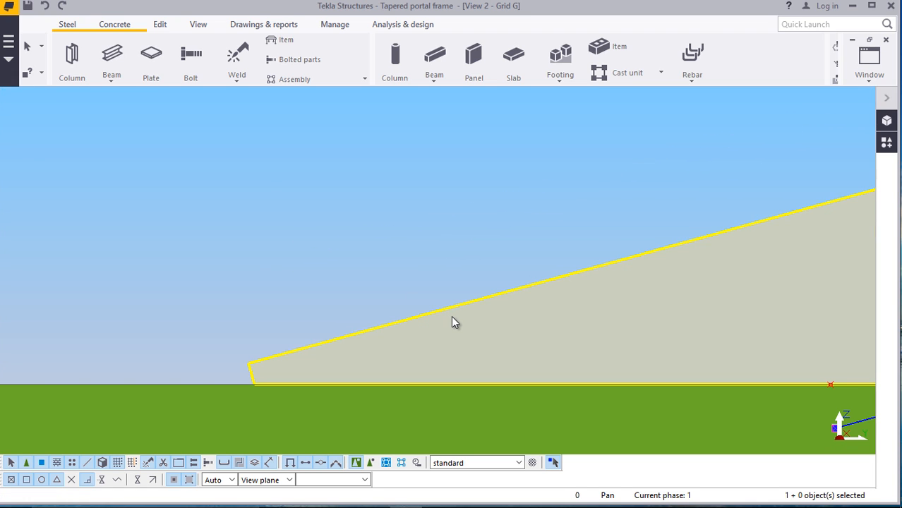
Set the inclined bottom flange's Dx end offsets to -10 at the start and 62 at the end, and apply them
double_click(451, 315)
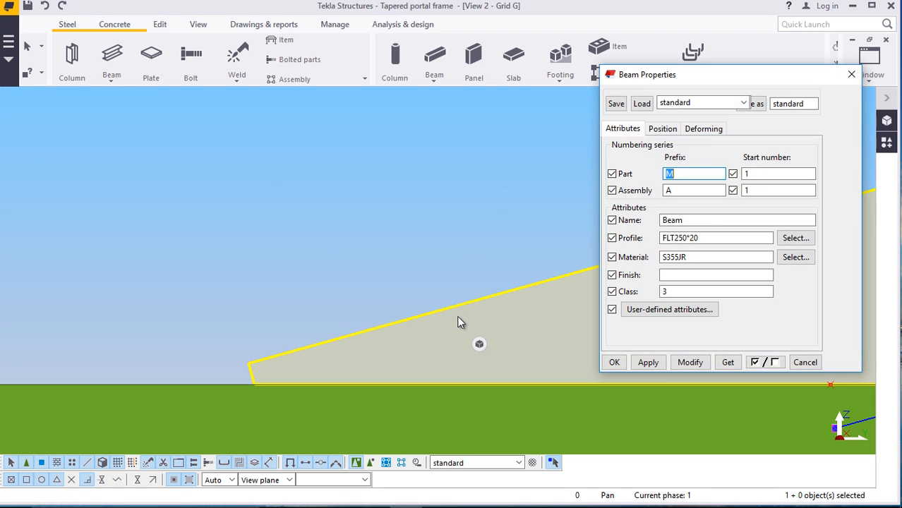
left_click(664, 130)
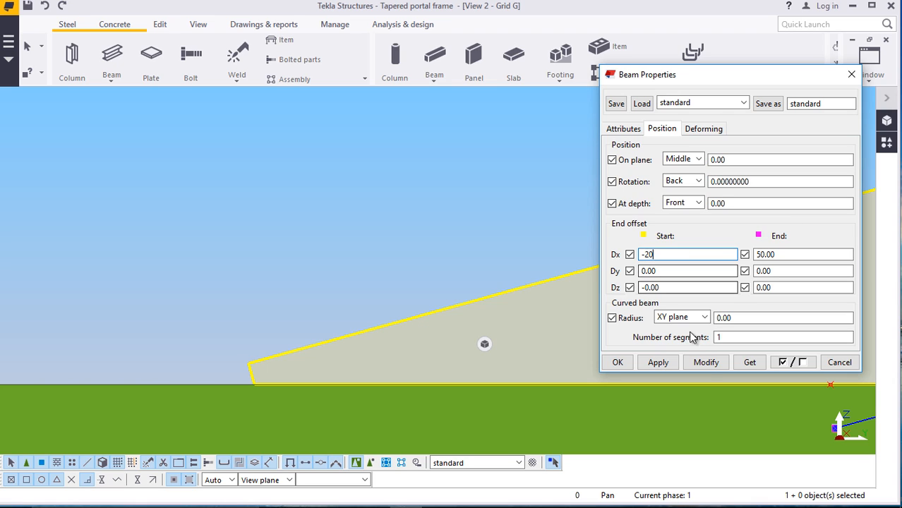
left_click(703, 362)
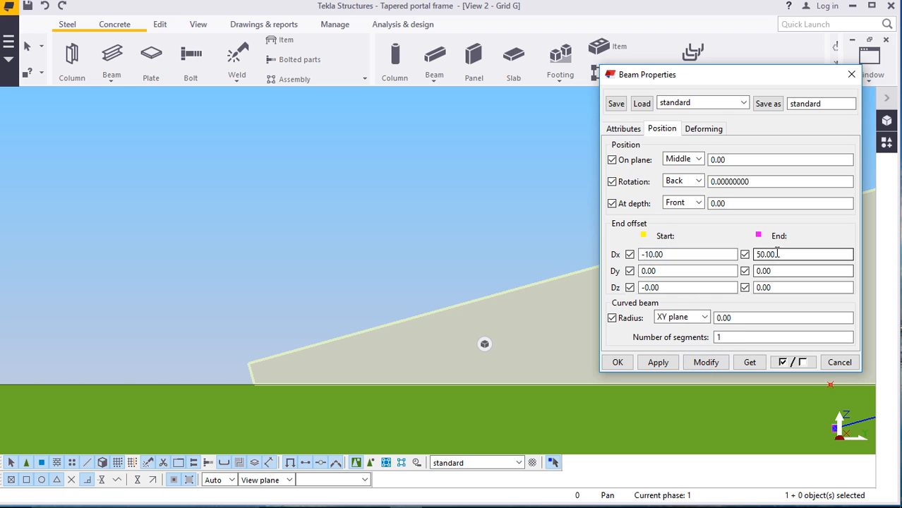
left_click_drag(727, 79, 710, 101)
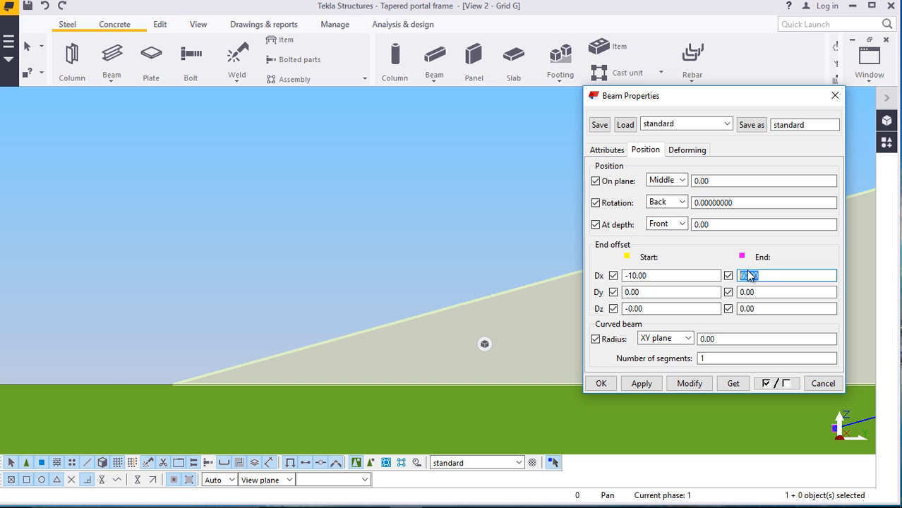
left_click(689, 386)
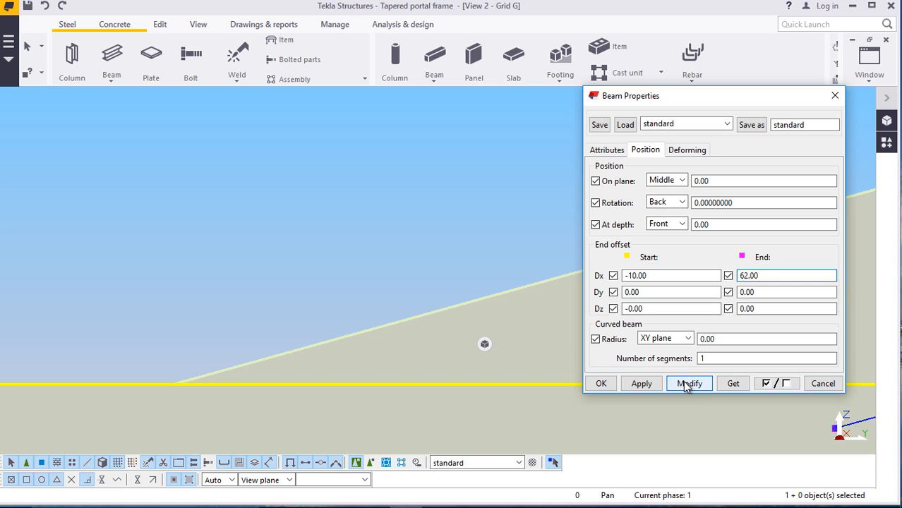
left_click(685, 385)
left_click(646, 384)
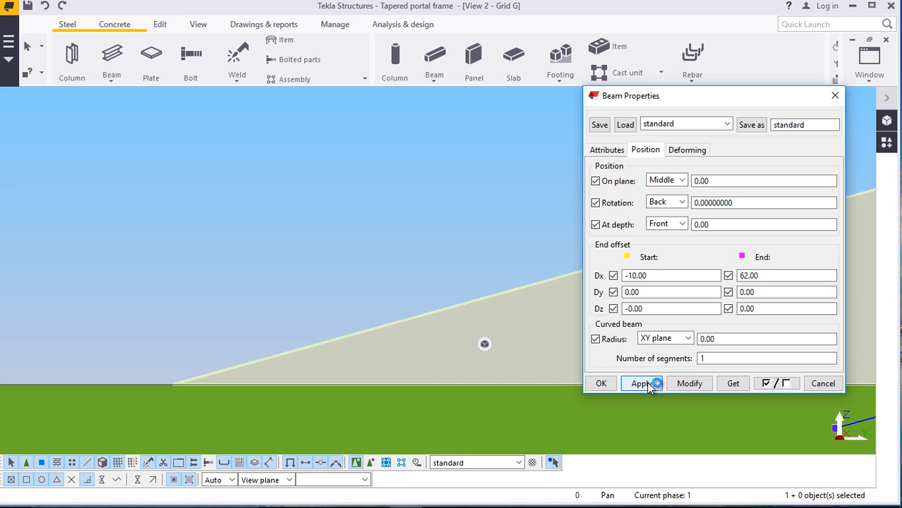
left_click(599, 383)
Check the inclined flange's lower end against the plates above the column, with the Grid G view rendered transparent
scroll(470, 185, "down", 3)
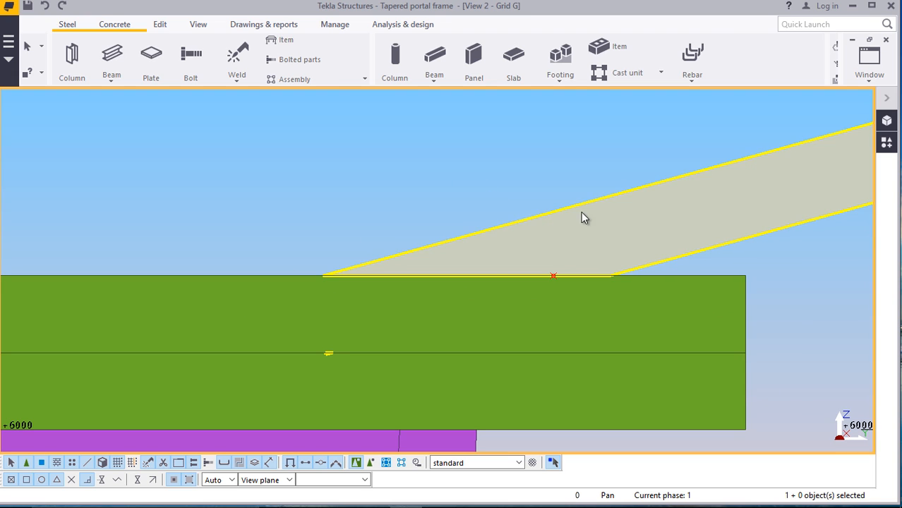
scroll(455, 283, "down", 2)
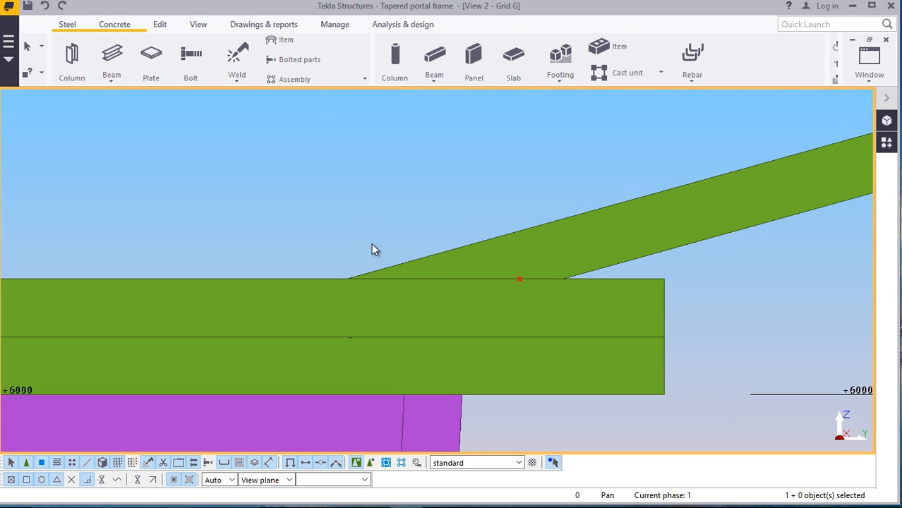
scroll(381, 258, "up", 2)
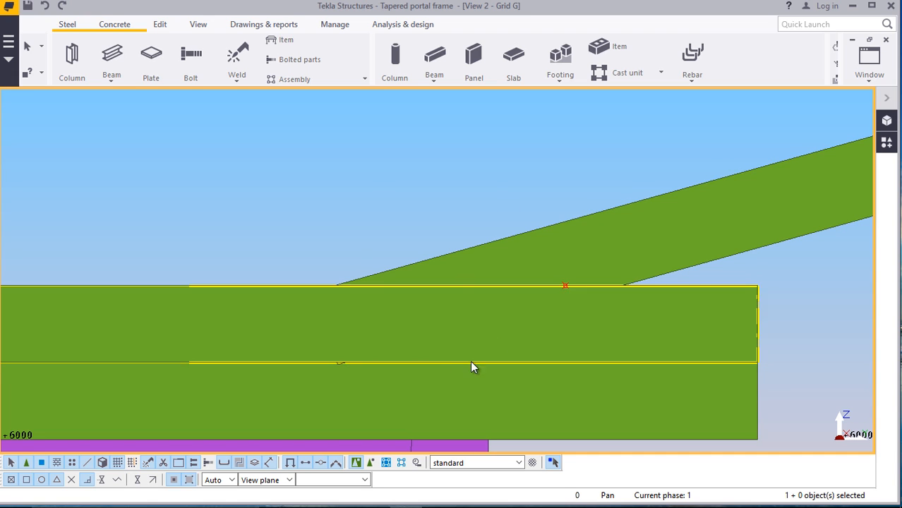
left_click(554, 159)
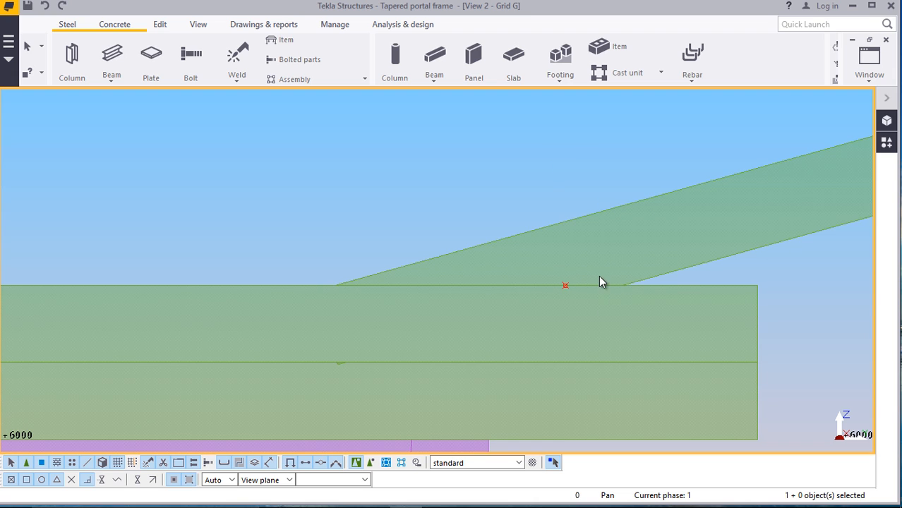
scroll(395, 303, "down", 3)
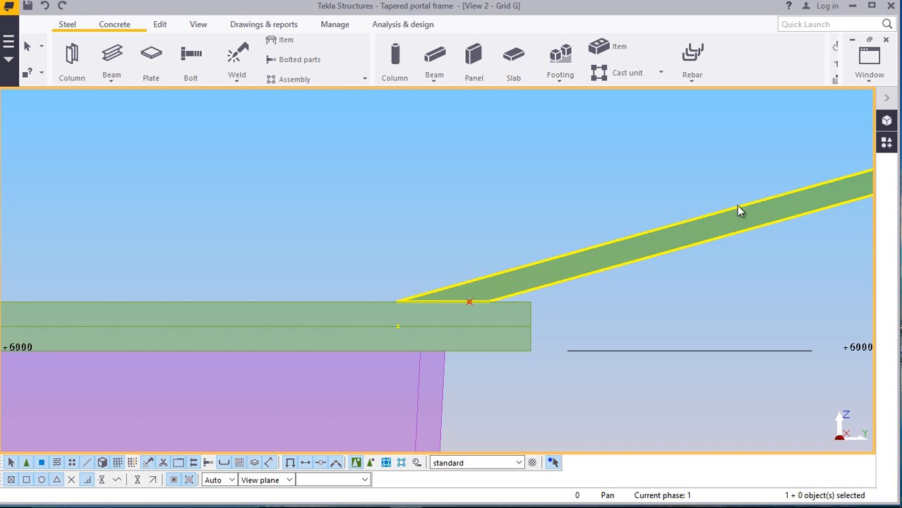
Examine the joint between the inclined flange and the column's top plates in the 3D view, in transparent and solid rendering
left_click(869, 83)
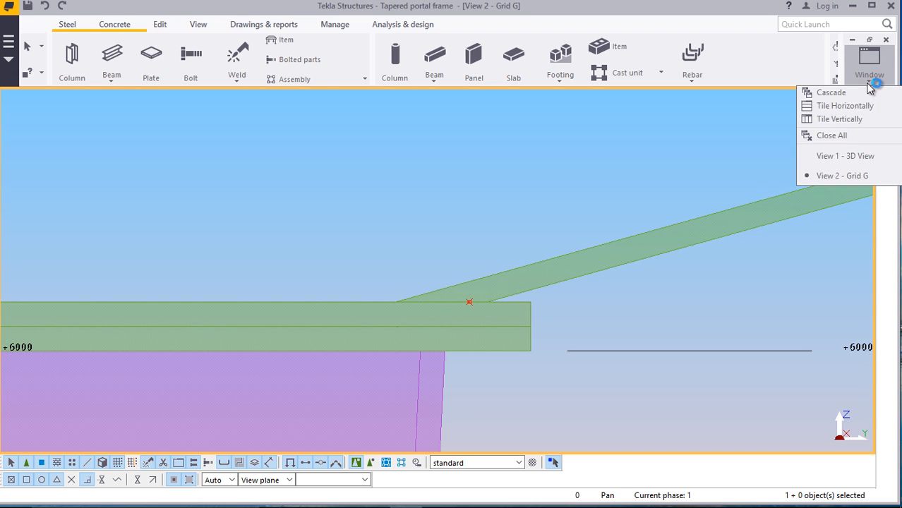
left_click(843, 155)
scroll(480, 240, "down", 4)
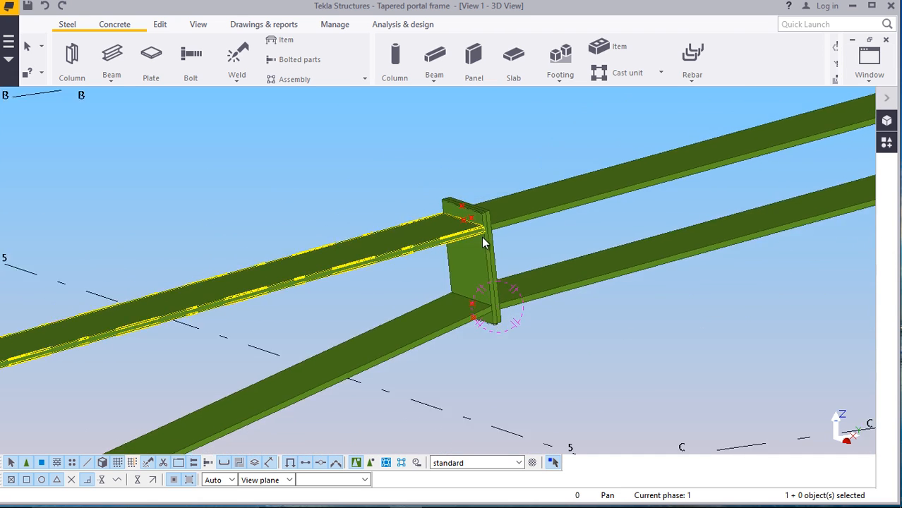
scroll(482, 236, "down", 6)
scroll(290, 338, "up", 6)
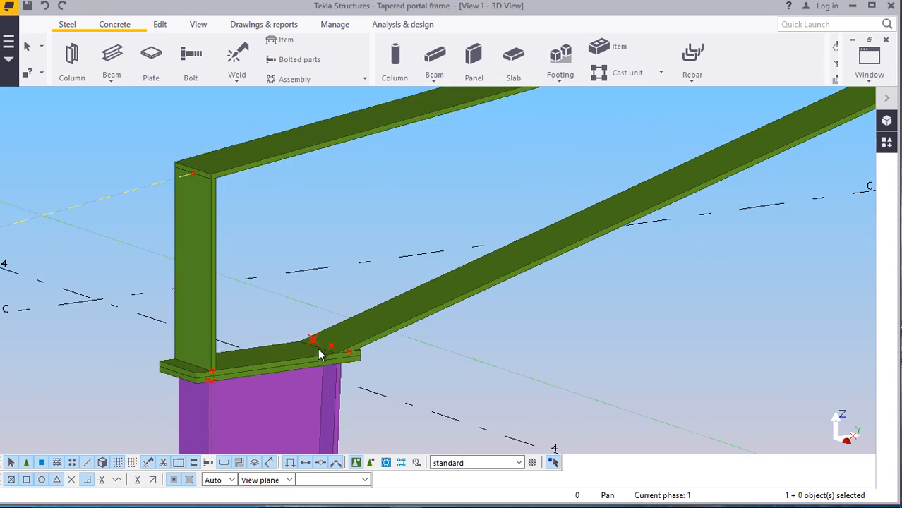
scroll(321, 349, "up", 5)
left_click(660, 331)
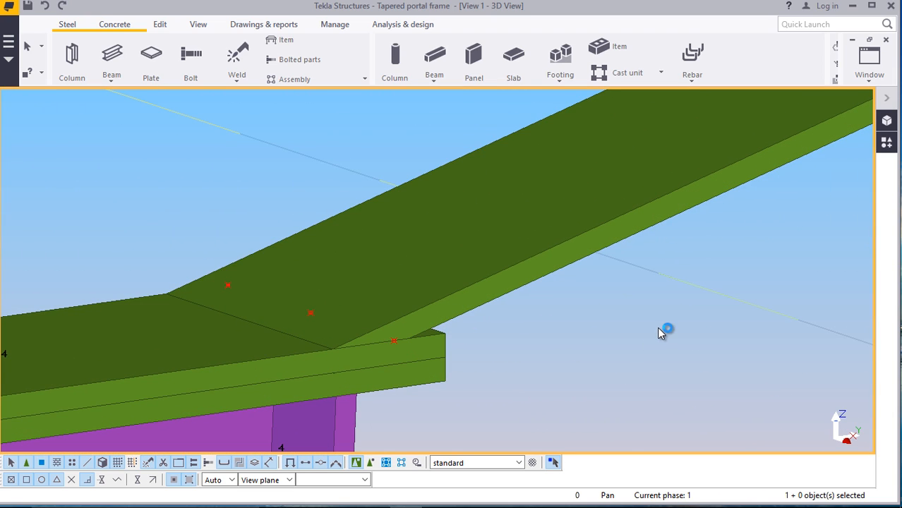
key("ctrl+2")
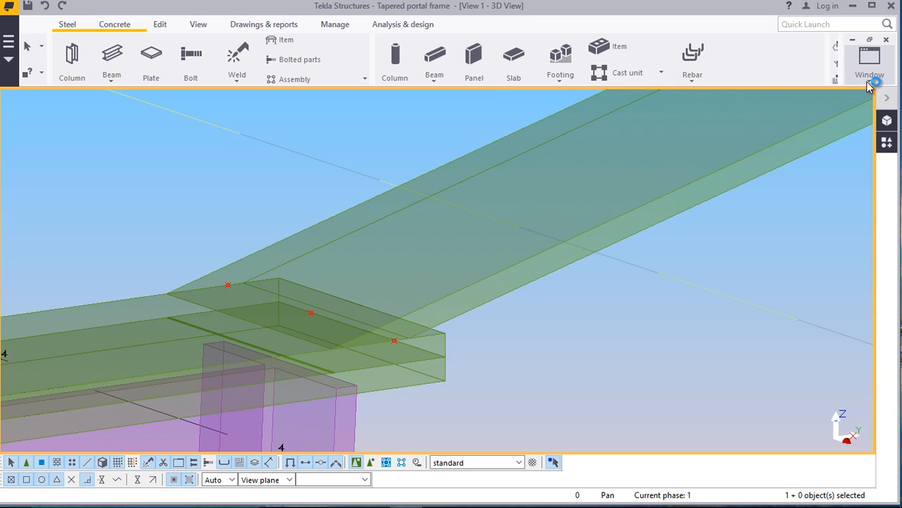
key("ctrl+4")
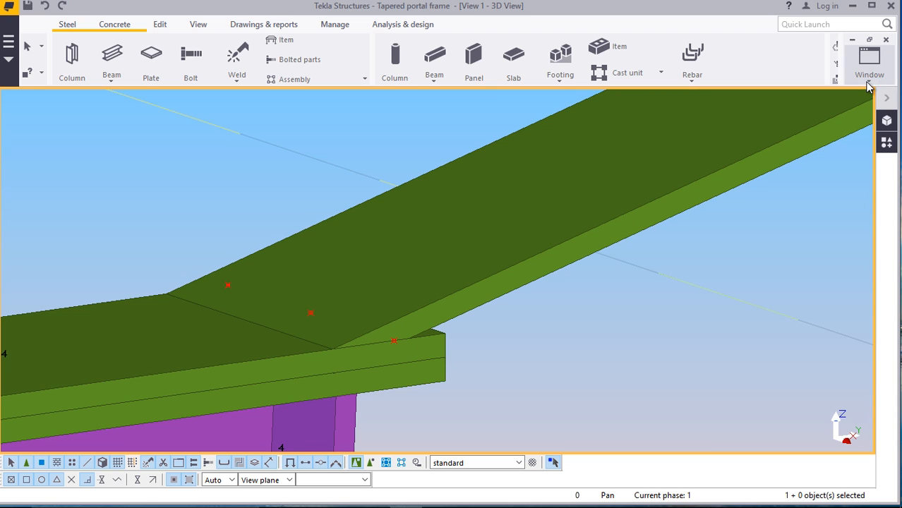
Return to the Grid G view, restore solid rendering of the parts, and show the rafter's end at grid 1
left_click(868, 77)
left_click(845, 176)
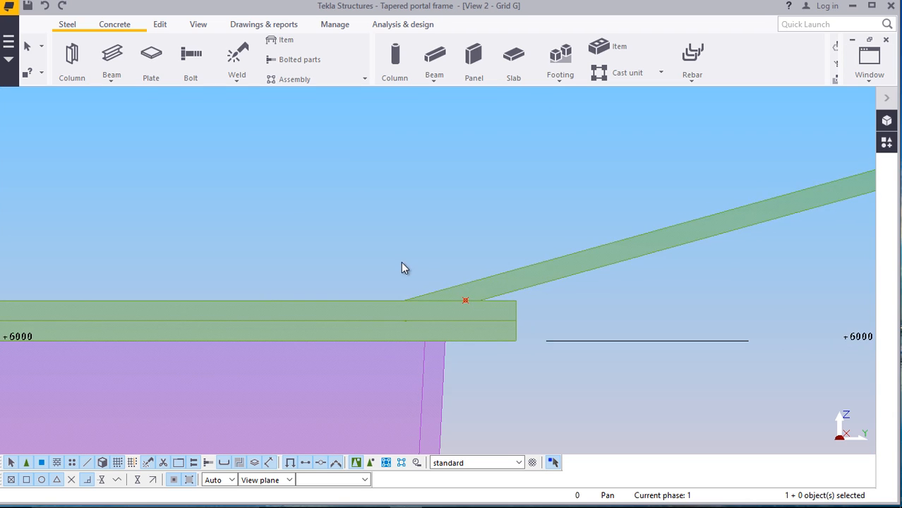
key("ctrl+4")
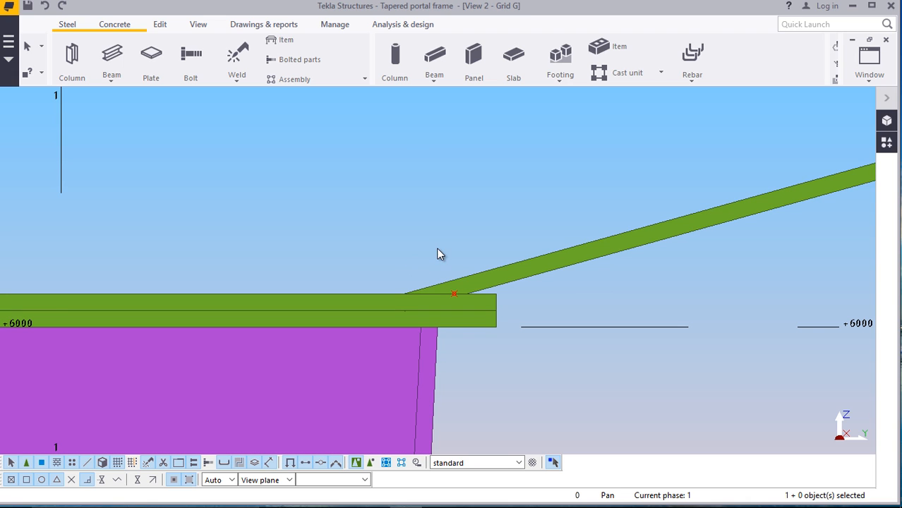
scroll(433, 247, "down", 8)
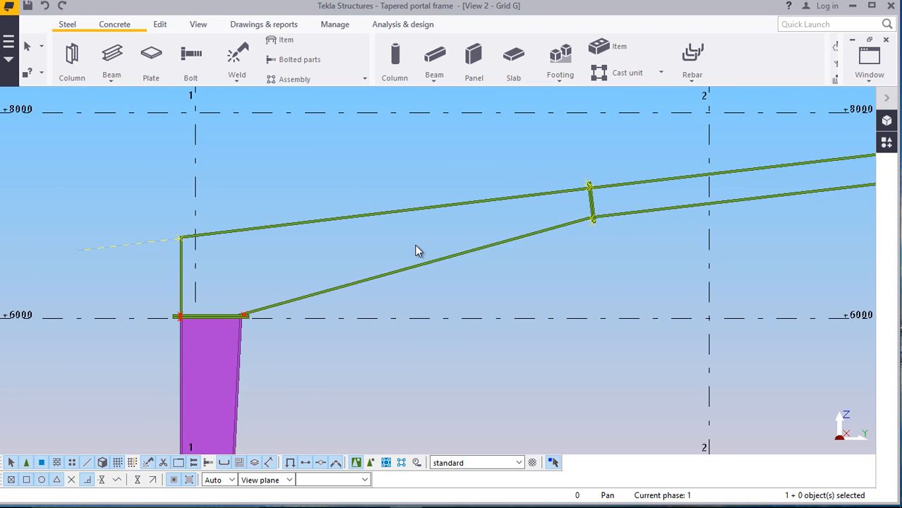
scroll(177, 258, "up", 5)
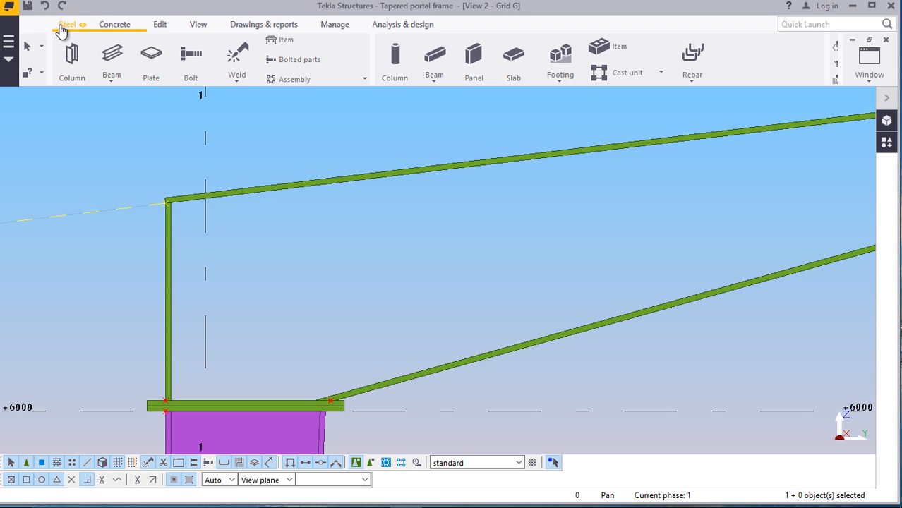
Start a contour plate for the haunch web, picking corners under the top flange at both ends and on the inclined flange at the splice plate
scroll(169, 202, "up", 6)
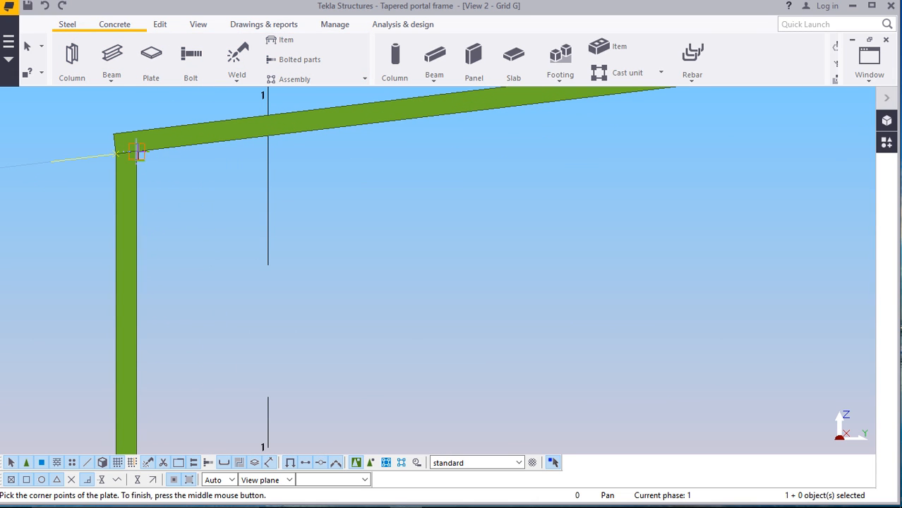
scroll(148, 201, "down", 8)
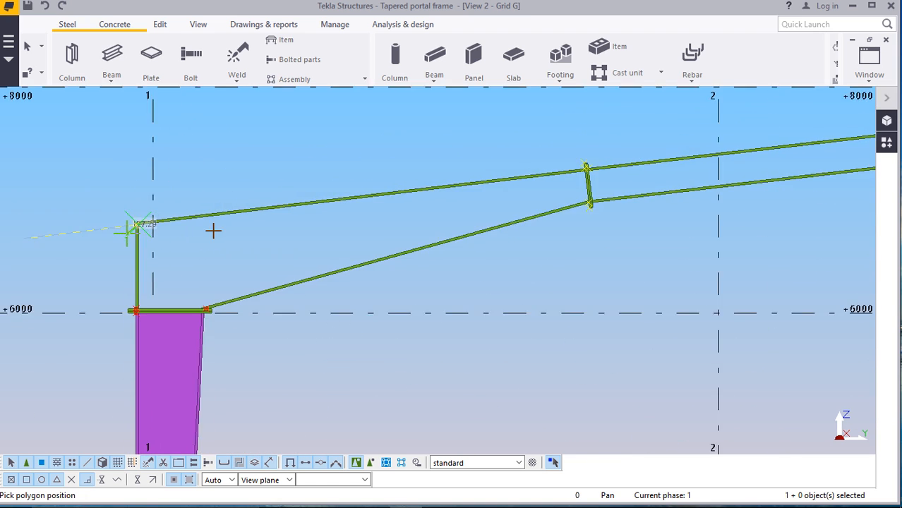
scroll(458, 187, "up", 6)
scroll(458, 187, "up", 8)
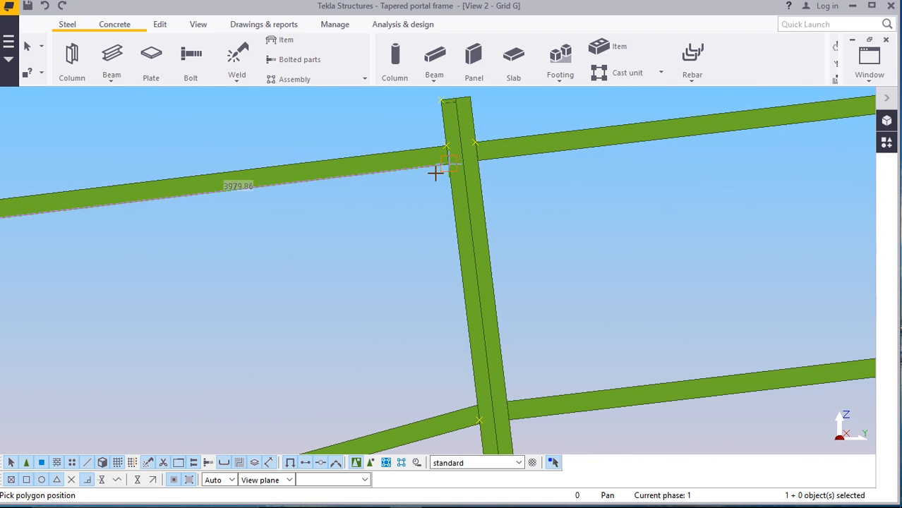
scroll(452, 161, "up", 1)
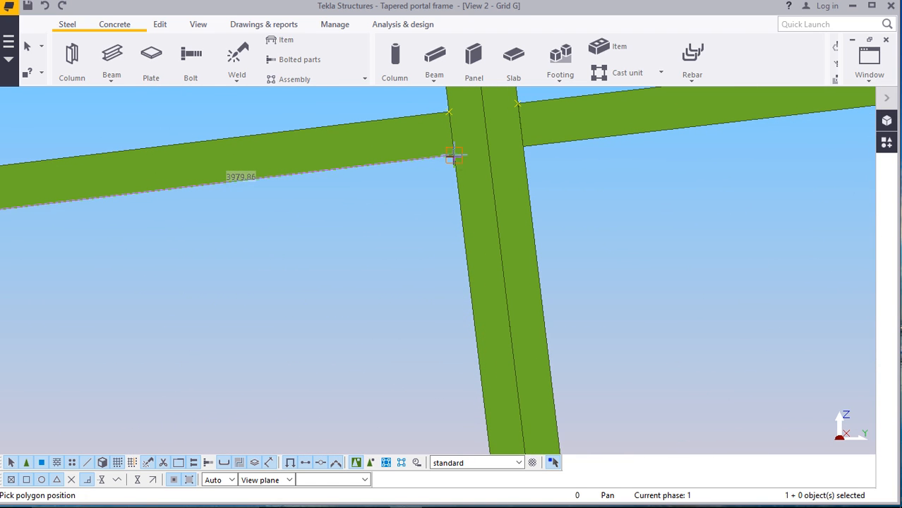
scroll(445, 177, "down", 4)
scroll(471, 282, "up", 6)
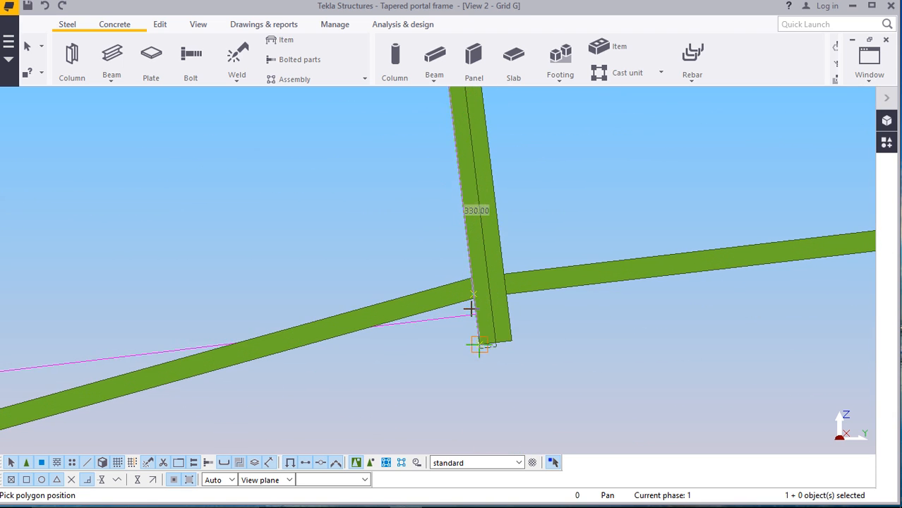
scroll(471, 280, "up", 1)
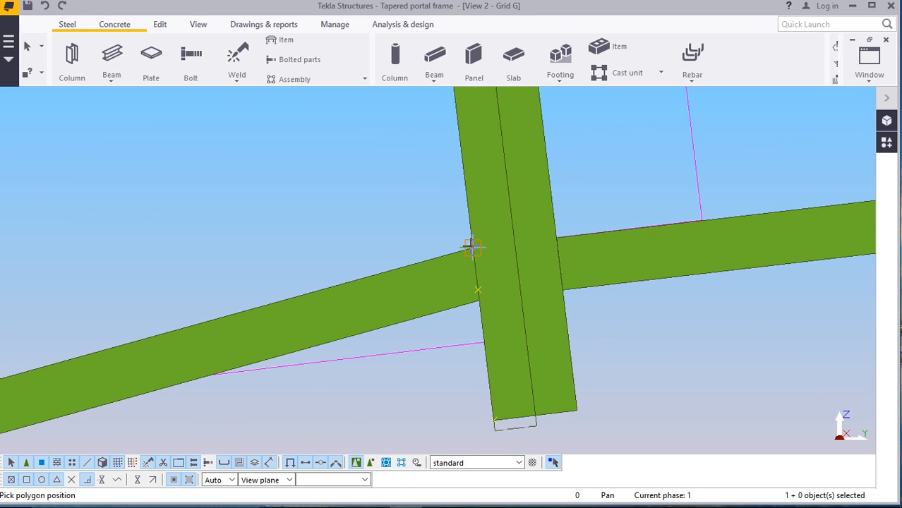
Continue the haunch web outline with corners at the inclined flange's lower tip and the vertical end plate's inner foot
scroll(522, 268, "down", 6)
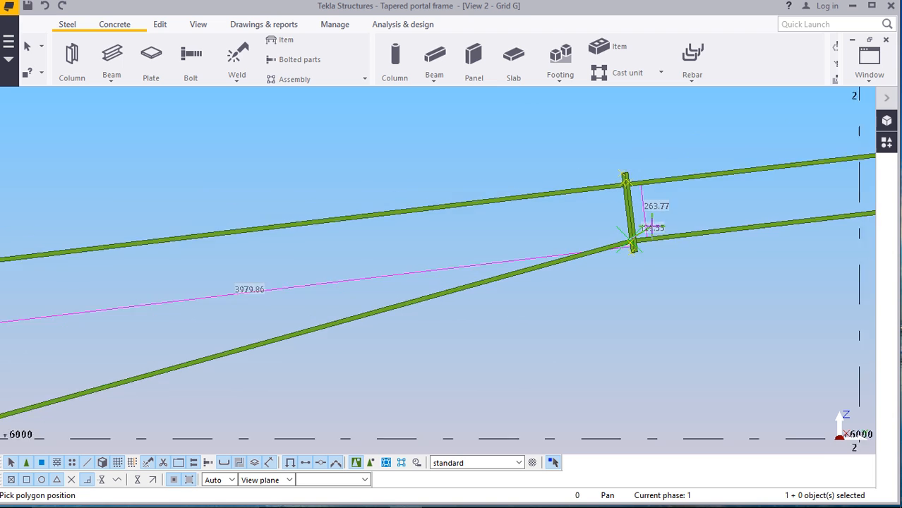
scroll(631, 243, "down", 2)
scroll(201, 346, "up", 6)
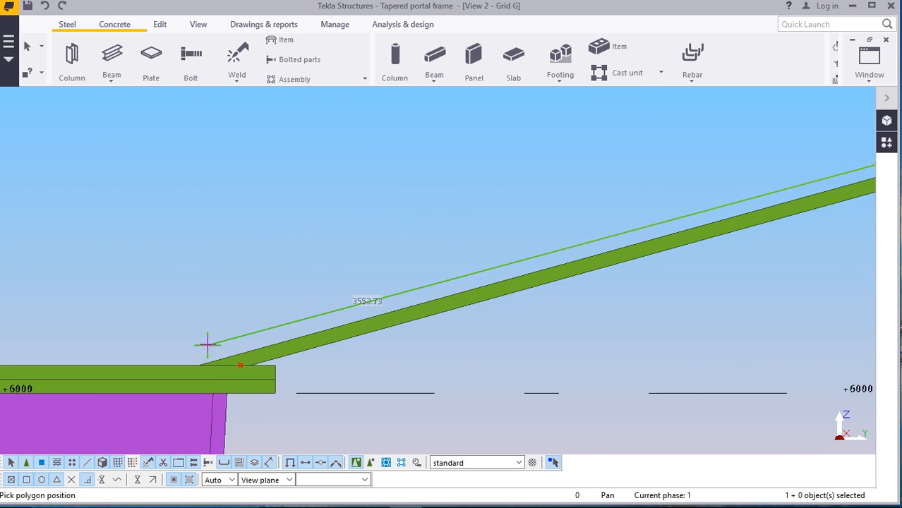
scroll(207, 345, "up", 3)
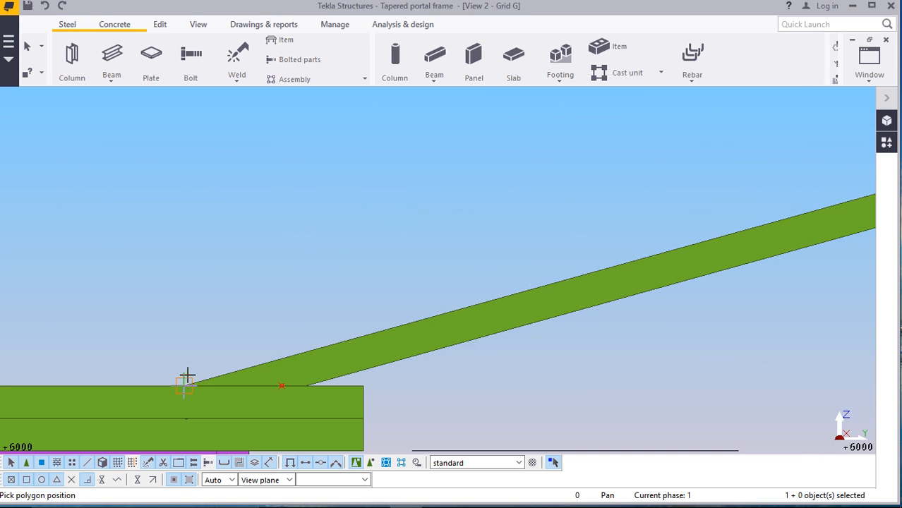
scroll(211, 367, "down", 5)
scroll(132, 345, "up", 2)
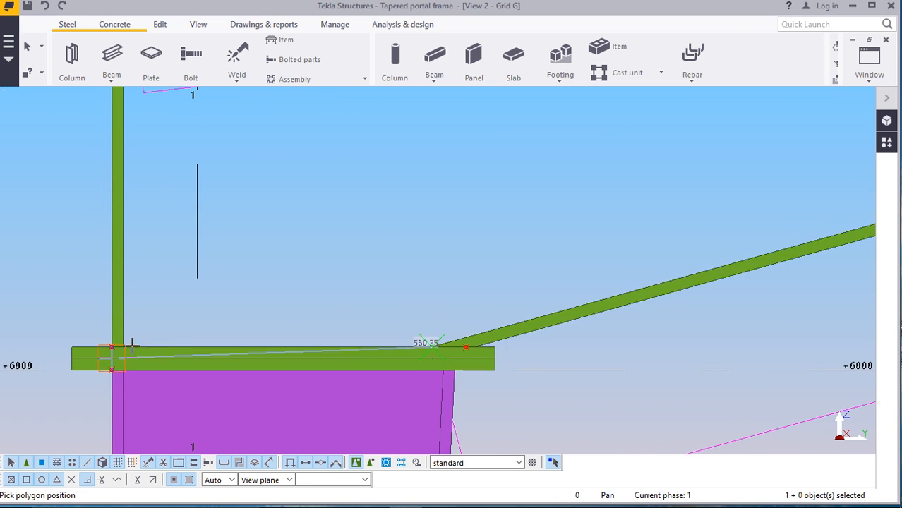
scroll(131, 344, "up", 2)
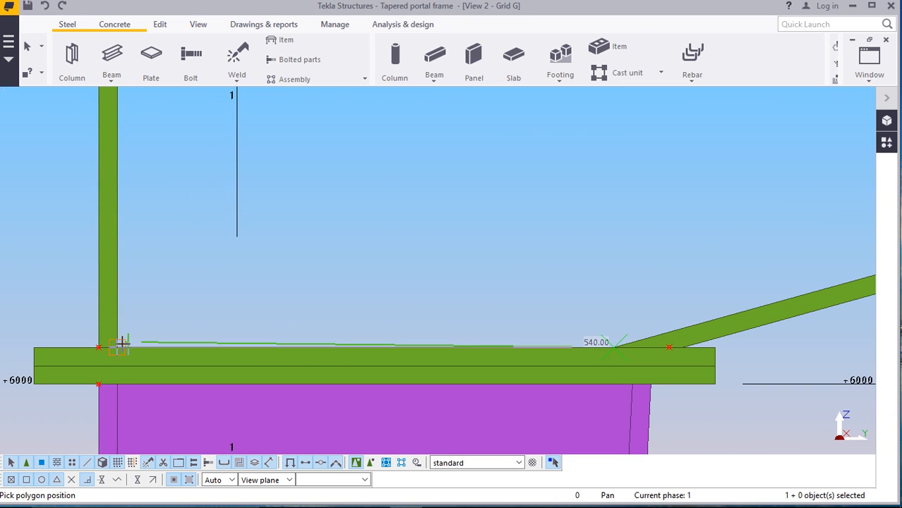
left_click(122, 343)
Close the haunch web outline at its starting corner under the top flange, create the plate, and end the plate command
scroll(155, 374, "down", 12)
scroll(173, 178, "up", 5)
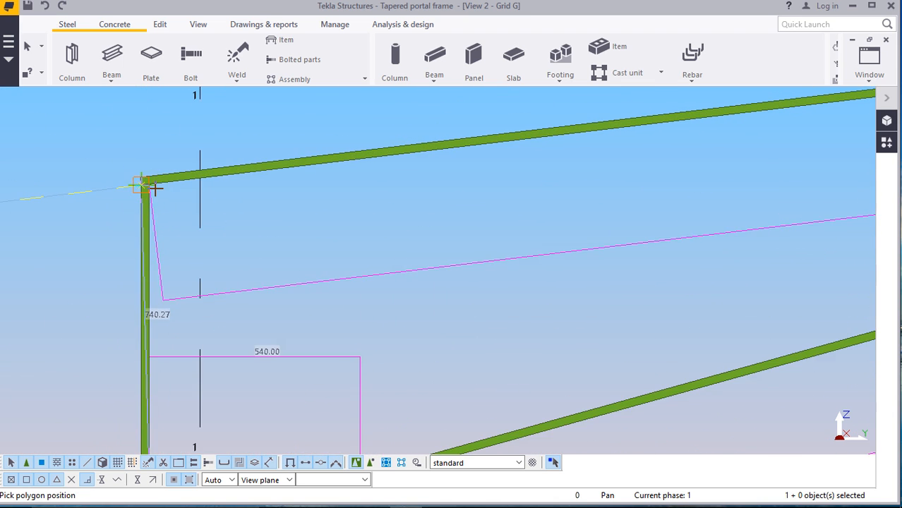
scroll(156, 188, "up", 5)
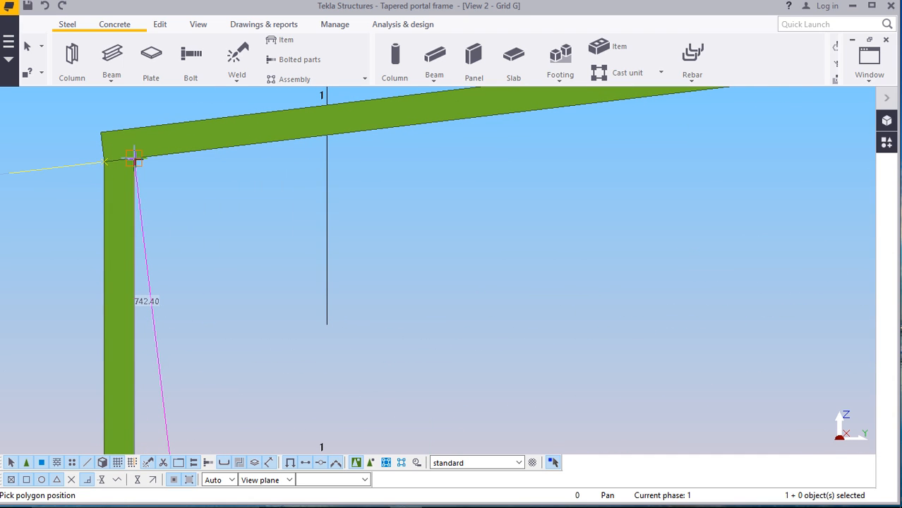
middle_click(134, 159)
scroll(219, 229, "down", 1)
right_click(224, 221)
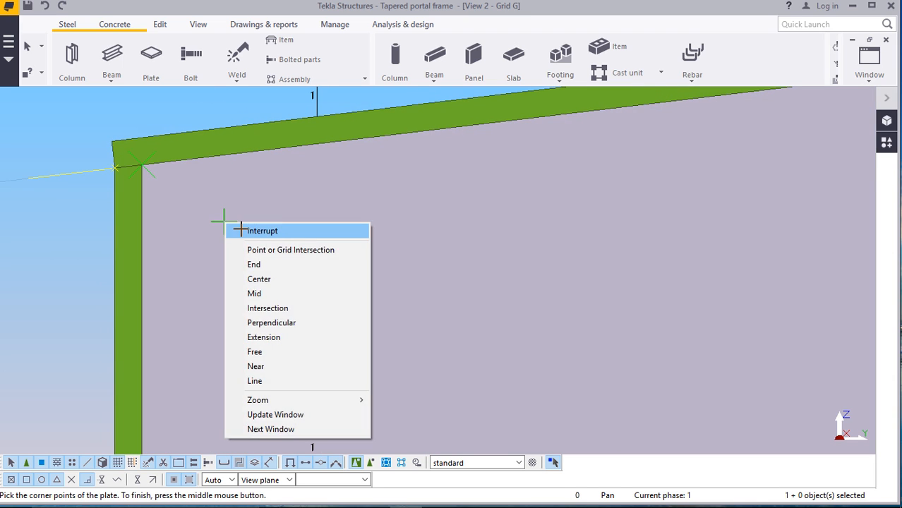
left_click(240, 230)
scroll(197, 276, "down", 4)
scroll(149, 286, "down", 5)
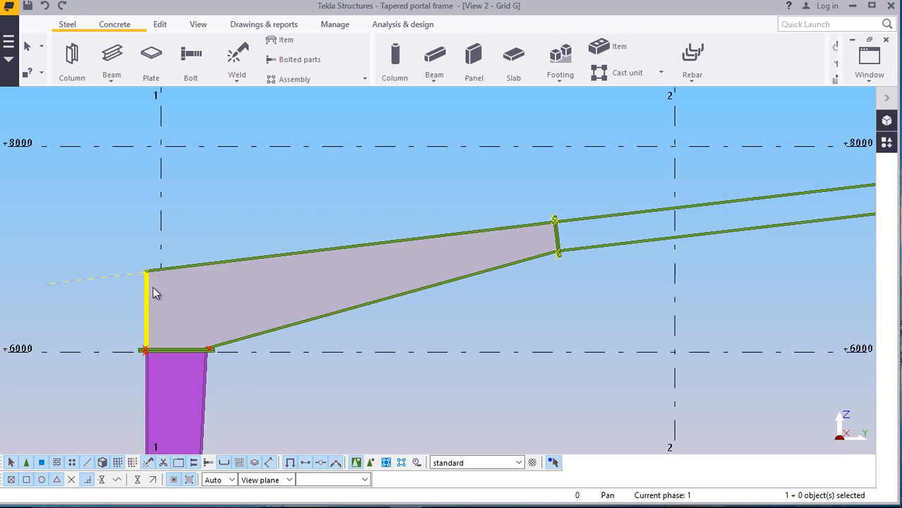
Start a second web plate right of the splice, picking corners under the top flange at the splice plate and at the grid 3 end plate
scroll(675, 215, "up", 2)
scroll(673, 212, "up", 6)
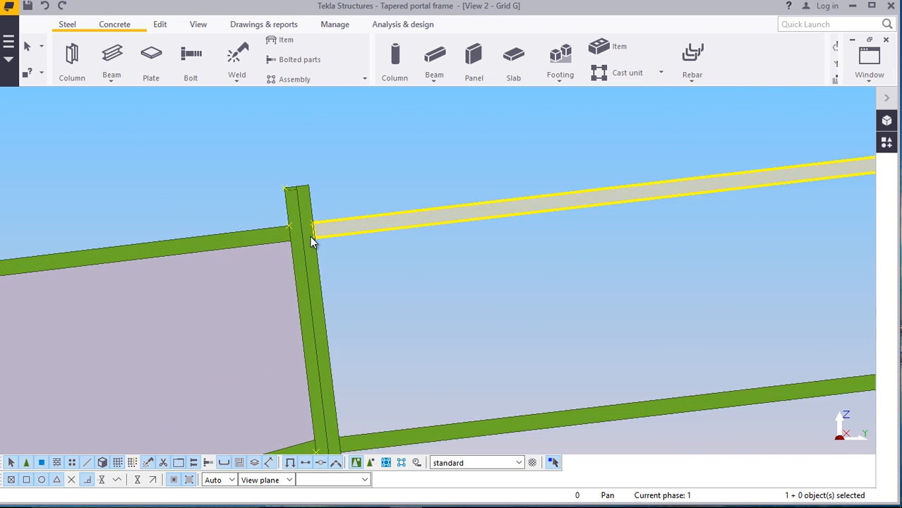
scroll(336, 231, "up", 3)
scroll(279, 286, "down", 3)
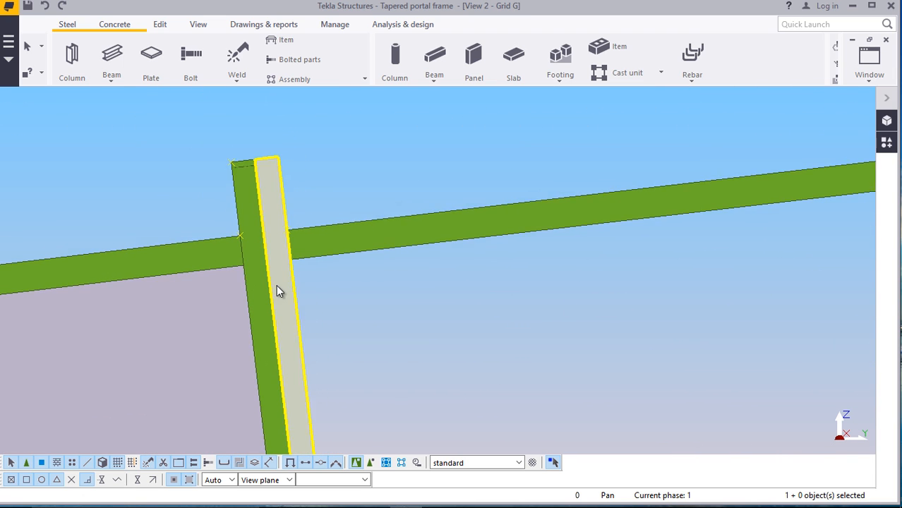
left_click(151, 68)
scroll(296, 270, "up", 5)
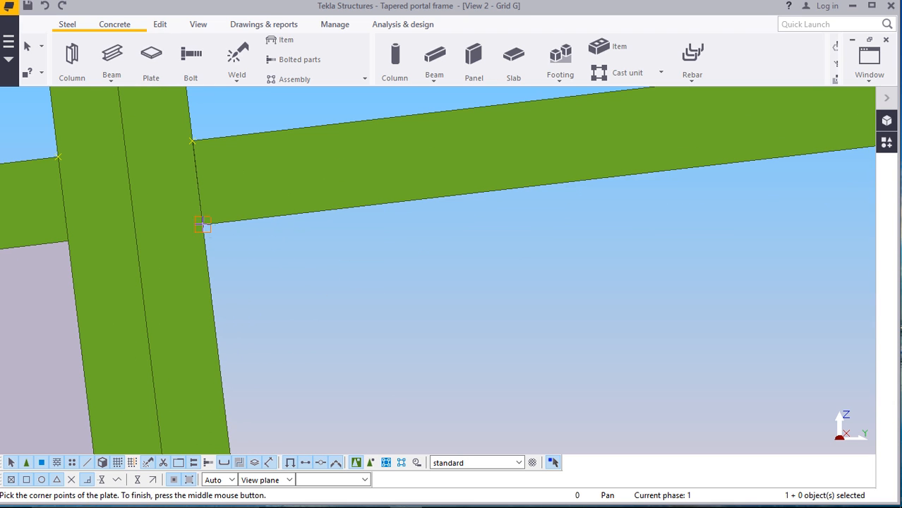
scroll(204, 268, "down", 8)
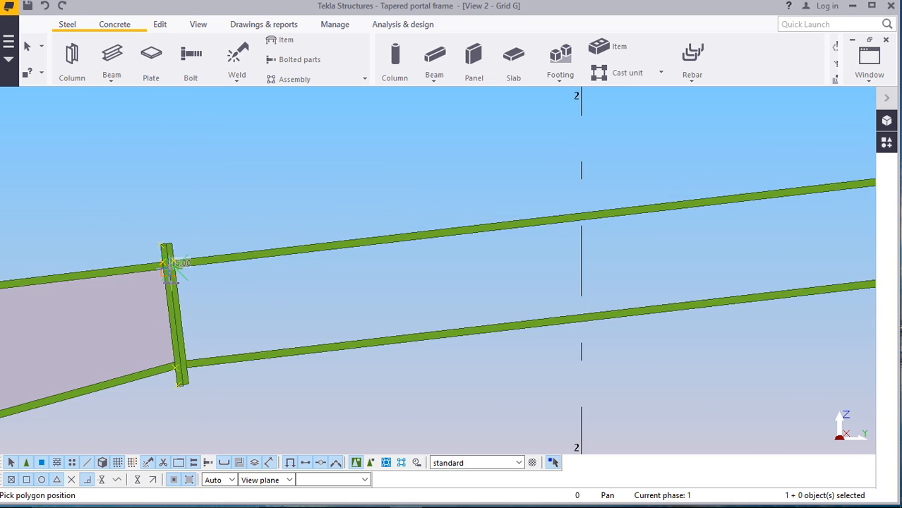
left_click(181, 282)
scroll(195, 279, "down", 3)
scroll(706, 219, "up", 6)
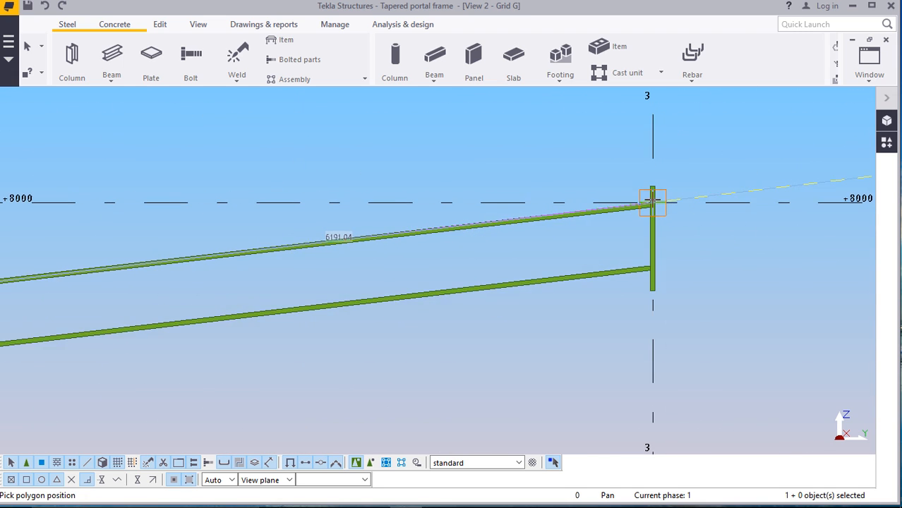
scroll(648, 211, "up", 5)
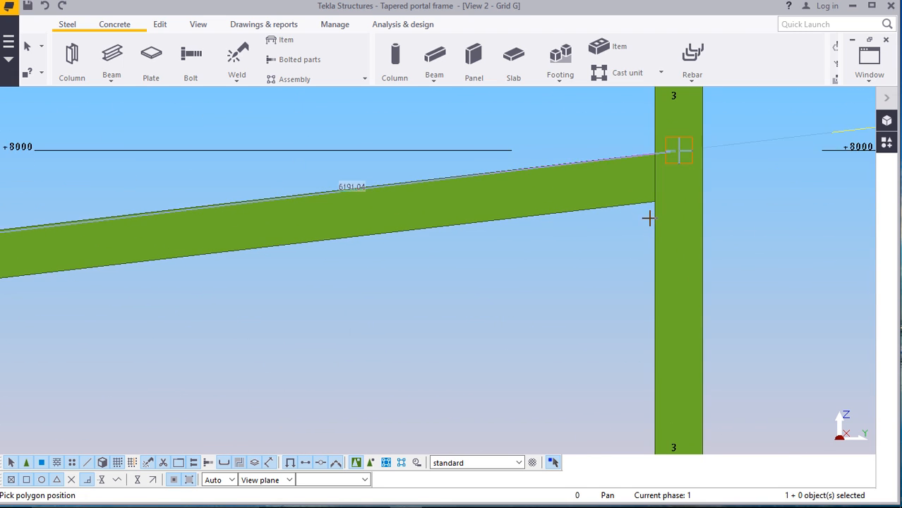
Add the second web's lower corners on top of the bottom flange, at the grid 3 end plate and at the splice plate
scroll(644, 205, "down", 9)
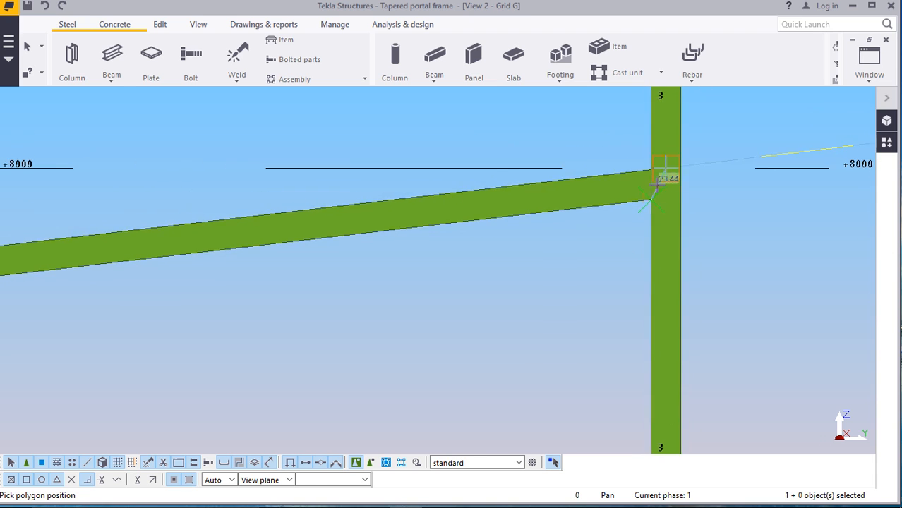
scroll(652, 349, "up", 3)
scroll(660, 346, "up", 4)
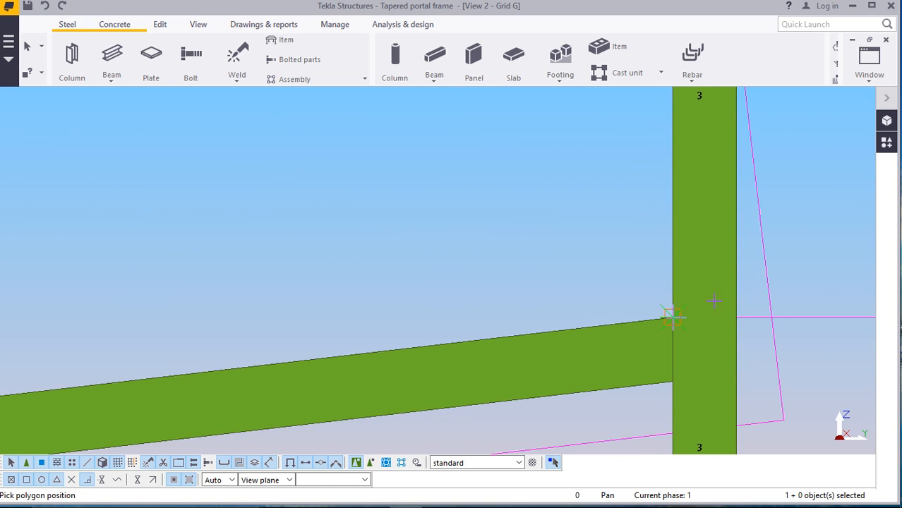
scroll(673, 317, "down", 6)
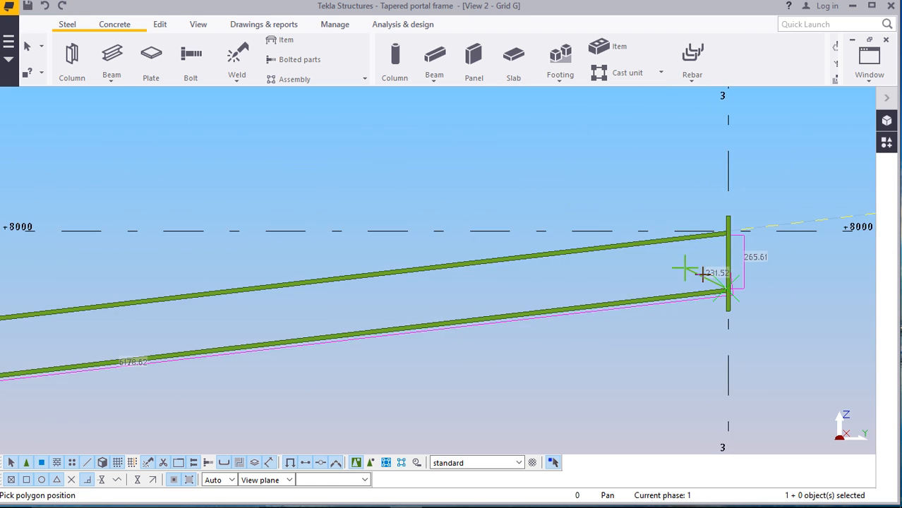
scroll(702, 273, "down", 3)
scroll(71, 349, "up", 8)
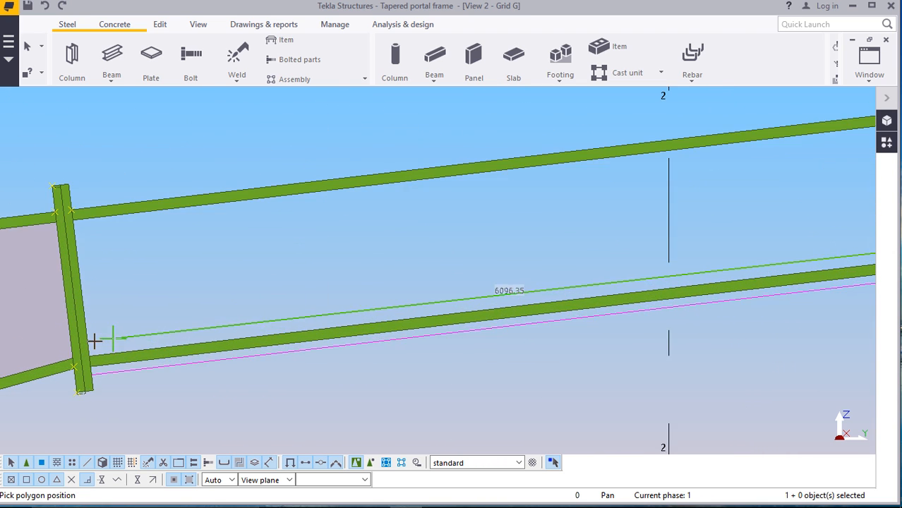
scroll(94, 341, "up", 4)
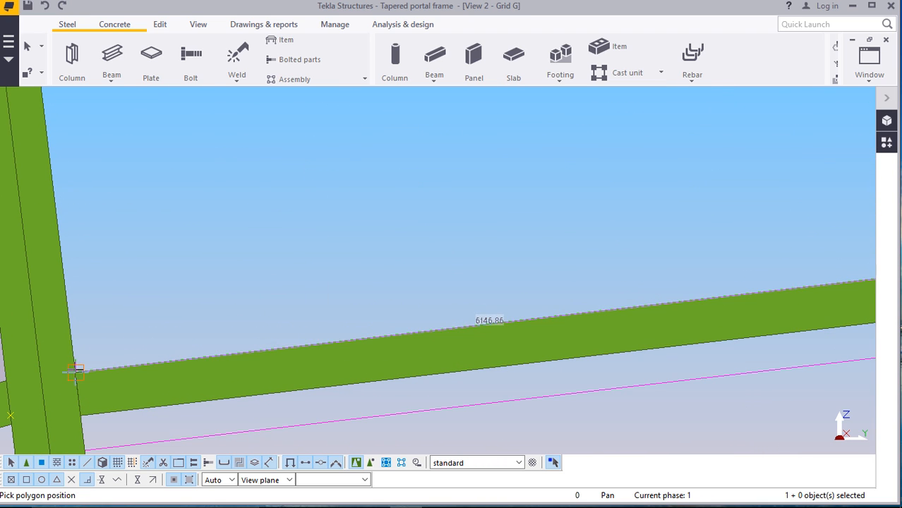
Close the second web outline at its starting corner beside the splice plate, create the plate, and end the command
scroll(120, 385, "down", 5)
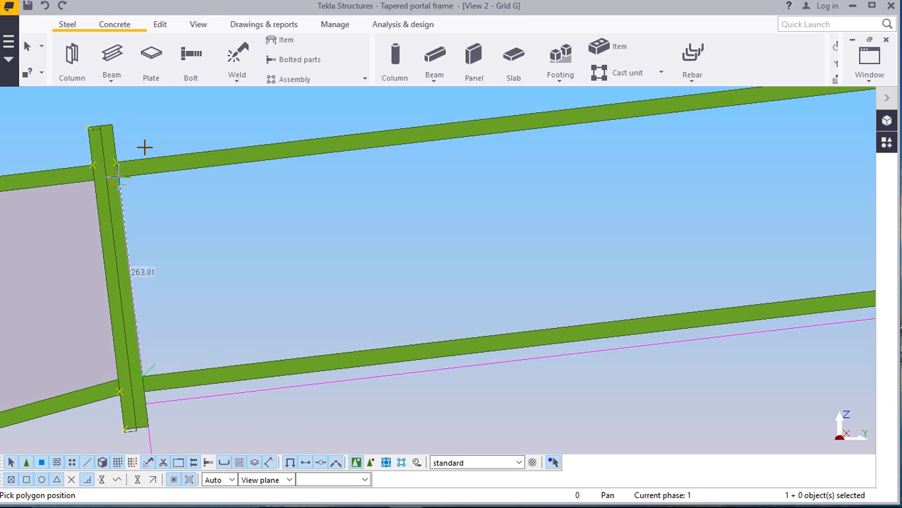
scroll(121, 185, "up", 5)
scroll(120, 177, "up", 1)
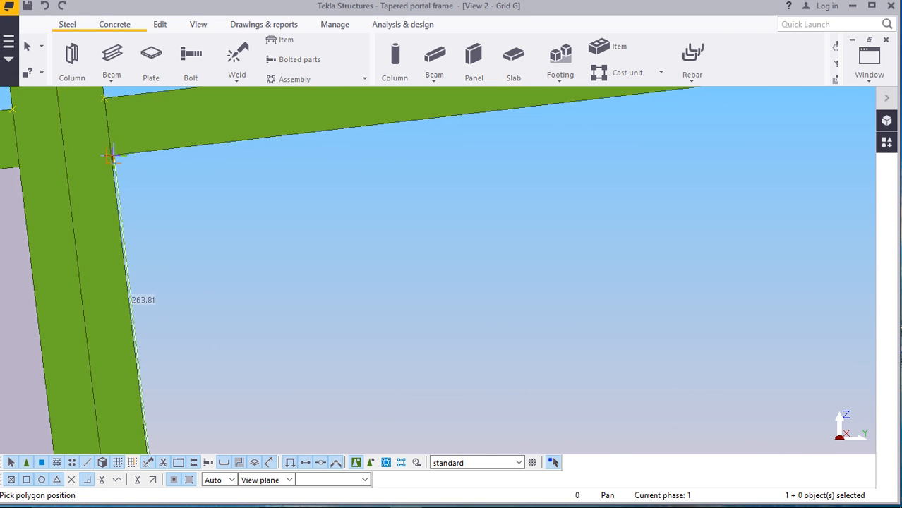
left_click(113, 161)
scroll(250, 218, "down", 4)
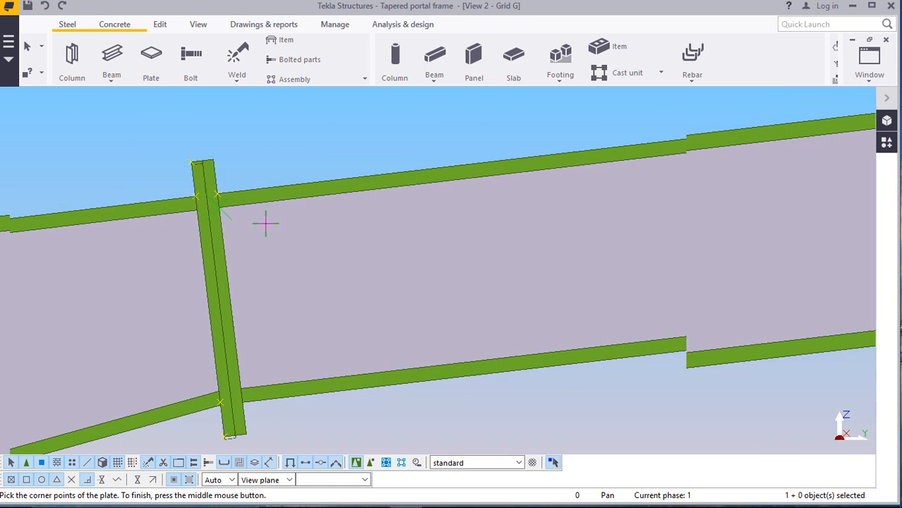
right_click(286, 124)
left_click(320, 167)
scroll(391, 240, "down", 6)
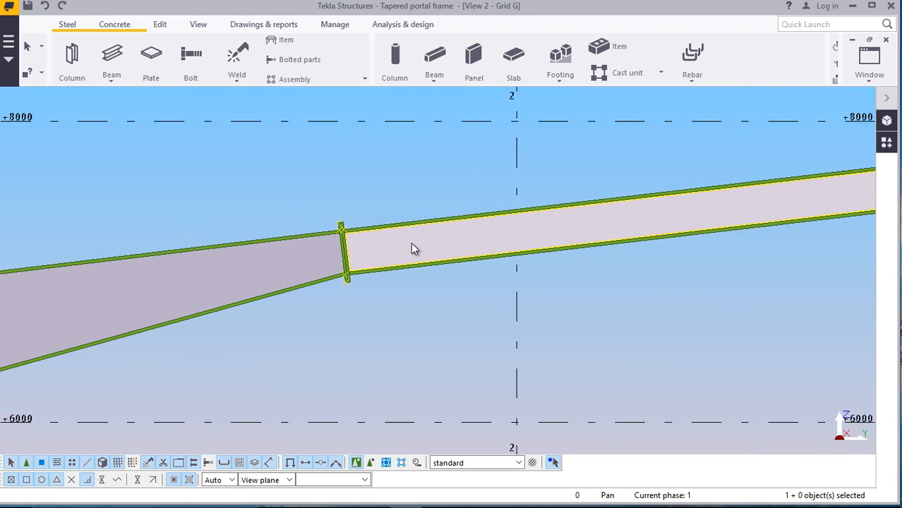
Examine both web plates along the whole rafter, first in the Grid G view and again in the 3D view
scroll(437, 235, "down", 3)
scroll(553, 205, "up", 3)
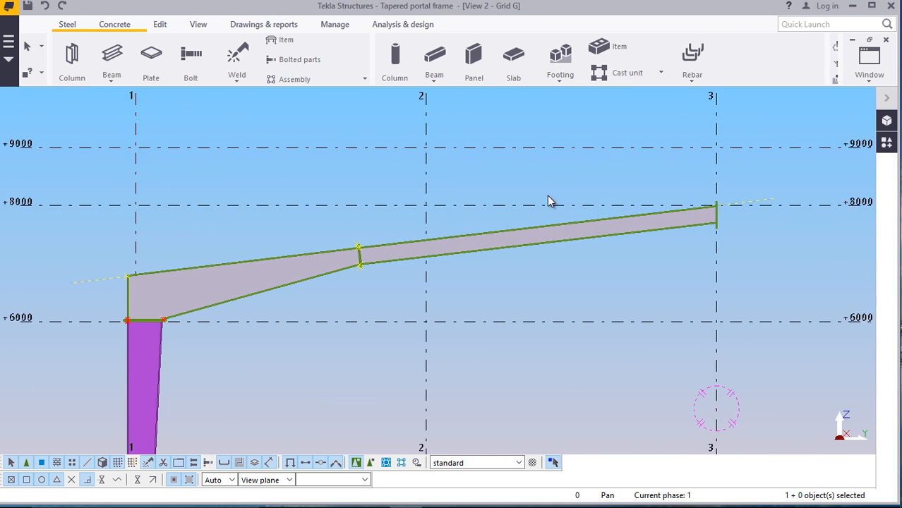
scroll(417, 272, "down", 3)
scroll(263, 286, "up", 3)
scroll(275, 285, "up", 2)
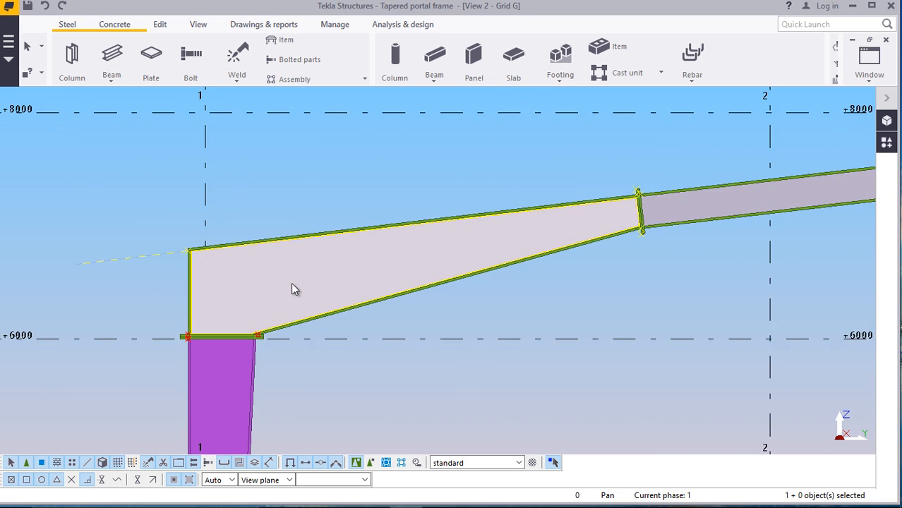
scroll(399, 244, "up", 2)
left_click(867, 79)
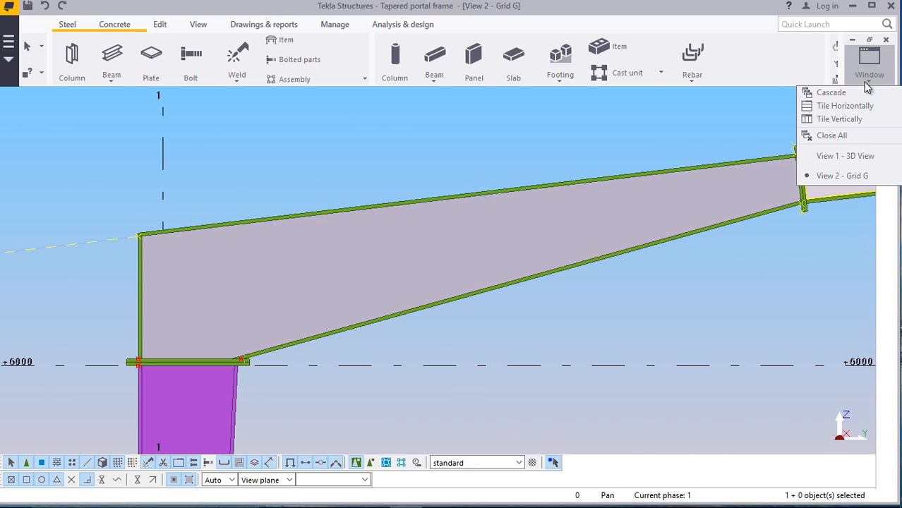
left_click(847, 155)
scroll(392, 293, "down", 1)
scroll(392, 297, "down", 8)
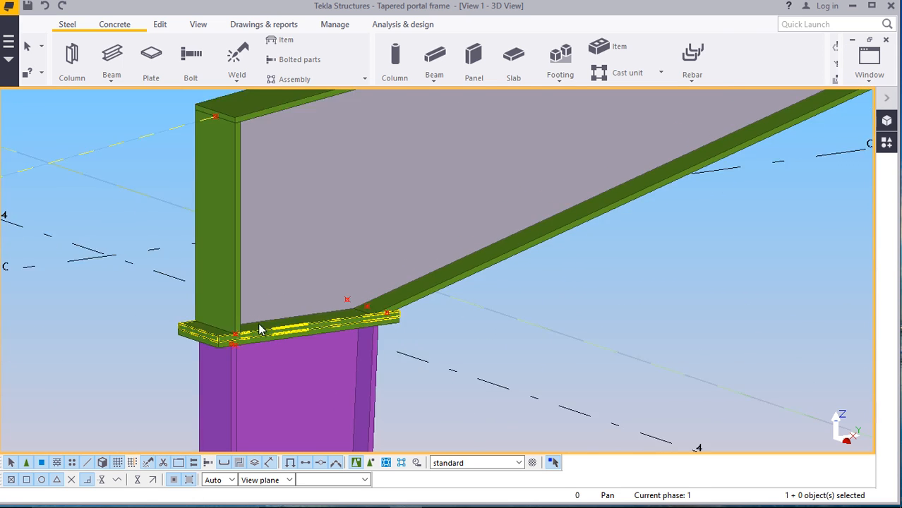
scroll(763, 136, "up", 5)
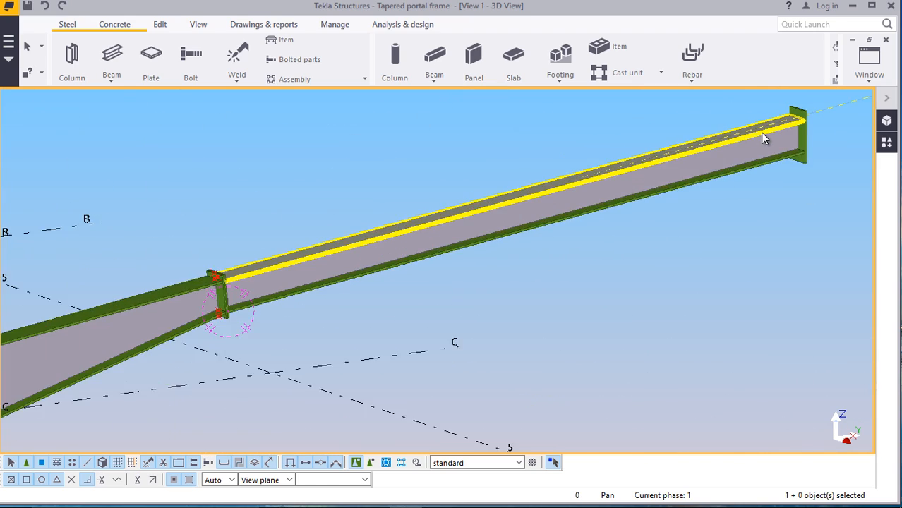
Examine the rafter's web and flanges, then orbit around the eaves joint where the rafter's base plate meets the column
scroll(752, 176, "down", 3)
scroll(758, 166, "down", 3)
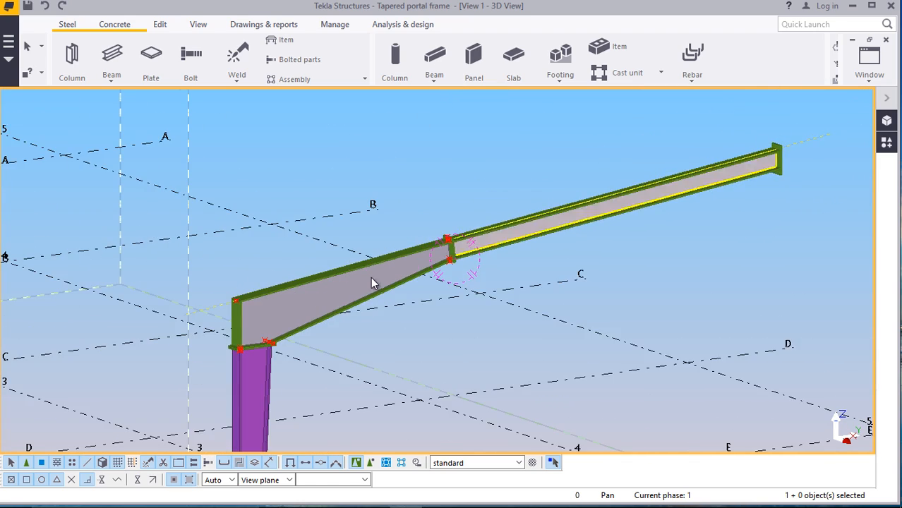
scroll(308, 286, "up", 7)
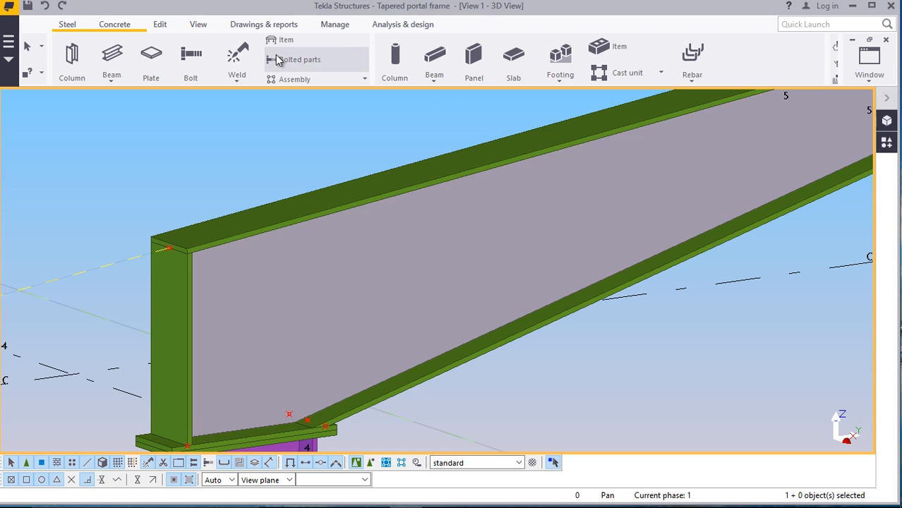
left_click(198, 26)
left_click(474, 66)
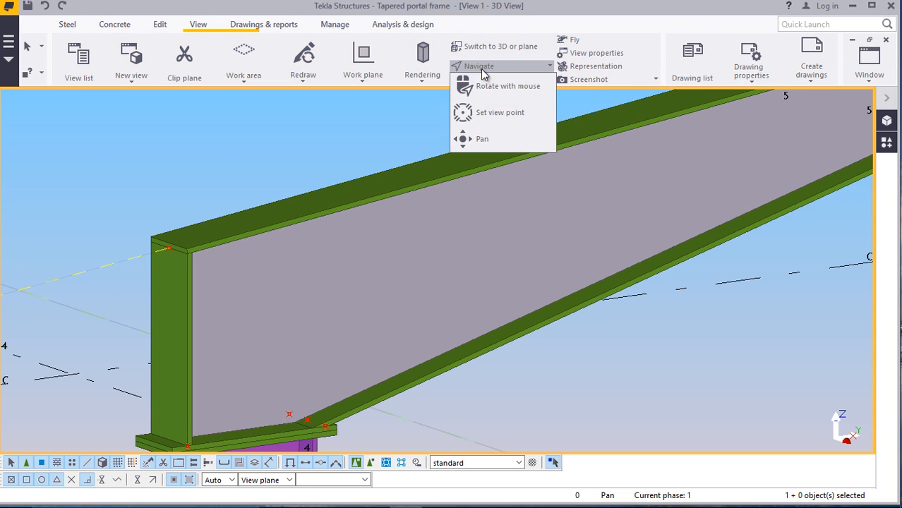
left_click(491, 106)
middle_click_drag(428, 289, 186, 260, "ctrl")
scroll(267, 322, "up", 8)
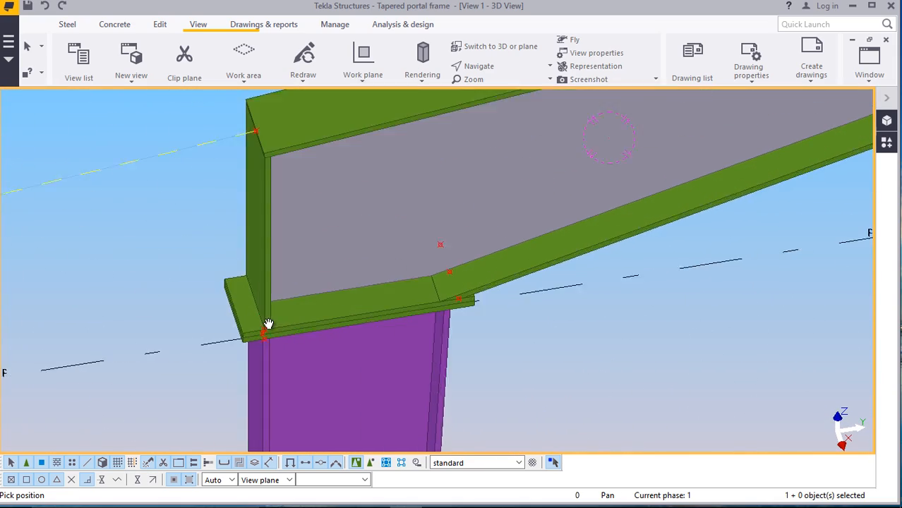
scroll(367, 226, "down", 10)
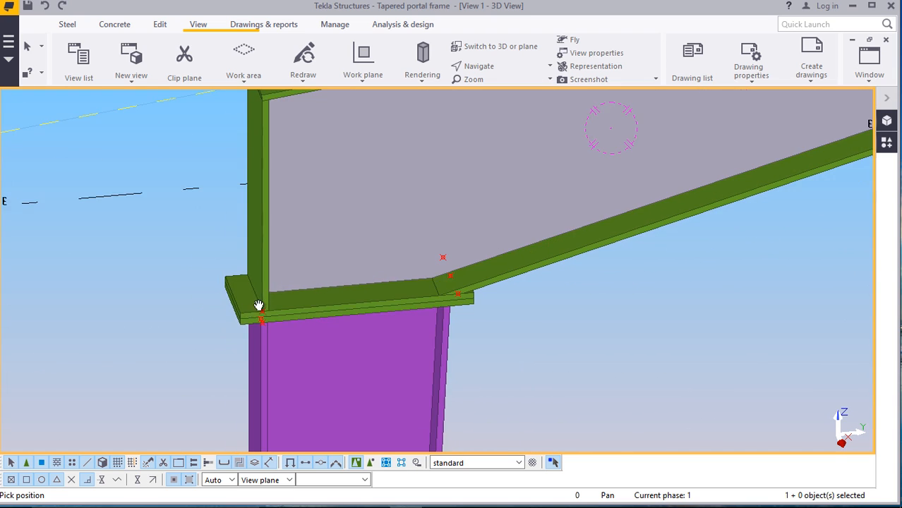
middle_click_drag(384, 188, 484, 277, "ctrl")
scroll(347, 312, "up", 3)
middle_click_drag(346, 313, 331, 287, "ctrl")
scroll(292, 306, "down", 6)
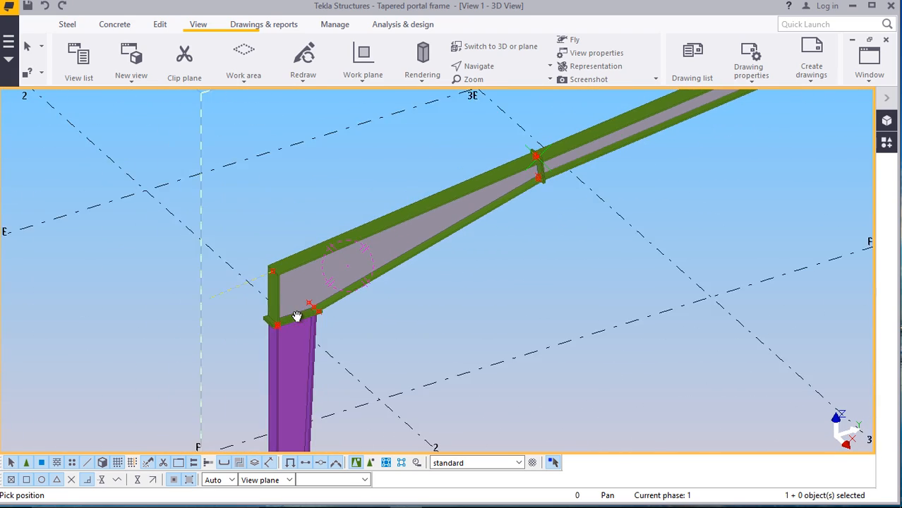
Examine the tapered web plate between the column joint and the splice plate, and end the view rotation
middle_click_drag(296, 316, 521, 204, "ctrl")
scroll(489, 224, "up", 6)
scroll(520, 204, "up", 1)
scroll(606, 199, "down", 4)
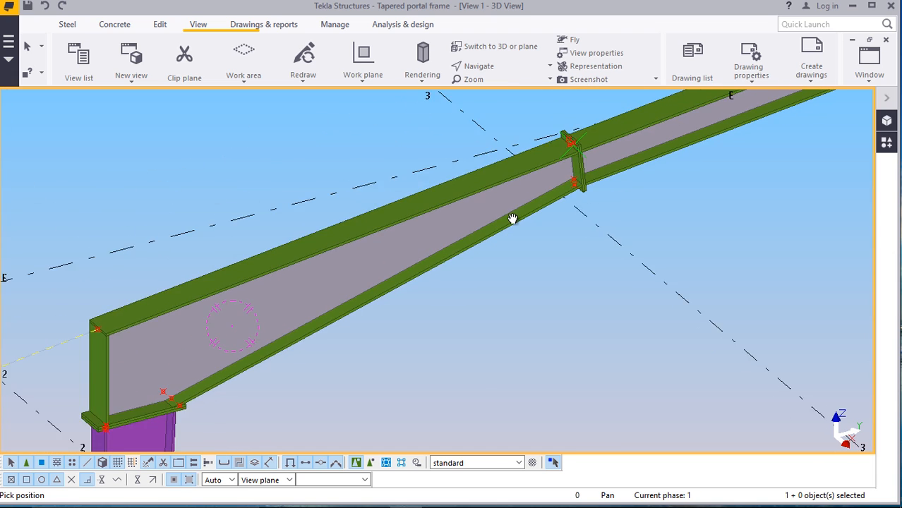
scroll(513, 217, "down", 2)
scroll(270, 314, "up", 4)
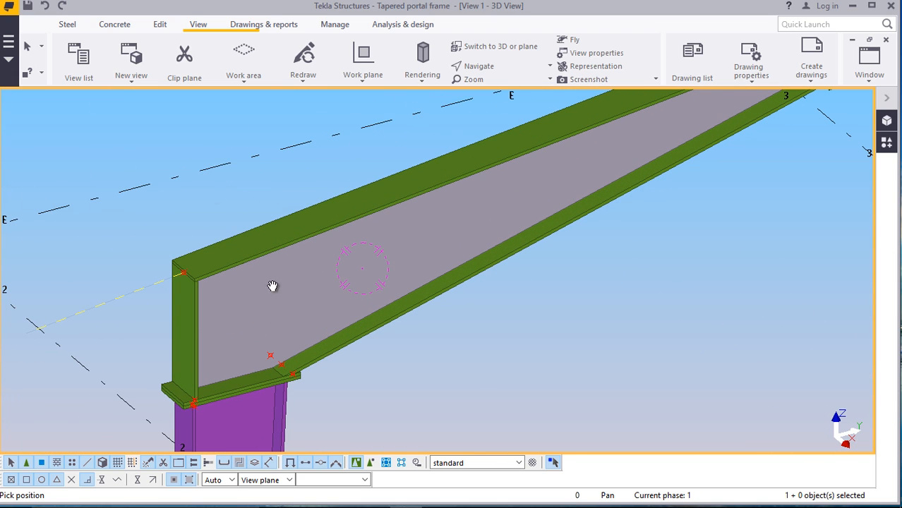
scroll(273, 286, "up", 3)
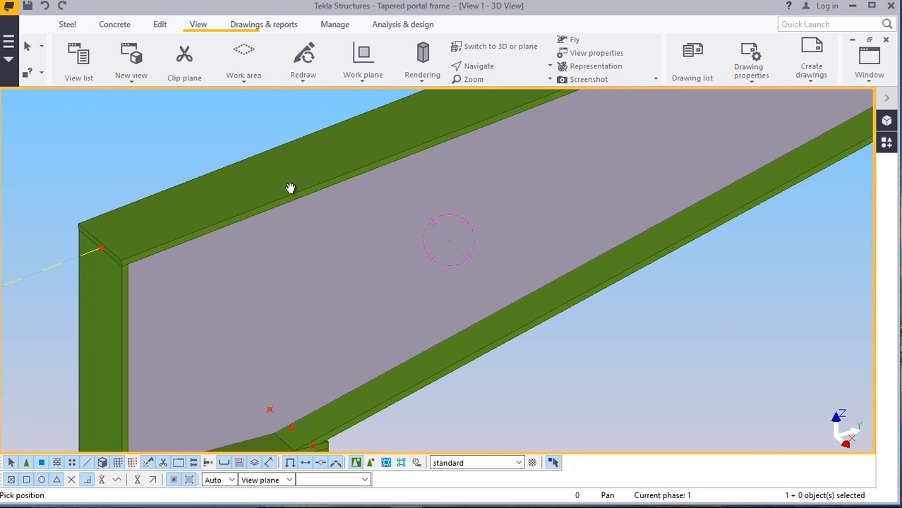
scroll(311, 259, "down", 2)
scroll(325, 267, "down", 2)
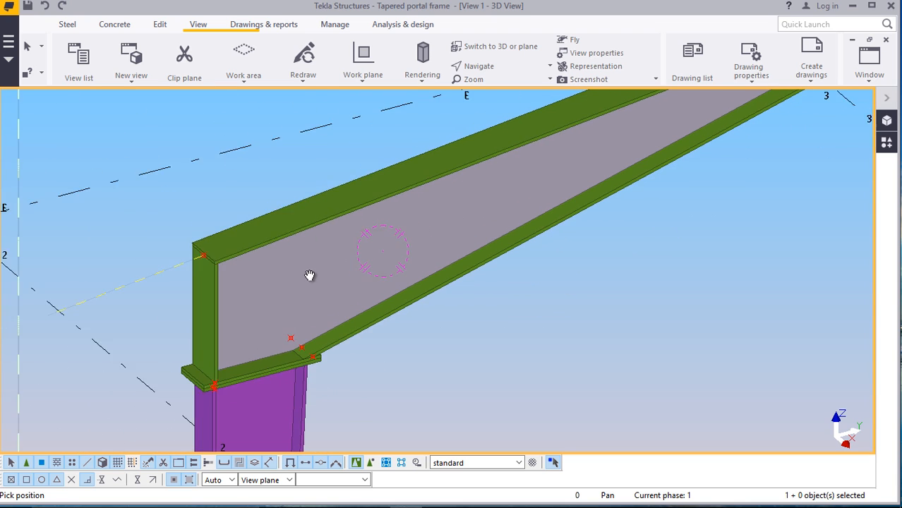
right_click(264, 177)
left_click(278, 187)
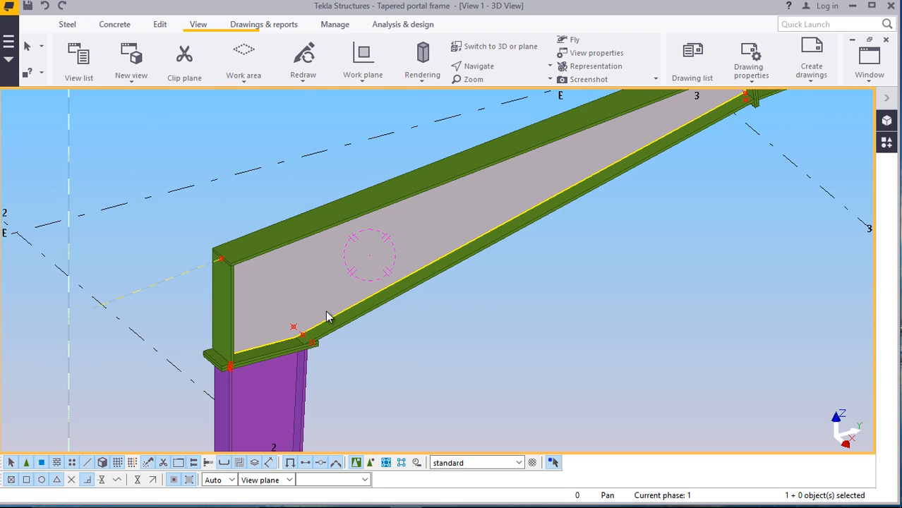
Change the tapered web plate between the column and the splice to Class 3
left_click(308, 280)
mouse_move(335, 314)
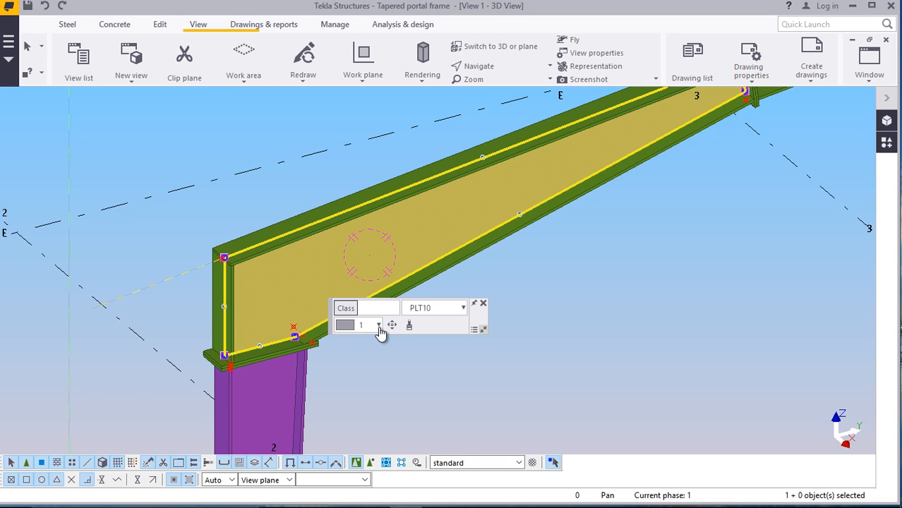
left_click(378, 326)
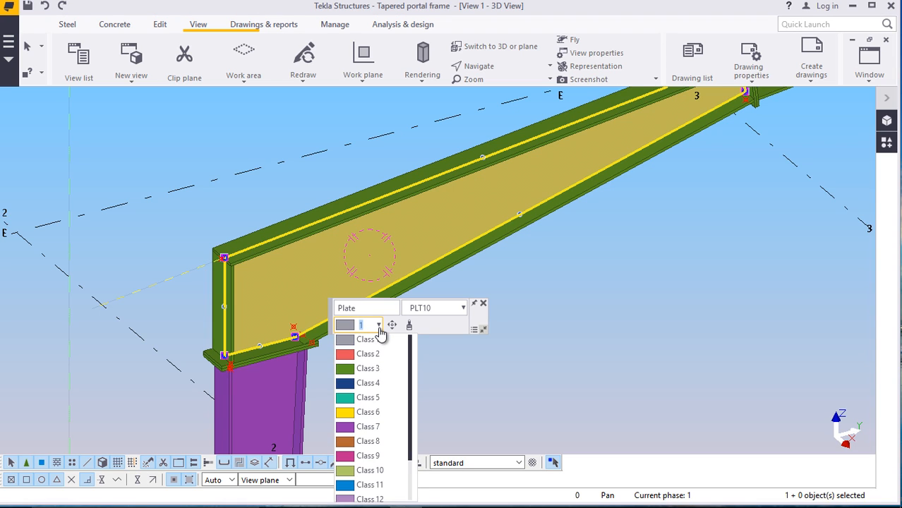
left_click(364, 368)
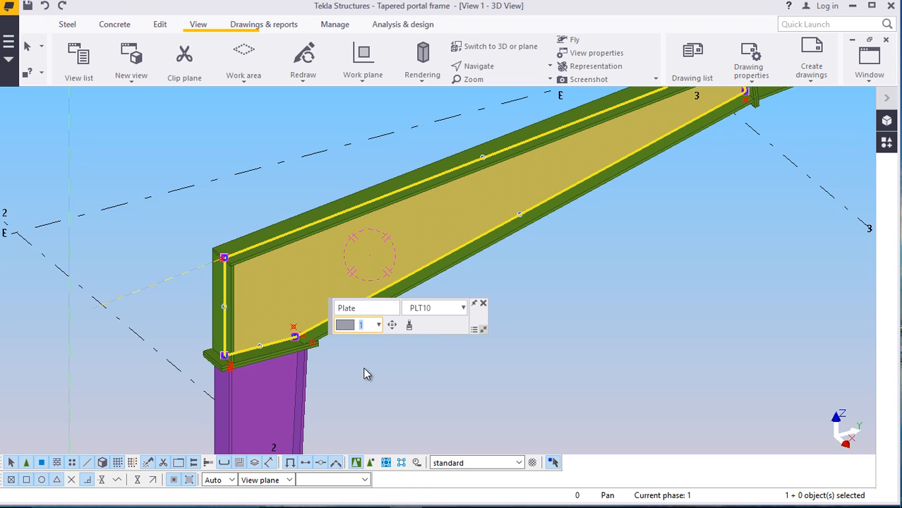
left_click(606, 284)
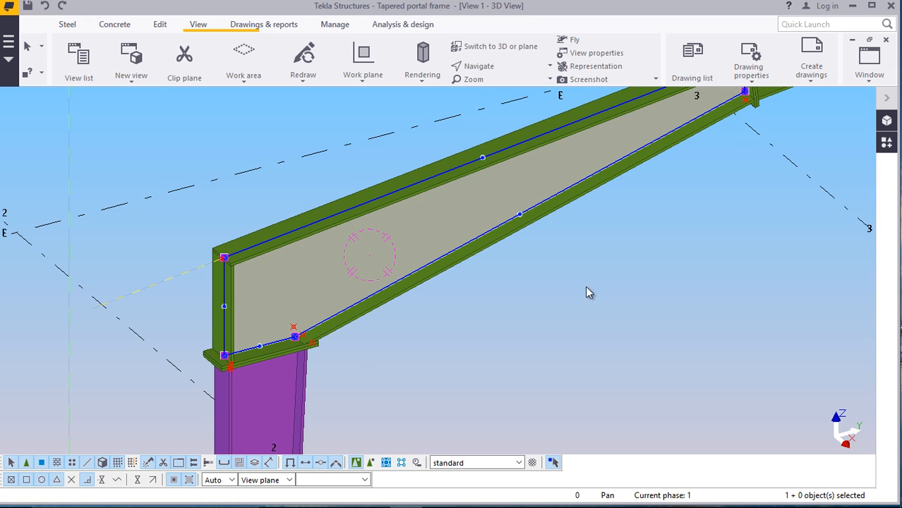
Change the second web plate, beyond the splice, to Class 3 and clear the selection
scroll(238, 355, "down", 5)
scroll(573, 180, "up", 2)
scroll(573, 182, "up", 2)
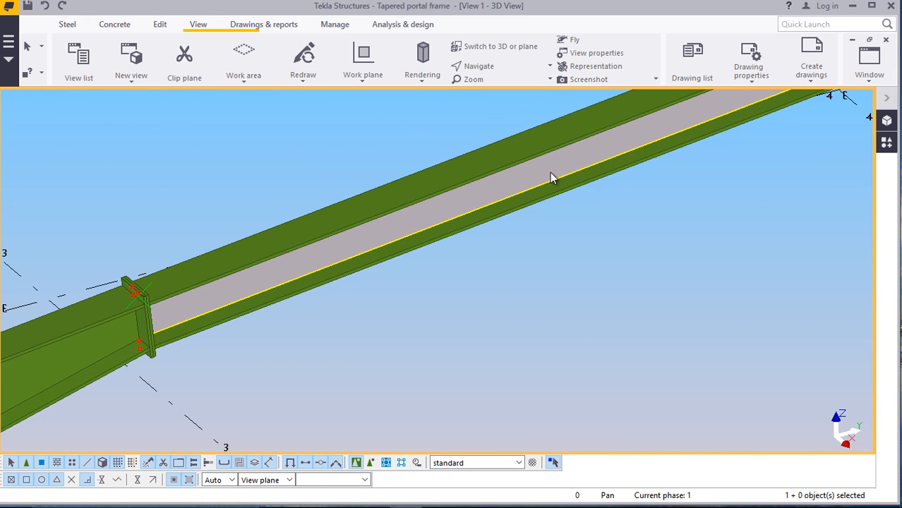
left_click(590, 190)
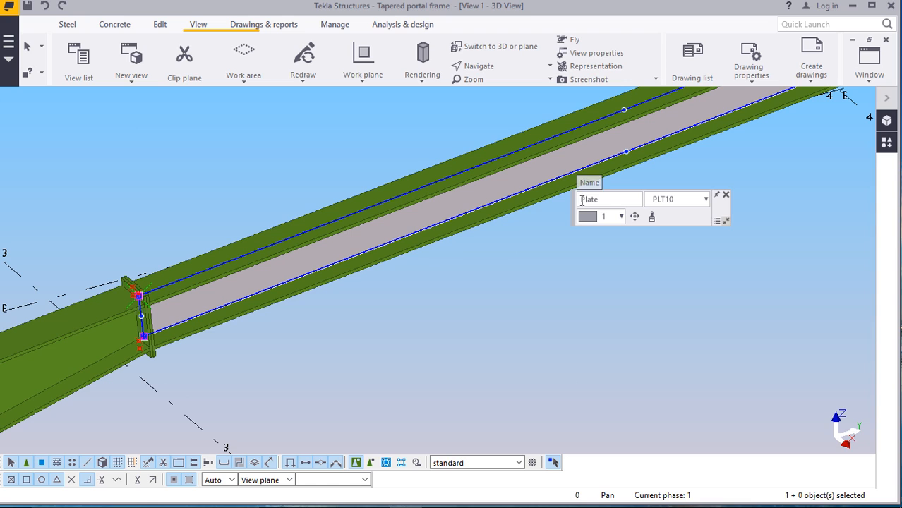
left_click(621, 217)
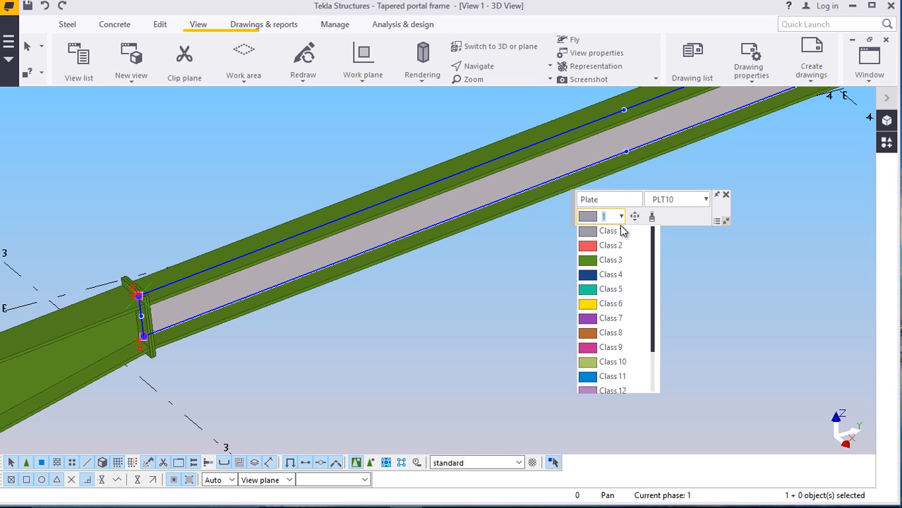
left_click(616, 261)
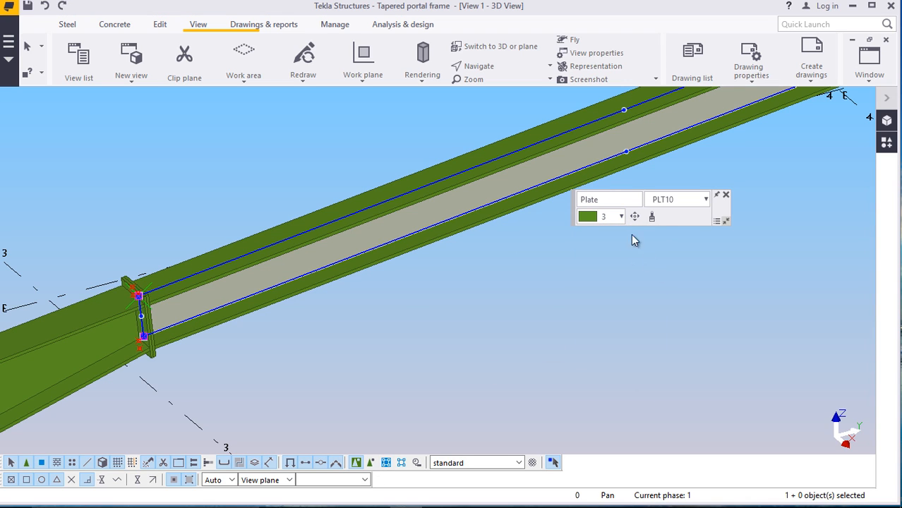
left_click(654, 281)
Examine the recoloured rafter from several angles, including the splice and the column joint, and end the view rotation
scroll(406, 304, "down", 5)
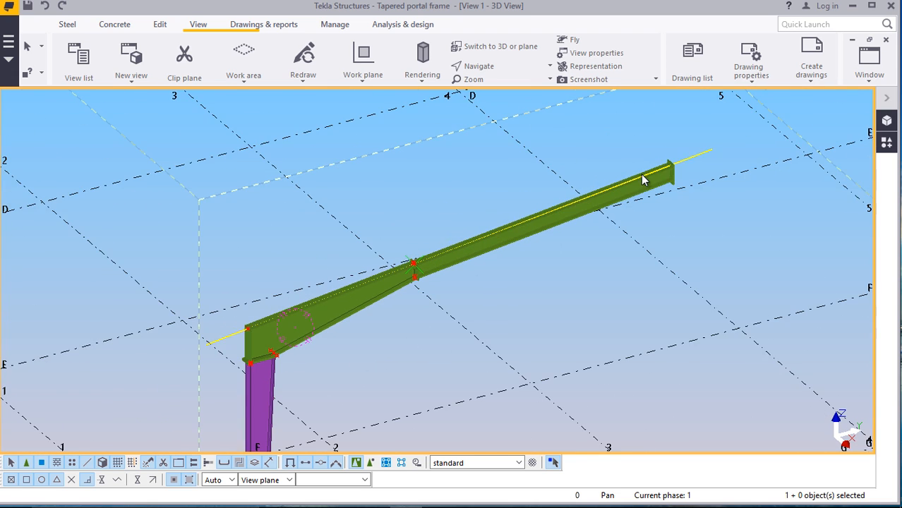
scroll(264, 349, "up", 6)
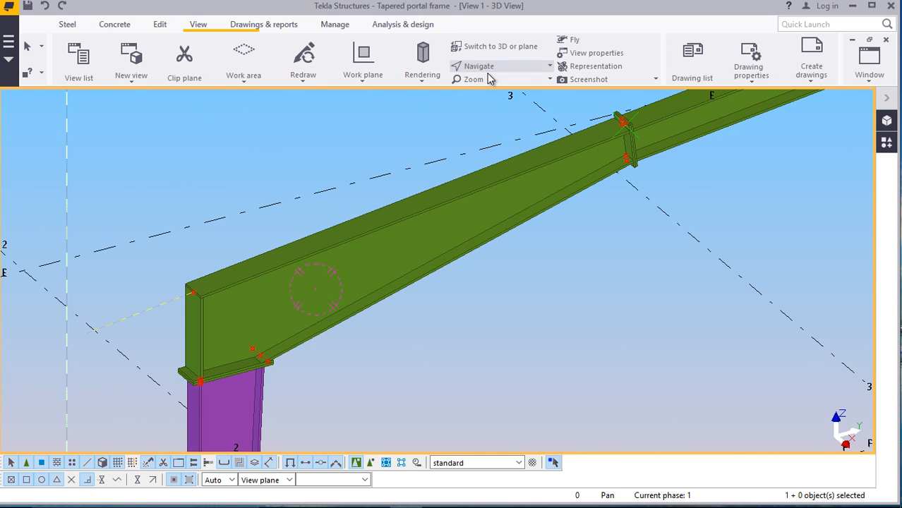
left_click(476, 66)
left_click(499, 89)
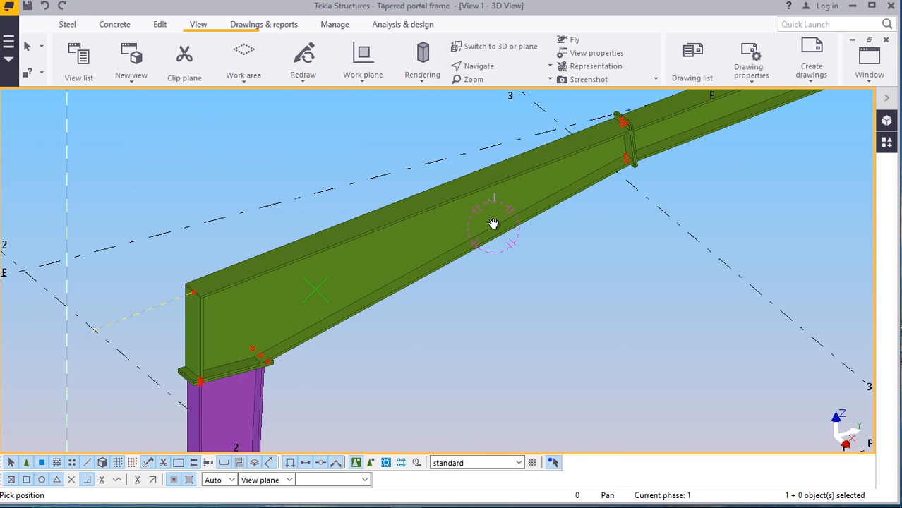
left_click_drag(493, 224, 324, 177)
scroll(685, 177, "up", 3)
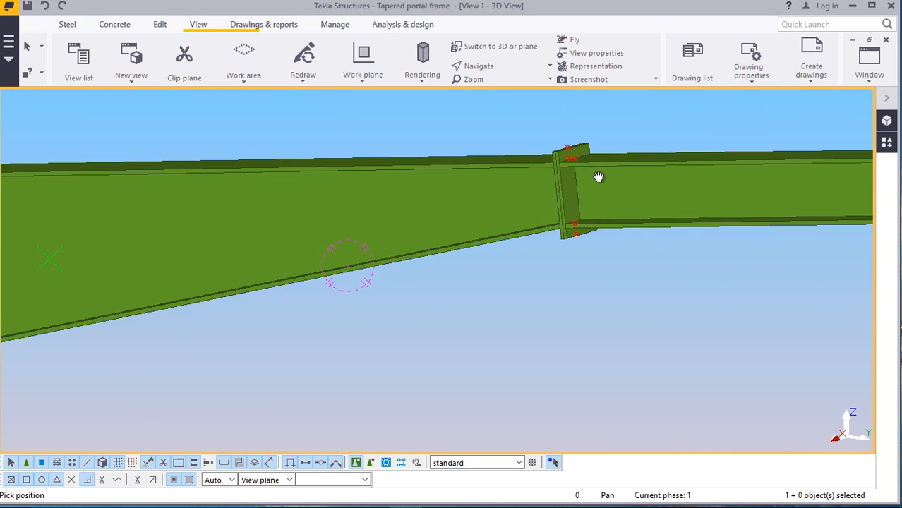
left_click_drag(598, 177, 313, 316)
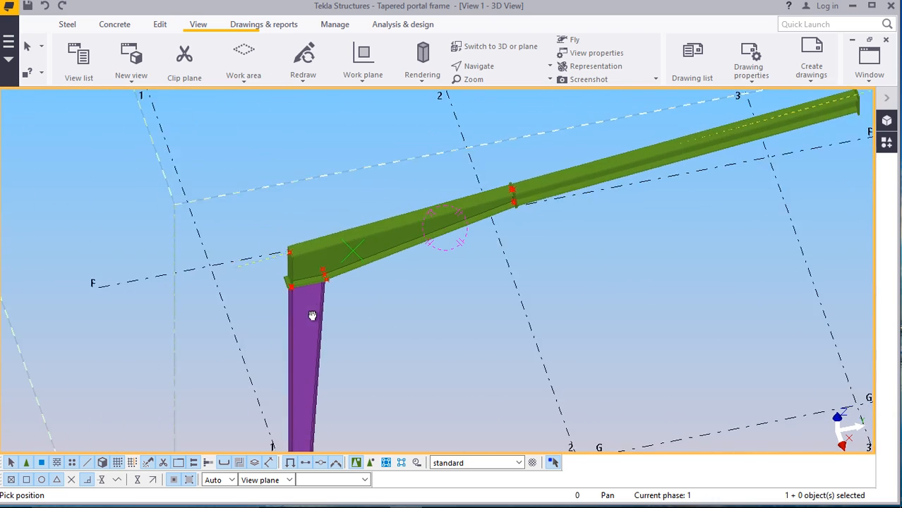
scroll(312, 315, "up", 8)
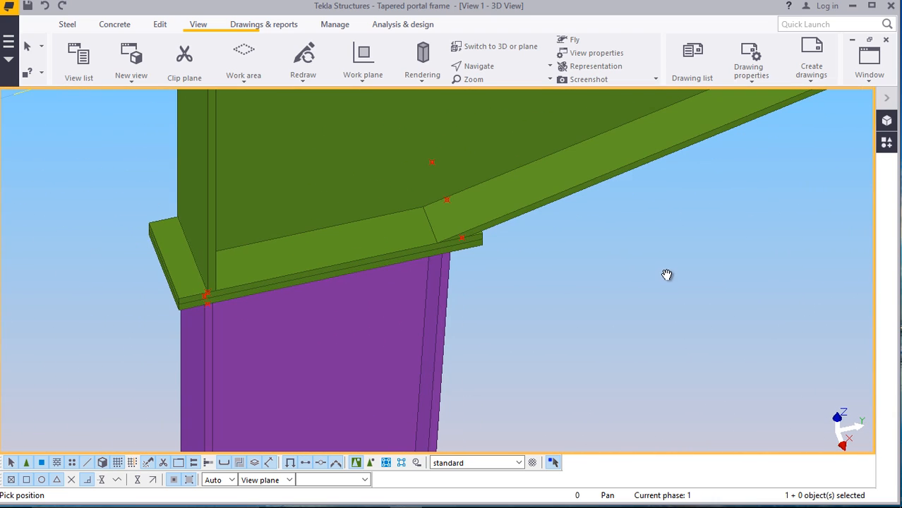
right_click(673, 277)
left_click(704, 286)
Start a bolt group for the plates joining the rafter to the column head
scroll(542, 320, "down", 3)
scroll(379, 275, "up", 4)
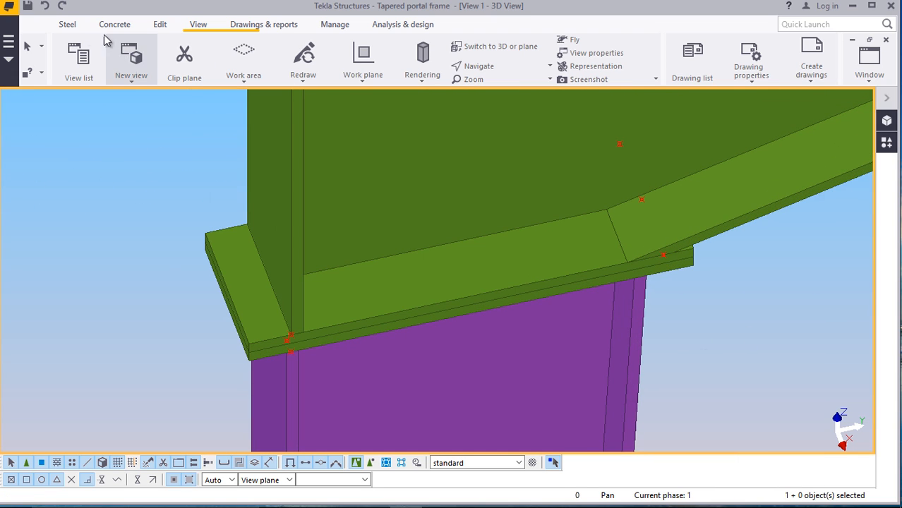
left_click(67, 26)
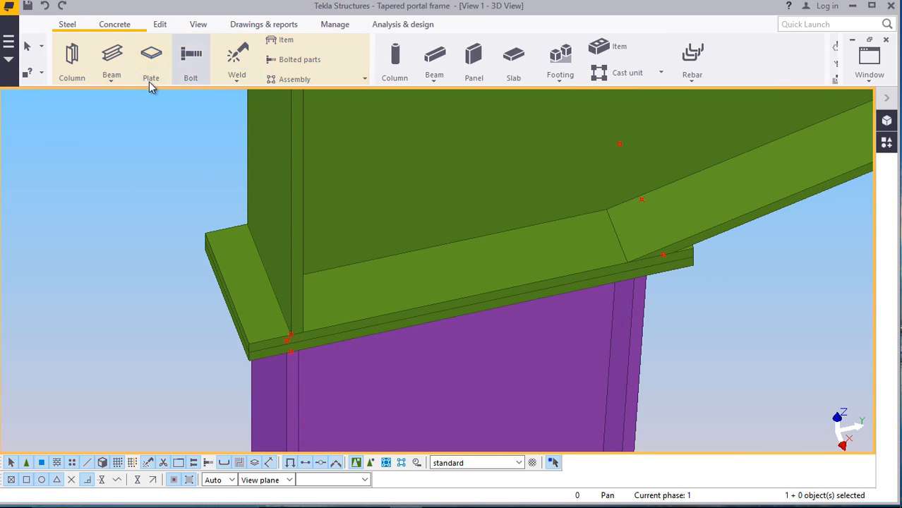
left_click(190, 57)
scroll(330, 317, "up", 2)
scroll(335, 313, "down", 1)
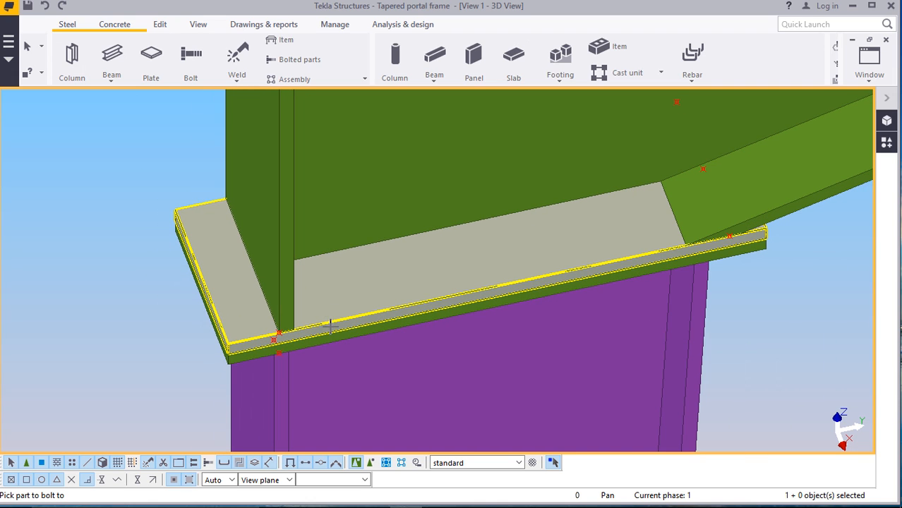
Bolt the upper flange plate to the plate beneath it, using the upper plate's two outer corners on its short side as direction points
scroll(239, 348, "up", 2)
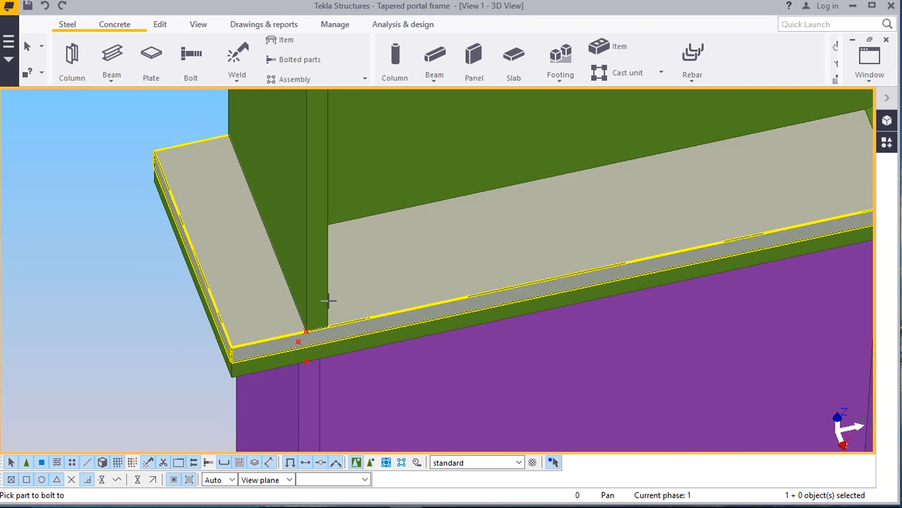
left_click(241, 304)
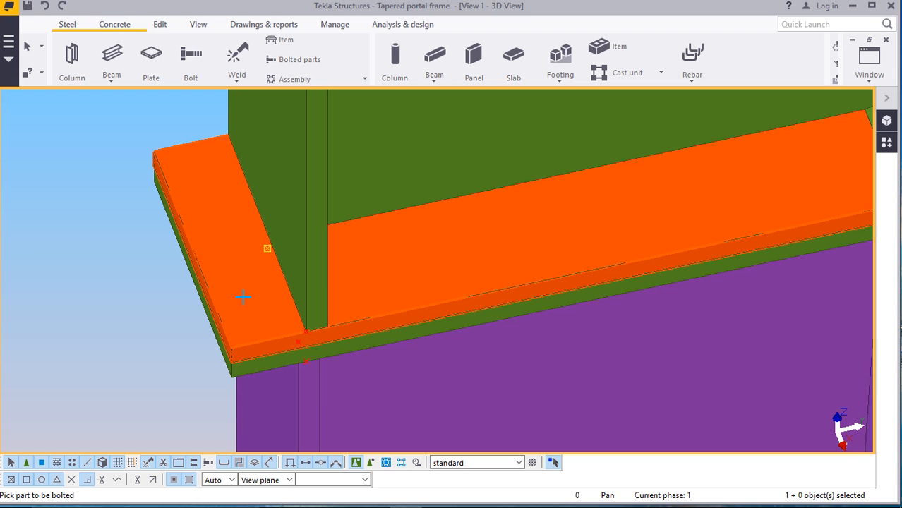
left_click(259, 368)
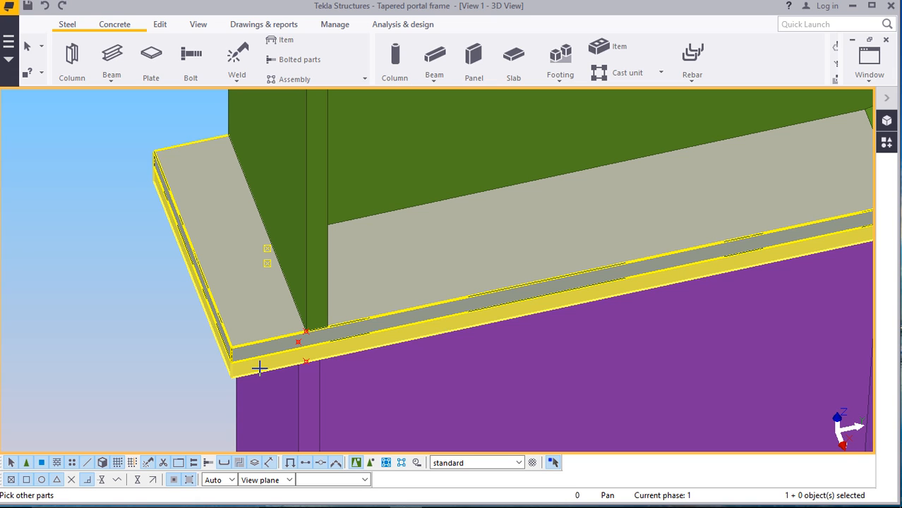
middle_click(243, 355)
scroll(237, 343, "up", 4)
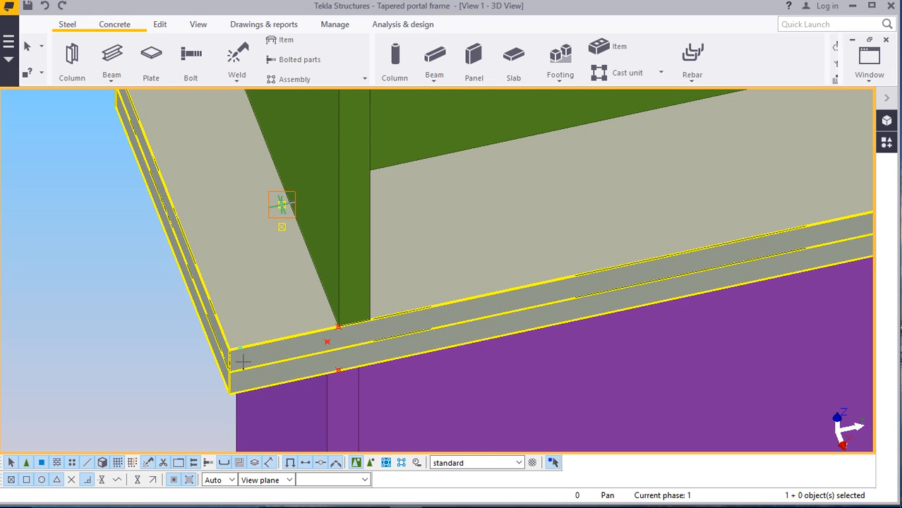
scroll(247, 363, "down", 3)
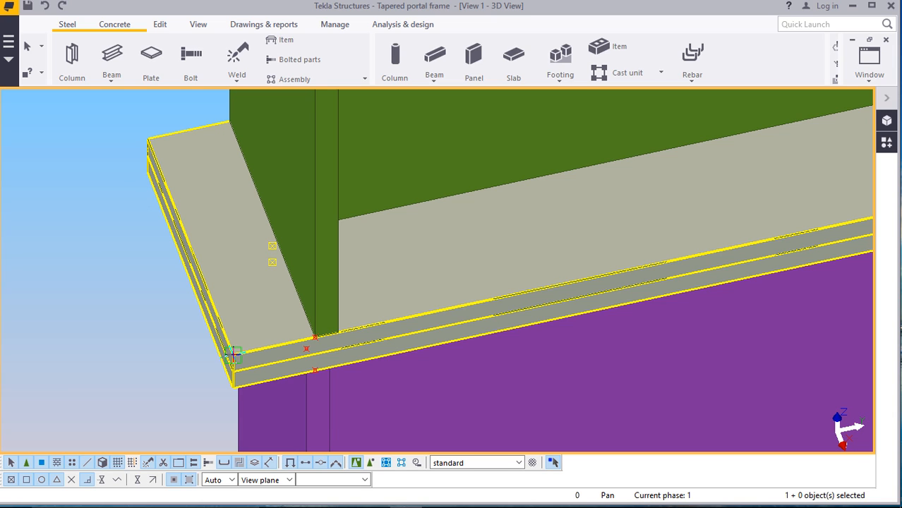
left_click(234, 356)
left_click(147, 138)
right_click(107, 129)
left_click(142, 139)
Open the new bolt's properties and apply a start point Dx offset of 40
left_click(237, 400)
scroll(238, 400, "up", 2)
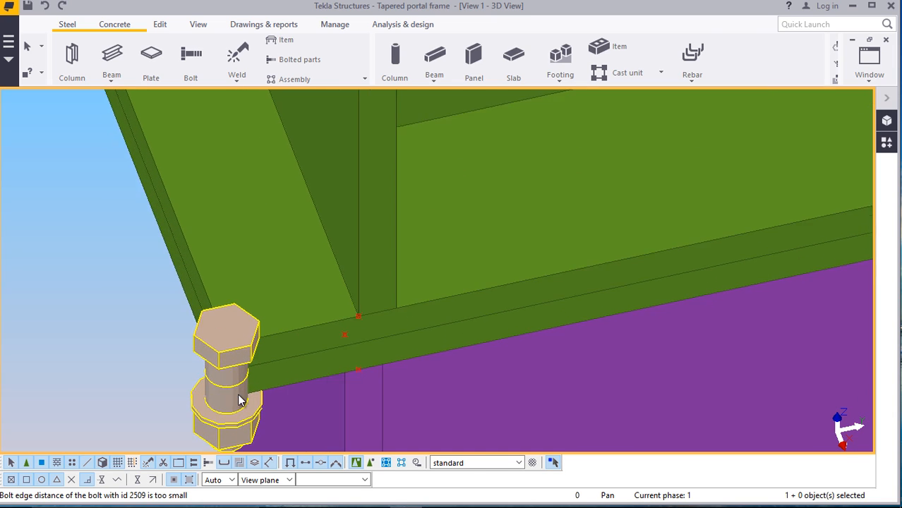
scroll(237, 400, "down", 2)
double_click(228, 396)
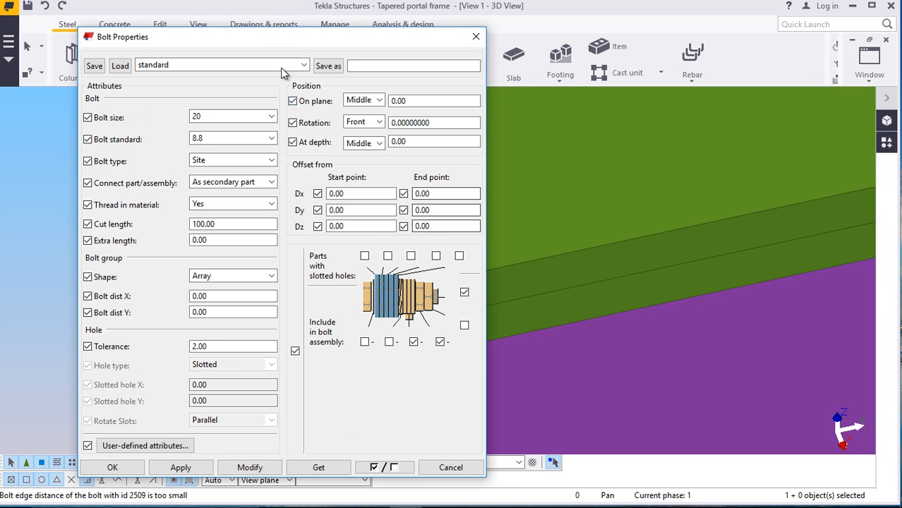
left_click_drag(310, 41, 628, 46)
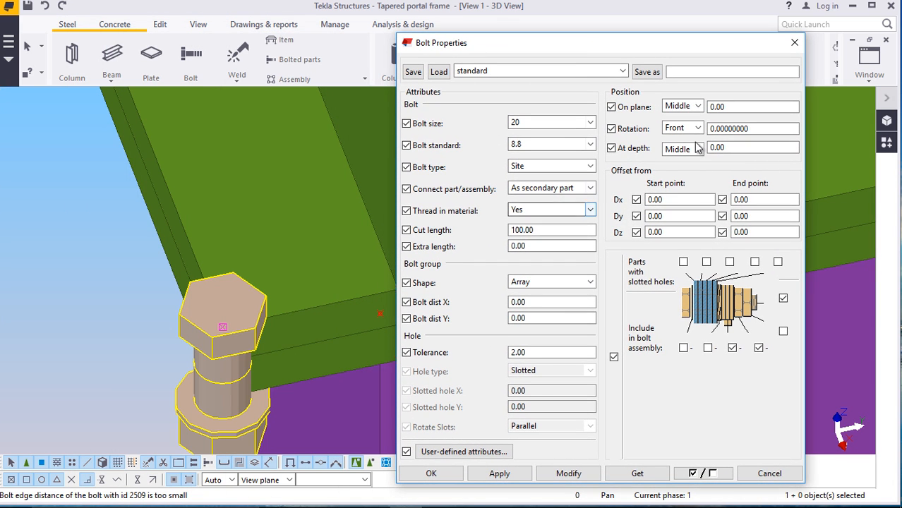
left_click_drag(668, 200, 632, 206)
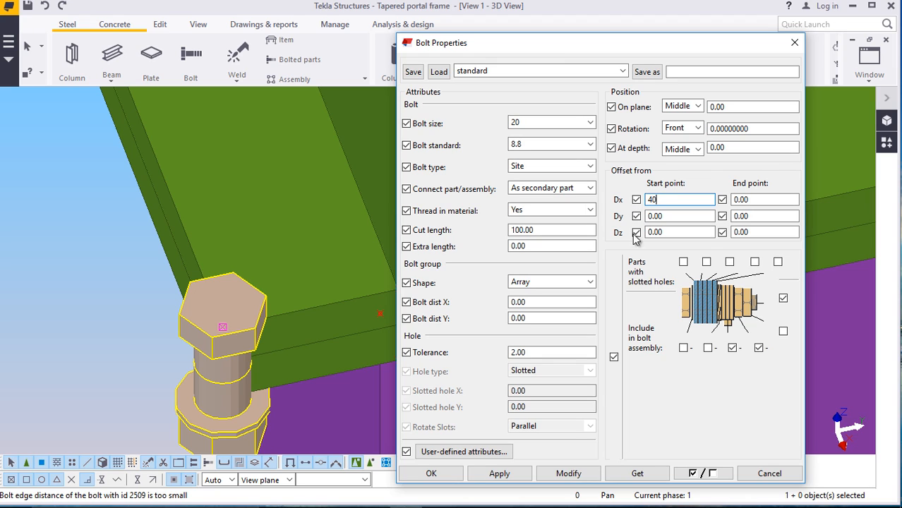
left_click(570, 476)
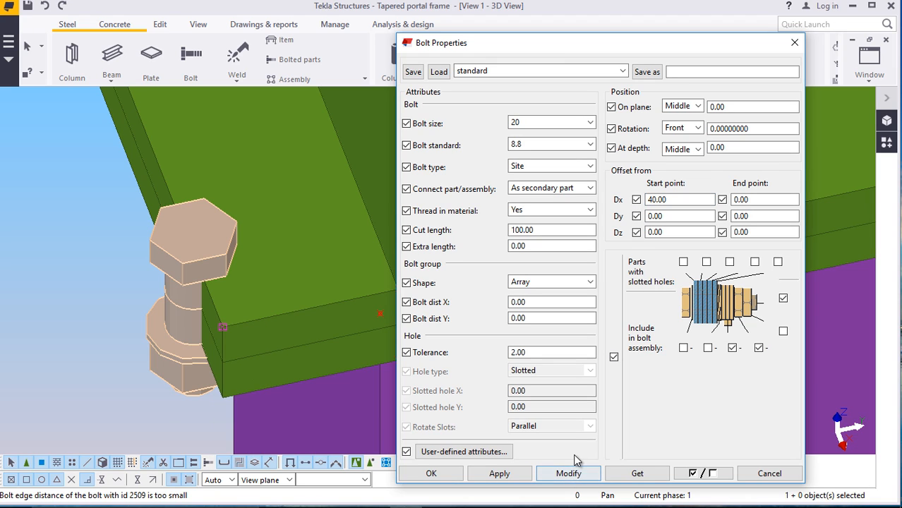
Change the bolt's start point Dx offset to 30 and apply it
left_click_drag(709, 201, 636, 202)
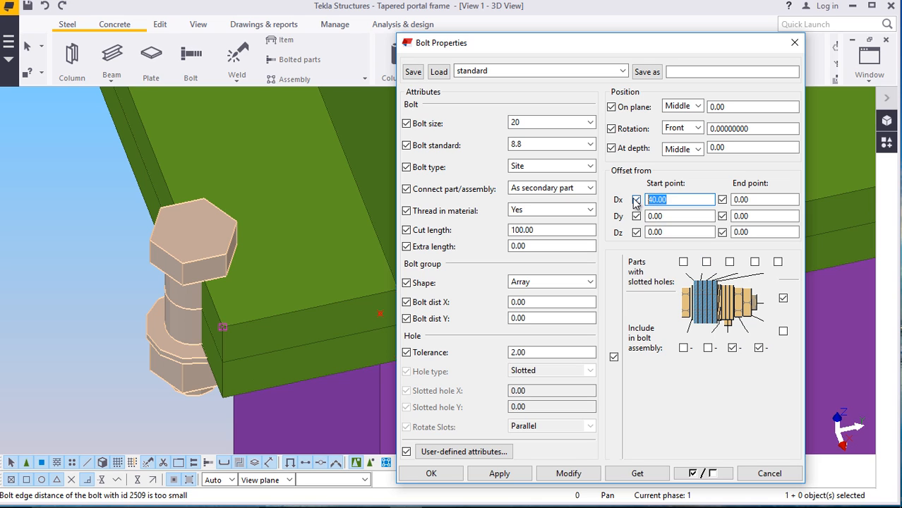
type("30")
left_click(568, 473)
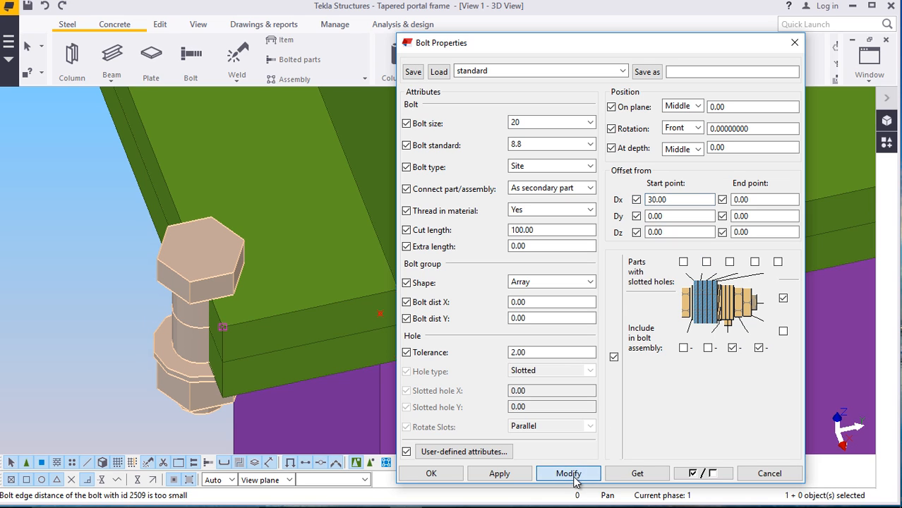
Try an on-plane offset of 20 for the bolt, then reset it to 0
left_click_drag(734, 106, 709, 115)
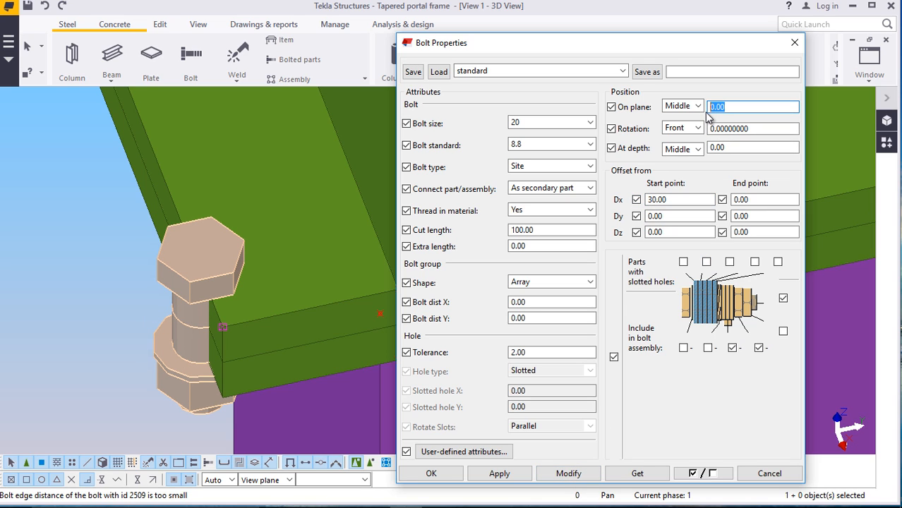
type("20")
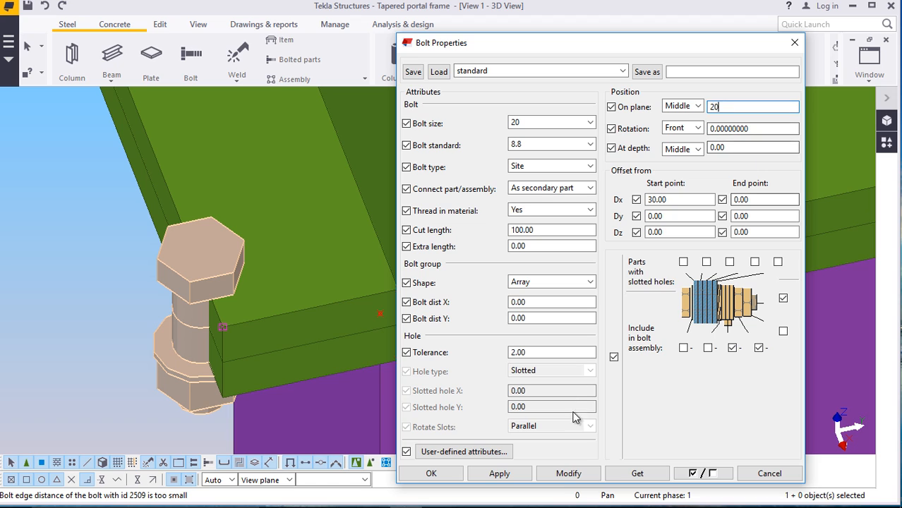
left_click(574, 474)
left_click_drag(734, 107, 710, 113)
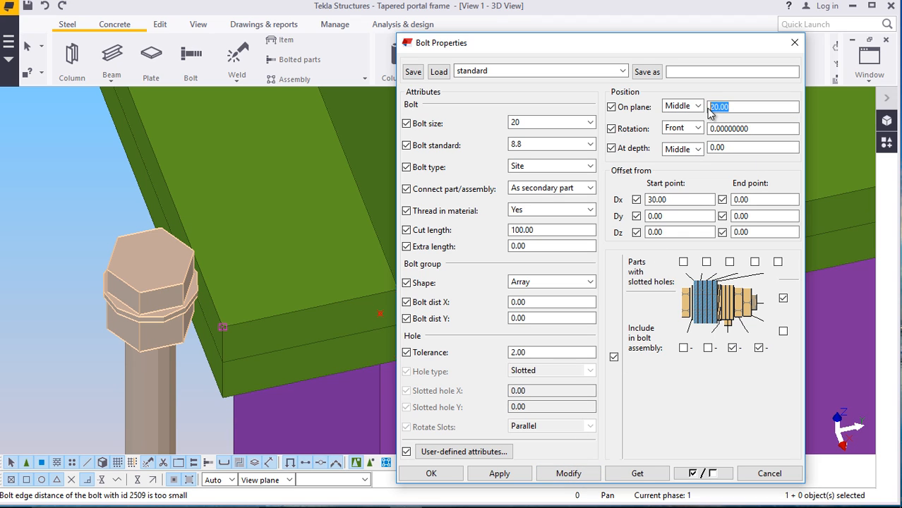
left_click(569, 474)
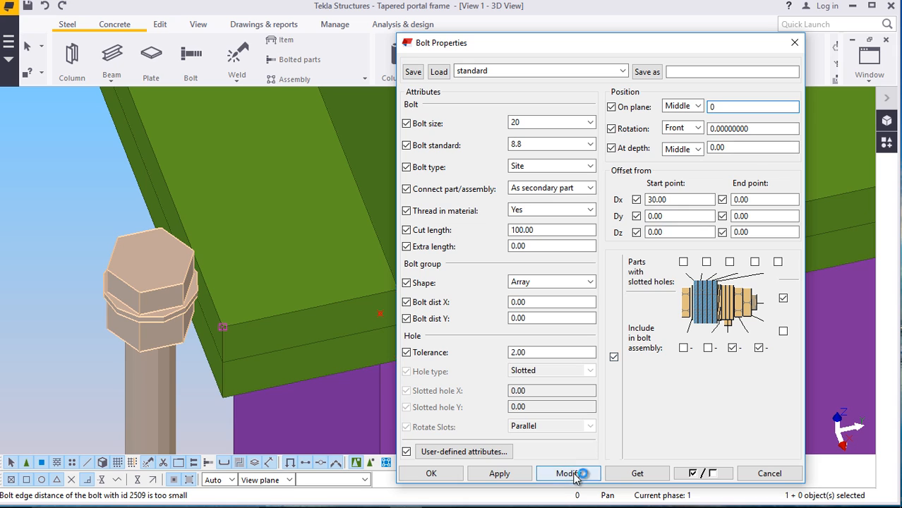
Set the bolt's on-plane offset to -20 and include the washer under the bolt head in the assembly
left_click_drag(734, 106, 709, 109)
type("-")
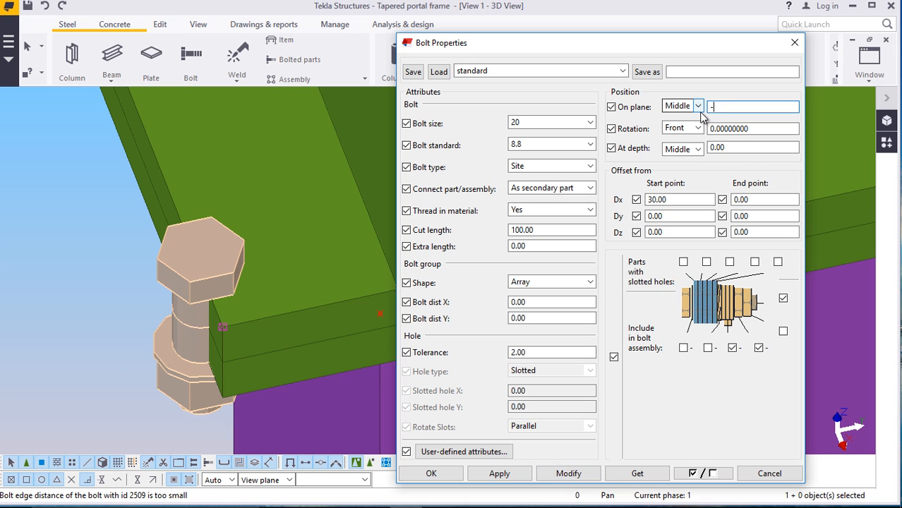
type("20")
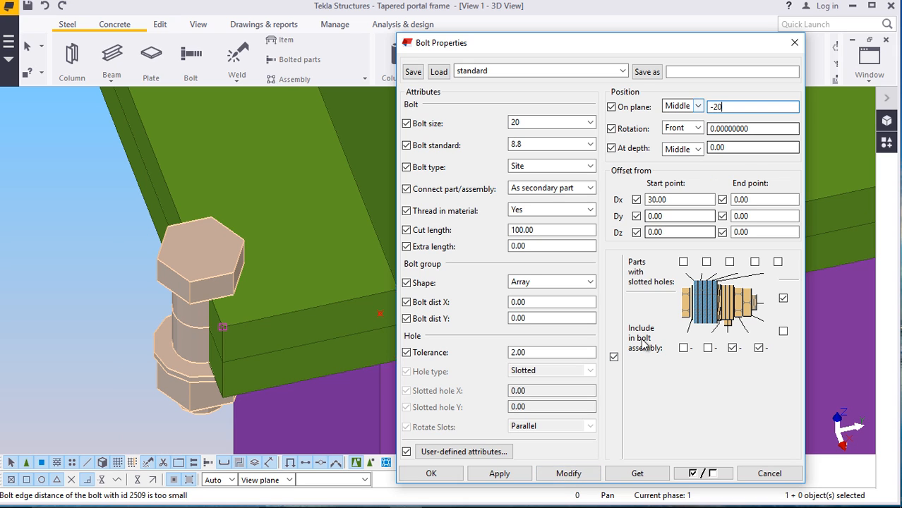
left_click(570, 474)
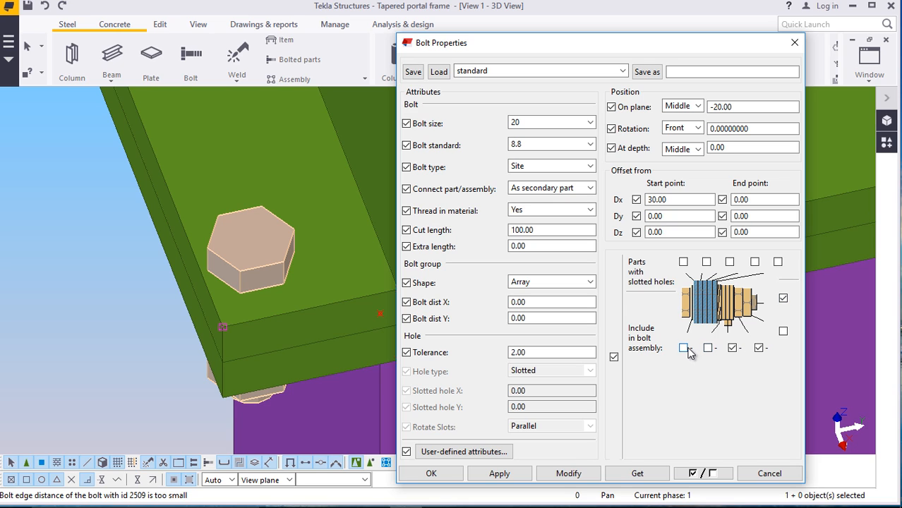
left_click(569, 474)
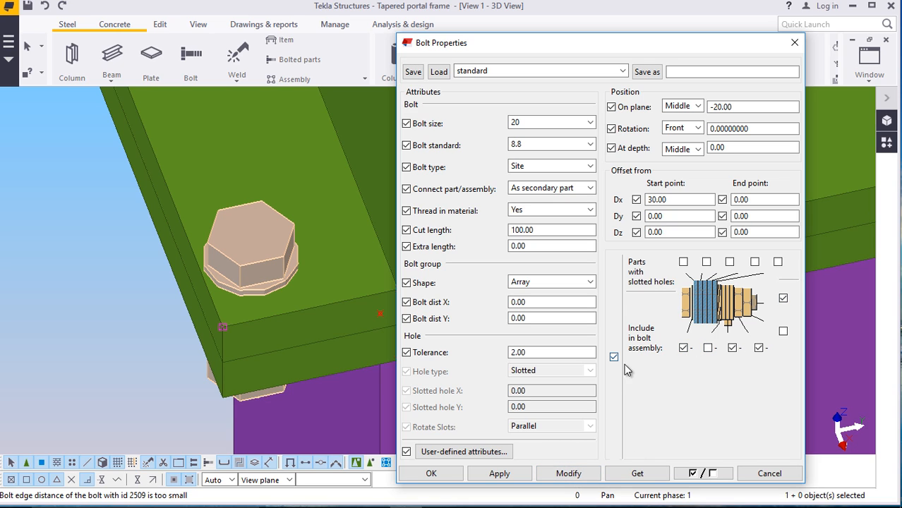
Shift the bolt further onto the plate by applying on-plane offsets of -25, -30 and finally -35
left_click_drag(737, 107, 725, 107)
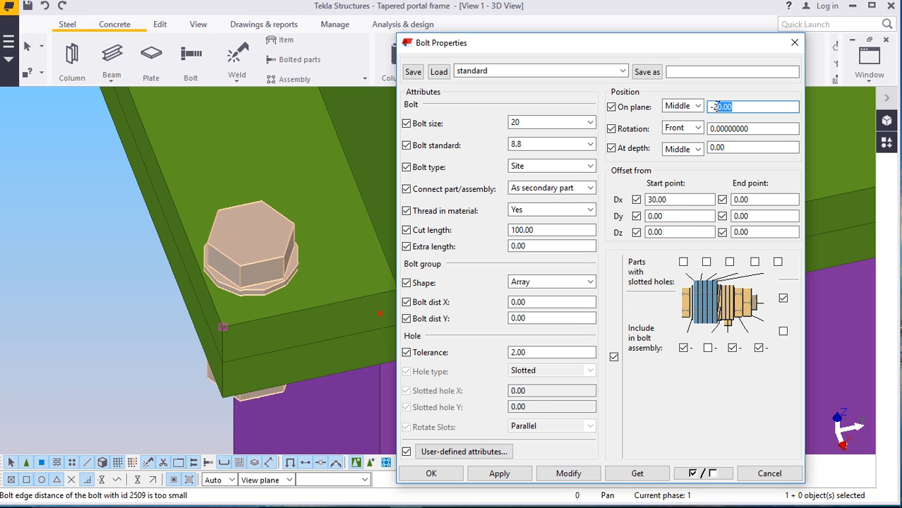
left_click(568, 473)
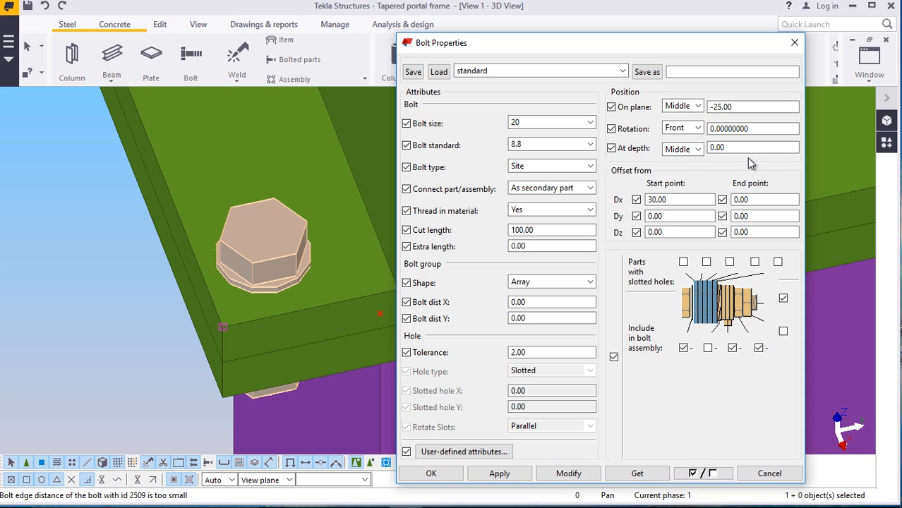
left_click_drag(738, 106, 722, 107)
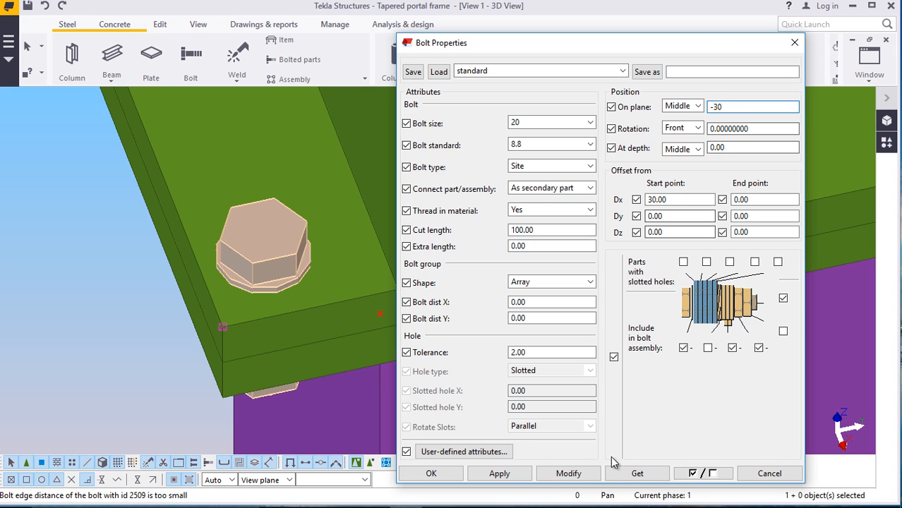
left_click(576, 475)
left_click(739, 106)
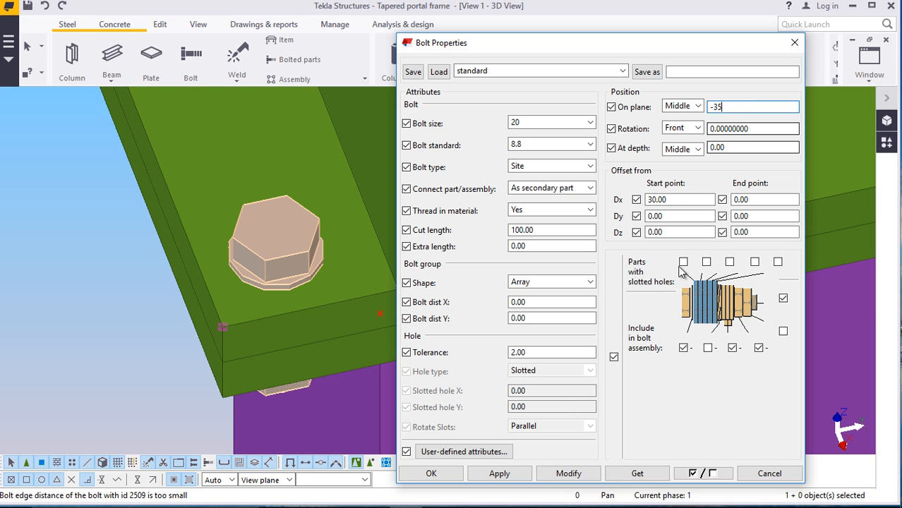
type("5")
left_click(553, 474)
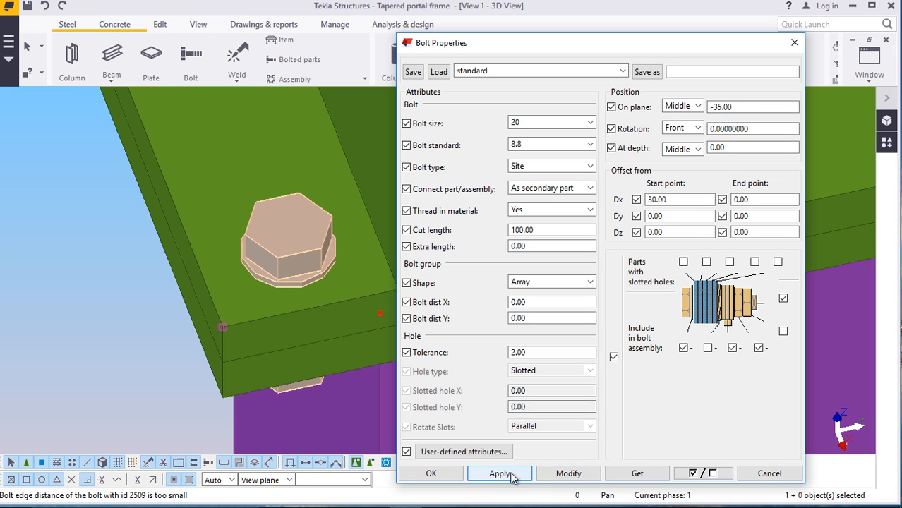
Increase the bolt's start point Dx offset to 35 and then to 40, applying each value
left_click(659, 200)
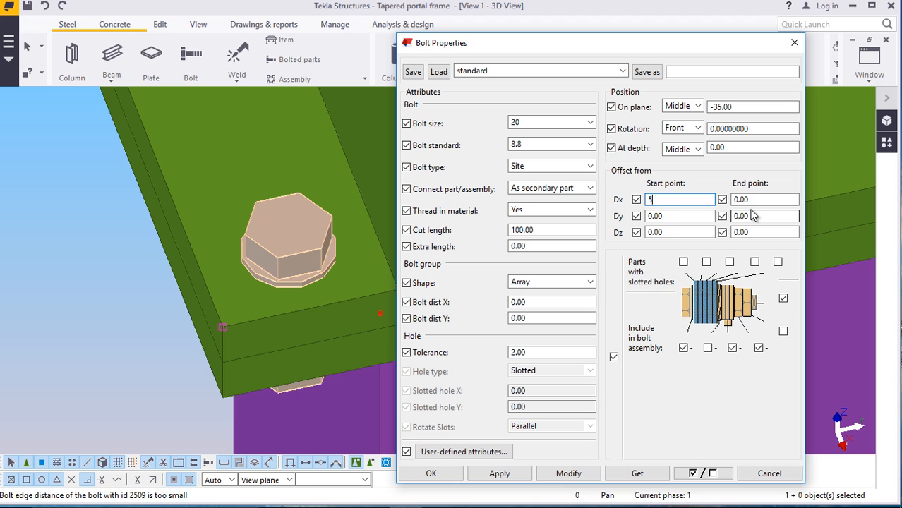
type("35")
left_click(580, 476)
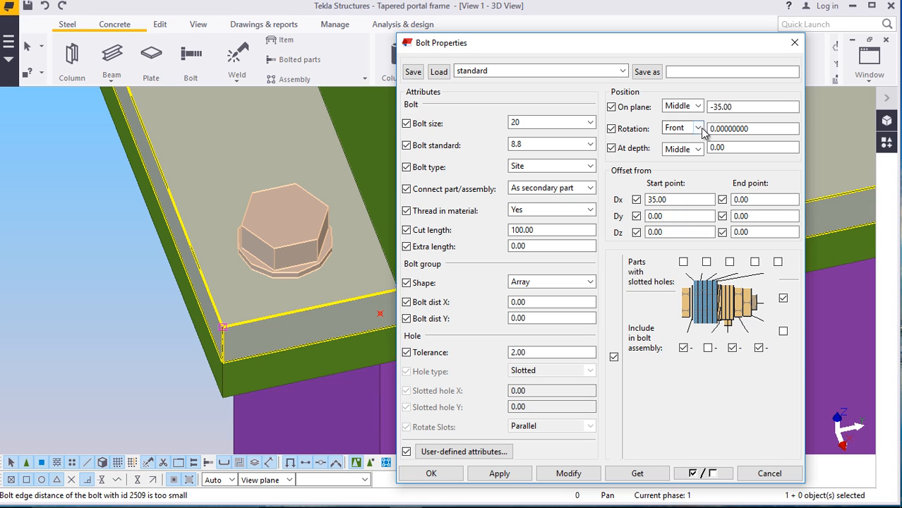
double_click(648, 201)
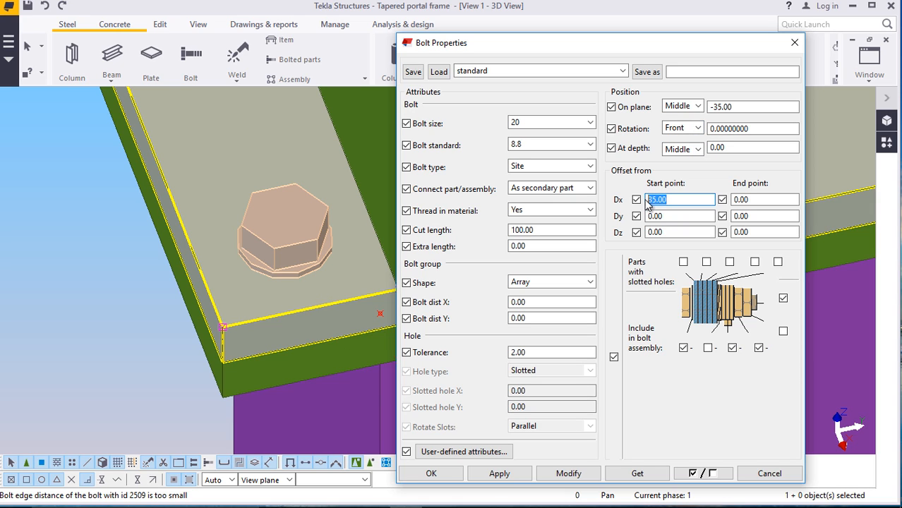
type("40")
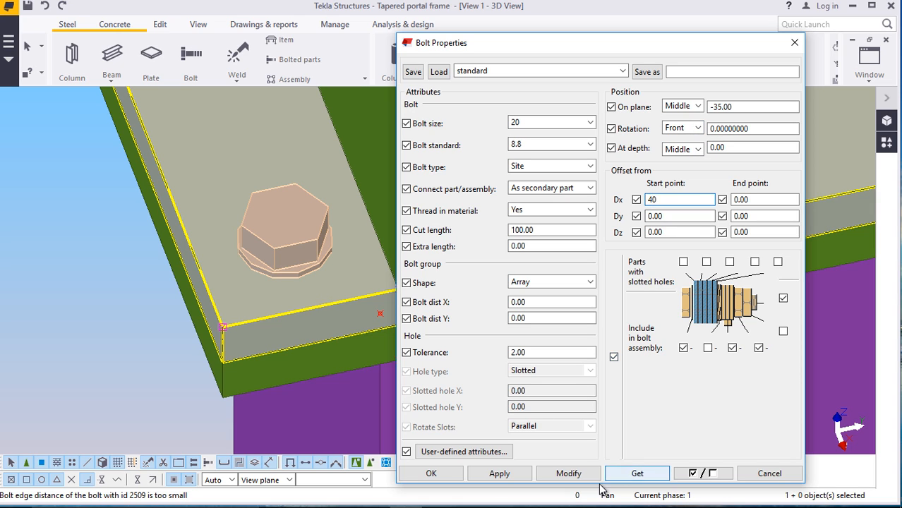
left_click(573, 475)
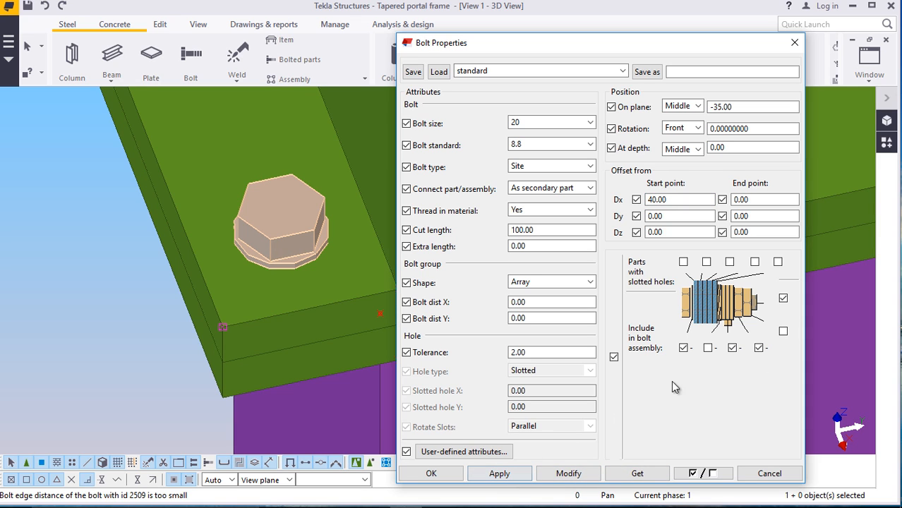
Expand the bolt into a row along the plate by setting the bolt distance X to 3*75
scroll(212, 304, "down", 5)
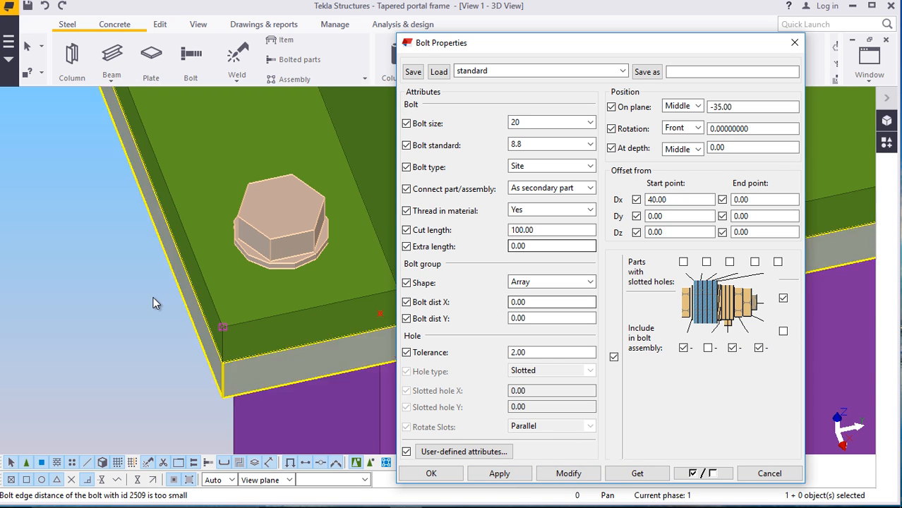
left_click(207, 235)
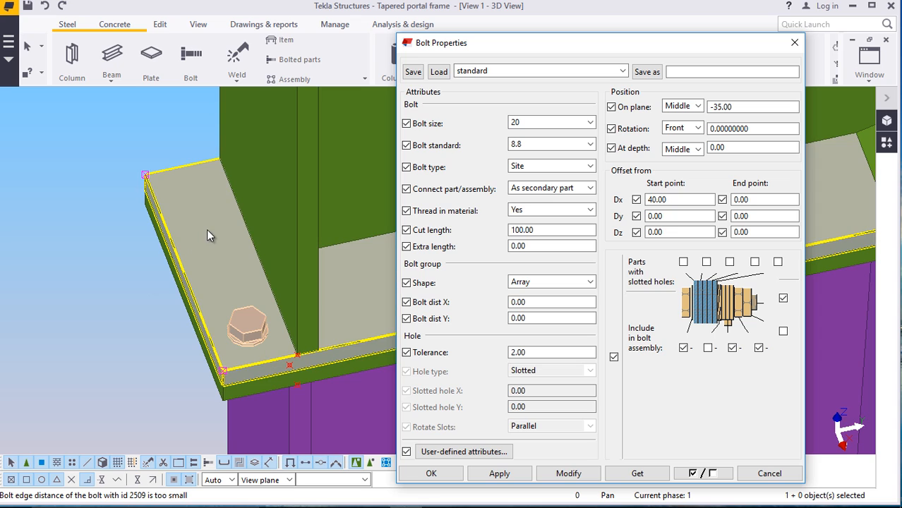
left_click(528, 302)
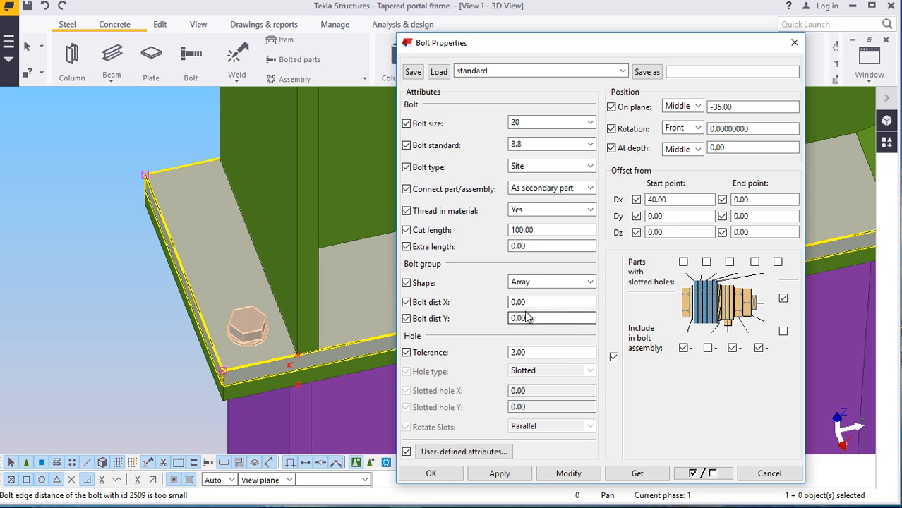
left_click_drag(527, 303, 499, 307)
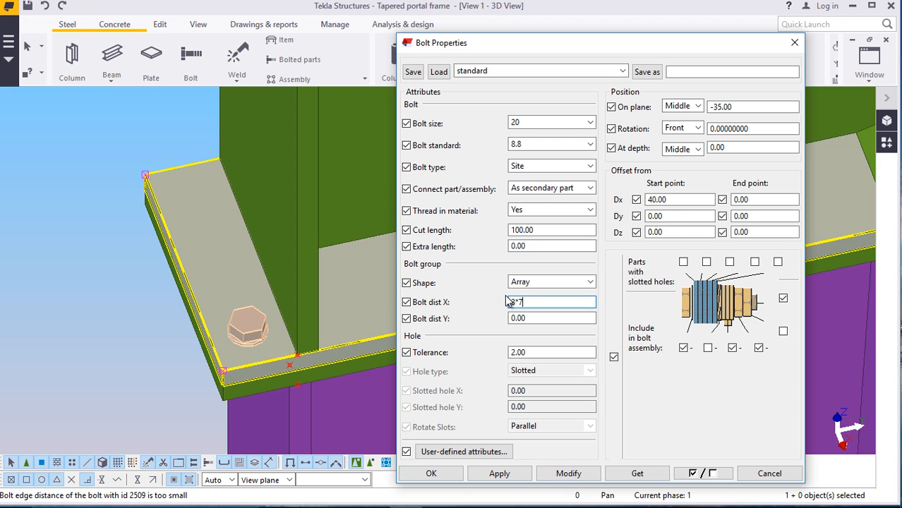
type("3*75")
left_click(561, 473)
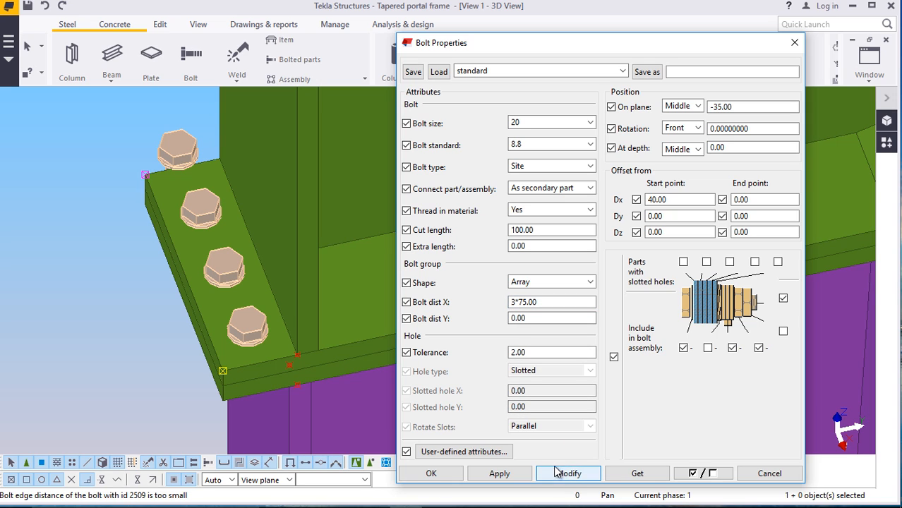
Set the bolt group's distance X to 2*75 and change its bolt standard to HSFG-XOX
left_click(516, 302)
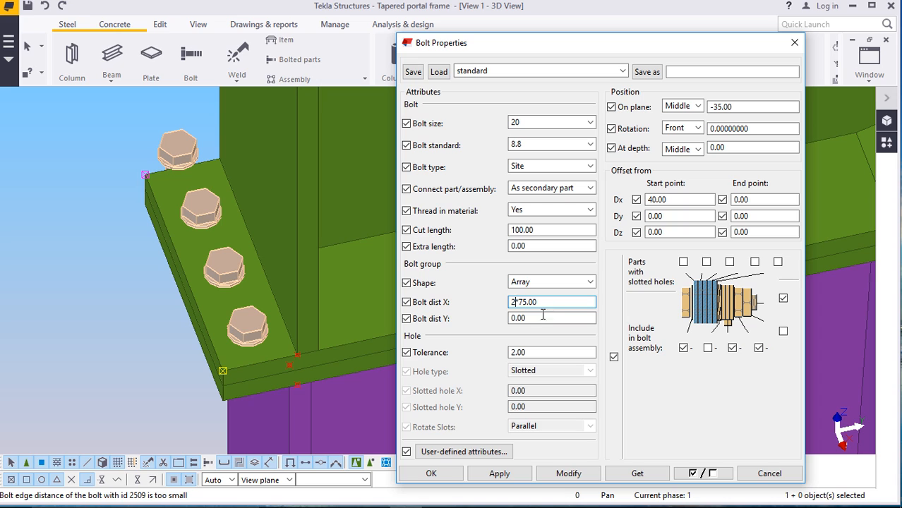
left_click(566, 472)
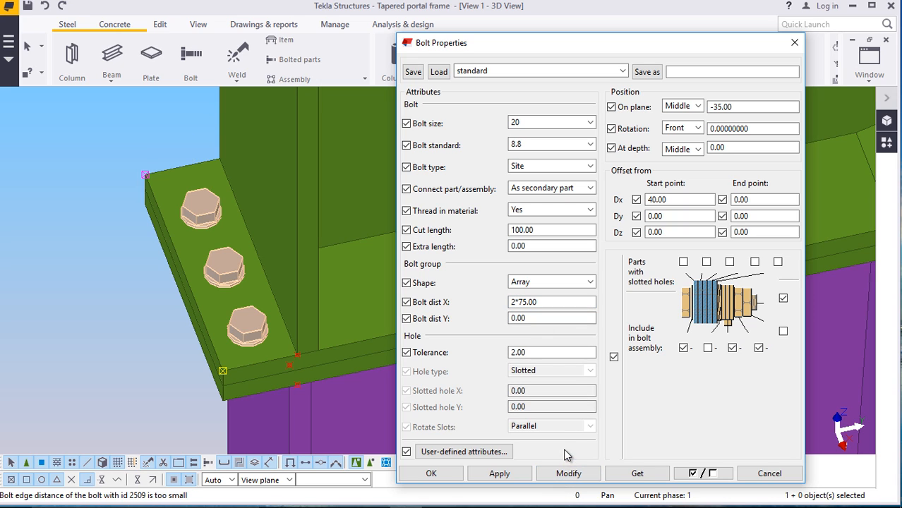
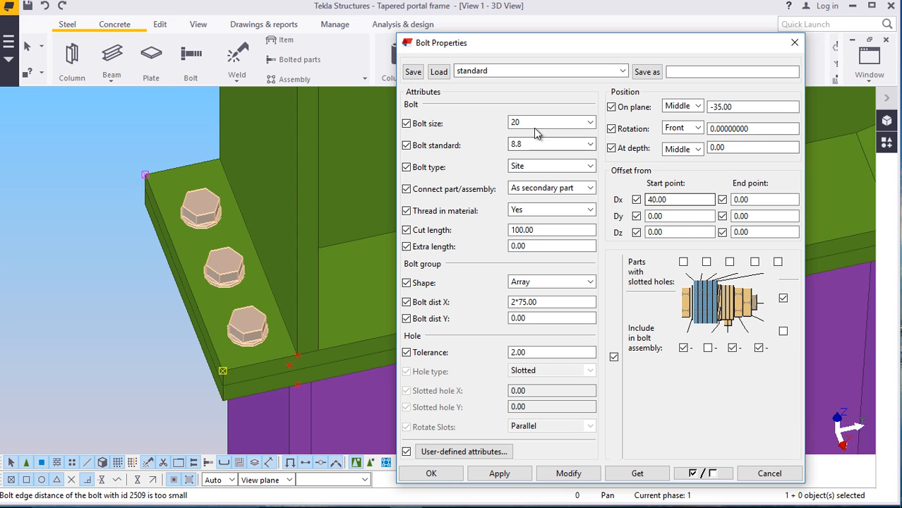
left_click(590, 144)
scroll(537, 395, "down", 2)
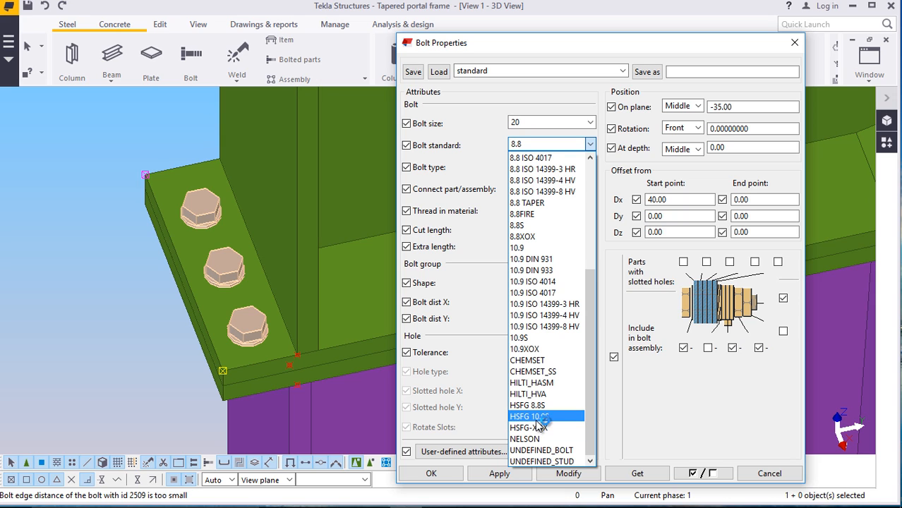
left_click(539, 427)
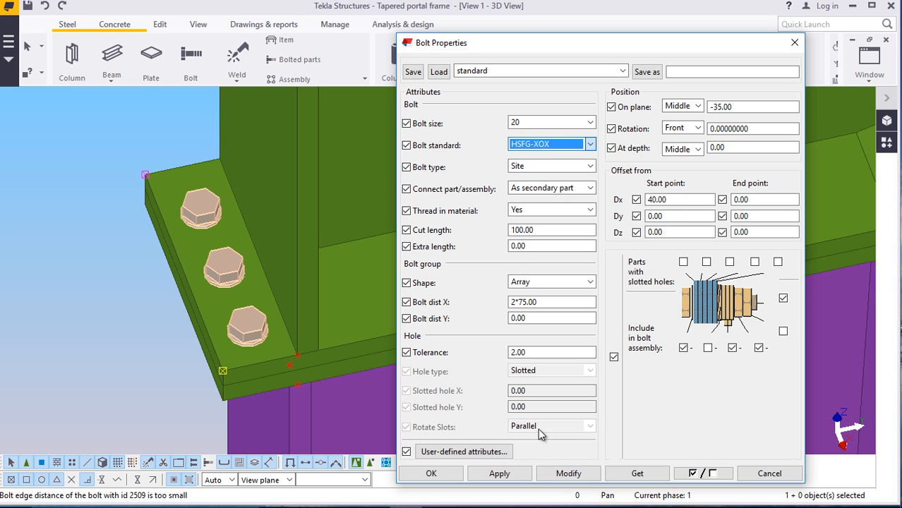
left_click(565, 476)
left_click(499, 473)
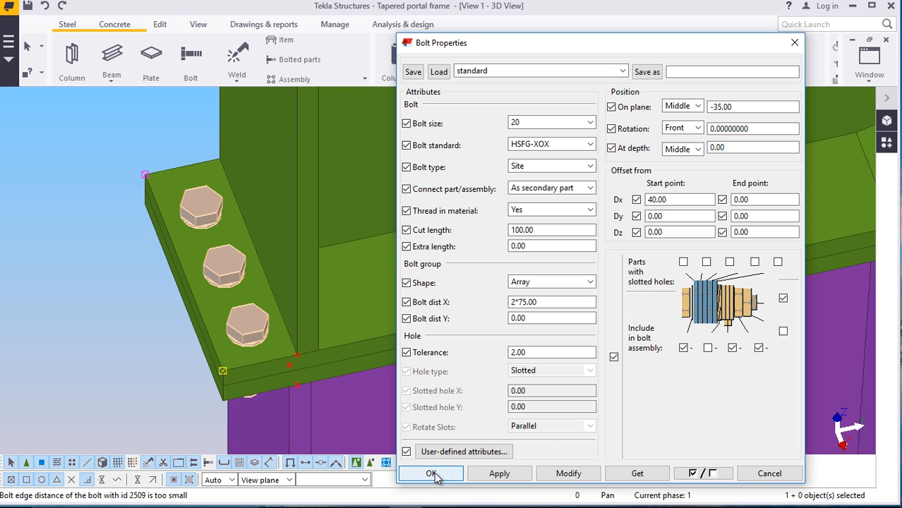
left_click(432, 474)
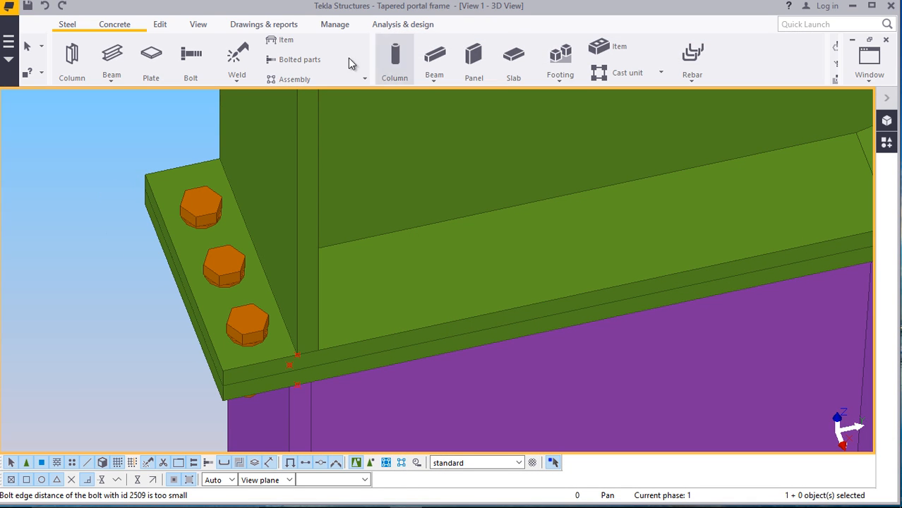
Examine how the bolt row sits on the plates from the column joint's outer face
left_click(198, 24)
left_click(479, 65)
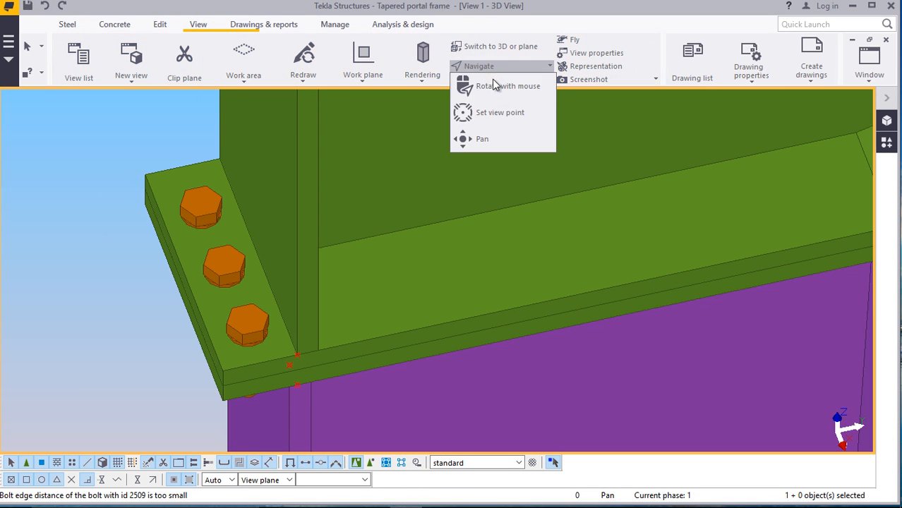
left_click(481, 87)
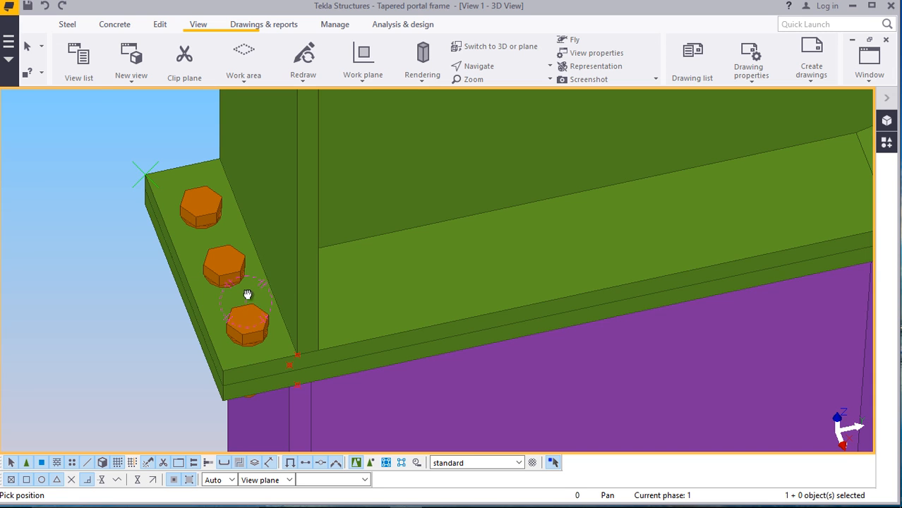
left_click_drag(248, 294, 442, 262)
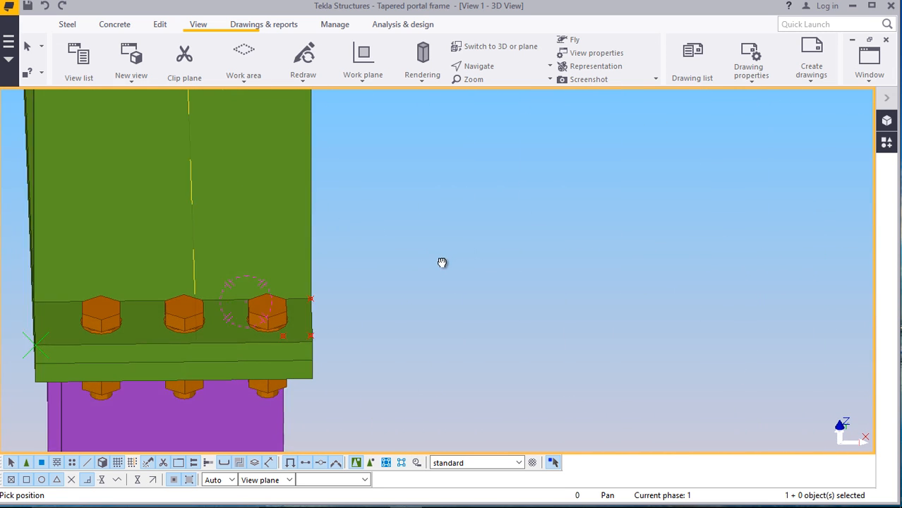
scroll(60, 338, "up", 1)
scroll(115, 282, "up", 1)
right_click(134, 283)
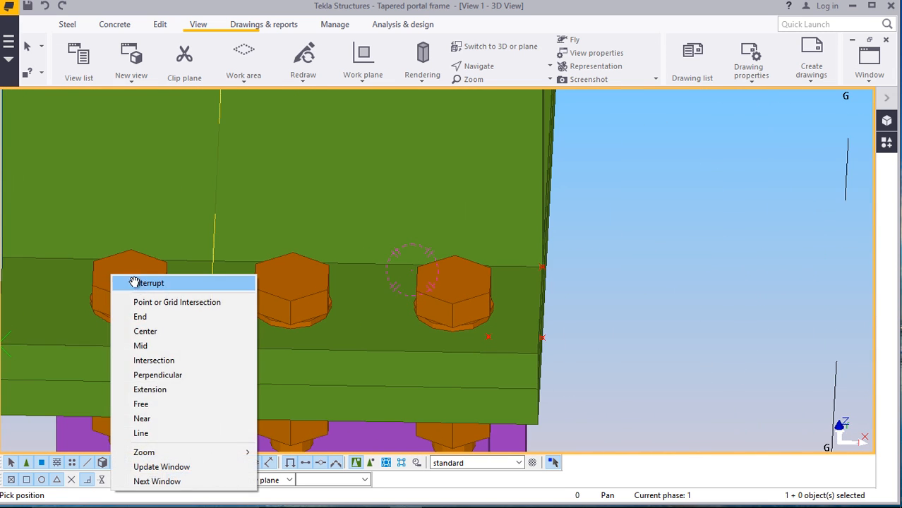
left_click(145, 284)
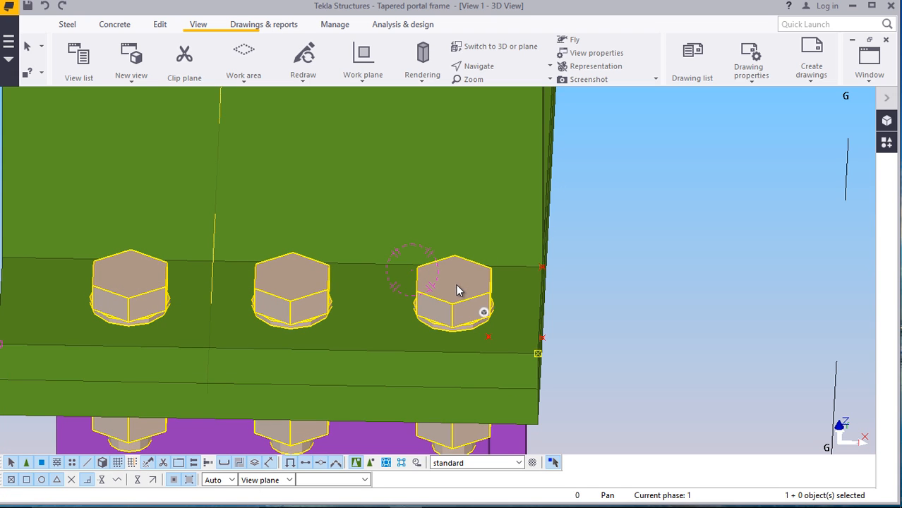
scroll(459, 282, "down", 2)
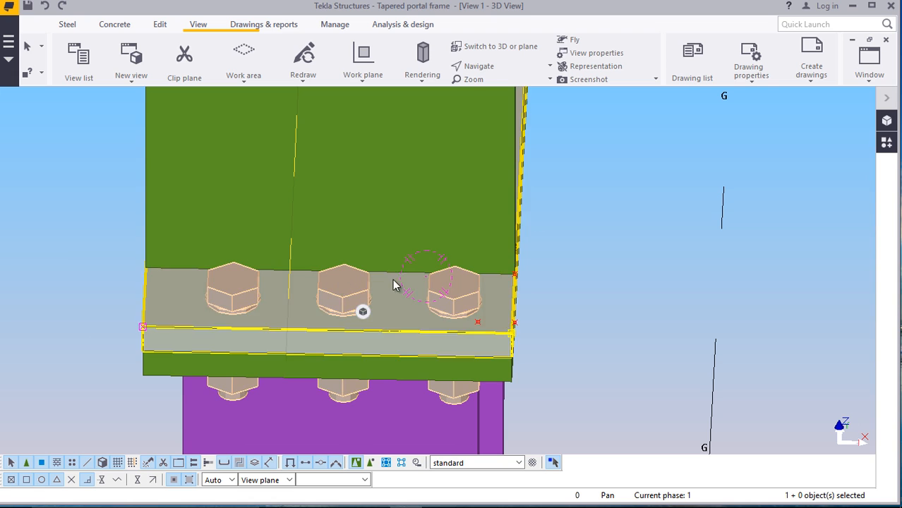
Try an on-plane offset of -40 for the bolt group and return it to -35
double_click(240, 295)
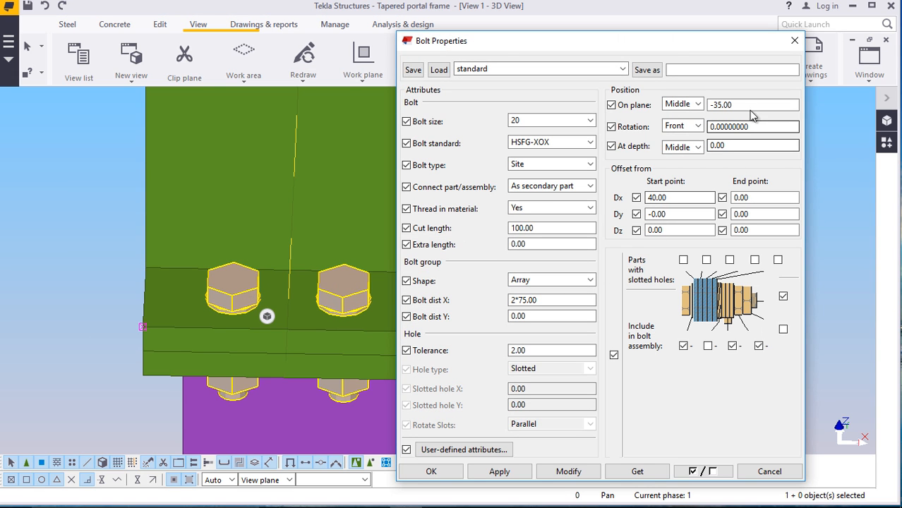
left_click(725, 104)
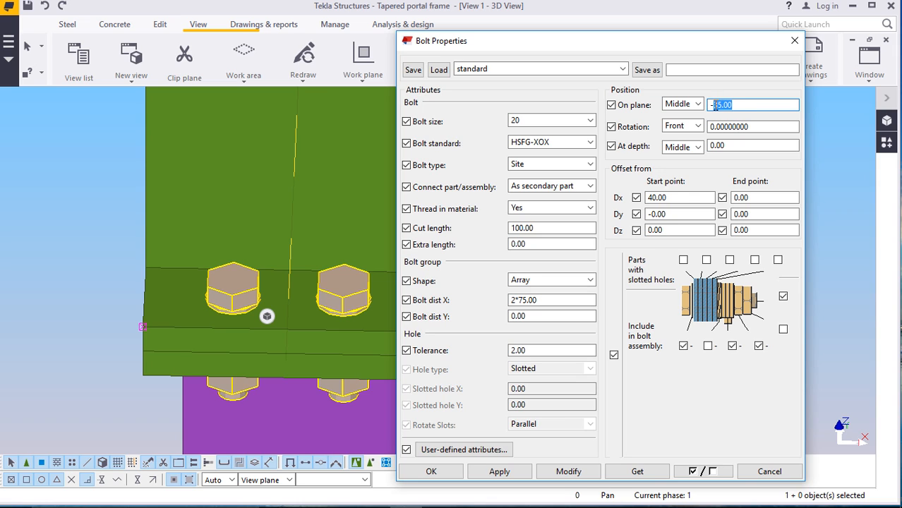
type("-40")
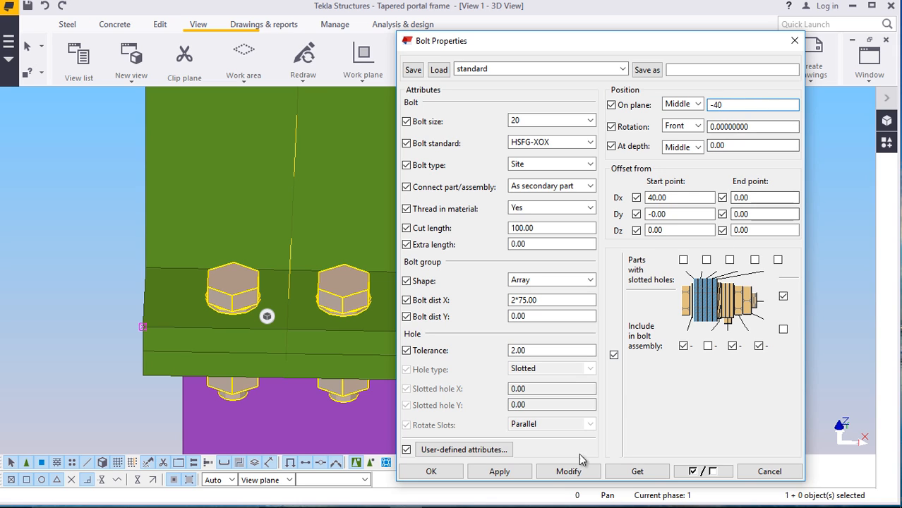
left_click(566, 472)
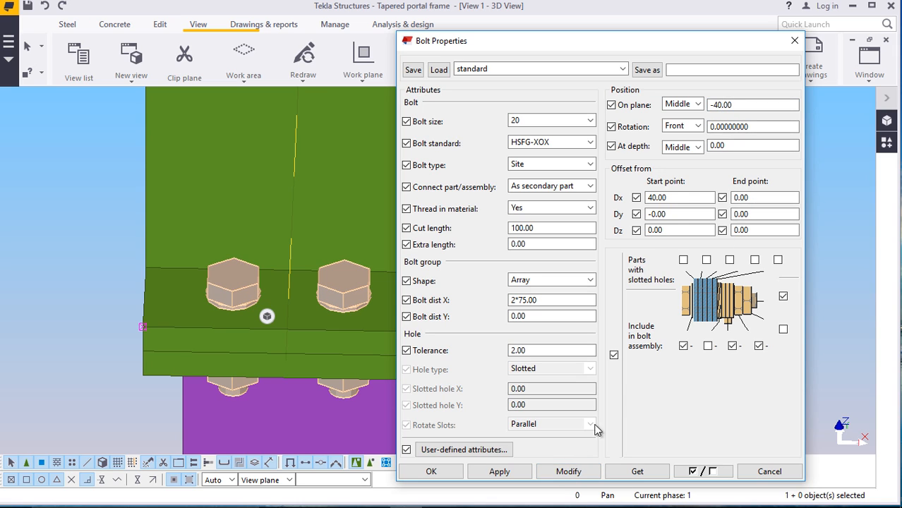
left_click(709, 145)
left_click_drag(732, 103, 719, 107)
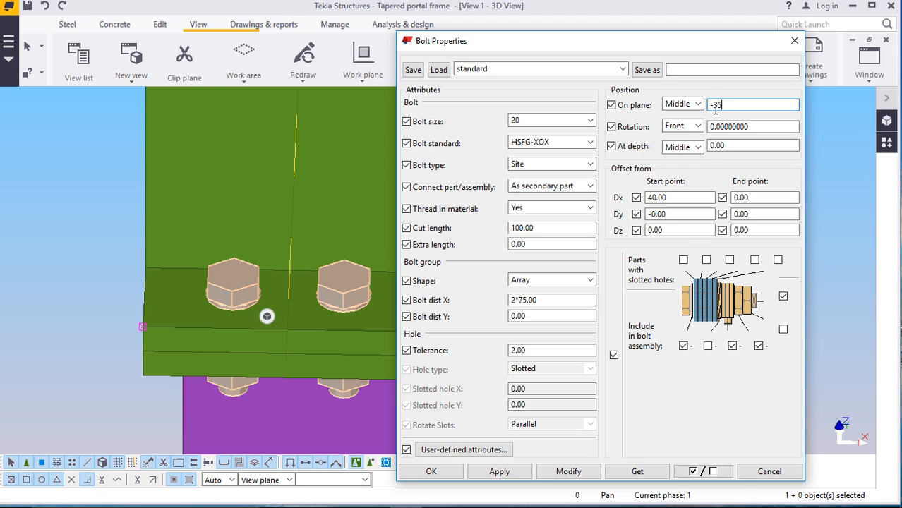
left_click(569, 472)
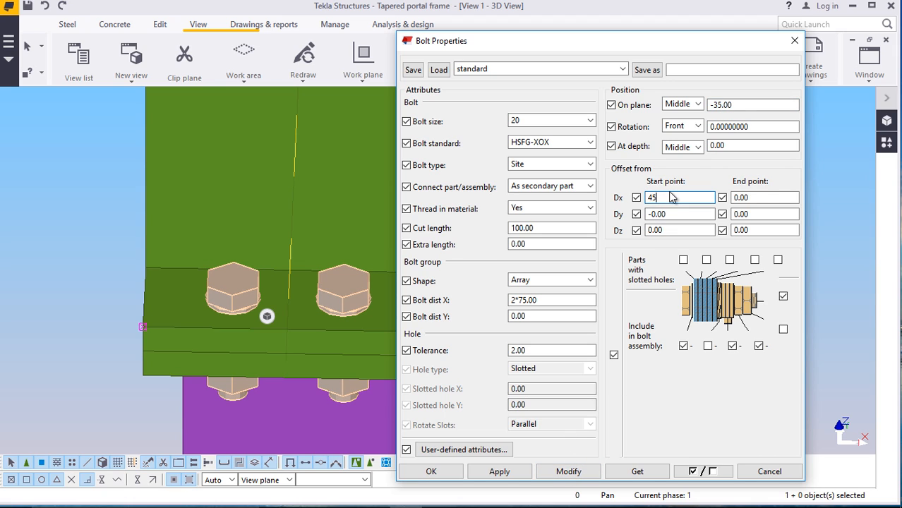
Set the bolt group's start point Dx offset to 45 and check its position on the plate
left_click(568, 471)
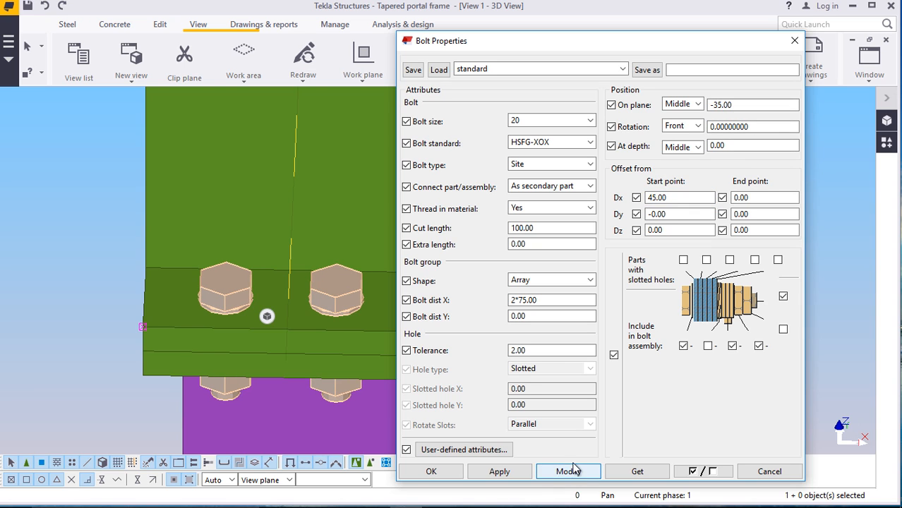
scroll(191, 264, "down", 3)
scroll(269, 288, "up", 4)
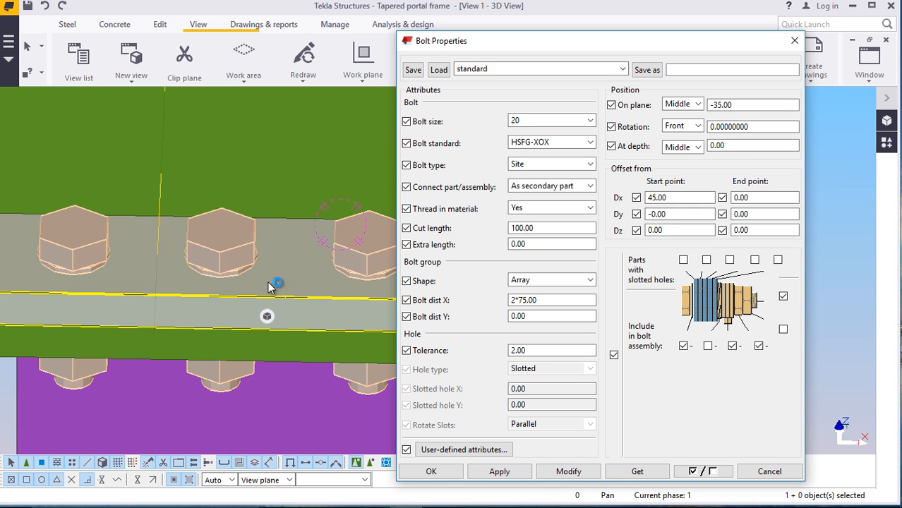
scroll(269, 283, "down", 5)
left_click(112, 219)
scroll(302, 256, "up", 1)
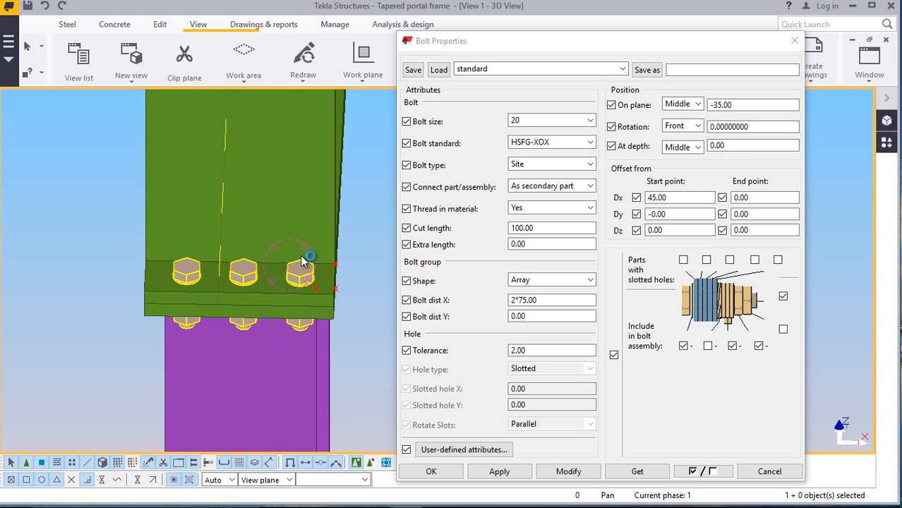
scroll(302, 261, "up", 1)
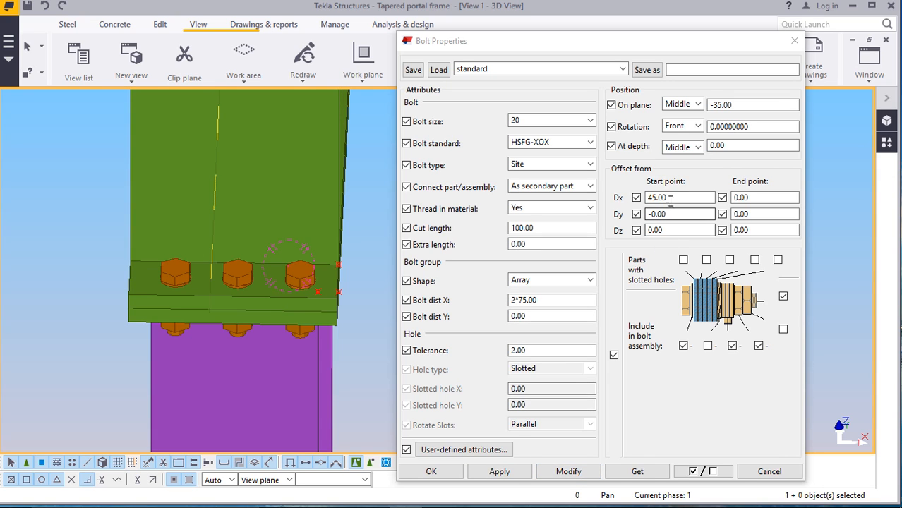
Apply a start point Dx offset of 50 to the bolt group and close its properties
left_click_drag(671, 198, 662, 197)
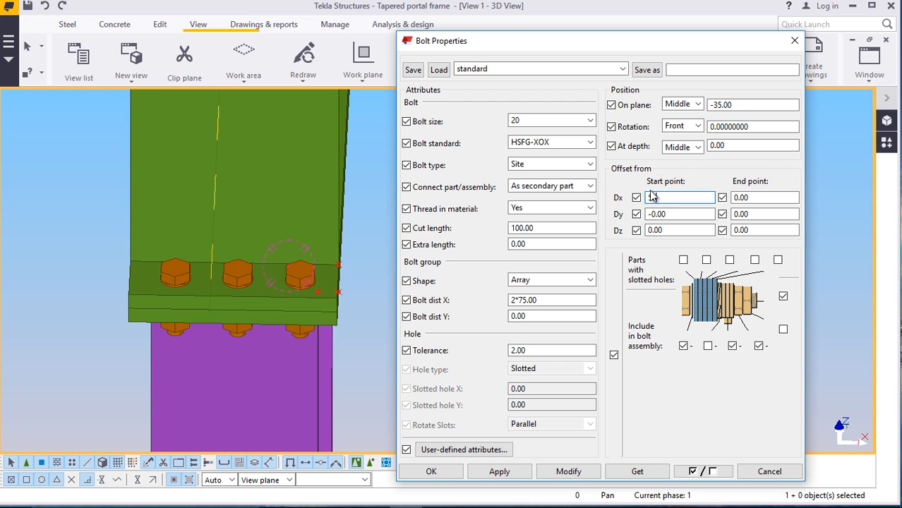
left_click(562, 472)
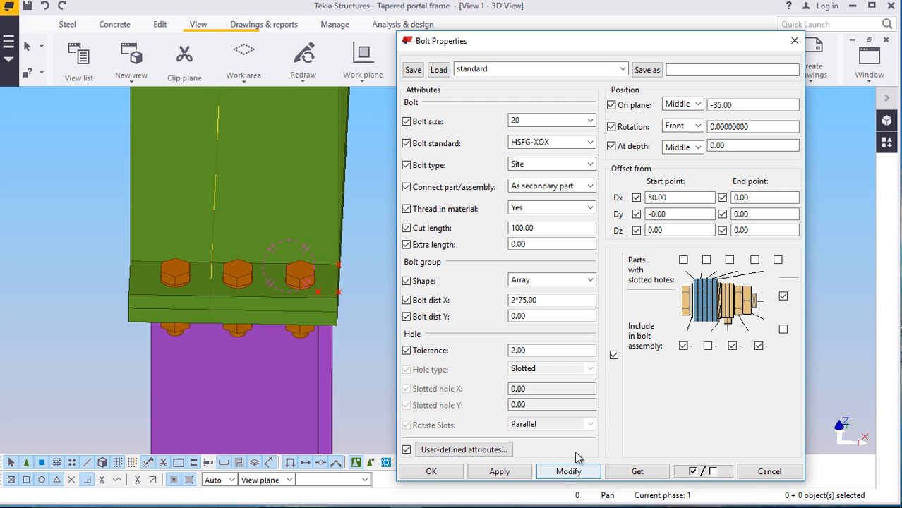
double_click(306, 278)
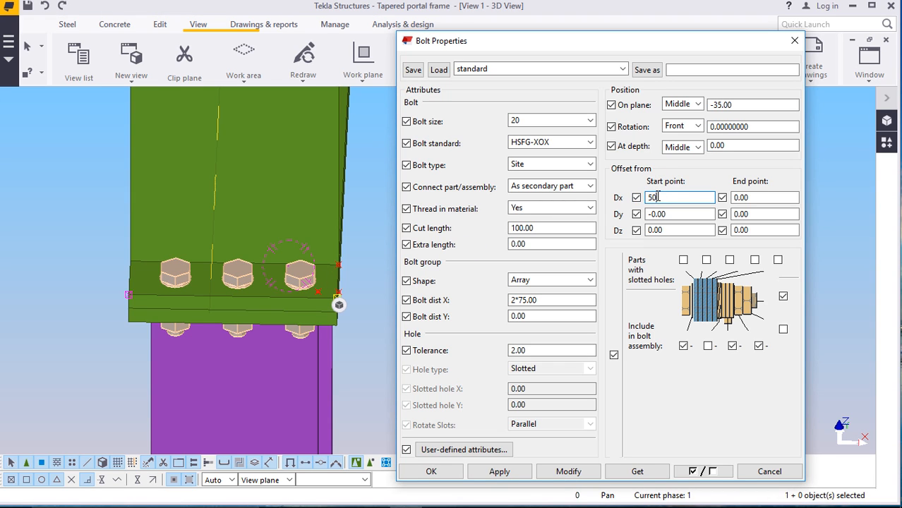
left_click(558, 471)
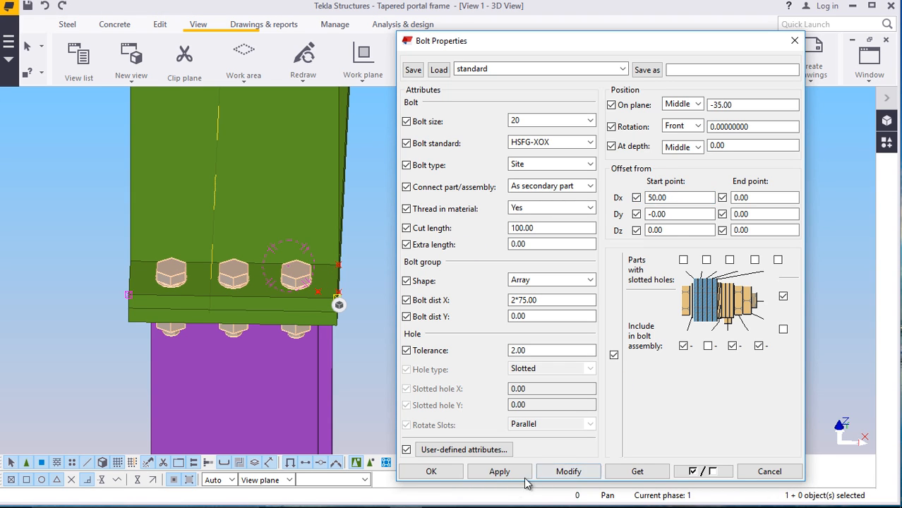
left_click(432, 471)
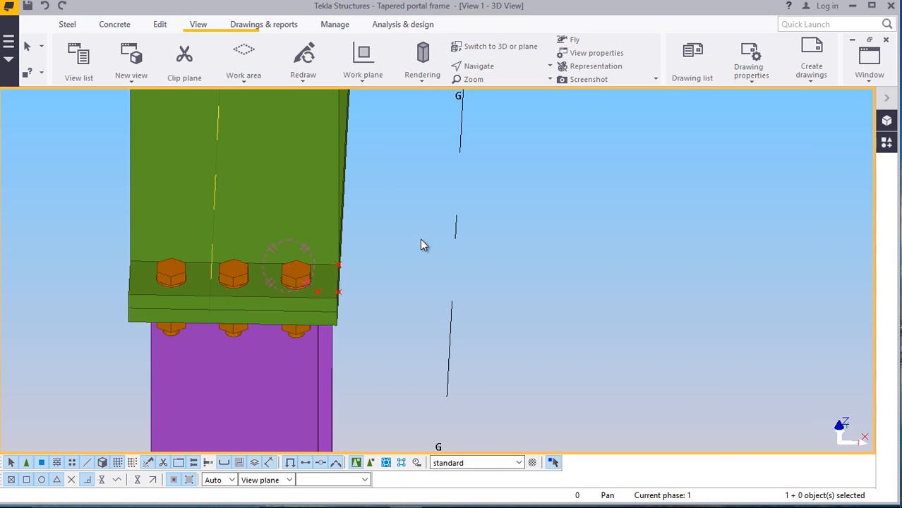
Place a point at the upper plate's outer top corner, beside the end of the bolt row
left_click(497, 68)
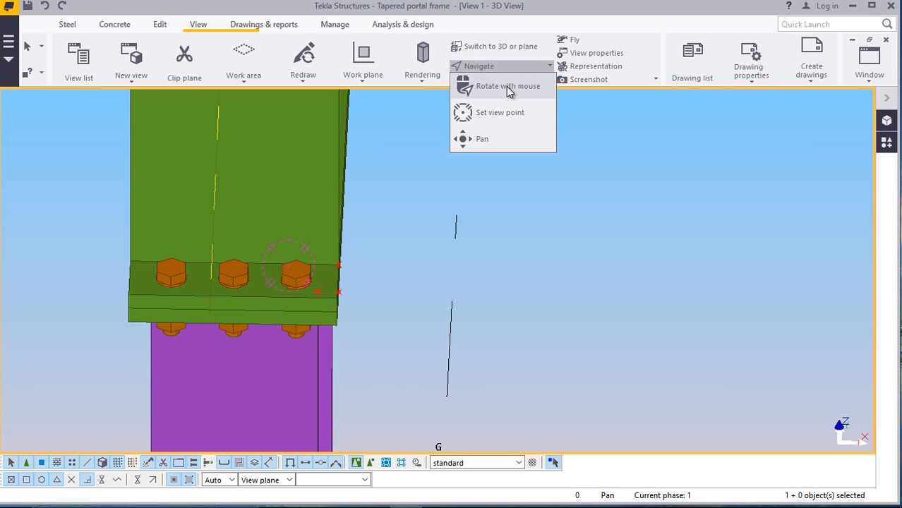
left_click(494, 88)
left_click_drag(317, 274, 113, 162)
right_click(113, 161)
left_click(129, 171)
scroll(145, 308, "down", 3)
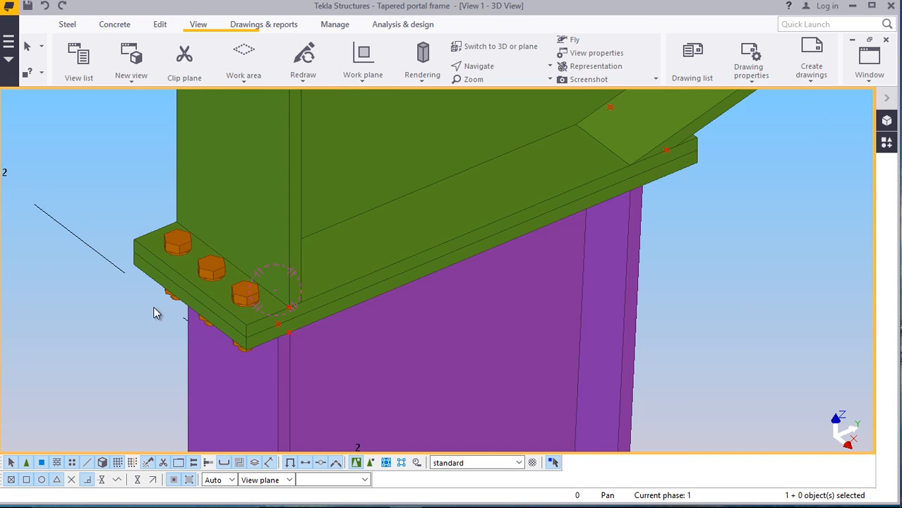
scroll(229, 319, "up", 4)
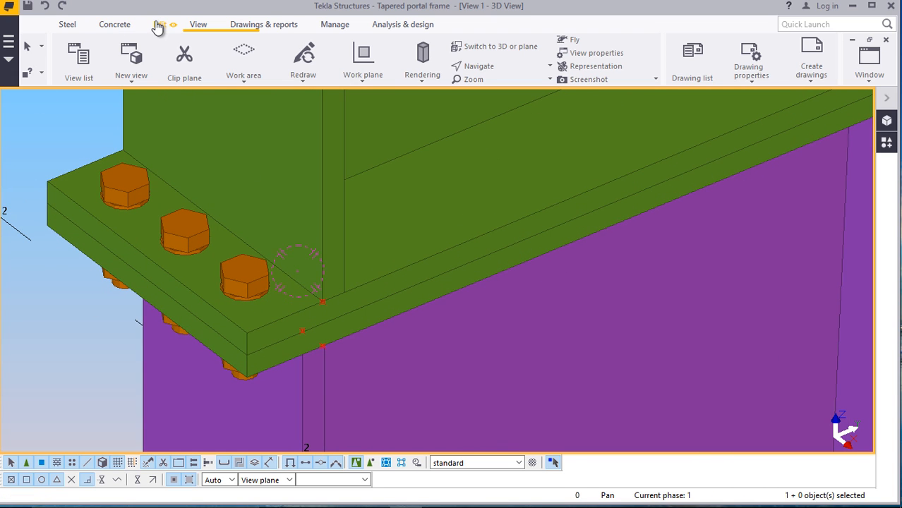
left_click(158, 26)
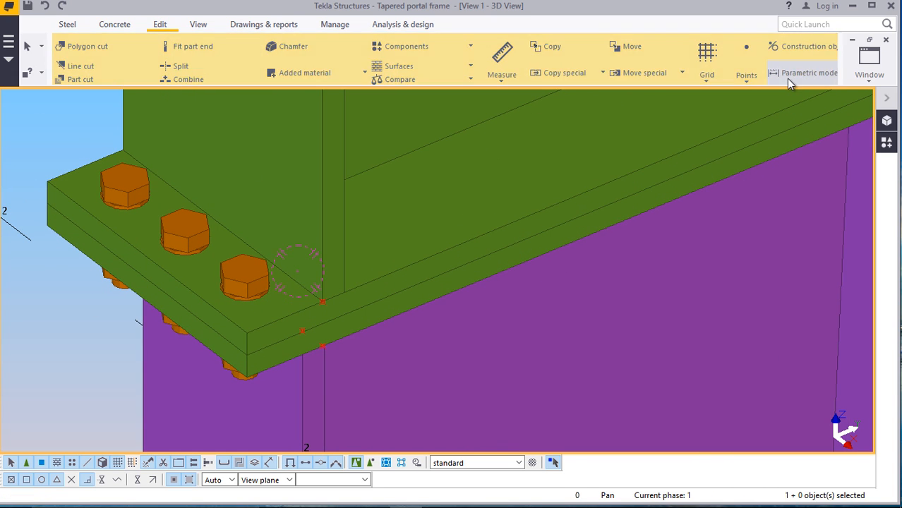
left_click(746, 82)
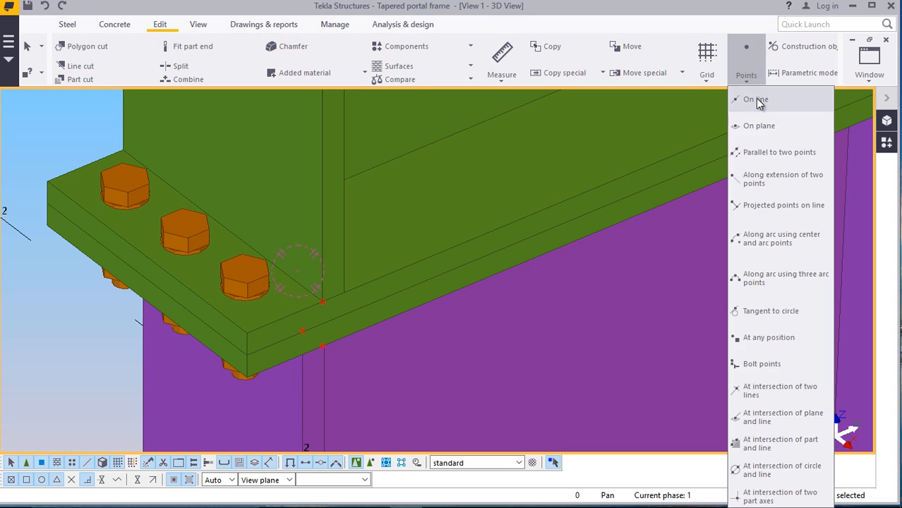
left_click(769, 337)
scroll(242, 354, "up", 4)
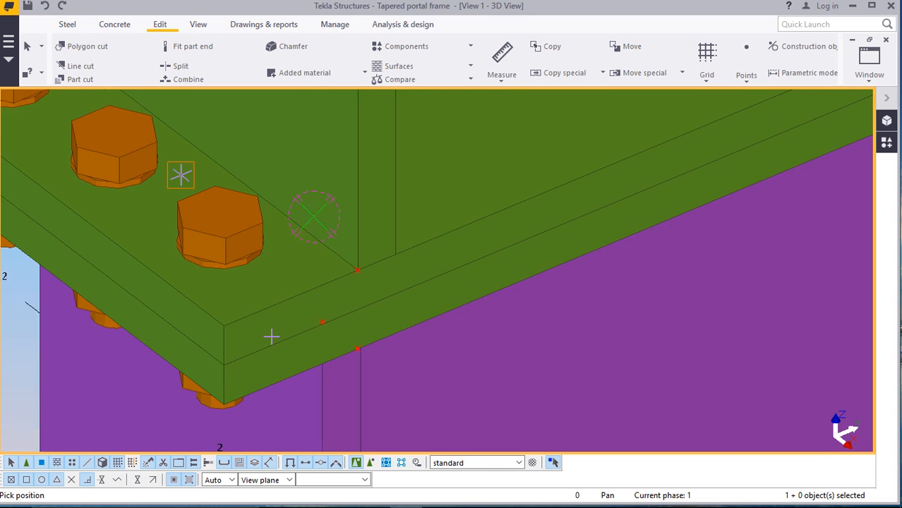
left_click(220, 325)
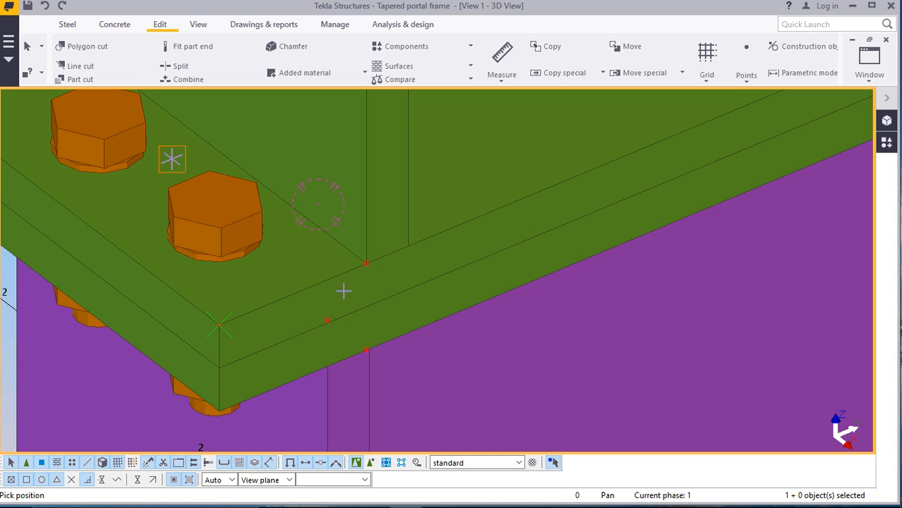
Place a second point on the upper plate's top edge, where the upright flange's outer corner meets the plate
left_click(366, 264)
right_click(319, 268)
left_click(356, 281)
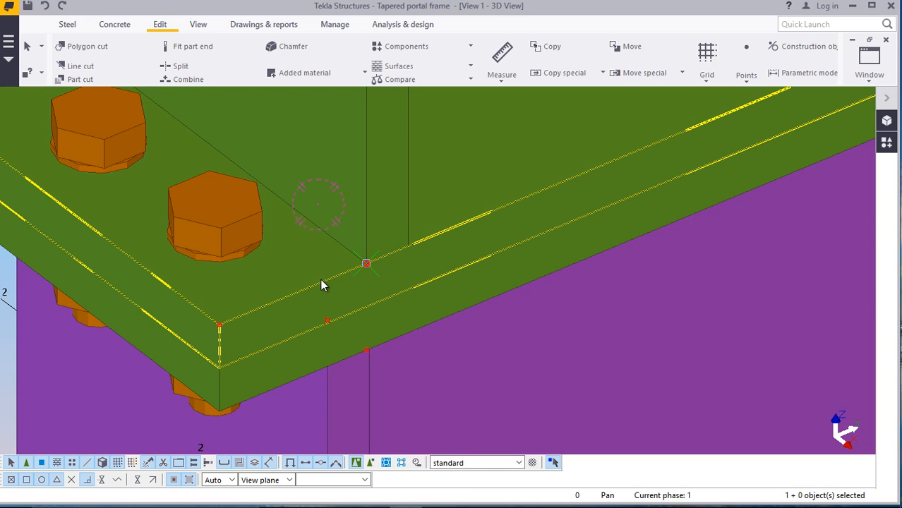
Copy the two points on the upper plate's top edge straight down to the plate's lower edge
left_click(217, 323)
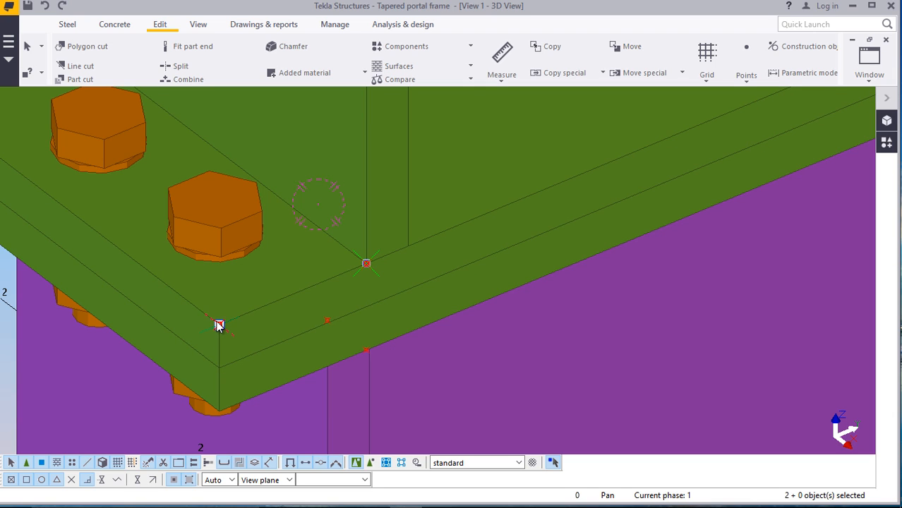
right_click(218, 323)
left_click(243, 75)
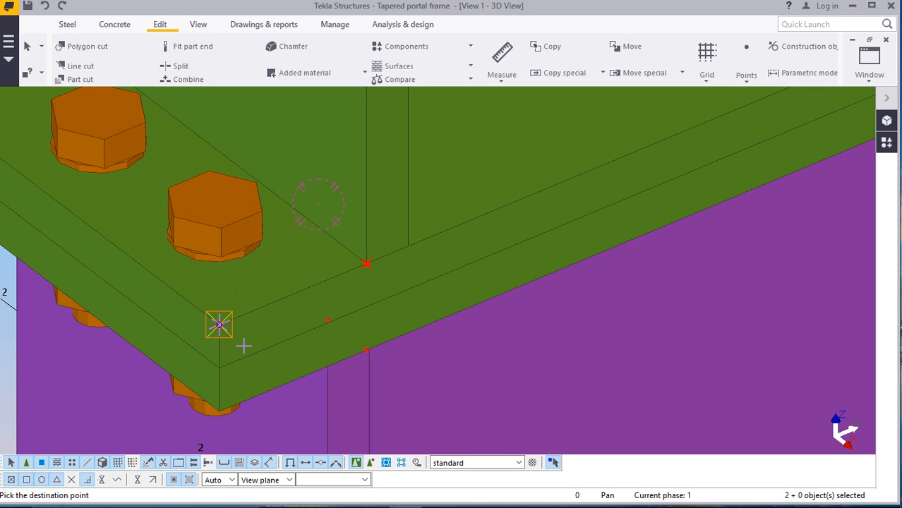
right_click(274, 309)
left_click(312, 102)
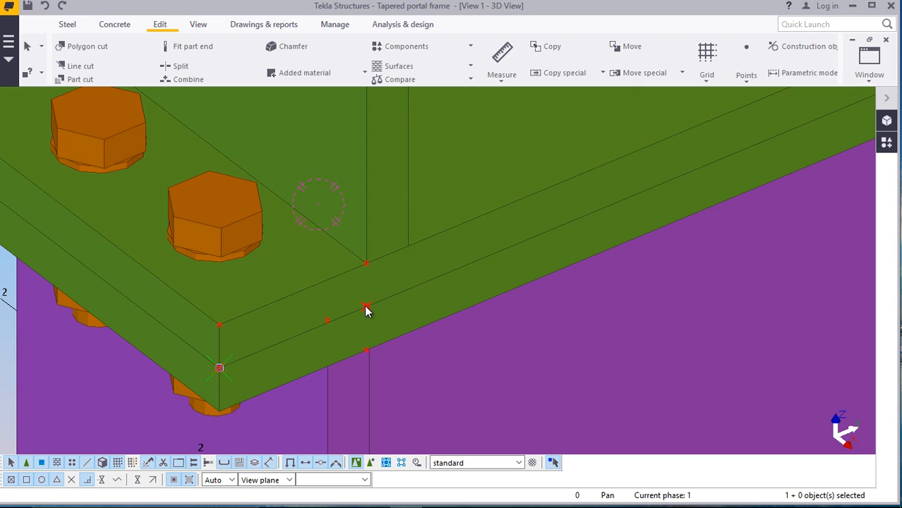
Copy the two points on the upper plate's lower edge 200 mm vertically upward
right_click(365, 308)
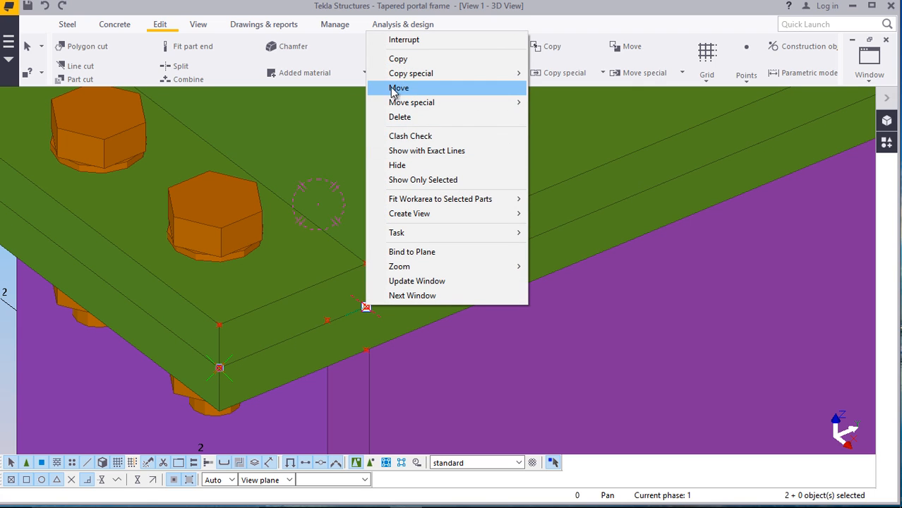
left_click(395, 61)
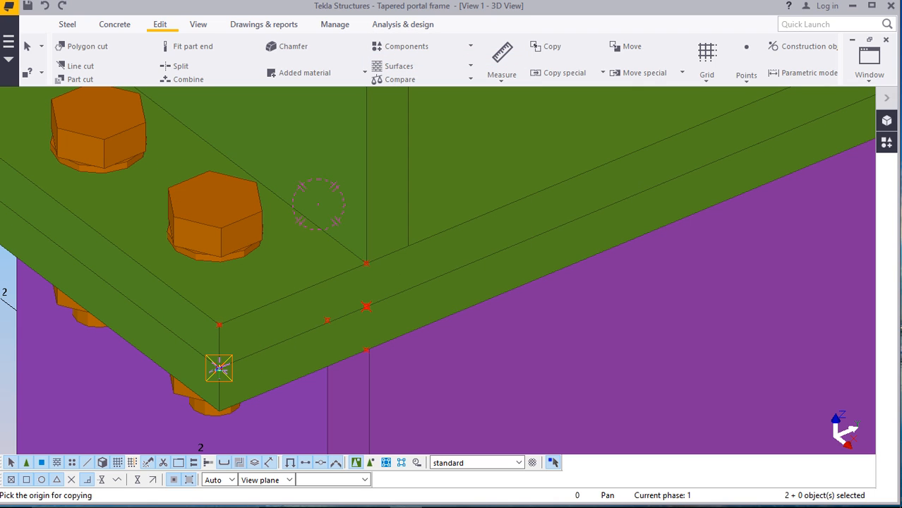
left_click(219, 367)
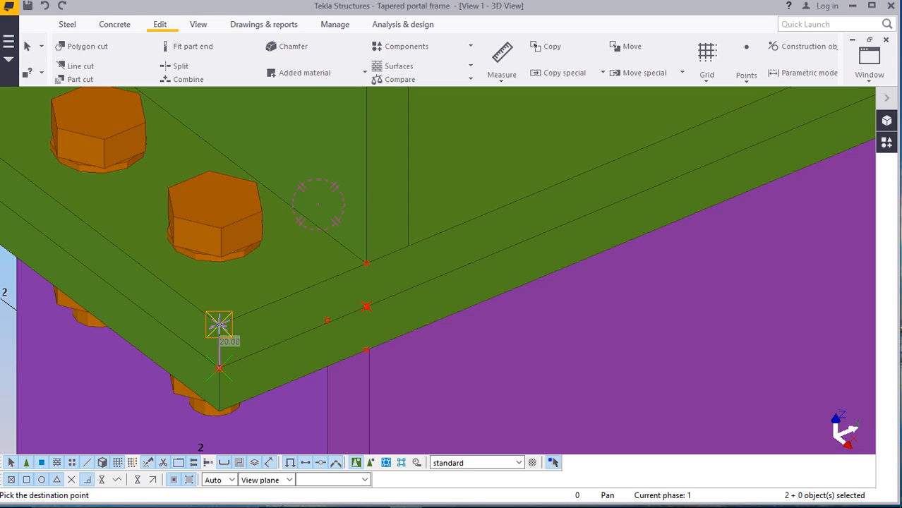
type("200")
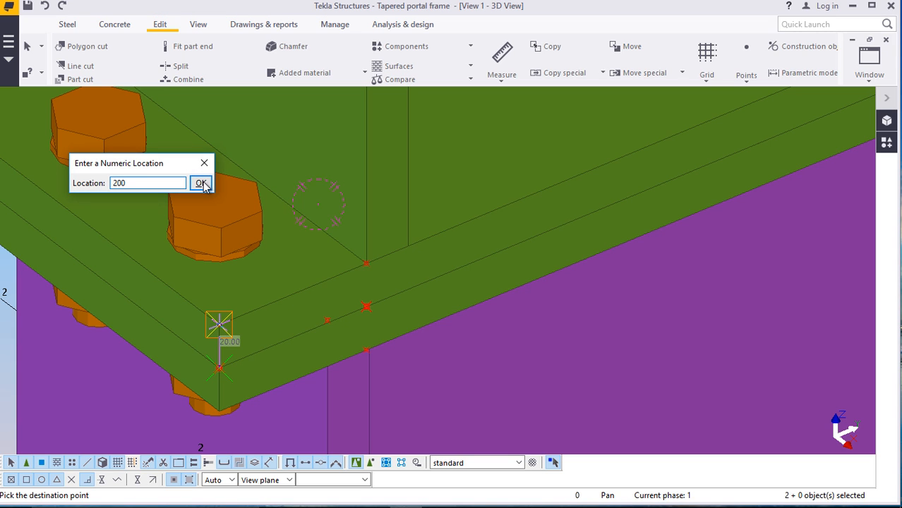
left_click(202, 184)
scroll(291, 328, "down", 5)
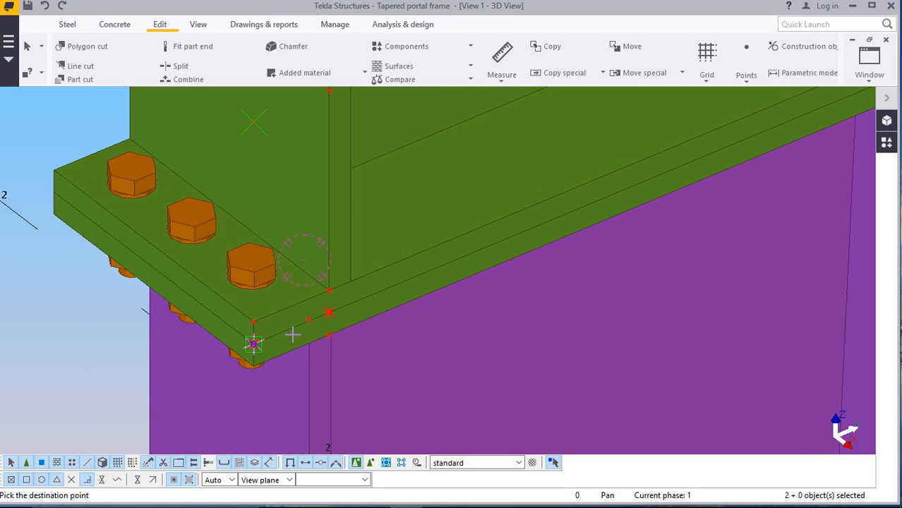
right_click(267, 236)
left_click(285, 234)
Create an upright contour plate, 70 by 180 mm, through the two raised points and the two points on the upper plate's top edge
scroll(299, 324, "up", 3)
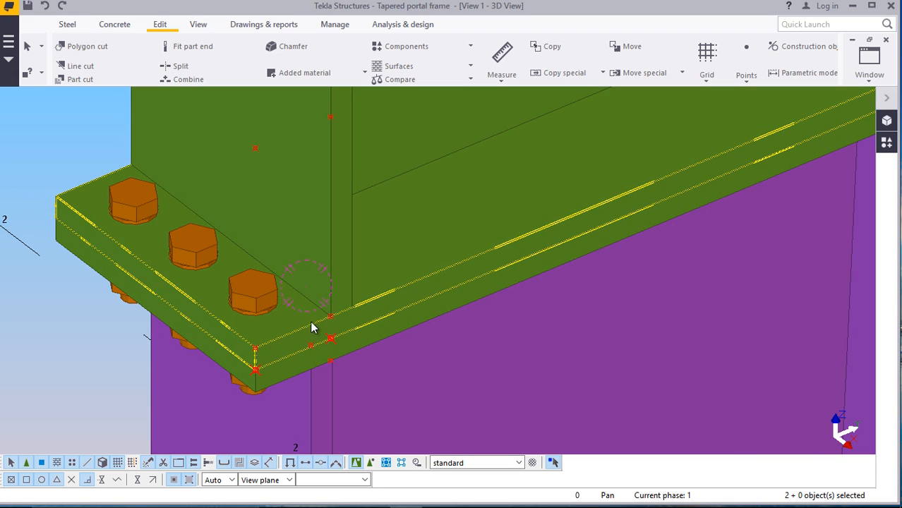
left_click(67, 26)
left_click(150, 64)
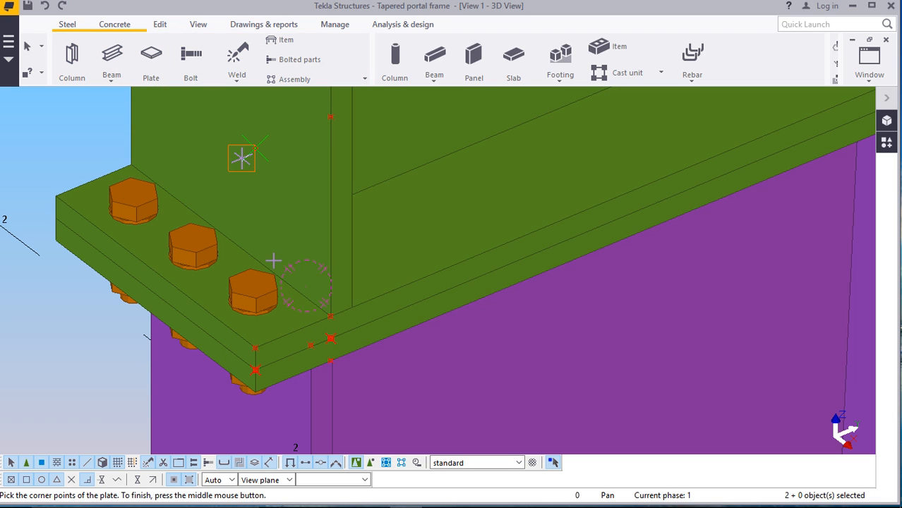
scroll(240, 154, "up", 1)
scroll(233, 150, "down", 1)
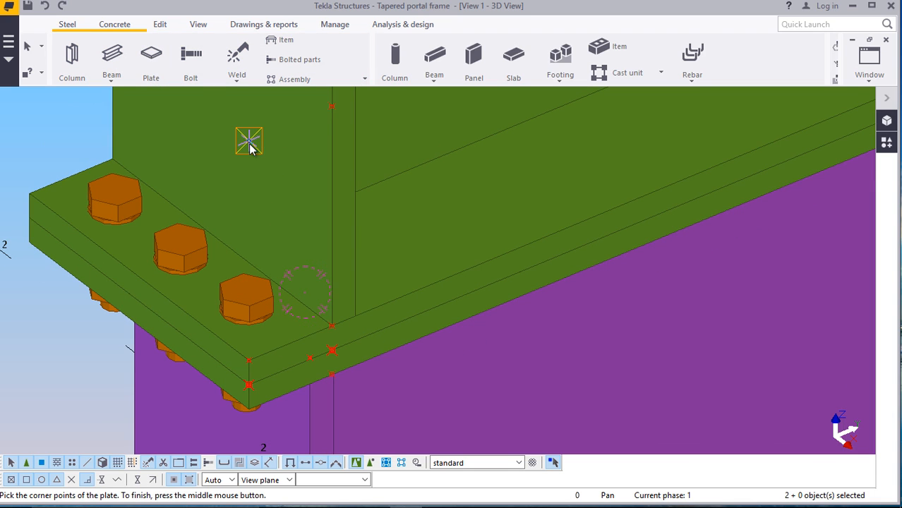
left_click(249, 142)
left_click(331, 105)
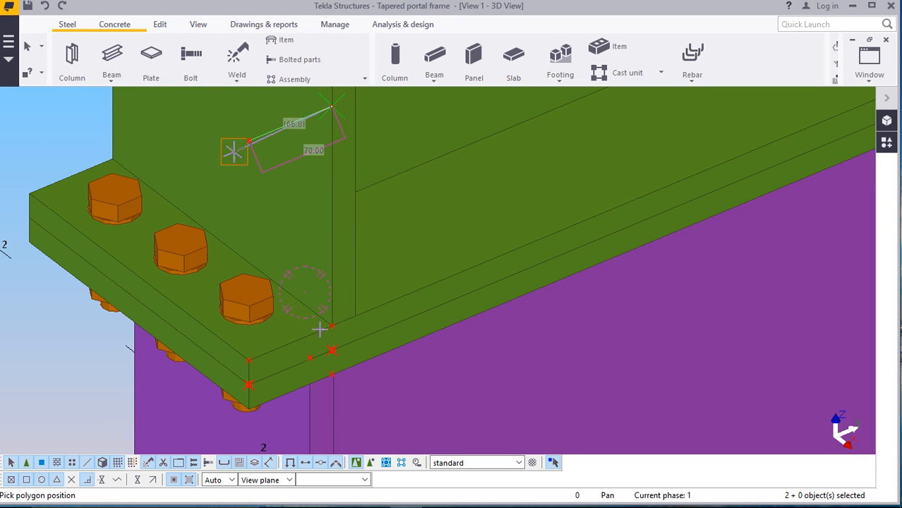
left_click(332, 326)
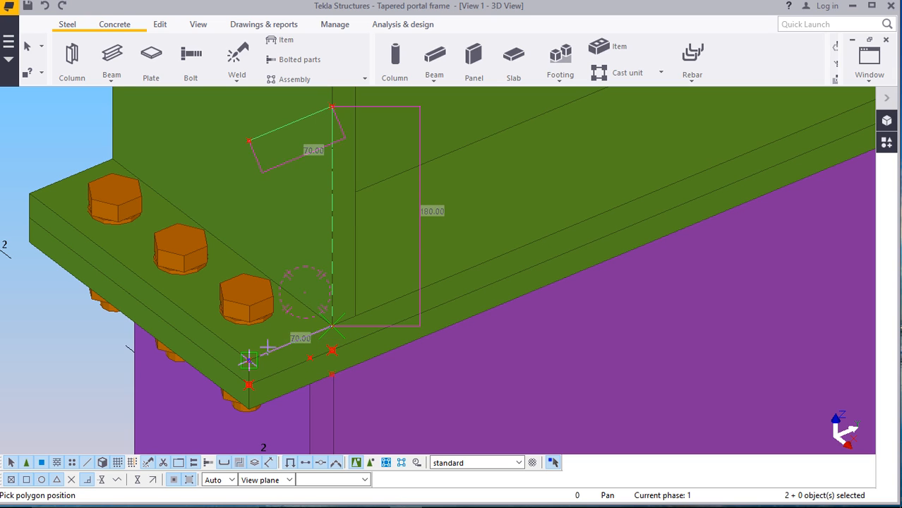
left_click(248, 360)
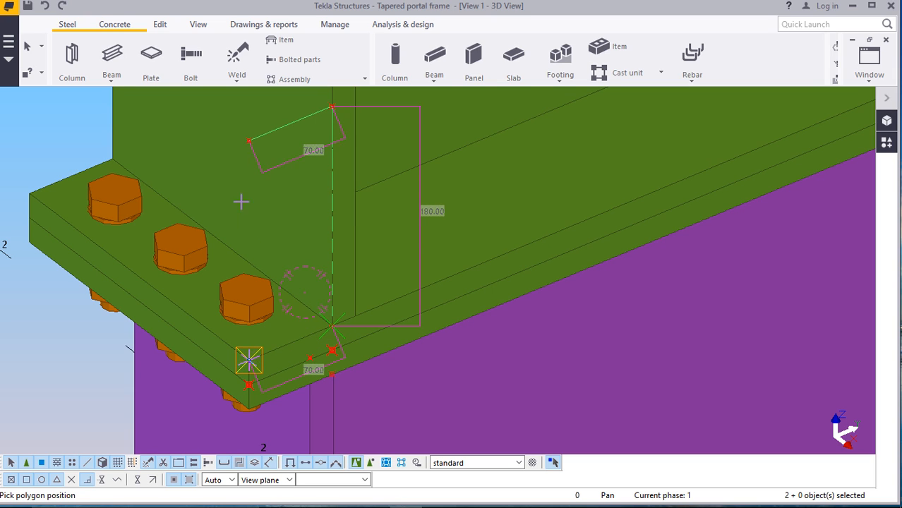
left_click(250, 140)
right_click(76, 125)
left_click(113, 134)
Set the new upright plate's profile to PLT16
left_click(278, 176)
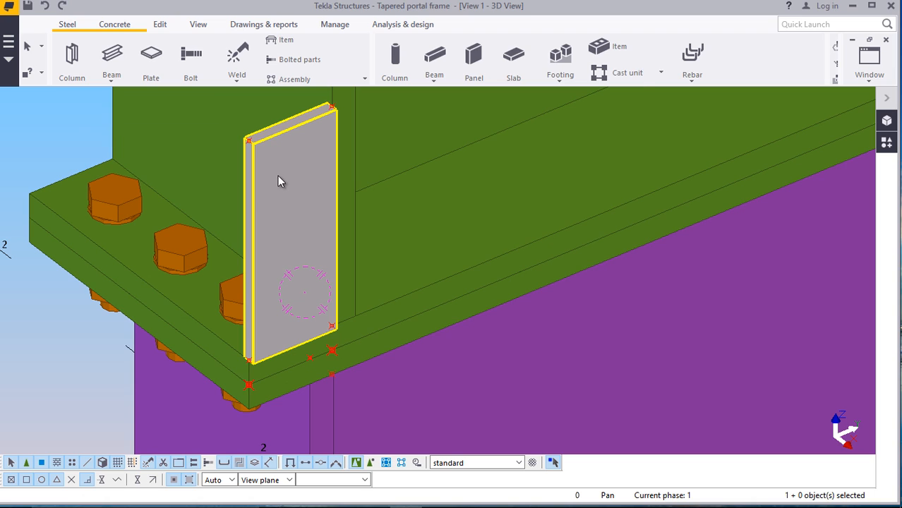
double_click(305, 203)
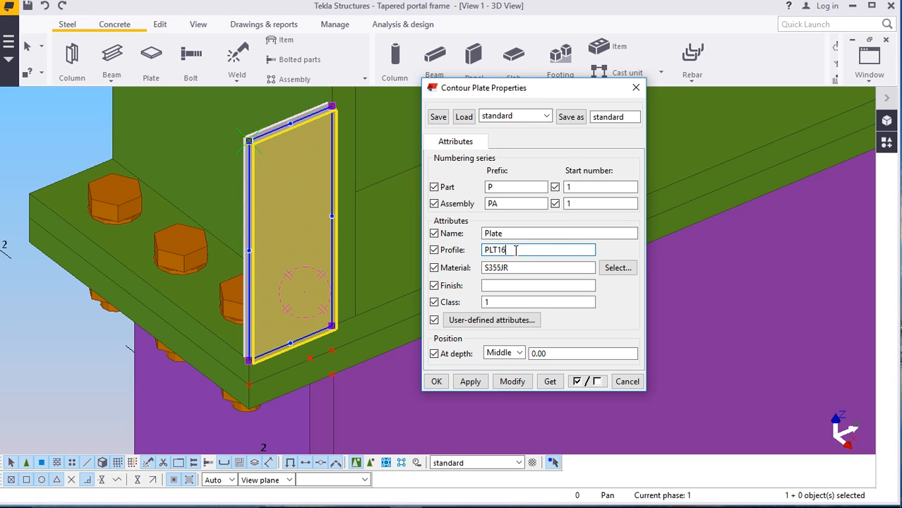
left_click(512, 382)
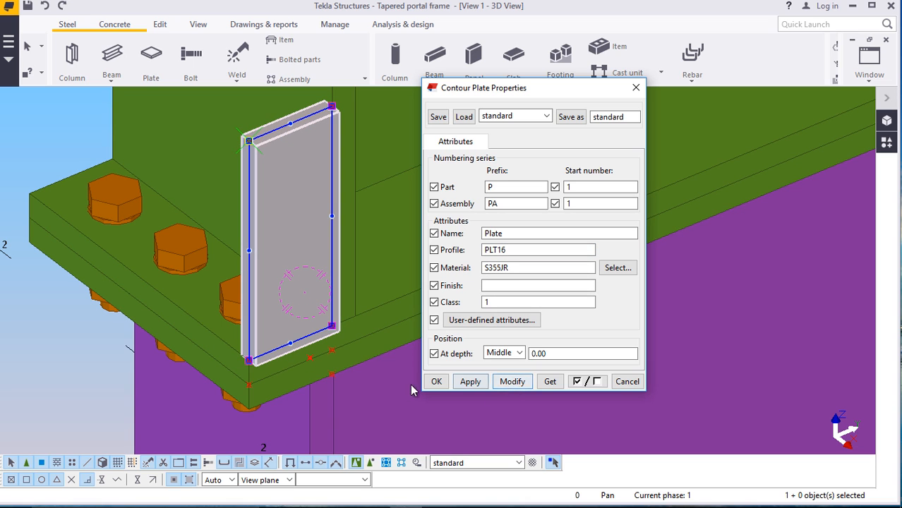
Set the upright plate's depth position to Front and close its properties
scroll(272, 367, "up", 5)
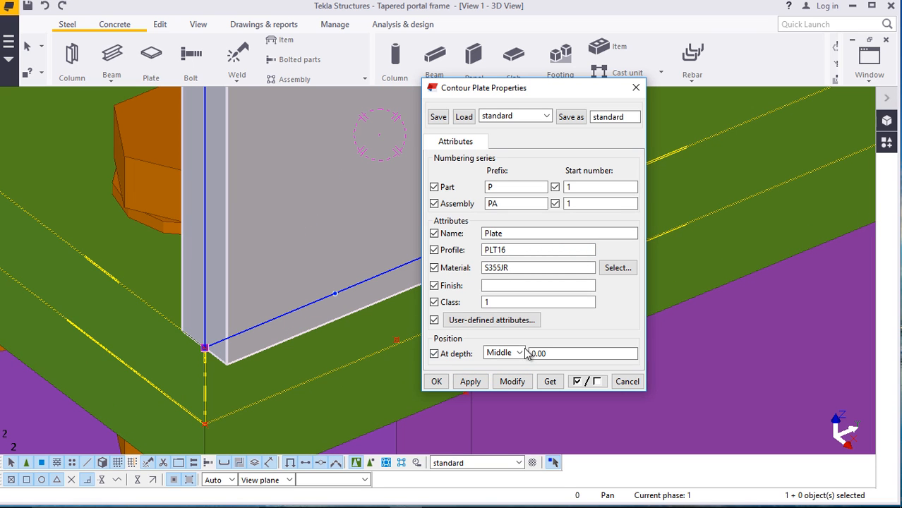
scroll(204, 335, "up", 3)
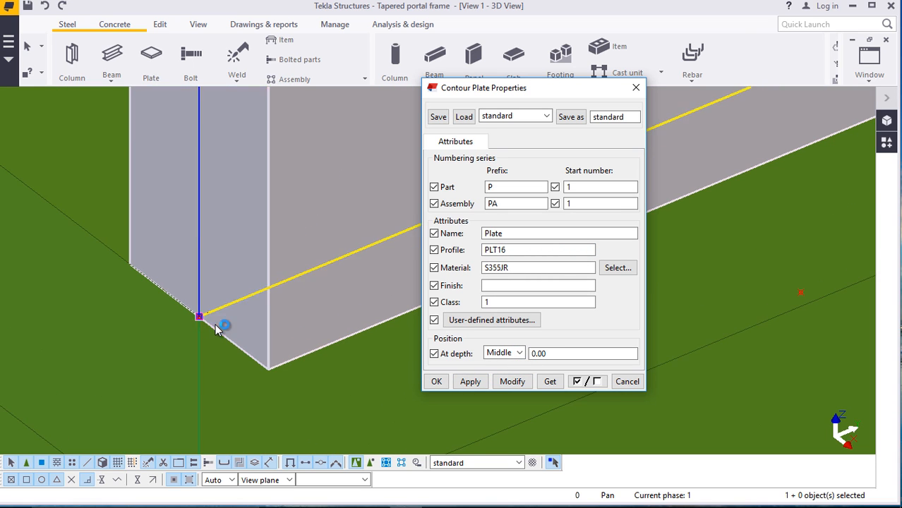
left_click(204, 320)
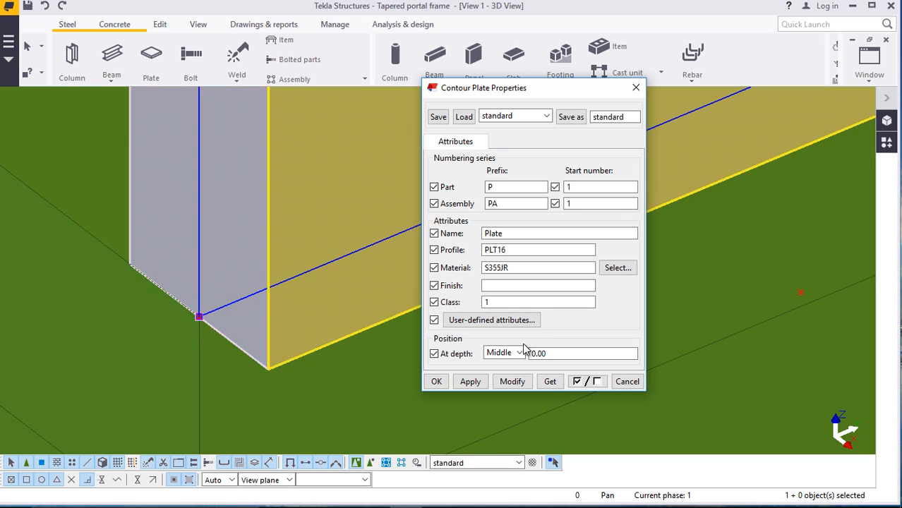
left_click(520, 354)
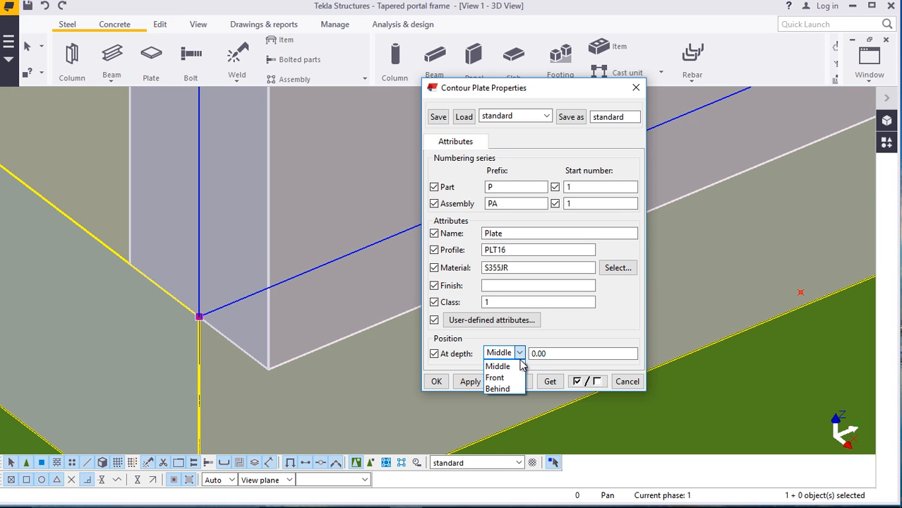
left_click(506, 379)
left_click(513, 385)
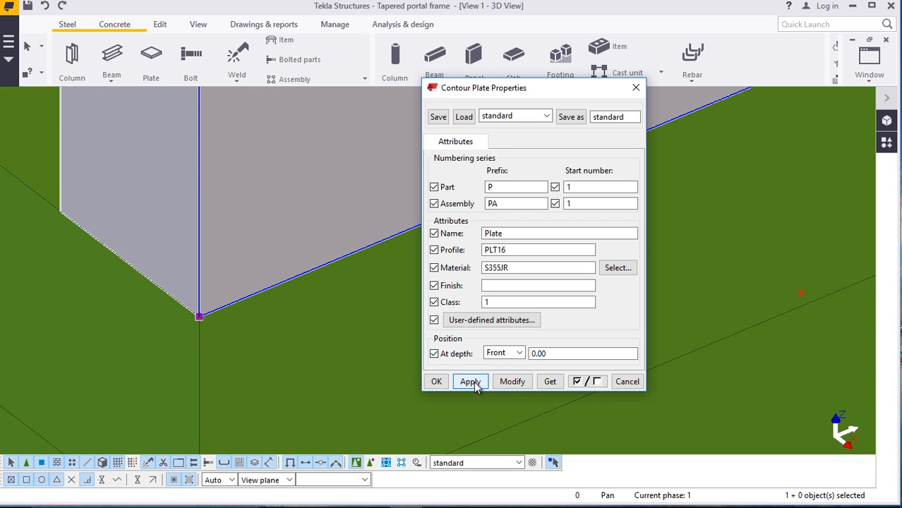
left_click(442, 384)
Orbit to the side of the joint and examine how the upright plate sits against the flange and upper plate
scroll(438, 363, "down", 5)
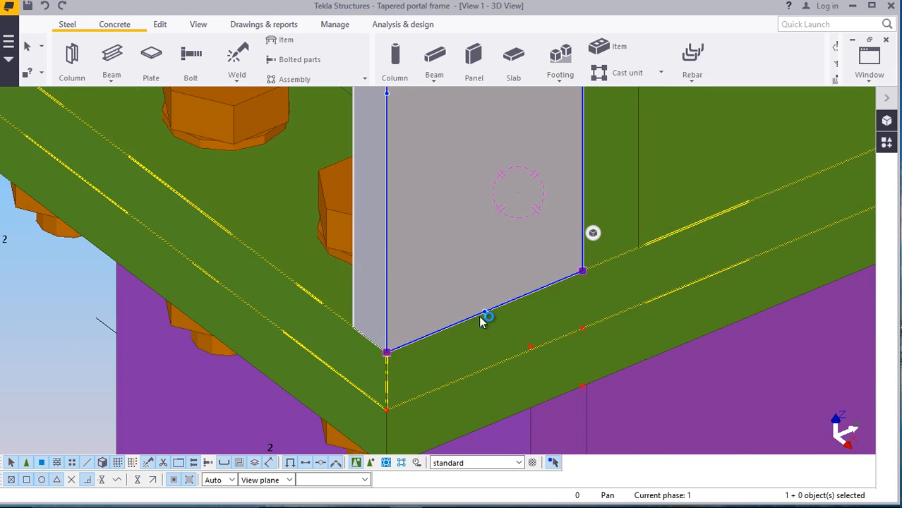
scroll(386, 318, "down", 5)
scroll(384, 109, "up", 3)
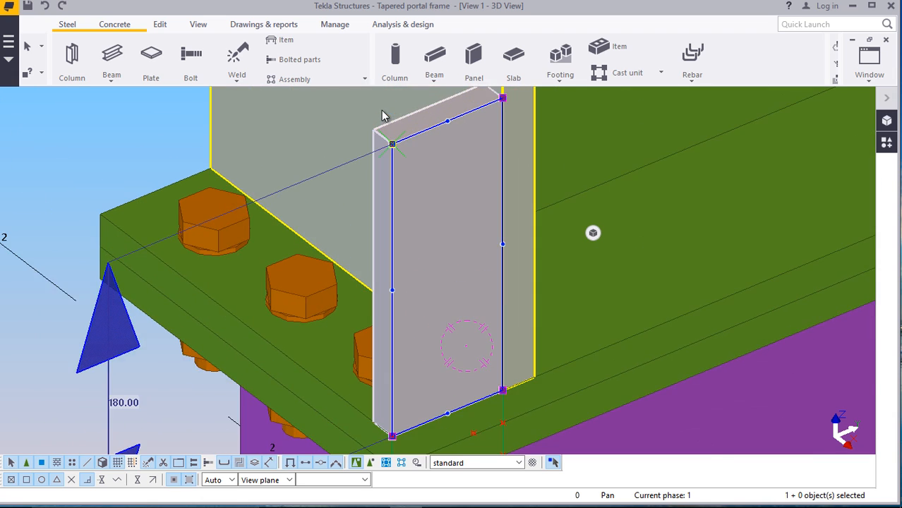
scroll(400, 254, "down", 2)
scroll(400, 262, "down", 2)
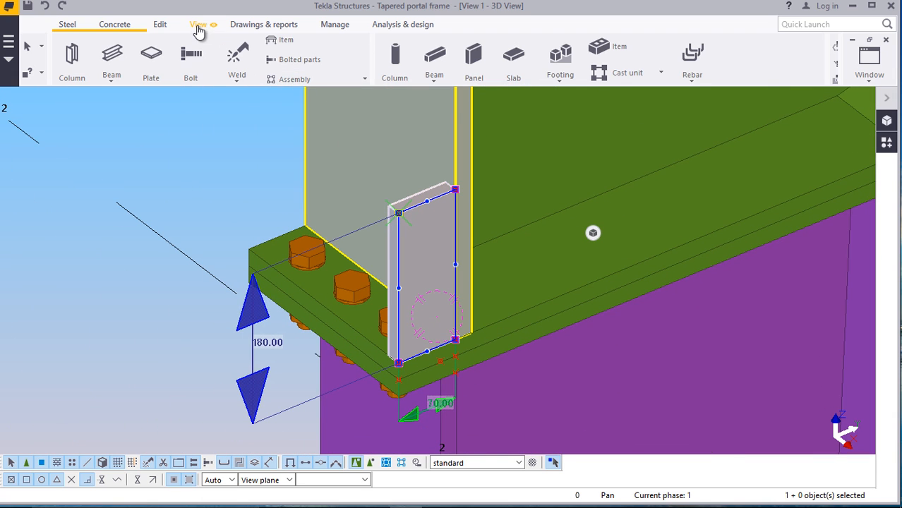
left_click(199, 24)
left_click(502, 66)
left_click(506, 86)
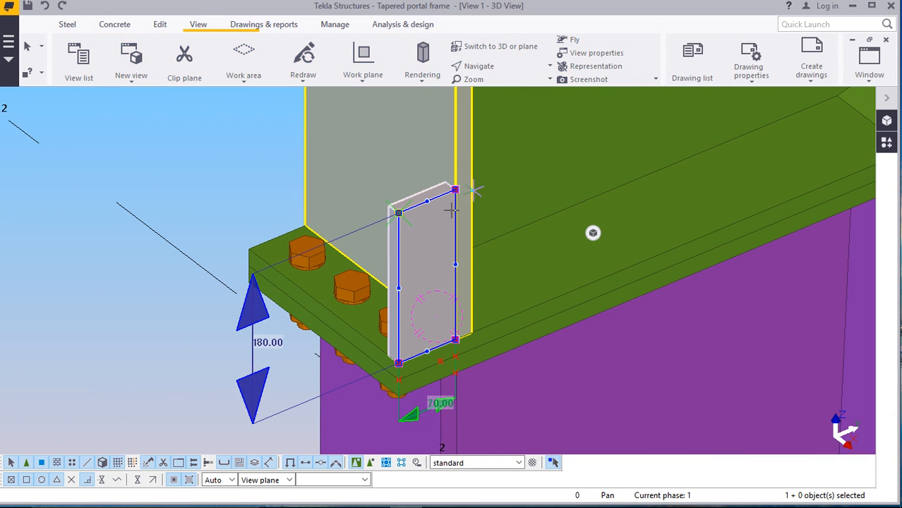
left_click_drag(445, 231, 638, 203)
right_click(650, 150)
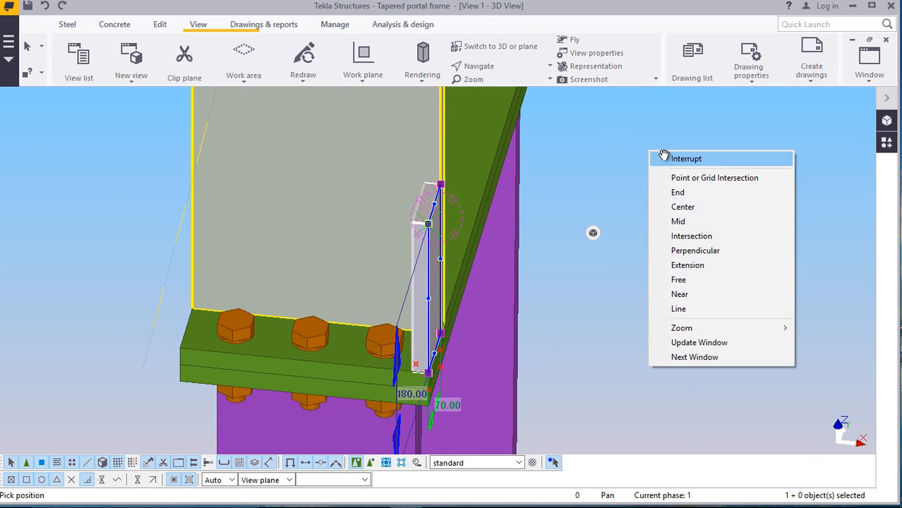
left_click(651, 153)
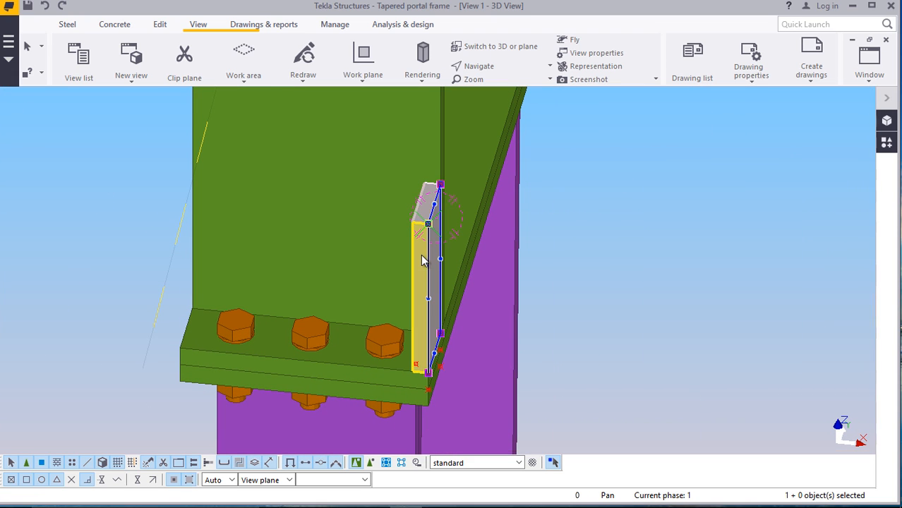
Change the upright plate's class to Class 3
left_click(432, 263)
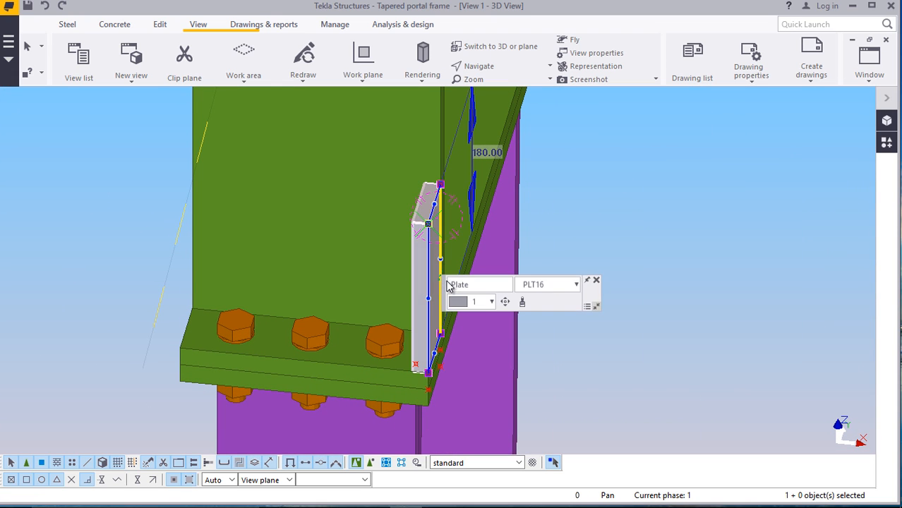
left_click(492, 302)
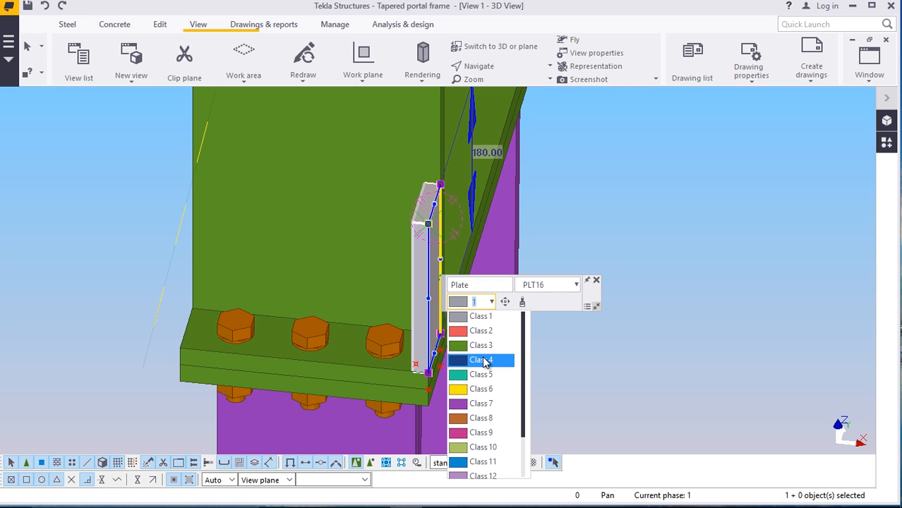
left_click(481, 345)
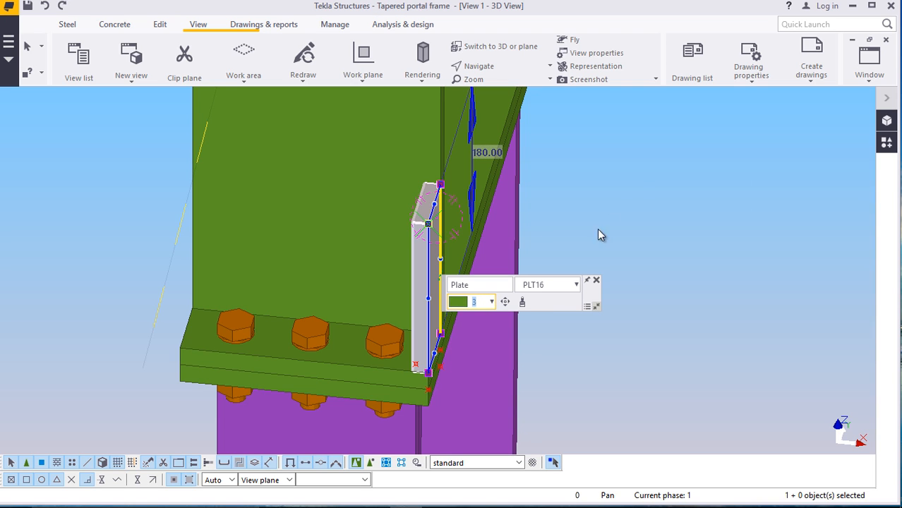
left_click(637, 174)
Chamfer the upright plate's outer upper corner with a straight cut, setting x to 50 and y to 50
scroll(515, 208, "up", 2)
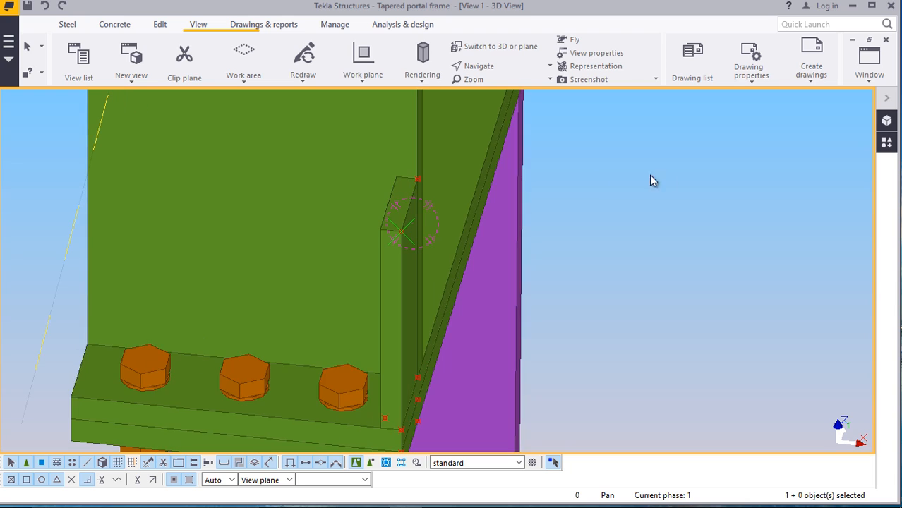
left_click(487, 66)
left_click(496, 86)
left_click_drag(418, 236, 345, 271)
right_click(73, 130)
left_click(106, 144)
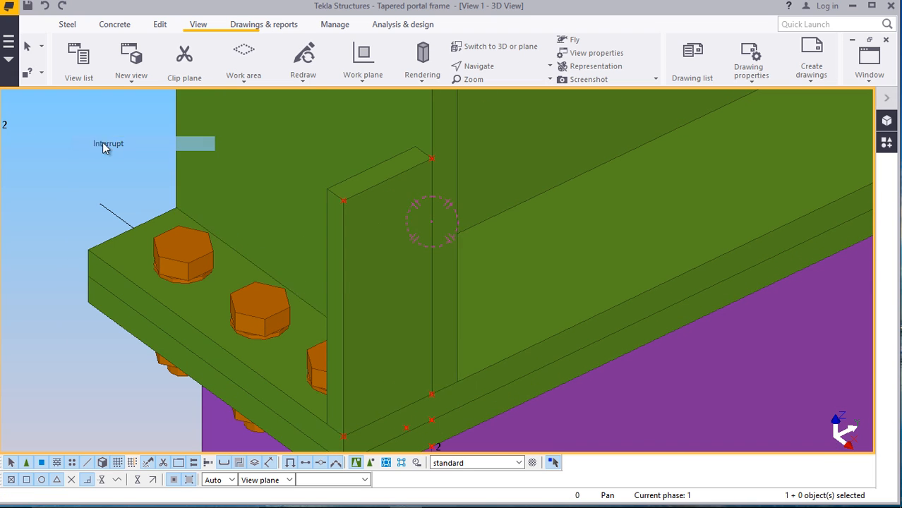
left_click(368, 223)
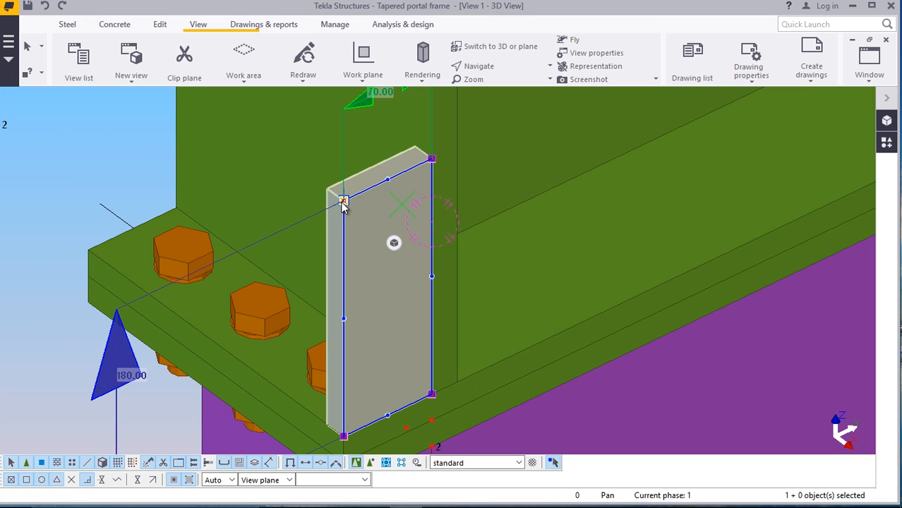
double_click(343, 201)
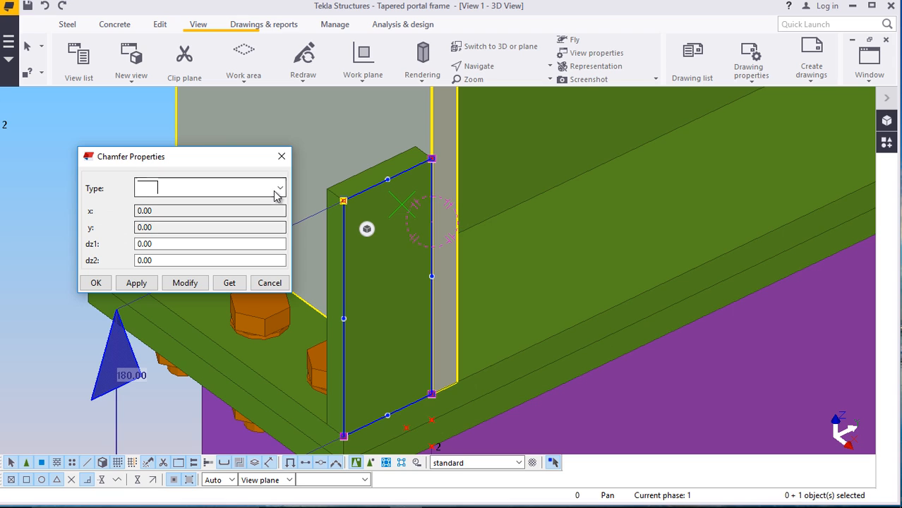
left_click(277, 189)
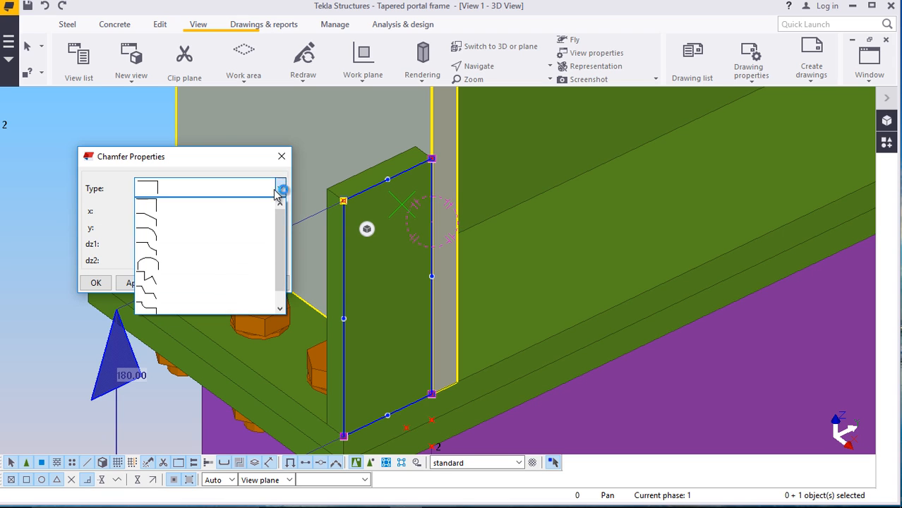
left_click(174, 218)
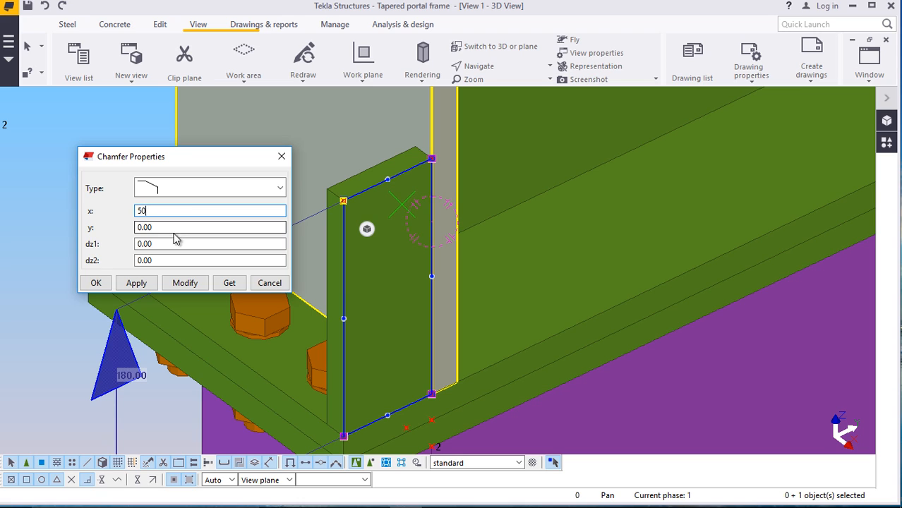
type("50")
double_click(143, 228)
type("50")
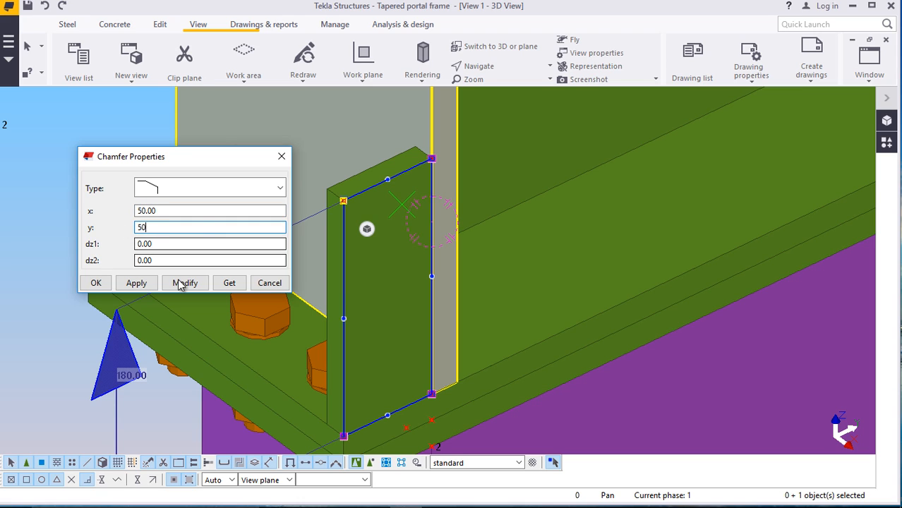
left_click(185, 282)
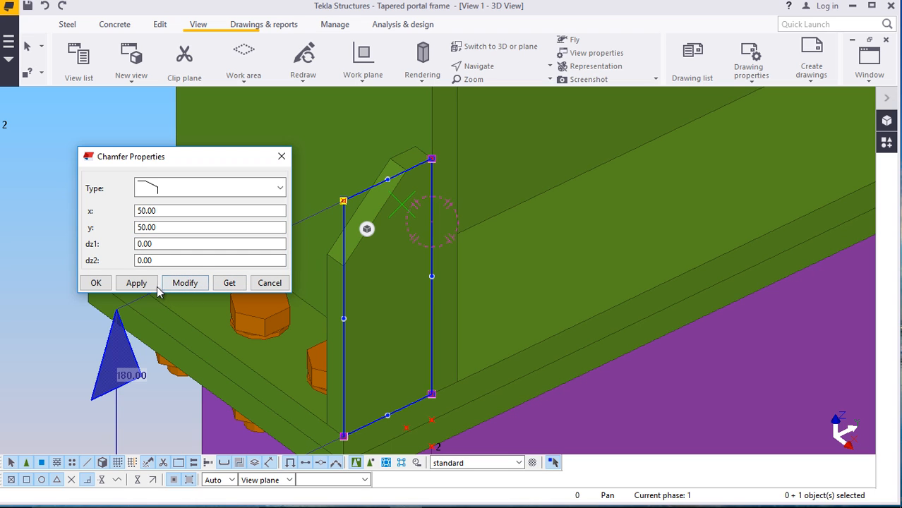
left_click(186, 284)
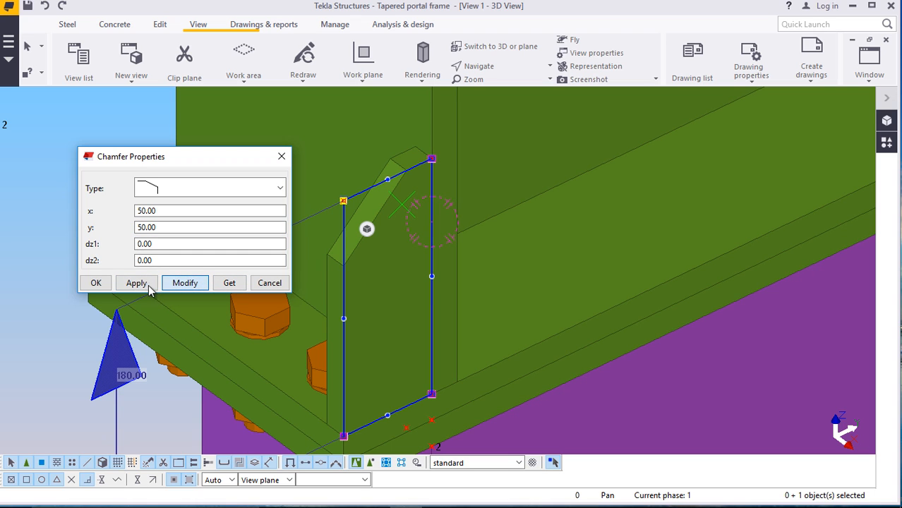
left_click(96, 282)
Copy the chamfered upright plate 234 mm across to the opposite end of the bolt row, flush with the flange plate's edge
scroll(86, 139, "up", 5)
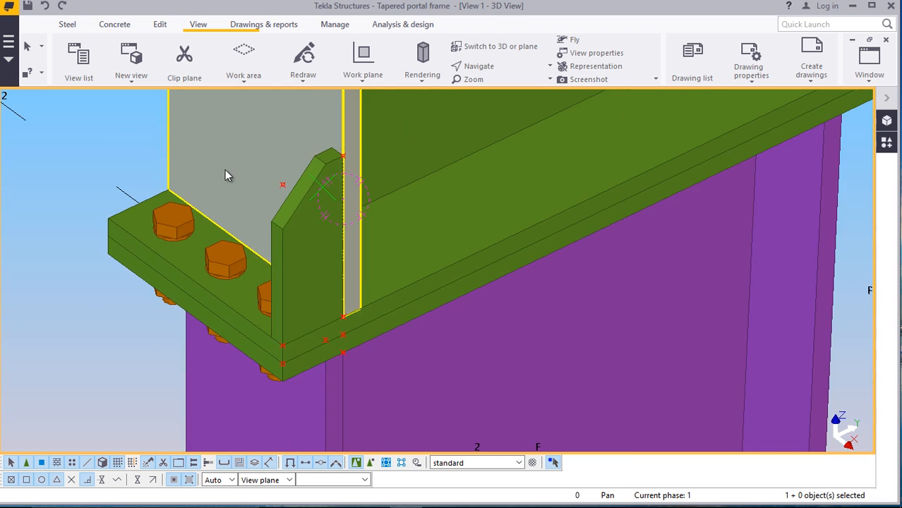
scroll(304, 281, "up", 3)
left_click(308, 281)
right_click(309, 280)
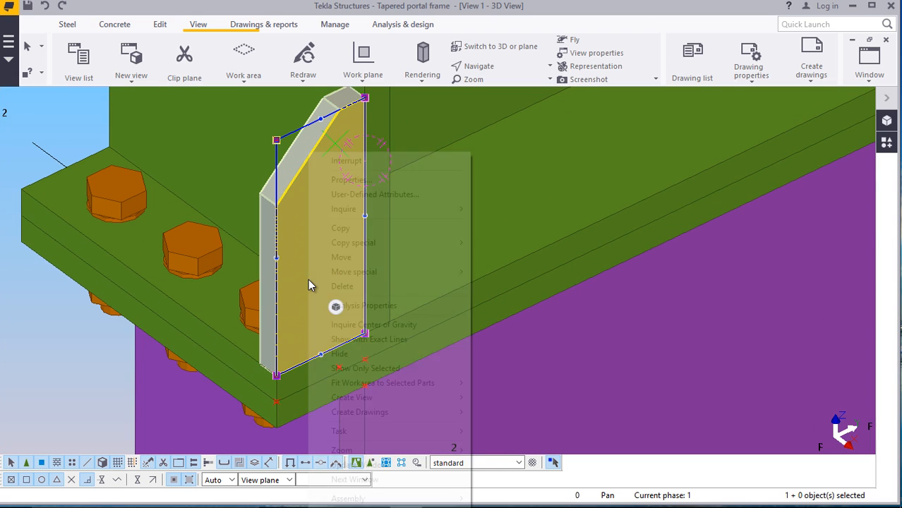
left_click(317, 228)
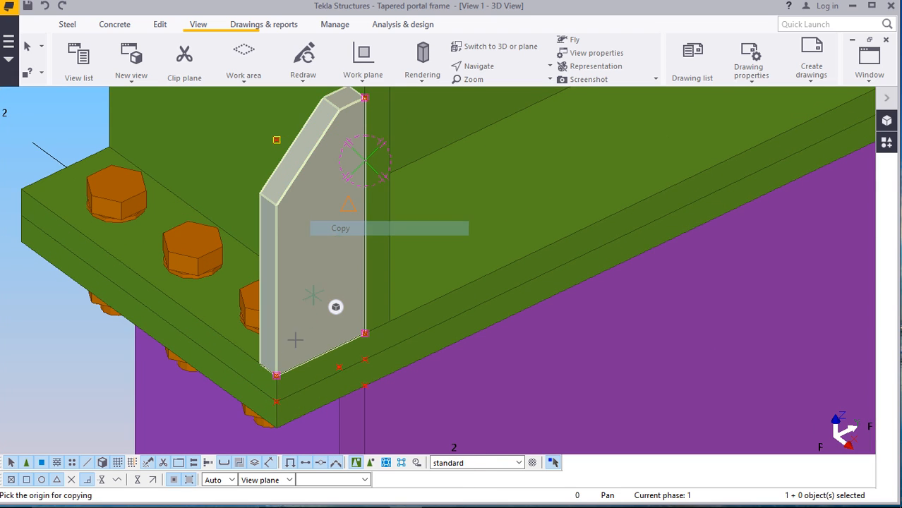
left_click(260, 364)
scroll(259, 364, "down", 2)
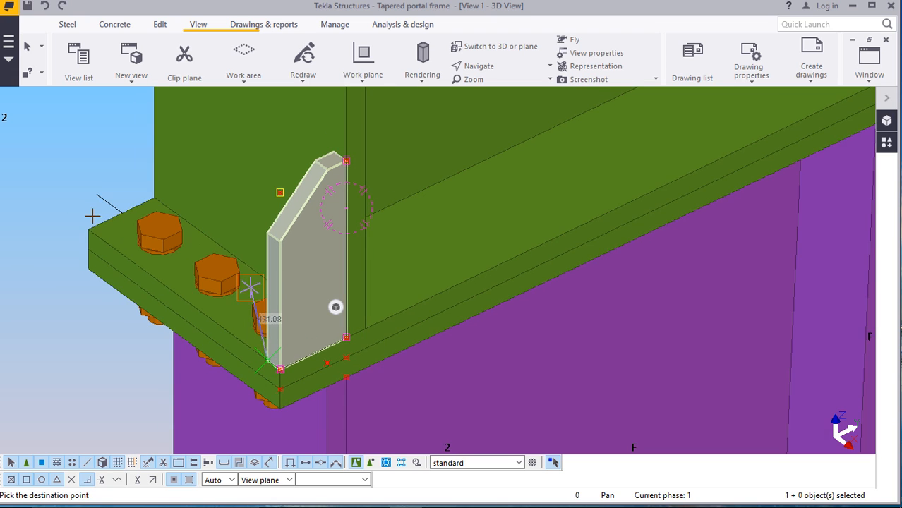
scroll(90, 211, "up", 3)
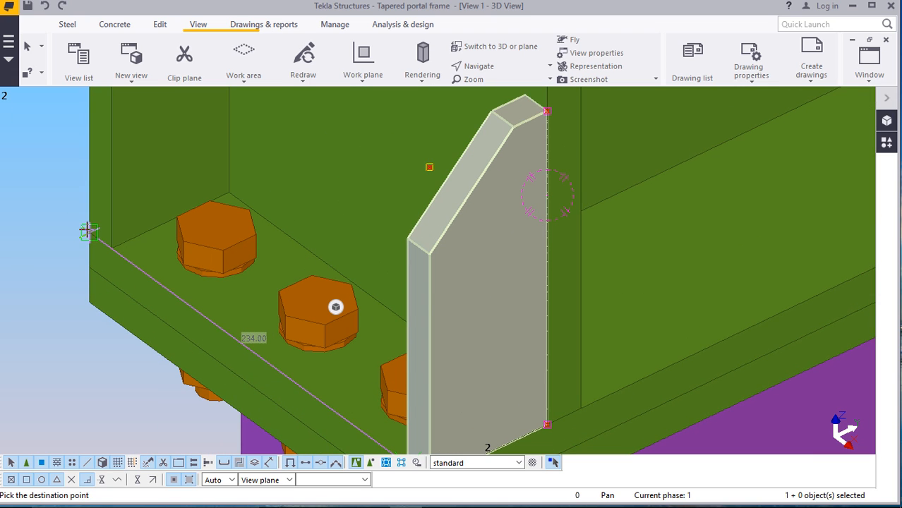
right_click(50, 179)
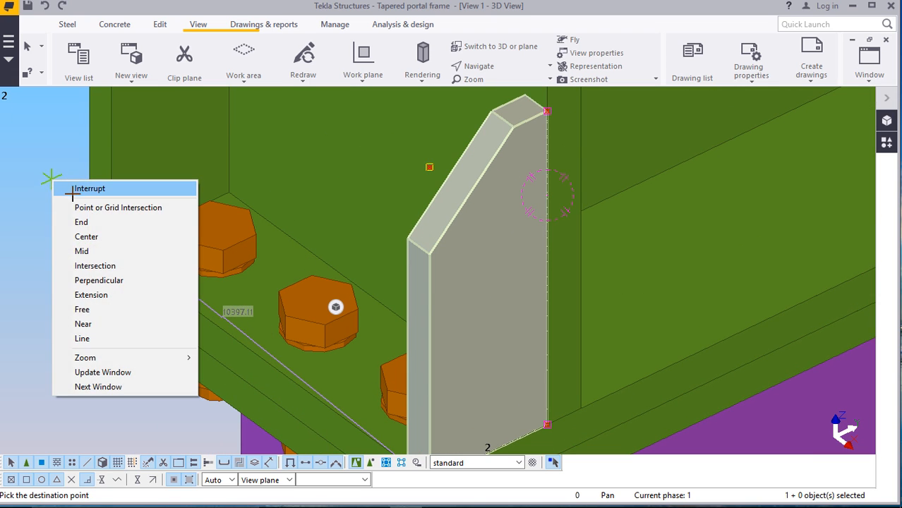
left_click(53, 186)
Orbit around to the front of the bolt row and examine the position of the two end stiffener plates
left_click(469, 66)
left_click(492, 86)
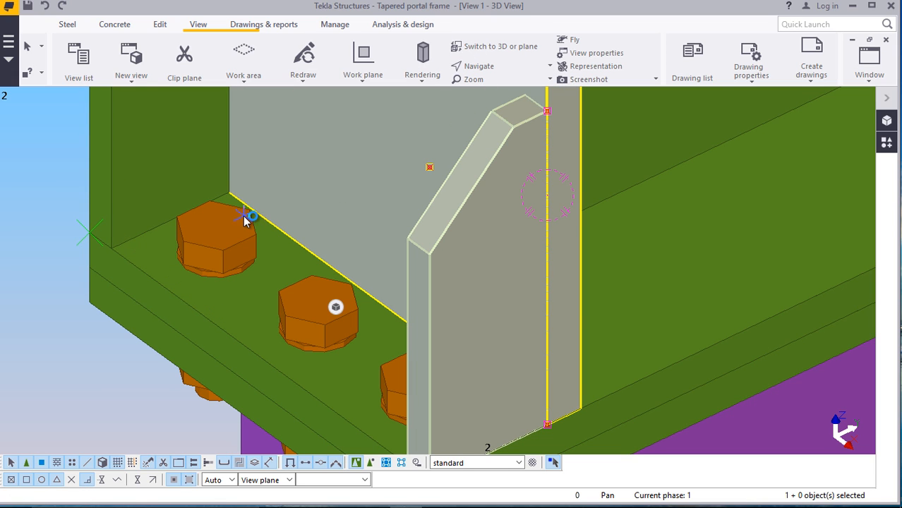
left_click_drag(248, 215, 144, 185)
right_click(125, 170)
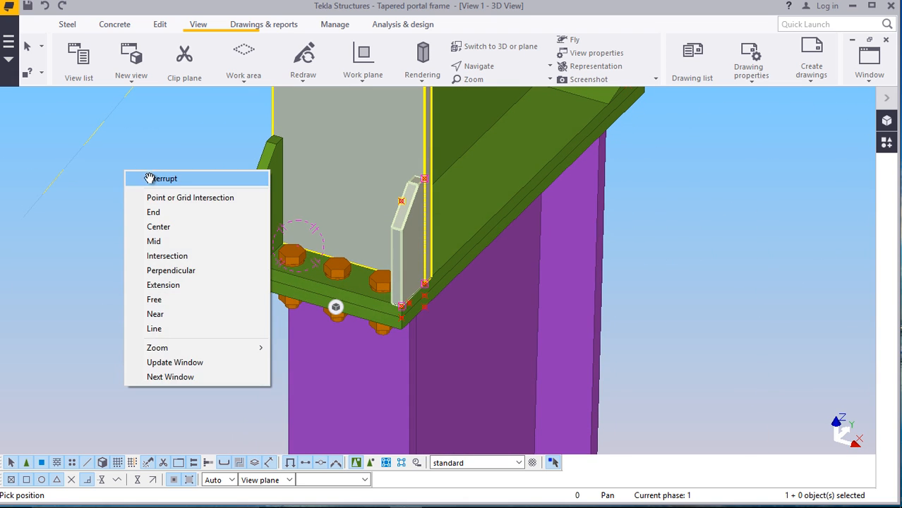
left_click(146, 173)
left_click(144, 143)
scroll(190, 237, "down", 2)
left_click(505, 67)
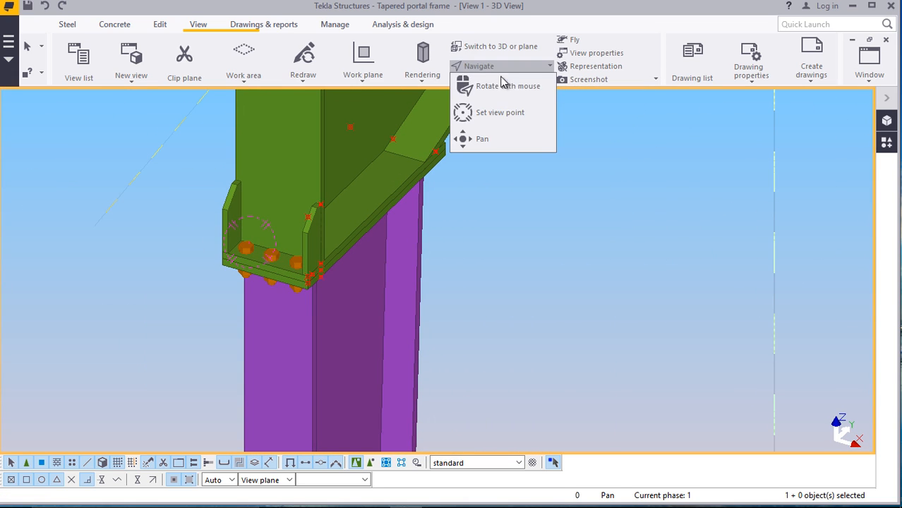
left_click(500, 87)
mouse_move(351, 219)
left_mouse_down()
mouse_move(260, 199)
mouse_move(228, 182)
mouse_move(221, 193)
mouse_move(241, 235)
mouse_move(234, 236)
mouse_move(534, 169)
mouse_move(399, 165)
mouse_move(396, 185)
mouse_move(495, 172)
left_mouse_up()
middle_click_drag(480, 204, 480, 207, "ctrl")
scroll(479, 253, "up", 3)
right_click(566, 224)
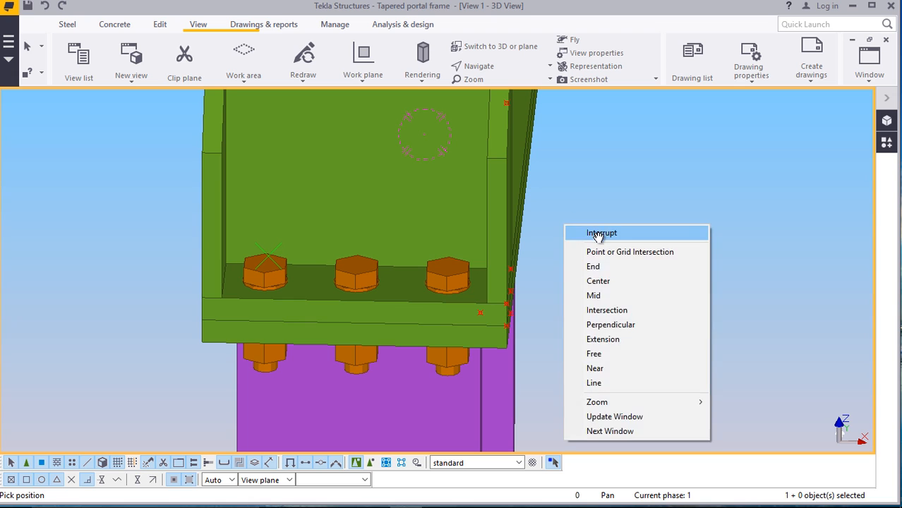
left_click(586, 230)
Copy the end stiffener between the bolts, using the nearest bolt's centre as origin and the other two bolt centres as destinations
left_click(491, 184)
right_click(619, 156)
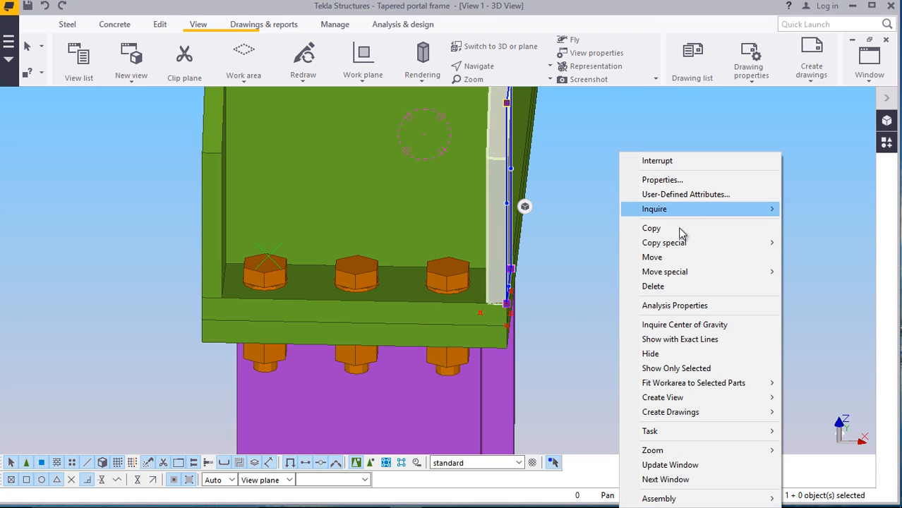
left_click(624, 228)
scroll(453, 289, "up", 2)
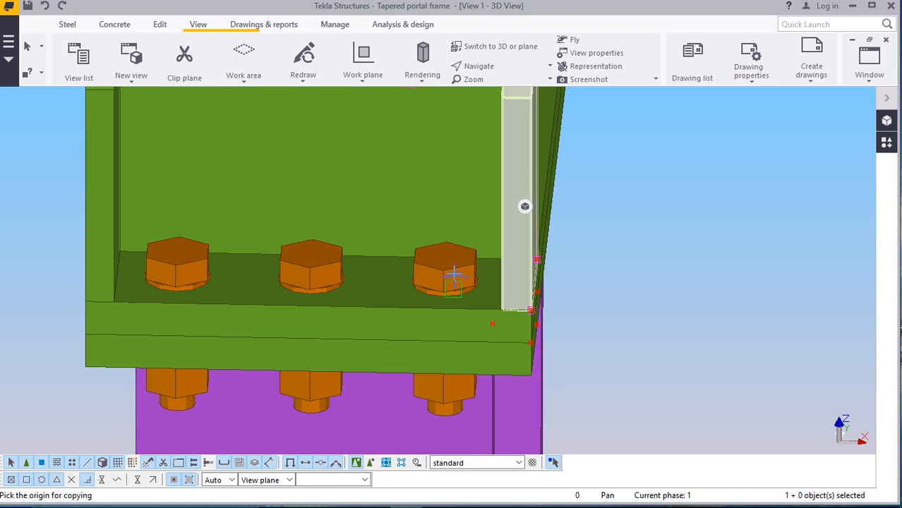
scroll(454, 275, "up", 2)
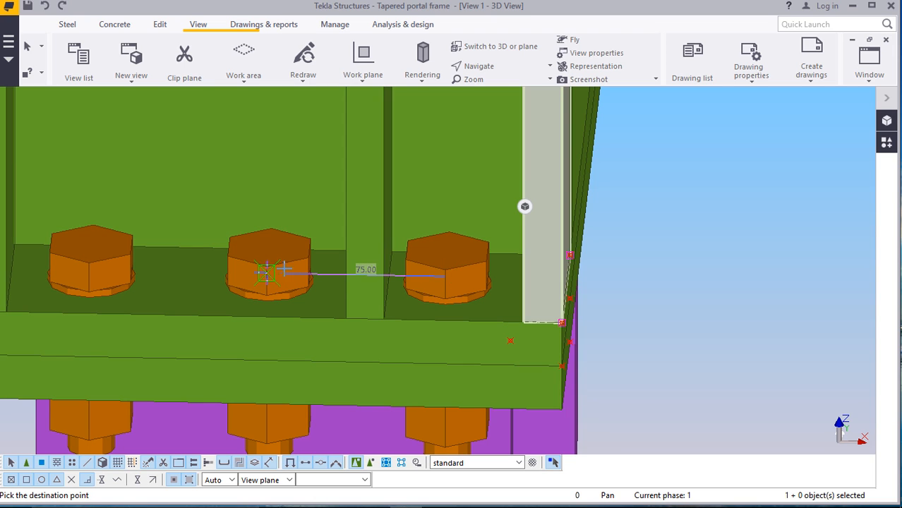
scroll(454, 322, "down", 2)
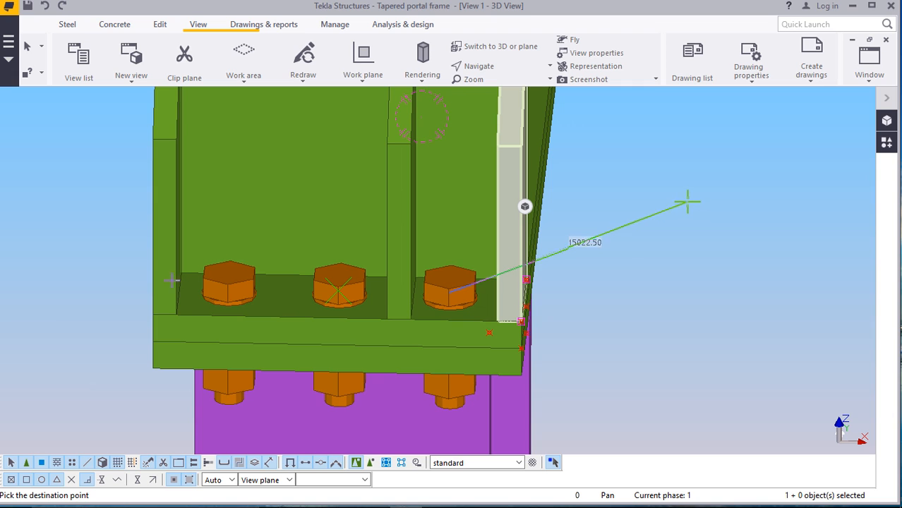
scroll(215, 302, "up", 3)
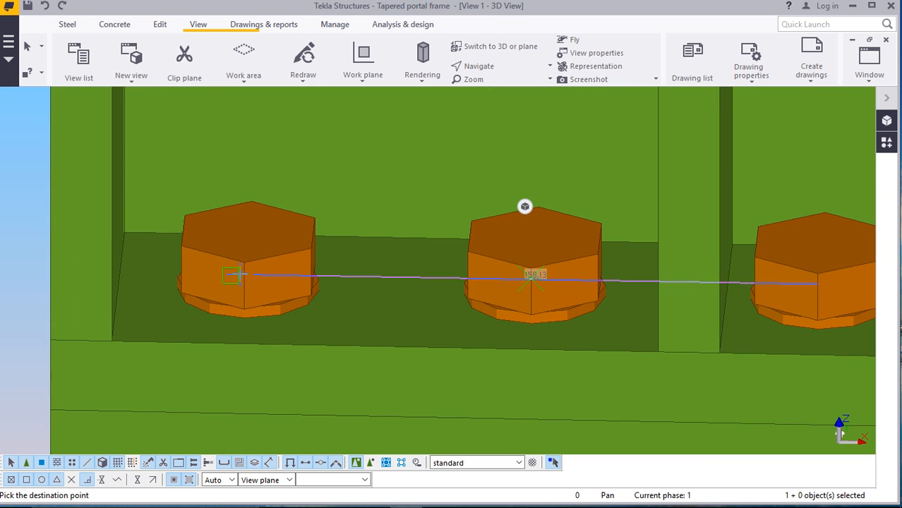
scroll(381, 282, "down", 5)
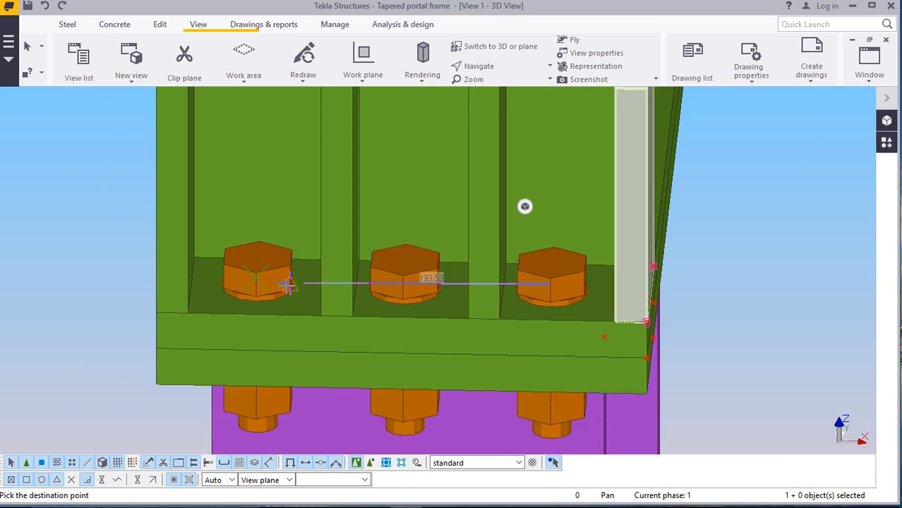
right_click(632, 215)
left_click(660, 224)
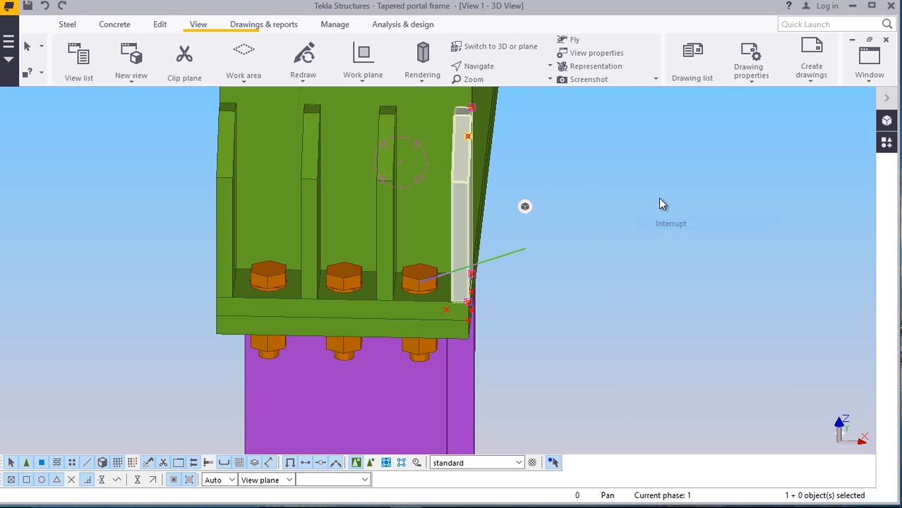
Orbit to the side of the tapered rafter and examine the stiffener row and the bend in the lower flange
left_click(492, 70)
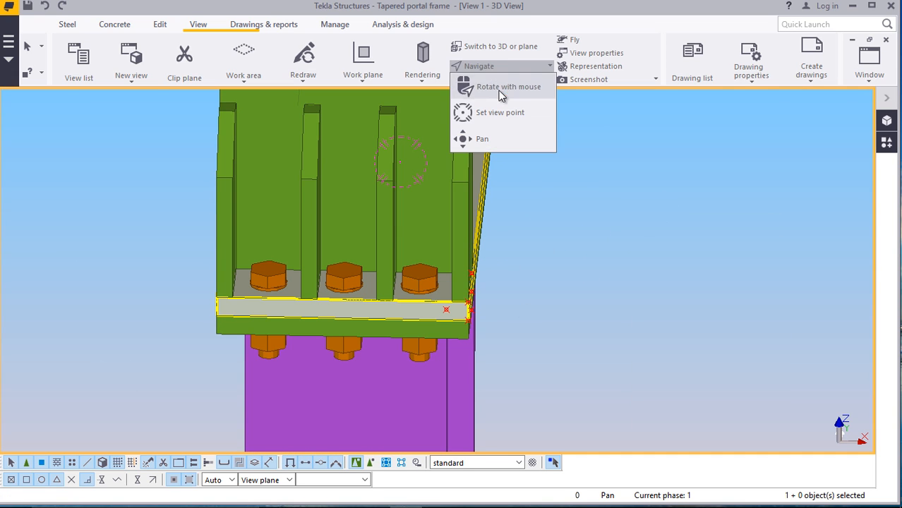
left_click(494, 113)
middle_click_drag(365, 226, 538, 196, "ctrl")
right_click(151, 185)
left_click(171, 196)
left_click(494, 65)
left_click(490, 87)
middle_click_drag(480, 218, 332, 275, "ctrl")
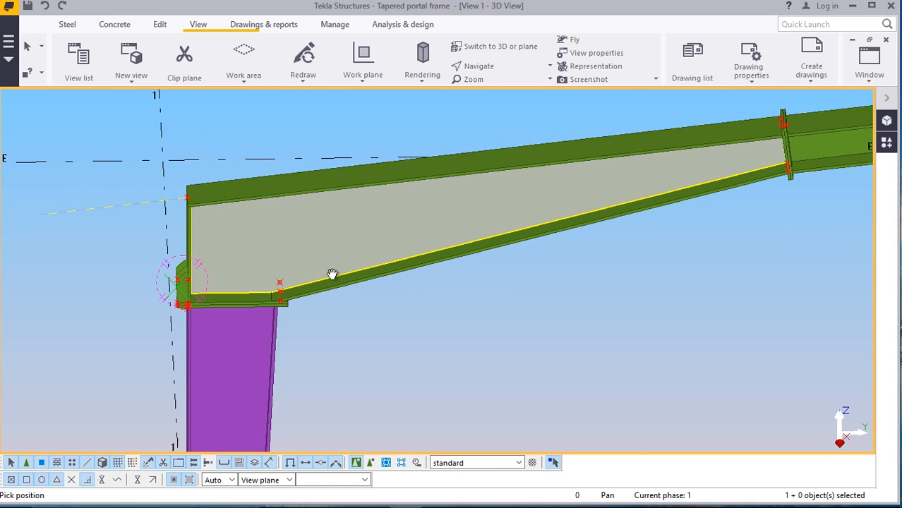
scroll(274, 247, "up", 4)
middle_click_drag(276, 224, 324, 185, "ctrl")
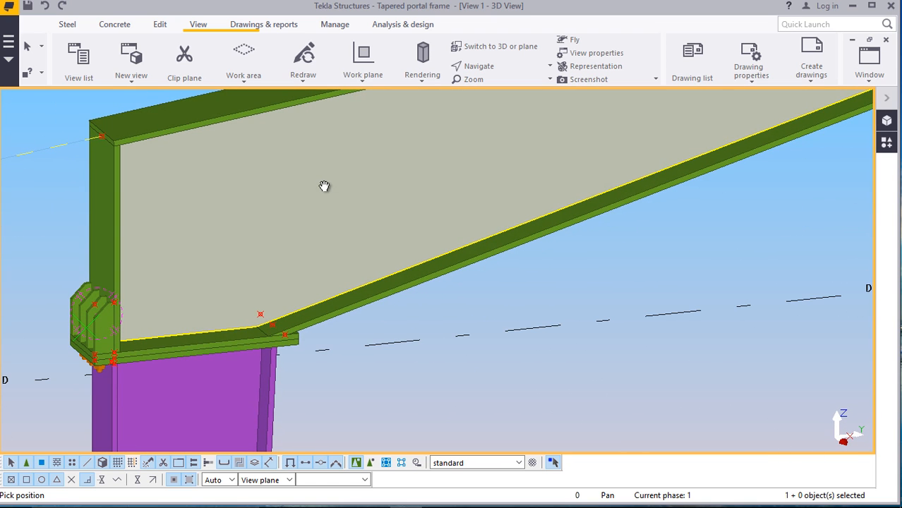
Add a reference point at the web corner where the rafter's lower flange bends above the column's inner flange
left_click(160, 25)
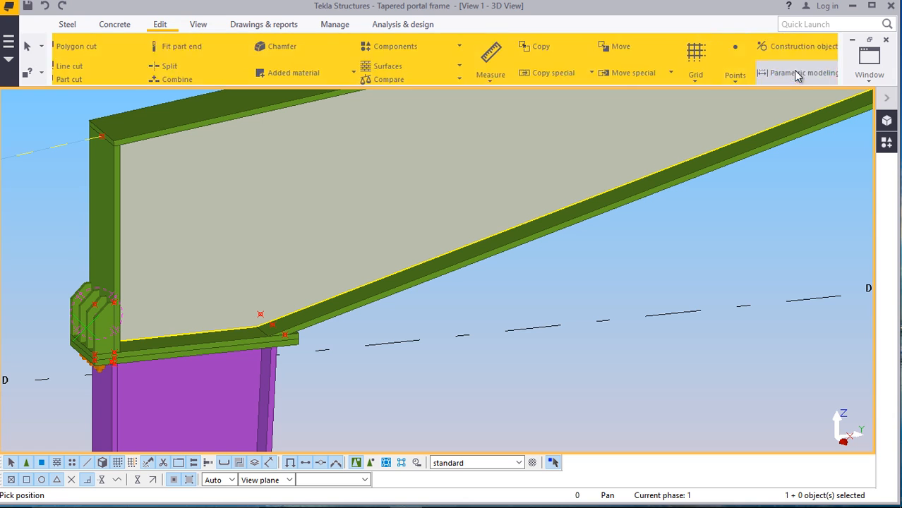
left_click(745, 83)
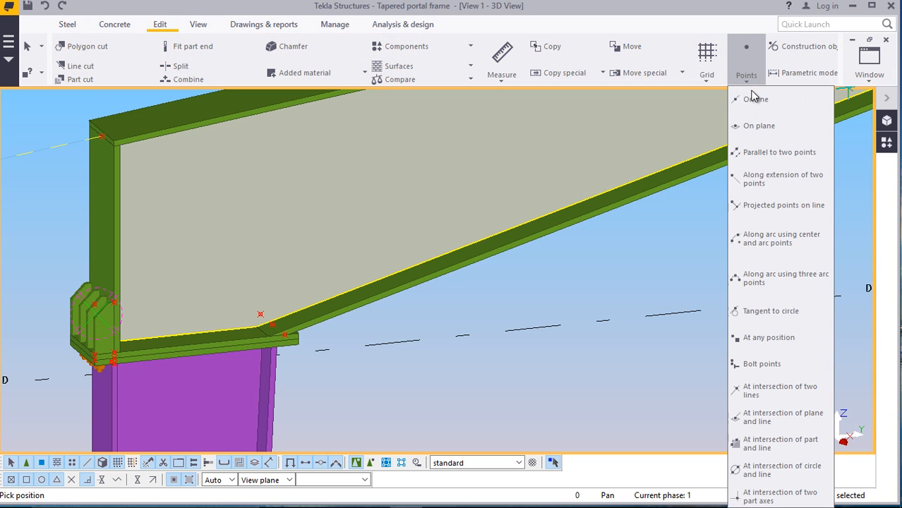
left_click(764, 340)
scroll(251, 329, "up", 3)
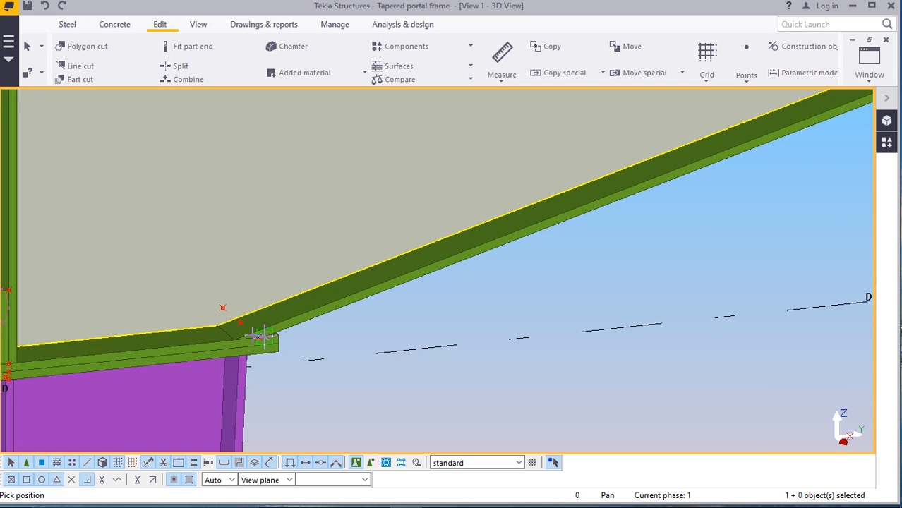
scroll(236, 321, "up", 2)
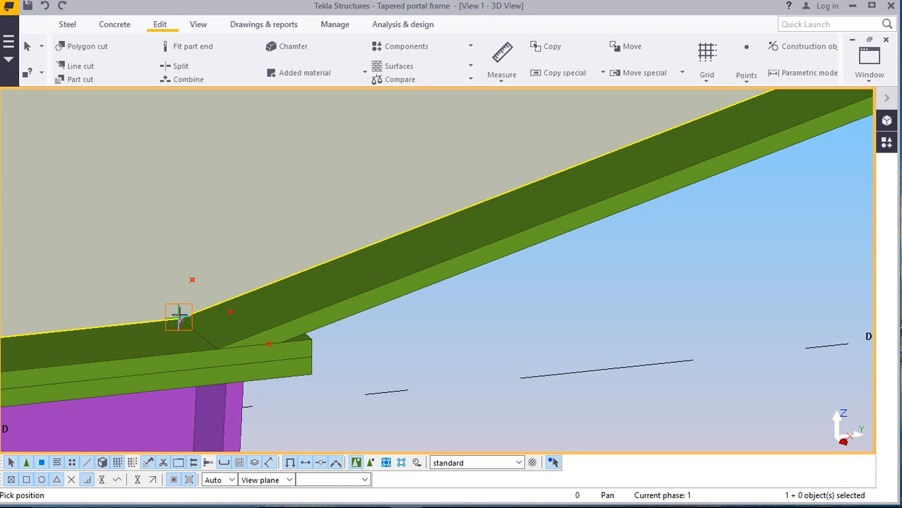
middle_click_drag(182, 311, 235, 307, "ctrl")
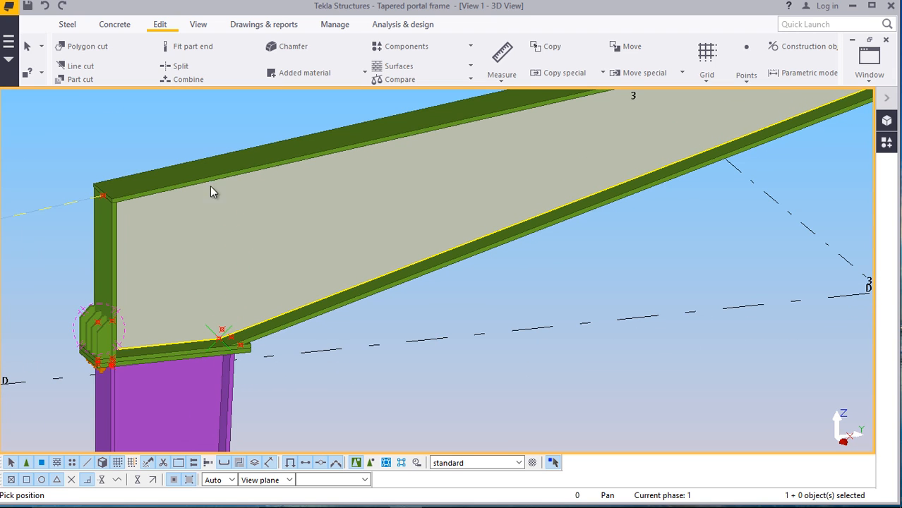
key("Escape")
scroll(224, 342, "up", 5)
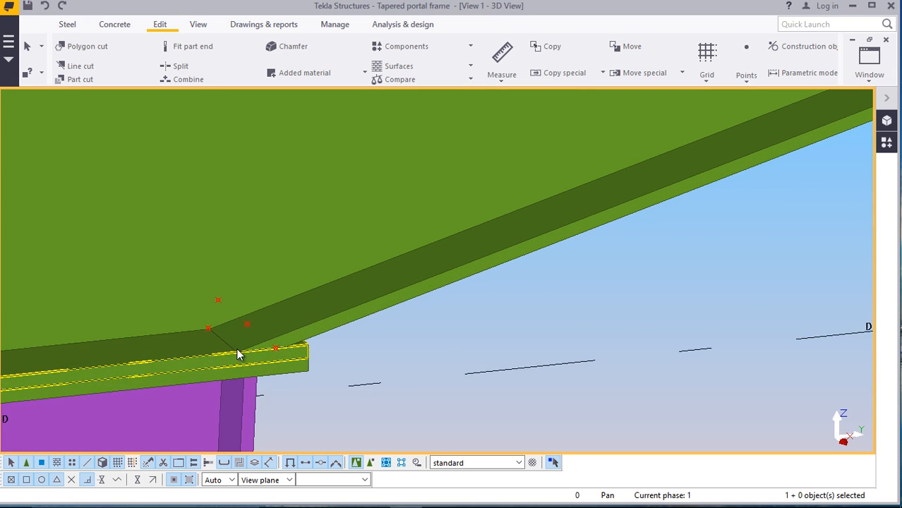
Add reference points at the outer edge of the lower flange bend and above it on the upper flange's edge
scroll(237, 350, "up", 1)
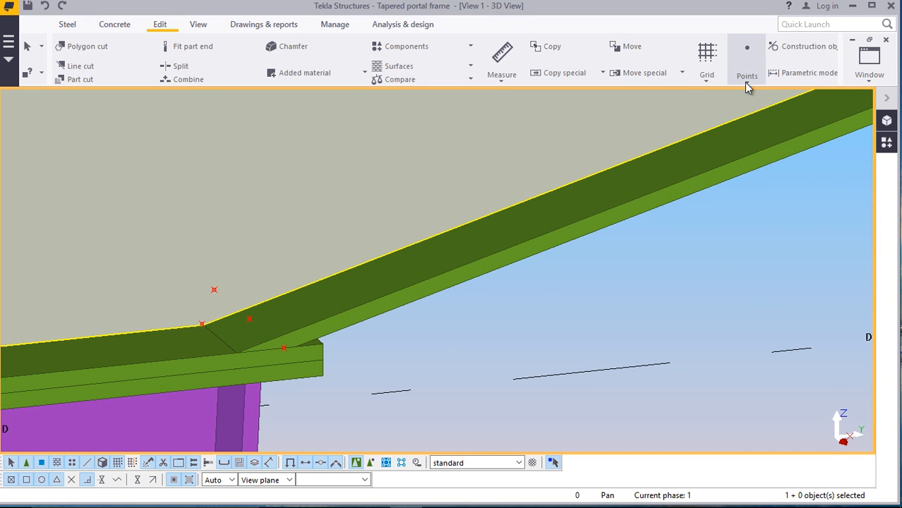
left_click(747, 82)
left_click(750, 343)
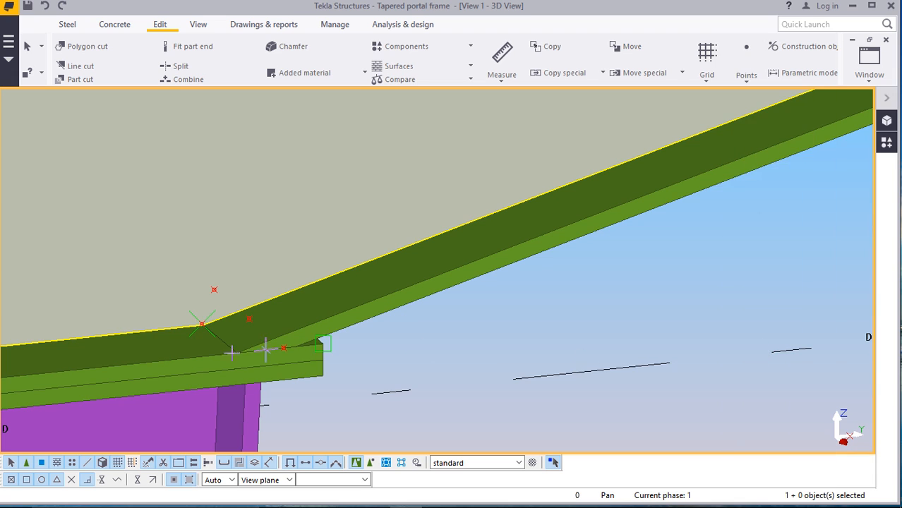
scroll(247, 346, "up", 4)
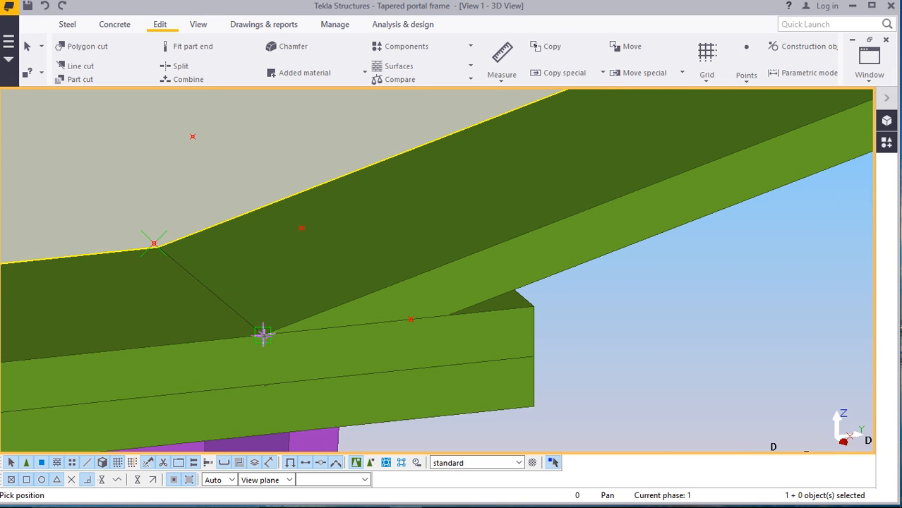
scroll(252, 283, "down", 6)
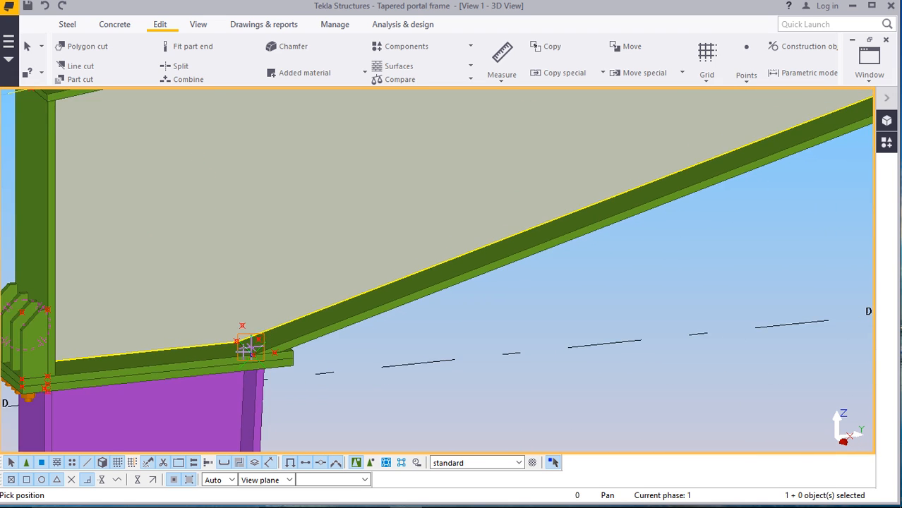
left_click(246, 328)
scroll(230, 197, "up", 6)
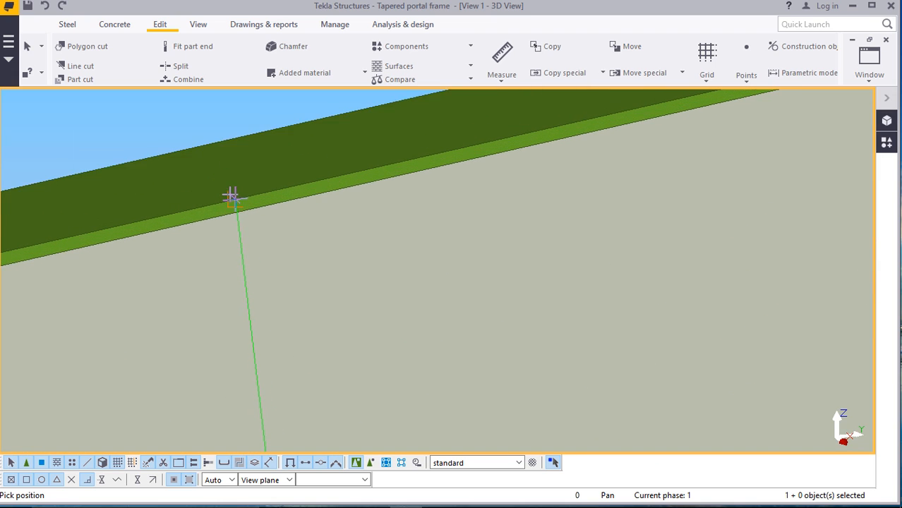
scroll(238, 216, "up", 1)
scroll(235, 219, "up", 3)
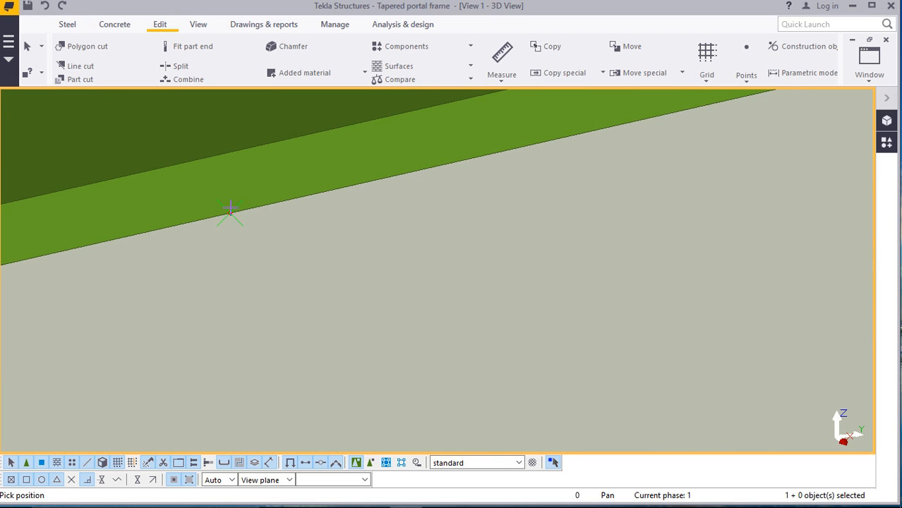
right_click(246, 179)
left_click(238, 184)
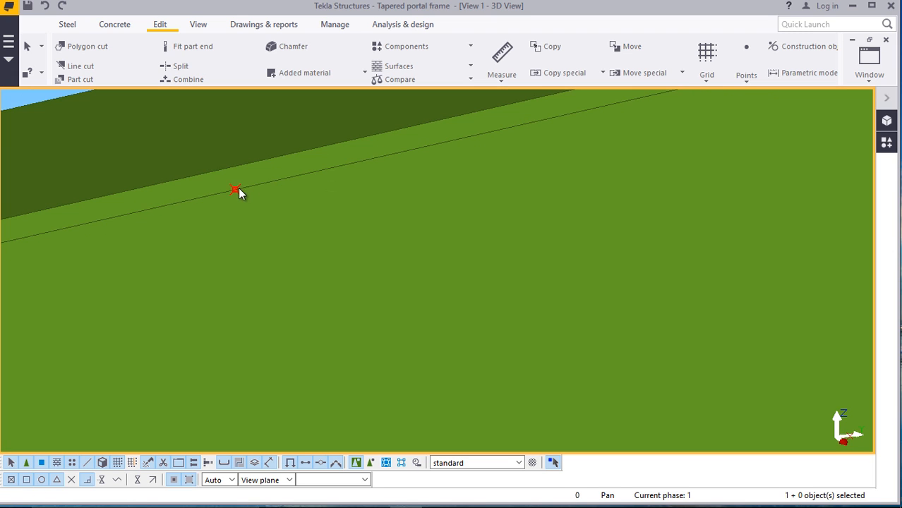
Copy the two flange-edge points to the web, using the lower flange bend's outer edge as origin and the web corner as destination
scroll(233, 188, "down", 5)
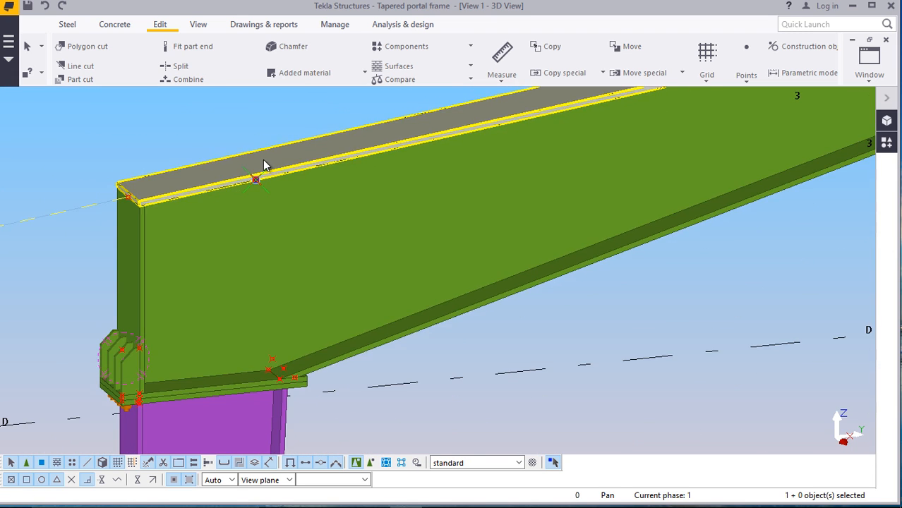
scroll(305, 392, "up", 5)
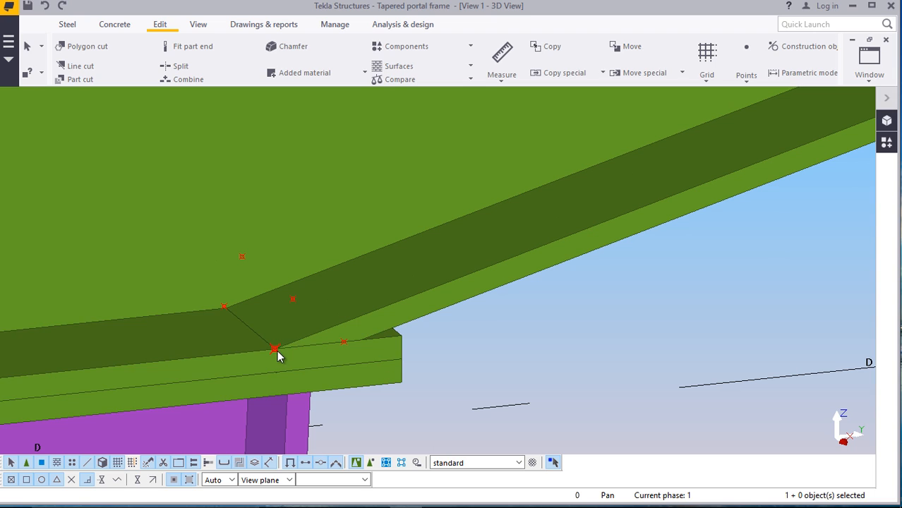
right_click(617, 328)
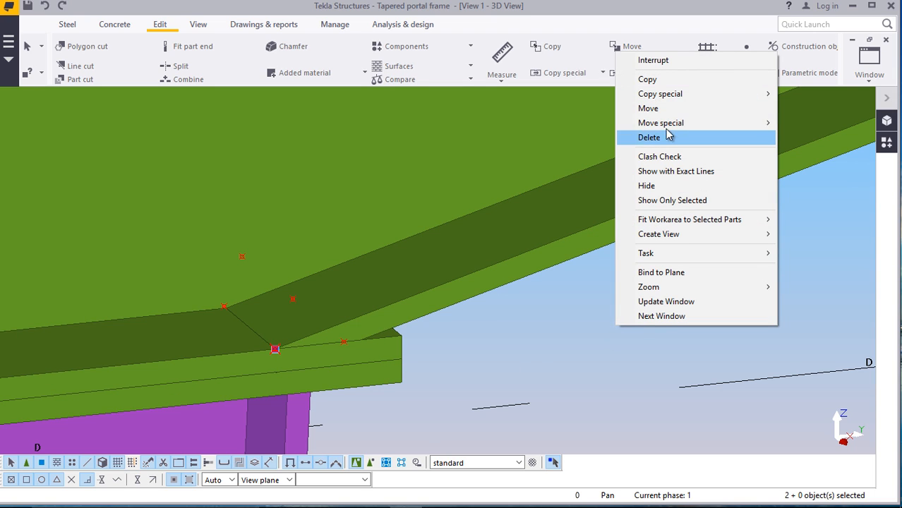
left_click(645, 80)
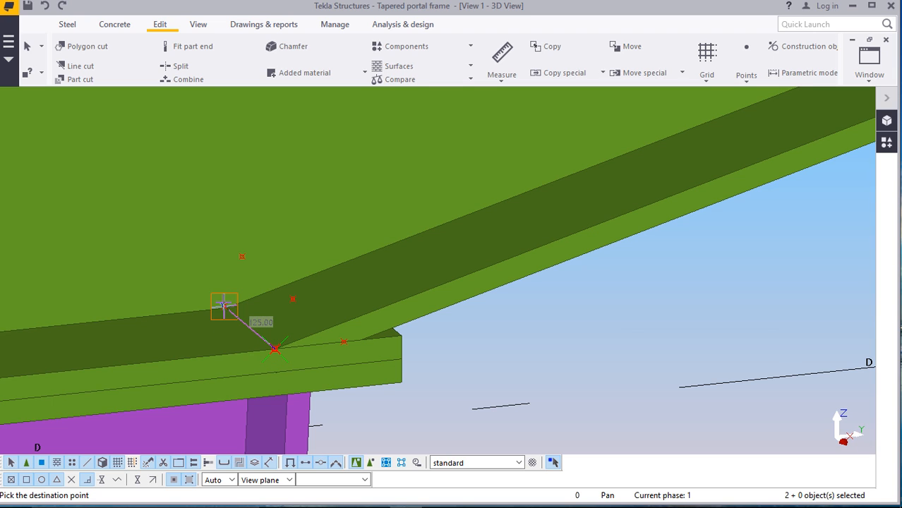
right_click(679, 353)
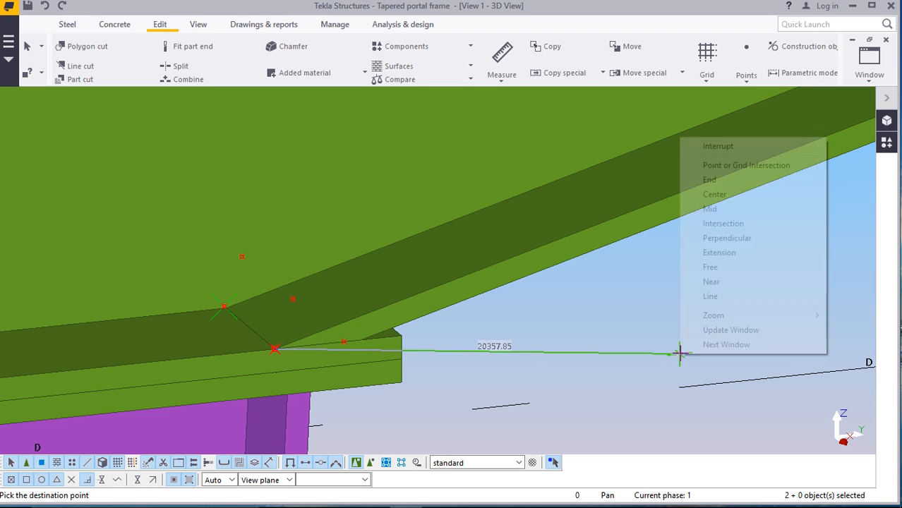
left_click(713, 146)
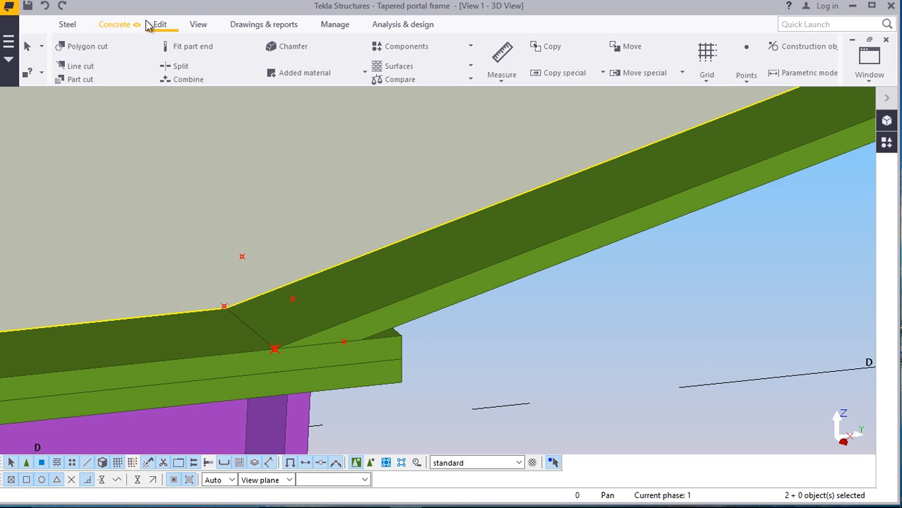
Start a plate with corners at the lower flange bend's web corner and outer edge, and at the upper flange's edge point
left_click(68, 26)
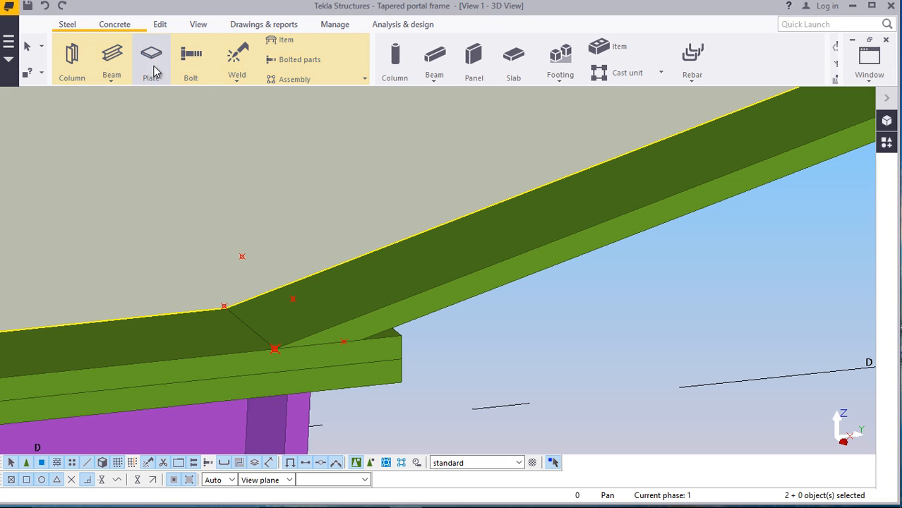
left_click(151, 55)
scroll(221, 331, "up", 2)
scroll(221, 330, "up", 2)
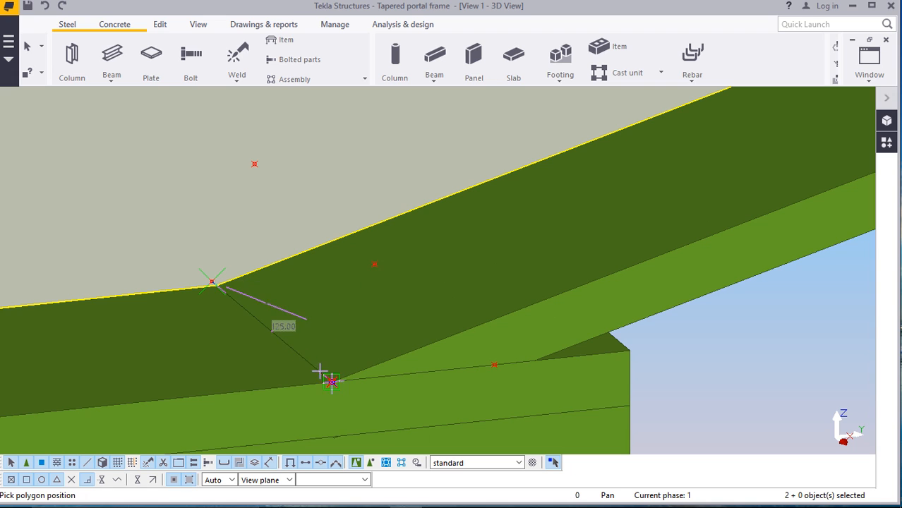
scroll(316, 416, "down", 5)
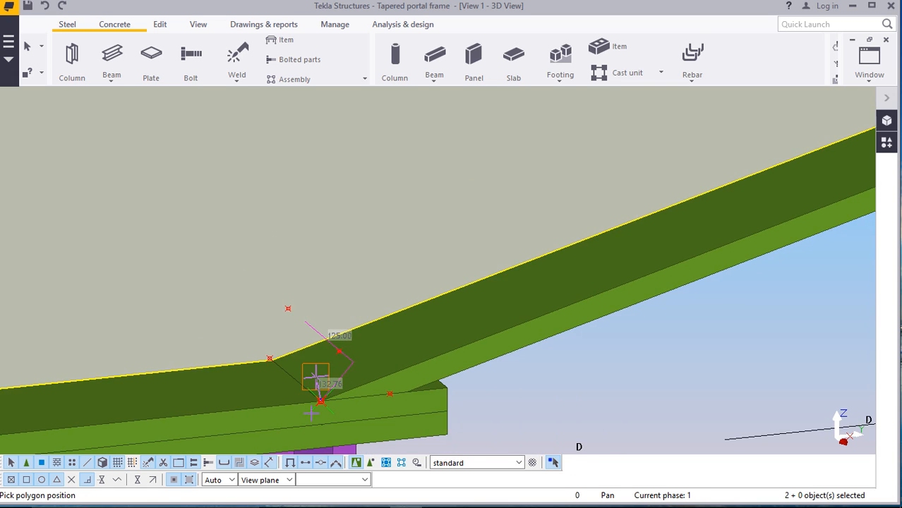
scroll(282, 226, "up", 5)
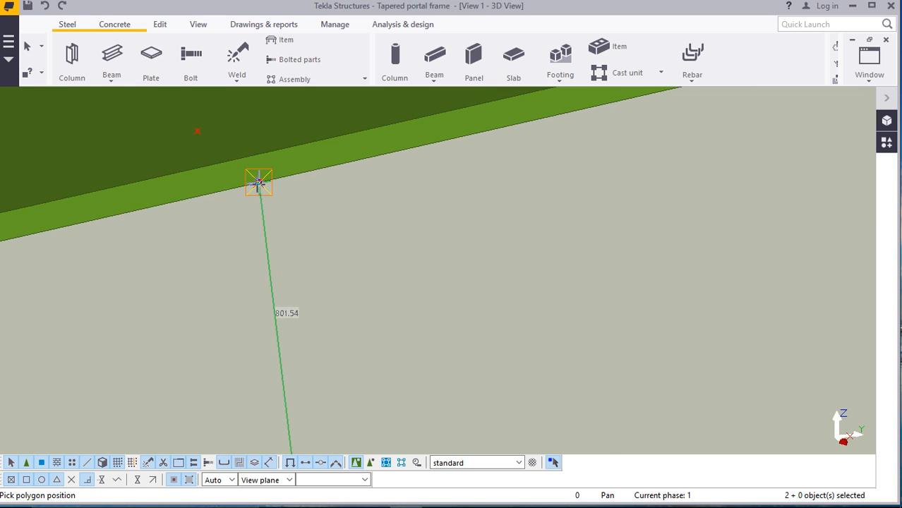
left_click(259, 182)
scroll(302, 276, "down", 2)
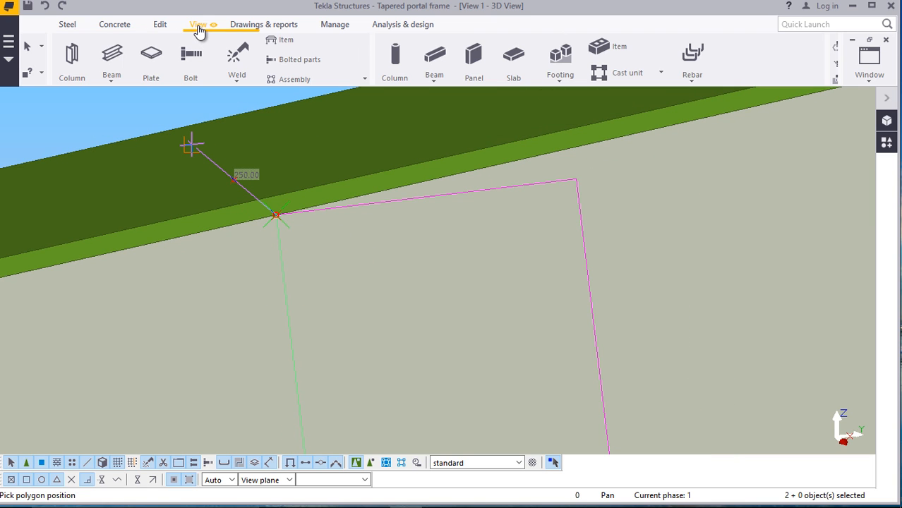
Orbit below the upper flange and place the plate's fourth corner at the reference point where the flange meets the web
left_click(198, 25)
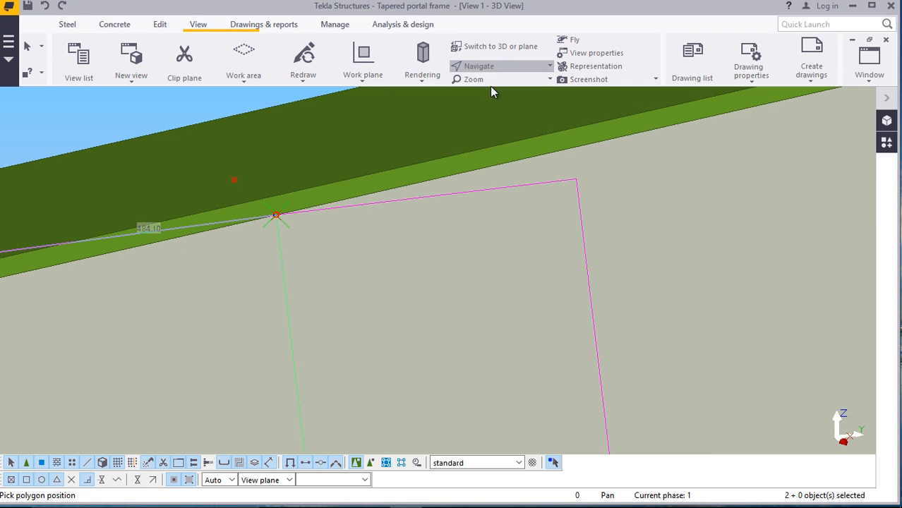
left_click_drag(259, 215, 250, 130)
right_click(249, 129)
left_click(268, 138)
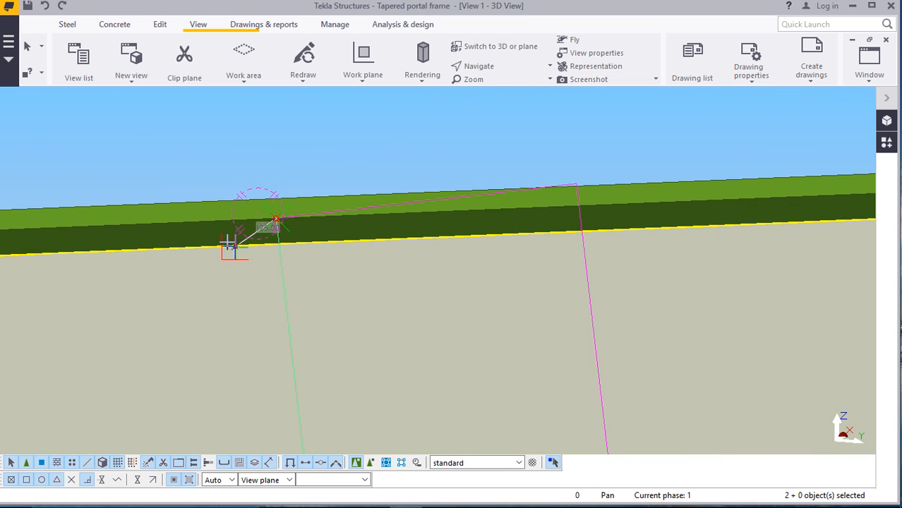
scroll(236, 251, "up", 4)
scroll(244, 265, "up", 2)
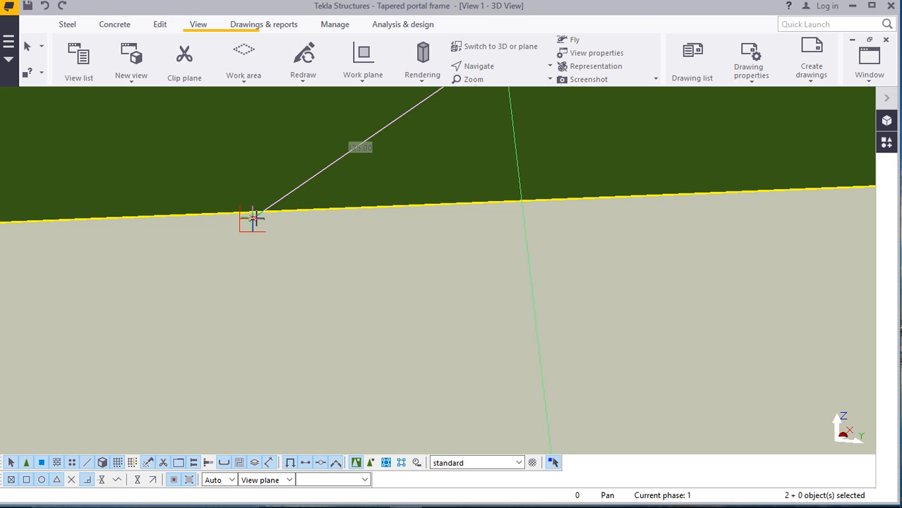
scroll(249, 256, "down", 8)
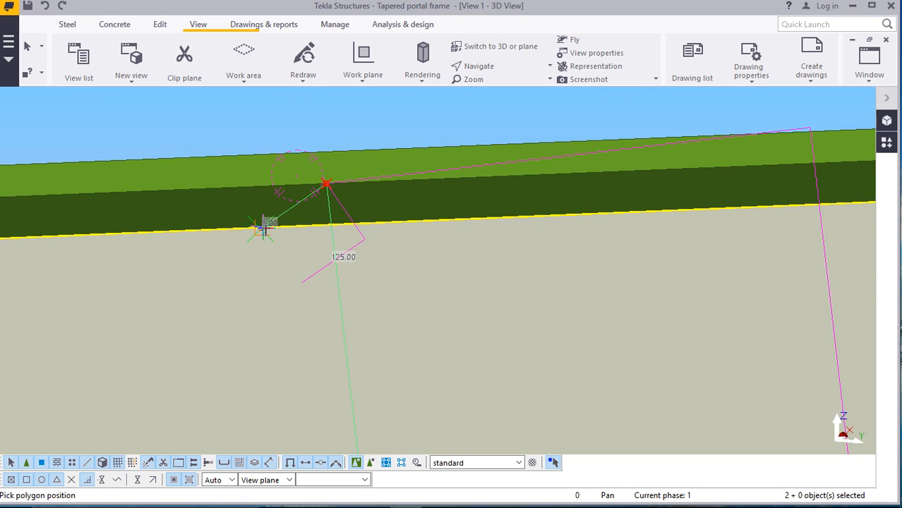
scroll(268, 221, "down", 3)
Close the plate outline at the web corner of the lower flange bend and end the plate command
scroll(292, 383, "up", 4)
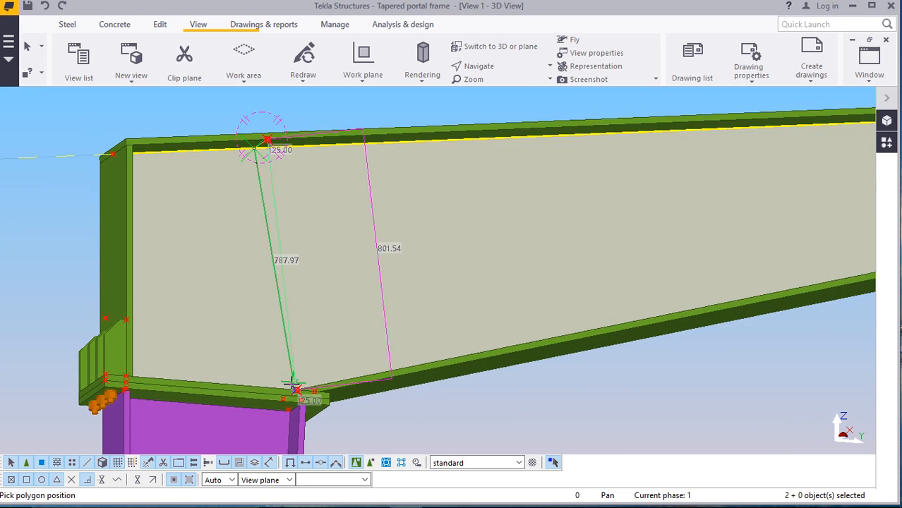
left_click(482, 67)
left_click(480, 84)
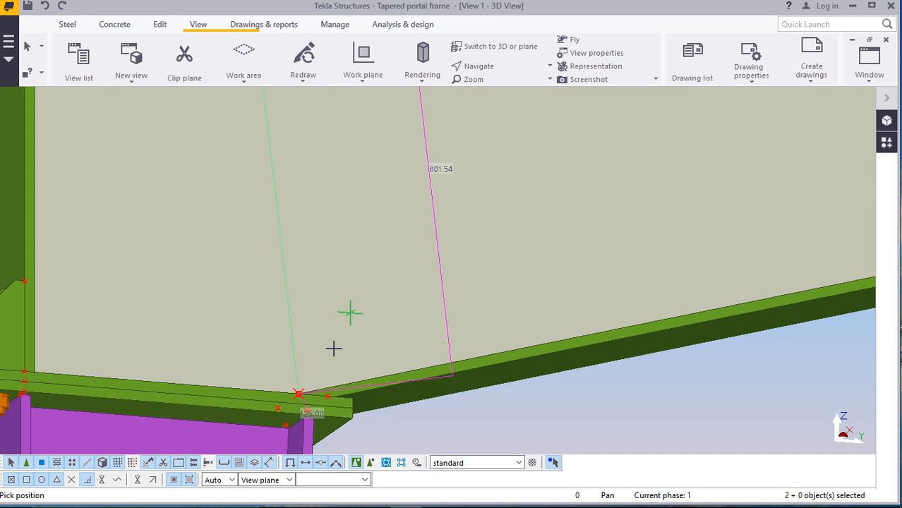
left_click_drag(287, 345, 282, 376)
right_click(268, 282)
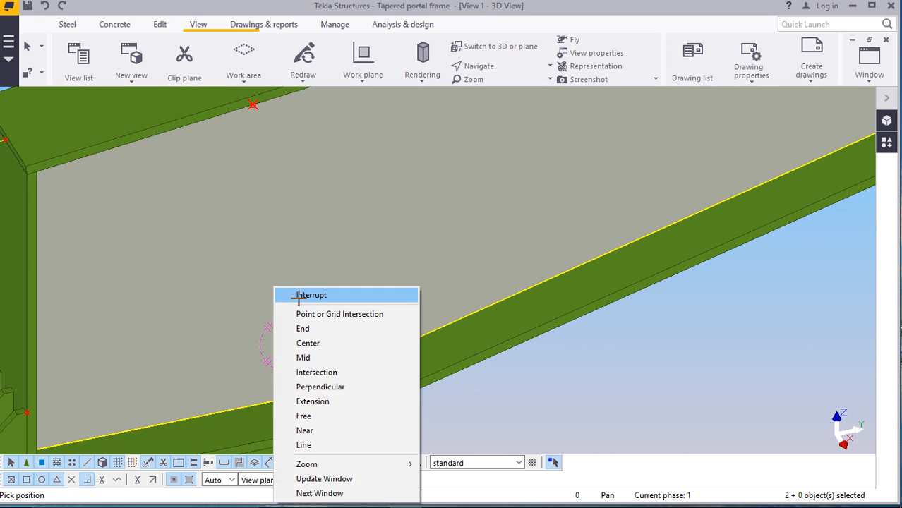
left_click(280, 295)
scroll(279, 400, "up", 5)
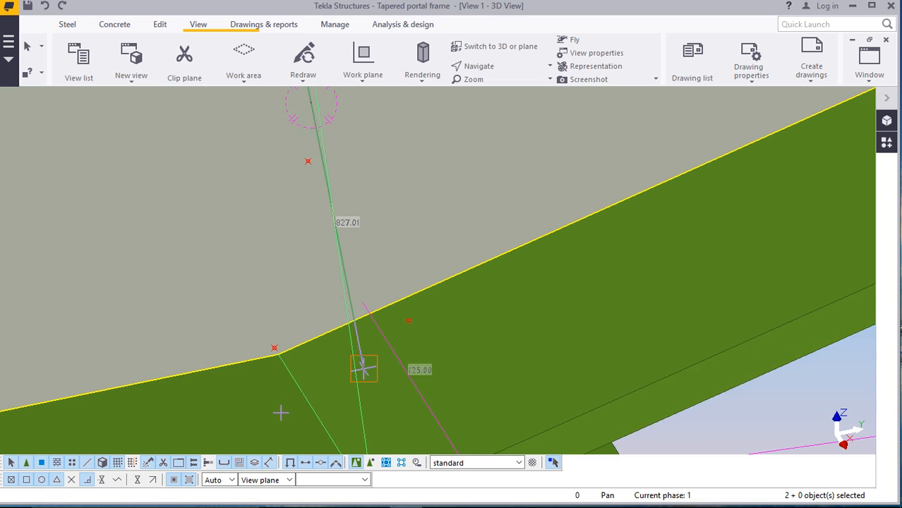
left_click(274, 336)
scroll(255, 299, "down", 5)
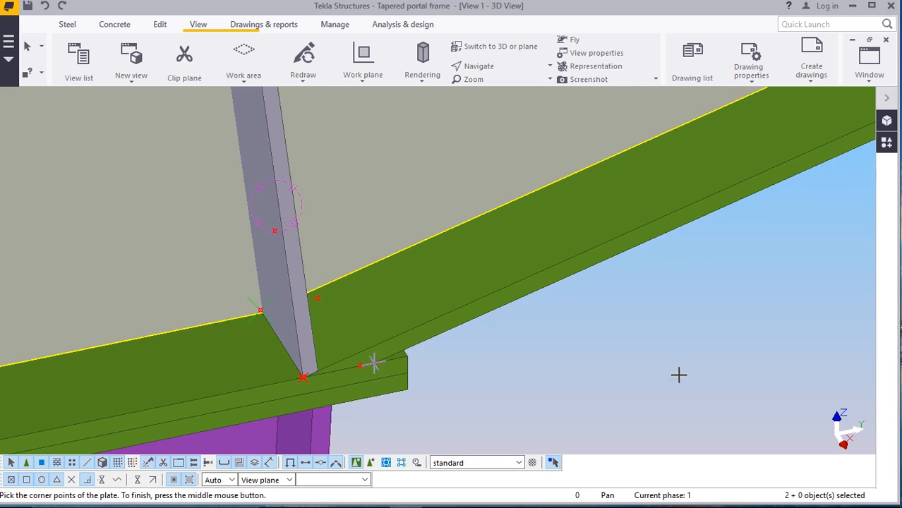
right_click(703, 385)
left_click(737, 170)
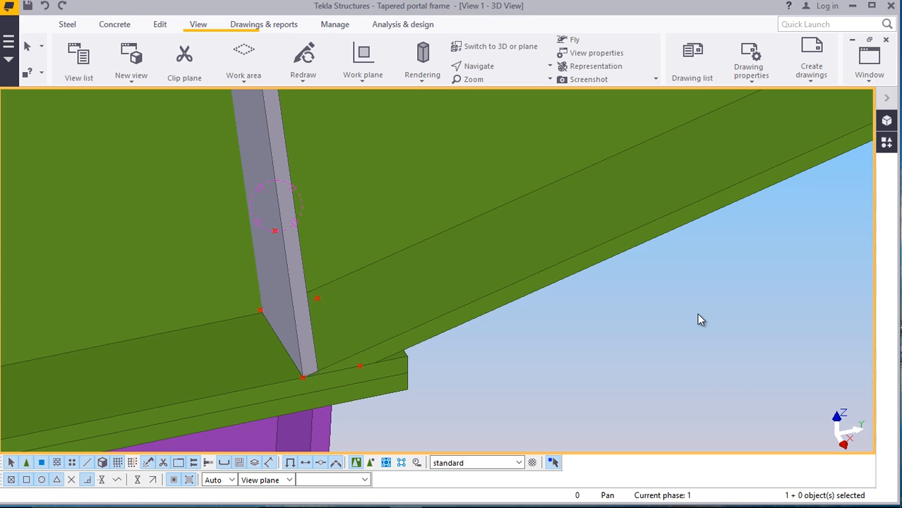
Set the new PLT16 web stiffener's class to 3 to match the rafter's green colour
scroll(436, 317, "down", 6)
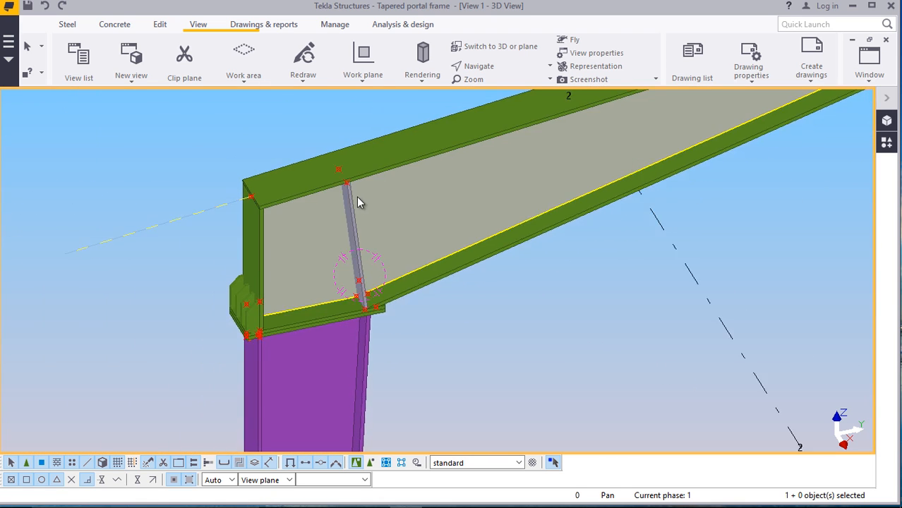
scroll(353, 211, "up", 6)
scroll(339, 190, "down", 5)
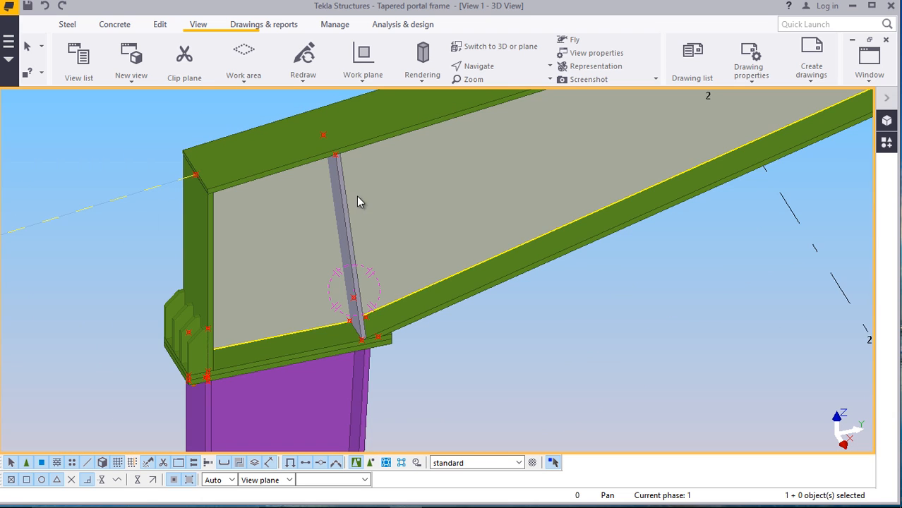
scroll(332, 214, "up", 2)
left_click(350, 206)
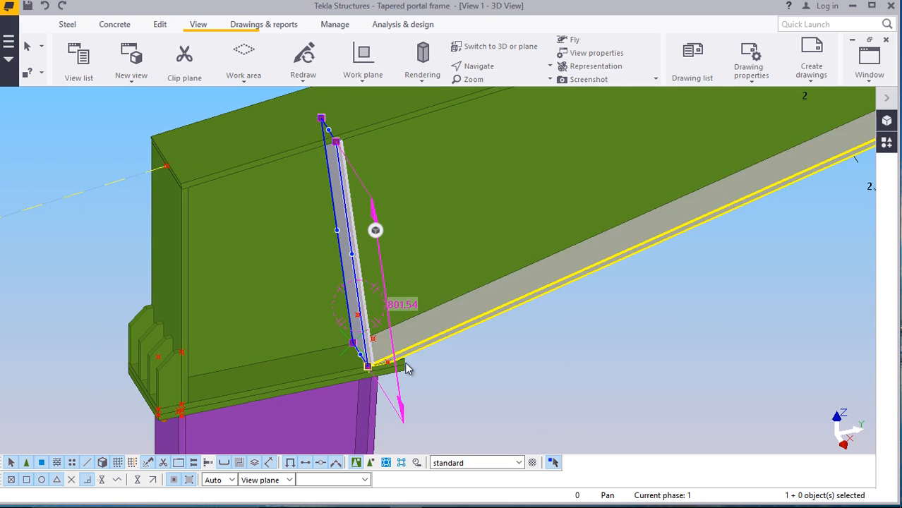
scroll(406, 364, "up", 1)
scroll(377, 233, "down", 1)
left_click(378, 230)
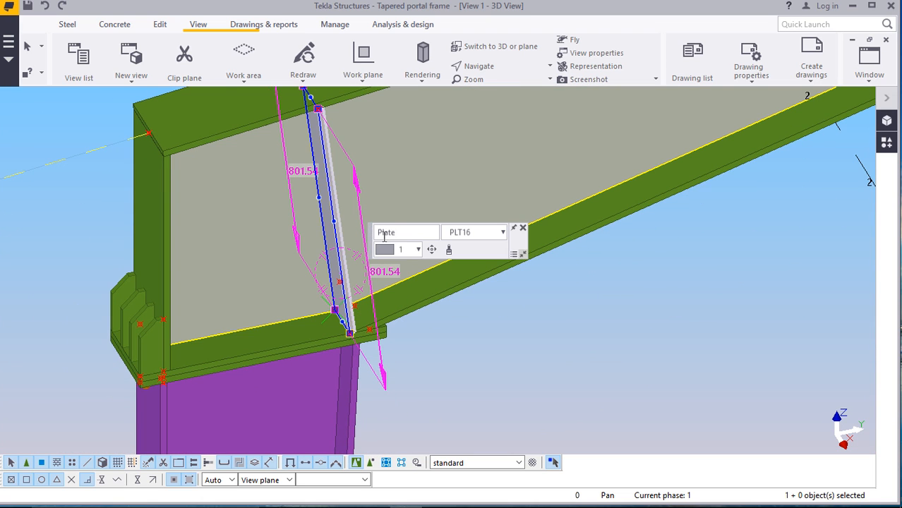
left_click(418, 249)
left_click(406, 295)
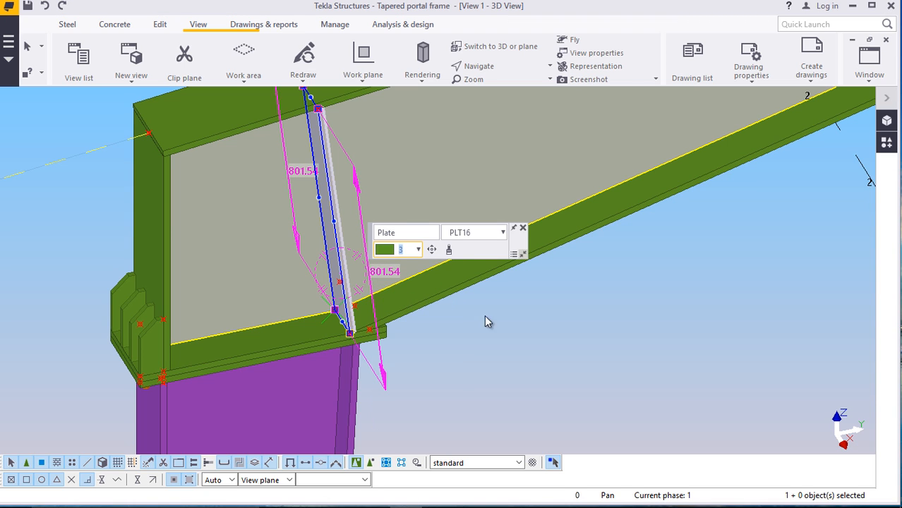
left_click(573, 342)
scroll(566, 342, "down", 3)
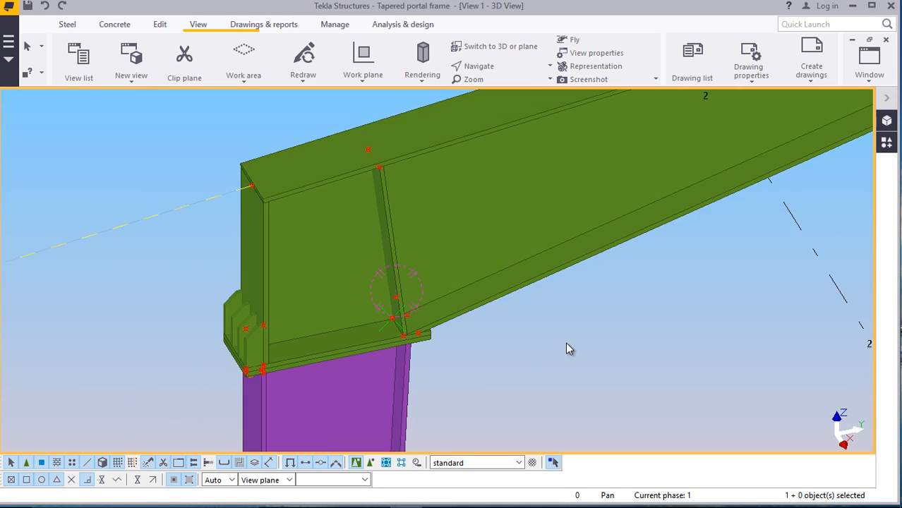
Set the work plane to the outer face of the vertical end plate closing the rafter at the column
left_click(418, 219)
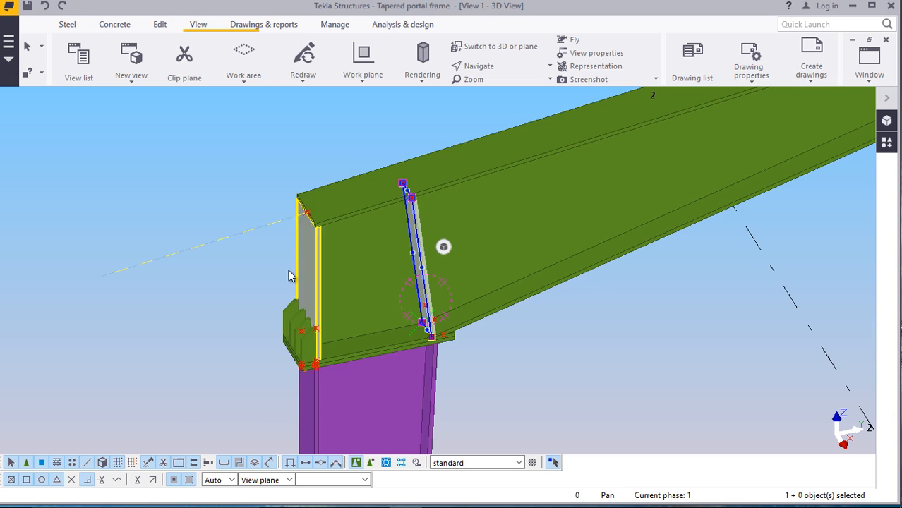
scroll(288, 270, "up", 5)
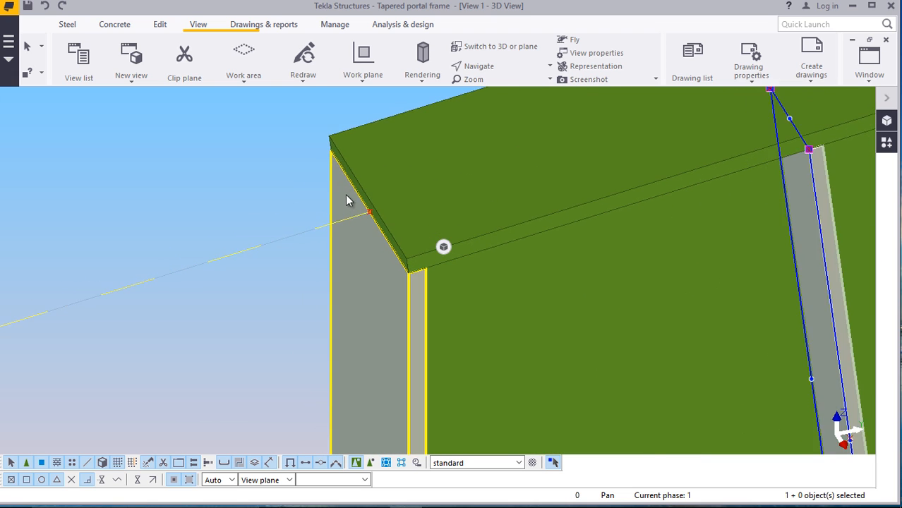
scroll(346, 201, "down", 2)
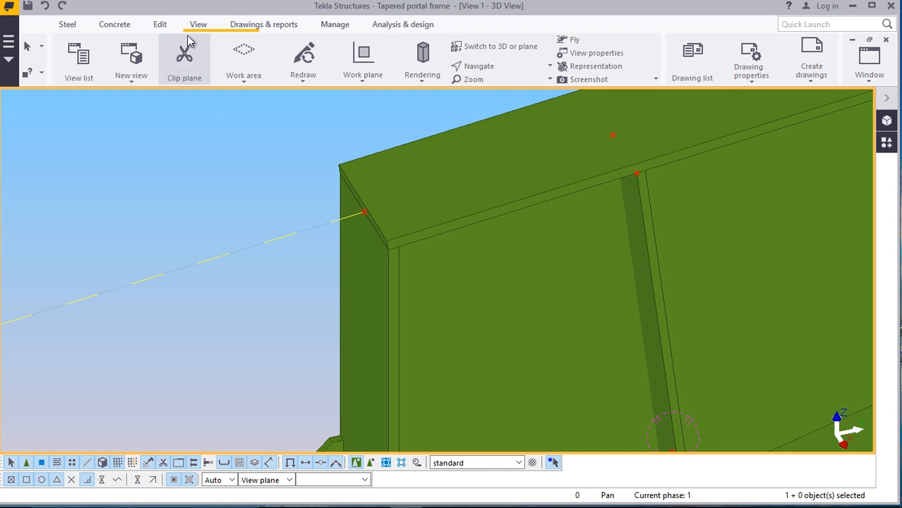
left_click(196, 28)
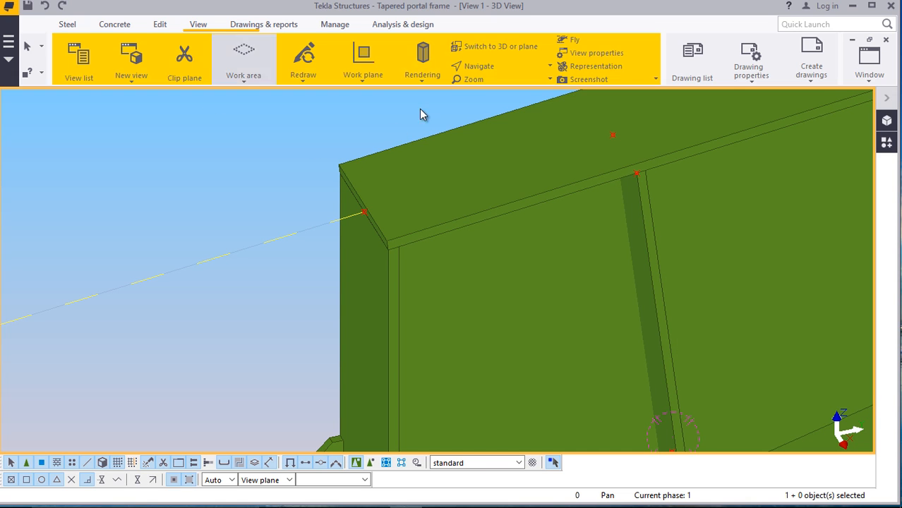
left_click(364, 71)
left_click(378, 106)
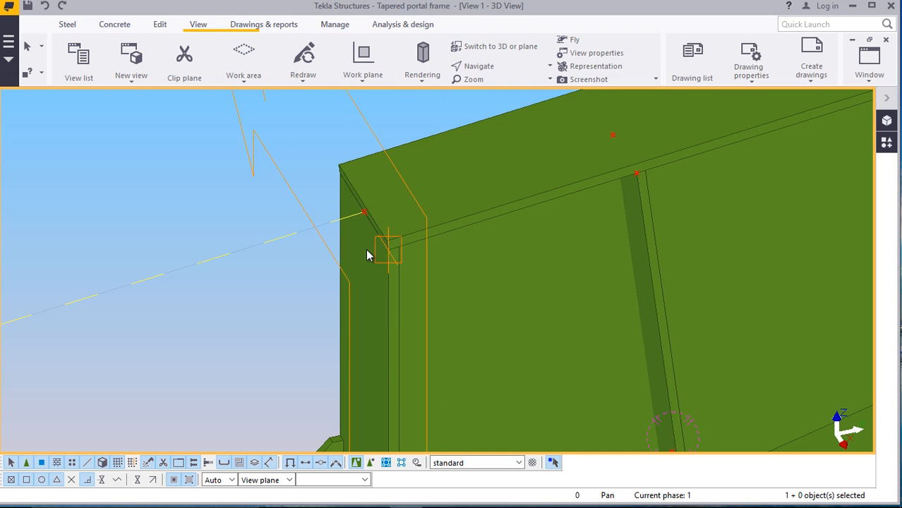
left_click(338, 216)
scroll(346, 240, "down", 4)
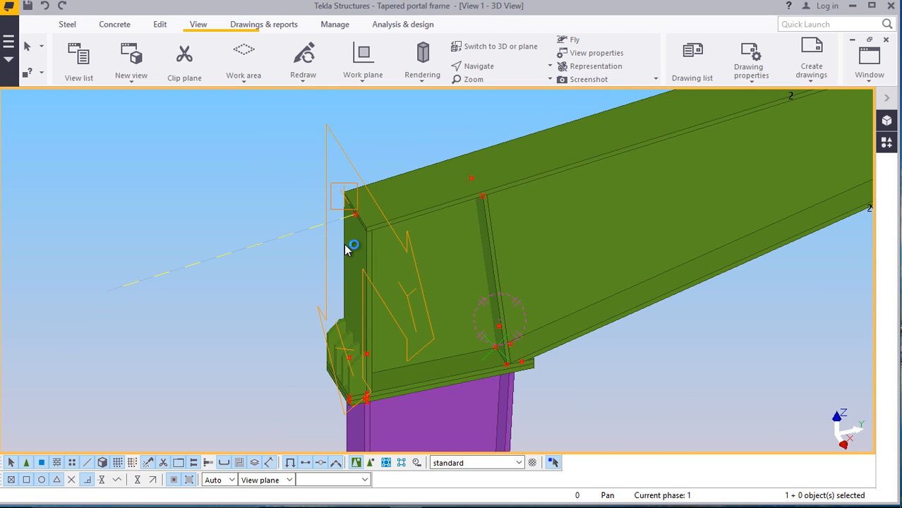
right_click(242, 155)
left_click(260, 146)
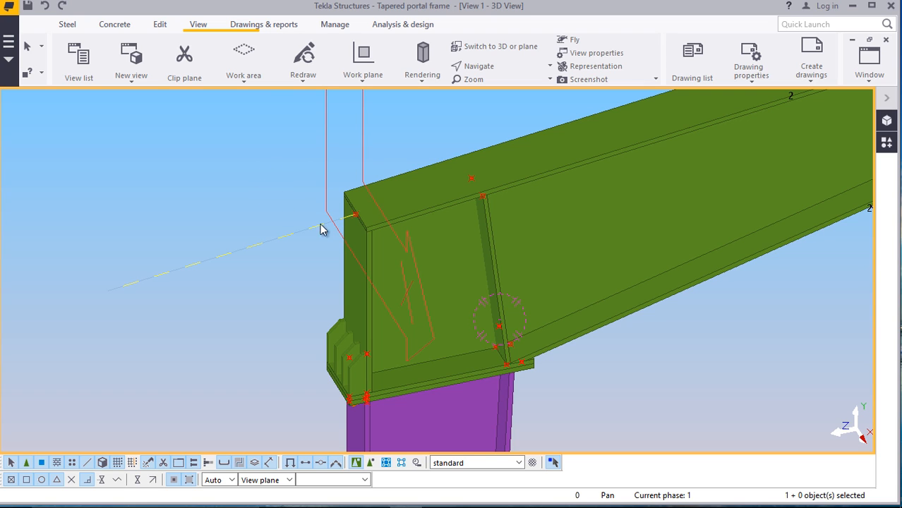
left_click(496, 259)
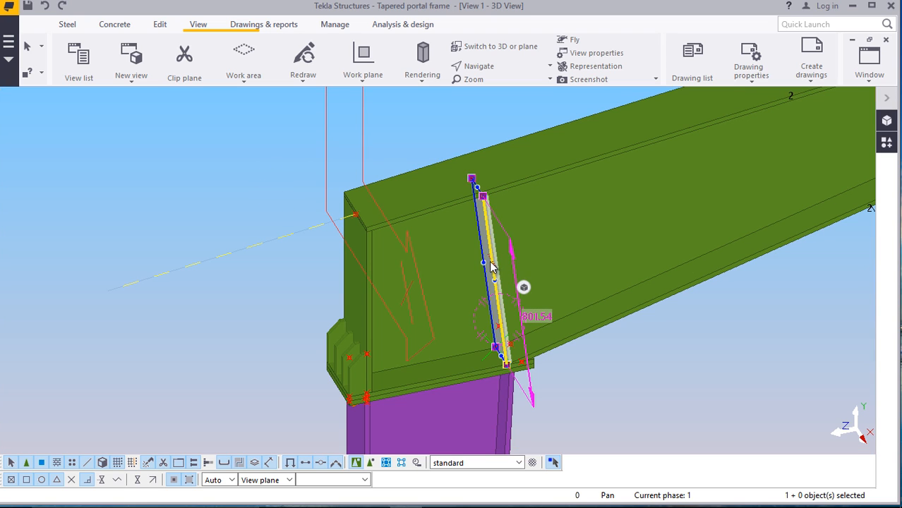
right_click(341, 269)
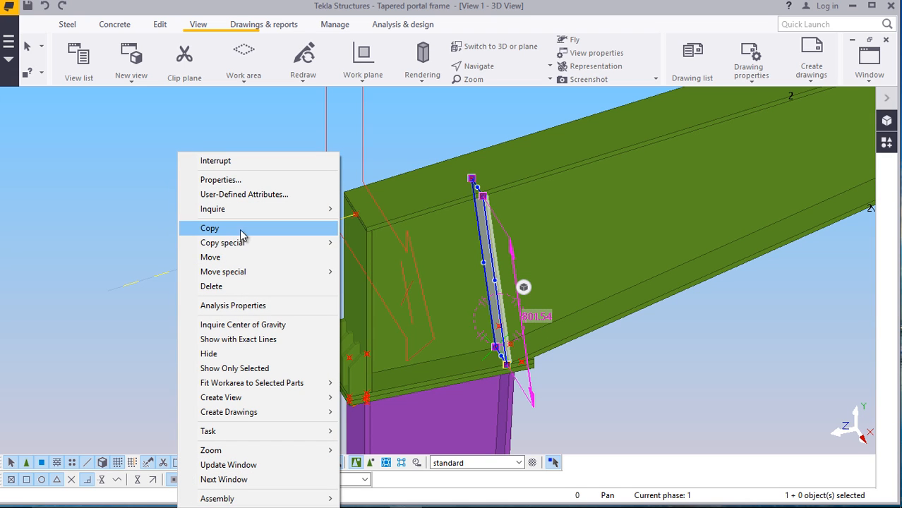
mouse_move(243, 242)
left_click(370, 242)
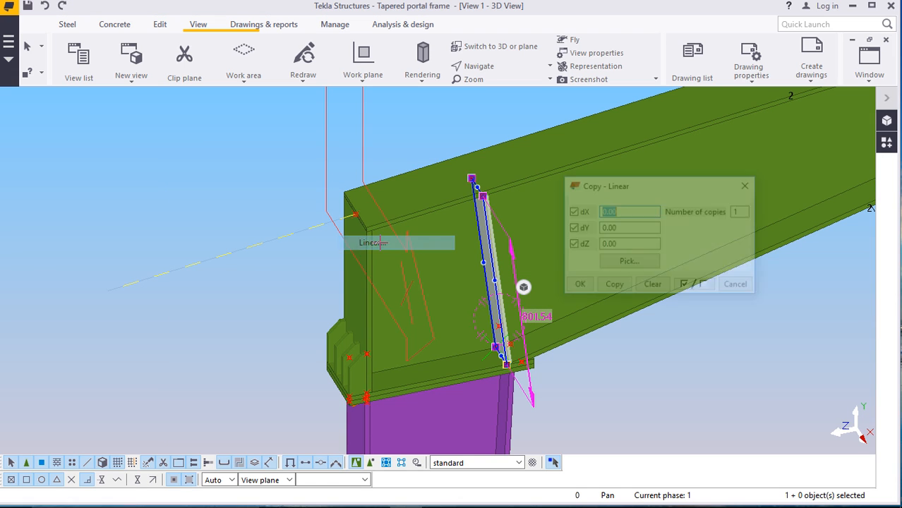
left_click(748, 185)
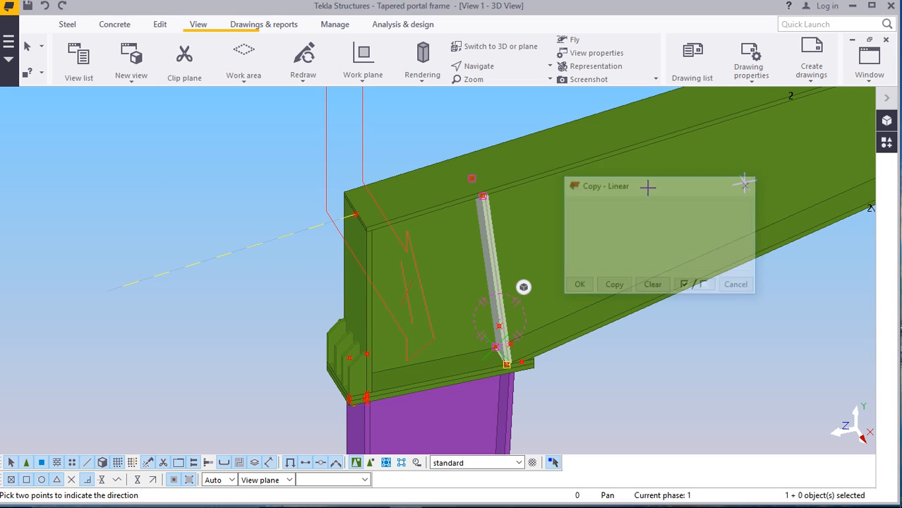
right_click(192, 155)
left_click(230, 166)
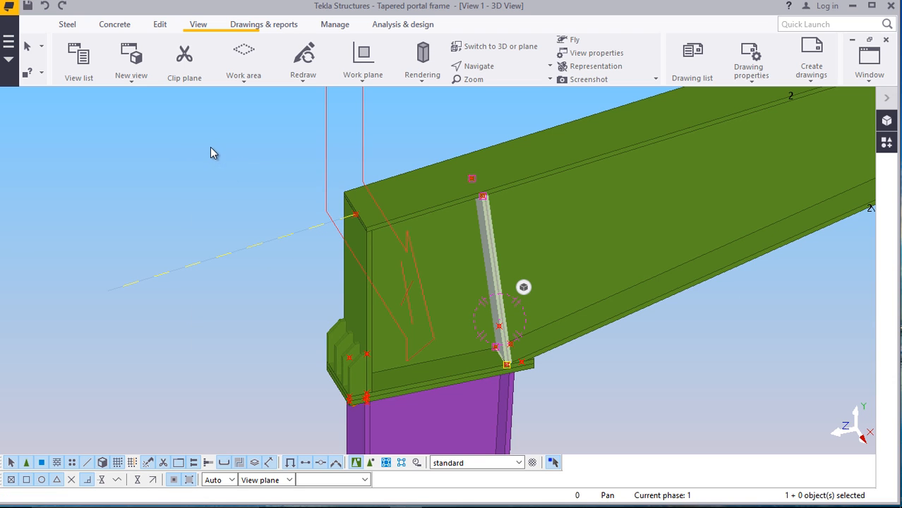
right_click(211, 148)
mouse_move(276, 238)
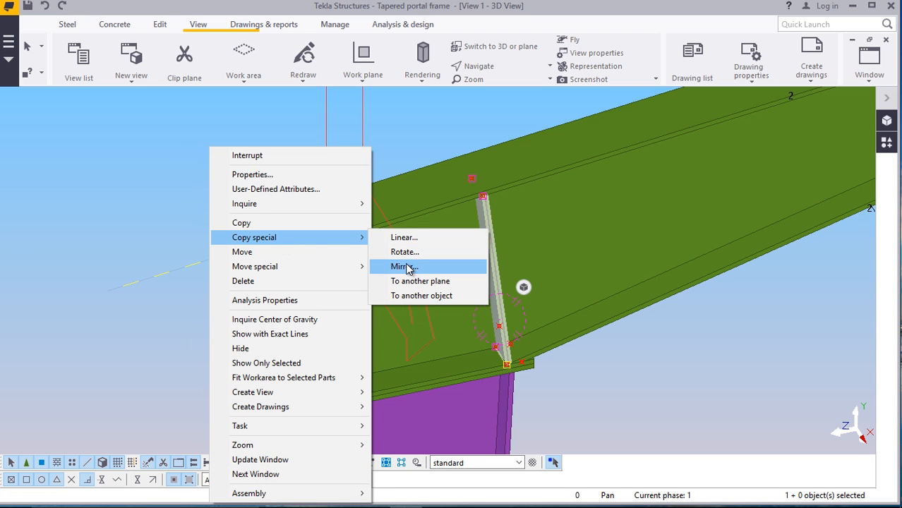
left_click(404, 266)
scroll(367, 203, "up", 5)
scroll(367, 203, "up", 5)
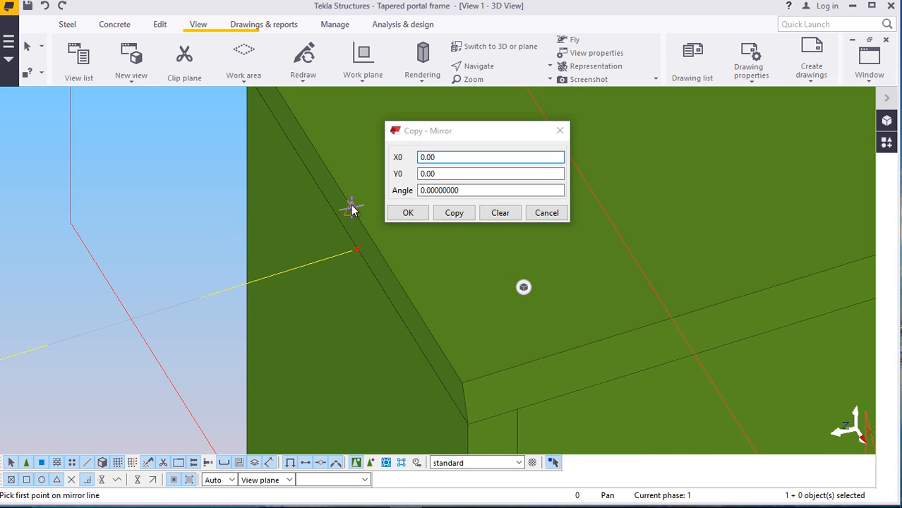
left_click(351, 208)
scroll(356, 249, "up", 3)
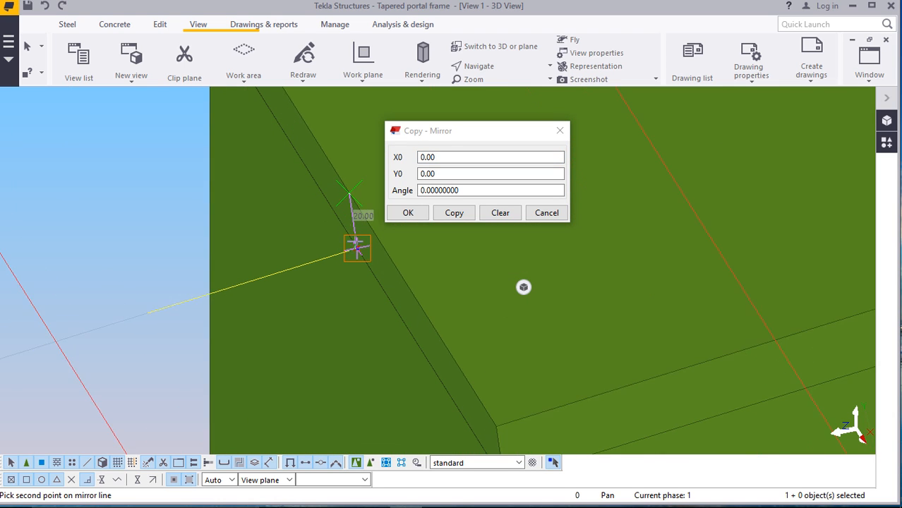
scroll(356, 247, "up", 2)
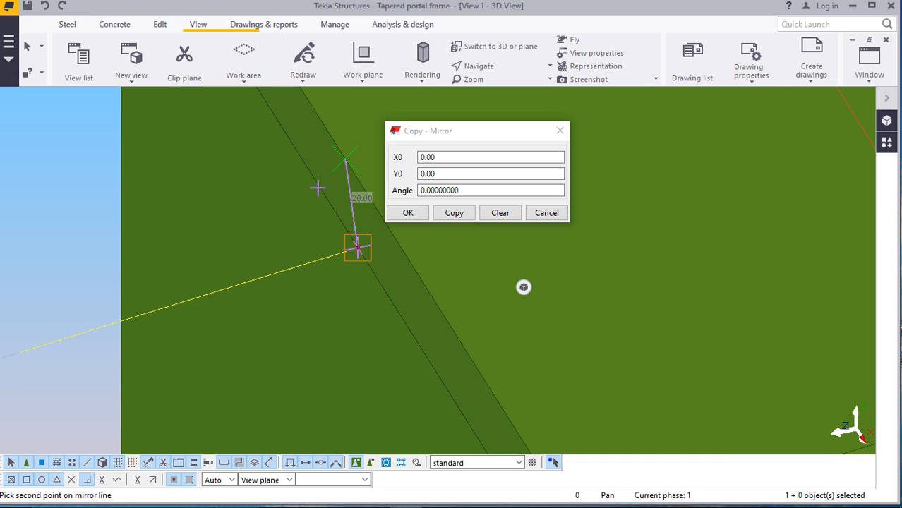
scroll(256, 159, "down", 5)
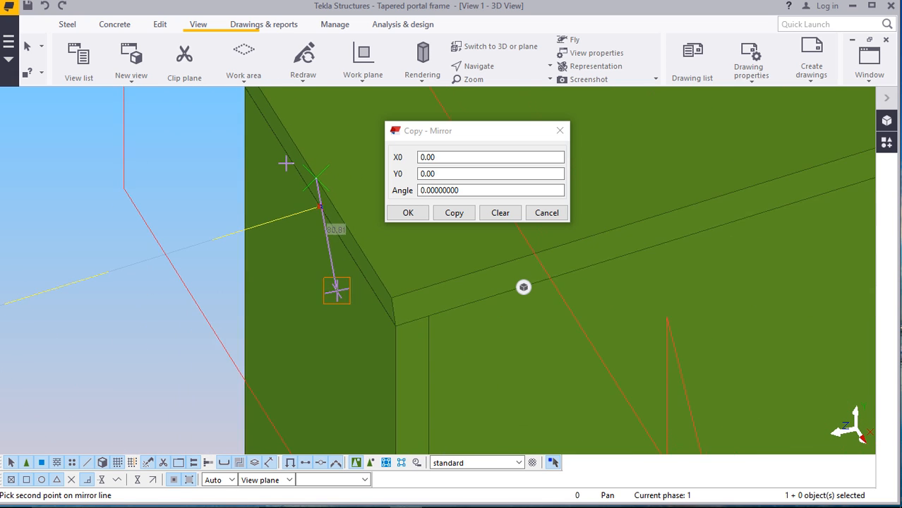
scroll(304, 180, "down", 5)
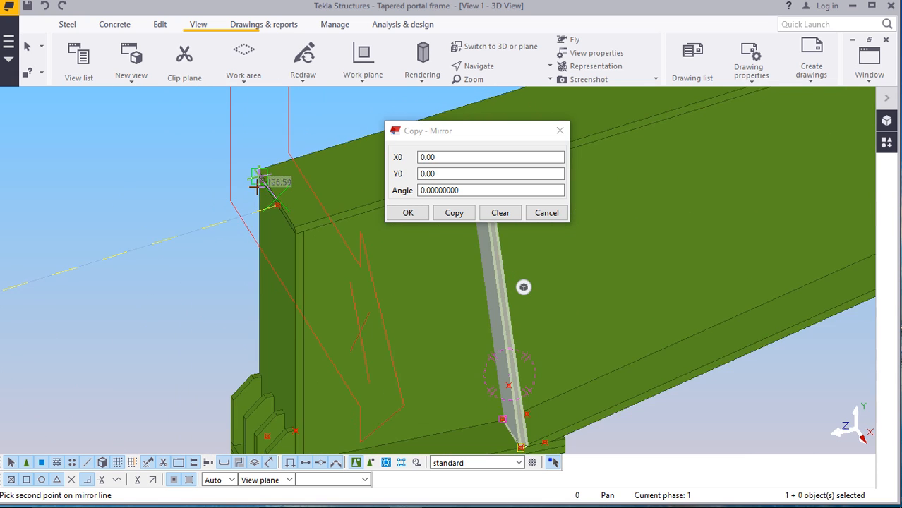
right_click(185, 124)
key("Escape")
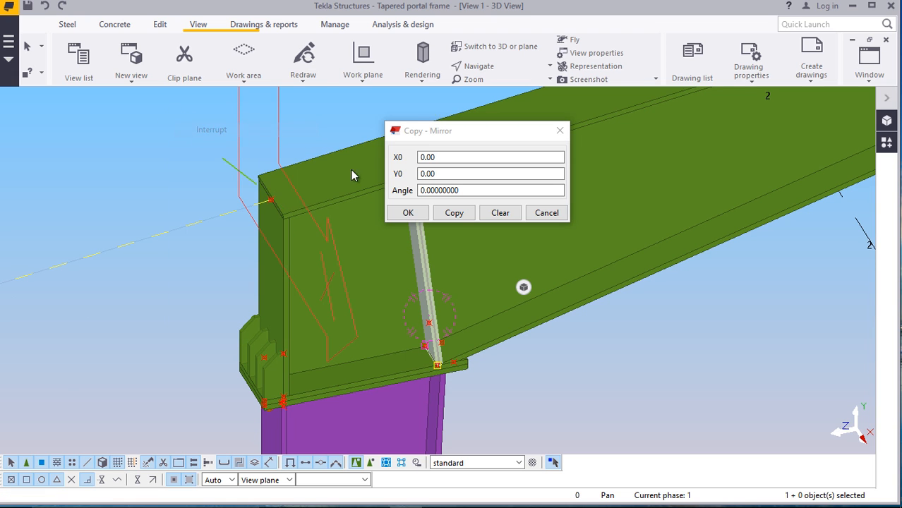
left_click(547, 212)
Define a -90° mirror line for copying the web stiffener, from the upper flange's end-edge midpoint to the reference point directly below
scroll(278, 197, "up", 5)
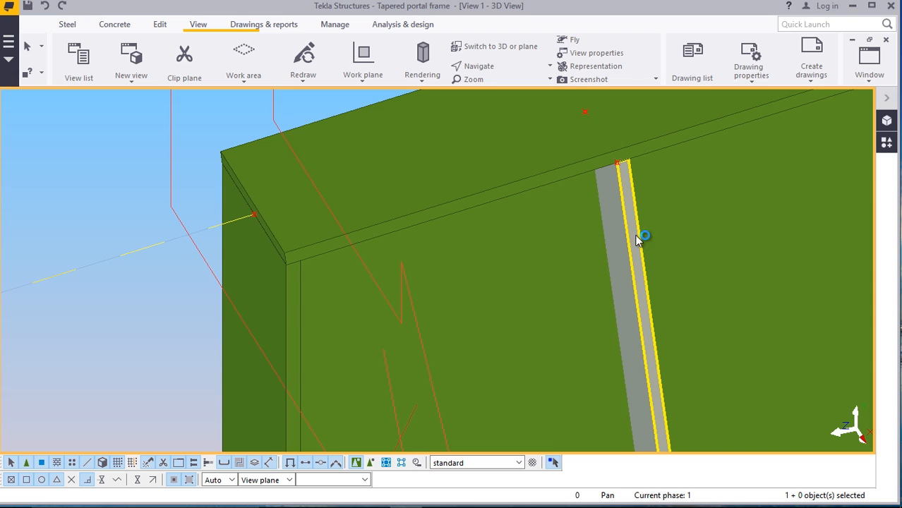
left_click(641, 237)
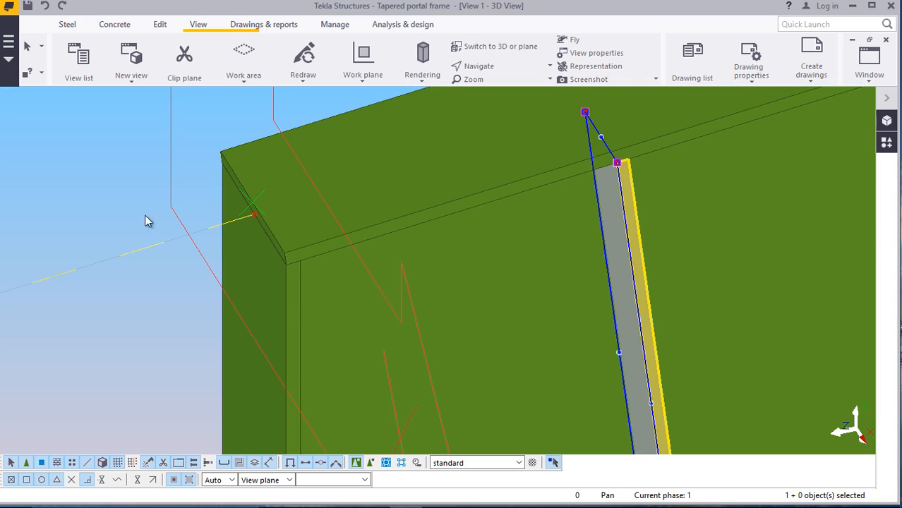
right_click(54, 168)
mouse_move(117, 249)
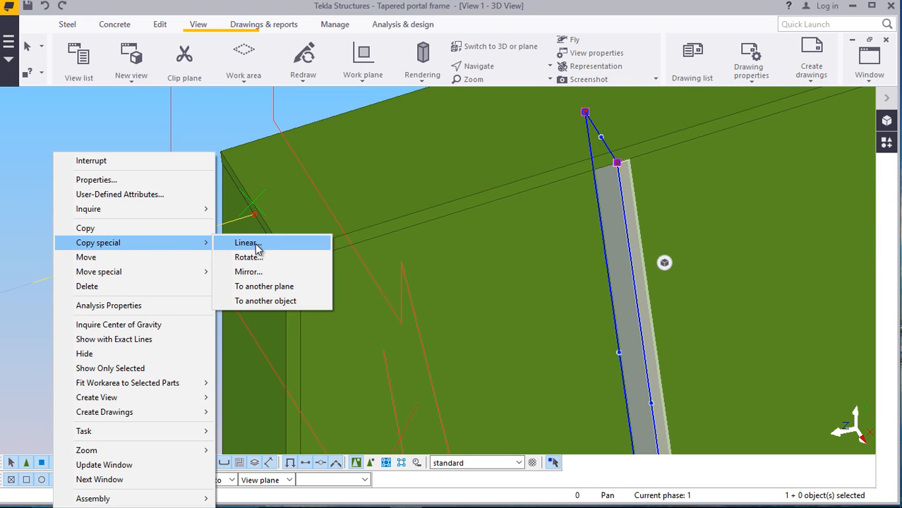
left_click(248, 272)
scroll(244, 189, "up", 2)
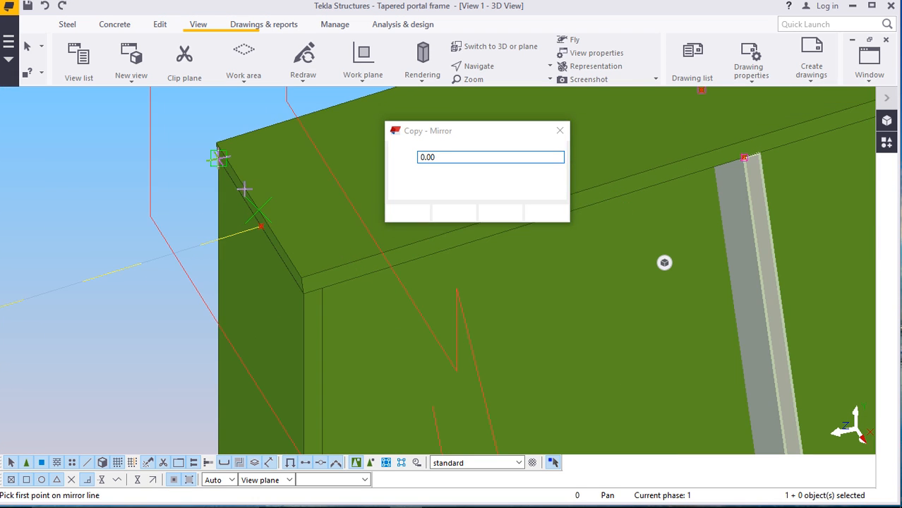
scroll(245, 189, "up", 4)
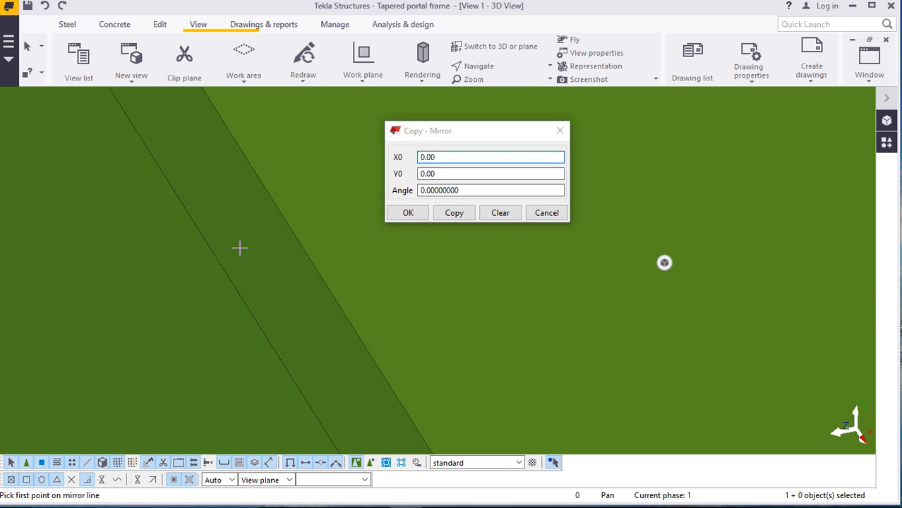
scroll(240, 248, "down", 4)
scroll(269, 282, "up", 4)
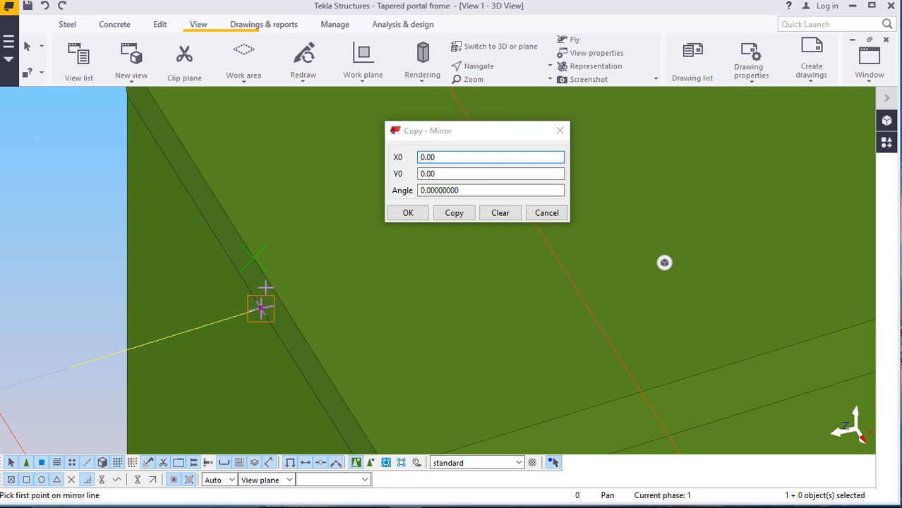
left_click(221, 186)
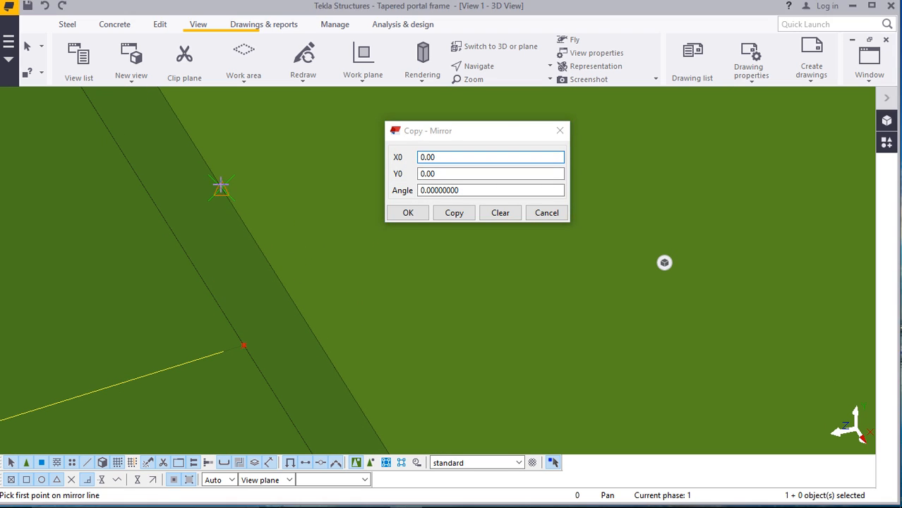
scroll(233, 290, "down", 2)
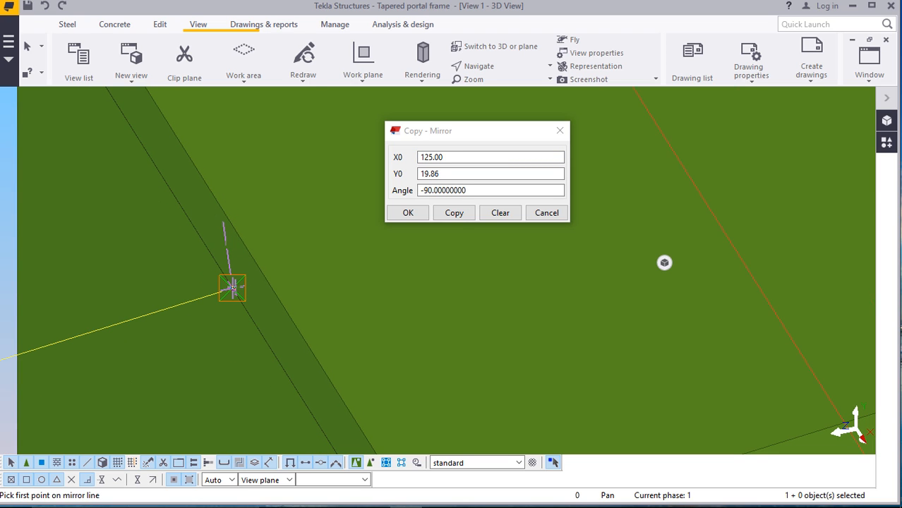
Create the mirrored web stiffener copy, end the mirror command and orbit around the joint to check the result
left_click(417, 215)
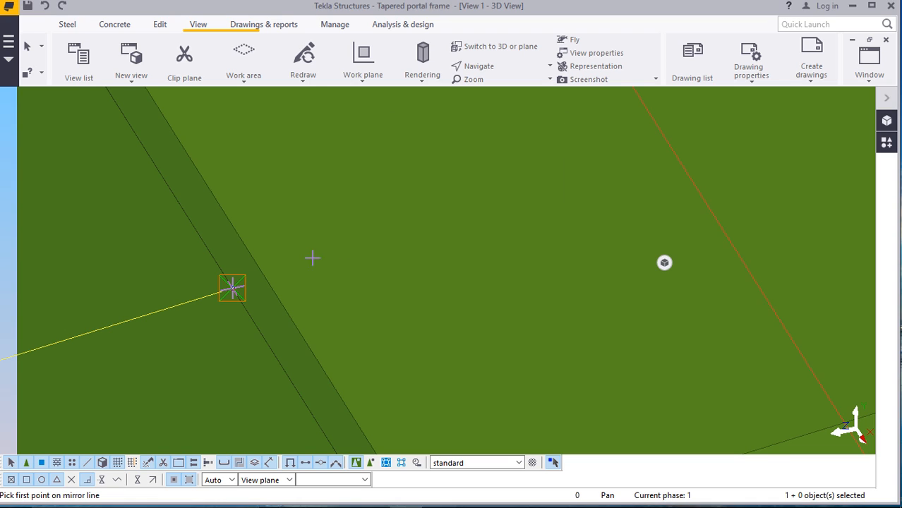
scroll(276, 257, "down", 5)
right_click(202, 126)
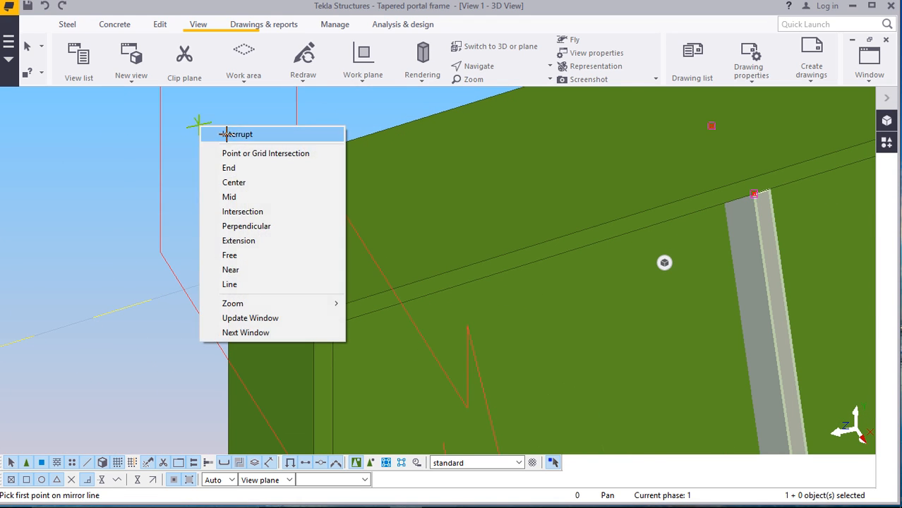
left_click(233, 134)
left_click(503, 66)
left_click(499, 87)
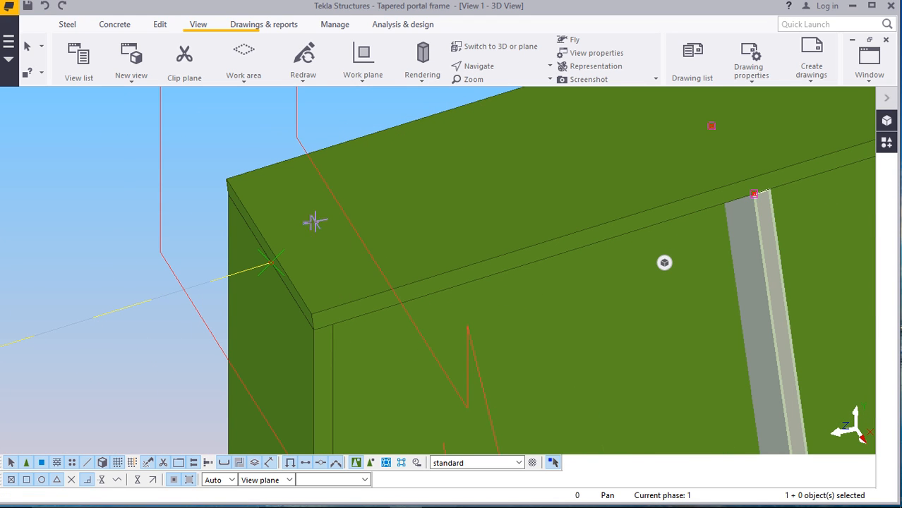
left_click_drag(305, 219, 55, 253)
right_click(225, 205)
left_click(247, 216)
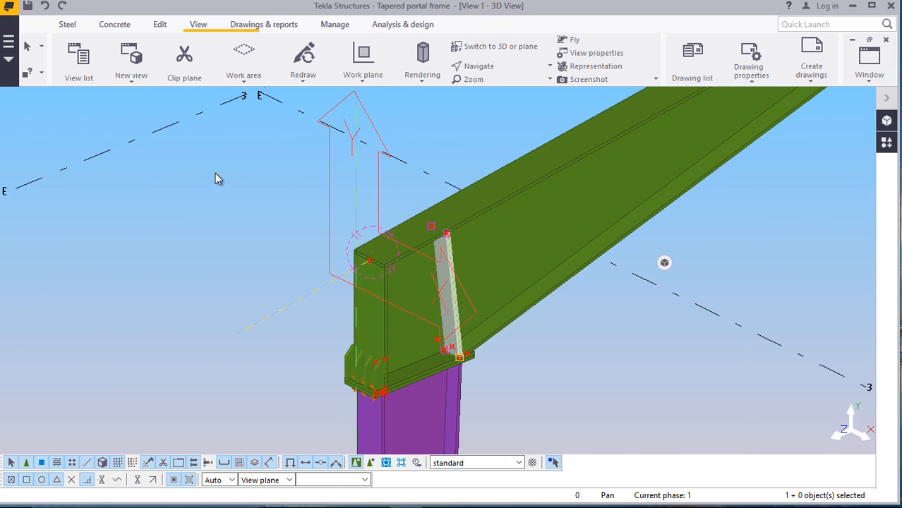
left_click(216, 175)
Set the work plane horizontally with its origin at the intersection of grid lines 3 and G
scroll(250, 192, "down", 3)
scroll(376, 190, "up", 2)
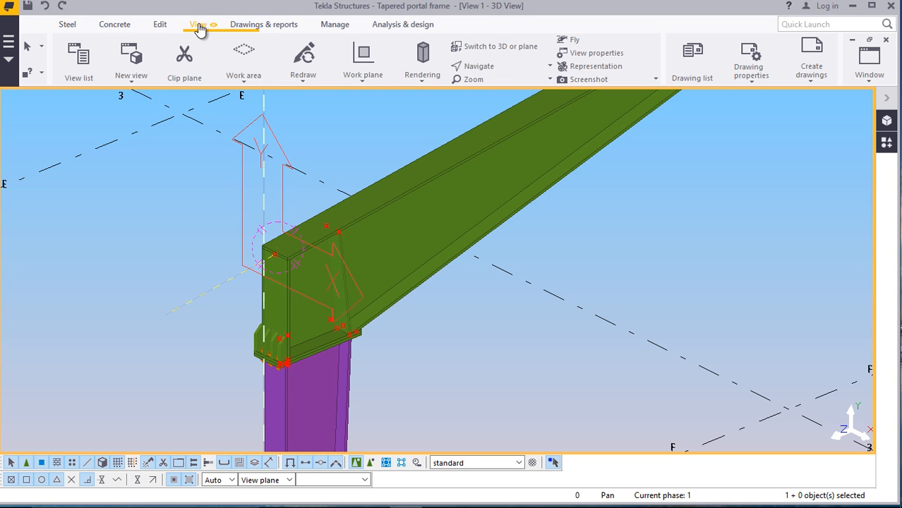
left_click(360, 80)
left_click(364, 113)
scroll(282, 173, "down", 3)
scroll(620, 357, "up", 3)
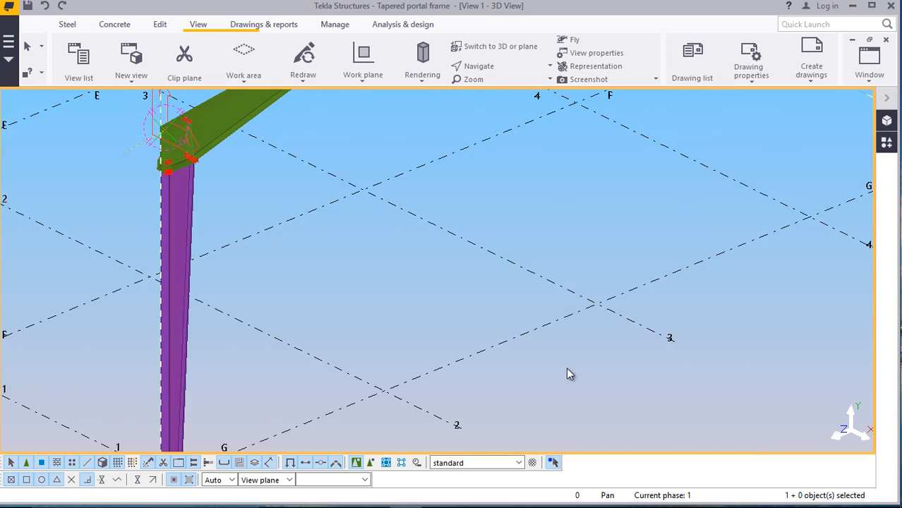
left_click(602, 290)
right_click(590, 207)
left_click(606, 212)
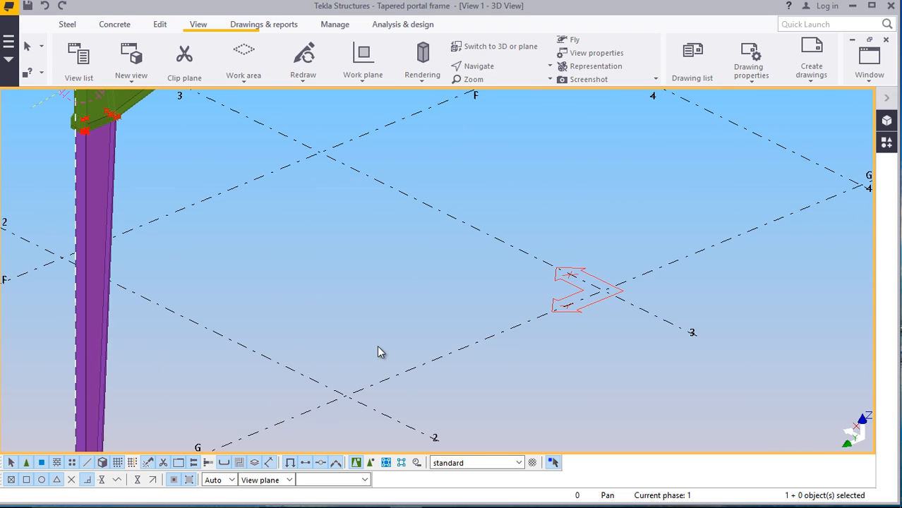
scroll(317, 345, "down", 3)
scroll(298, 145, "up", 2)
scroll(116, 262, "up", 6)
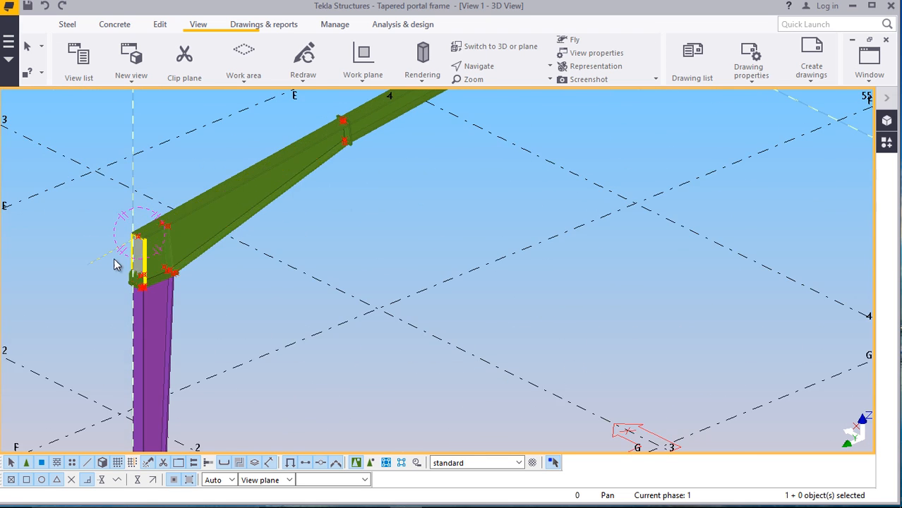
Start a bolt group and pick the two stacked horizontal plates between rafter and column as the bolted parts
scroll(159, 309, "up", 5)
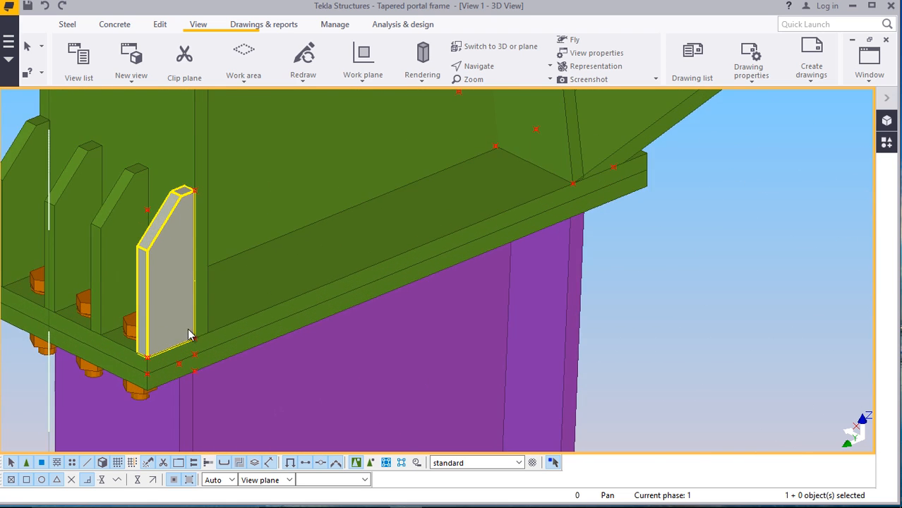
left_click(280, 342)
scroll(303, 339, "down", 1)
scroll(401, 312, "up", 2)
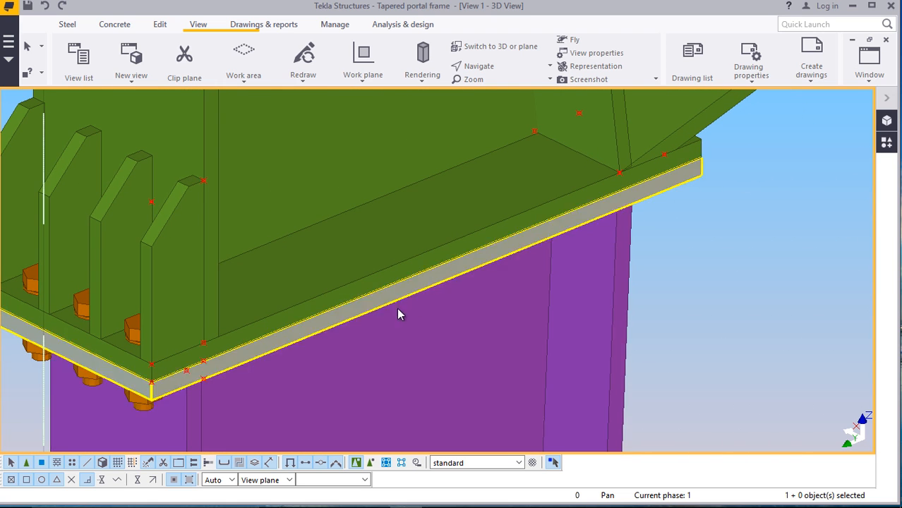
left_click(176, 124)
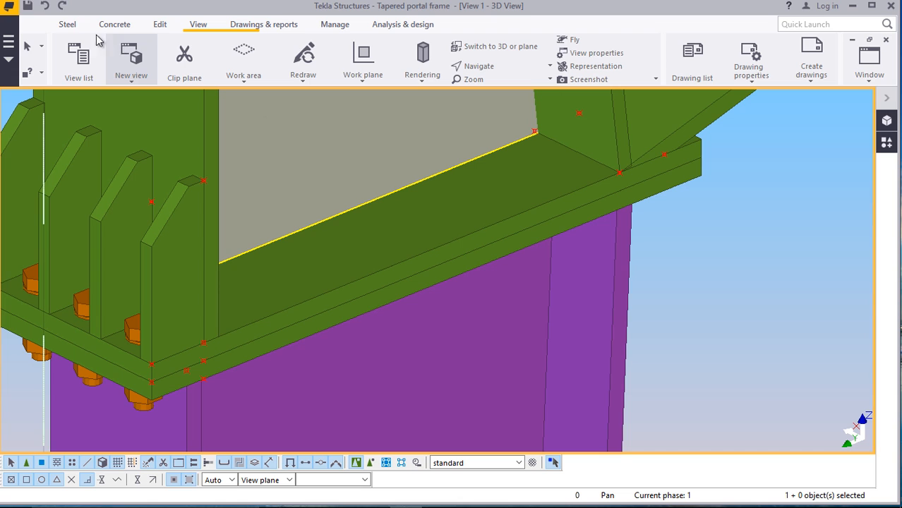
left_click(67, 26)
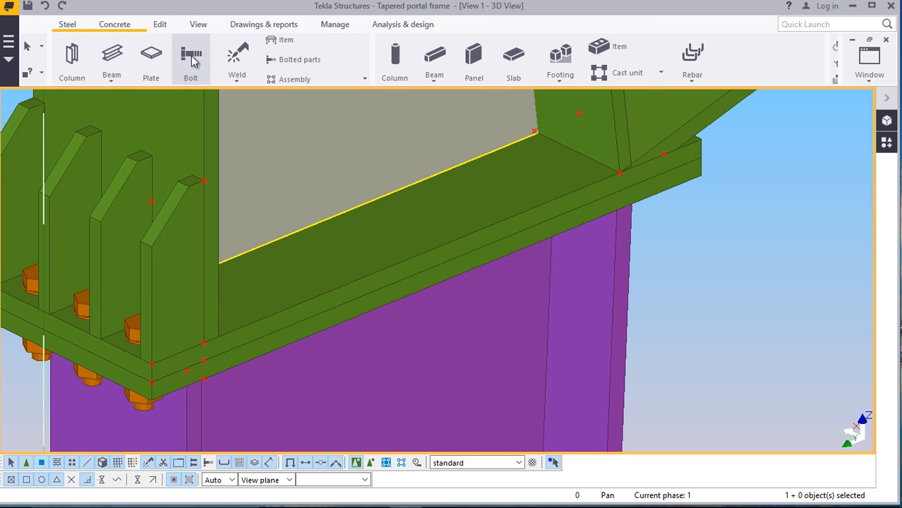
left_click(191, 62)
scroll(346, 252, "up", 1)
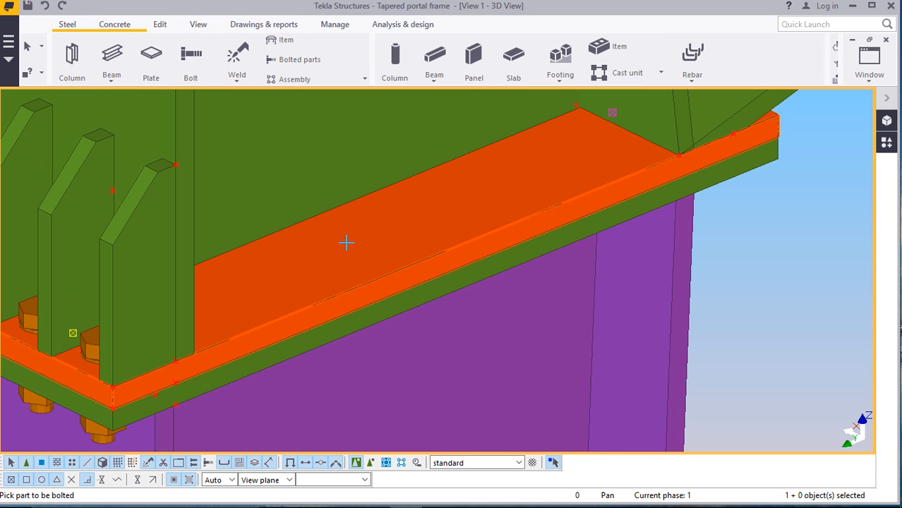
left_click(406, 299)
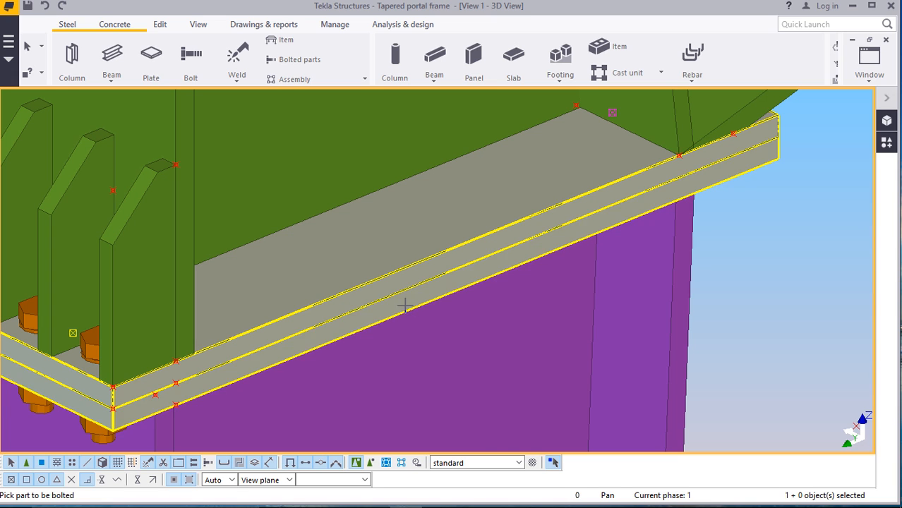
left_click(156, 373)
Place the bolt group along the plate edge, from the vertical end plate's lower inner corner to the full-depth web stiffener's lower corner
scroll(155, 372, "up", 4)
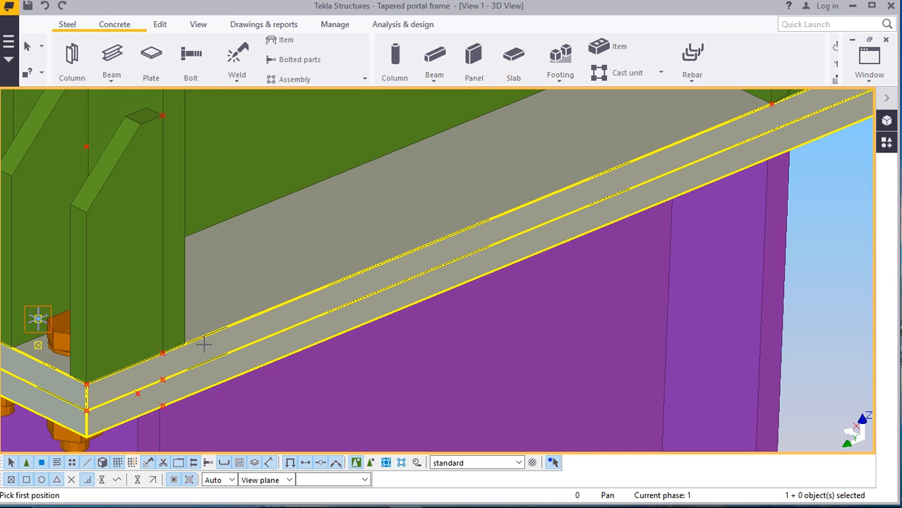
left_click(183, 353)
scroll(183, 353, "down", 3)
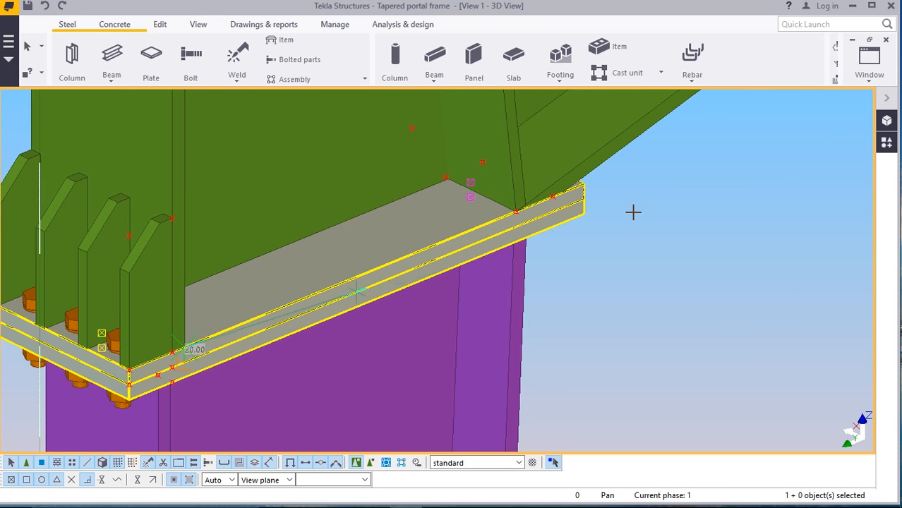
scroll(633, 212, "up", 2)
scroll(478, 216, "up", 5)
scroll(482, 222, "up", 4)
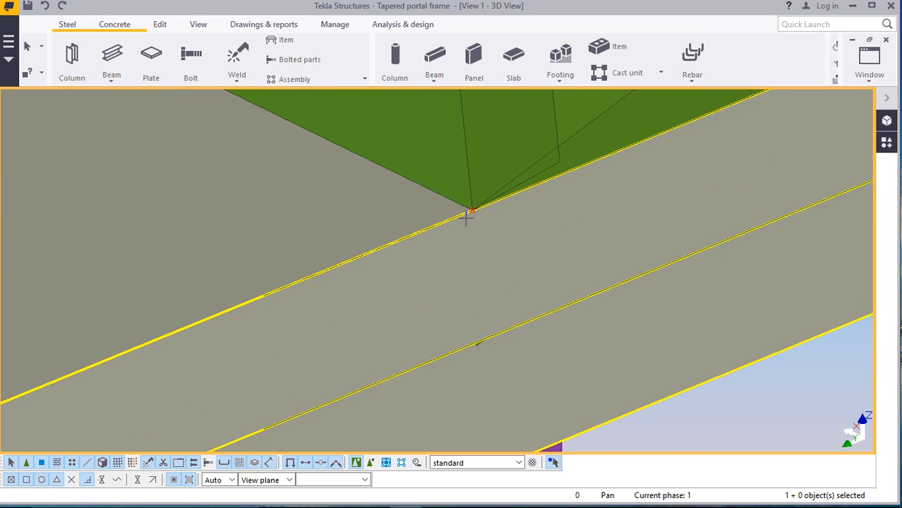
left_click(474, 208)
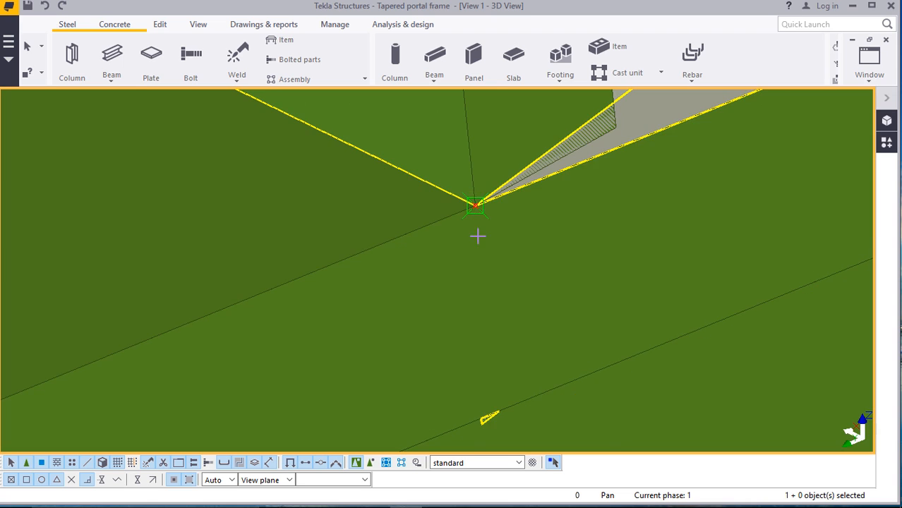
scroll(475, 226, "down", 4)
scroll(470, 228, "down", 5)
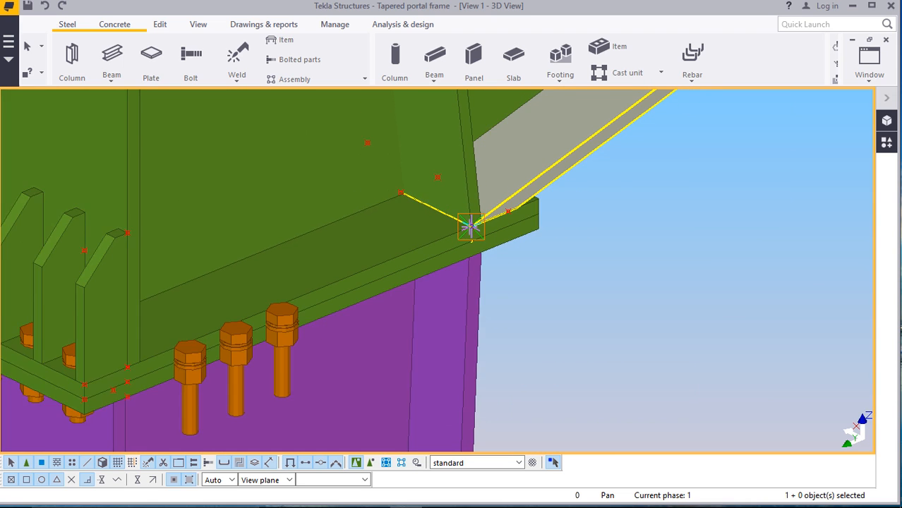
right_click(623, 177)
left_click(644, 185)
Set the new bolt group's on-plane position offset to 0 and its start point Dx offset to 0
scroll(304, 328, "up", 3)
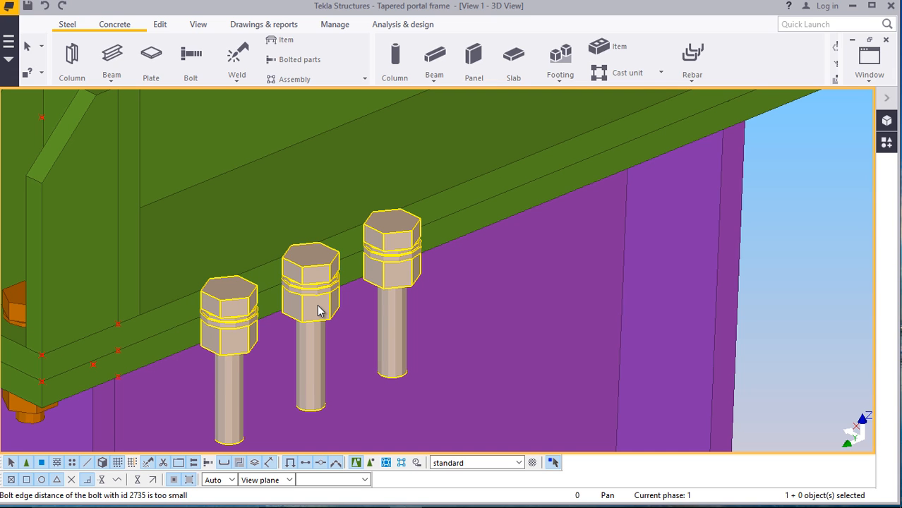
double_click(318, 309)
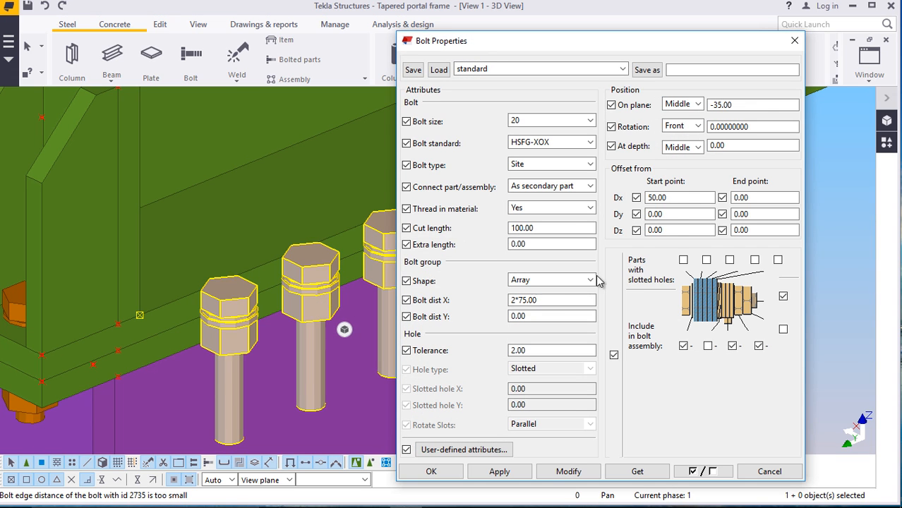
left_click(736, 104)
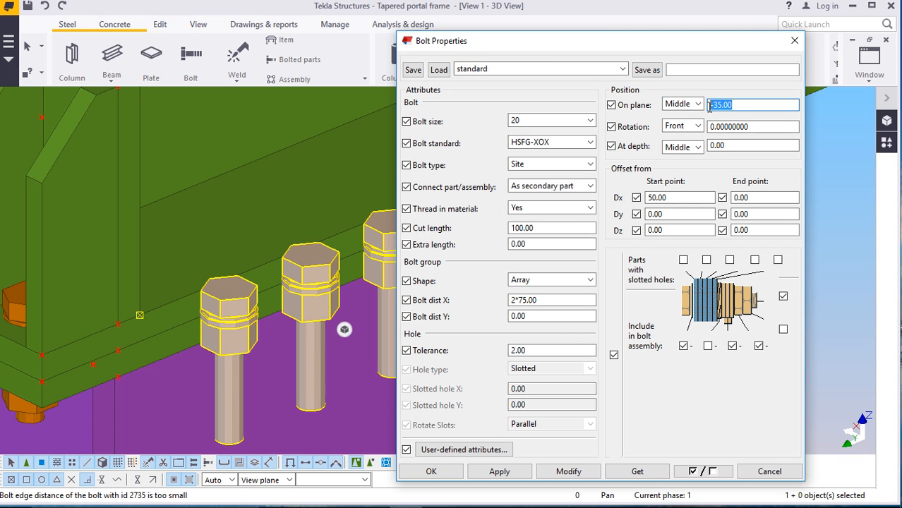
type("0")
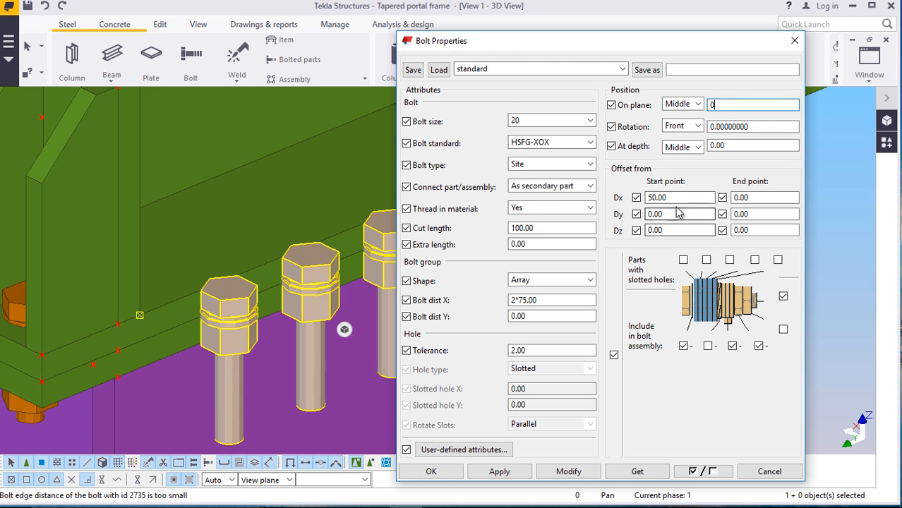
left_click_drag(672, 199, 635, 199)
type("0")
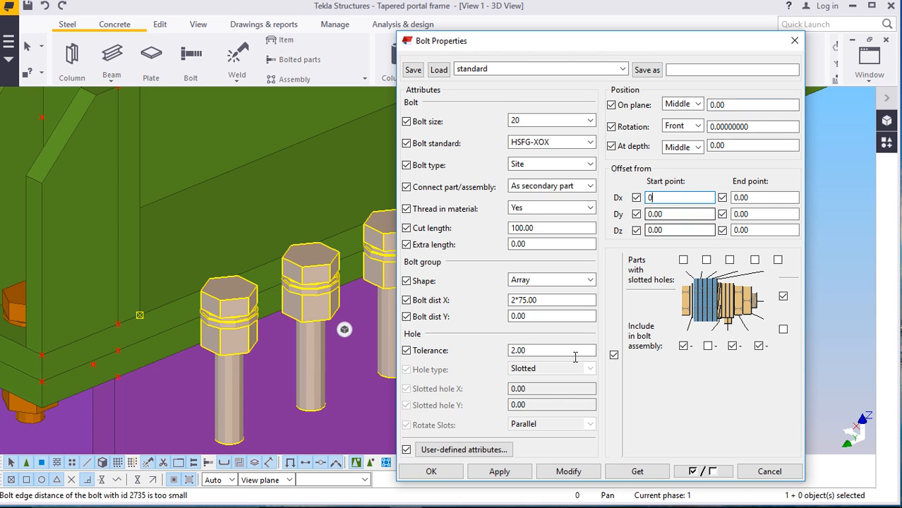
left_click(562, 471)
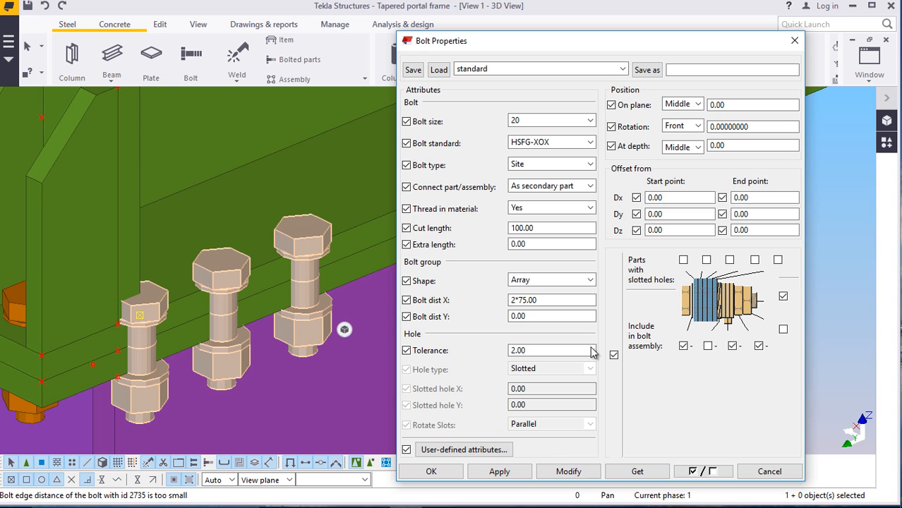
Try start point Dx offsets of 30, 40 and 50 for the bolt group along the plate edge
left_click_drag(502, 41, 533, 40)
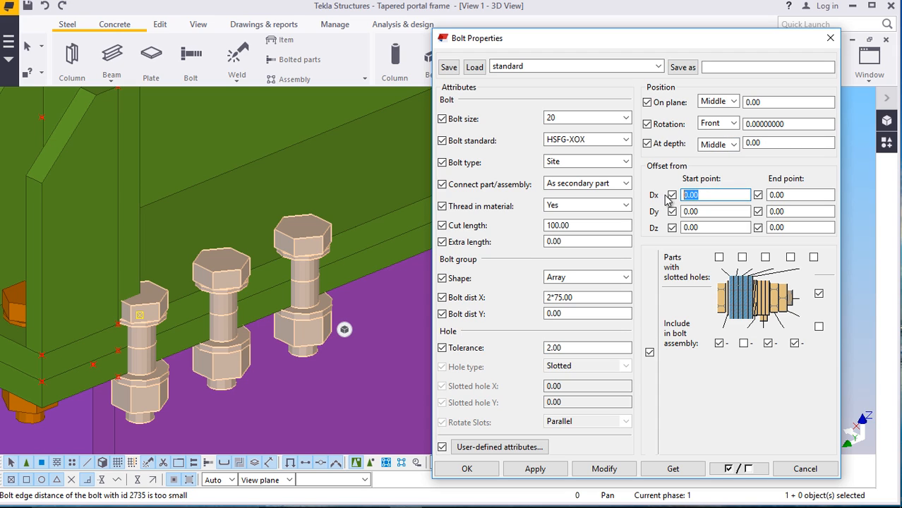
left_click(597, 469)
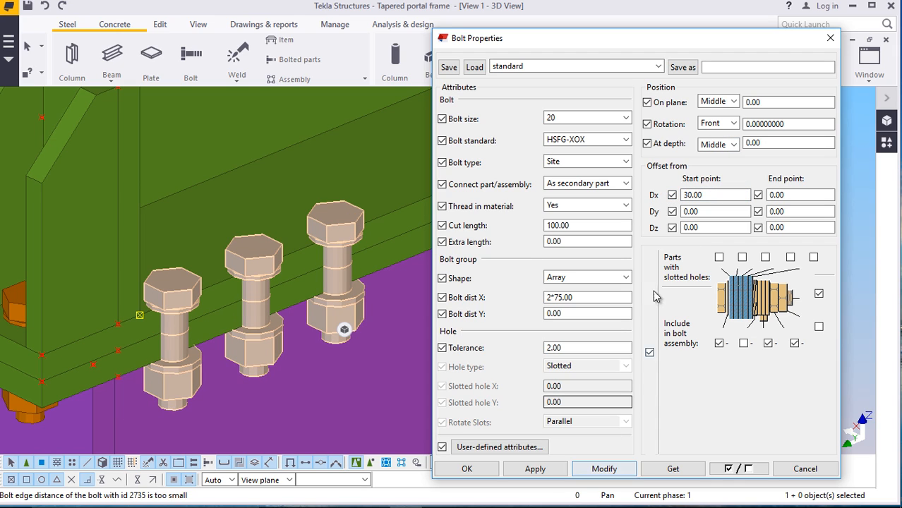
double_click(682, 197)
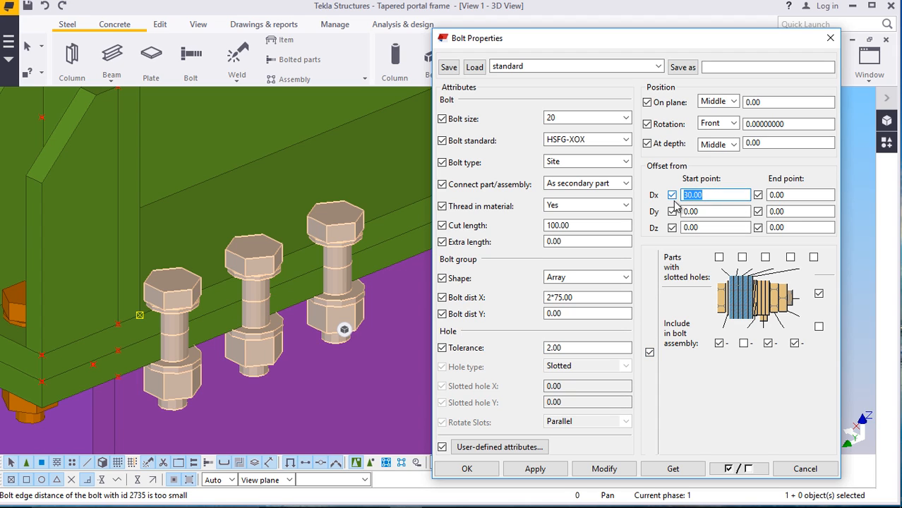
type("40")
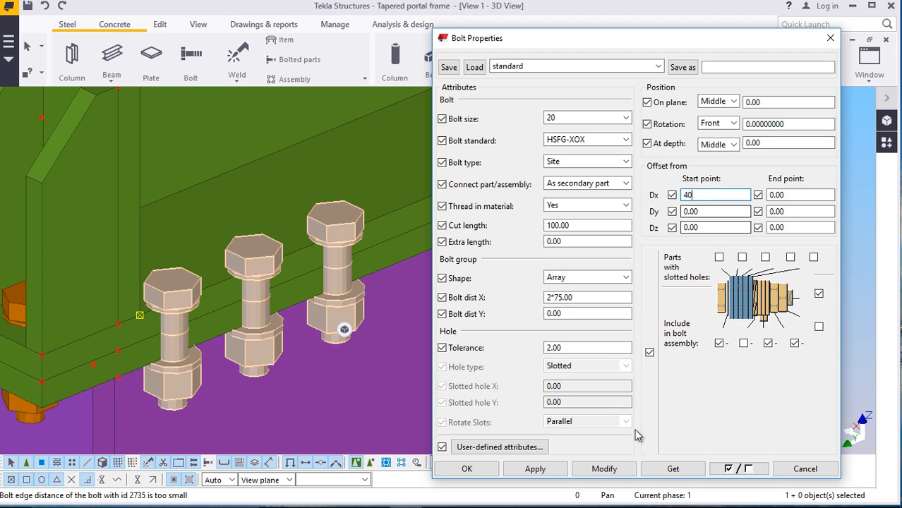
left_click(604, 469)
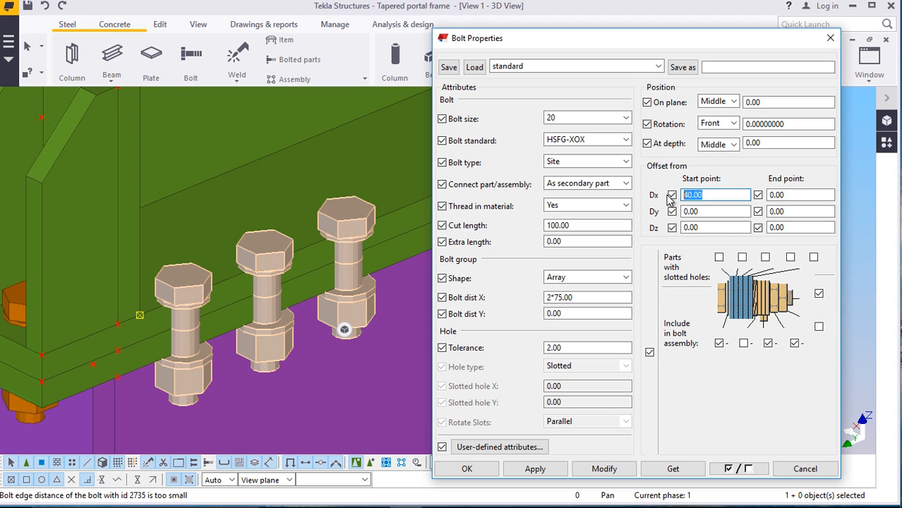
left_click(604, 469)
scroll(279, 281, "down", 3)
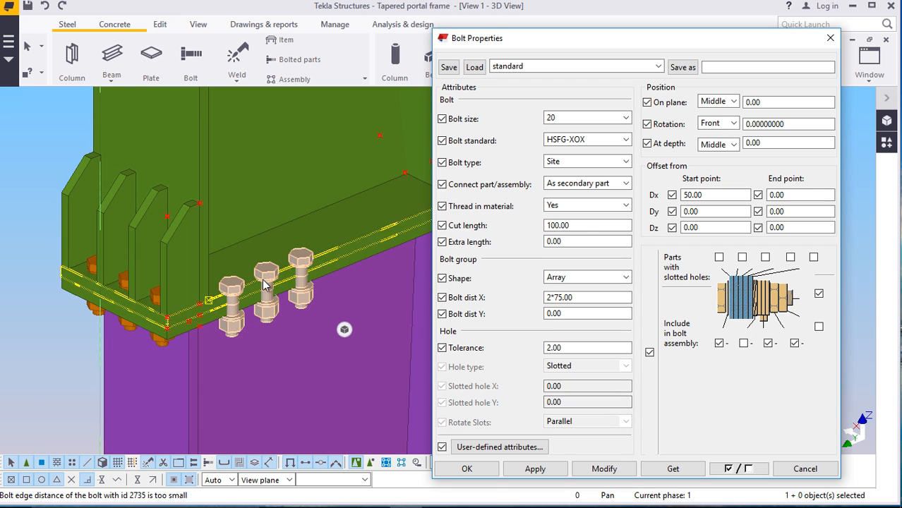
scroll(283, 275, "up", 3)
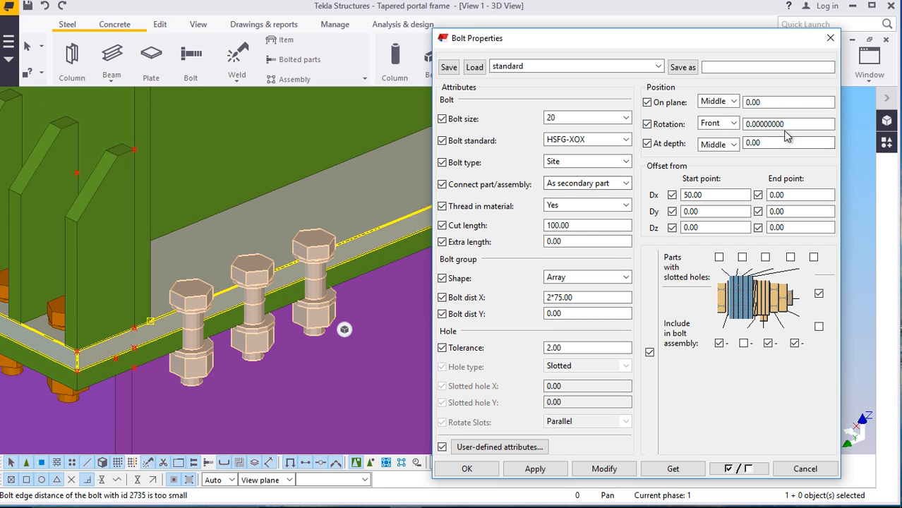
Set the bolt group's X-direction spacing to 3*75.00 and then widen it to 3*120.00
left_click(554, 299)
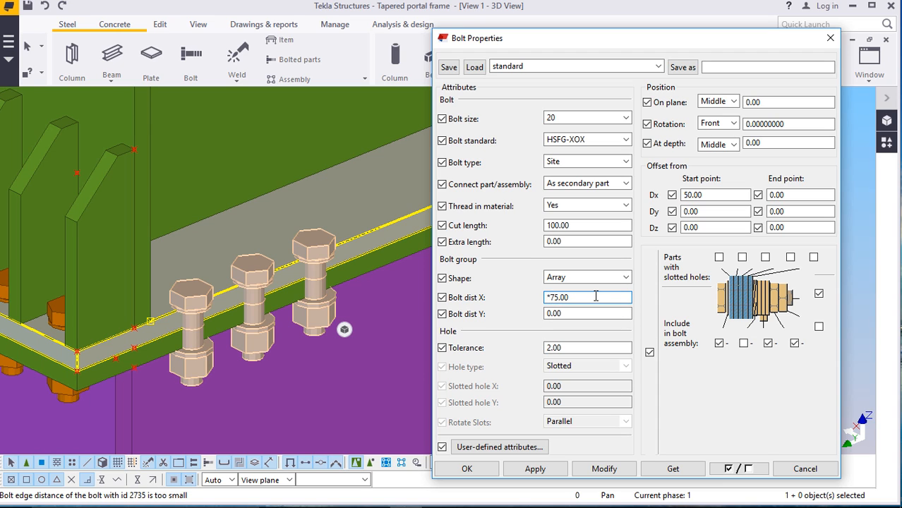
left_click(604, 469)
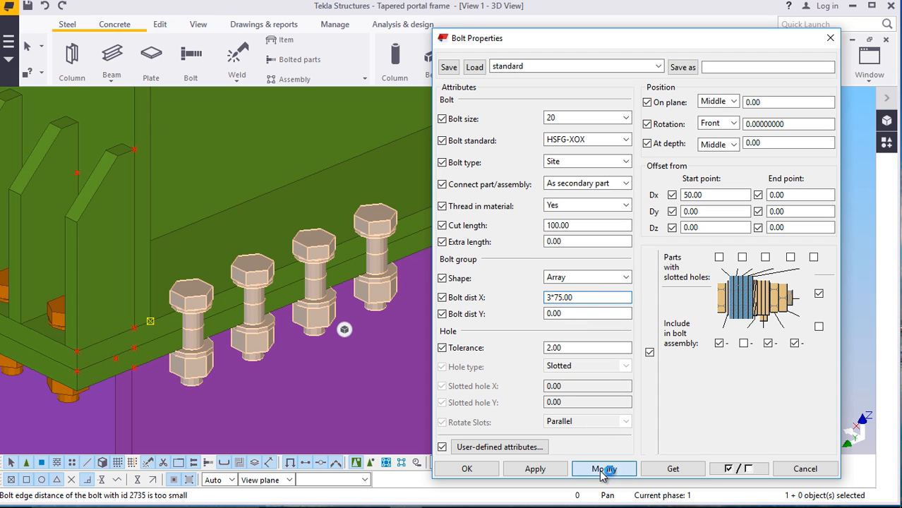
left_click(591, 297)
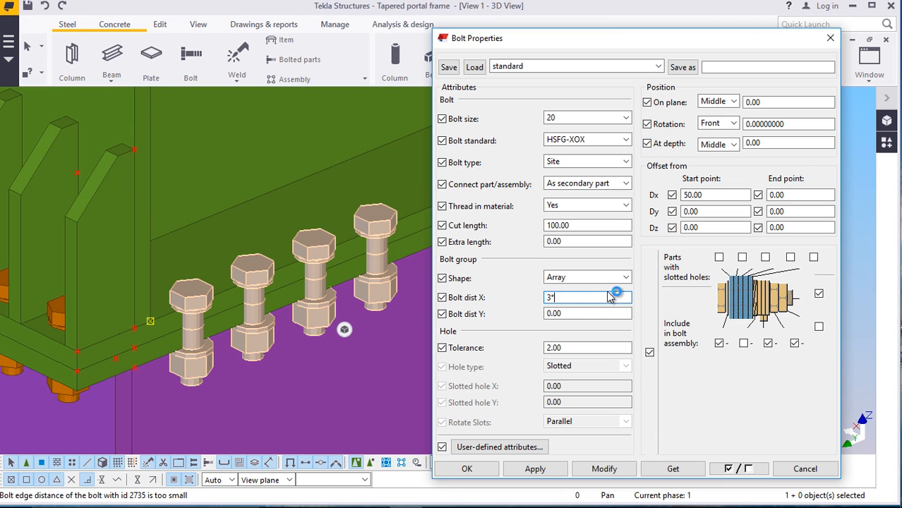
left_click(604, 469)
scroll(192, 288, "down", 3)
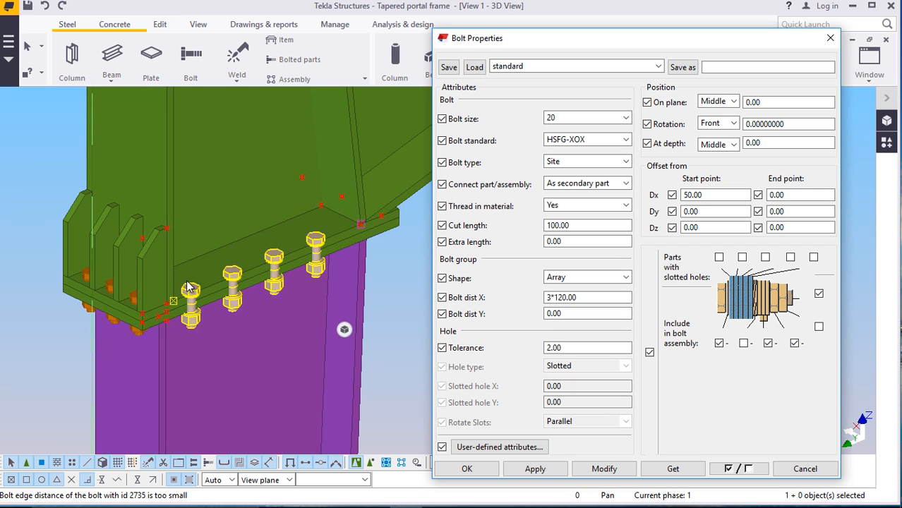
Set the four-bolt row's start point Dx offset to 85, trying 70 and 75 first
scroll(258, 262, "up", 1)
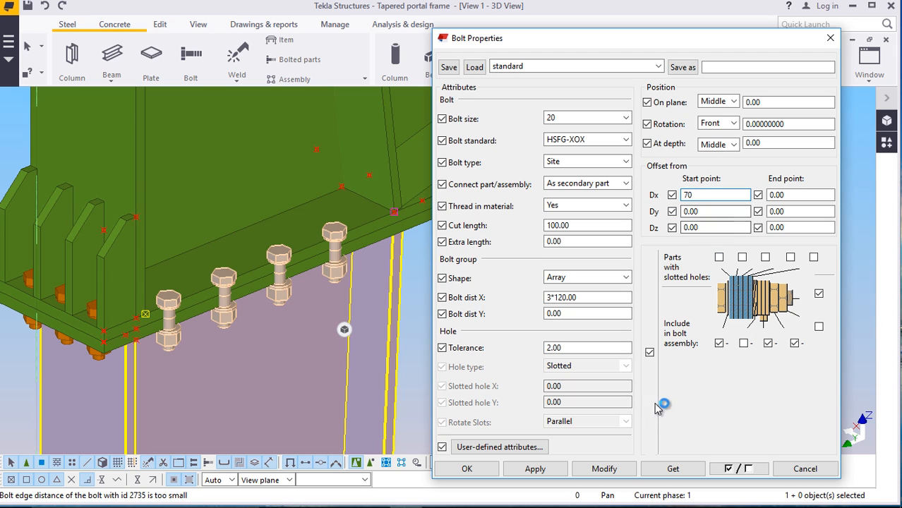
left_click(604, 469)
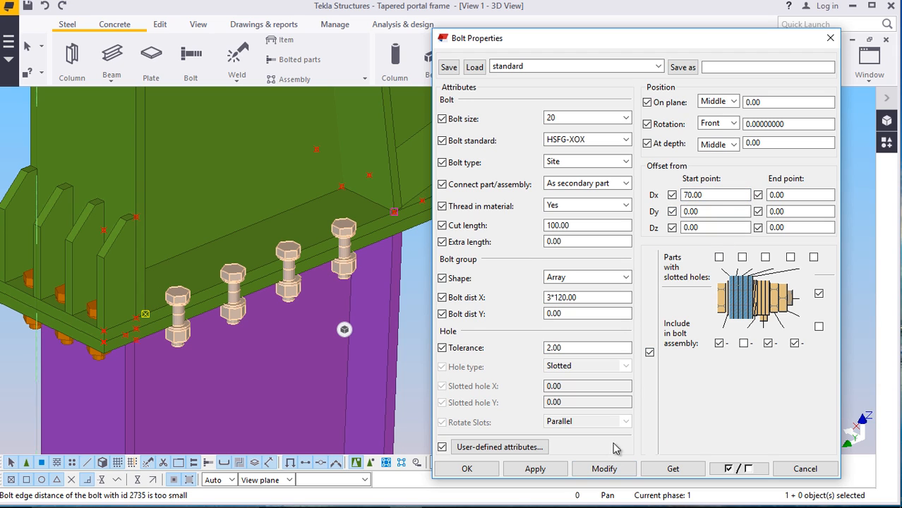
left_click_drag(705, 196, 689, 196)
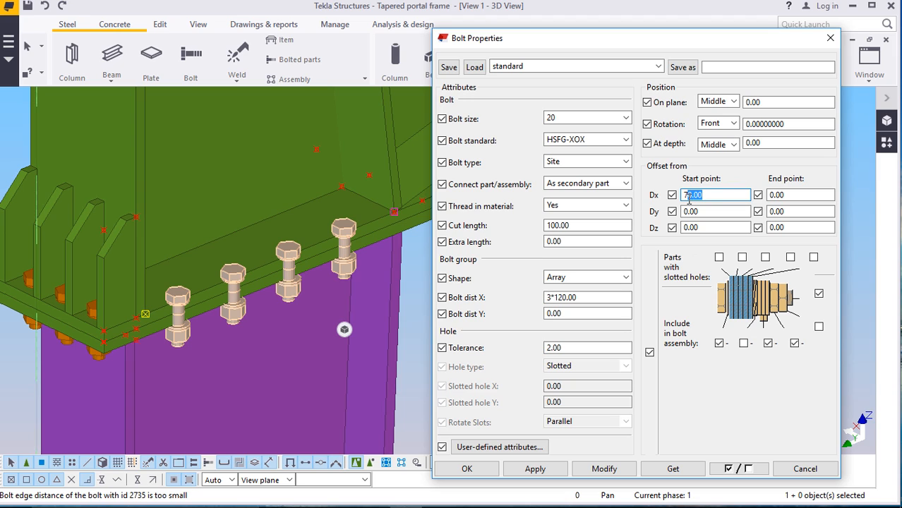
type("5")
left_click(604, 470)
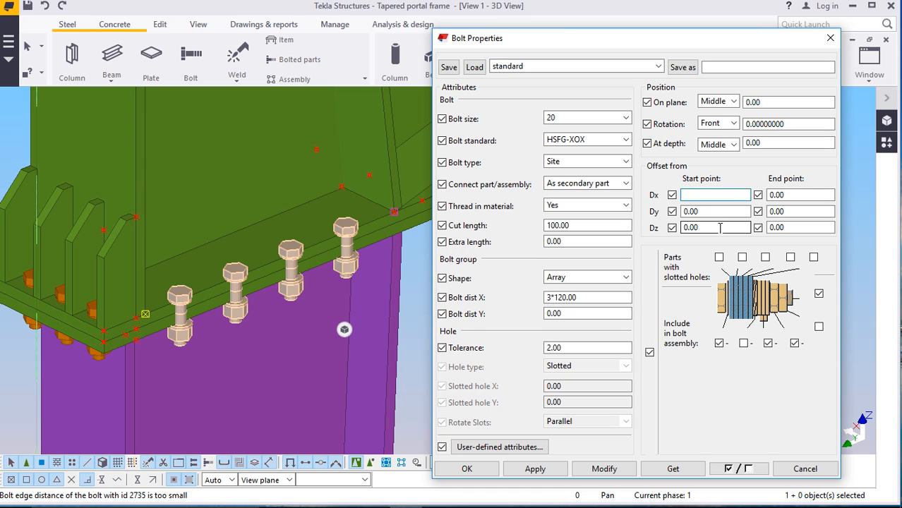
left_click(604, 470)
scroll(180, 257, "up", 3)
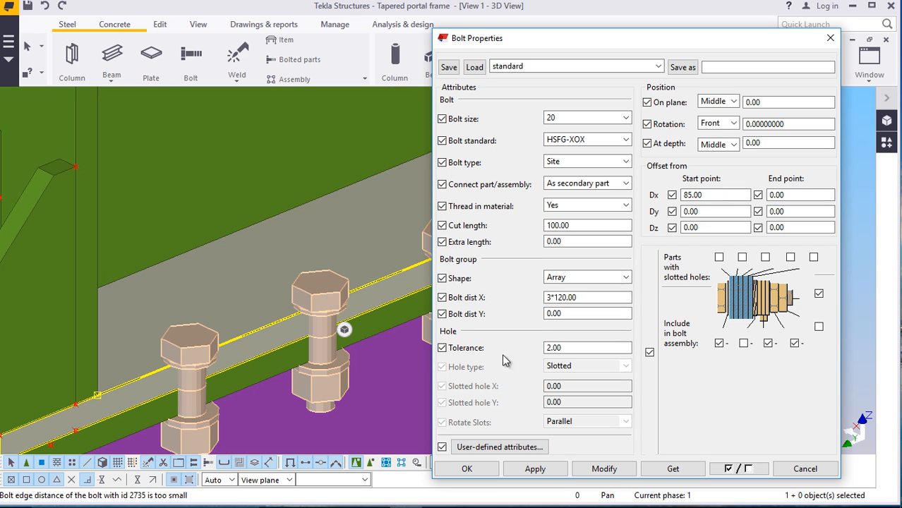
left_click(600, 468)
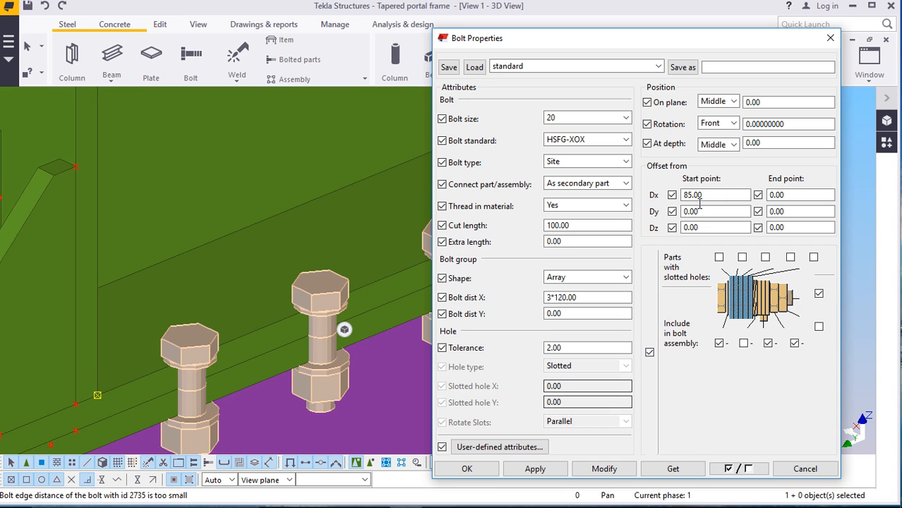
scroll(240, 325, "down", 5)
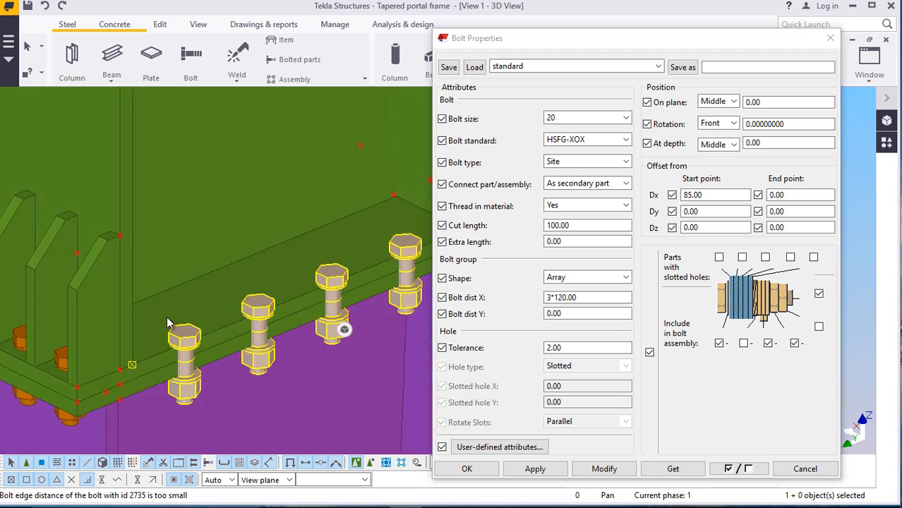
Try on-plane position offsets of 20 and 40 for the four-bolt row
scroll(240, 325, "up", 4)
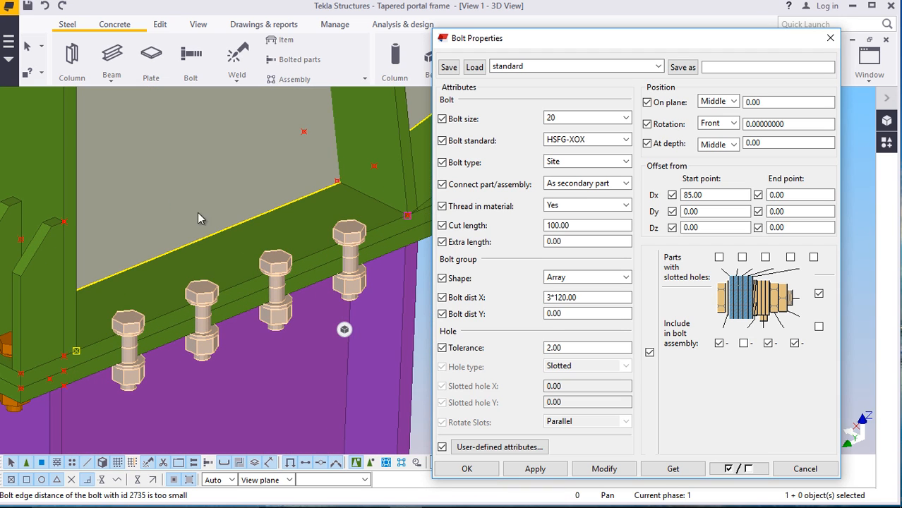
double_click(756, 103)
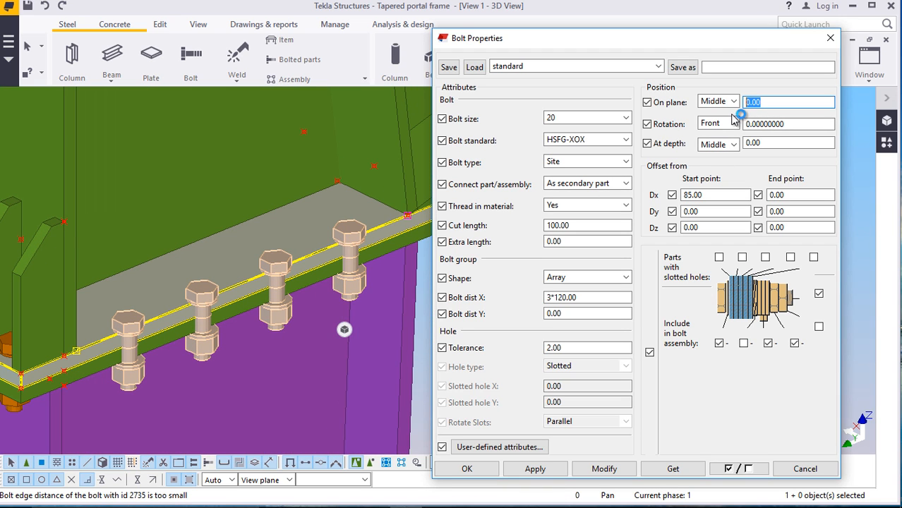
type("20")
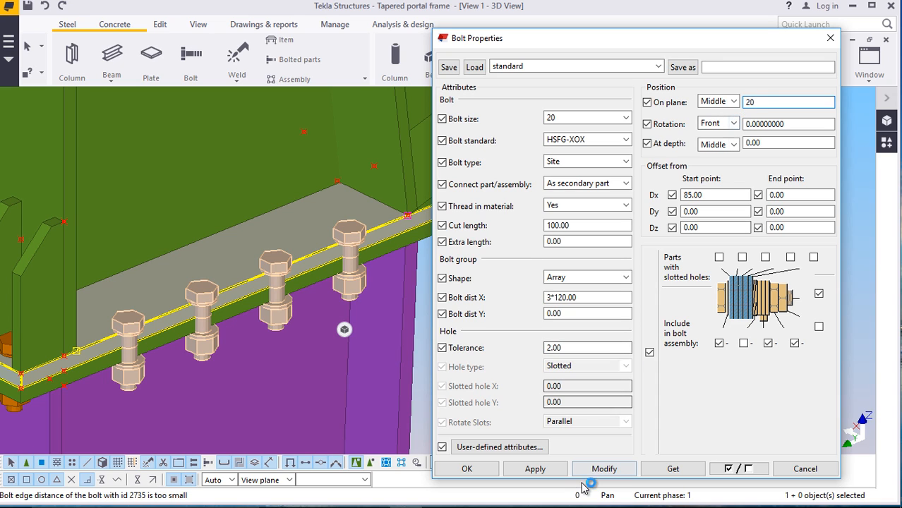
left_click(604, 468)
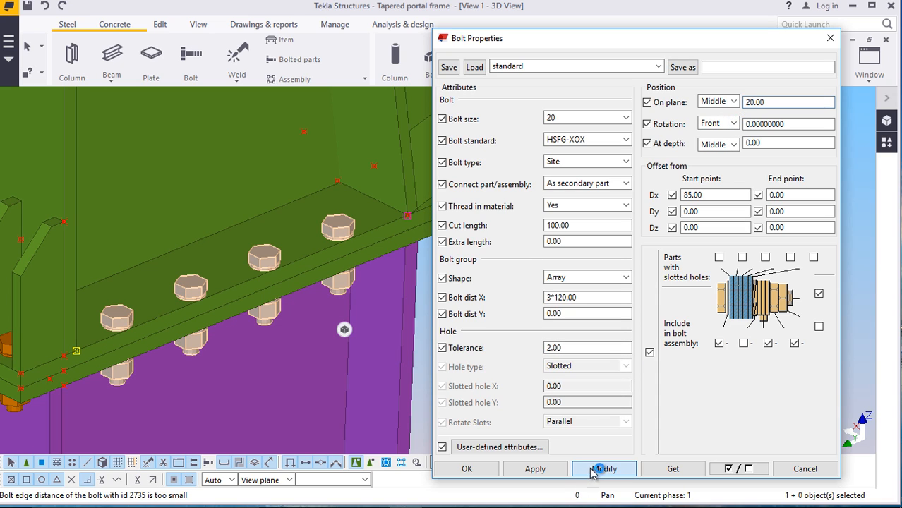
left_click(757, 102)
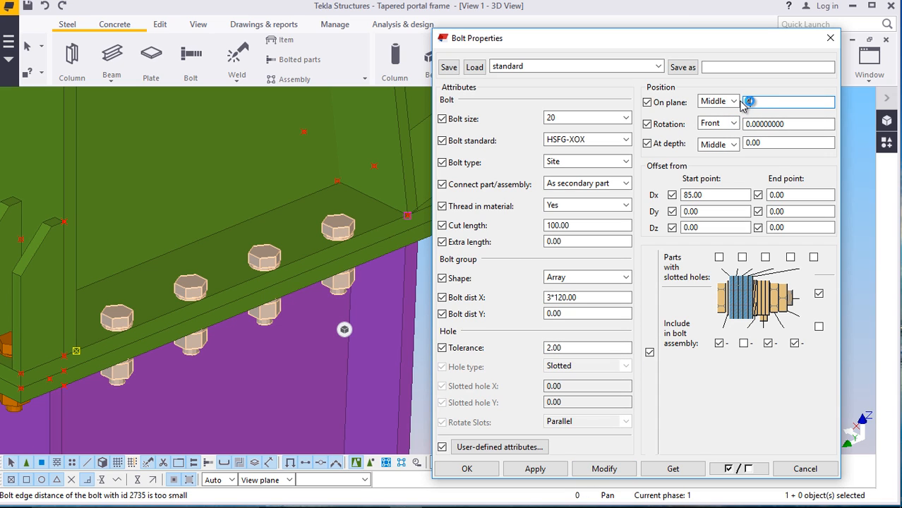
left_click(603, 469)
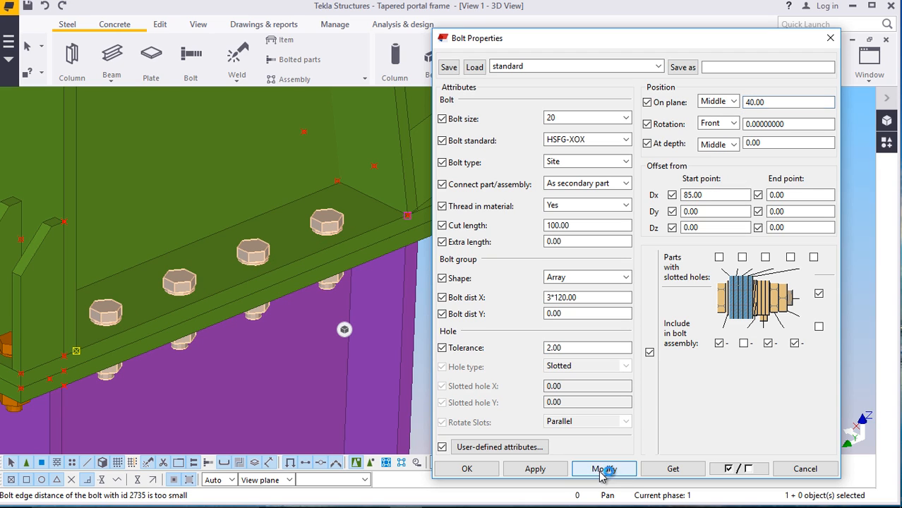
Set the four-bolt row's on-plane position offset to 60, apply the change and close the bolt properties
double_click(748, 102)
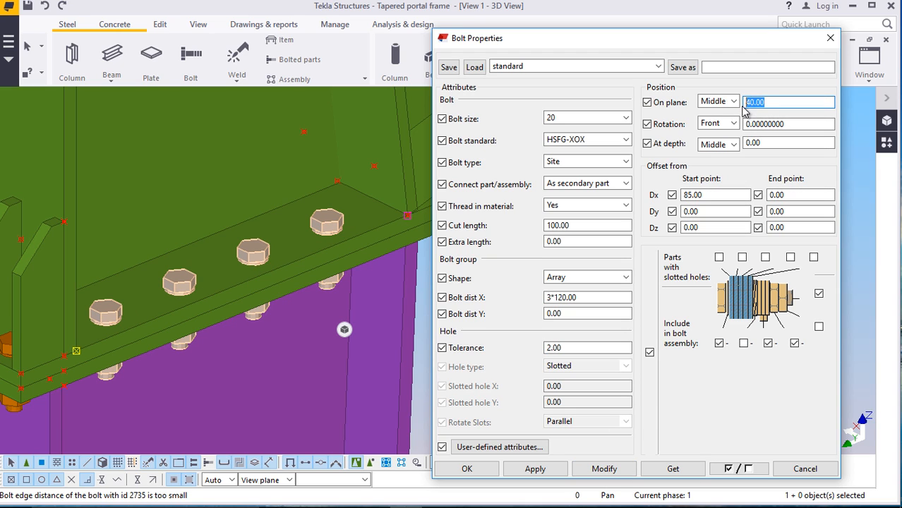
type("60")
left_click(604, 469)
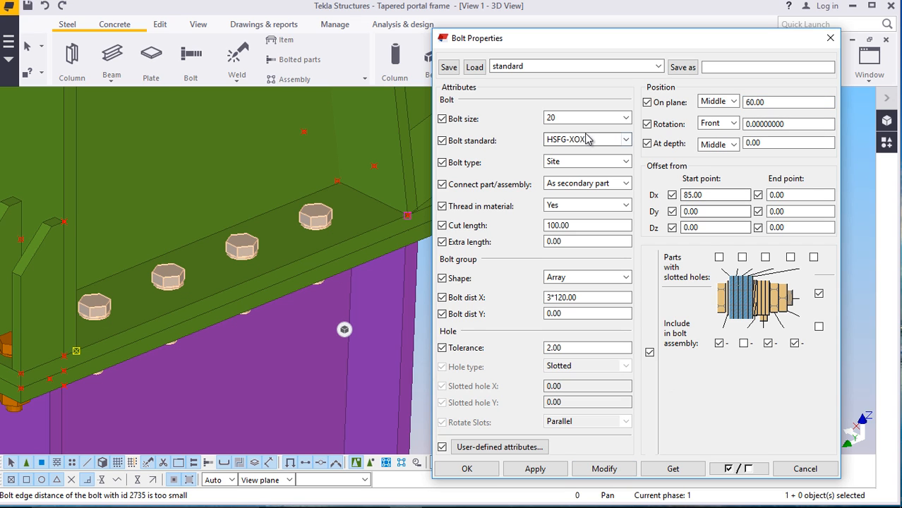
scroll(162, 276, "up", 5)
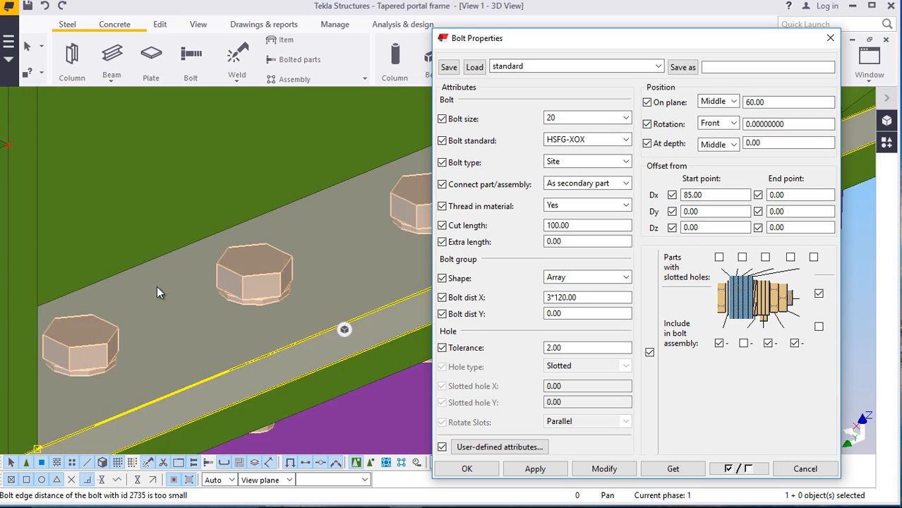
scroll(249, 256, "up", 2)
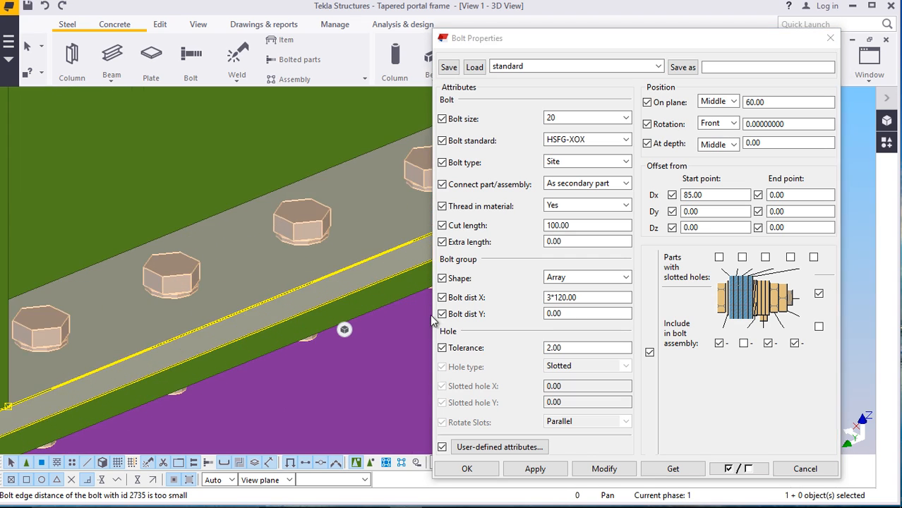
scroll(346, 291, "down", 3)
left_click(604, 468)
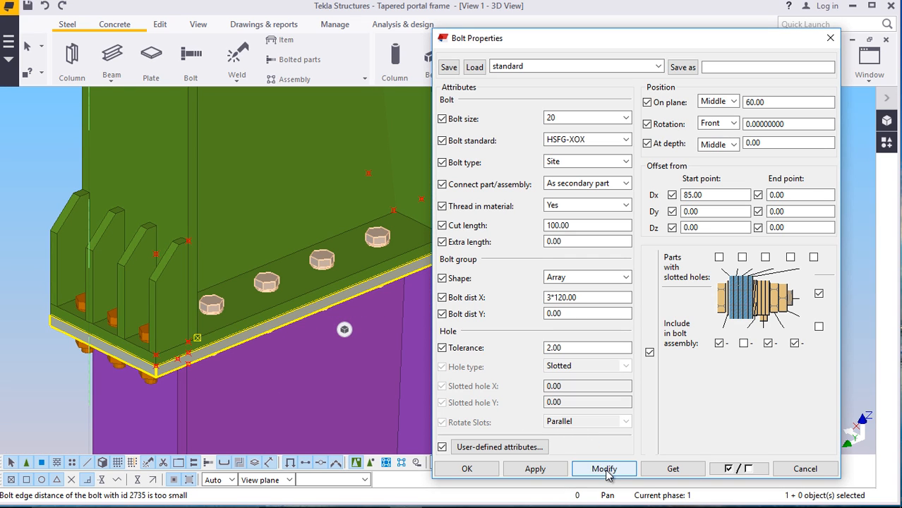
left_click(466, 469)
left_click(298, 117)
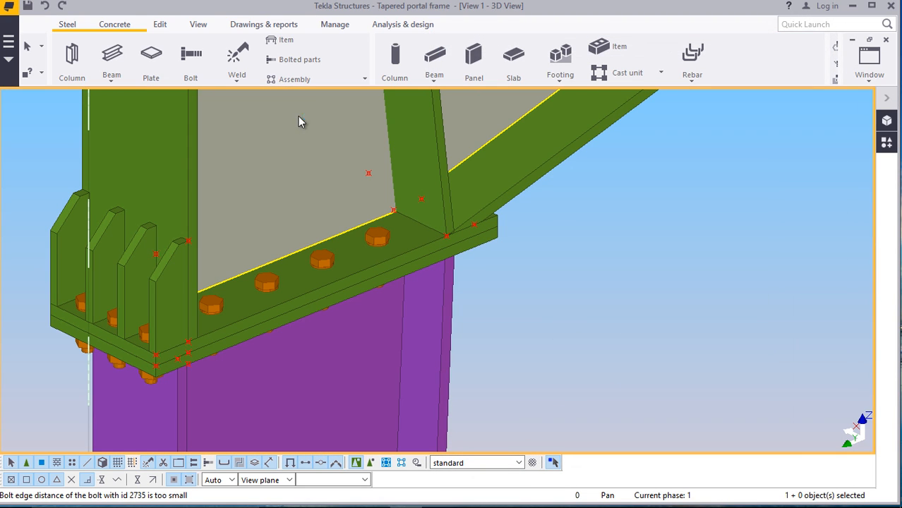
Set the work plane on the joint's outer flange face, with its origin at the midpoint of the upper edge
middle_click_drag(290, 141, 116, 27, "ctrl")
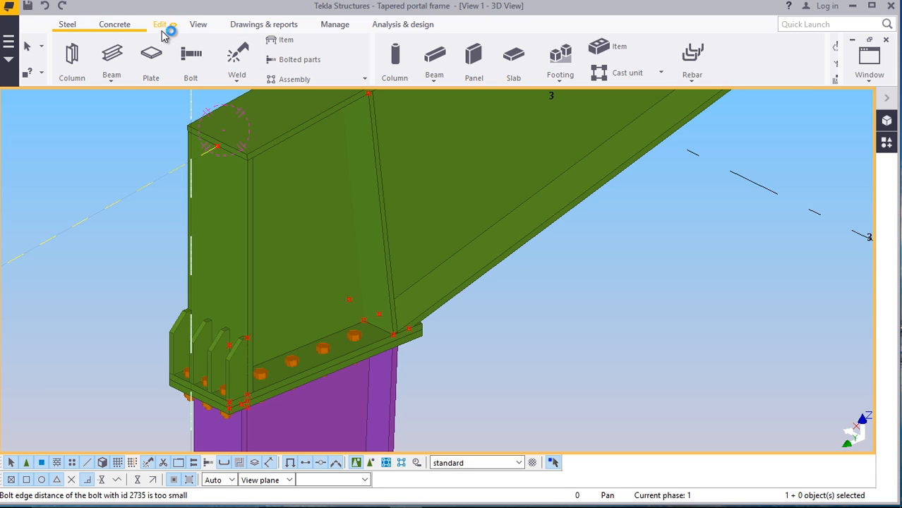
left_click(198, 26)
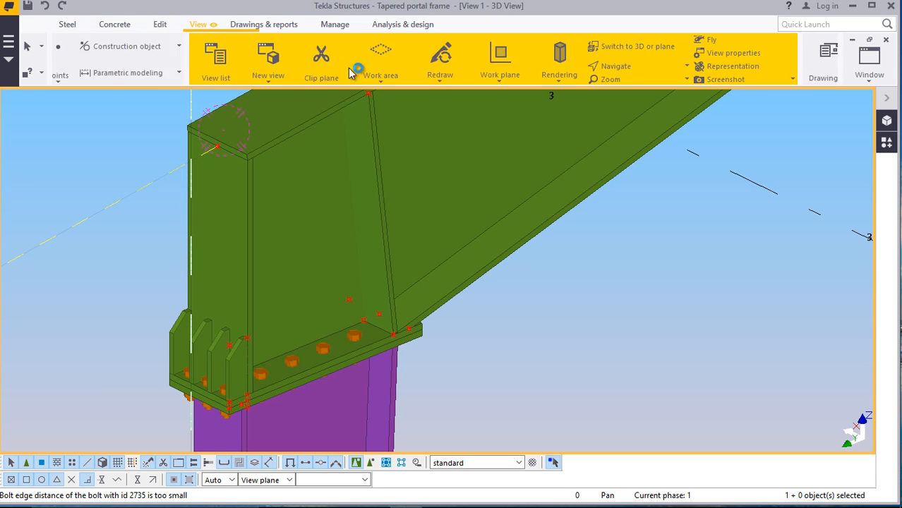
left_click(363, 82)
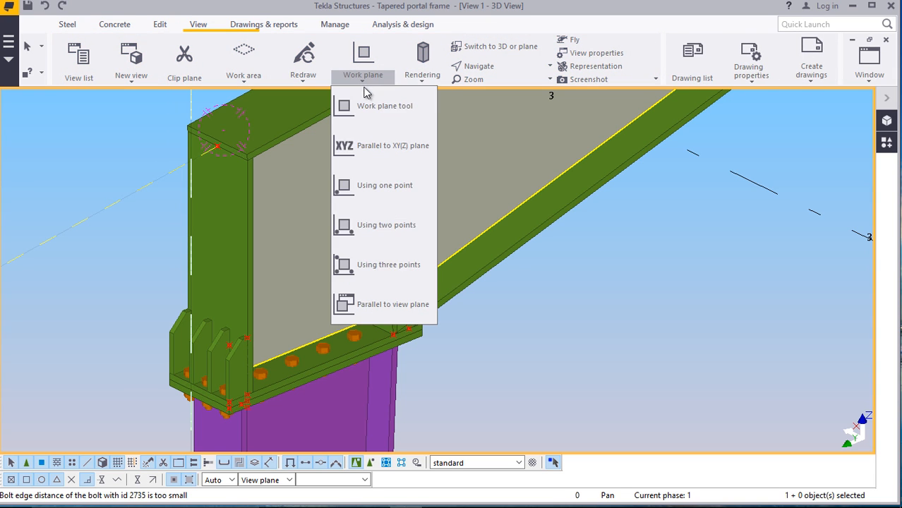
left_click(379, 115)
scroll(212, 148, "up", 5)
scroll(215, 158, "down", 5)
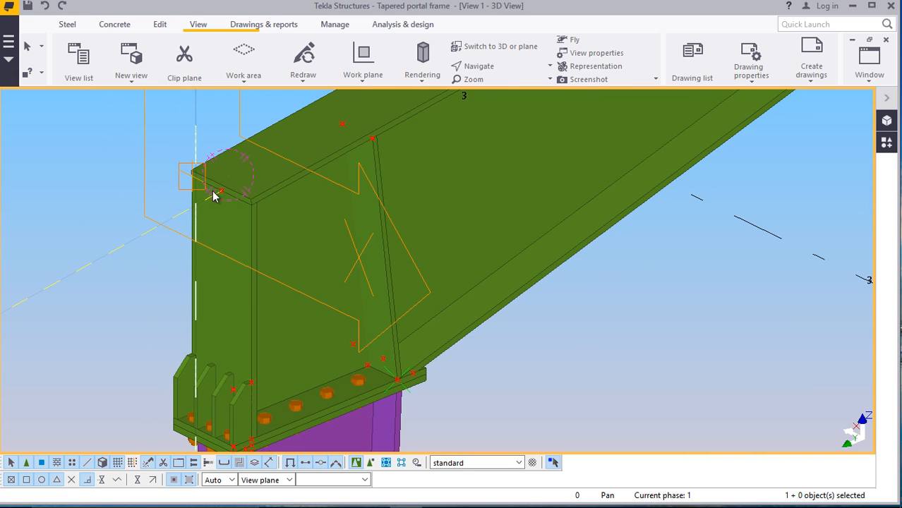
left_click(215, 196)
right_click(71, 137)
left_click(98, 144)
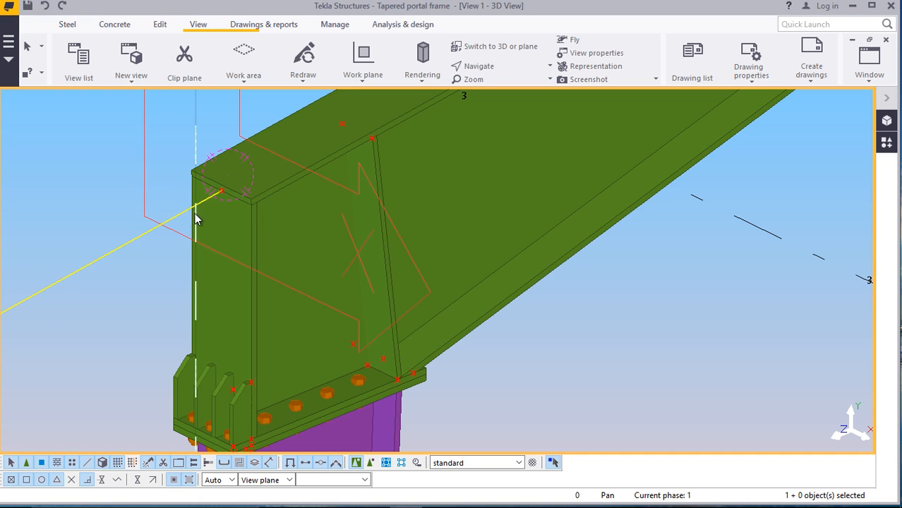
Mirror-copy the four-bolt row to the other side of the web, using X0 125, Y0 19.86 and angle -90
middle_click_drag(199, 233, 175, 172, "ctrl")
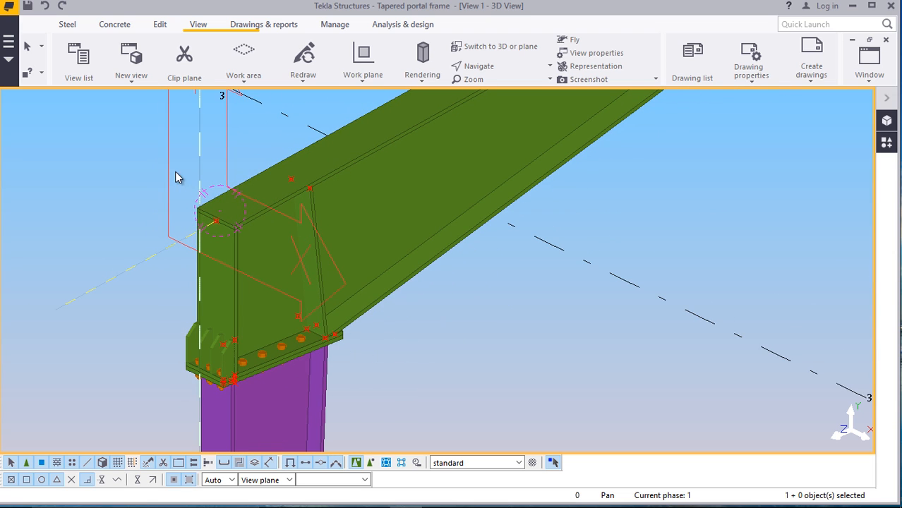
scroll(144, 168, "up", 2)
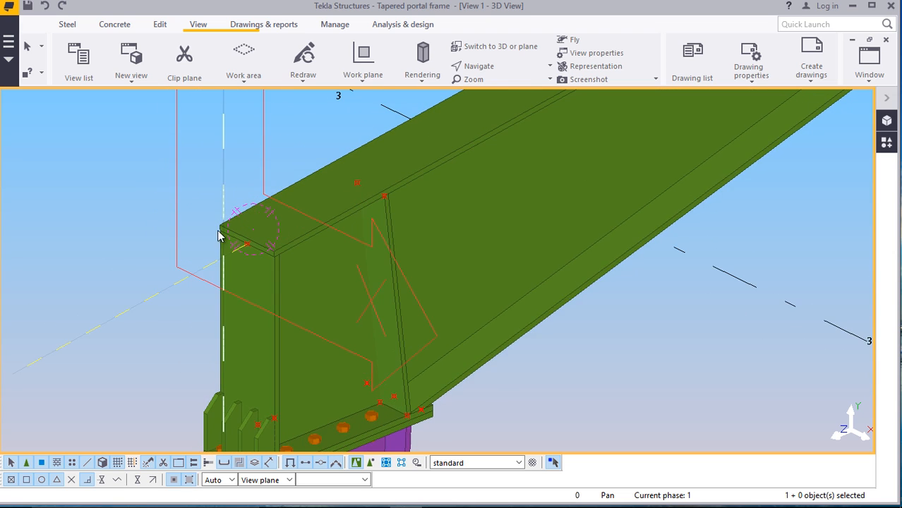
scroll(217, 233, "down", 1)
middle_click_drag(293, 252, 313, 258)
scroll(323, 307, "up", 4)
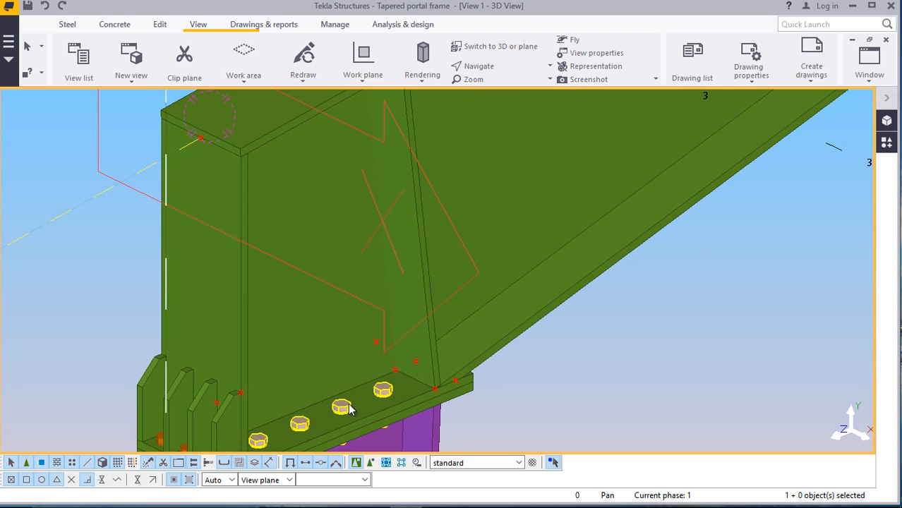
right_click(65, 215)
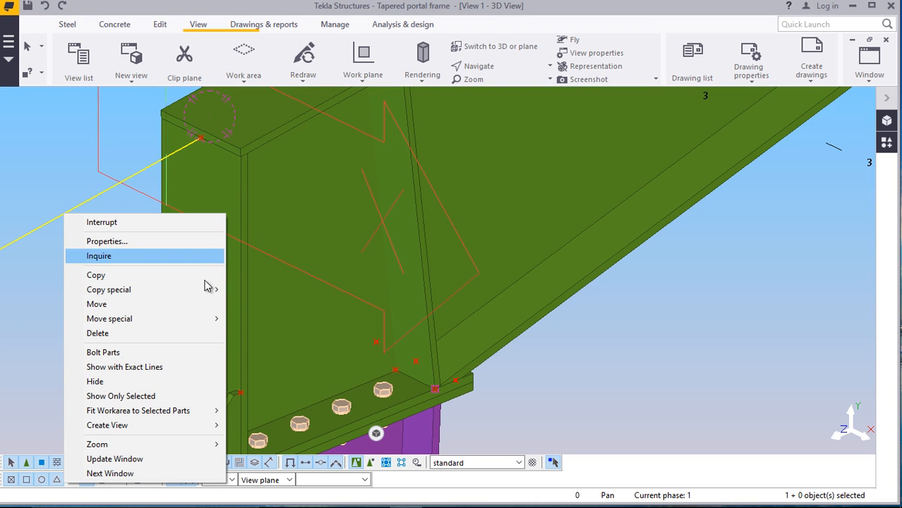
left_click(121, 289)
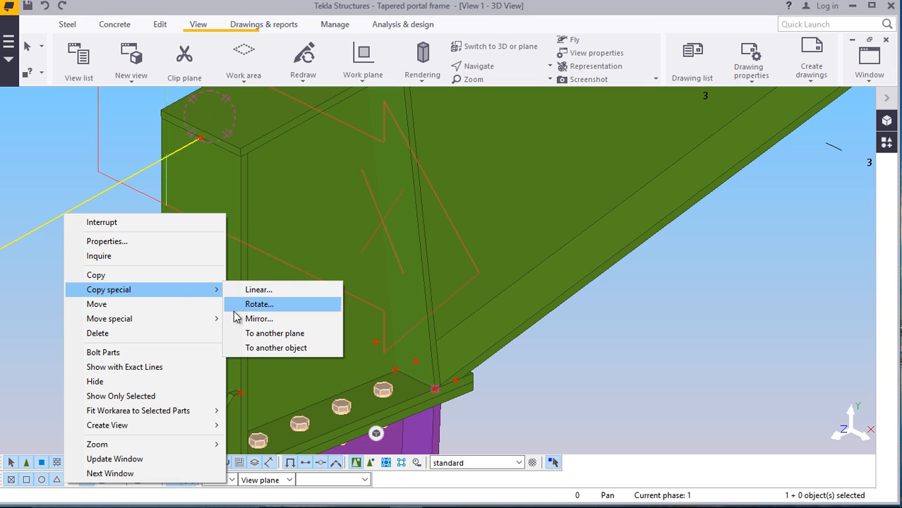
left_click(258, 318)
scroll(202, 121, "up", 1)
scroll(202, 120, "up", 4)
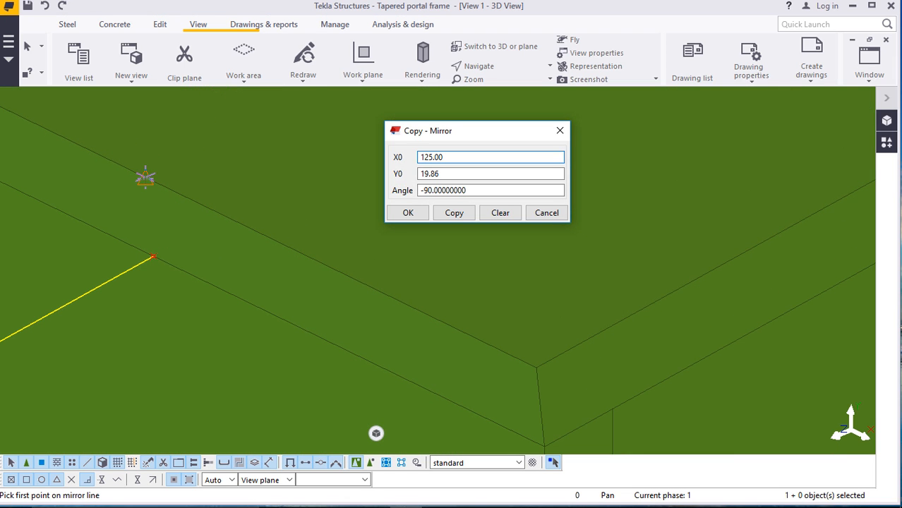
left_click(144, 180)
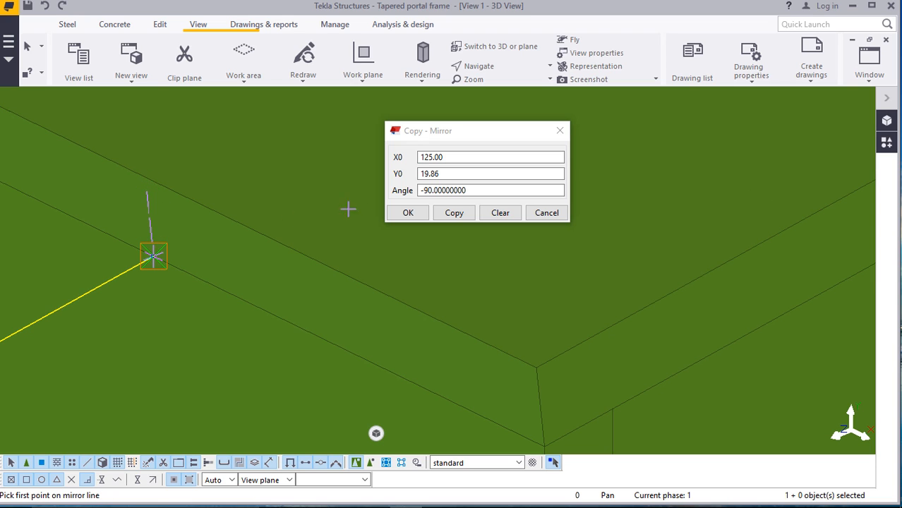
left_click(453, 214)
left_click(408, 213)
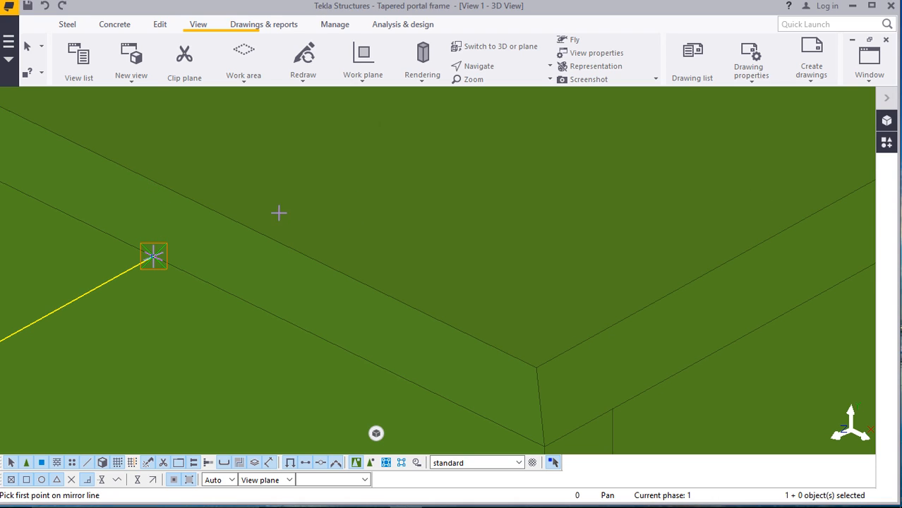
scroll(281, 211, "up", 6)
scroll(262, 192, "down", 5)
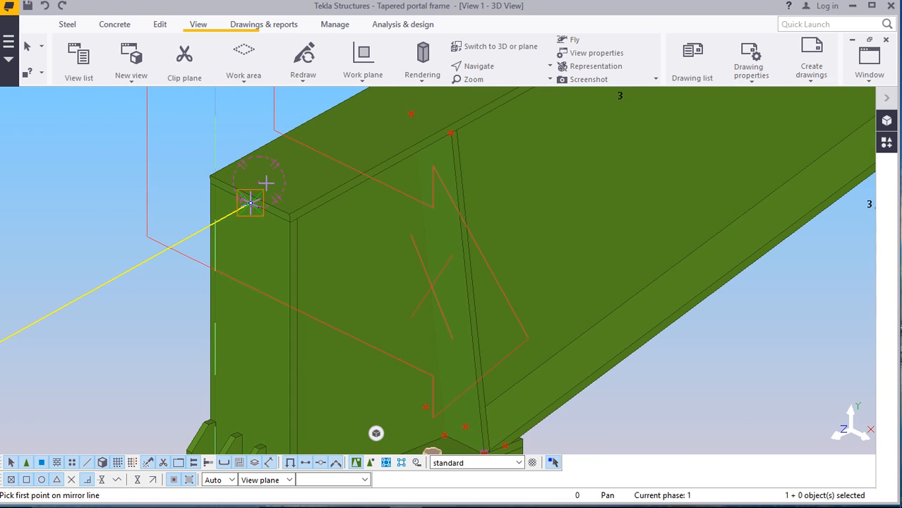
right_click(117, 175)
left_click(141, 182)
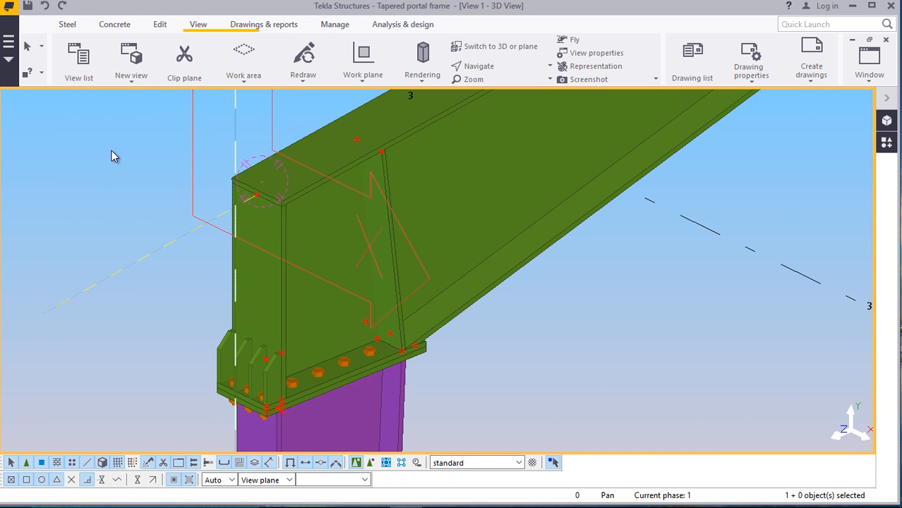
Examine the bolt rows and stiffeners on the connection plates from both sides of the joint
left_click(490, 66)
left_click(494, 85)
left_click_drag(260, 260, 203, 328)
scroll(161, 290, "up", 4)
scroll(143, 292, "up", 4)
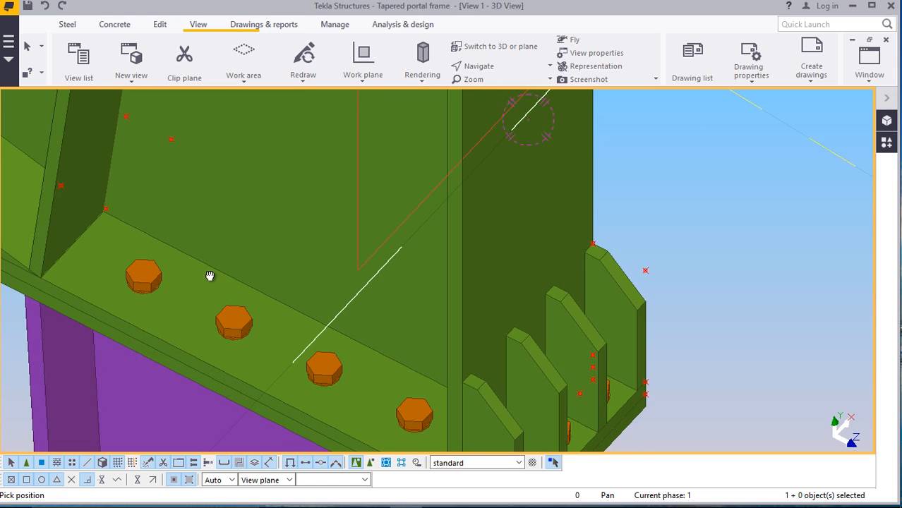
scroll(227, 219, "down", 6)
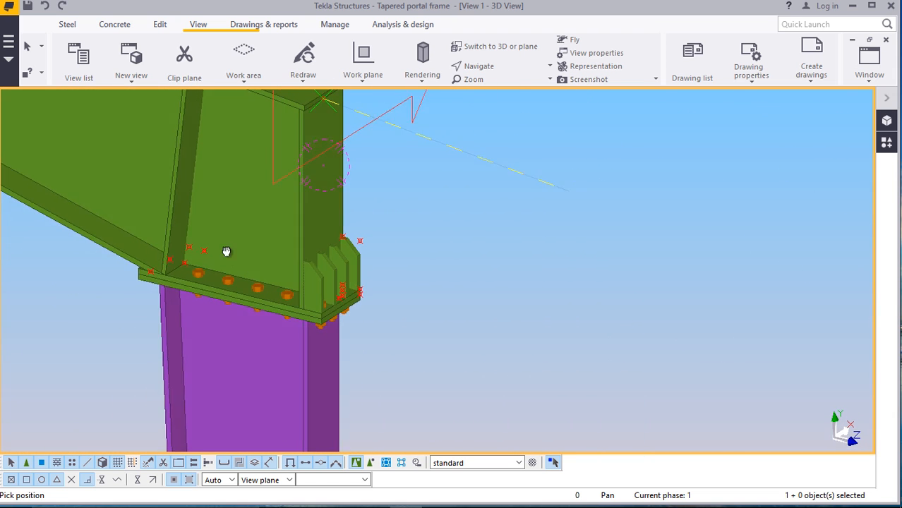
scroll(244, 288, "up", 4)
scroll(283, 279, "up", 4)
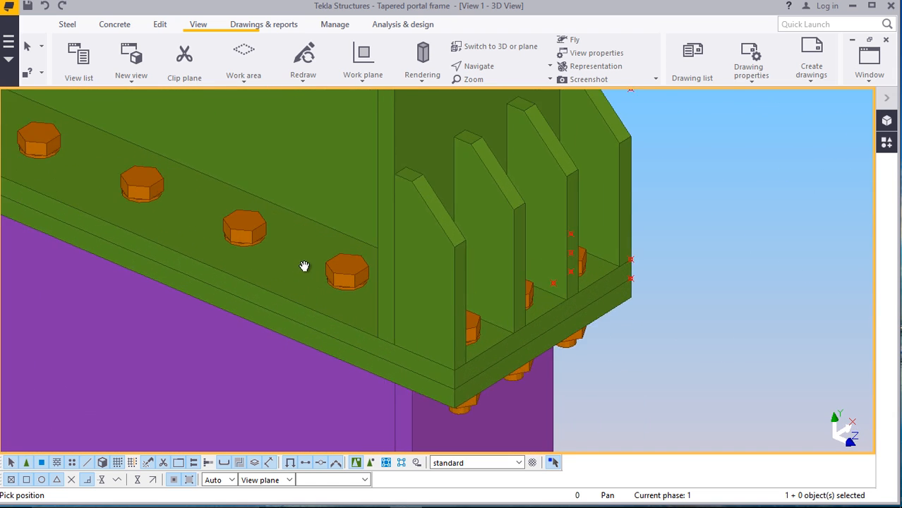
left_click_drag(326, 268, 149, 260)
scroll(160, 268, "down", 5)
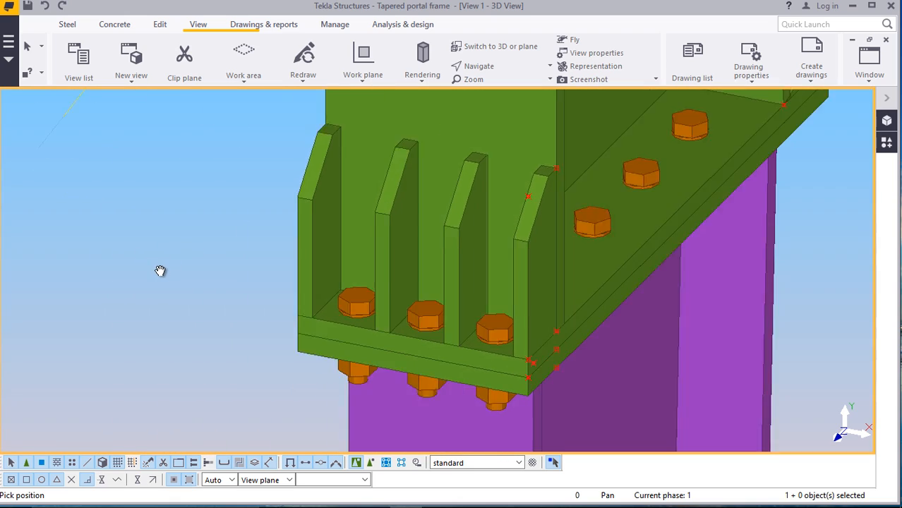
Try to place a point at the inner corner where the web, outer flange and connection plate meet
middle_click_drag(328, 218, 229, 216, "ctrl")
scroll(294, 304, "up", 5)
middle_click_drag(308, 319, 292, 292, "ctrl")
scroll(252, 258, "up", 5)
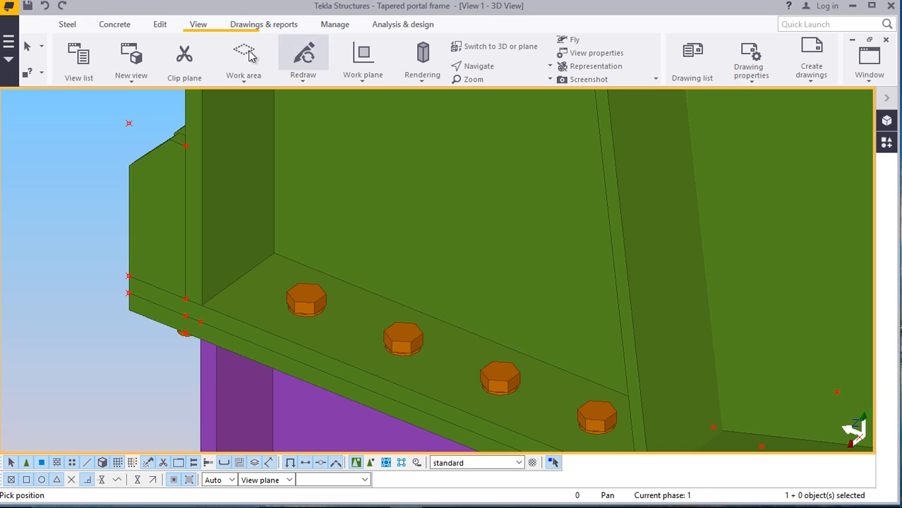
left_click(159, 24)
left_click(746, 85)
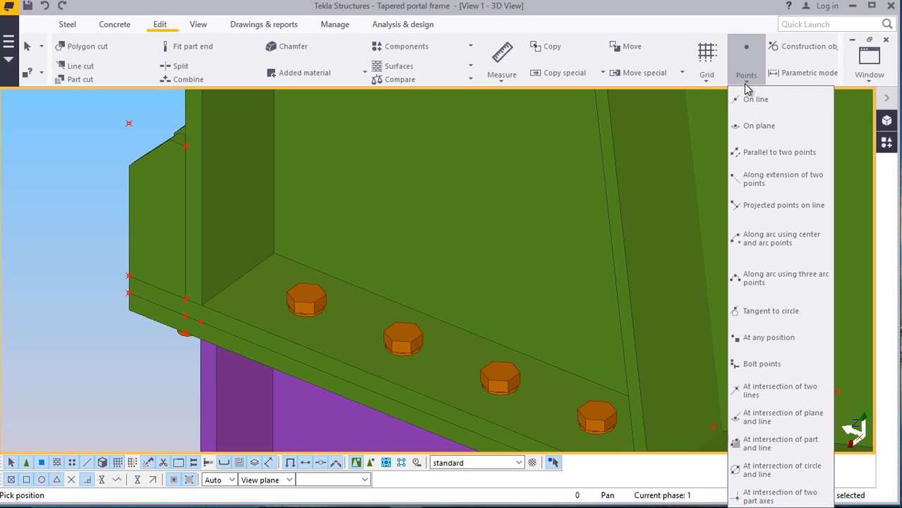
left_click(771, 345)
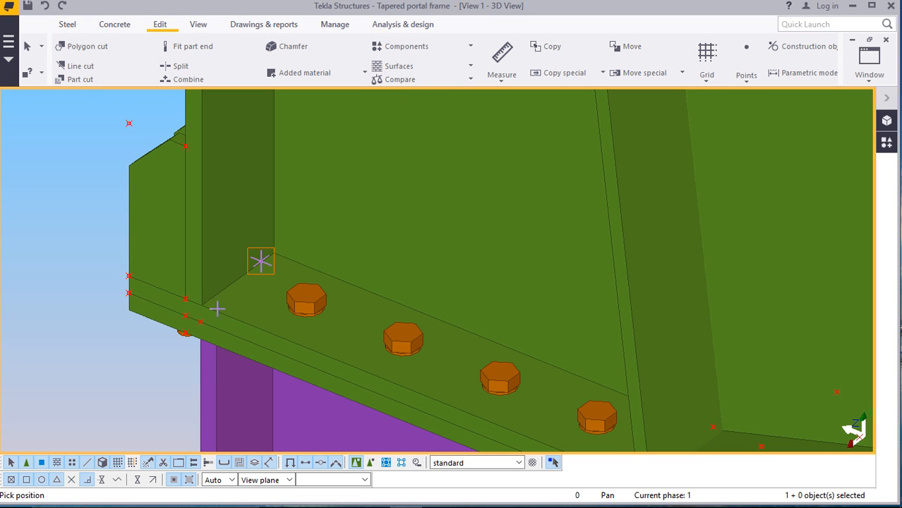
scroll(213, 300, "up", 3)
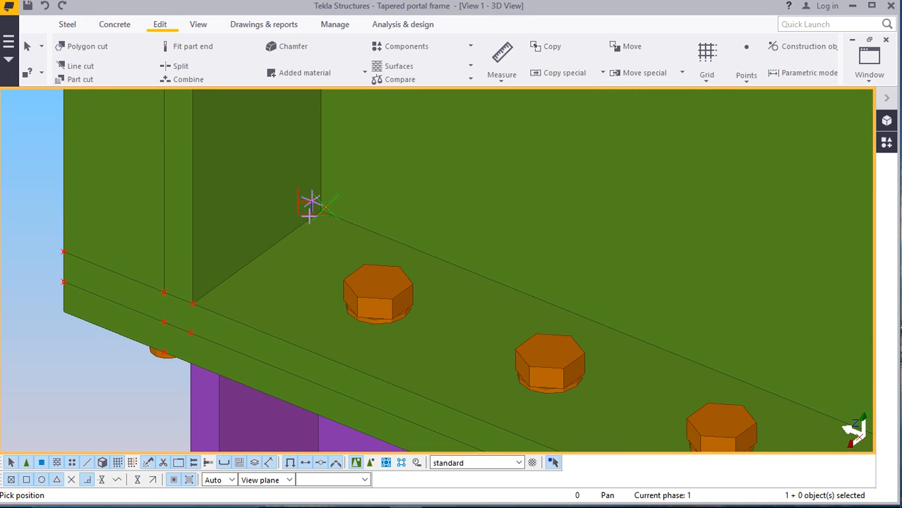
scroll(311, 216, "up", 1)
left_click(312, 213)
right_click(304, 204)
left_click(334, 211)
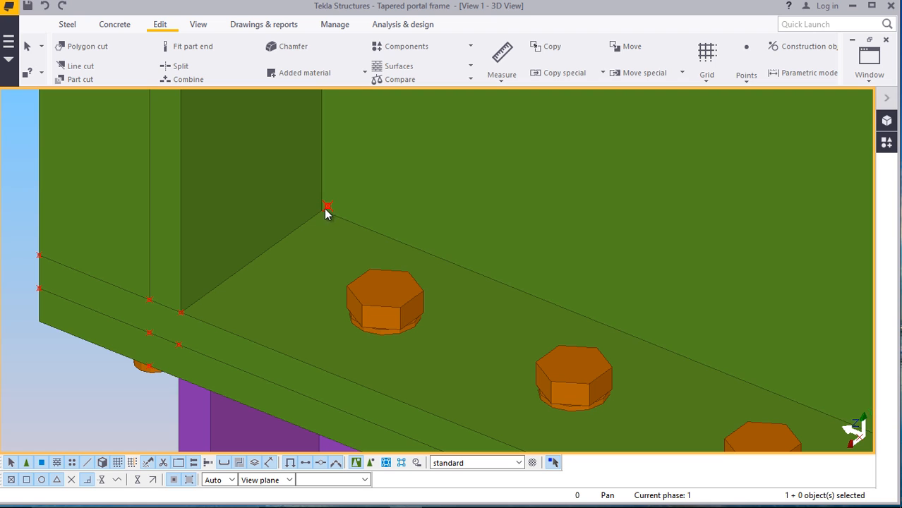
Delete the point just placed at the web-flange corner
left_click(326, 207)
right_click(326, 206)
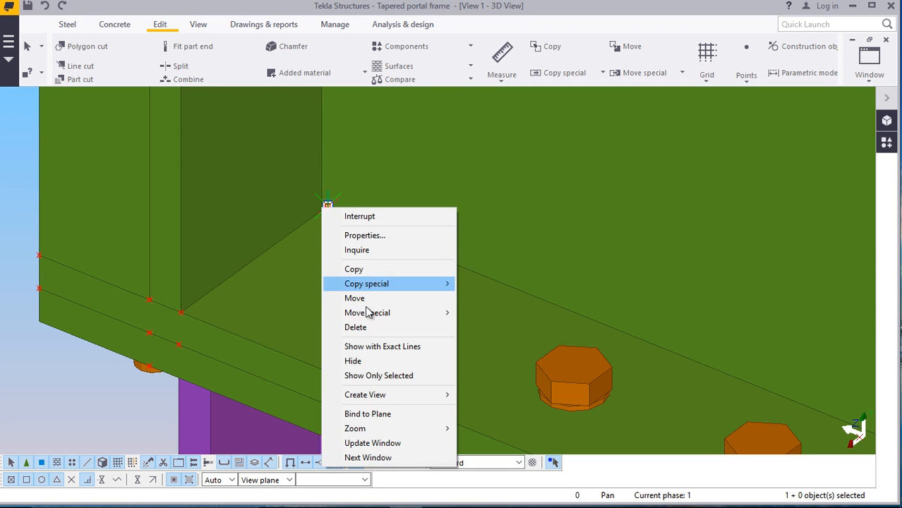
left_click(358, 329)
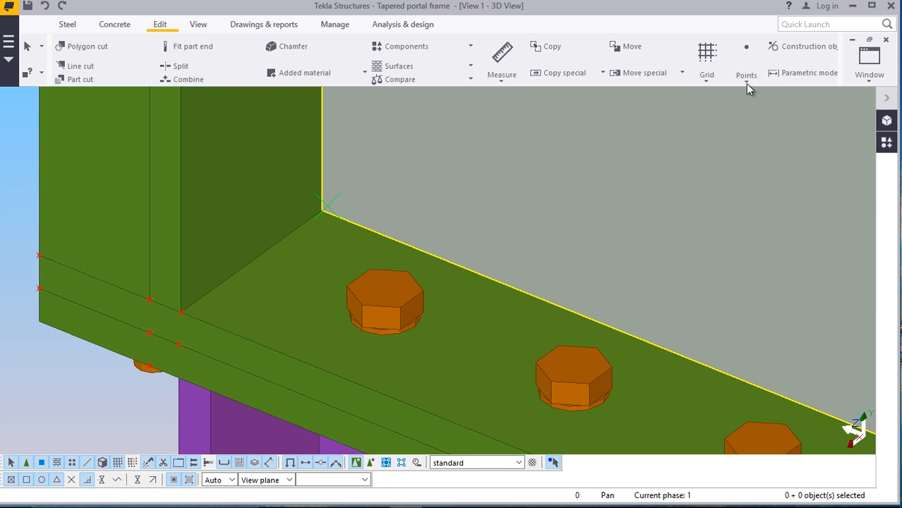
Place a point at any position on the inner corner where the rafter web, outer flange and upper connection plate meet
left_click(747, 83)
left_click(748, 337)
scroll(320, 209, "up", 5)
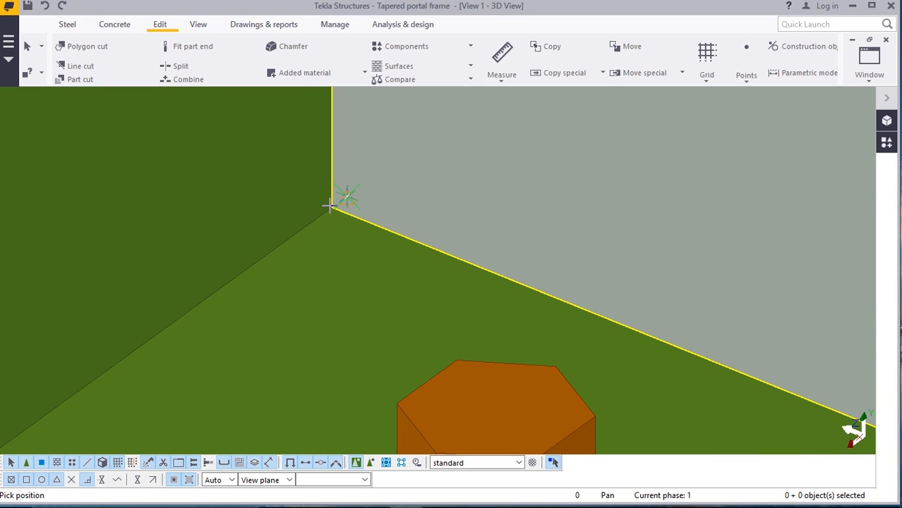
scroll(329, 210, "down", 3)
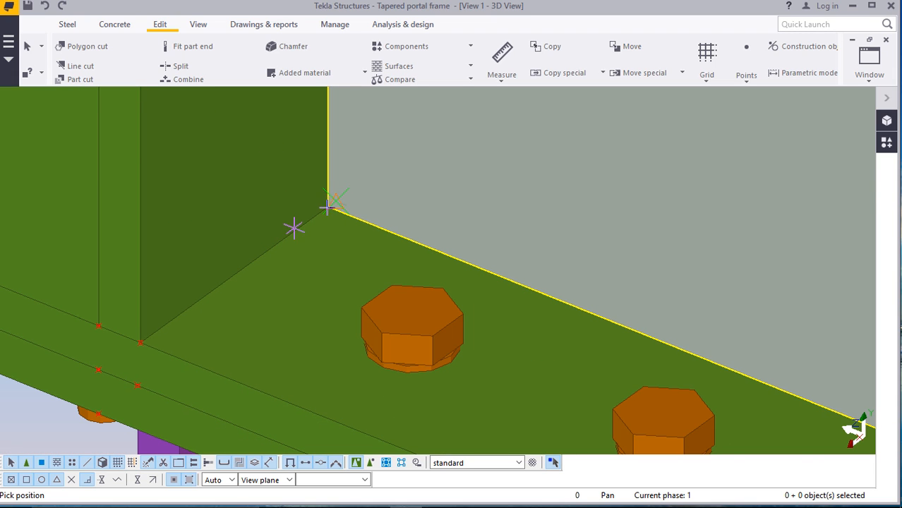
scroll(282, 244, "down", 3)
scroll(233, 275, "down", 1)
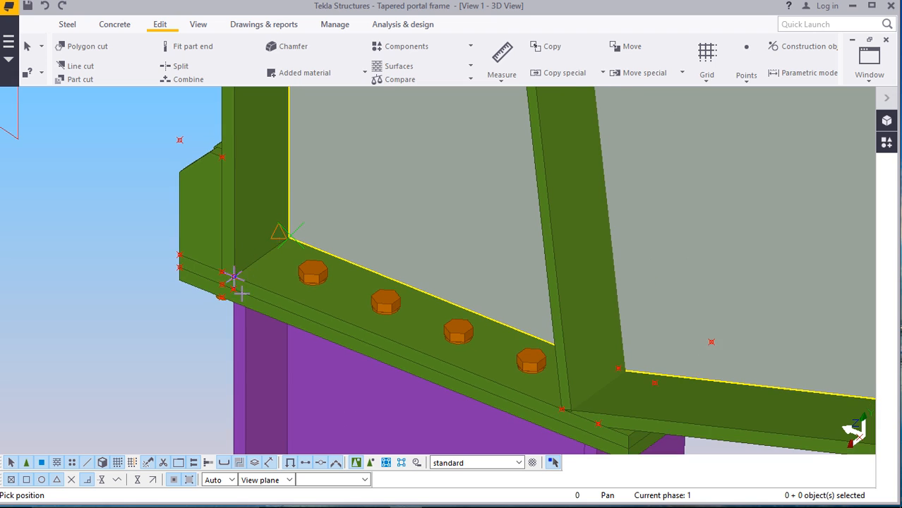
scroll(235, 296, "up", 1)
scroll(235, 300, "down", 1)
scroll(558, 348, "up", 2)
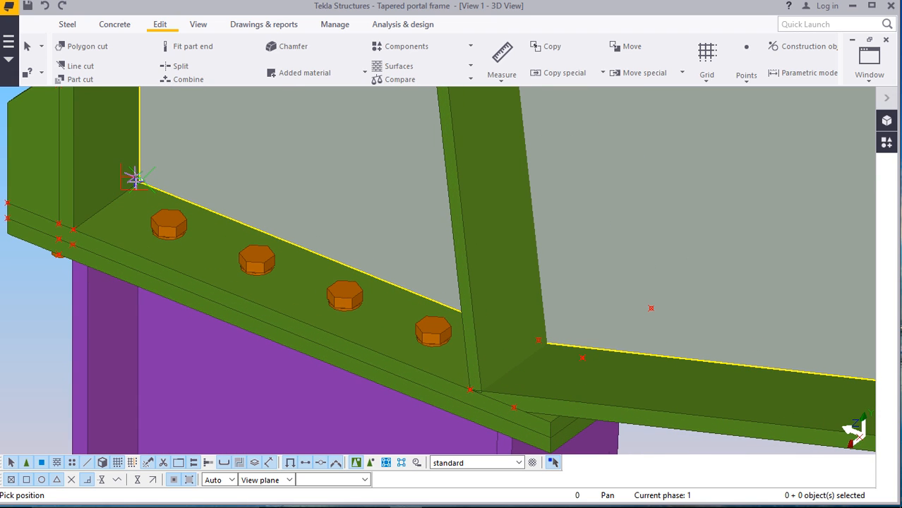
scroll(134, 178, "up", 4)
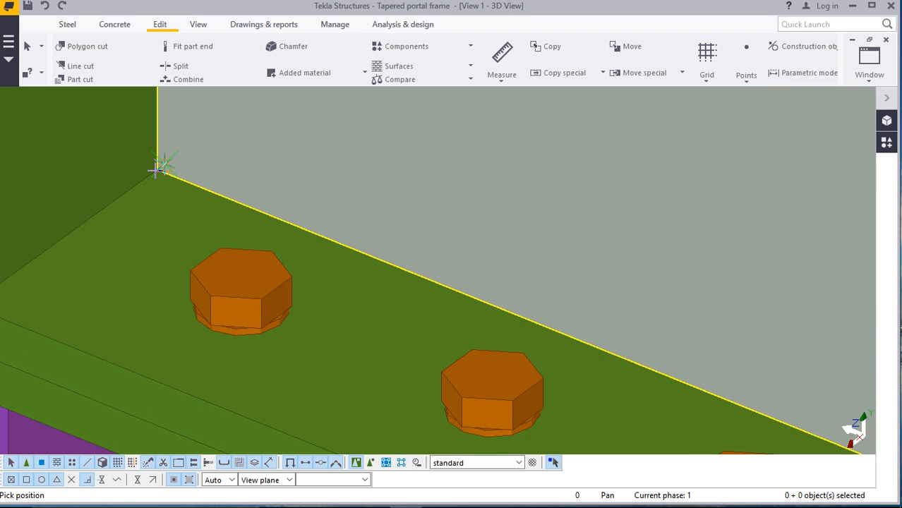
right_click(168, 178)
left_click(176, 183)
Copy the points at the flange edge and web corner 180 vertically up along the outer flange
scroll(175, 205, "down", 5)
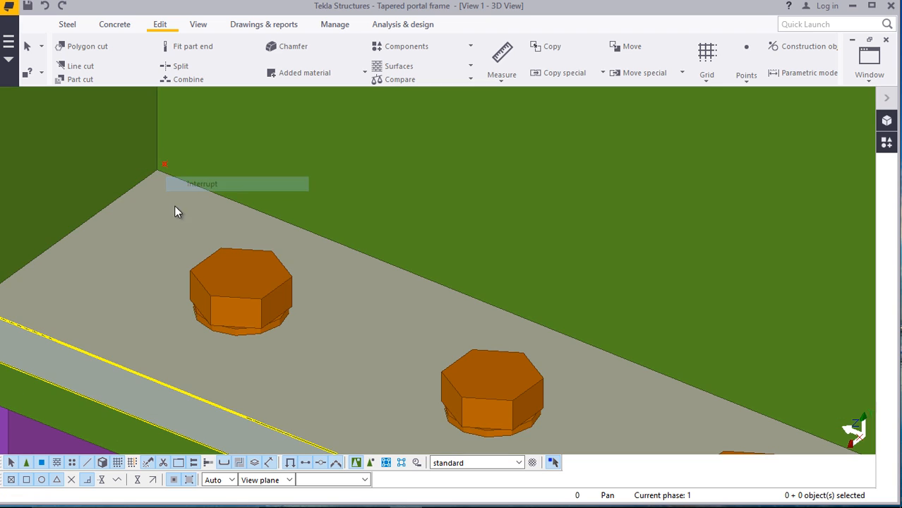
middle_click_drag(175, 230, 163, 272, "ctrl")
scroll(164, 276, "up", 3)
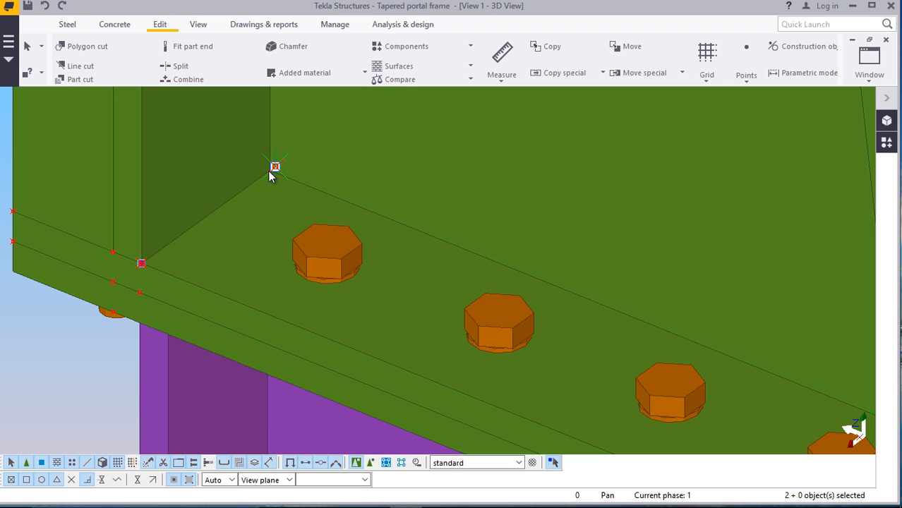
scroll(138, 261, "down", 2)
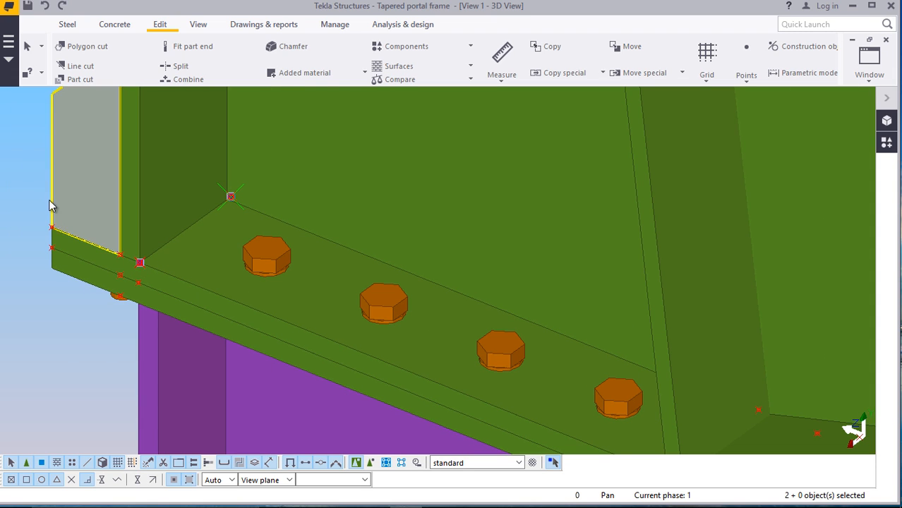
right_click(27, 174)
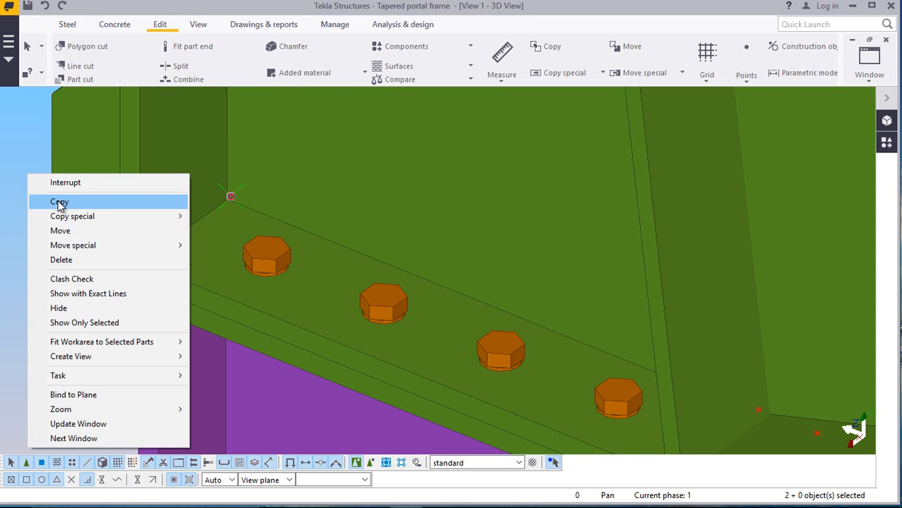
left_click(59, 203)
scroll(139, 255, "up", 3)
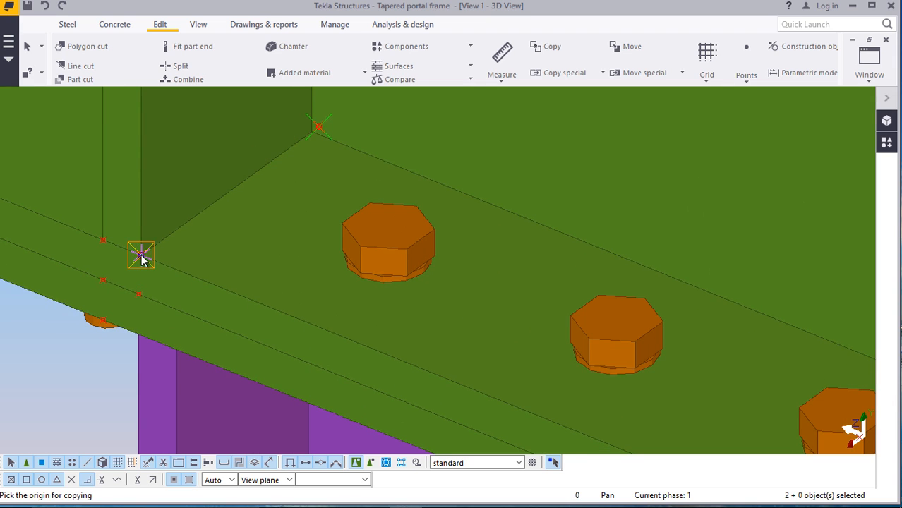
left_click(141, 256)
scroll(147, 301, "down", 7)
scroll(148, 172, "up", 1)
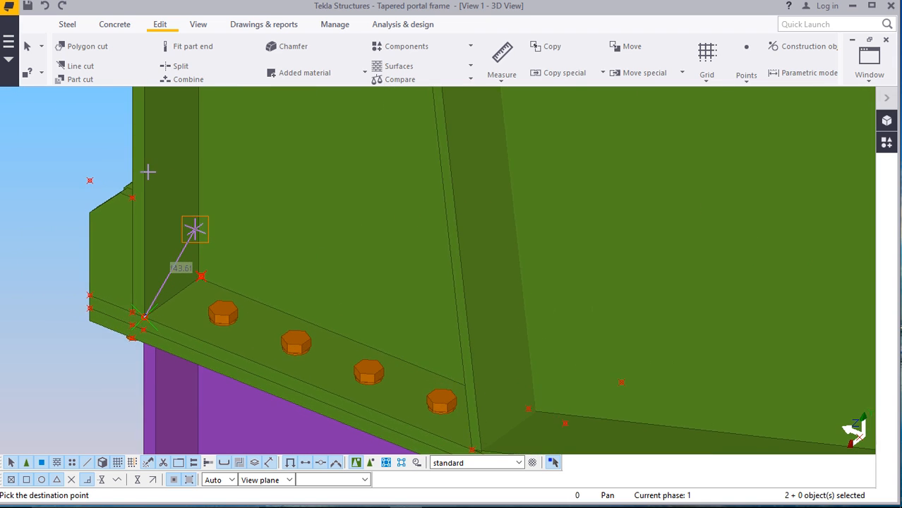
scroll(139, 168, "up", 2)
scroll(142, 129, "down", 1)
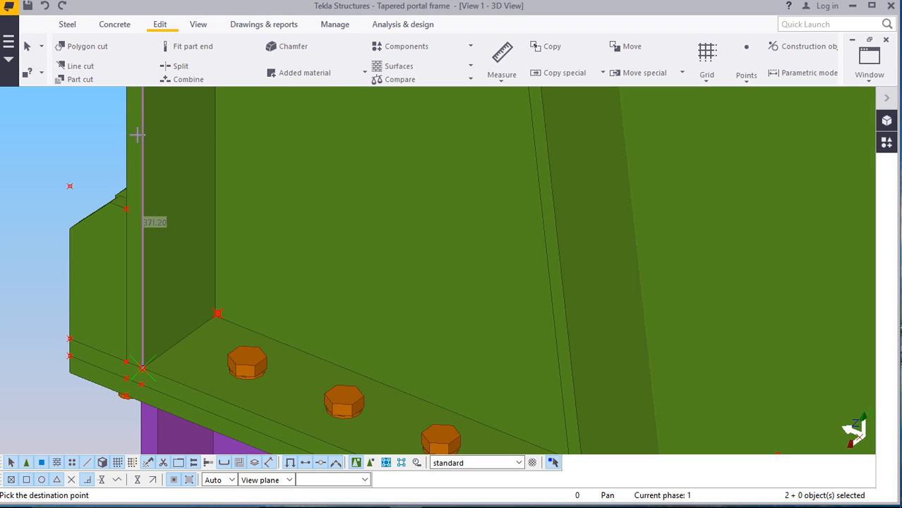
type("180")
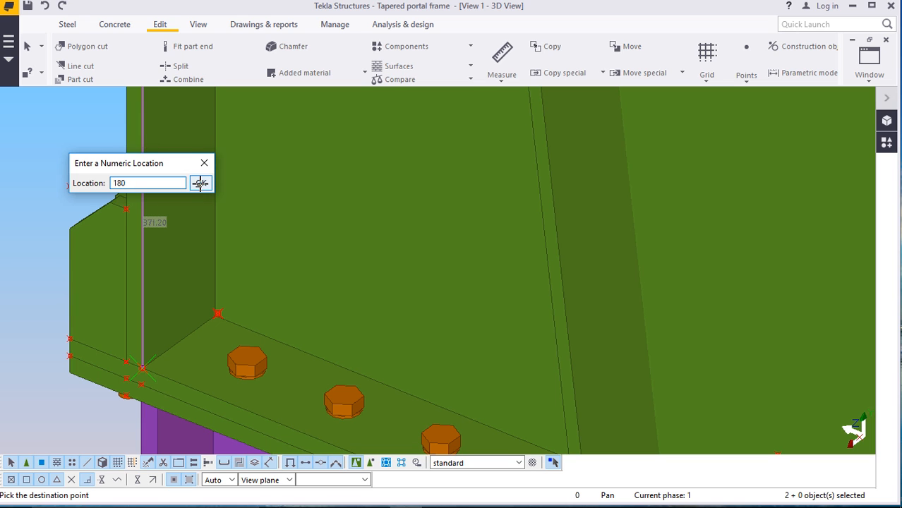
left_click(200, 184)
scroll(141, 217, "up", 3)
right_click(84, 148)
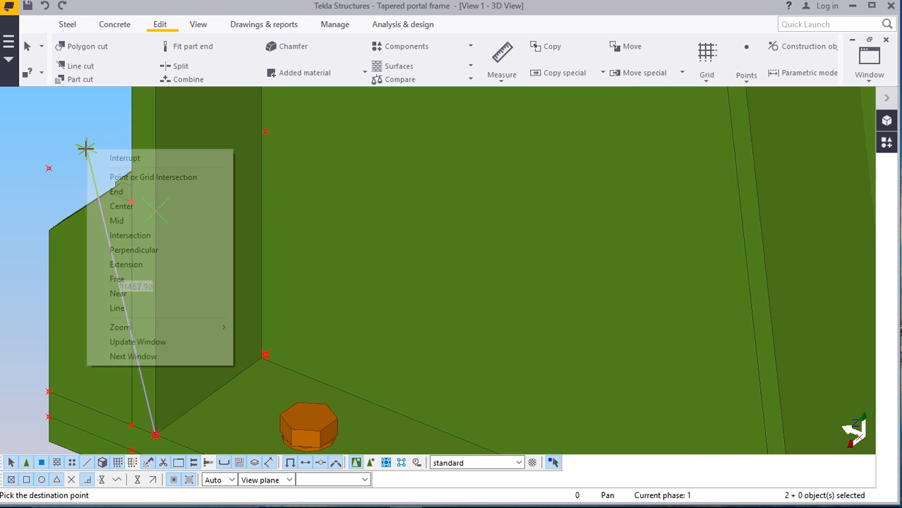
left_click(120, 158)
Model a 125 by 180 plate through the four points on the outer flange's inner face, switching the parts to transparent rendering
scroll(166, 205, "down", 3)
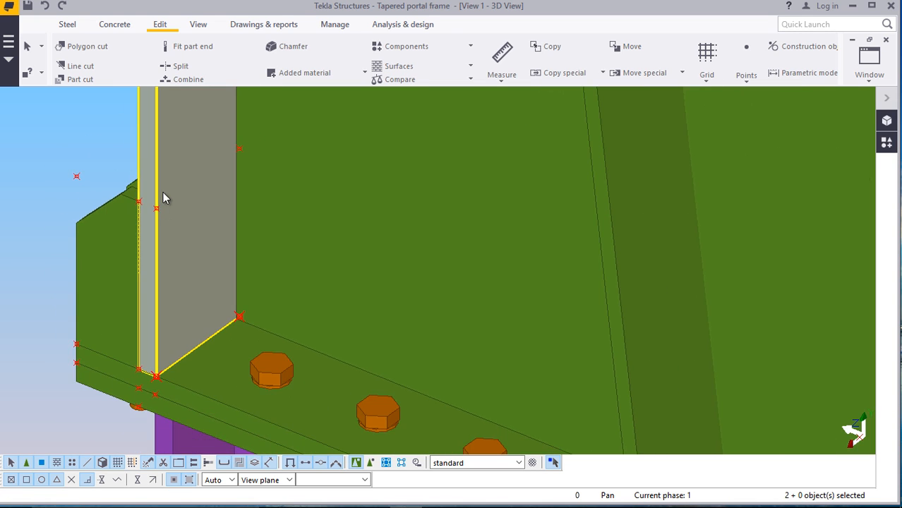
scroll(156, 384, "up", 4)
scroll(153, 373, "down", 2)
scroll(155, 379, "down", 2)
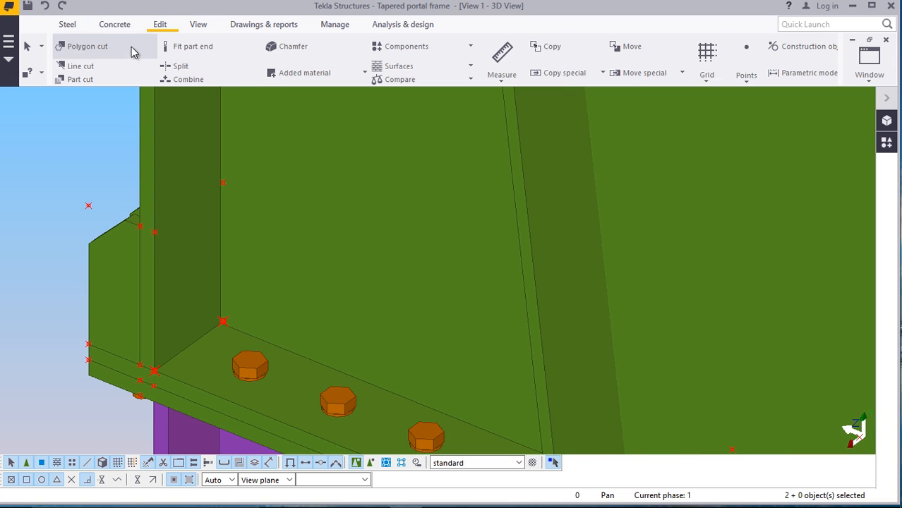
left_click(67, 24)
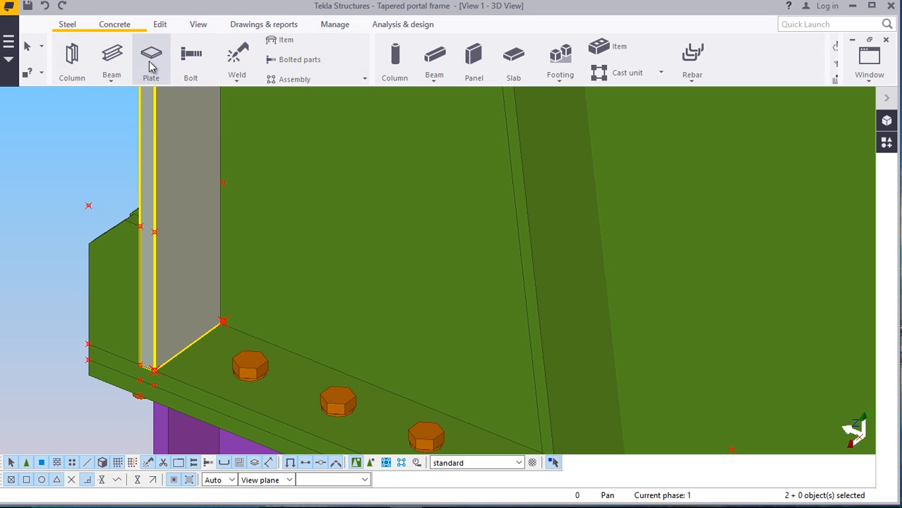
left_click(151, 56)
scroll(157, 370, "up", 2)
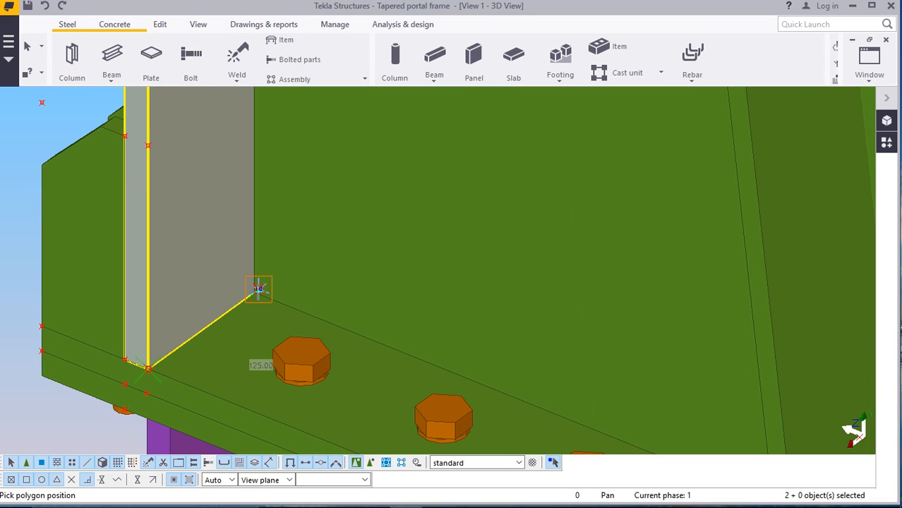
left_click(259, 288)
scroll(211, 364, "down", 2)
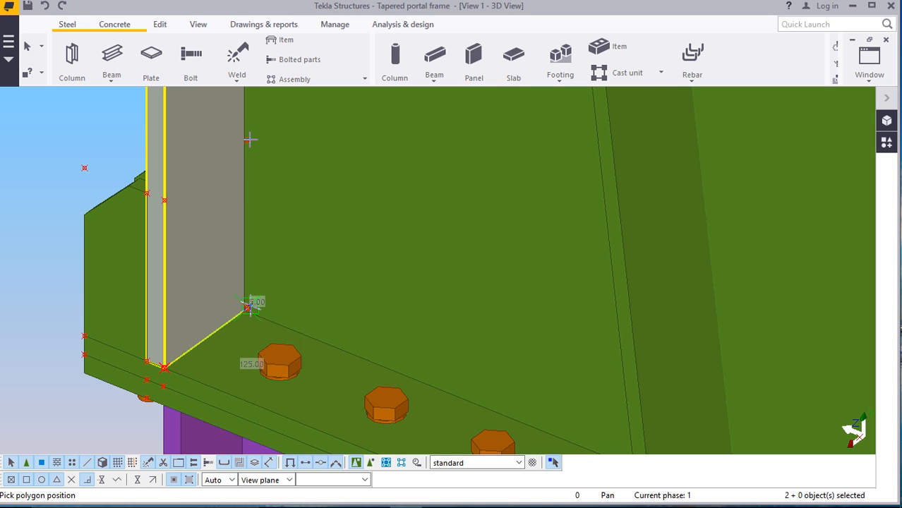
scroll(249, 141, "up", 2)
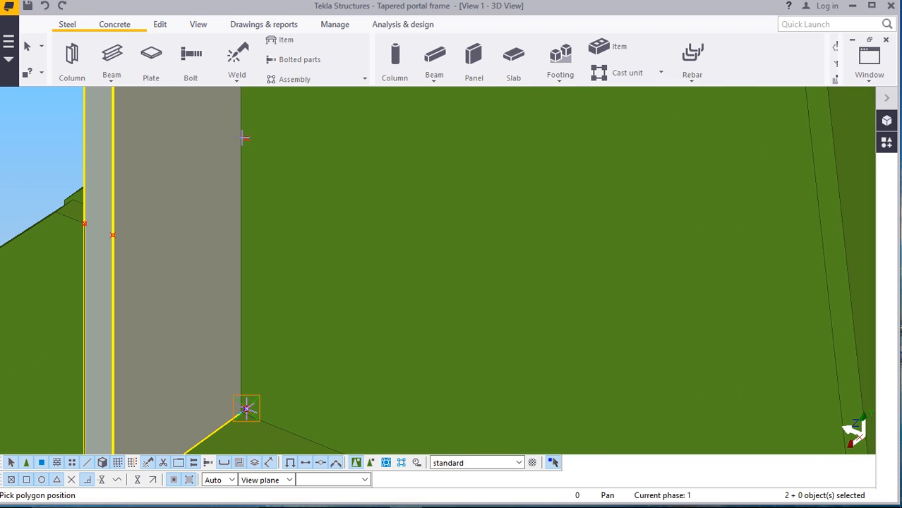
scroll(250, 150, "down", 1)
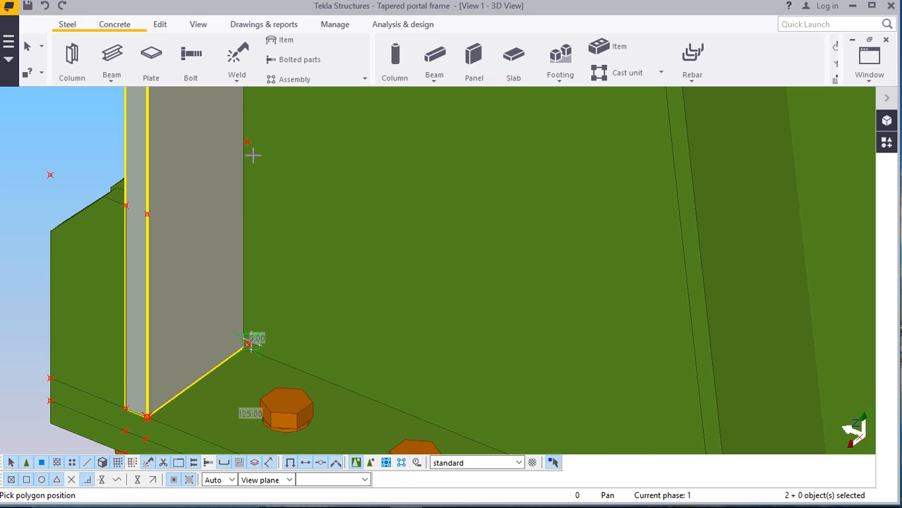
key("ctrl+2")
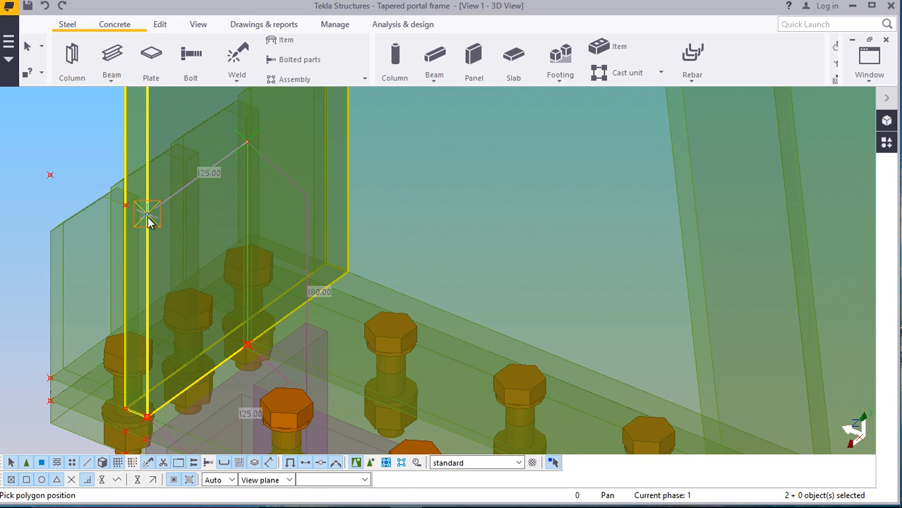
scroll(171, 219, "up", 5)
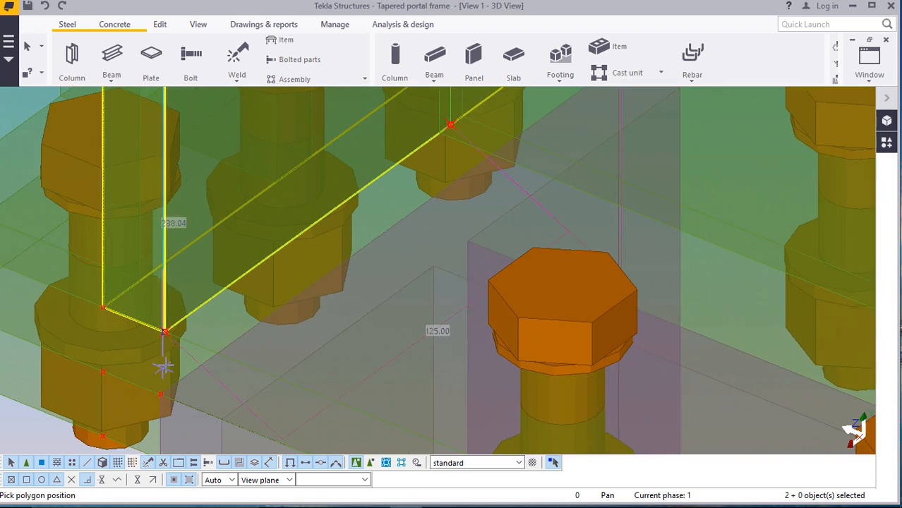
scroll(163, 366, "up", 1)
left_click(164, 324)
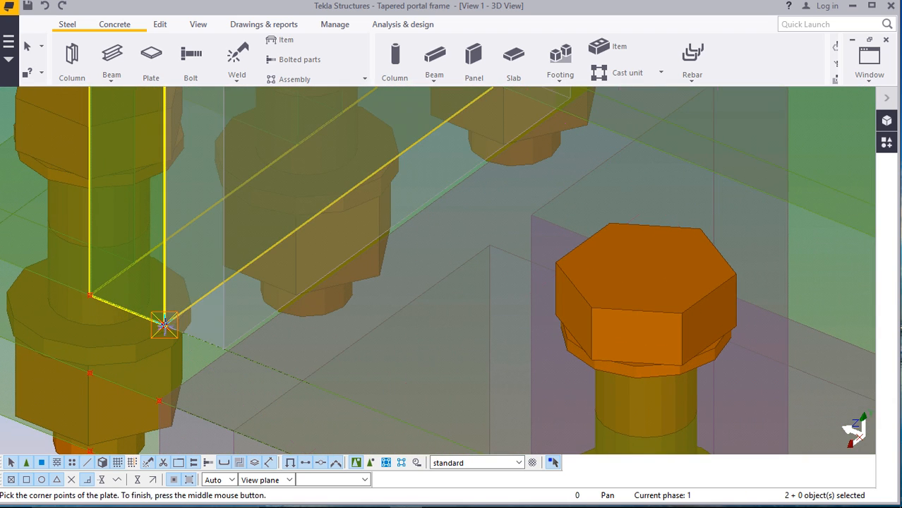
scroll(194, 305, "down", 4)
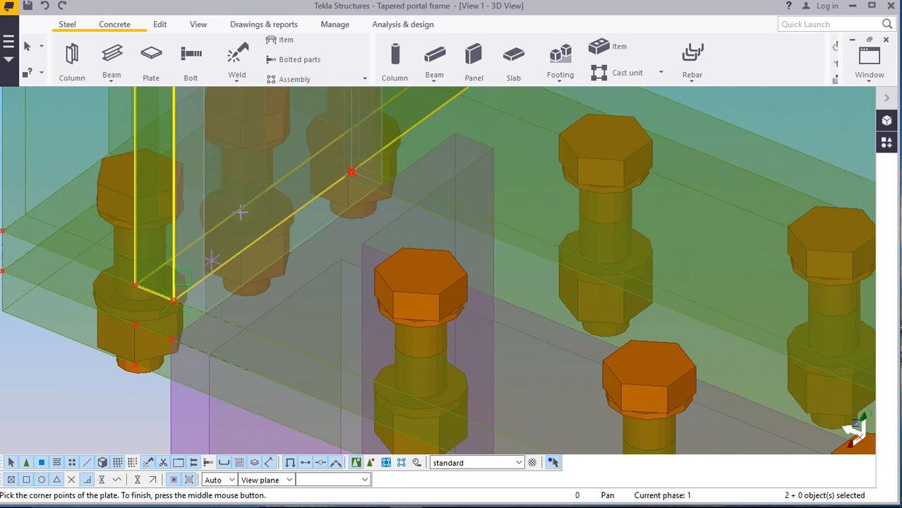
right_click(243, 210)
left_click(259, 215)
Examine the new plate against the outer flange and the surrounding bolt rows at the joint
scroll(150, 313, "down", 2)
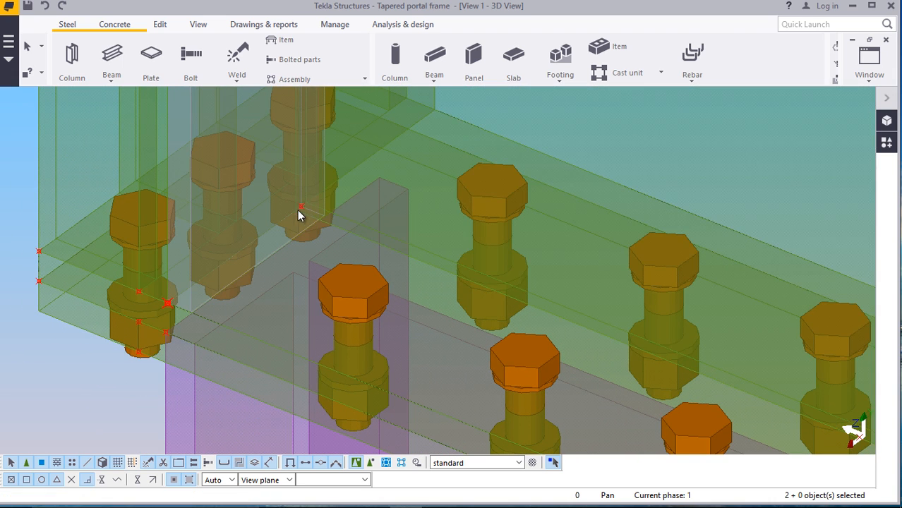
scroll(276, 280, "down", 2)
scroll(228, 293, "down", 2)
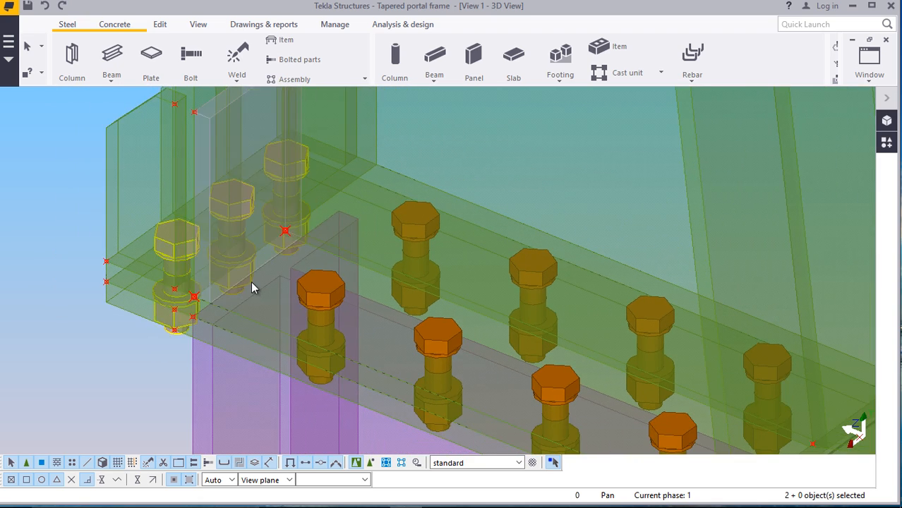
scroll(253, 285, "down", 2)
scroll(269, 227, "up", 1)
scroll(222, 286, "down", 3)
scroll(240, 256, "down", 1)
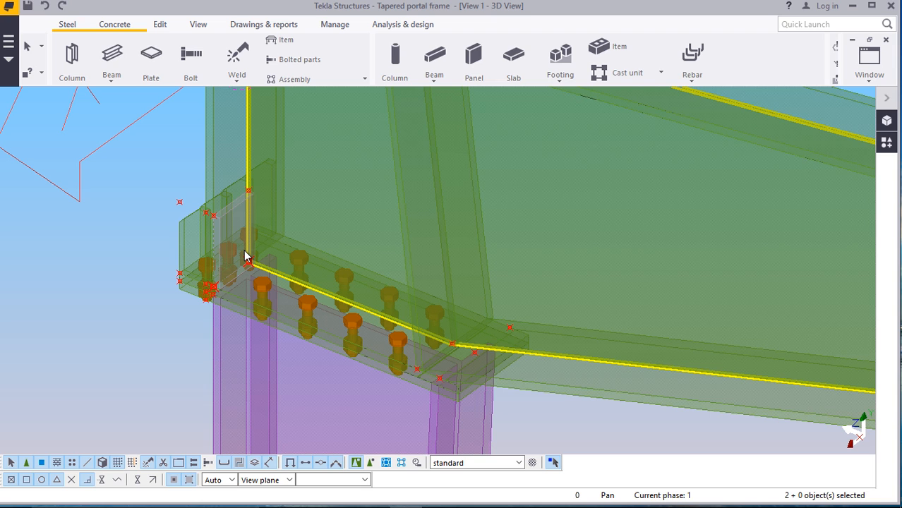
Switch the parts to solid rendering and examine the new plate's fit against the rafter web and outer flange
key("ctrl+4")
scroll(240, 224, "up", 1)
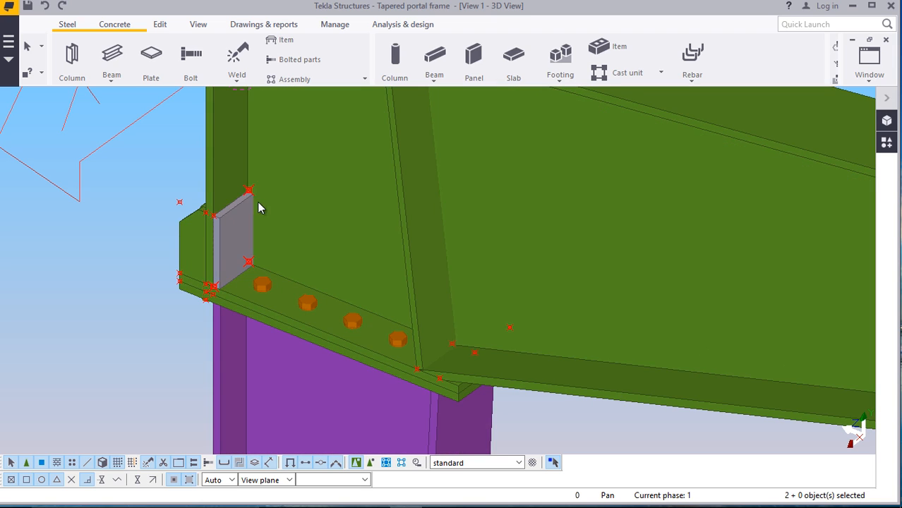
scroll(254, 205, "down", 2)
scroll(275, 217, "up", 5)
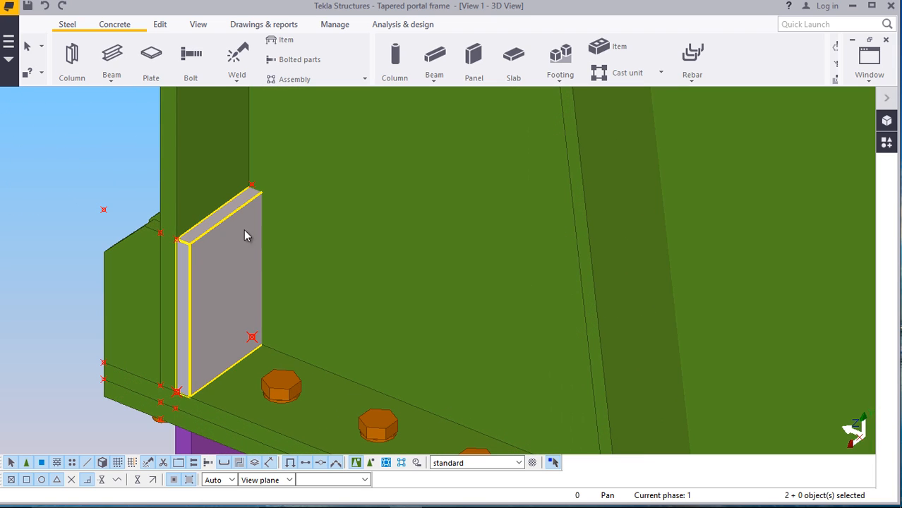
scroll(248, 204, "up", 1)
scroll(251, 191, "down", 3)
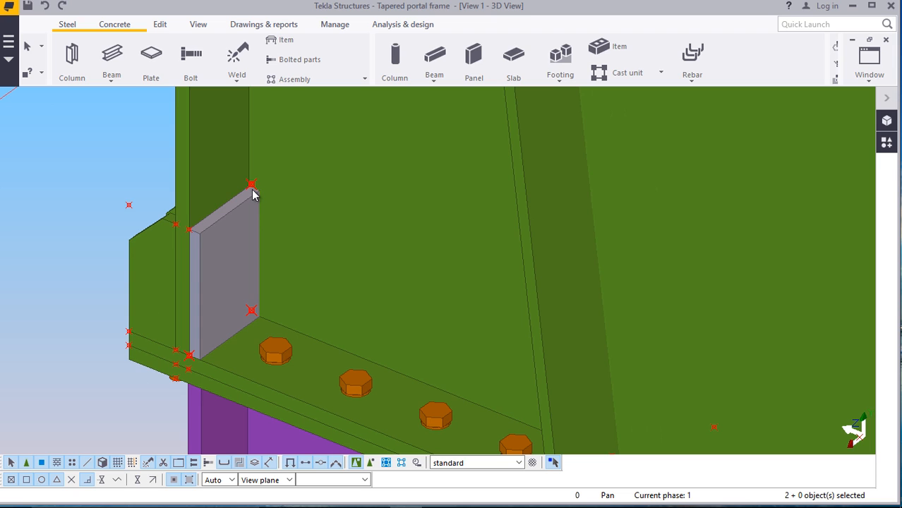
left_click(99, 147)
scroll(268, 224, "up", 4)
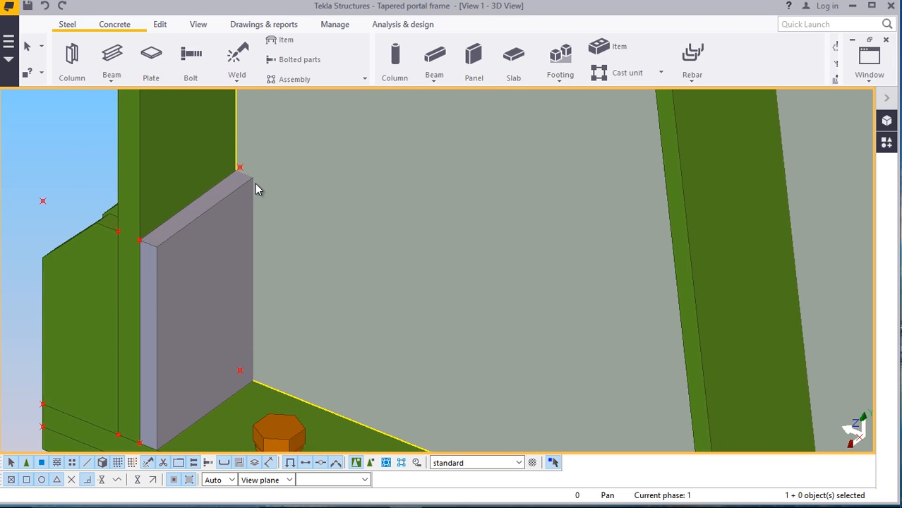
scroll(249, 180, "up", 1)
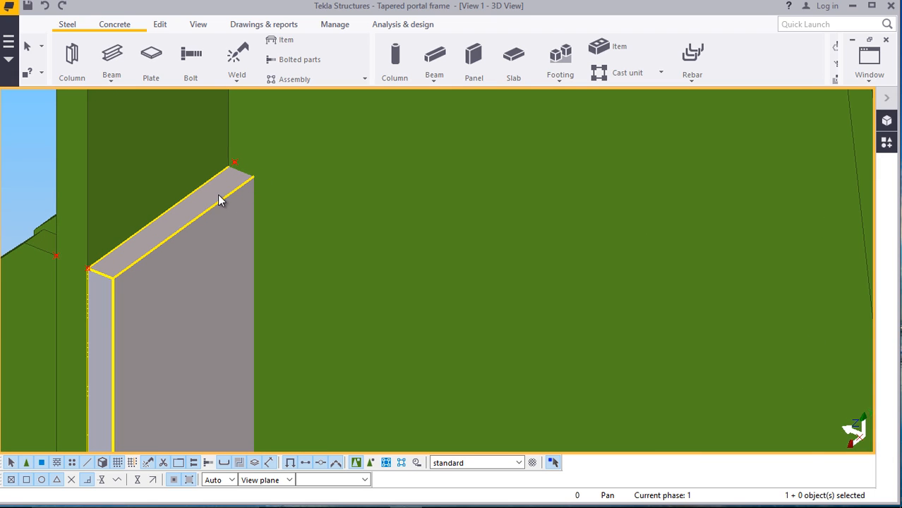
Switch the parts to transparent rendering and move the plate from its lower inner corner to the line where rafter web and connection plate meet
key("ctrl+2")
middle_click_drag(218, 194, 333, 162, "ctrl")
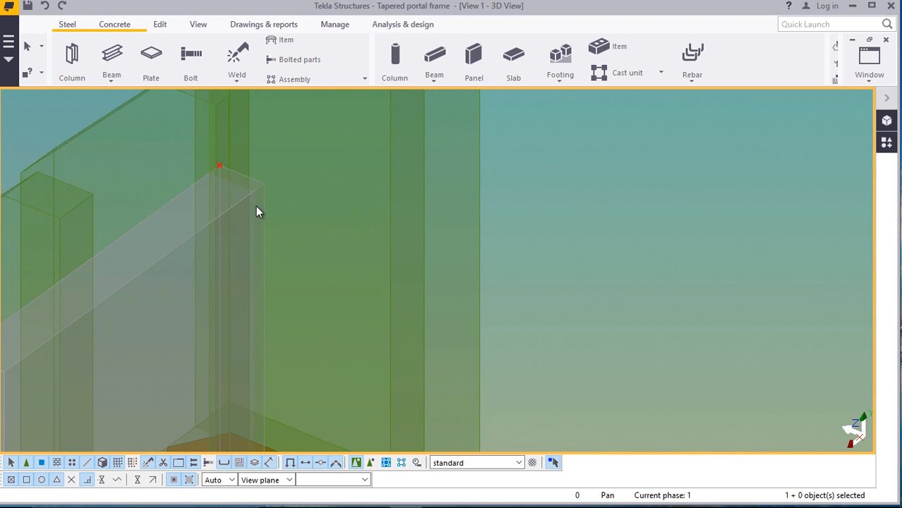
middle_click_drag(256, 212, 284, 389, "ctrl")
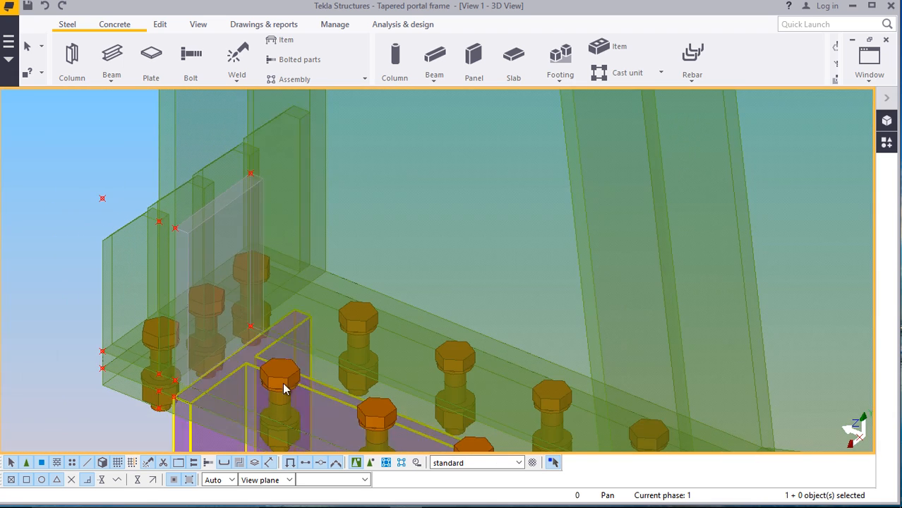
scroll(249, 335, "up", 6)
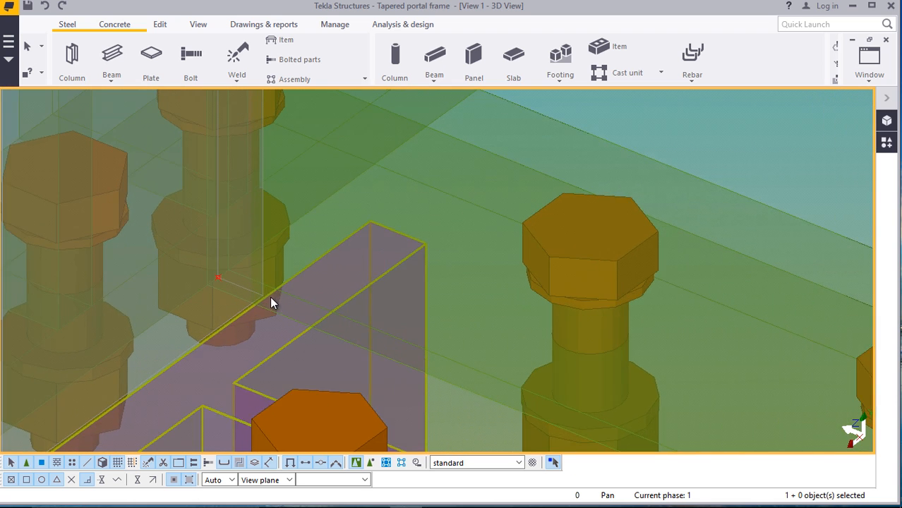
mouse_move(270, 297)
middle_mouse_down("ctrl")
mouse_move(226, 254)
mouse_move(259, 230)
middle_mouse_up("ctrl")
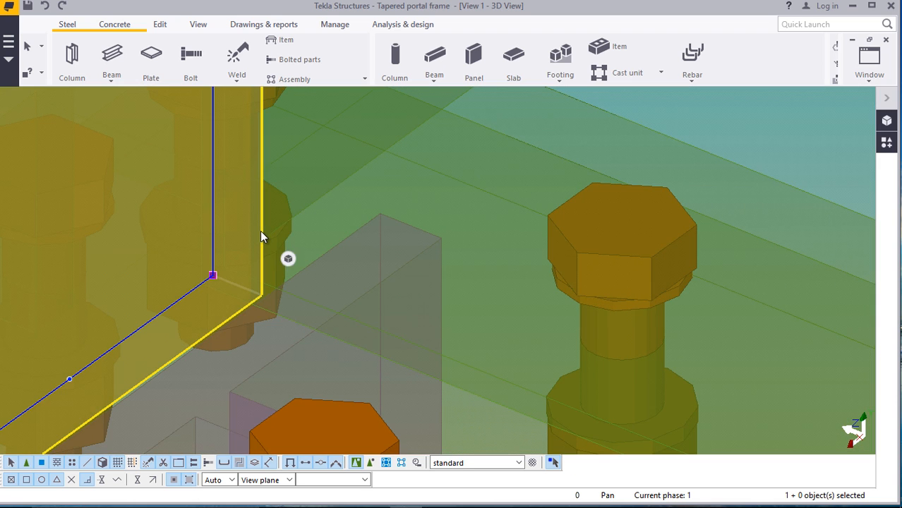
right_click(261, 229)
left_click(322, 268)
scroll(261, 302, "up", 2)
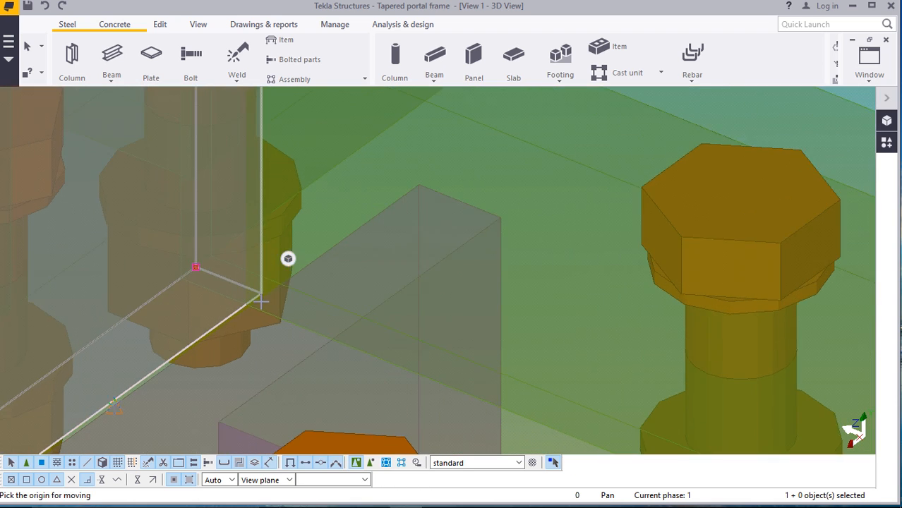
scroll(261, 302, "up", 4)
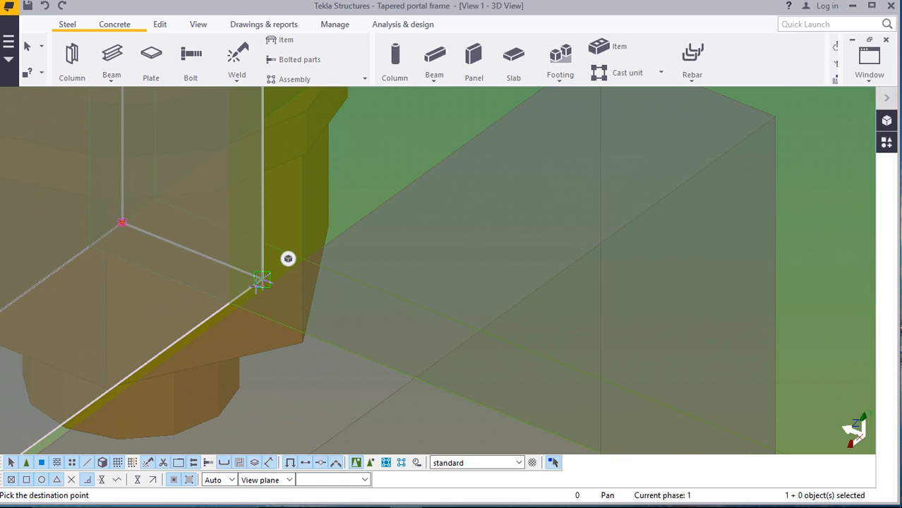
left_click(230, 306)
scroll(262, 304, "down", 6)
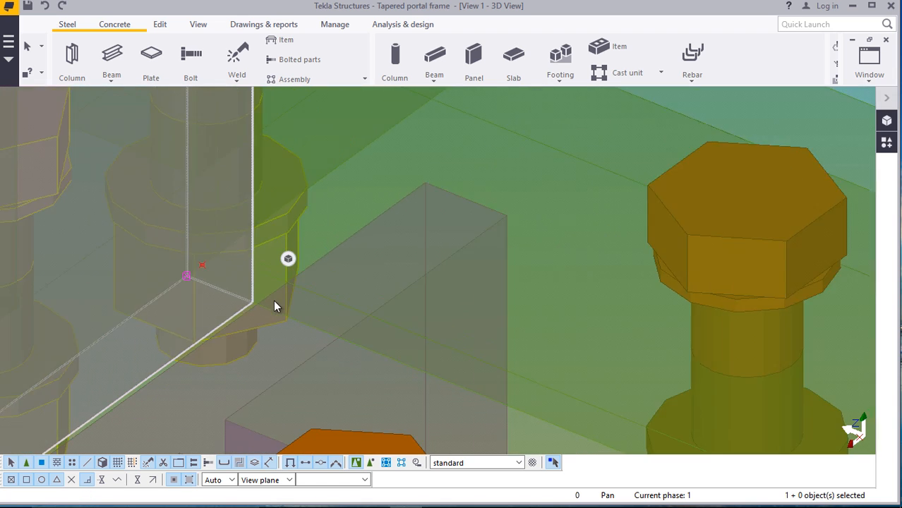
scroll(225, 314, "down", 3)
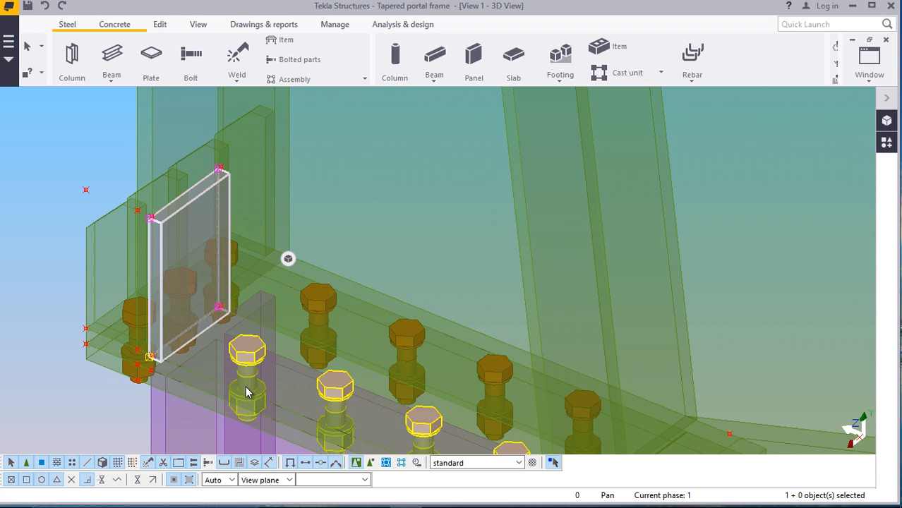
left_click(150, 74)
Return the parts to solid rendering and examine the moved plate's bottom corners against the upper connection plate
key("ctrl+4")
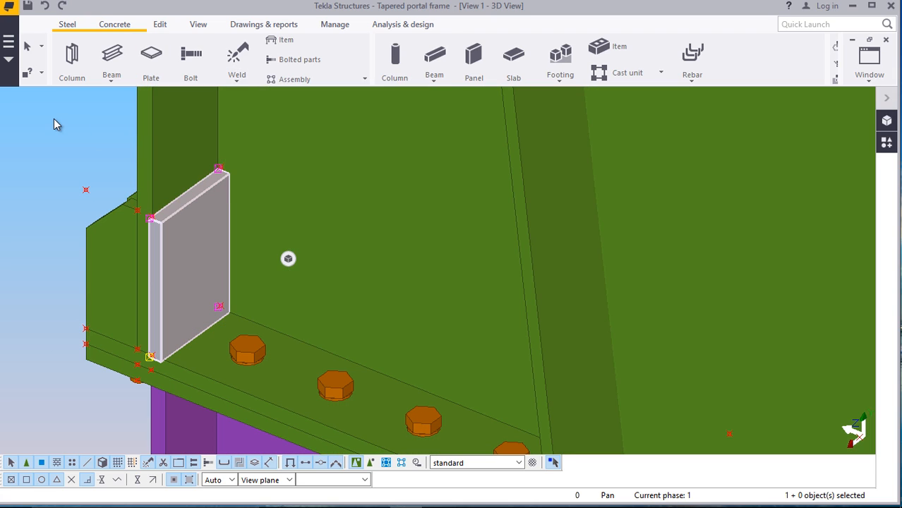
scroll(154, 391, "up", 2)
scroll(153, 390, "up", 5)
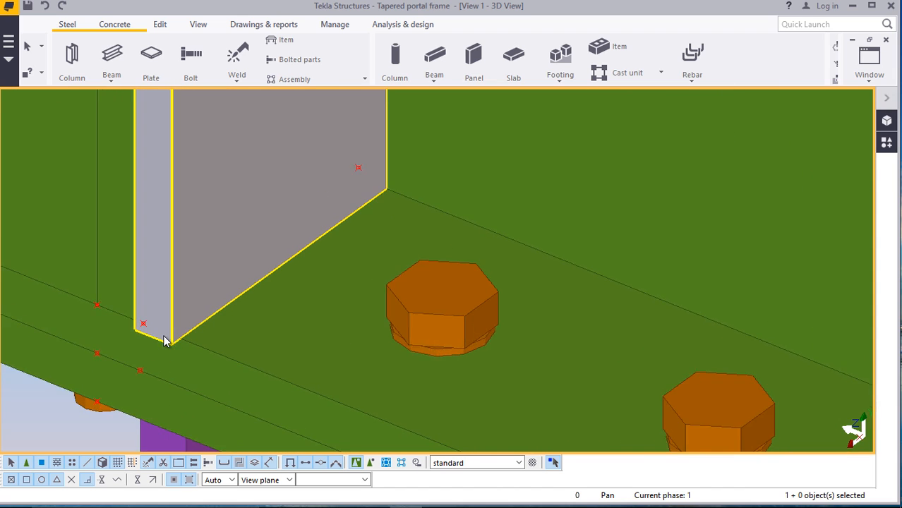
scroll(159, 357, "down", 6)
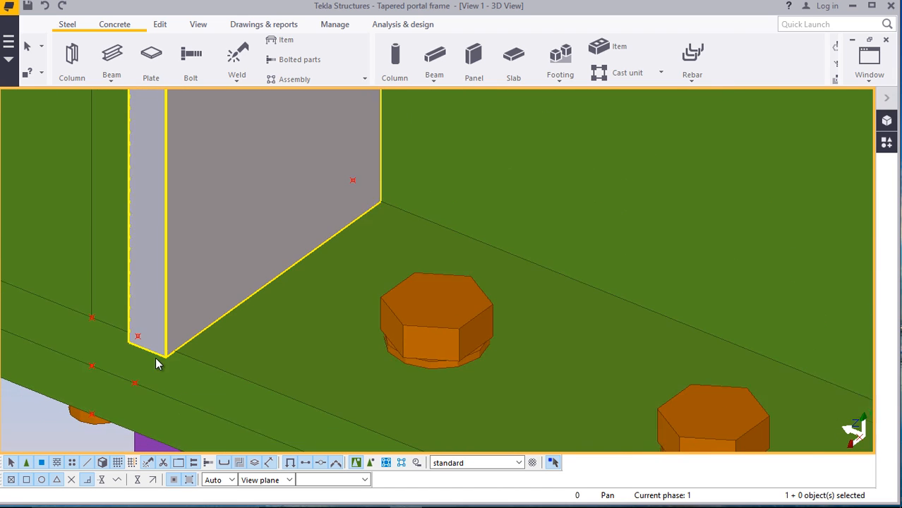
scroll(186, 345, "up", 3)
scroll(198, 350, "down", 6)
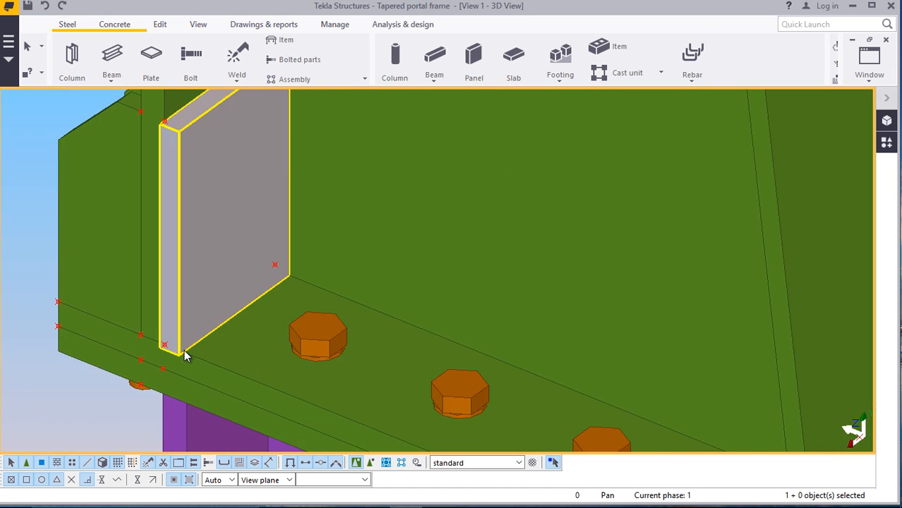
scroll(180, 169, "up", 1)
middle_click_drag(180, 170, 99, 86, "ctrl")
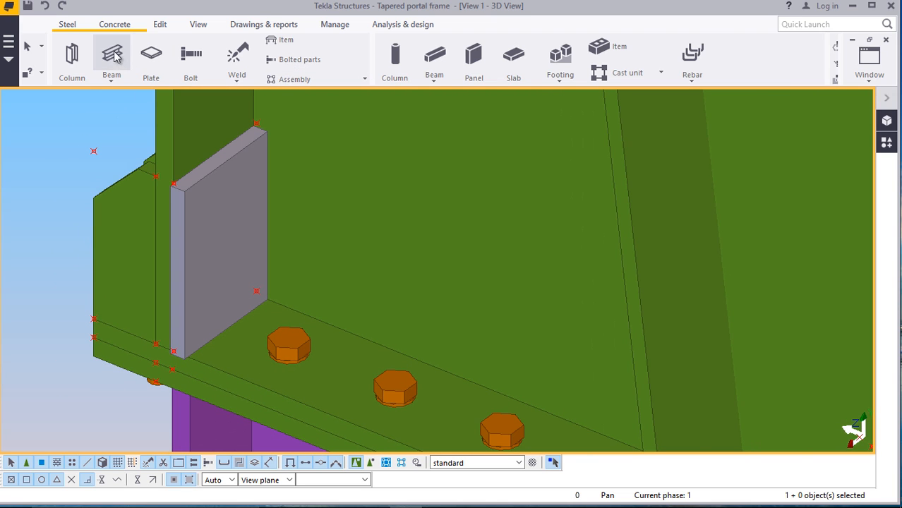
Place points at any position on the four corners of the moved plate's inner face
left_click(157, 25)
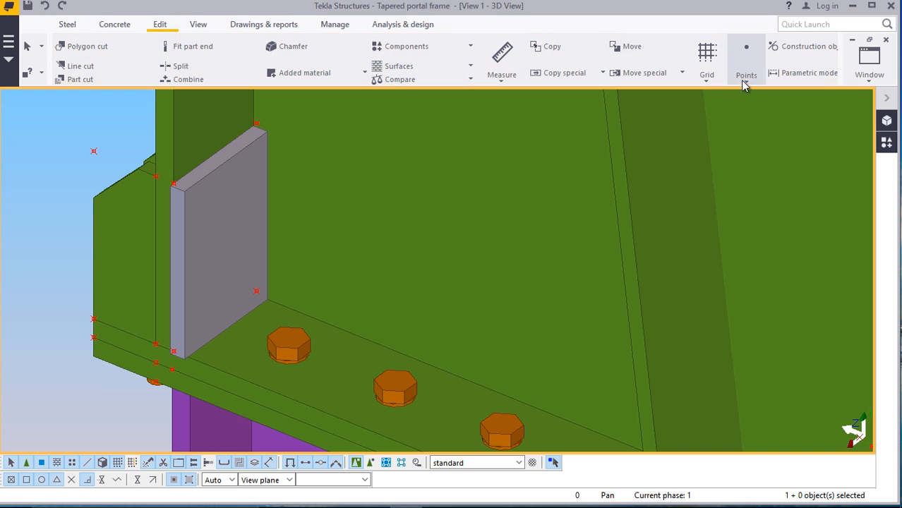
left_click(747, 81)
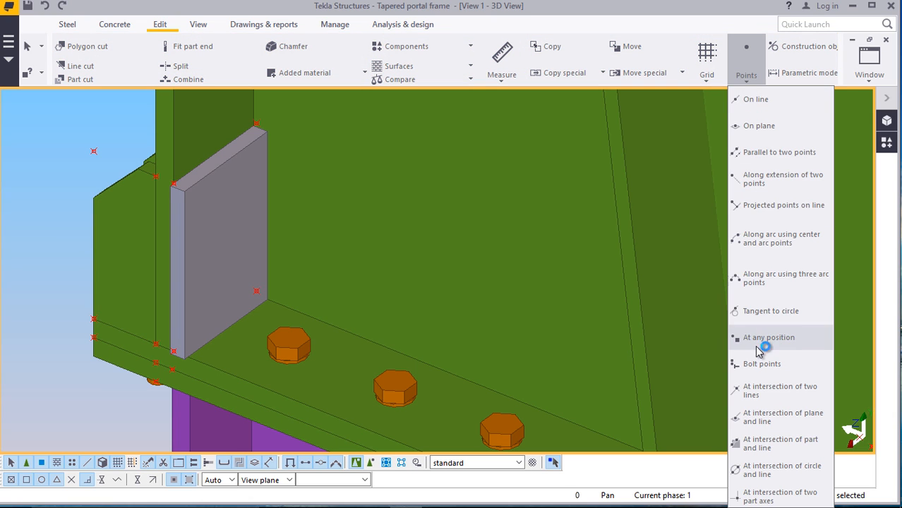
left_click(764, 282)
scroll(203, 353, "up", 4)
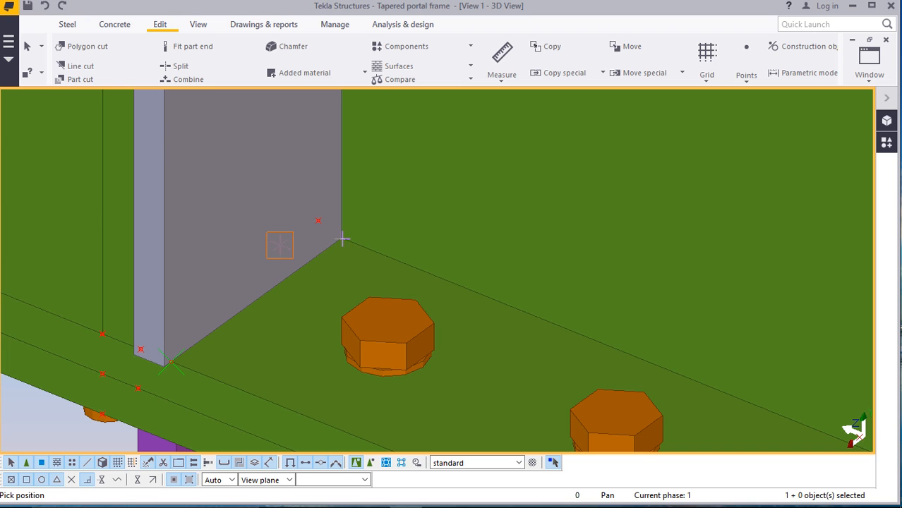
scroll(257, 333, "down", 3)
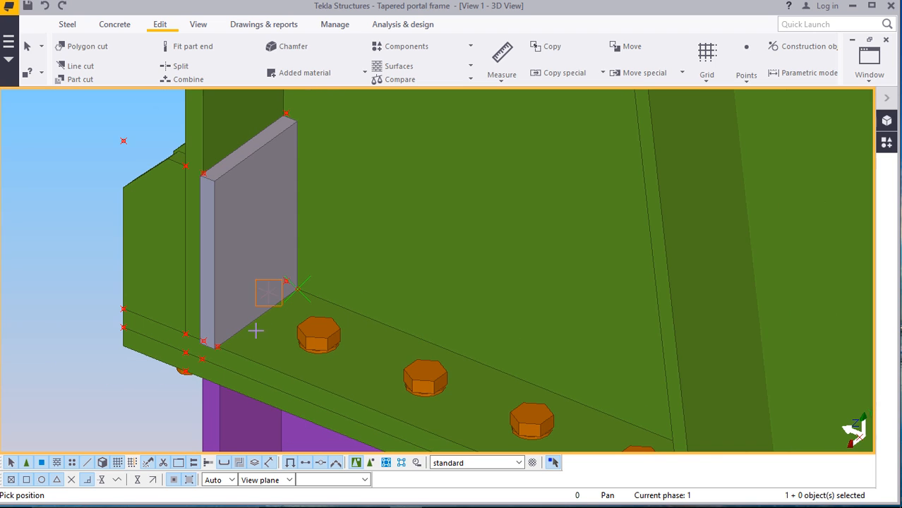
scroll(300, 120, "up", 1)
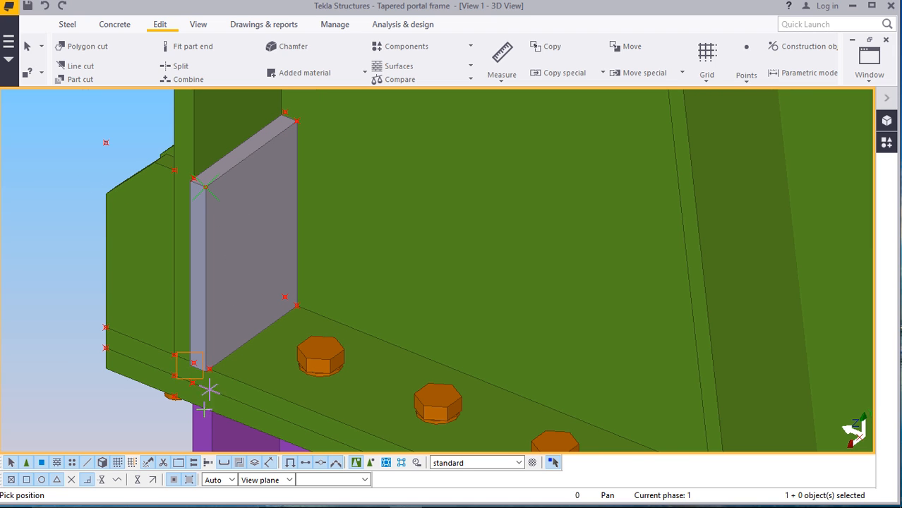
scroll(210, 390, "up", 4)
left_click(113, 183)
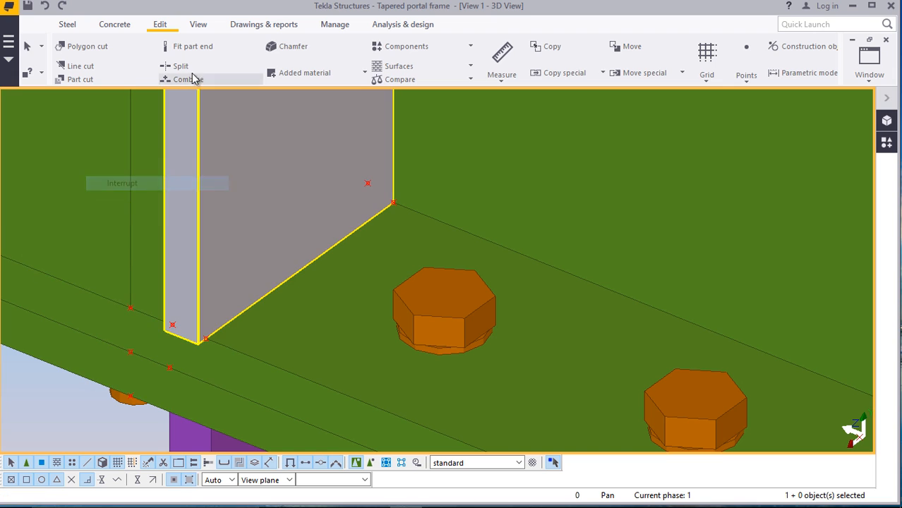
Delete the plate on the outer flange's inner face, keeping the corner points
right_click(246, 182)
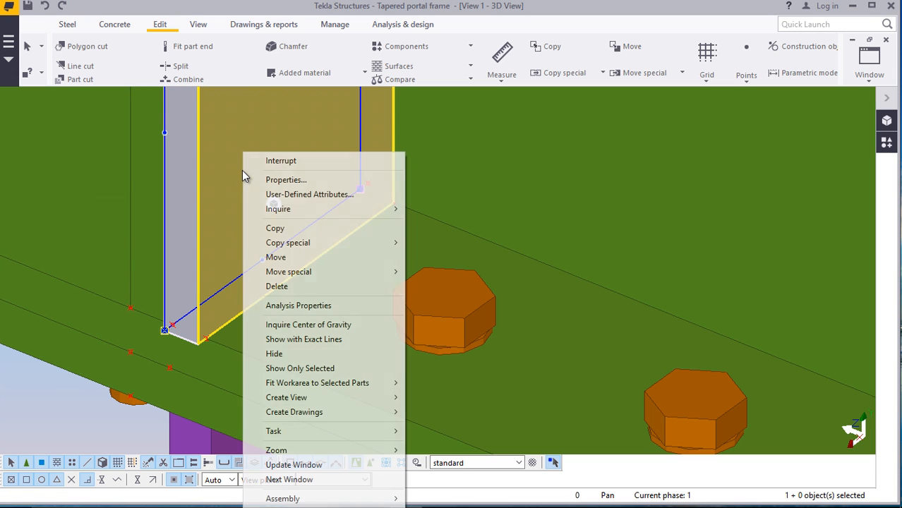
left_click(290, 288)
scroll(234, 311, "down", 9)
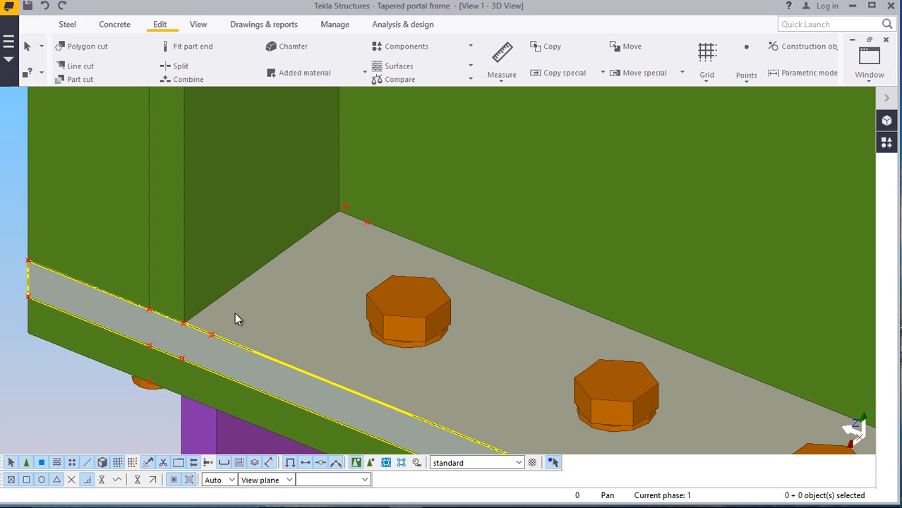
scroll(220, 133, "up", 3)
scroll(207, 233, "down", 3)
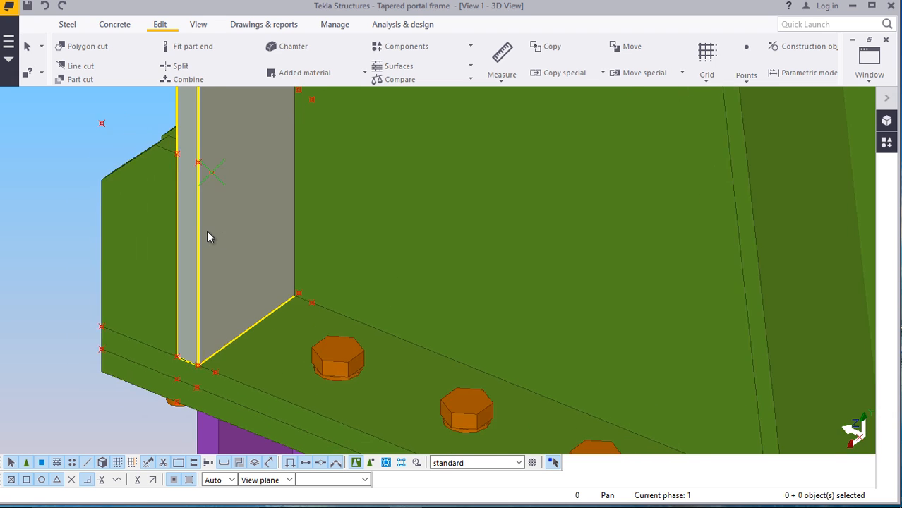
Model a plate through the four new points beside the outer flange, with a 120 bottom edge, 180 height and 125 top edge
left_click(67, 25)
left_click(151, 56)
scroll(185, 326, "up", 4)
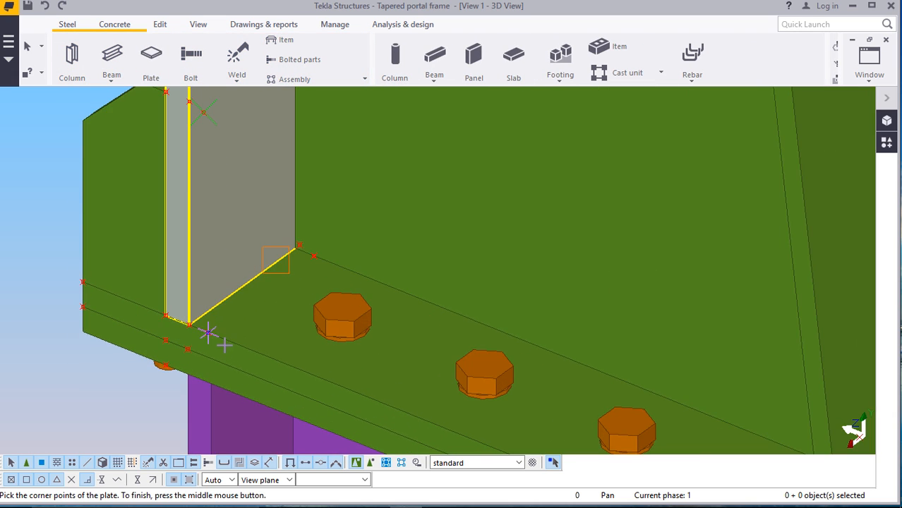
left_click(201, 328)
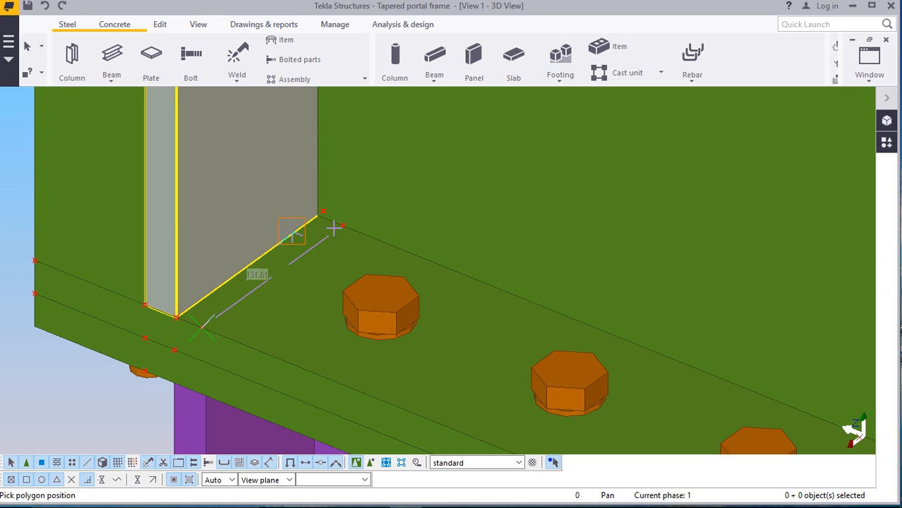
scroll(333, 228, "up", 5)
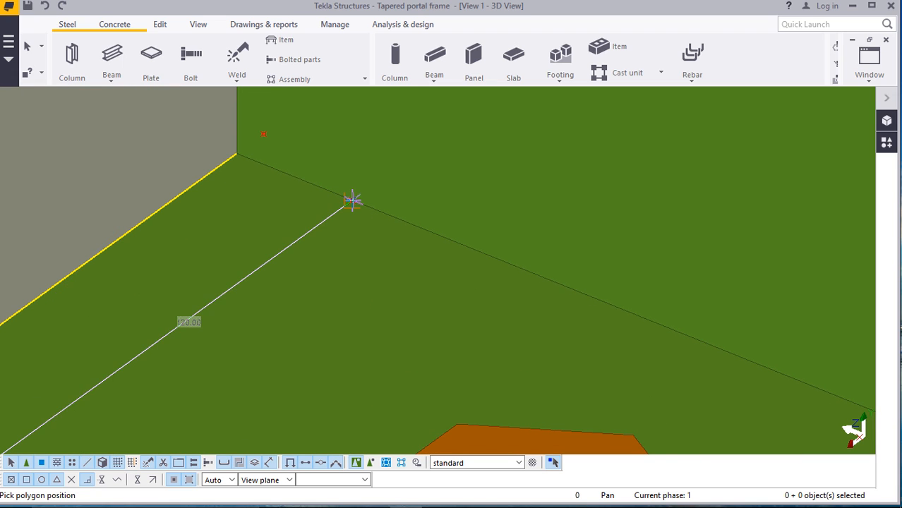
left_click(352, 200)
scroll(335, 276, "down", 4)
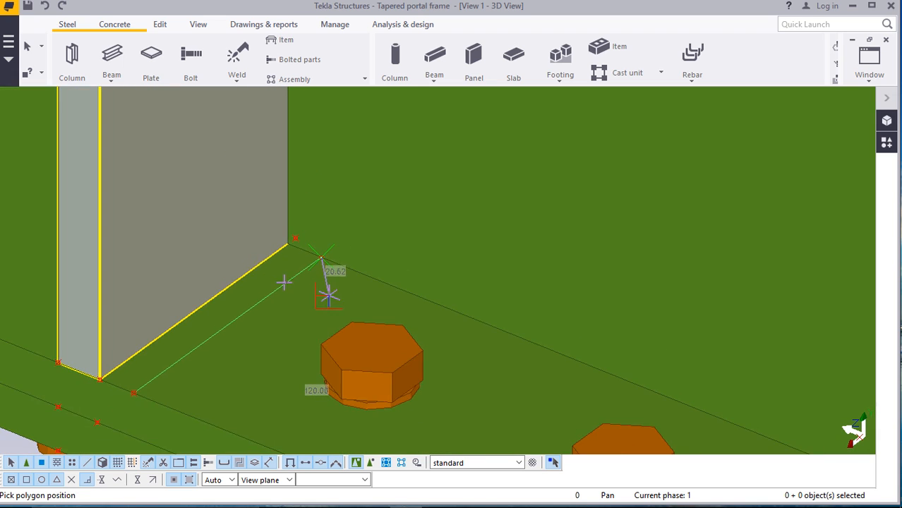
scroll(280, 280, "down", 4)
scroll(297, 163, "up", 5)
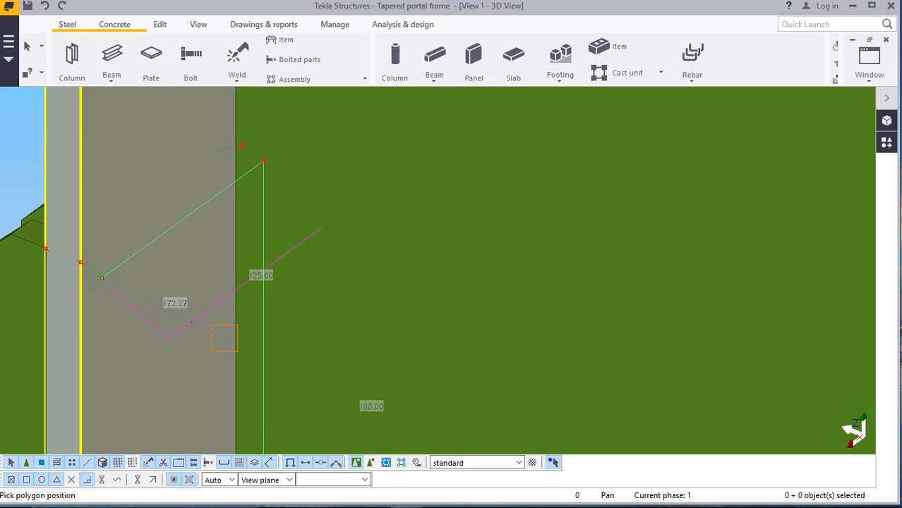
scroll(161, 317, "down", 3)
scroll(162, 328, "up", 6)
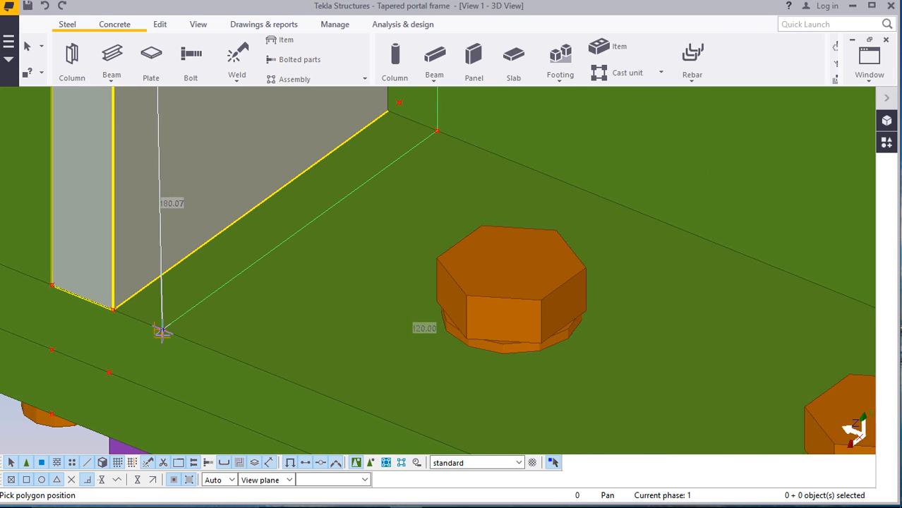
scroll(162, 330, "up", 1)
left_click(162, 330)
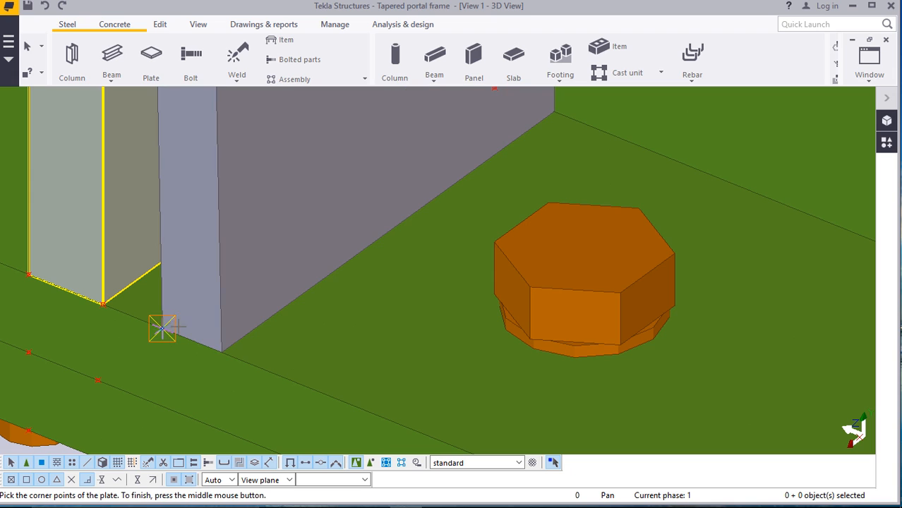
scroll(162, 329, "down", 7)
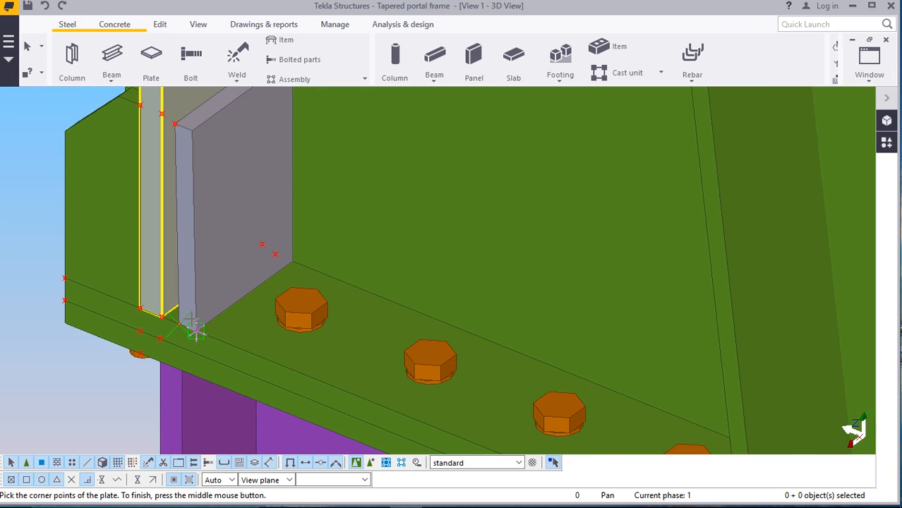
Inspect the new plate's bottom corner against the connection plate, end the plate command and undo the plate
scroll(197, 329, "down", 1)
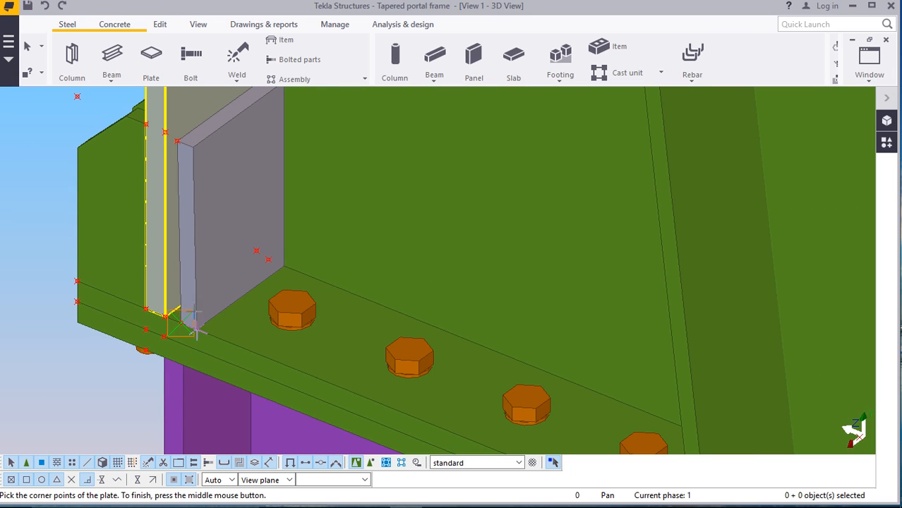
scroll(195, 329, "down", 1)
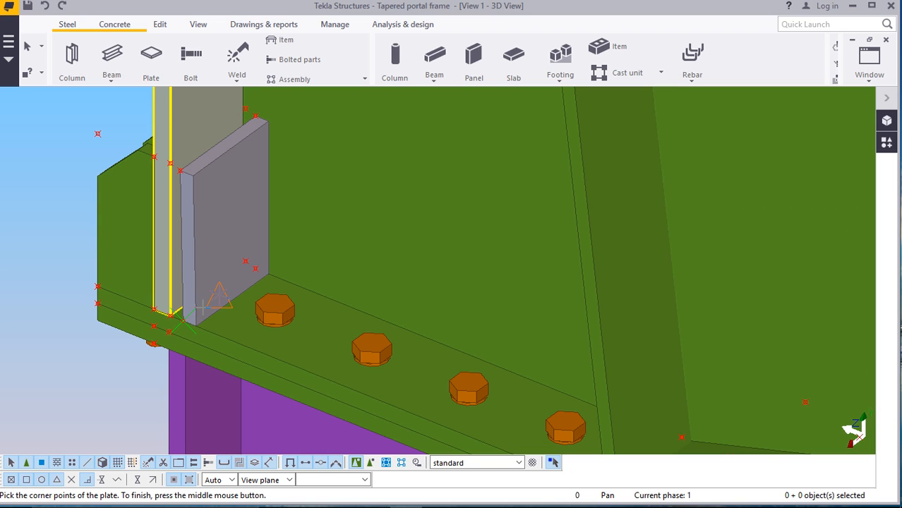
scroll(178, 209, "up", 1)
right_click(227, 201)
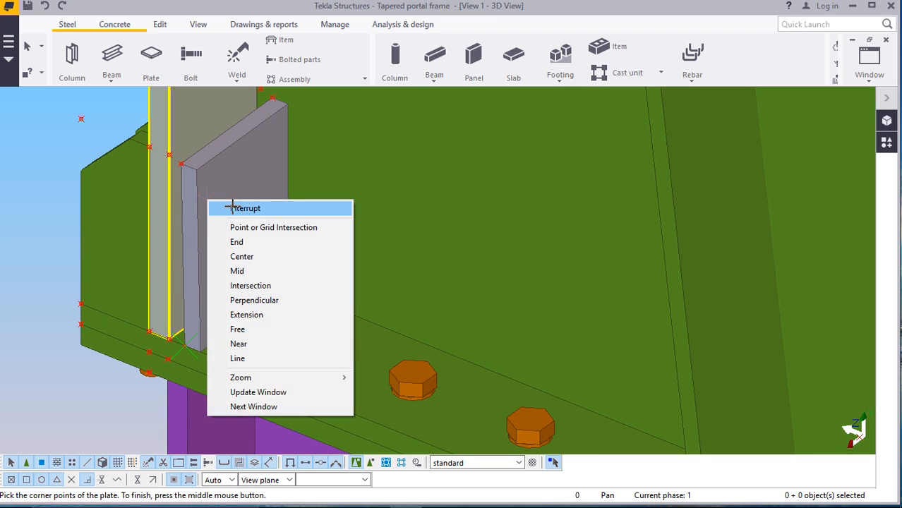
left_click(243, 205)
left_click(44, 7)
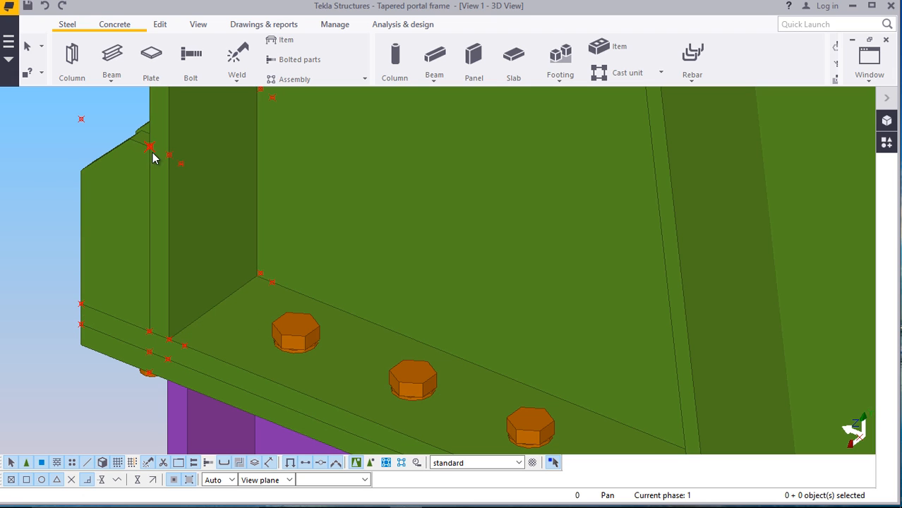
Model the plate again through the corner points beside the outer flange's inner face and end the plate command
scroll(161, 151, "up", 2)
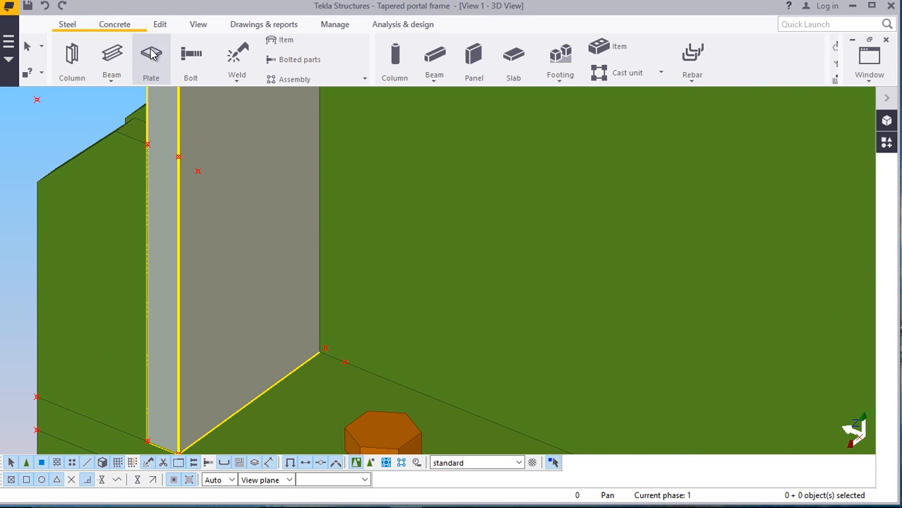
left_click(151, 53)
scroll(201, 202, "down", 2)
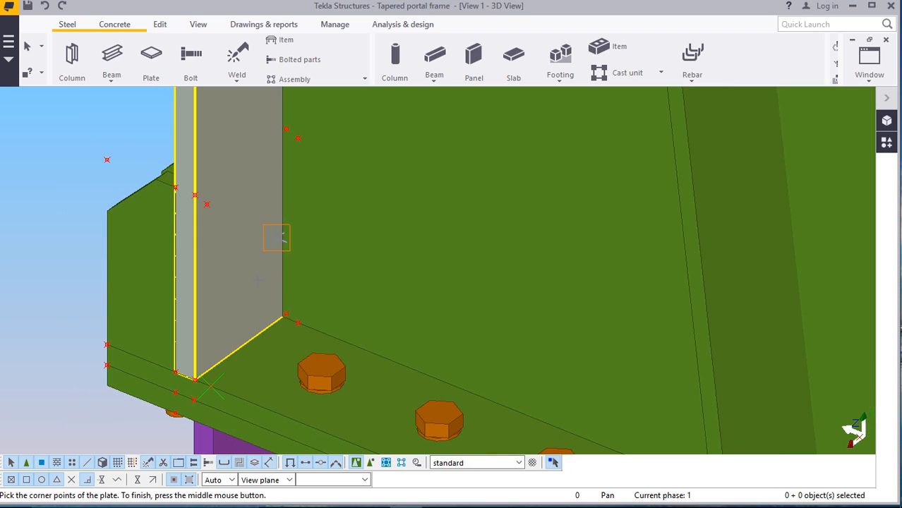
left_click(44, 6)
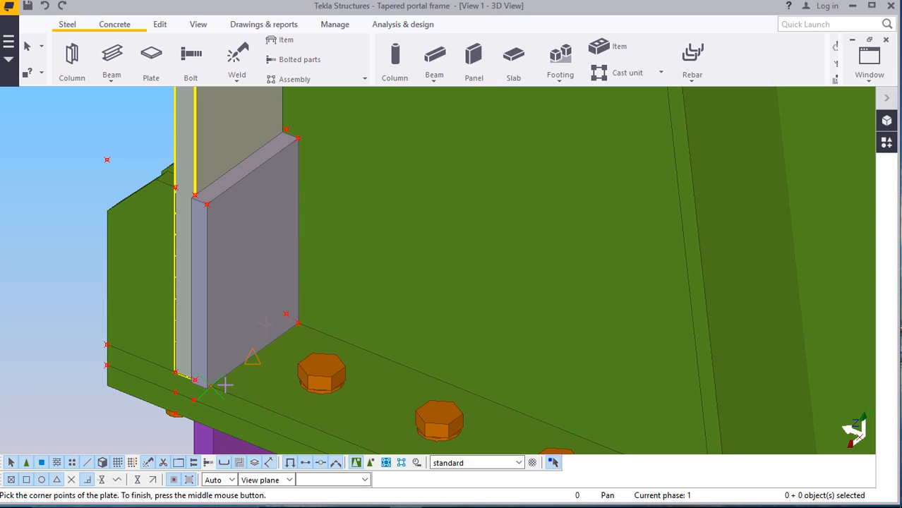
scroll(217, 379, "up", 2)
right_click(18, 116)
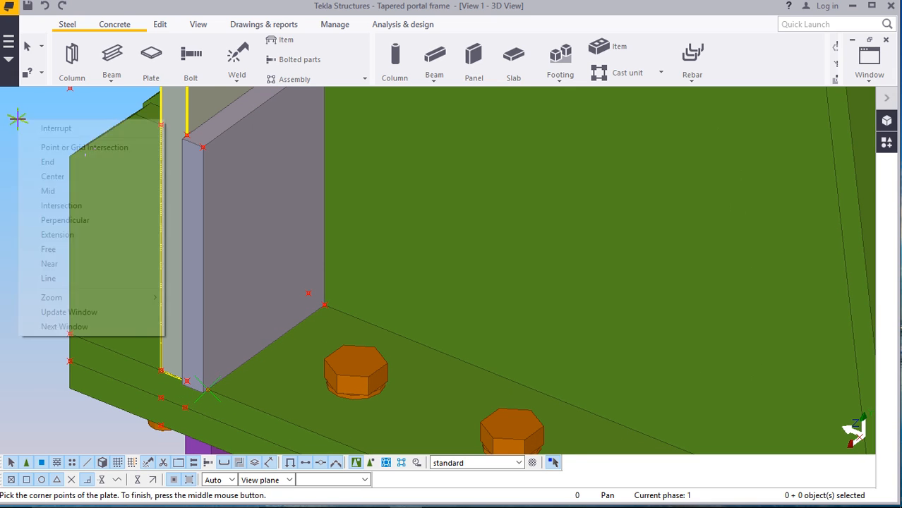
left_click(42, 129)
Place a point at any position on the bottom outer corner of the plate beside the outer flange
scroll(237, 395, "up", 2)
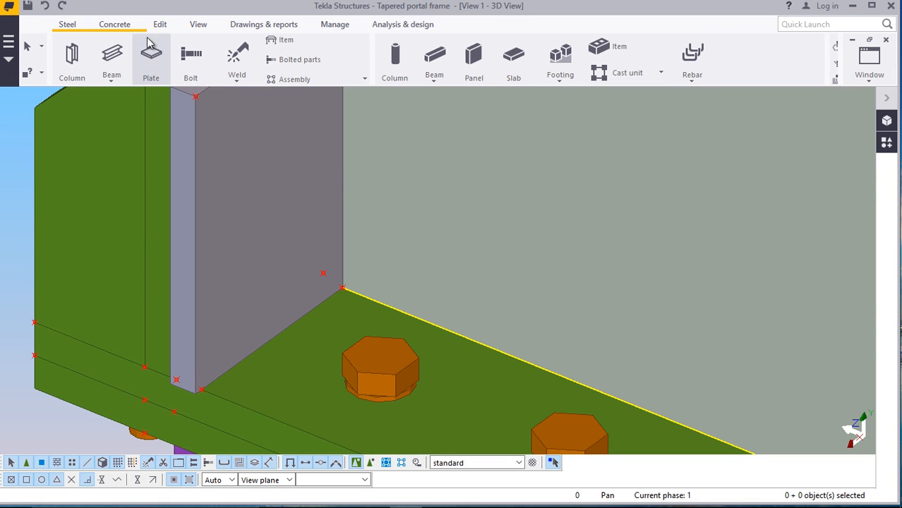
left_click(158, 26)
left_click(747, 77)
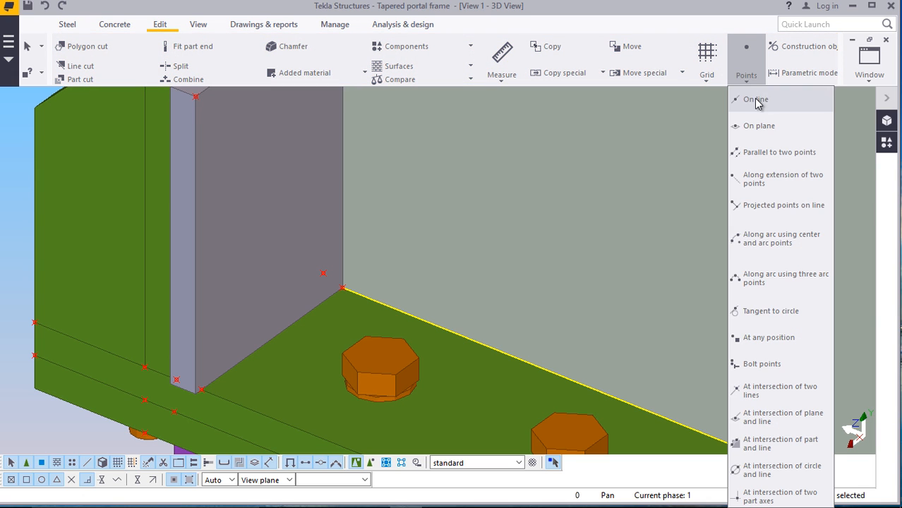
left_click(765, 339)
scroll(212, 389, "up", 3)
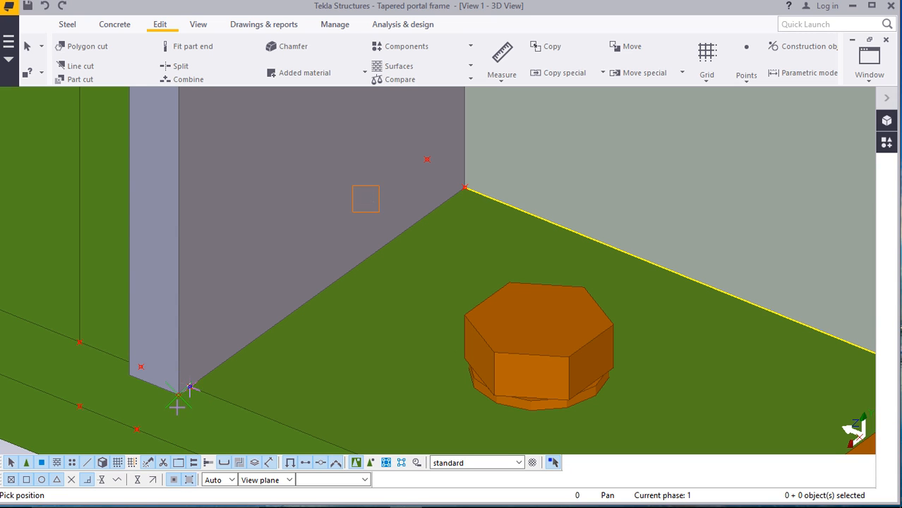
scroll(226, 401, "down", 5)
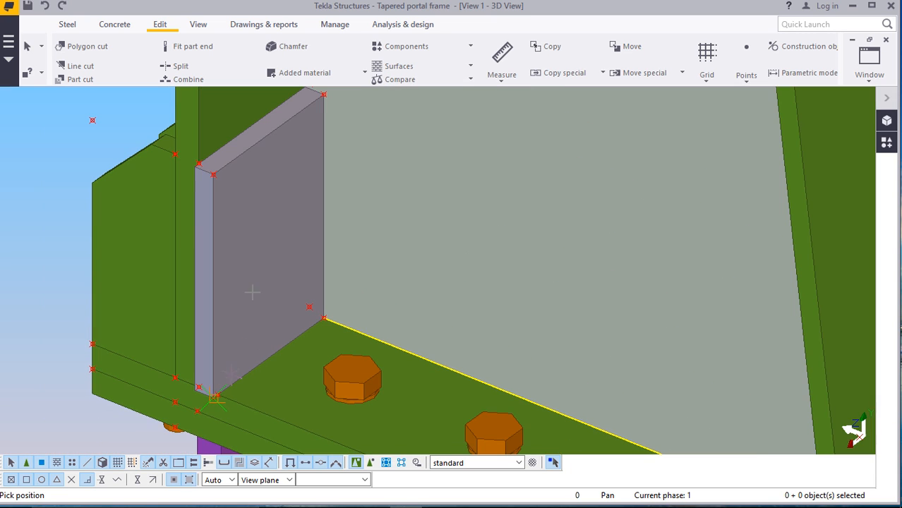
scroll(214, 175, "up", 6)
right_click(221, 143)
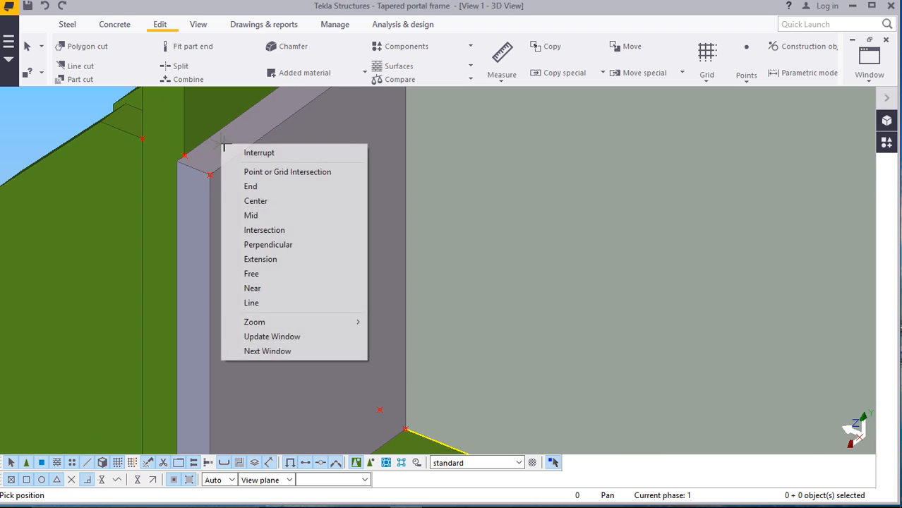
left_click(250, 154)
scroll(291, 166, "down", 6)
scroll(250, 331, "up", 8)
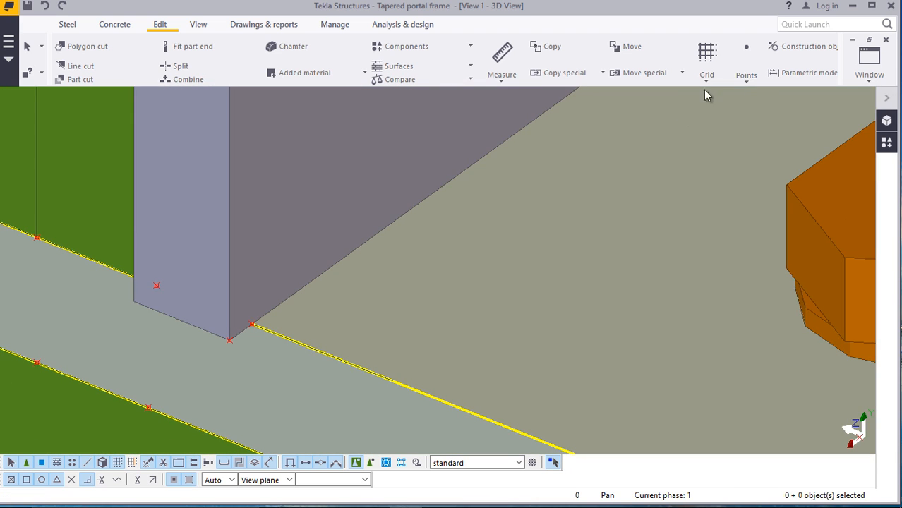
Place a point at any position on the plate's top edge, directly above the existing point on the connection plate's edge
left_click(746, 82)
left_click(750, 337)
scroll(237, 332, "up", 3)
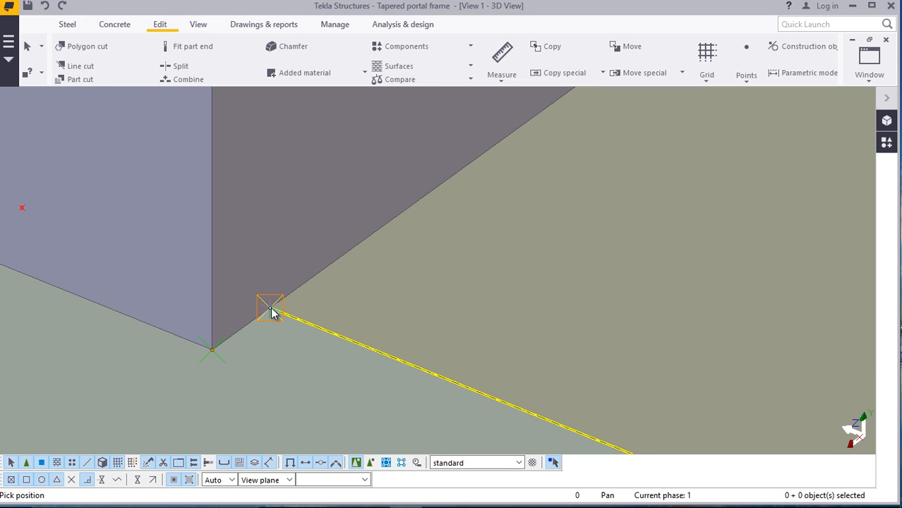
scroll(270, 369, "down", 6)
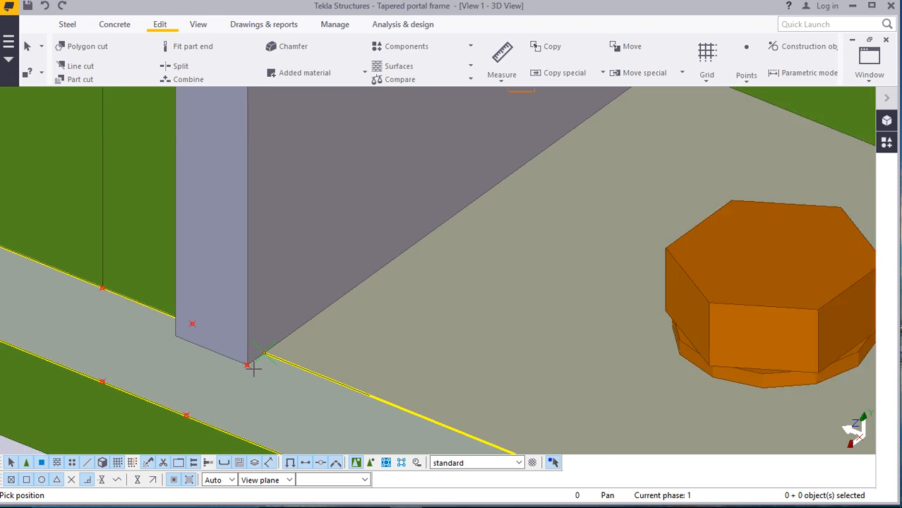
scroll(252, 361, "down", 3)
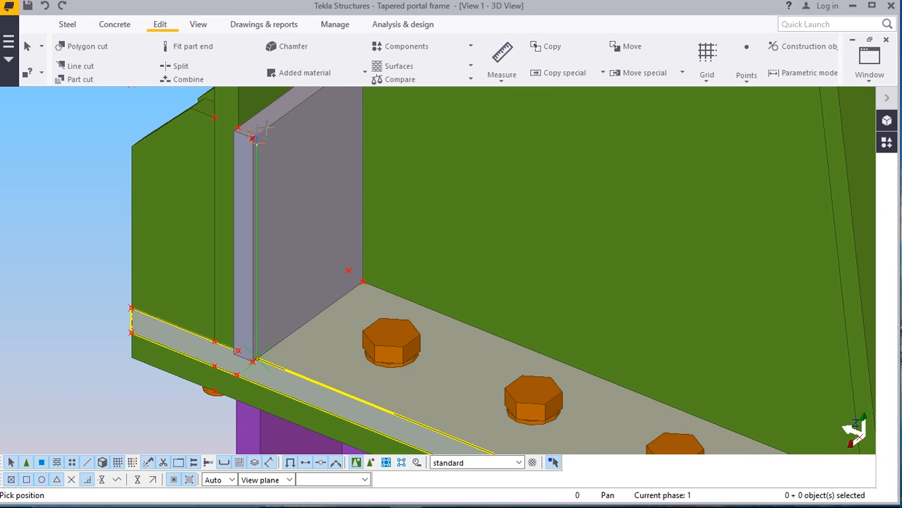
scroll(256, 137, "up", 4)
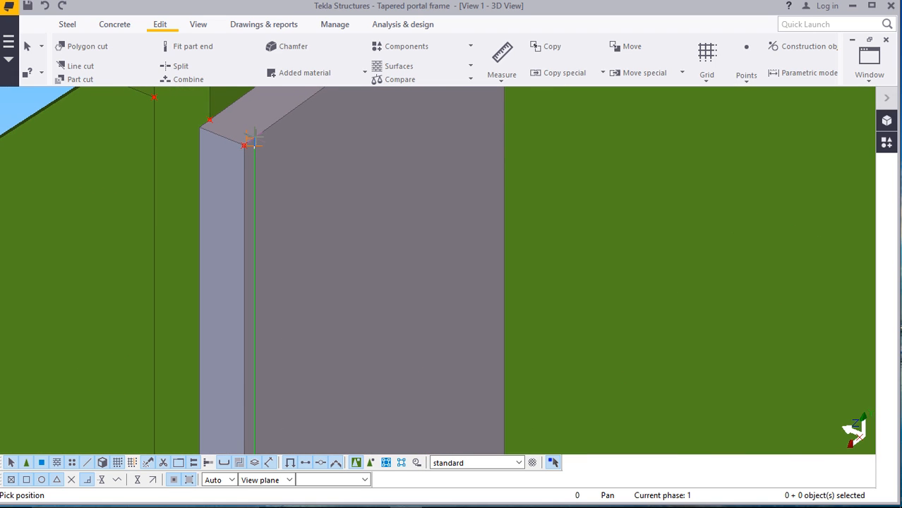
Delete the old point at the plate's top outer corner, and delete the plate itself
left_click(245, 146)
right_click(243, 146)
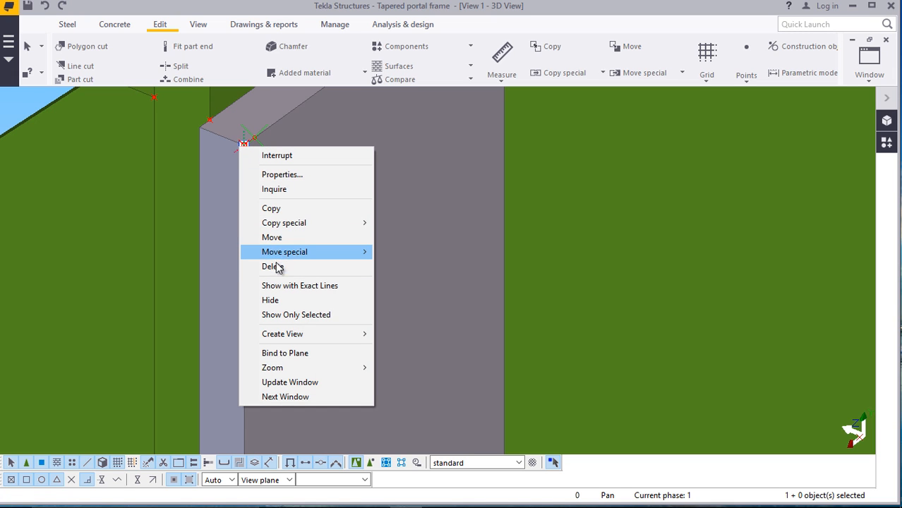
left_click(264, 264)
scroll(235, 197, "down", 3)
right_click(297, 187)
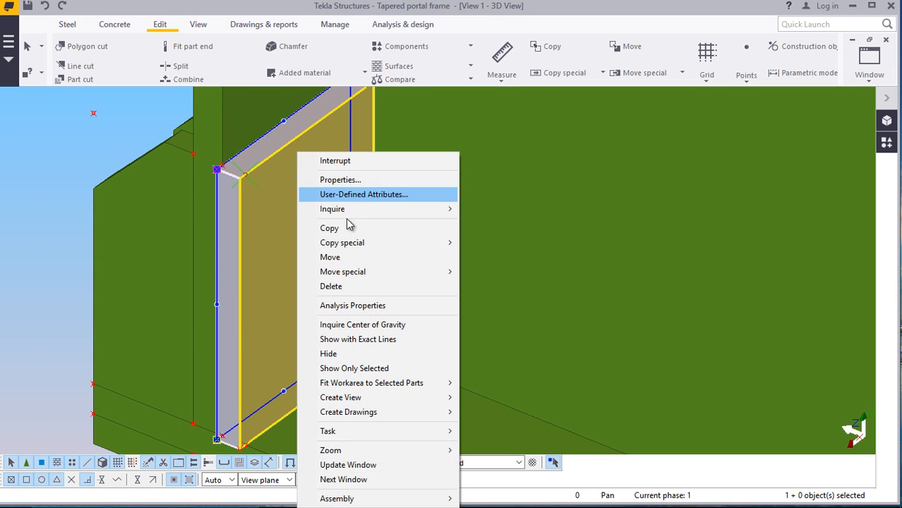
left_click(344, 285)
Model a plate beside the outer flange through the corrected corner points, with 120 top and bottom edges and 180 height
scroll(280, 255, "down", 3)
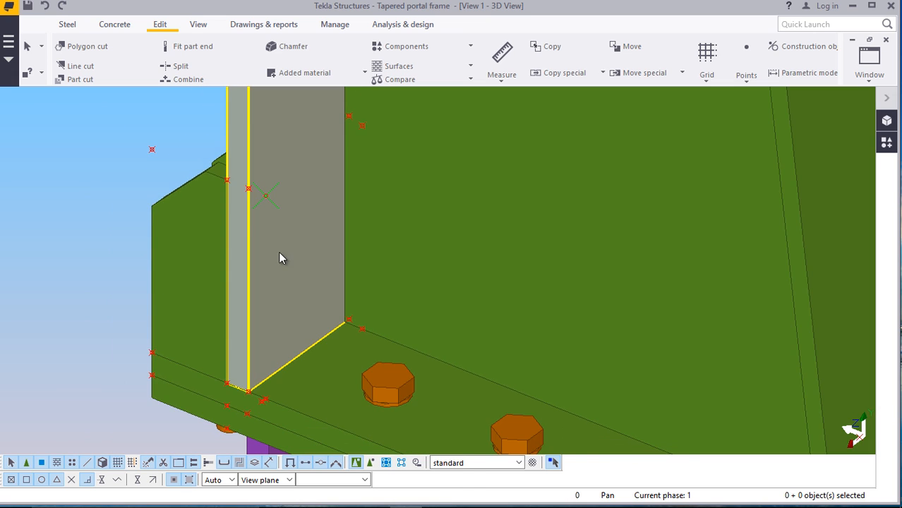
scroll(431, 271, "up", 4)
scroll(393, 302, "up", 2)
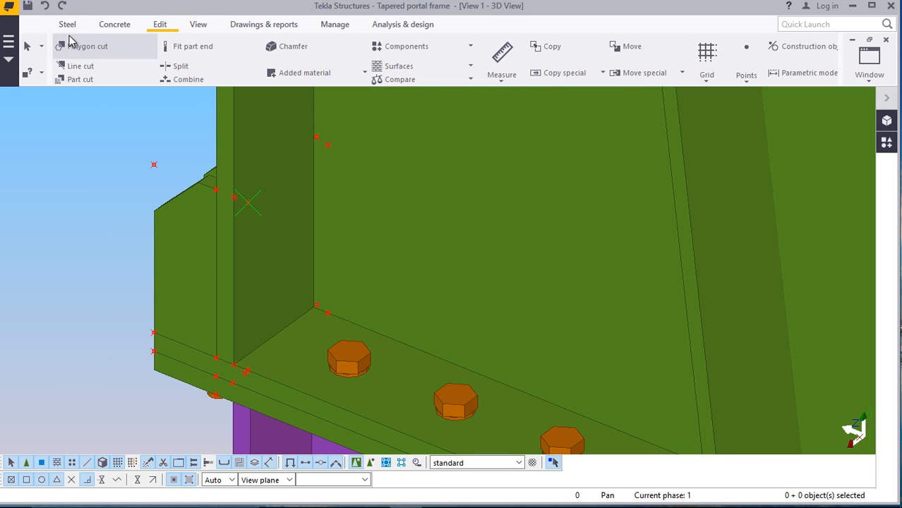
left_click(67, 26)
left_click(151, 56)
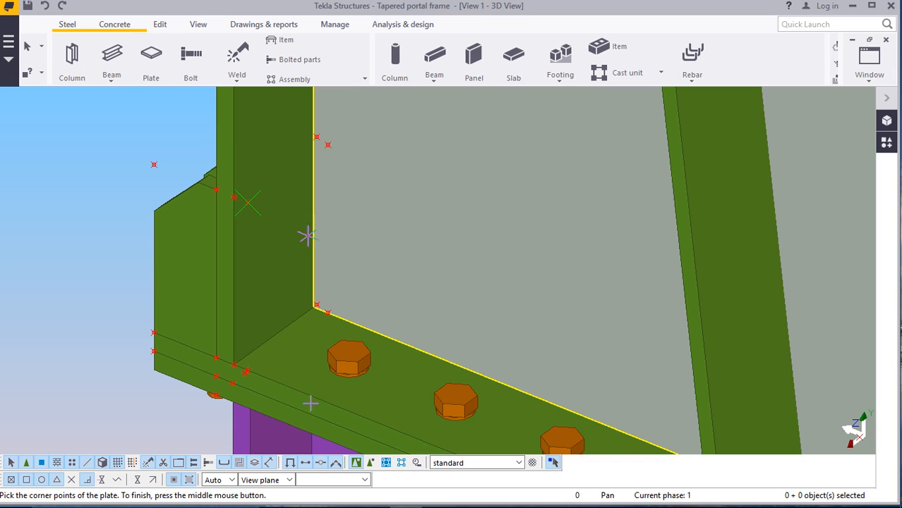
scroll(237, 379, "up", 3)
scroll(223, 349, "down", 2)
scroll(218, 280, "up", 3)
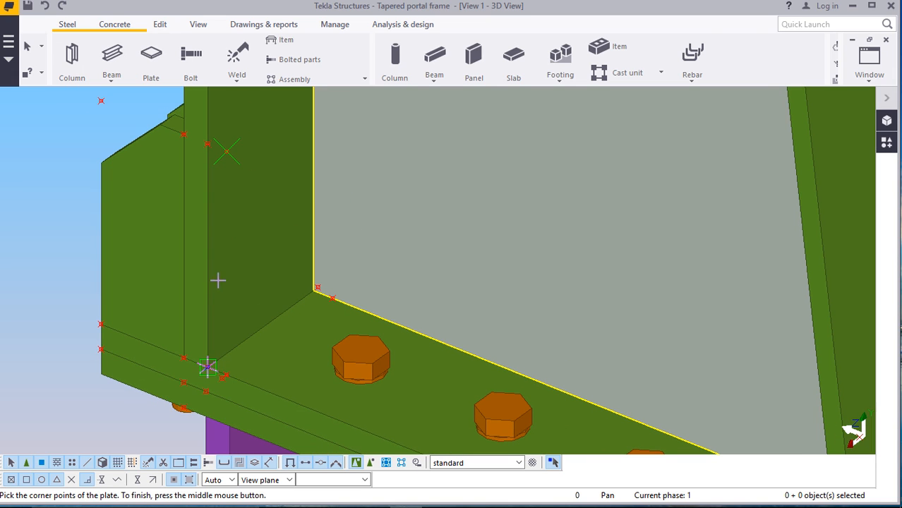
left_click(226, 152)
scroll(241, 194, "down", 2)
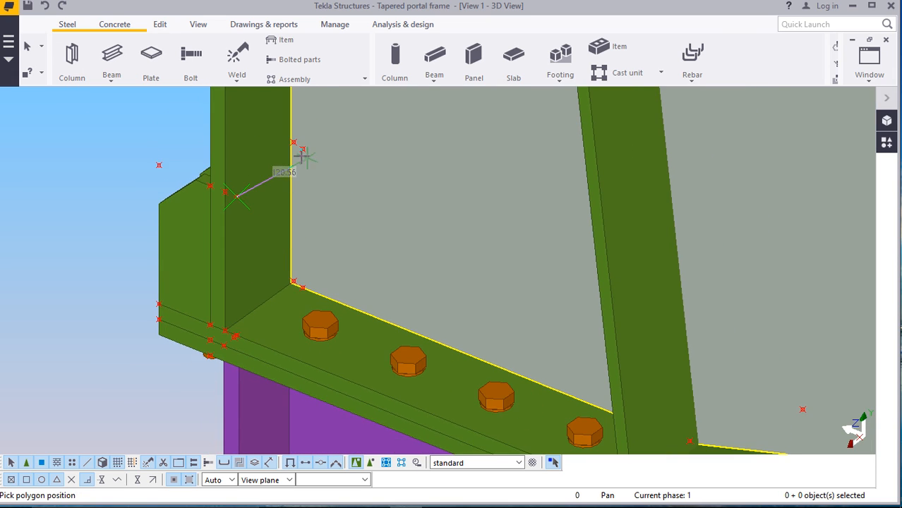
scroll(302, 145, "up", 4)
left_click(301, 145)
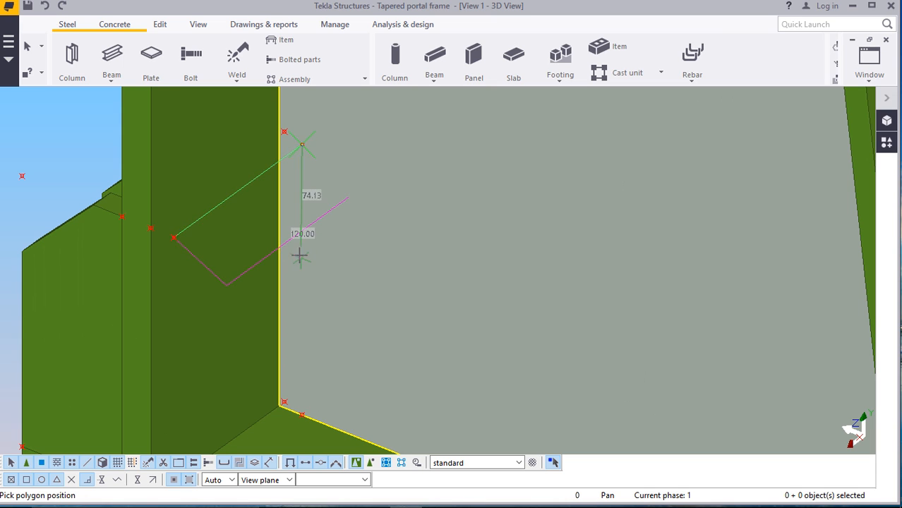
scroll(302, 232, "down", 1)
scroll(301, 360, "up", 3)
left_click(296, 346)
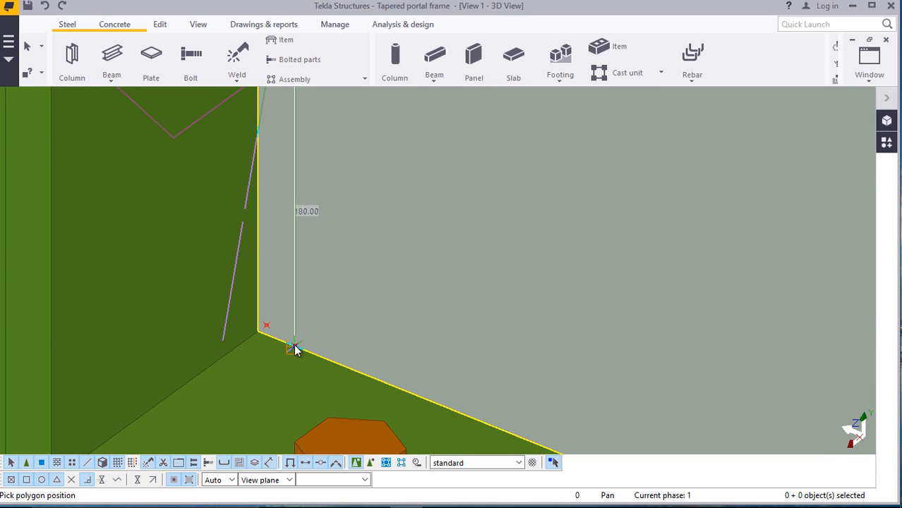
scroll(212, 368, "down", 2)
scroll(171, 407, "up", 3)
scroll(171, 407, "up", 2)
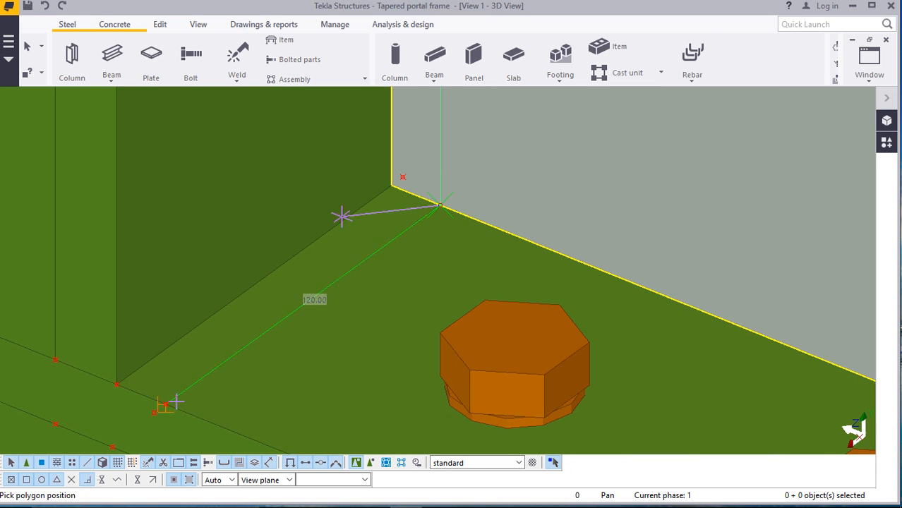
left_click(166, 404)
scroll(209, 388, "down", 5)
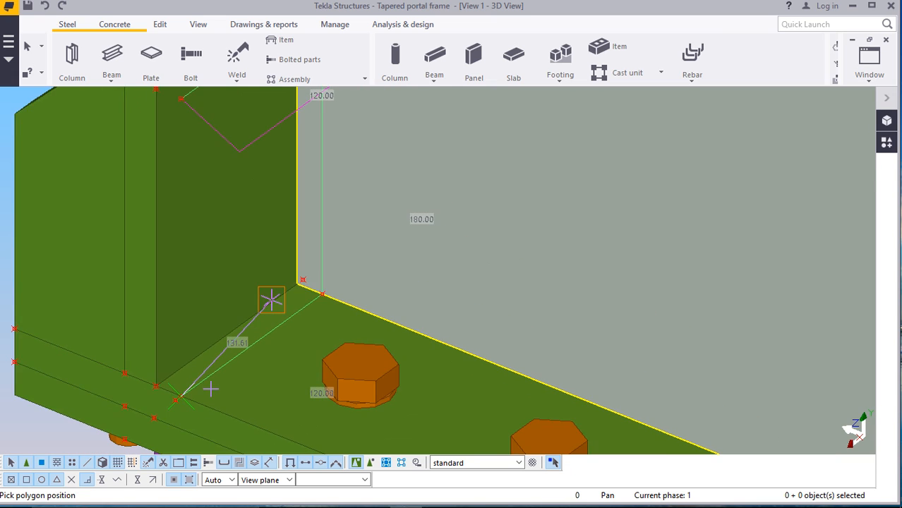
scroll(205, 192, "up", 2)
scroll(188, 233, "up", 2)
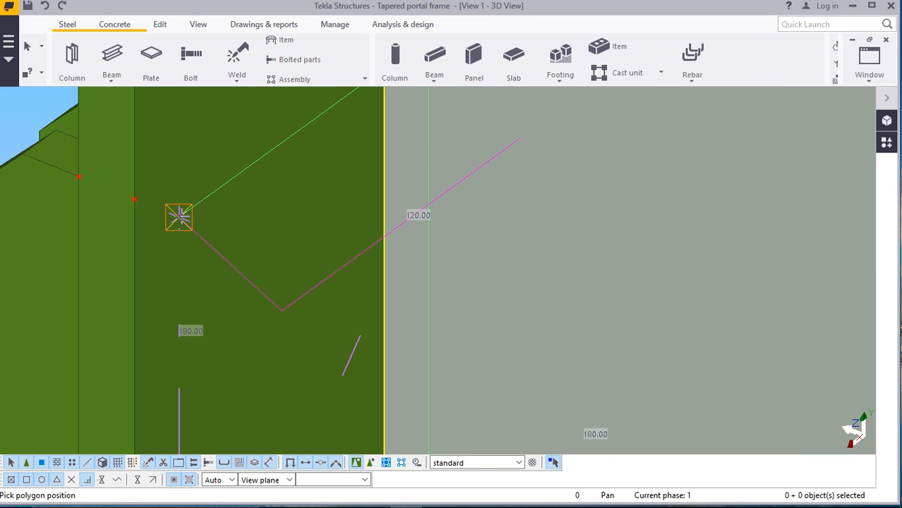
left_click(177, 215)
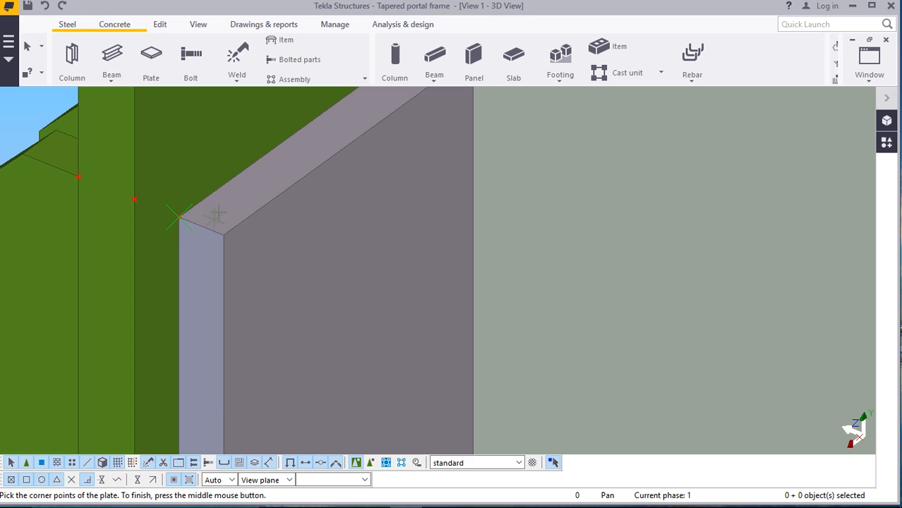
right_click(217, 187)
left_click(258, 200)
Examine the new plate's edges and how its bottom sits on the connection plate beside the outer flange
scroll(262, 205, "down", 2)
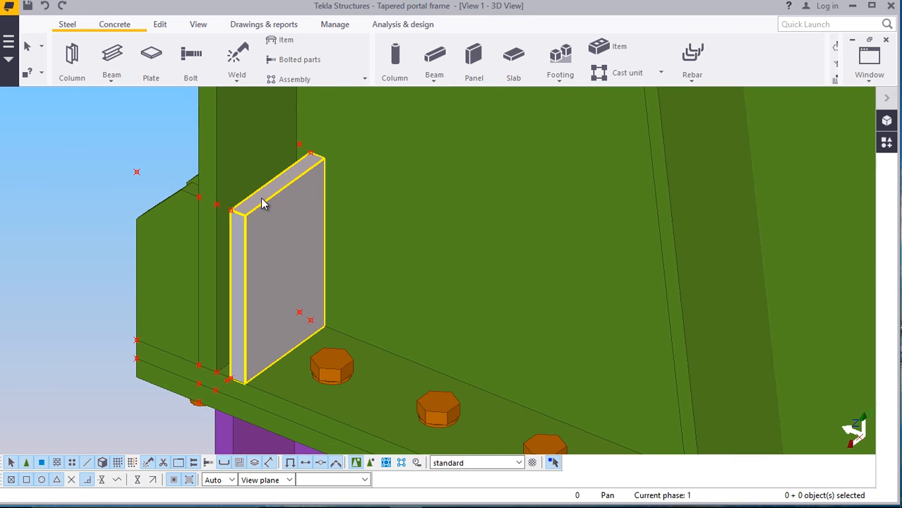
scroll(279, 229, "up", 2)
scroll(254, 226, "down", 2)
scroll(258, 225, "up", 1)
scroll(259, 219, "up", 1)
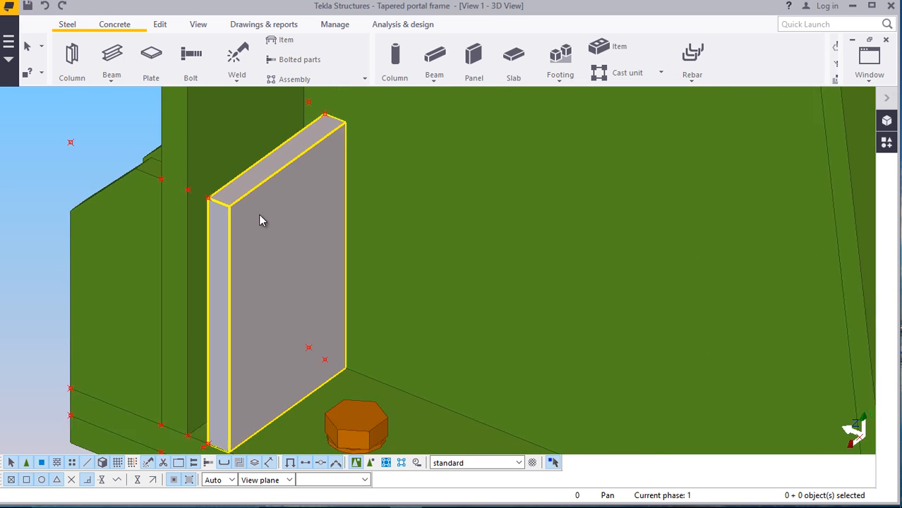
scroll(304, 257, "down", 2)
scroll(288, 268, "up", 1)
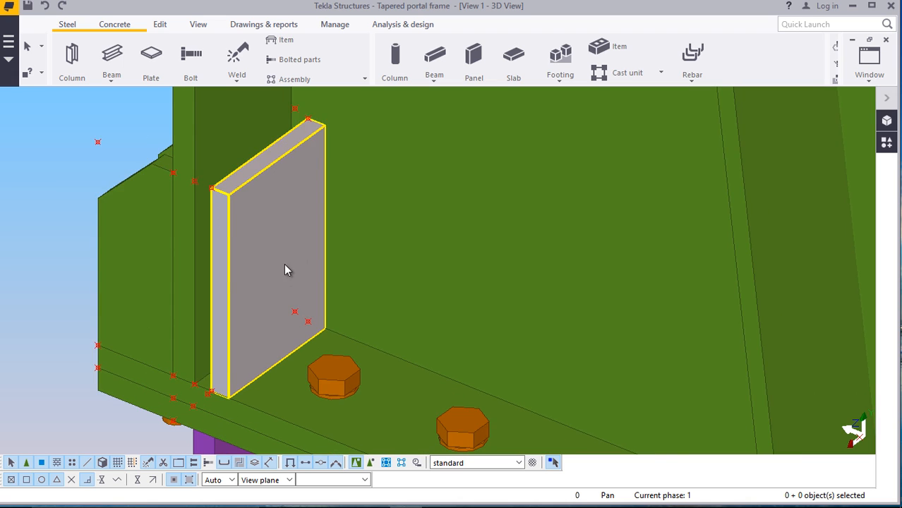
scroll(280, 247, "down", 2)
scroll(280, 254, "up", 3)
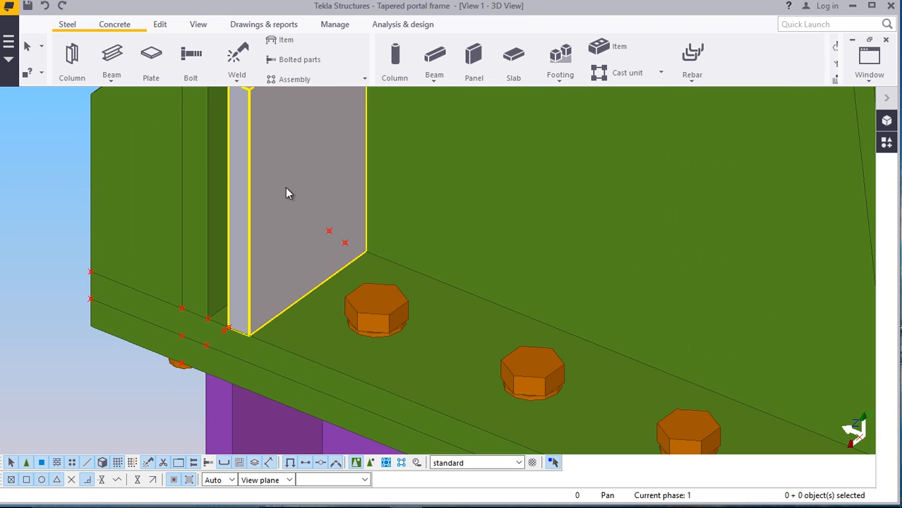
Chamfer the new plate's top outer corner with a straight chamfer of 50 in x and 50 in y
left_click(286, 174)
scroll(284, 283, "down", 1)
scroll(242, 136, "up", 2)
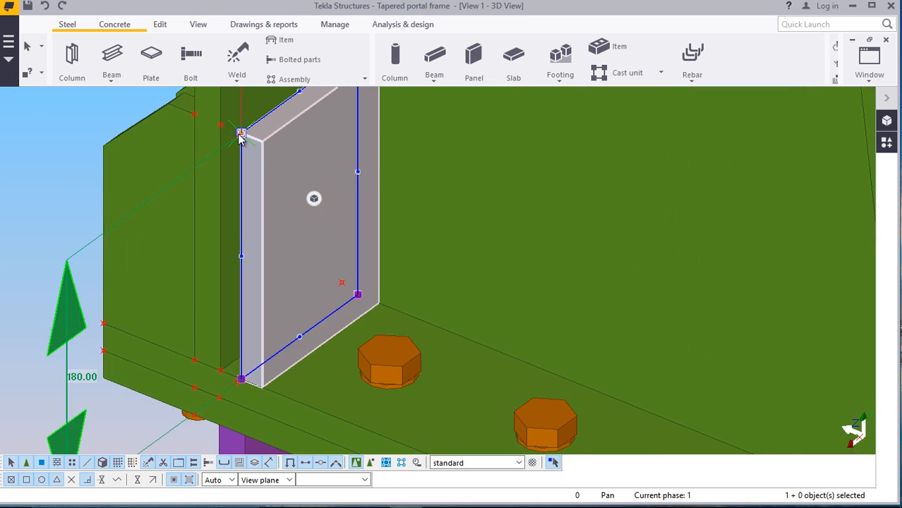
double_click(242, 134)
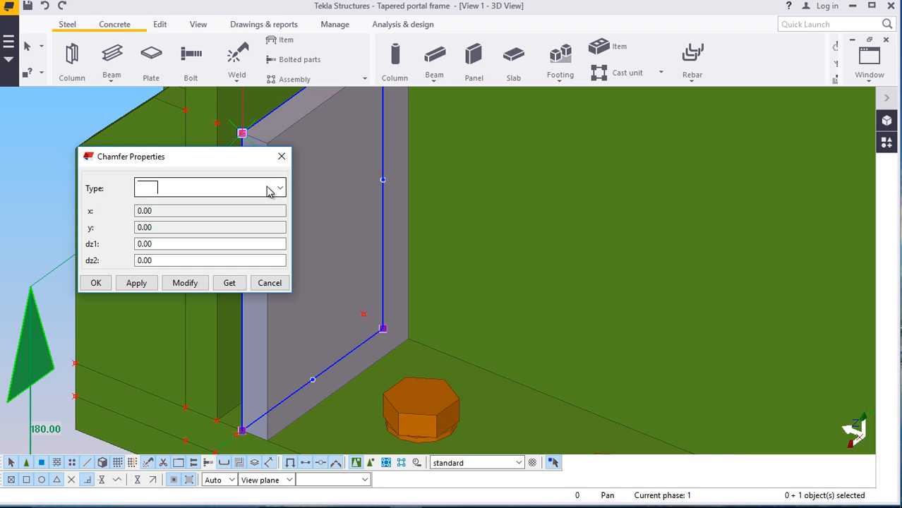
left_click(269, 191)
left_click(173, 221)
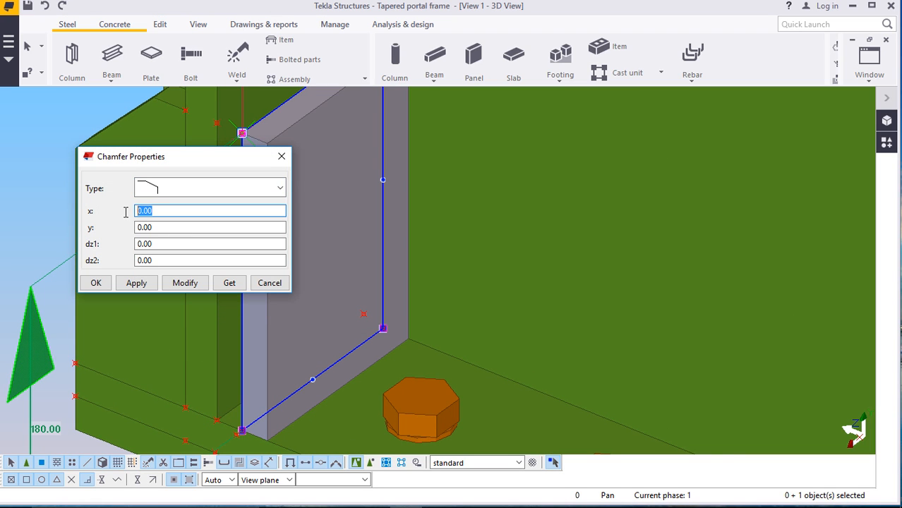
type("50")
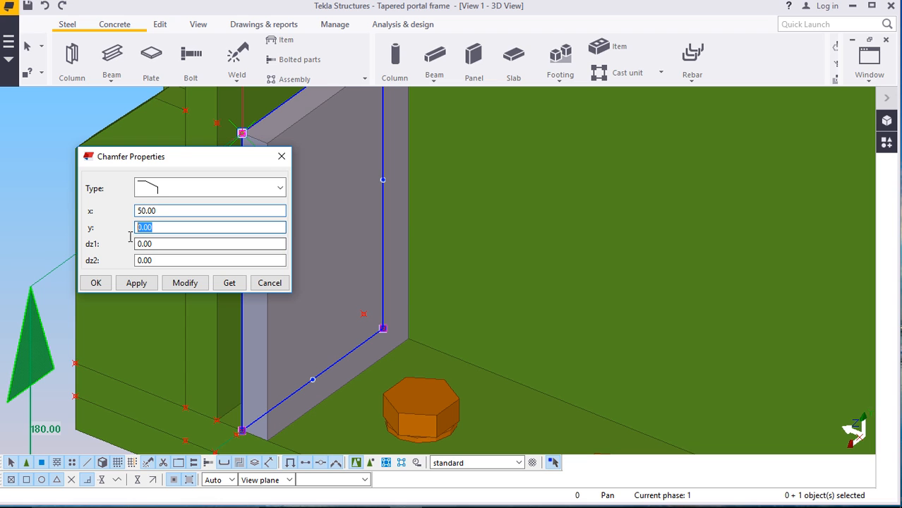
type("50")
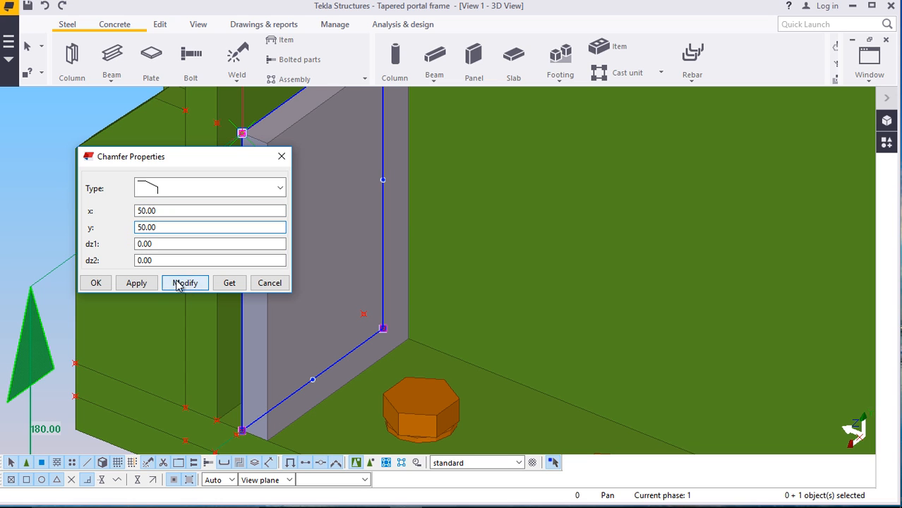
left_click(176, 283)
left_click(95, 283)
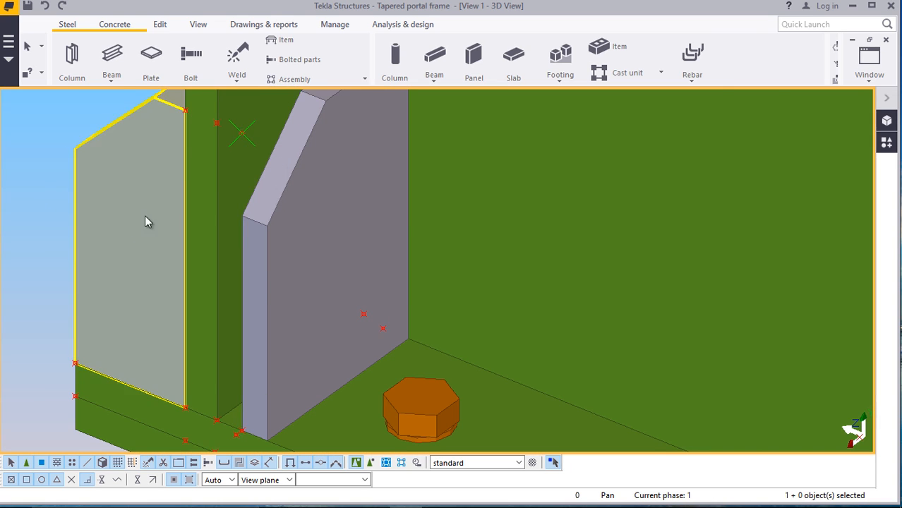
Move the chamfered plate away from the outer flange by its own thickness, using its bottom outer corners as origin and destination
scroll(252, 200, "down", 3)
scroll(233, 305, "up", 1)
scroll(233, 305, "up", 1)
left_click(269, 243)
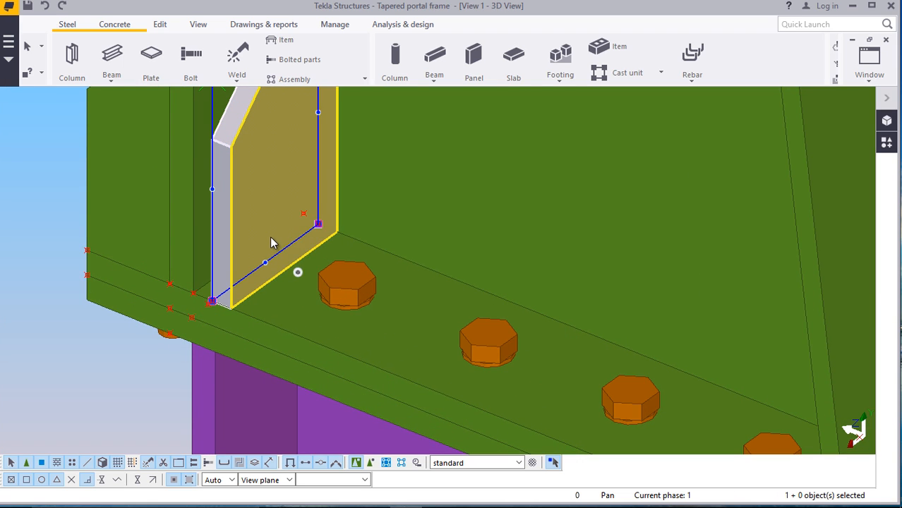
right_click(270, 236)
left_click(307, 257)
scroll(297, 271, "up", 4)
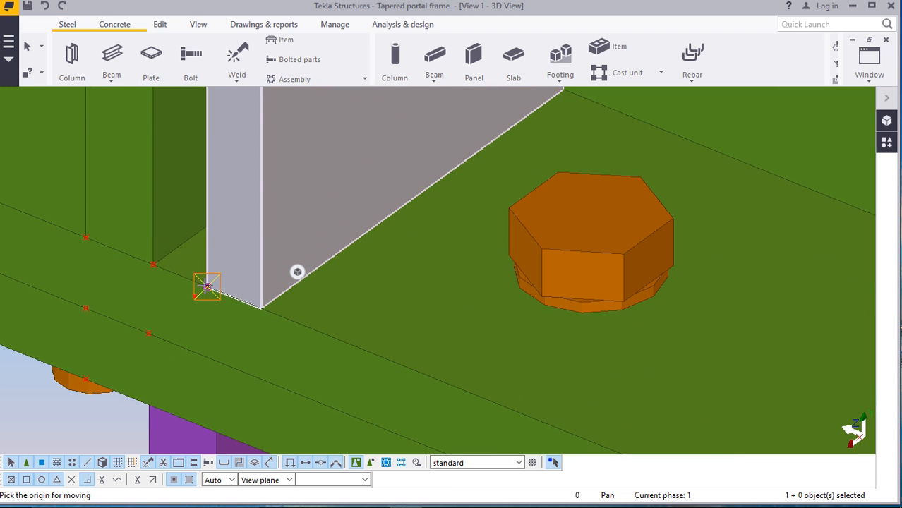
left_click(261, 313)
scroll(236, 294, "down", 6)
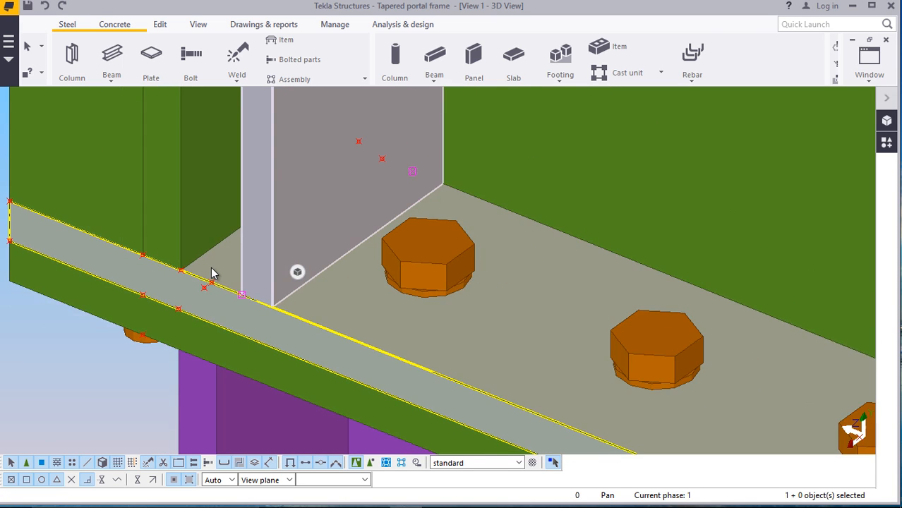
Copy the chamfered stiffener plate 100 mm along the bolted end plate, following the end plate's edge
scroll(301, 240, "down", 2)
left_click(302, 182)
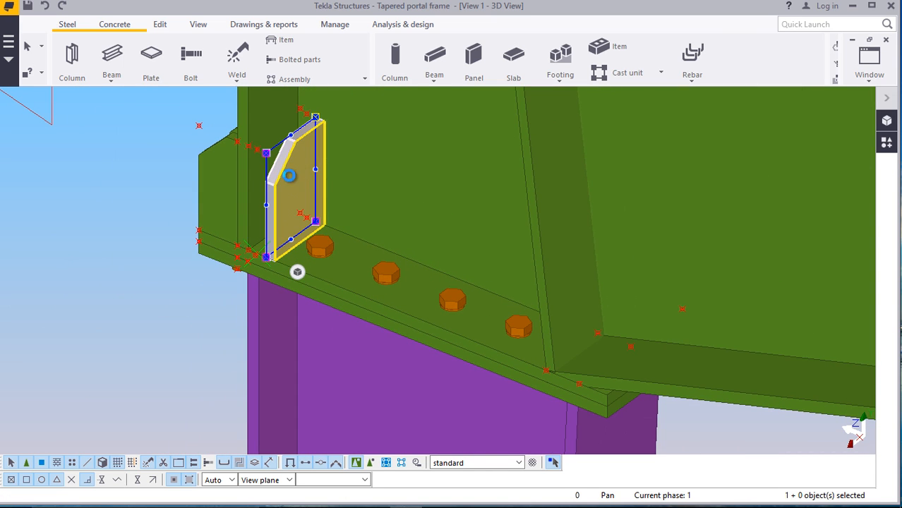
right_click(134, 150)
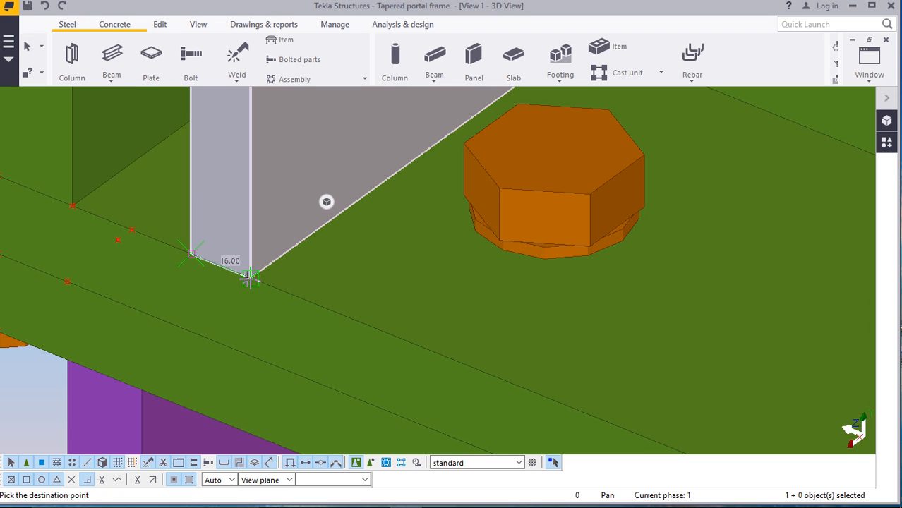
type("100")
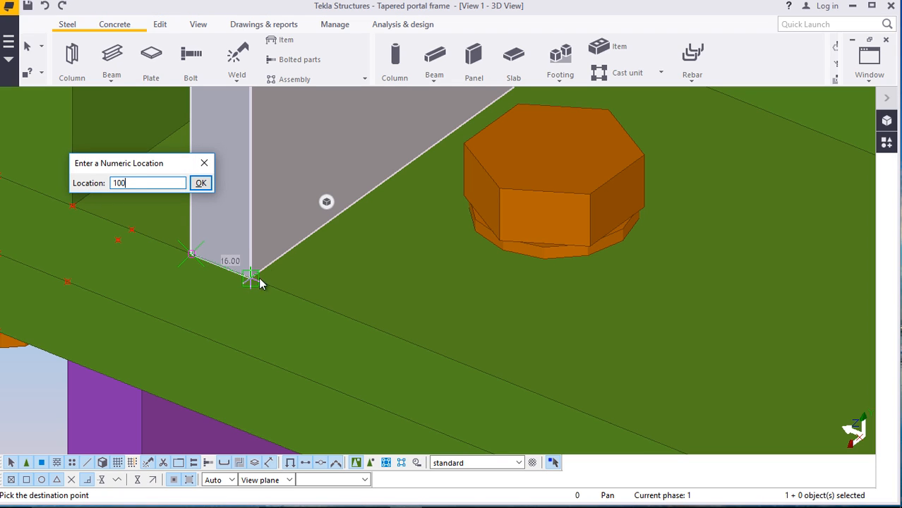
left_click(204, 186)
scroll(203, 183, "down", 6)
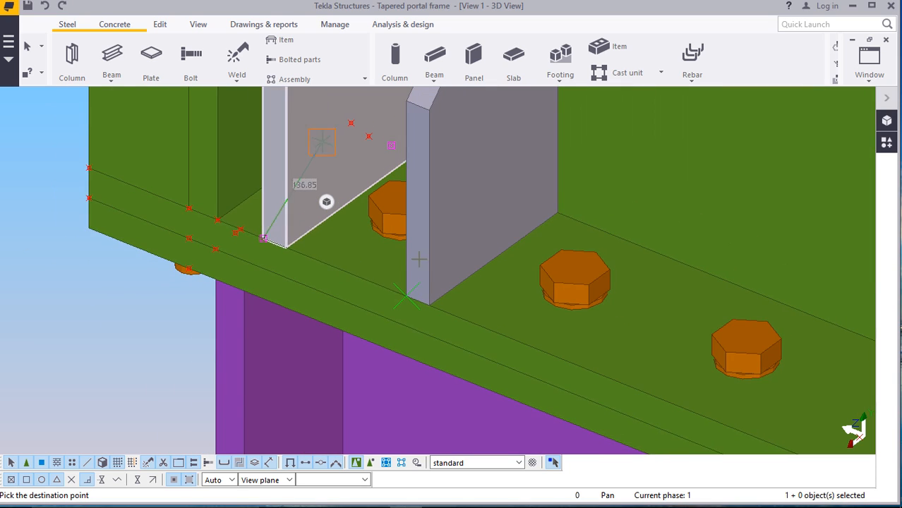
right_click(53, 157)
left_click(69, 168)
scroll(178, 300, "down", 6)
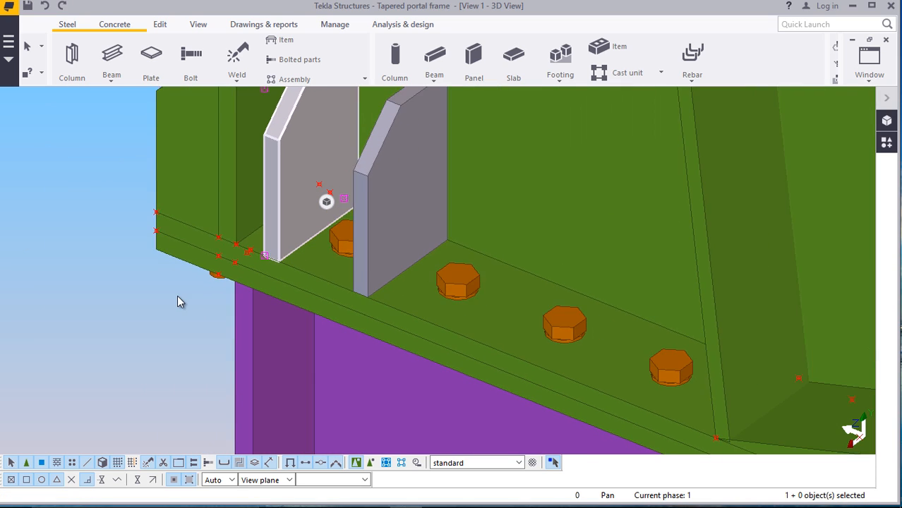
Orbit the model about a point on the copied stiffener to examine the plates and bolt row from the front
left_click(198, 24)
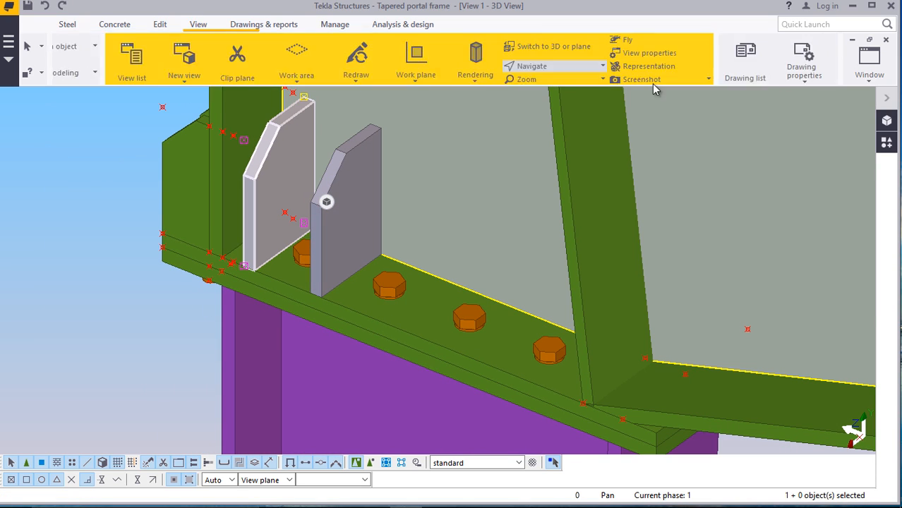
left_click(474, 65)
left_click(490, 89)
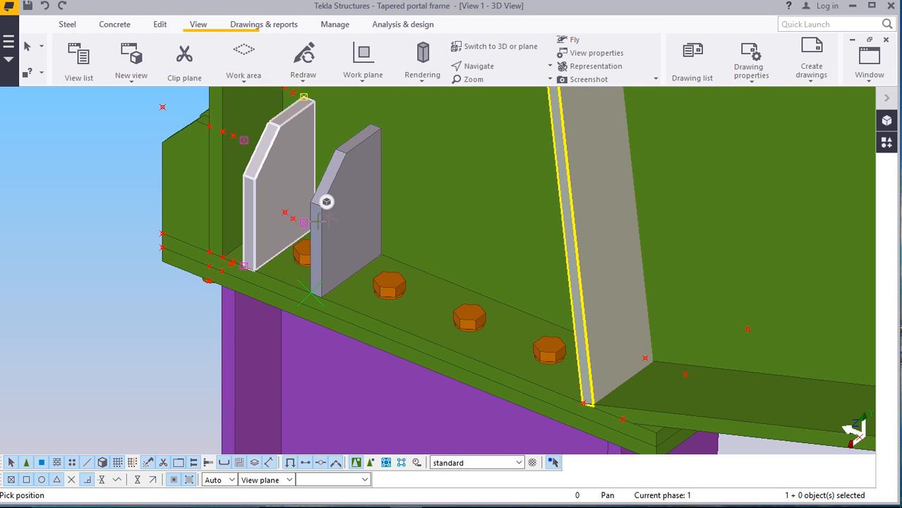
left_click_drag(319, 238, 439, 183)
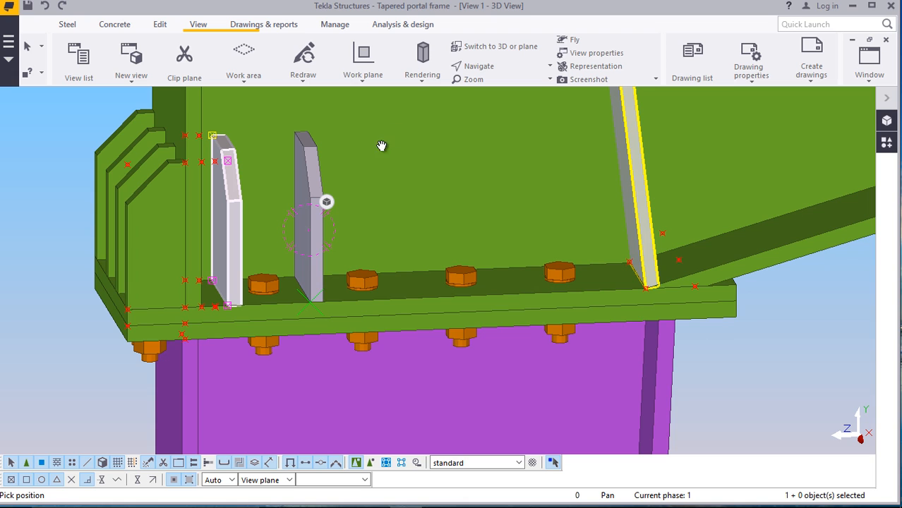
scroll(306, 171, "up", 3)
right_click(350, 156)
left_click(384, 168)
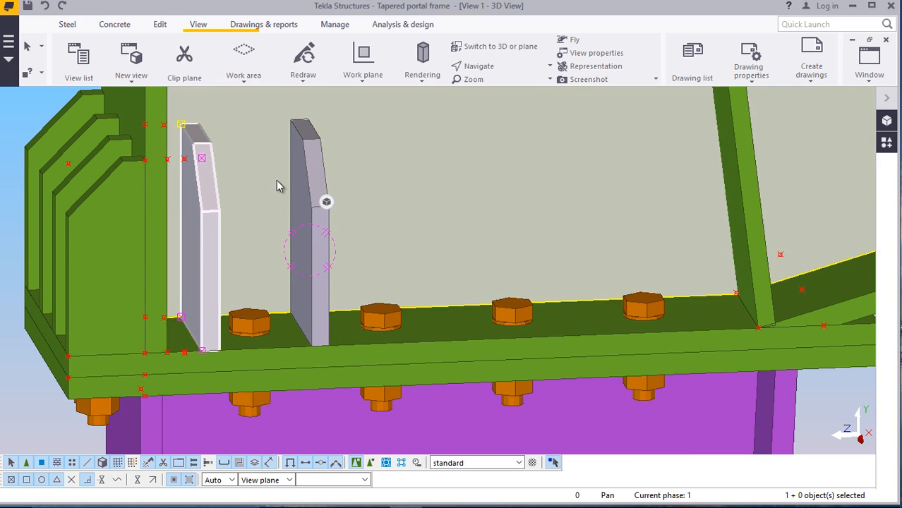
scroll(298, 185, "up", 1)
Try to copy the first stiffener plate by 120 mm, using two neighbouring bolts as reference points, and undo the copy
right_click(193, 171)
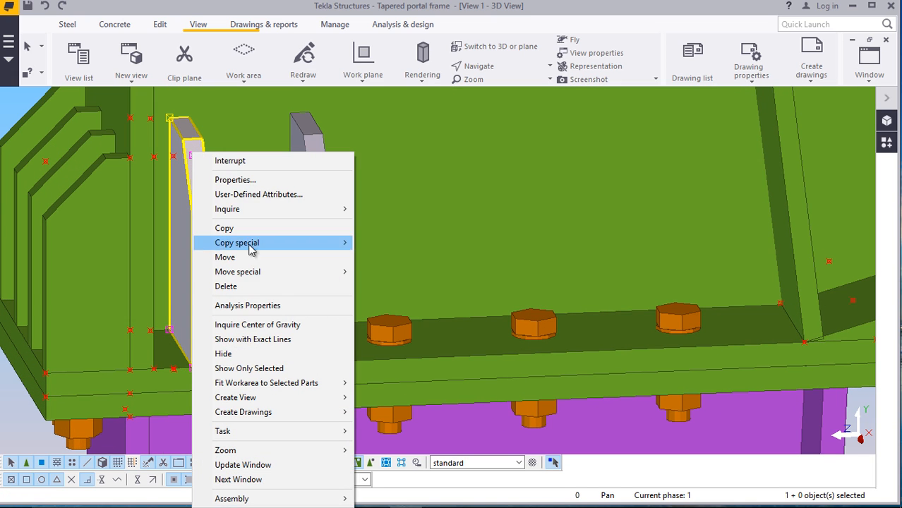
left_click(233, 259)
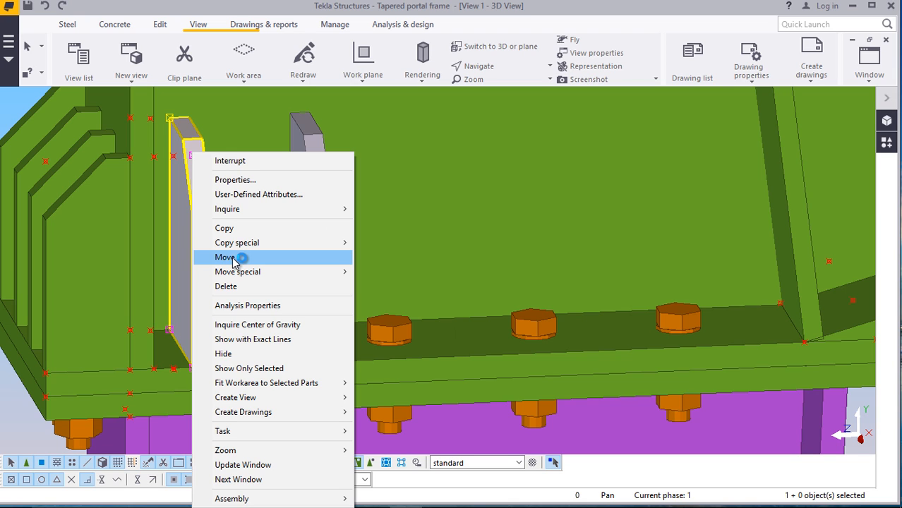
left_click(223, 228)
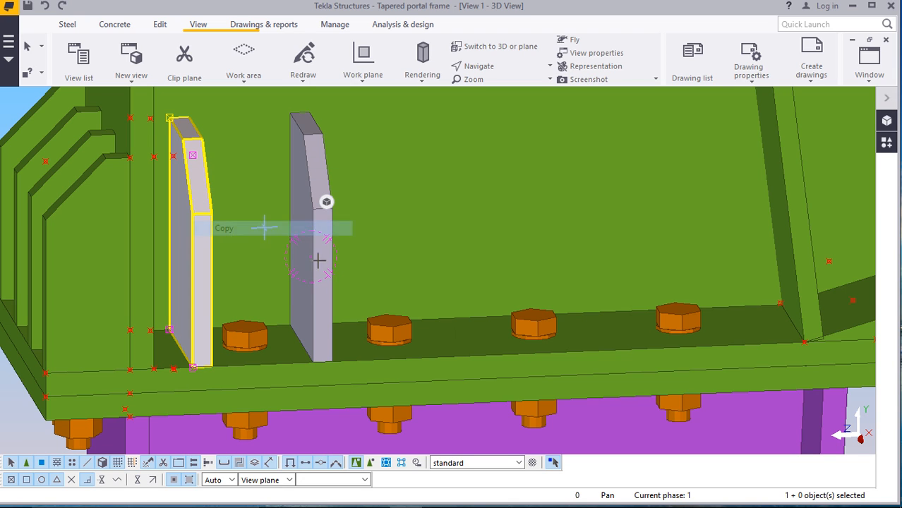
scroll(399, 344, "up", 2)
scroll(387, 340, "up", 2)
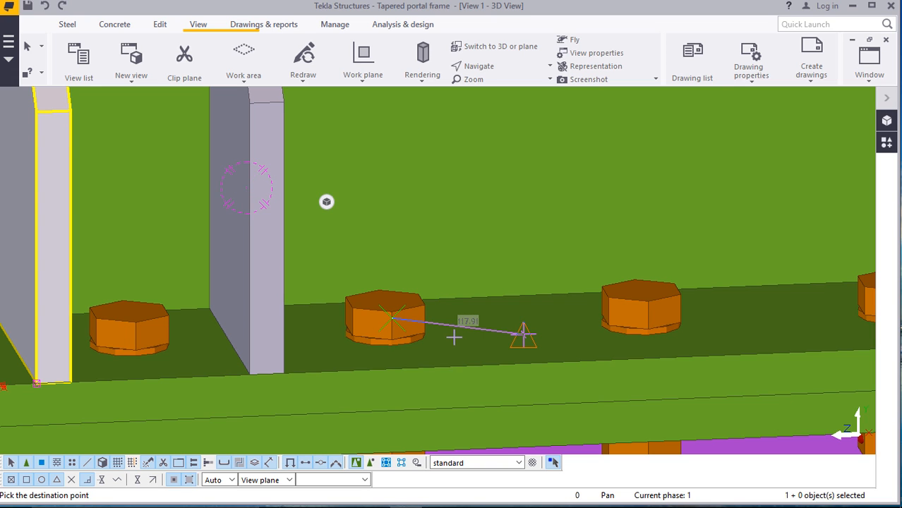
scroll(300, 302, "down", 3)
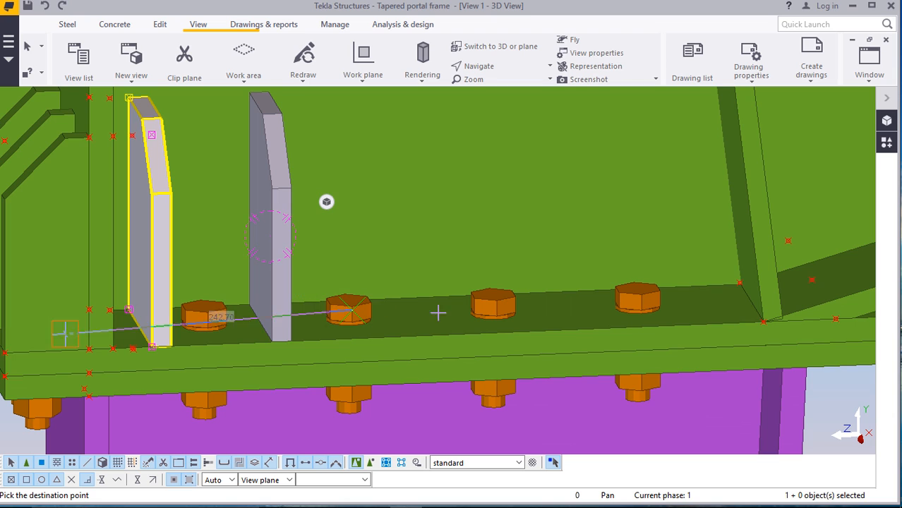
scroll(492, 315, "up", 2)
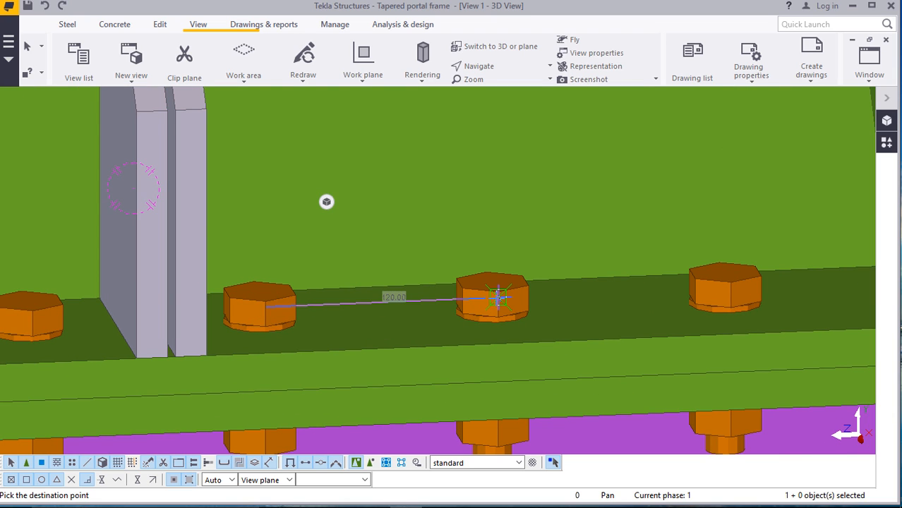
right_click(499, 297)
left_click(535, 90)
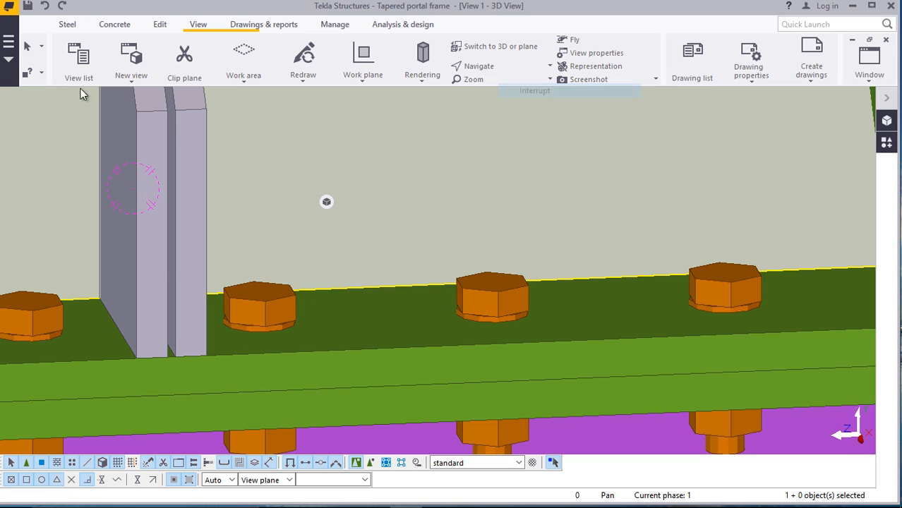
left_click(45, 9)
Copy the second stiffener plate along the end plate by one bolt spacing, picking matching points on two neighbouring bolts
left_click(156, 159)
right_click(156, 159)
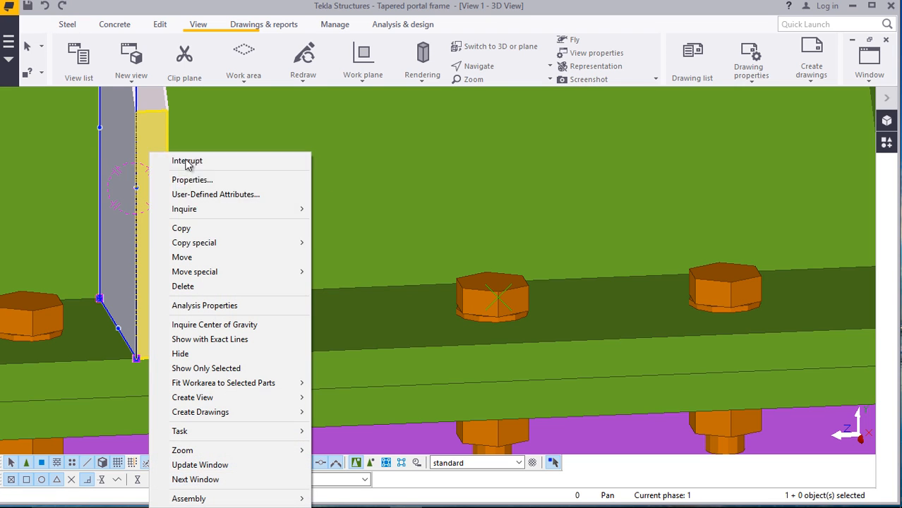
left_click(192, 228)
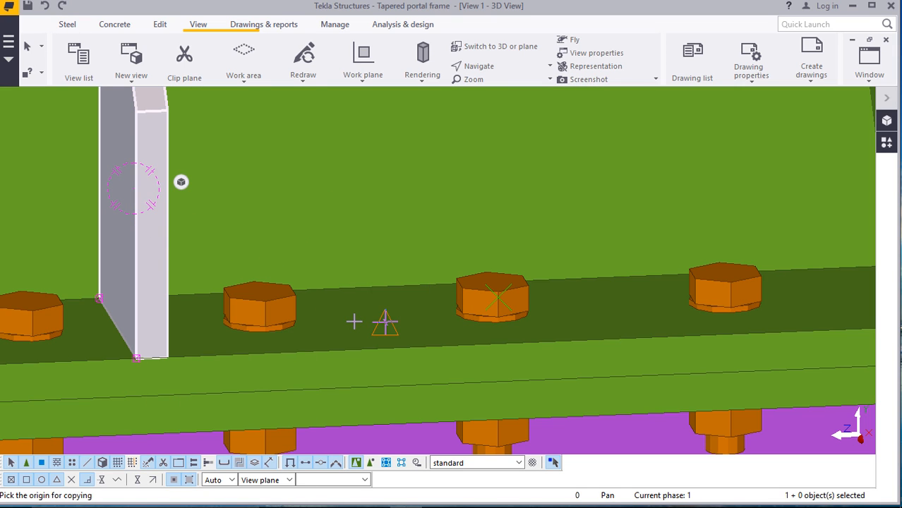
scroll(266, 327, "up", 1)
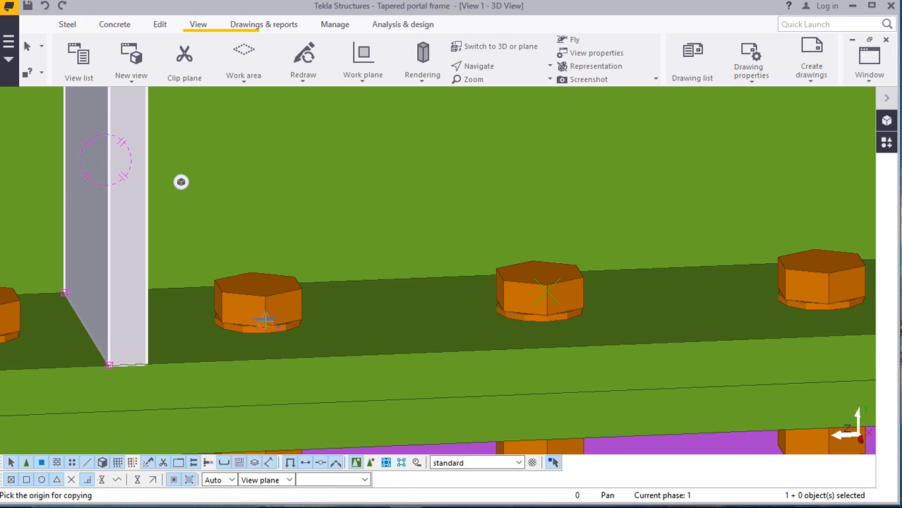
scroll(264, 320, "up", 1)
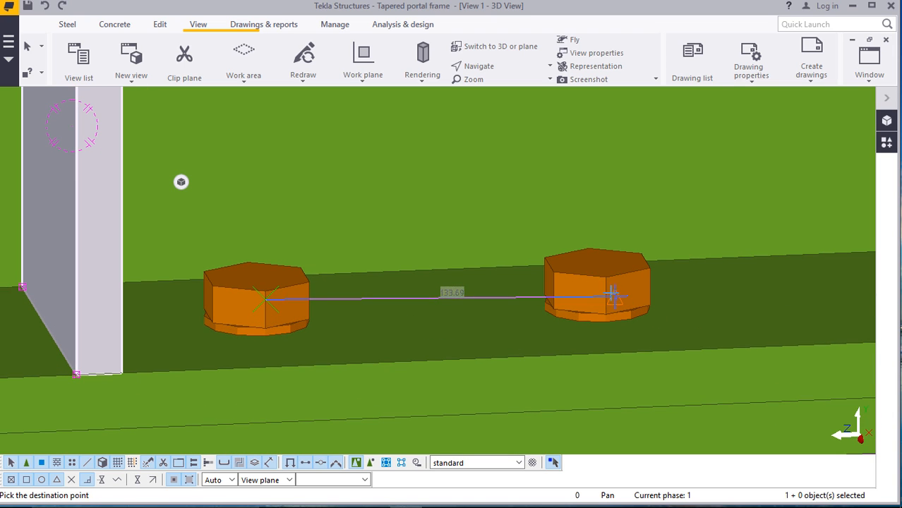
left_click(605, 285)
scroll(169, 274, "down", 1)
scroll(169, 274, "down", 3)
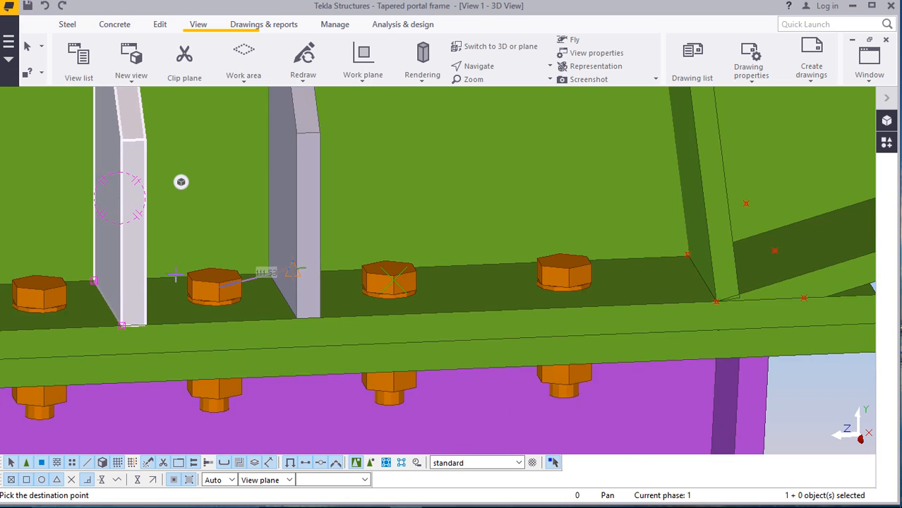
scroll(416, 286, "up", 2)
right_click(232, 175)
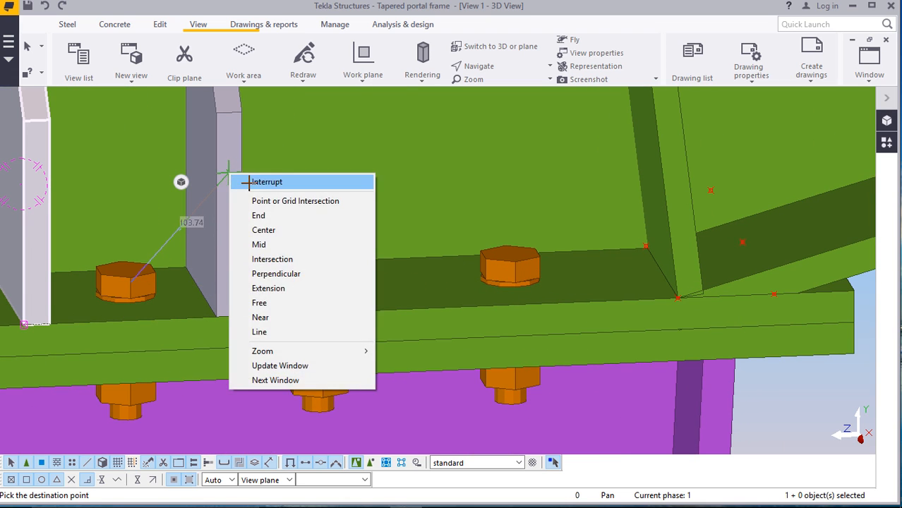
left_click(254, 167)
Copy the third stiffener plate 120 mm along the end plate, using matching points on the next two bolts
left_click(231, 162)
right_click(232, 155)
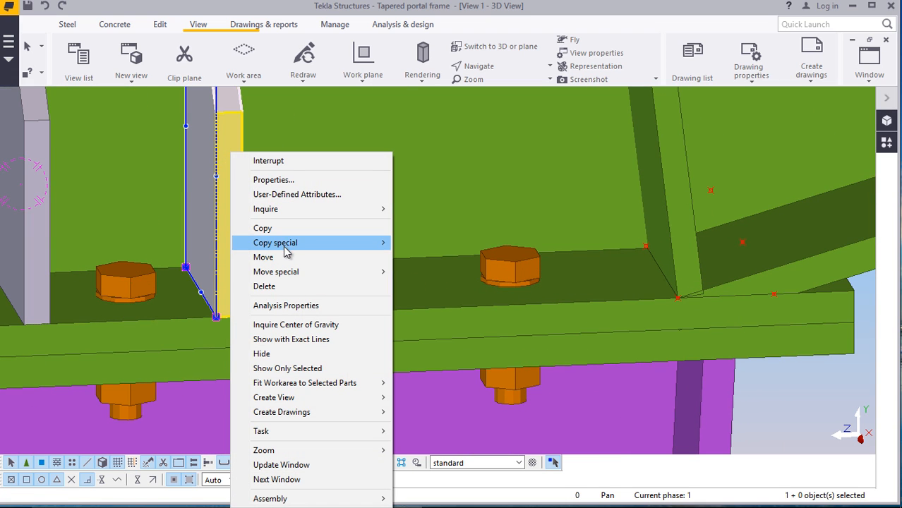
left_click(263, 228)
scroll(318, 274, "up", 3)
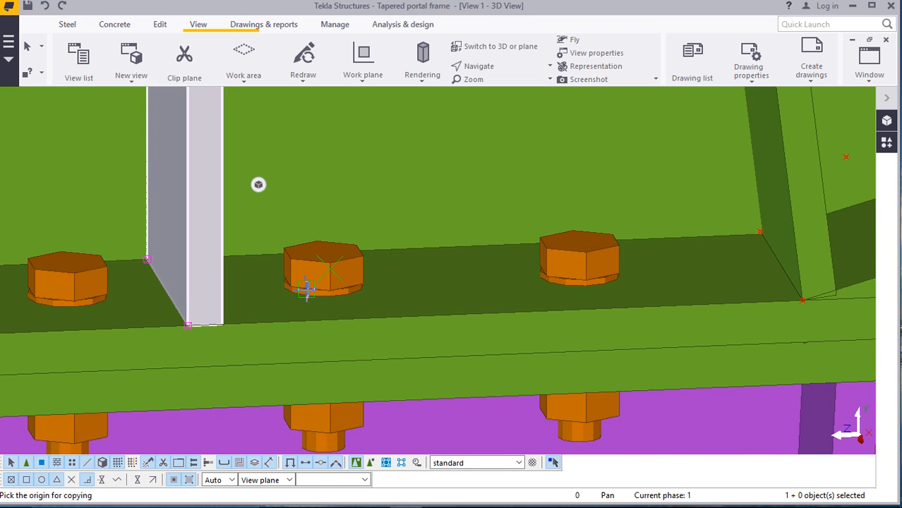
left_click(338, 258)
scroll(259, 297, "down", 1)
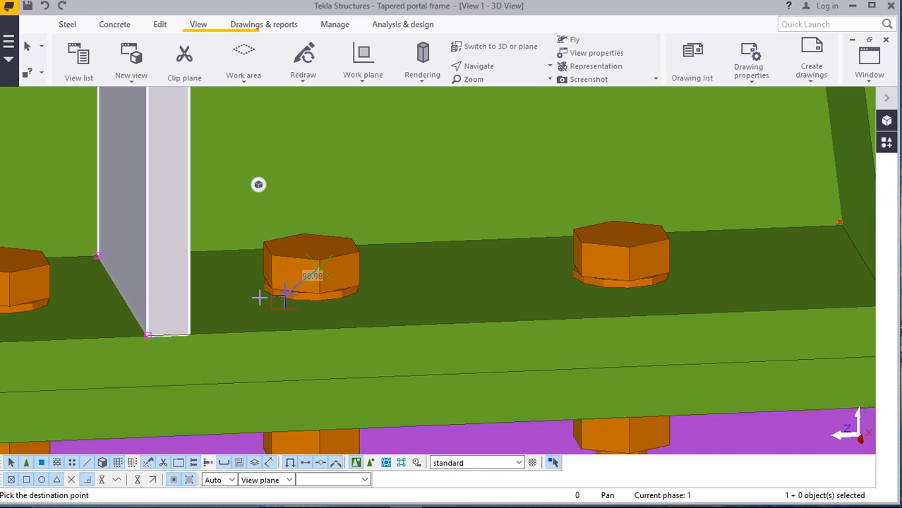
scroll(679, 274, "up", 2)
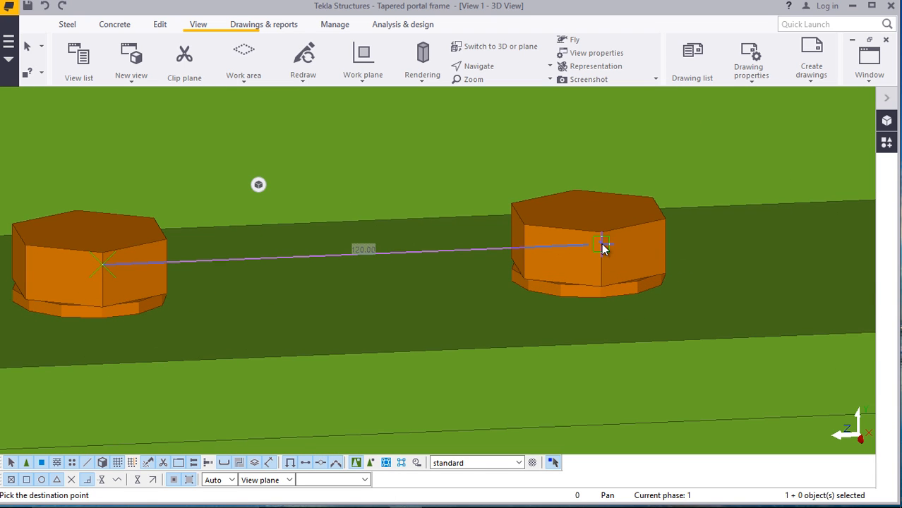
scroll(466, 281, "down", 4)
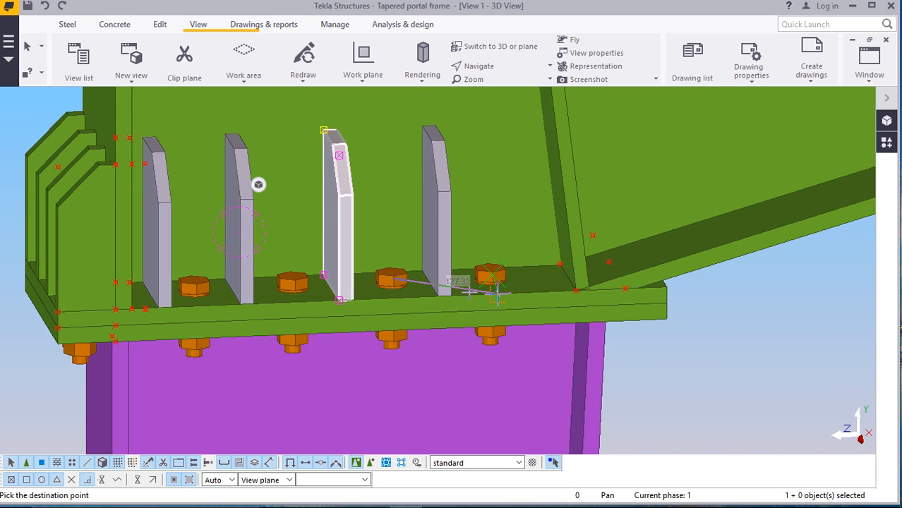
scroll(494, 289, "down", 2)
scroll(494, 288, "up", 6)
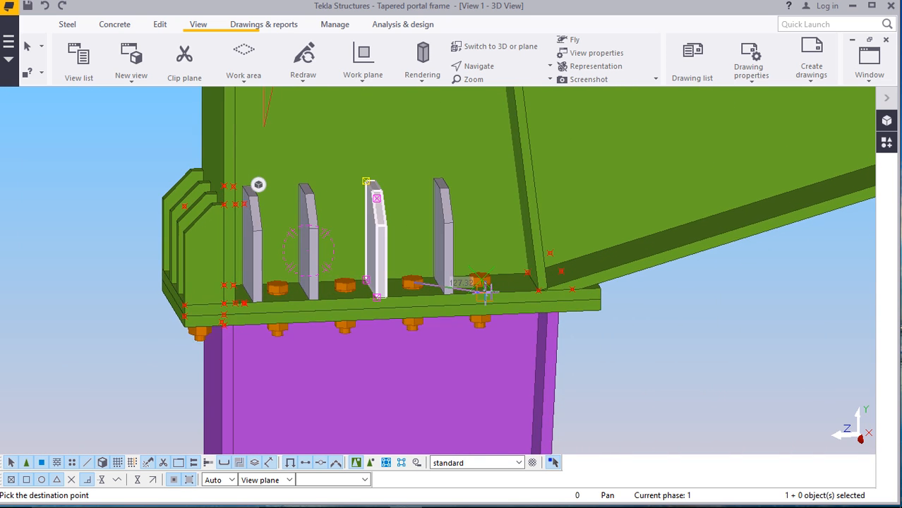
right_click(410, 175)
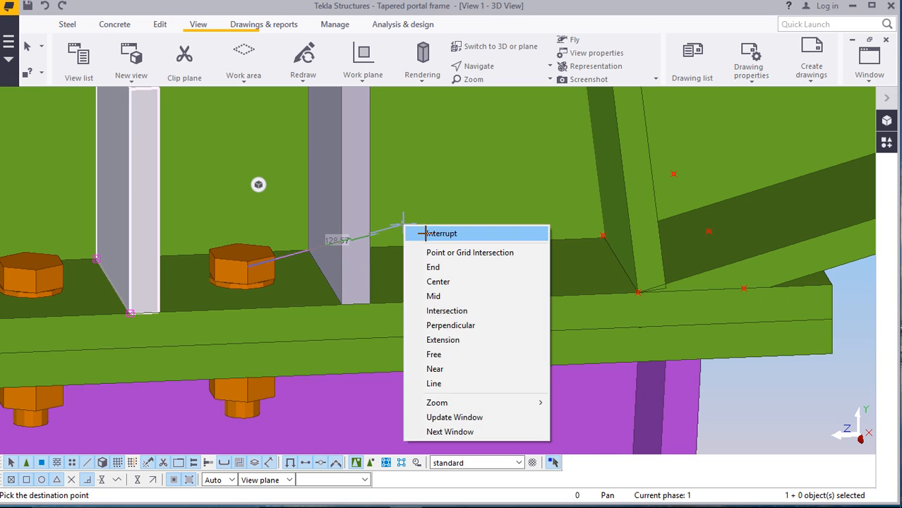
left_click(438, 177)
Copy the fourth stiffener plate 100 mm along the end plate edge, past the last bolt, and end the copying
scroll(367, 282, "down", 2)
left_click(351, 227)
right_click(352, 227)
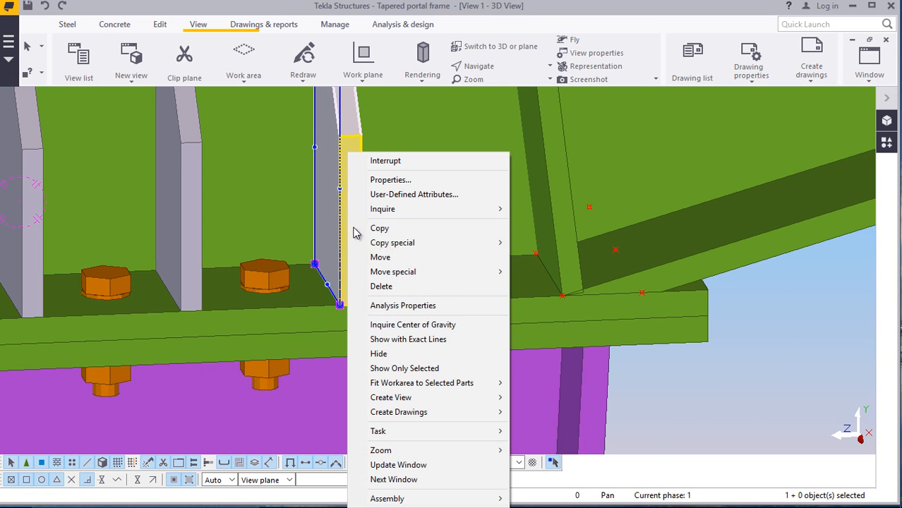
left_click(372, 228)
scroll(360, 272, "up", 2)
scroll(351, 297, "up", 3)
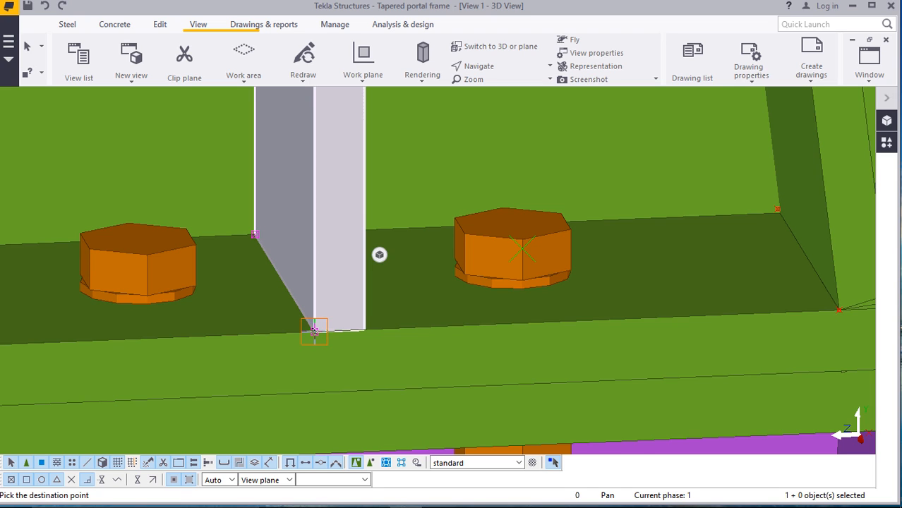
type("100")
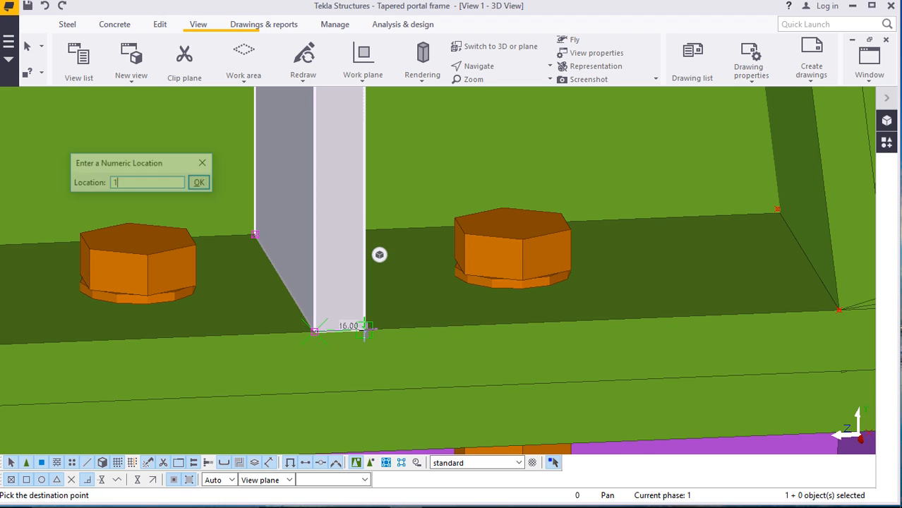
left_click(201, 184)
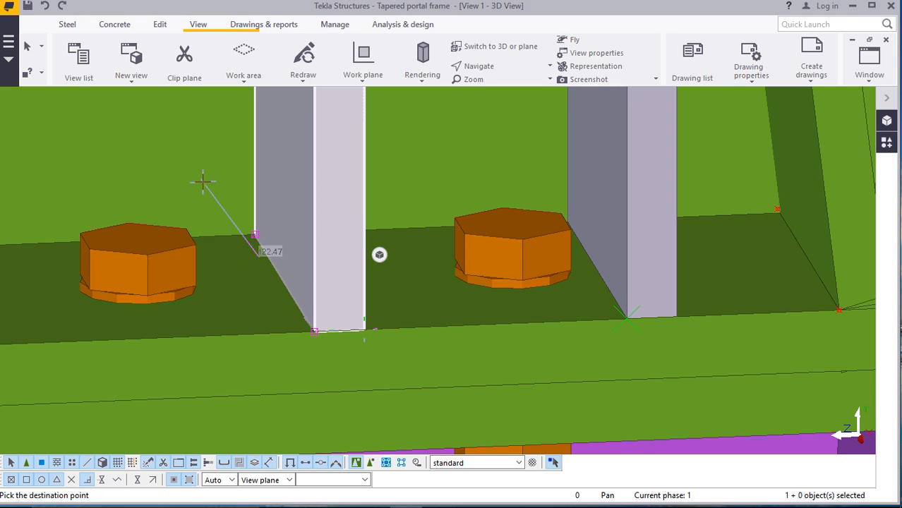
scroll(260, 265, "down", 6)
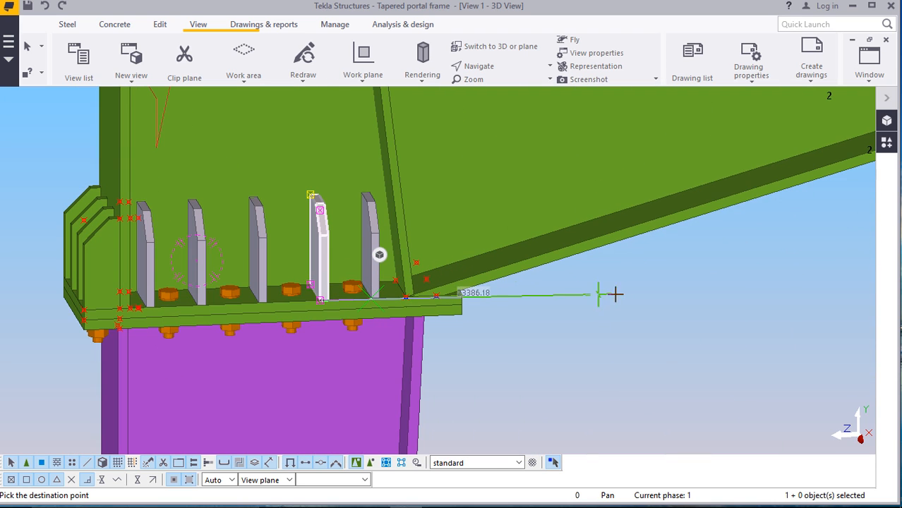
right_click(632, 297)
left_click(643, 89)
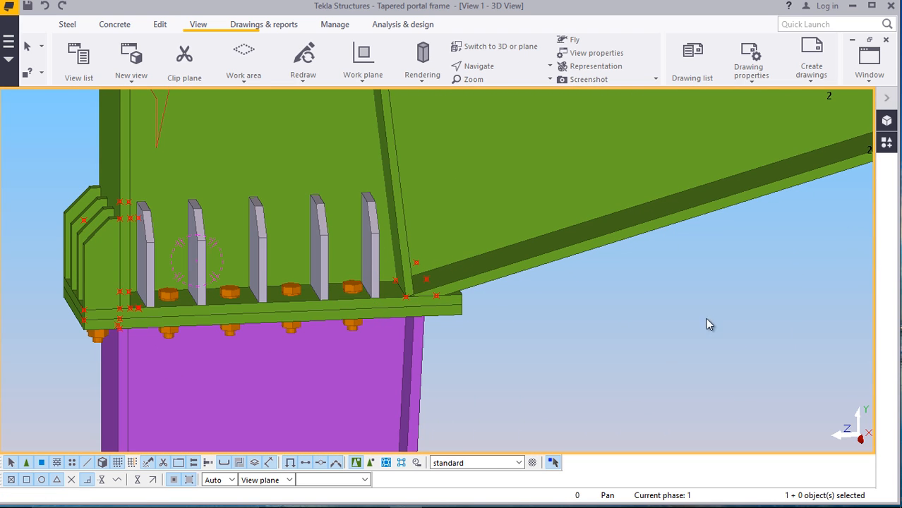
Orbit around the end plate to examine the row of five new stiffener plates from another angle
scroll(671, 339, "down", 2)
scroll(671, 346, "down", 2)
left_click(495, 69)
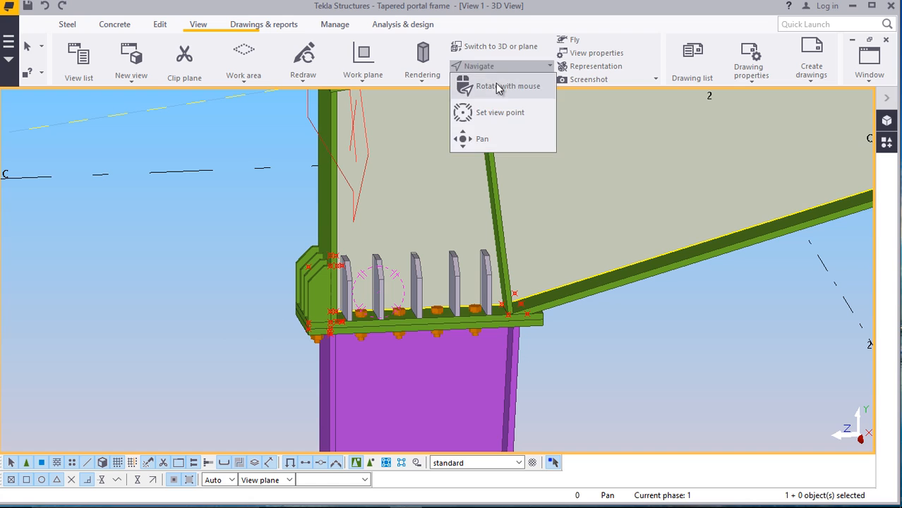
left_click(496, 83)
left_click_drag(451, 277, 304, 279)
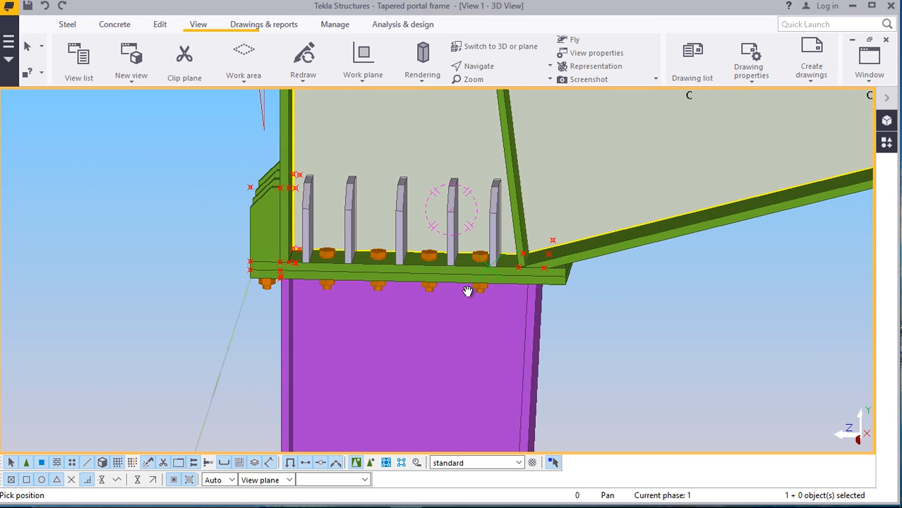
scroll(467, 293, "up", 2)
right_click(711, 306)
left_click(730, 100)
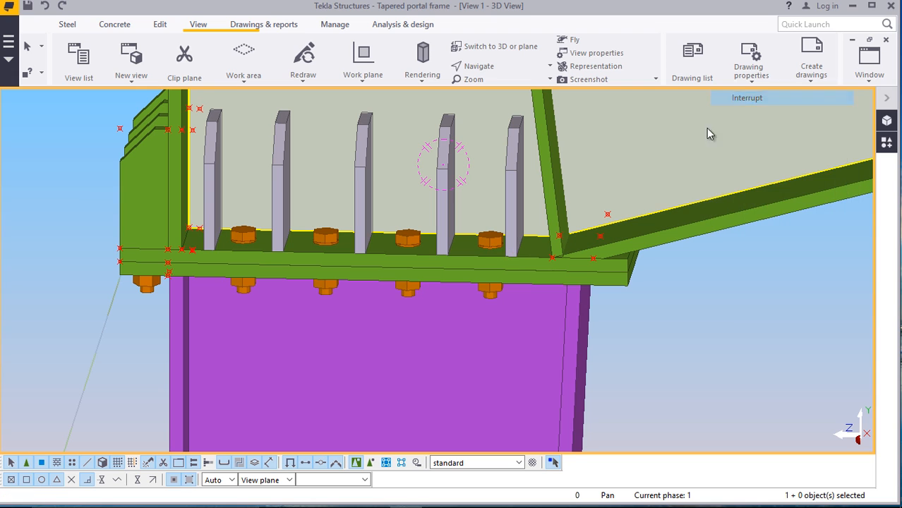
scroll(306, 224, "up", 2)
scroll(308, 308, "down", 3)
scroll(306, 334, "down", 3)
scroll(332, 260, "up", 3)
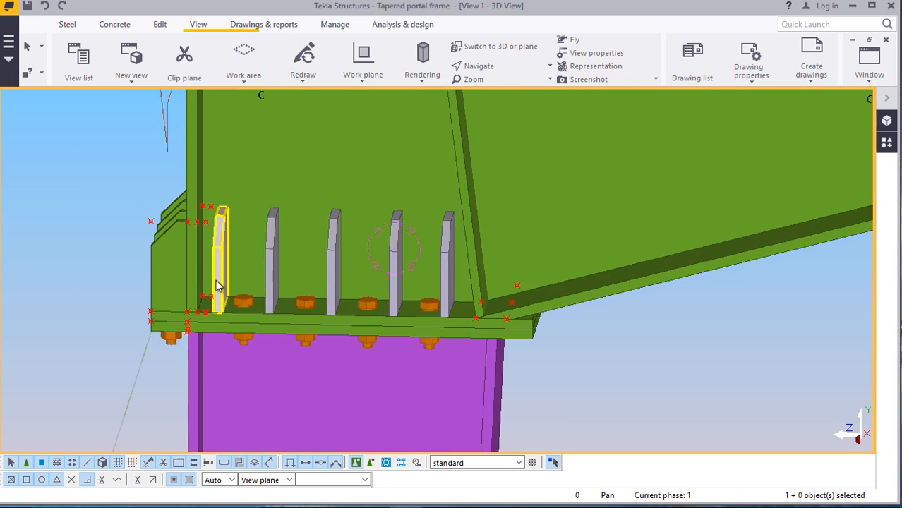
Select the five grey stiffener plates between the bolts and change their class to 3
left_click(216, 265)
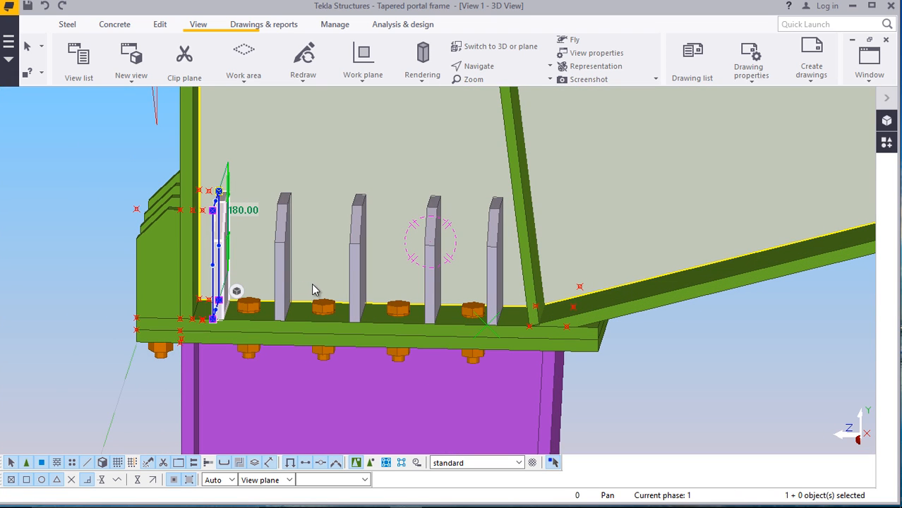
left_click(280, 263, "ctrl")
left_click(358, 270, "ctrl")
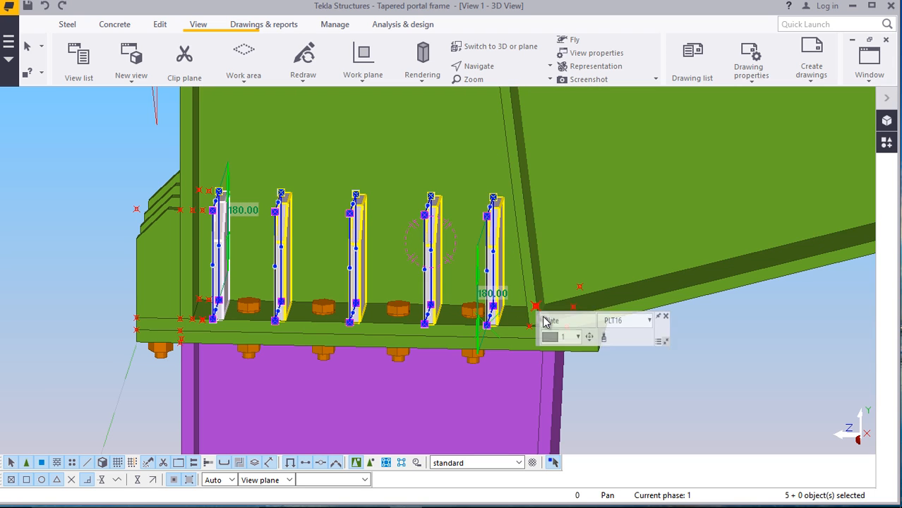
left_click(586, 340)
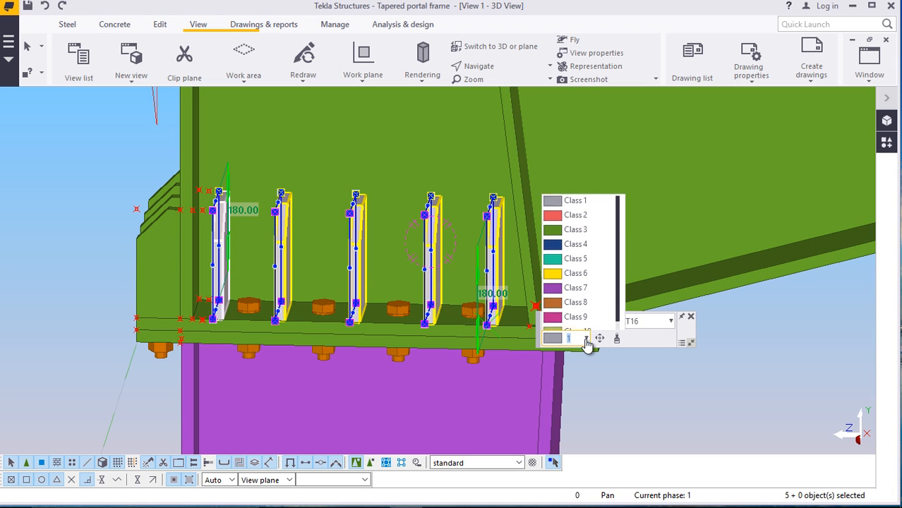
left_click(568, 201)
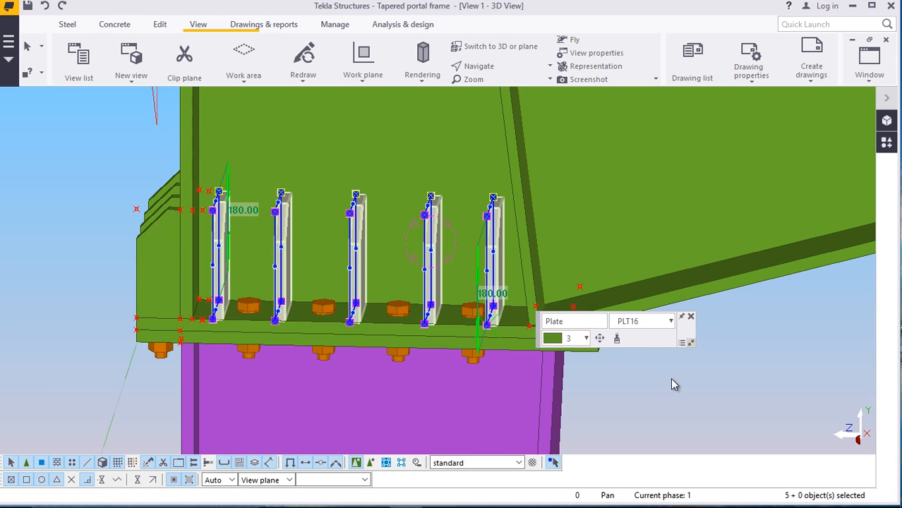
left_click(708, 359)
Orbit to a view from above to examine the recoloured stiffener plates and the spaces between the bolts
scroll(470, 320, "down", 2)
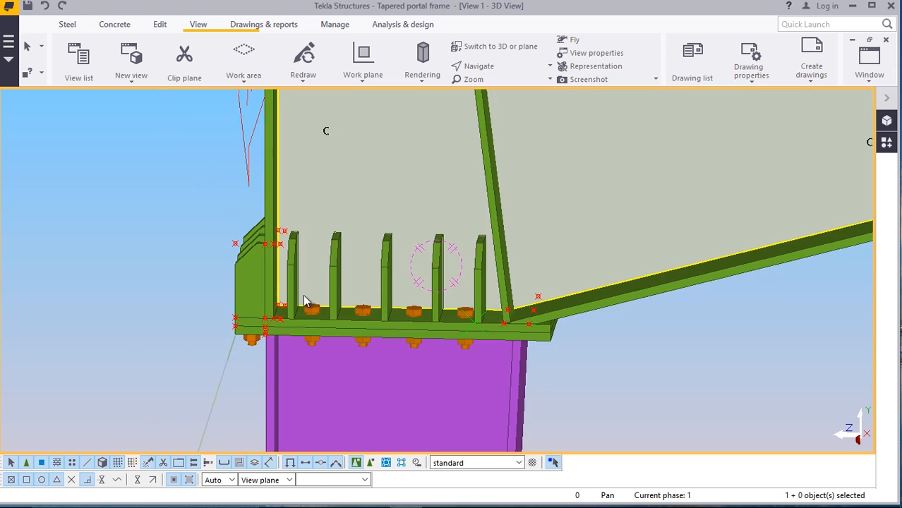
scroll(304, 297, "up", 2)
scroll(304, 297, "up", 1)
scroll(194, 296, "down", 3)
scroll(232, 281, "up", 1)
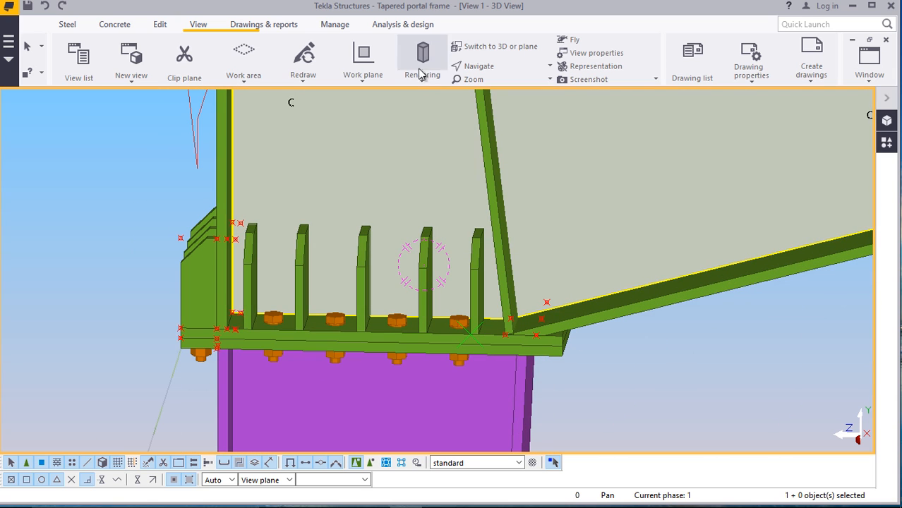
left_click(497, 67)
left_click(466, 85)
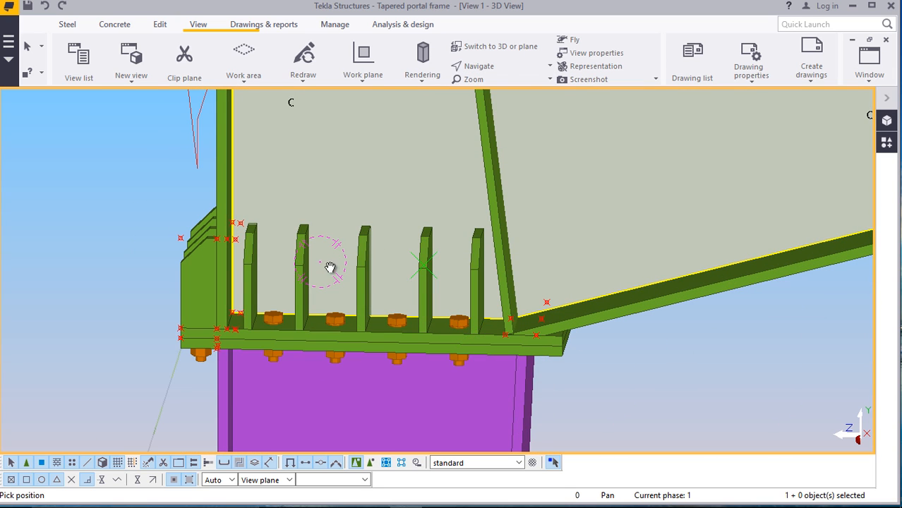
left_click_drag(330, 267, 274, 245)
scroll(300, 310, "up", 3)
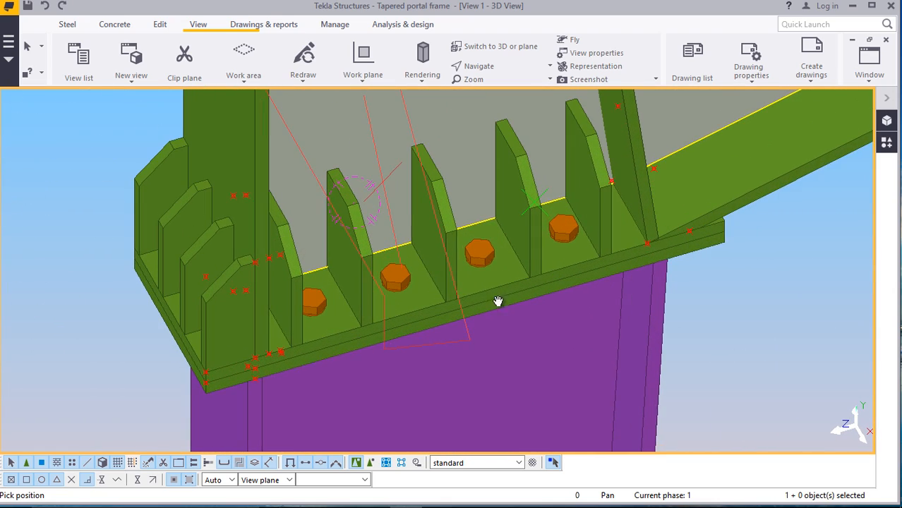
left_click_drag(538, 254, 536, 234)
right_click(516, 216)
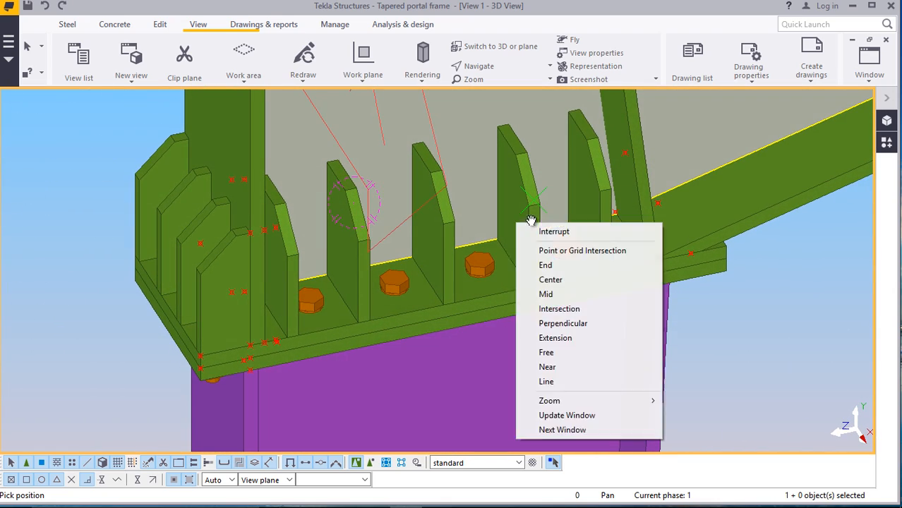
left_click(554, 234)
Mirror-copy the five stiffener plates to the opposite side of the web, using a mirror line at -90 degrees through the middle of the top plate's end edge
left_click(589, 176)
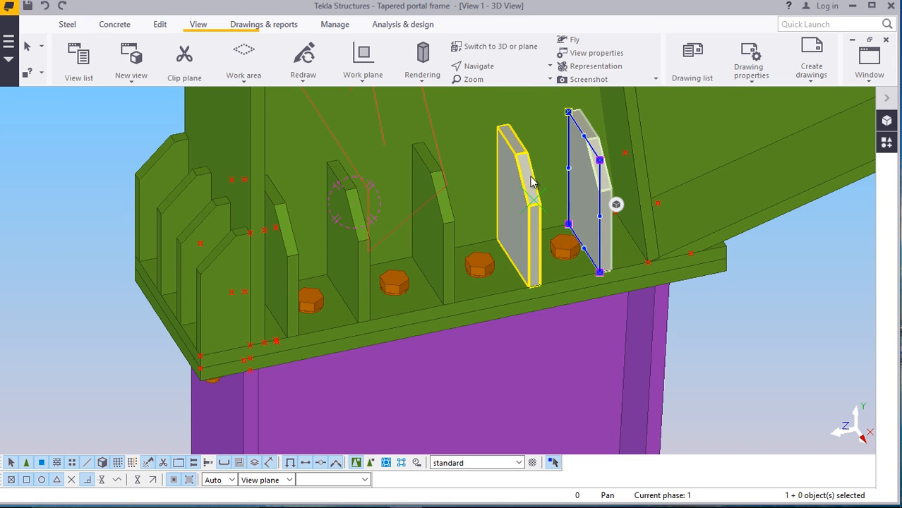
left_click(355, 211, "shift")
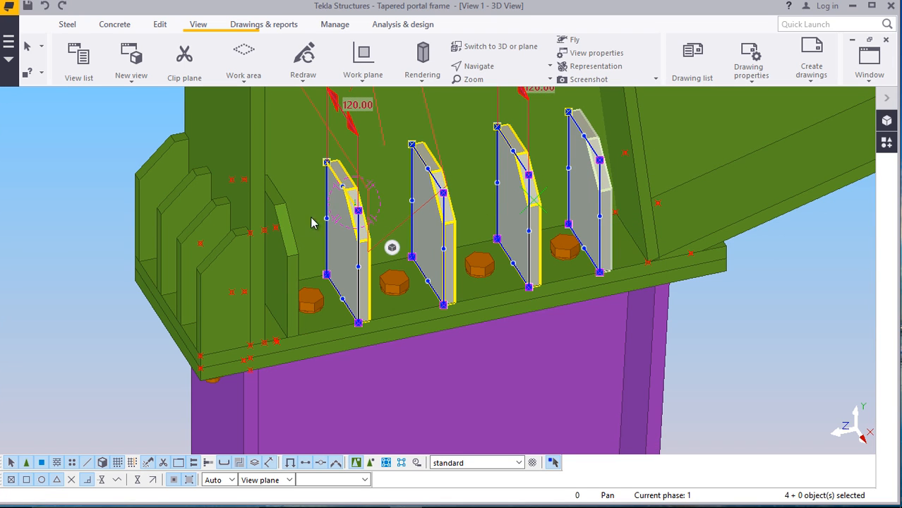
scroll(328, 307, "down", 6)
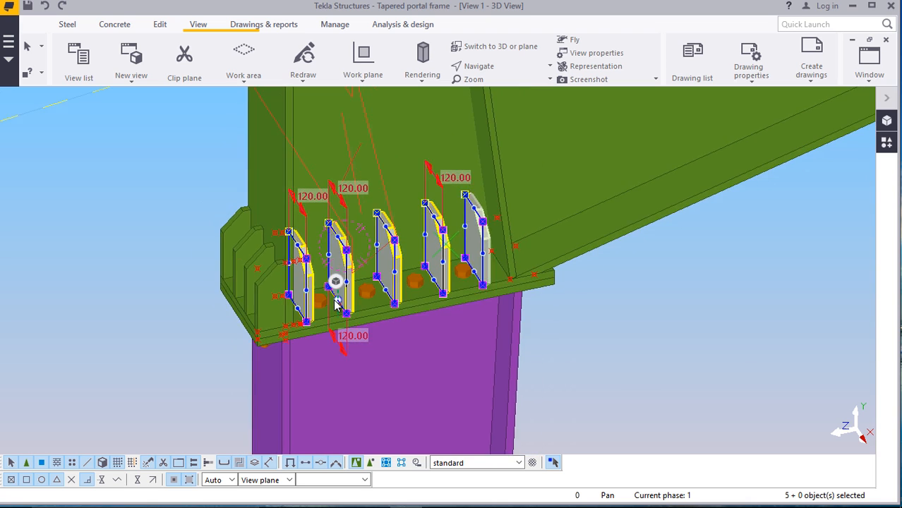
scroll(295, 179, "up", 6)
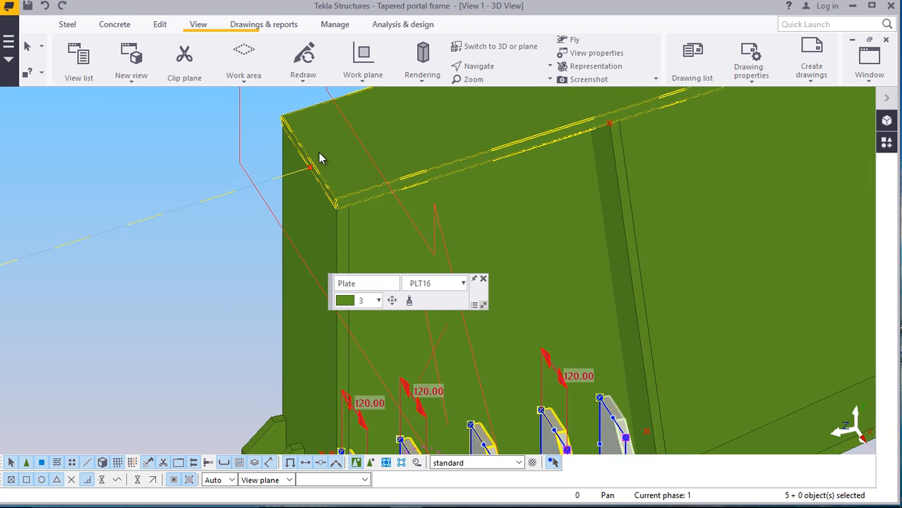
right_click(122, 150)
mouse_move(176, 196)
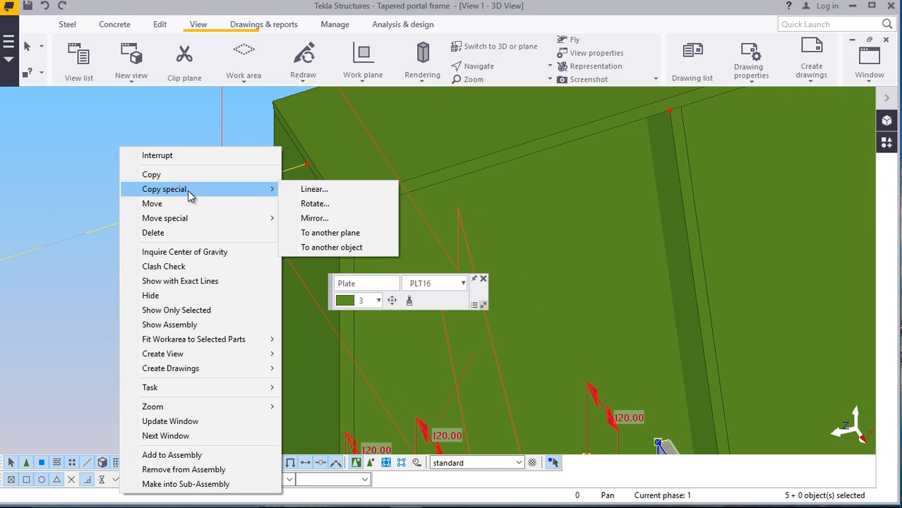
left_click(317, 219)
scroll(319, 156, "up", 4)
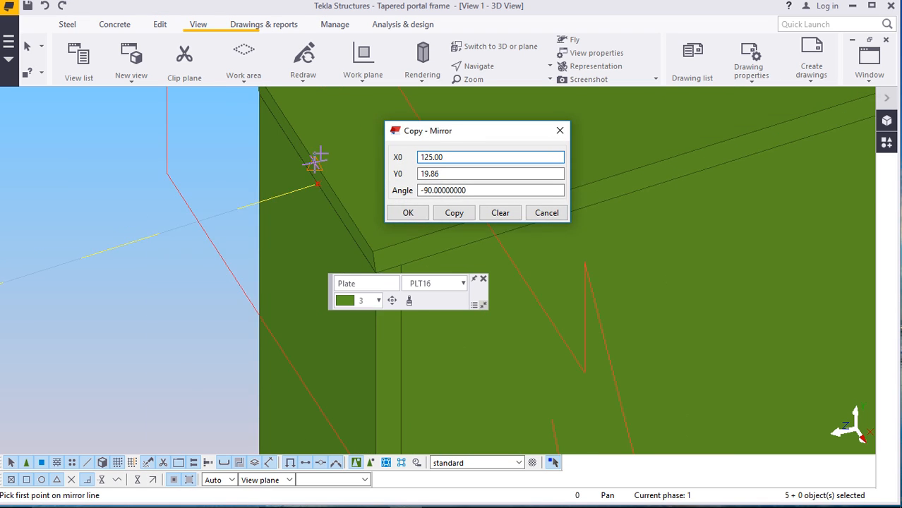
scroll(289, 173, "down", 2)
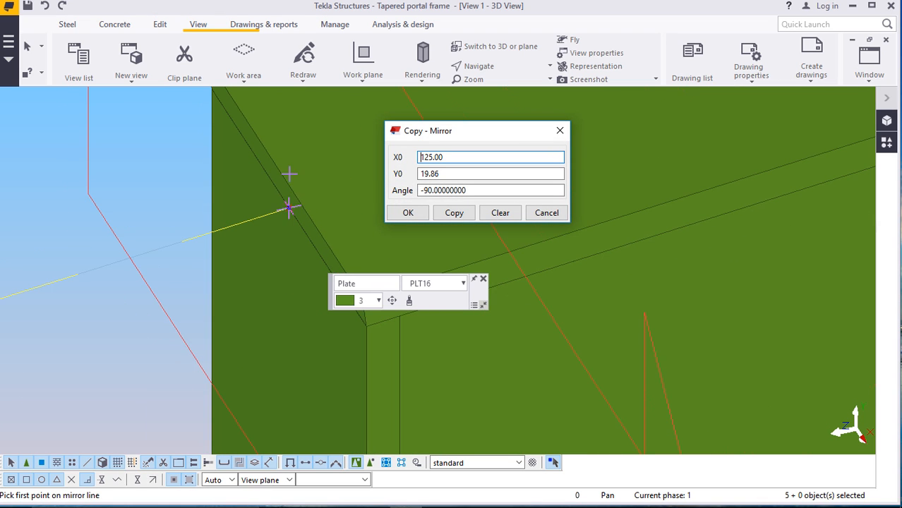
scroll(290, 205, "up", 3)
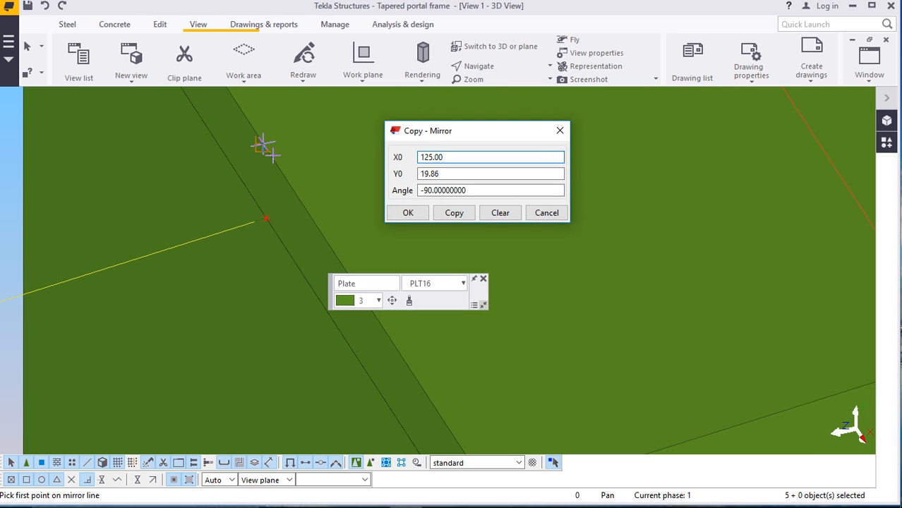
scroll(263, 144, "down", 2)
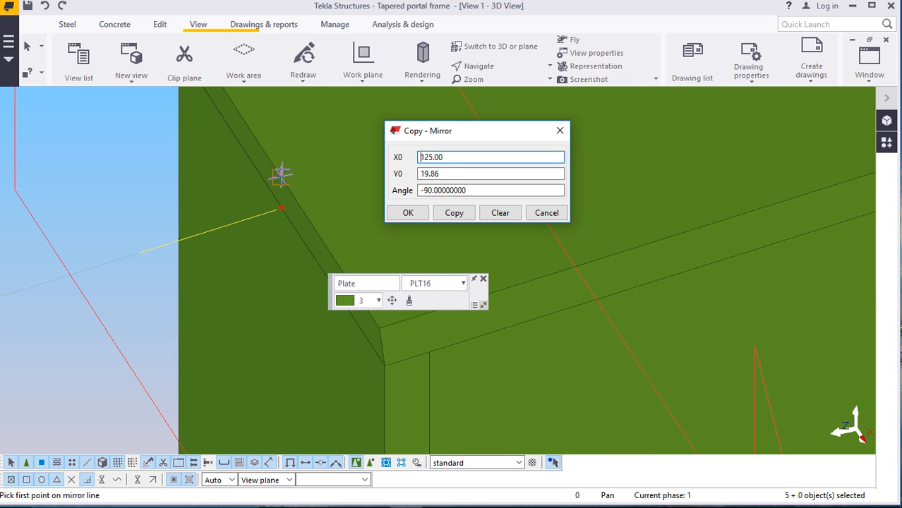
left_click(276, 171)
scroll(282, 207, "up", 3)
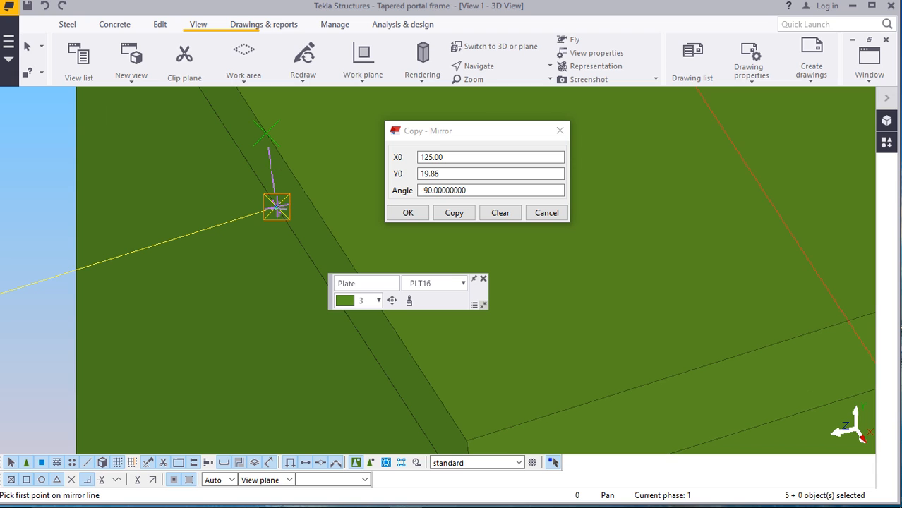
left_click(453, 214)
left_click(416, 213)
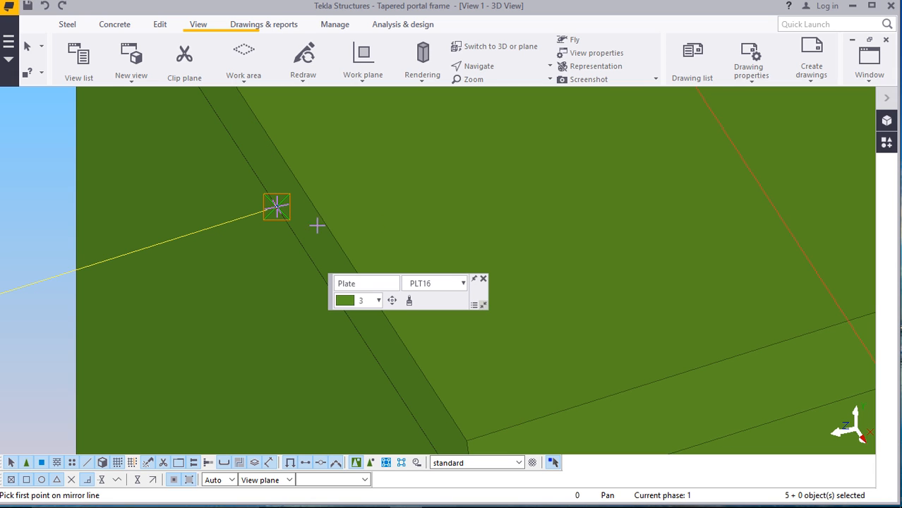
scroll(218, 205, "down", 3)
right_click(131, 149)
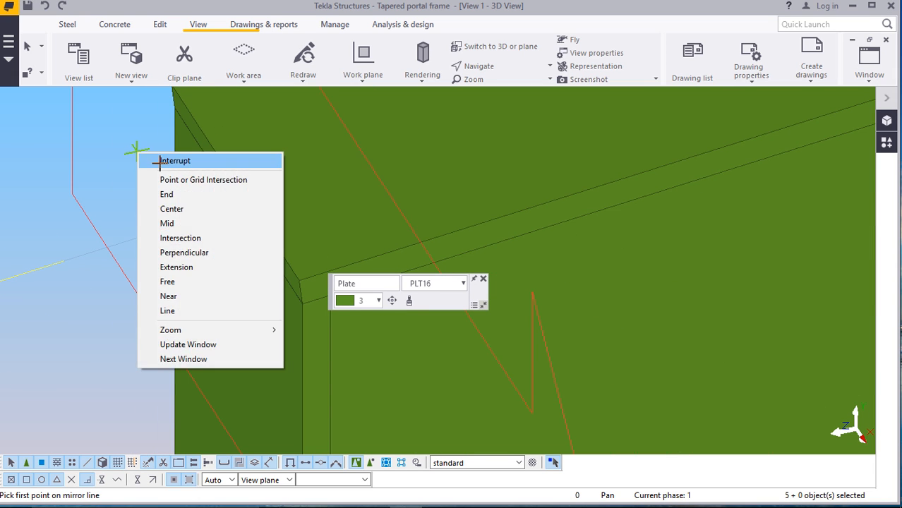
left_click(154, 157)
Orbit to the opposite side of the connection and examine the mirrored stiffener plates around the end plate bolts
left_click(487, 71)
left_click(498, 87)
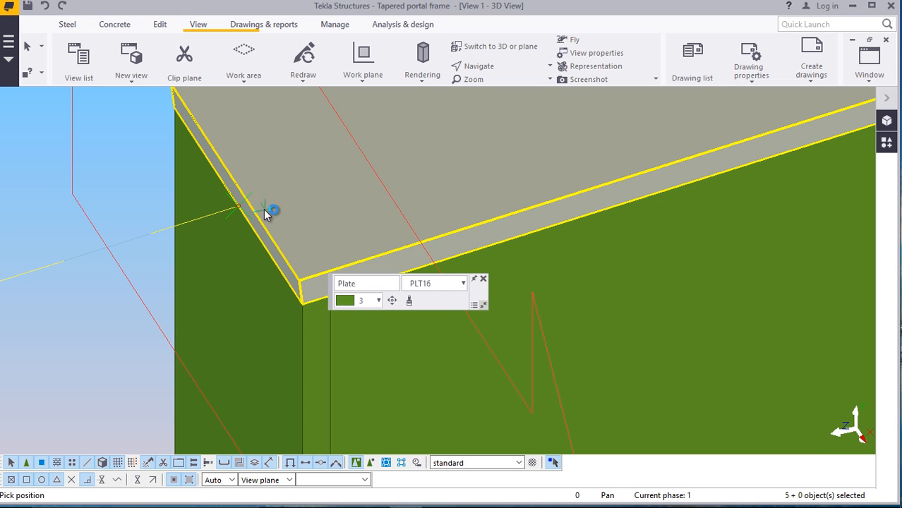
middle_click_drag(268, 207, 524, 197, "ctrl")
scroll(522, 194, "down", 5)
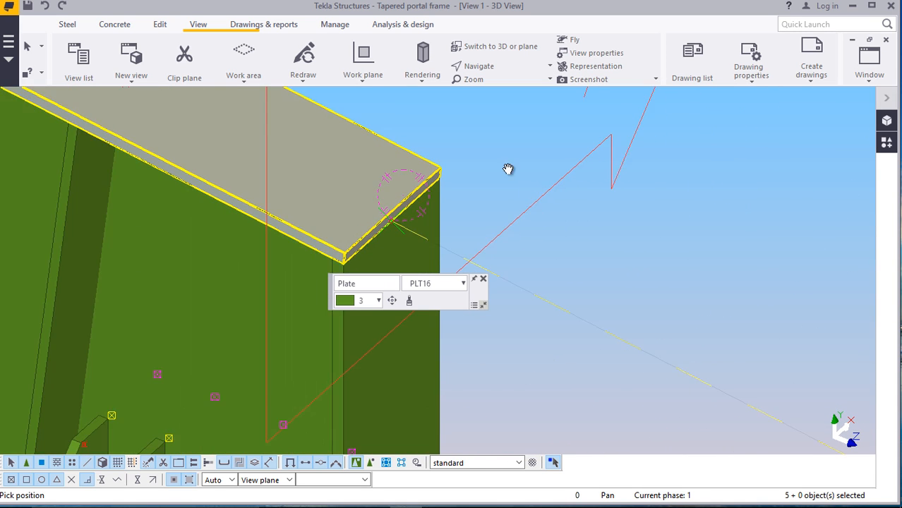
scroll(233, 156, "down", 2)
middle_click_drag(252, 299, 254, 309, "ctrl")
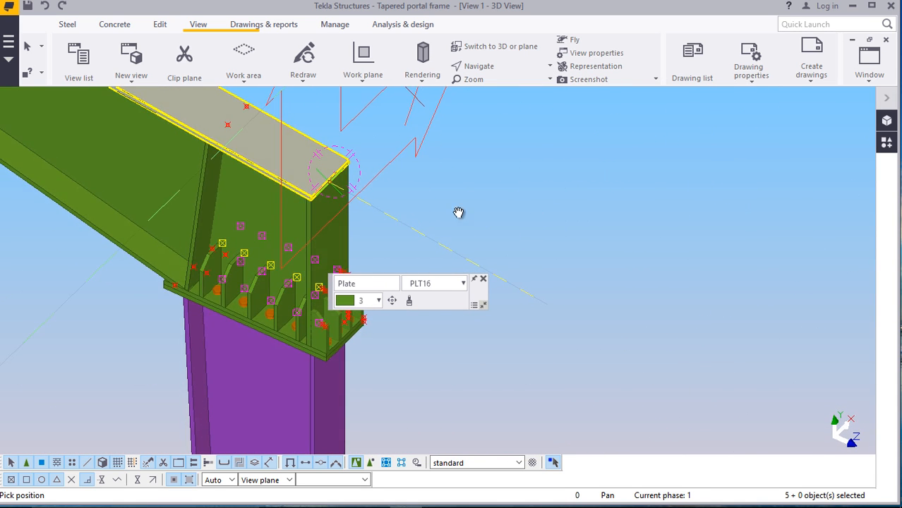
right_click(548, 161)
left_click(578, 170)
scroll(218, 288, "up", 2)
left_click(569, 181)
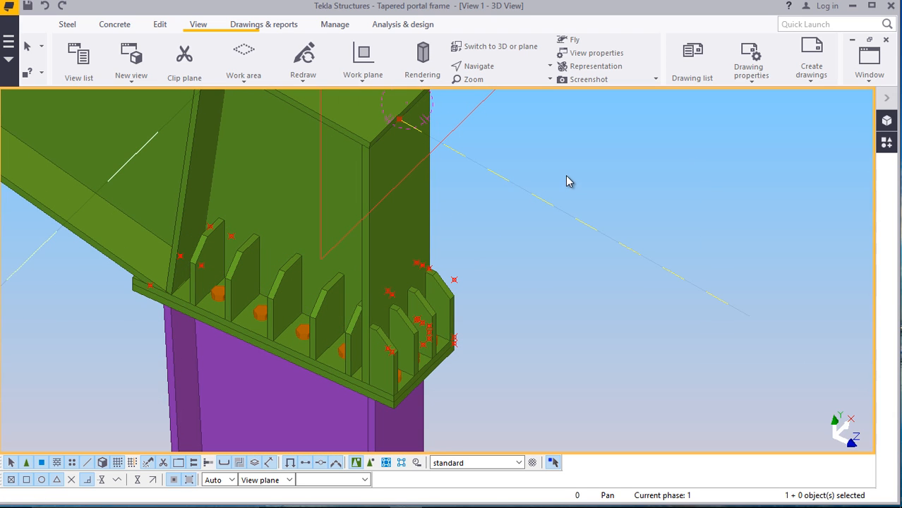
scroll(274, 364, "up", 9)
scroll(248, 226, "down", 9)
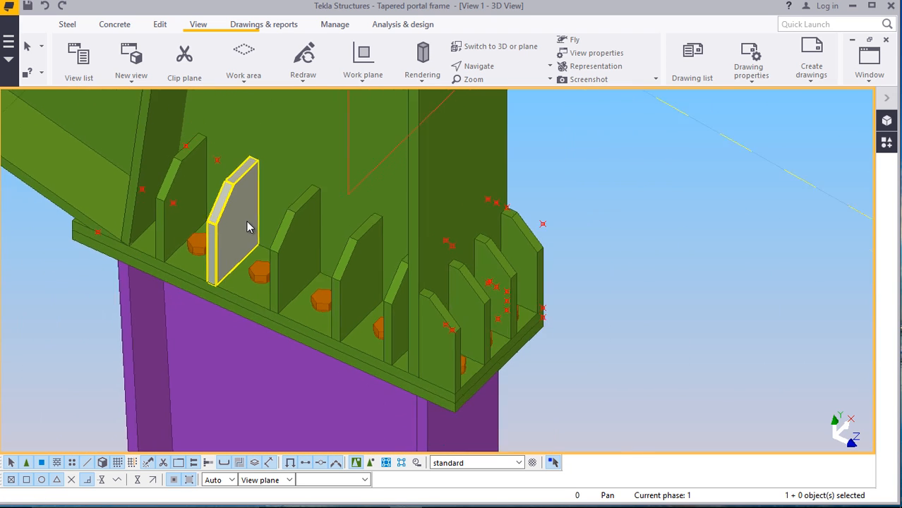
scroll(282, 212, "down", 6)
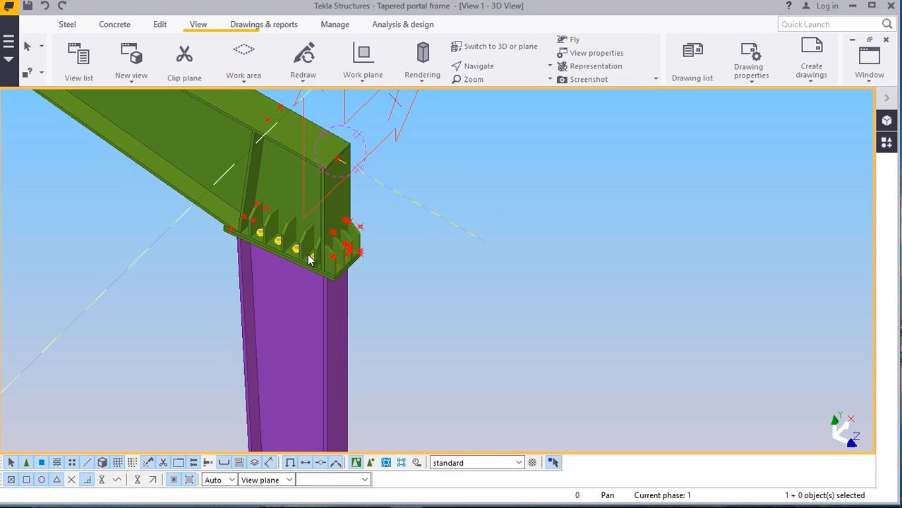
scroll(301, 199, "up", 6)
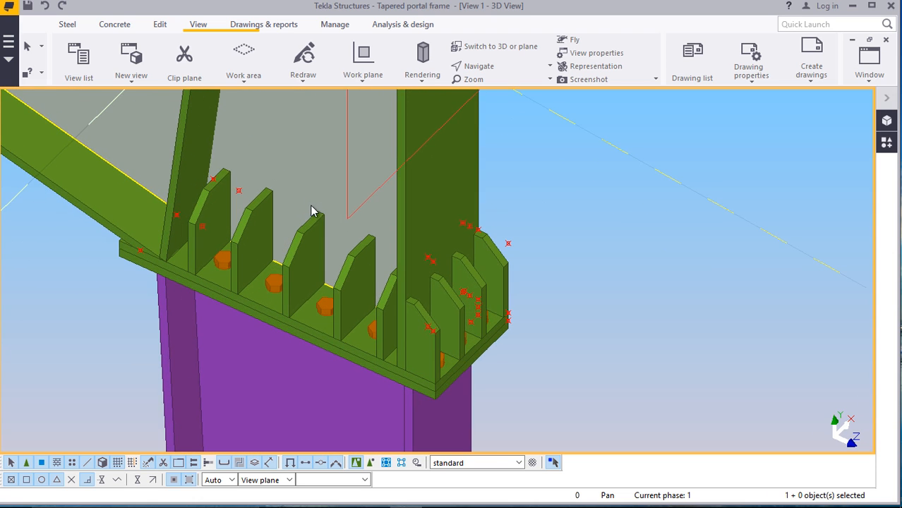
scroll(287, 251, "down", 3)
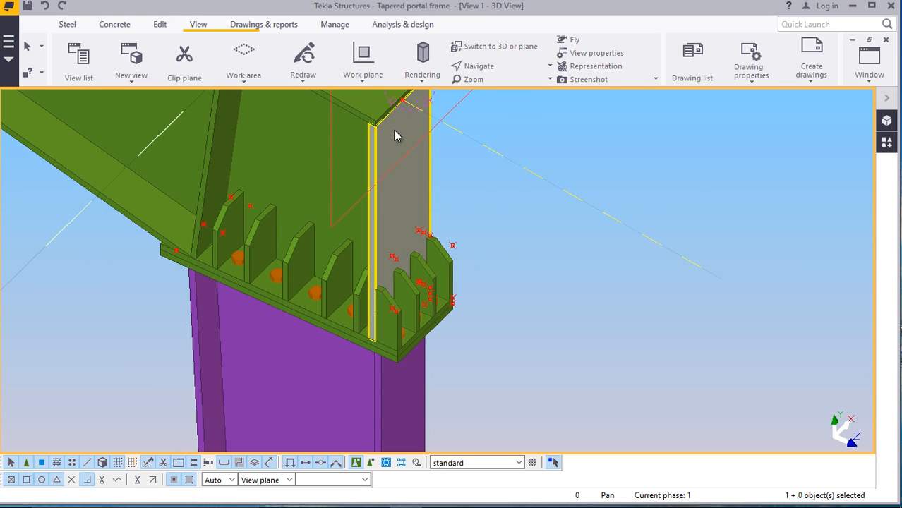
scroll(326, 277, "up", 3)
scroll(327, 277, "down", 2)
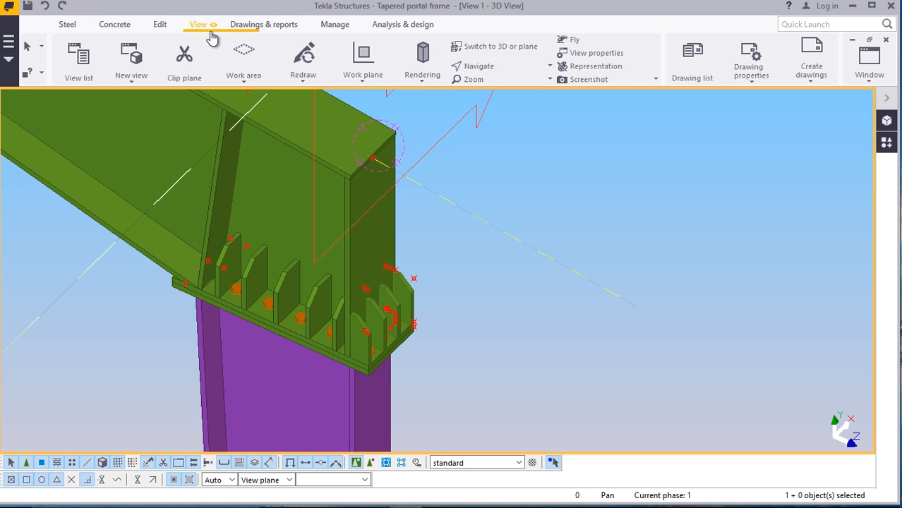
Set the work plane to a horizontal plane at the top of the middle stiffener plate with the Work plane tool
left_click(364, 85)
left_click(372, 104)
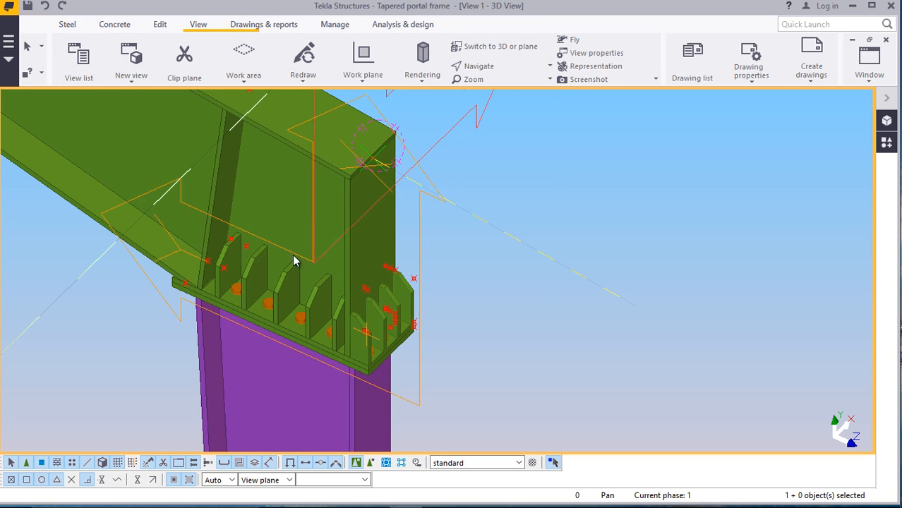
scroll(295, 261, "up", 5)
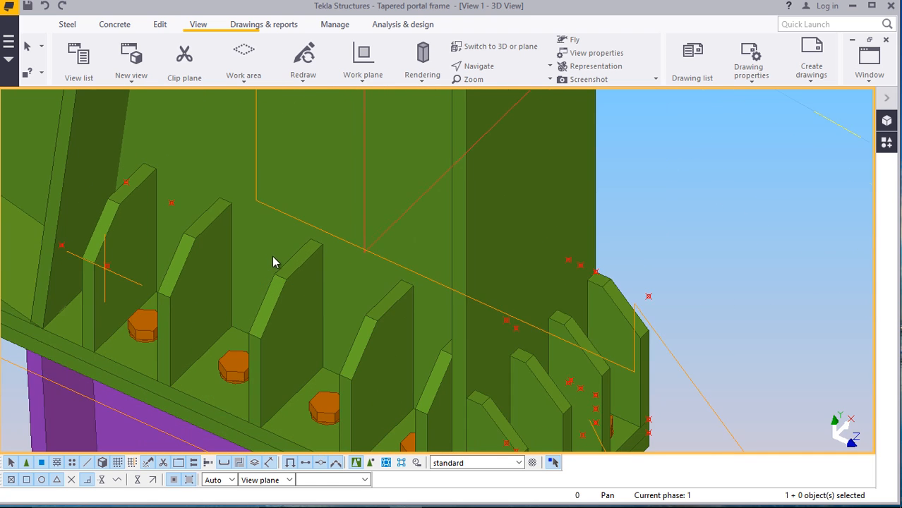
scroll(304, 256, "down", 4)
scroll(298, 257, "up", 5)
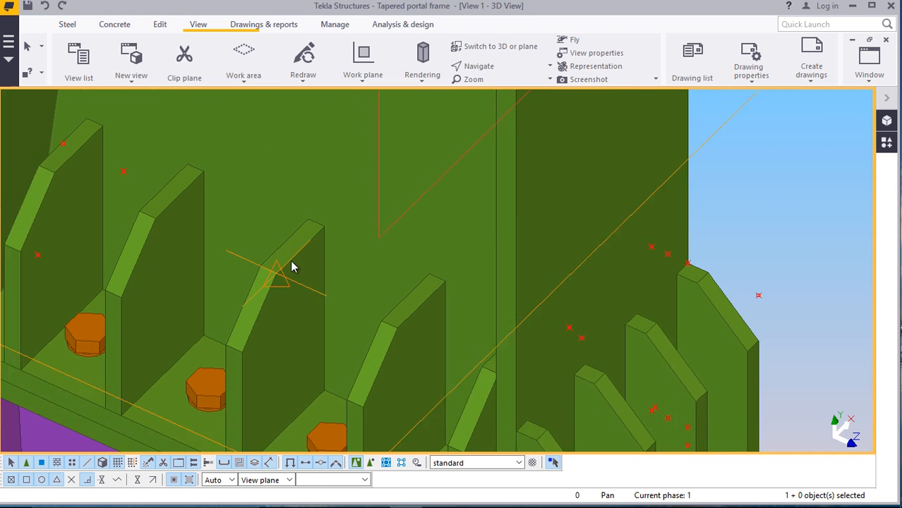
scroll(290, 268, "up", 2)
scroll(276, 275, "down", 6)
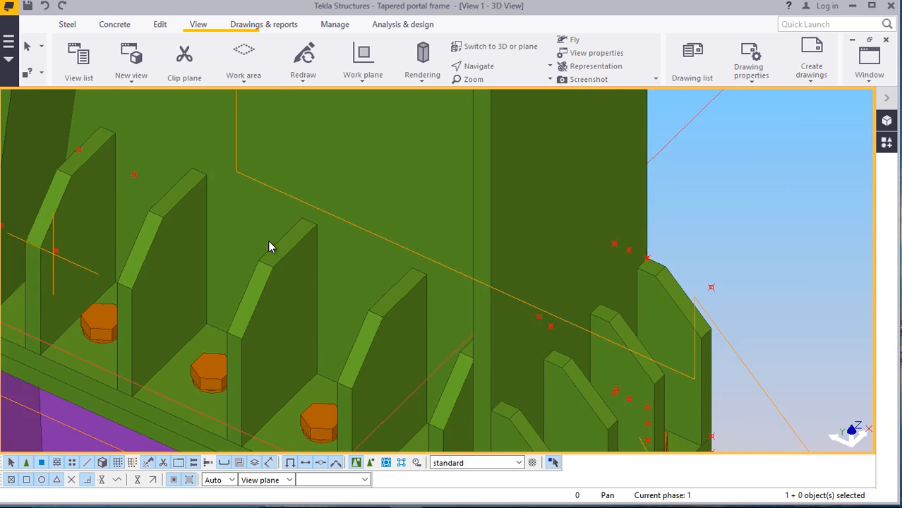
right_click(741, 182)
left_click(776, 189)
scroll(412, 283, "down", 5)
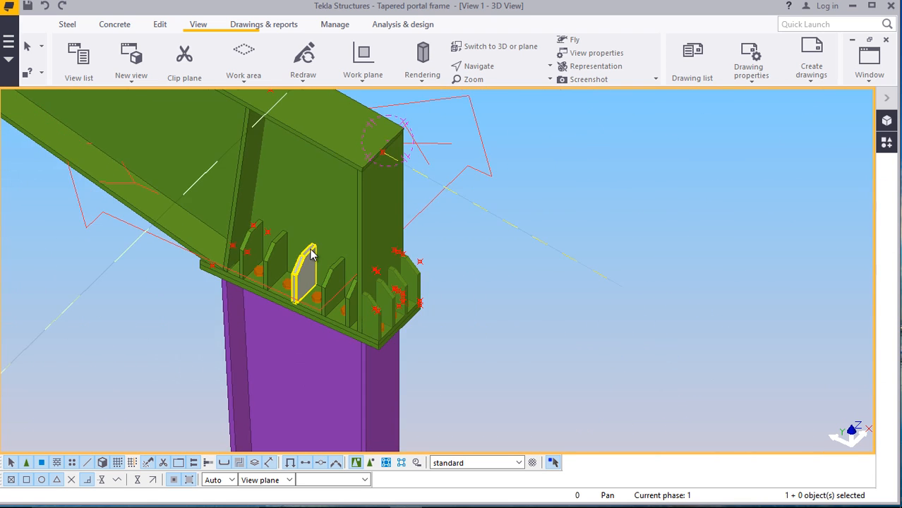
Select the row of five stiffener plates between the bolts on the near side of the web
scroll(332, 268, "up", 4)
scroll(327, 280, "up", 1)
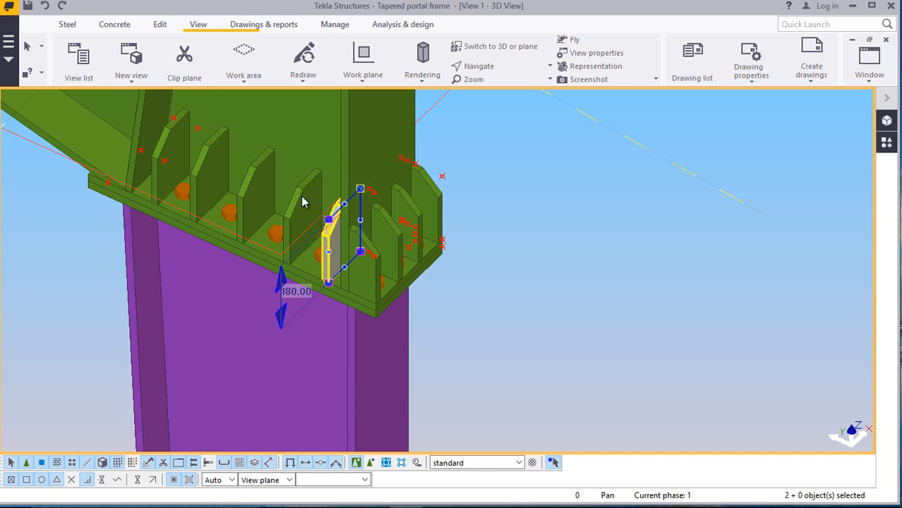
left_click(213, 156, "shift")
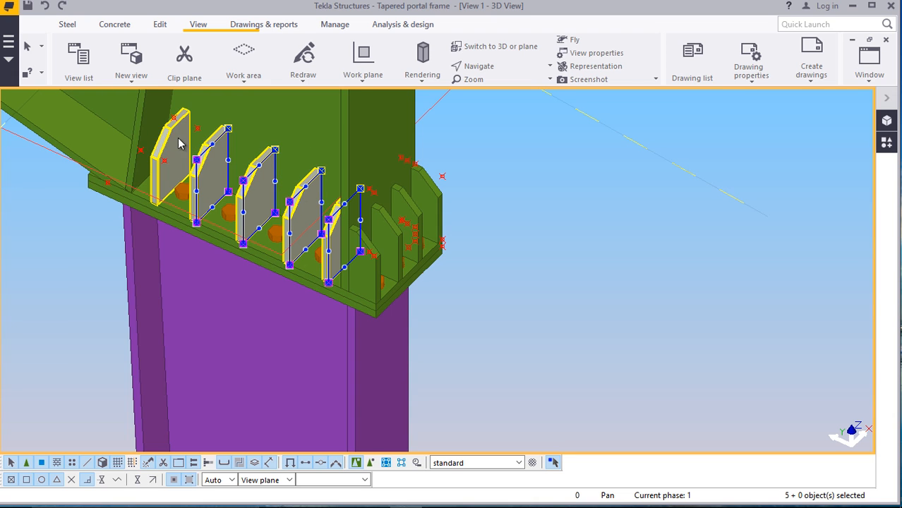
scroll(247, 233, "down", 2)
Orbit to the opposite side of the web and add its five stiffener plates between the bolts to the selection
left_click(484, 70)
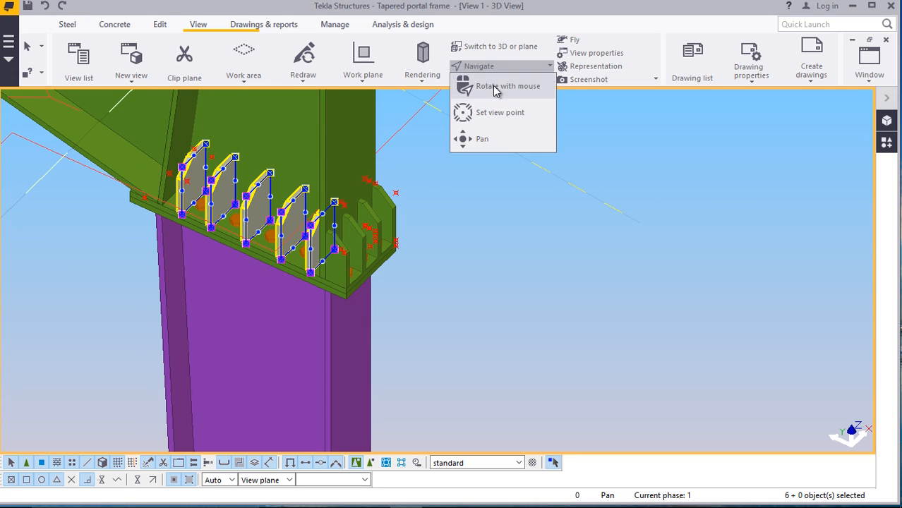
left_click(498, 88)
left_click_drag(358, 202, 393, 244)
scroll(393, 244, "up", 4)
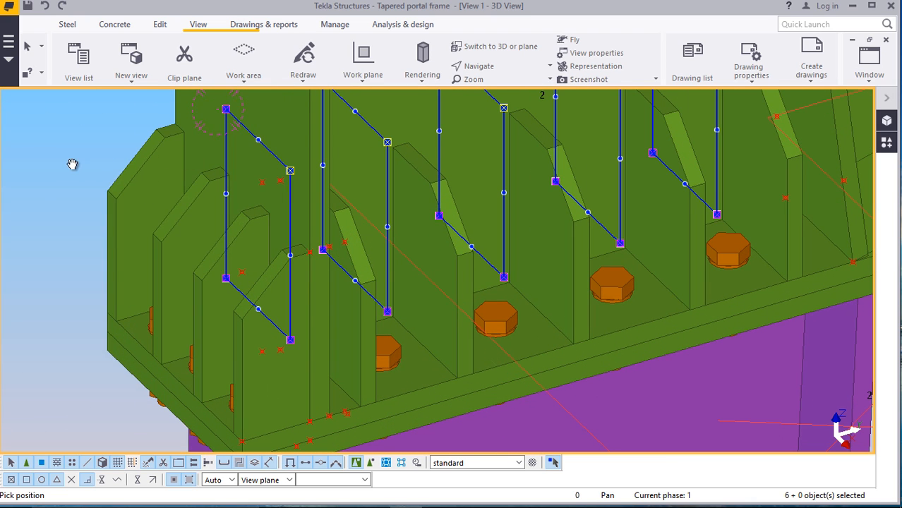
right_click(65, 159)
left_click(78, 169)
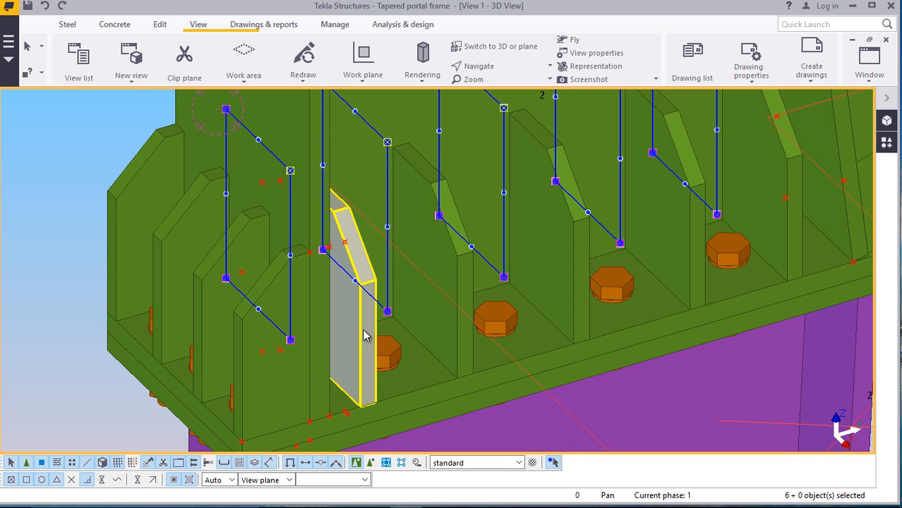
left_click(429, 324, "ctrl")
left_click(449, 328, "ctrl")
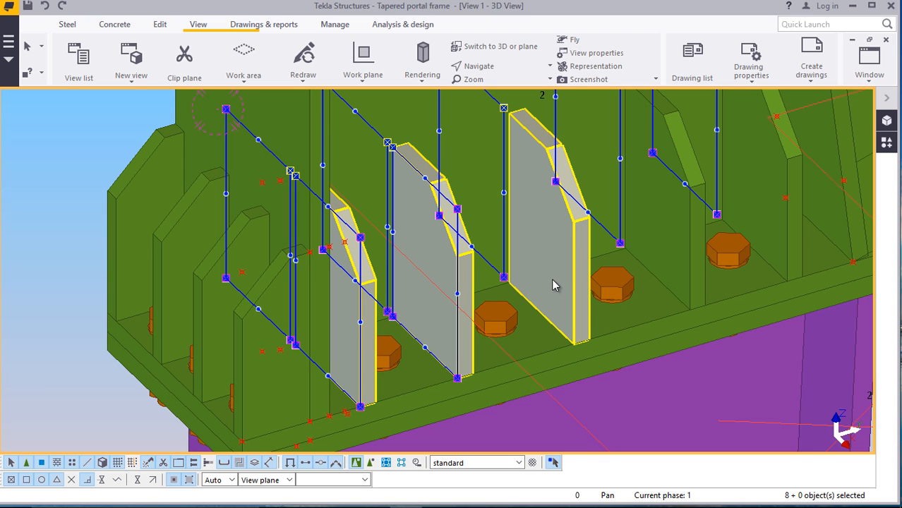
left_click(555, 282, "ctrl")
left_click(684, 257, "ctrl")
left_click(744, 240, "ctrl")
scroll(293, 295, "down", 1)
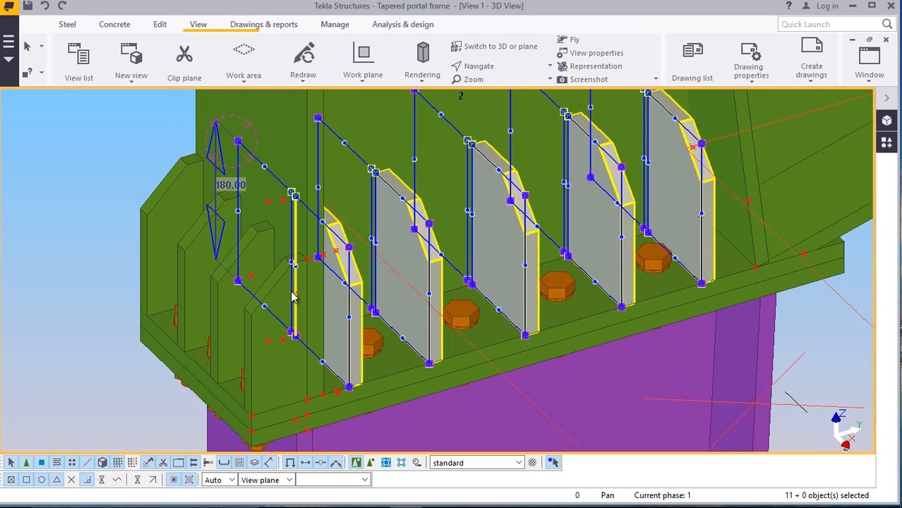
Examine the selected stiffener plates and the outer stiffeners around the corner of the end plate
scroll(293, 297, "down", 2)
scroll(725, 226, "up", 4)
scroll(276, 284, "down", 3)
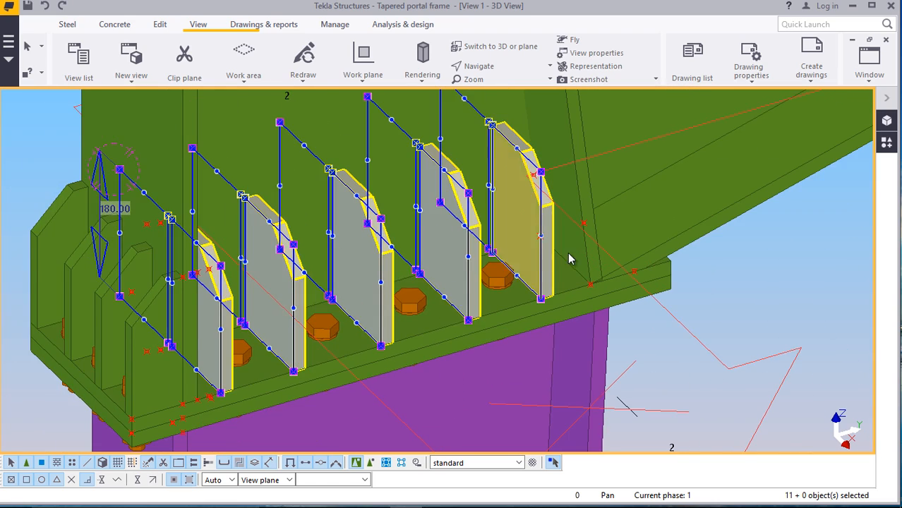
scroll(571, 259, "down", 5)
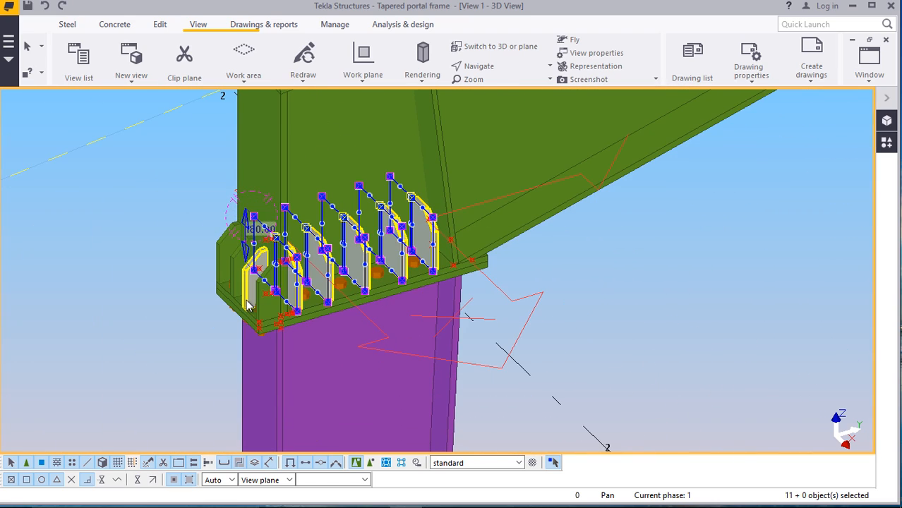
scroll(265, 318, "up", 6)
scroll(287, 320, "down", 4)
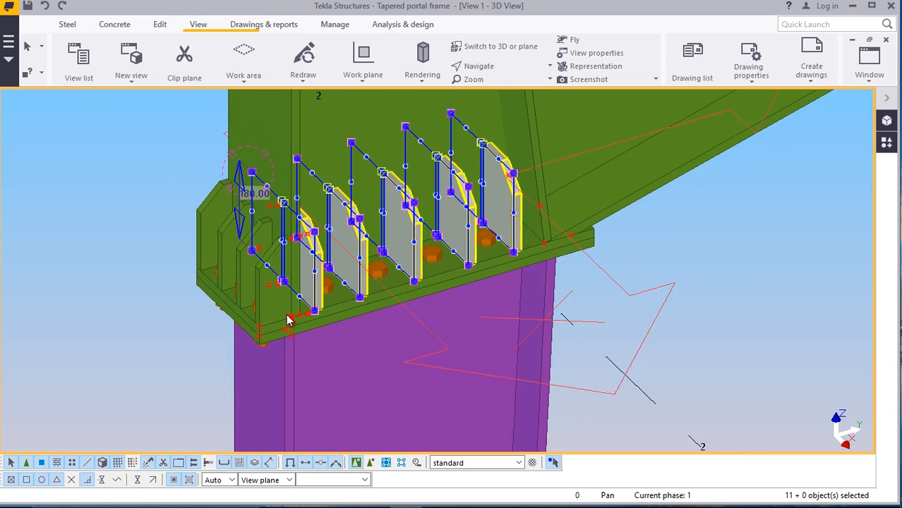
scroll(289, 318, "down", 2)
scroll(302, 319, "up", 3)
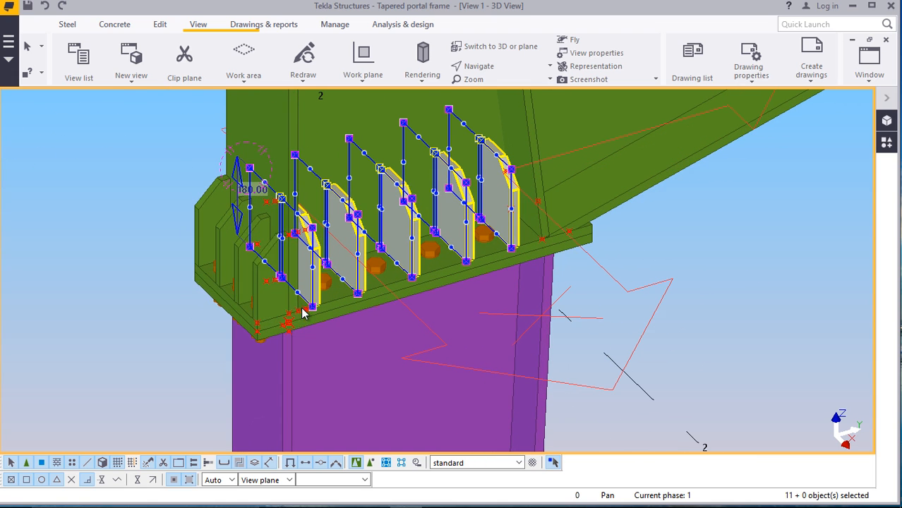
Try to mirror-copy the selected stiffener plates, starting the mirror line at the middle of the top plate's end edge
right_click(64, 202)
mouse_move(124, 203)
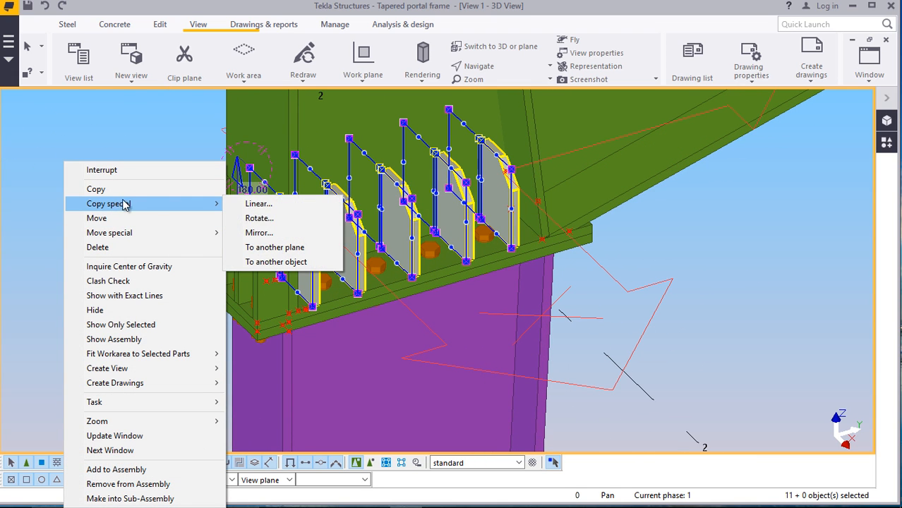
left_click(259, 233)
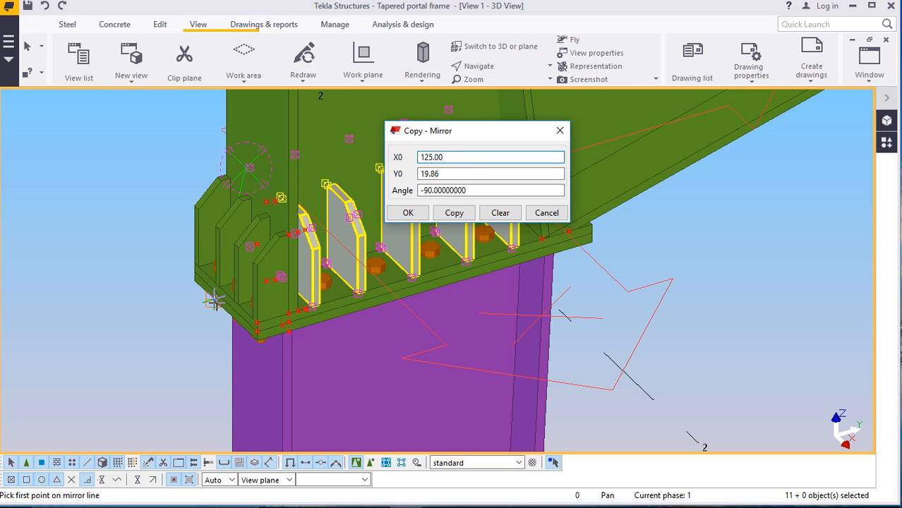
scroll(214, 300, "up", 5)
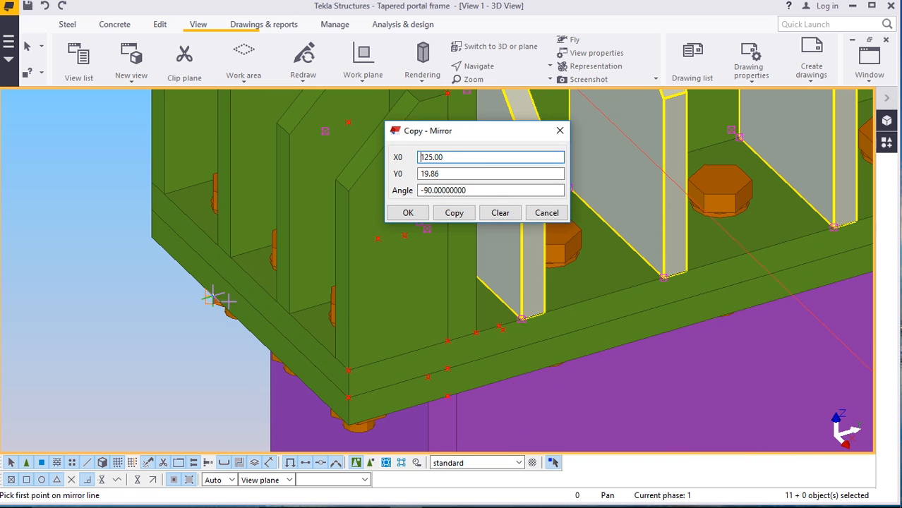
left_click(249, 279)
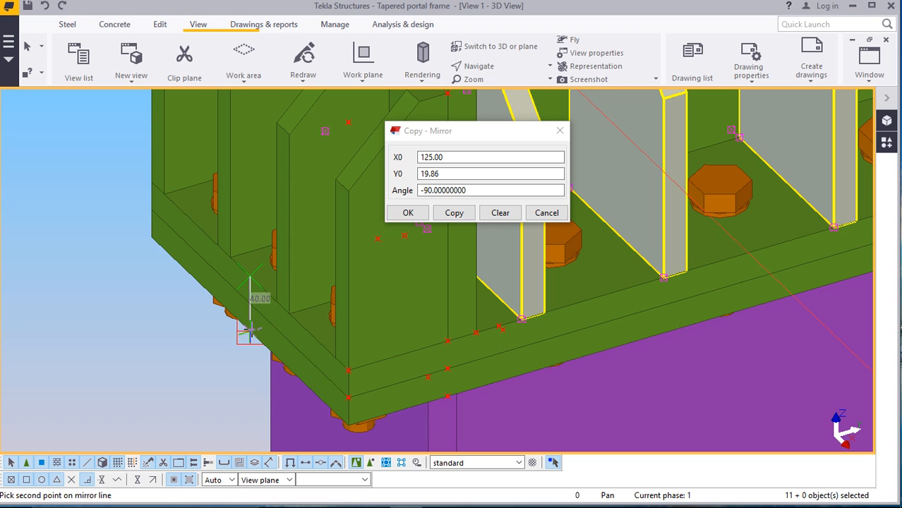
left_click(455, 214)
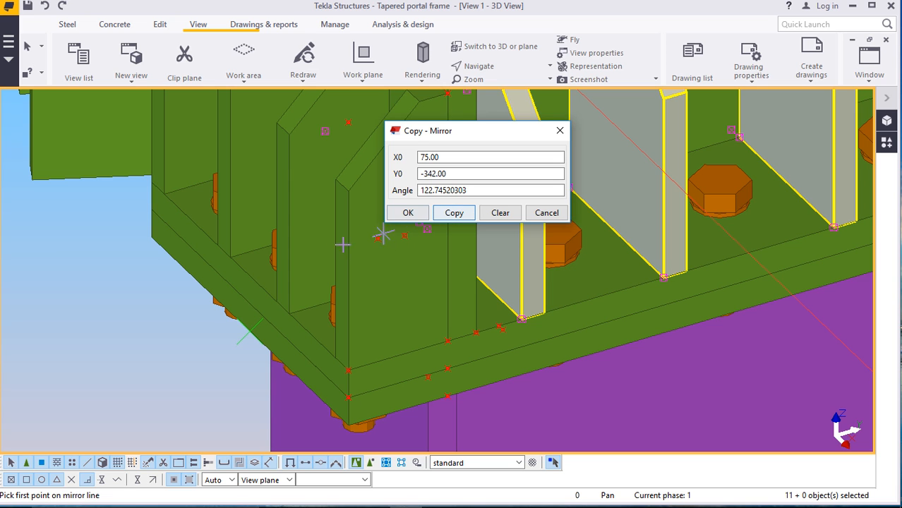
left_click(409, 216)
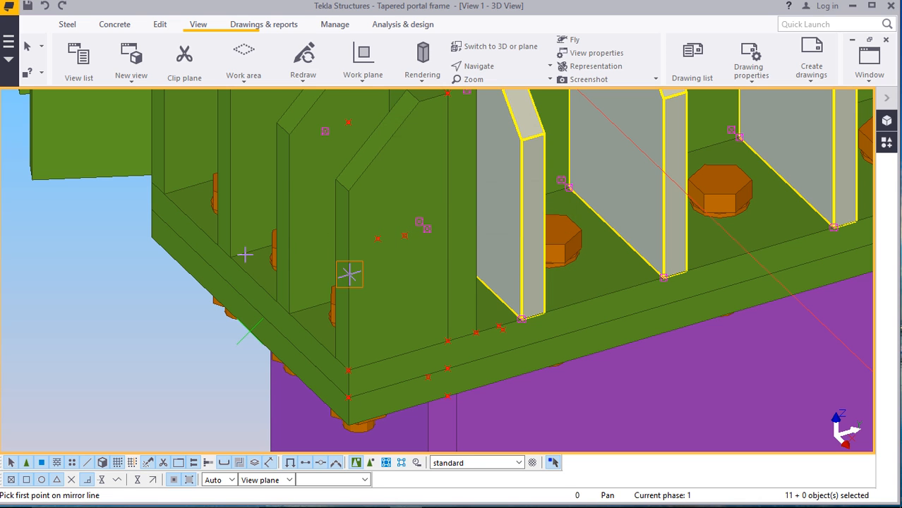
Undo the last mirror copy of the stiffener plates and leave the mirror command
scroll(247, 253, "down", 6)
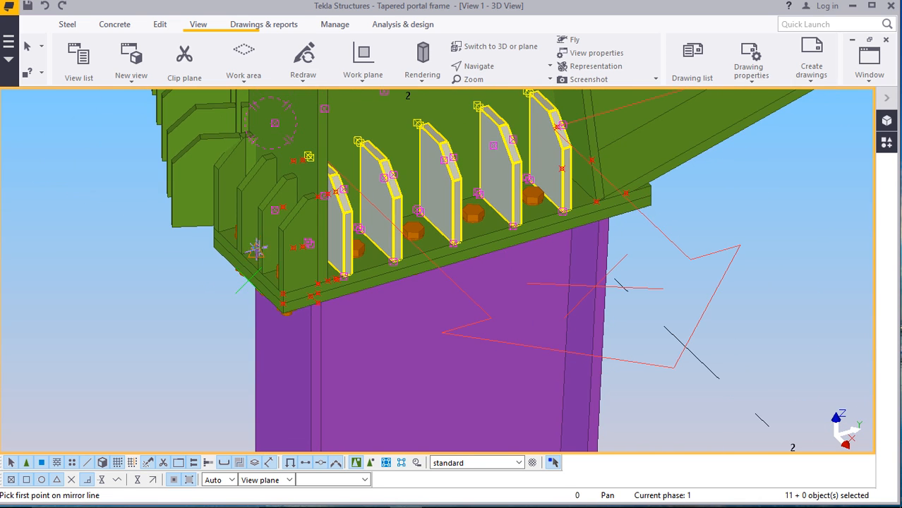
scroll(256, 249, "down", 4)
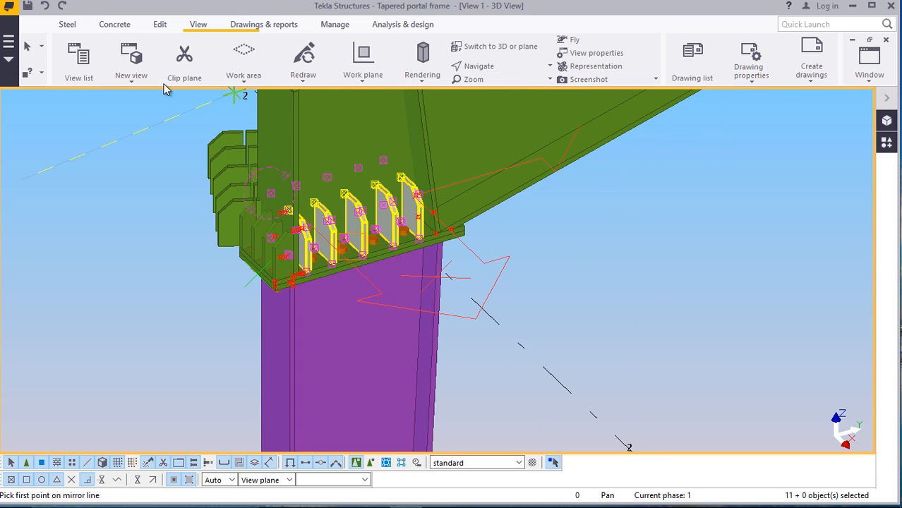
left_click(42, 7)
scroll(455, 248, "up", 3)
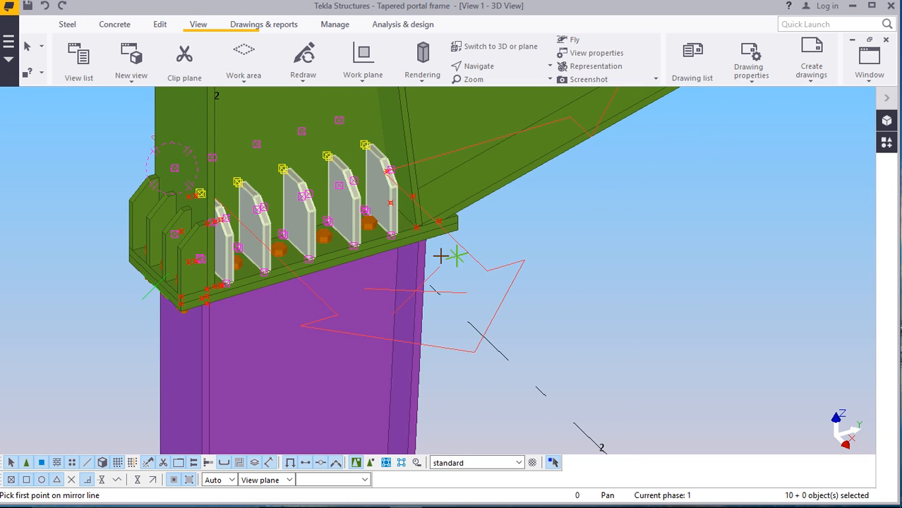
scroll(160, 312, "up", 1)
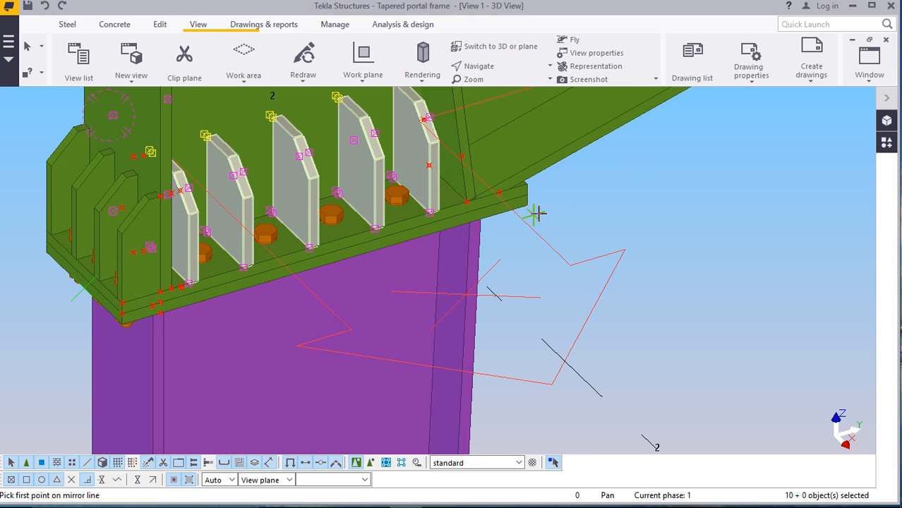
right_click(597, 193)
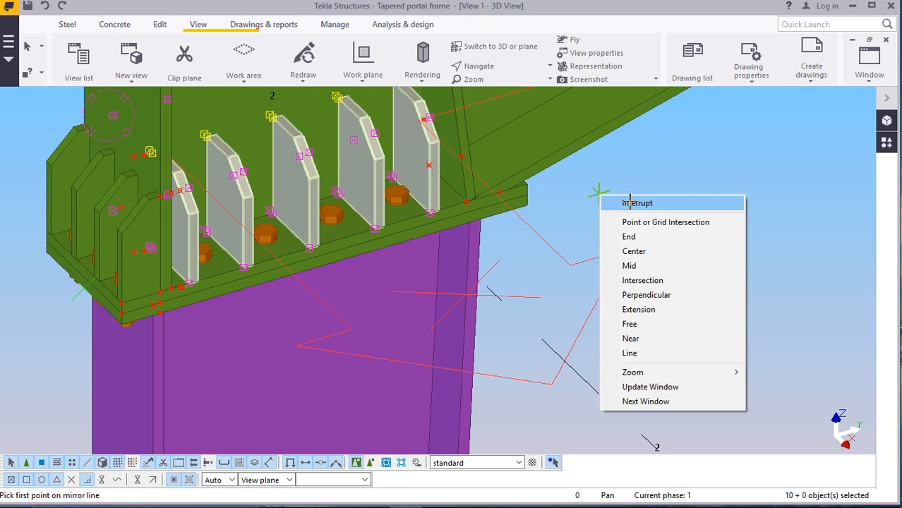
left_click(625, 202)
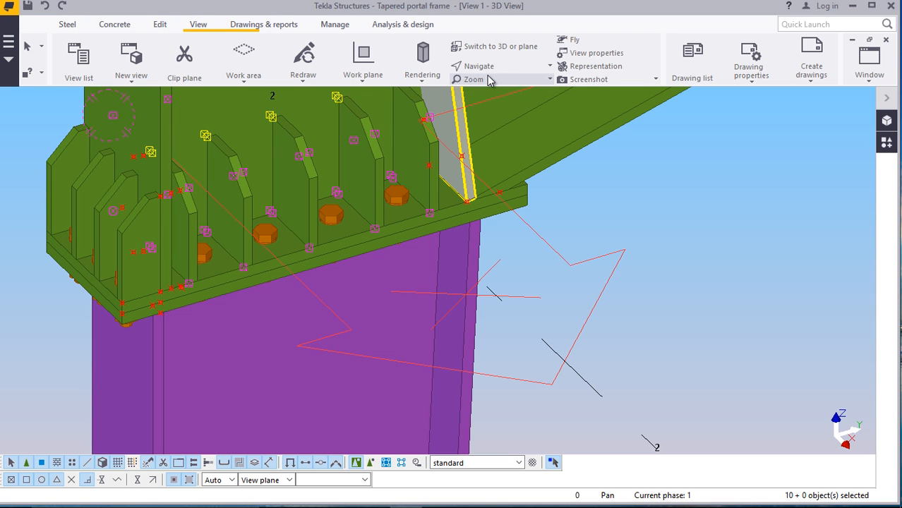
Set the work plane to the long side face of the end plate with the Work plane tool
left_click(363, 74)
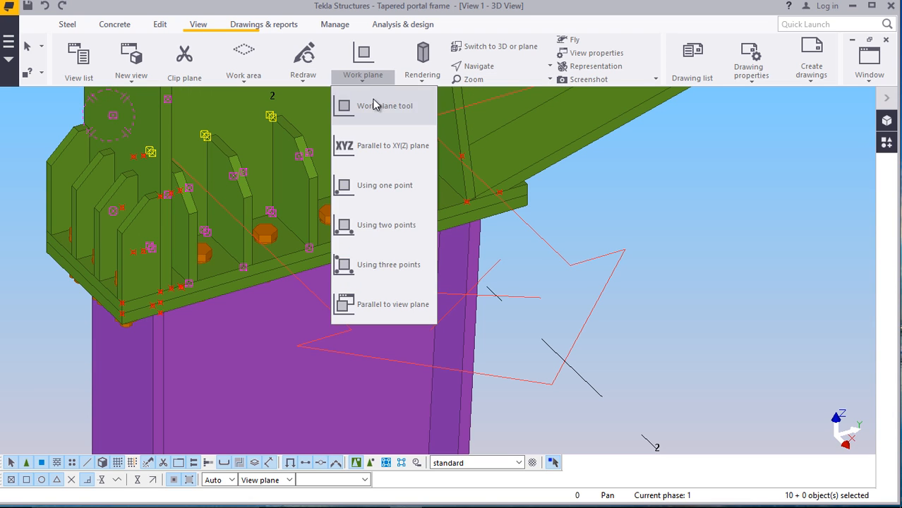
left_click(376, 100)
scroll(145, 316, "up", 6)
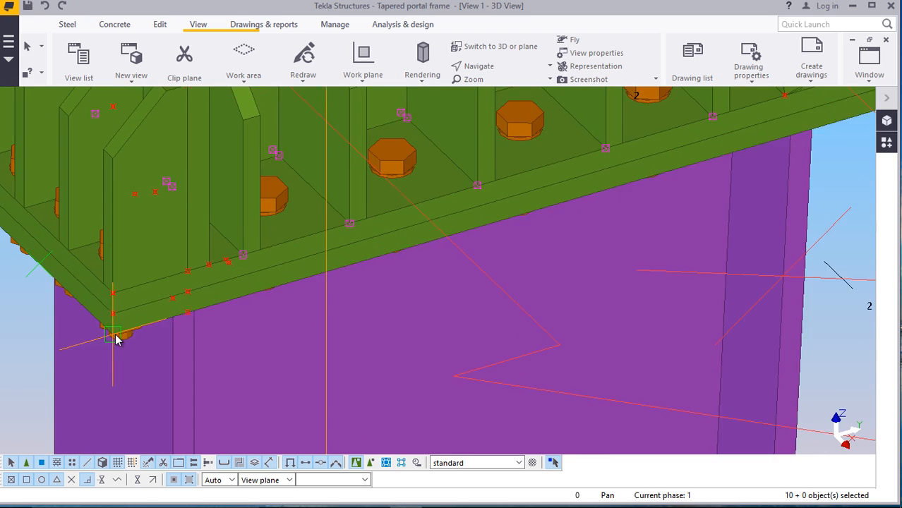
left_click(148, 302)
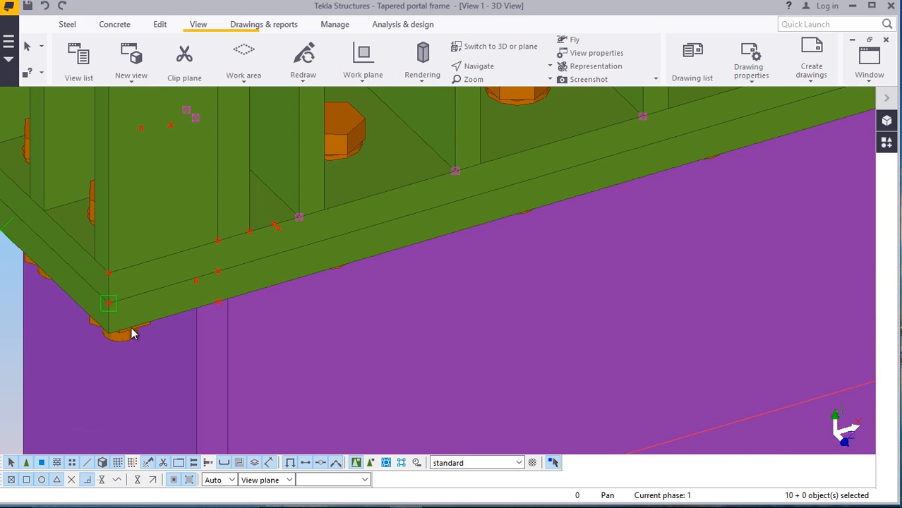
scroll(212, 283, "down", 5)
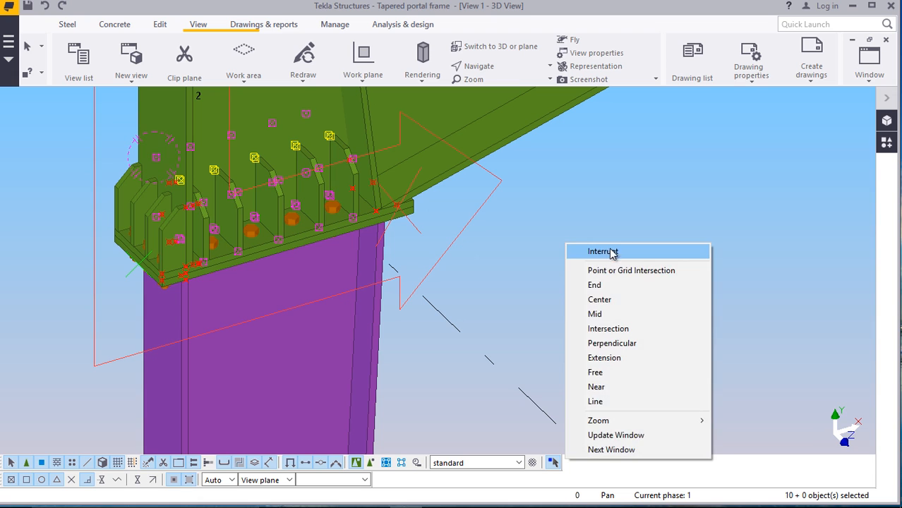
left_click(608, 252)
For a mirror copy of the five stiffener plates on the end plate's long side, set the mirror line along the joint between both end plates
scroll(309, 206, "up", 2)
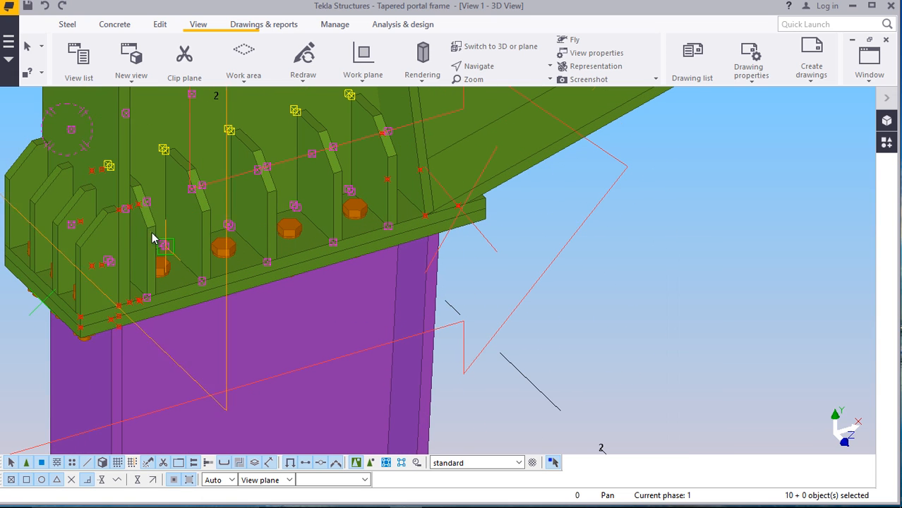
right_click(619, 181)
left_click(628, 184)
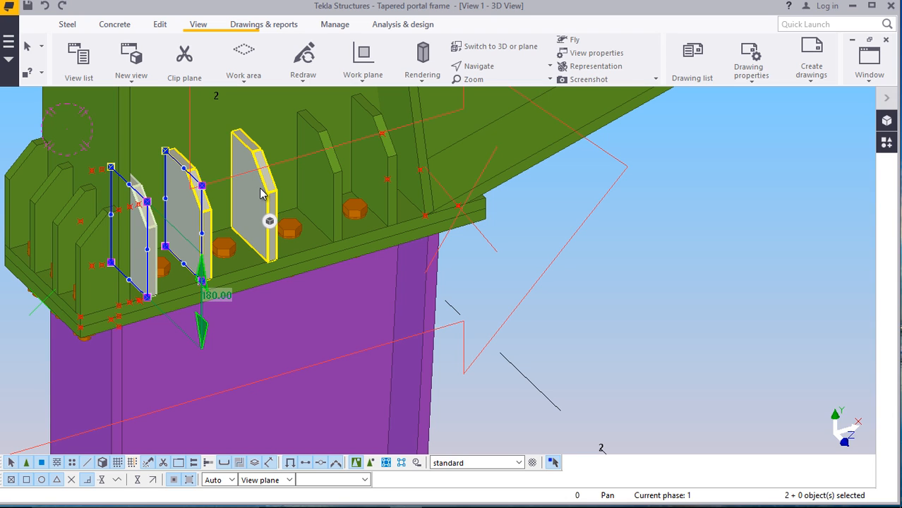
right_click(674, 164)
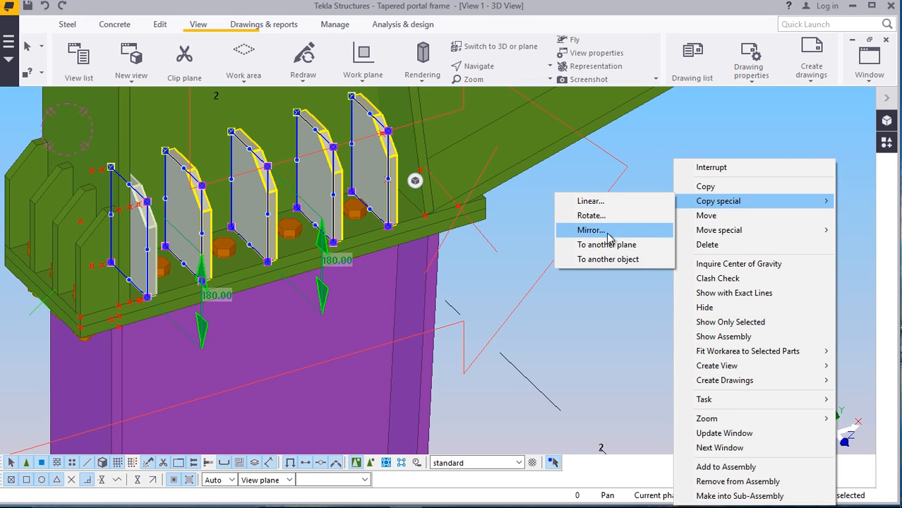
left_click(590, 230)
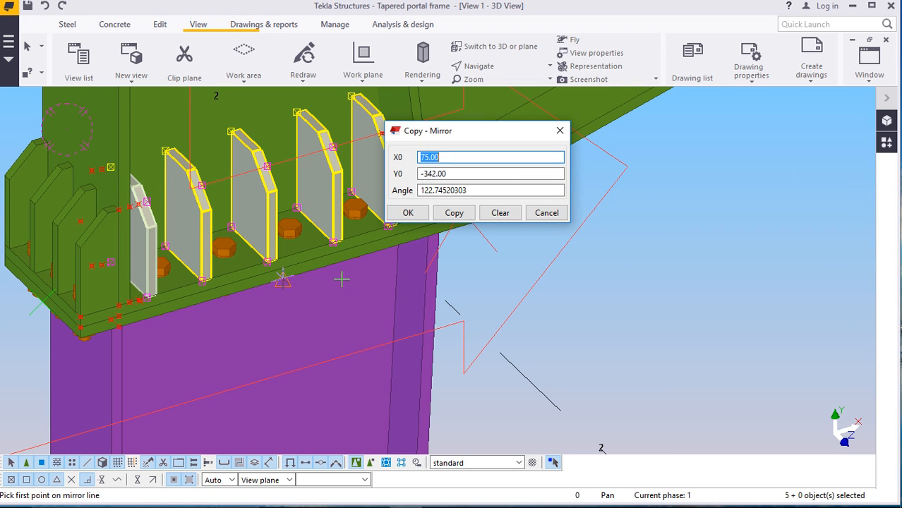
scroll(79, 327, "up", 5)
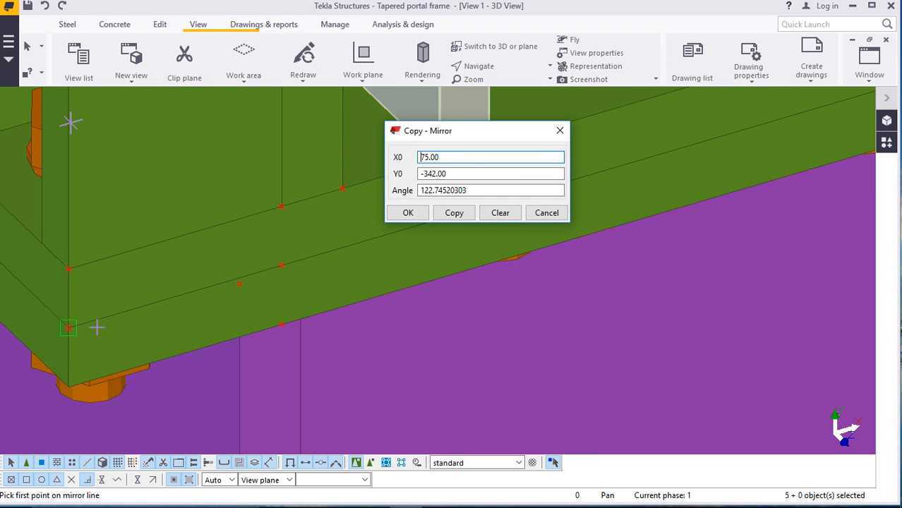
scroll(103, 320, "down", 5)
scroll(94, 328, "up", 5)
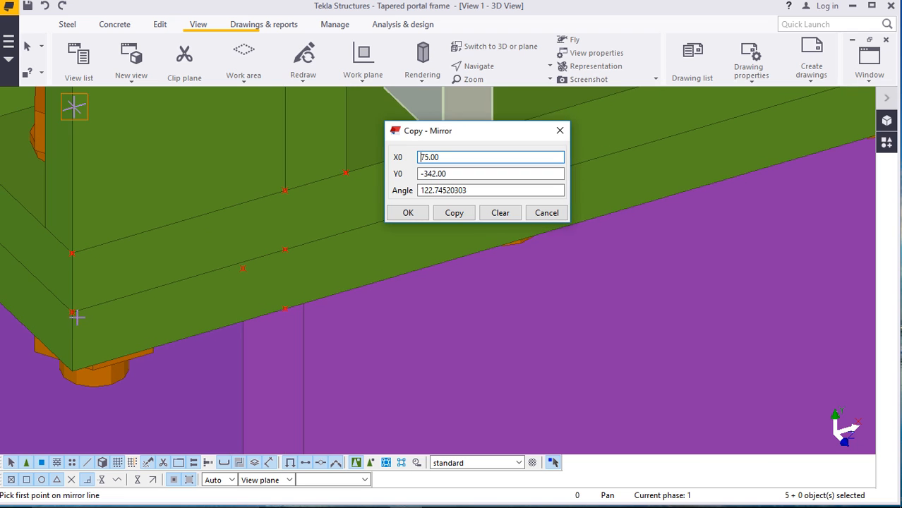
left_click(72, 318)
scroll(99, 332, "down", 5)
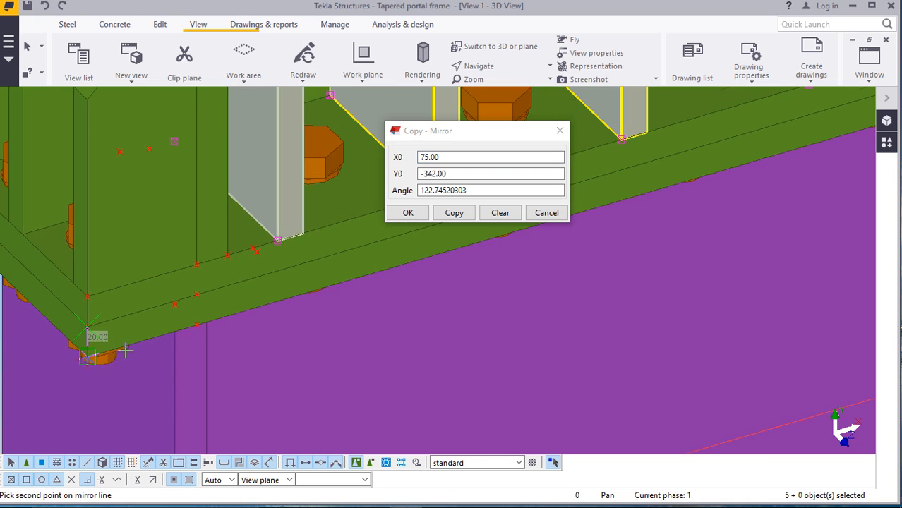
scroll(198, 350, "down", 3)
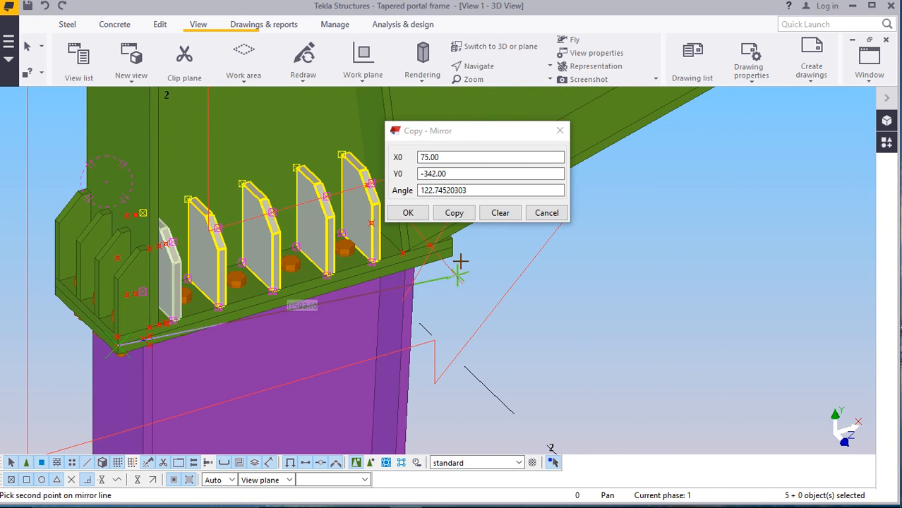
scroll(460, 262, "up", 4)
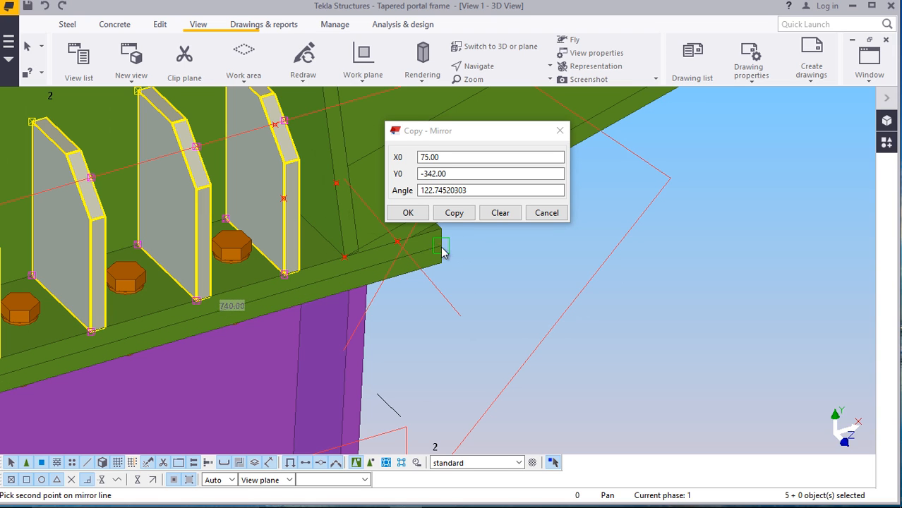
scroll(448, 248, "down", 3)
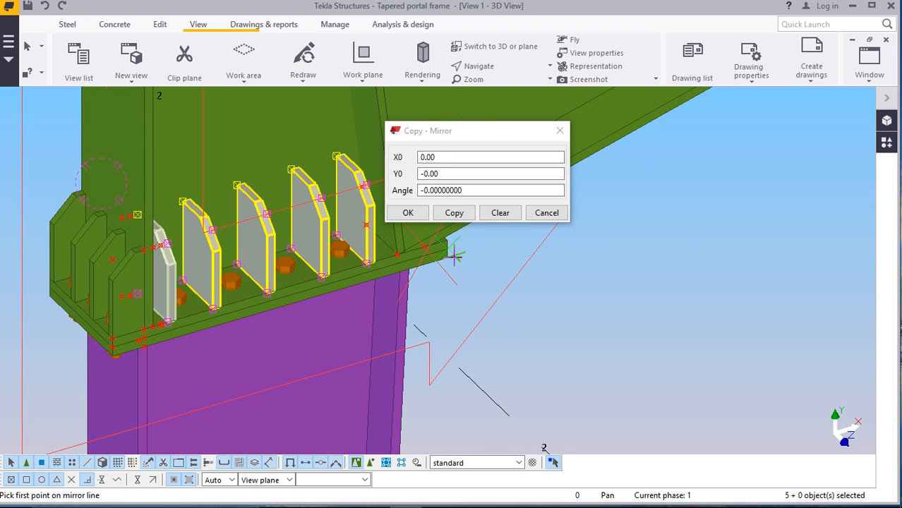
Create the mirrored stiffener plates against the column below the end plates and leave the mirror command
left_click(456, 214)
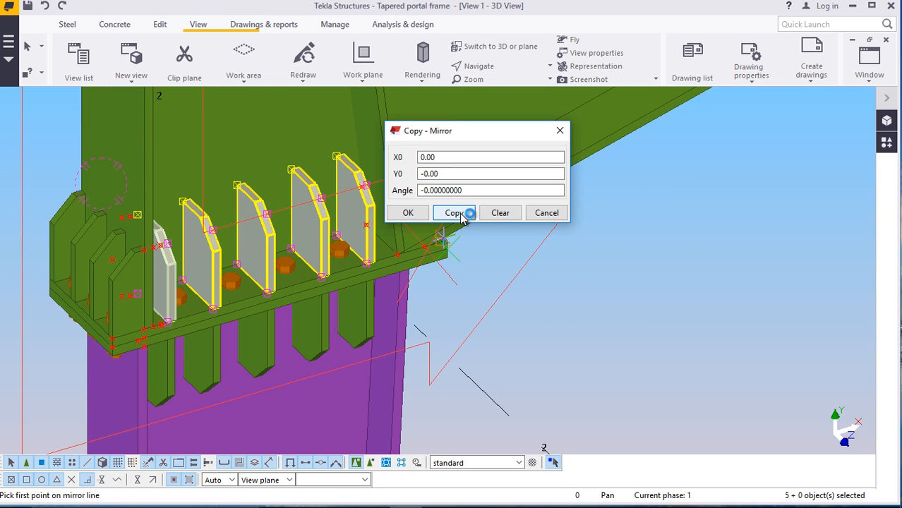
left_click(422, 215)
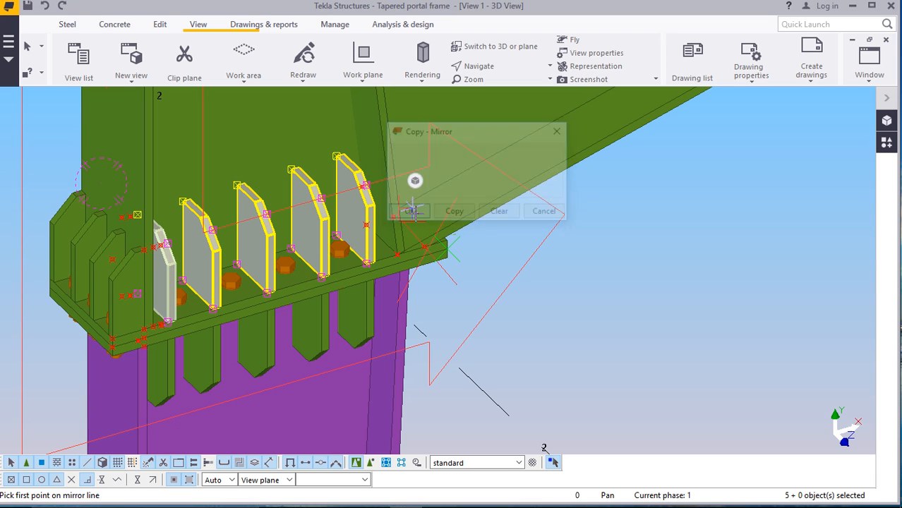
right_click(675, 215)
left_click(697, 226)
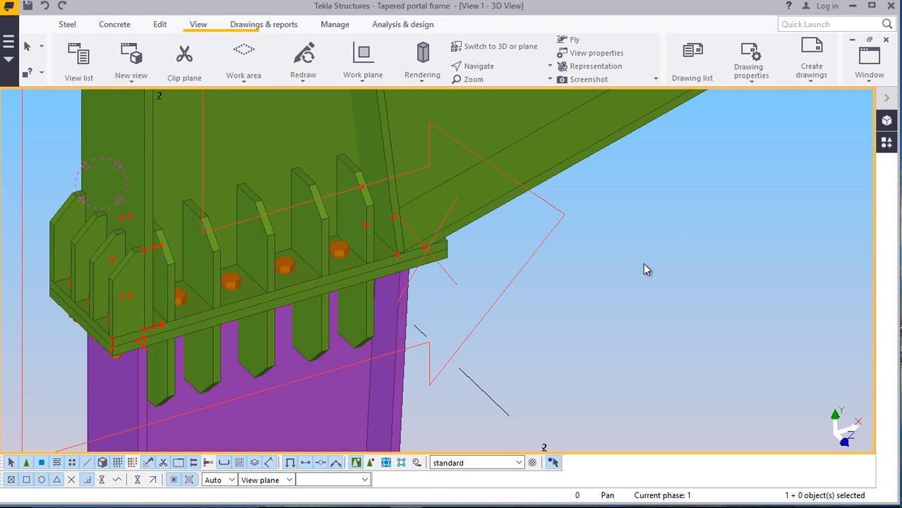
Examine the mirrored stiffener plates from several sides, including the opposite long side of the connection
left_click(482, 82)
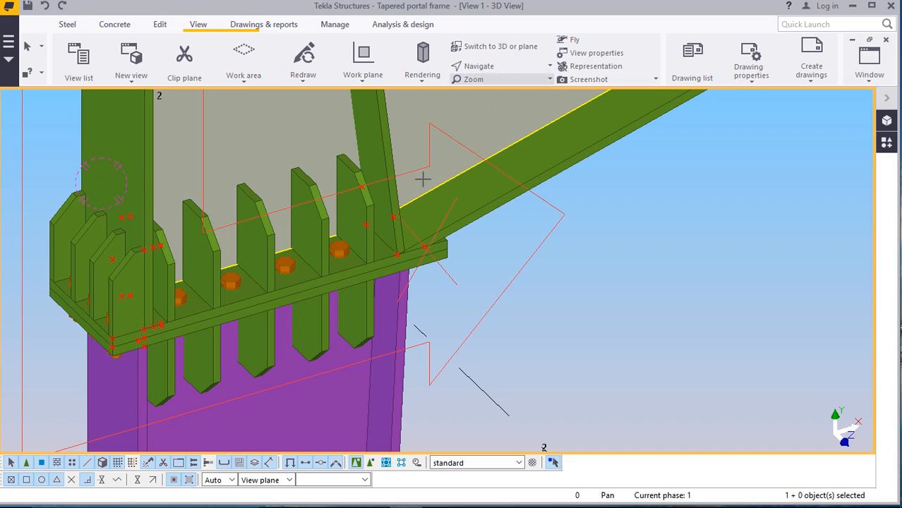
left_click_drag(290, 278, 270, 281)
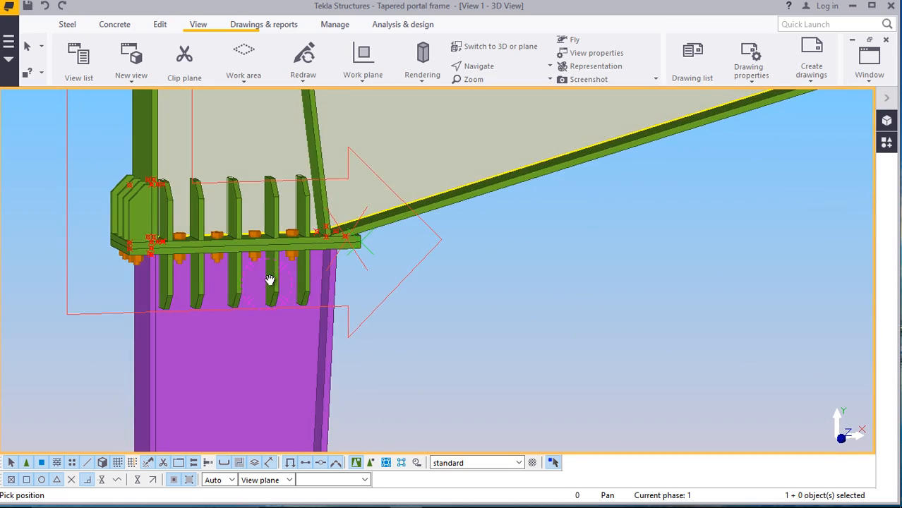
left_click_drag(204, 249, 112, 160)
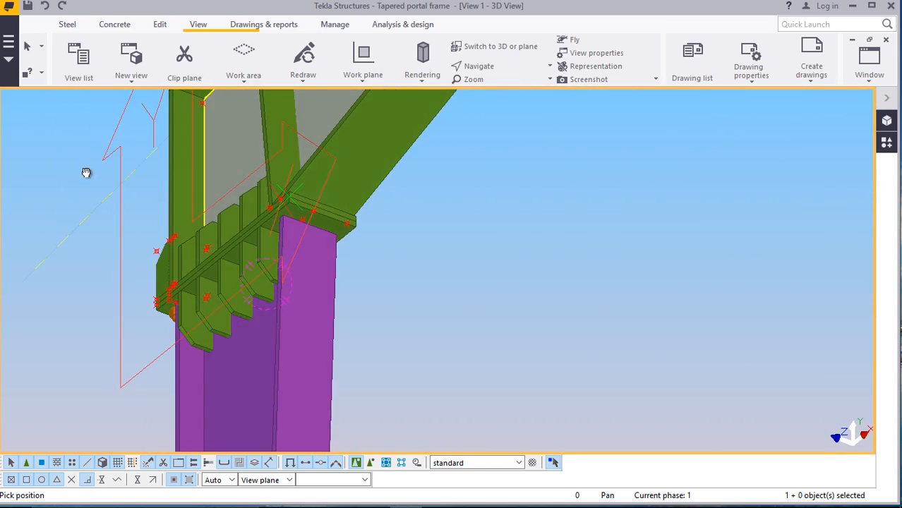
left_click_drag(67, 256, 346, 276)
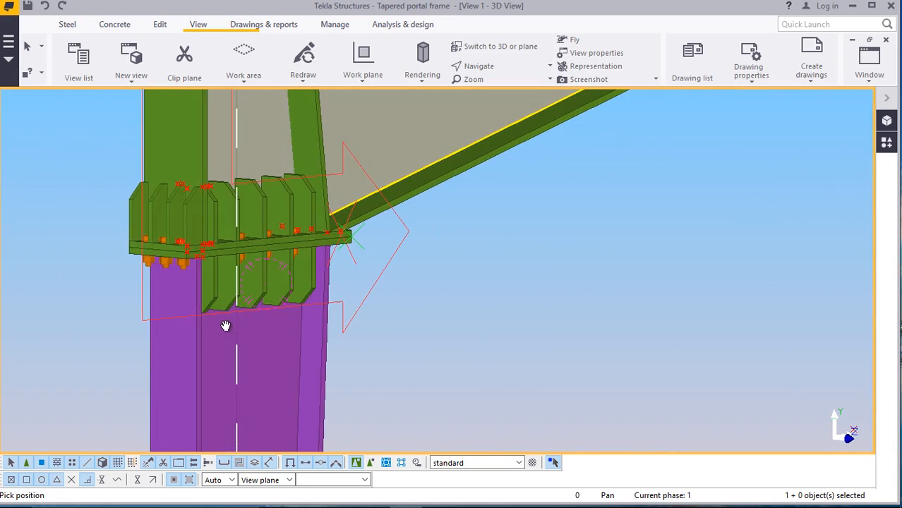
left_click_drag(226, 325, 348, 289)
scroll(348, 290, "up", 2)
right_click(655, 156)
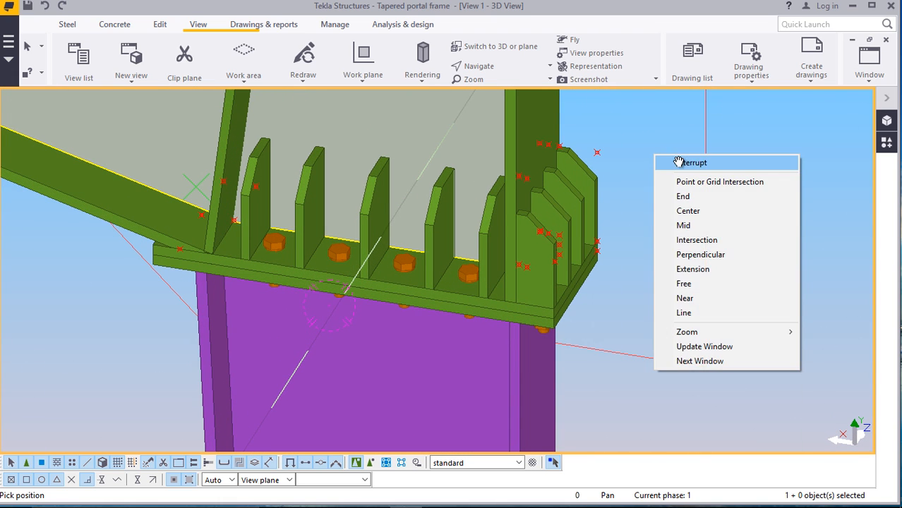
left_click(678, 160)
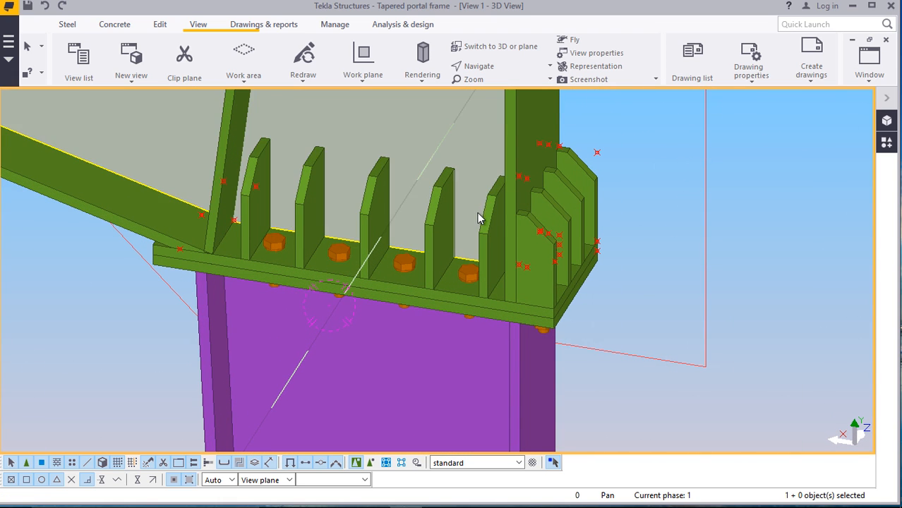
For a mirror copy of the opposite side's five stiffener plates, define the mirror line corner to corner along the joint between the end plates
left_click(487, 217)
left_click(443, 206, "ctrl")
left_click(380, 200, "ctrl")
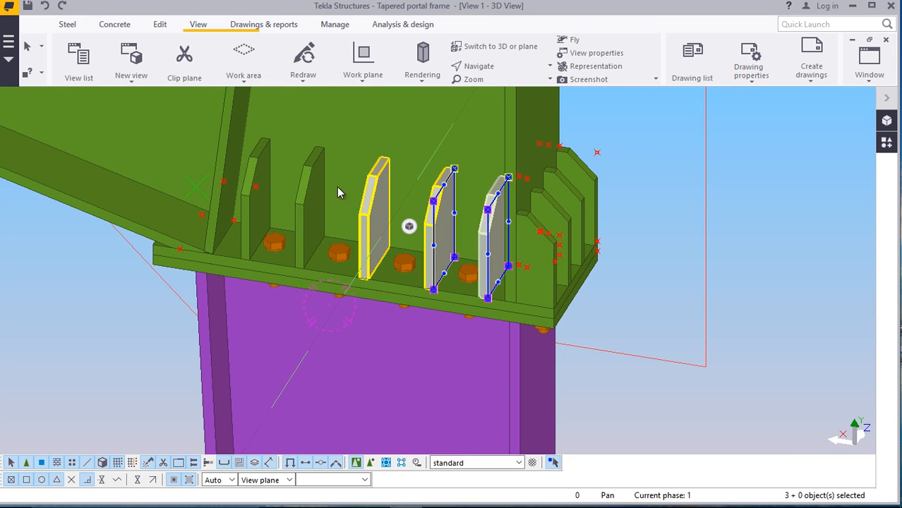
left_click(301, 185, "ctrl")
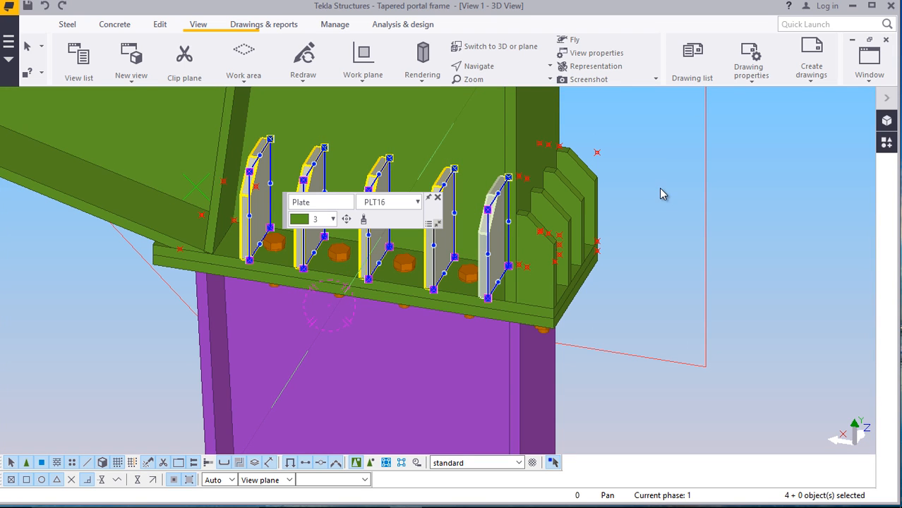
right_click(637, 178)
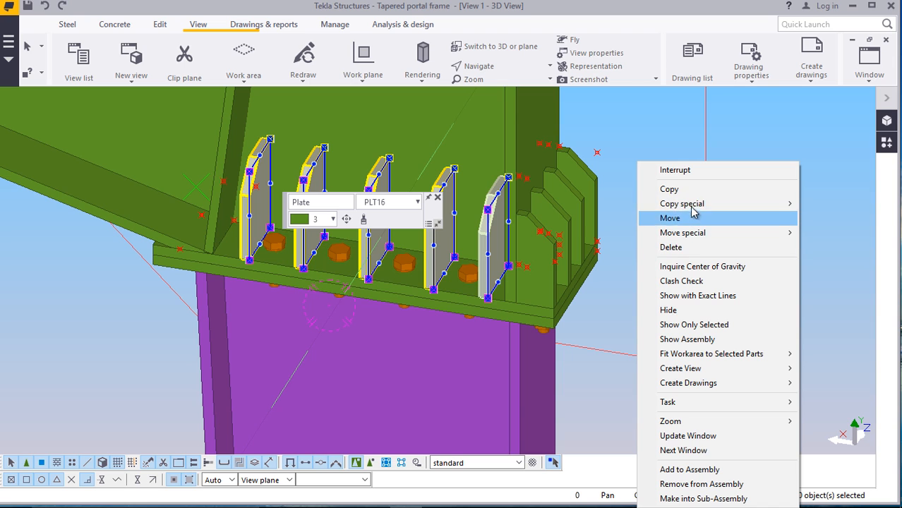
left_click(552, 232)
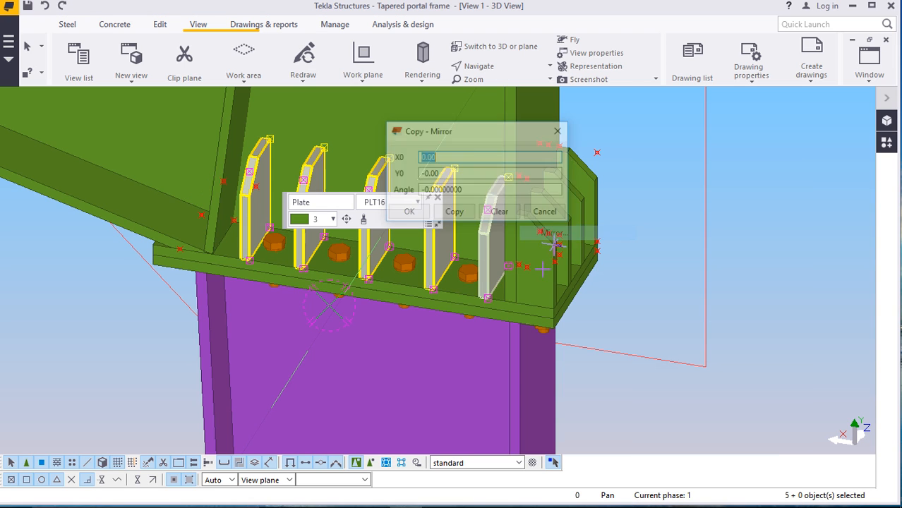
scroll(148, 262, "up", 4)
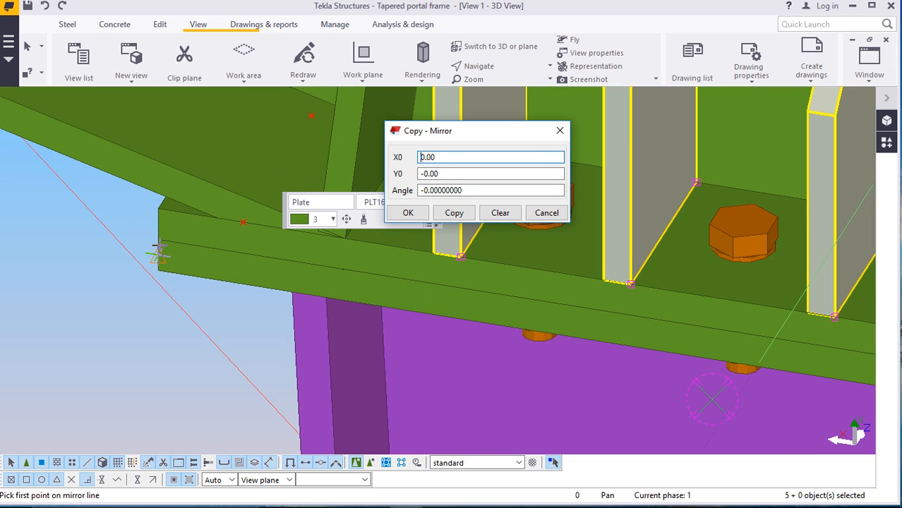
left_click(161, 247)
scroll(149, 252, "down", 4)
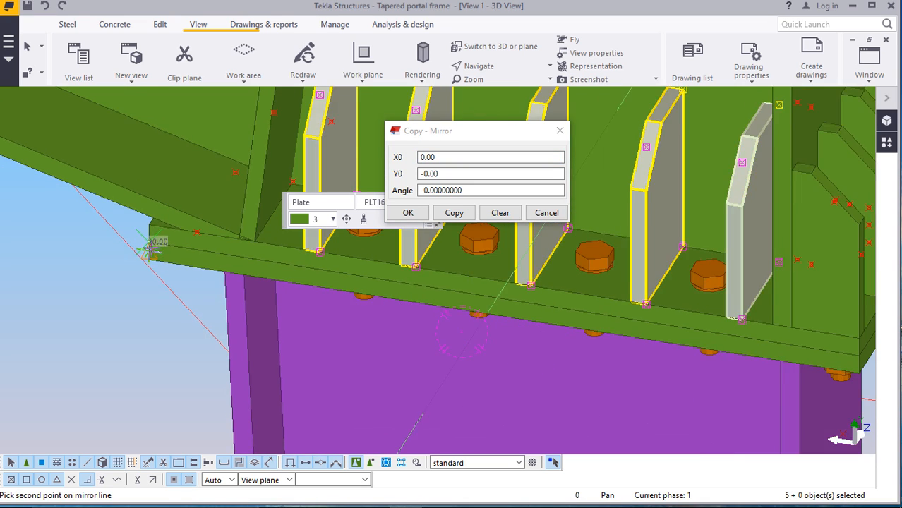
scroll(727, 355, "up", 3)
scroll(727, 355, "up", 1)
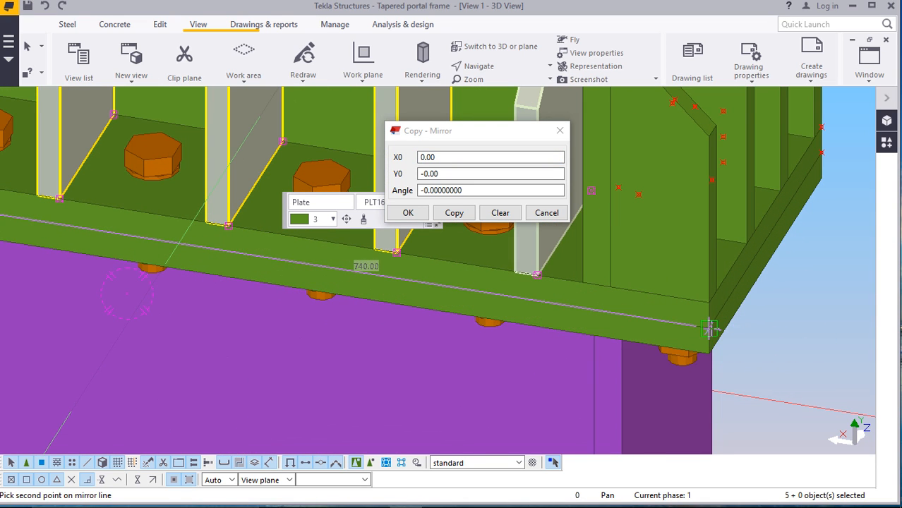
Create the mirrored stiffener plates below the end plates on the opposite side, leave the mirror command and clear the selection
left_click(455, 213)
left_click(408, 213)
scroll(587, 238, "down", 5)
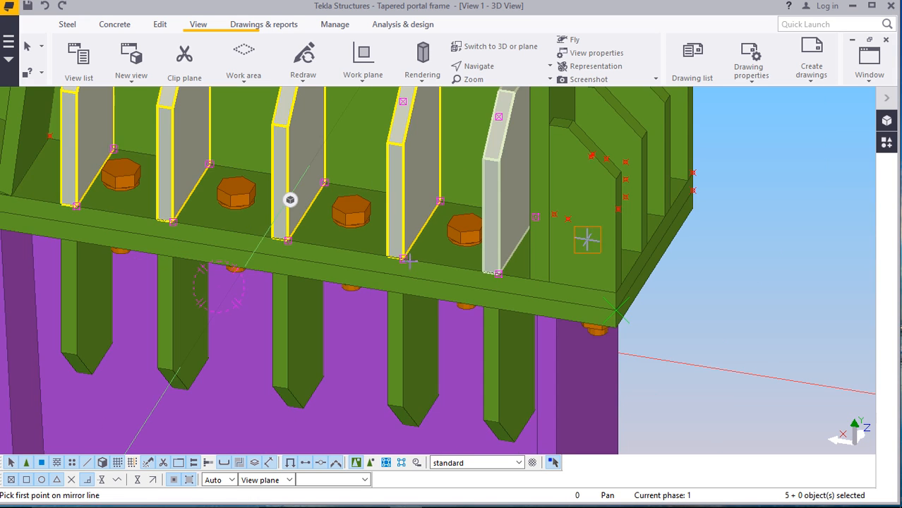
right_click(697, 203)
left_click(713, 204)
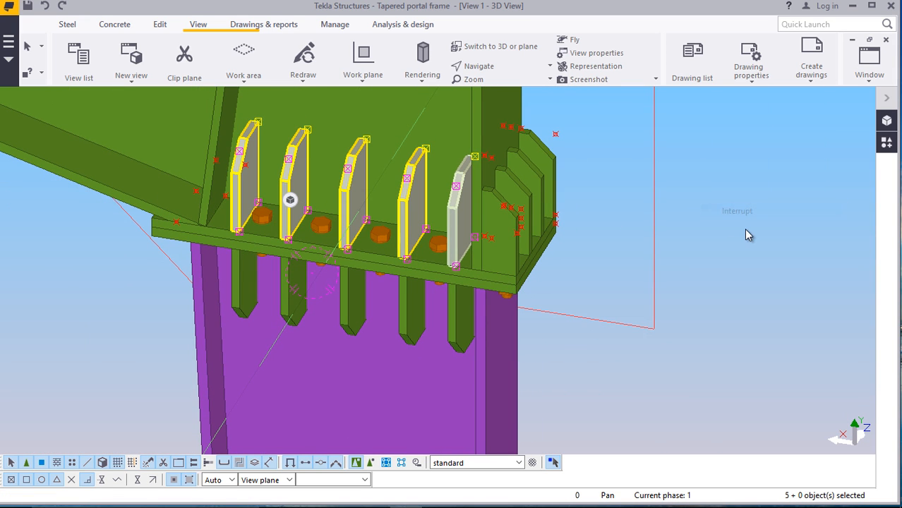
left_click(744, 228)
Examine the mirrored plates on this side and the outer stiffeners with their bolts at the end plate's short end
left_click(376, 101)
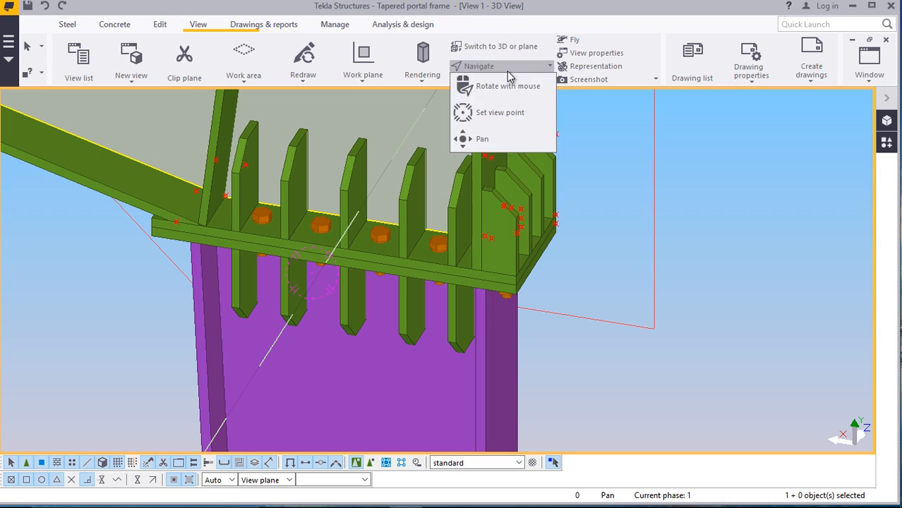
middle_click_drag(457, 260, 494, 231, "ctrl")
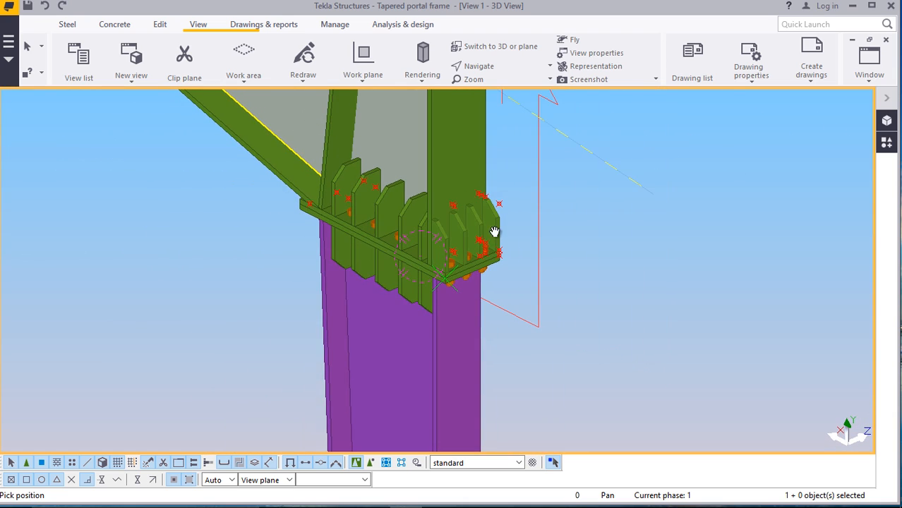
middle_click_drag(567, 235, 447, 236, "ctrl")
scroll(406, 267, "up", 2)
right_click(605, 158)
left_click(639, 168)
scroll(408, 230, "up", 2)
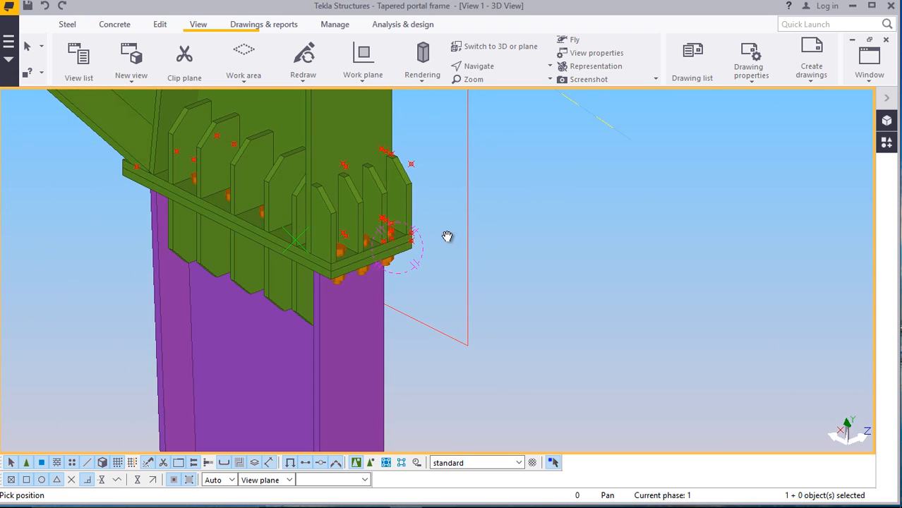
right_click(581, 186)
left_click(619, 193)
scroll(414, 190, "up", 2)
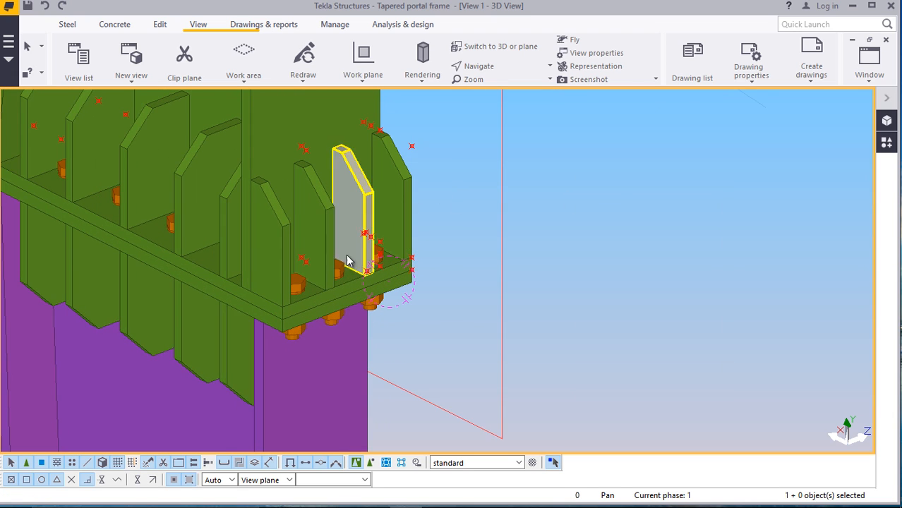
scroll(346, 255, "down", 2)
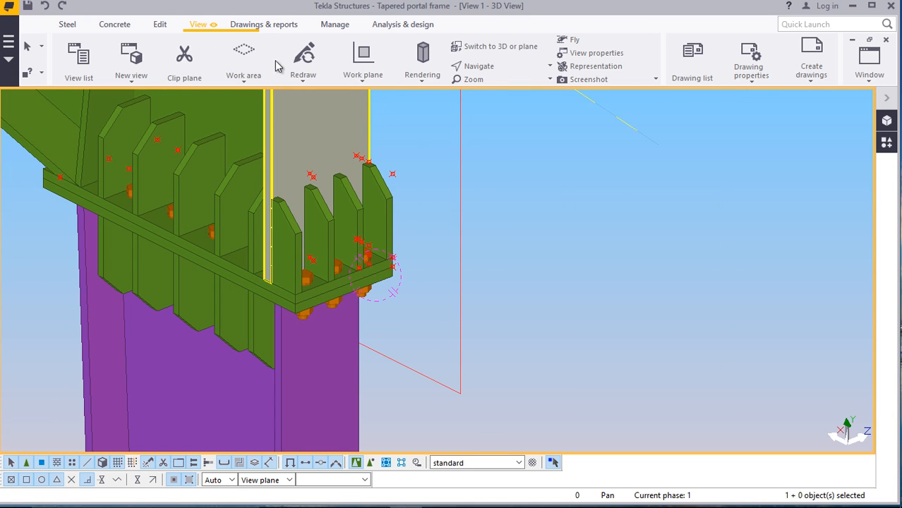
Set the work plane to the short end face of the column connection's end plates using the work plane tool
left_click(362, 82)
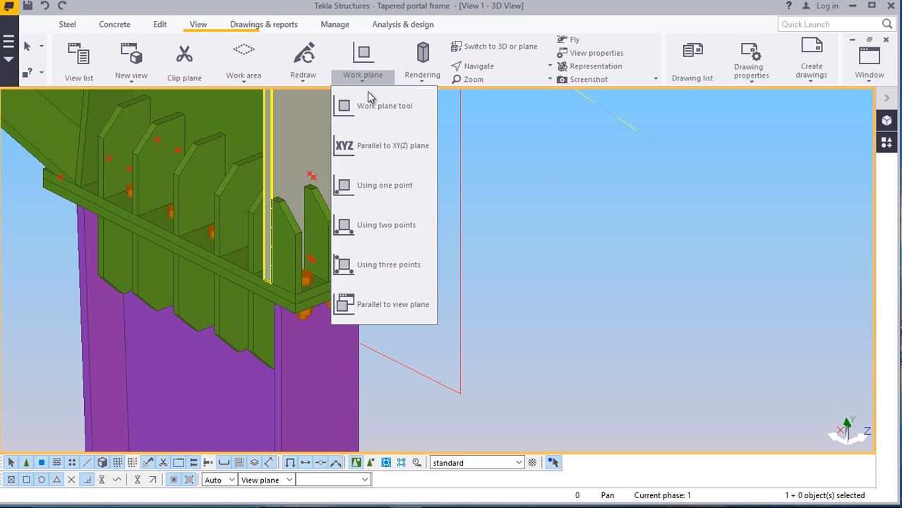
left_click(374, 108)
scroll(348, 298, "up", 3)
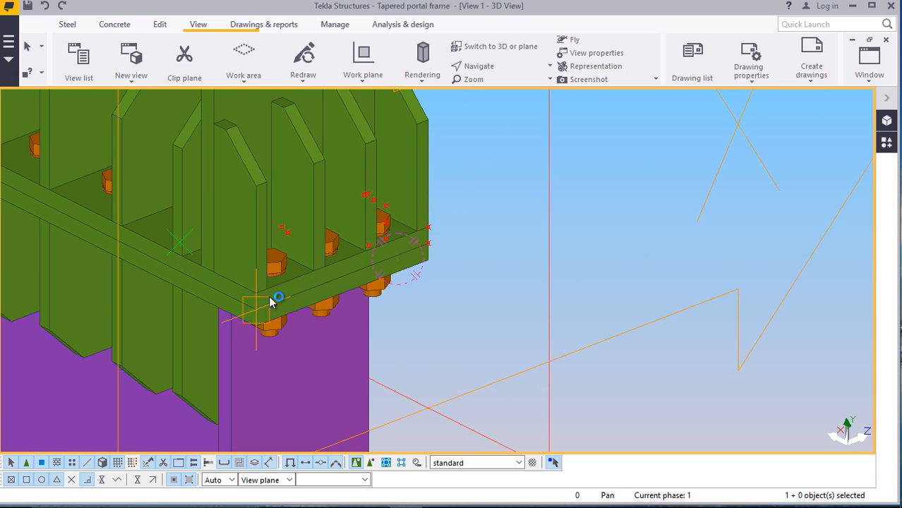
right_click(493, 178)
left_click(526, 187)
scroll(369, 268, "down", 7)
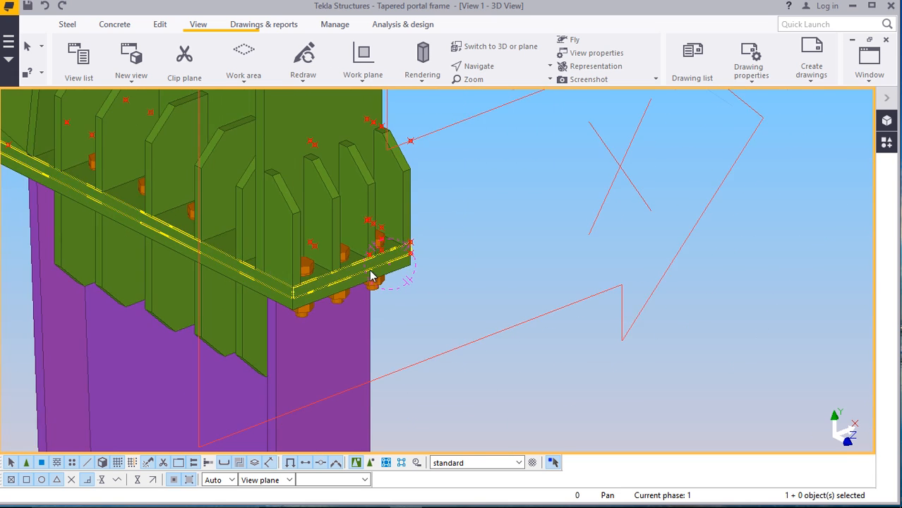
For a mirror copy of the short end's four outer stiffener plates, define the mirror line corner to corner along the end plate joint
scroll(424, 258, "up", 3)
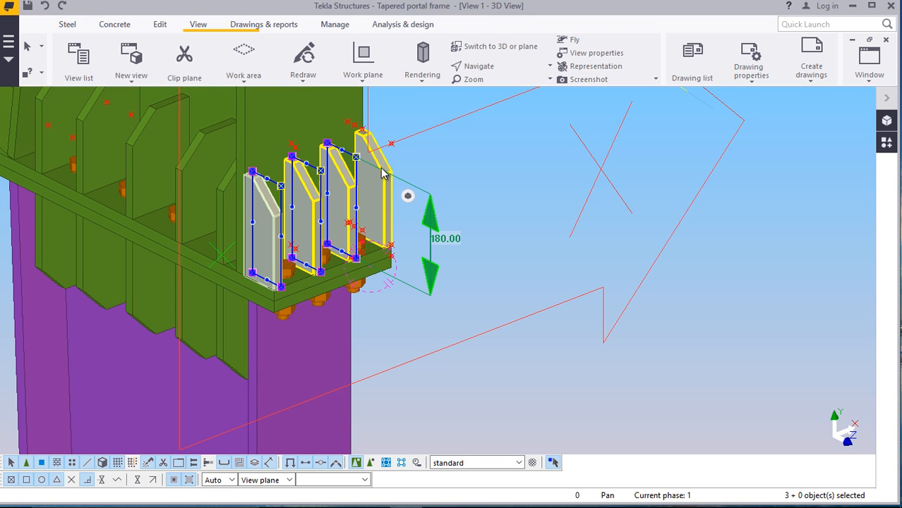
right_click(467, 150)
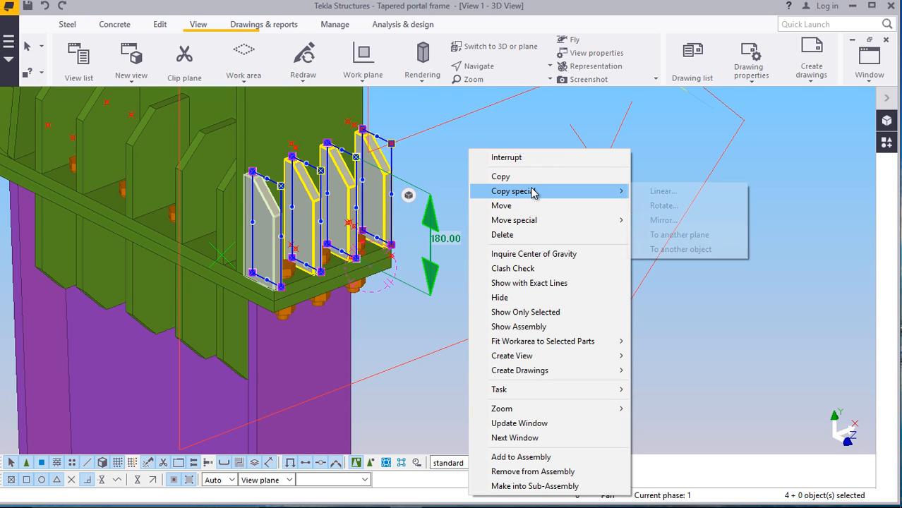
left_click(662, 220)
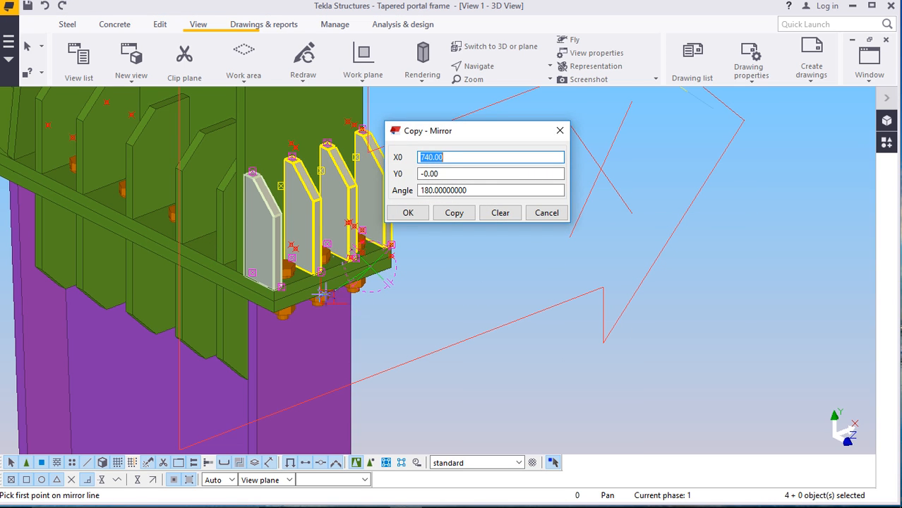
scroll(289, 296, "up", 5)
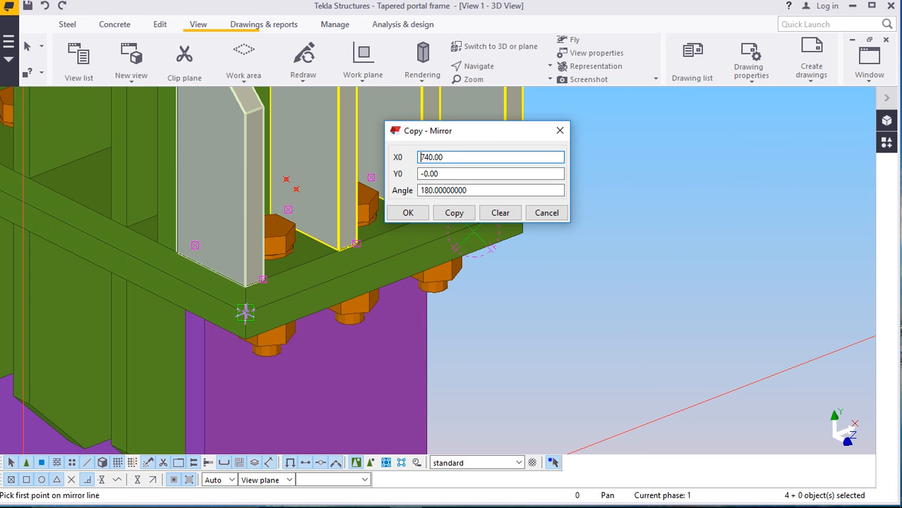
left_click(246, 312)
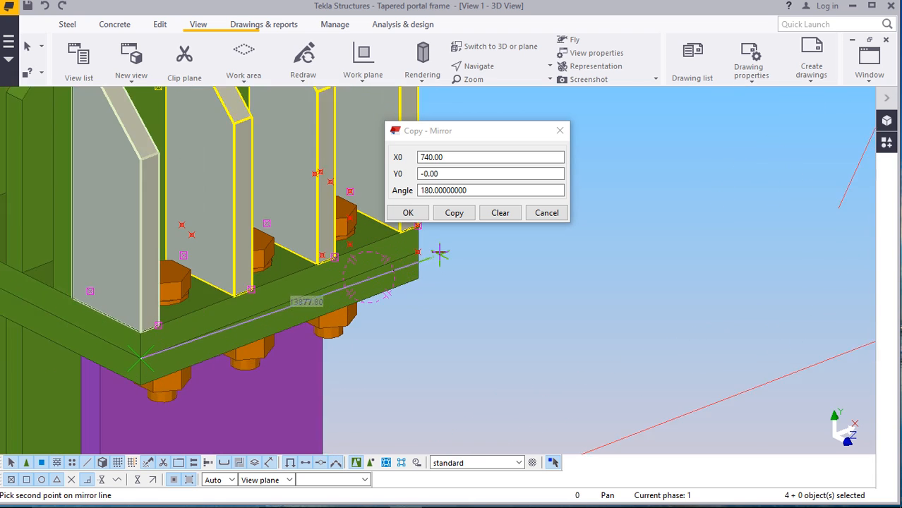
scroll(439, 255, "up", 1)
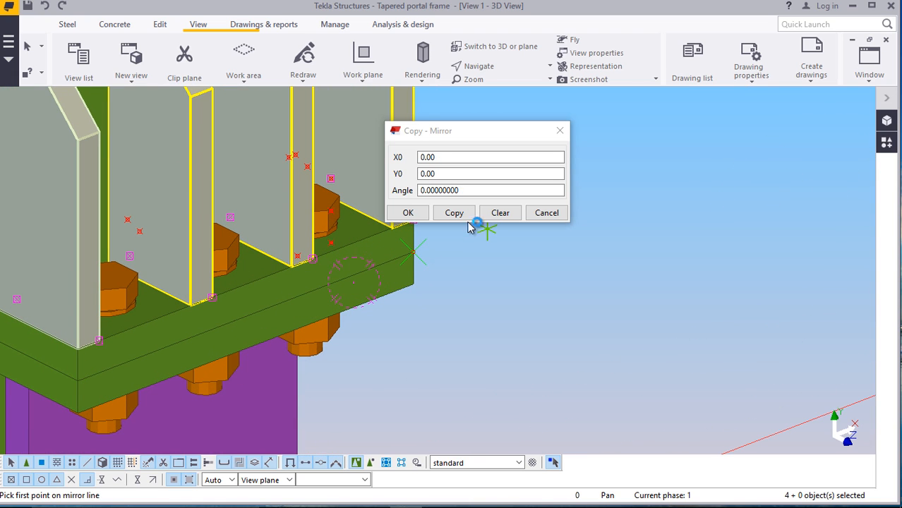
Create the four mirrored stiffener plates below the end plates at the short end, leave the mirror command and clear the selection
left_click(413, 213)
right_click(510, 172)
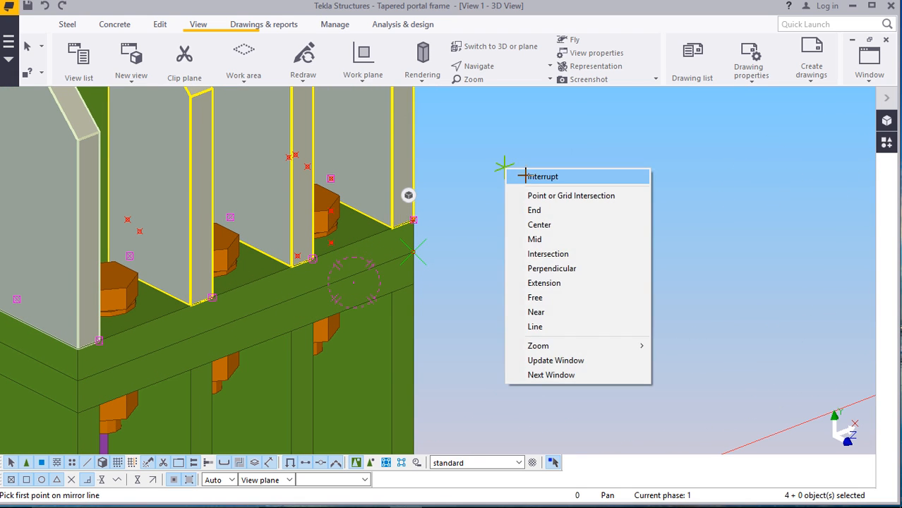
left_click(536, 177)
scroll(445, 211, "down", 2)
left_click(527, 203)
scroll(493, 205, "down", 2)
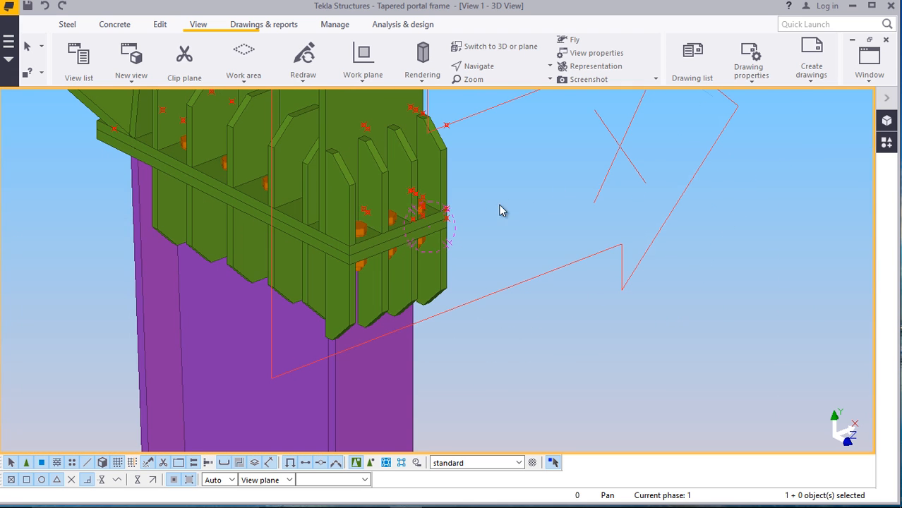
Delete the two outermost mirrored stiffener plates below the end plates' short end, leaving the two between the bolts
left_click(495, 92)
mouse_move(421, 274)
left_mouse_down()
mouse_move(475, 118)
mouse_move(514, 103)
mouse_move(501, 119)
mouse_move(379, 116)
mouse_move(295, 170)
mouse_move(623, 222)
mouse_move(656, 210)
mouse_move(485, 240)
mouse_move(302, 242)
mouse_move(324, 255)
mouse_move(446, 267)
mouse_move(401, 255)
mouse_move(451, 235)
mouse_move(276, 223)
mouse_move(342, 185)
mouse_move(312, 181)
mouse_move(418, 221)
mouse_move(382, 243)
mouse_move(353, 245)
left_mouse_up()
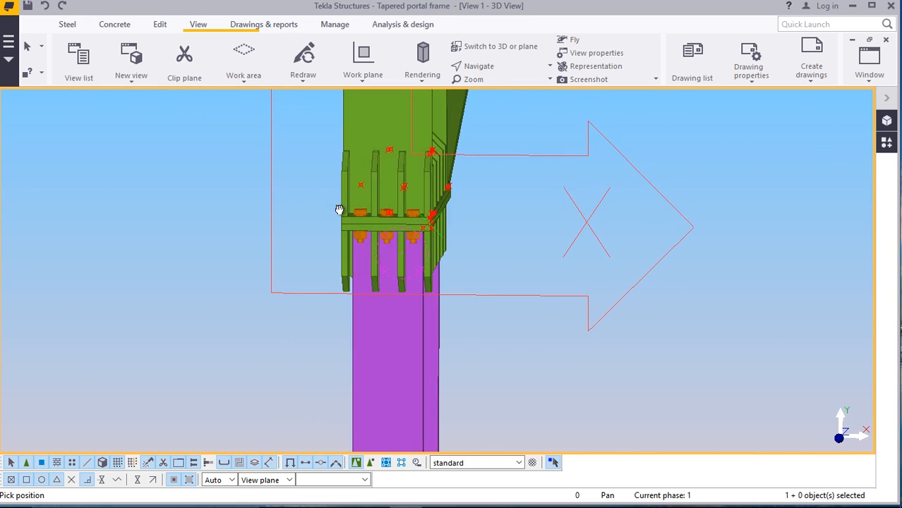
left_click_drag(356, 188, 509, 281)
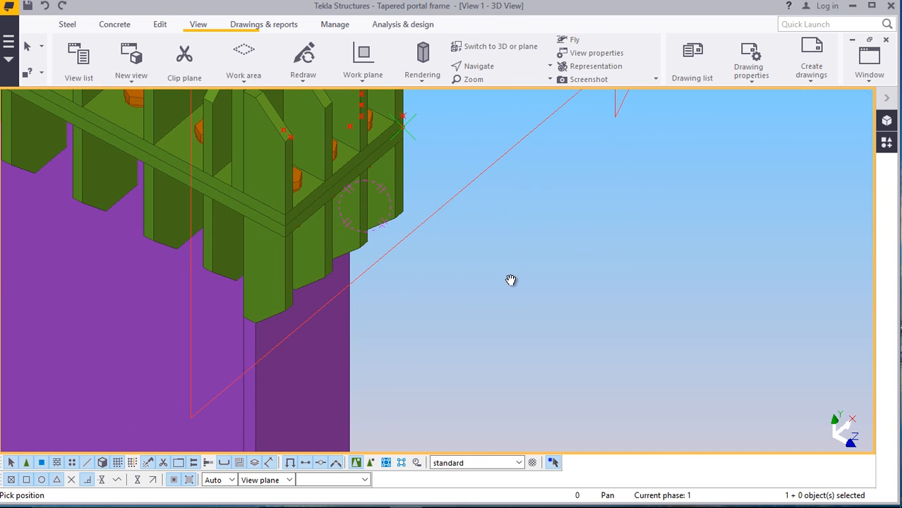
right_click(515, 267)
left_click(555, 278)
left_click(290, 284)
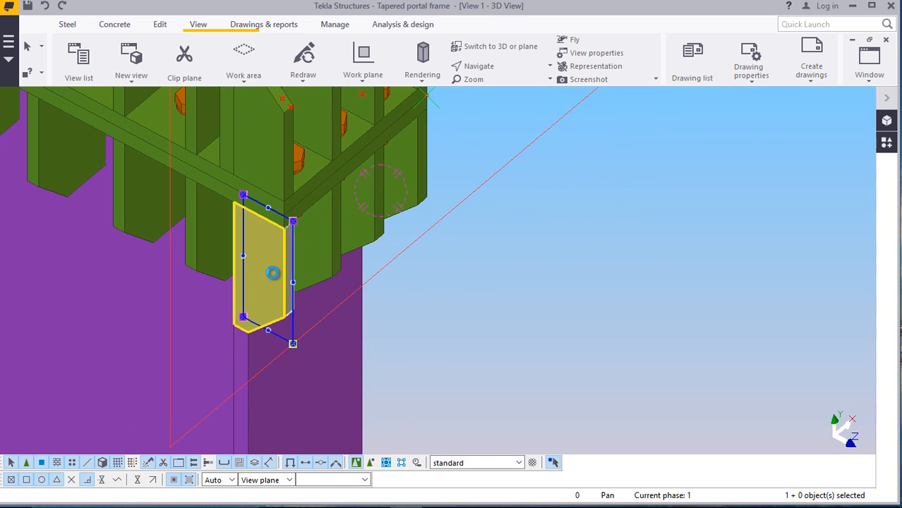
right_click(595, 195)
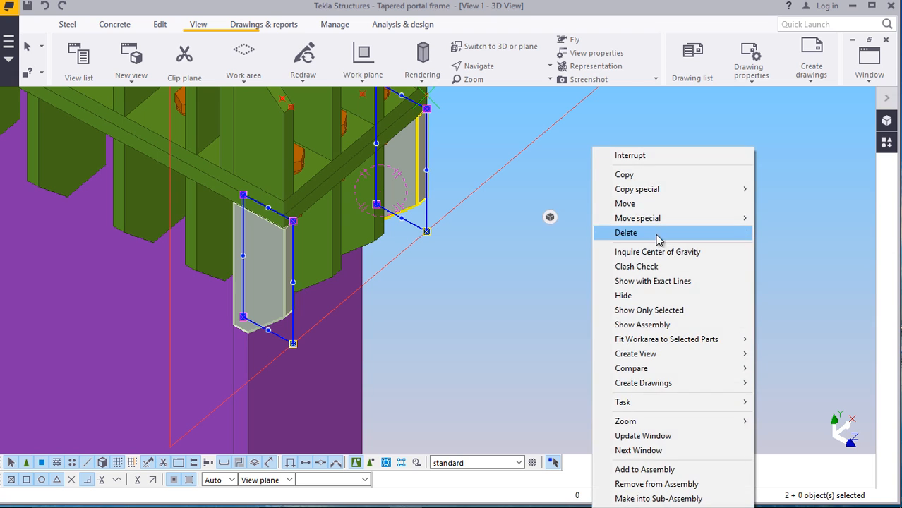
left_click(626, 233)
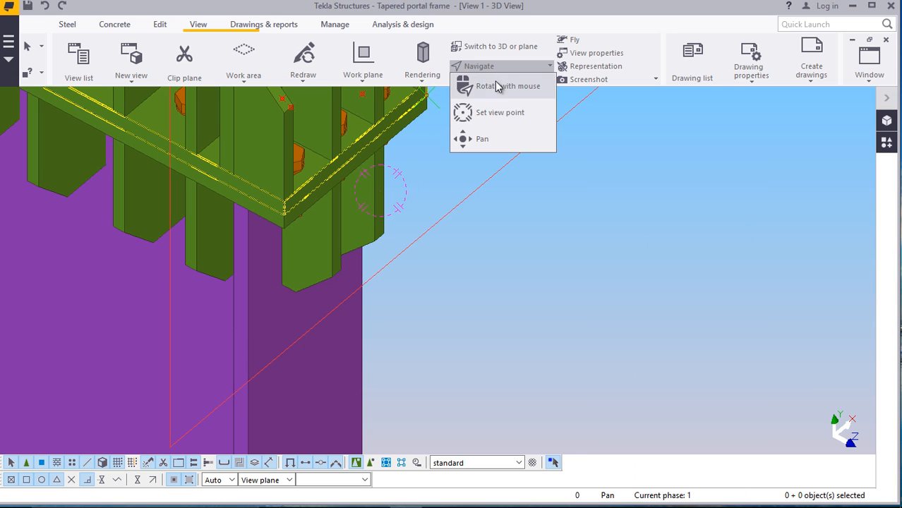
Redraw the view and examine the stiffener plates above and below the end plates around the column connection
left_click_drag(365, 206, 517, 193)
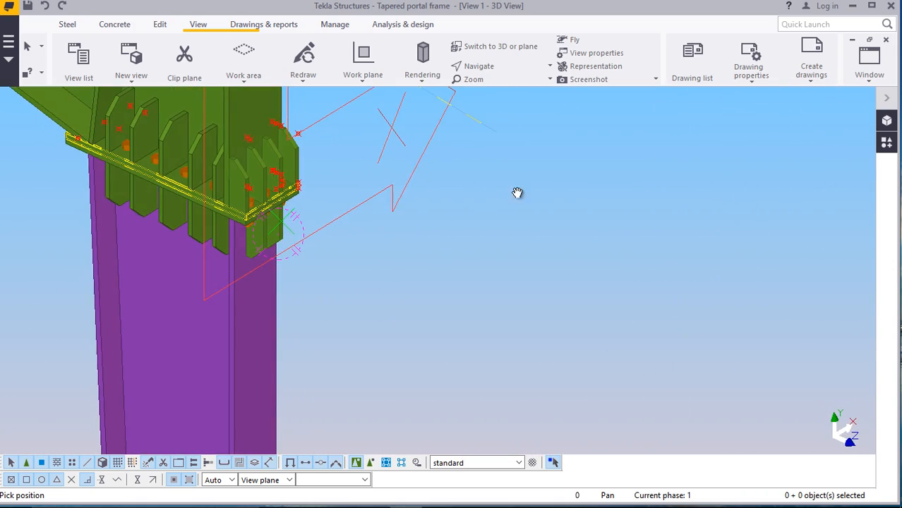
right_click(442, 151)
left_click(467, 163)
right_click(466, 165)
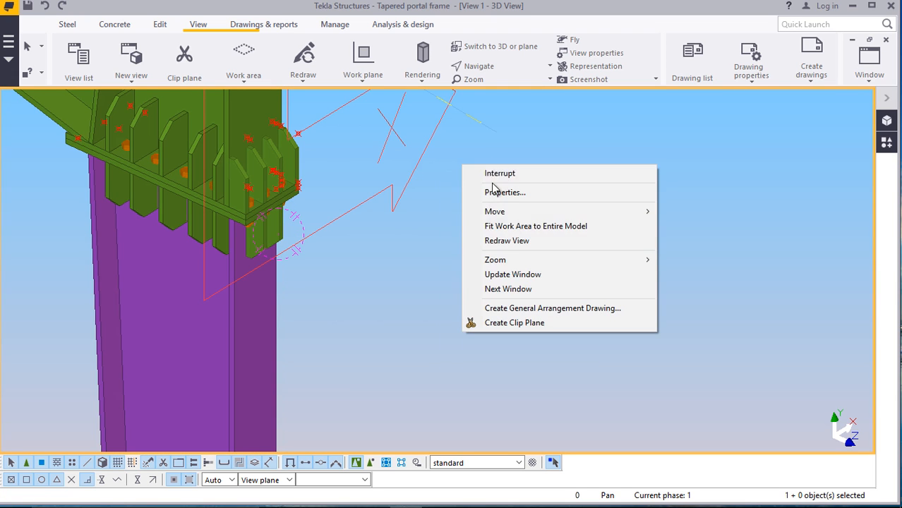
left_click(511, 239)
scroll(432, 244, "down", 6)
scroll(285, 171, "up", 9)
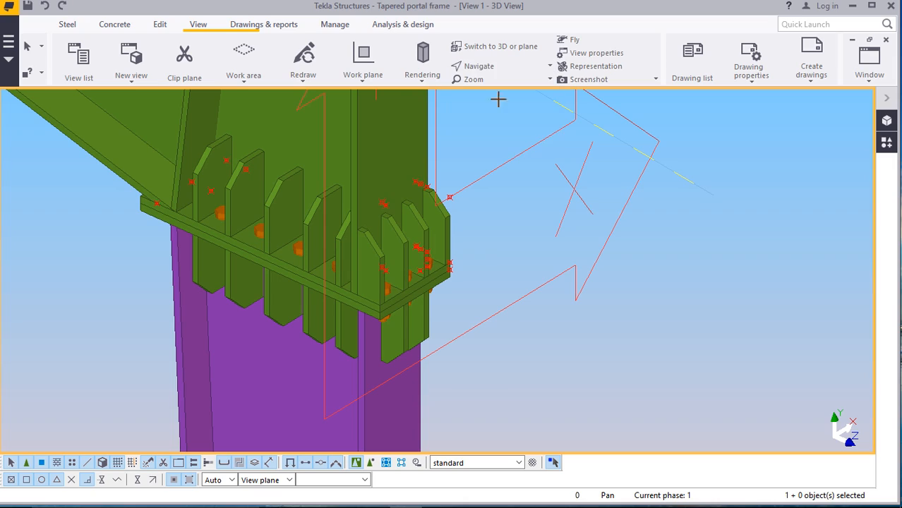
Examine the finished column connection, the tapered rafter and the end plates at the rafter splice from several directions
middle_click_drag(354, 223, 366, 273, "ctrl")
scroll(365, 273, "up", 7)
middle_click_drag(361, 238, 293, 272, "ctrl")
scroll(294, 271, "down", 6)
middle_click_drag(264, 312, 259, 261, "ctrl")
scroll(160, 310, "down", 5)
scroll(631, 234, "up", 5)
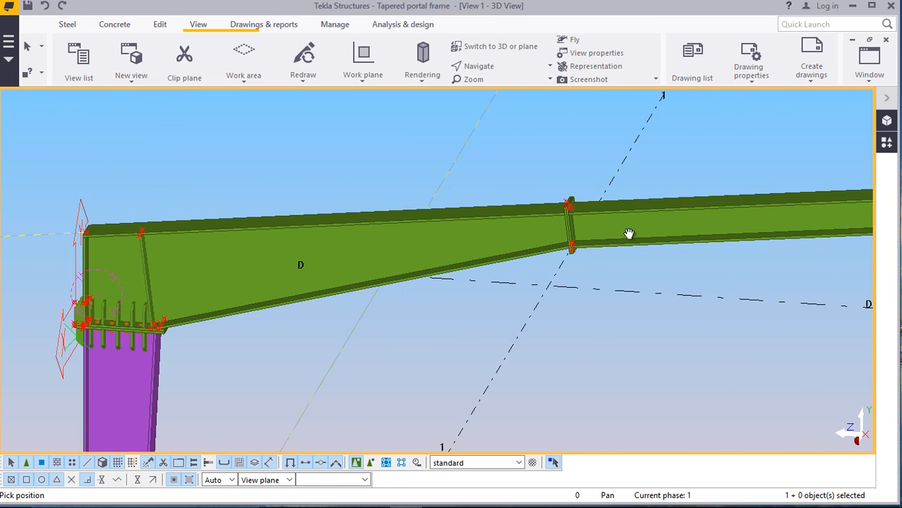
middle_click_drag(568, 214, 654, 233, "ctrl")
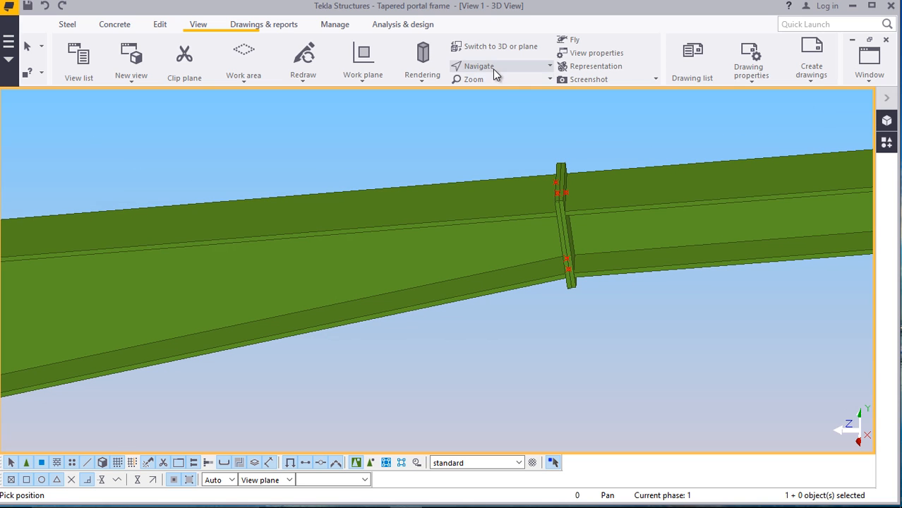
middle_click_drag(550, 248, 393, 265, "ctrl")
middle_click_drag(553, 235, 263, 216, "ctrl")
right_click(241, 211)
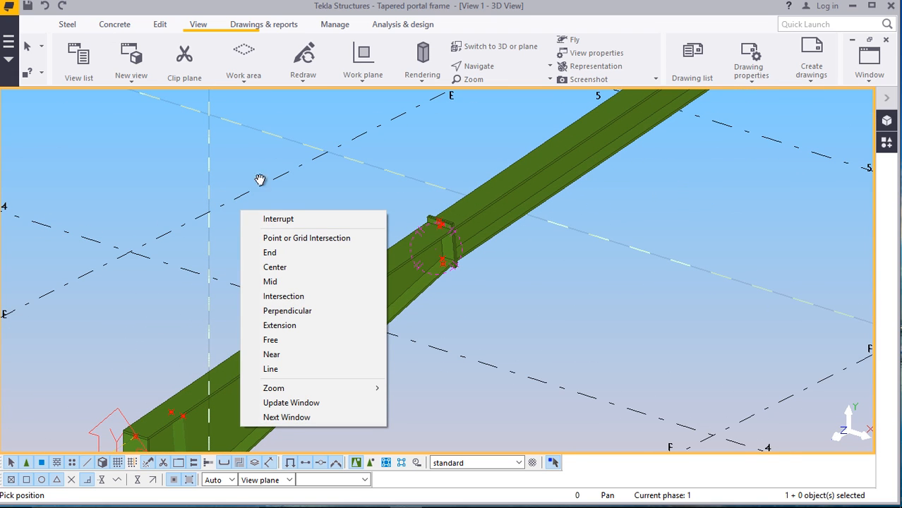
left_click(265, 218)
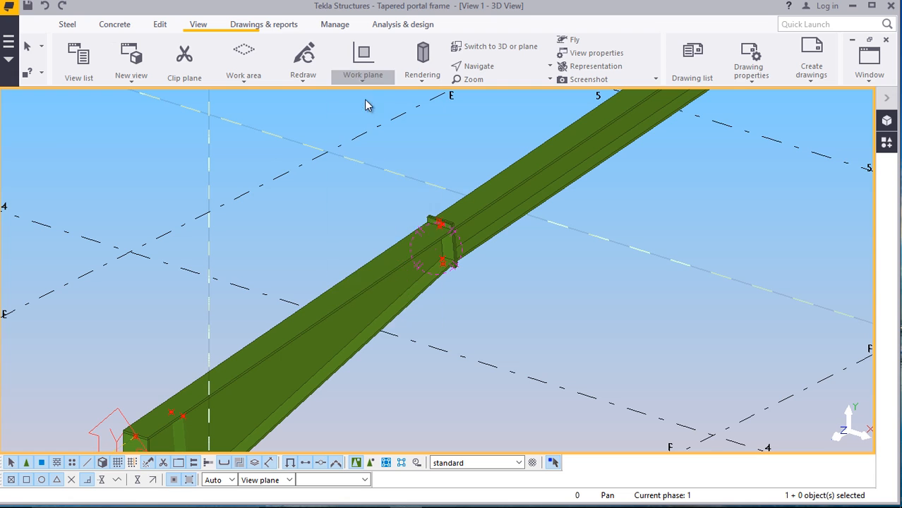
Set a horizontal work plane at the intersection of grid lines F and 4 with the work plane tool
scroll(342, 206, "down", 3)
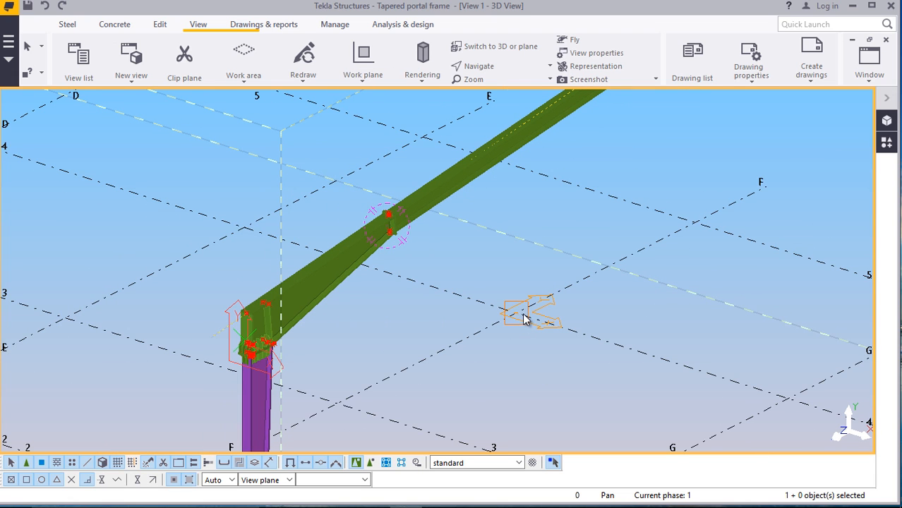
left_click(522, 311)
right_click(490, 236)
left_click(512, 243)
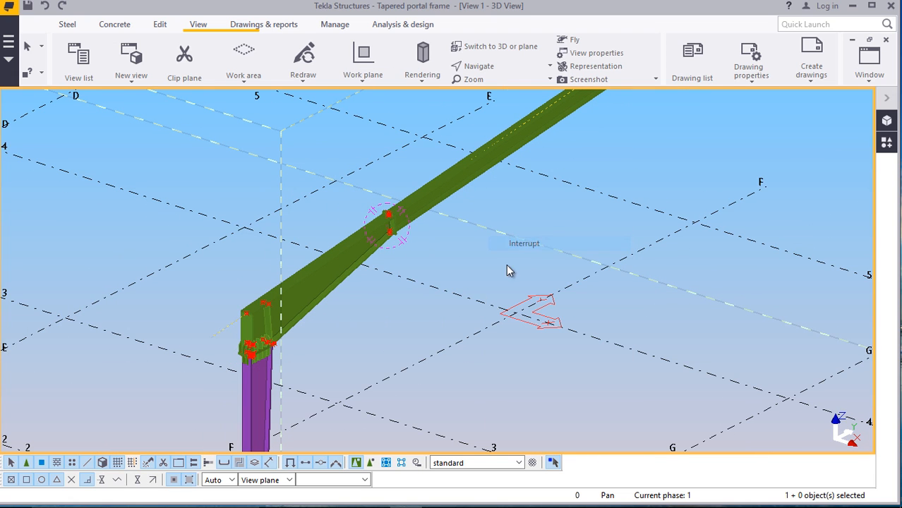
Start a bolt group at the rafter splice and choose its two adjoining end plates as the bolted parts
scroll(397, 231, "up", 10)
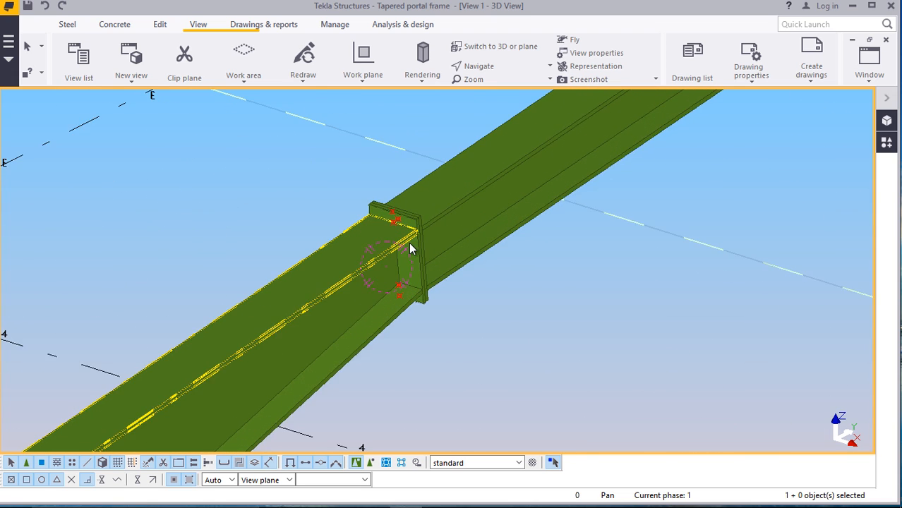
scroll(427, 269, "up", 3)
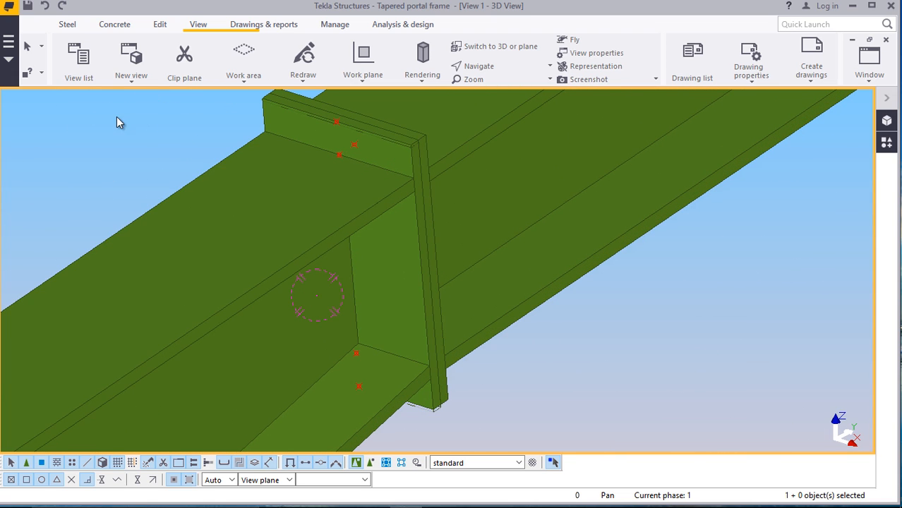
left_click(67, 25)
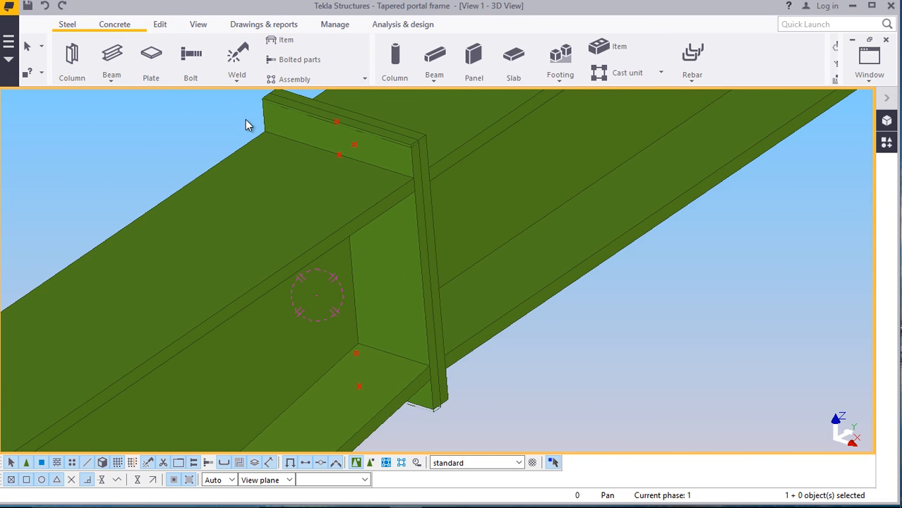
left_click(189, 58)
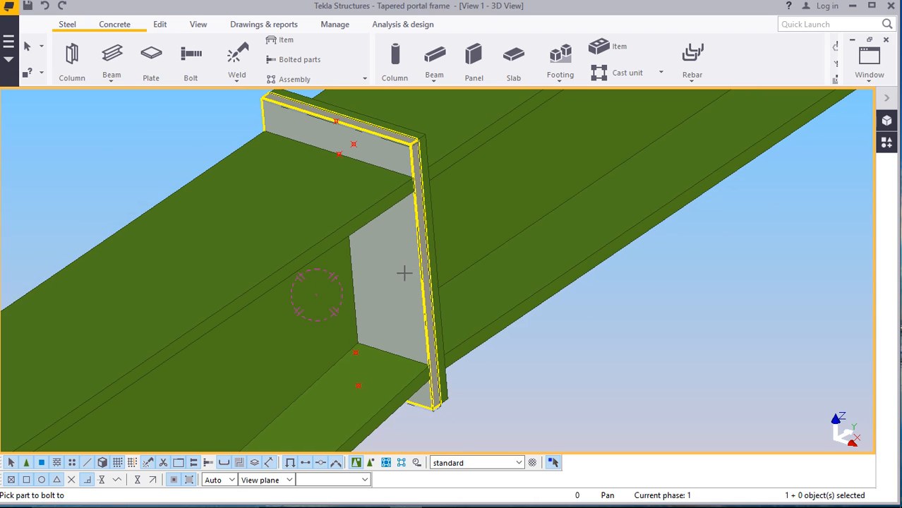
left_click(427, 265)
scroll(426, 266, "up", 3)
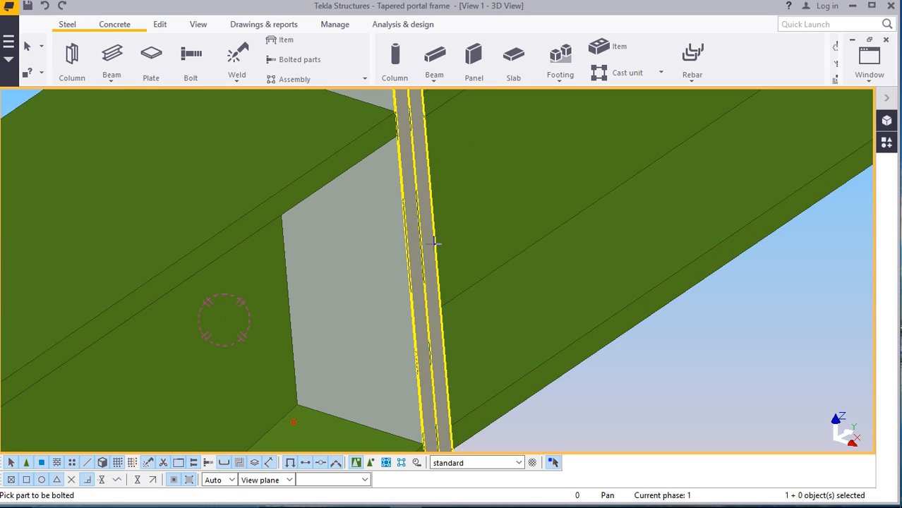
left_click(433, 243)
scroll(362, 262, "down", 3)
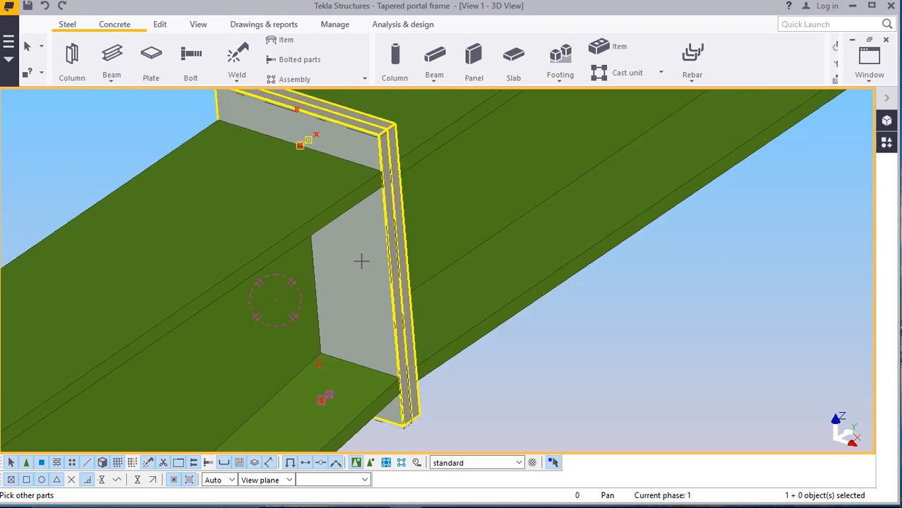
scroll(361, 262, "down", 2)
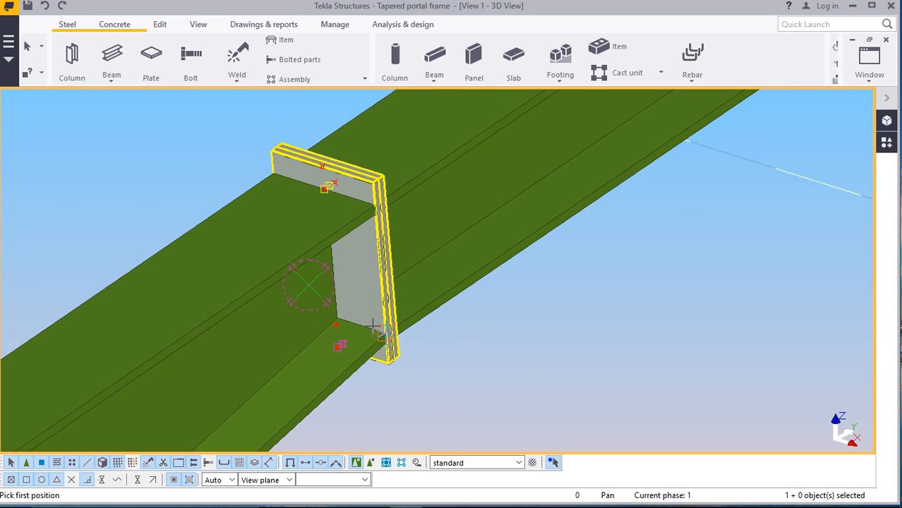
Place the bolt group along the end plates' vertical edge, from the plate's lower corner to its upper corner, and end the bolt command
scroll(373, 326, "up", 4)
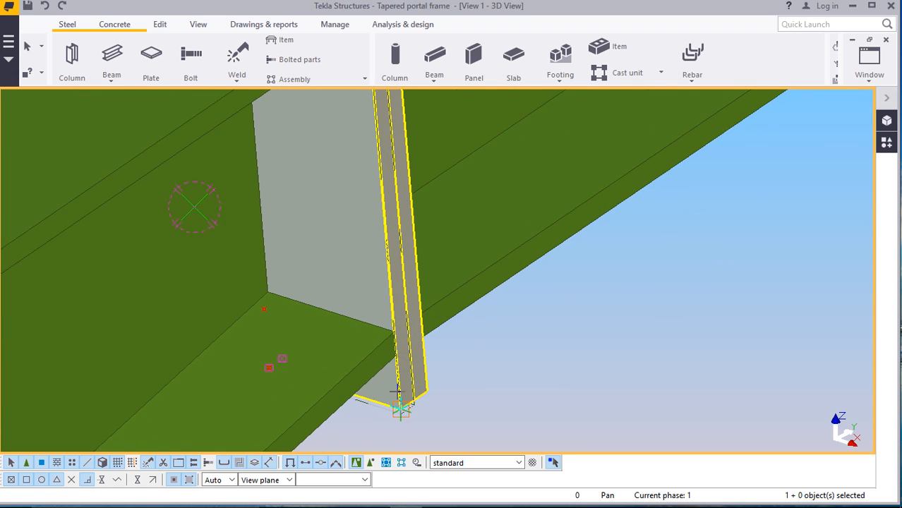
scroll(396, 390, "up", 1)
scroll(401, 416, "up", 2)
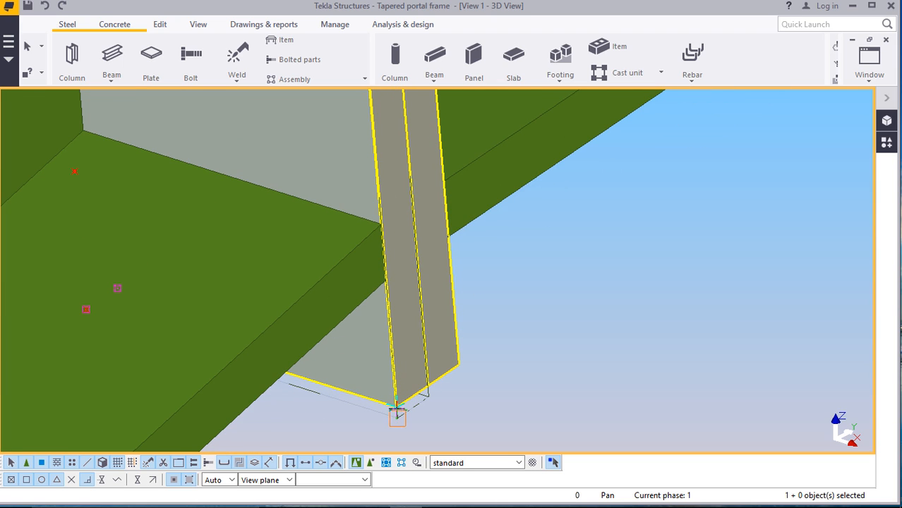
scroll(371, 386, "down", 6)
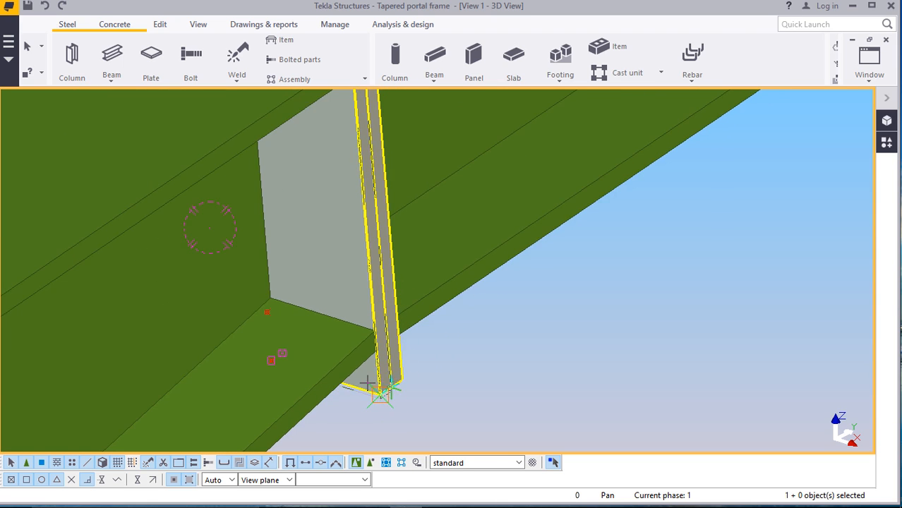
scroll(368, 182, "up", 1)
scroll(368, 182, "up", 5)
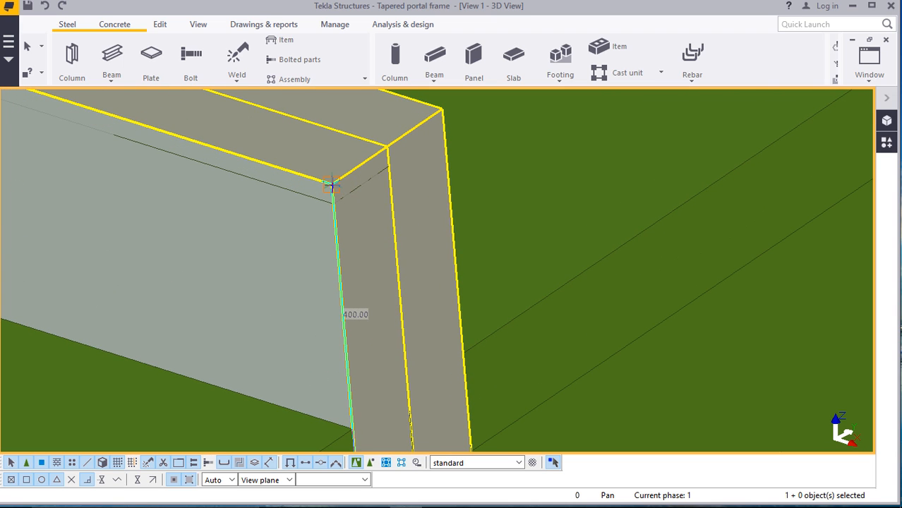
left_click(331, 185)
scroll(312, 206, "down", 5)
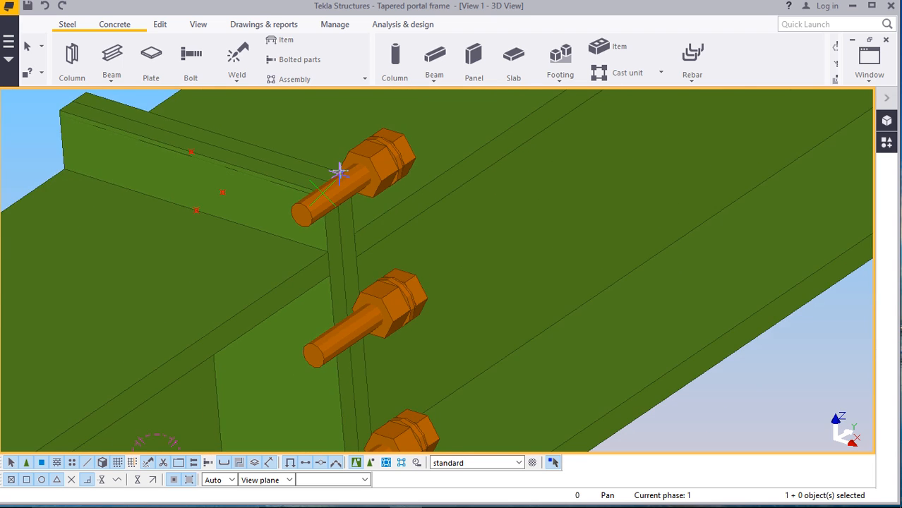
scroll(339, 173, "down", 3)
right_click(528, 248)
left_click(572, 267)
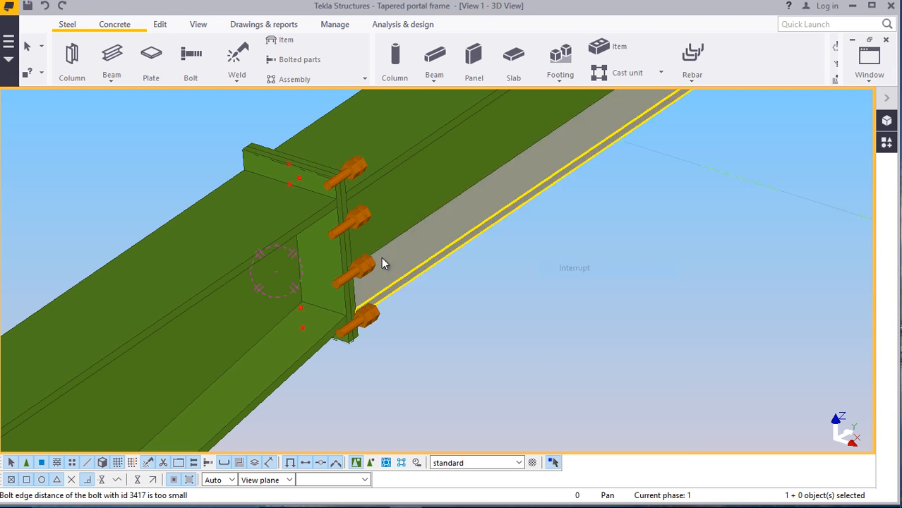
Set the splice bolt group's start point Dx offset and its on-plane offset both to 0 in the bolt properties
double_click(362, 272)
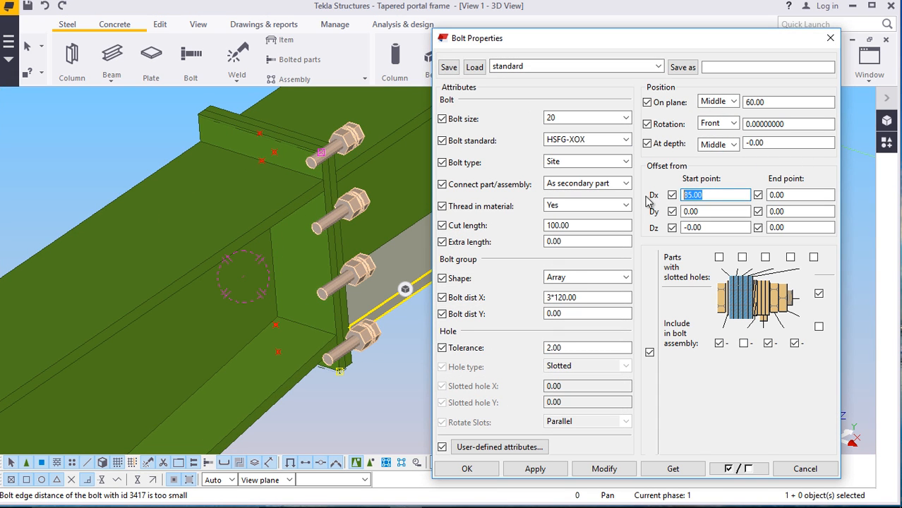
type("0")
double_click(766, 102)
type("0")
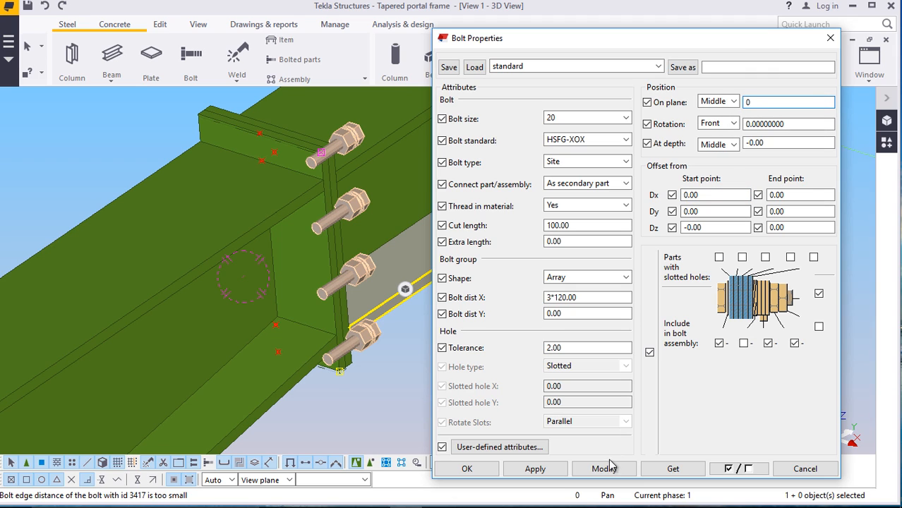
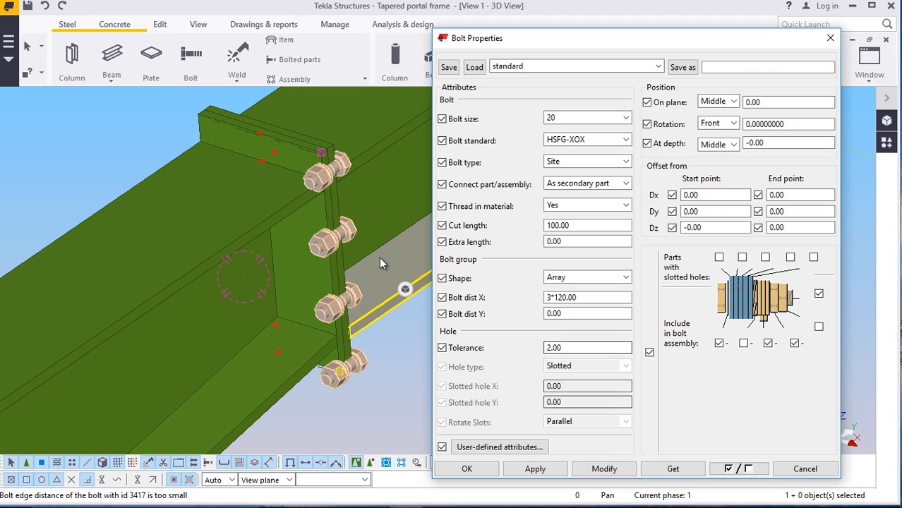
scroll(352, 243, "up", 2)
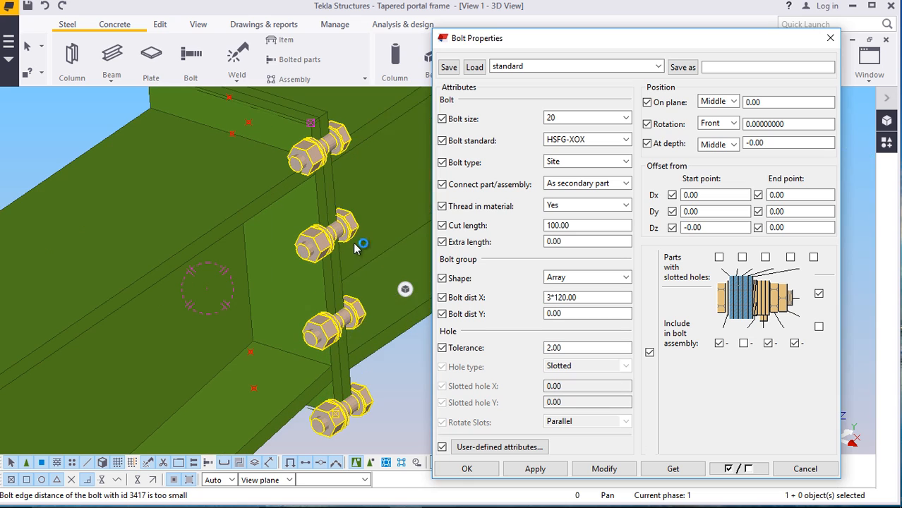
Try a start point Dx offset of 20 on the splice bolt group
left_click(766, 102)
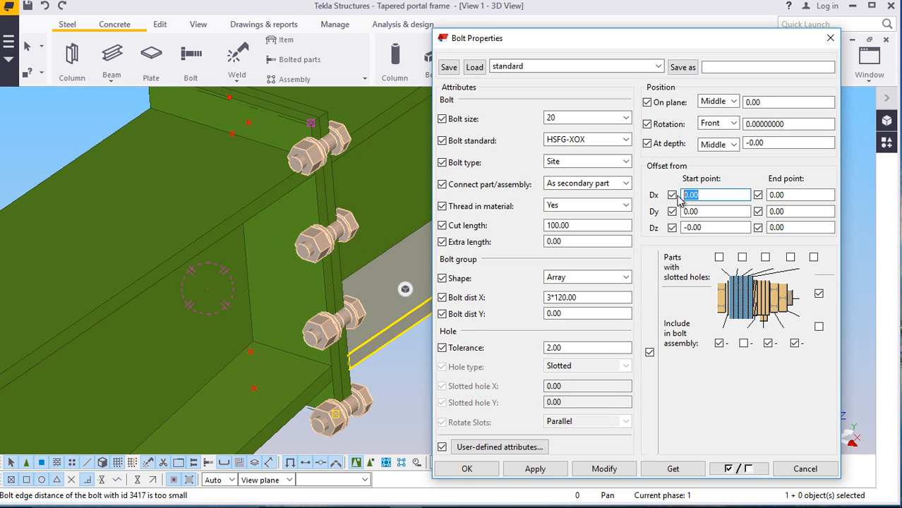
left_click(720, 195)
type("20")
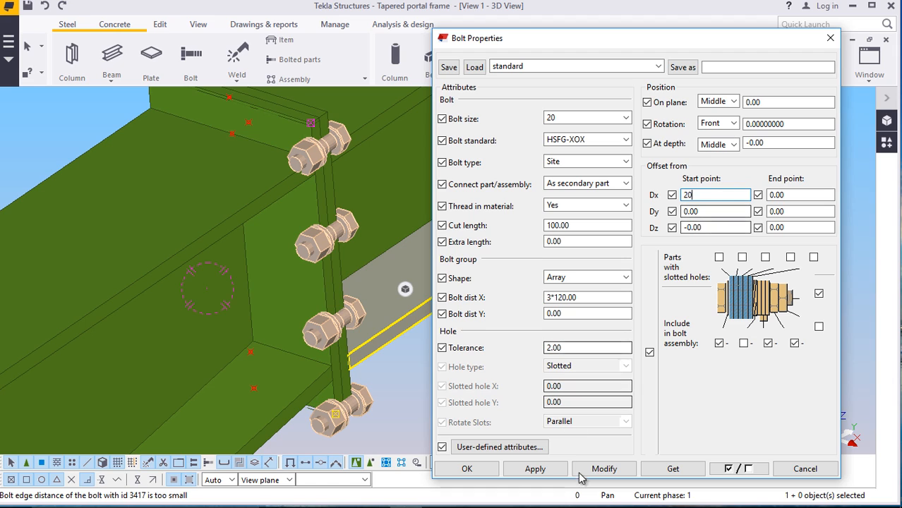
left_click(594, 471)
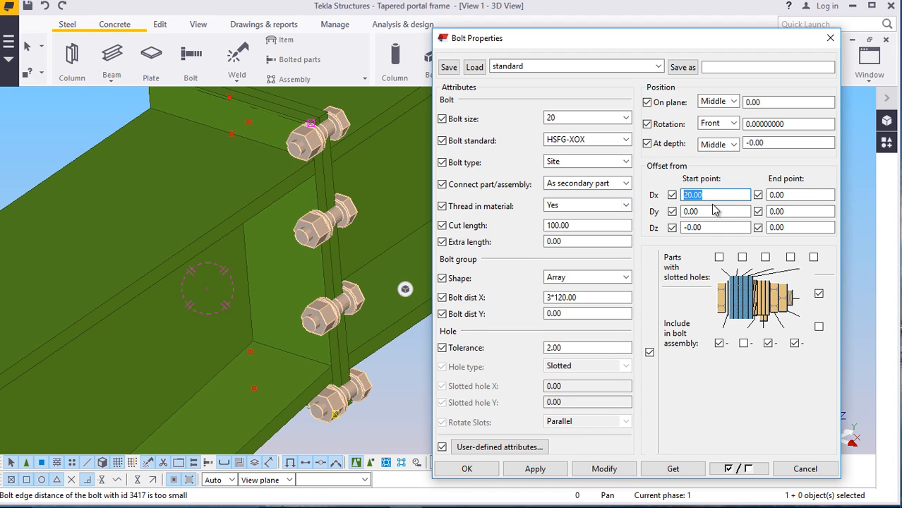
Return the start point Dx to 0, try an on-plane offset of 20 for the bolt group, and reset that to 0
double_click(753, 102)
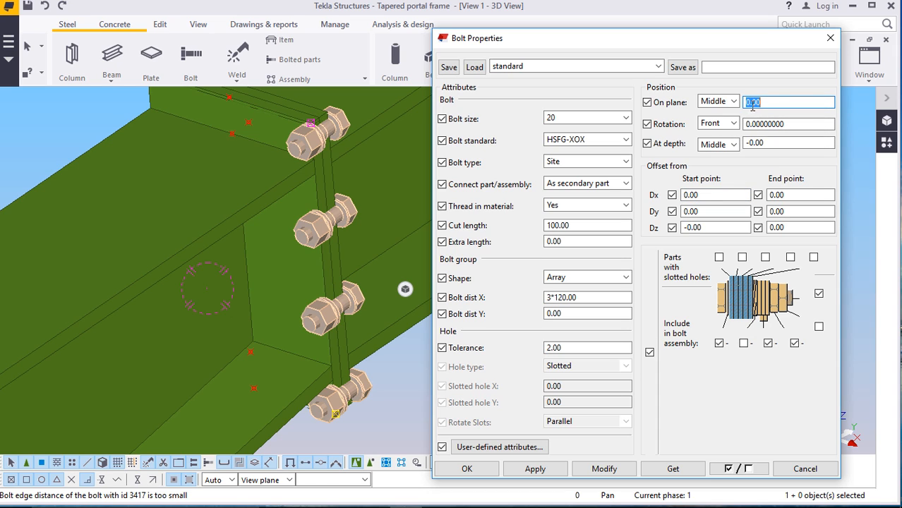
type("20")
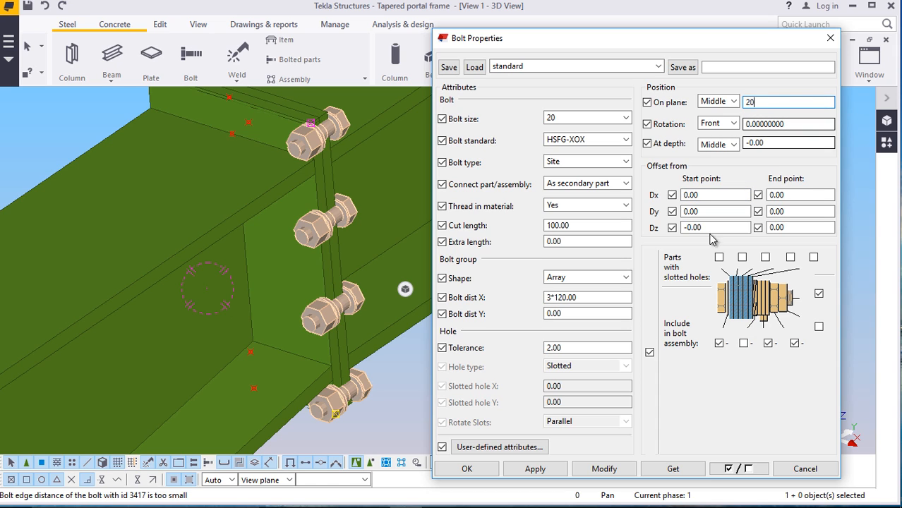
left_click(597, 470)
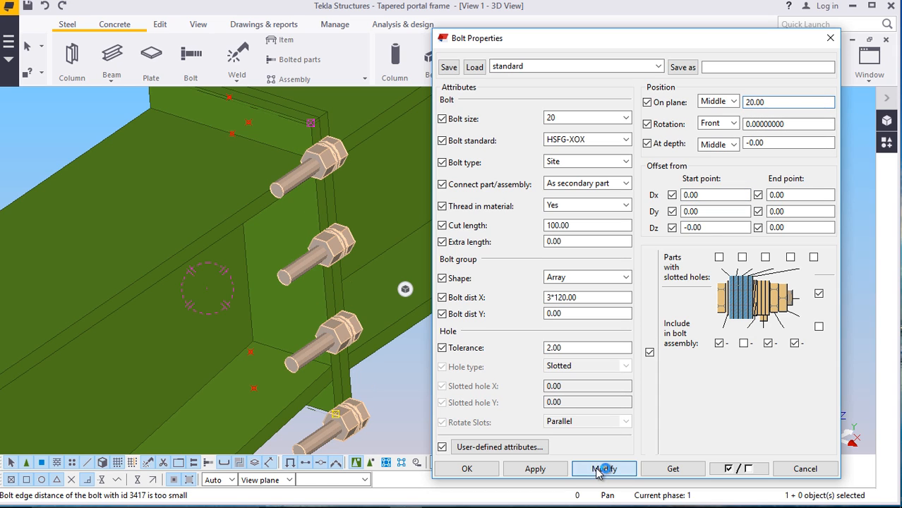
double_click(753, 103)
type("0")
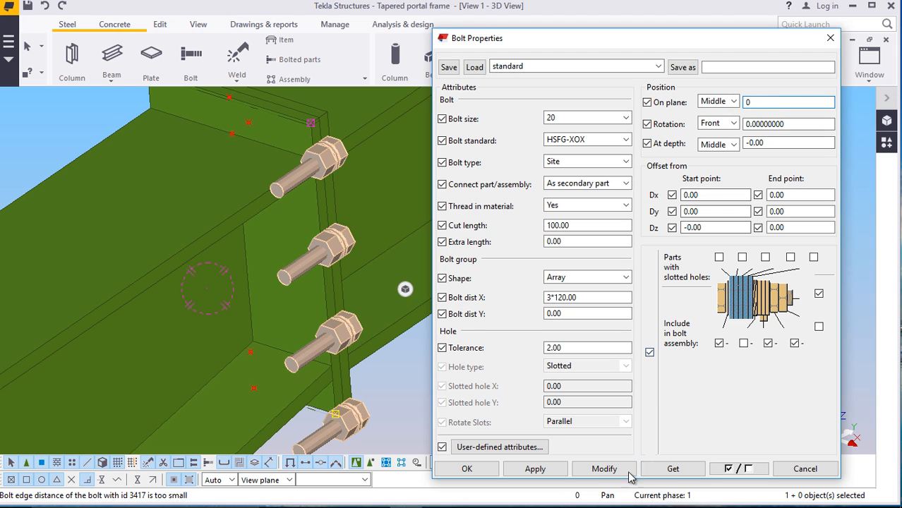
left_click(604, 468)
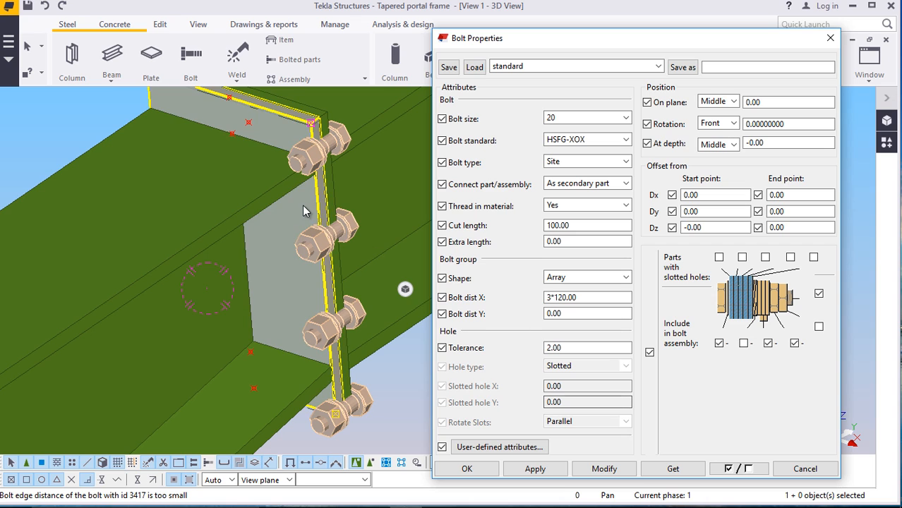
Examine the bolts at the rafter splice and the work plane symbol to understand the bolt group's orientation
scroll(303, 204, "down", 2)
scroll(335, 312, "up", 1)
left_click(282, 268)
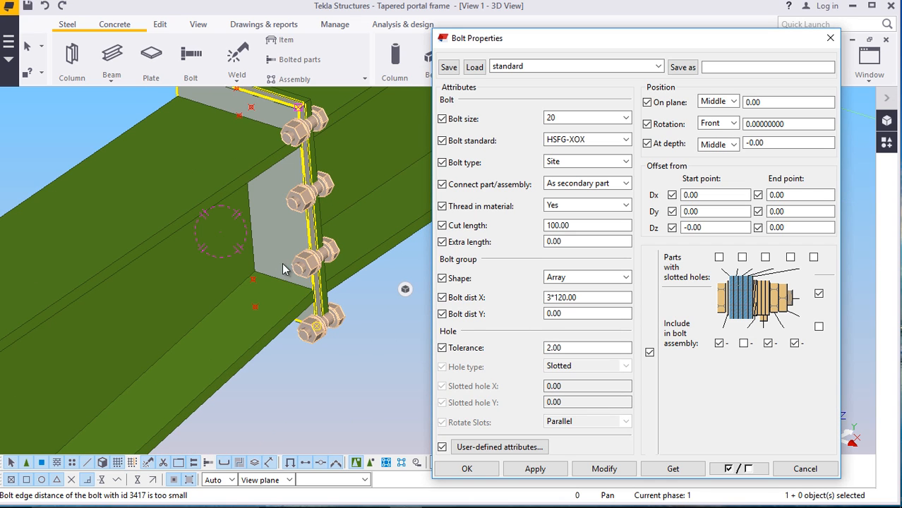
left_click(381, 220)
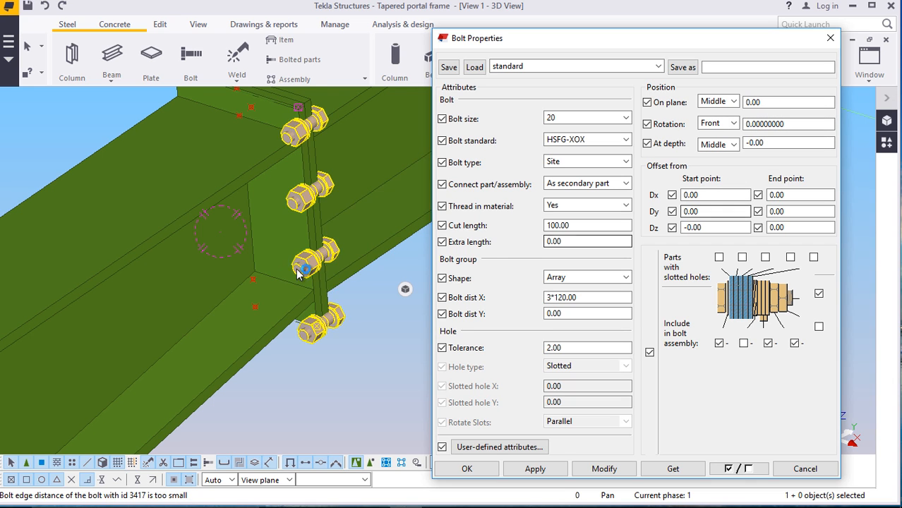
scroll(250, 233, "down", 6)
scroll(288, 264, "down", 4)
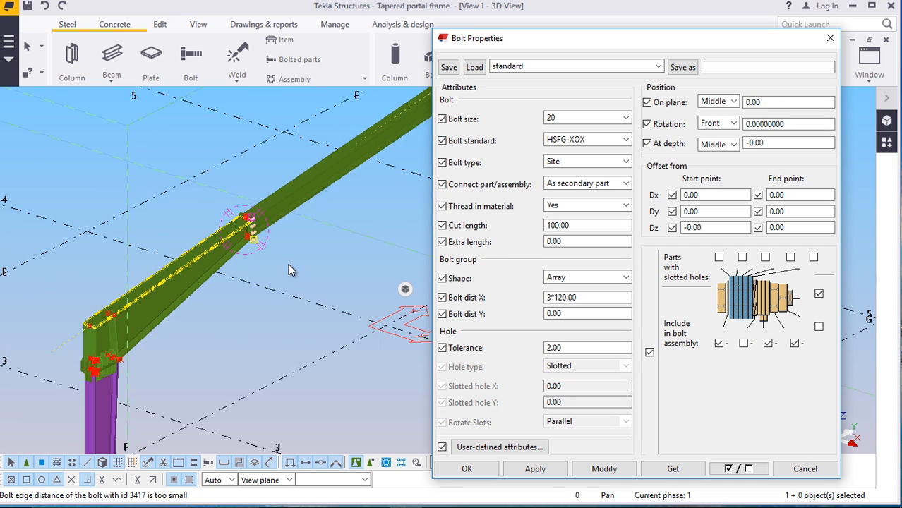
scroll(384, 324, "up", 8)
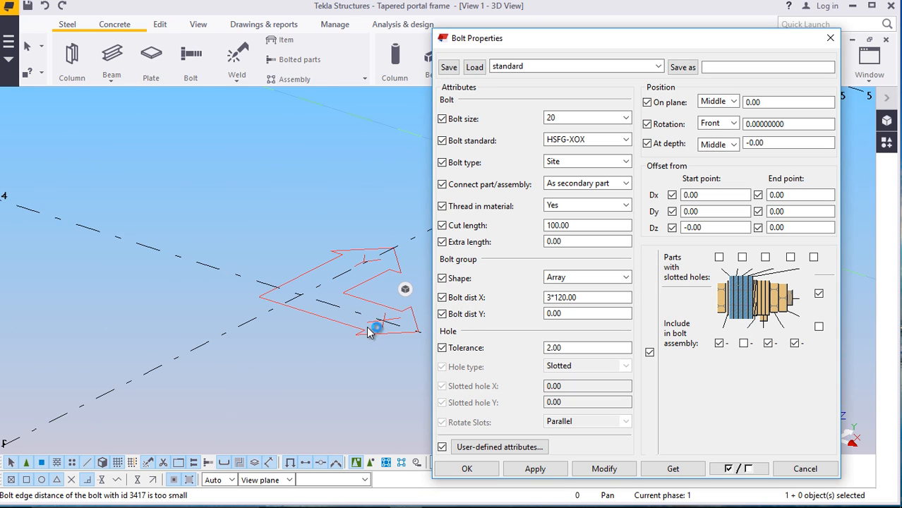
scroll(375, 326, "down", 2)
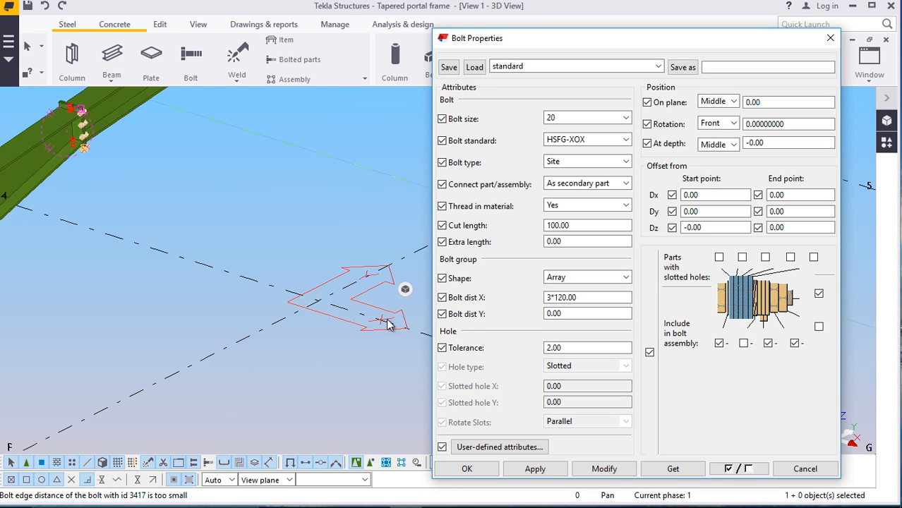
scroll(356, 341, "down", 3)
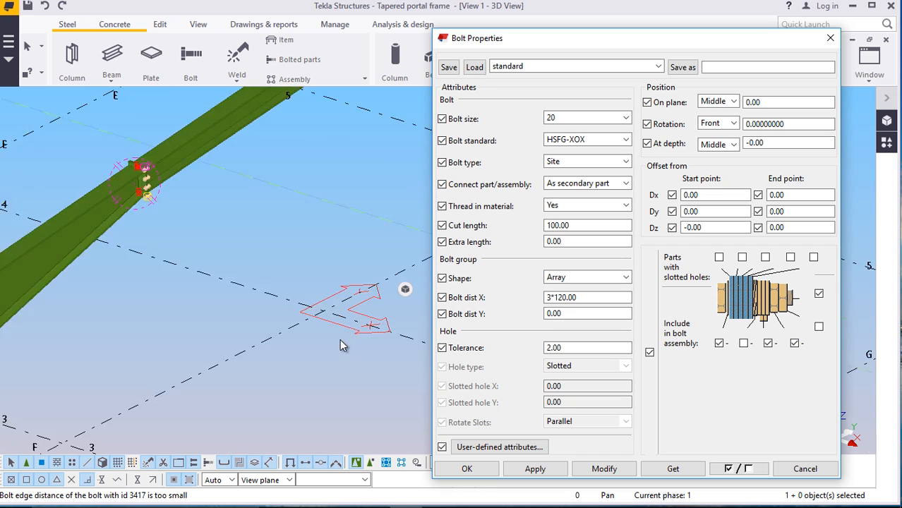
scroll(167, 227, "up", 10)
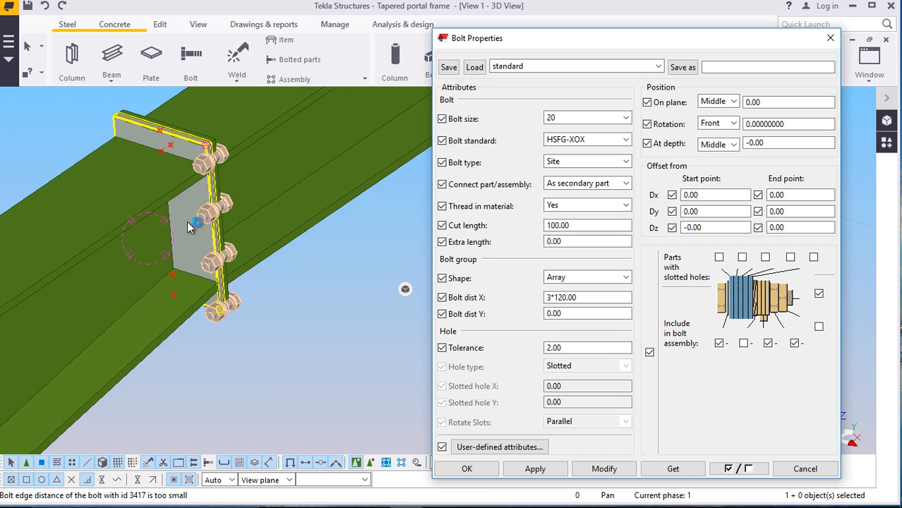
Try a start point Dx offset of -20 on the splice bolt group and return it to 0
left_click(780, 194)
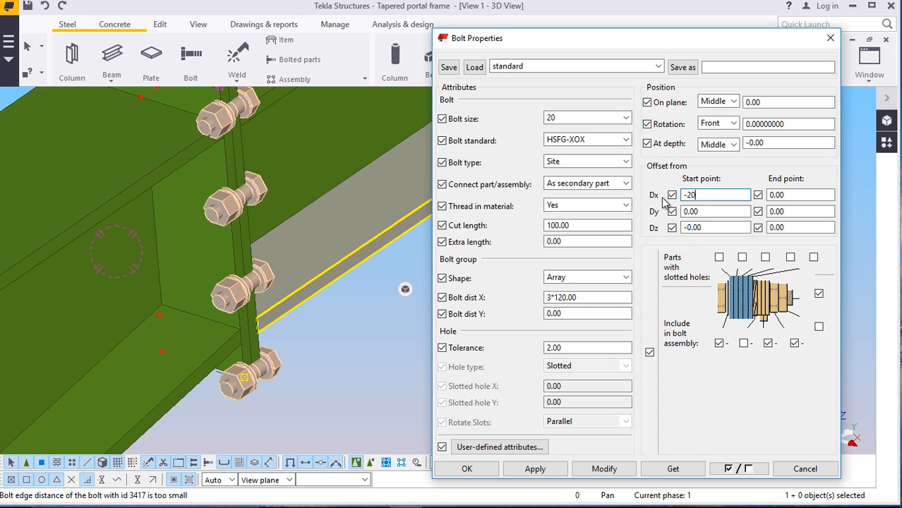
left_click(603, 469)
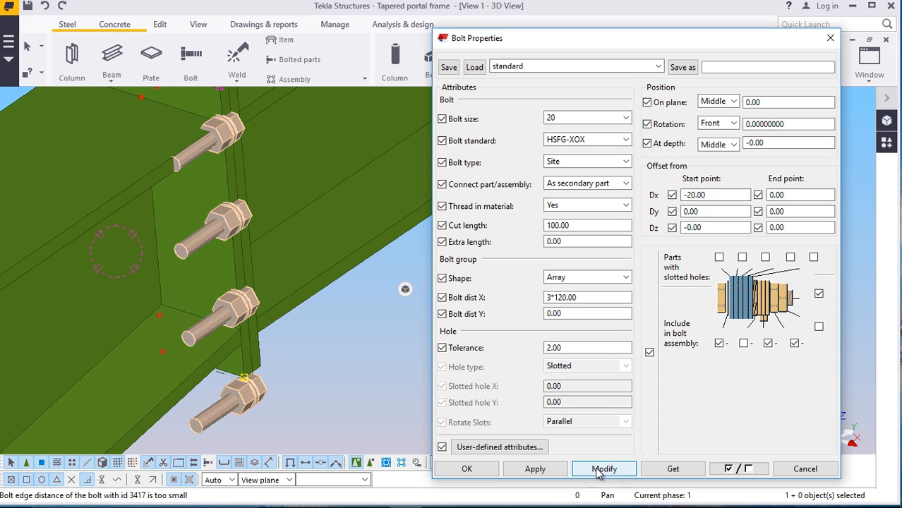
left_click(706, 195)
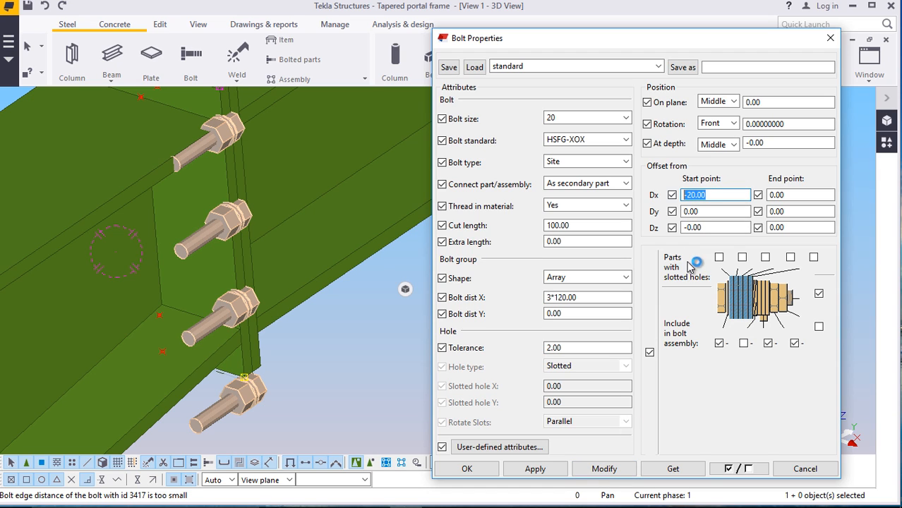
type("0")
left_click(604, 469)
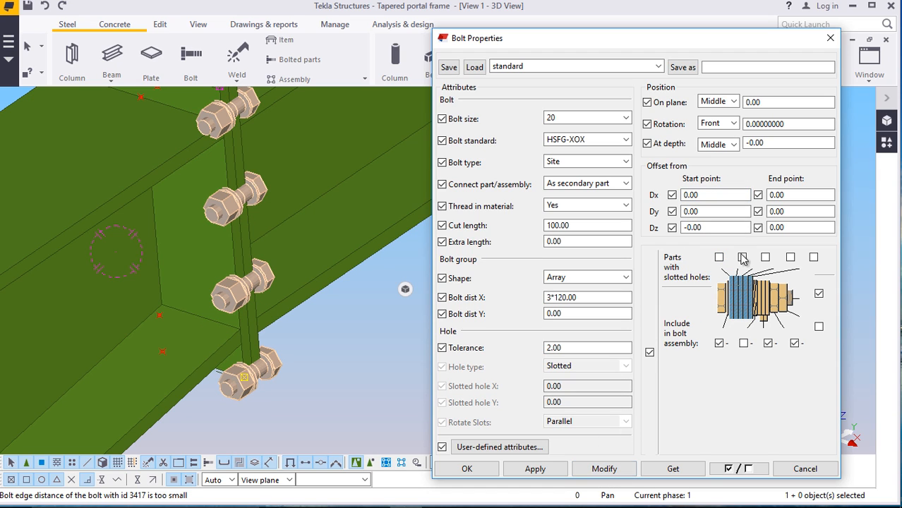
Try a start point Dx offset of 20 on the bolt group again, restore it to 0, and inspect the bolts
left_click(771, 143)
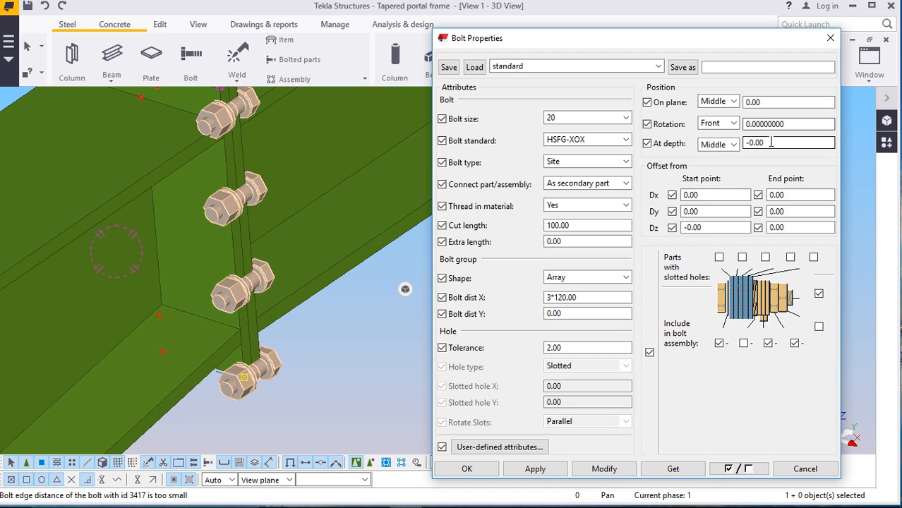
left_click(692, 196)
type("20")
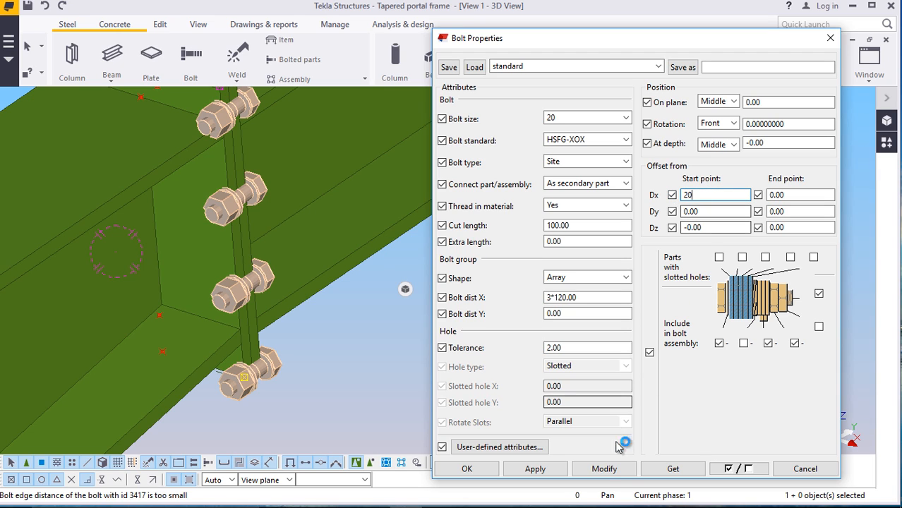
left_click(604, 469)
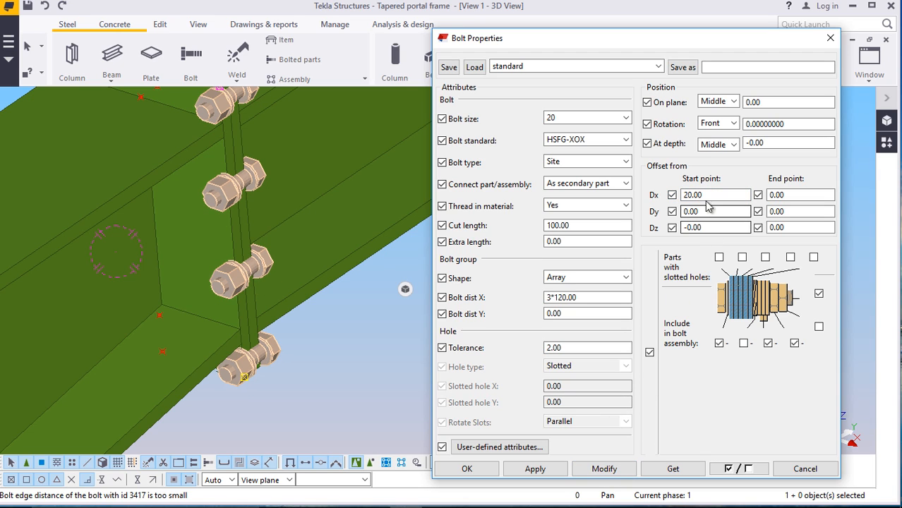
left_click_drag(708, 197, 657, 199)
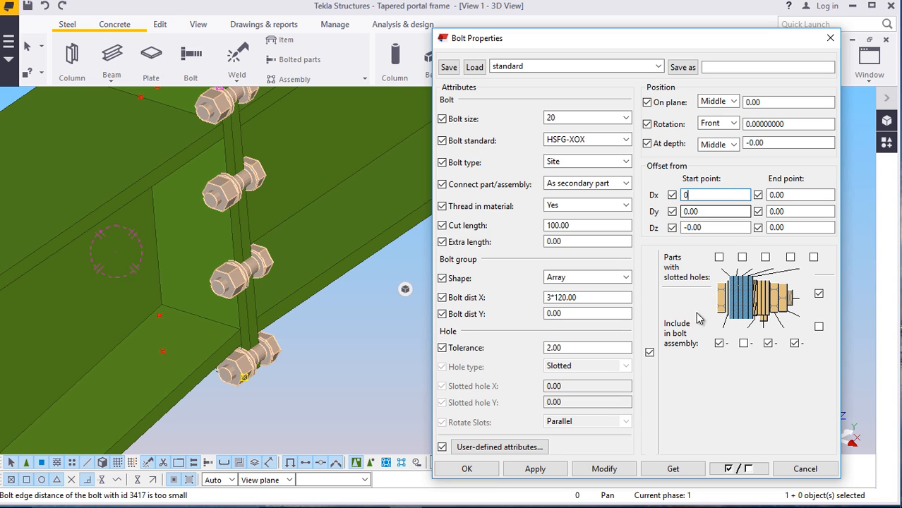
left_click(604, 469)
scroll(358, 310, "down", 5)
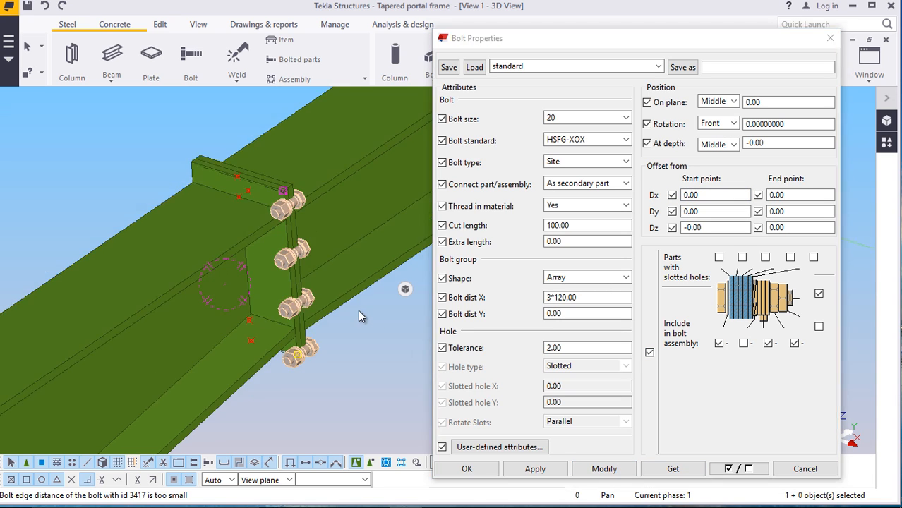
scroll(324, 279, "up", 5)
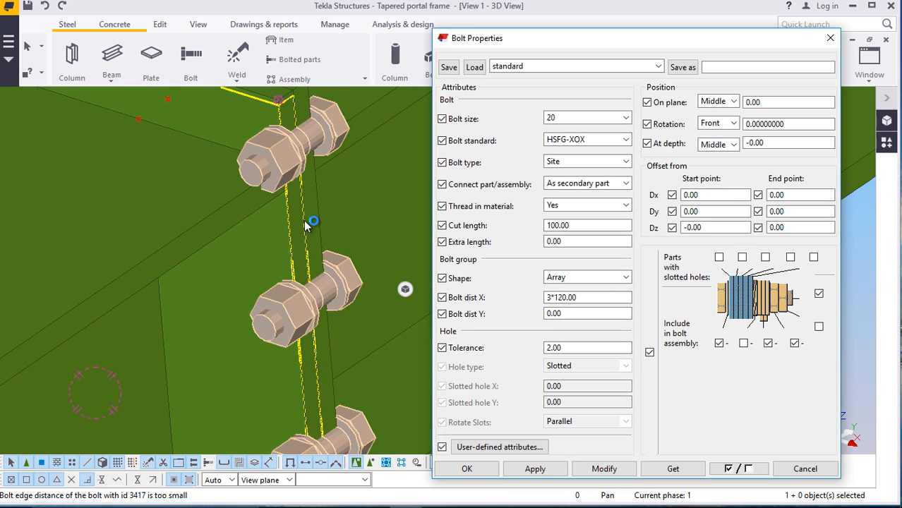
Close the bolt properties and set the work plane to the face of the end plate at the rafter splice
left_click(532, 470)
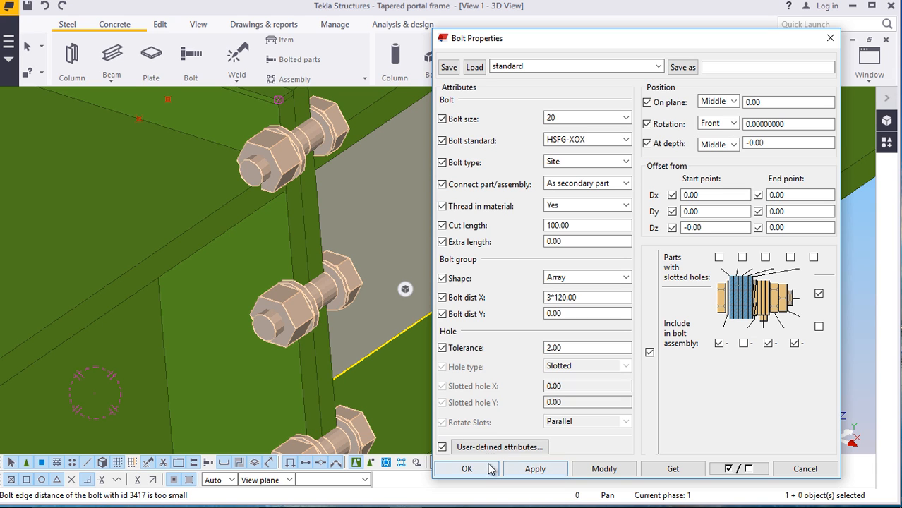
left_click(467, 469)
scroll(346, 227, "down", 3)
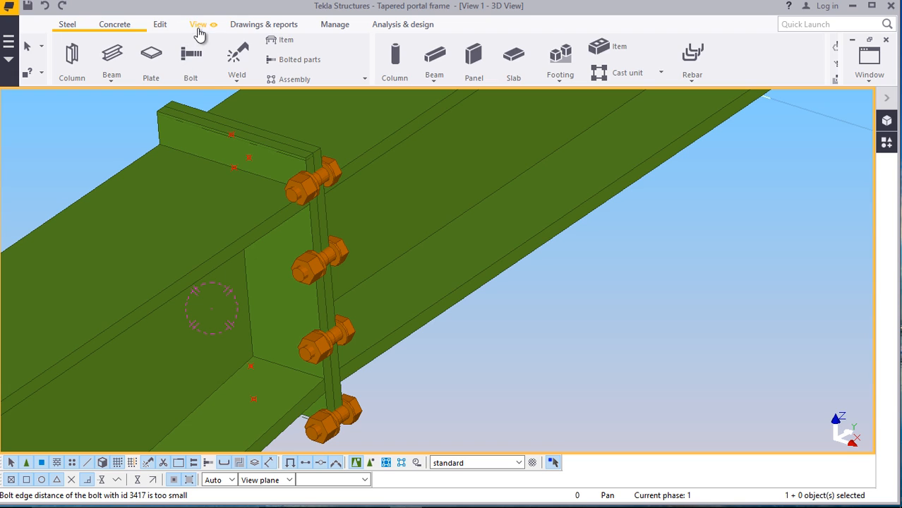
left_click(199, 26)
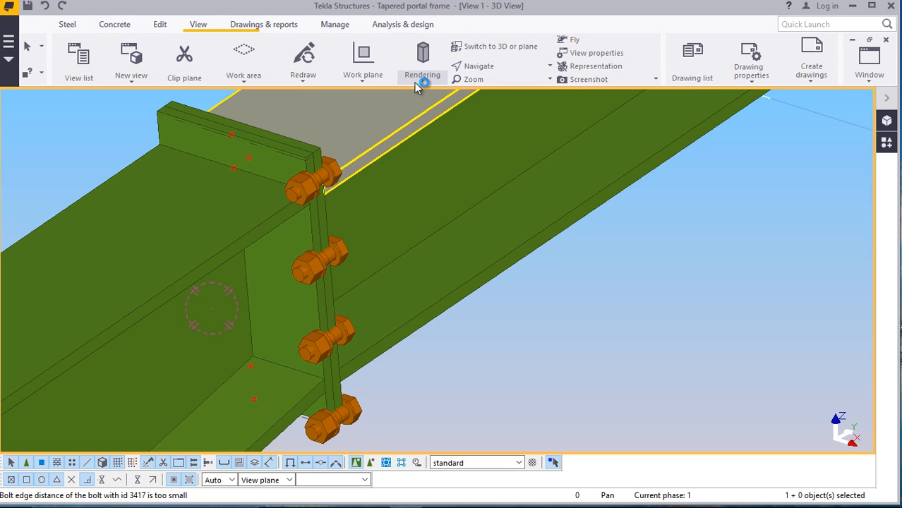
left_click(367, 88)
left_click(375, 104)
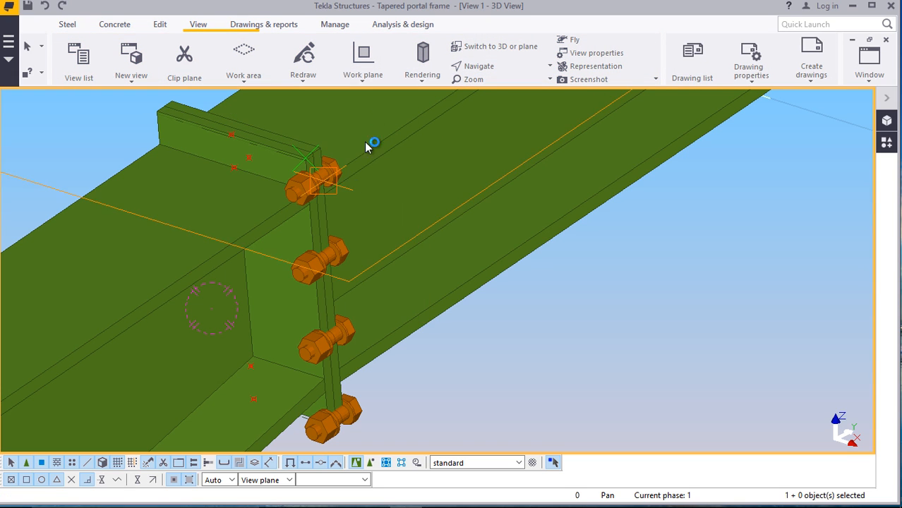
scroll(302, 260, "down", 3)
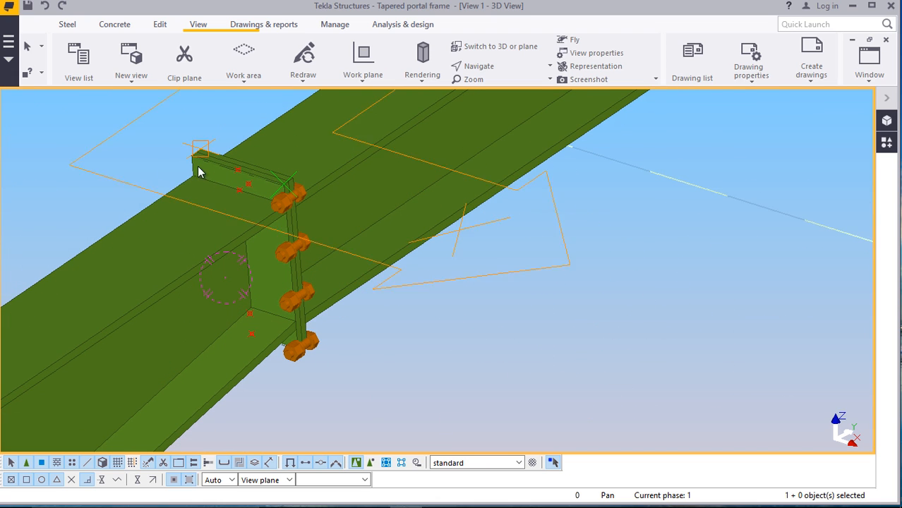
left_click(267, 299)
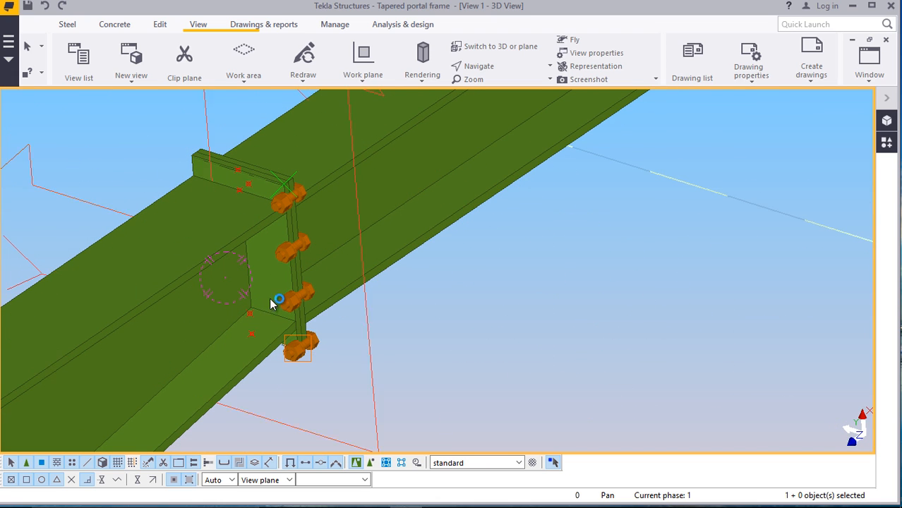
right_click(549, 245)
left_click(567, 252)
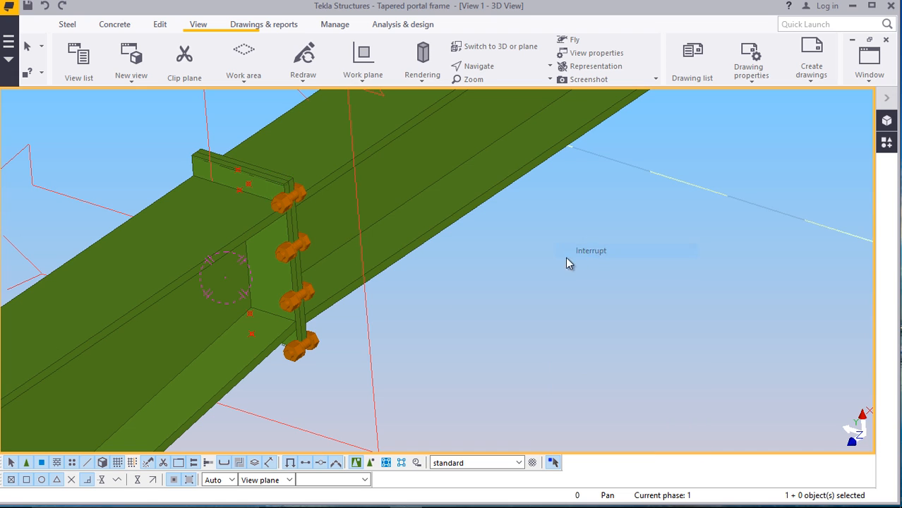
With the new work plane, try a start point Dx offset of 20 on the splice bolt group and reset it to 0
double_click(291, 297)
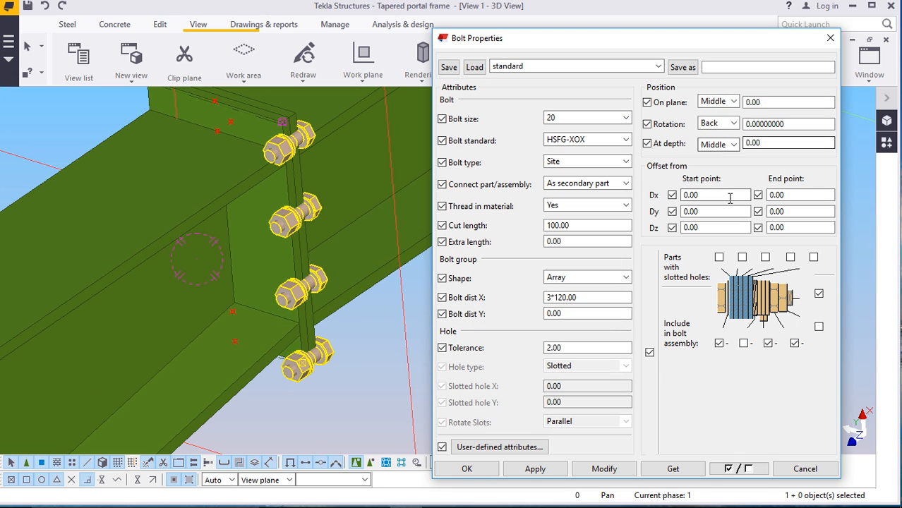
left_click(715, 197)
type("2")
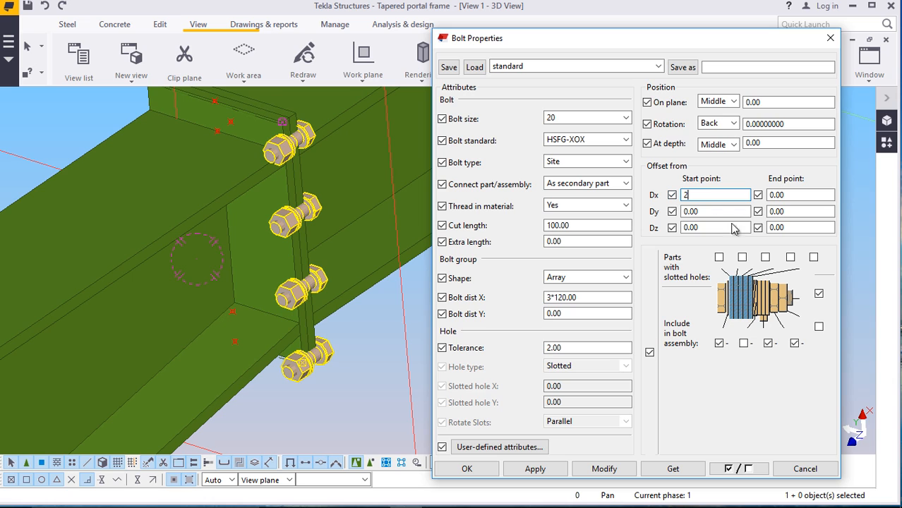
type("0")
left_click(608, 471)
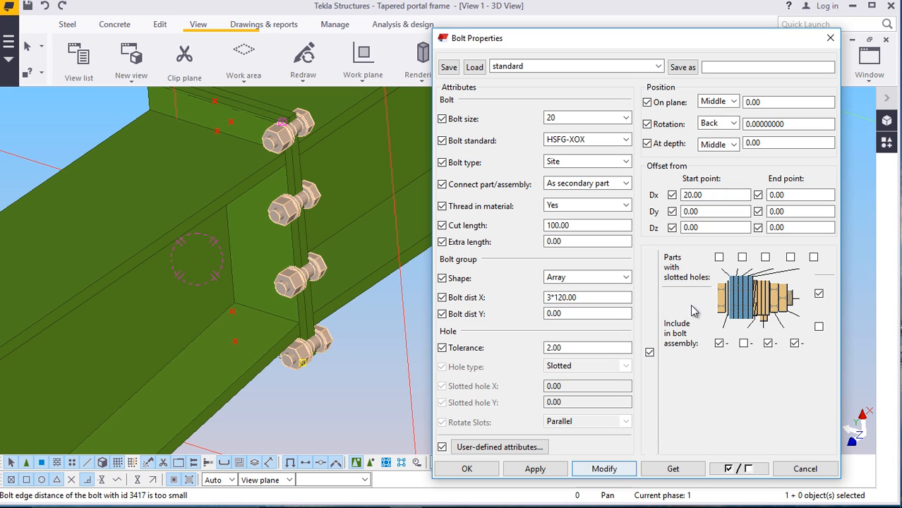
left_click_drag(734, 196, 646, 201)
type("0")
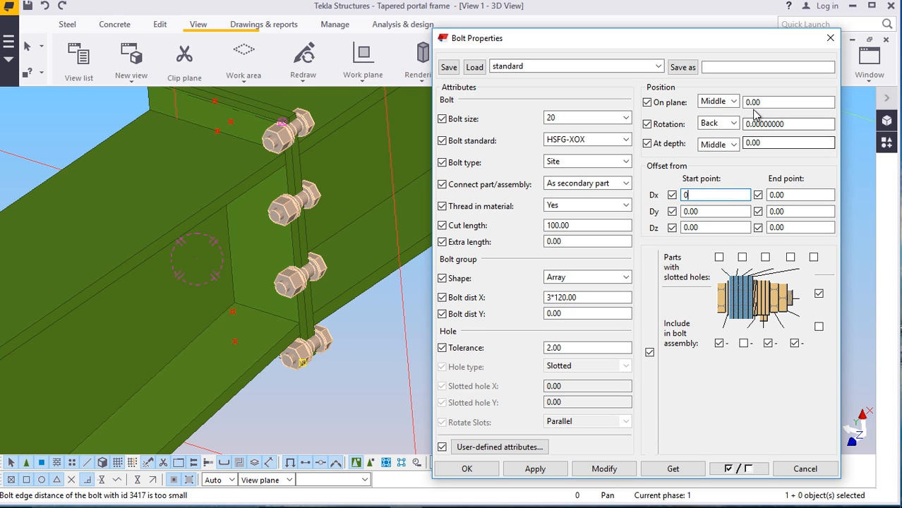
Try on-plane offsets of 20 and 40 for the splice bolt group
left_click_drag(765, 104, 735, 102)
type("200")
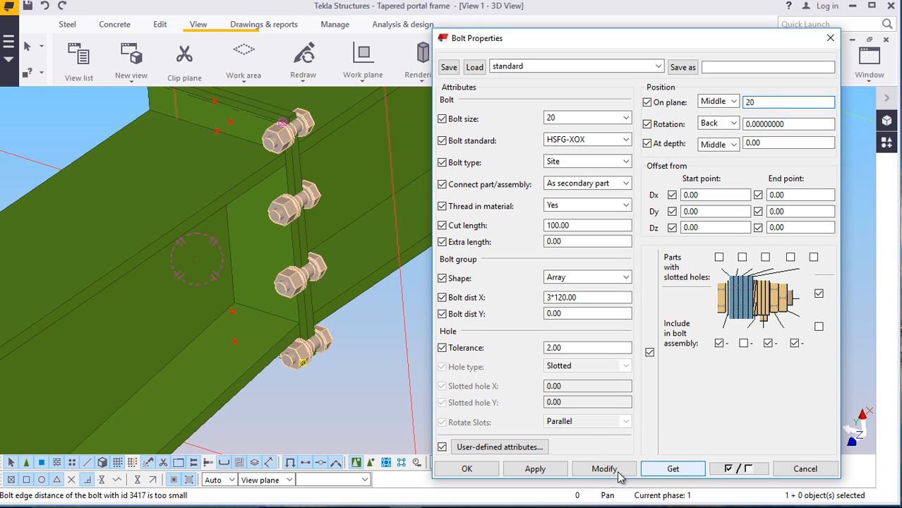
left_click(605, 469)
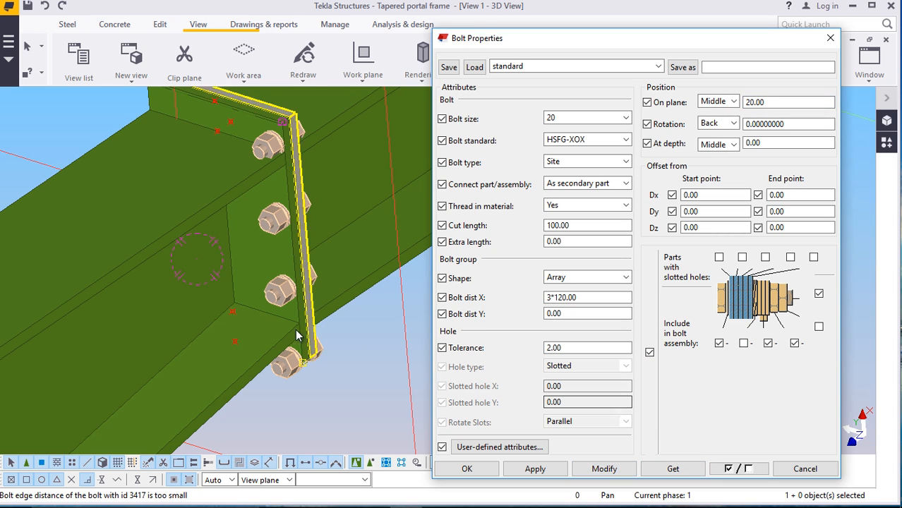
scroll(290, 272, "up", 3)
scroll(296, 270, "down", 3)
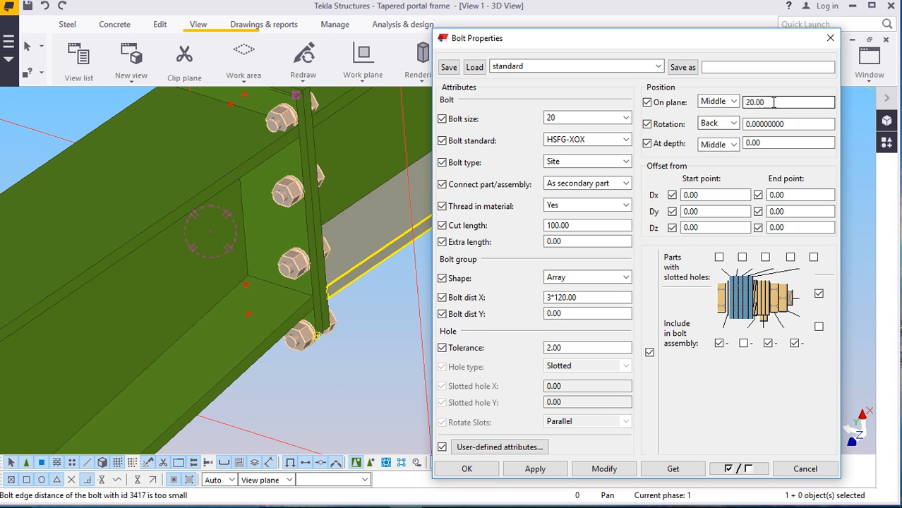
type("40")
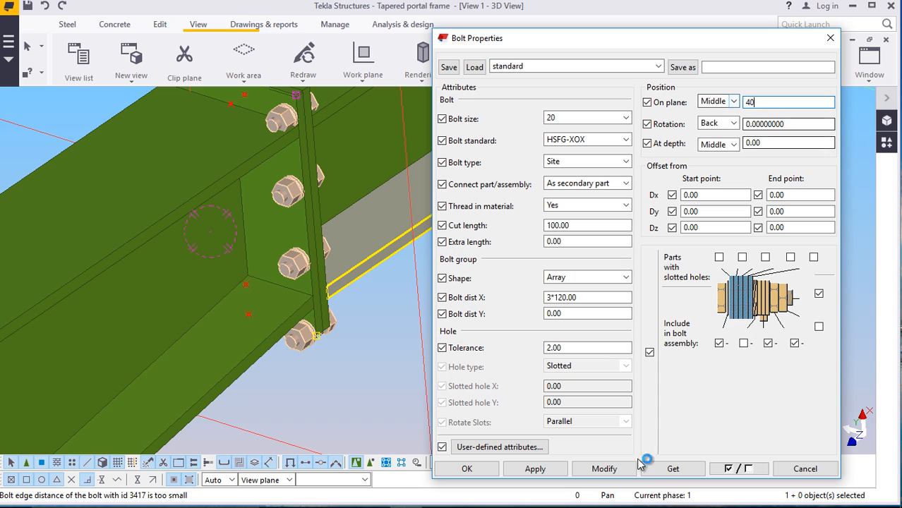
left_click(604, 468)
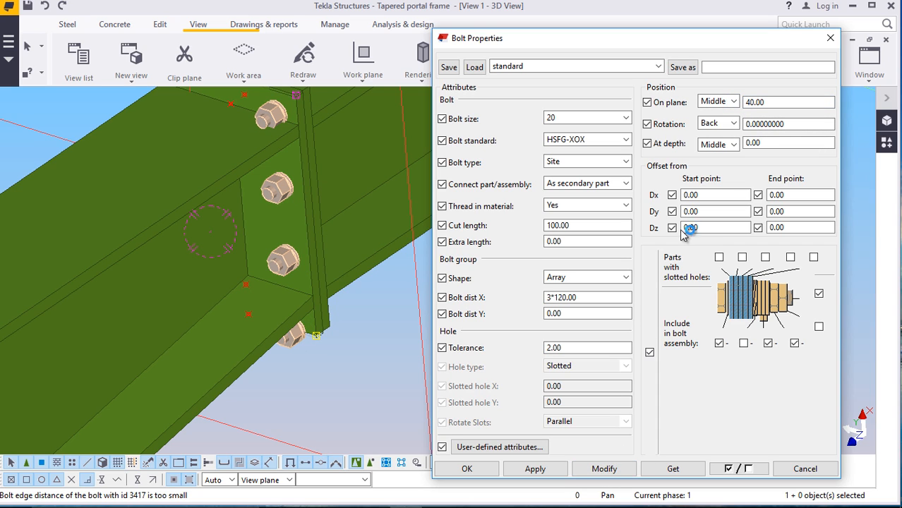
Set the bolt group's on-plane offset to 60 and check the bolts against the end plate
left_click(769, 104)
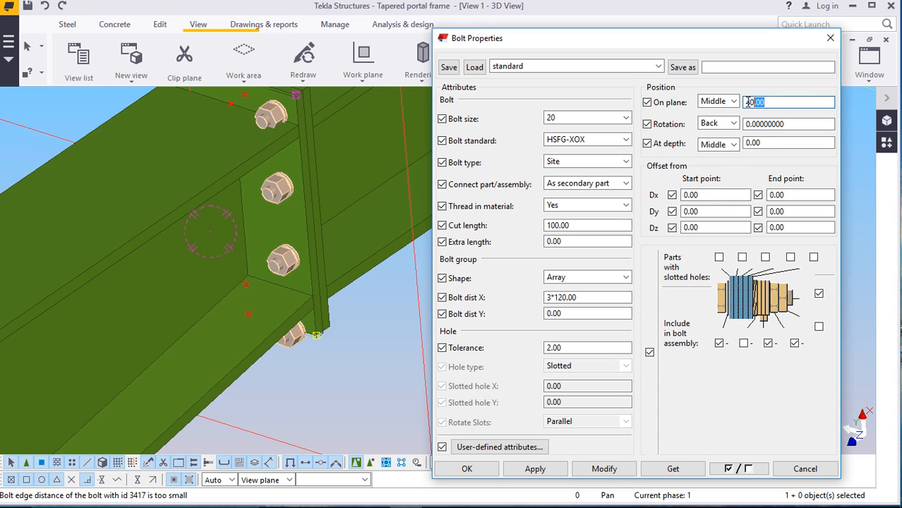
type("60")
left_click(605, 469)
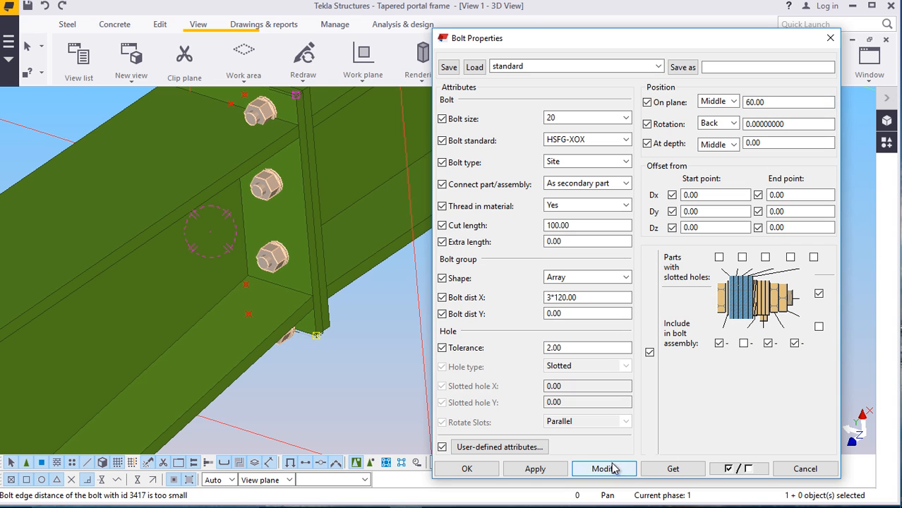
scroll(169, 255, "up", 5)
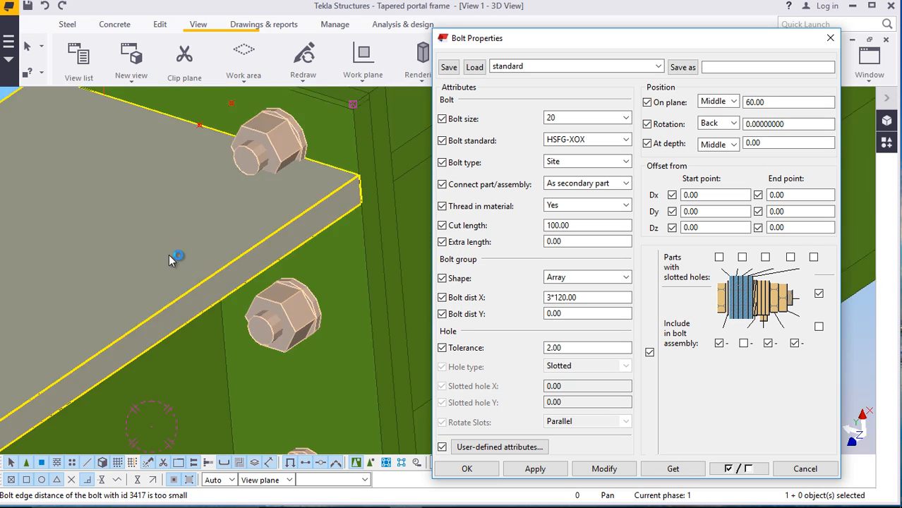
scroll(168, 256, "down", 1)
scroll(262, 159, "up", 3)
Try a start point Dx offset of 10 on the bolt group, inspect the bolts, and close the properties
scroll(243, 156, "down", 3)
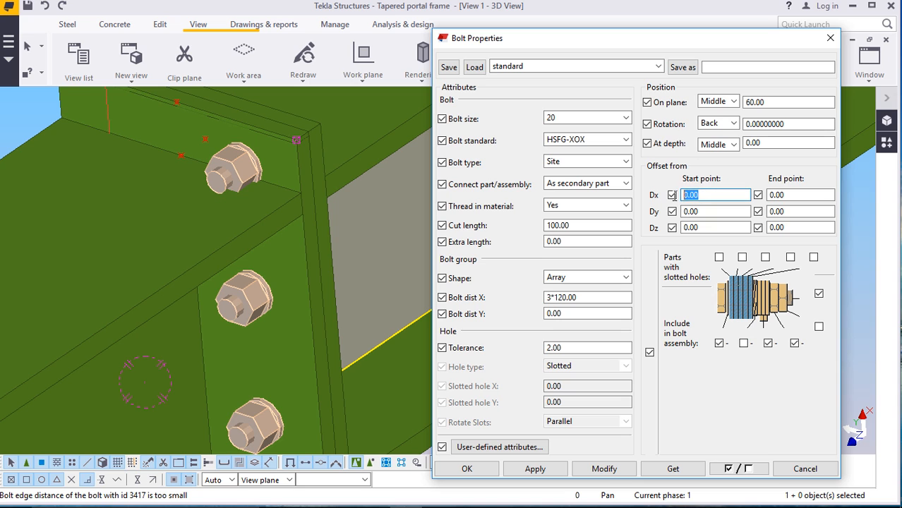
left_click(603, 469)
scroll(213, 244, "down", 4)
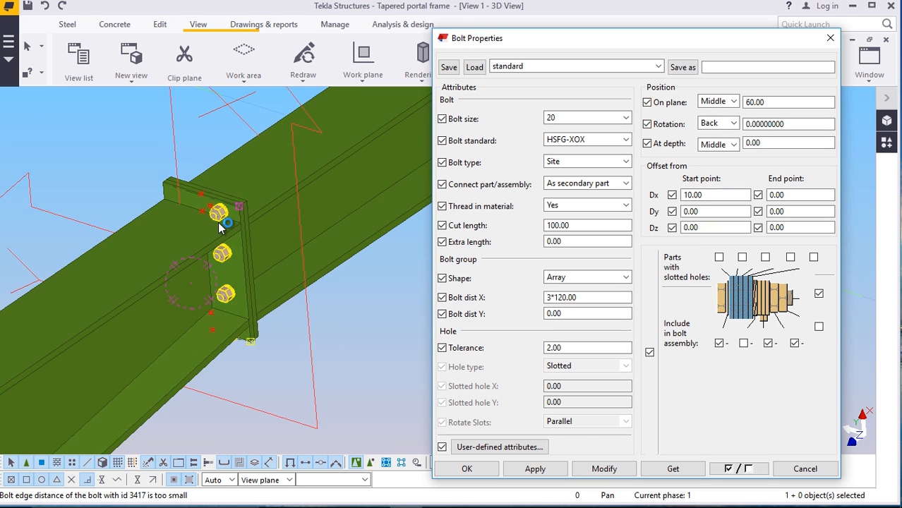
middle_click_drag(225, 226, 219, 122)
scroll(220, 122, "up", 3)
scroll(219, 124, "up", 4)
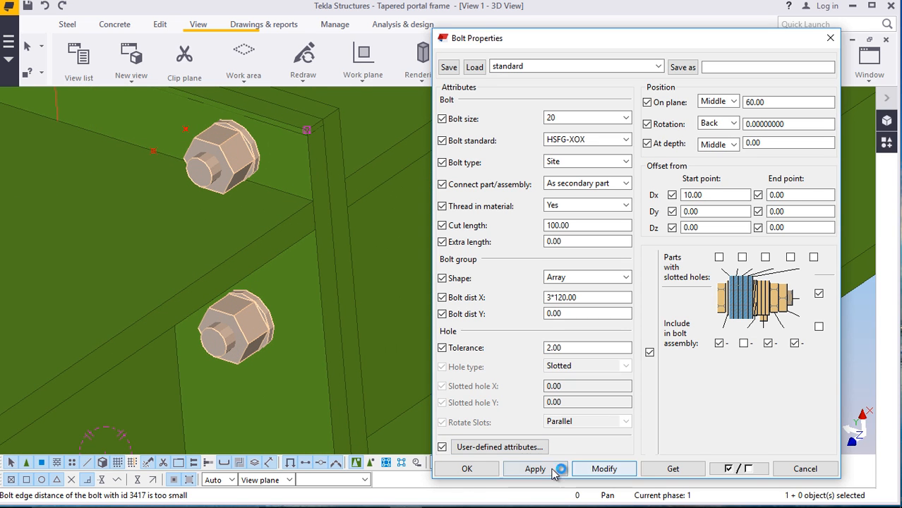
left_click(467, 468)
Set the bolt group's start point Dx offset to 20 to move the bolts up from the end plate's lower edge
scroll(369, 202, "down", 5)
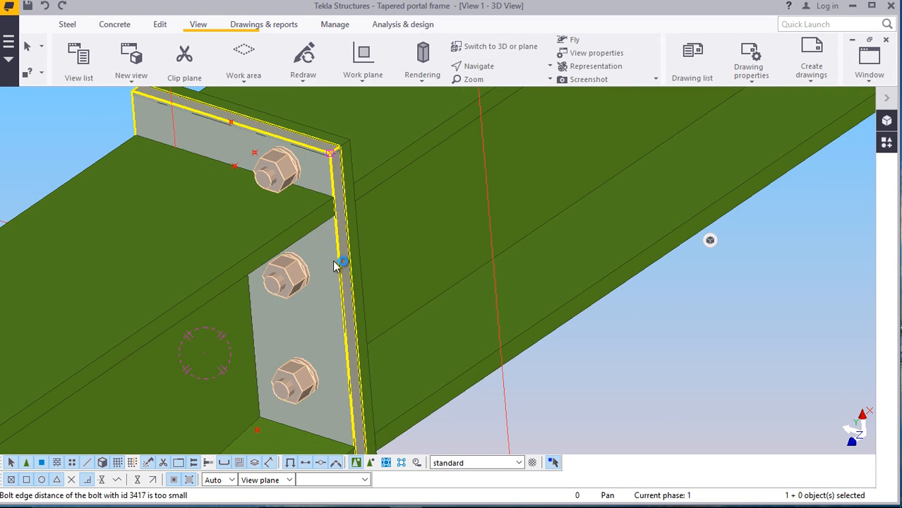
left_click(479, 69)
left_click(485, 88)
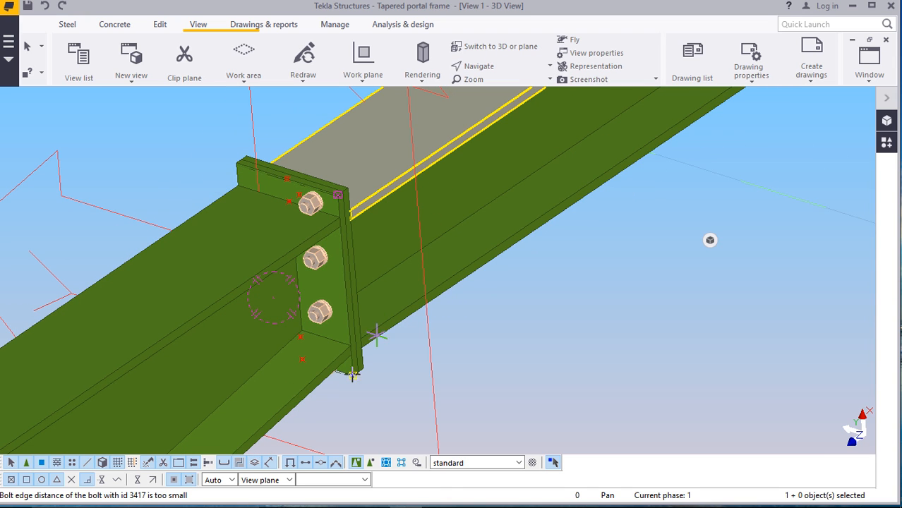
left_click_drag(343, 349, 302, 209)
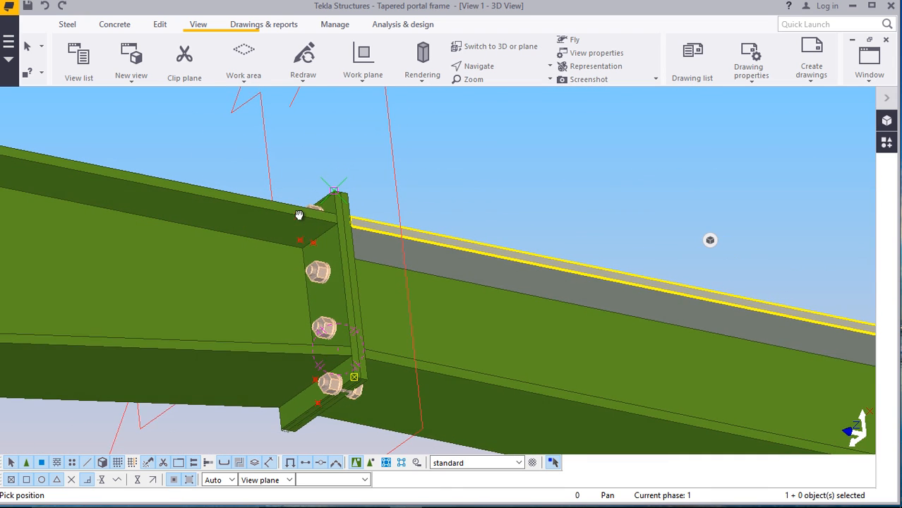
mouse_move(352, 389)
left_mouse_down()
mouse_move(345, 338)
mouse_move(340, 400)
left_mouse_up()
right_click(586, 374)
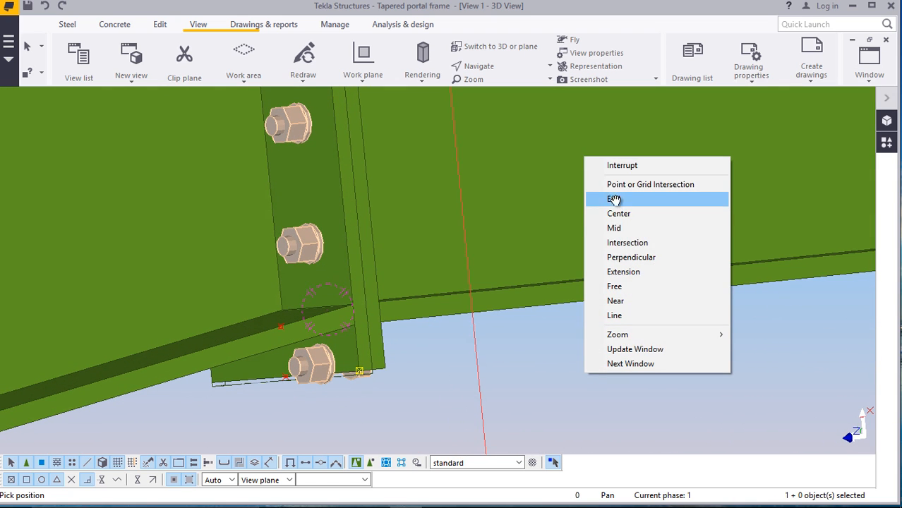
left_click(604, 167)
double_click(312, 365)
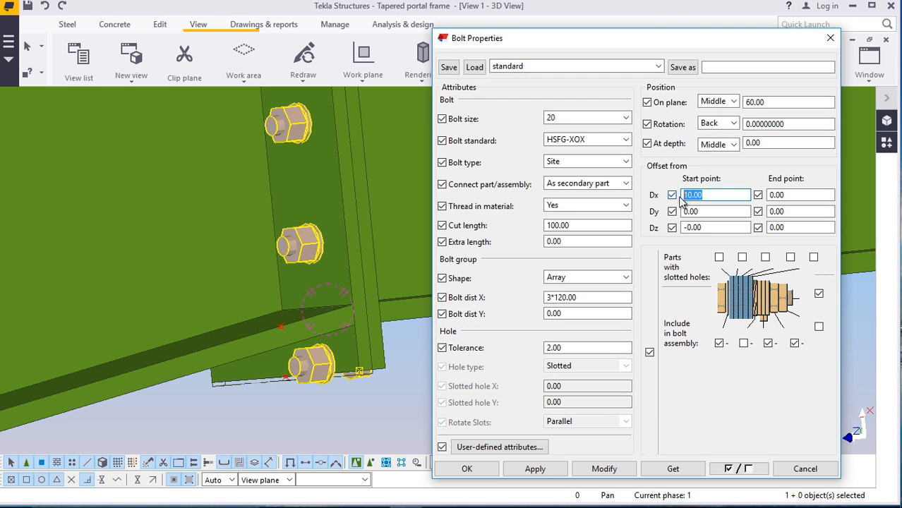
left_click(711, 200)
type("20")
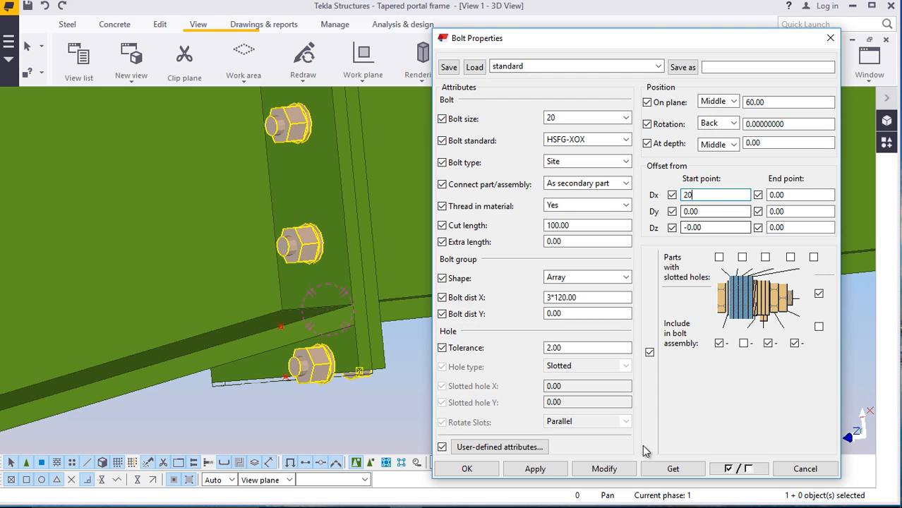
left_click(600, 469)
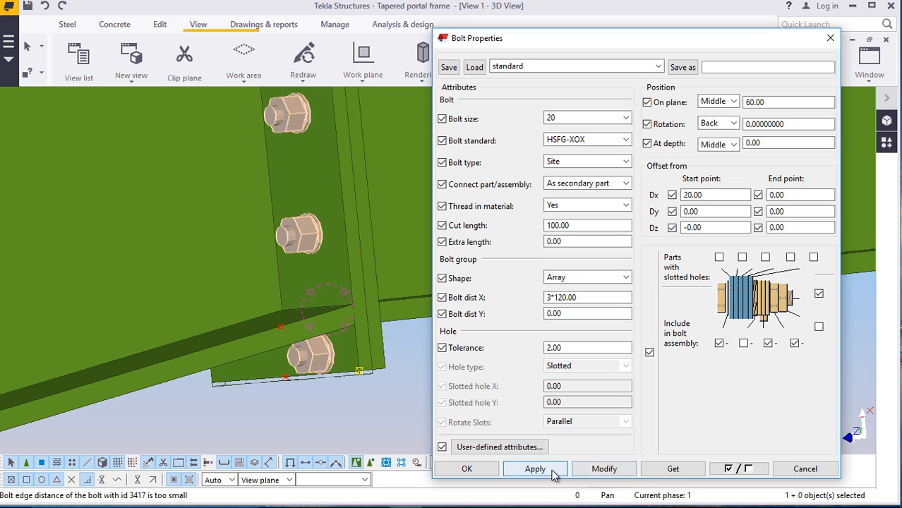
left_click(467, 468)
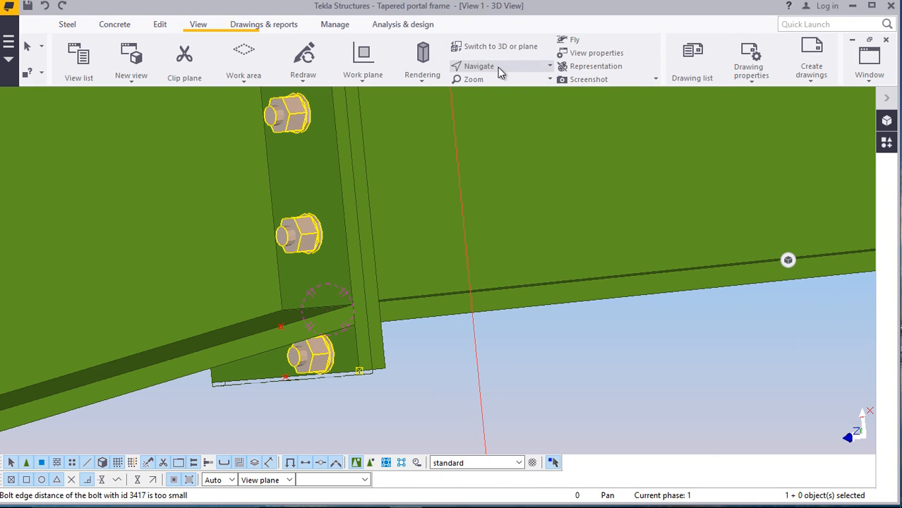
Examine the repositioned bolts at the top of the splice and along the end plates from several angles
left_click(473, 65)
left_click(475, 87)
middle_click_drag(333, 364, 305, 169, "ctrl")
scroll(305, 170, "up", 10)
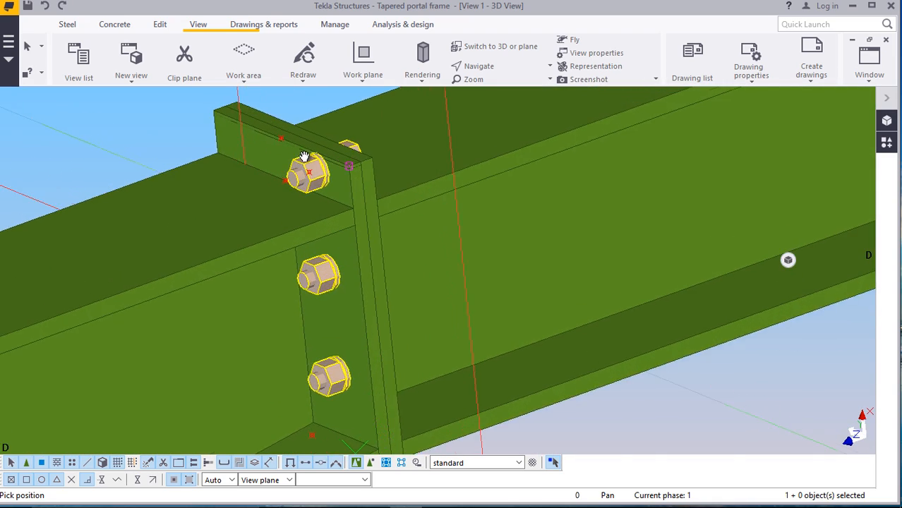
right_click(330, 187)
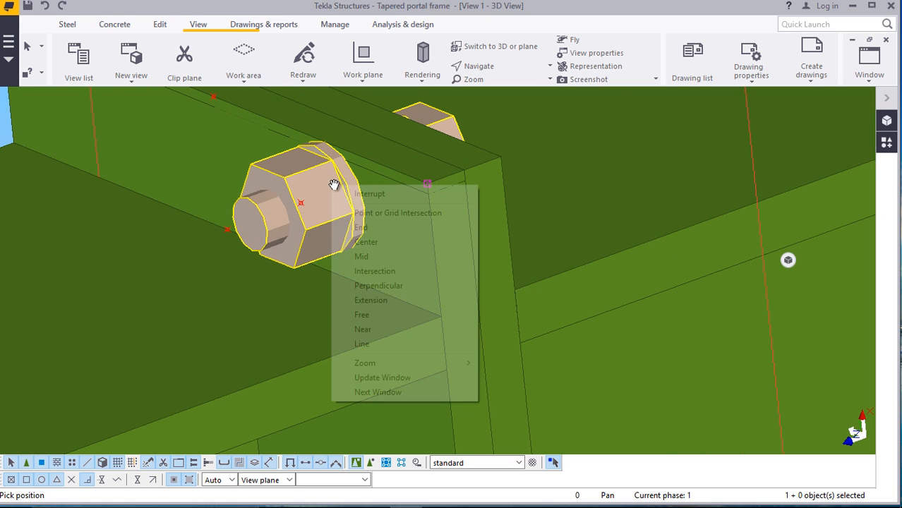
left_click(355, 195)
middle_click_drag(343, 151, 372, 258, "ctrl")
left_click(373, 258)
scroll(325, 226, "down", 3)
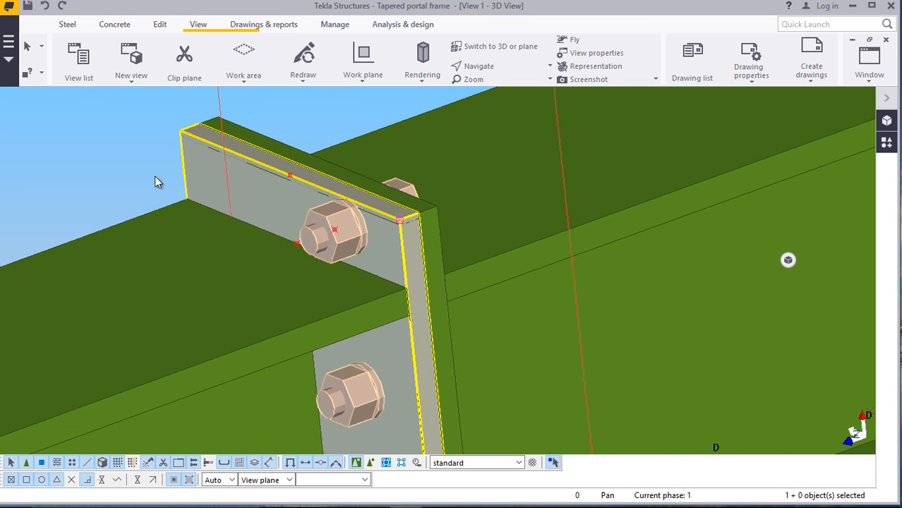
right_click(58, 139)
left_click(113, 216)
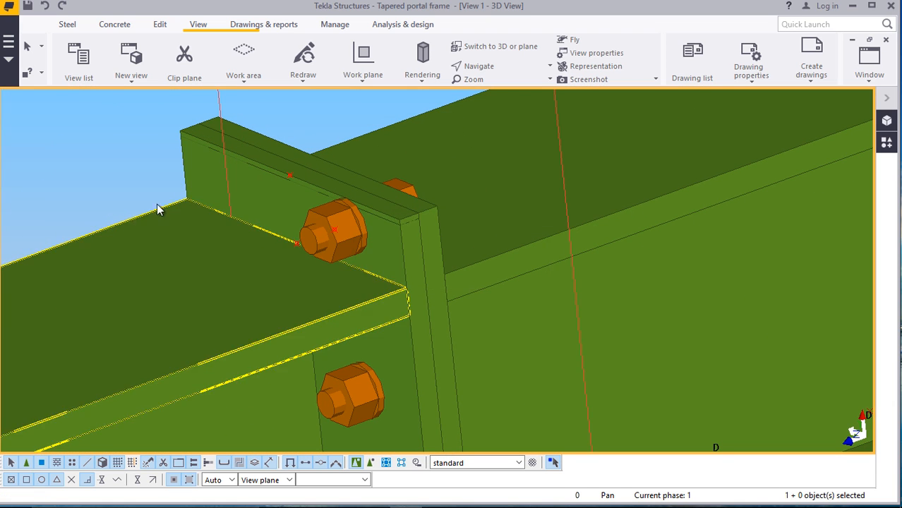
scroll(282, 225, "up", 1)
scroll(244, 218, "down", 4)
scroll(340, 191, "down", 3)
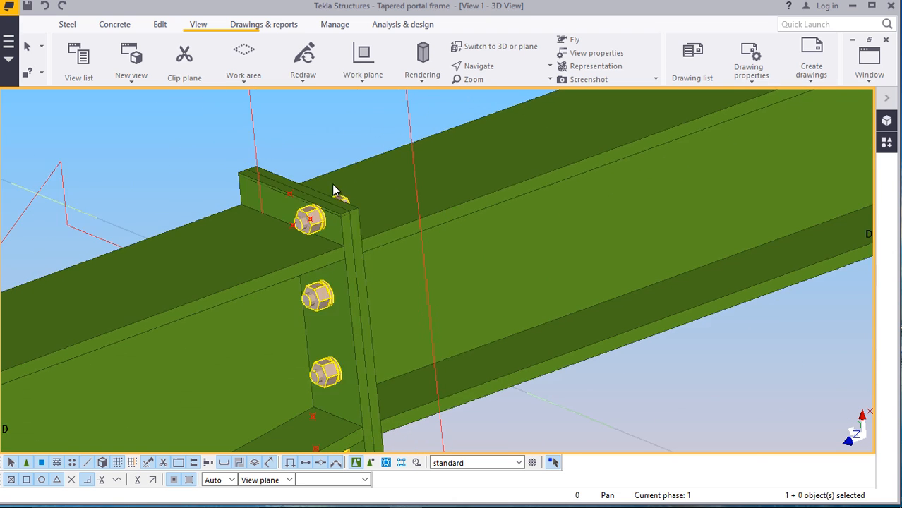
Mirror-copy the bolt group across the end plate's centreline with X0 400, Y0 125 and angle 180, and end the copy
left_click(492, 68)
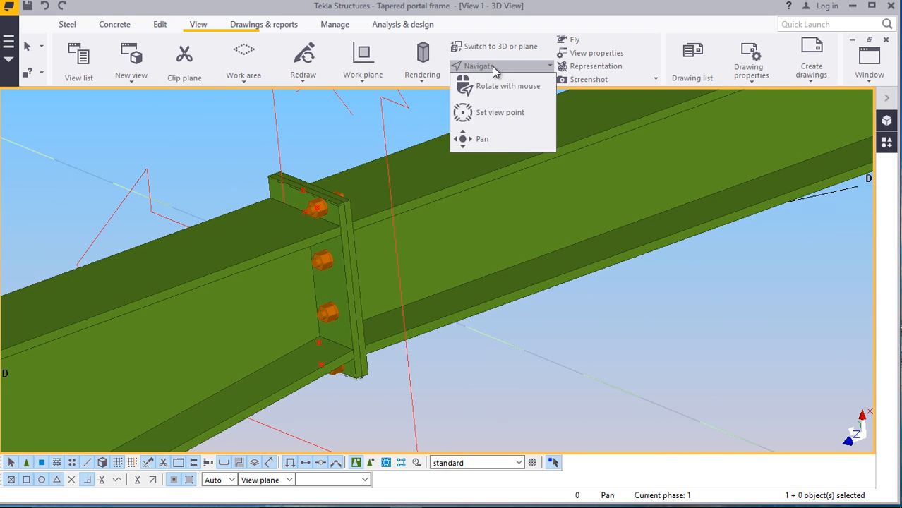
left_click(488, 87)
left_click_drag(338, 269, 294, 197)
scroll(293, 197, "up", 5)
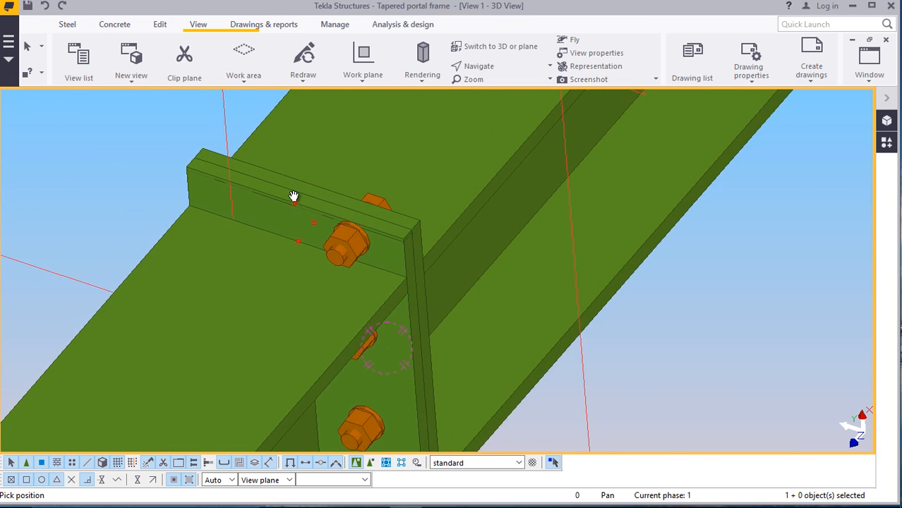
right_click(295, 187)
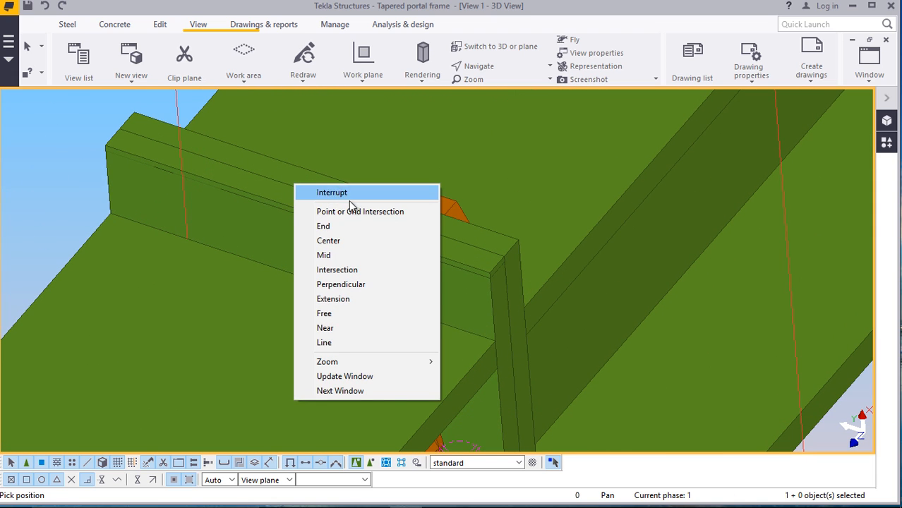
left_click(348, 195)
right_click(383, 286)
mouse_move(446, 121)
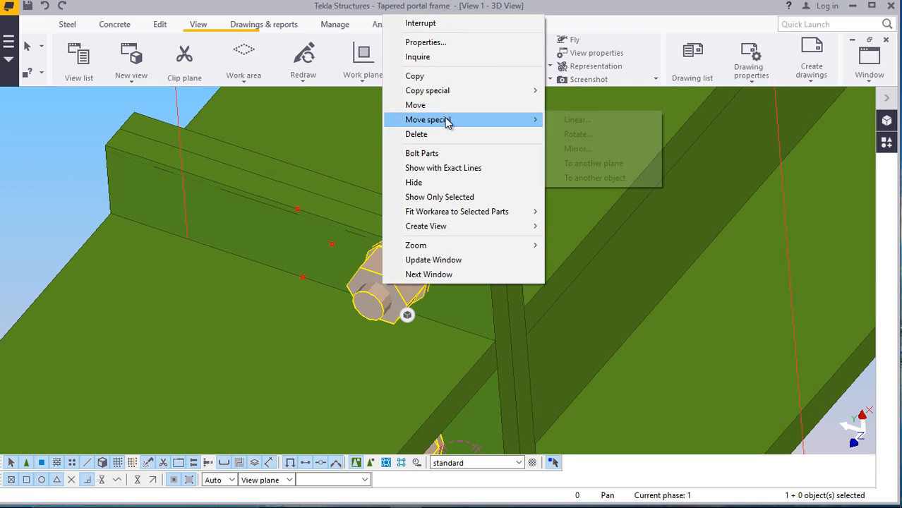
mouse_move(455, 93)
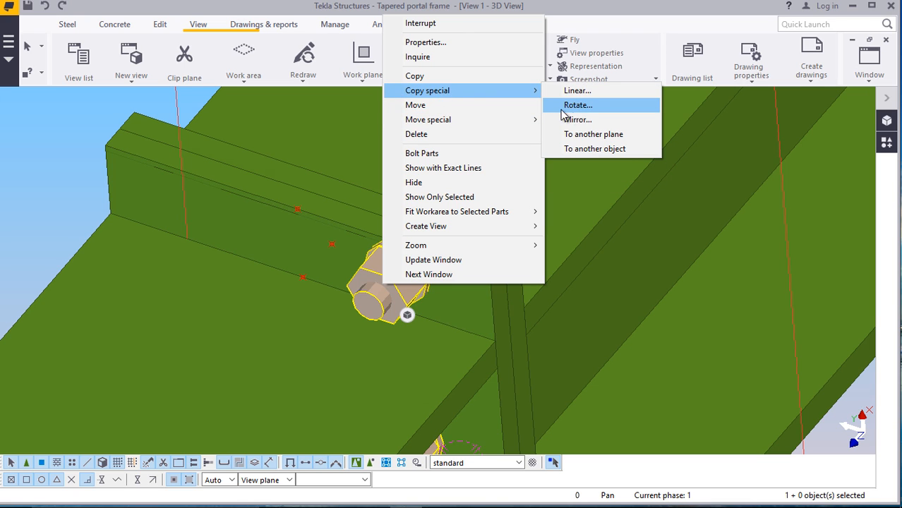
left_click(573, 119)
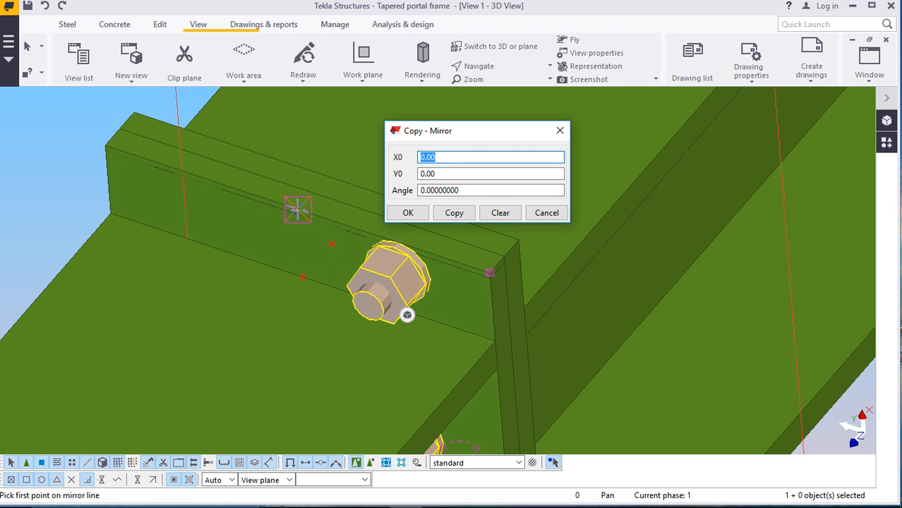
scroll(407, 315, "up", 5)
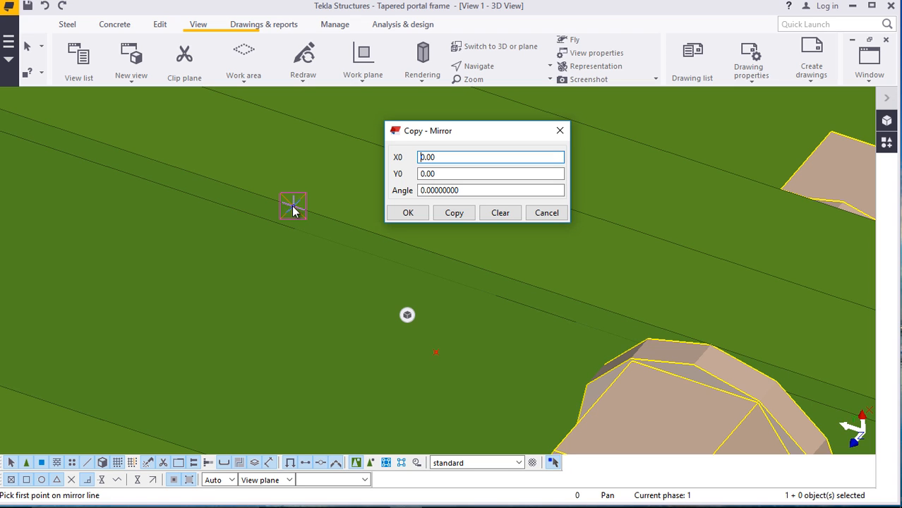
left_click(294, 207)
scroll(278, 184, "down", 2)
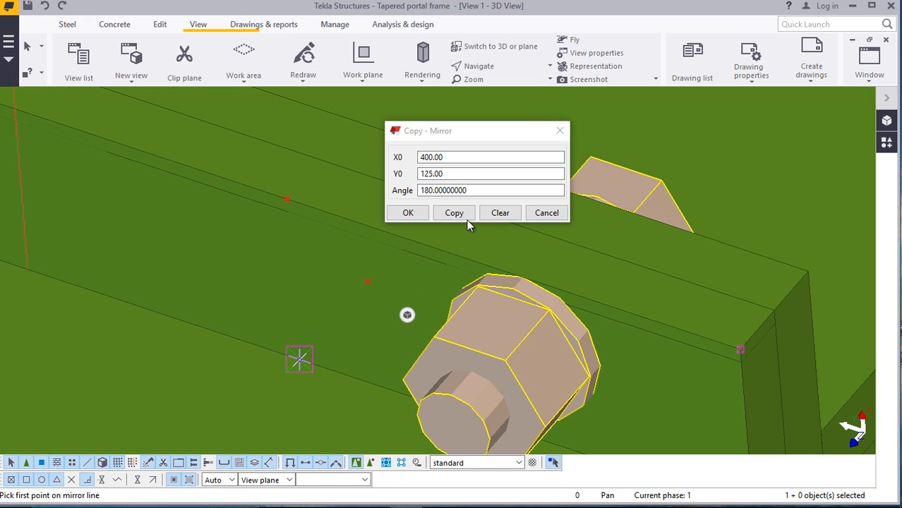
left_click(411, 212)
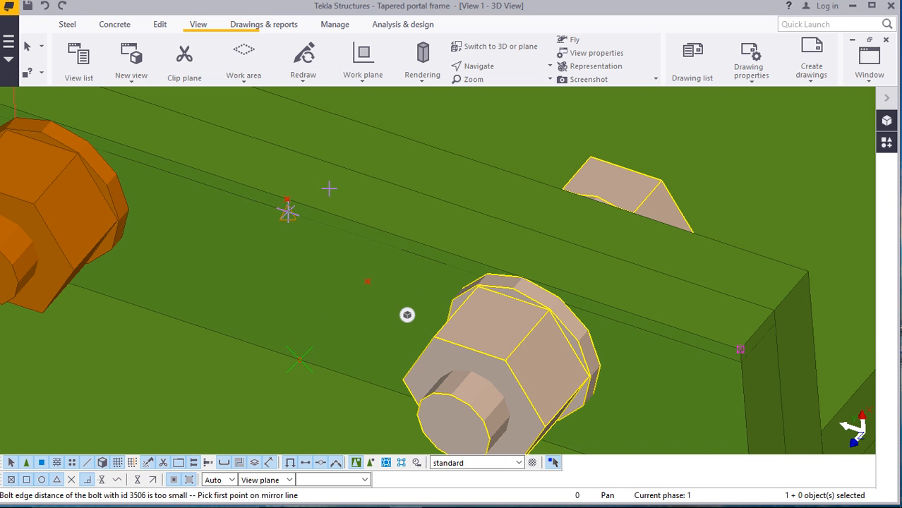
scroll(328, 188, "down", 2)
scroll(326, 183, "down", 2)
right_click(111, 137)
left_click(134, 145)
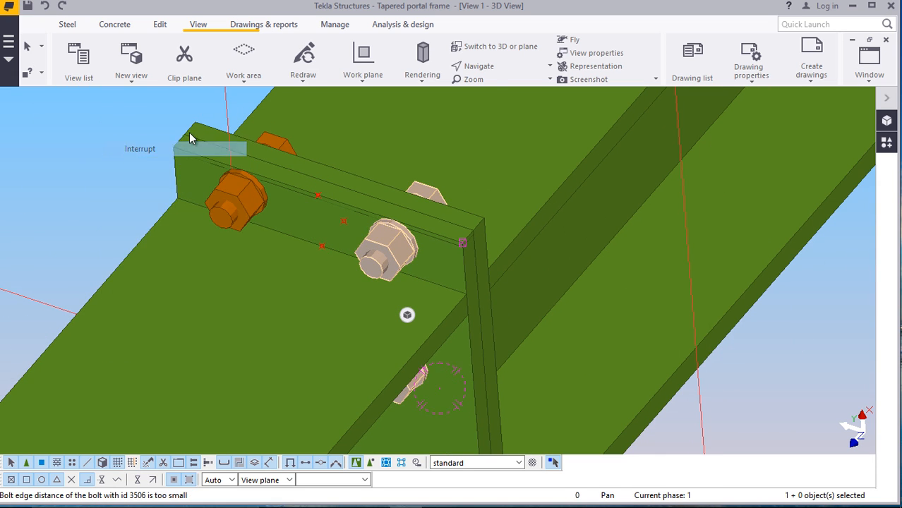
Examine the original and mirrored bolts on both faces of the splice end plates from several angles
left_click(486, 67)
left_click(489, 86)
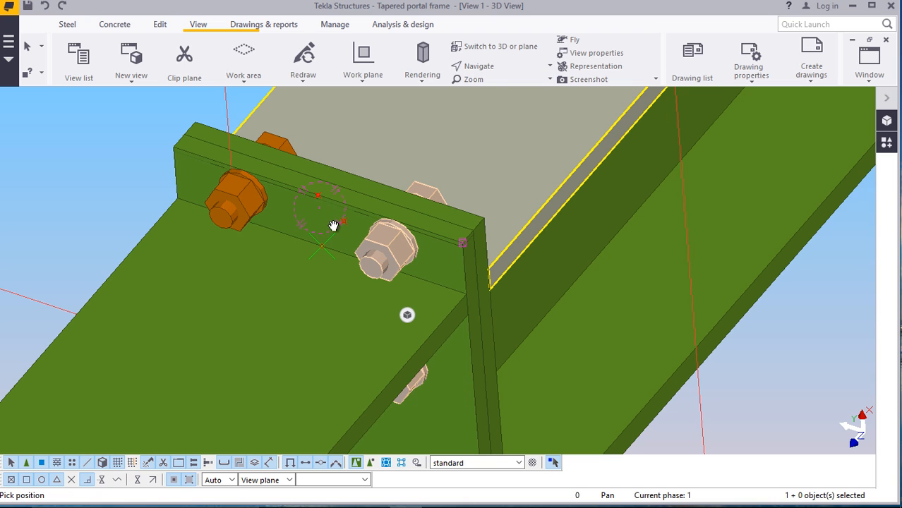
mouse_move(334, 226)
left_mouse_down()
mouse_move(368, 195)
mouse_move(542, 151)
mouse_move(433, 260)
mouse_move(379, 204)
mouse_move(318, 187)
mouse_move(276, 219)
mouse_move(349, 285)
mouse_move(443, 264)
mouse_move(683, 273)
mouse_move(659, 312)
mouse_move(557, 344)
mouse_move(286, 300)
mouse_move(218, 276)
mouse_move(130, 267)
mouse_move(64, 274)
mouse_move(331, 245)
mouse_move(371, 292)
mouse_move(443, 122)
left_mouse_up()
right_click(436, 122)
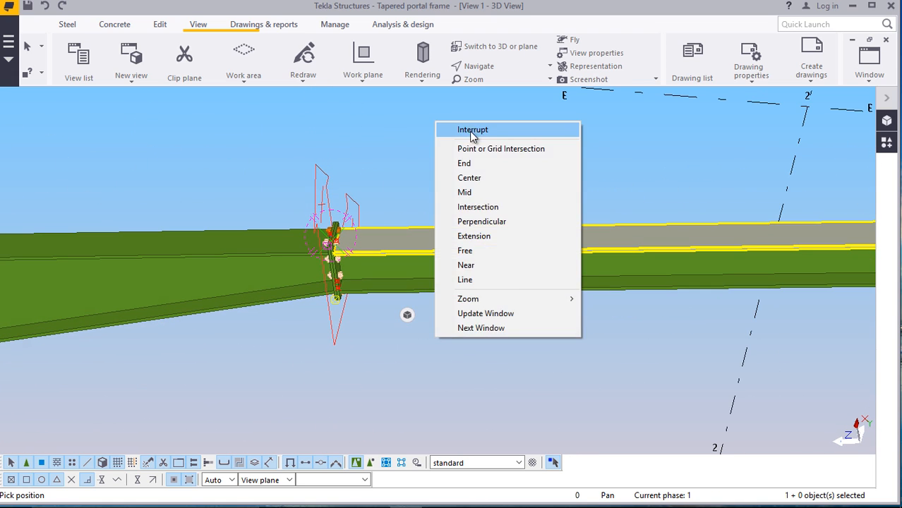
left_click(471, 131)
scroll(324, 227, "up", 5)
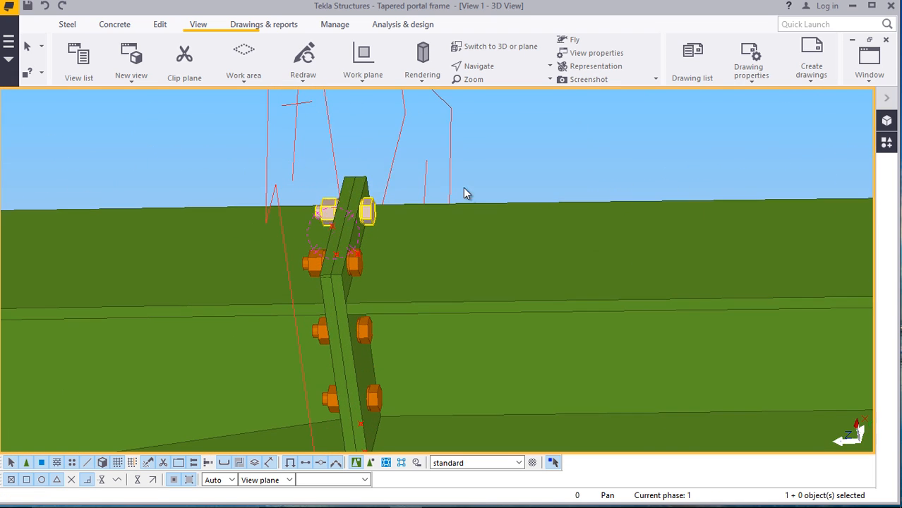
left_click(498, 63)
left_click(504, 86)
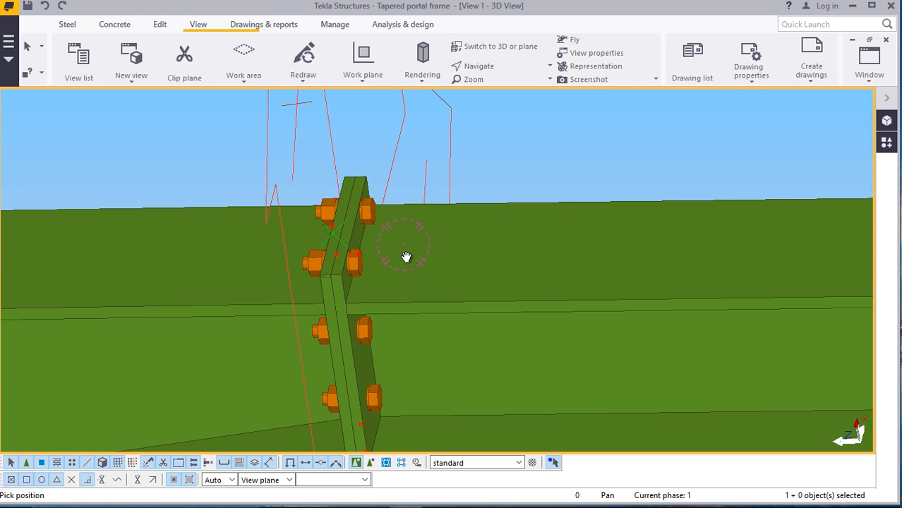
left_click_drag(406, 257, 563, 241)
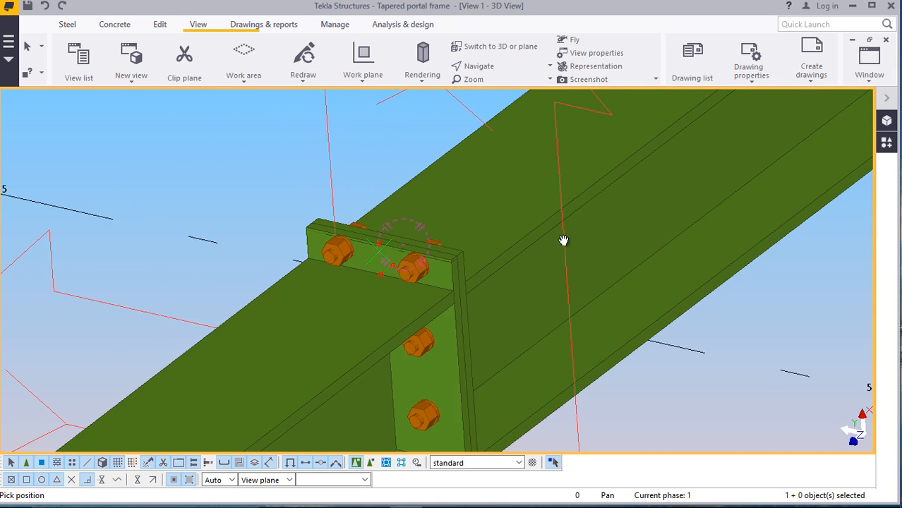
scroll(433, 299, "up", 3)
right_click(311, 130)
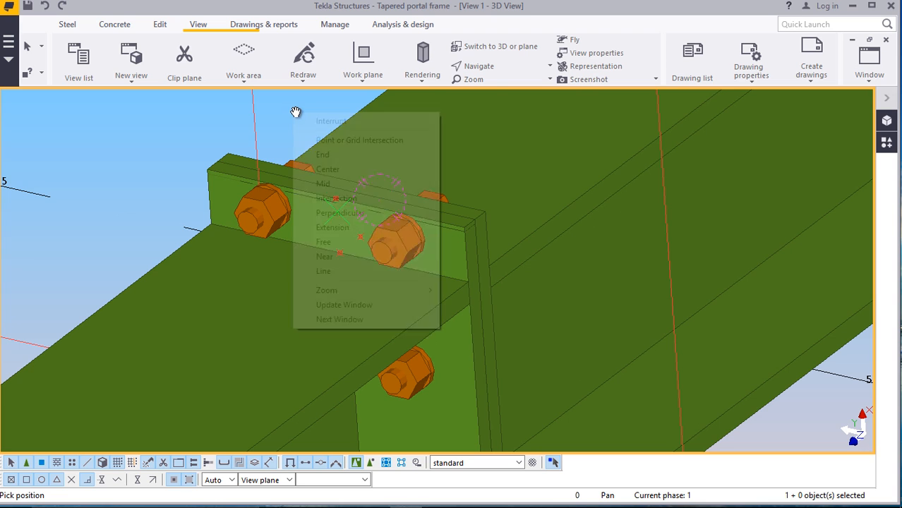
left_click(315, 121)
scroll(318, 198, "down", 2)
Inspect up close the end plates' upper corner where they meet the tapered rafter's top flange
left_click(505, 67)
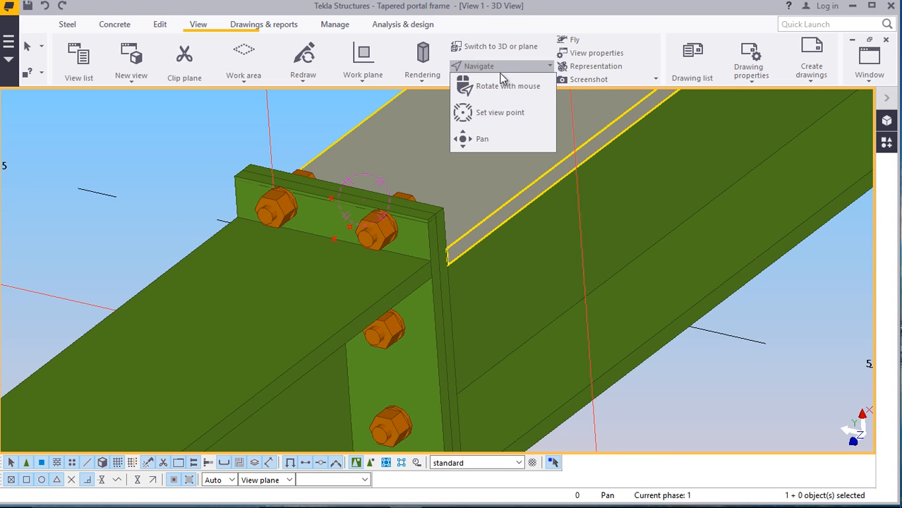
left_click(494, 113)
left_click_drag(439, 235, 329, 218)
scroll(351, 218, "up", 5)
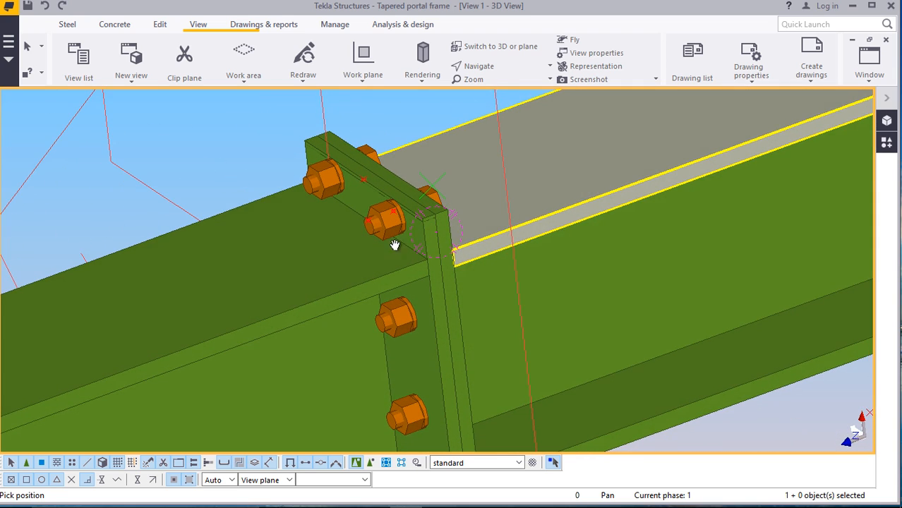
right_click(68, 124)
left_click(85, 126)
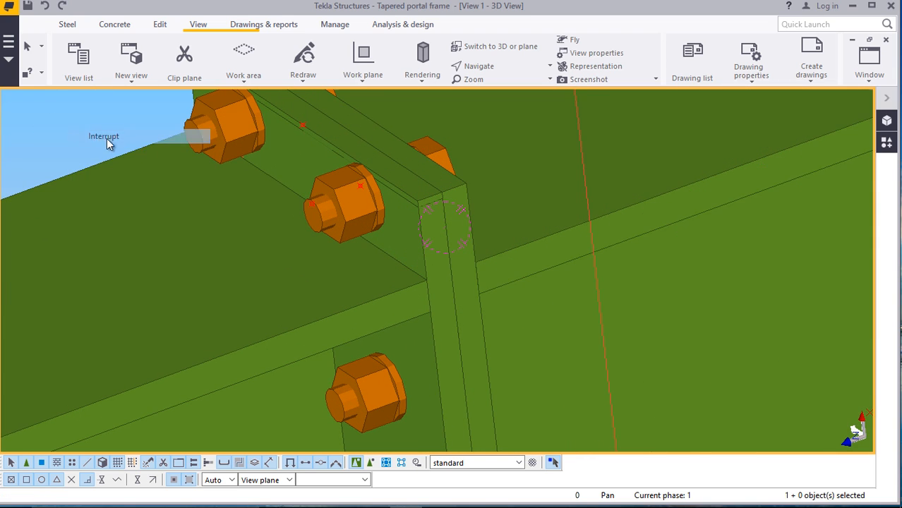
scroll(449, 216, "down", 2)
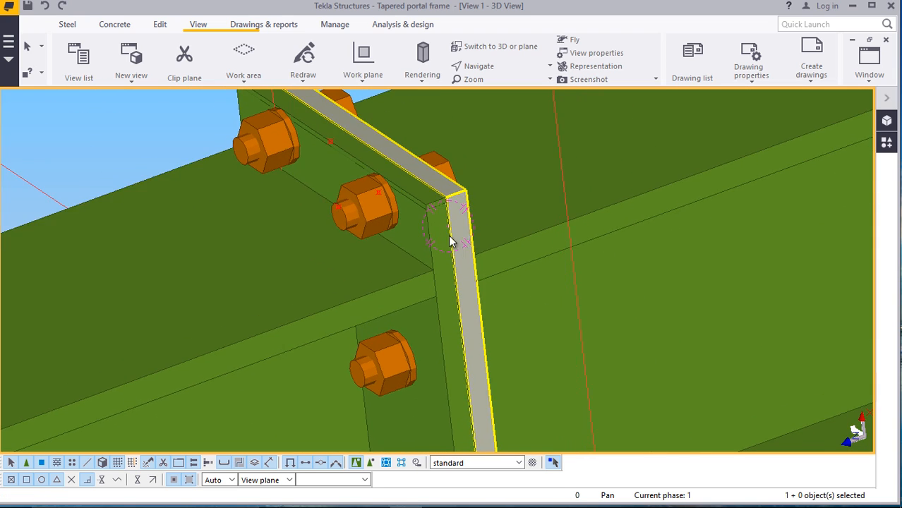
scroll(103, 163, "up", 1)
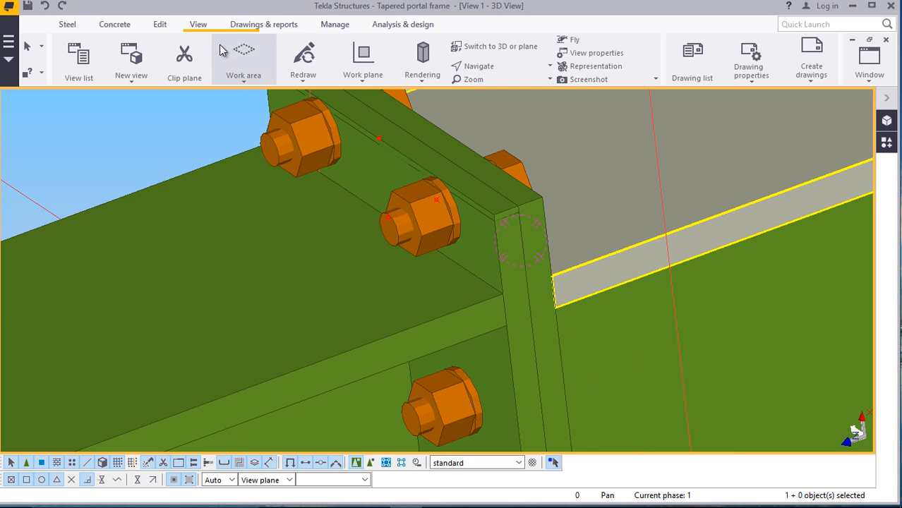
Place a point where the tapered rafter's top flange edge meets the end plate
left_click(159, 24)
left_click(746, 81)
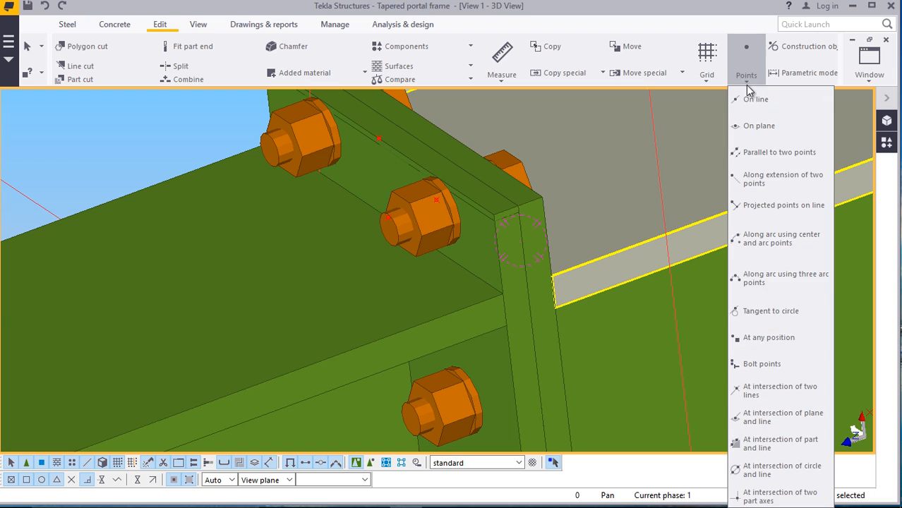
left_click(785, 339)
scroll(555, 304, "up", 2)
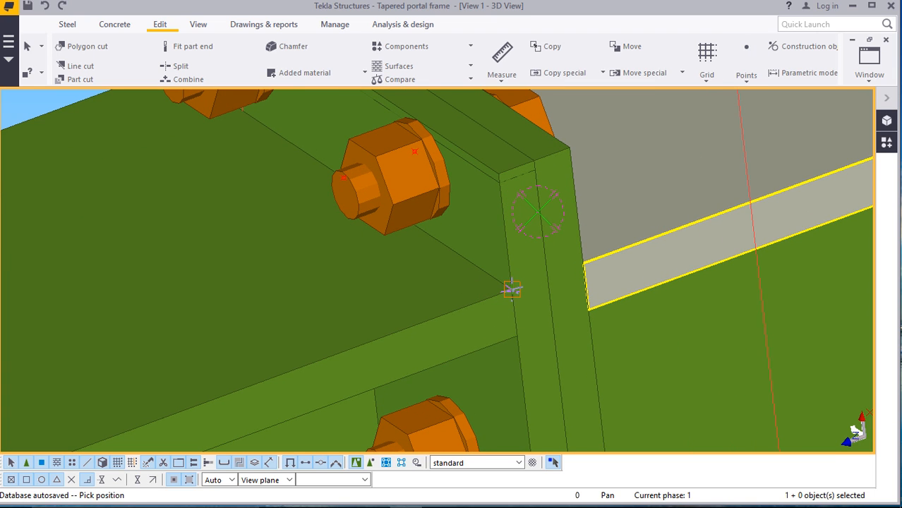
Place a second point 200 mm from the end plate along the rafter's top flange edge, and end the command
scroll(468, 309, "down", 5)
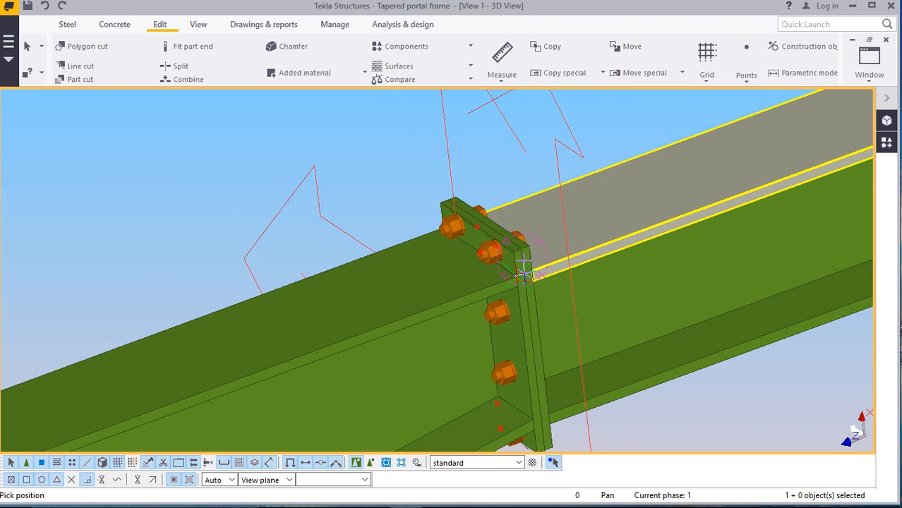
scroll(370, 329, "down", 5)
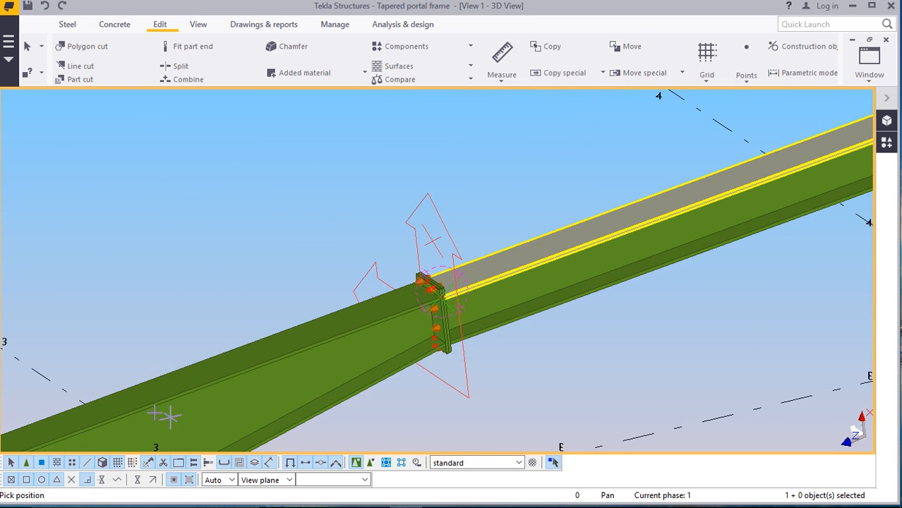
scroll(185, 392, "up", 3)
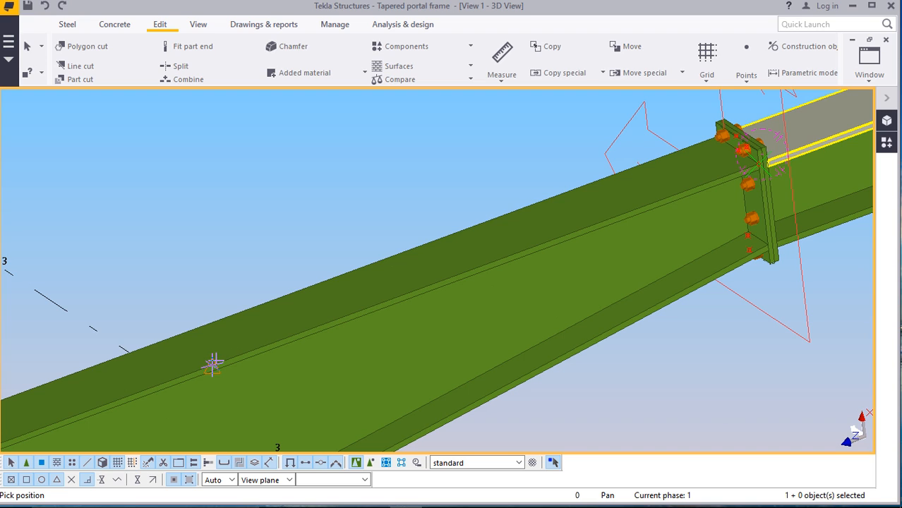
type("200")
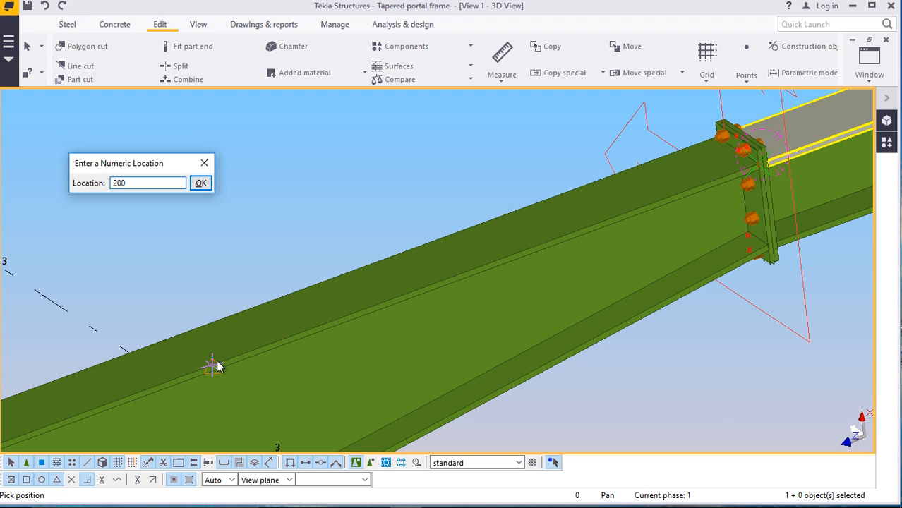
left_click(200, 184)
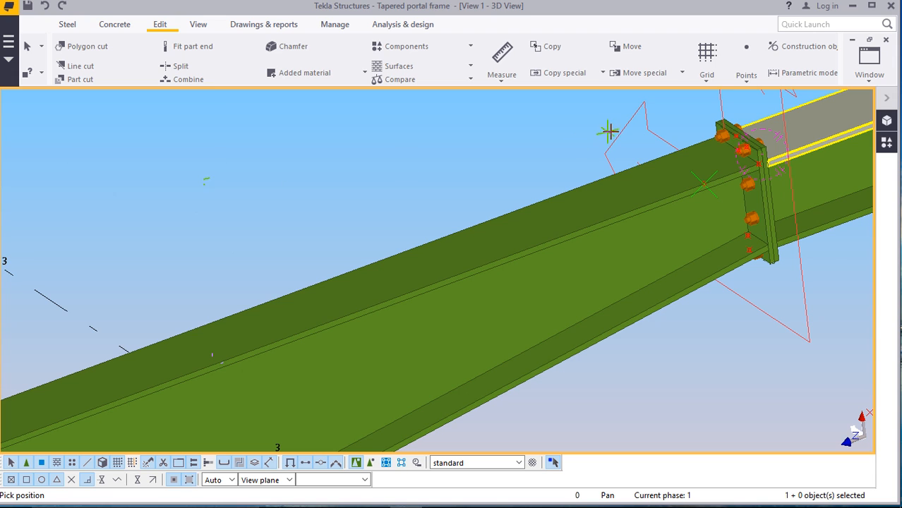
scroll(740, 156, "up", 3)
scroll(741, 156, "up", 5)
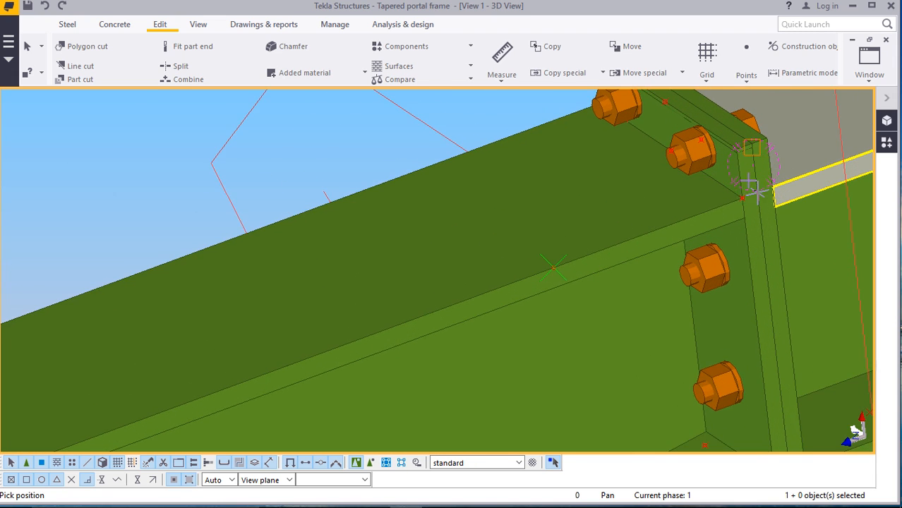
right_click(203, 159)
left_click(225, 167)
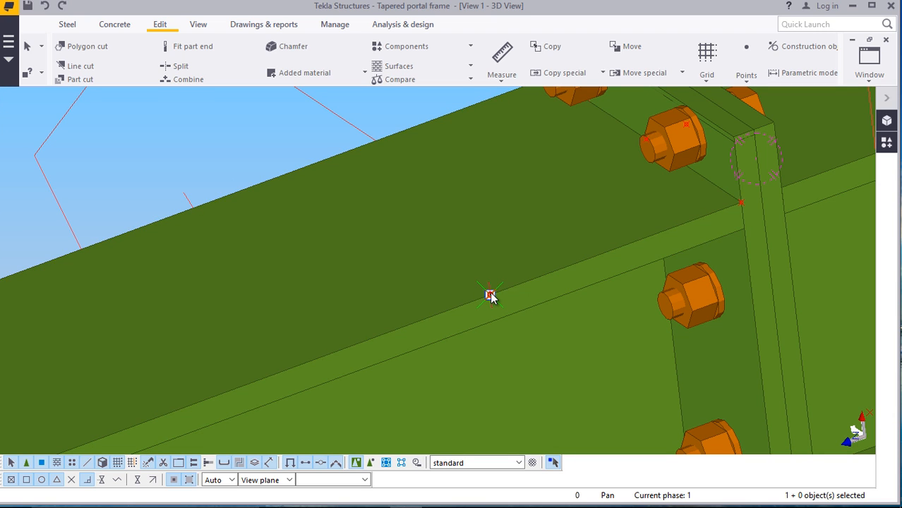
Copy both flange points upward, from the flange-to-plate corner to the end plate's top corner
left_click(740, 203, "shift")
right_click(197, 132)
mouse_move(255, 176)
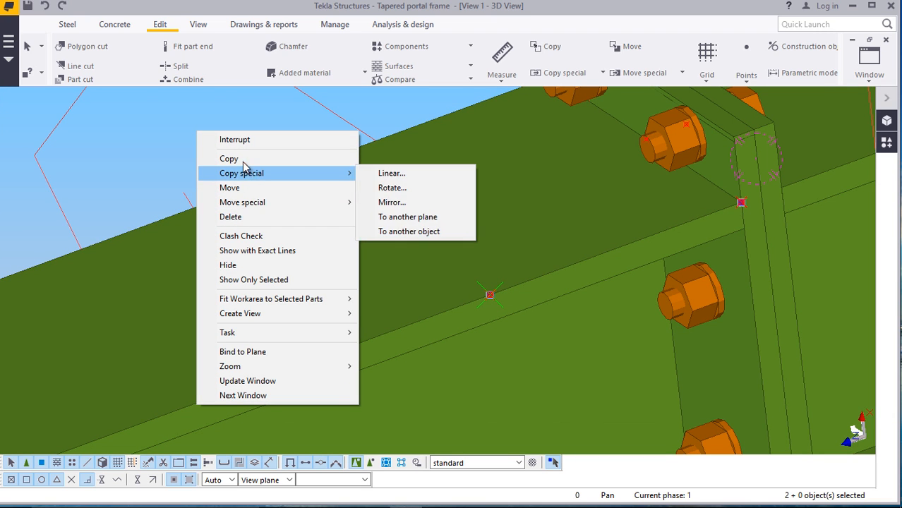
left_click(244, 159)
scroll(764, 189, "up", 3)
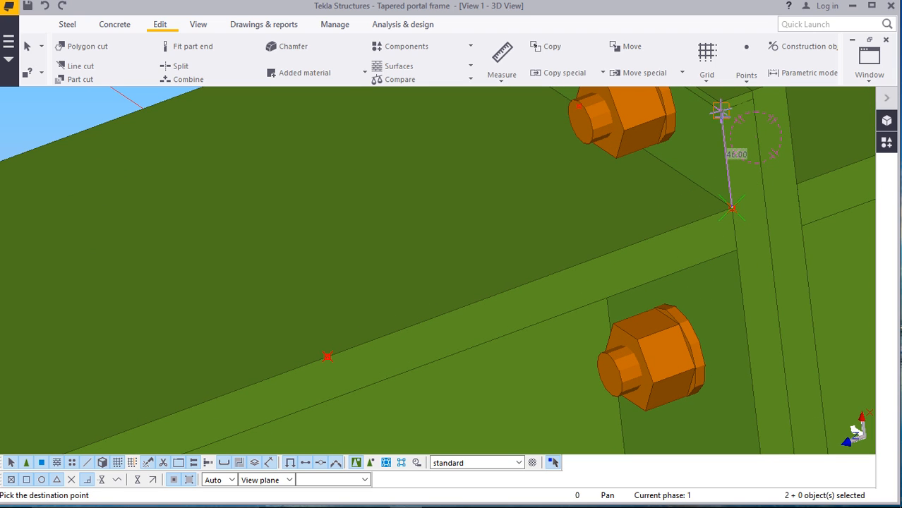
scroll(525, 262, "down", 3)
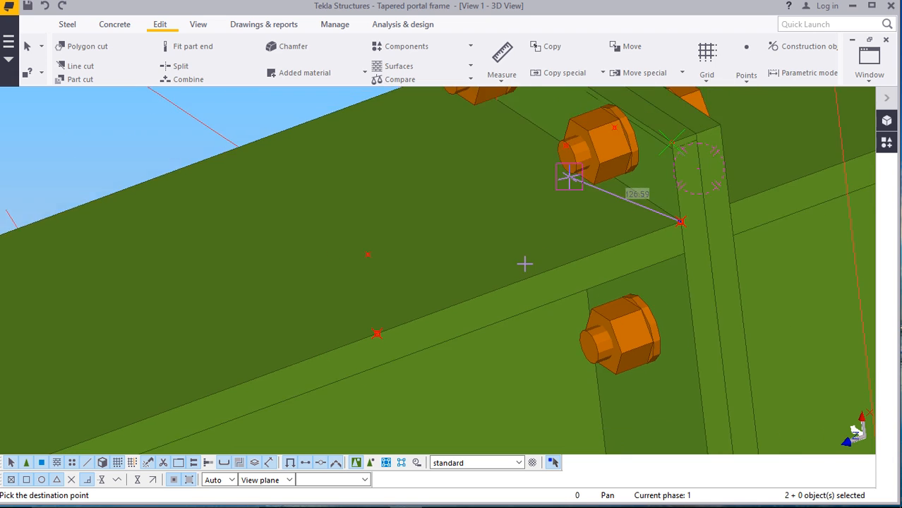
right_click(213, 148)
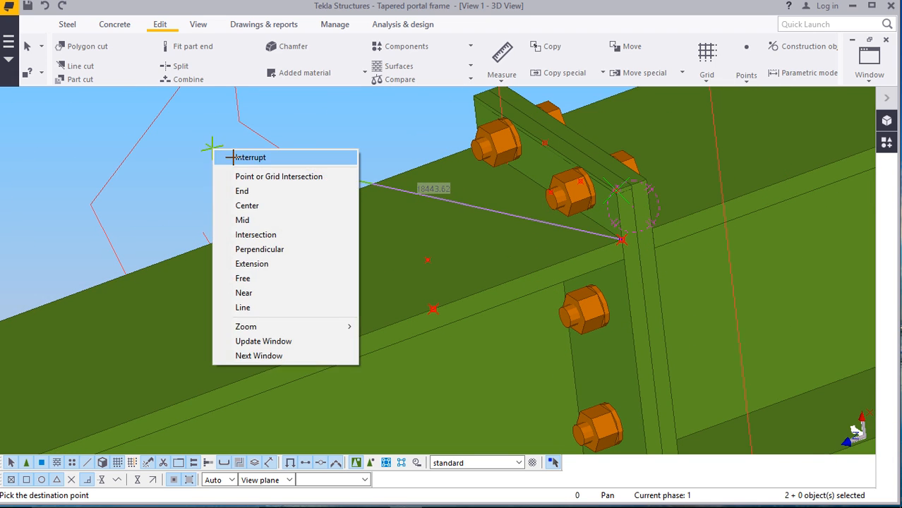
left_click(259, 155)
Create a 200 by 50 mm contour plate through the four points between the rafter's top flange edge and the end plate, and end the command
left_click(67, 25)
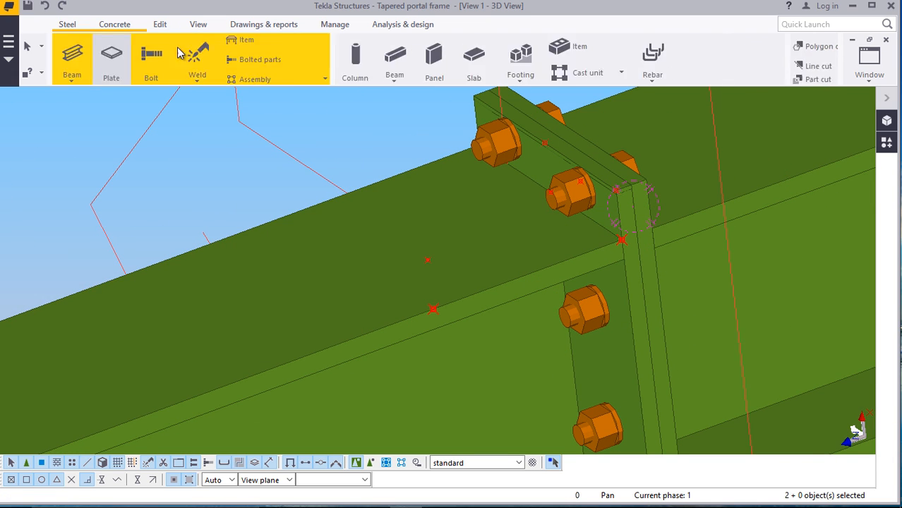
scroll(607, 205, "up", 3)
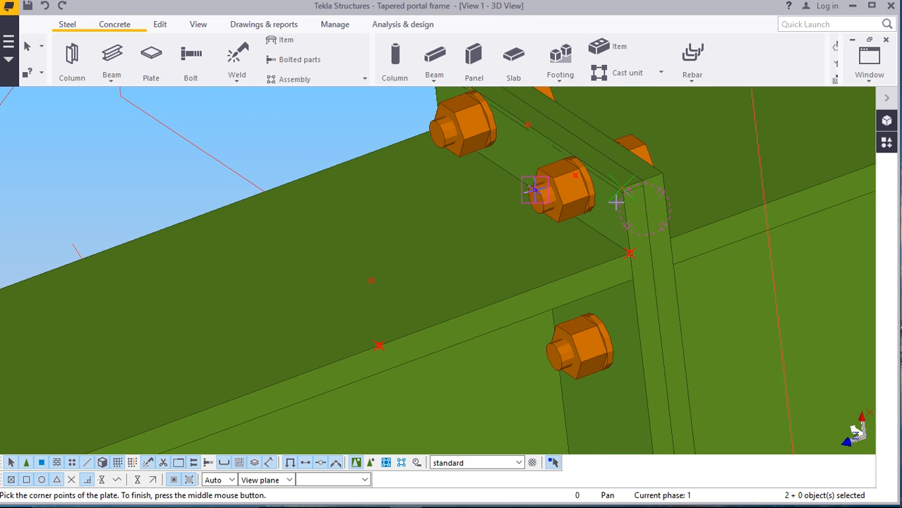
scroll(354, 364, "up", 2)
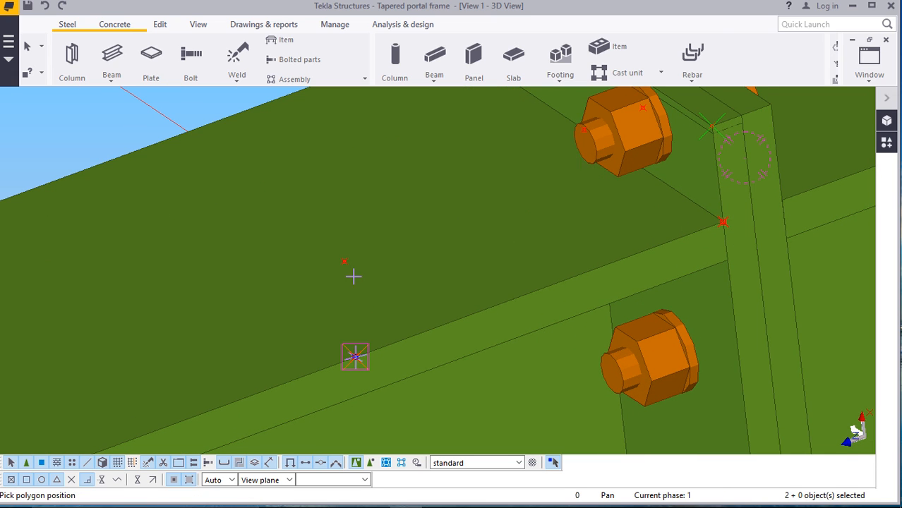
scroll(362, 351, "down", 1)
scroll(662, 178, "up", 3)
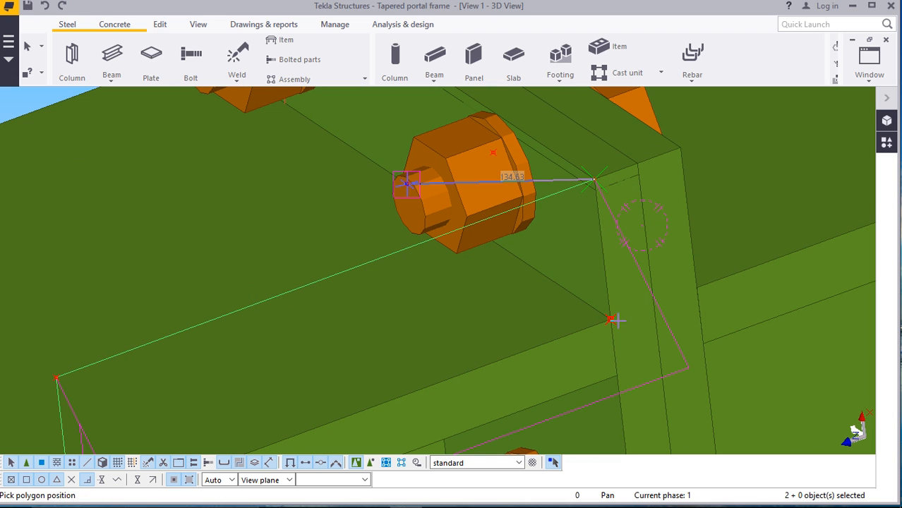
left_click(609, 319)
scroll(580, 236, "down", 3)
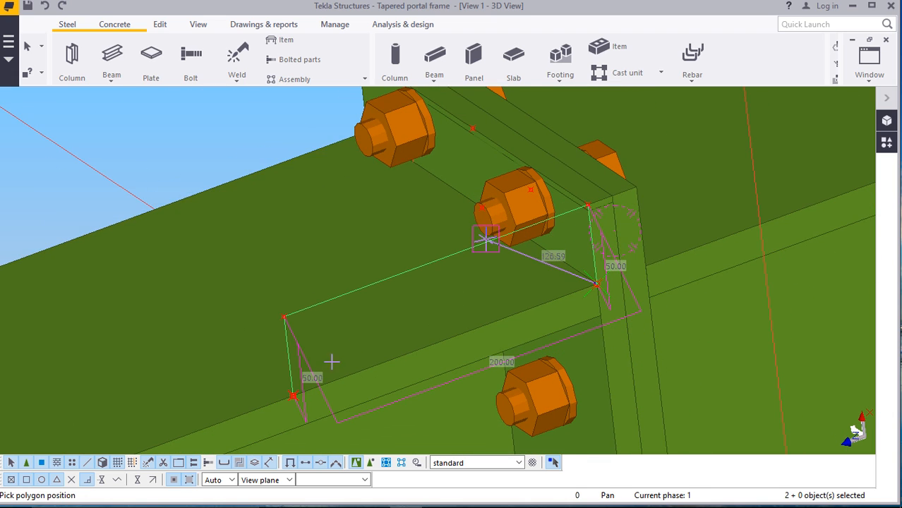
scroll(293, 395, "up", 3)
left_click(286, 387)
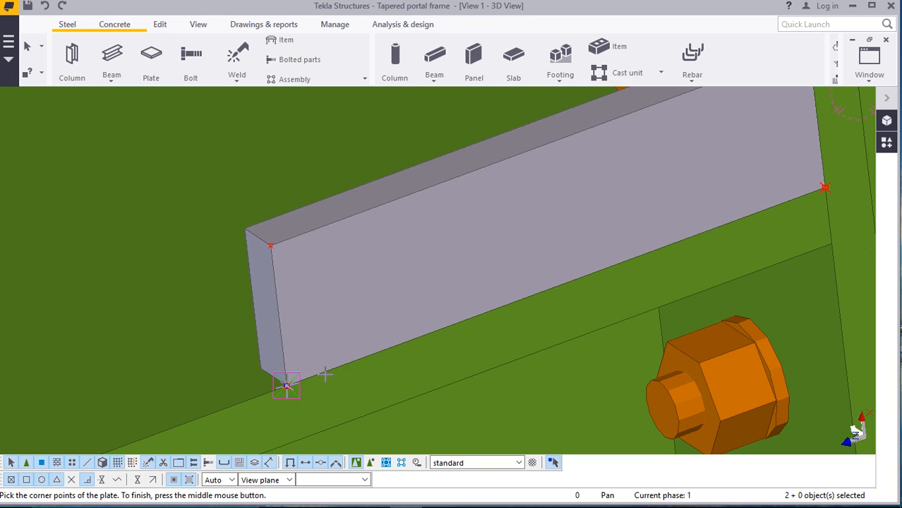
scroll(319, 338, "down", 4)
right_click(178, 156)
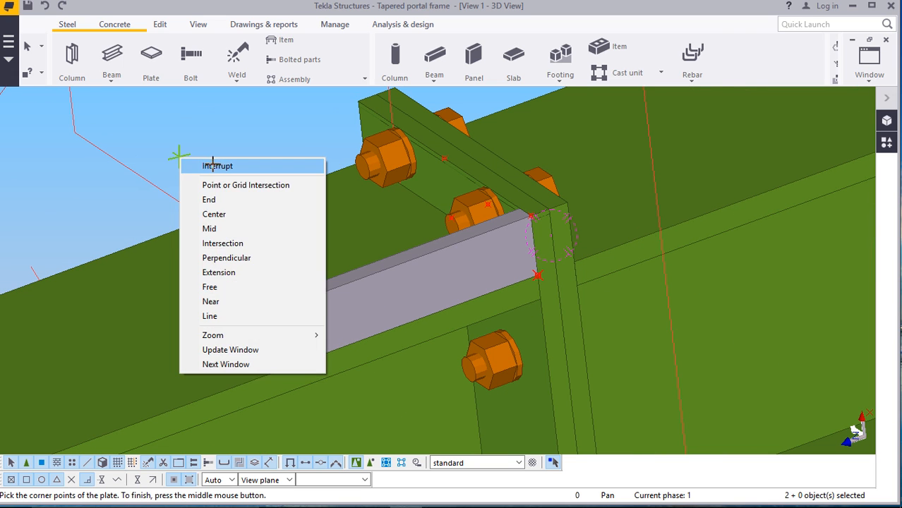
left_click(212, 166)
Delete the construction points at the new plate's upper corner farthest from the end plate
scroll(311, 311, "up", 4)
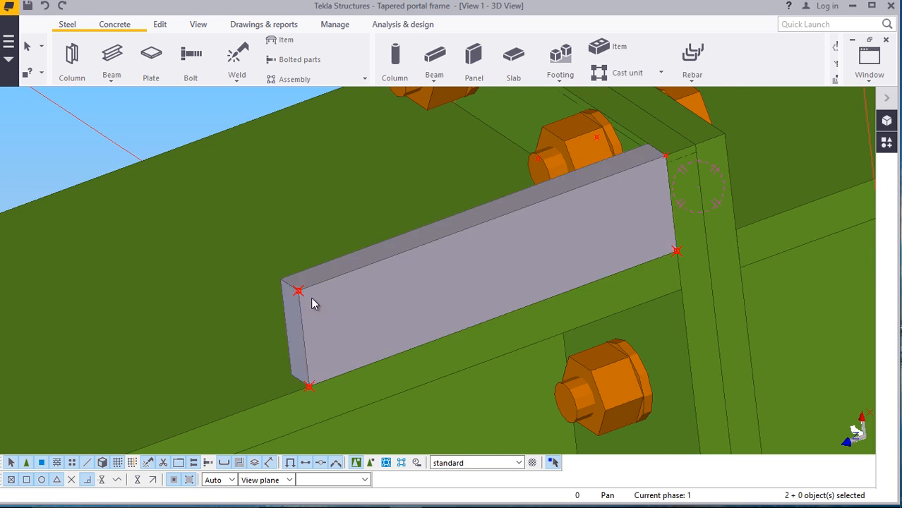
scroll(310, 296, "up", 2)
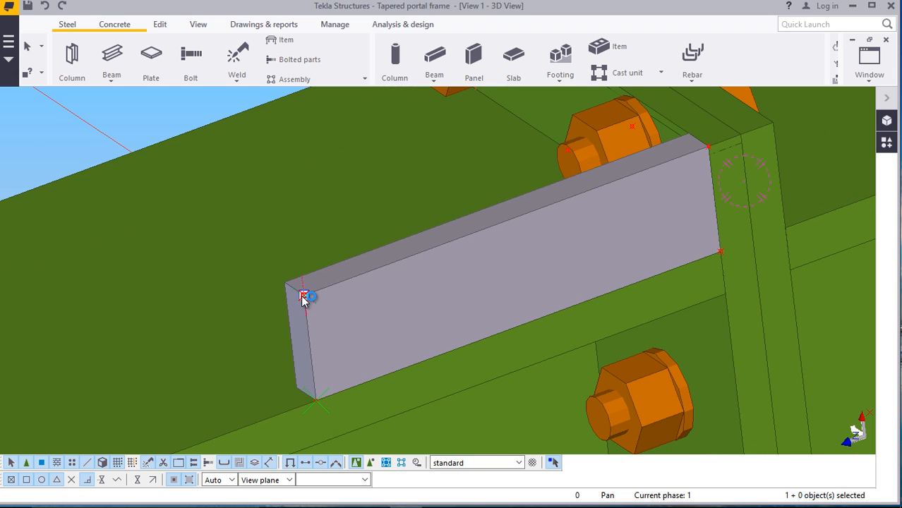
left_click(303, 296)
left_click(400, 157)
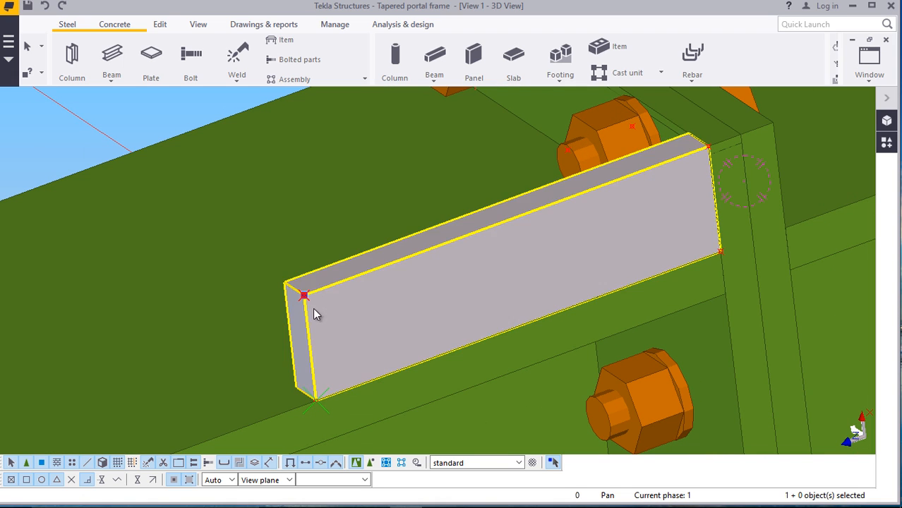
left_click(303, 297)
right_click(303, 297)
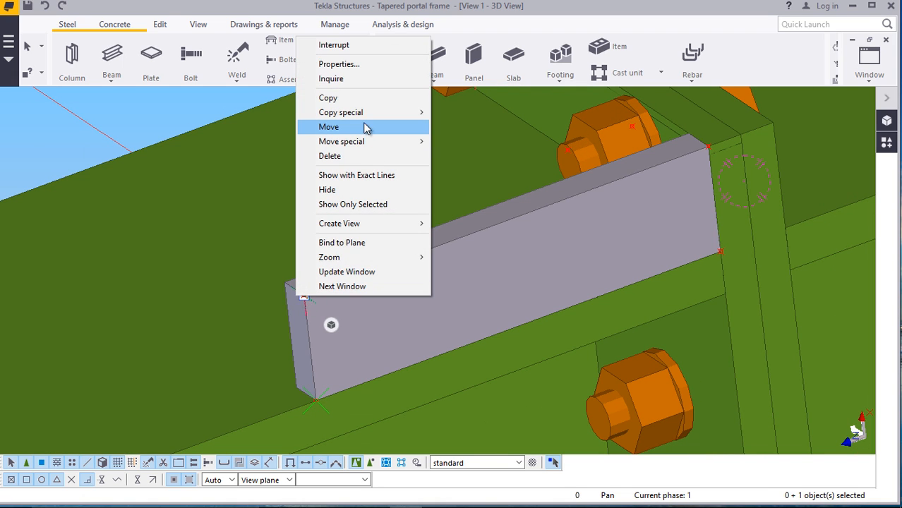
left_click(340, 159)
double_click(306, 294)
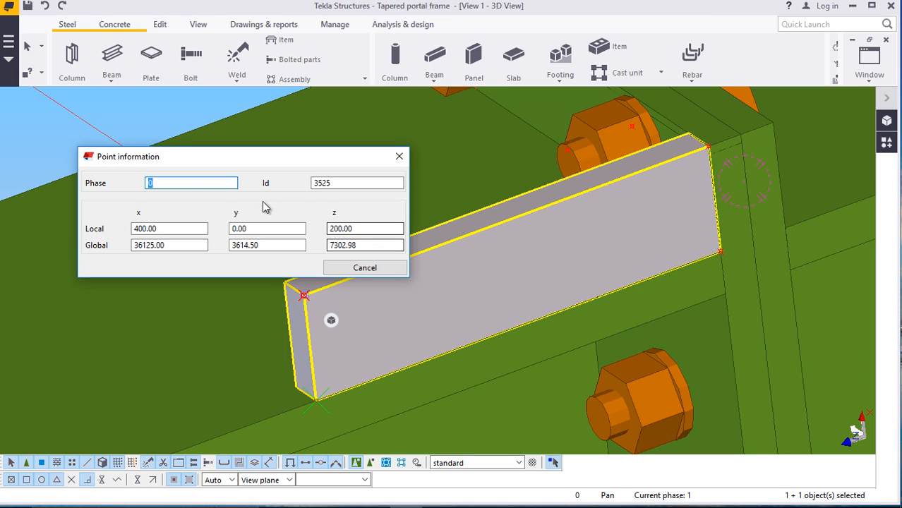
left_click(398, 156)
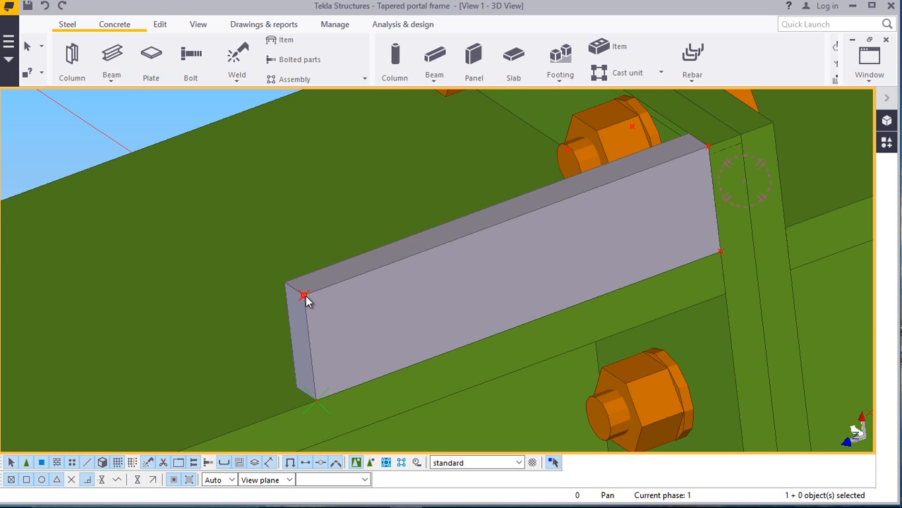
right_click(297, 297)
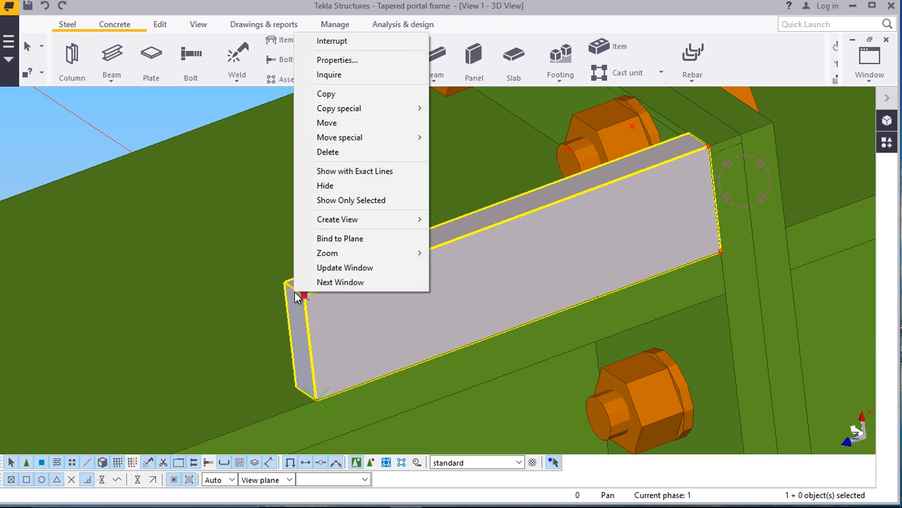
left_click(334, 153)
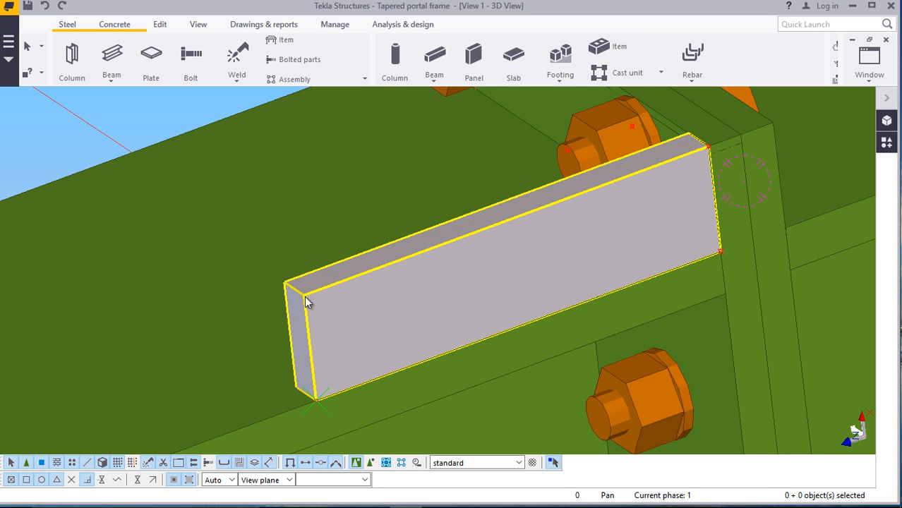
Give the new plate's upper free corner a straight chamfer with x 50 and y 40, and deselect the plate
double_click(305, 297)
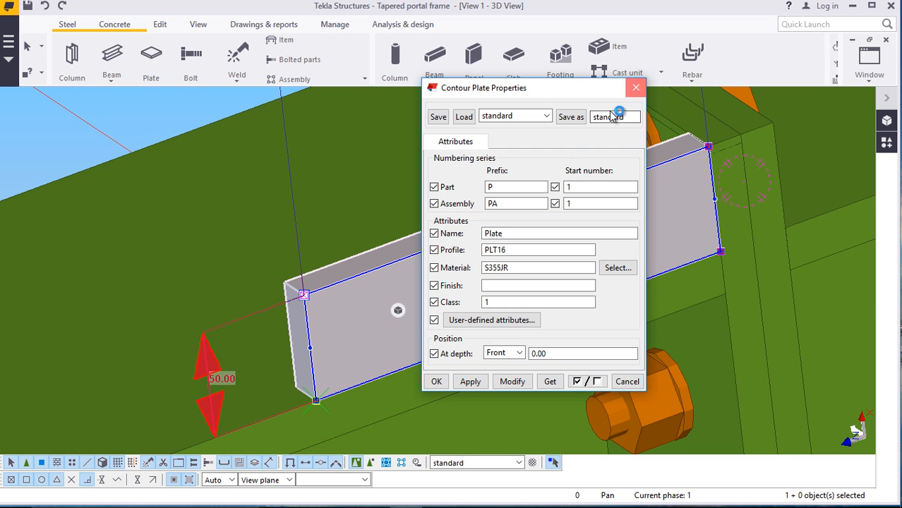
left_click(635, 89)
double_click(305, 296)
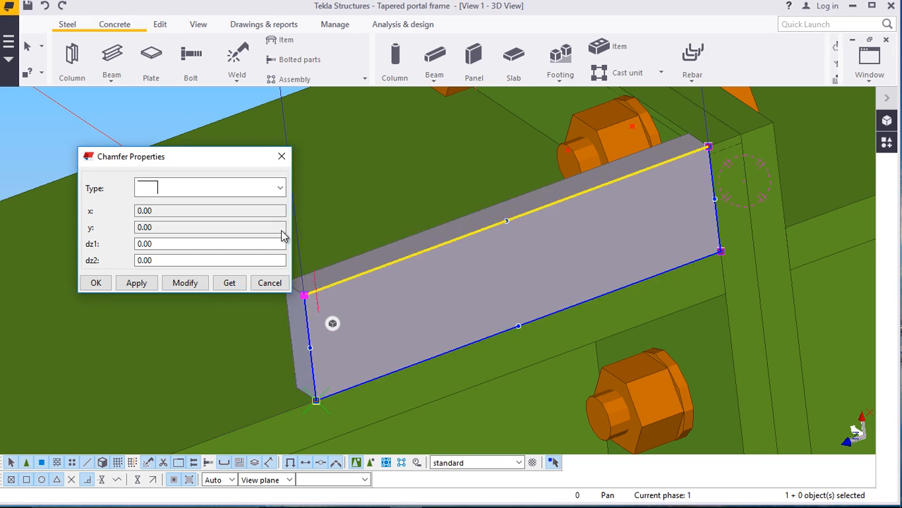
left_click(280, 187)
left_click(157, 220)
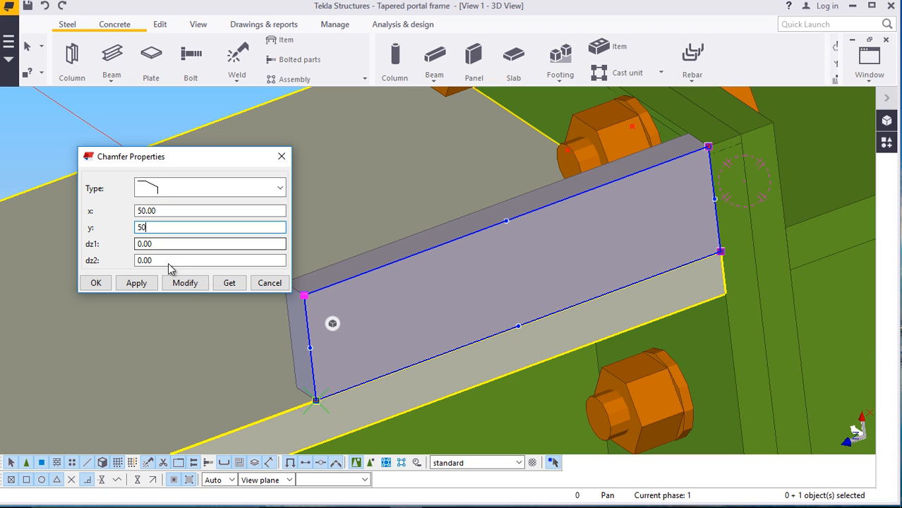
left_click(189, 285)
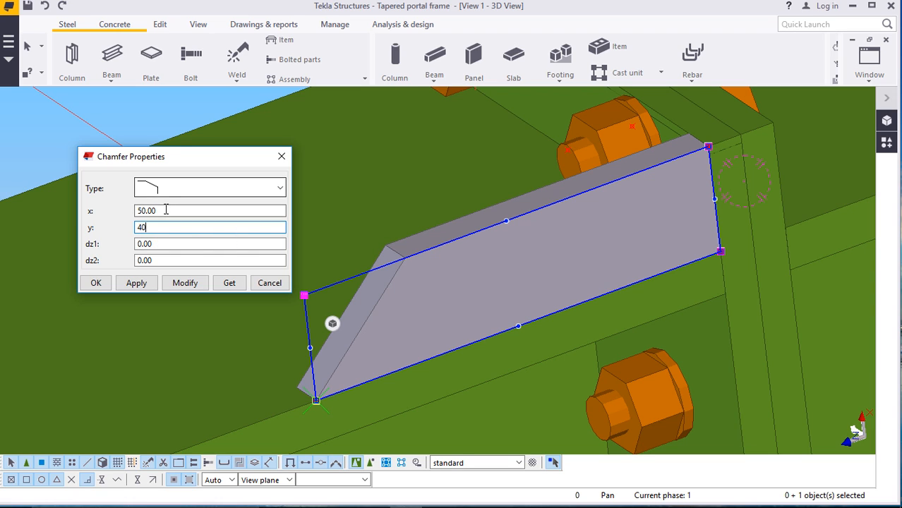
left_click(186, 284)
left_click(98, 283)
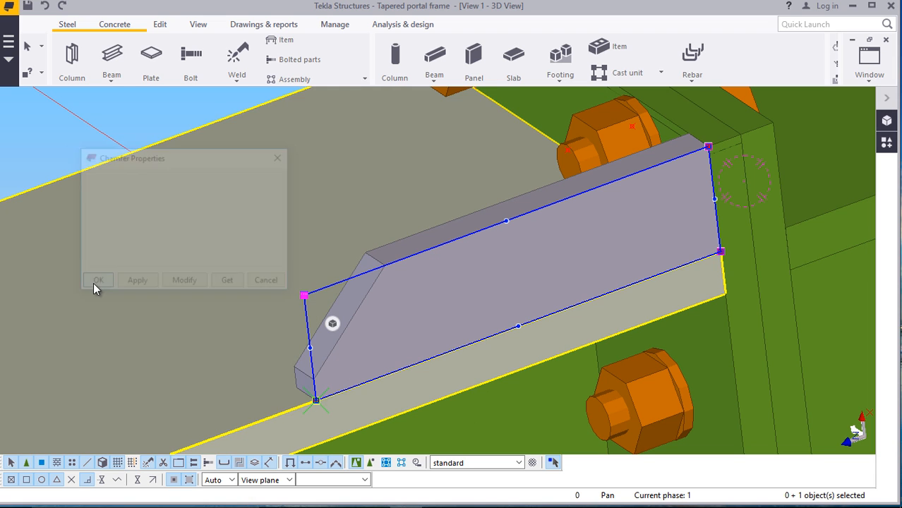
scroll(155, 260, "down", 5)
left_click(185, 141)
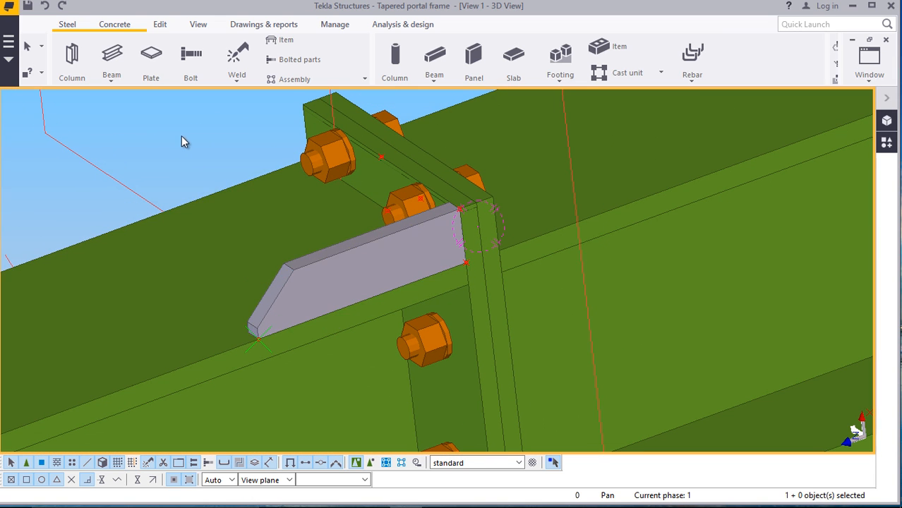
Copy the chamfered plate across the rafter, from its inner top corner at the end plate to the end plate's far top corner
left_click(199, 30)
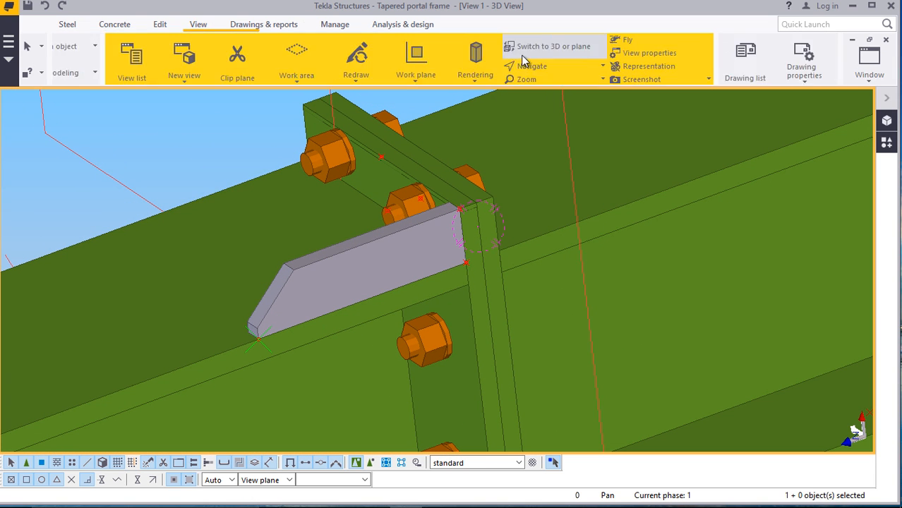
left_click(515, 70)
left_click(508, 111)
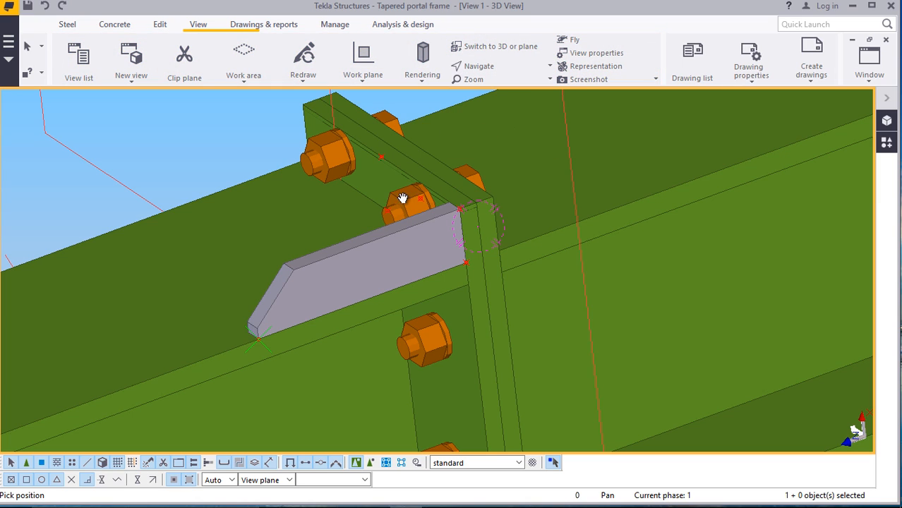
left_click_drag(402, 198, 417, 240)
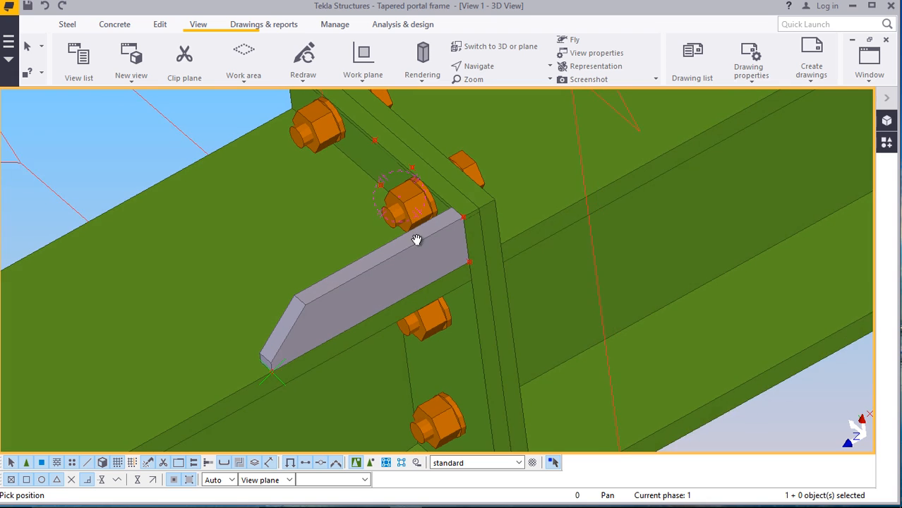
scroll(417, 240, "up", 2)
right_click(420, 248)
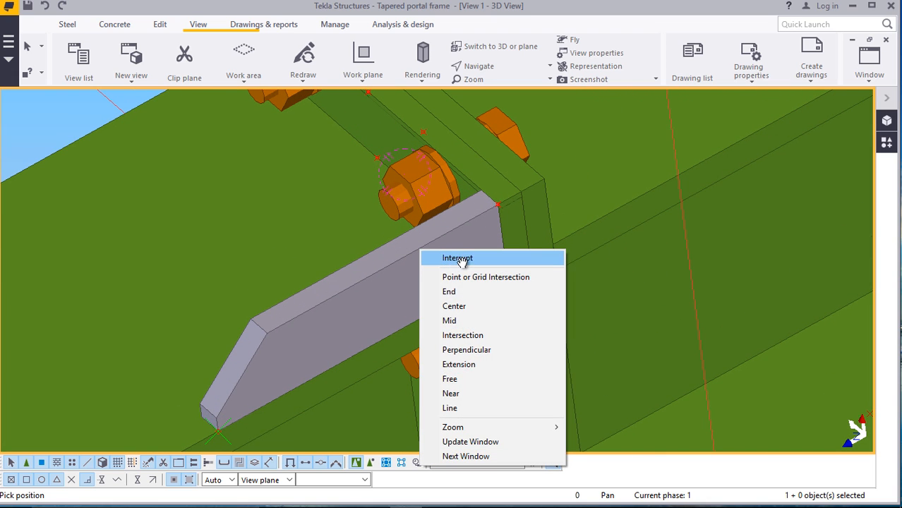
left_click(459, 259)
left_click(463, 254)
right_click(468, 252)
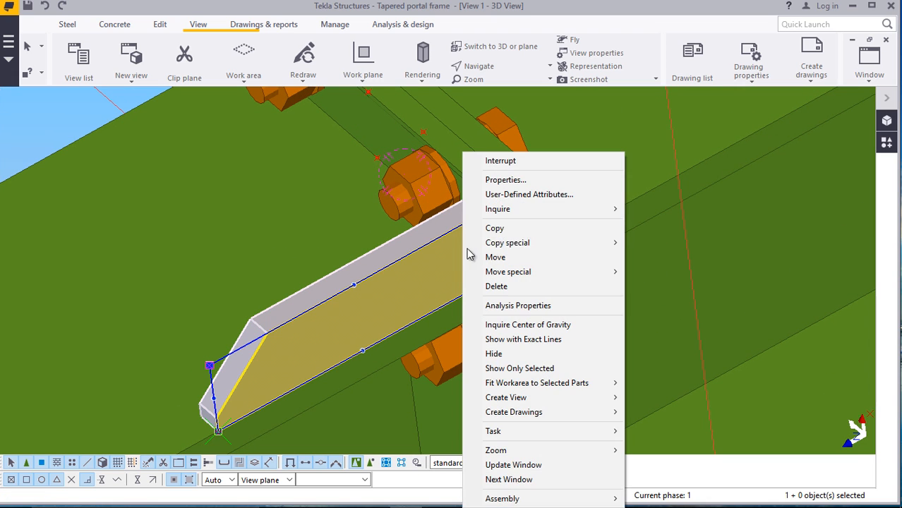
left_click(515, 228)
scroll(487, 281, "up", 4)
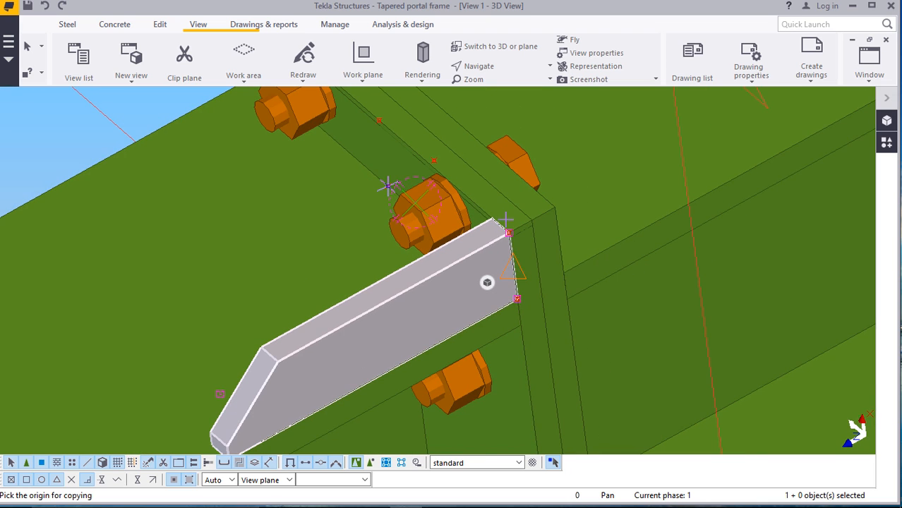
scroll(498, 215, "up", 4)
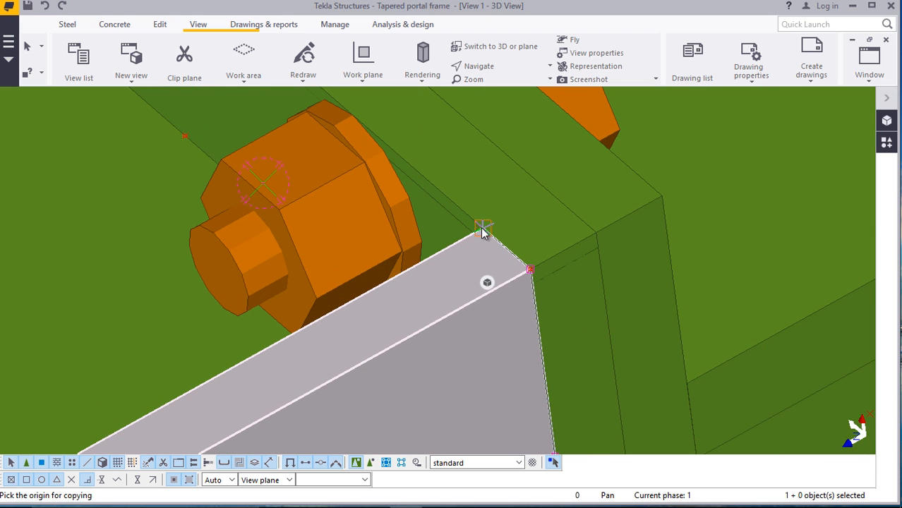
left_click(483, 231)
scroll(564, 352, "down", 5)
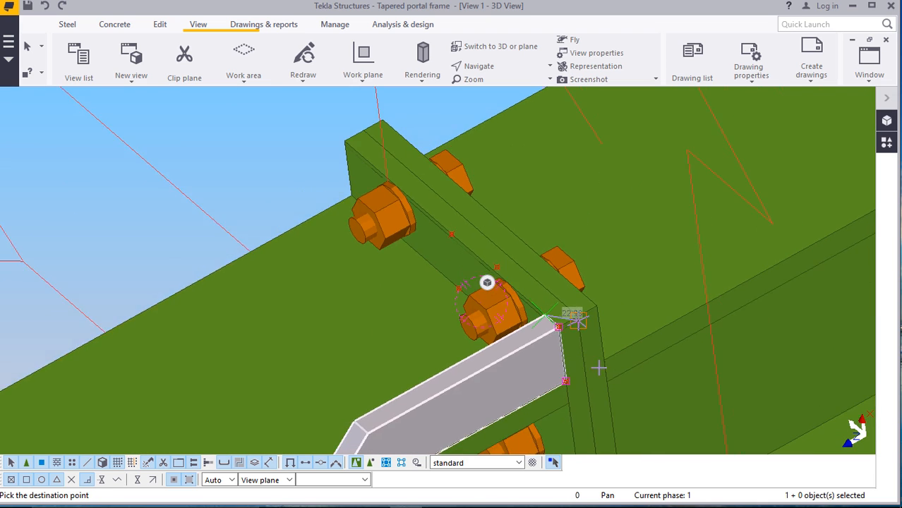
scroll(487, 282, "up", 6)
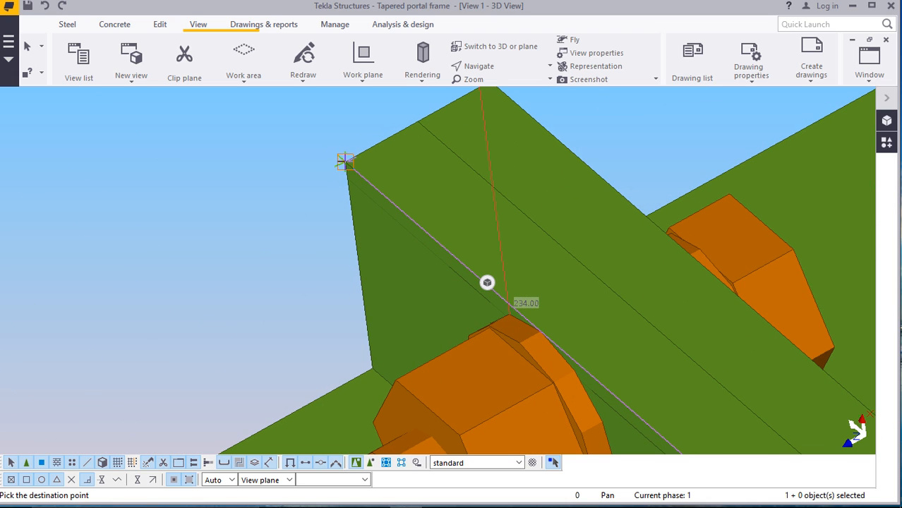
scroll(346, 164, "down", 5)
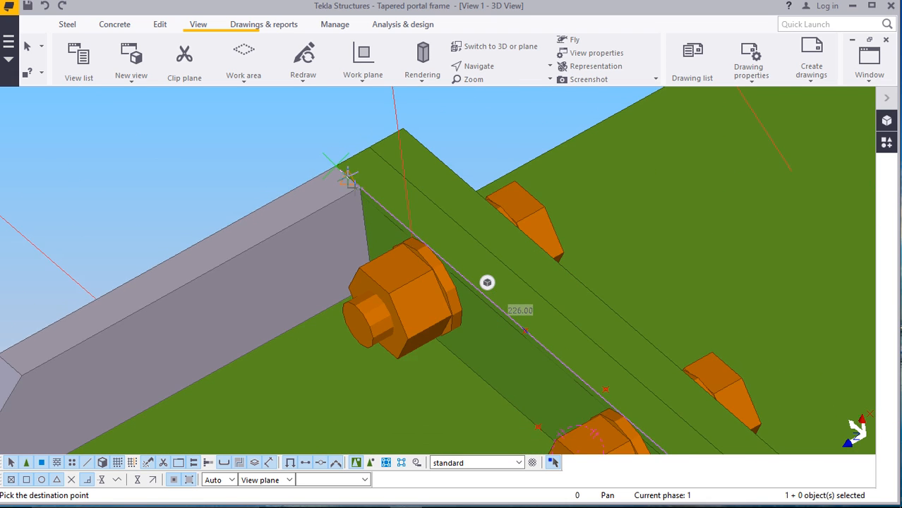
scroll(345, 173, "down", 3)
right_click(247, 159)
key("Escape")
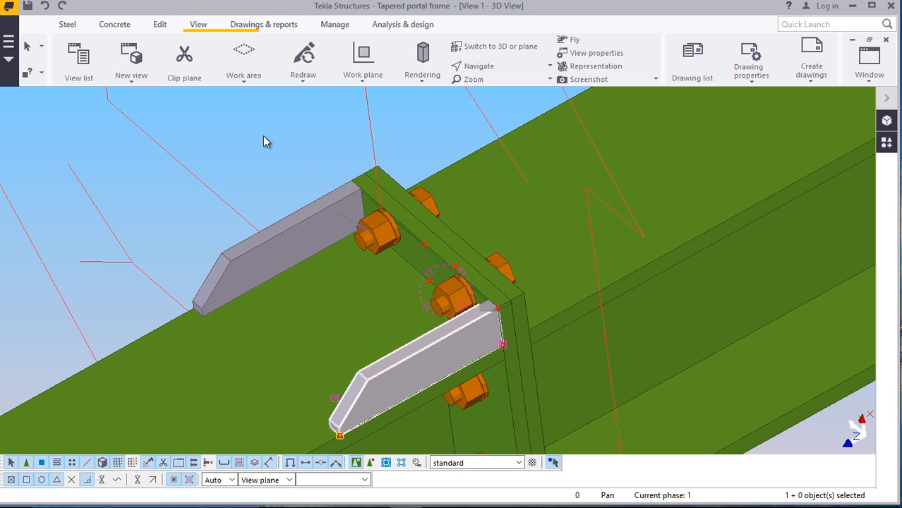
scroll(281, 153, "down", 1)
scroll(413, 288, "up", 4)
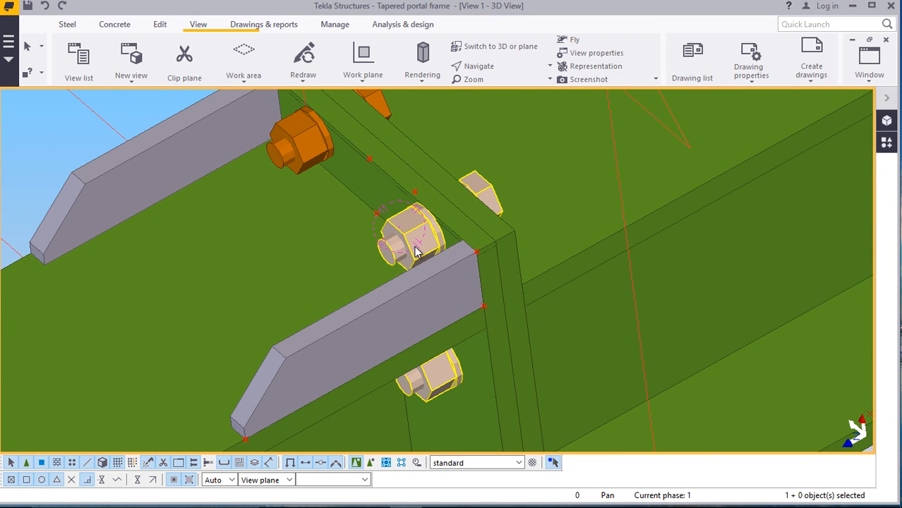
scroll(417, 275, "down", 2)
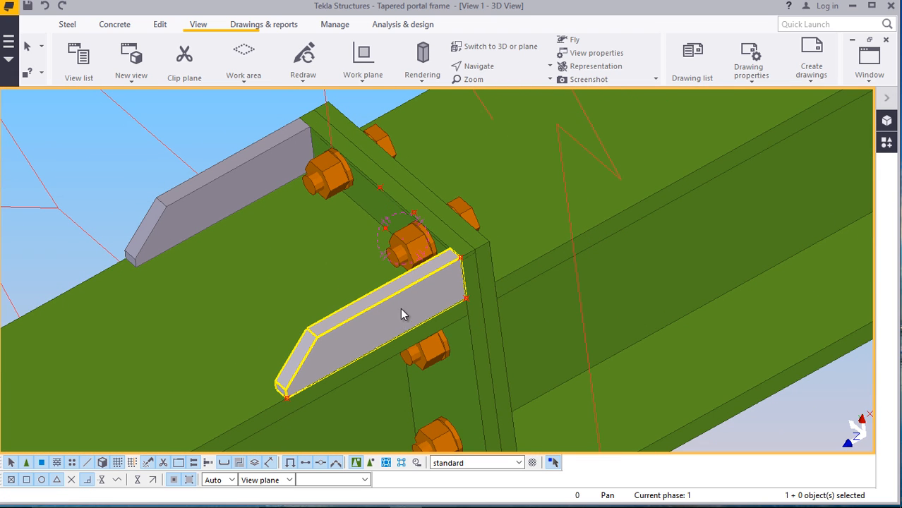
scroll(341, 159, "up", 6)
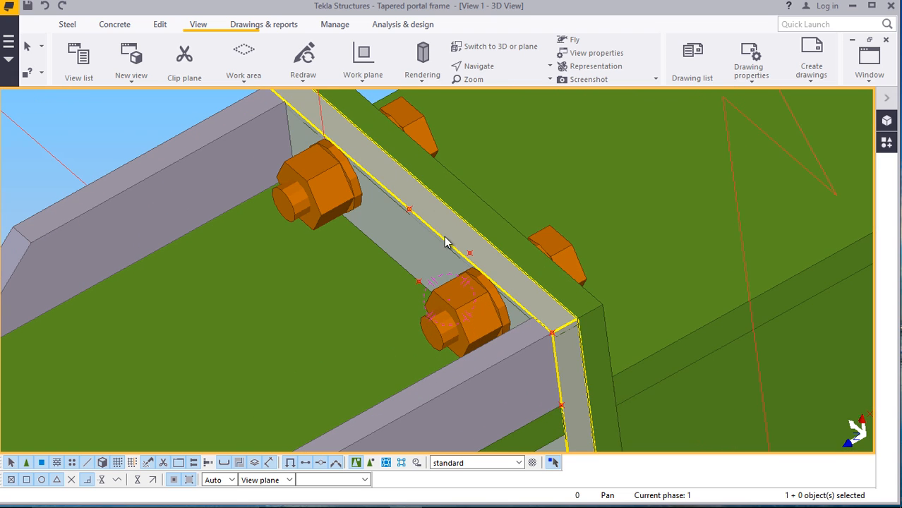
Copy the chamfered plate from the rafter's near edge to the middle of the end plate, between the two top bolts, and end the command
left_click(511, 391)
right_click(521, 380)
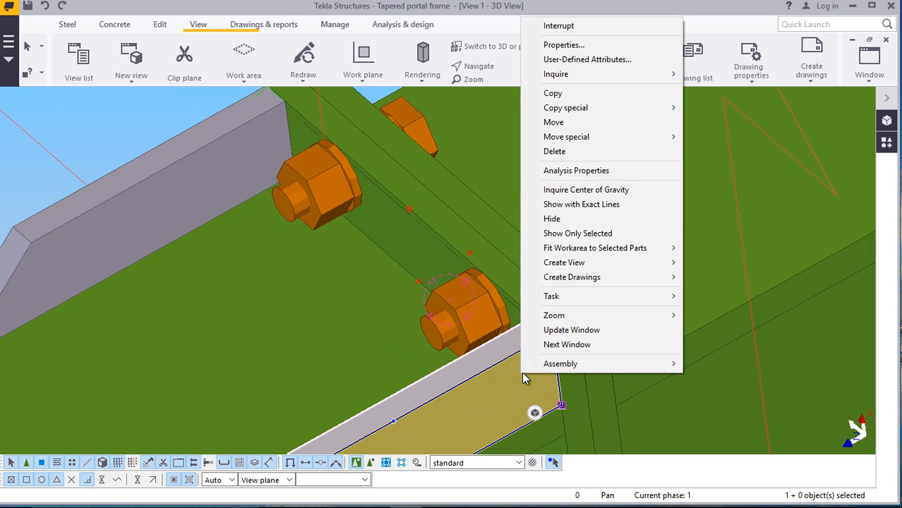
left_click(553, 93)
scroll(549, 335, "up", 5)
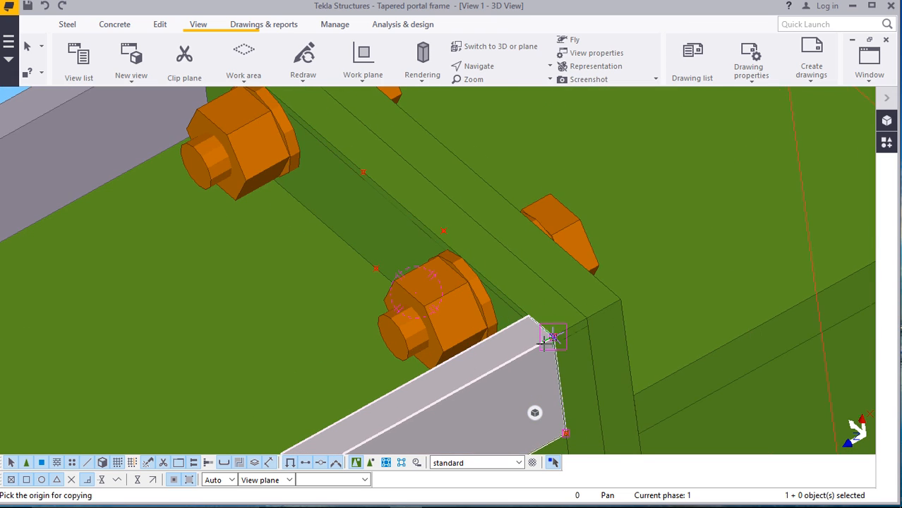
scroll(488, 340, "down", 3)
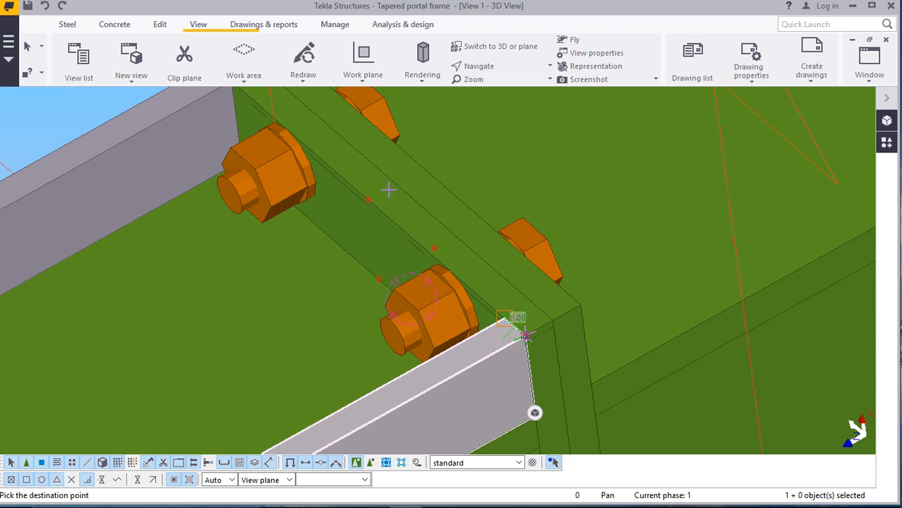
scroll(385, 189, "up", 2)
scroll(395, 226, "down", 5)
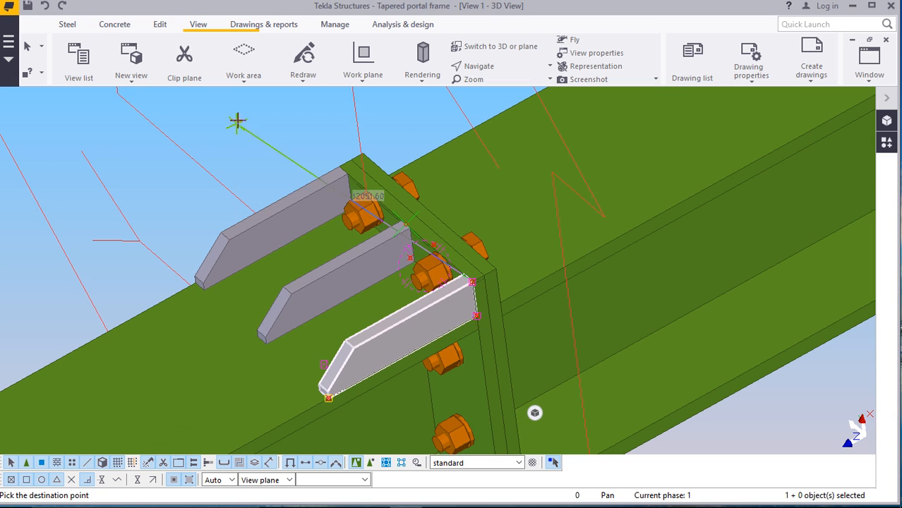
right_click(255, 121)
scroll(296, 176, "down", 6)
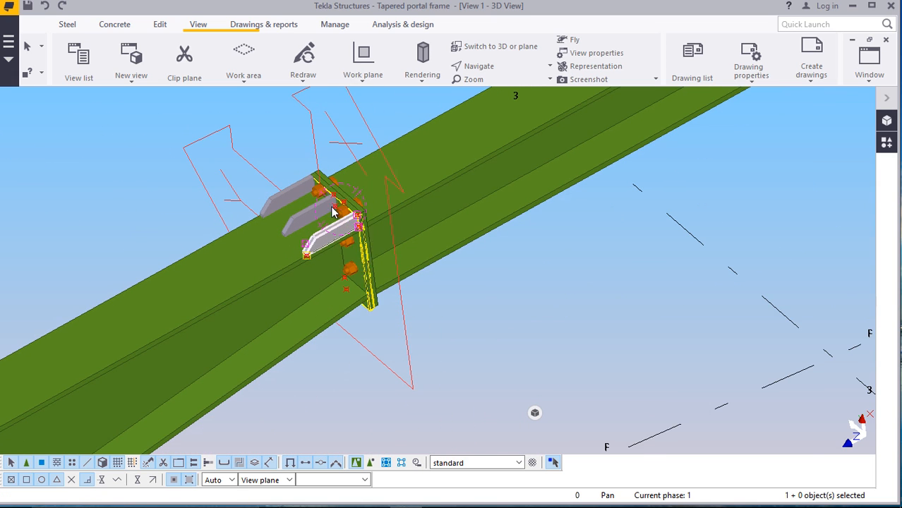
scroll(339, 212, "up", 6)
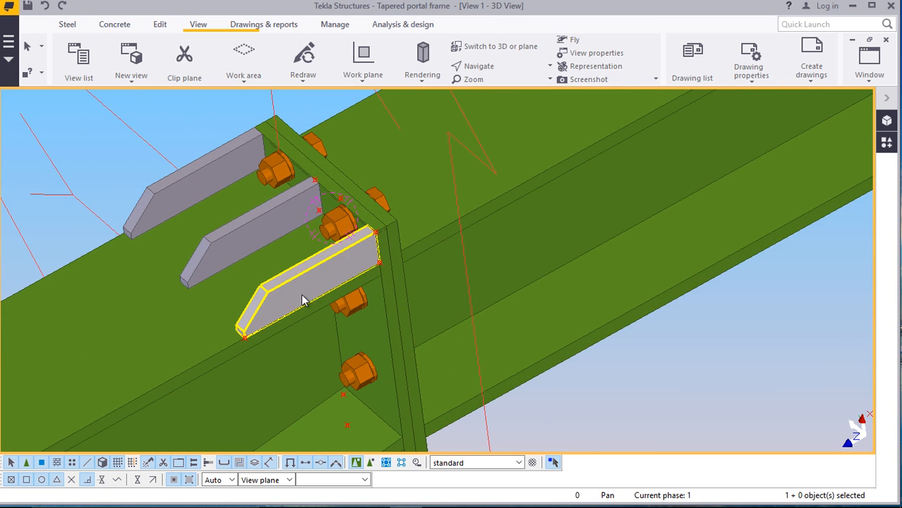
scroll(289, 286, "down", 4)
scroll(379, 275, "up", 5)
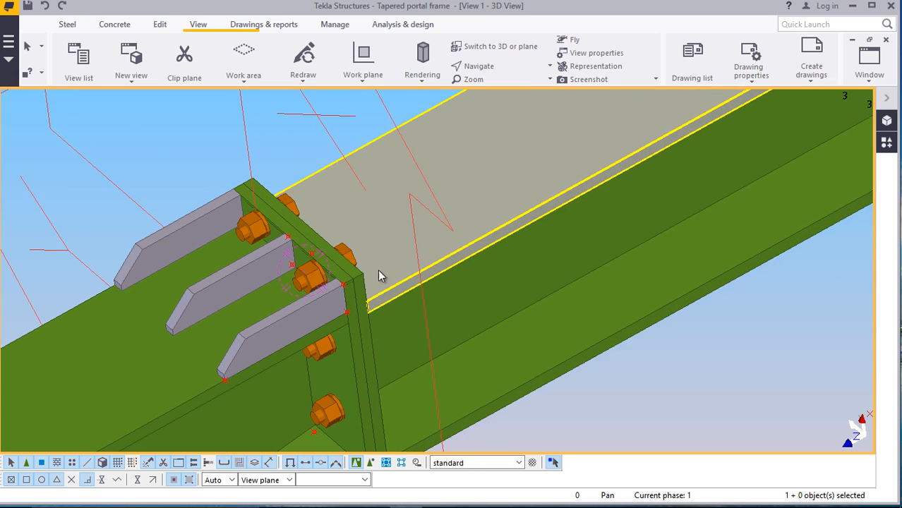
scroll(362, 278, "up", 1)
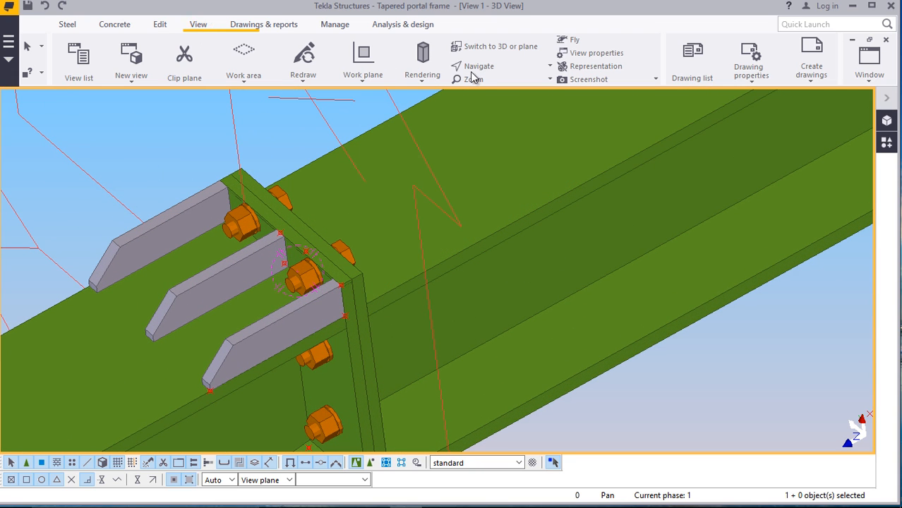
Set the work plane on the top face of the end plates with the Work plane tool and end the command
left_click(362, 82)
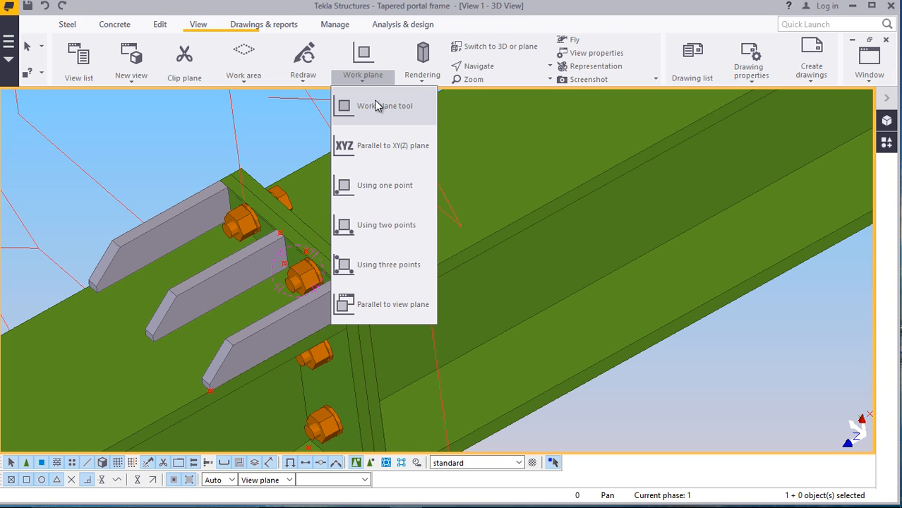
left_click(375, 103)
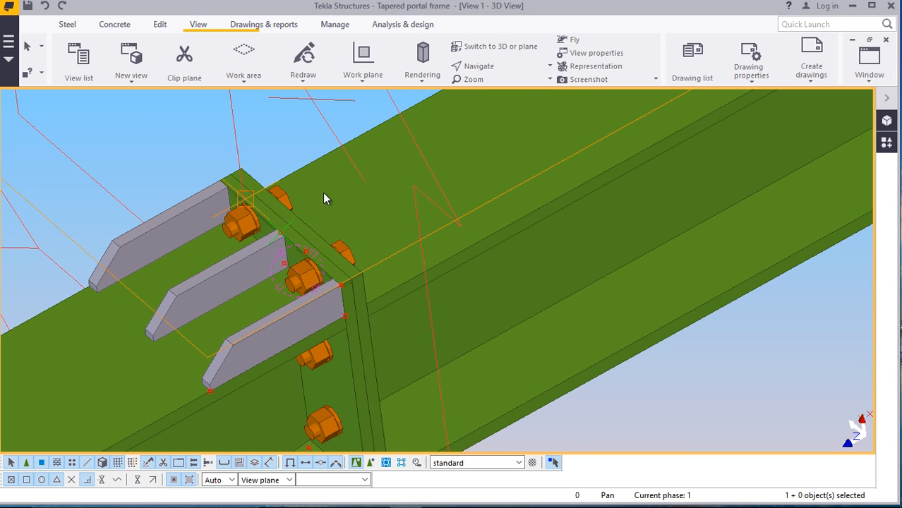
left_click(294, 223)
right_click(179, 113)
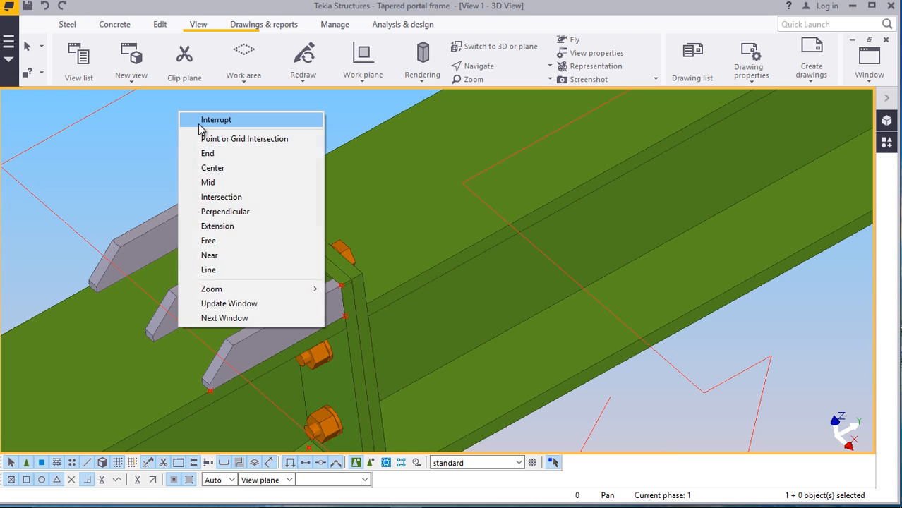
left_click(206, 120)
Mirror-copy the three stiffener plates to the other side of the splice about the top joint line between the end plates, and deselect them
scroll(279, 224, "down", 5)
left_click(264, 276)
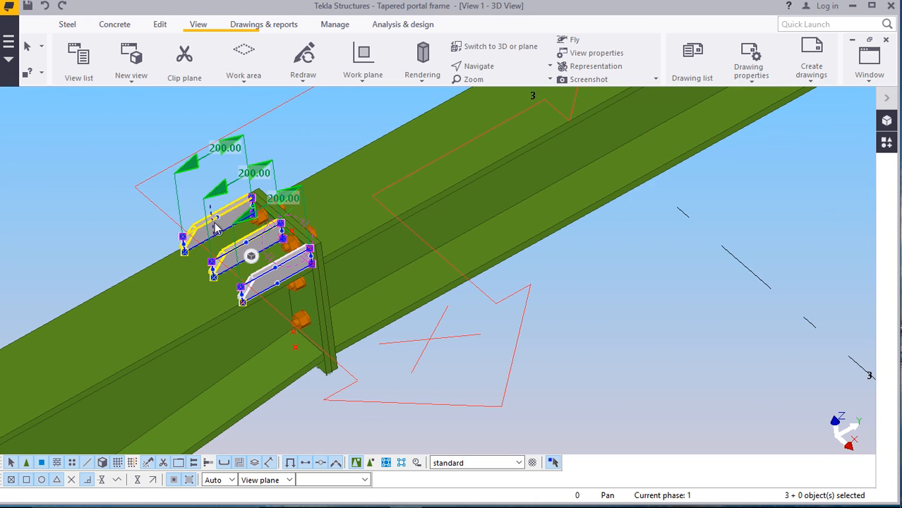
right_click(82, 169)
mouse_move(141, 210)
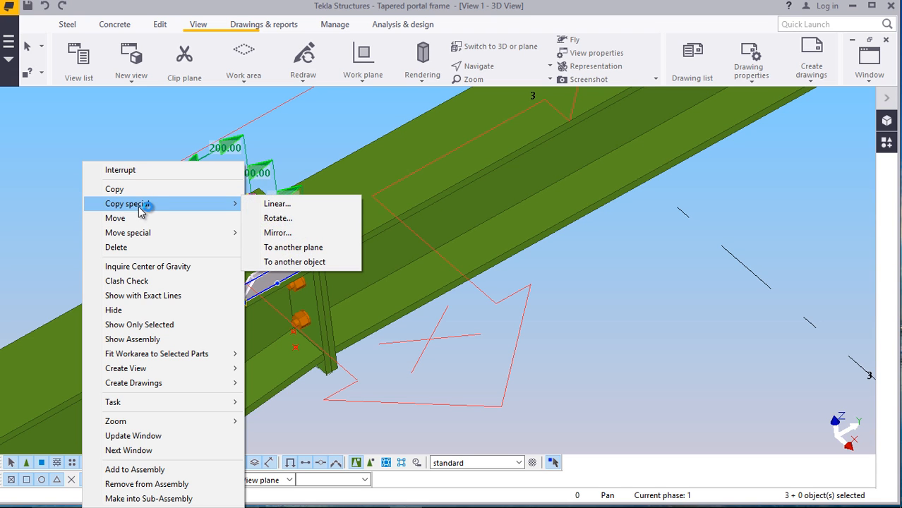
left_click(277, 232)
scroll(240, 250, "up", 5)
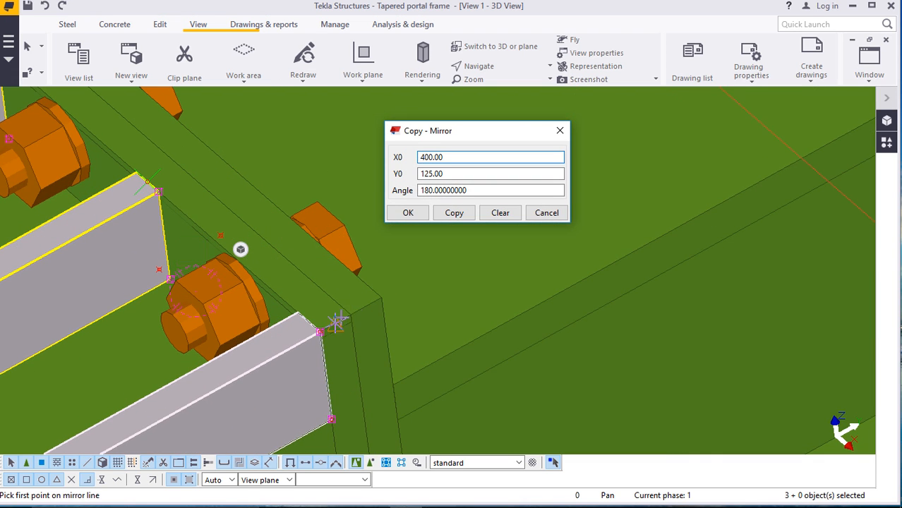
left_click(350, 314)
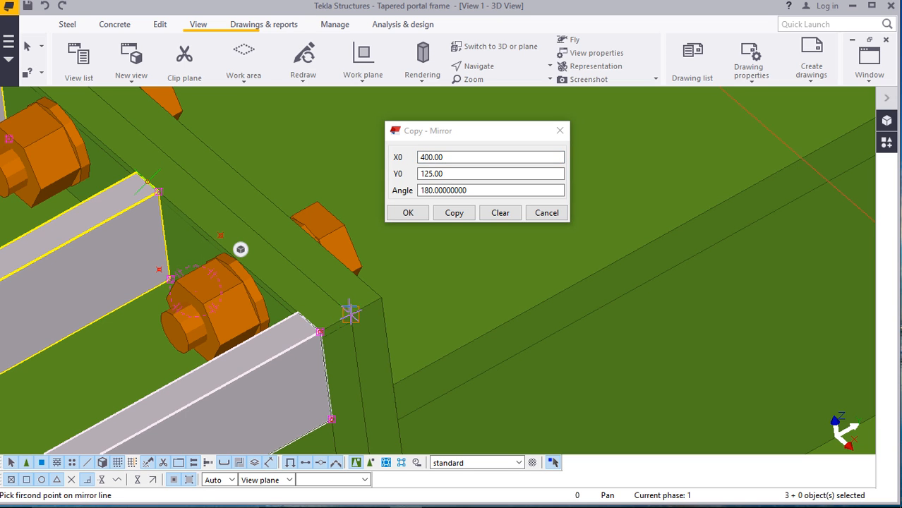
scroll(332, 289, "down", 3)
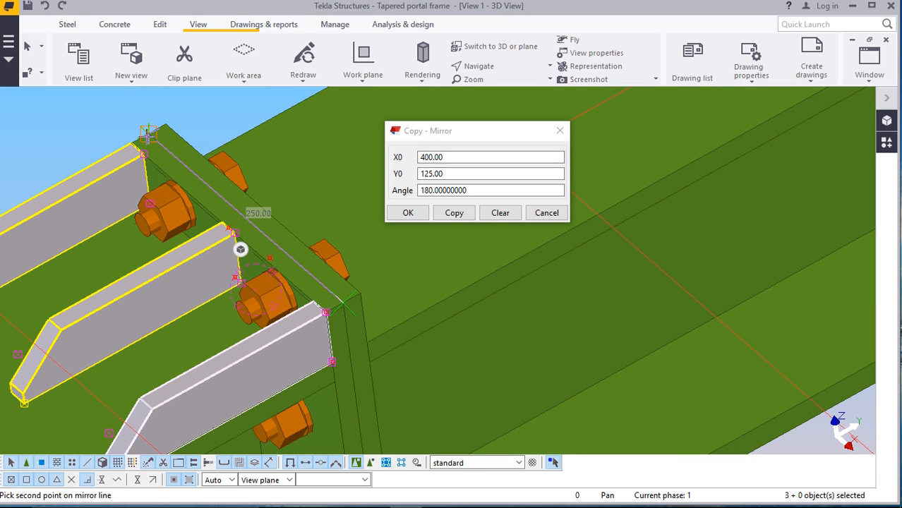
left_click(459, 215)
left_click(408, 213)
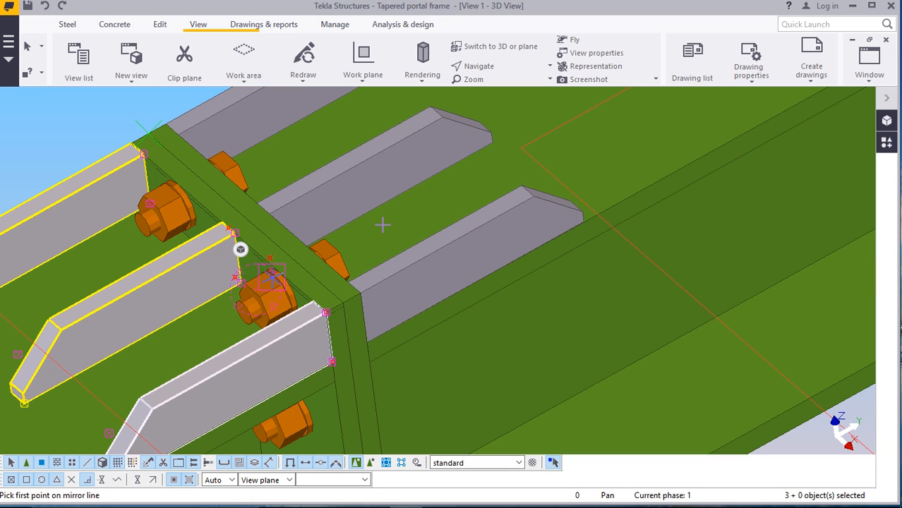
scroll(413, 209, "down", 3)
right_click(161, 113)
left_click(181, 123)
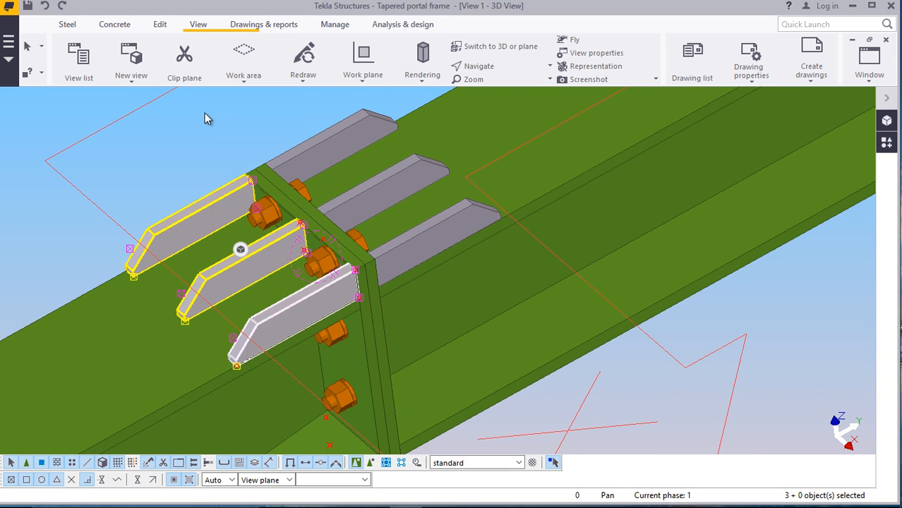
left_click(208, 117)
Change the class of all six stiffener plates to the green one that matches the rafter, and deselect them
scroll(258, 164, "down", 5)
scroll(337, 163, "up", 5)
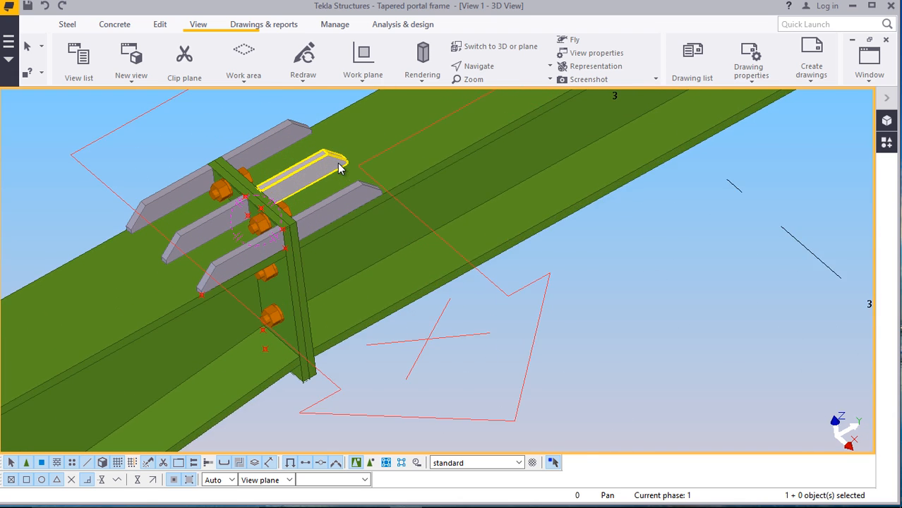
left_click(361, 200)
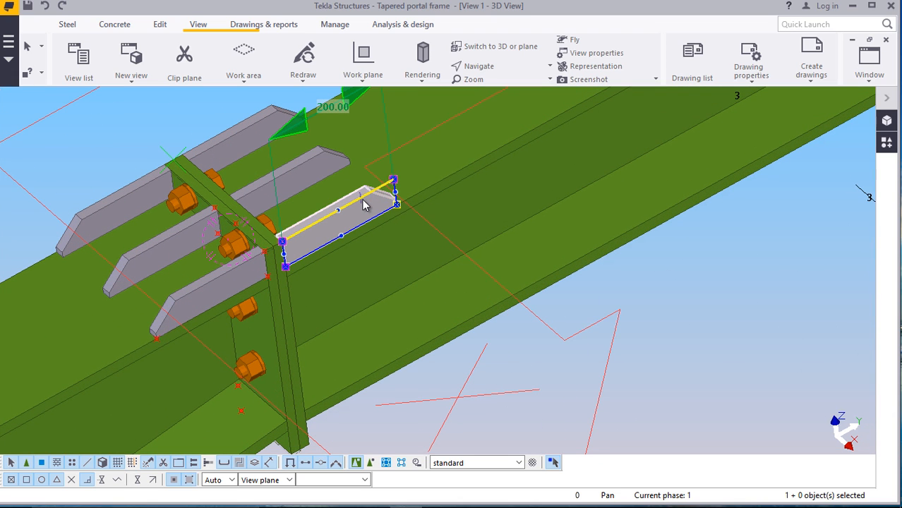
left_click(195, 281, "ctrl")
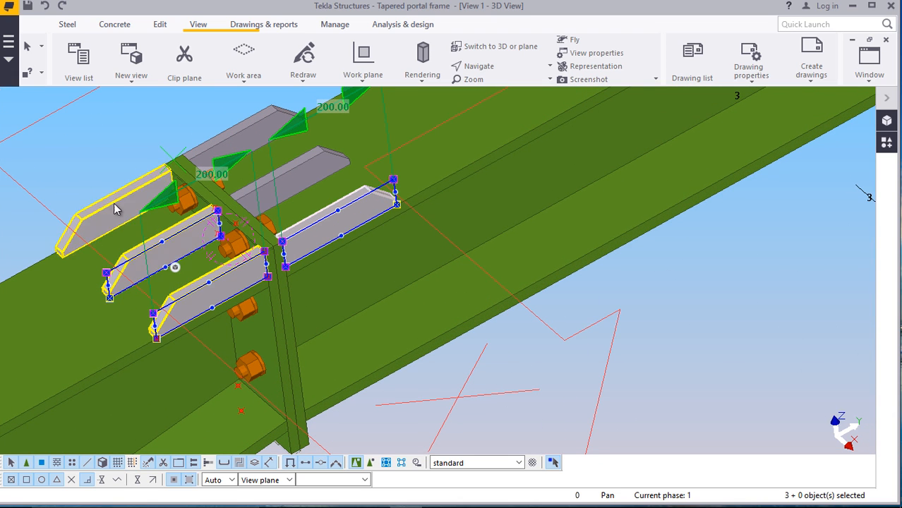
left_click(241, 133, "ctrl")
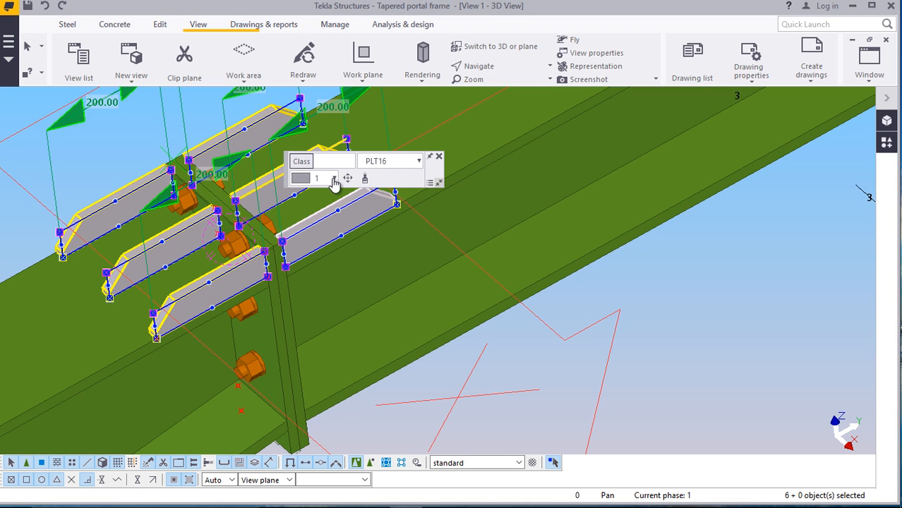
left_click(335, 179)
left_click(329, 228)
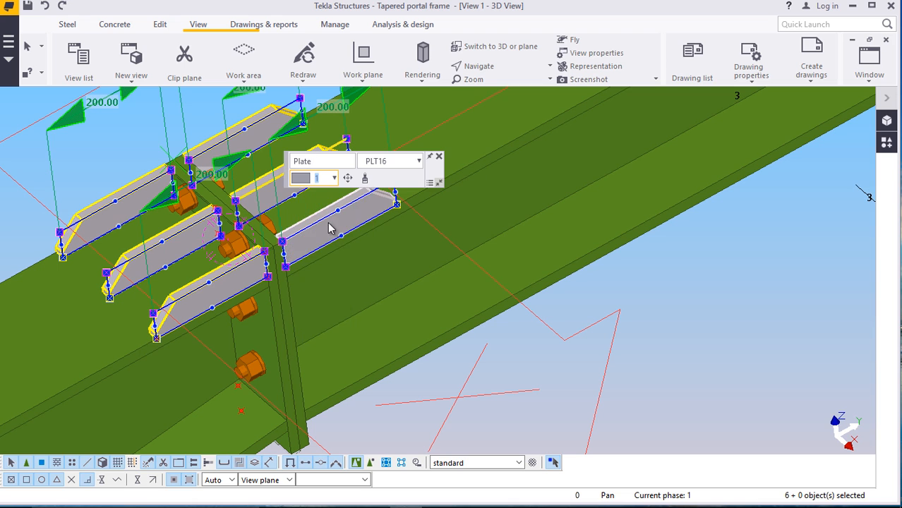
left_click(710, 307)
scroll(374, 267, "down", 3)
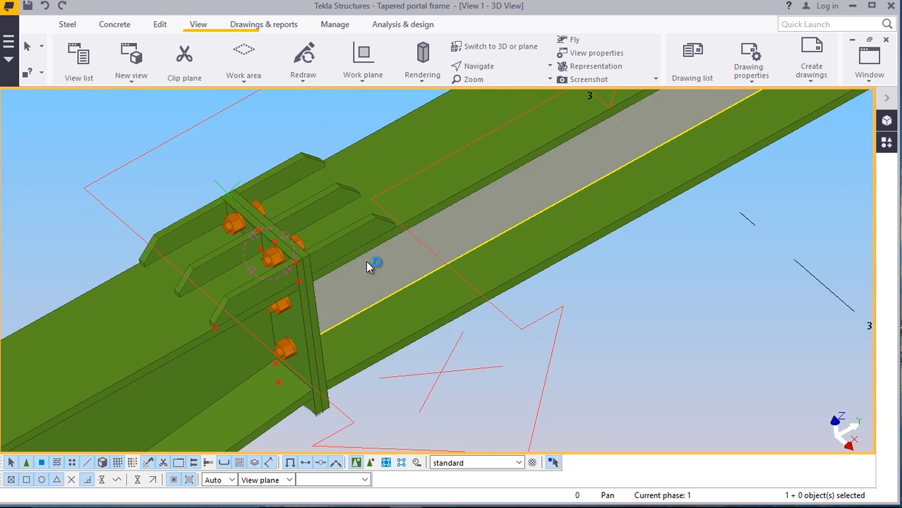
Examine the bolted splice with its stiffener plates from the opposite side of the rafter
scroll(338, 272, "down", 7)
scroll(275, 250, "up", 4)
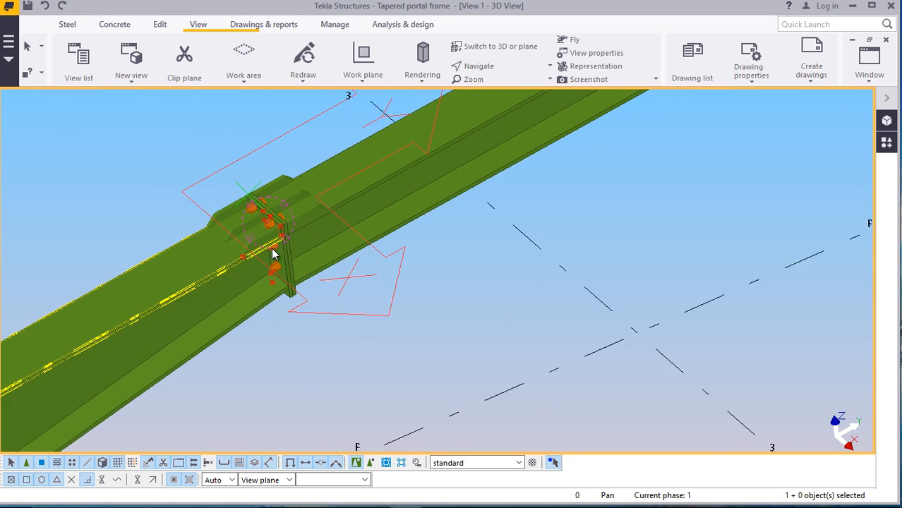
left_click(482, 68)
left_click(494, 90)
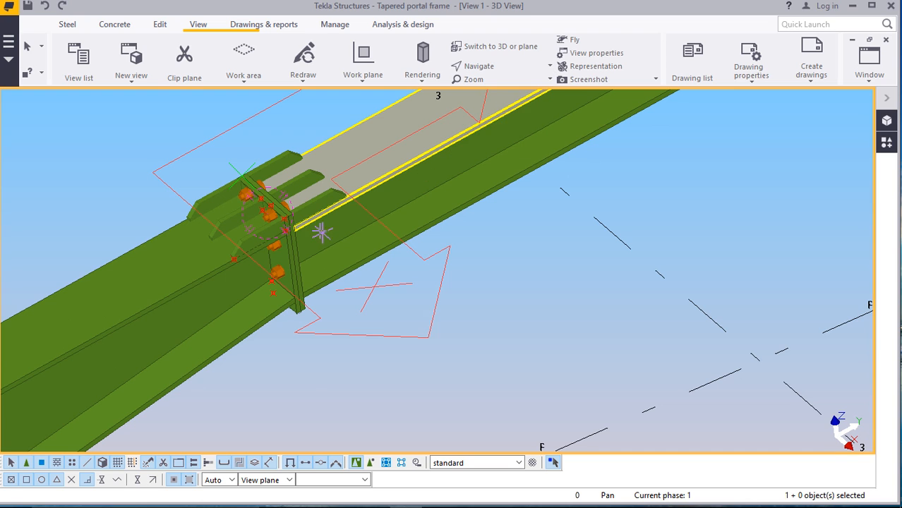
left_click_drag(318, 221, 603, 184)
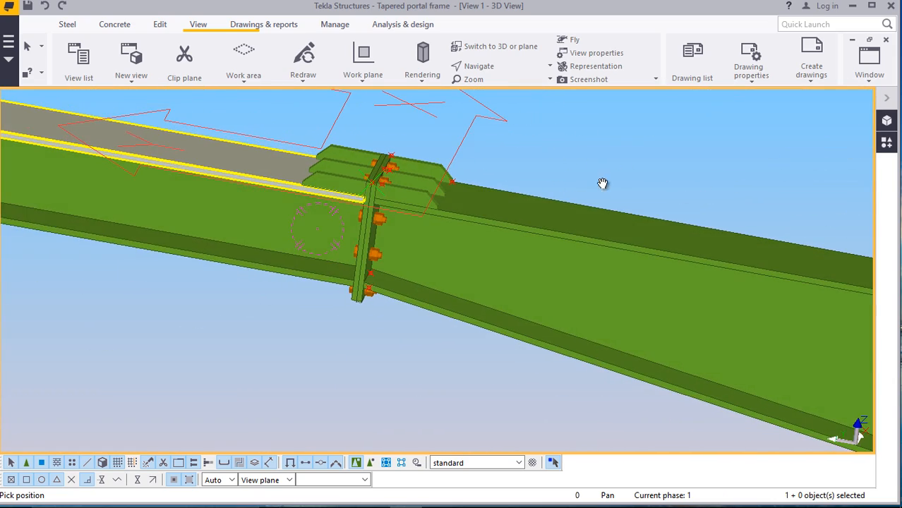
scroll(403, 202, "up", 4)
scroll(239, 205, "up", 5)
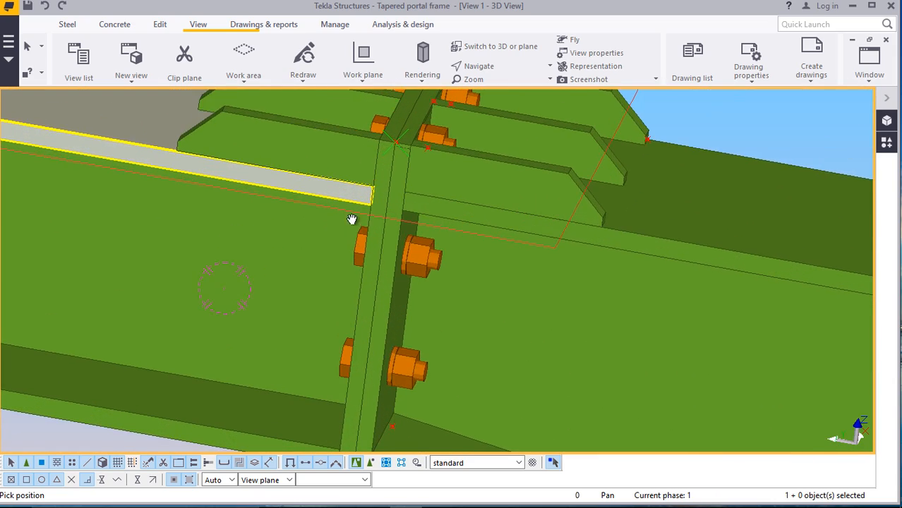
scroll(352, 220, "down", 6)
right_click(585, 155)
left_click(607, 162)
scroll(413, 203, "up", 1)
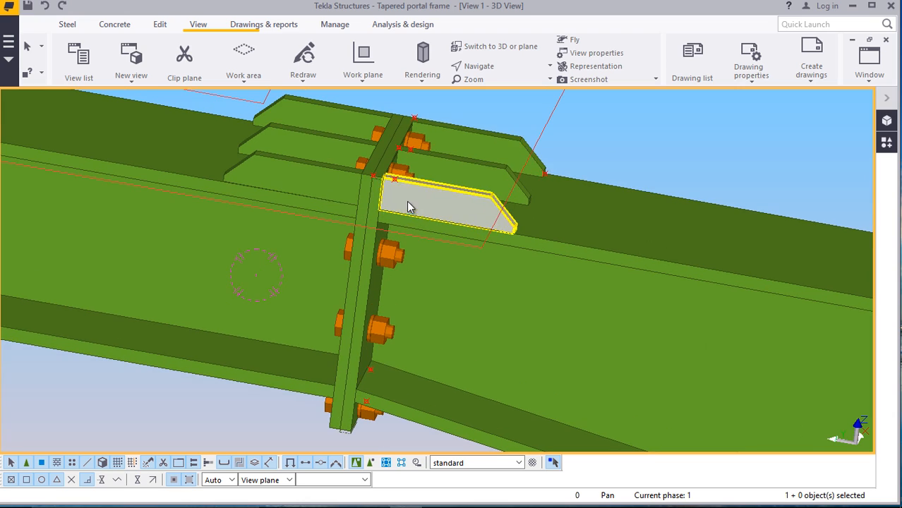
Place a construction point where the rafter's bottom flange edge meets the end plate, using the At any position point command
left_click(475, 65)
left_click(477, 87)
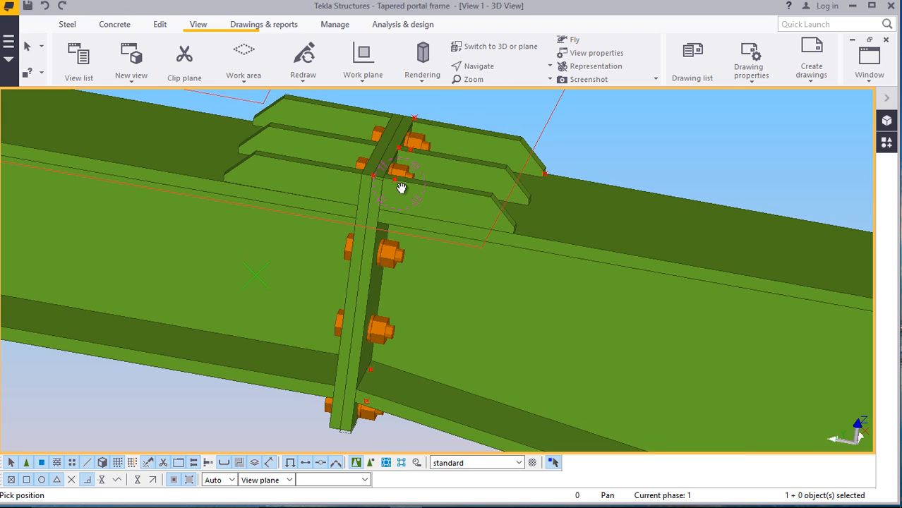
left_click_drag(418, 186, 338, 197)
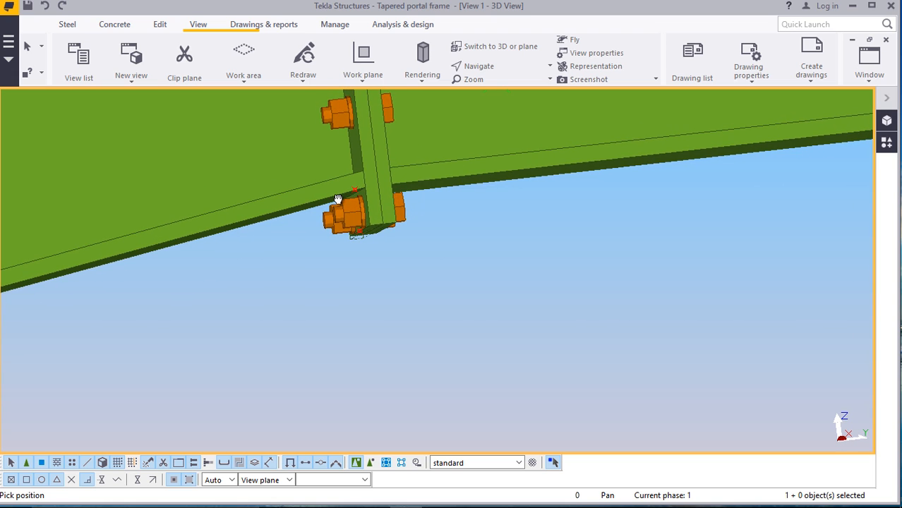
middle_click_drag(338, 199, 338, 197)
scroll(296, 200, "up", 3)
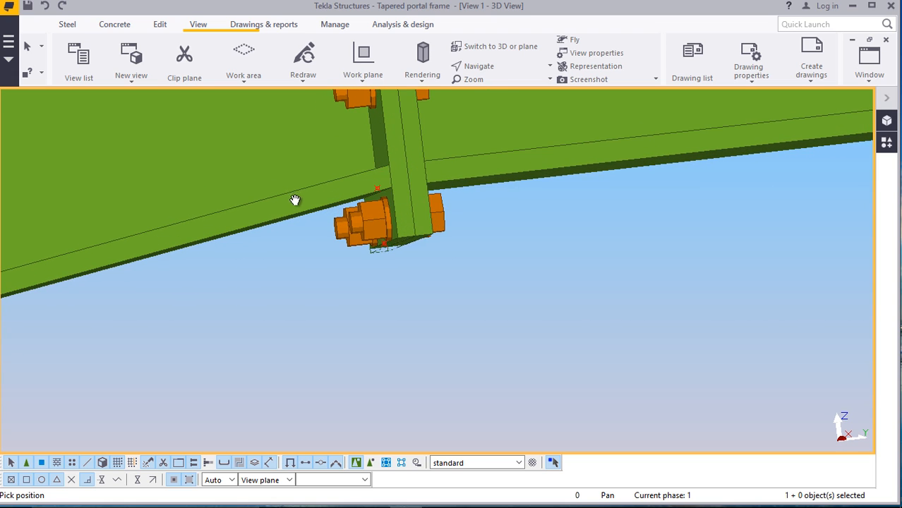
left_click(158, 25)
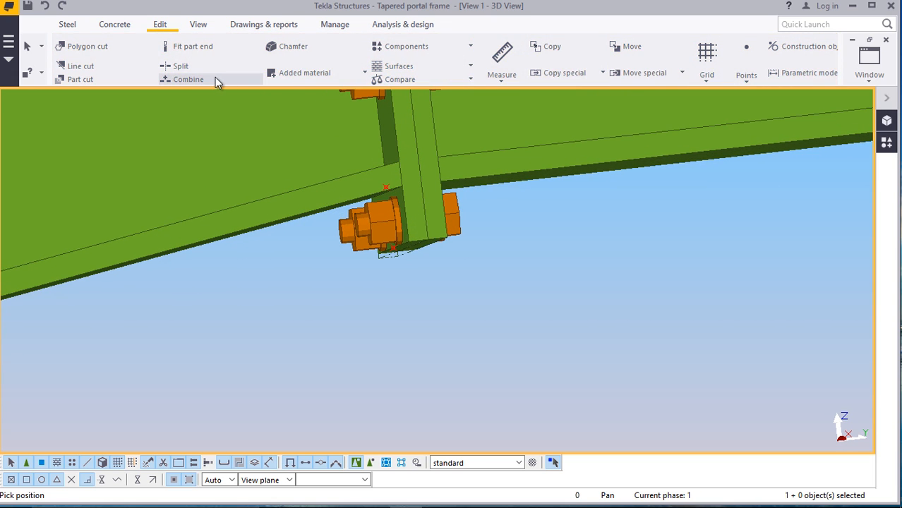
left_click(748, 80)
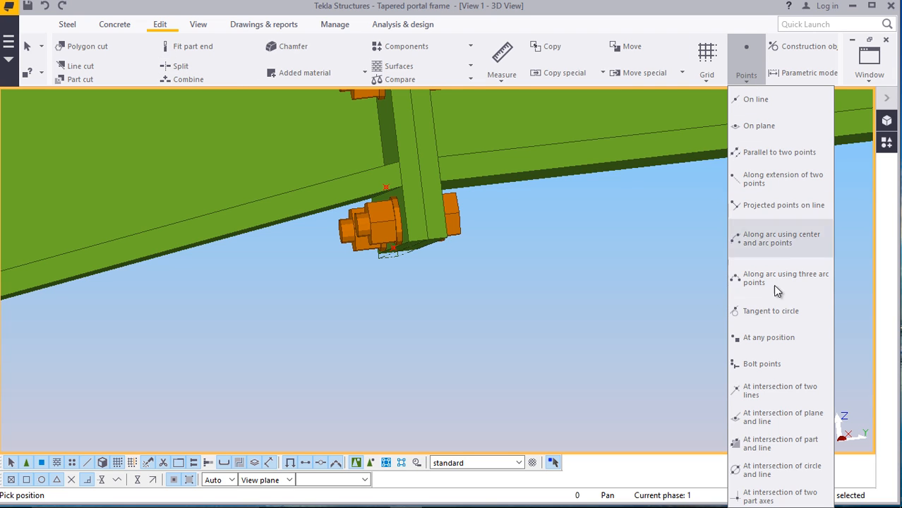
left_click(764, 342)
scroll(406, 200, "up", 5)
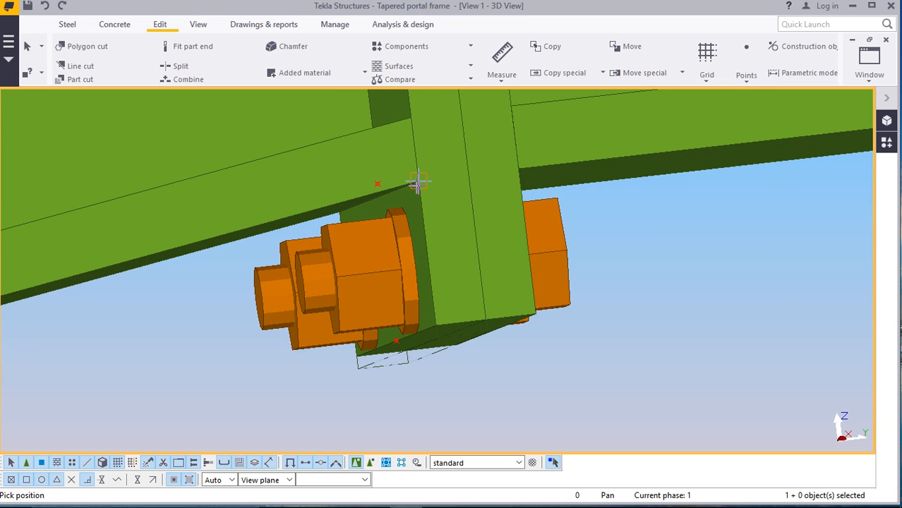
Place a second construction point 200 mm from the end plate along the bottom flange's lower edge, and end the command
scroll(418, 182, "down", 8)
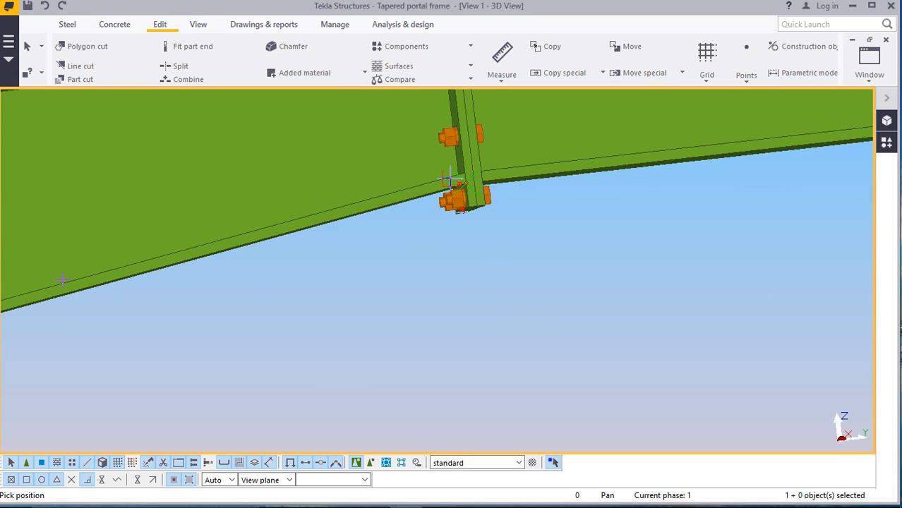
scroll(141, 275, "down", 5)
scroll(47, 307, "up", 5)
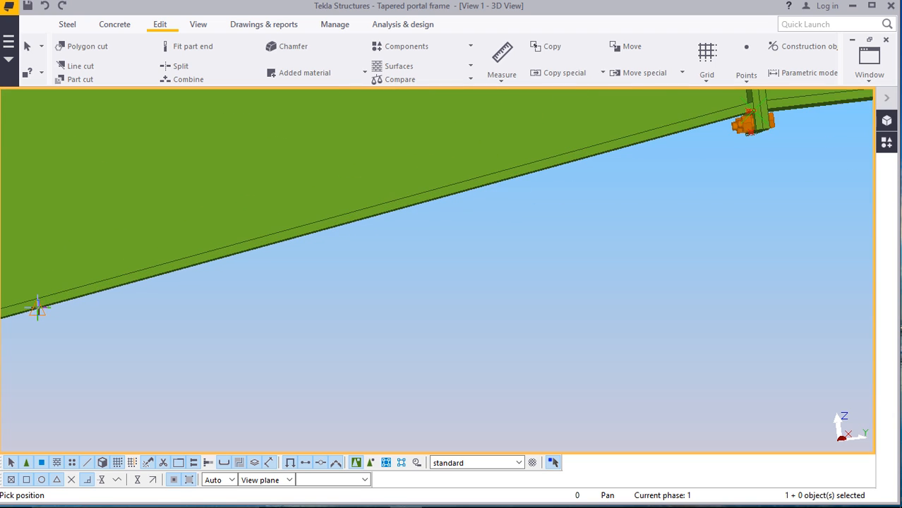
scroll(37, 308, "up", 2)
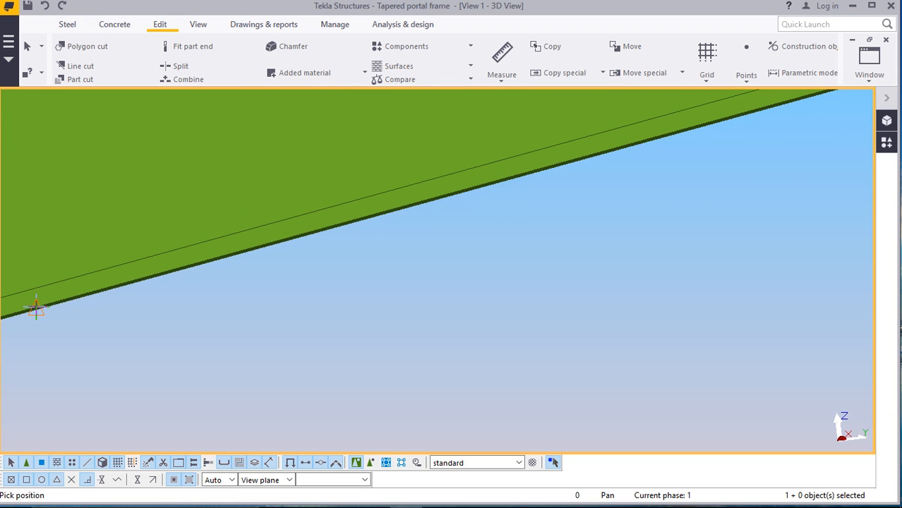
type("200")
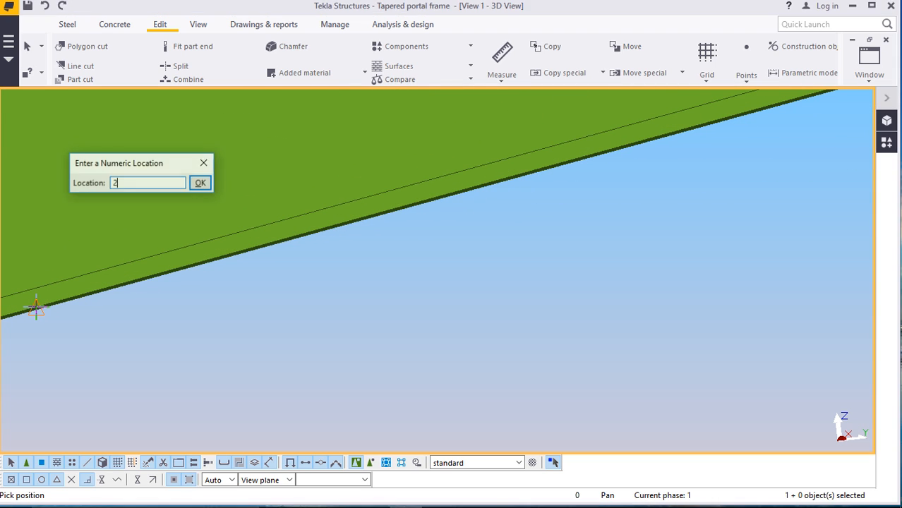
left_click(199, 185)
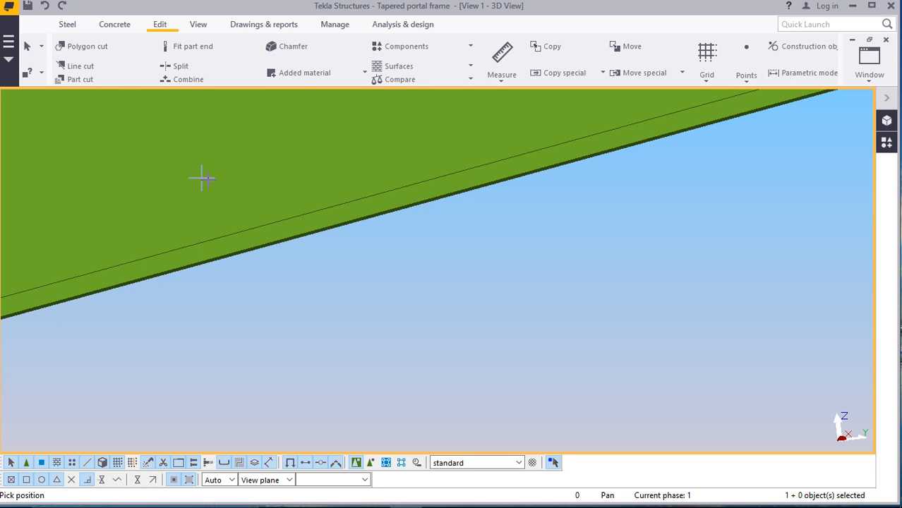
right_click(413, 289)
left_click(455, 298)
Copy both flange-edge points down 46 mm, from the flange corner to the end plate's bottom corner, and end the command
scroll(245, 335, "down", 1)
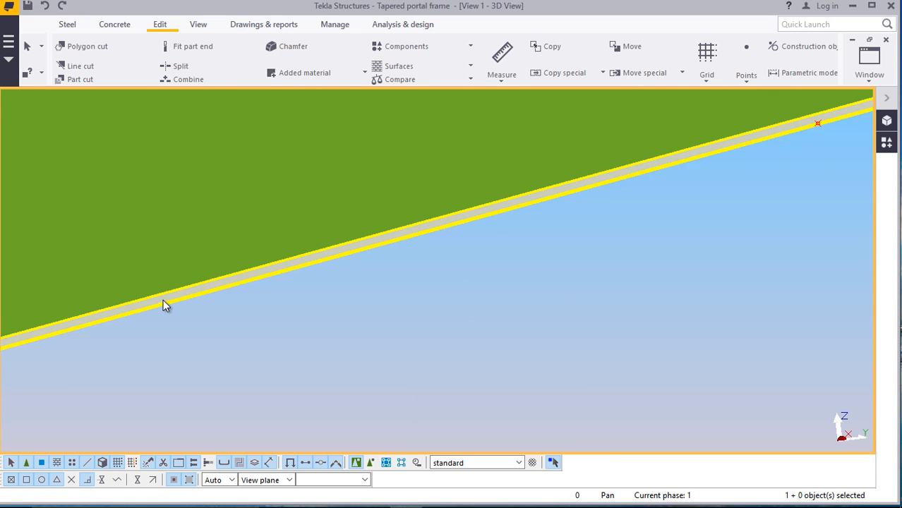
scroll(159, 295, "down", 2)
scroll(535, 156, "up", 1)
scroll(542, 176, "up", 6)
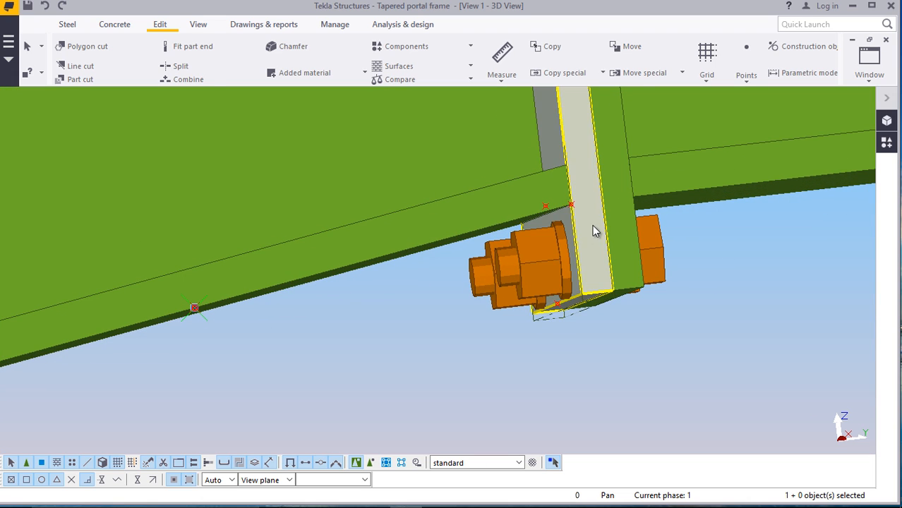
left_click(571, 204)
right_click(727, 247)
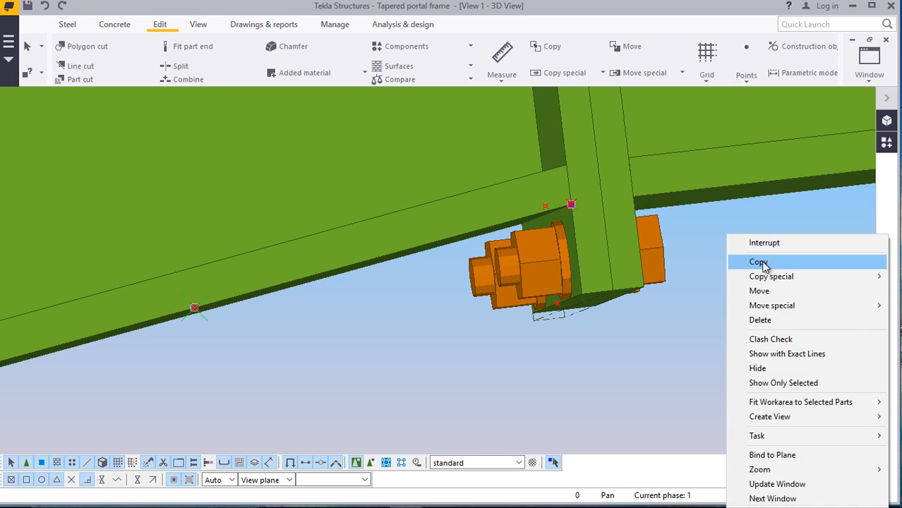
left_click(758, 262)
scroll(571, 205, "up", 4)
scroll(572, 205, "up", 2)
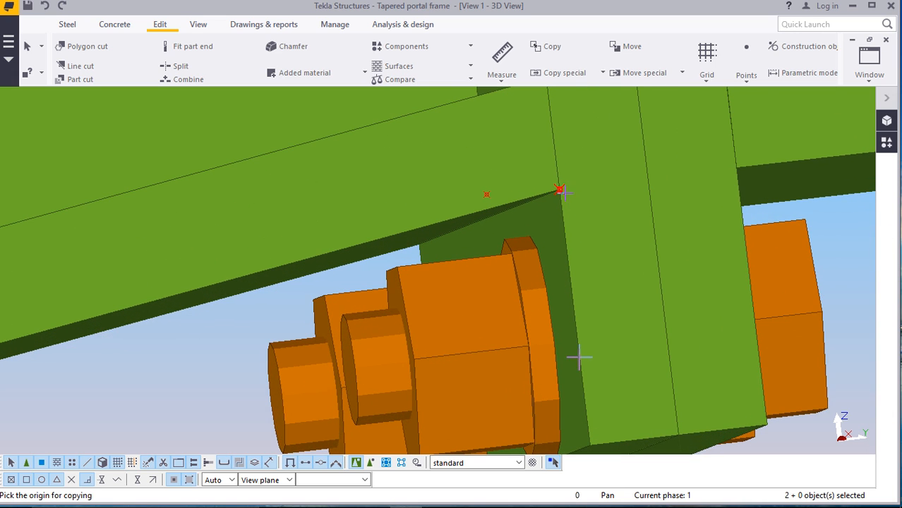
scroll(512, 182, "down", 3)
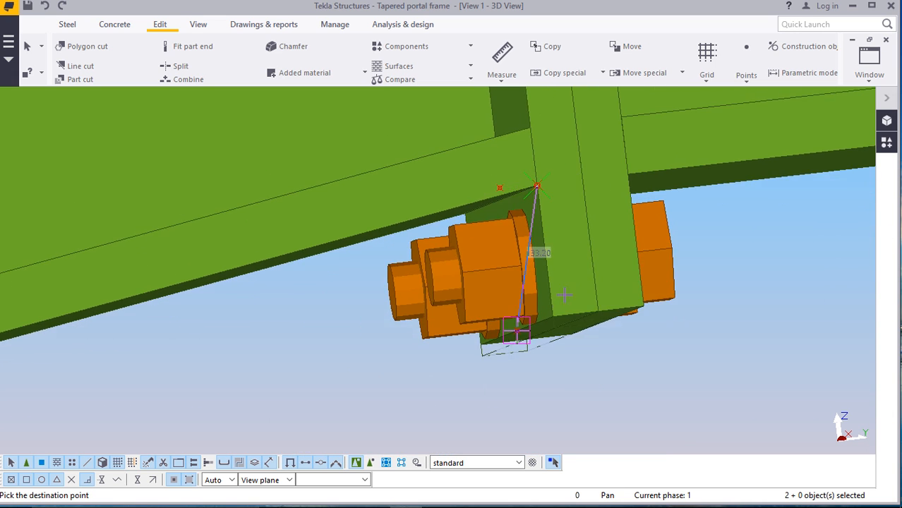
scroll(549, 322, "up", 8)
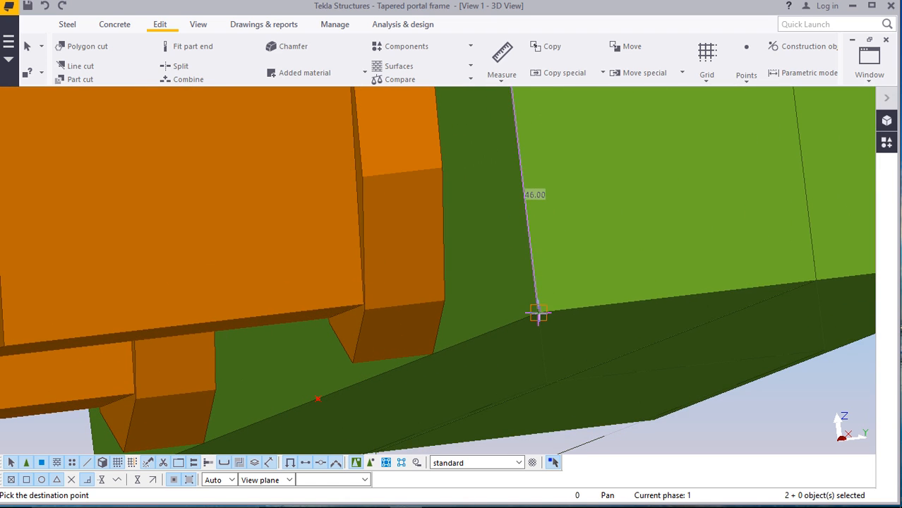
scroll(534, 269, "down", 8)
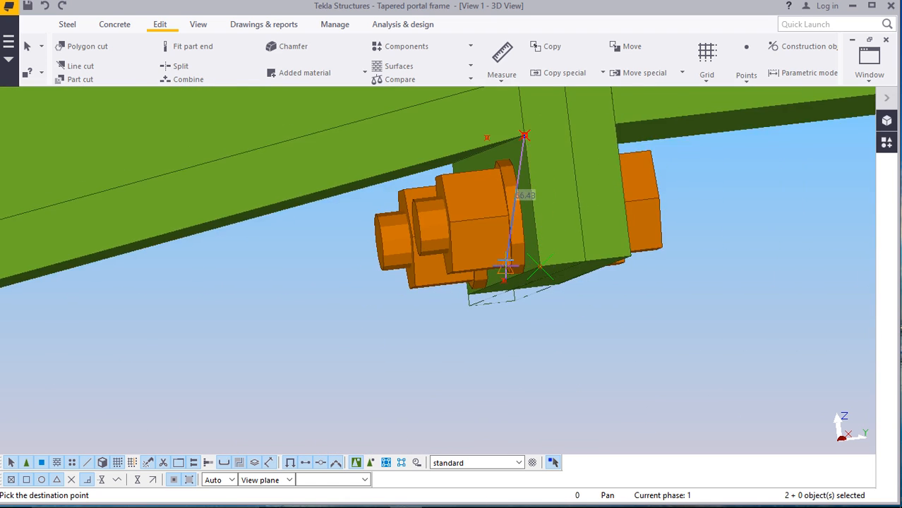
right_click(734, 242)
left_click(761, 254)
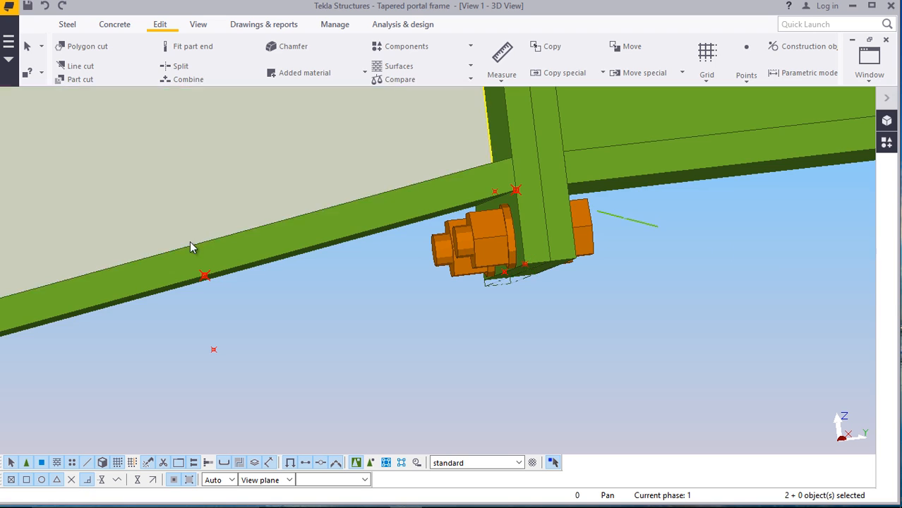
Model a 200 by 46 mm stiffener plate under the bottom flange through the four construction points, and end the Plate command
scroll(187, 286, "up", 2)
scroll(187, 286, "down", 3)
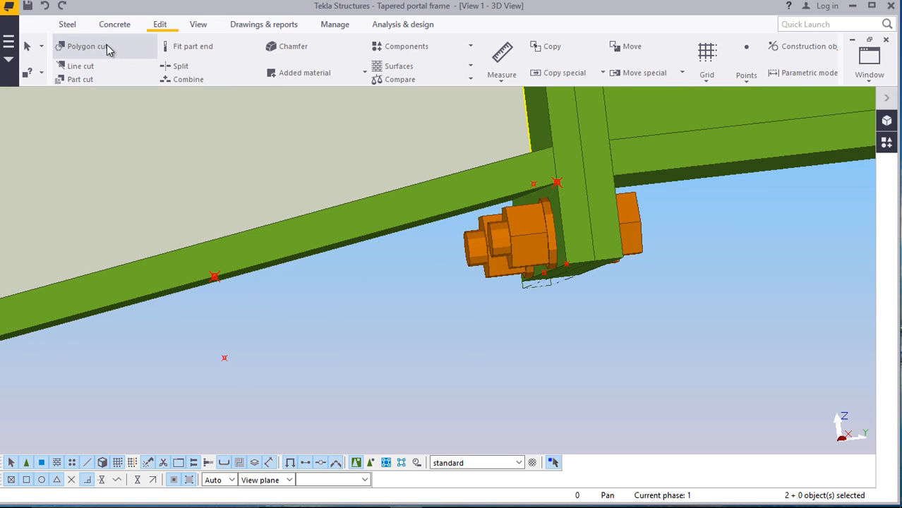
left_click(68, 27)
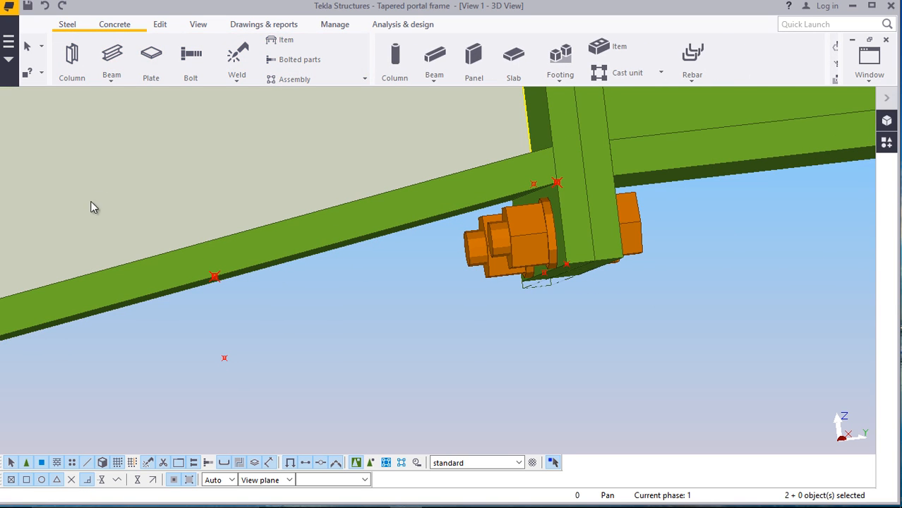
scroll(280, 351, "up", 3)
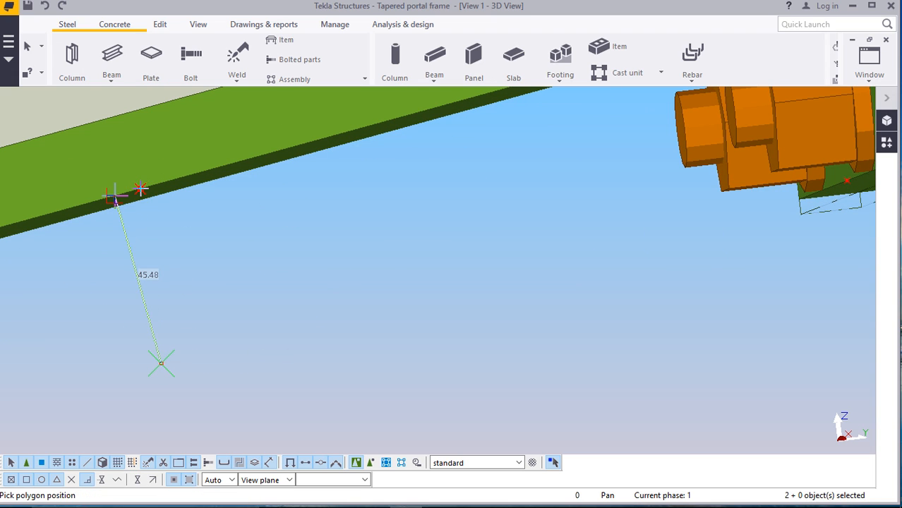
scroll(322, 306, "up", 5)
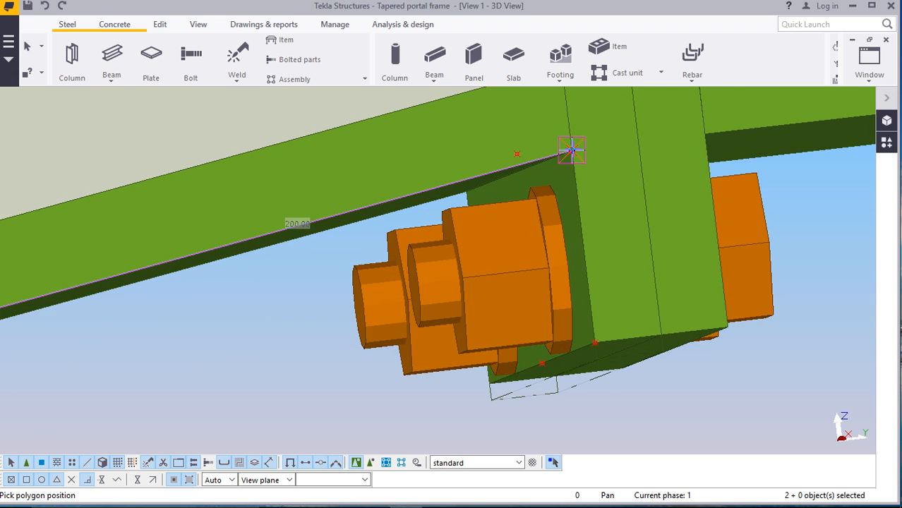
left_click(595, 344)
scroll(567, 339, "down", 5)
scroll(318, 373, "up", 3)
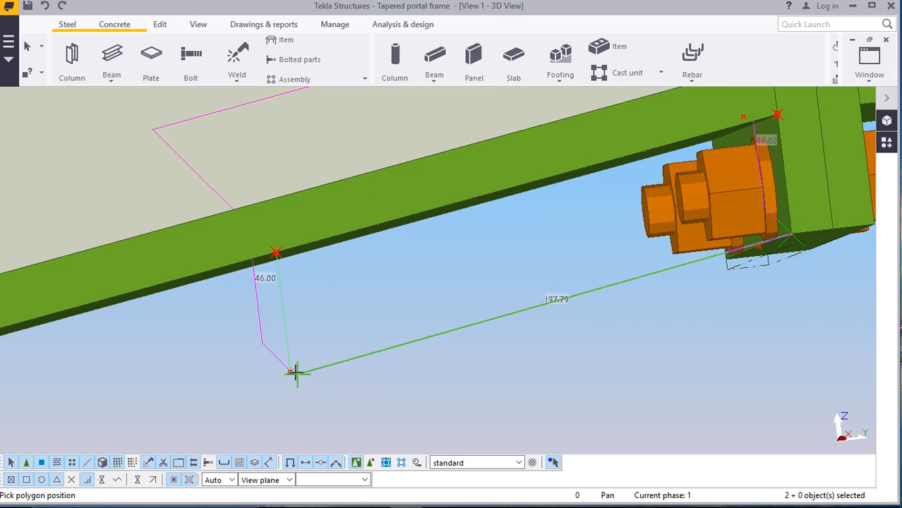
left_click(290, 373)
scroll(314, 367, "down", 3)
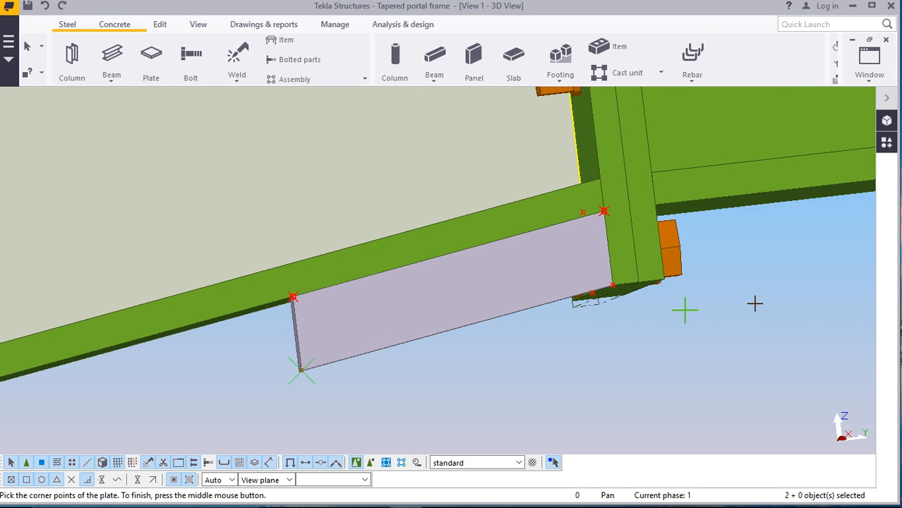
right_click(780, 296)
left_click(785, 89)
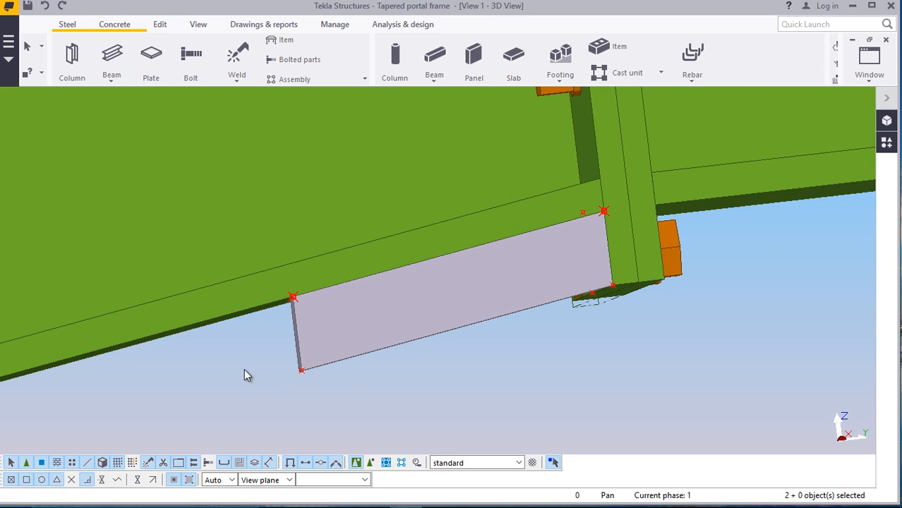
Delete the construction point at the new stiffener plate's free lower corner
scroll(308, 373, "up", 2)
right_click(362, 369)
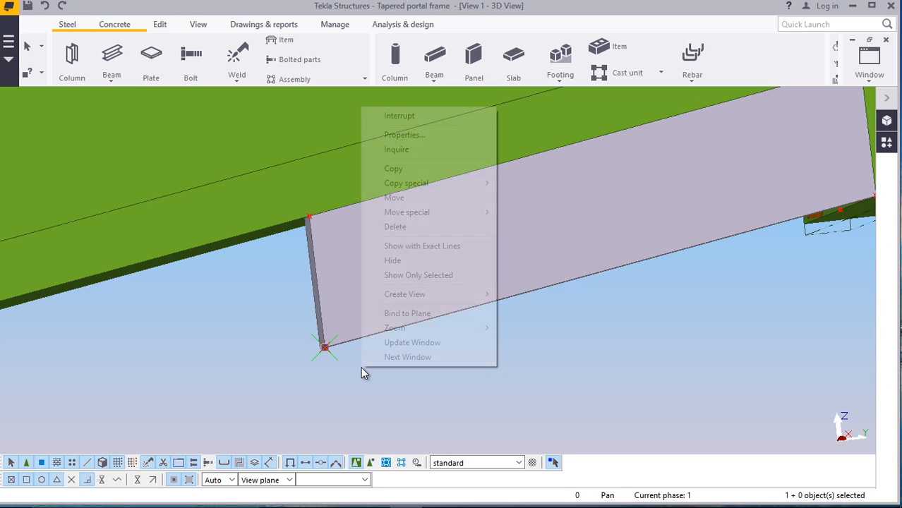
left_click(408, 227)
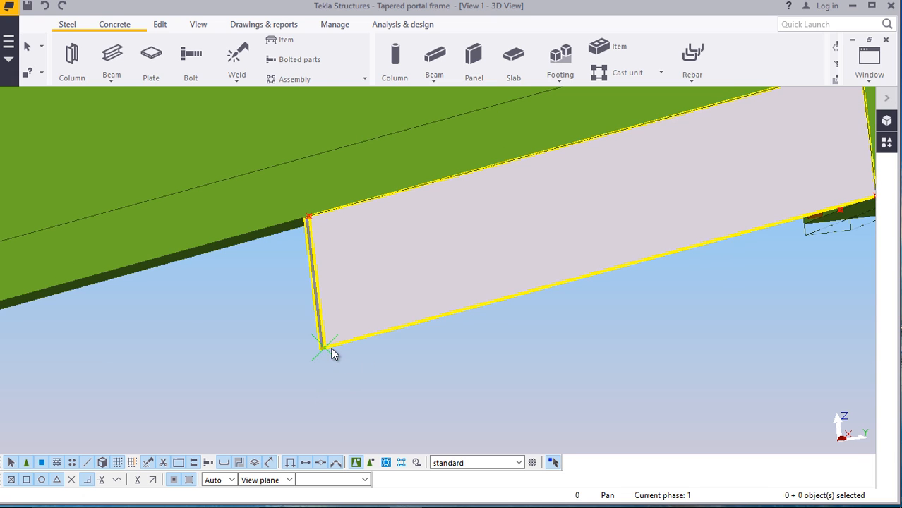
Apply a straight 40 by 40 mm chamfer to the bottom stiffener plate's free lower corner
double_click(325, 349)
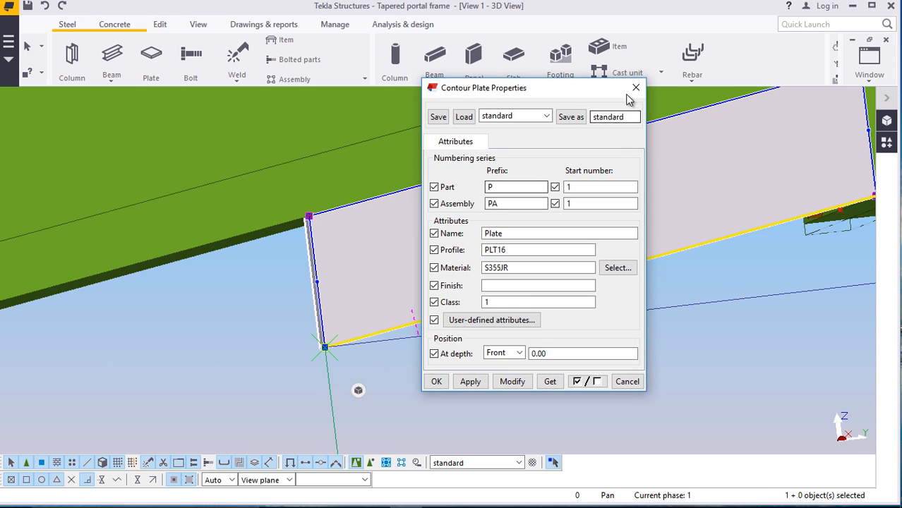
left_click(635, 88)
left_click(324, 349)
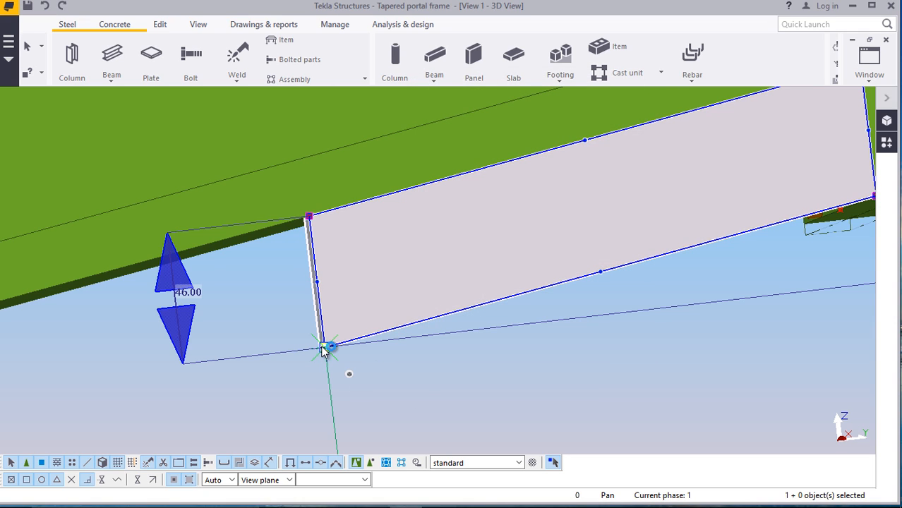
double_click(325, 349)
left_click(211, 187)
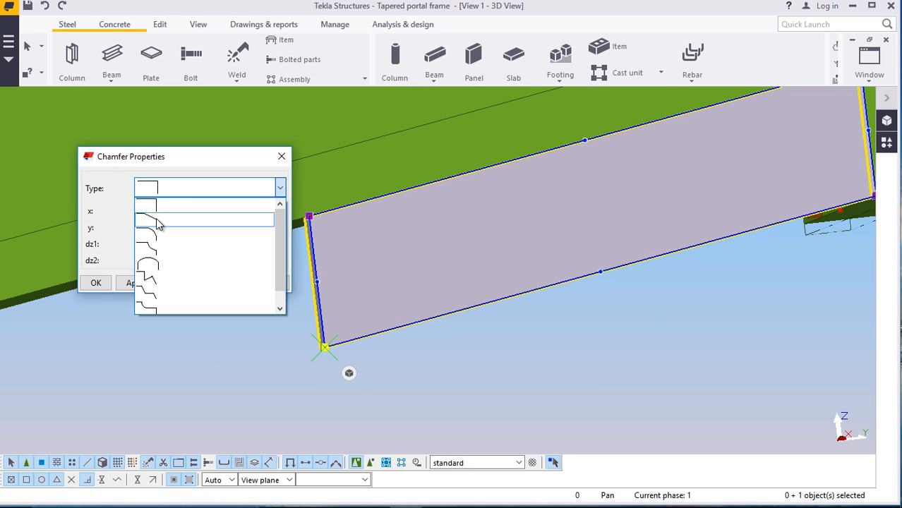
left_click(158, 221)
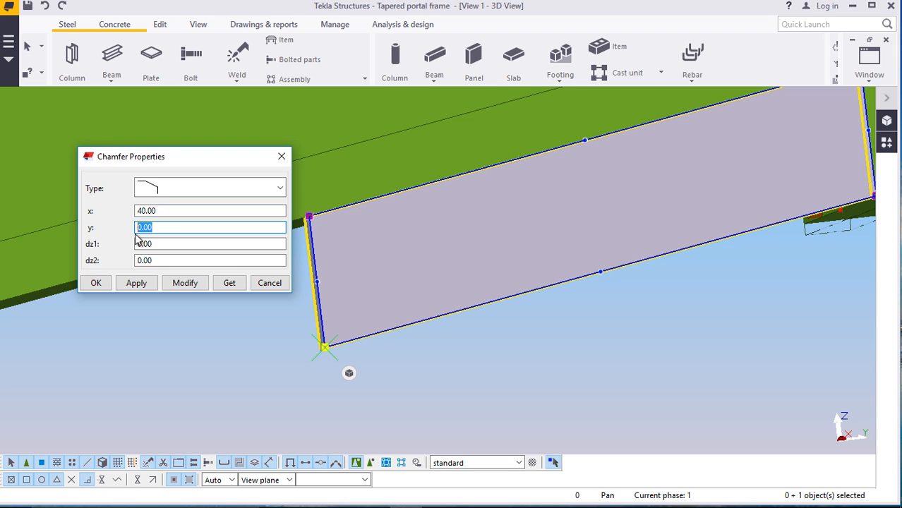
left_click(181, 285)
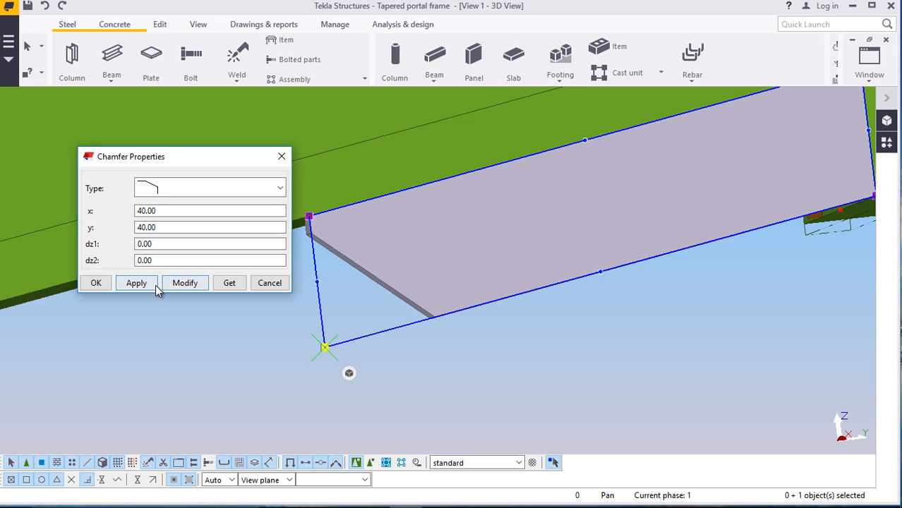
left_click(96, 283)
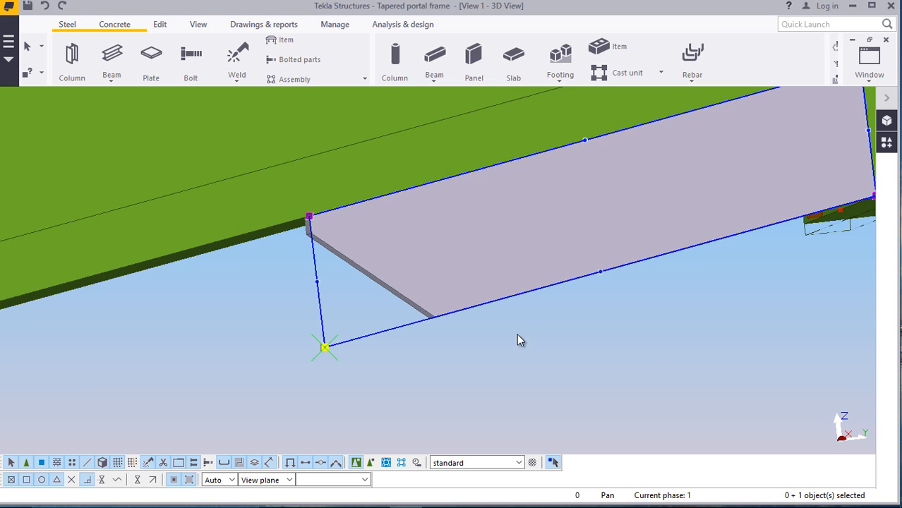
scroll(292, 324, "down", 8)
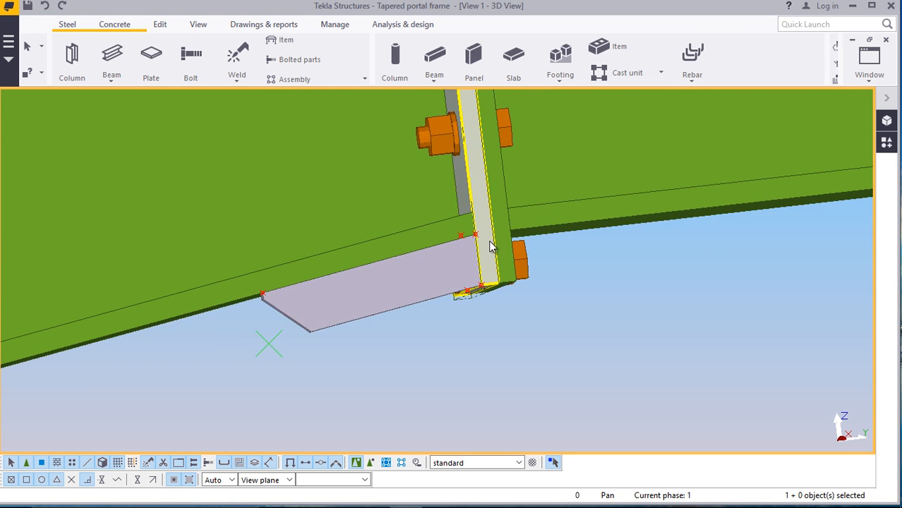
Copy the chamfered bottom stiffener plate 234 mm across the flange, from its end-plate corner to the end plate's opposite bottom corner, and end the command
scroll(492, 247, "up", 1)
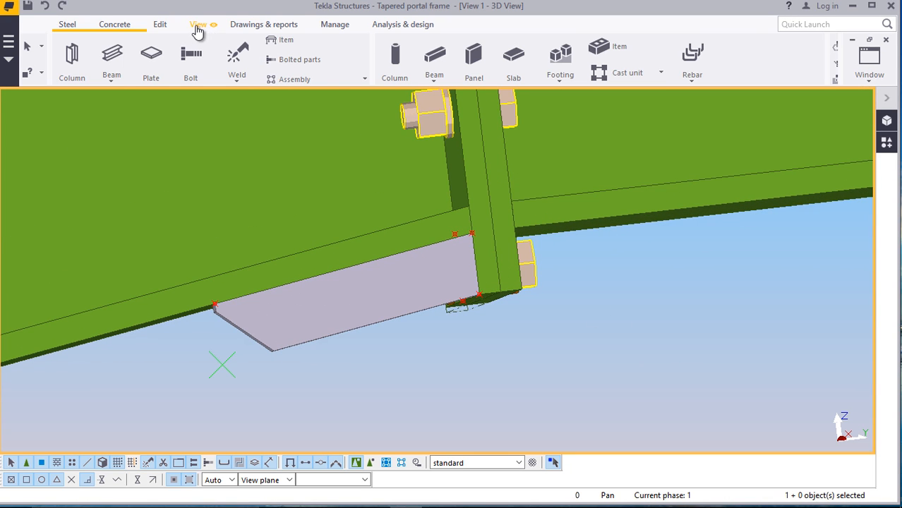
left_click(197, 29)
left_click(477, 65)
left_click(495, 84)
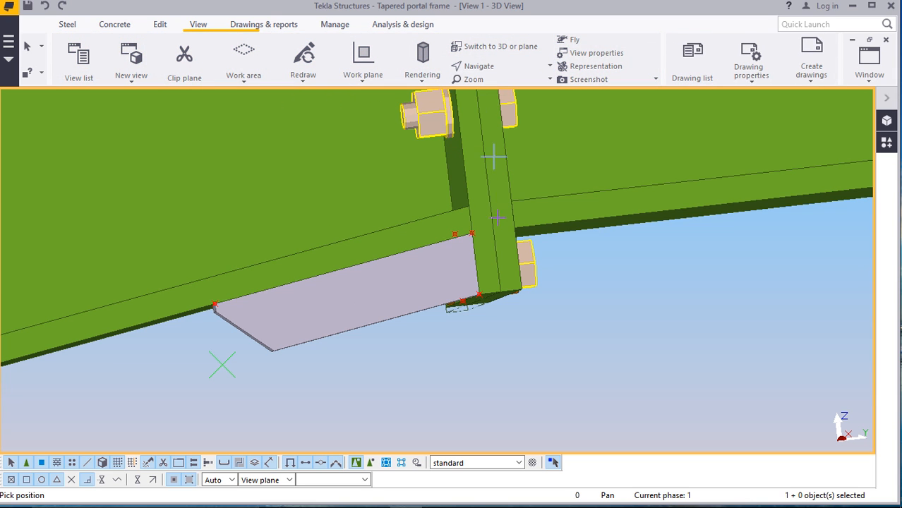
left_click_drag(499, 242, 605, 364)
right_click(605, 365)
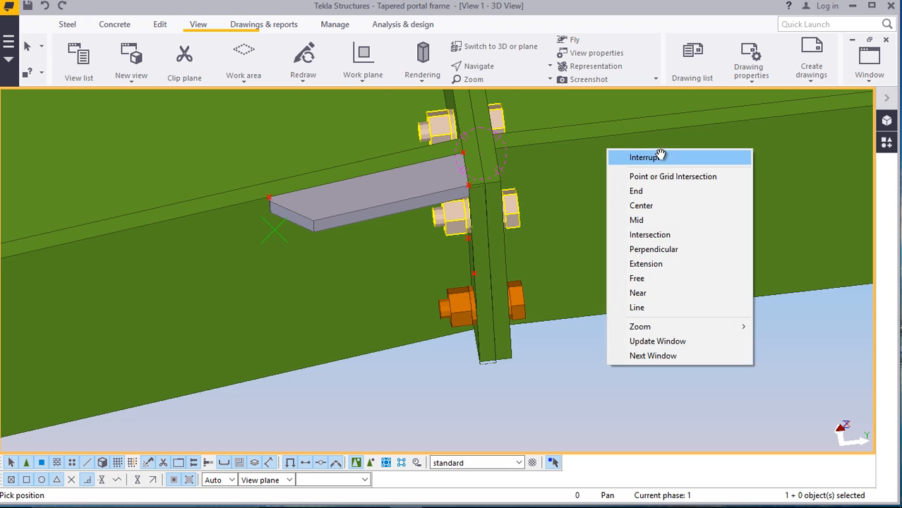
left_click(611, 155)
left_click(425, 187)
right_click(423, 186)
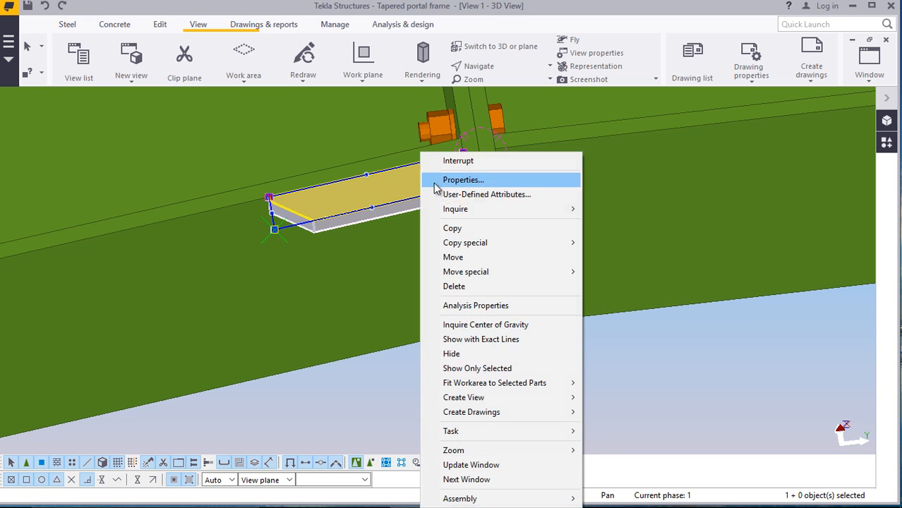
left_click(453, 228)
scroll(455, 207, "up", 5)
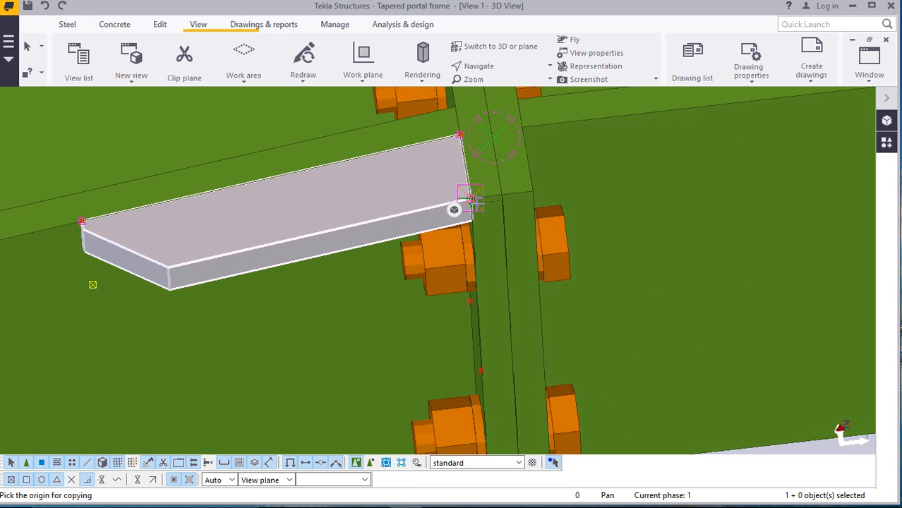
scroll(483, 229, "up", 5)
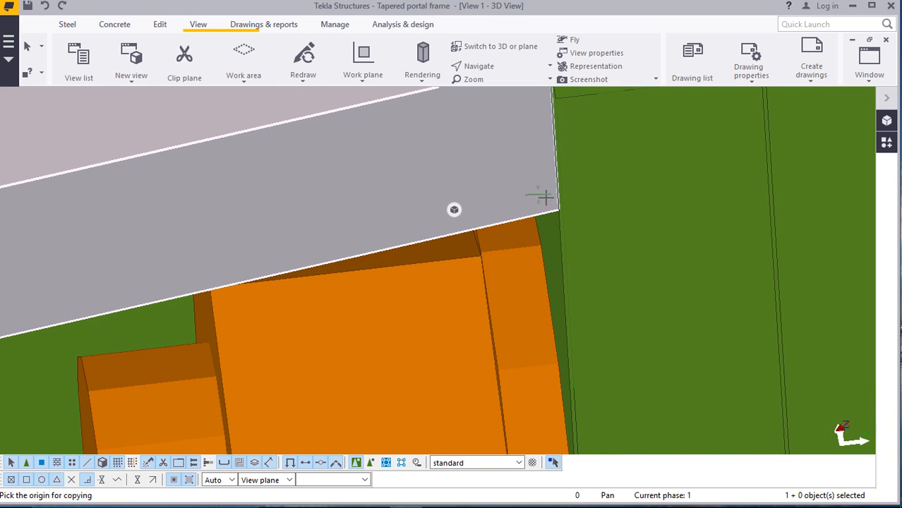
scroll(314, 140, "down", 8)
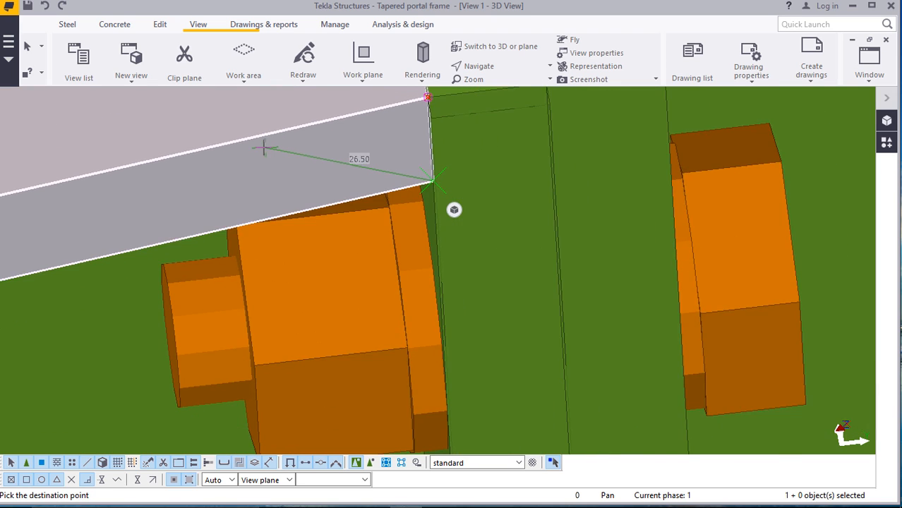
scroll(314, 342, "up", 8)
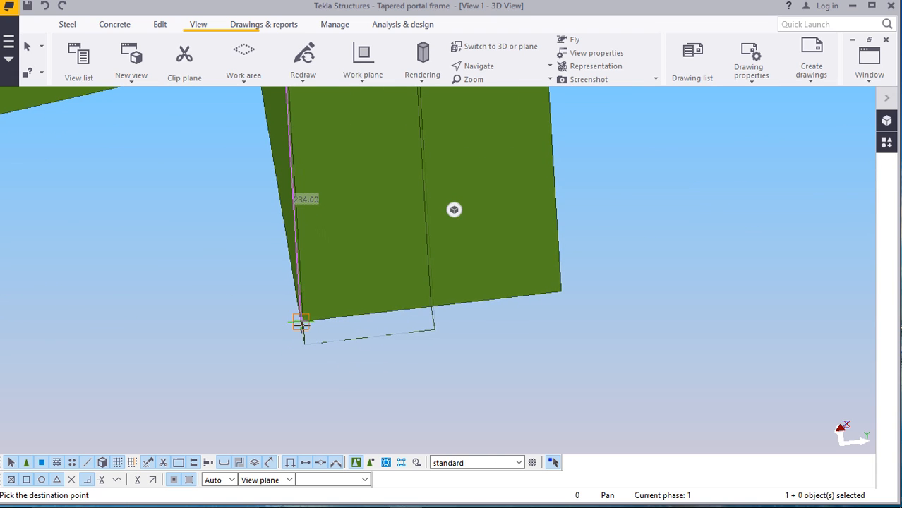
scroll(300, 324, "up", 2)
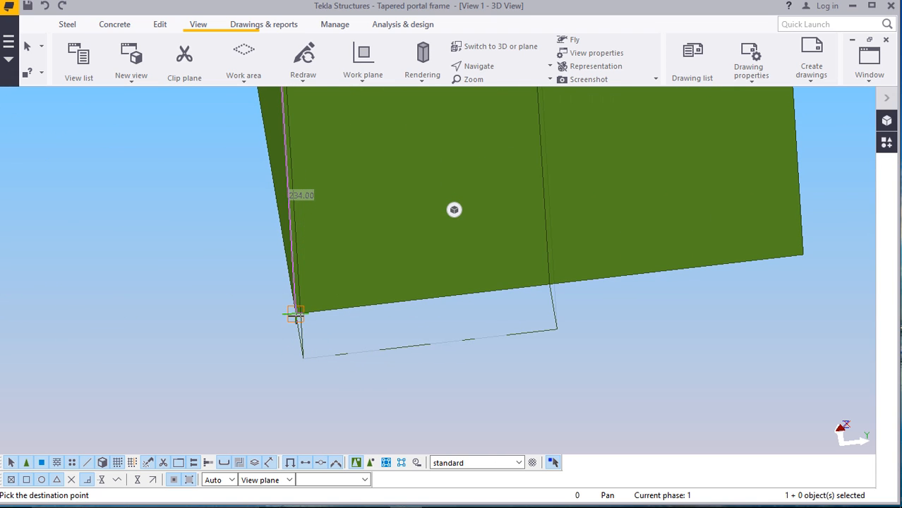
scroll(381, 328, "down", 2)
scroll(357, 323, "down", 4)
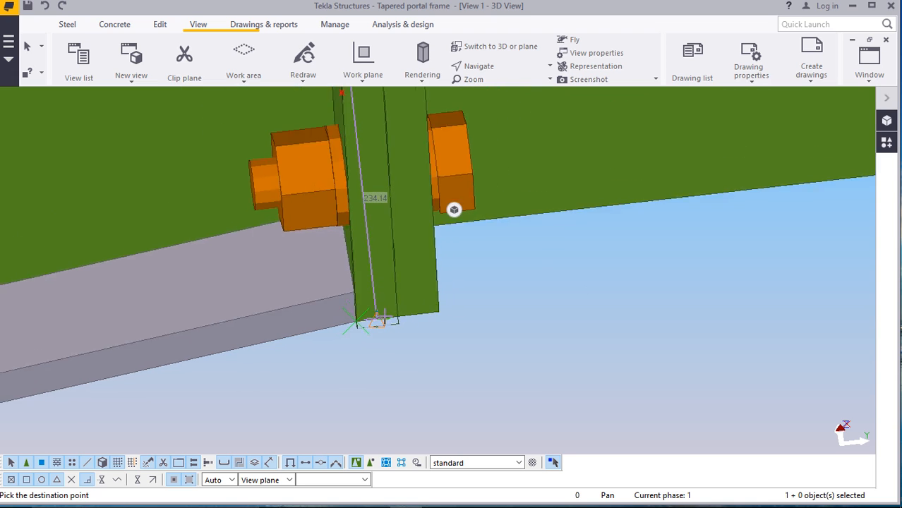
right_click(556, 310)
left_click(591, 105)
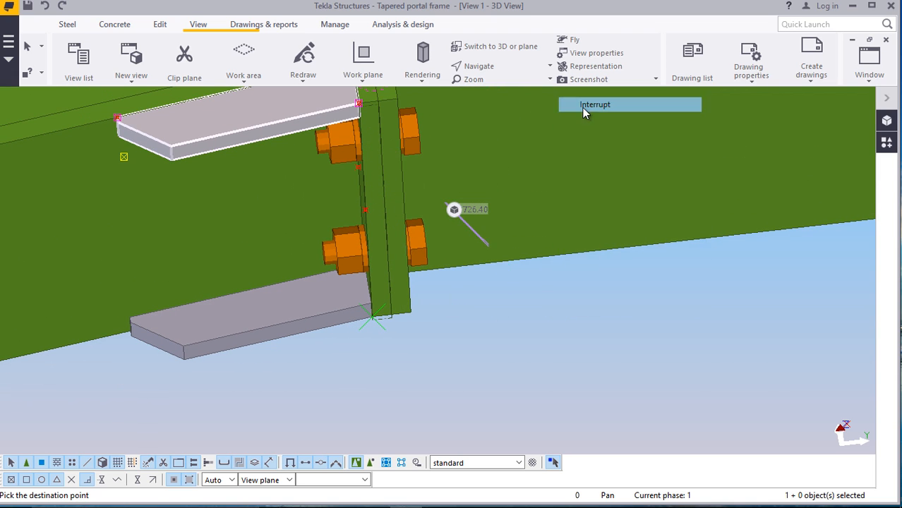
Copy the stiffener plate at the opposite flange edge 117 mm back to the midpoint of the end plate's bottom edge, and end the command
left_click(283, 334)
right_click(617, 318)
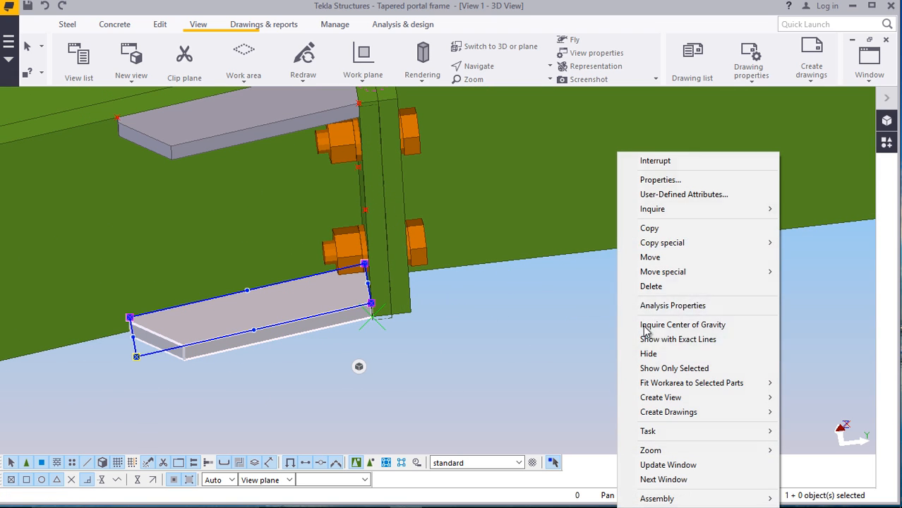
left_click(621, 228)
scroll(355, 315, "up", 2)
scroll(356, 316, "up", 5)
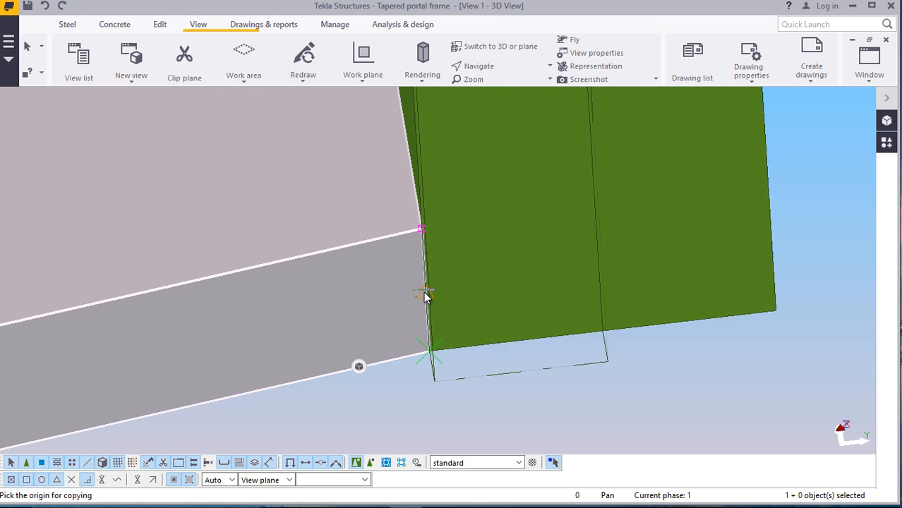
left_click(428, 350)
scroll(409, 360, "down", 5)
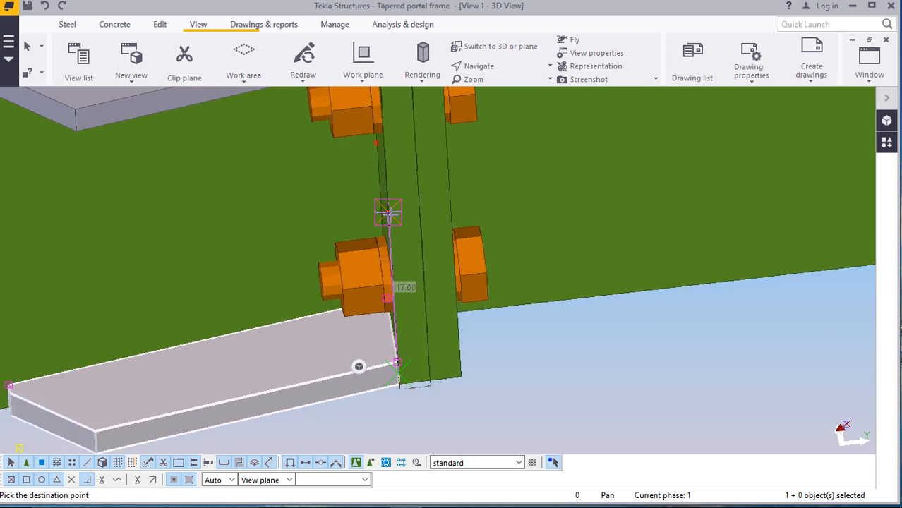
scroll(388, 212, "up", 2)
scroll(394, 240, "down", 2)
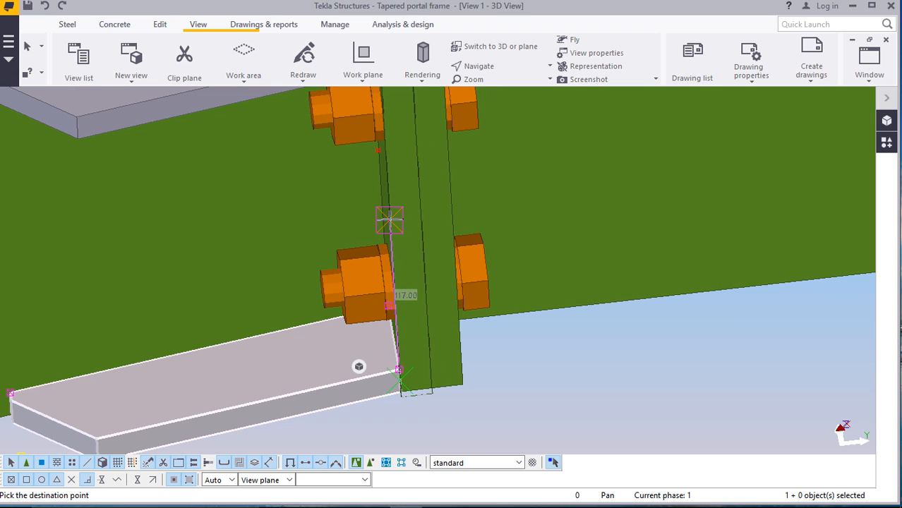
left_click(387, 224)
scroll(353, 254, "down", 5)
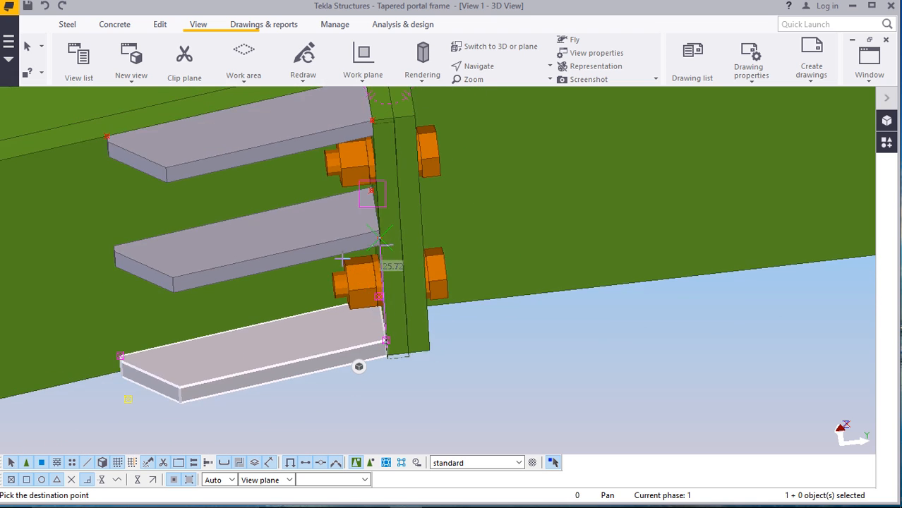
right_click(549, 326)
left_click(588, 118)
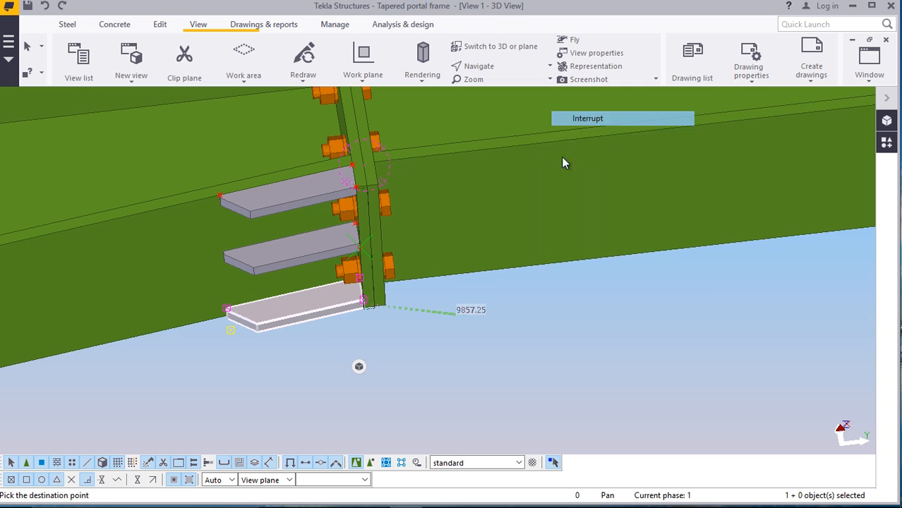
Set the work plane on the side face of the bolted end plate, parallel to the rafter web
scroll(494, 353, "down", 2)
scroll(422, 356, "up", 4)
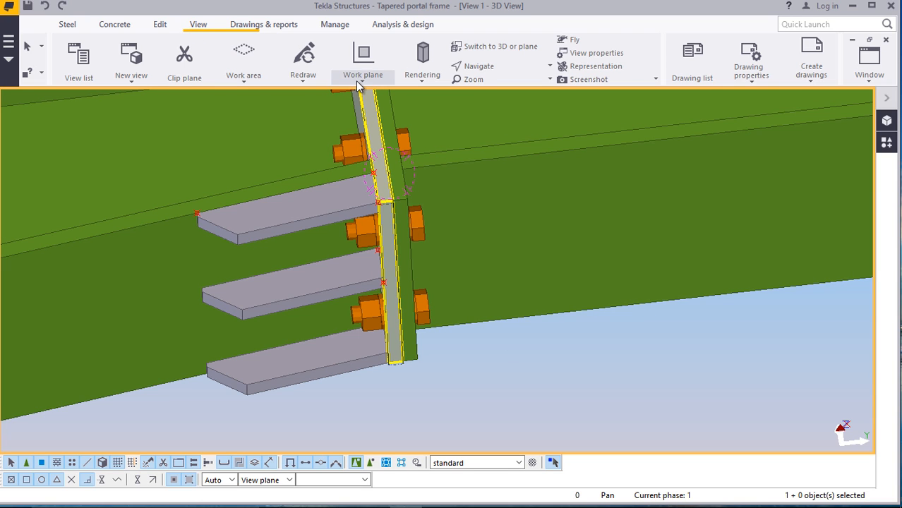
left_click(358, 82)
left_click(382, 111)
left_click(407, 280)
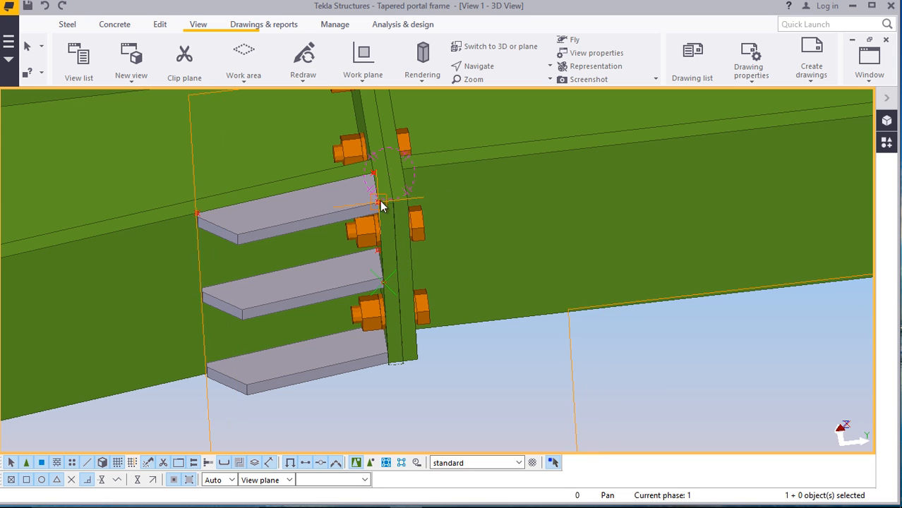
scroll(380, 200, "up", 3)
scroll(396, 420, "up", 1)
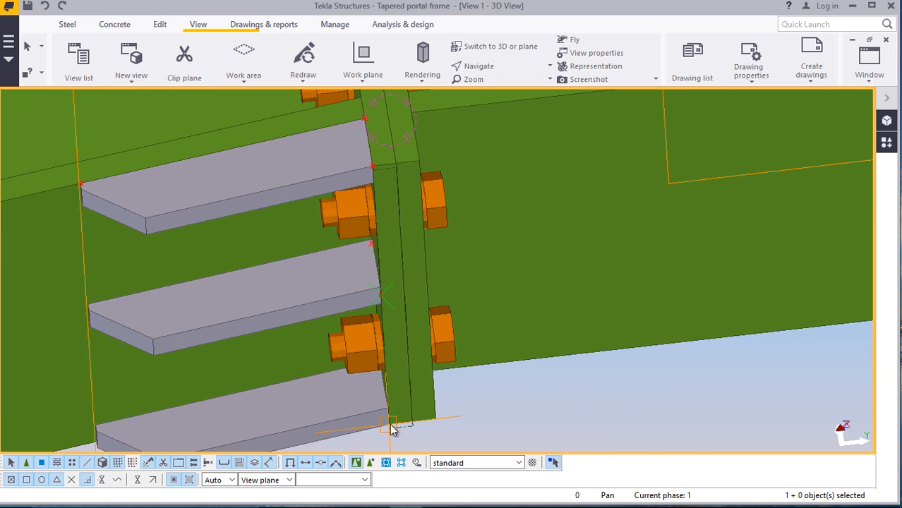
right_click(394, 251)
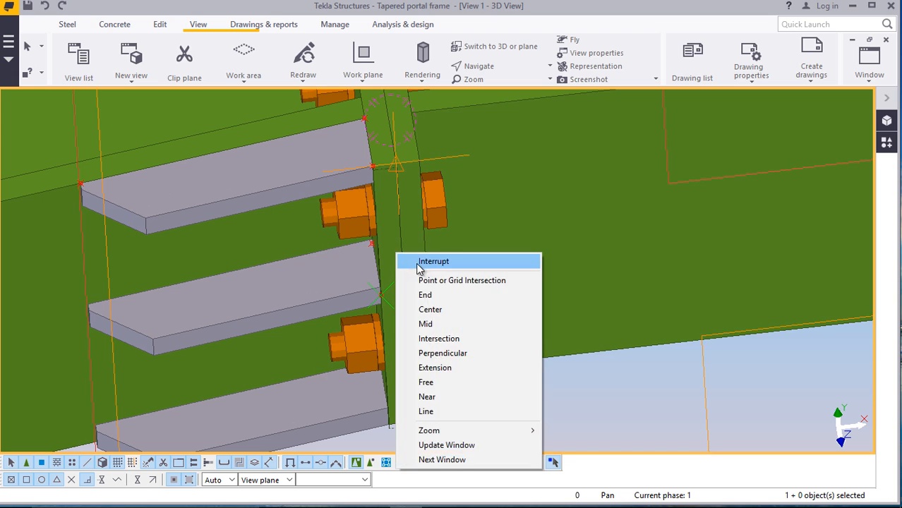
left_click(417, 258)
scroll(353, 281, "down", 6)
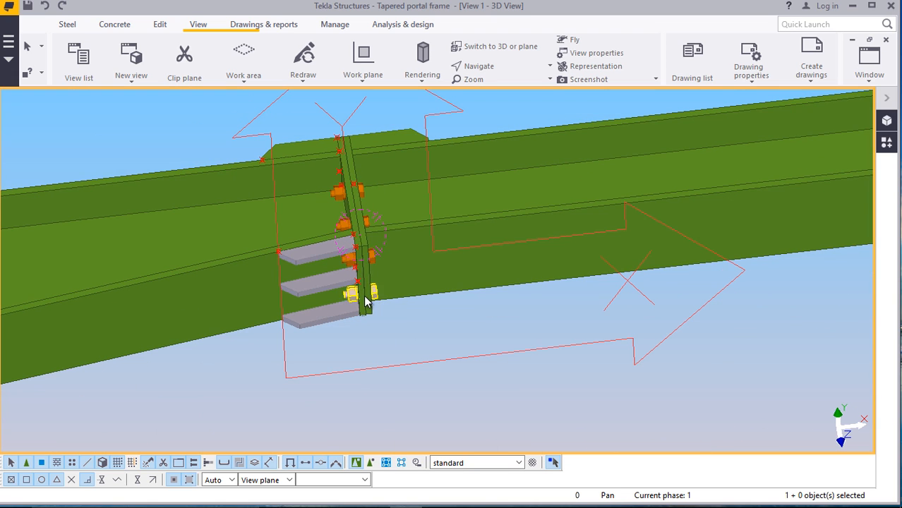
Change the class of the three PLT16 stiffener plates under the haunch side of the joint to 3
scroll(366, 303, "up", 4)
left_click(283, 288)
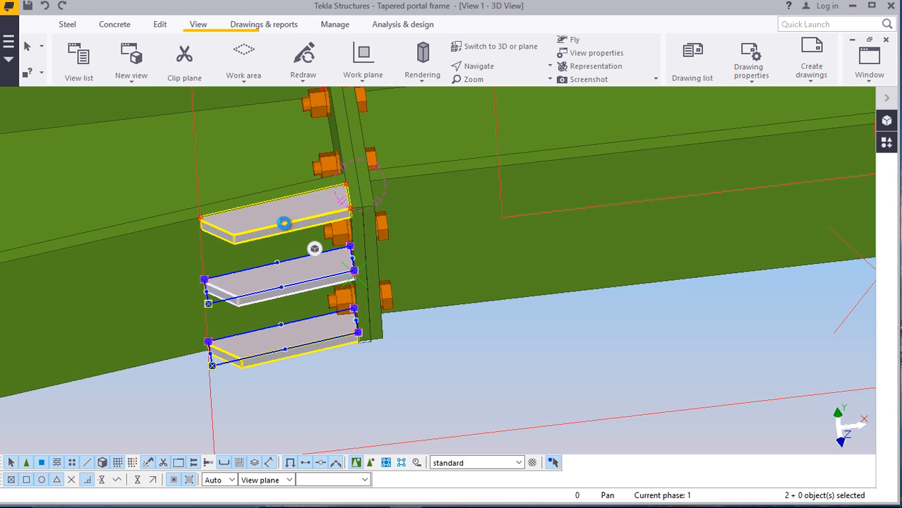
left_click(285, 222, "ctrl")
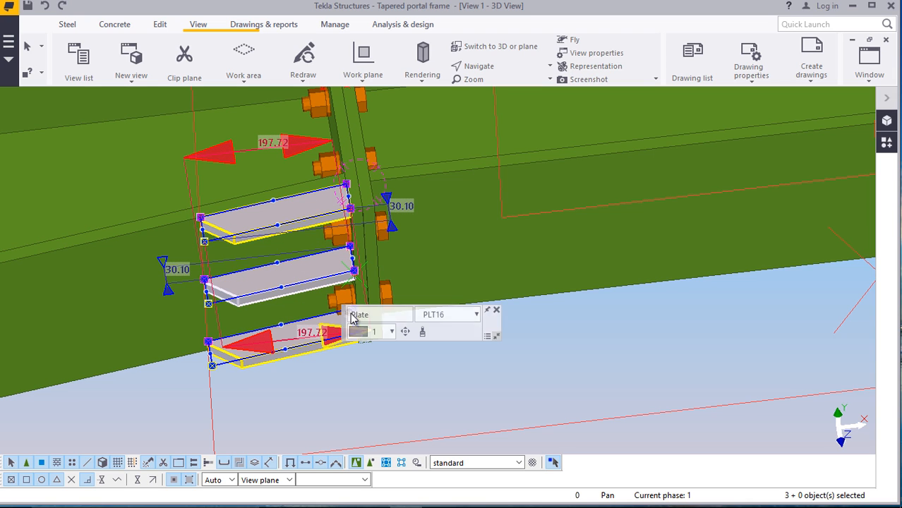
left_click(392, 332)
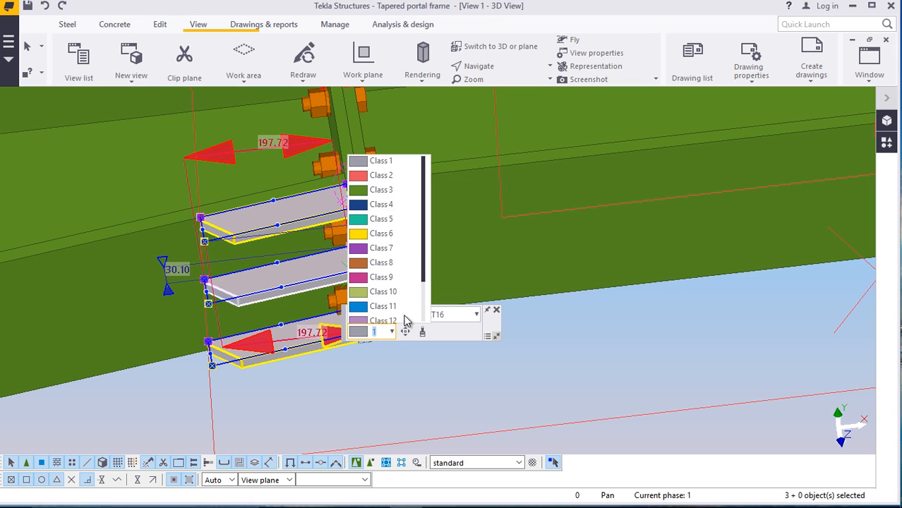
left_click(381, 190)
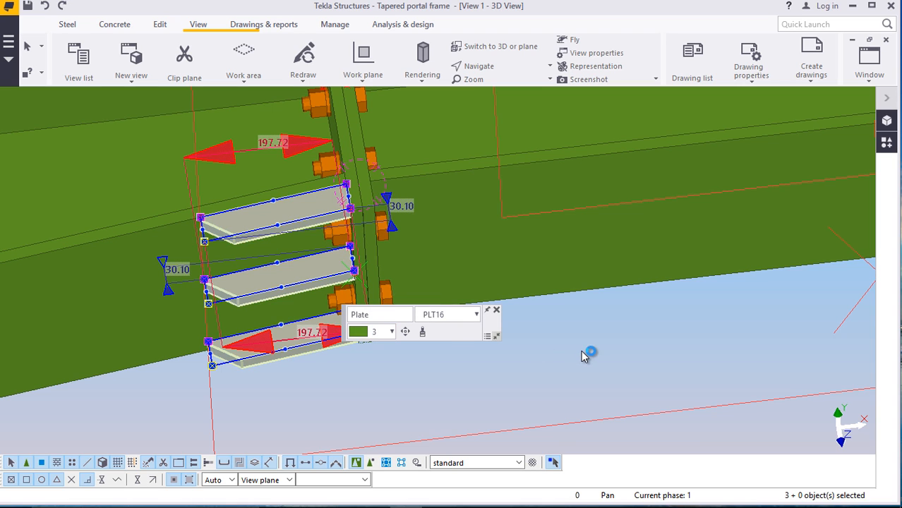
left_click(580, 350)
Try to mirror-copy the three stiffener plates to the rafter side, using the line between the two end plates as the mirror line
left_click(307, 343)
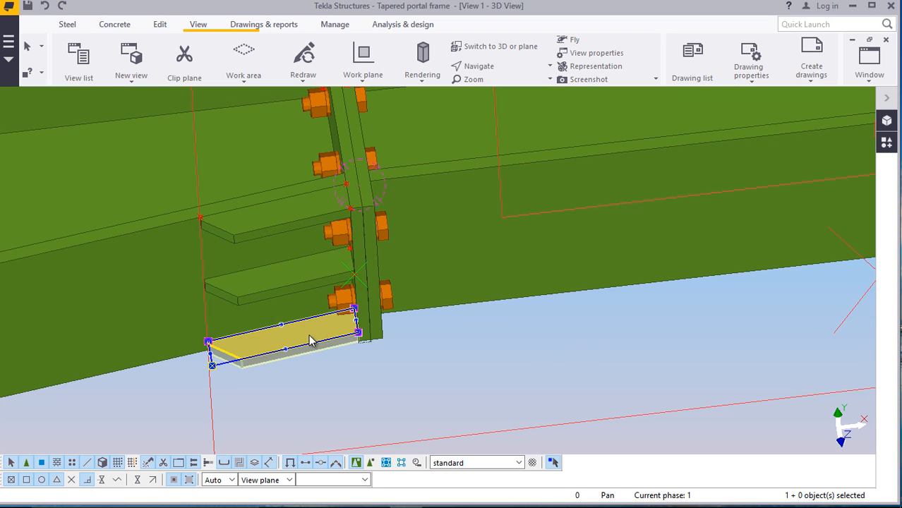
left_click(281, 230, "shift")
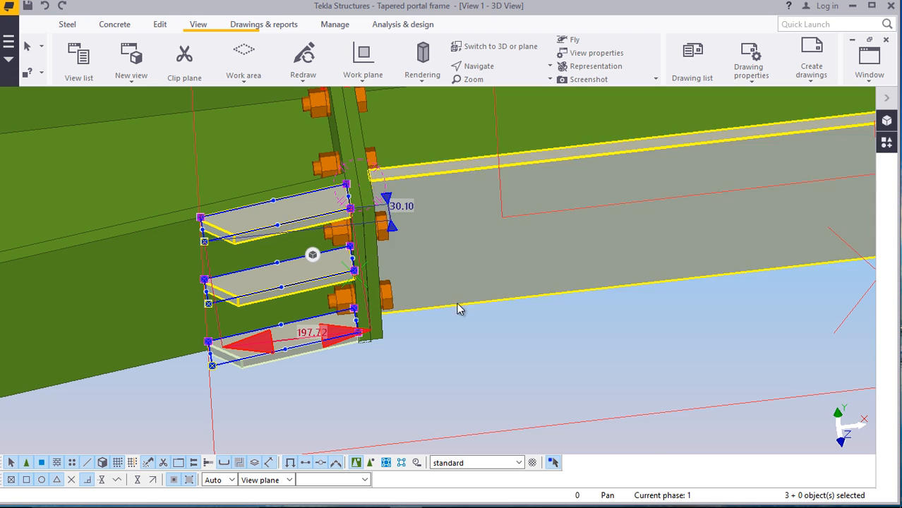
right_click(496, 336)
mouse_move(558, 204)
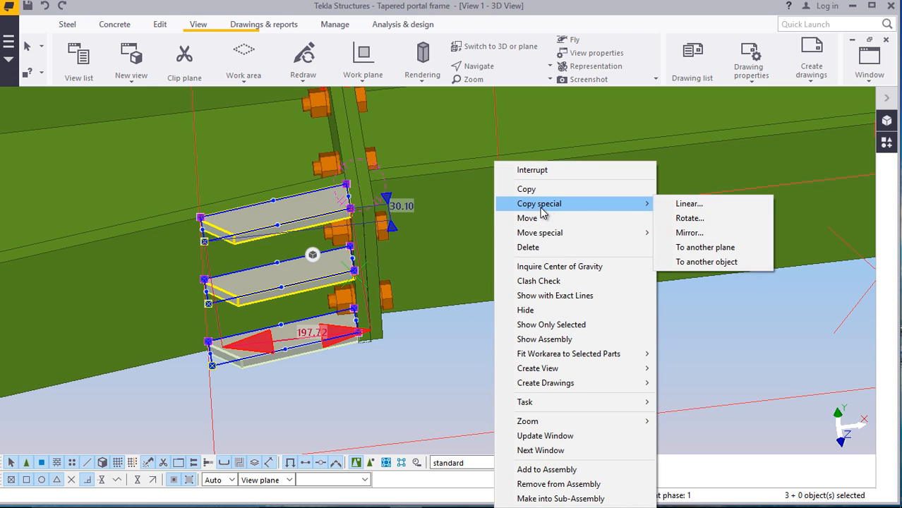
left_click(671, 233)
scroll(314, 256, "up", 3)
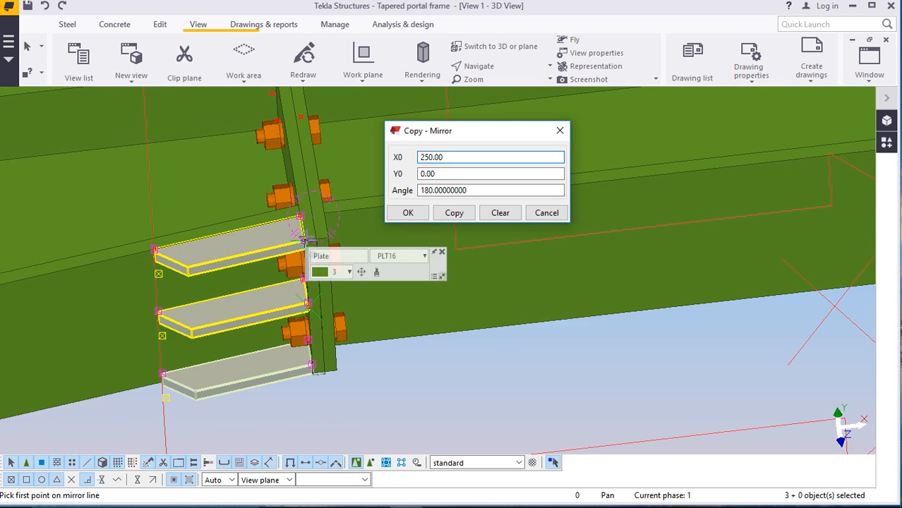
scroll(312, 255, "up", 4)
scroll(213, 244, "up", 5)
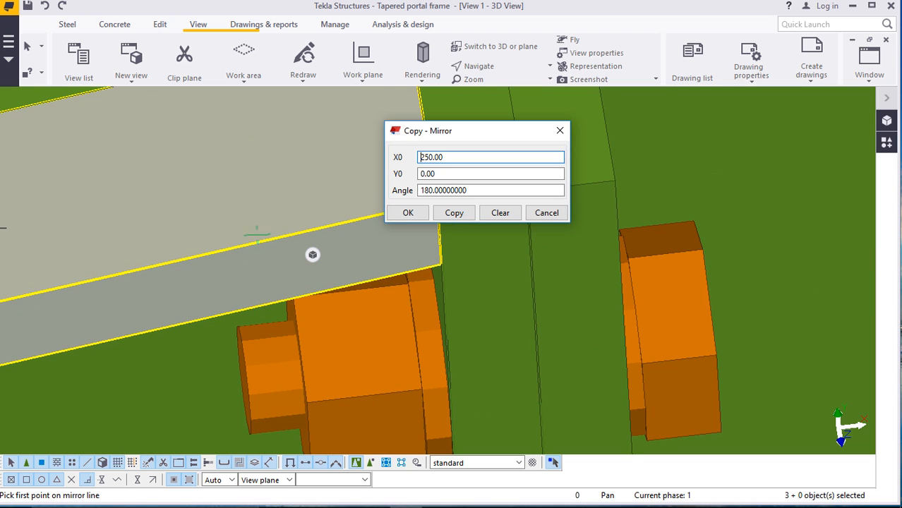
scroll(105, 244, "down", 6)
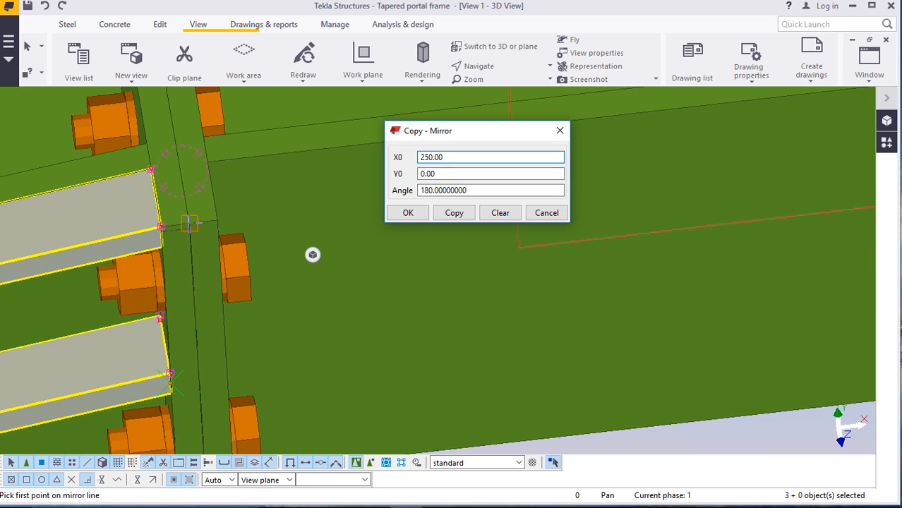
left_click(189, 223)
scroll(181, 260, "down", 2)
scroll(188, 381, "up", 3)
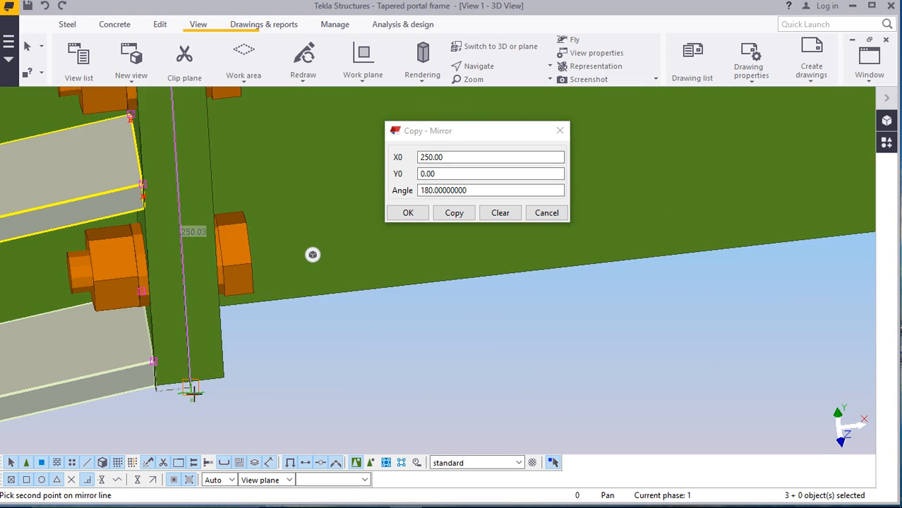
scroll(194, 392, "up", 2)
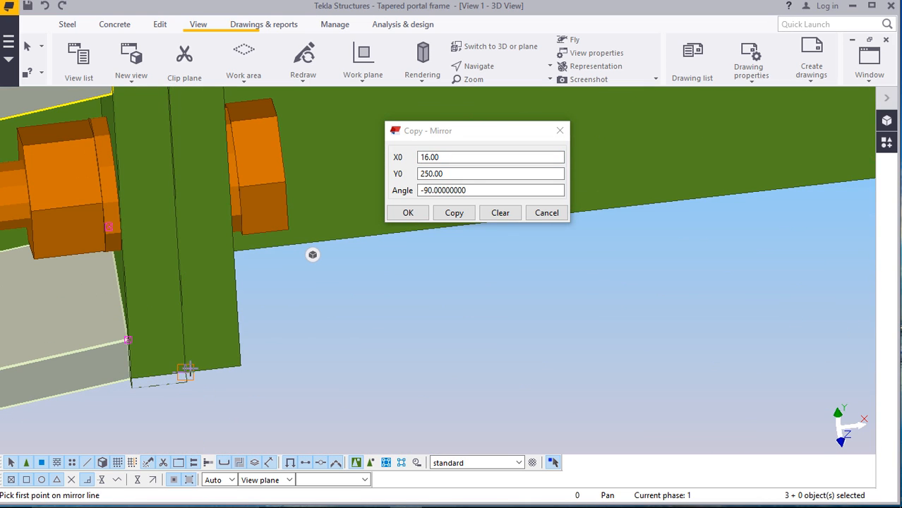
left_click(455, 213)
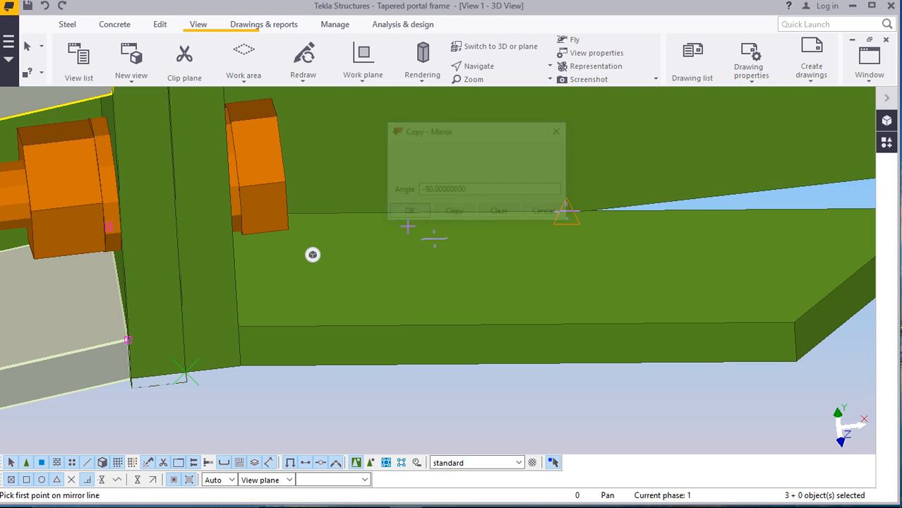
scroll(336, 329, "down", 3)
scroll(336, 329, "down", 5)
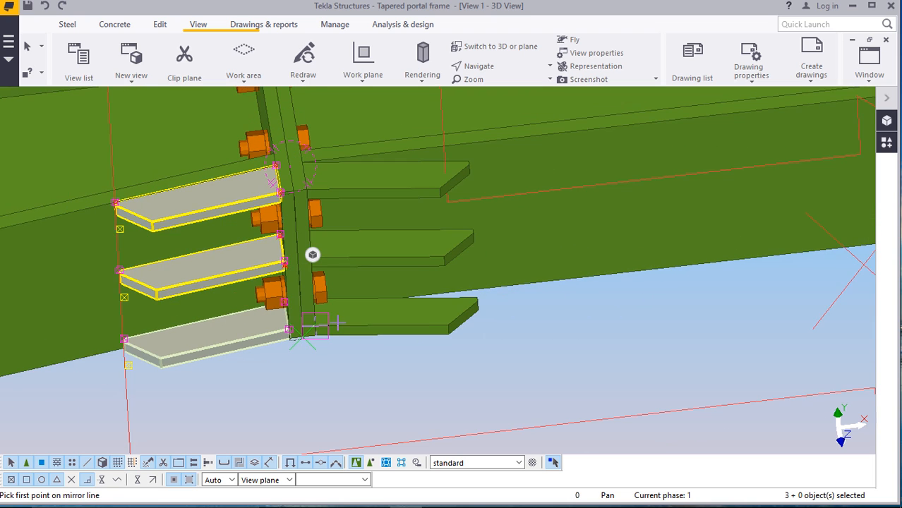
right_click(601, 323)
left_click(640, 113)
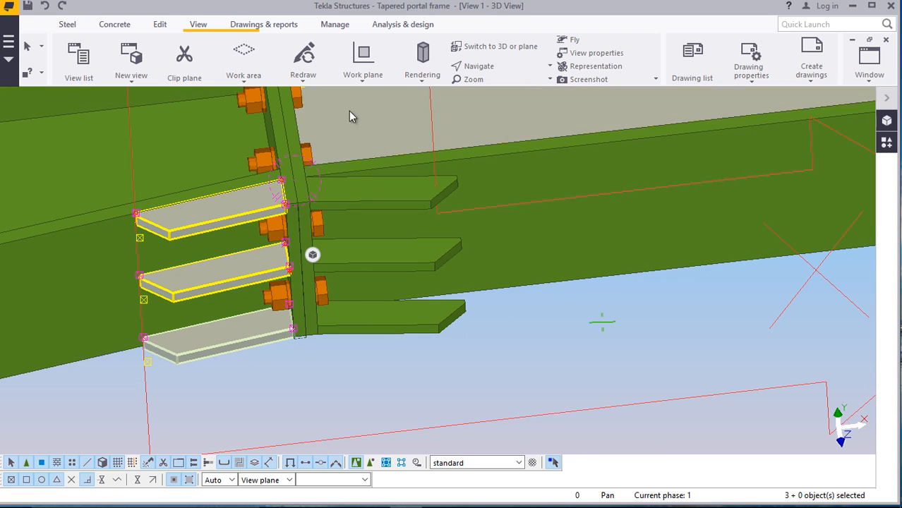
Examine from below how the mirrored stiffener plates meet the end plate and the rafter's lower flange
left_click(477, 67)
left_click(489, 86)
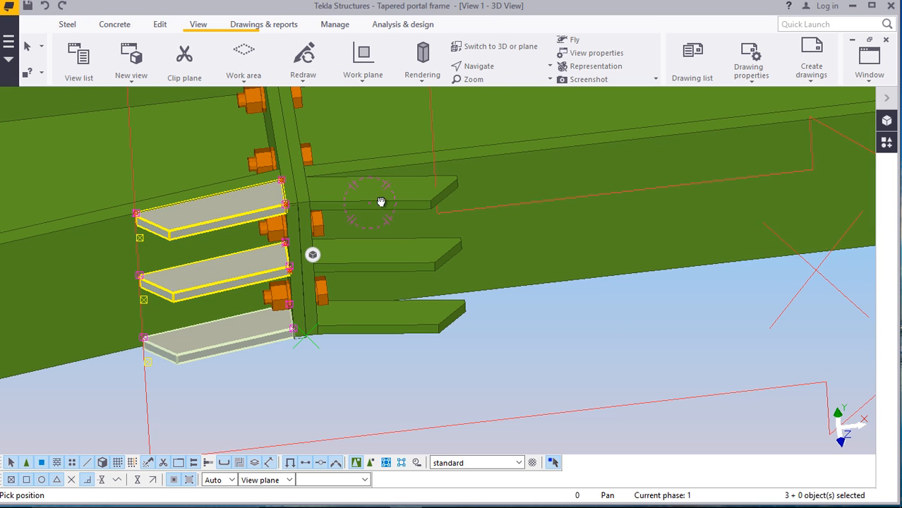
left_click_drag(380, 202, 293, 149)
scroll(336, 177, "up", 6)
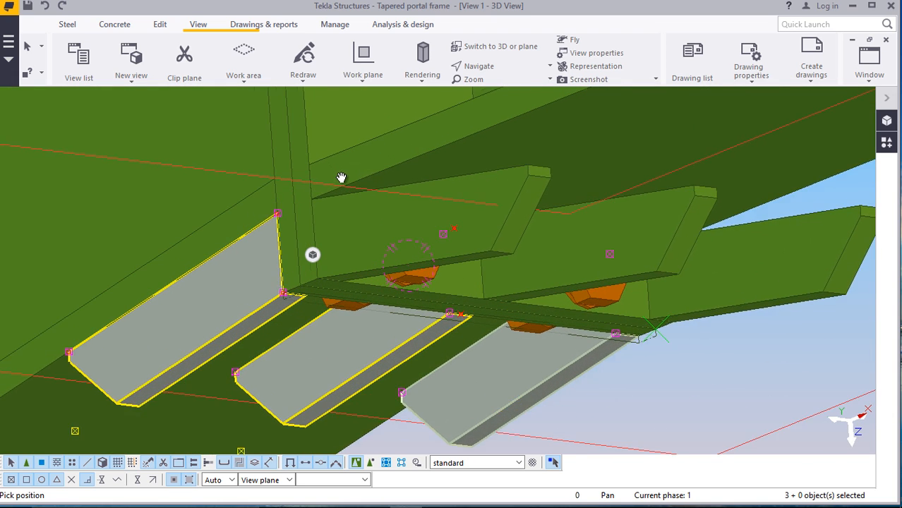
right_click(290, 196)
left_click(316, 205)
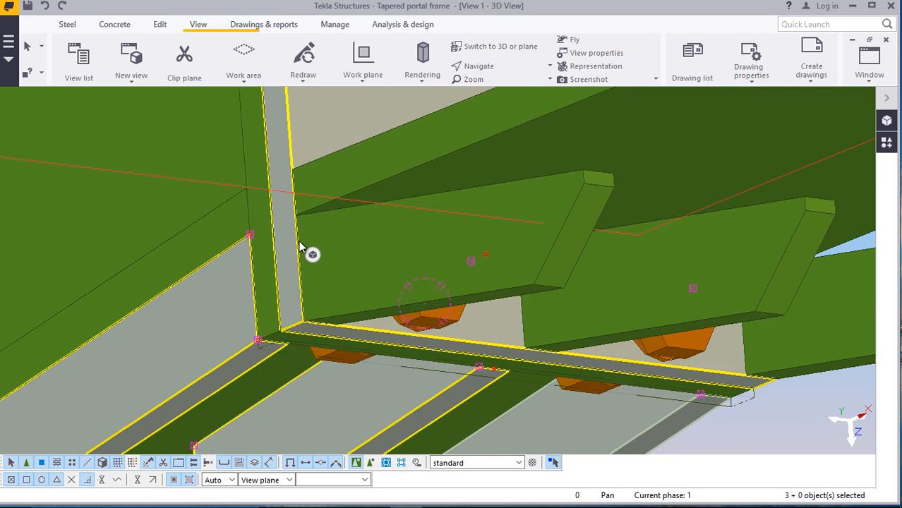
left_click(484, 226)
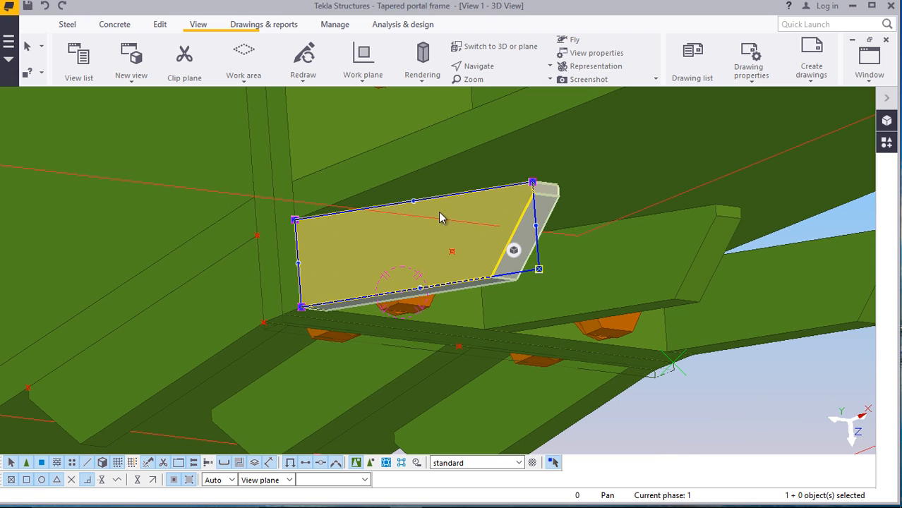
scroll(367, 229, "down", 2)
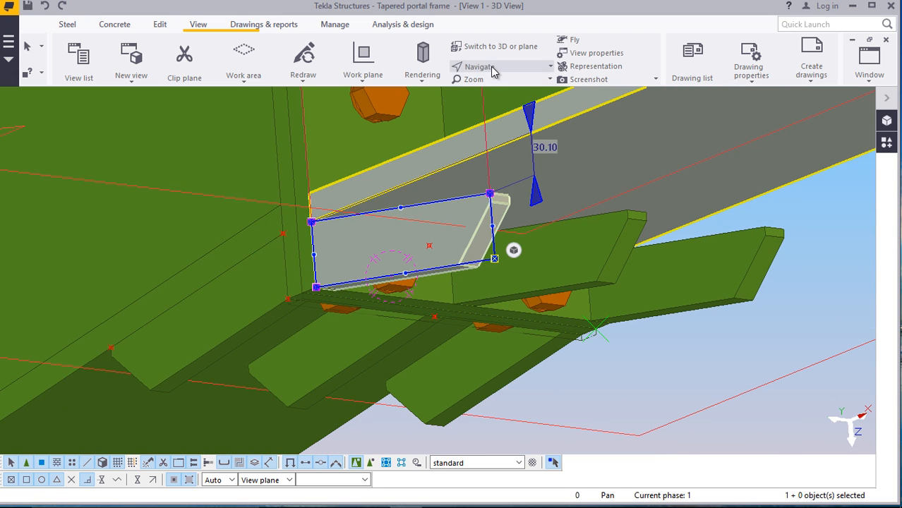
mouse_move(437, 235)
middle_mouse_down("ctrl")
mouse_move(564, 245)
mouse_move(571, 274)
mouse_move(439, 227)
middle_mouse_up("ctrl")
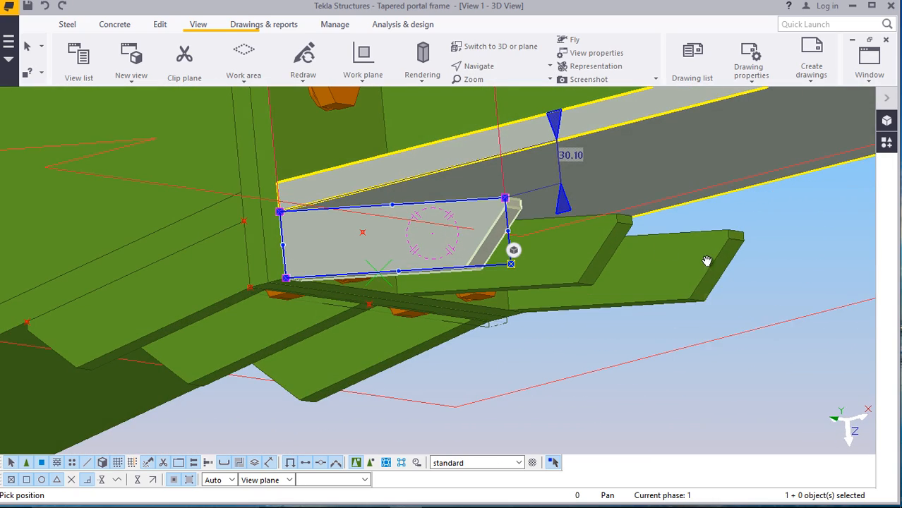
right_click(709, 262)
left_click(711, 262)
Delete the three mirrored stiffener plates on the rafter side of the joint
left_click(701, 289)
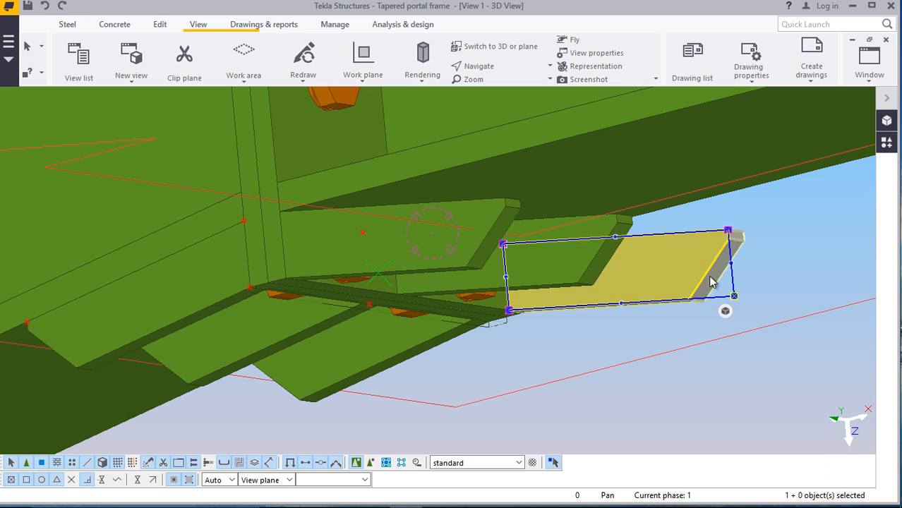
left_click(477, 238, "ctrl")
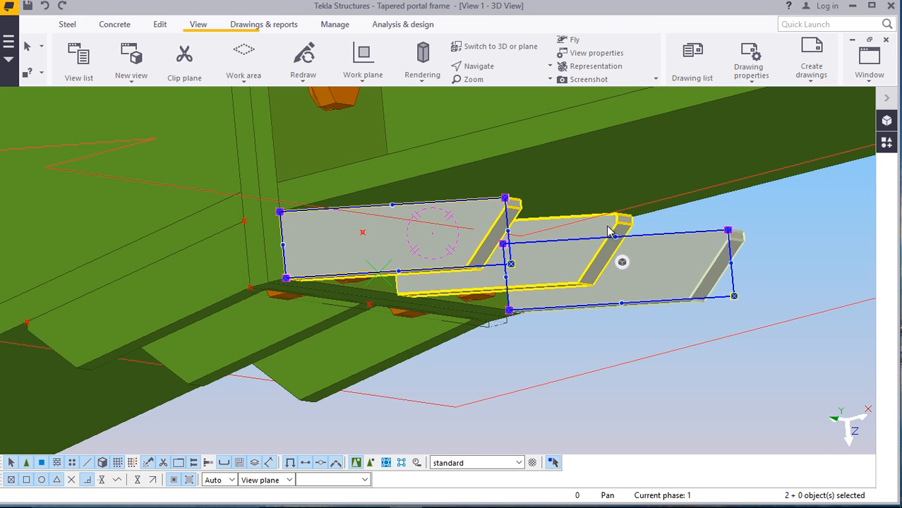
right_click(703, 328)
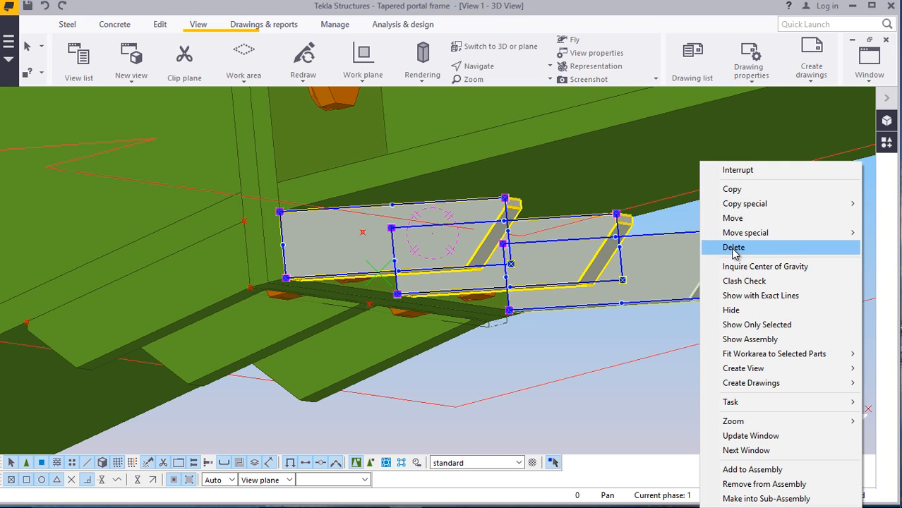
left_click(724, 247)
Place a construction point at the corner where the rafter's lower flange edge meets the end plate
scroll(381, 222, "up", 3)
scroll(291, 194, "up", 1)
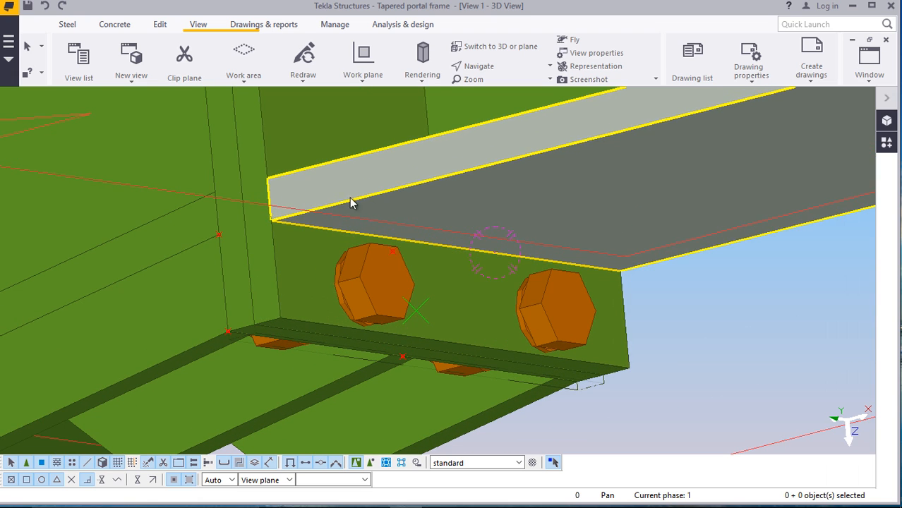
left_click(156, 28)
left_click(742, 83)
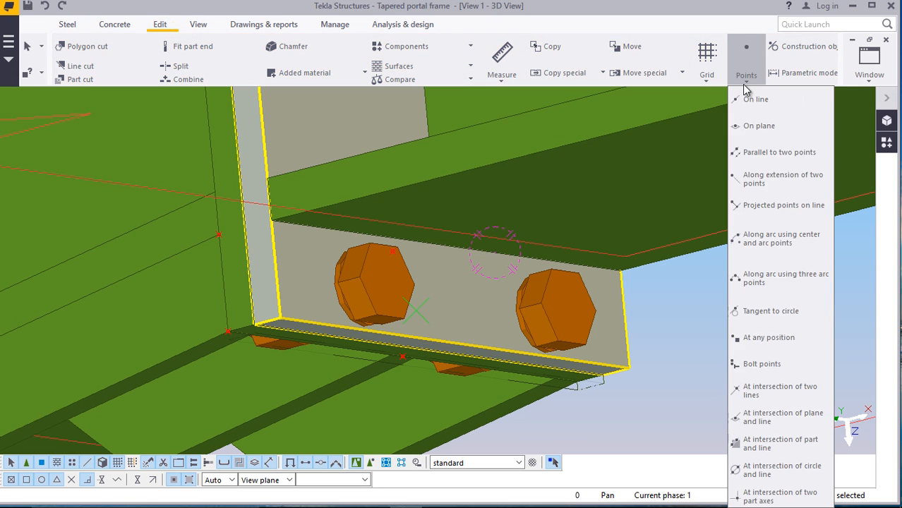
left_click(777, 338)
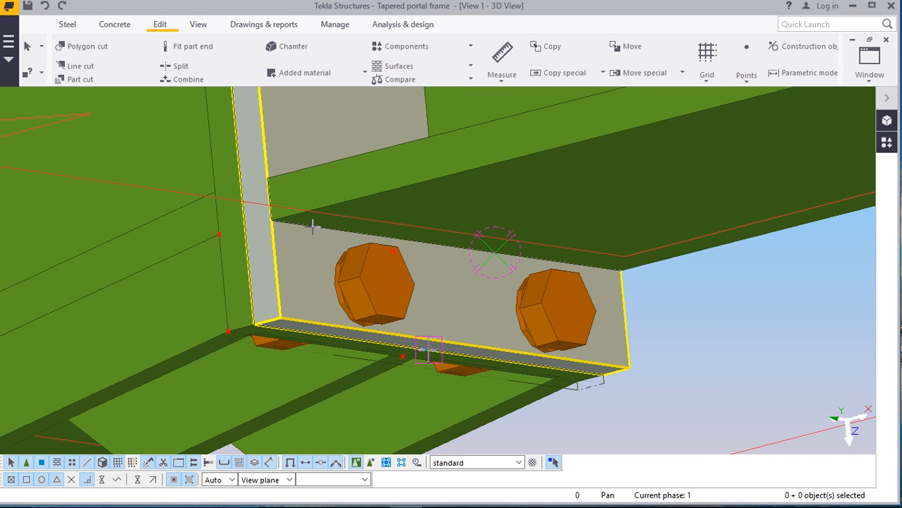
scroll(311, 226, "up", 4)
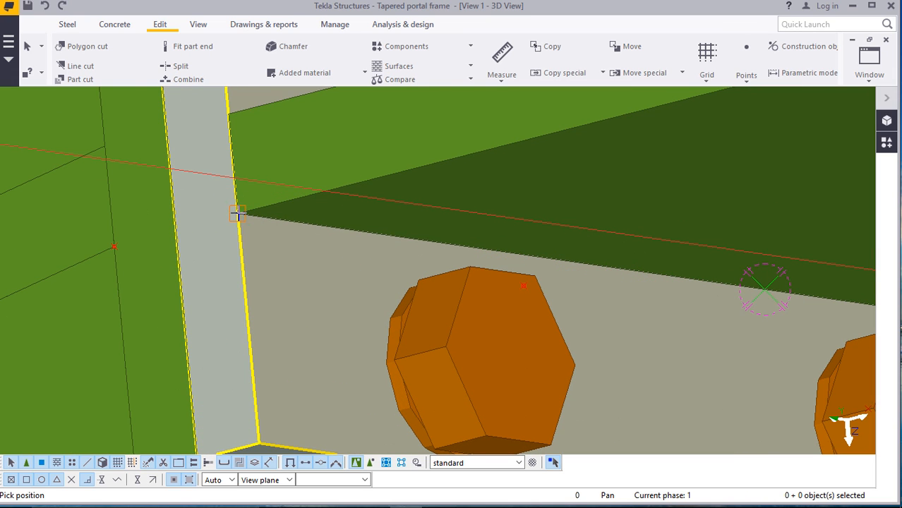
scroll(237, 219, "down", 5)
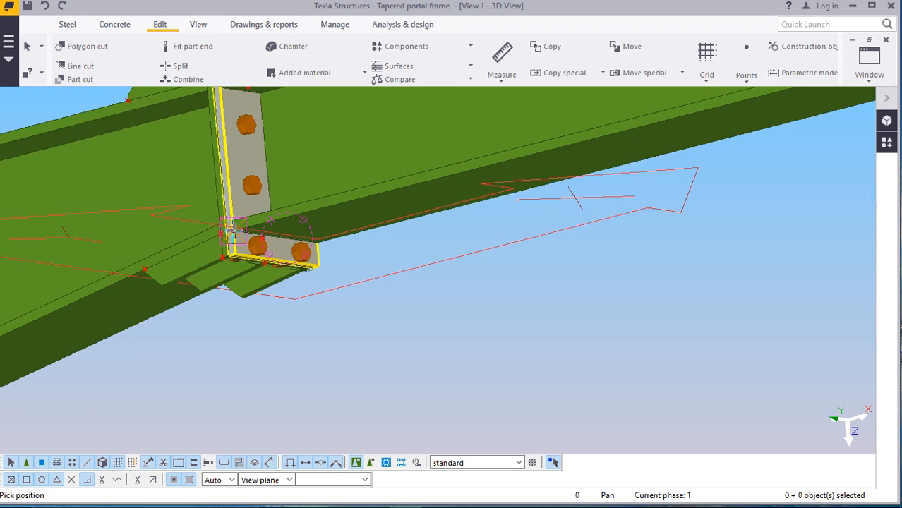
Place a second point 200 mm from the end-plate corner along the rafter's lower flange edge
scroll(239, 226, "down", 2)
scroll(644, 125, "up", 1)
scroll(349, 243, "down", 3)
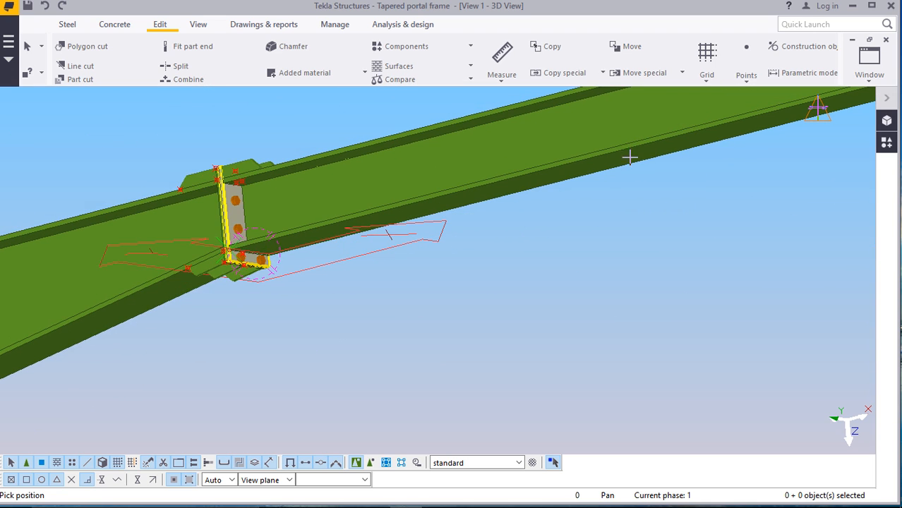
scroll(702, 135, "up", 1)
scroll(655, 176, "down", 2)
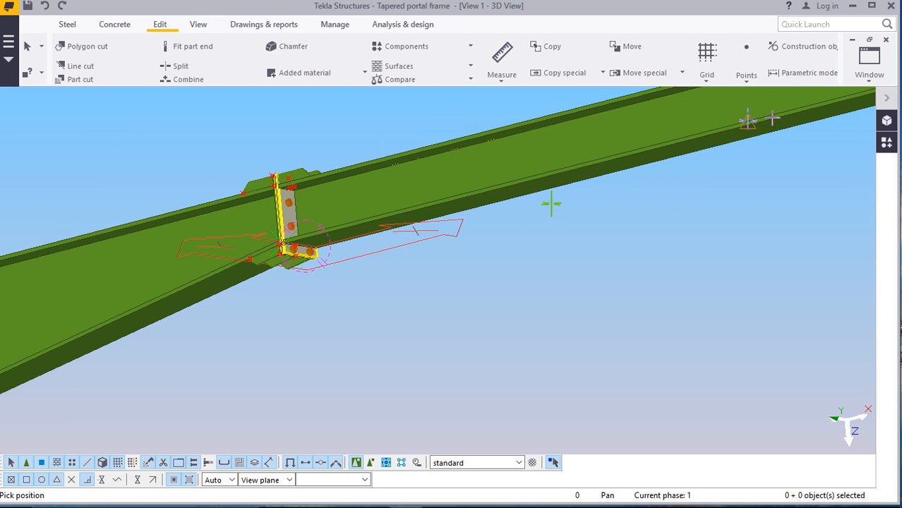
scroll(739, 127, "up", 4)
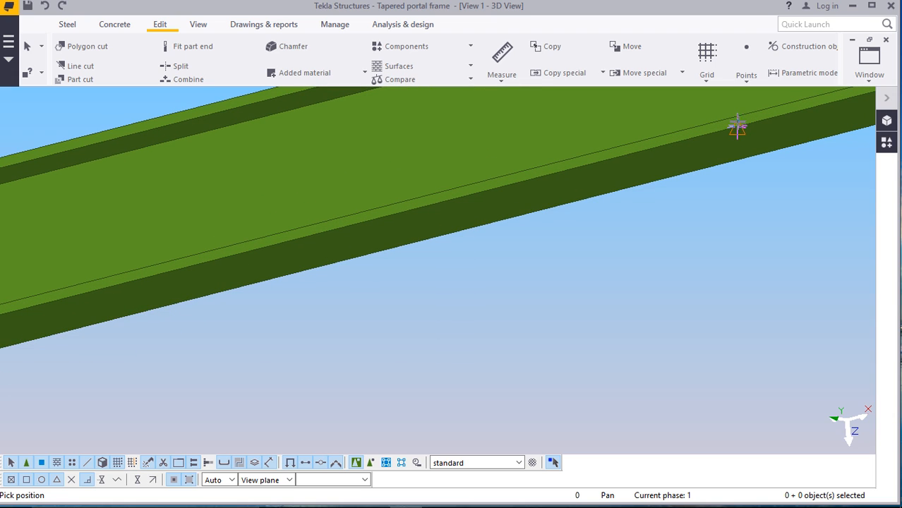
type("200")
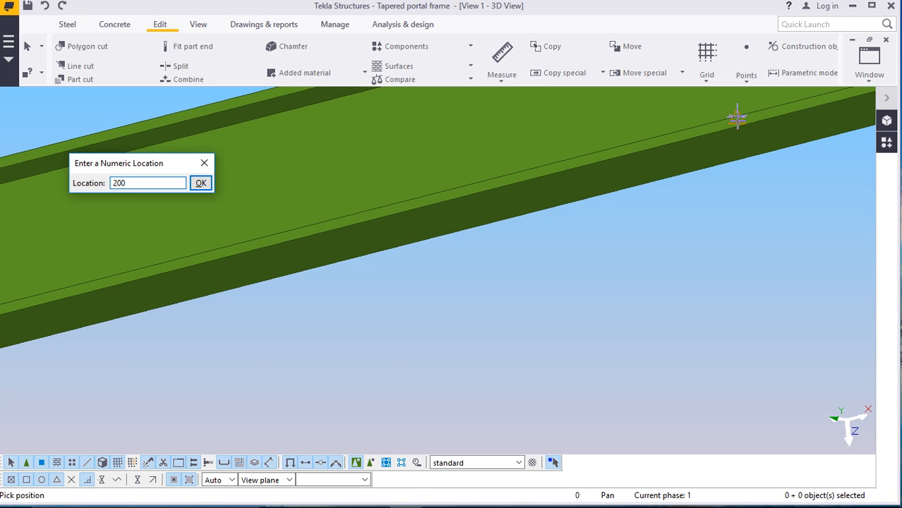
key("Return")
scroll(598, 189, "down", 4)
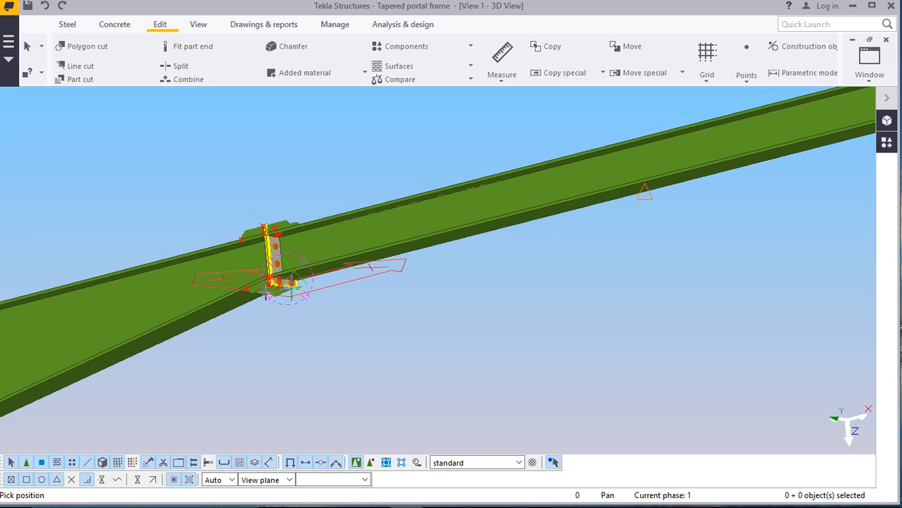
scroll(275, 287, "up", 2)
scroll(275, 286, "up", 3)
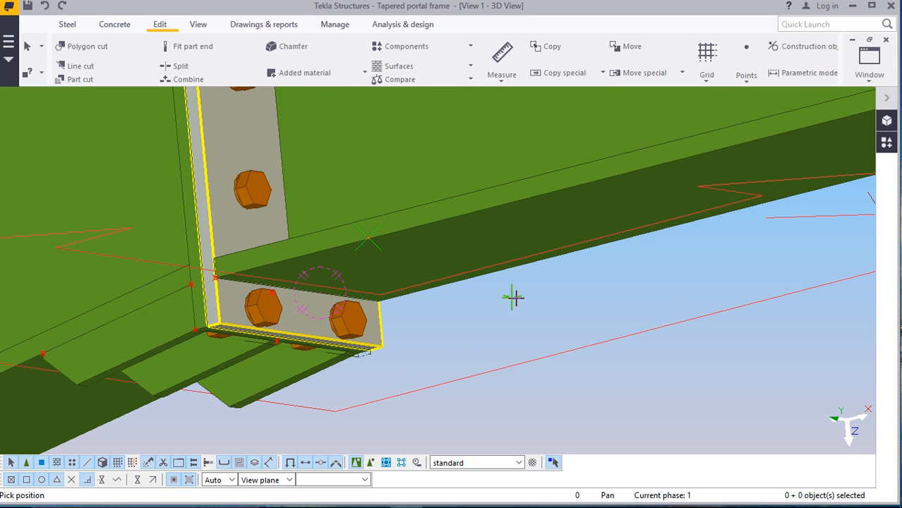
right_click(526, 304)
left_click(558, 96)
Copy the two flange-edge points down from the flange corner to the end plate's lower corner
scroll(235, 244, "up", 3)
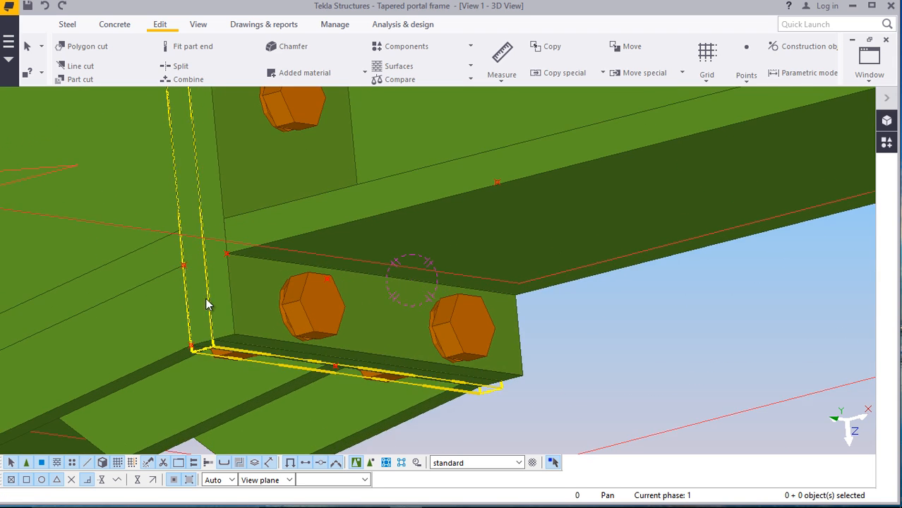
left_click(234, 240)
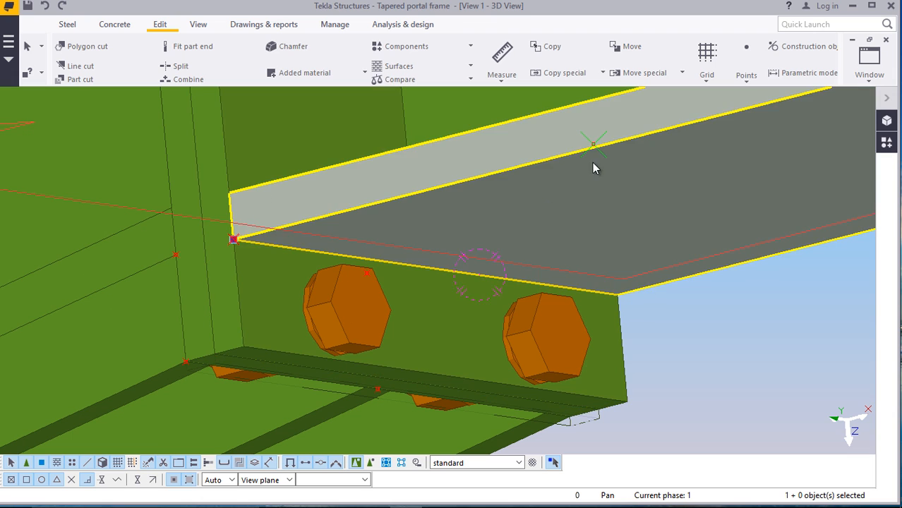
left_click(594, 146)
right_click(710, 321)
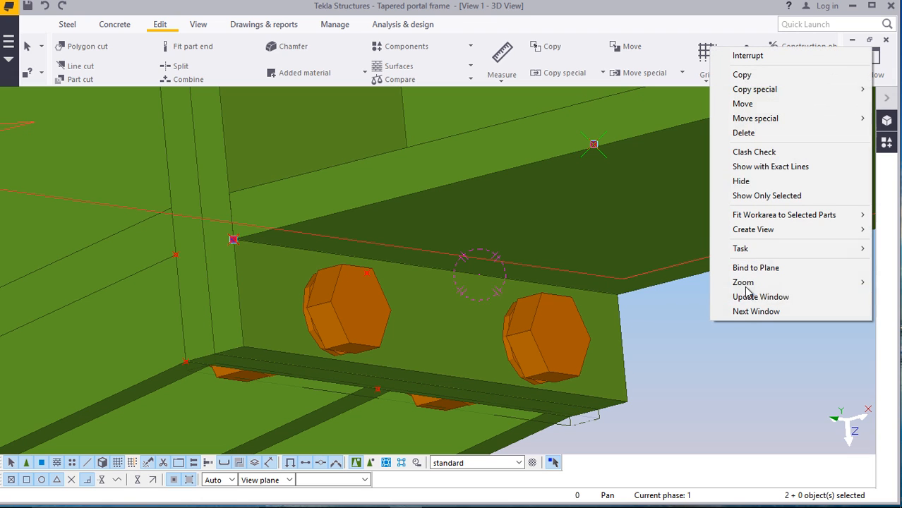
left_click(740, 75)
scroll(223, 288, "up", 2)
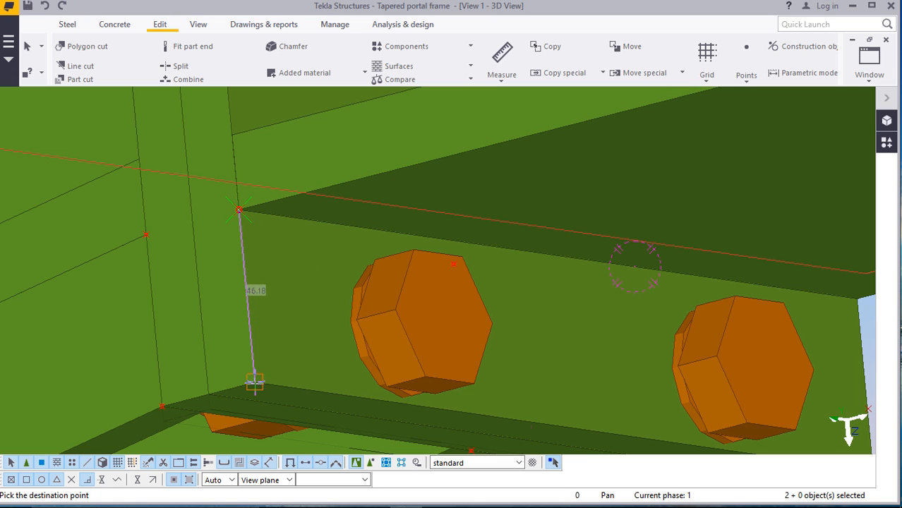
scroll(254, 382, "down", 4)
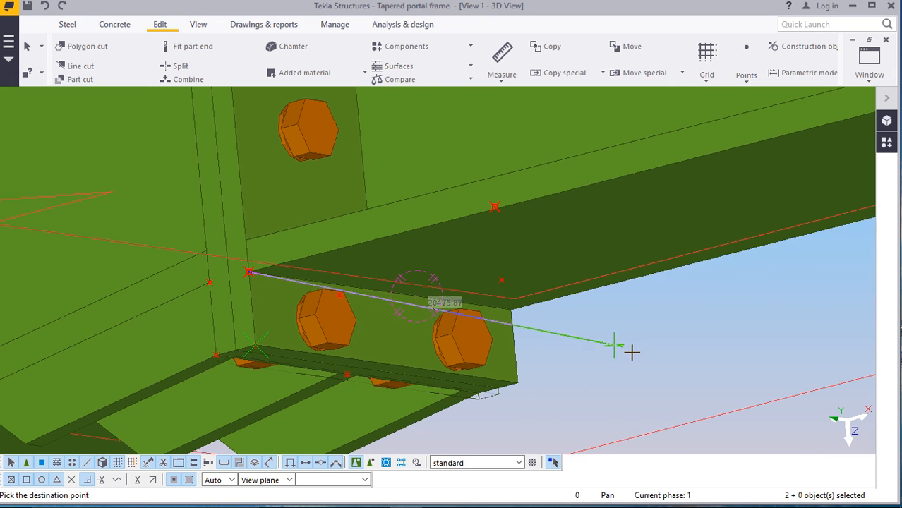
right_click(632, 351)
left_click(666, 146)
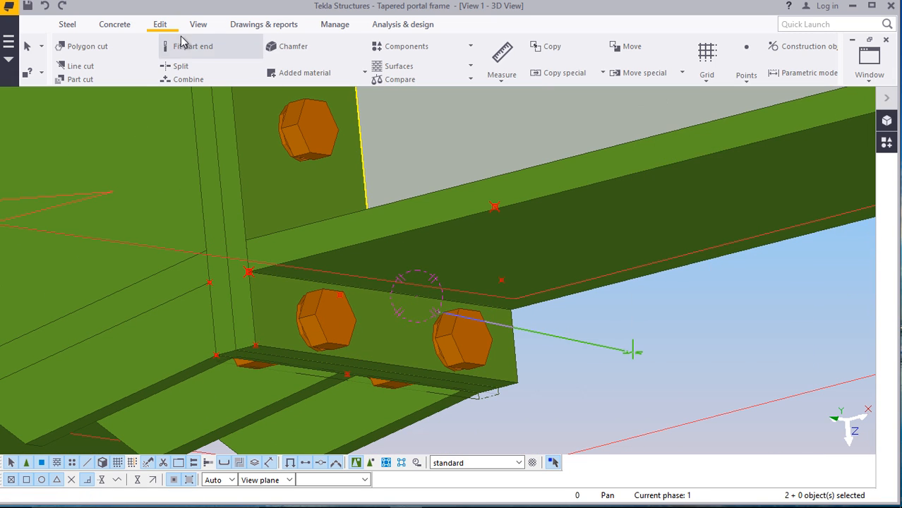
Try to model a stiffener plate through the four points under the rafter flange beside the end plate
left_click(69, 26)
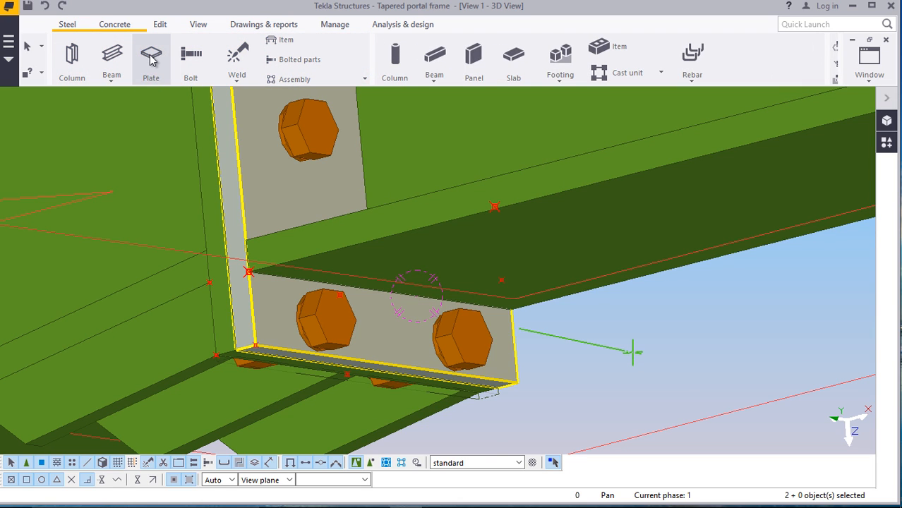
left_click(150, 61)
scroll(269, 331, "up", 2)
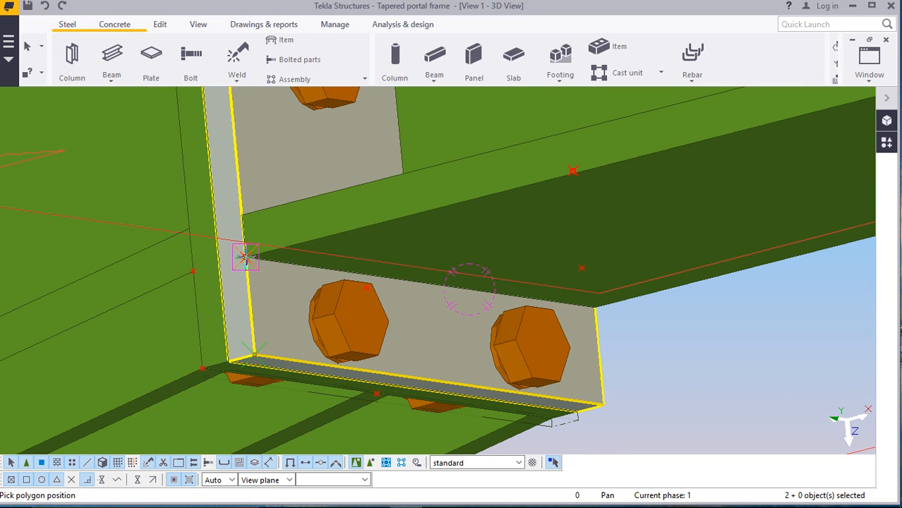
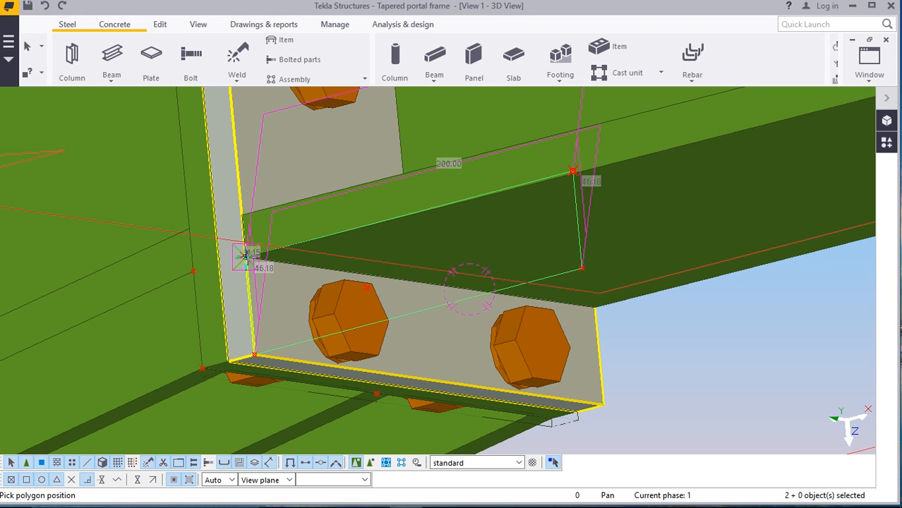
left_click(245, 256)
middle_click(245, 255)
scroll(690, 292, "up", 1)
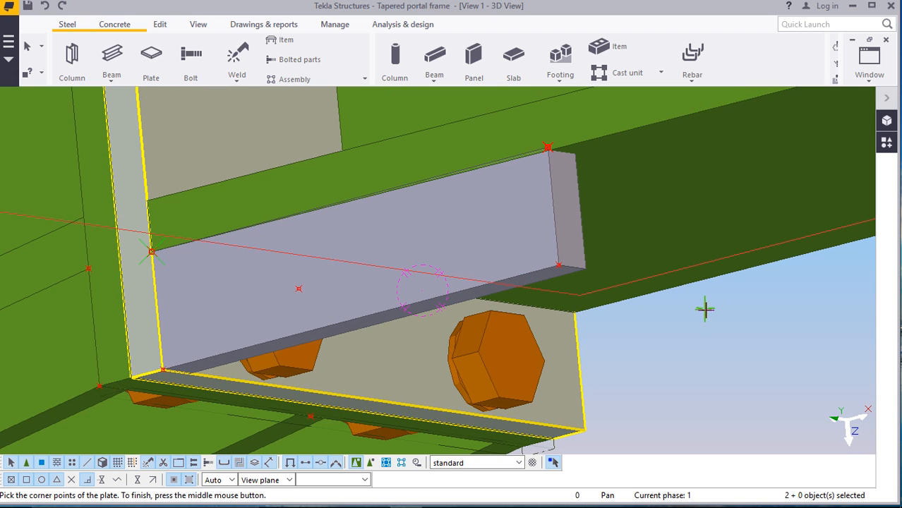
right_click(705, 309)
left_click(745, 95)
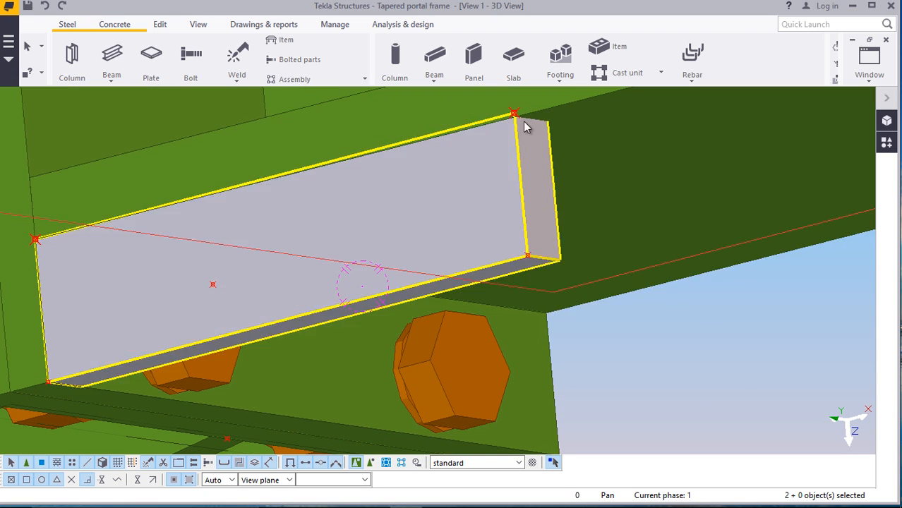
Delete the new stiffener plate under the rafter flange
scroll(524, 126, "up", 2)
left_click(551, 143)
right_click(549, 160)
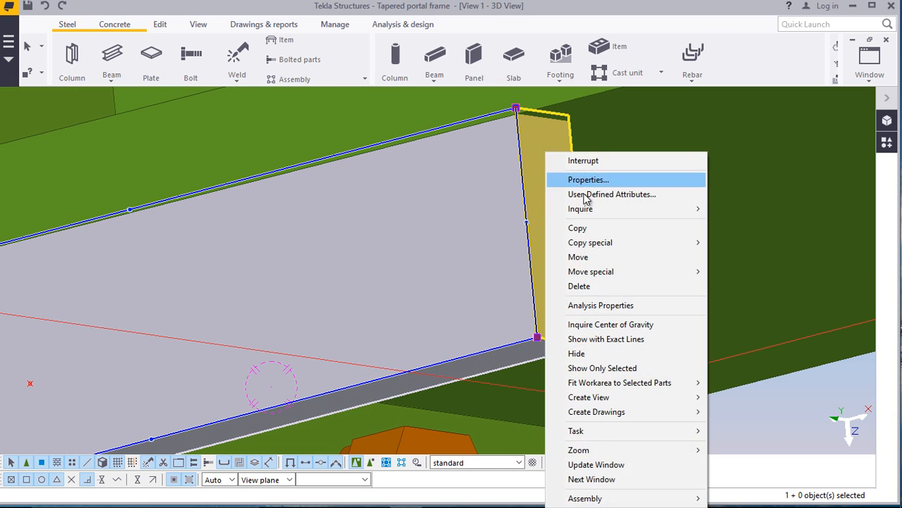
left_click(594, 286)
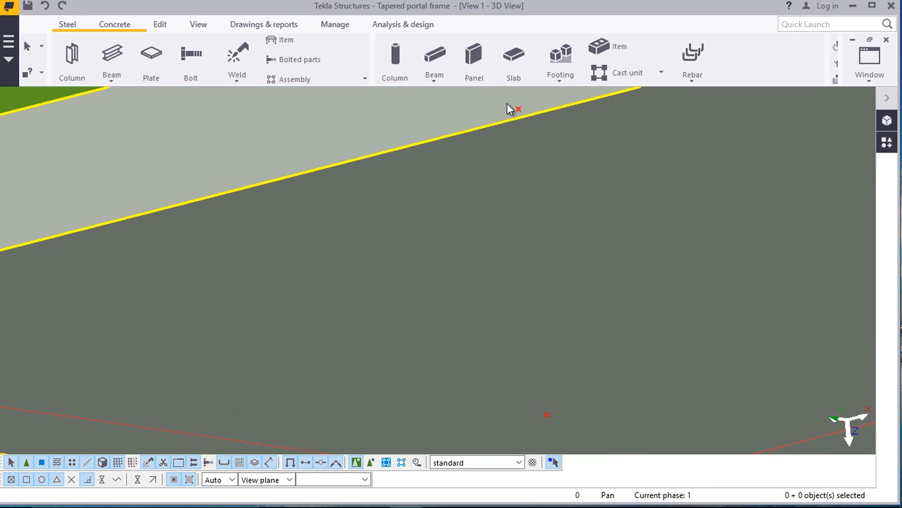
Move the far upper construction point onto the lower edge of the rafter's bottom flange
left_click(524, 118)
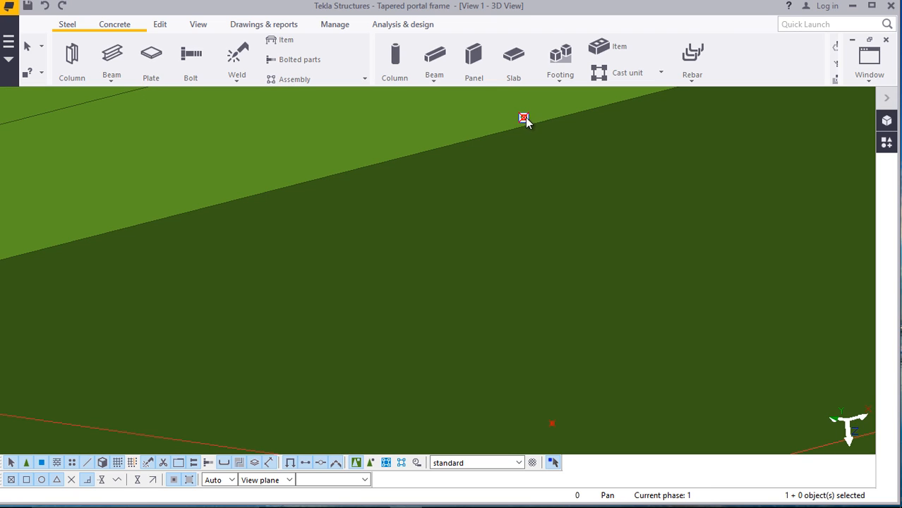
right_click(526, 117)
left_click(551, 204)
left_click(523, 130)
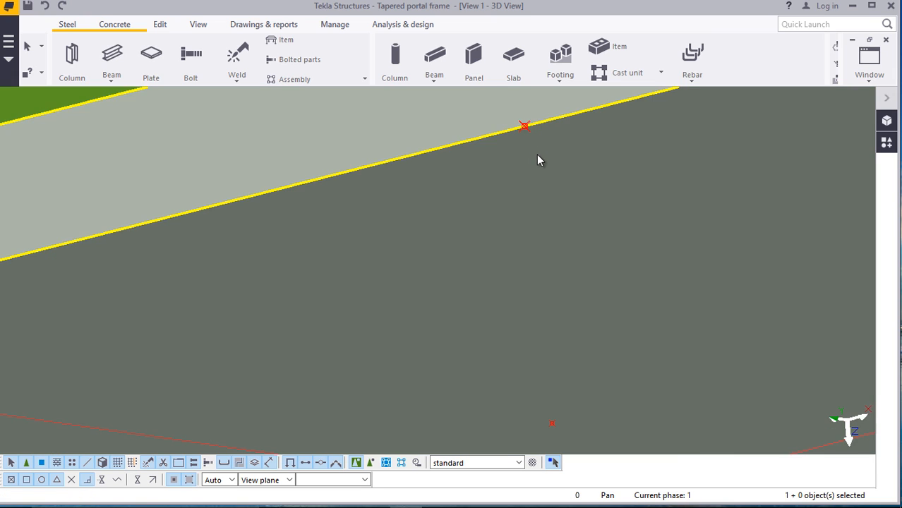
Model a stiffener plate under the rafter flange through the two flange-edge points and the two points below them
scroll(519, 144, "down", 5)
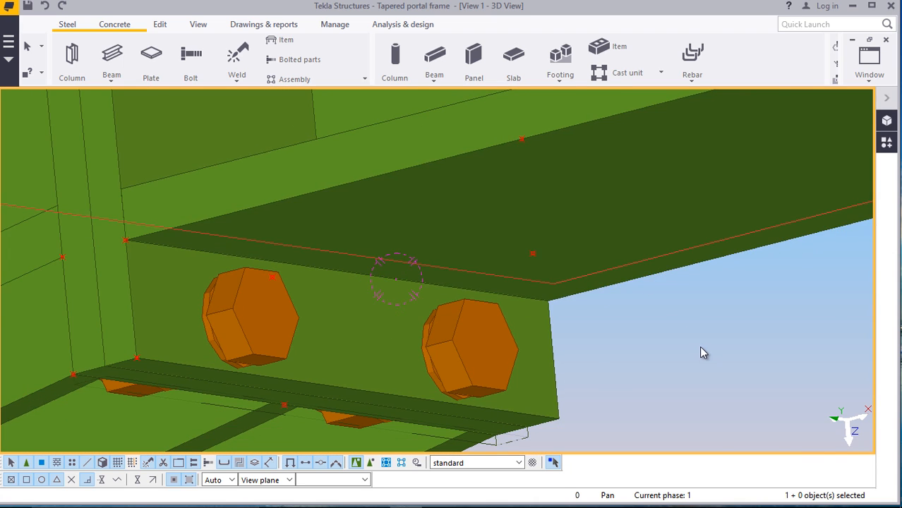
scroll(685, 339, "down", 2)
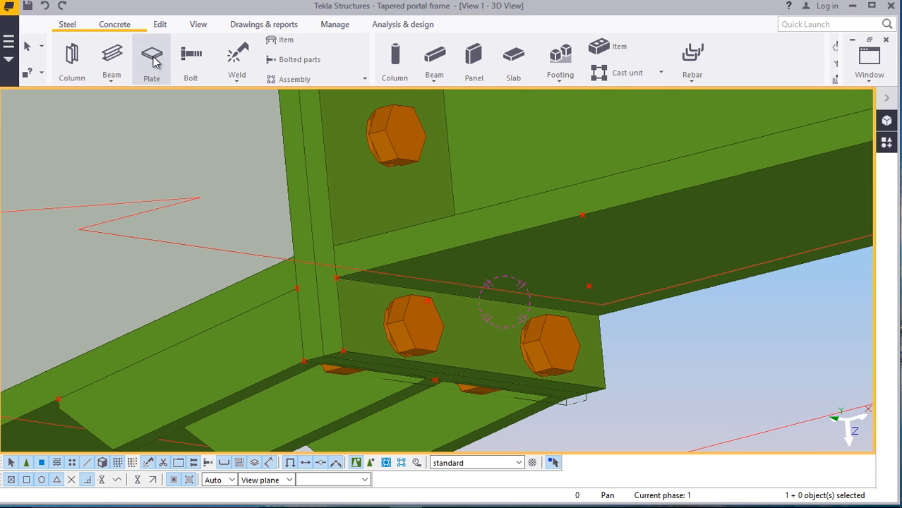
left_click(151, 57)
scroll(378, 293, "up", 4)
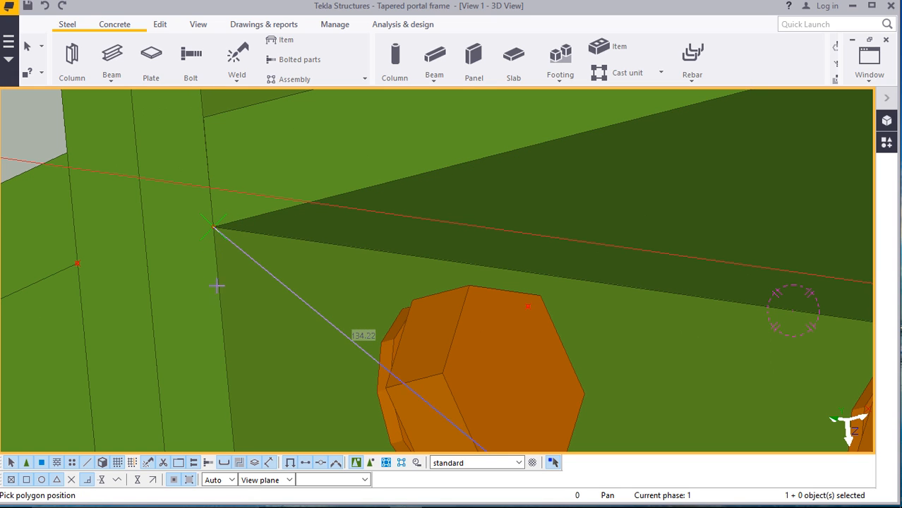
scroll(212, 227, "down", 5)
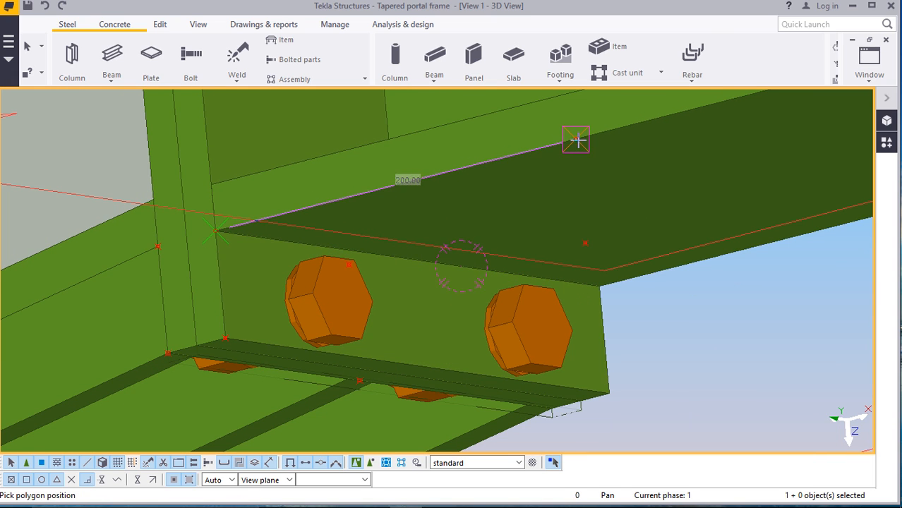
scroll(576, 177, "down", 2)
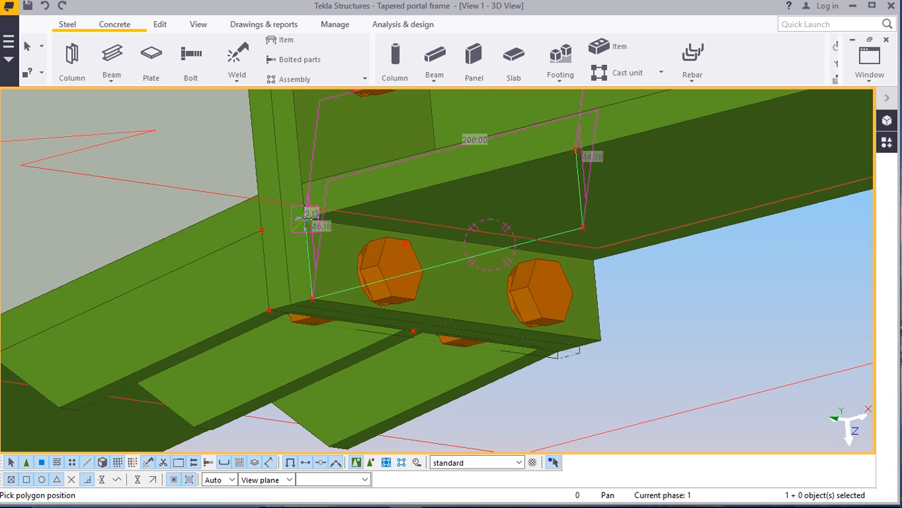
scroll(306, 220, "up", 8)
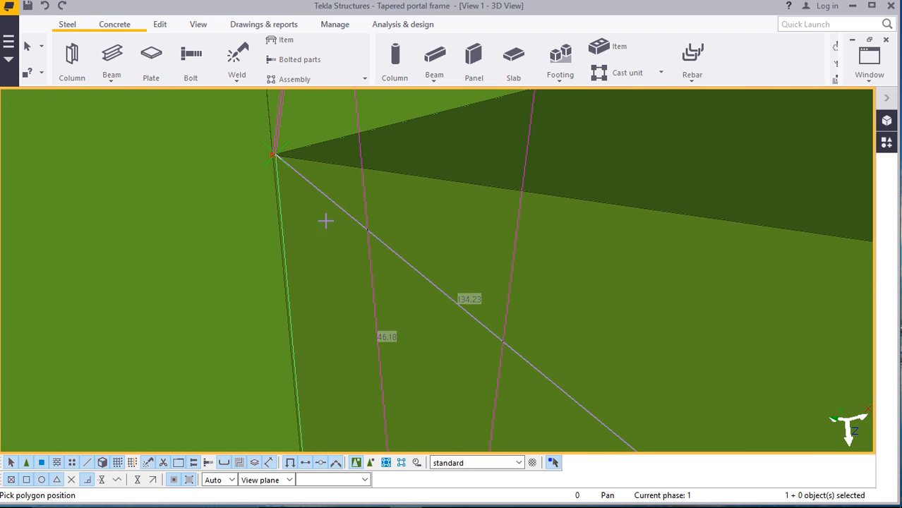
left_click(274, 153)
scroll(274, 151, "up", 4)
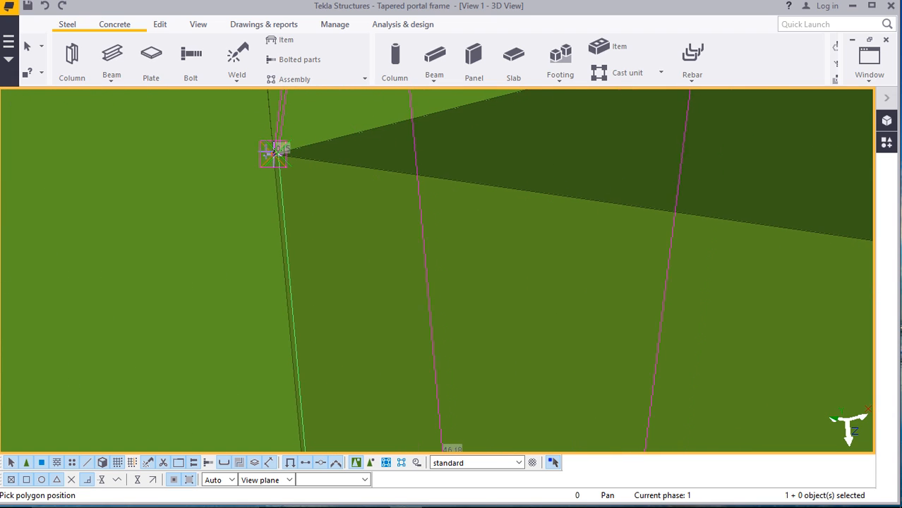
middle_click(312, 162)
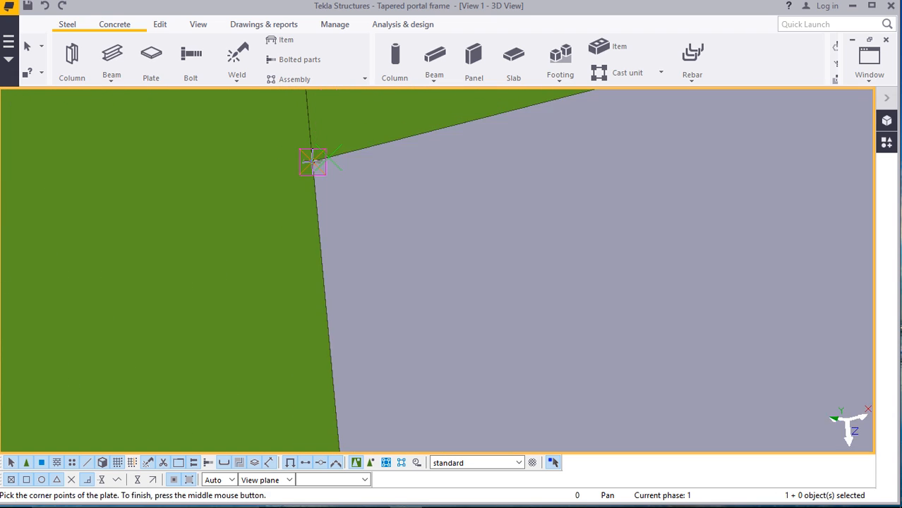
scroll(273, 228, "down", 5)
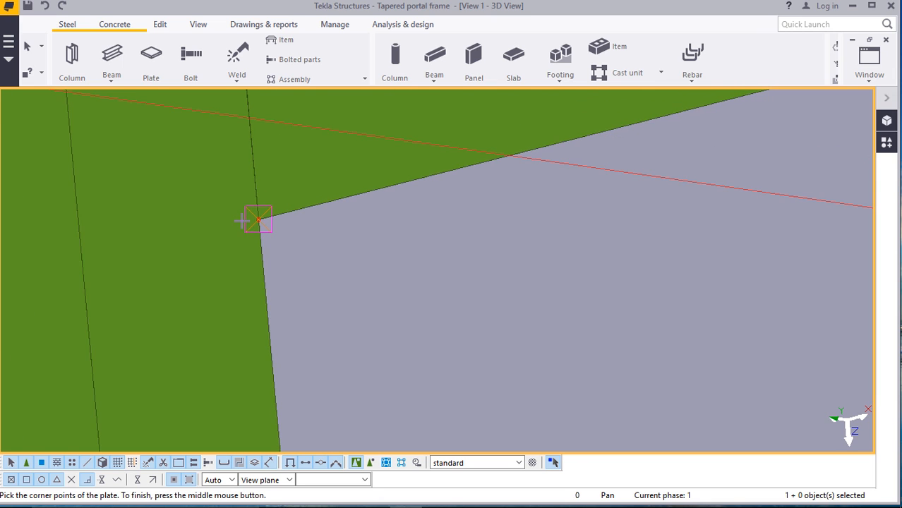
End plate creation once the stiffener under the rafter flange is in place
scroll(233, 209, "down", 5)
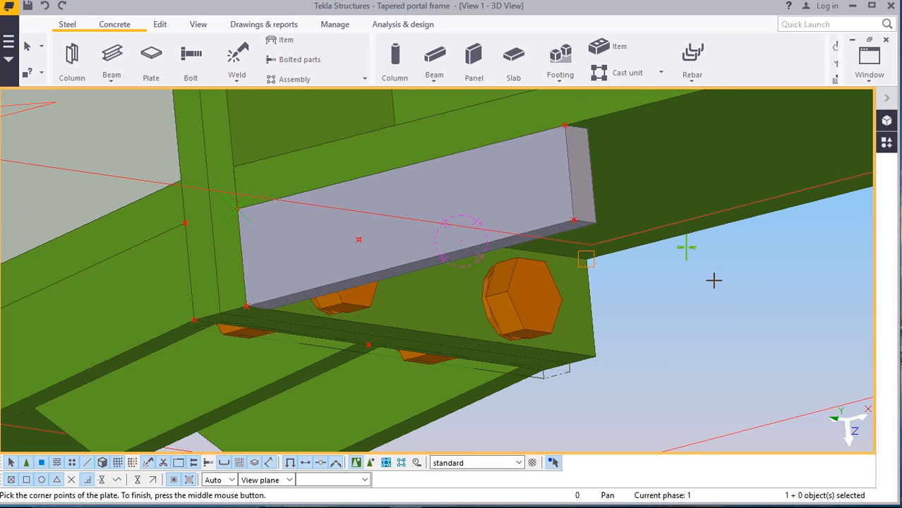
right_click(714, 280)
left_click(735, 288)
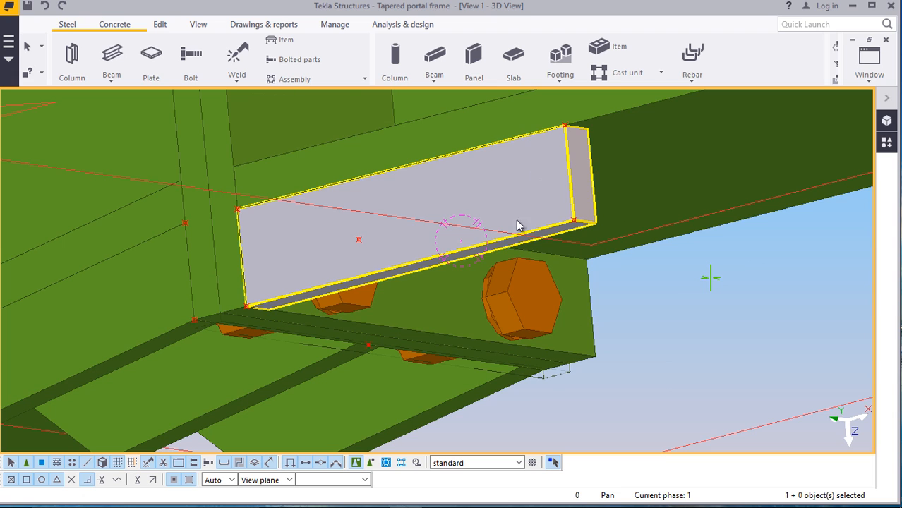
scroll(381, 240, "down", 4)
scroll(404, 229, "up", 4)
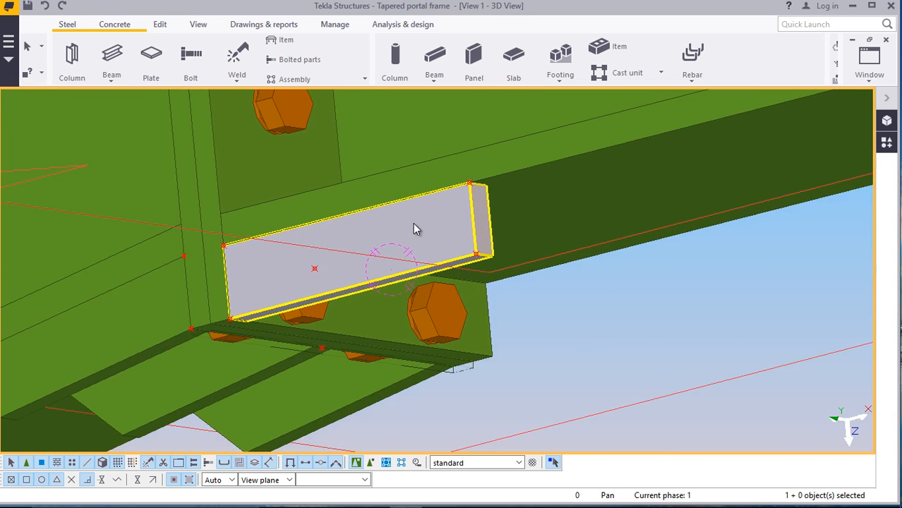
scroll(395, 226, "up", 1)
double_click(428, 225)
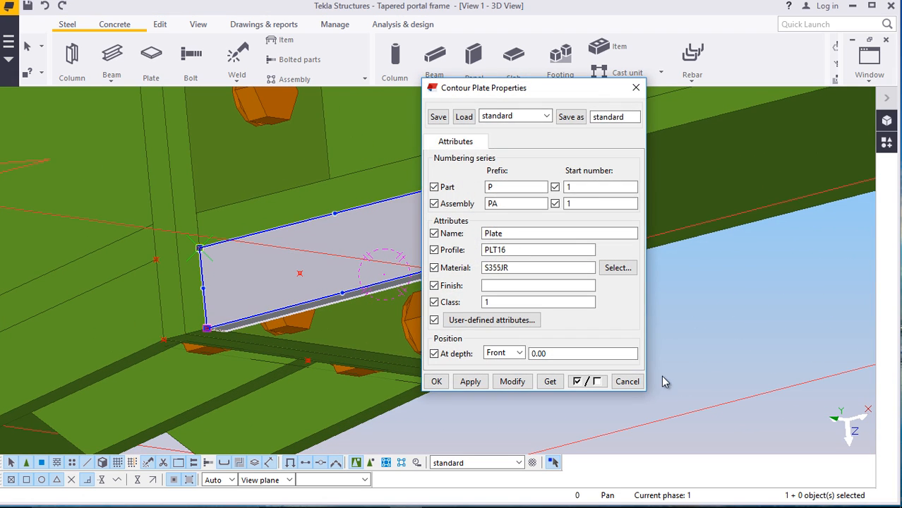
left_click(627, 382)
scroll(480, 259, "up", 5)
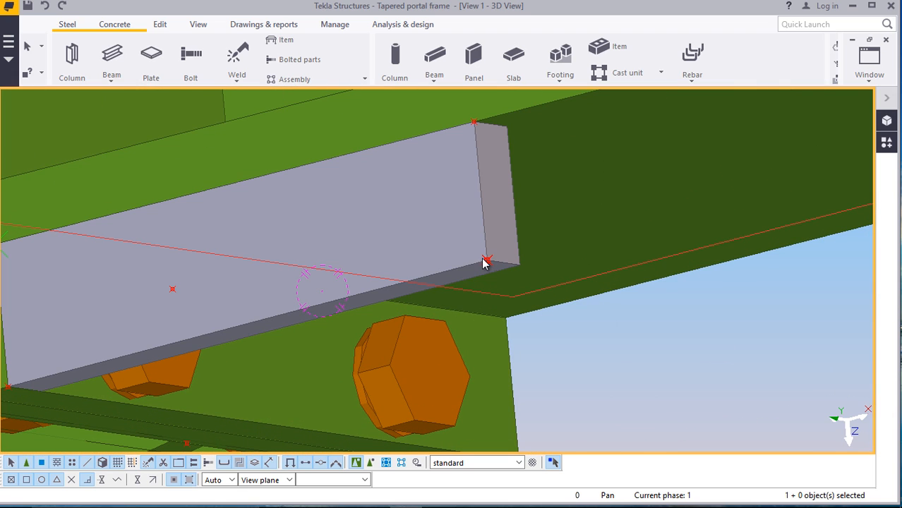
right_click(487, 262)
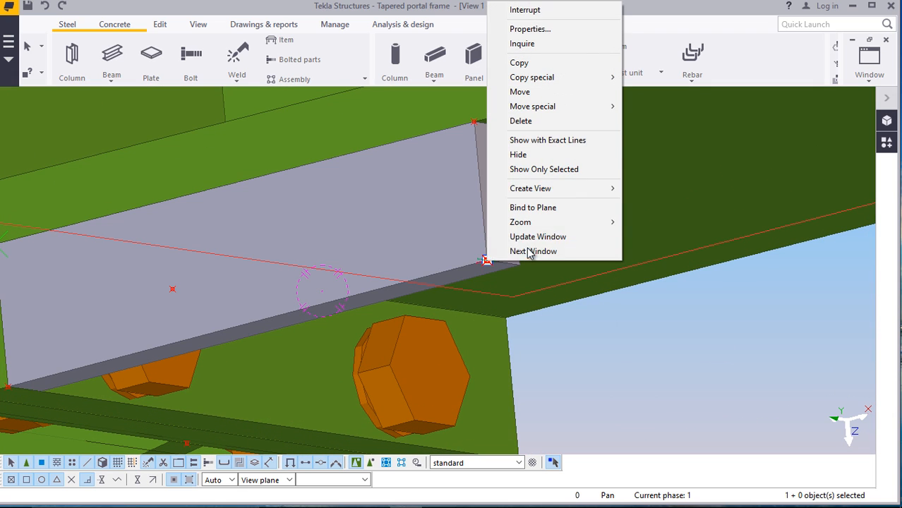
left_click(527, 139)
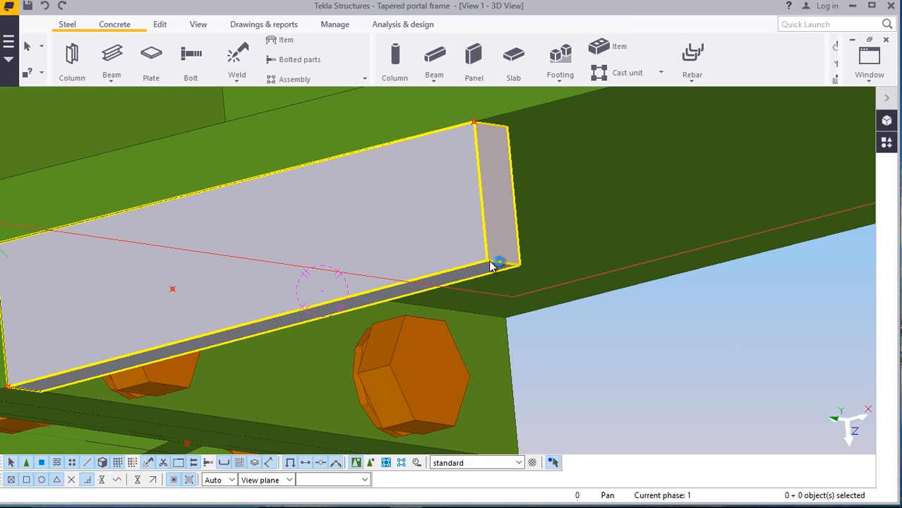
double_click(487, 263)
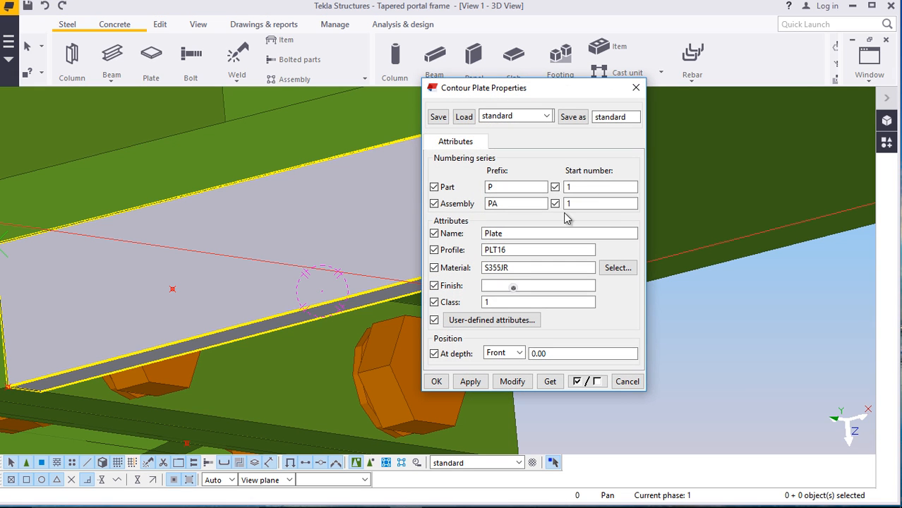
left_click(634, 88)
Cut the stiffener plate's lower outer corner with a straight line chamfer of x 40 and y 40
left_click(487, 260)
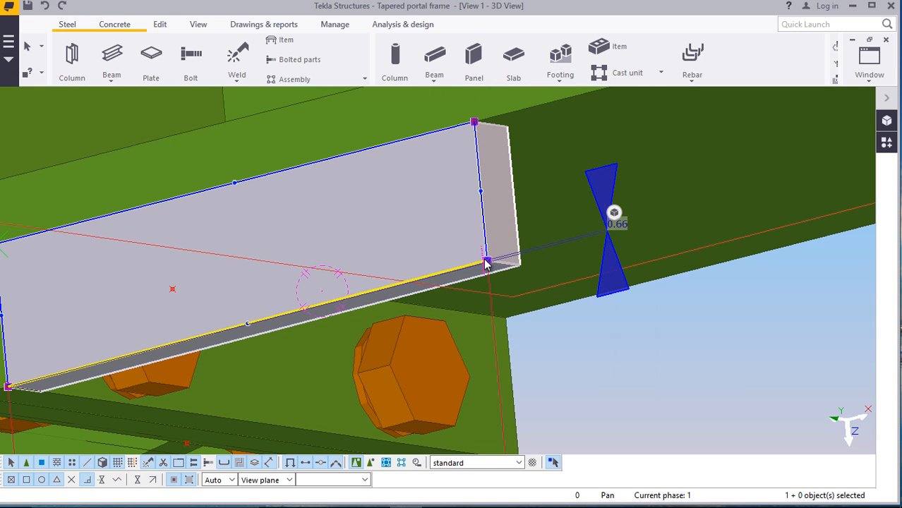
double_click(487, 260)
left_click(263, 191)
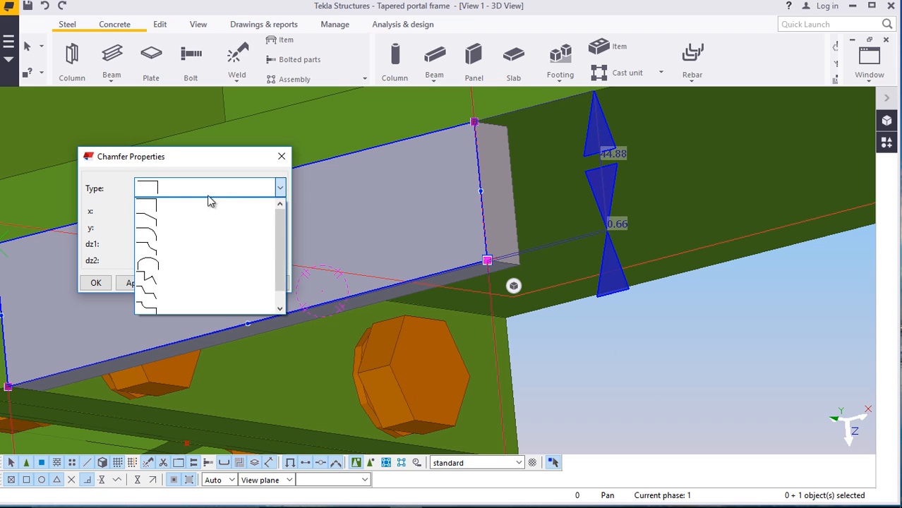
left_click(169, 222)
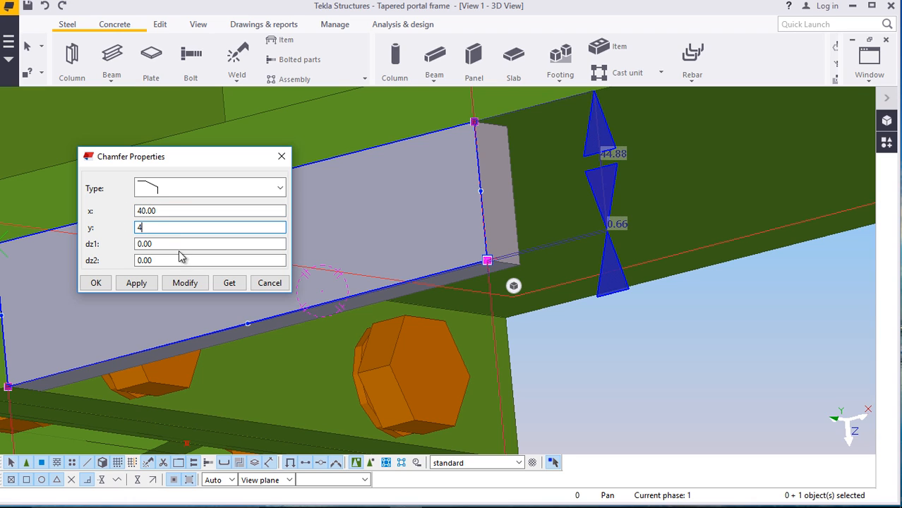
type("40")
left_click(185, 285)
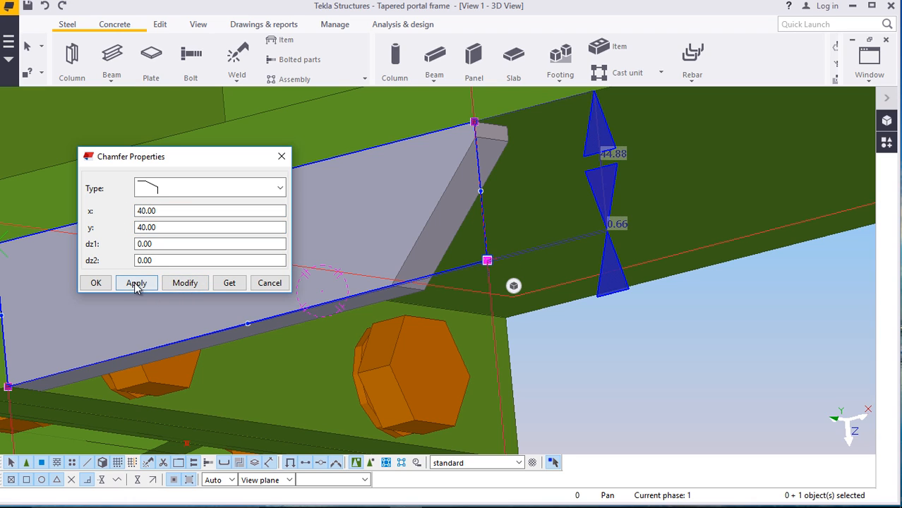
left_click(96, 283)
Copy the chamfered stiffener plate from its lower corner at the end plate to the end plate's opposite lower corner
left_click(236, 199)
scroll(238, 211, "down", 5)
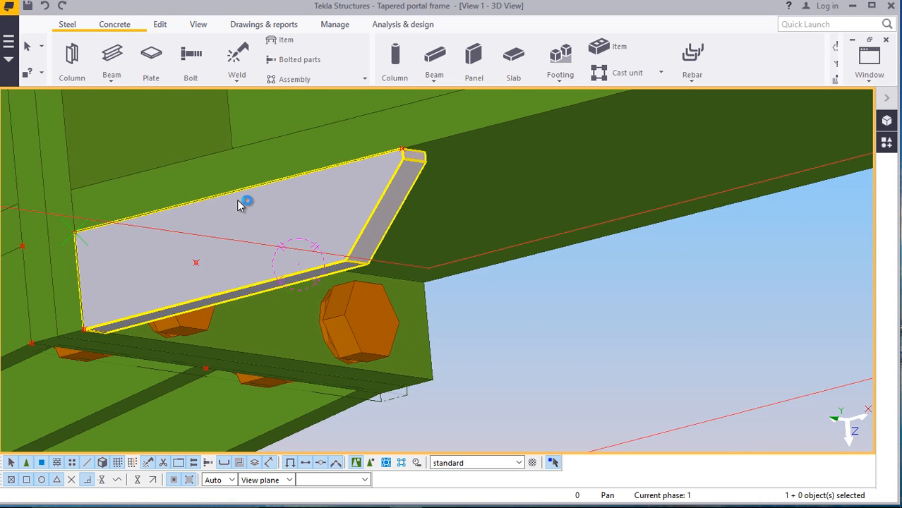
right_click(269, 215)
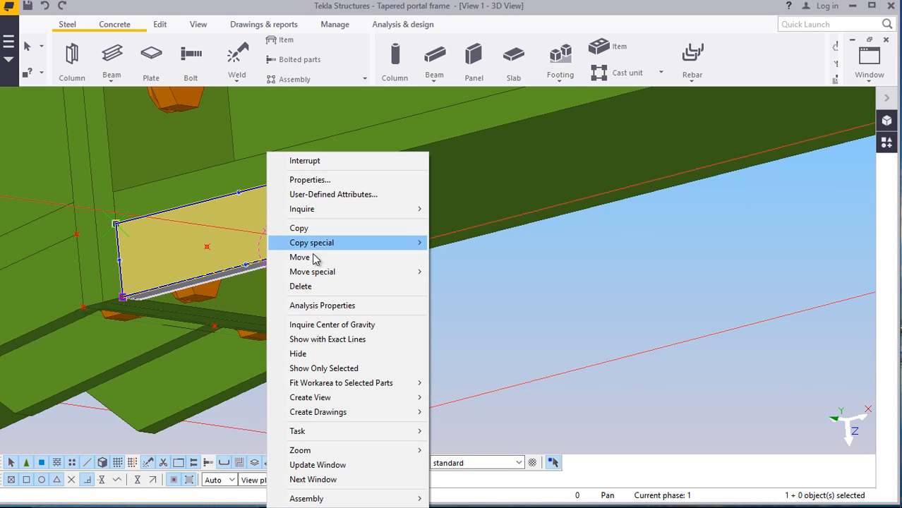
left_click(302, 227)
scroll(146, 290, "up", 6)
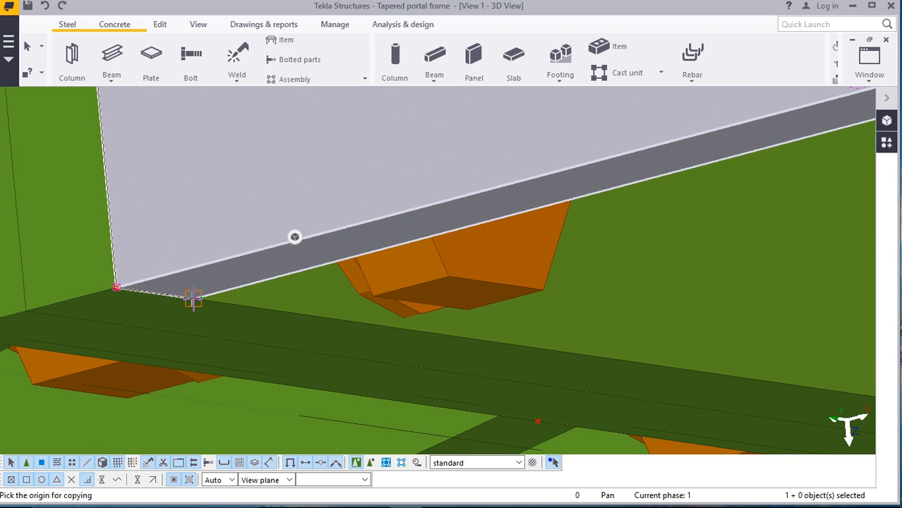
scroll(91, 227, "down", 4)
scroll(614, 331, "up", 4)
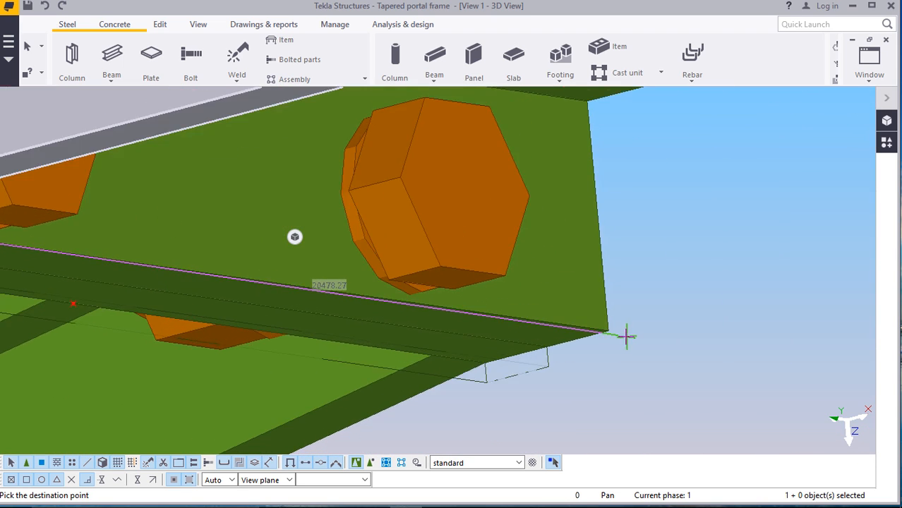
left_click(601, 328)
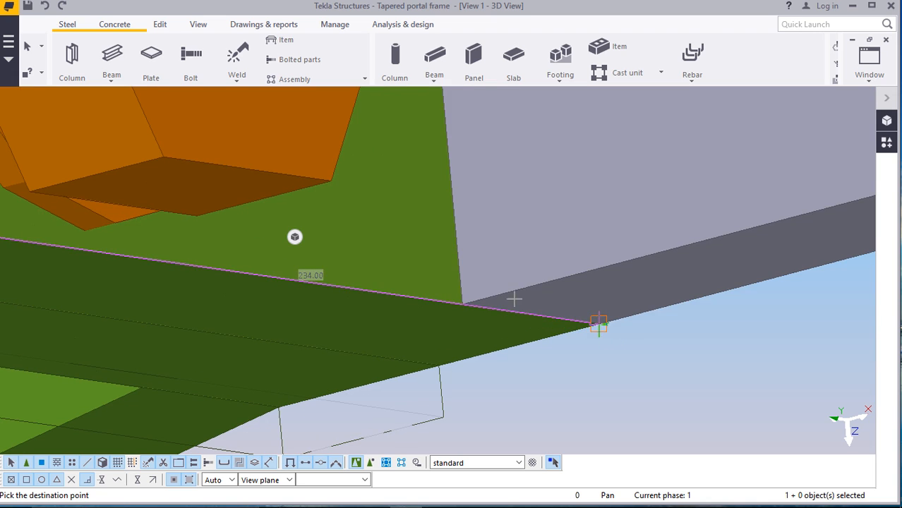
scroll(437, 278, "down", 2)
scroll(436, 278, "down", 2)
right_click(580, 314)
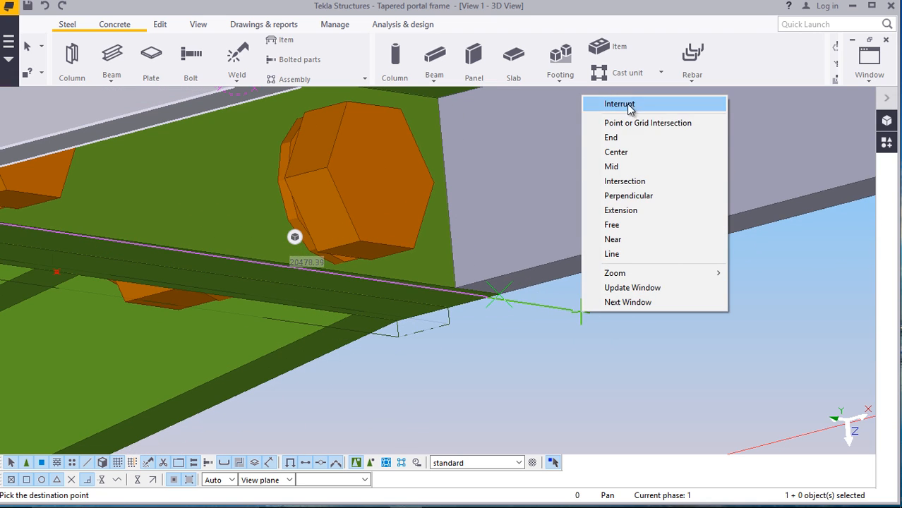
left_click(600, 108)
scroll(592, 321, "down", 1)
Copy the original stiffener plate from the midpoint of its lower thickness edge to the middle of the end plate's bottom edge
right_click(233, 186)
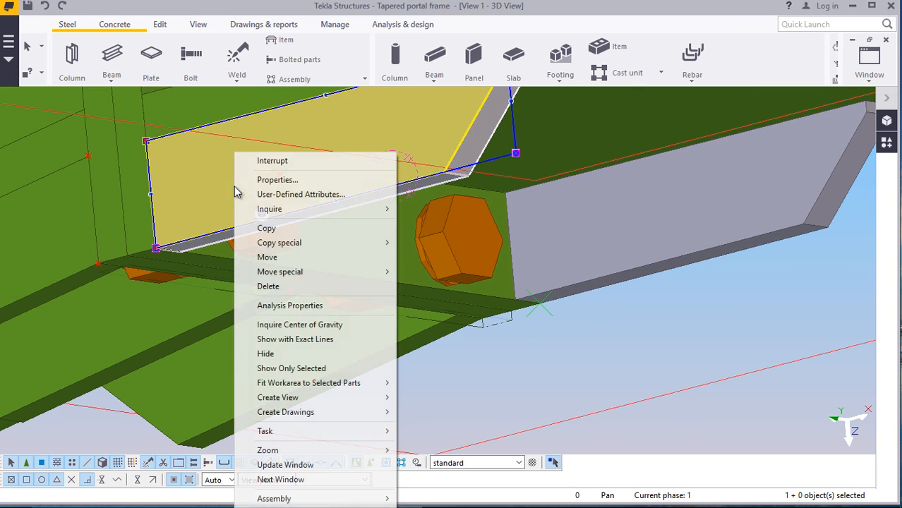
mouse_move(280, 245)
left_click(416, 241)
scroll(181, 268, "up", 3)
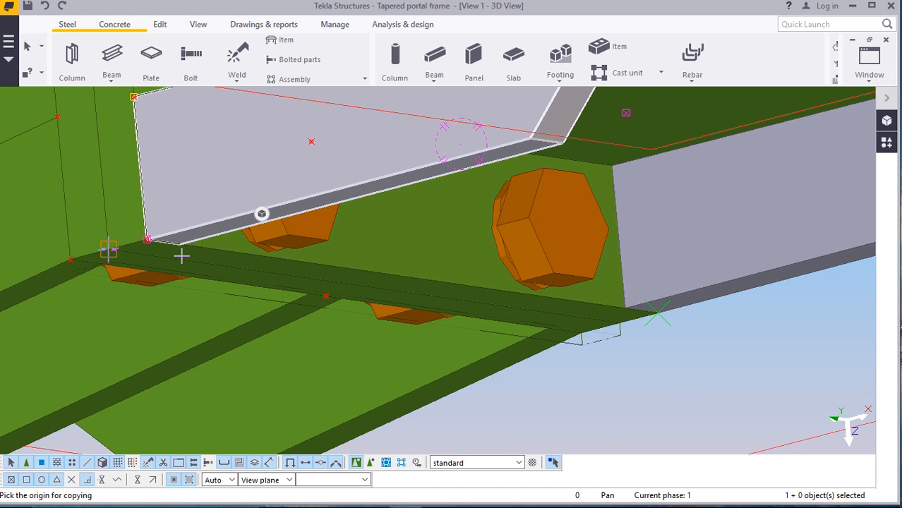
scroll(181, 247, "up", 3)
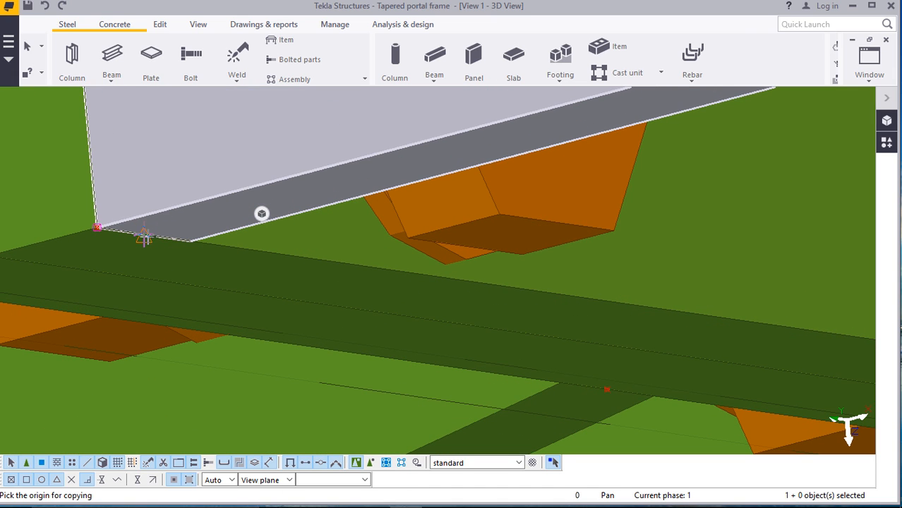
left_click(144, 235)
scroll(261, 214, "down", 4)
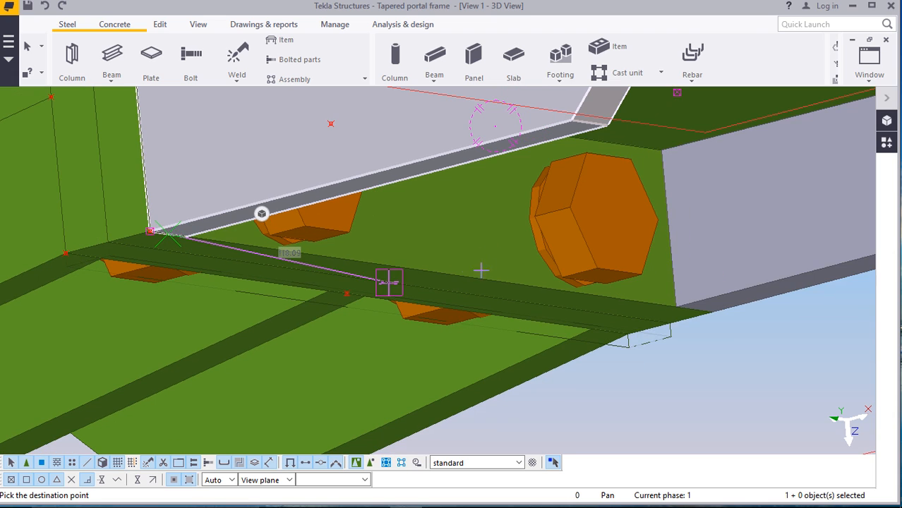
middle_click_drag(430, 272, 401, 259, "ctrl")
right_click(702, 223)
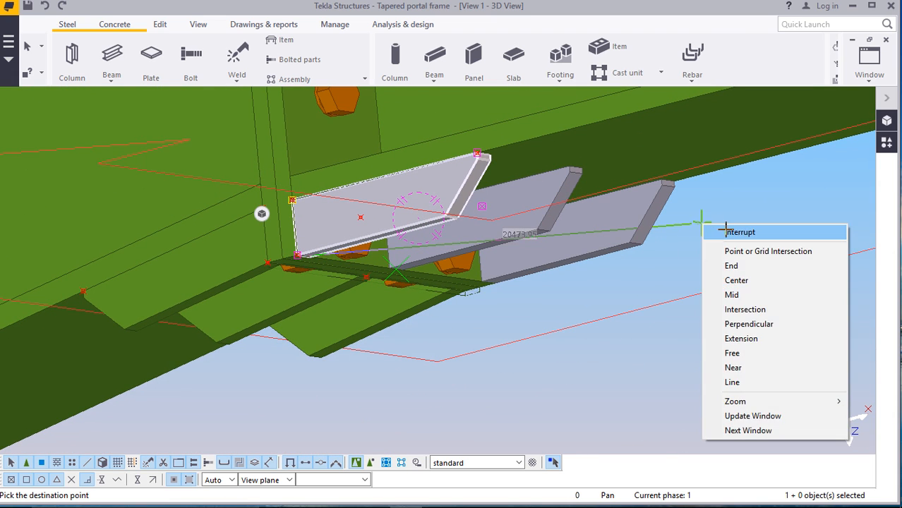
left_click(726, 230)
Set the three stiffener plates under the rafter flange to Class 3
left_click(631, 209)
left_click(533, 196, "ctrl")
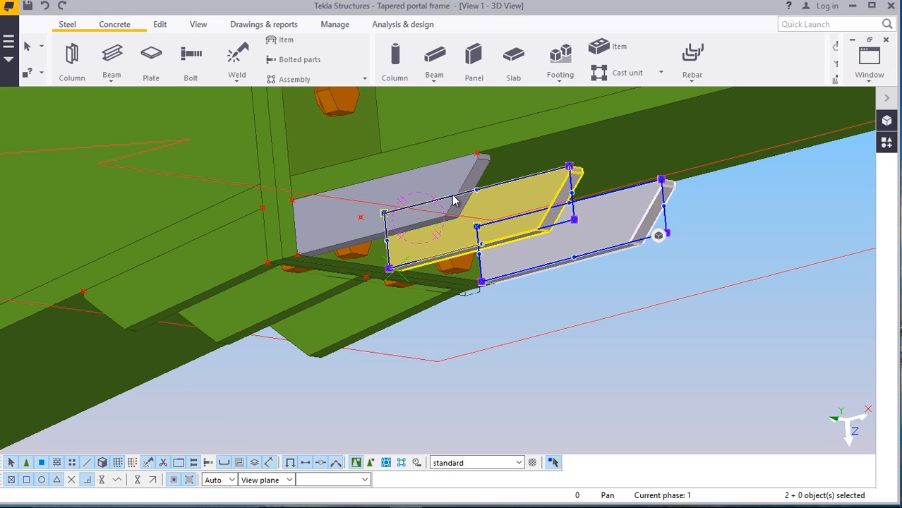
left_click(436, 178, "ctrl")
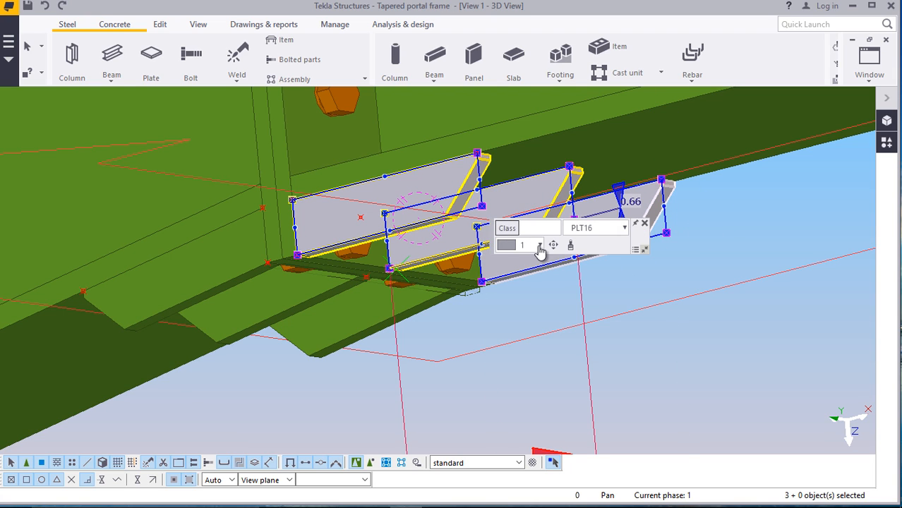
left_click(539, 245)
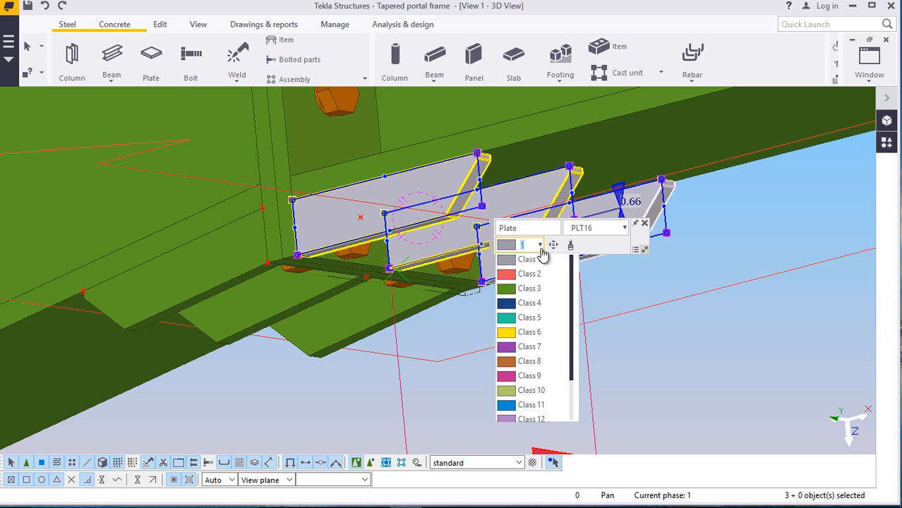
left_click(531, 290)
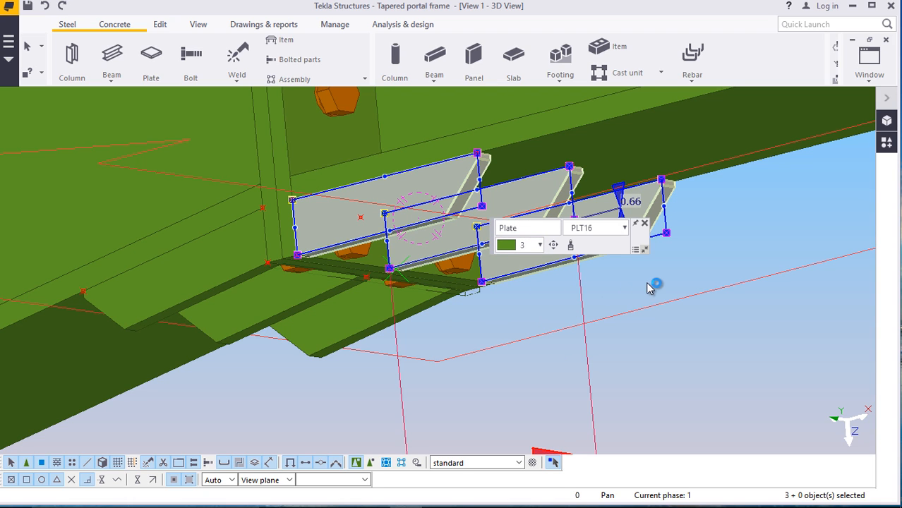
left_click(650, 287)
Examine the stiffener plates around the haunch-to-rafter joint from several sides
scroll(349, 321, "down", 6)
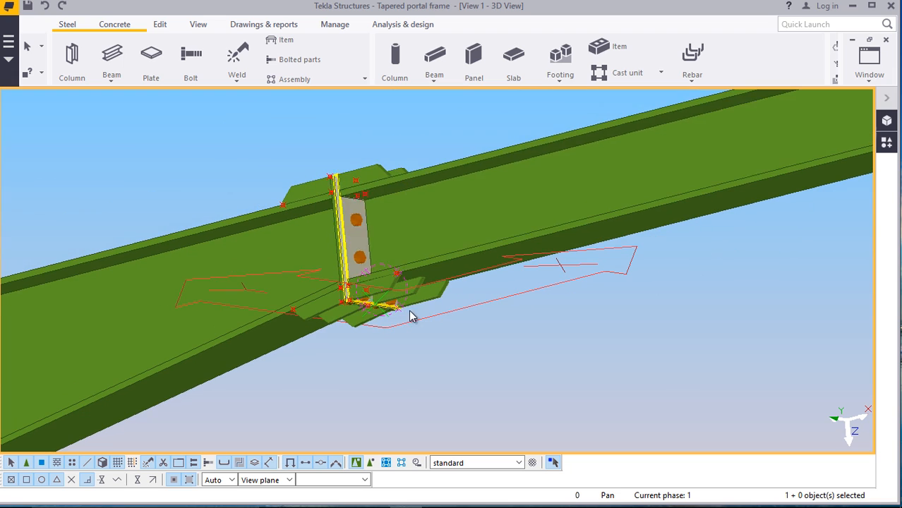
left_click(199, 27)
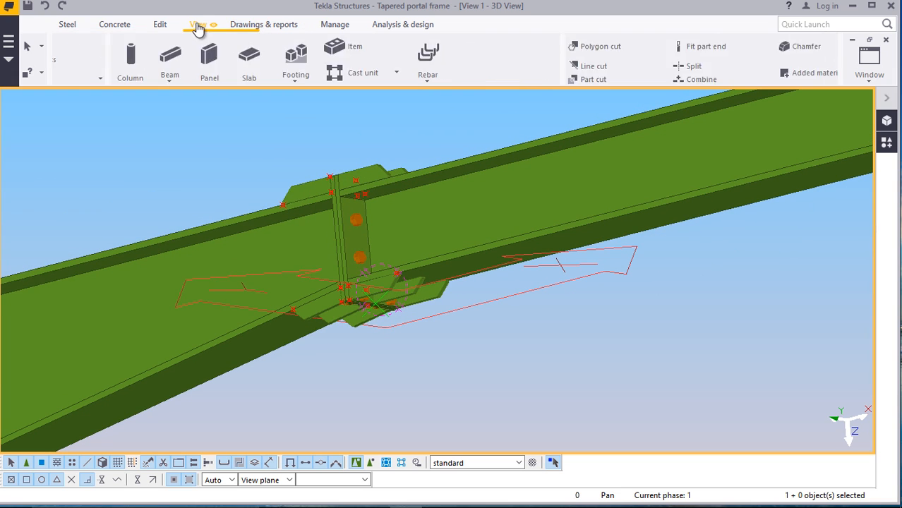
left_click(489, 68)
left_click(502, 88)
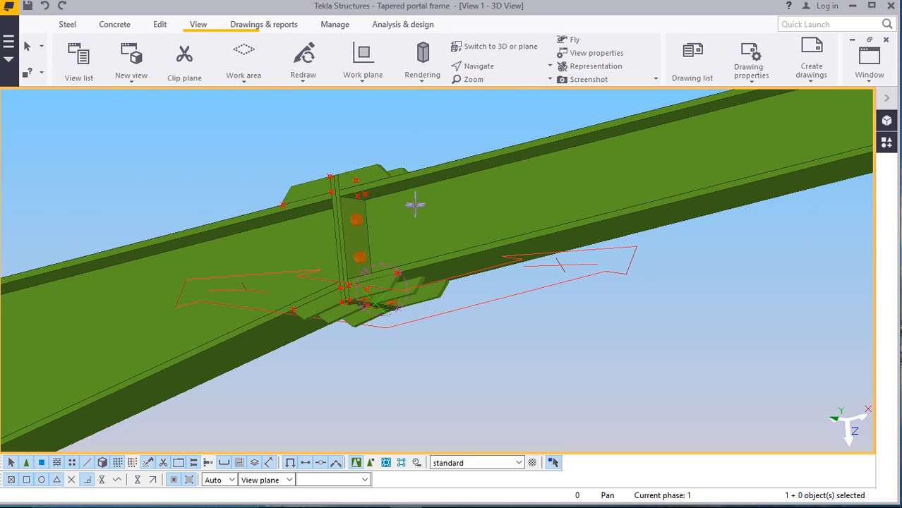
left_click_drag(416, 209, 650, 220)
scroll(415, 210, "up", 5)
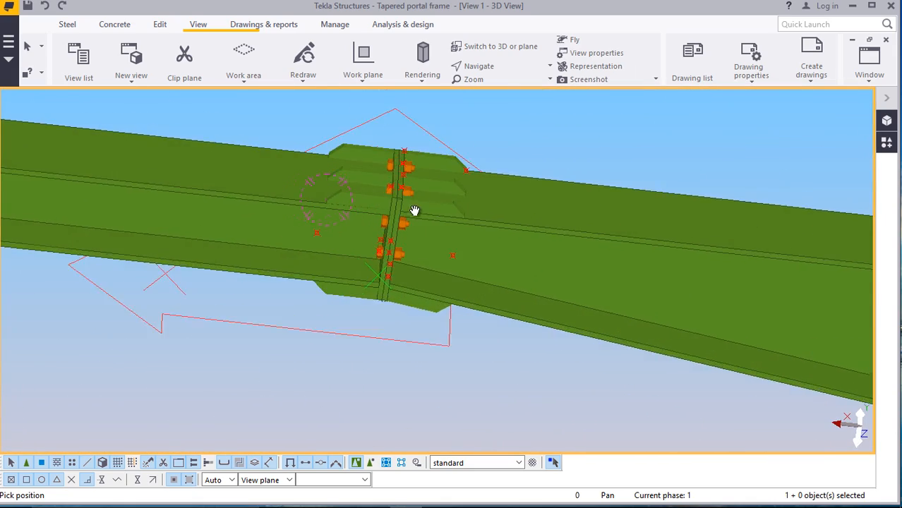
left_click_drag(499, 229, 472, 208)
scroll(428, 203, "down", 3)
scroll(345, 207, "up", 3)
scroll(472, 208, "down", 2)
middle_click_drag(534, 239, 353, 173, "ctrl")
scroll(372, 163, "down", 5)
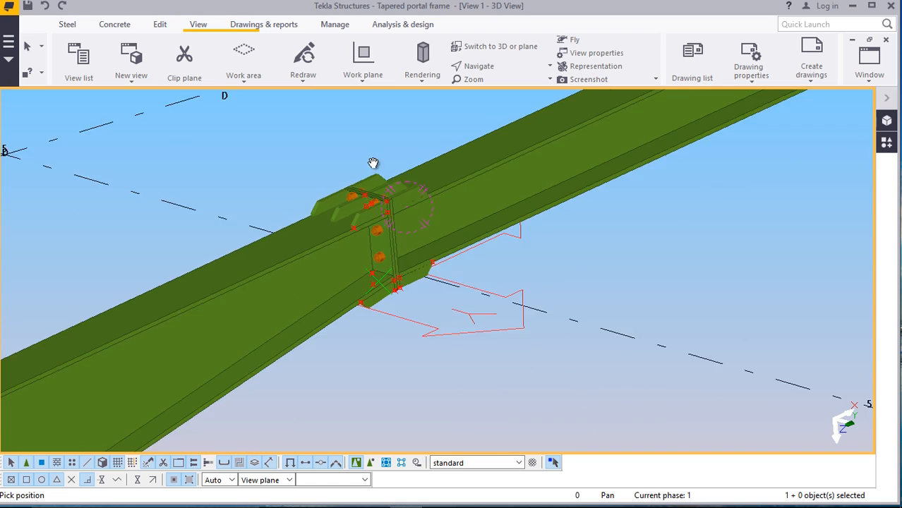
Inspect the stiffener plates at the column-to-haunch end-plate joint and select one of the upper web stiffeners
scroll(415, 141, "down", 2)
scroll(234, 292, "up", 5)
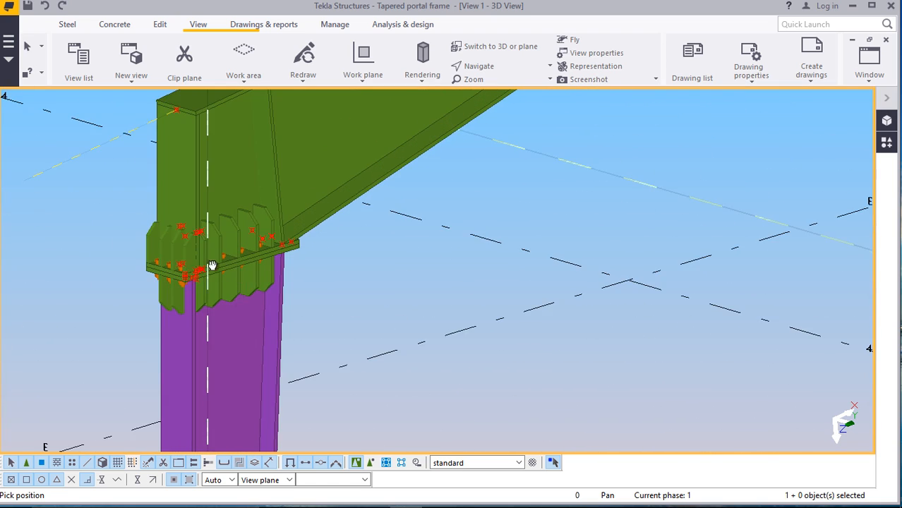
middle_click_drag(209, 266, 187, 228, "ctrl")
scroll(173, 212, "up", 4)
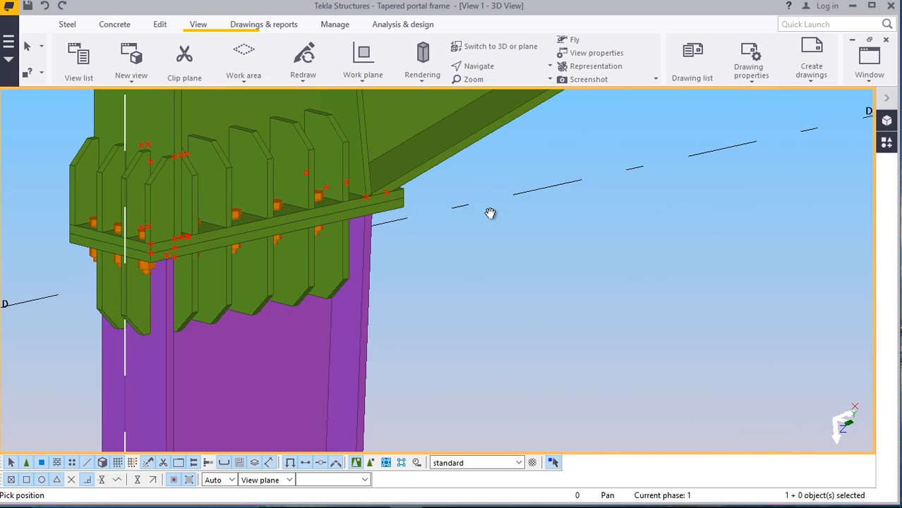
right_click(492, 215)
left_click(521, 223)
left_click(303, 160)
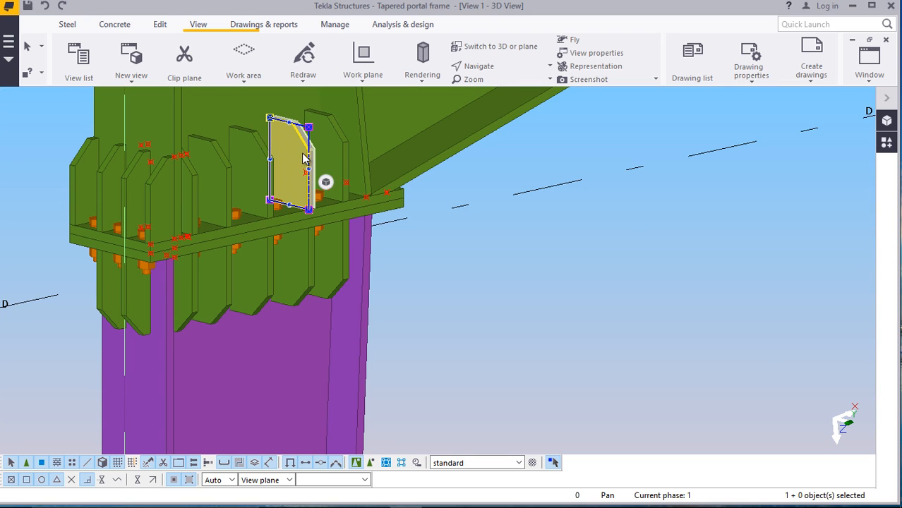
Set the eight web stiffener plates above and below the column-to-haunch end plates to Class 9
left_click(252, 141, "ctrl")
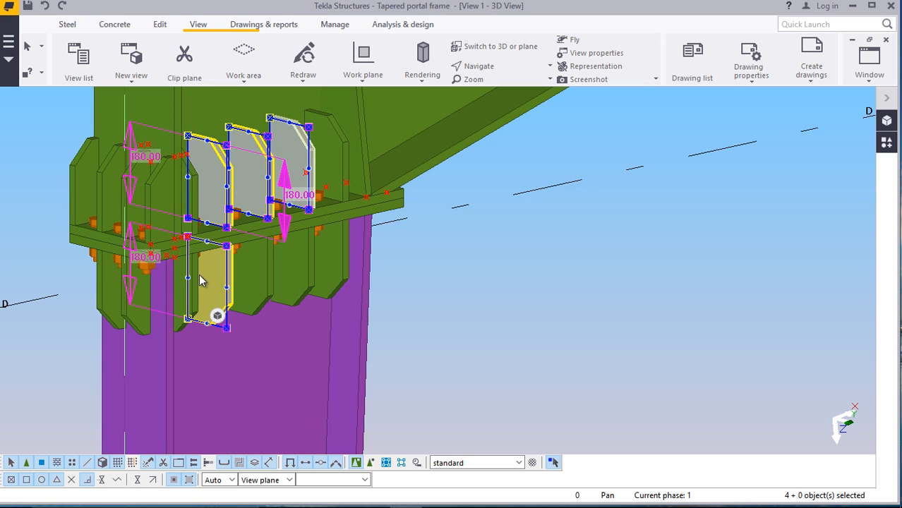
left_click(255, 275, "ctrl")
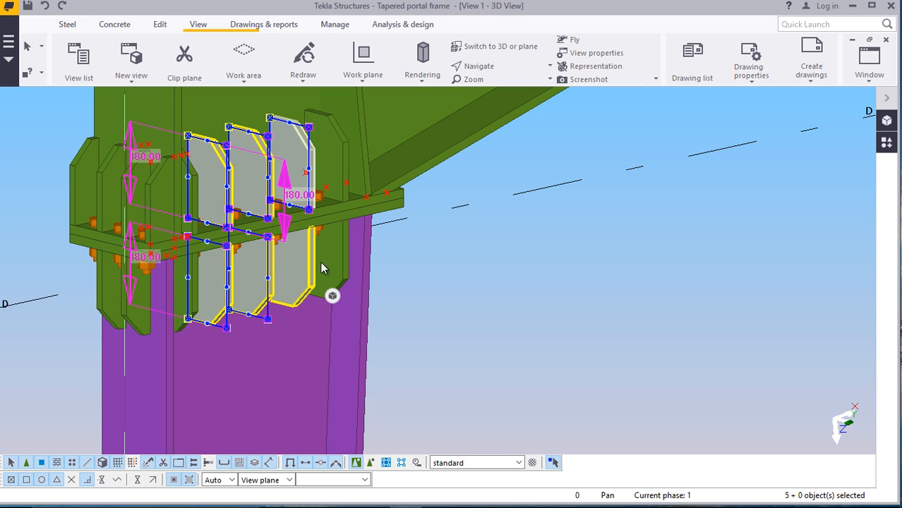
left_click(327, 263, "ctrl")
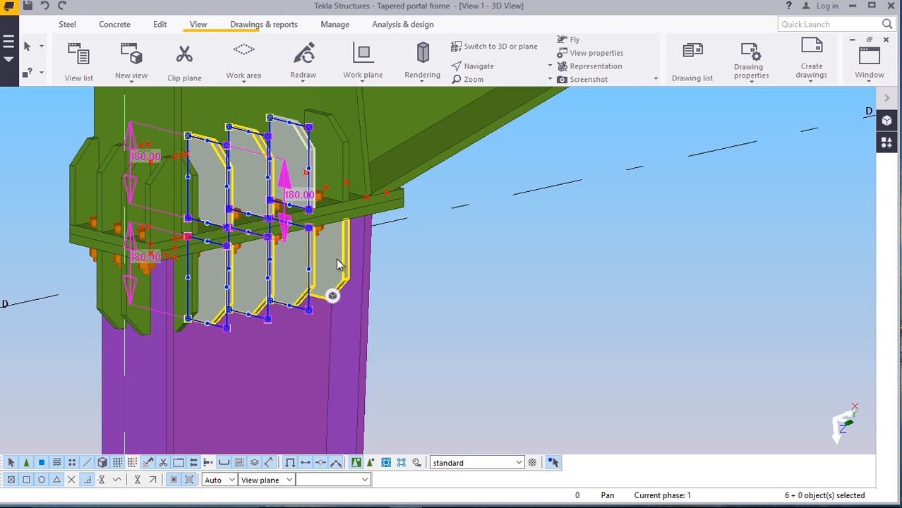
left_click(400, 216)
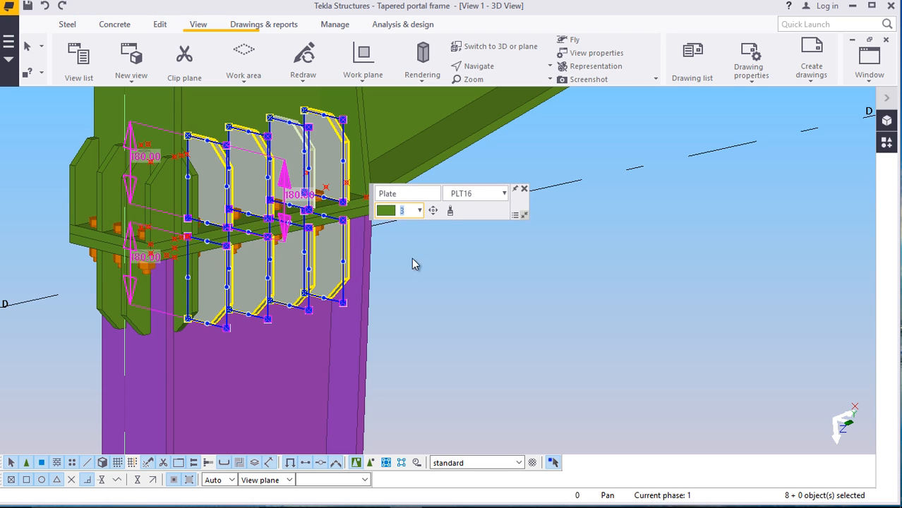
left_click(419, 211)
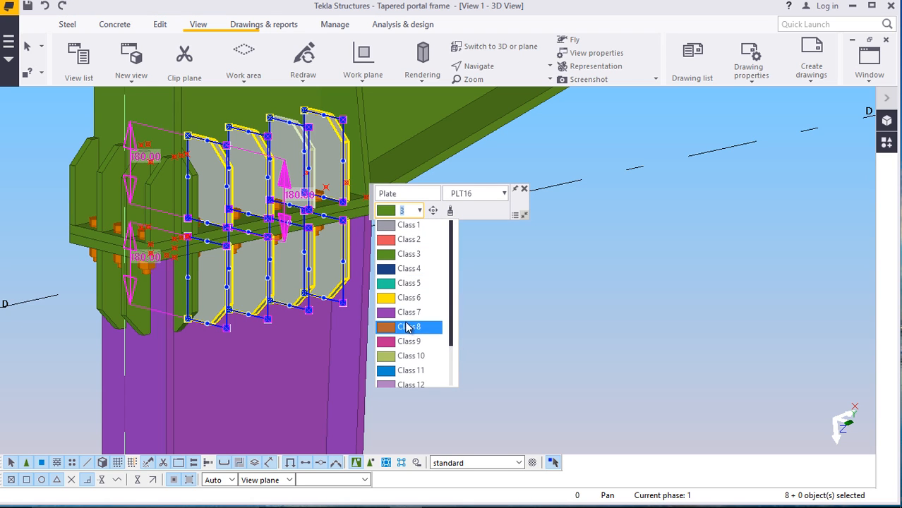
left_click(414, 343)
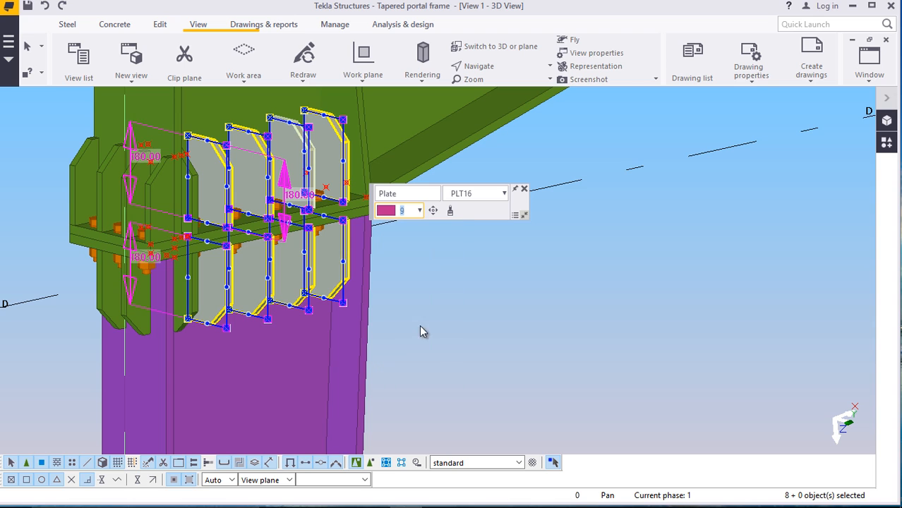
left_click(504, 278)
scroll(489, 282, "down", 2)
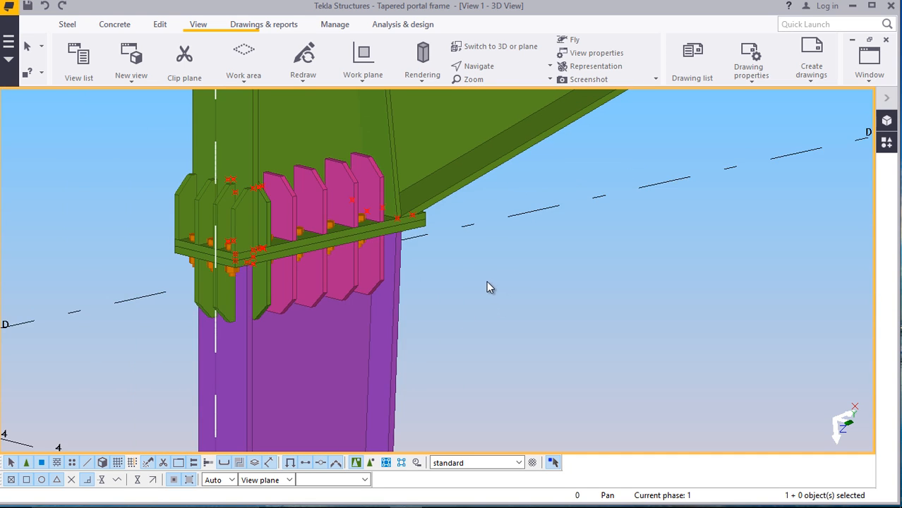
Undo the class change on the web stiffener plates
scroll(486, 281, "up", 1)
left_click(43, 6)
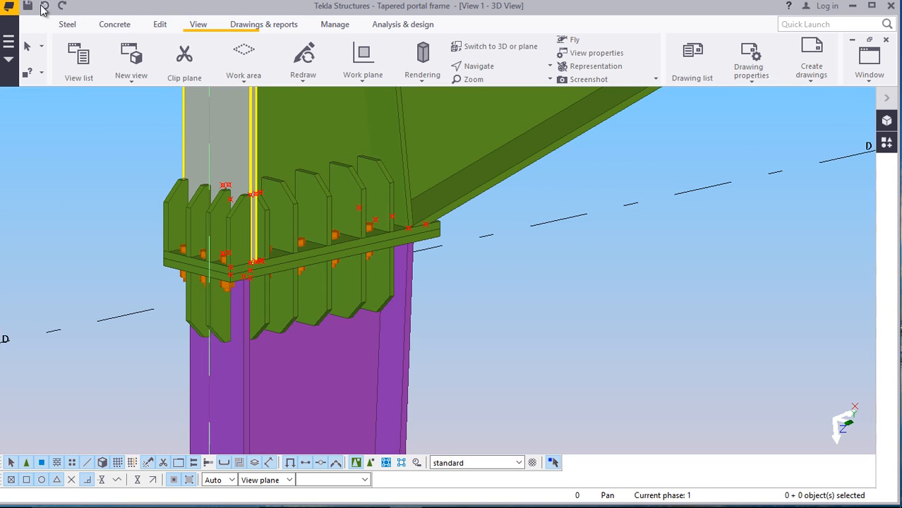
left_click(576, 293)
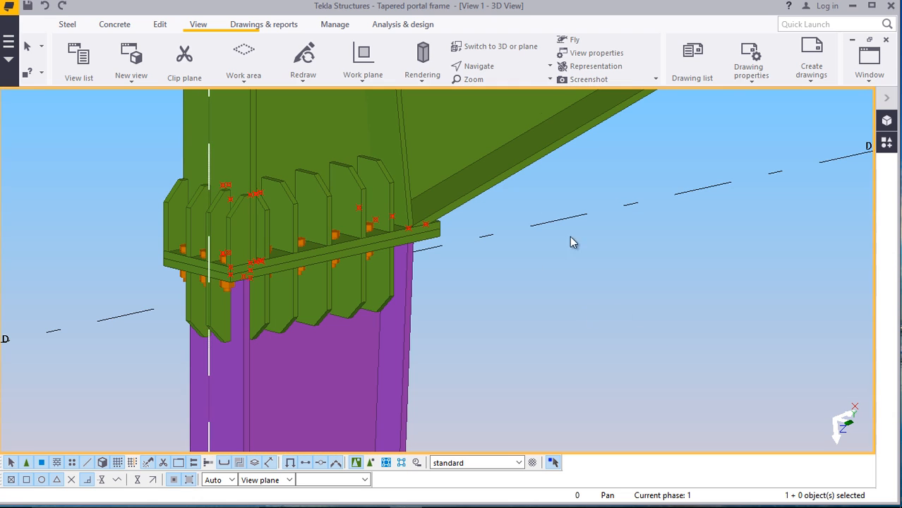
Examine the stiffener plates at the column-to-haunch joint from the opposite side of the frame
left_click(494, 73)
left_click(475, 87)
left_click_drag(298, 240, 559, 270)
scroll(218, 235, "up", 3)
left_click_drag(253, 250, 465, 210)
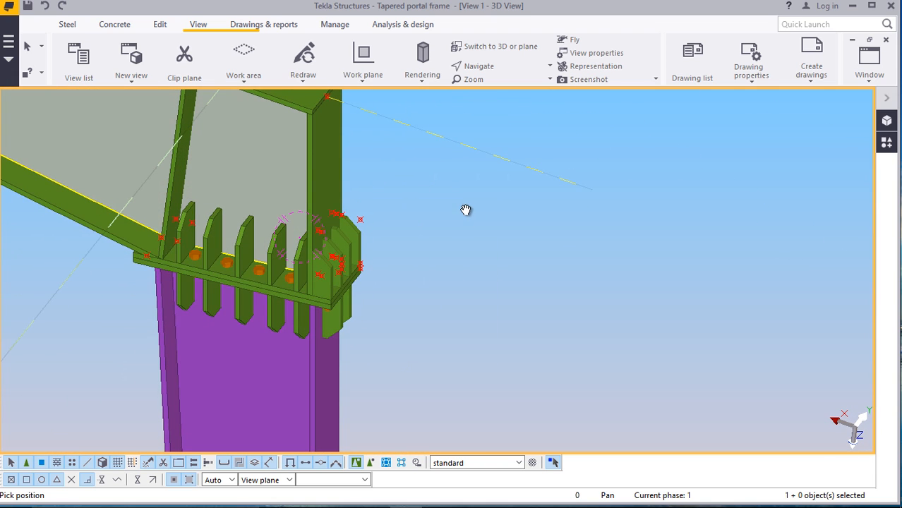
right_click(466, 211)
scroll(461, 296, "down", 6)
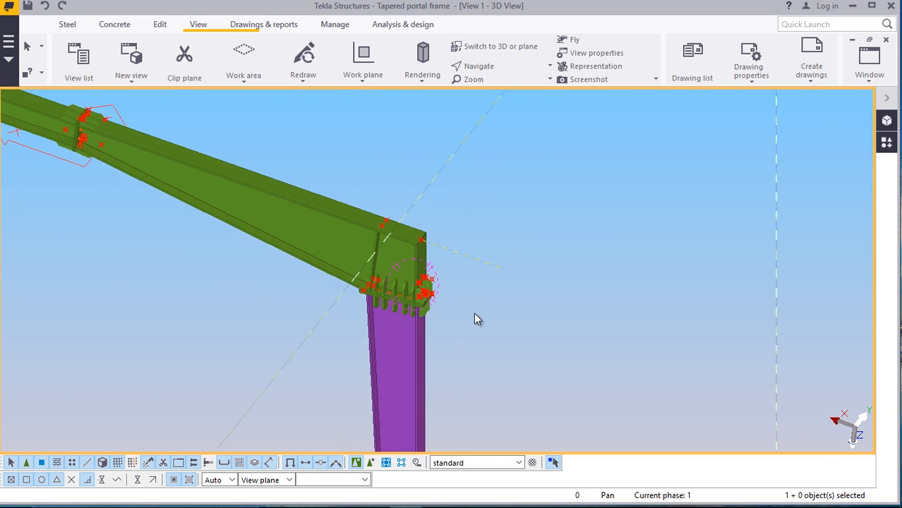
scroll(474, 313, "down", 2)
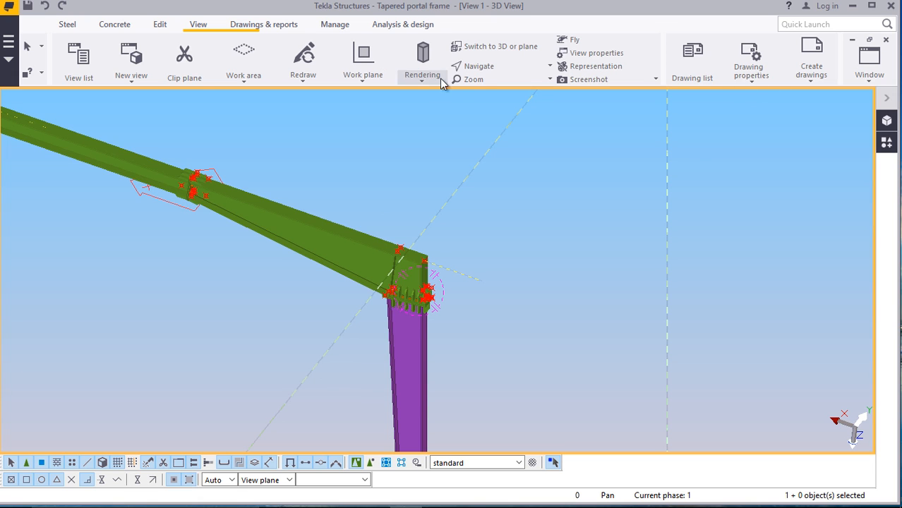
Inspect the whole half frame and the end plate at the rafter's free end
left_click(493, 68)
left_click(501, 82)
left_click(436, 256)
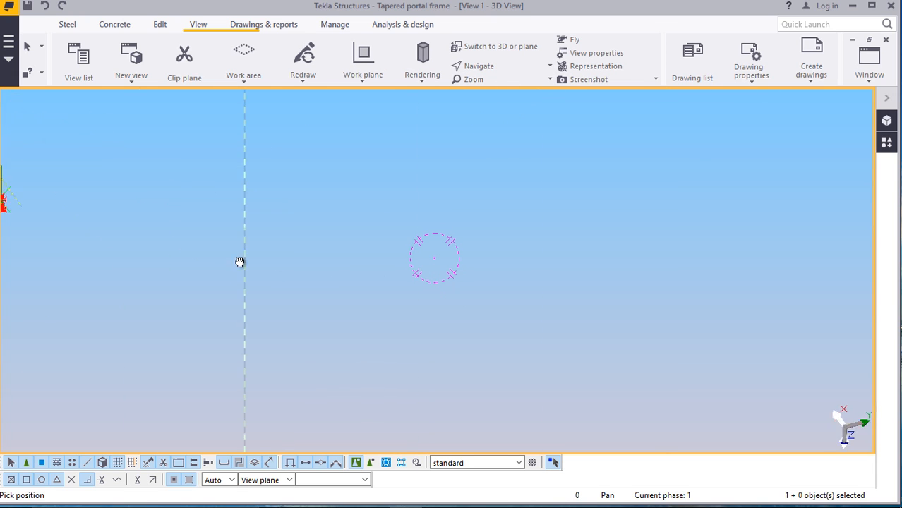
scroll(352, 258, "down", 8)
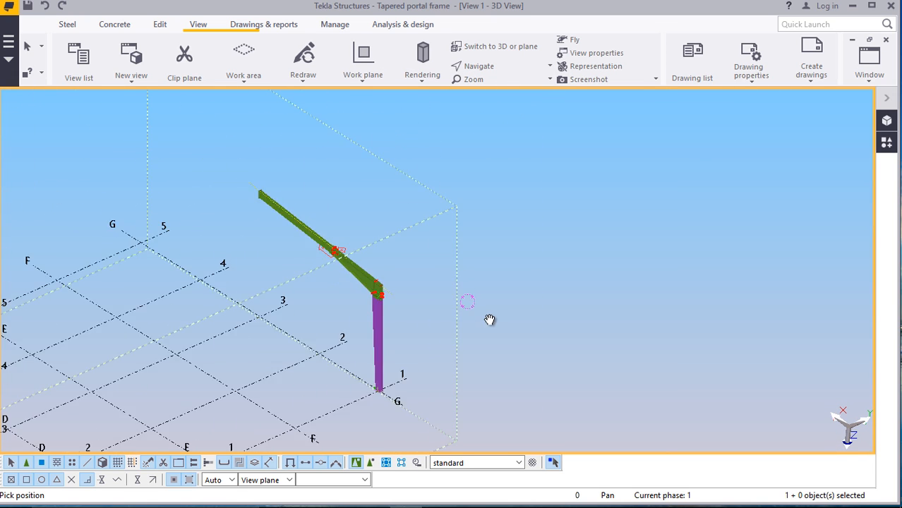
scroll(308, 218, "up", 10)
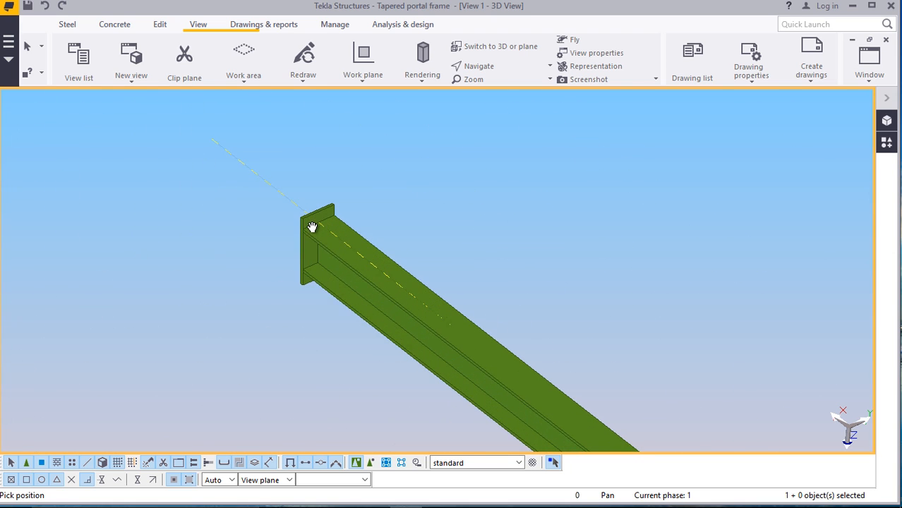
scroll(307, 221, "down", 8)
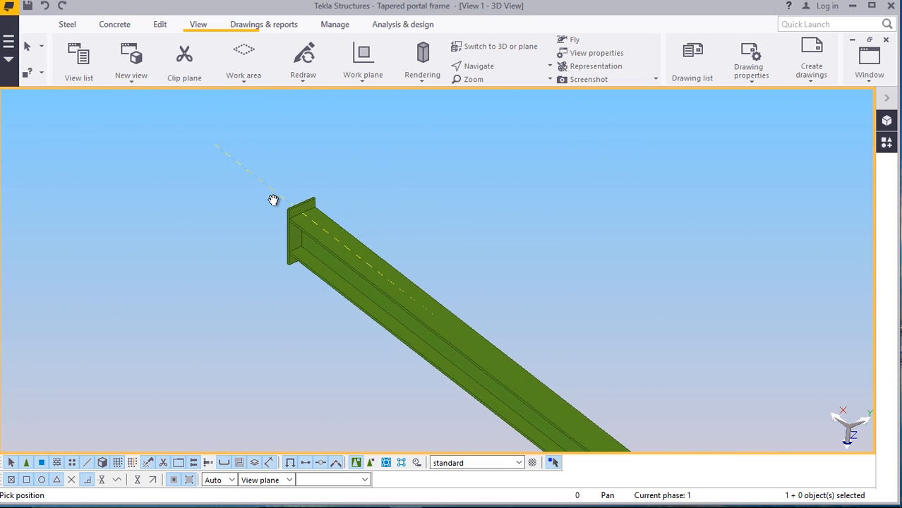
scroll(268, 181, "down", 5)
scroll(433, 310, "up", 8)
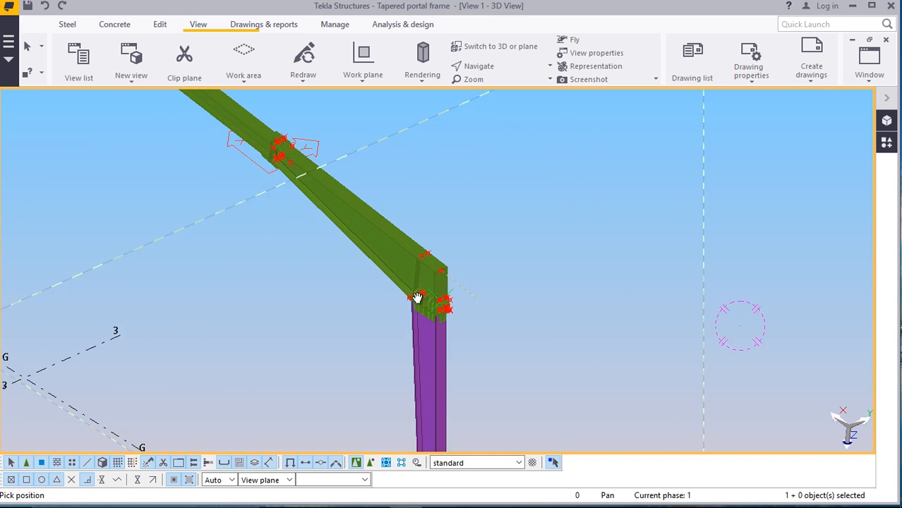
Review the column-to-haunch stiffeners close up and follow the rafter to its free end plate
left_click(501, 67)
left_click(505, 85)
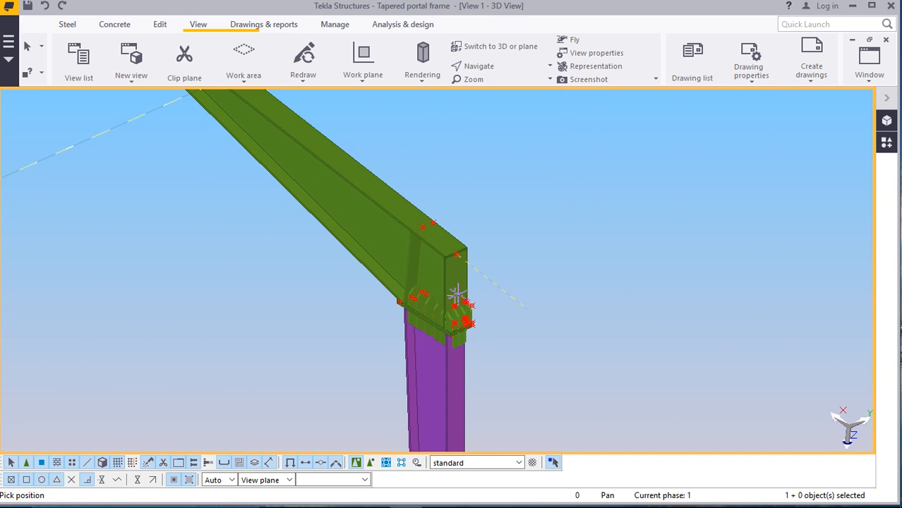
left_click_drag(458, 310, 304, 294)
scroll(305, 294, "up", 10)
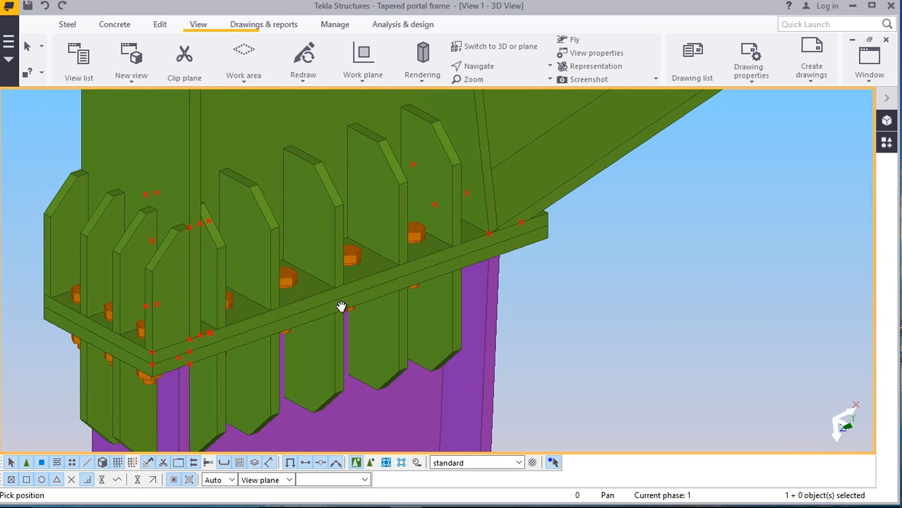
scroll(191, 274, "down", 6)
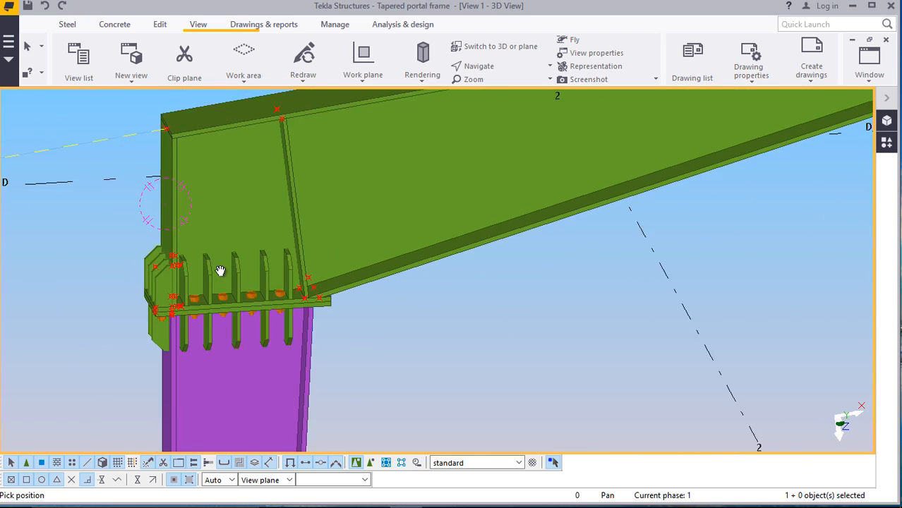
scroll(255, 308, "down", 10)
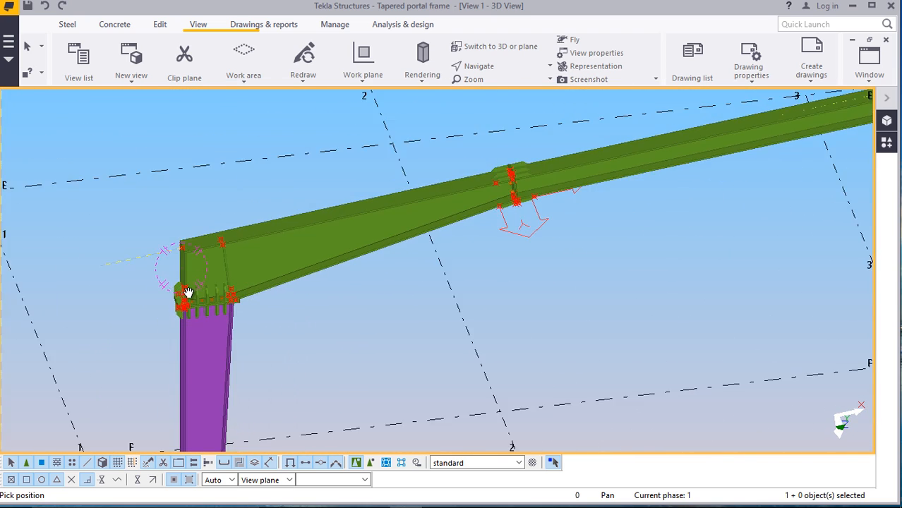
scroll(229, 265, "down", 3)
scroll(734, 184, "up", 8)
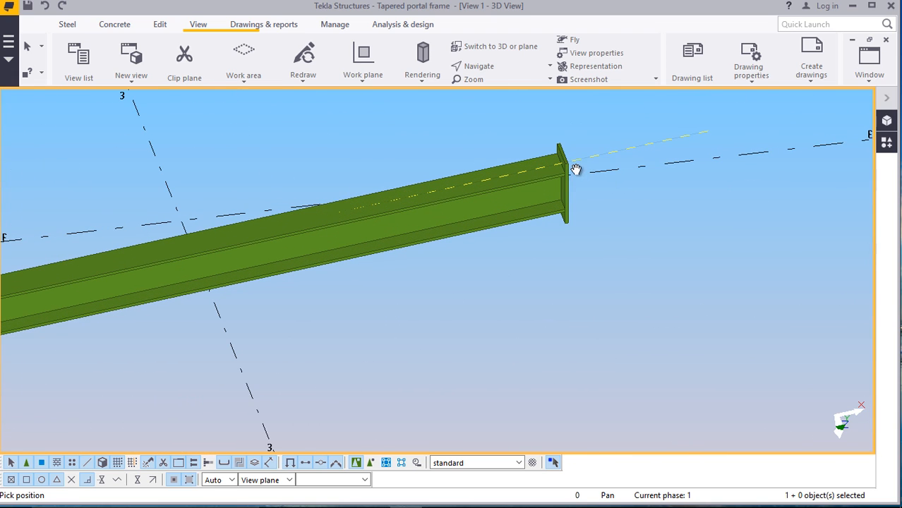
right_click(638, 201)
left_click(669, 207)
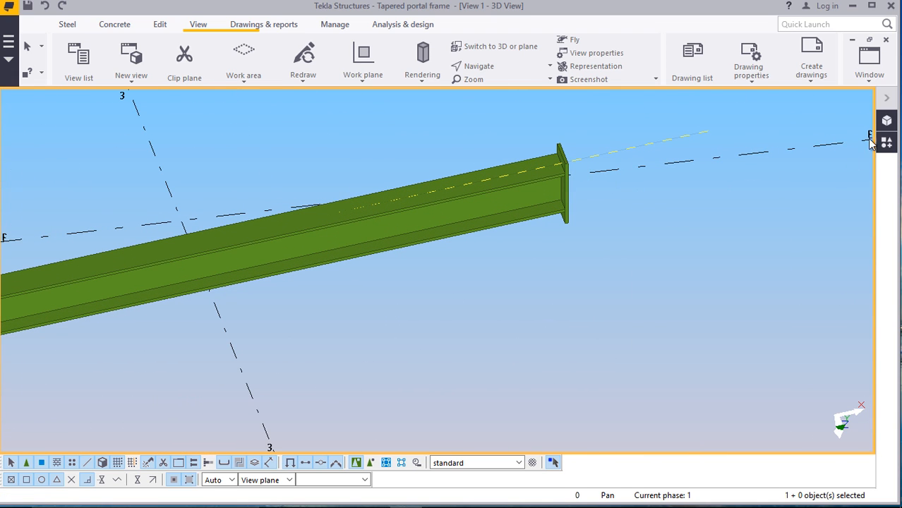
Switch to the Grid G elevation view and show the half frame between grid lines 1 and 3
left_click(869, 79)
left_click(841, 176)
scroll(295, 236, "down", 8)
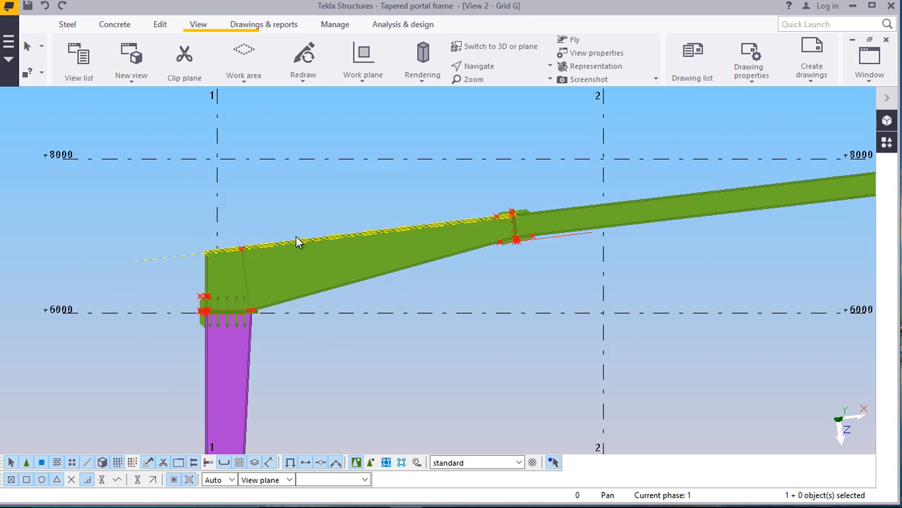
scroll(317, 262, "up", 3)
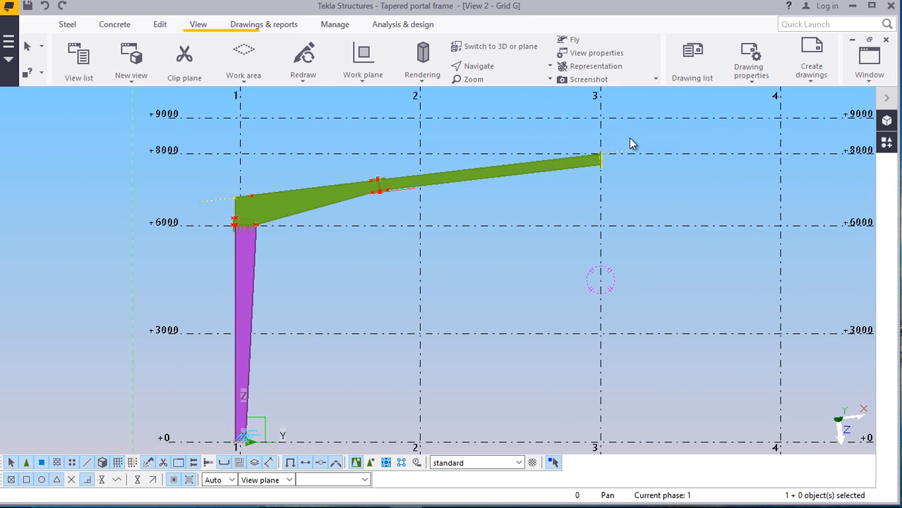
scroll(660, 131, "up", 1)
left_click_drag(661, 128, 176, 408)
scroll(353, 290, "down", 2)
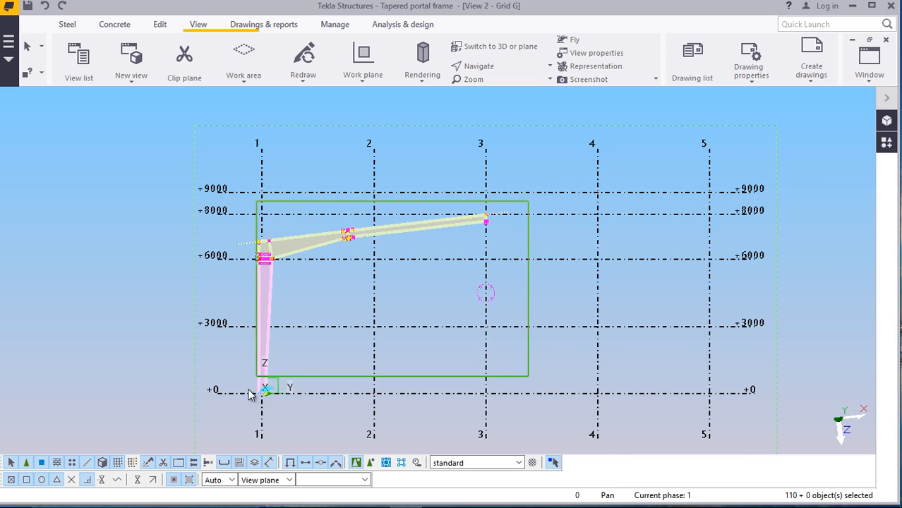
scroll(388, 303, "up", 3)
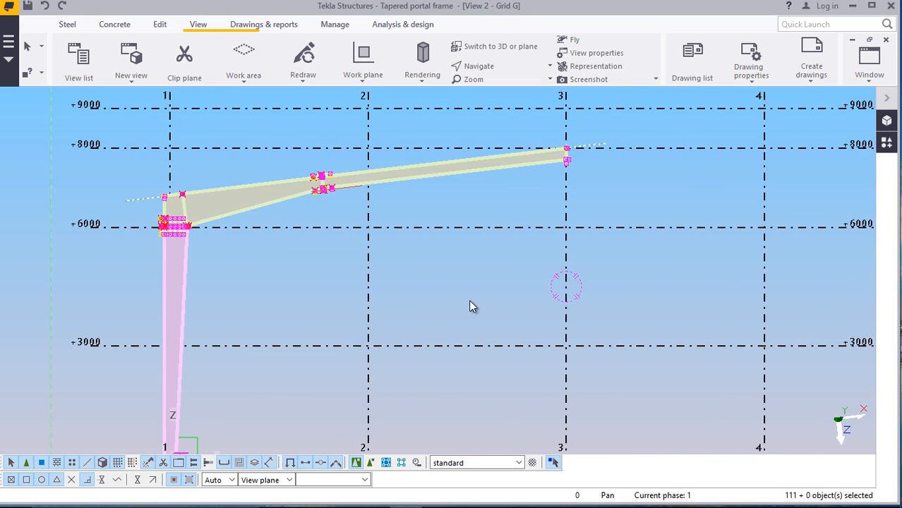
left_click(429, 316)
scroll(416, 315, "down", 2)
scroll(455, 319, "up", 1)
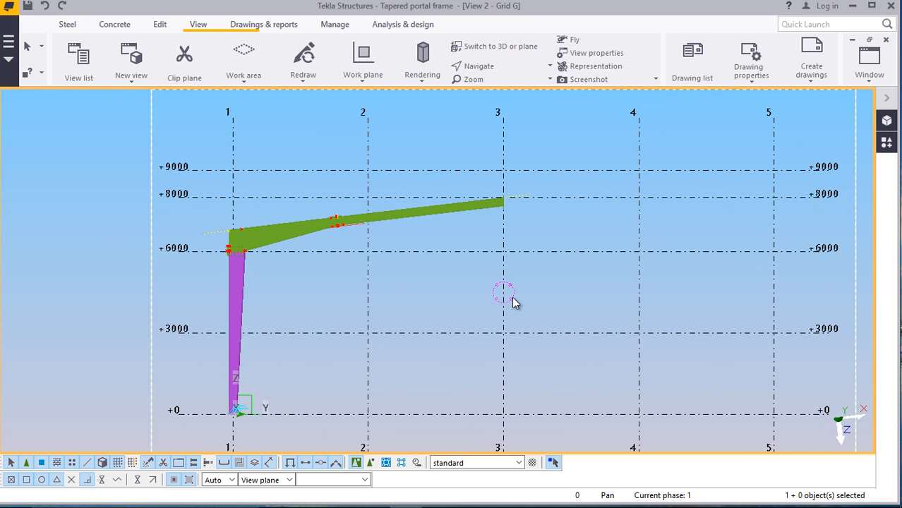
Set the work plane in the Grid G elevation with its origin at grid line 3, level +0, X horizontal and Y vertical
scroll(508, 300, "down", 1)
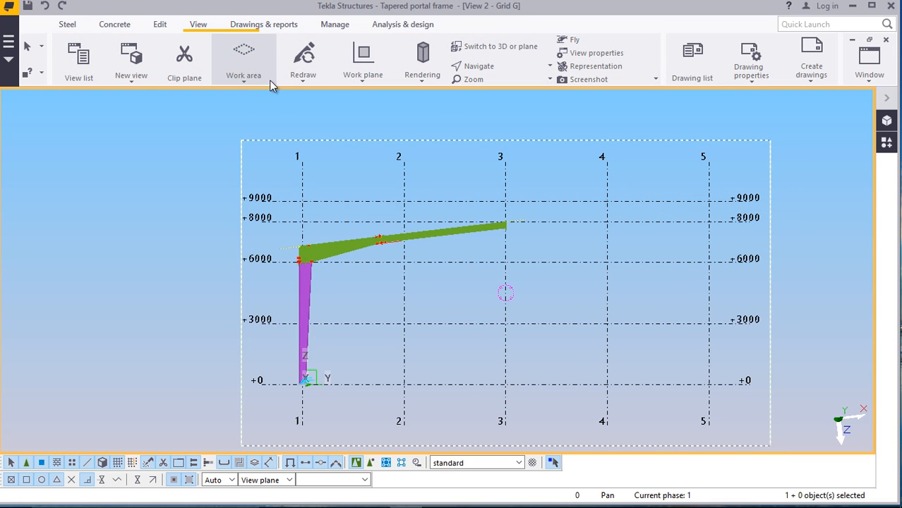
left_click(361, 76)
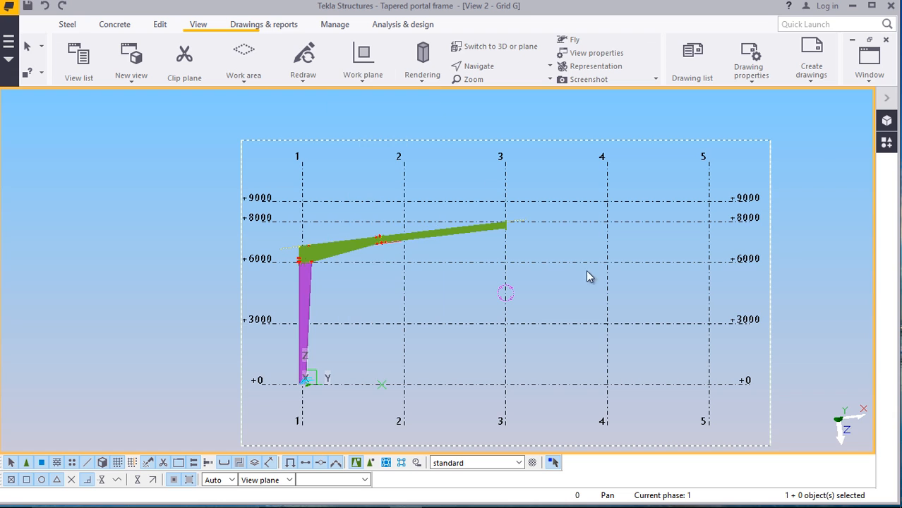
scroll(519, 402, "up", 1)
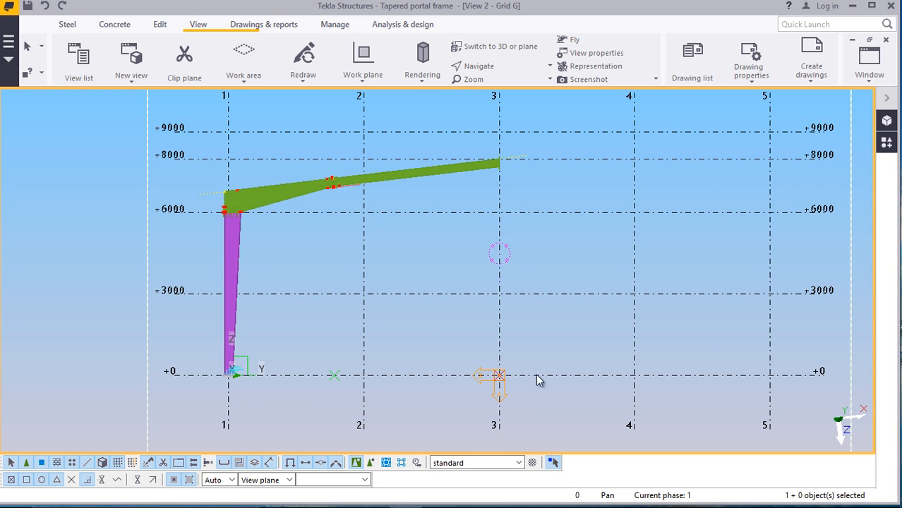
scroll(512, 364, "down", 1)
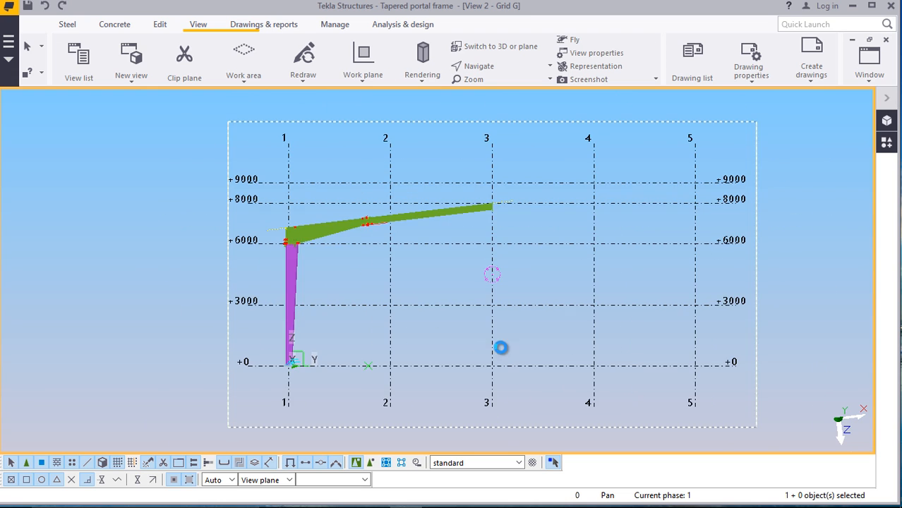
scroll(494, 370, "up", 2)
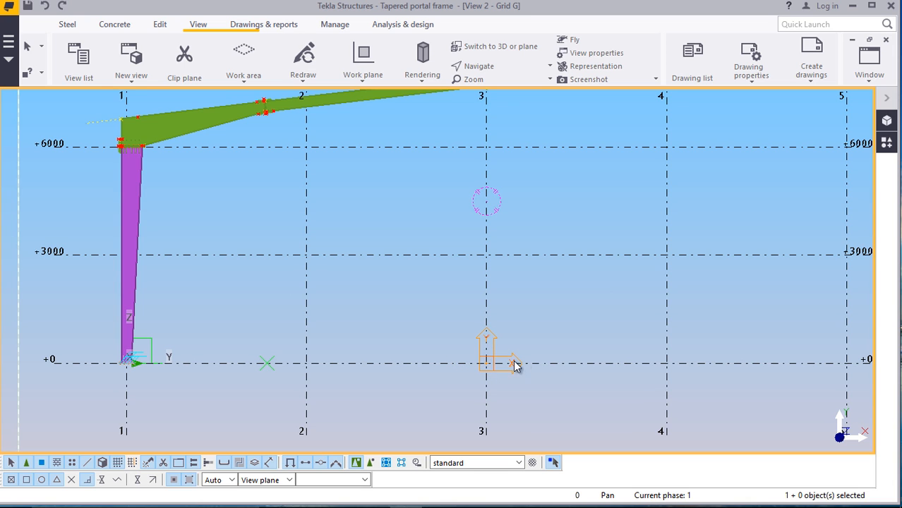
right_click(553, 295)
left_click(580, 90)
scroll(416, 350, "down", 2)
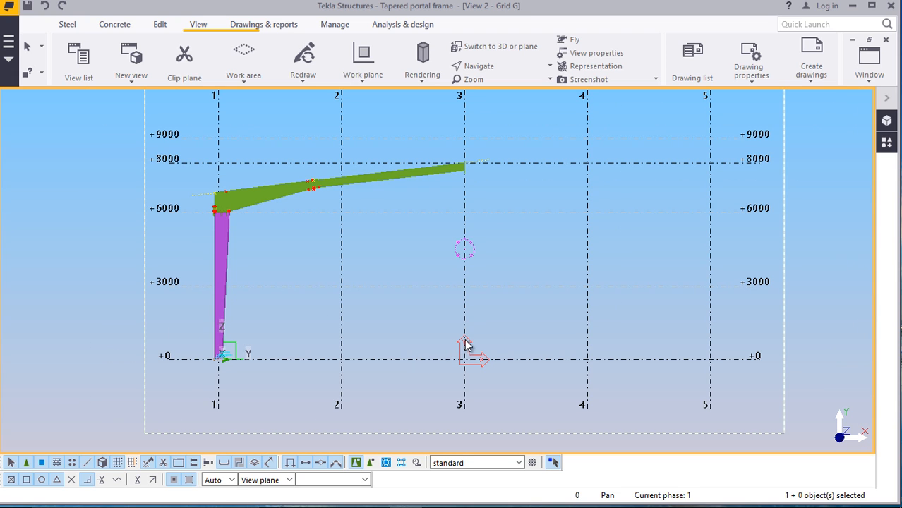
scroll(335, 198, "up", 1)
scroll(411, 218, "down", 4)
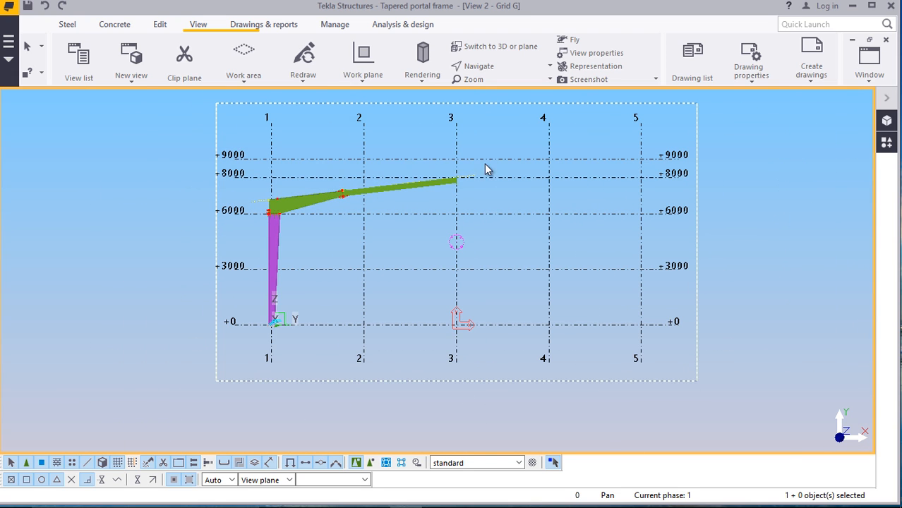
Start a mirrored copy of the entire half frame, placing the mirror line's first point at the rafter end plate's outer top corner
left_click_drag(258, 339, 263, 349)
right_click(122, 240)
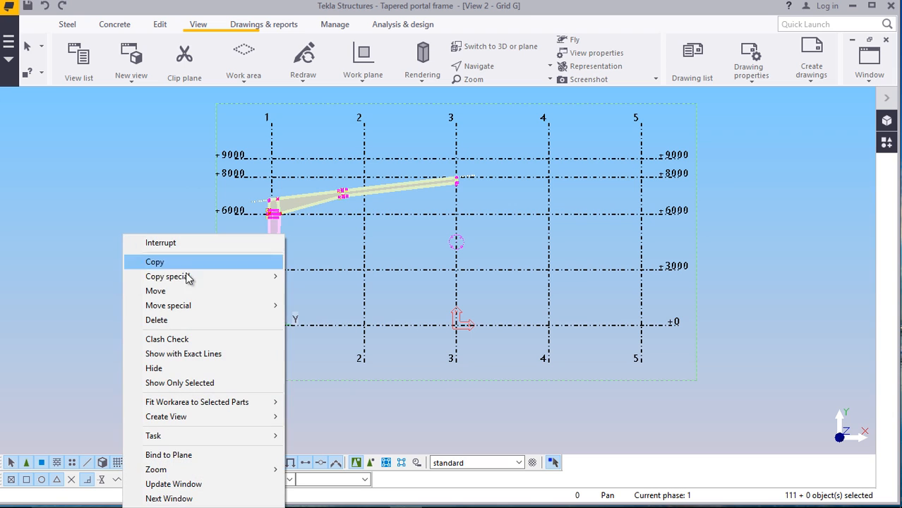
mouse_move(192, 282)
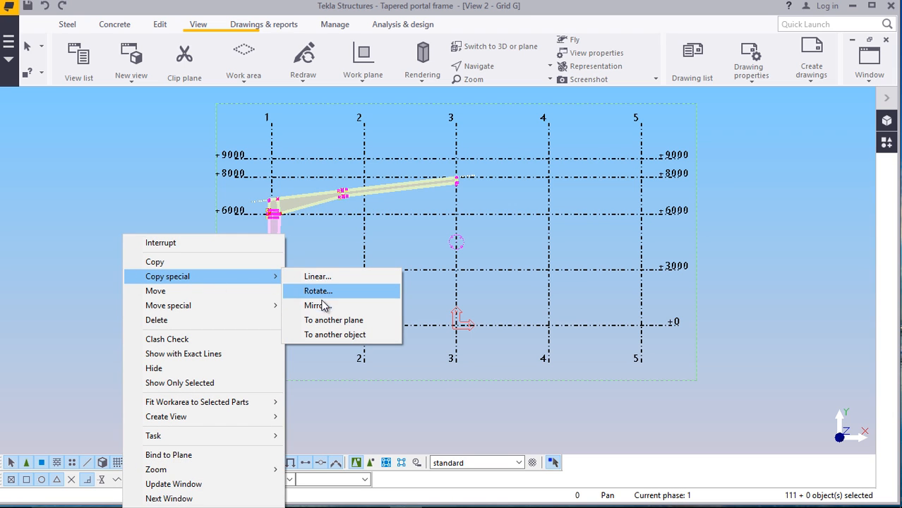
left_click(321, 305)
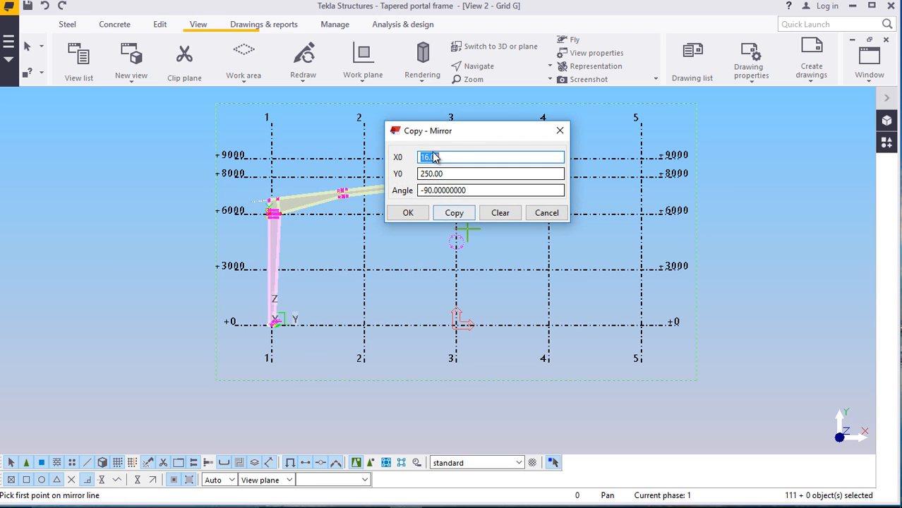
left_click_drag(470, 138, 698, 156)
scroll(466, 175, "up", 5)
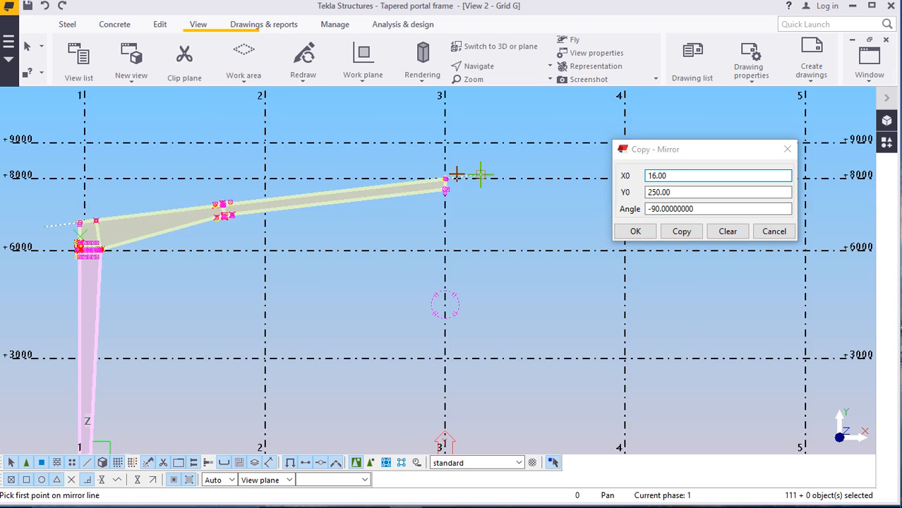
scroll(456, 176, "up", 9)
scroll(485, 197, "down", 5)
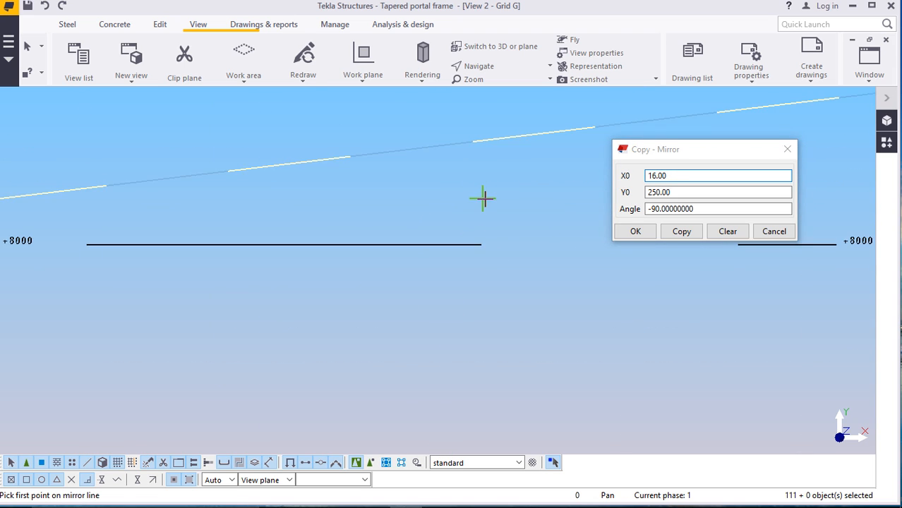
scroll(26, 167, "up", 5)
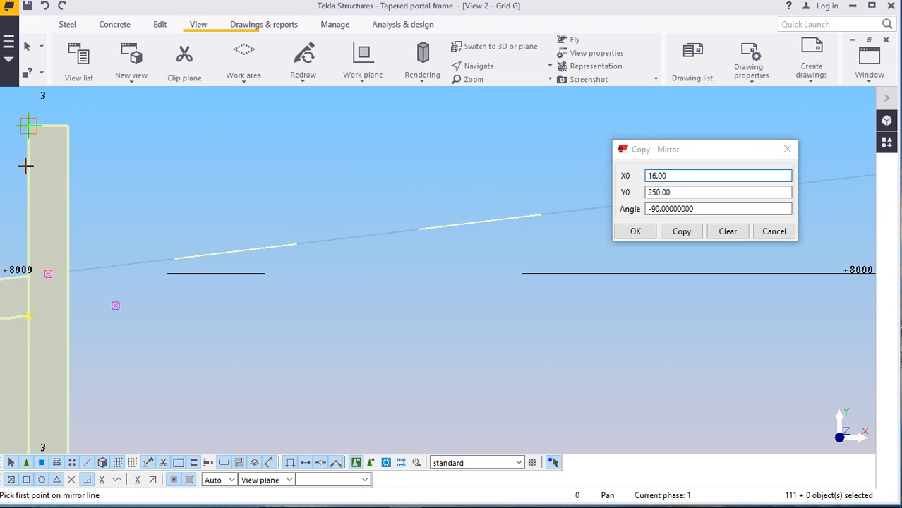
scroll(140, 191, "down", 2)
scroll(159, 193, "down", 1)
scroll(125, 139, "up", 4)
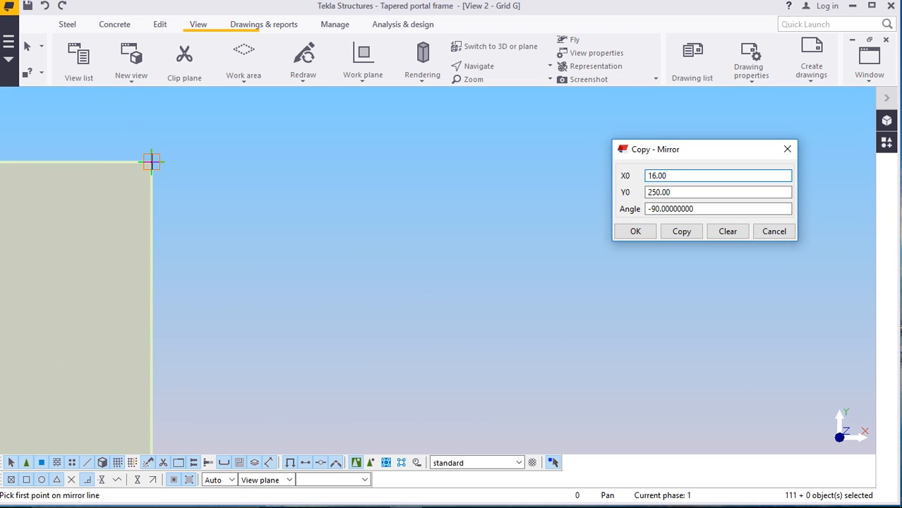
left_click(151, 162)
Complete the vertical mirror line at the end plate's outer bottom corner and create the mirrored half frame with X0 10, Y0 8075, angle -90
scroll(213, 205, "down", 7)
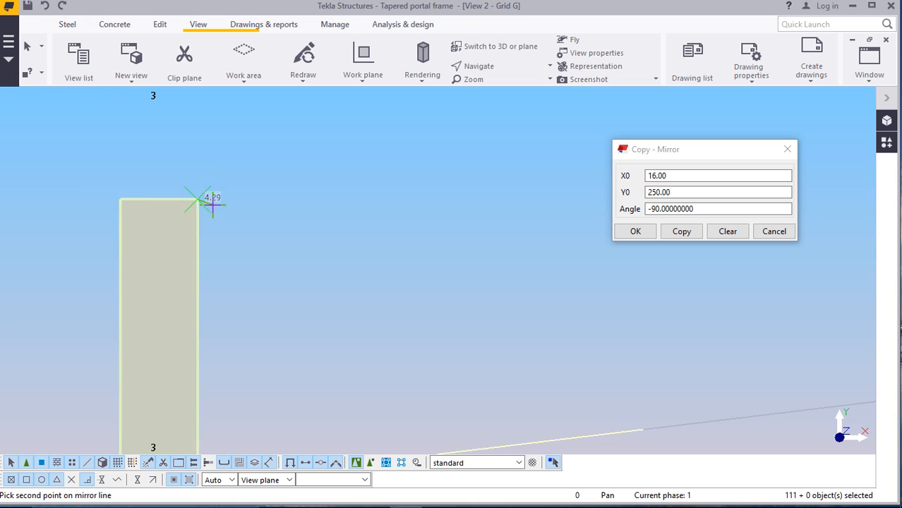
scroll(214, 205, "down", 3)
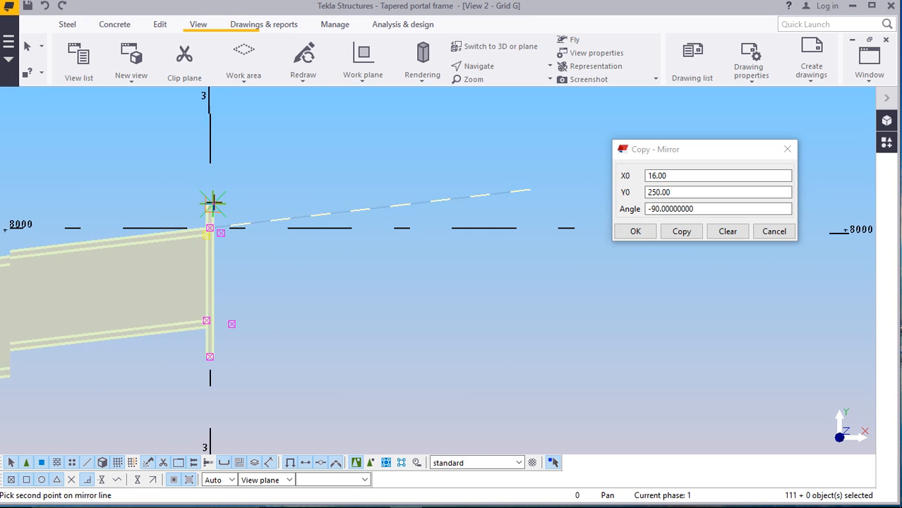
scroll(222, 295, "up", 2)
scroll(213, 335, "up", 3)
scroll(209, 337, "up", 5)
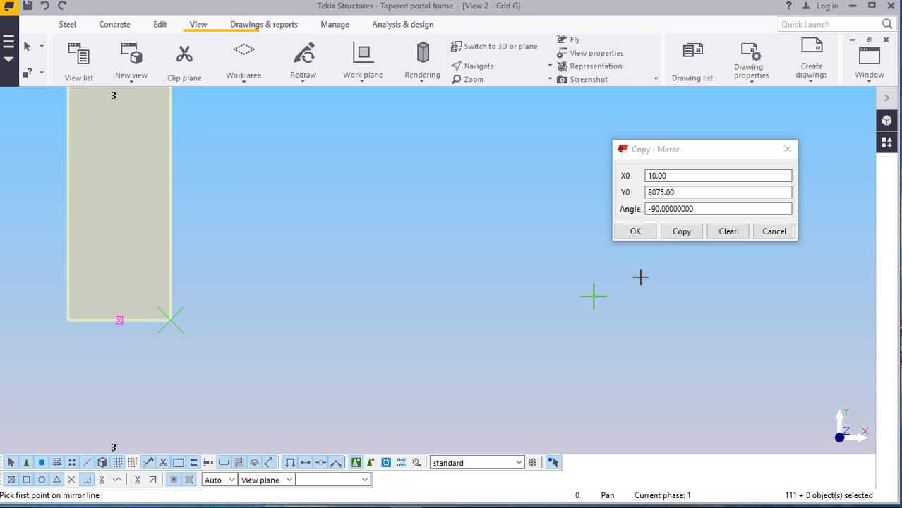
left_click(682, 232)
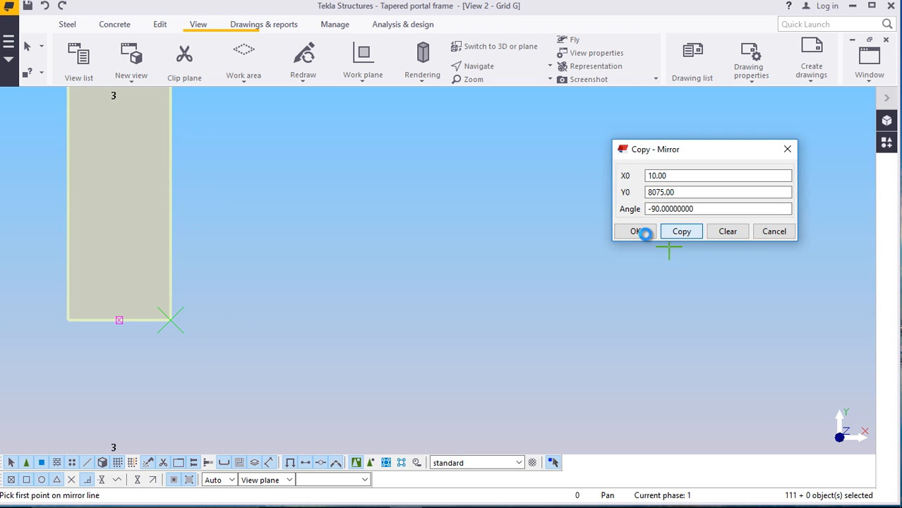
left_click(637, 232)
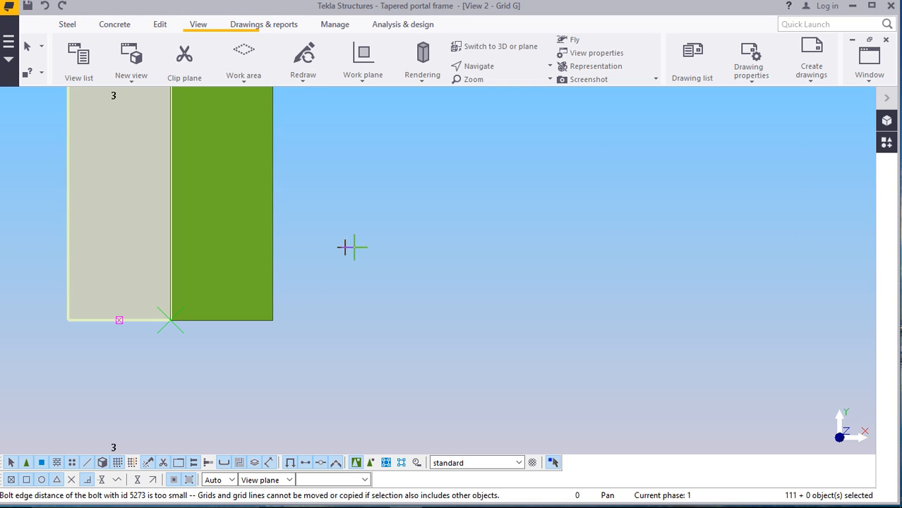
right_click(341, 249)
left_click(376, 258)
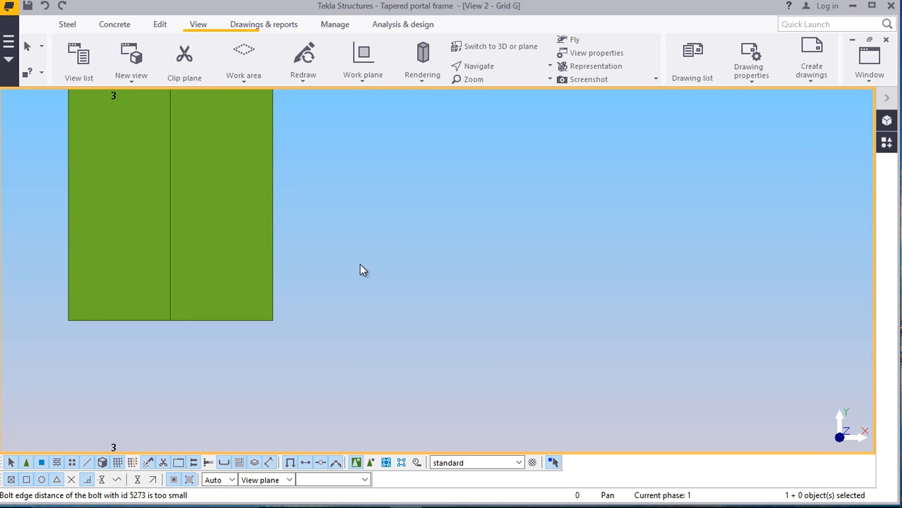
Inspect the whole portal frame and the stiffened column-to-haunch joint at grid line 5, redrawing the view
scroll(348, 310, "down", 2)
scroll(348, 313, "down", 12)
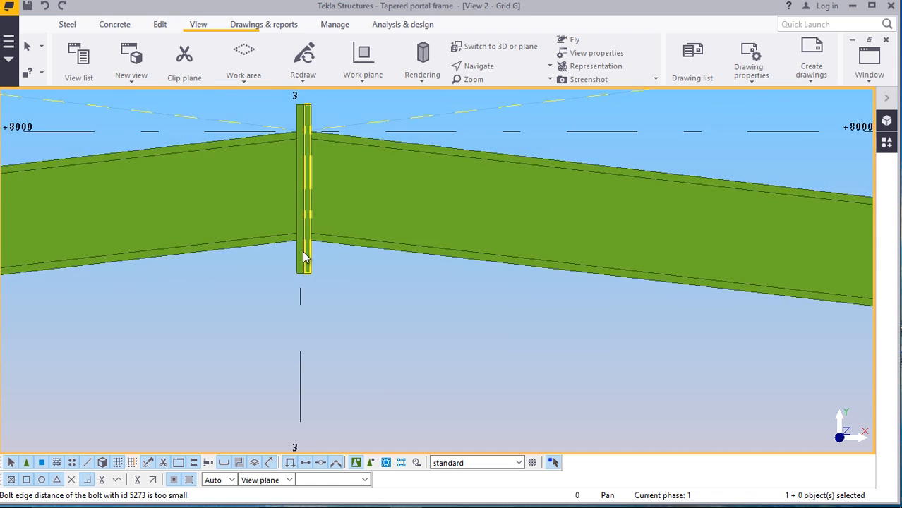
scroll(380, 192, "down", 6)
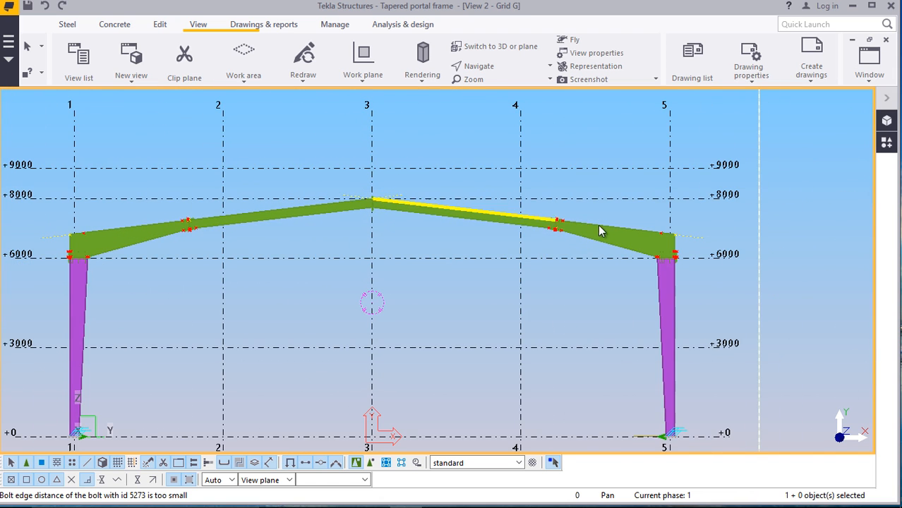
scroll(660, 268, "up", 3)
scroll(656, 265, "up", 6)
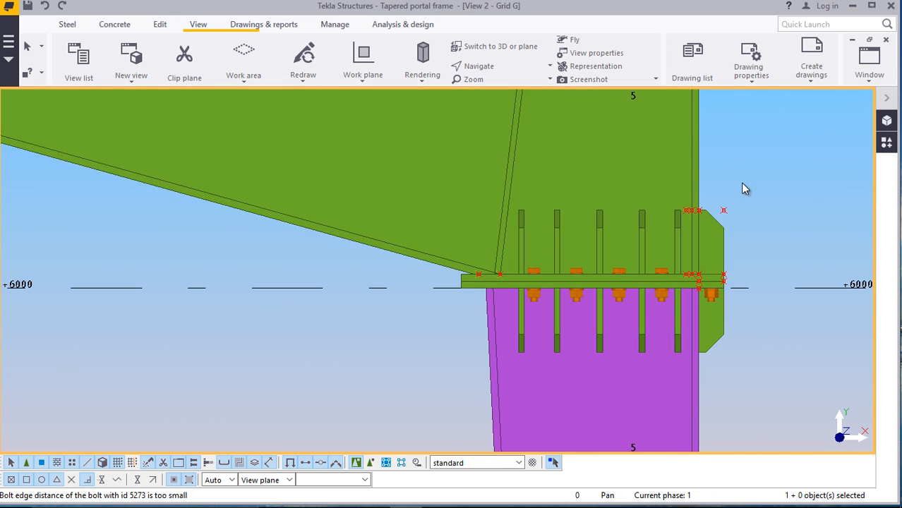
scroll(710, 224, "up", 4)
scroll(416, 268, "down", 3)
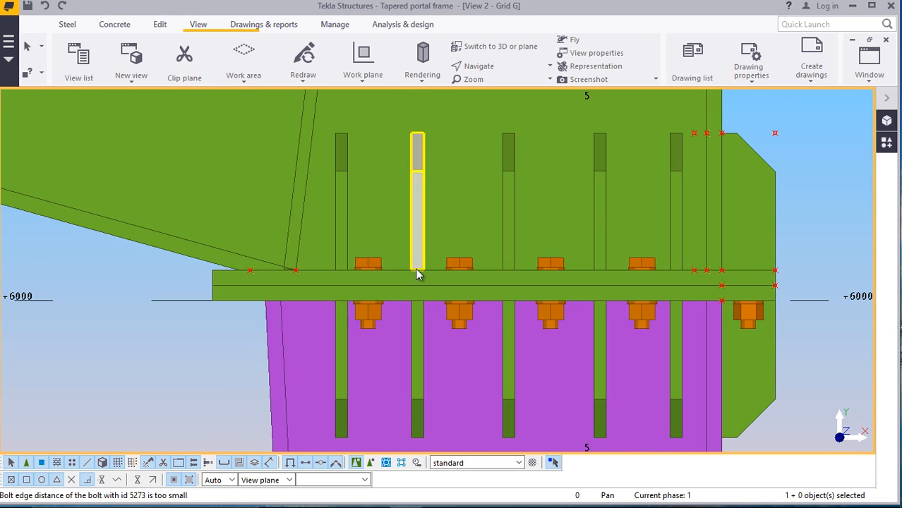
scroll(416, 266, "up", 2)
scroll(438, 283, "down", 4)
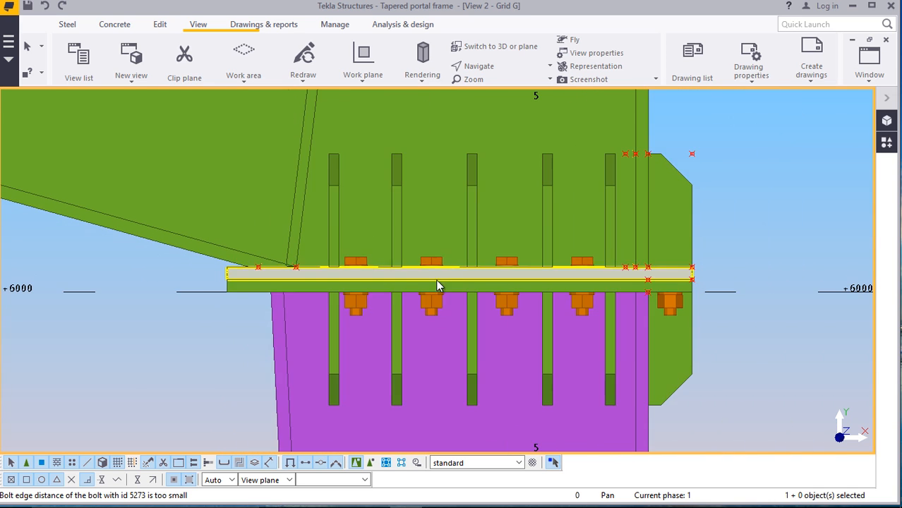
right_click(734, 206)
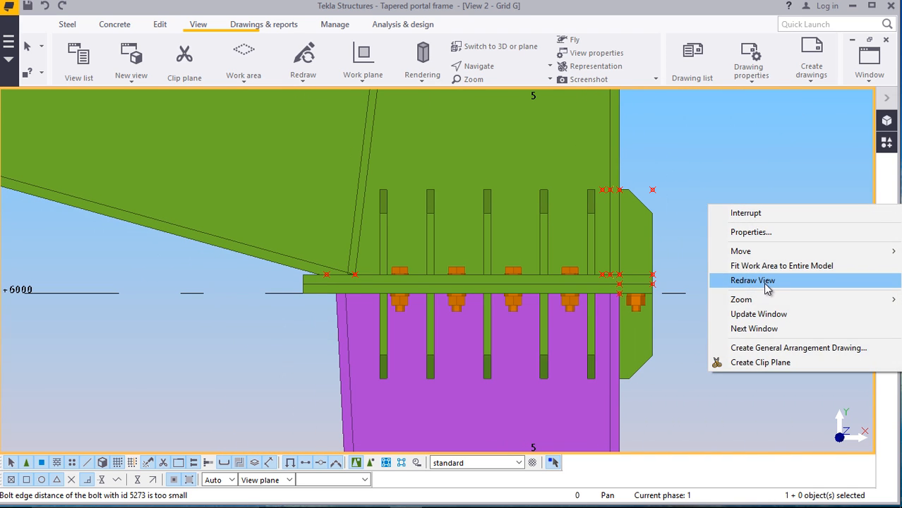
left_click(709, 284)
scroll(633, 263, "down", 2)
scroll(633, 263, "down", 2)
scroll(463, 154, "up", 4)
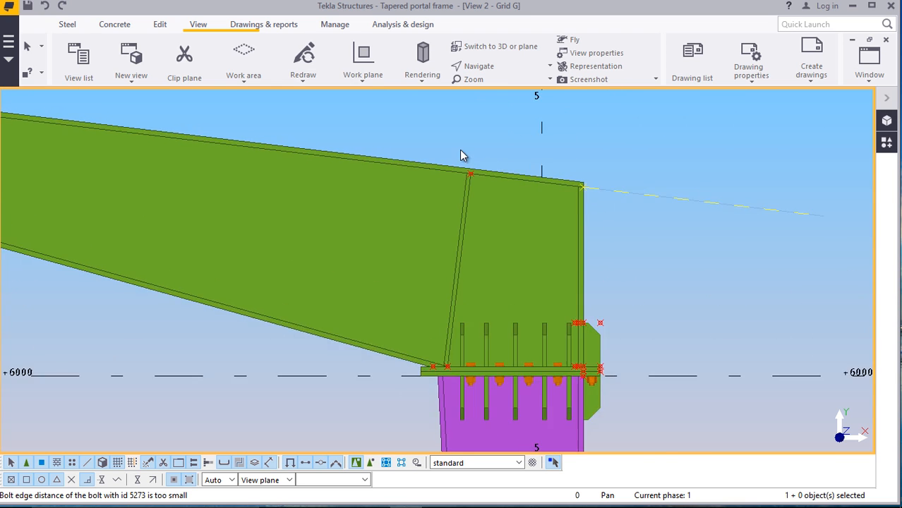
Review the mirrored haunch and rafter splice, and follow the rafter to the paired end plates at the ridge
scroll(591, 228, "down", 1)
scroll(614, 222, "down", 12)
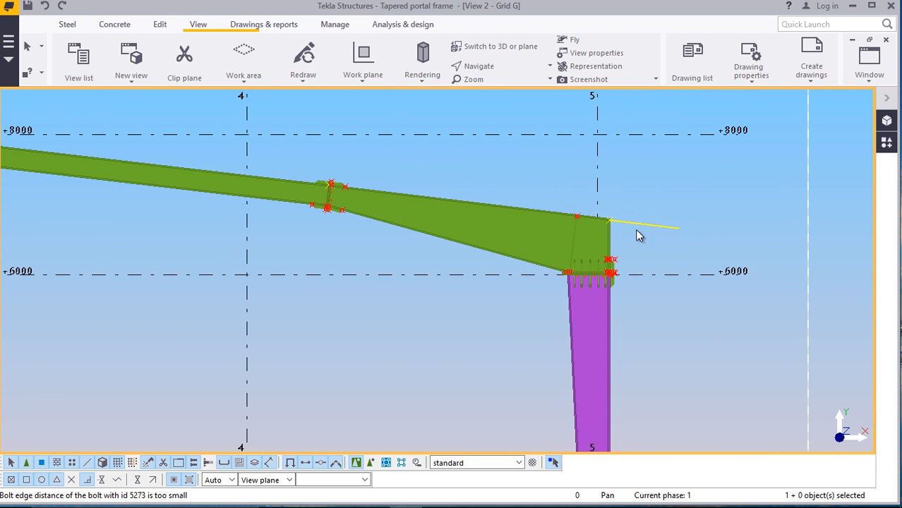
scroll(73, 182, "up", 4)
scroll(515, 243, "down", 5)
scroll(516, 249, "down", 2)
scroll(247, 201, "up", 3)
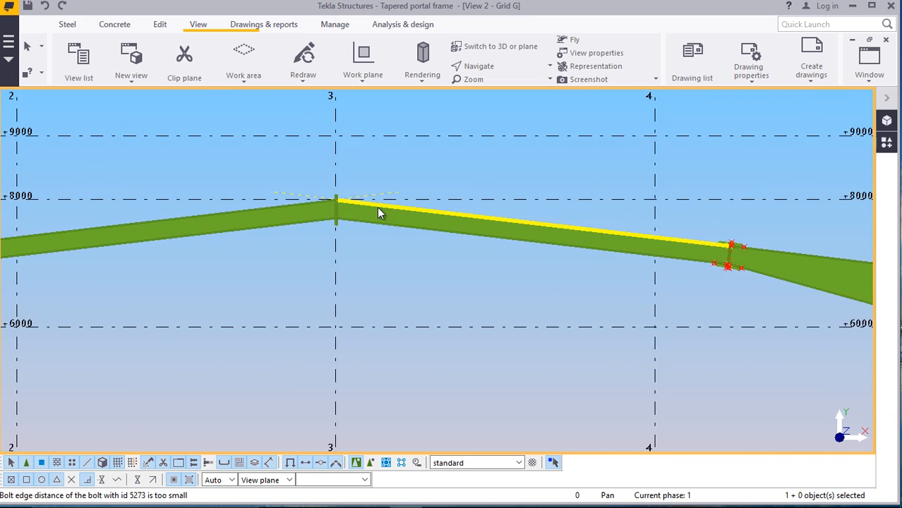
scroll(324, 208, "up", 6)
scroll(323, 211, "up", 4)
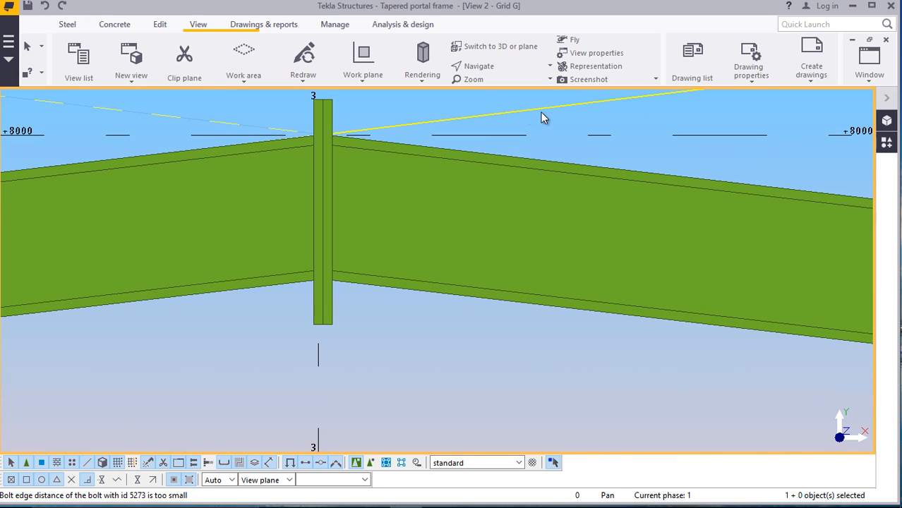
Switch to the 3D view and orbit around the ridge joint to show the edges of both end plates close up
left_click(863, 77)
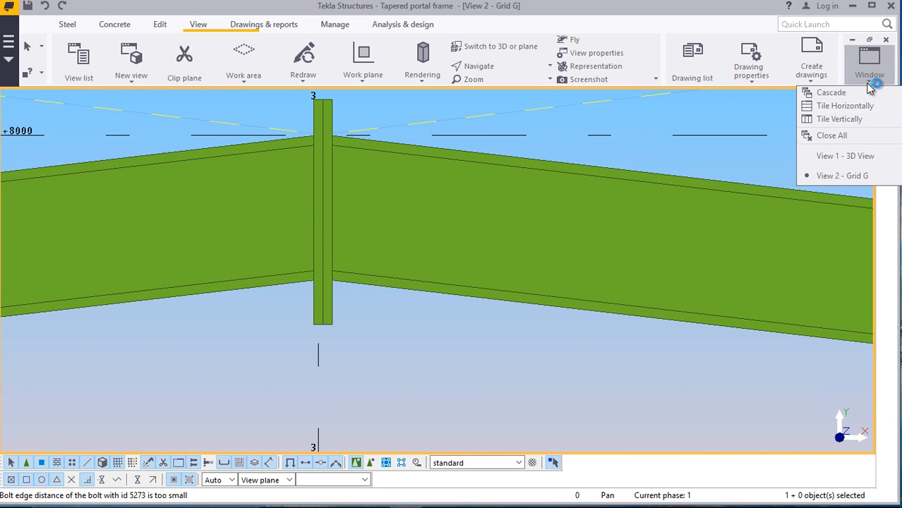
left_click(840, 154)
scroll(581, 166, "up", 2)
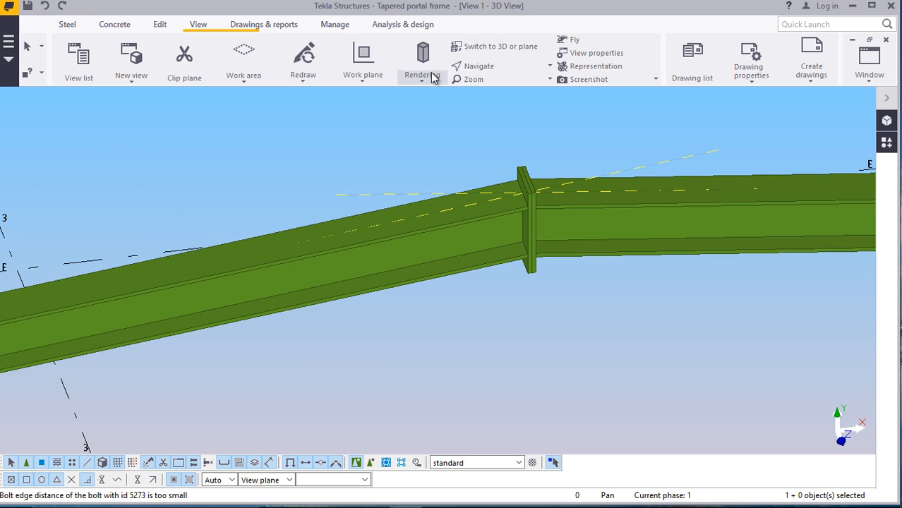
left_click(477, 66)
left_click(503, 88)
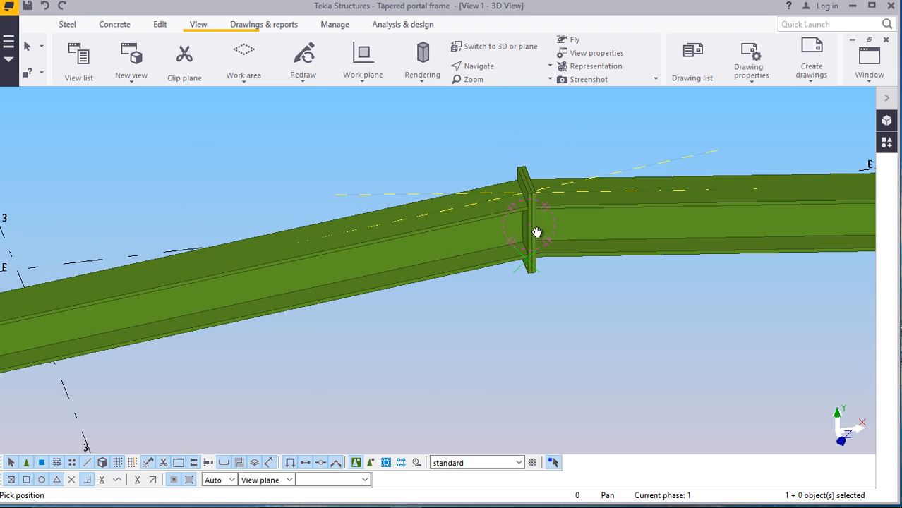
left_click_drag(536, 232, 472, 225)
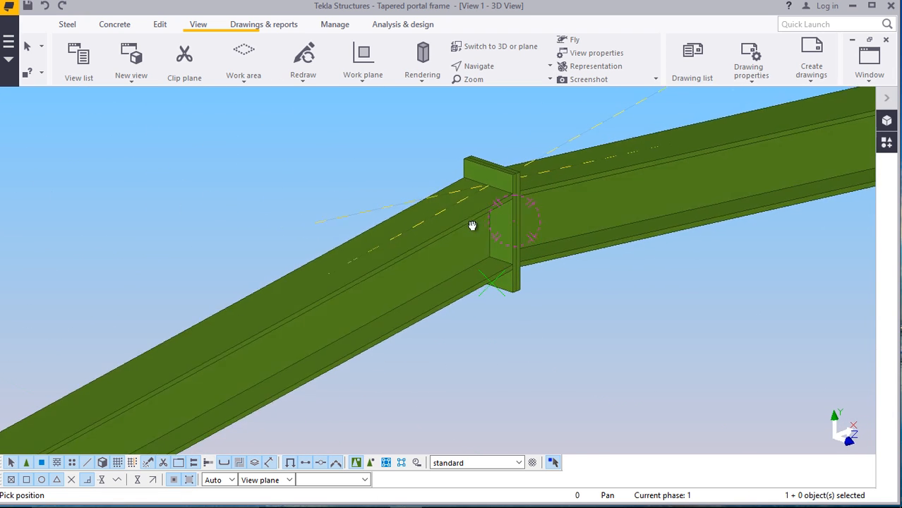
scroll(513, 181, "up", 5)
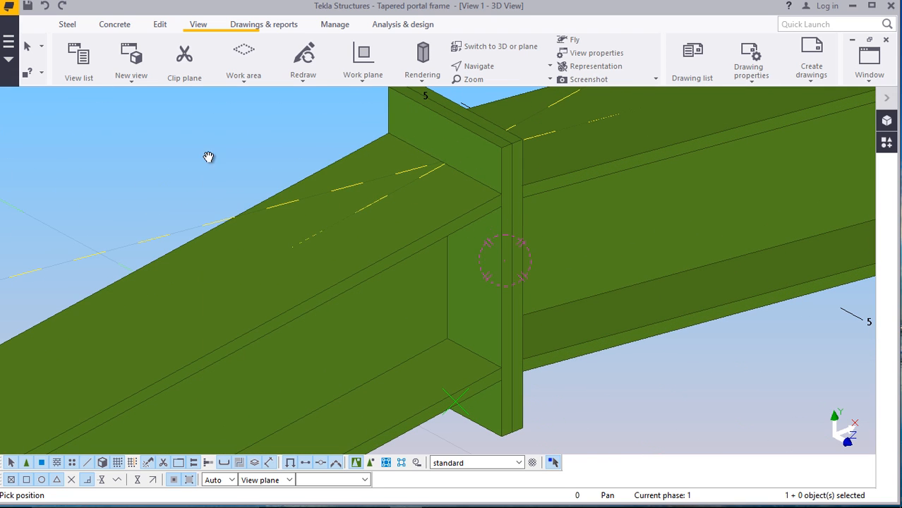
right_click(204, 154)
left_click(233, 167)
scroll(506, 146, "up", 2)
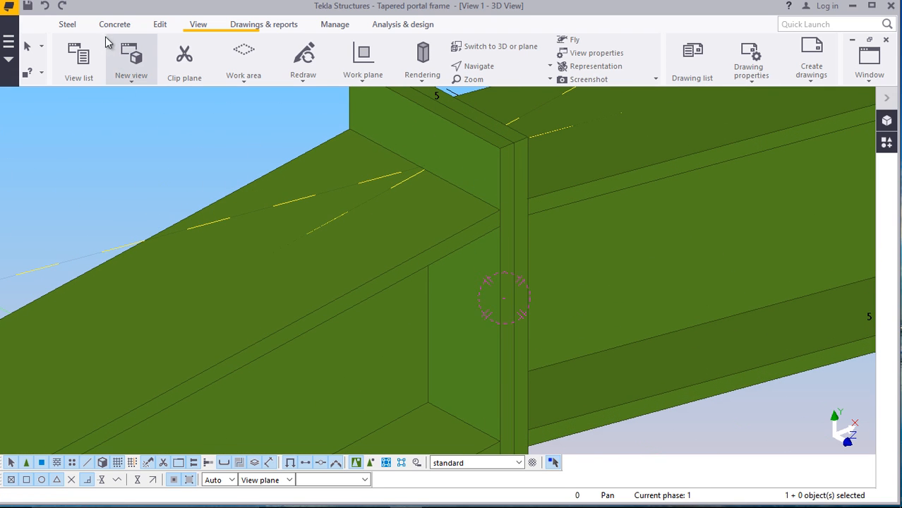
Start a bolt group and choose the two adjoining ridge end plates as the parts to bolt together
left_click(67, 24)
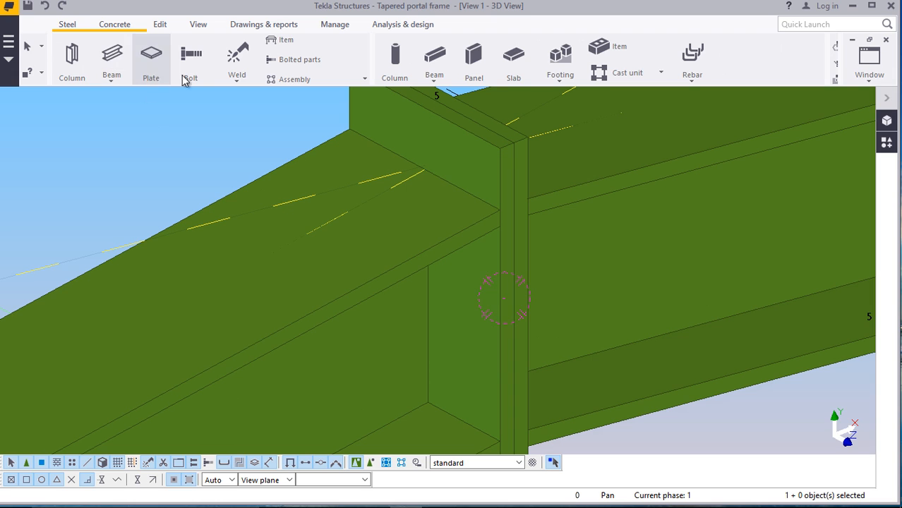
left_click(187, 71)
scroll(494, 176, "up", 2)
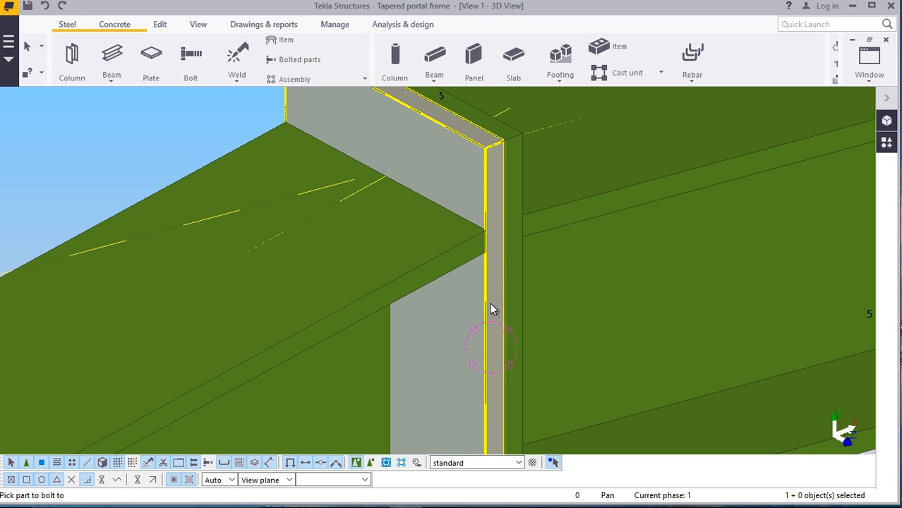
left_click(492, 309)
left_click(515, 290)
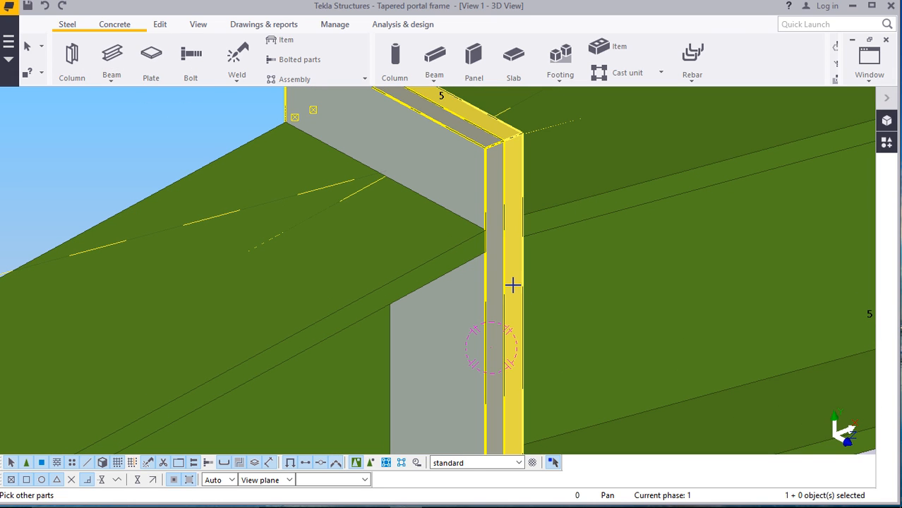
scroll(513, 284, "down", 4)
scroll(467, 424, "up", 1)
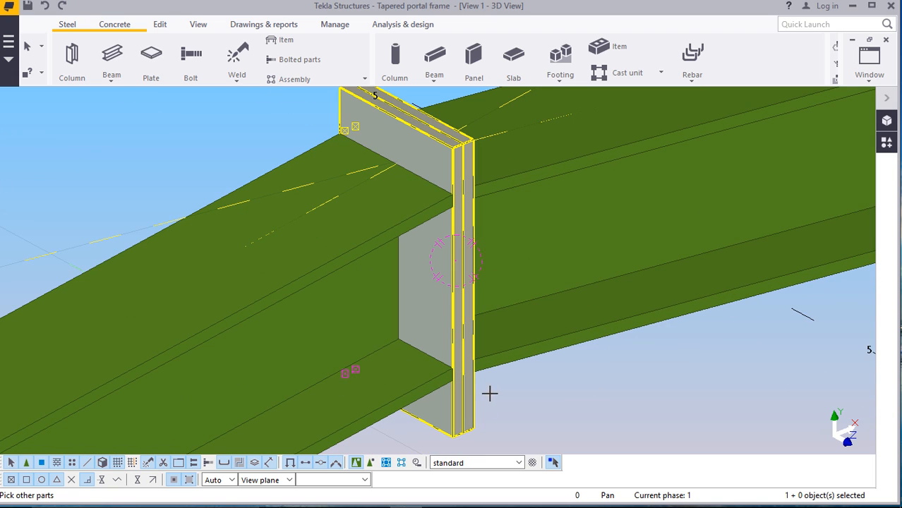
scroll(439, 429, "down", 2)
scroll(455, 410, "up", 4)
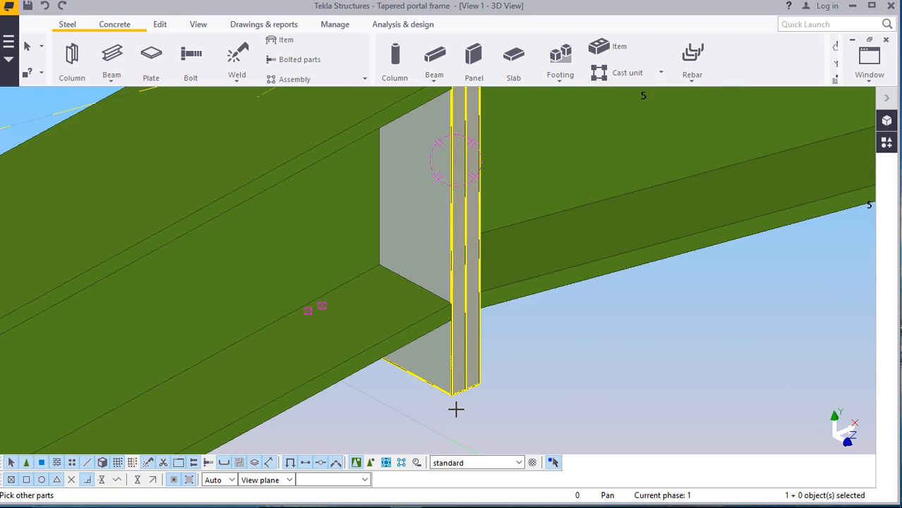
middle_click(462, 408)
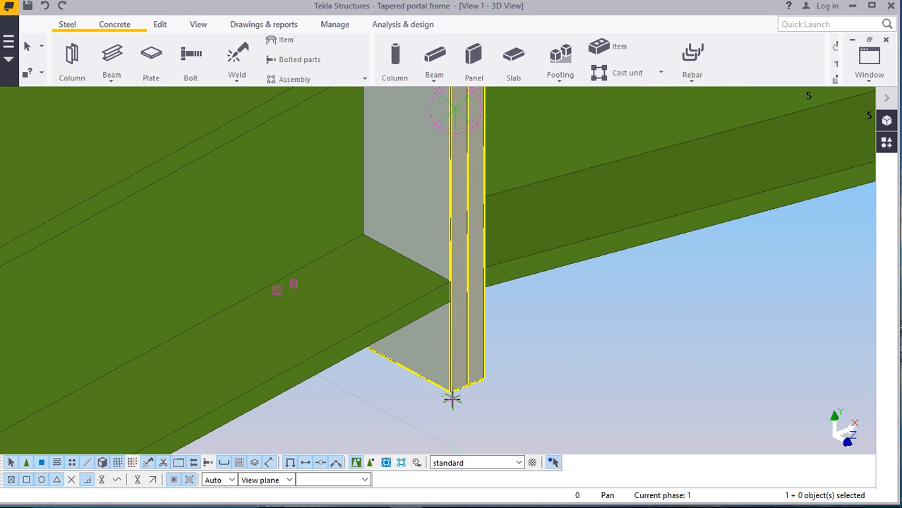
Place the bolt group along the end plate's outer vertical edge, from its bottom corner to its top corner
scroll(453, 397, "up", 3)
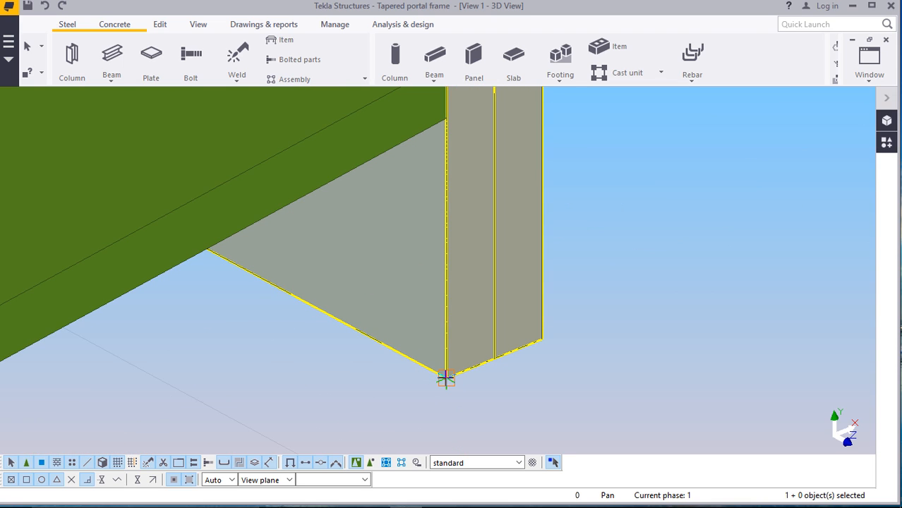
scroll(415, 408, "down", 5)
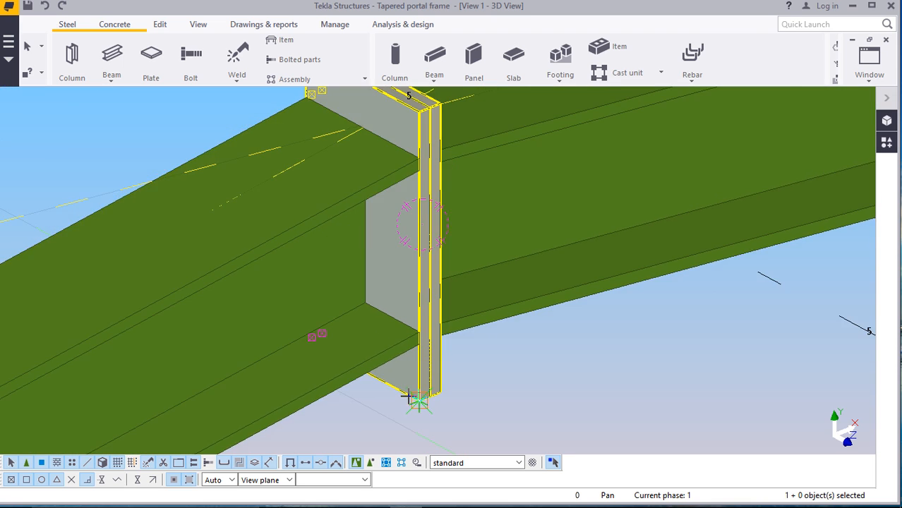
scroll(410, 240, "up", 8)
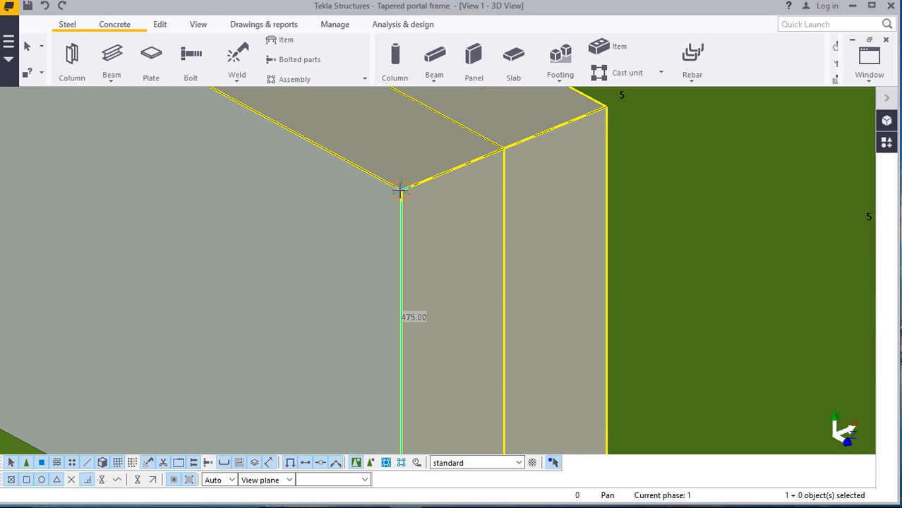
scroll(389, 217, "down", 6)
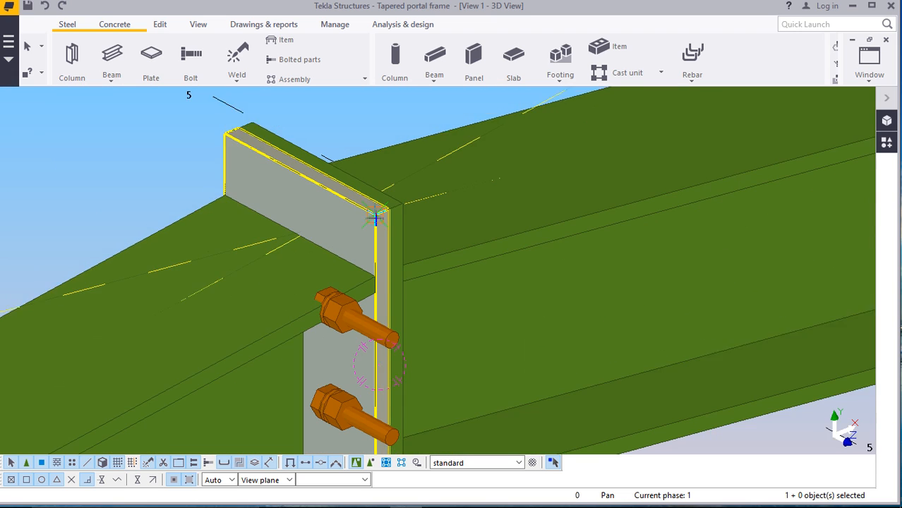
scroll(375, 219, "down", 3)
right_click(156, 171)
left_click(200, 179)
scroll(335, 214, "down", 2)
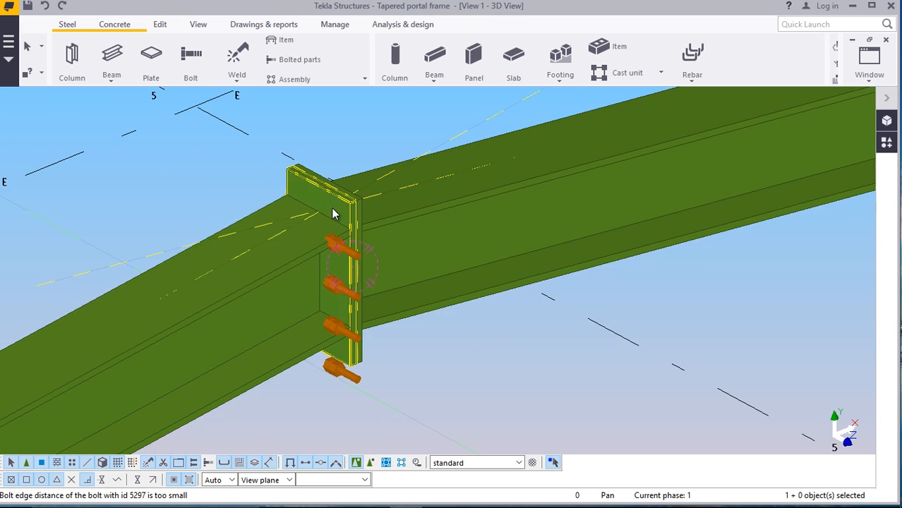
Set the ridge bolt group's start-point Dx offset to 0 and its rotation to Top
scroll(342, 262, "up", 2)
scroll(345, 253, "down", 1)
scroll(345, 299, "up", 2)
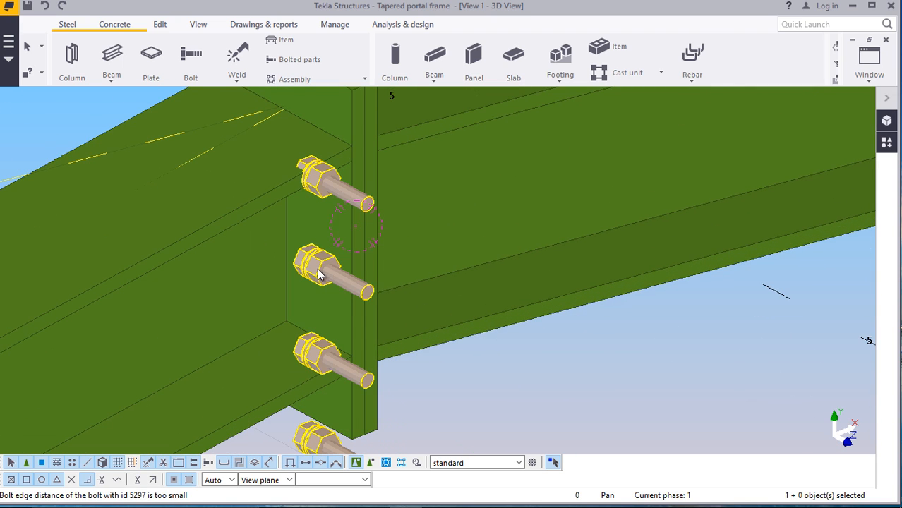
double_click(341, 290)
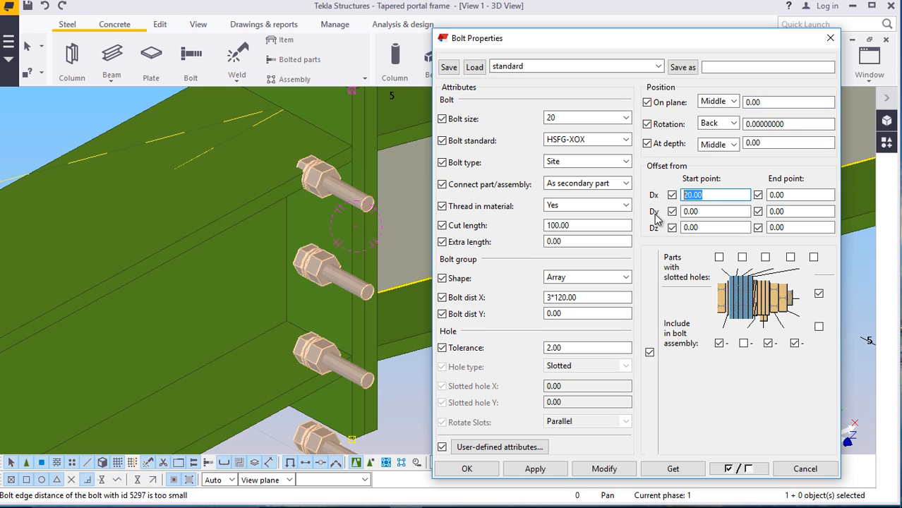
type("0")
left_click(593, 468)
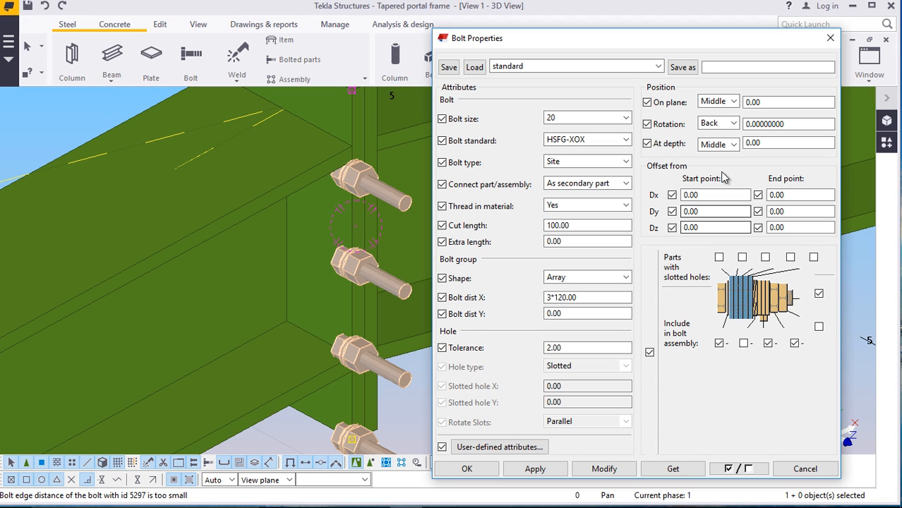
left_click(732, 124)
left_click(724, 161)
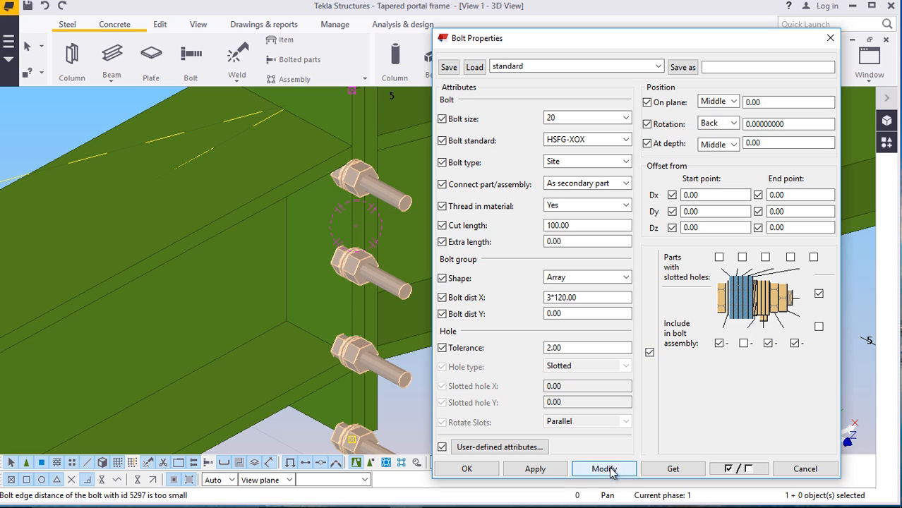
left_click(731, 123)
left_click(719, 149)
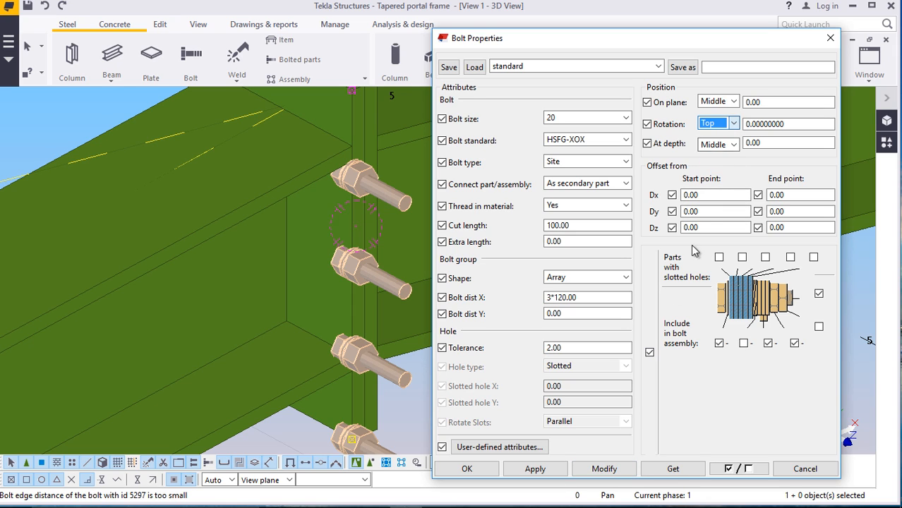
left_click(604, 469)
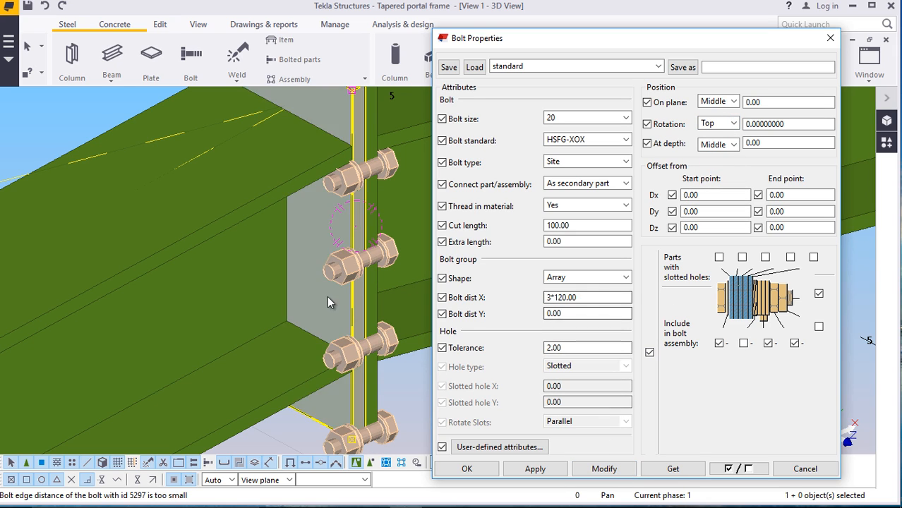
Adjust the bolt group's start-point Dx offset along the end plates, trying 20 first and finishing with 60
scroll(295, 234, "down", 2)
scroll(316, 152, "up", 1)
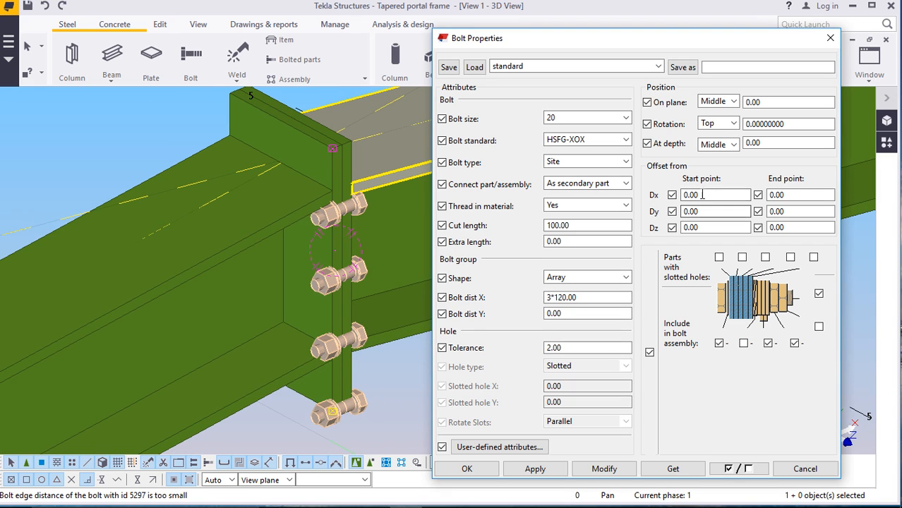
left_click(602, 471)
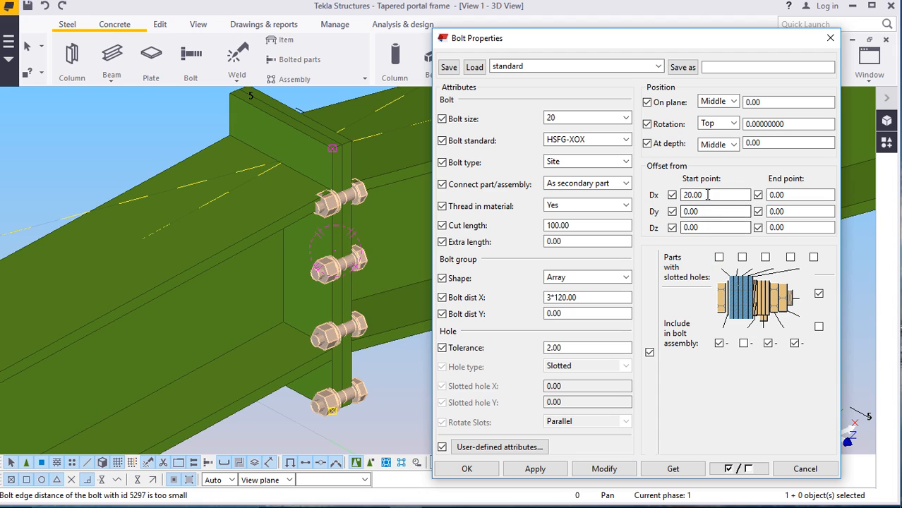
left_click(612, 472)
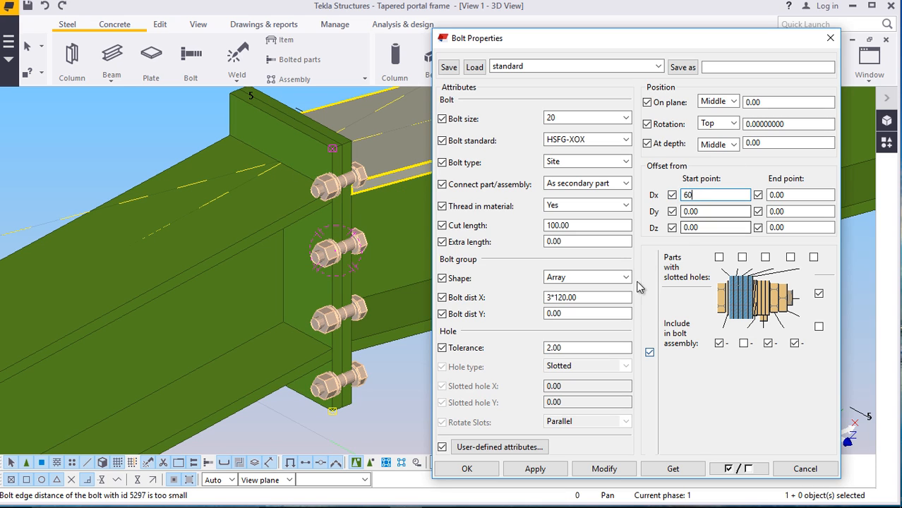
left_click(604, 469)
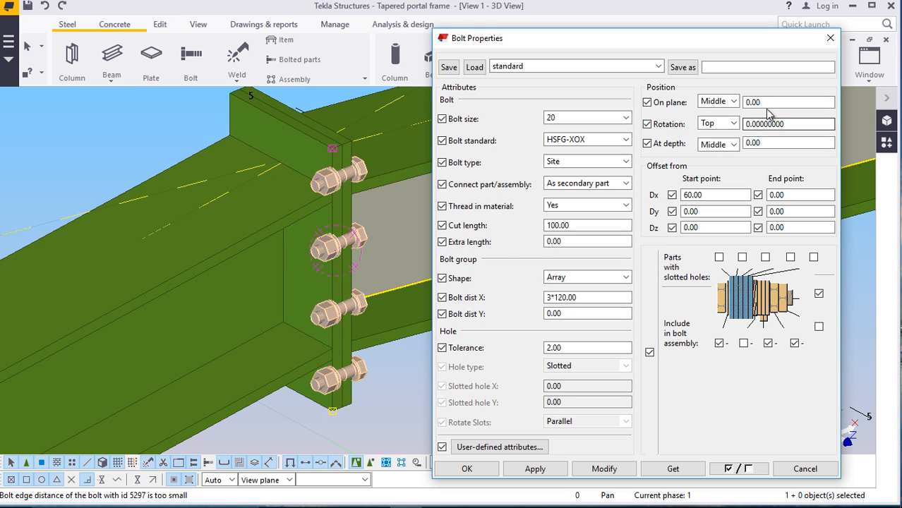
Try an on-plane position of 40 for the ridge bolt group and undo that change
type("40")
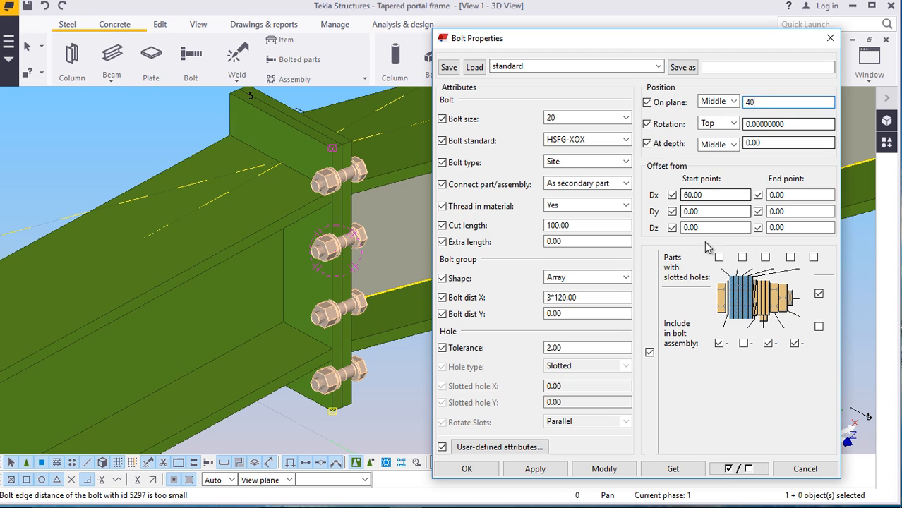
left_click(606, 469)
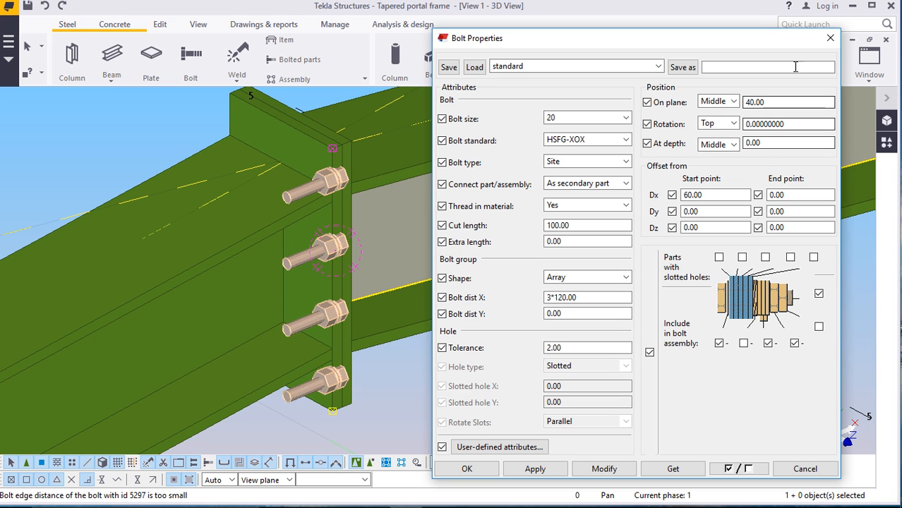
left_click(830, 38)
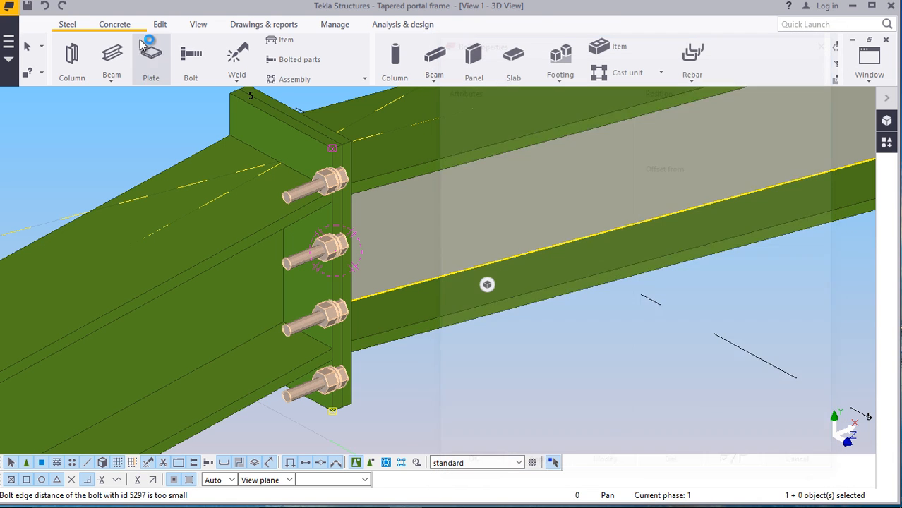
left_click(51, 8)
left_click(51, 8)
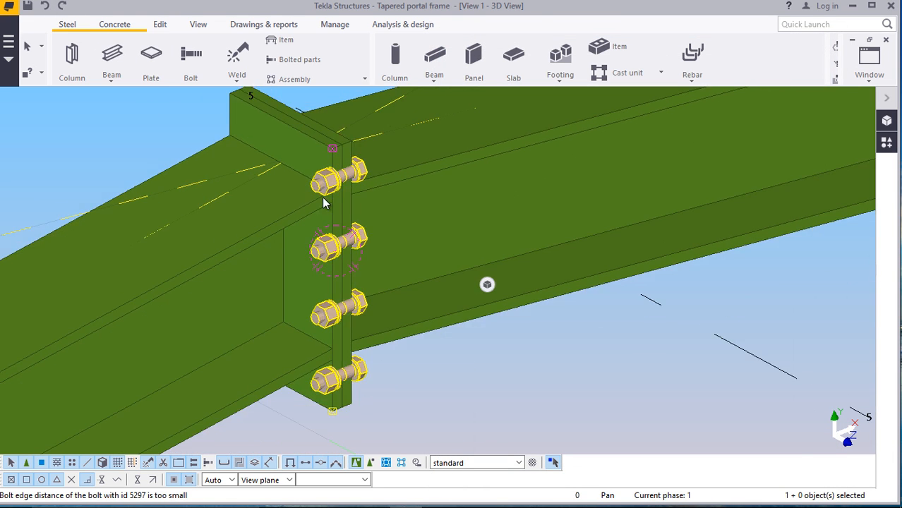
Define a new work plane at the ridge joint through the top corners of the end plate
scroll(324, 199, "down", 7)
scroll(314, 206, "up", 4)
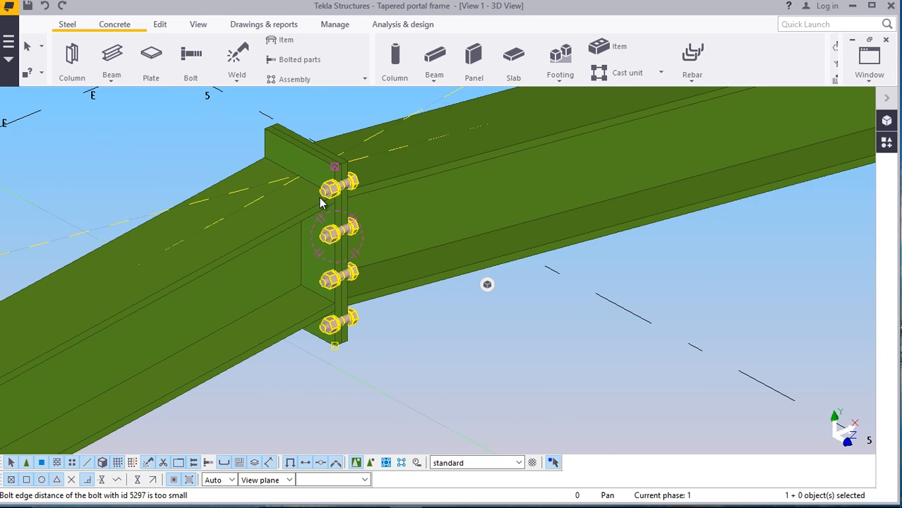
scroll(322, 203, "down", 4)
scroll(334, 183, "up", 3)
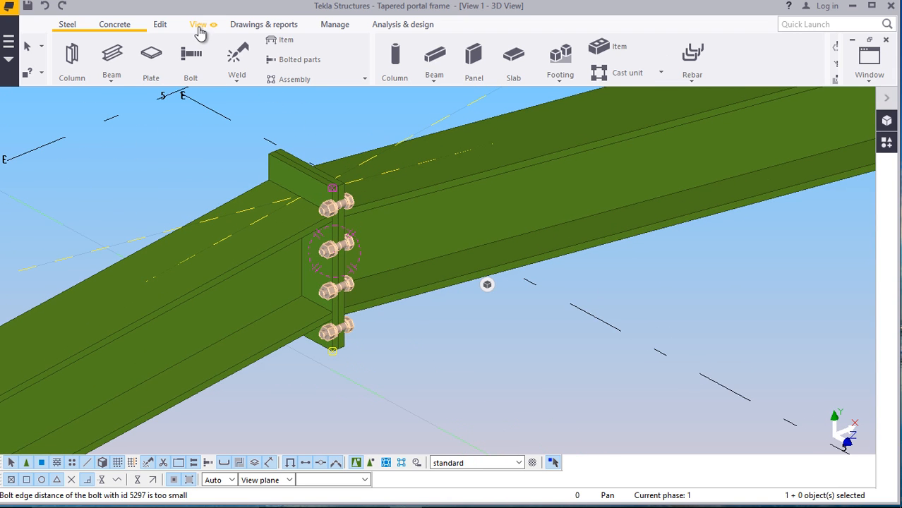
left_click(199, 25)
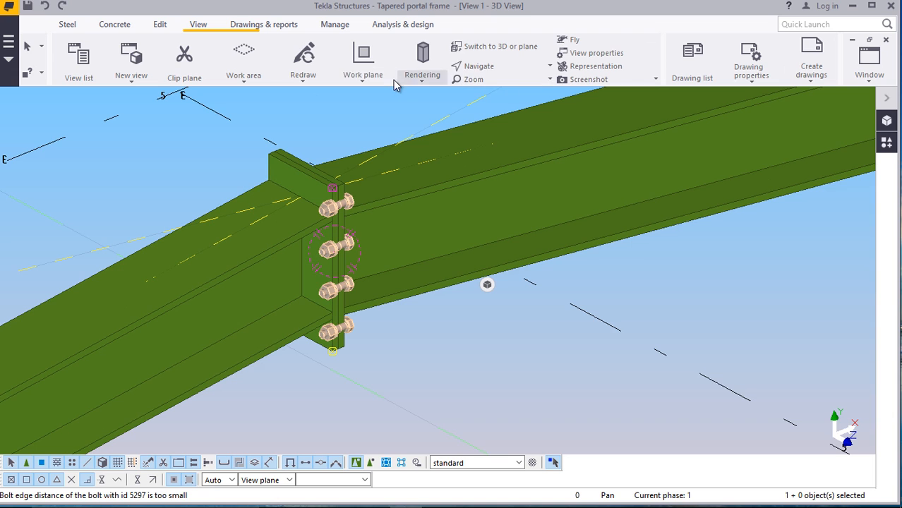
left_click(365, 74)
left_click(375, 111)
scroll(268, 159, "up", 3)
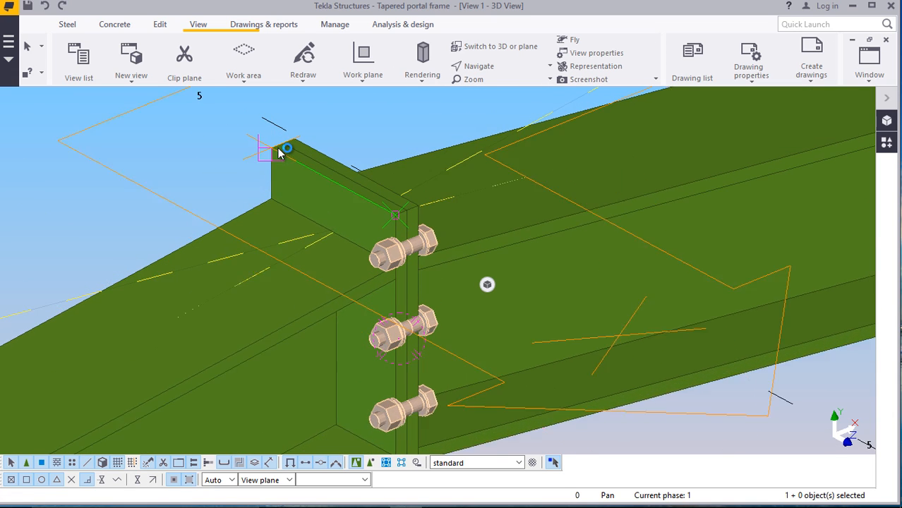
left_click(280, 152)
scroll(277, 148, "up", 1)
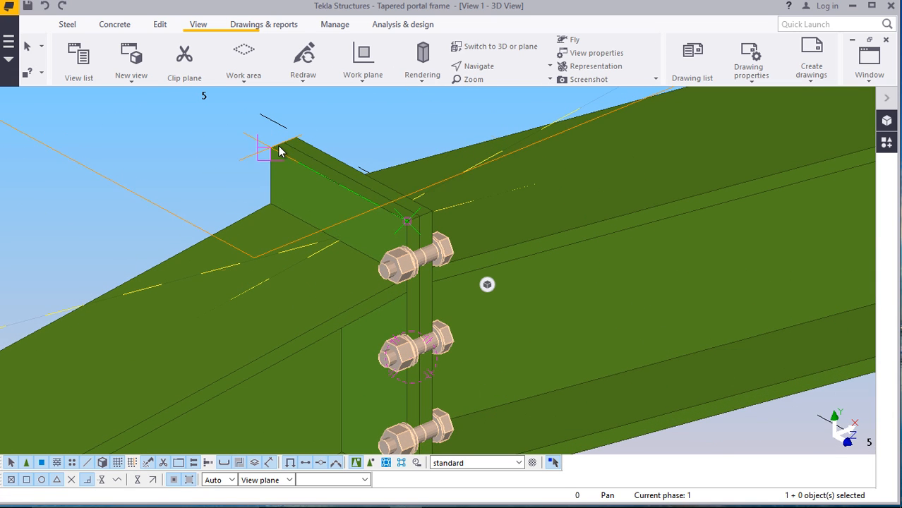
right_click(200, 160)
left_click(212, 161)
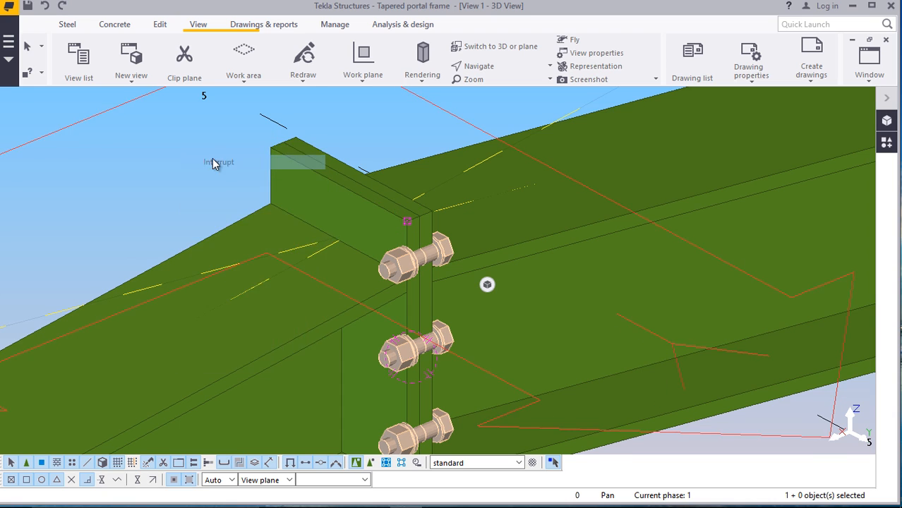
Offset the bolt row from the plates' outer edge, trying an on-plane position of 40 and finishing with -40
scroll(258, 172, "down", 5)
scroll(314, 226, "up", 3)
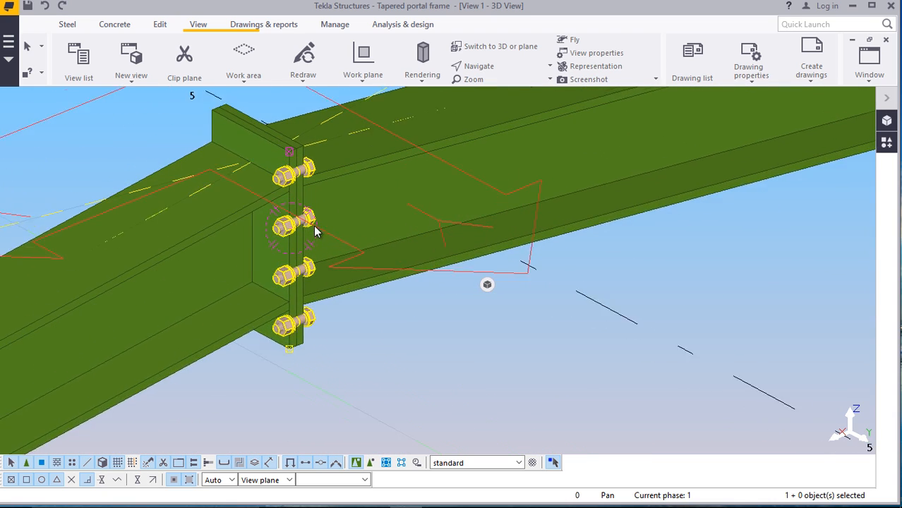
double_click(287, 231)
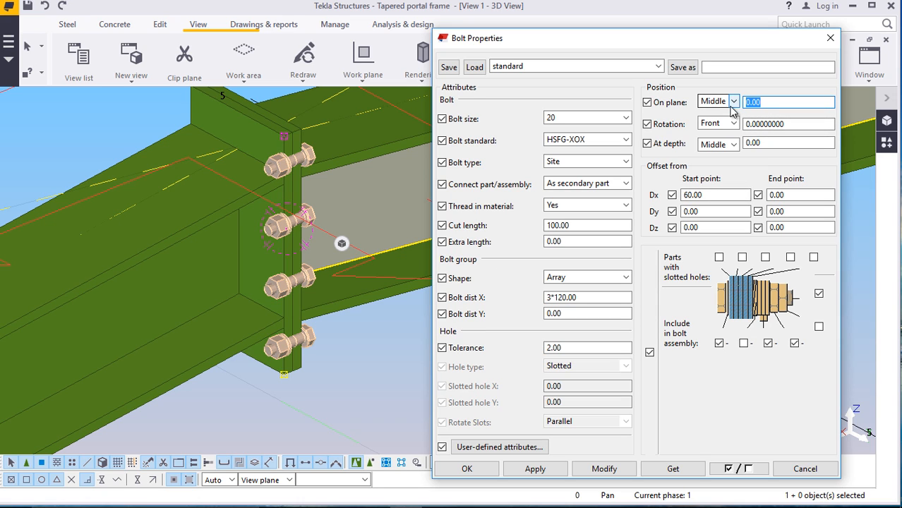
left_click(604, 469)
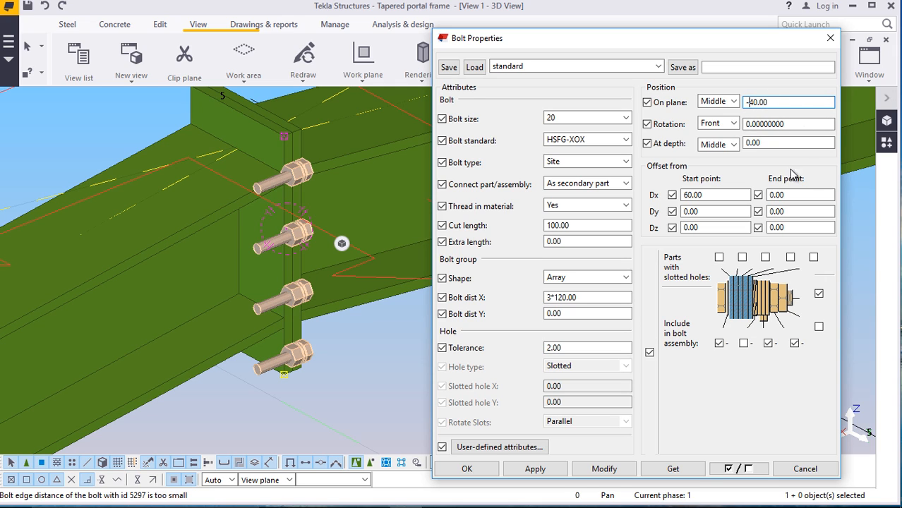
left_click(612, 470)
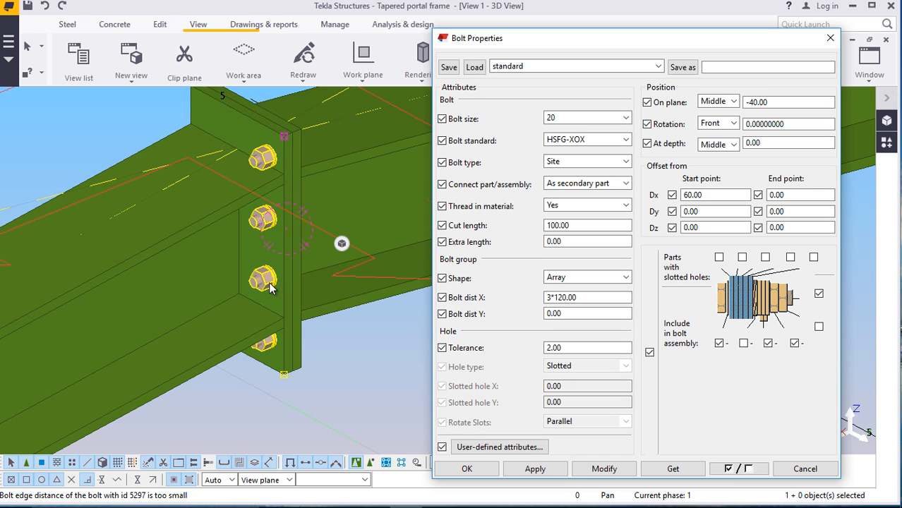
Apply the current bolt properties to the ridge bolt group and close its properties
scroll(268, 282, "up", 5)
scroll(269, 279, "down", 5)
scroll(281, 204, "up", 3)
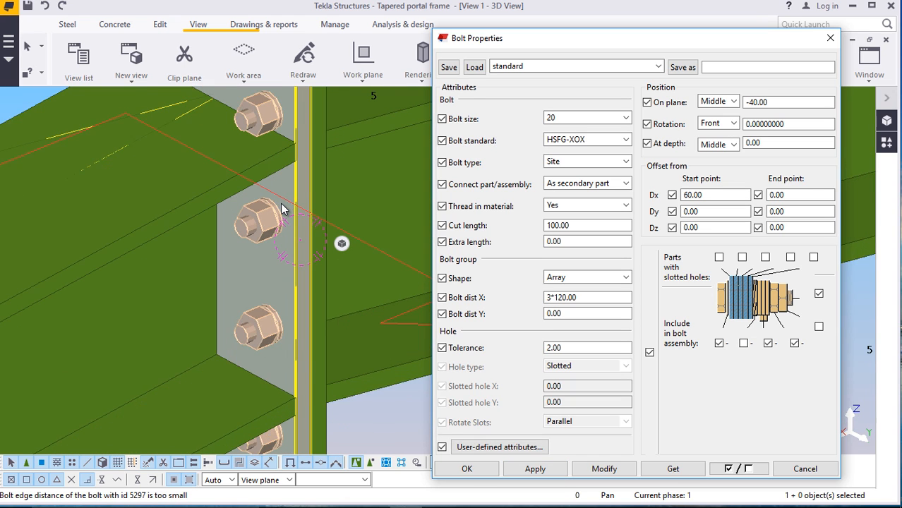
scroll(282, 203, "down", 3)
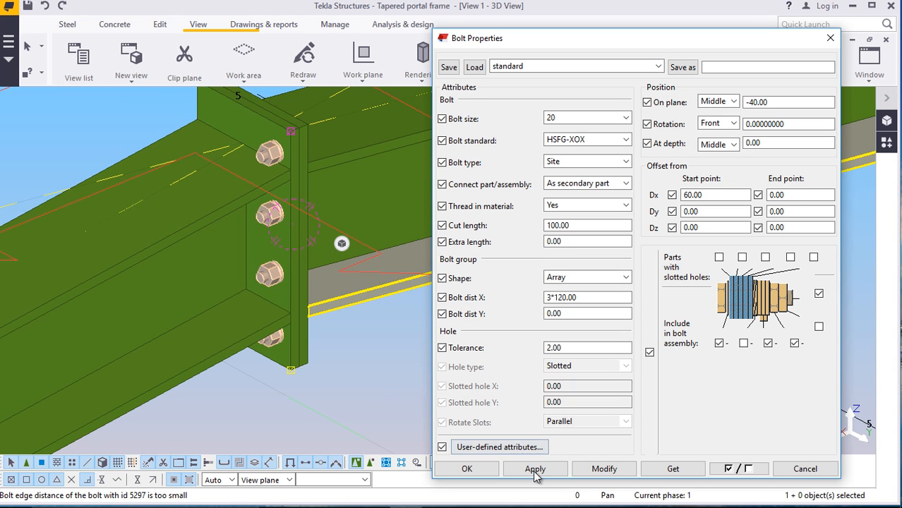
left_click(583, 470)
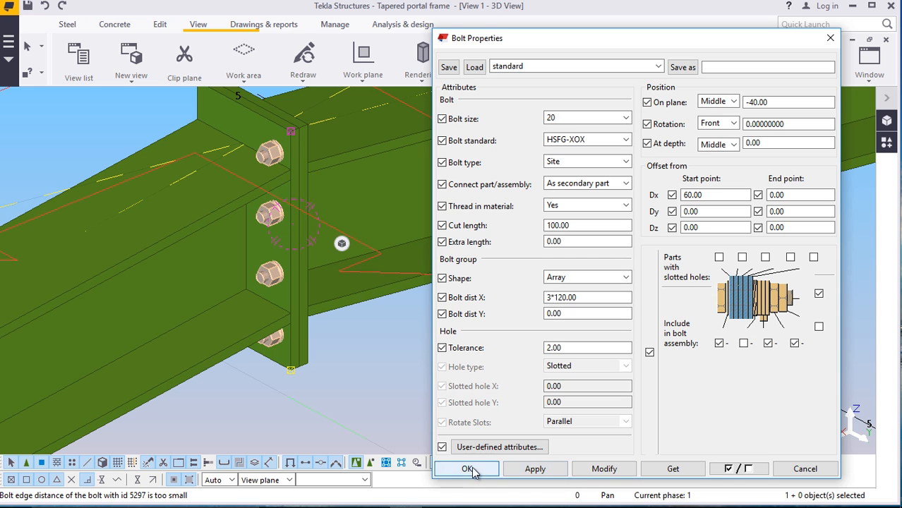
left_click(468, 469)
scroll(425, 318, "down", 1)
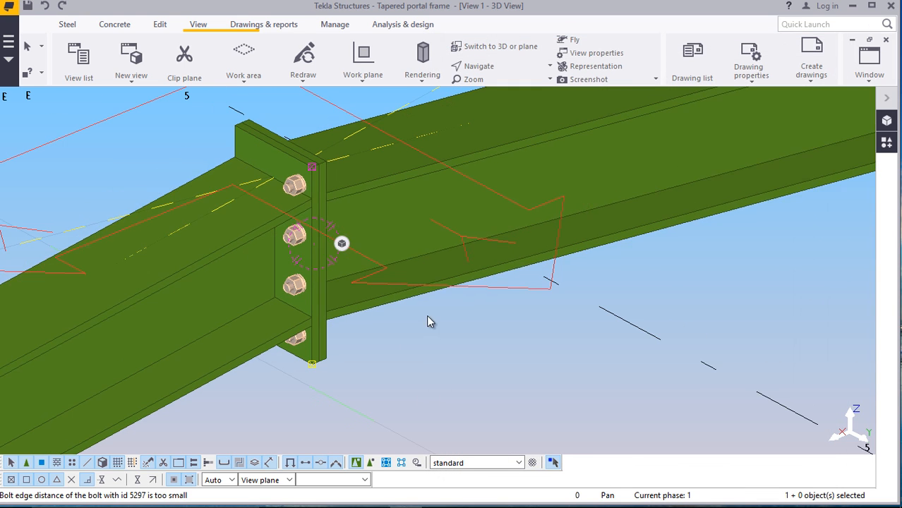
right_click(97, 154)
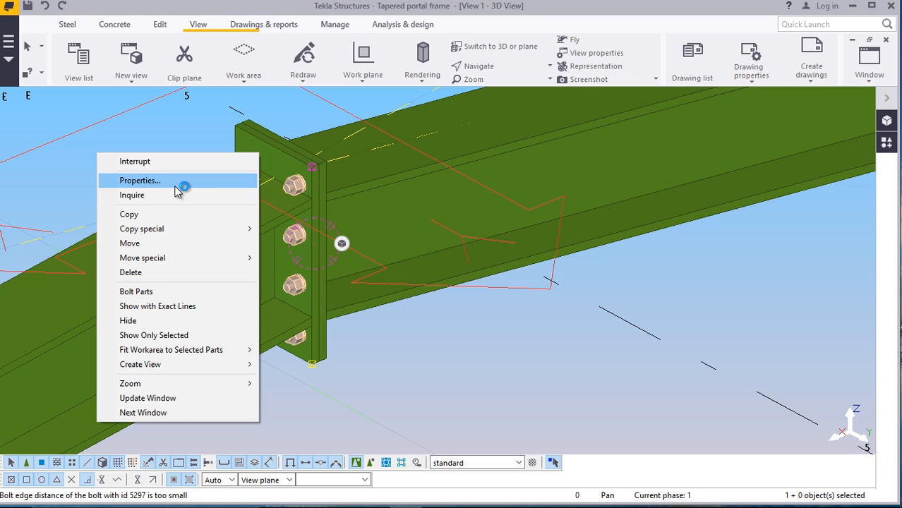
left_click(174, 126)
Set the work plane upright on the outer face of the ridge end plate with the work plane tool
scroll(284, 344, "down", 3)
scroll(274, 193, "up", 5)
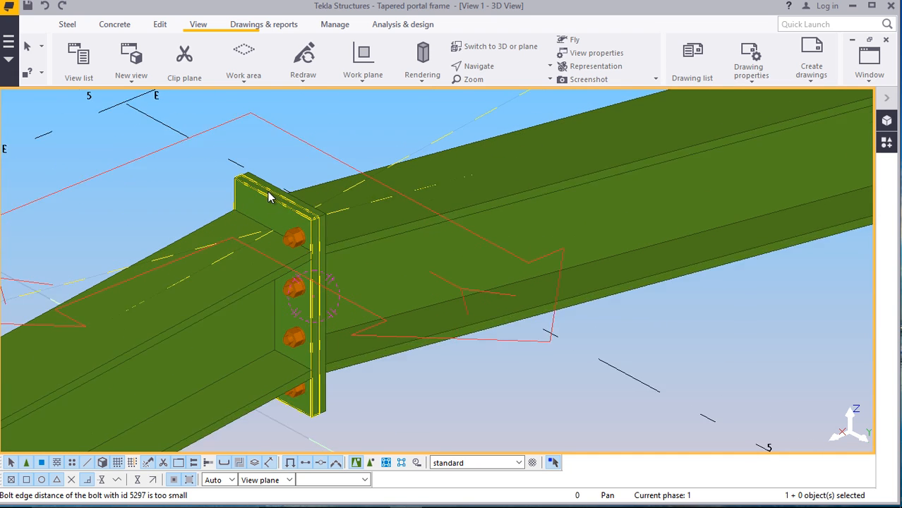
left_click(363, 79)
left_click(355, 107)
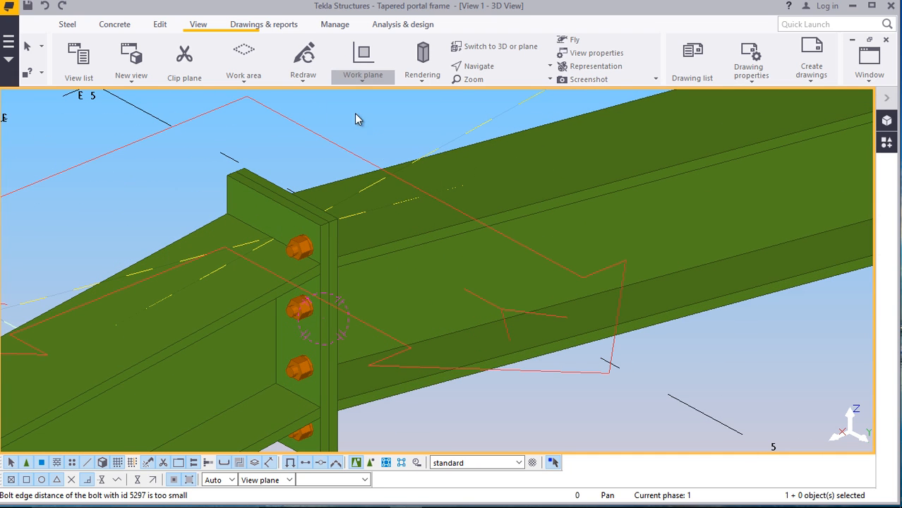
left_click(236, 185)
right_click(256, 125)
left_click(288, 134)
Mirror a copy of the ridge bolt row about the end plate's vertical centreline, using X0 125, Y0 0 and angle -90
scroll(265, 279, "down", 3)
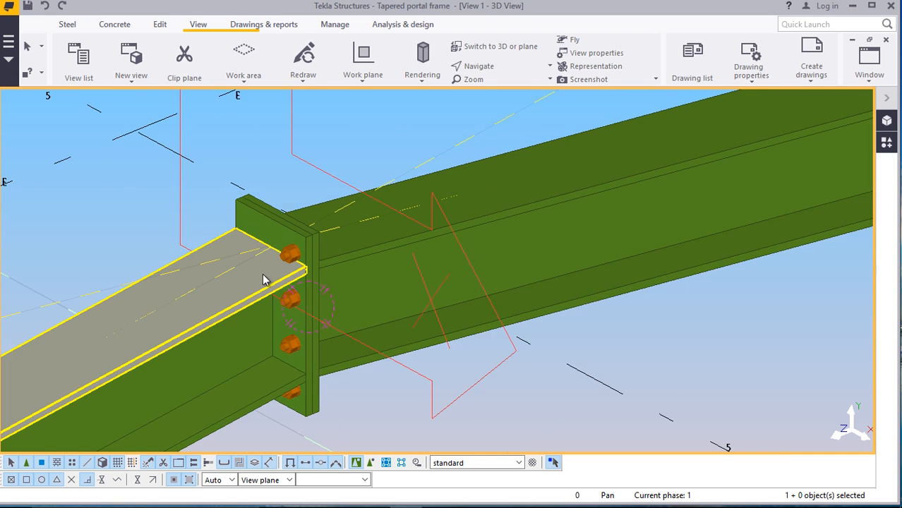
scroll(297, 240, "up", 5)
right_click(249, 152)
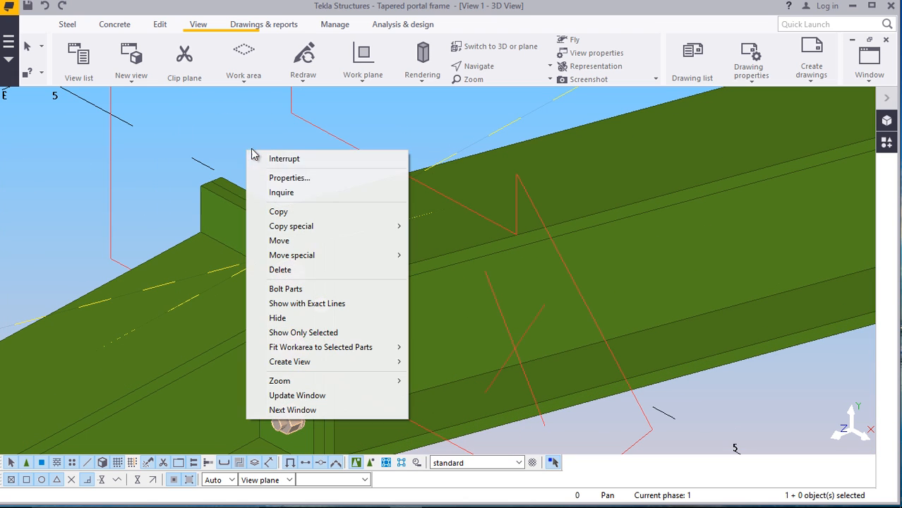
mouse_move(295, 233)
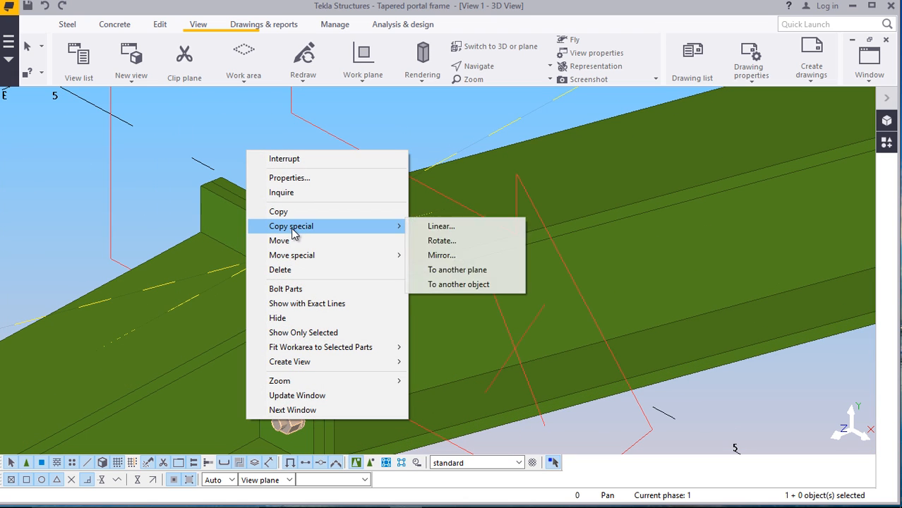
left_click(441, 255)
scroll(252, 226, "up", 5)
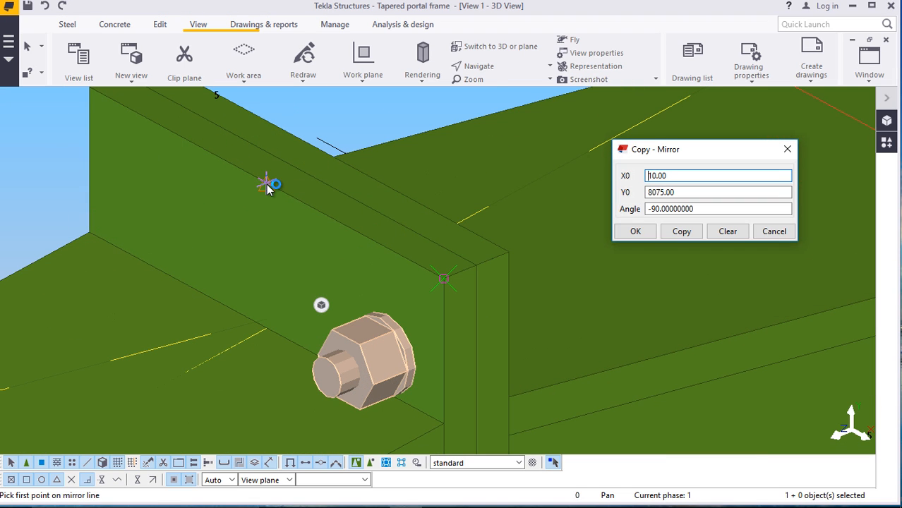
left_click(266, 184)
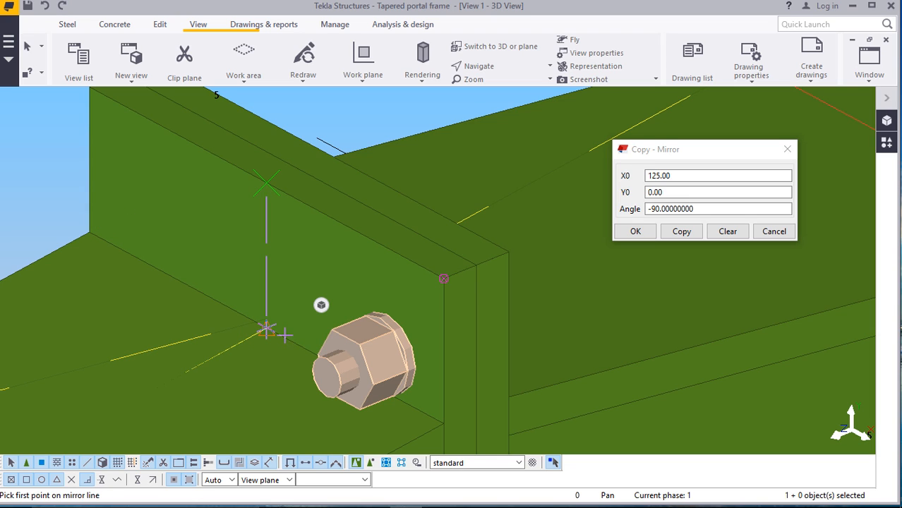
left_click(679, 233)
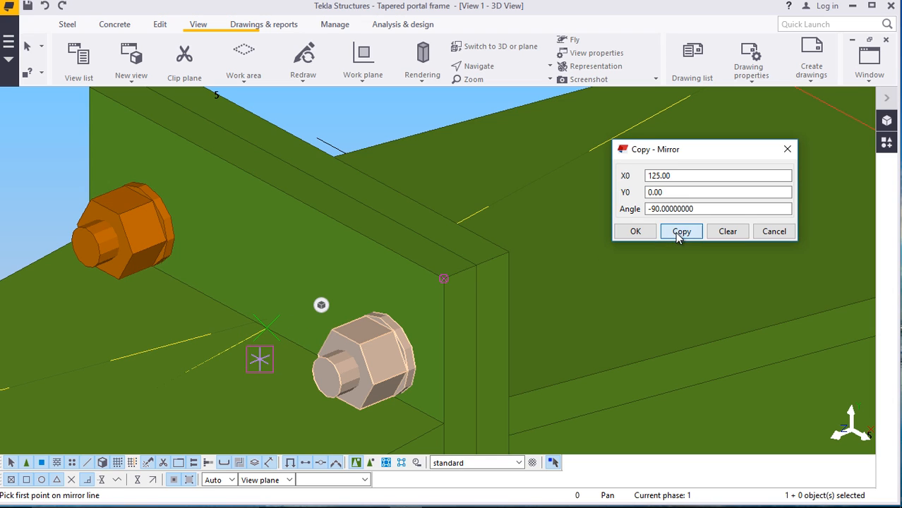
left_click(636, 232)
Examine both bolt rows at the ridge joint from each side of the end plates
scroll(369, 176, "down", 2)
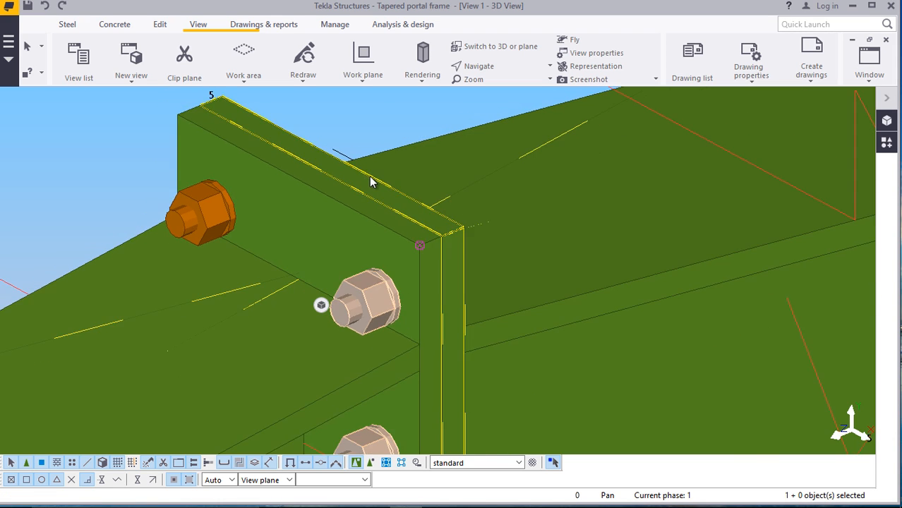
scroll(369, 176, "down", 5)
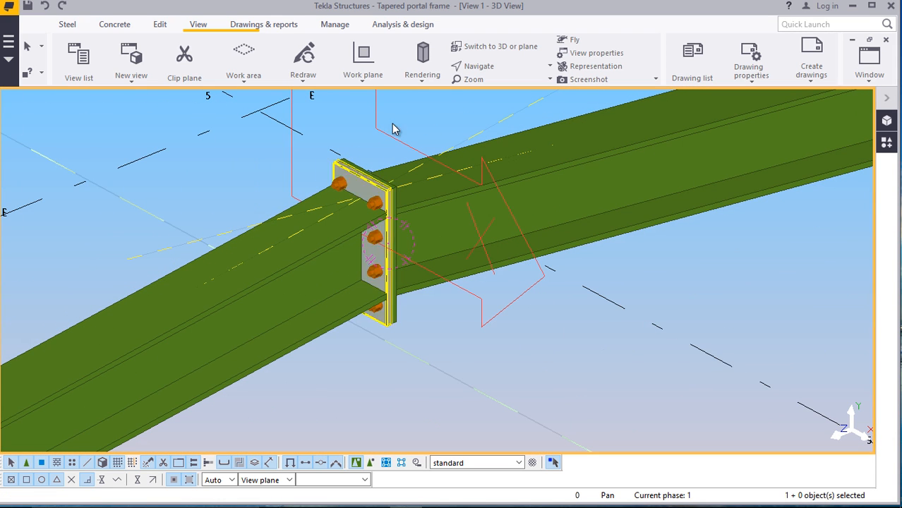
left_click(478, 66)
left_click(494, 108)
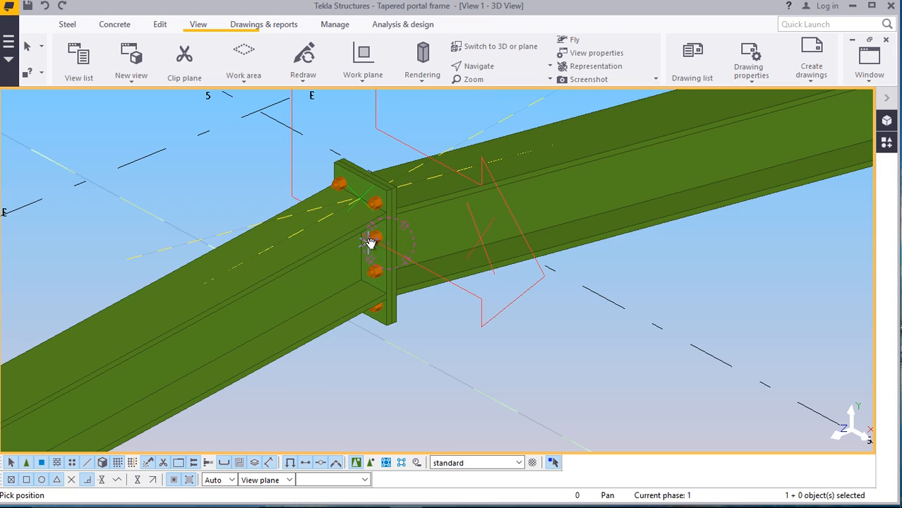
middle_click_drag(369, 242, 690, 213, "ctrl")
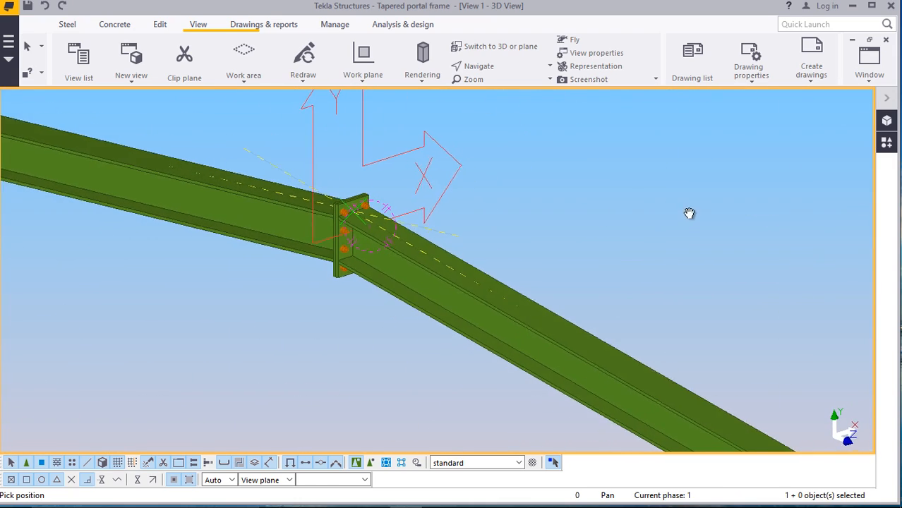
scroll(364, 208, "up", 8)
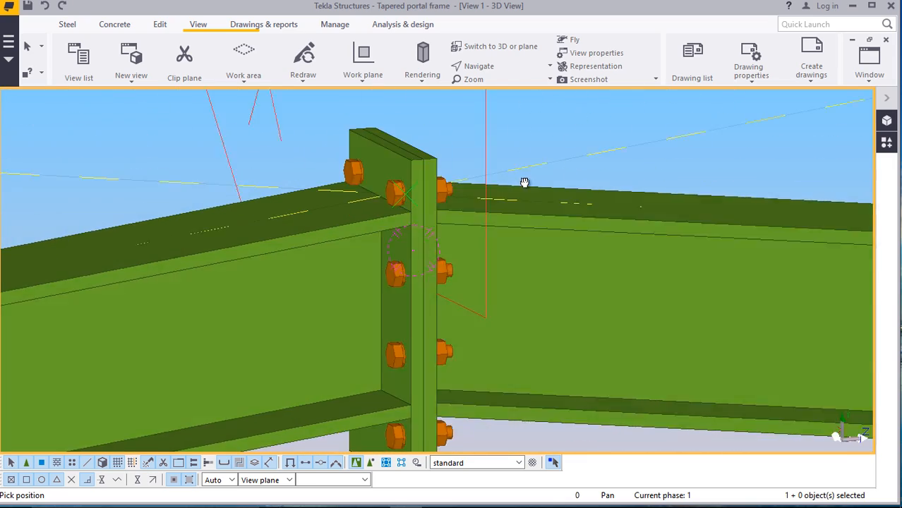
scroll(524, 182, "down", 5)
middle_click_drag(415, 161, 481, 280, "ctrl")
scroll(411, 210, "up", 3)
middle_click_drag(453, 235, 326, 207, "ctrl")
middle_click_drag(397, 196, 400, 214, "ctrl")
scroll(399, 215, "down", 6)
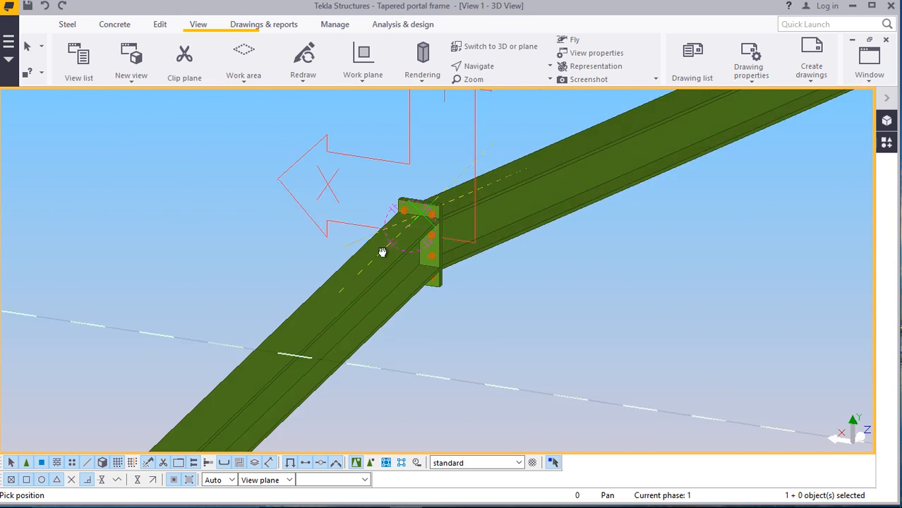
Examine the rafter splice connections and the frame on both sides of the ridge from different angles
scroll(429, 213, "down", 1)
middle_click_drag(429, 231, 375, 294, "ctrl")
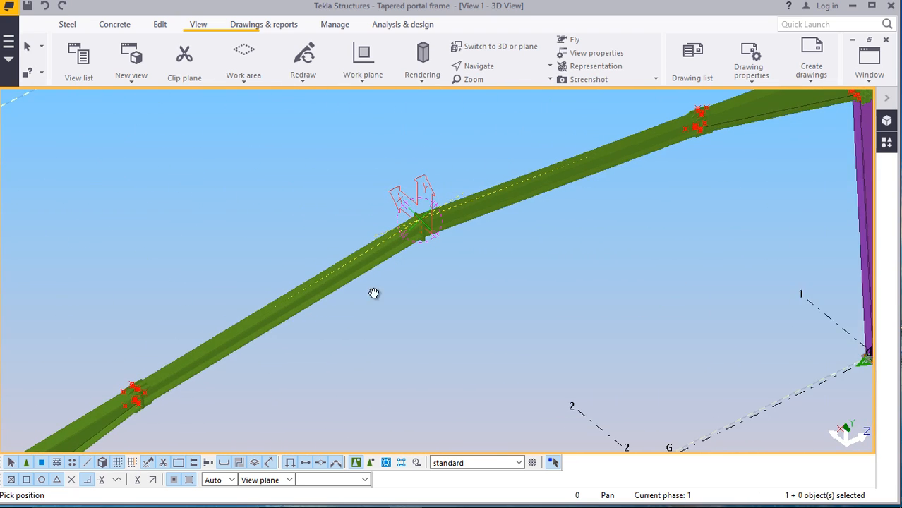
scroll(157, 405, "up", 4)
scroll(148, 381, "up", 5)
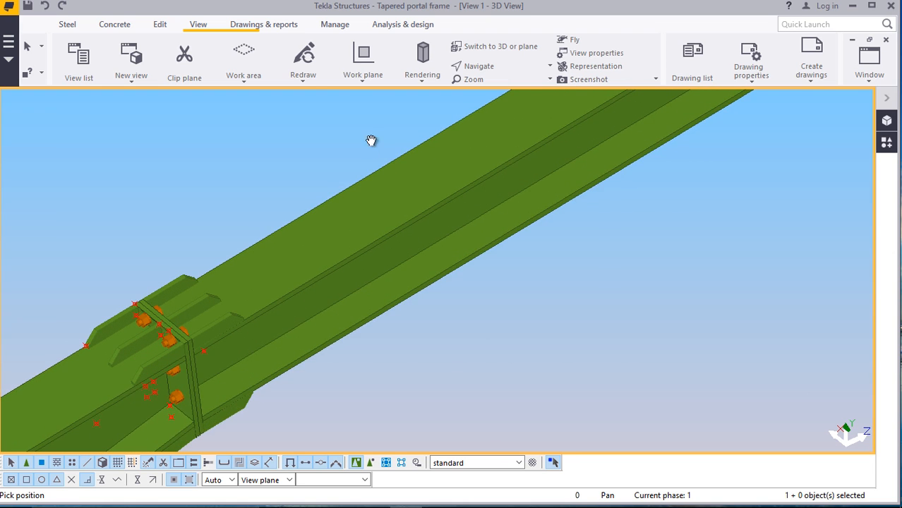
left_click(484, 67)
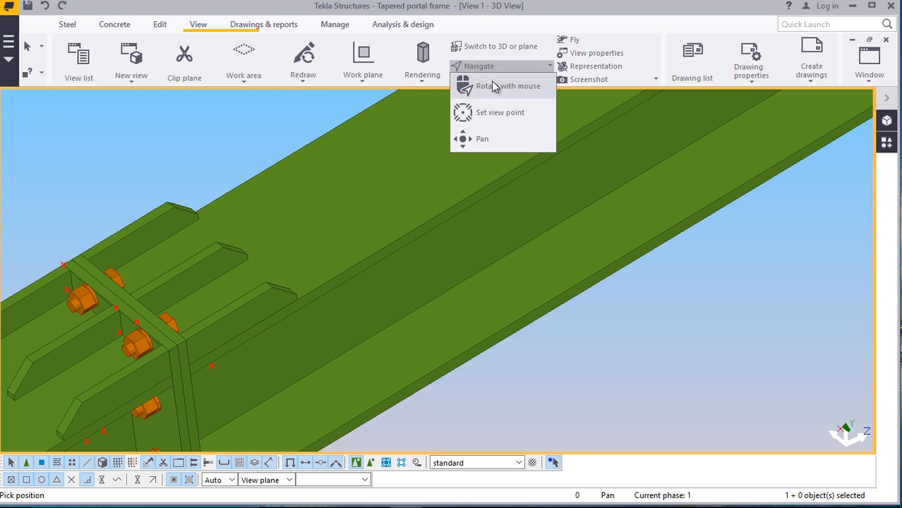
left_click(489, 86)
scroll(437, 215, "down", 3)
left_click_drag(323, 285, 205, 274)
scroll(311, 268, "up", 4)
left_click_drag(295, 275, 507, 318)
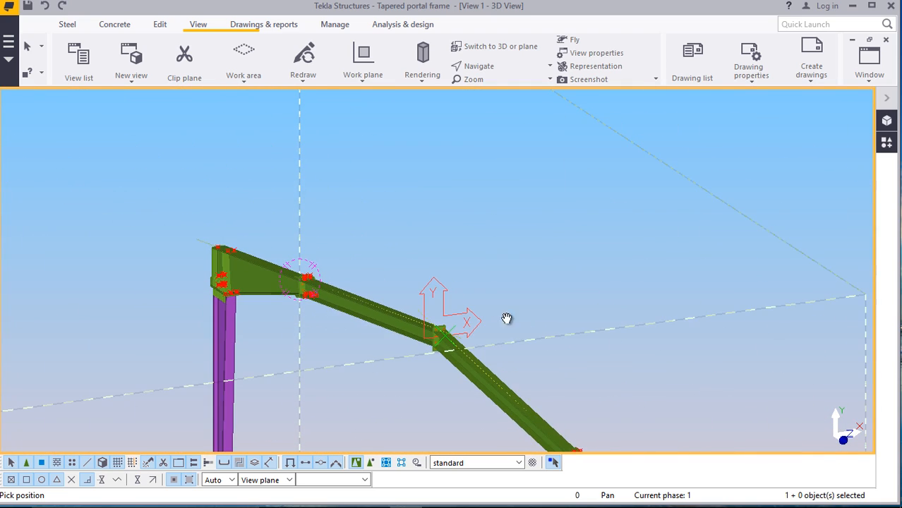
left_click_drag(526, 372, 399, 177)
right_click(400, 177)
left_click(410, 182)
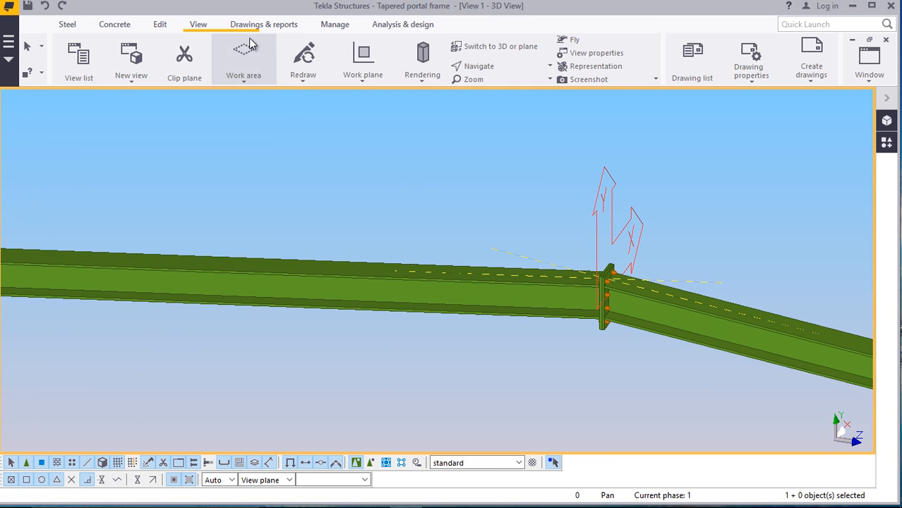
Place the work plane horizontally at ground level on the intersection of grid lines 4 and G
left_click(361, 82)
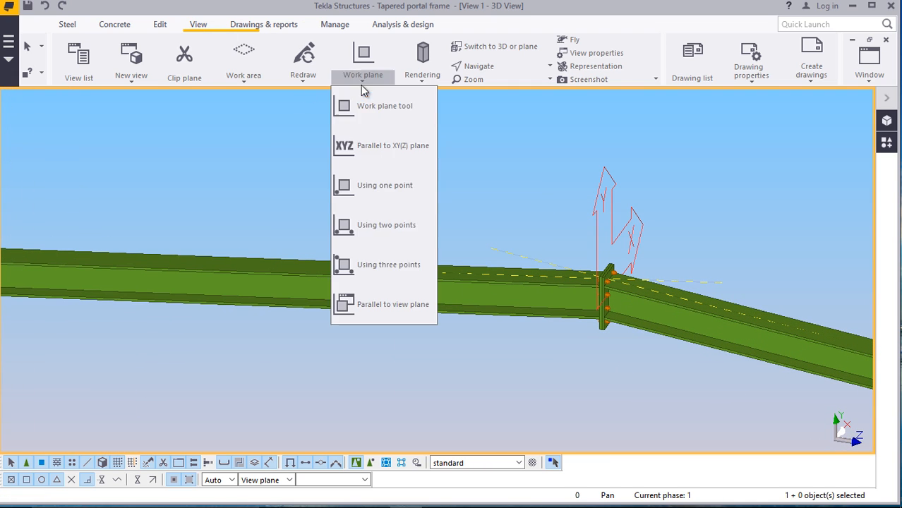
left_click(363, 113)
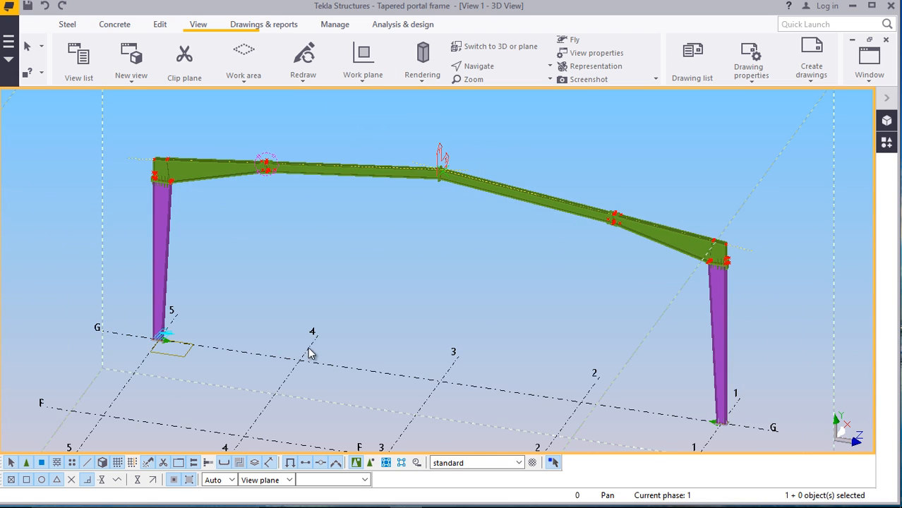
scroll(300, 363, "up", 4)
right_click(424, 206)
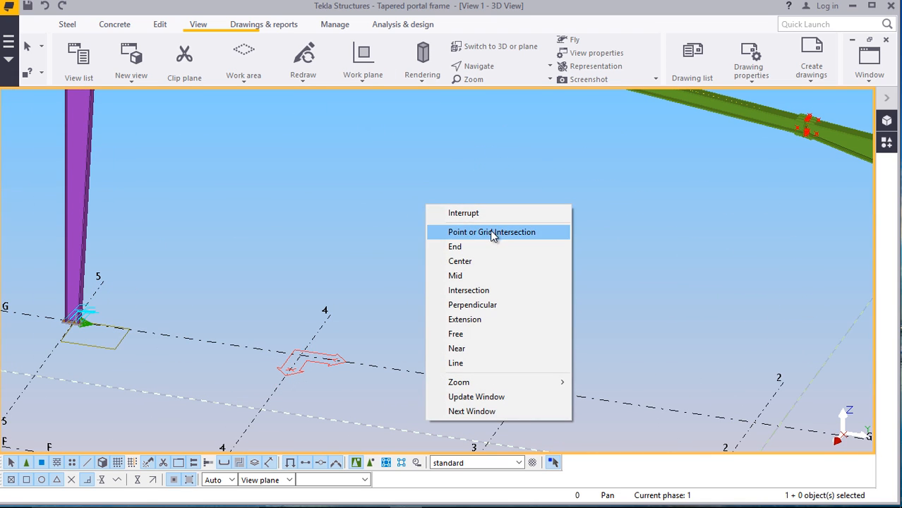
left_click(432, 213)
right_click(449, 172)
left_click(521, 231)
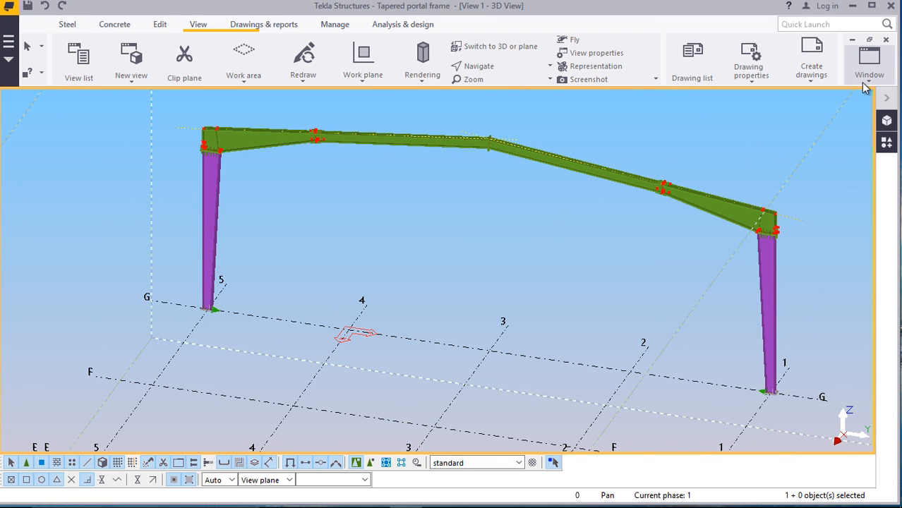
Examine the completed frame's ridge joint, rafter splices, column-to-rafter knee connection and column base plate from different angles
left_click(500, 67)
left_click(502, 88)
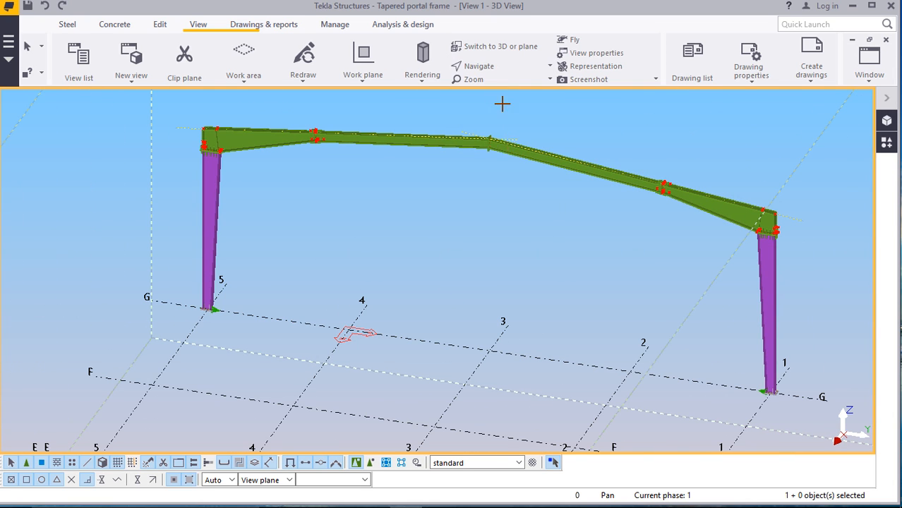
mouse_move(507, 152)
left_mouse_down()
mouse_move(362, 185)
mouse_move(278, 151)
mouse_move(231, 145)
mouse_move(275, 233)
mouse_move(362, 219)
mouse_move(336, 216)
mouse_move(404, 198)
mouse_move(515, 142)
left_mouse_up()
scroll(528, 143, "up", 8)
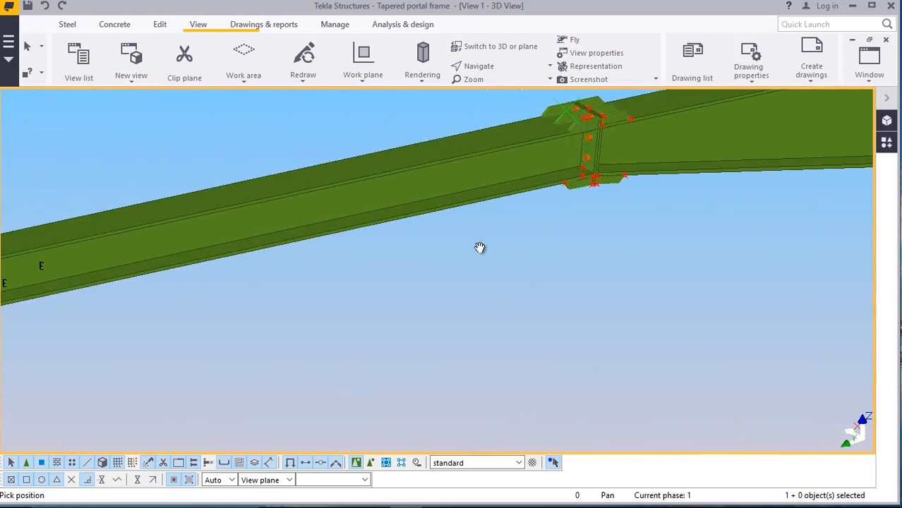
scroll(479, 240, "down", 4)
scroll(495, 186, "down", 2)
scroll(204, 259, "up", 8)
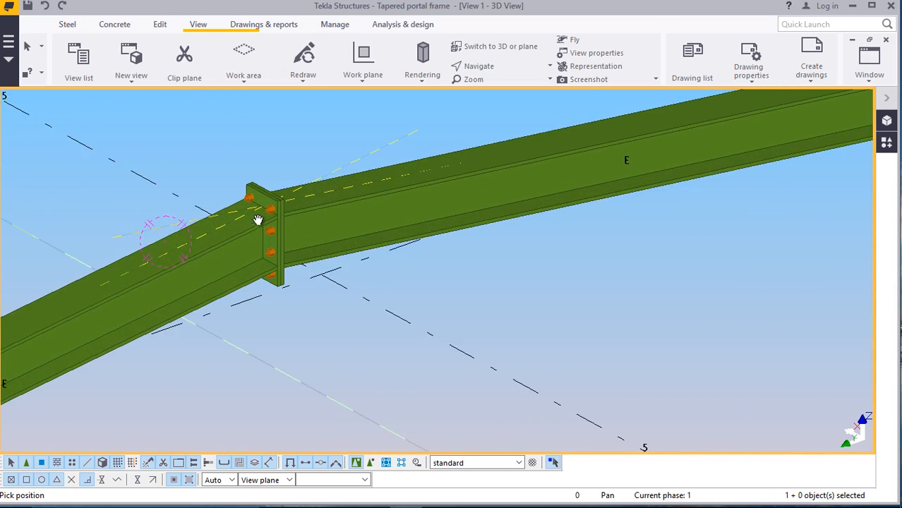
scroll(387, 197, "down", 4)
scroll(439, 189, "down", 6)
scroll(222, 306, "up", 7)
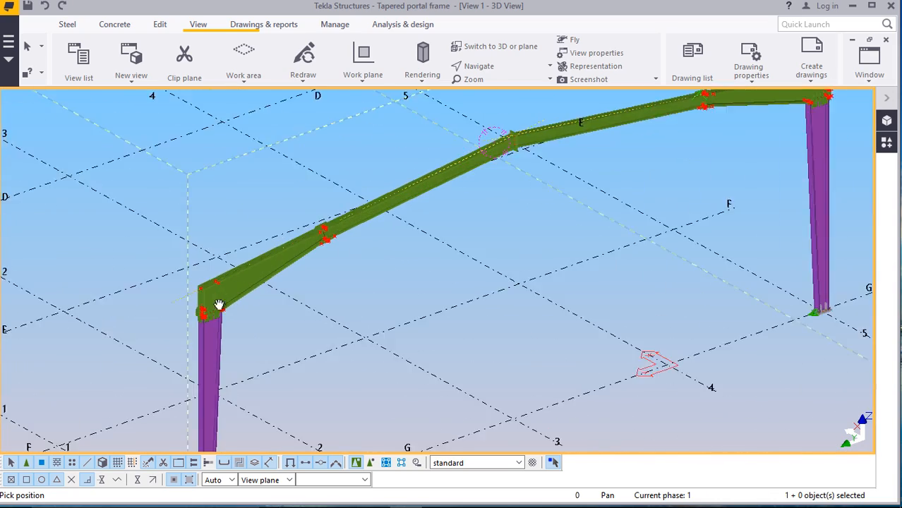
scroll(206, 311, "up", 5)
scroll(245, 288, "down", 4)
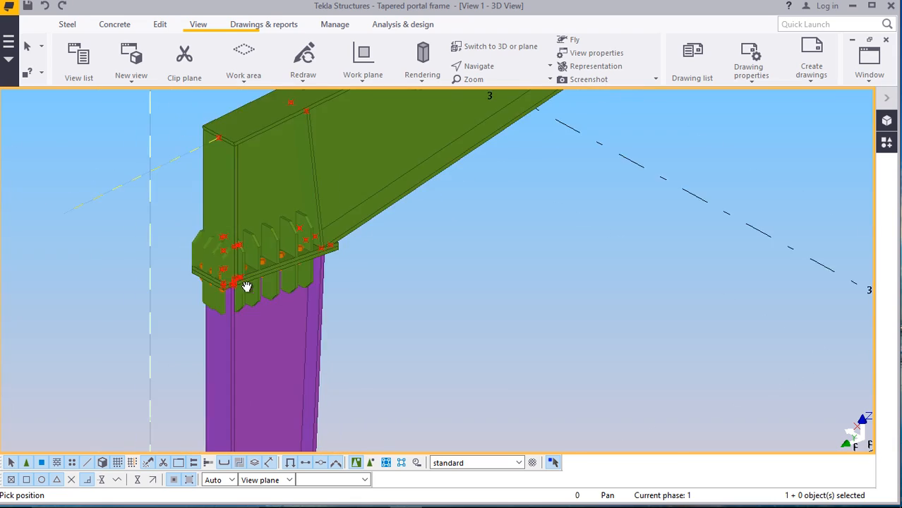
scroll(306, 272, "down", 5)
scroll(591, 272, "up", 6)
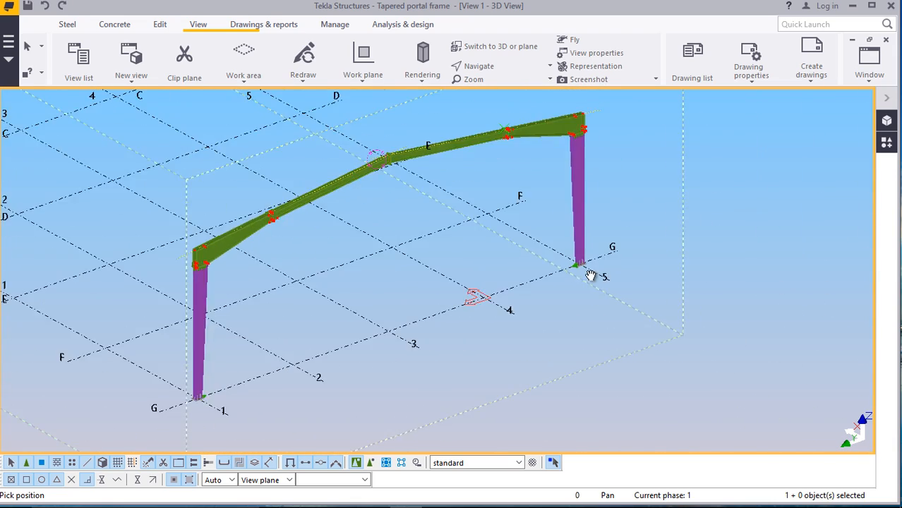
scroll(584, 260, "up", 7)
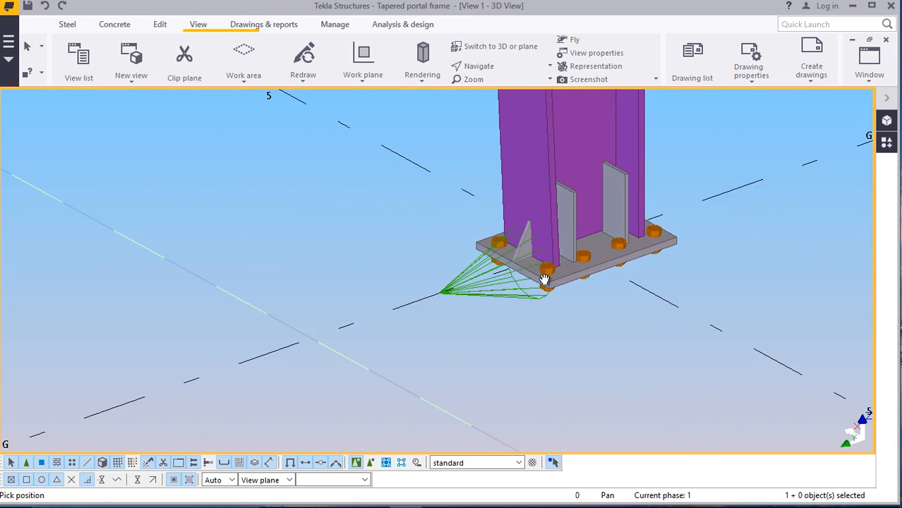
Examine the base plate, bolts and stiffeners of the column at grid intersection G-5 from different angles
scroll(528, 266, "up", 3)
scroll(176, 312, "down", 4)
scroll(381, 236, "up", 4)
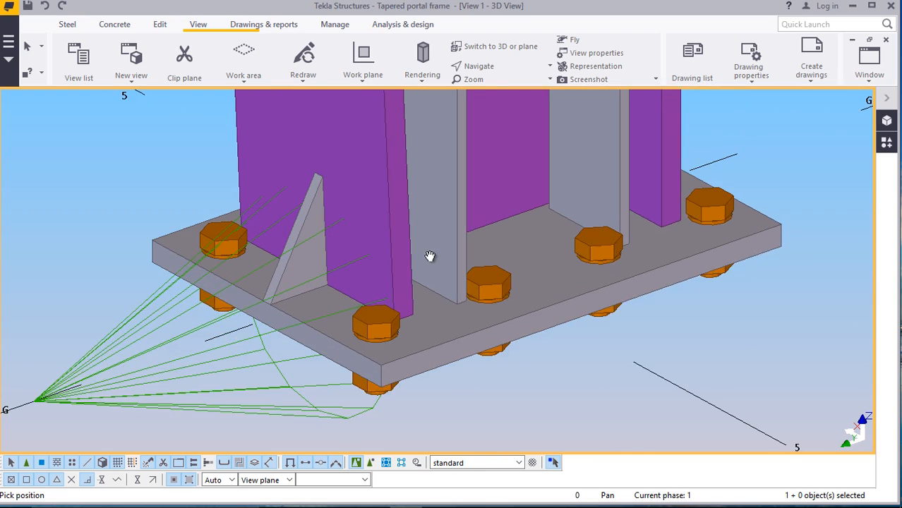
left_click(482, 68)
left_click(494, 86)
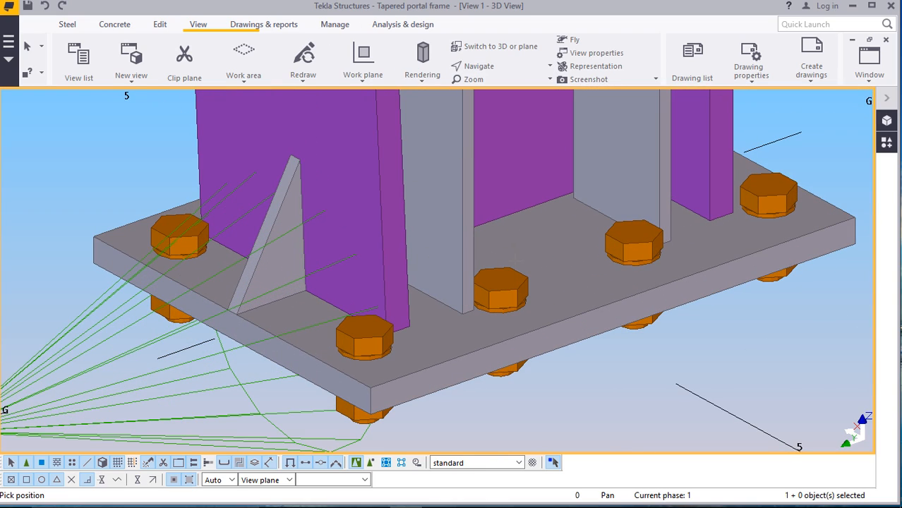
mouse_move(501, 266)
left_mouse_down()
mouse_move(243, 246)
mouse_move(170, 170)
mouse_move(364, 300)
mouse_move(457, 308)
mouse_move(507, 248)
mouse_move(585, 295)
left_mouse_up()
scroll(454, 307, "down", 4)
scroll(585, 295, "down", 10)
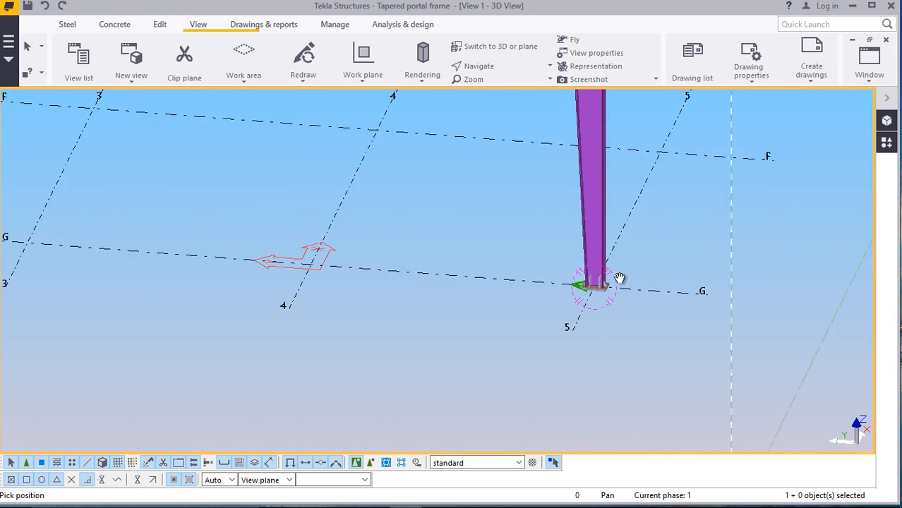
Examine the base plate, bolts and stiffeners of the opposite column at grid intersection G-1 from different angles
scroll(628, 277, "down", 3)
scroll(267, 247, "up", 10)
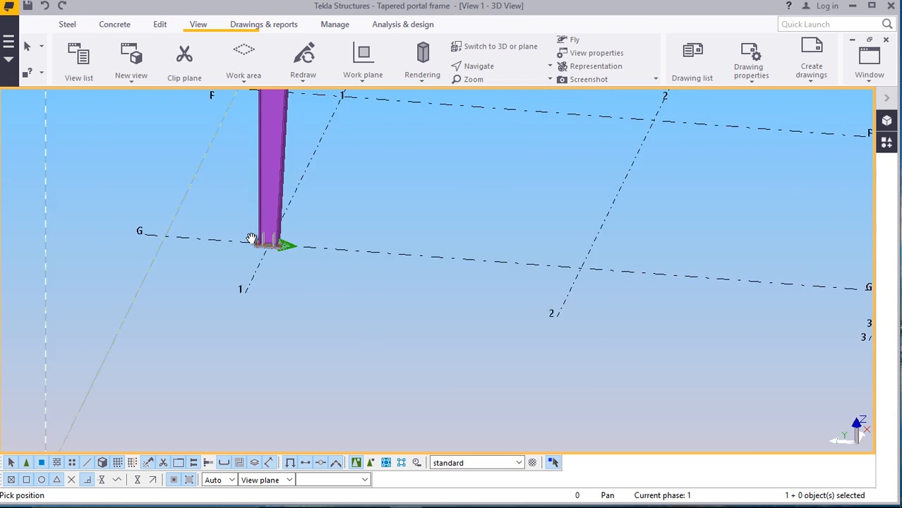
scroll(269, 249, "up", 8)
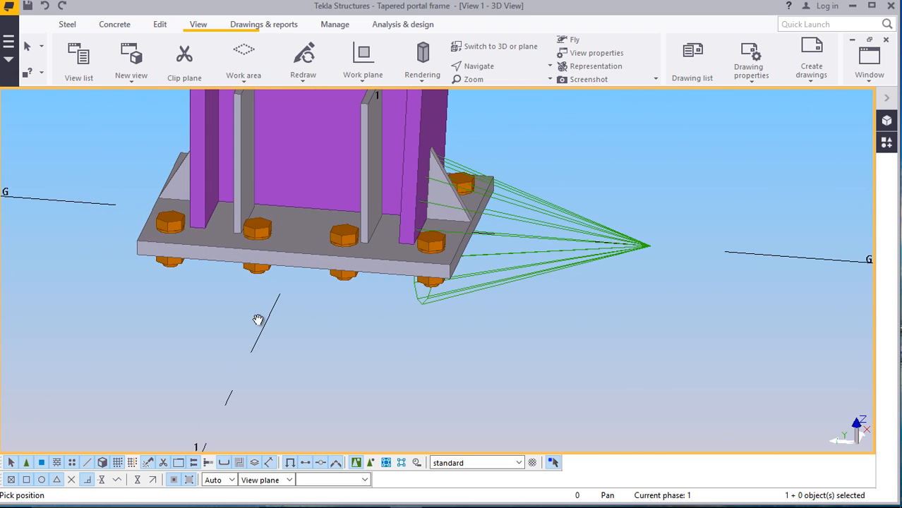
middle_click_drag(285, 233, 217, 432)
left_click(504, 70)
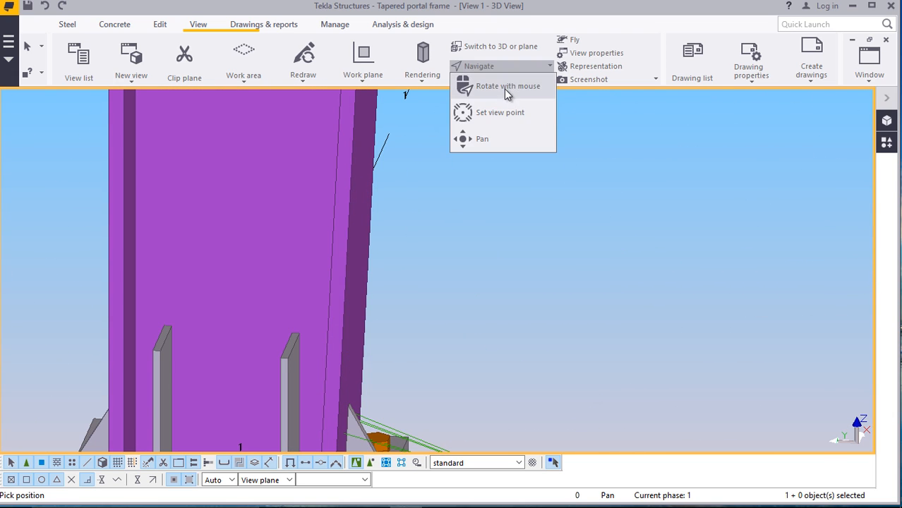
left_click(504, 89)
scroll(328, 221, "down", 4)
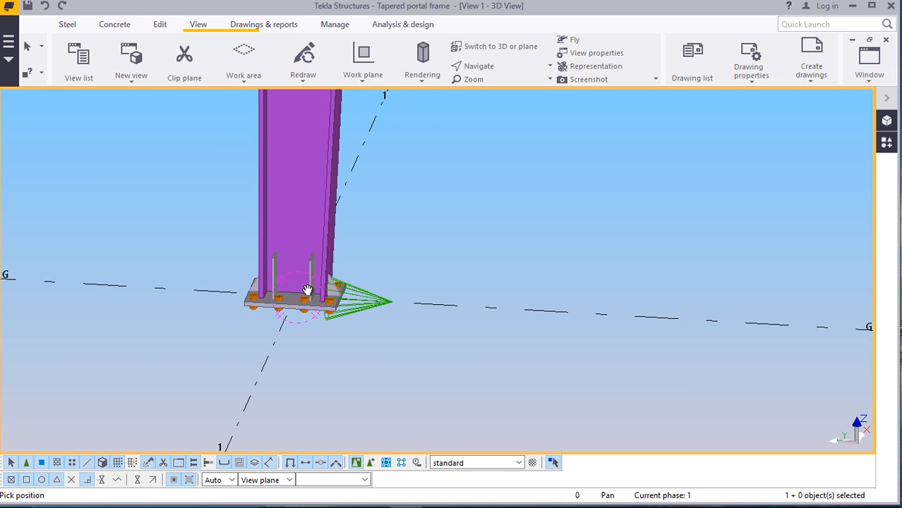
left_click_drag(308, 290, 243, 300)
scroll(240, 323, "up", 4)
scroll(241, 322, "up", 2)
scroll(226, 334, "down", 4)
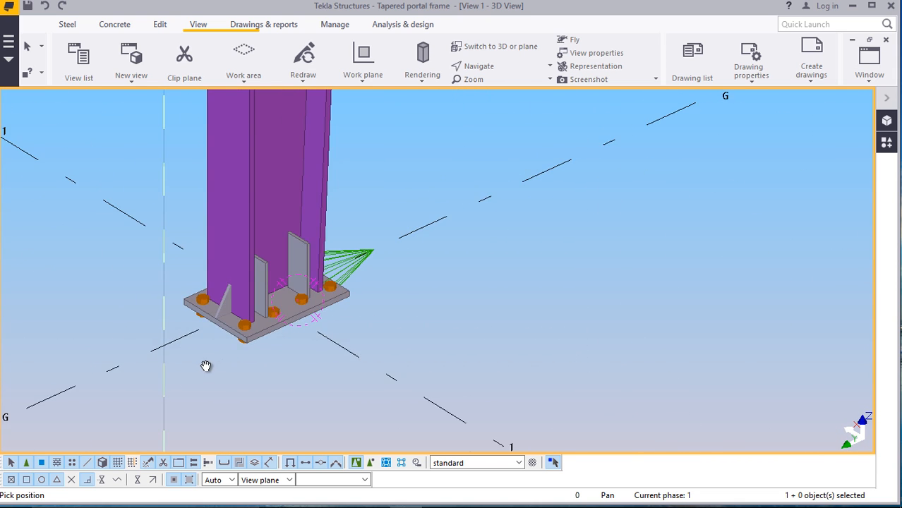
scroll(206, 365, "down", 8)
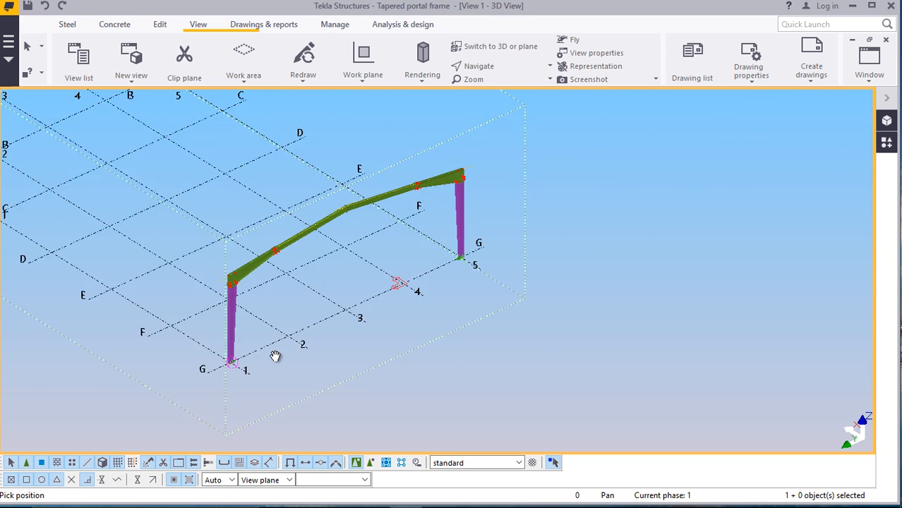
Copy the entire portal frame on grid line G linearly with dX 6000, dY 0, dZ 0 and 9 copies
scroll(276, 357, "down", 1)
right_click(527, 185)
left_click(561, 192)
left_click_drag(494, 157, 226, 360)
right_click(542, 204)
mouse_move(621, 254)
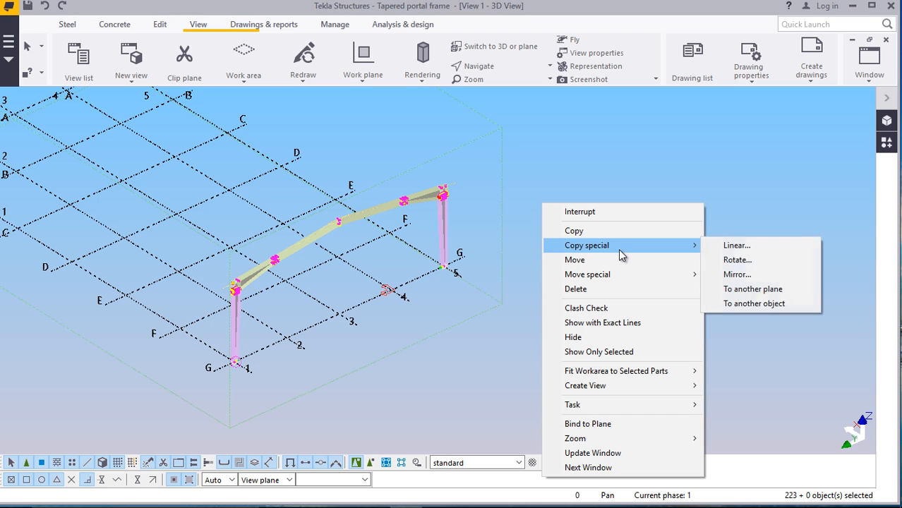
left_click(734, 246)
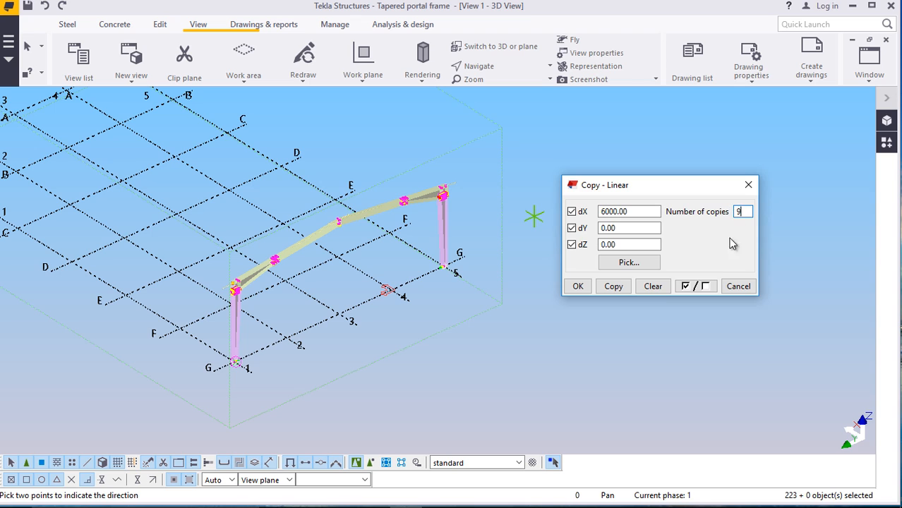
left_click(614, 286)
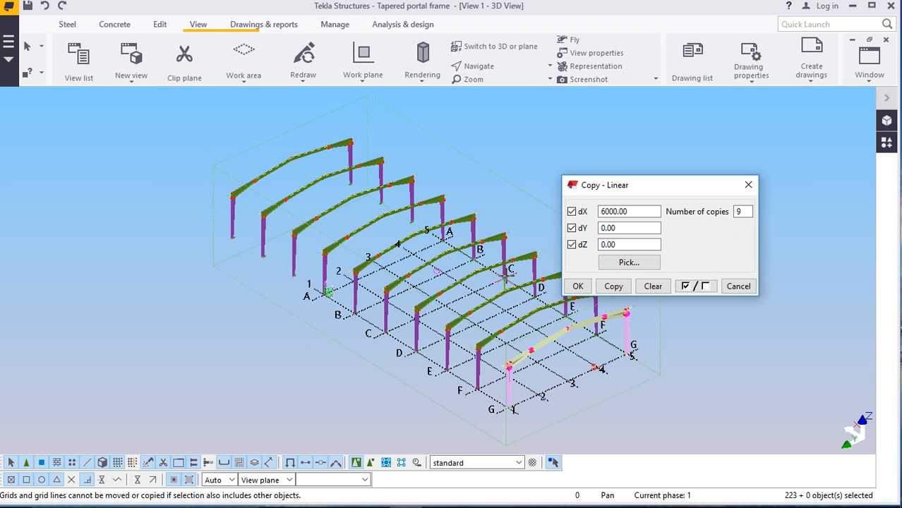
left_click(749, 185)
scroll(397, 313, "up", 3)
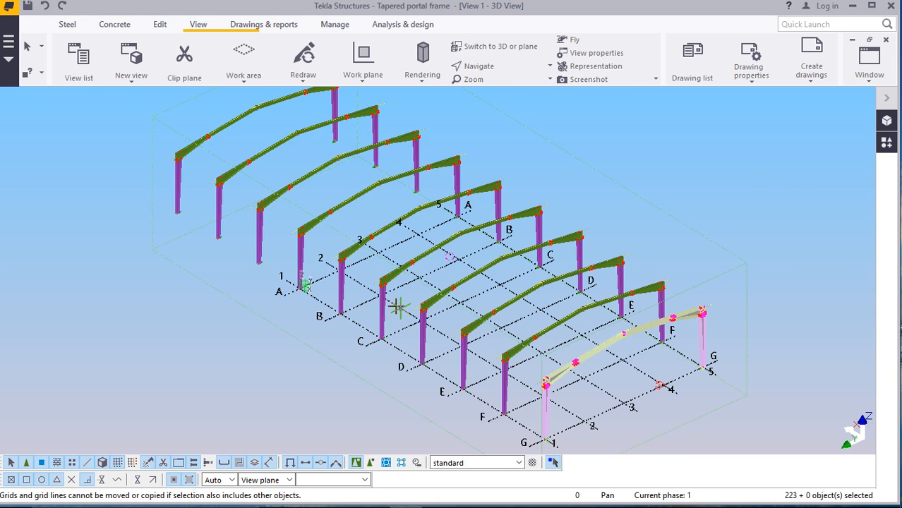
right_click(693, 151)
left_click(727, 162)
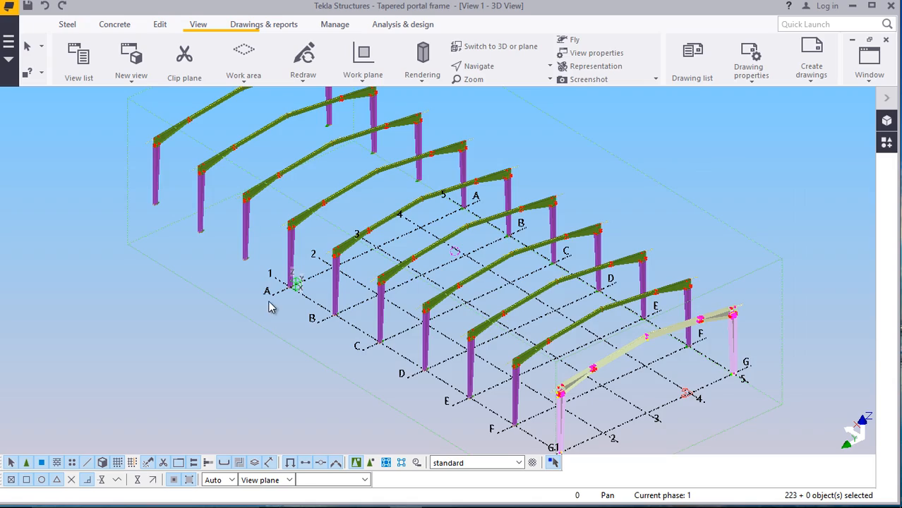
Examine the position of the copied frames along the building relative to the grid lines
scroll(268, 307, "up", 3)
left_click(695, 165)
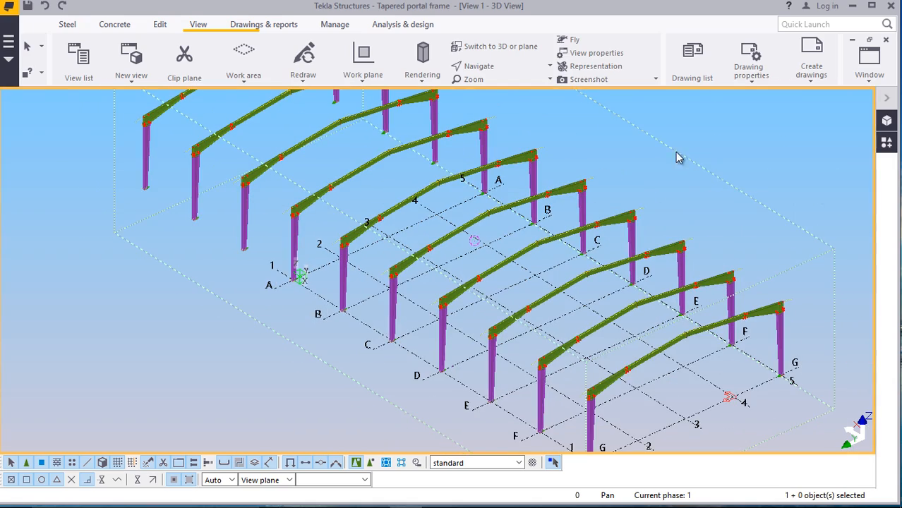
scroll(409, 232, "down", 3)
scroll(404, 320, "up", 3)
scroll(342, 326, "down", 3)
scroll(395, 326, "up", 5)
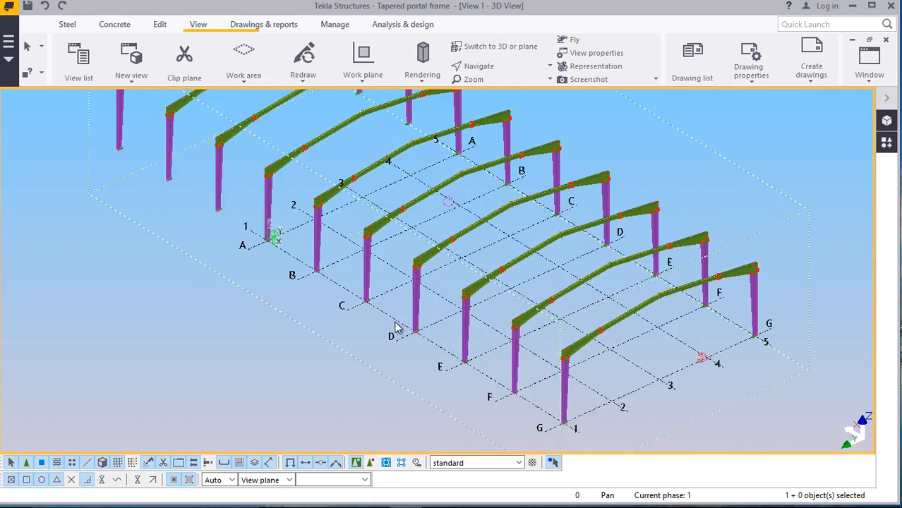
left_click(379, 310)
scroll(111, 129, "down", 8)
scroll(139, 129, "up", 2)
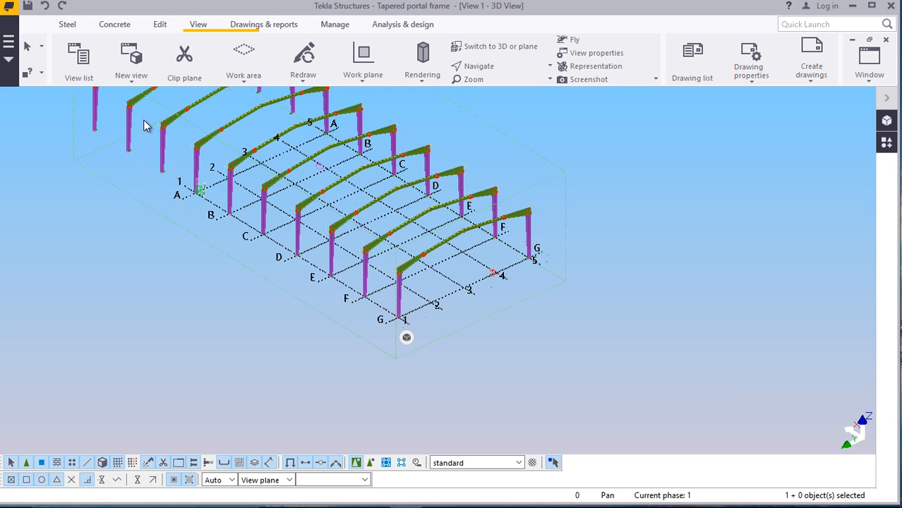
Modify the grid's X coordinates to 0.00 9*6000.00 and accept the coordinate change
double_click(247, 209)
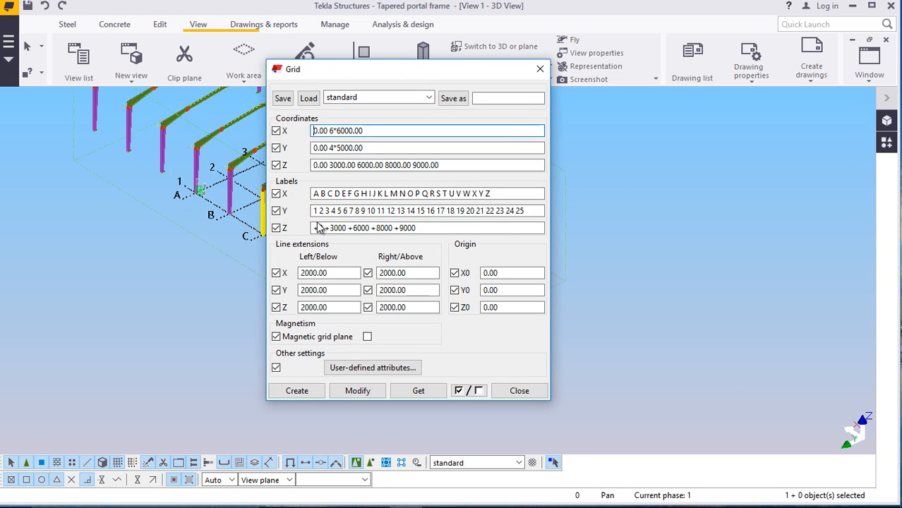
left_click_drag(415, 72, 552, 79)
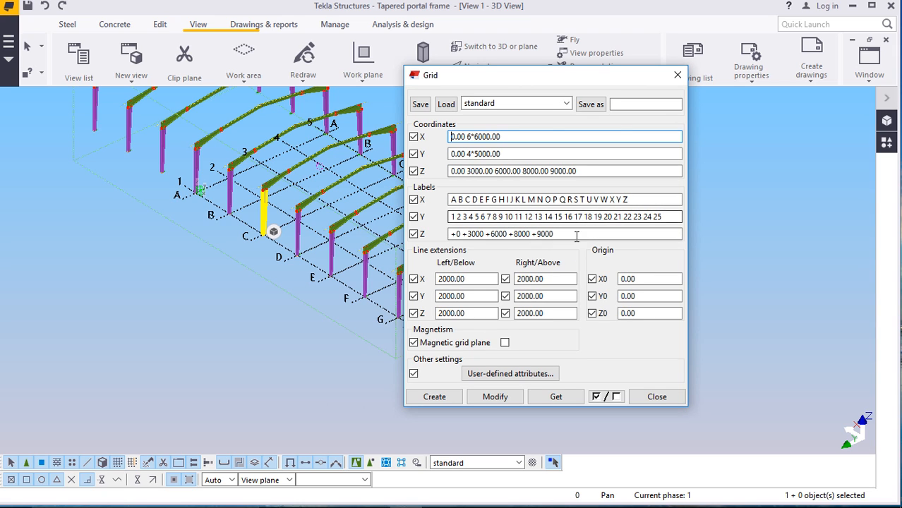
left_click_drag(505, 80, 598, 92)
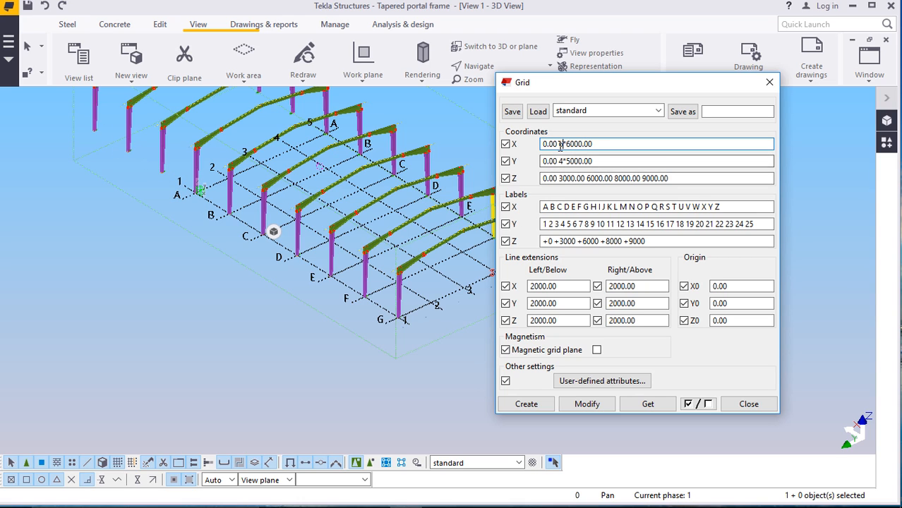
left_click(593, 407)
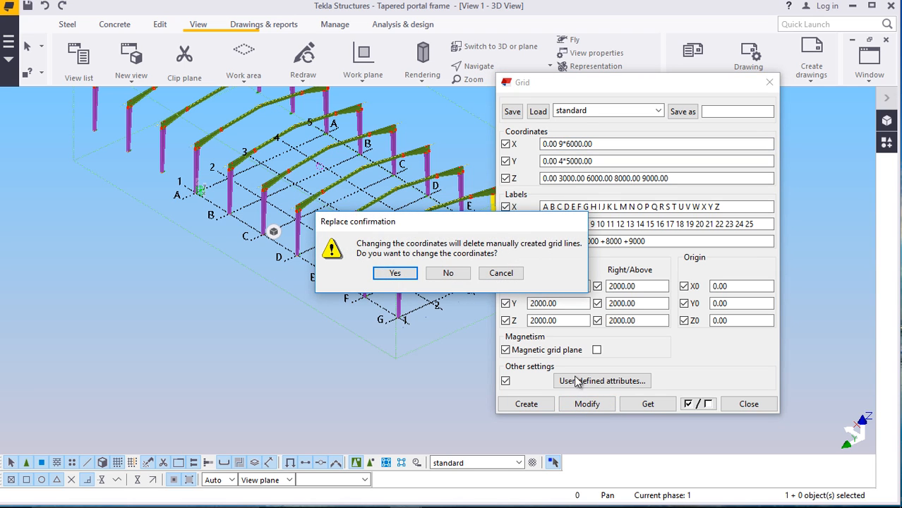
left_click(397, 273)
scroll(463, 294, "down", 5)
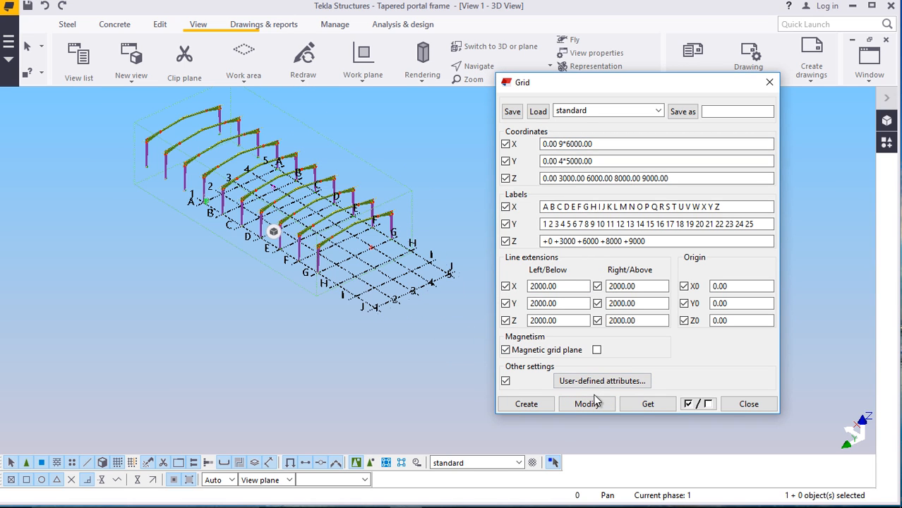
left_click(749, 406)
scroll(192, 173, "up", 3)
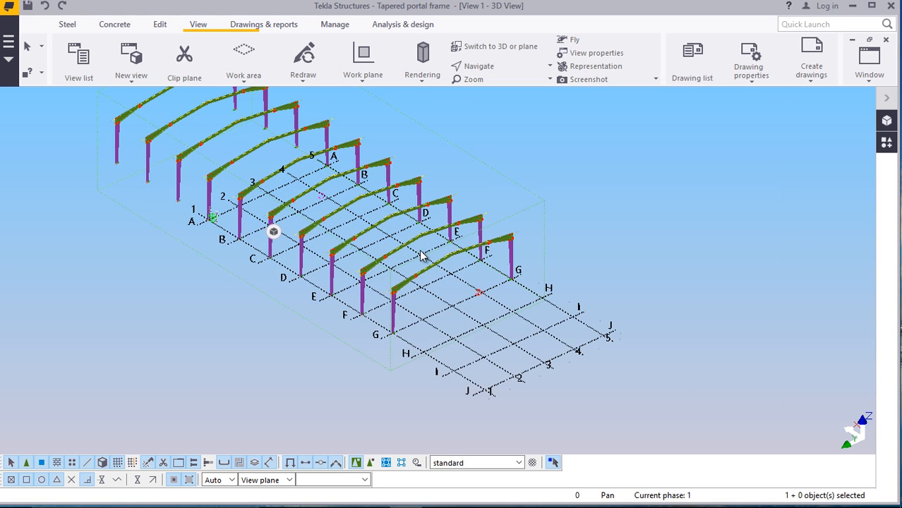
Delete the copied frames and frame parts from the far end beyond grid line A up to grid line E
scroll(420, 255, "down", 2)
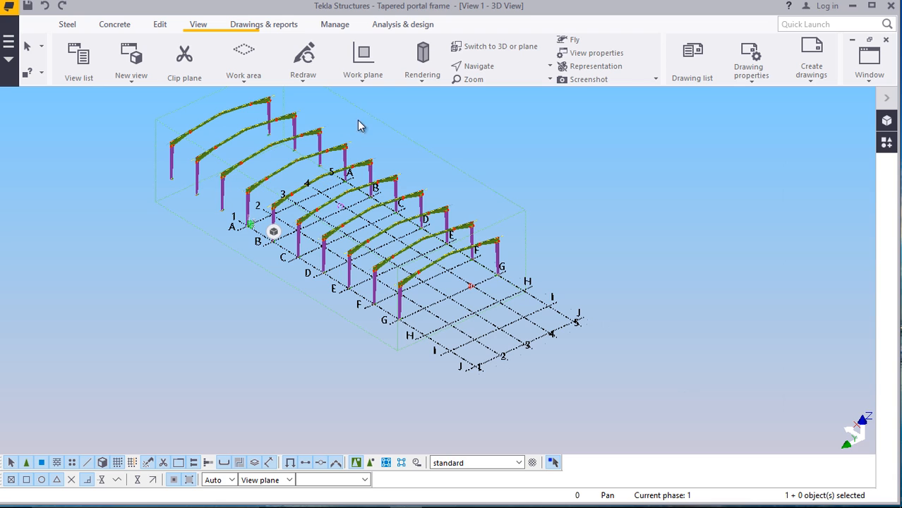
left_click_drag(195, 175, 127, 233)
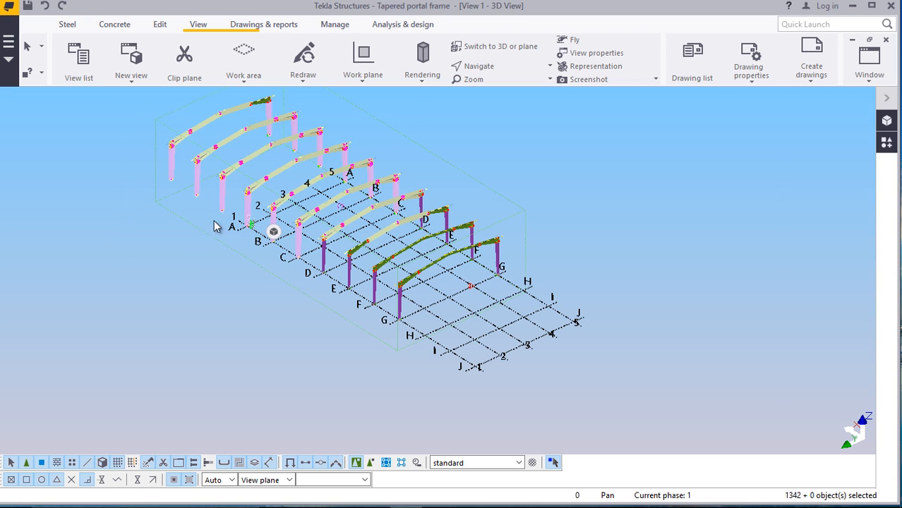
right_click(520, 159)
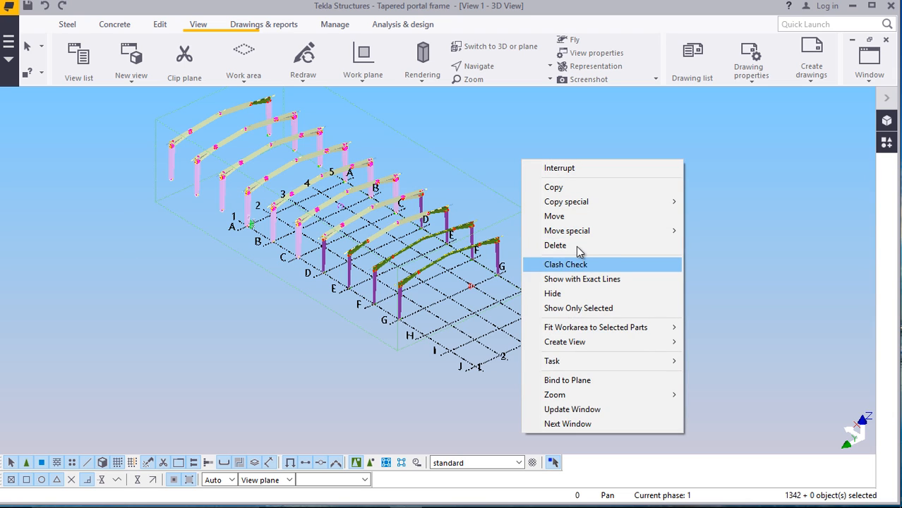
left_click(573, 245)
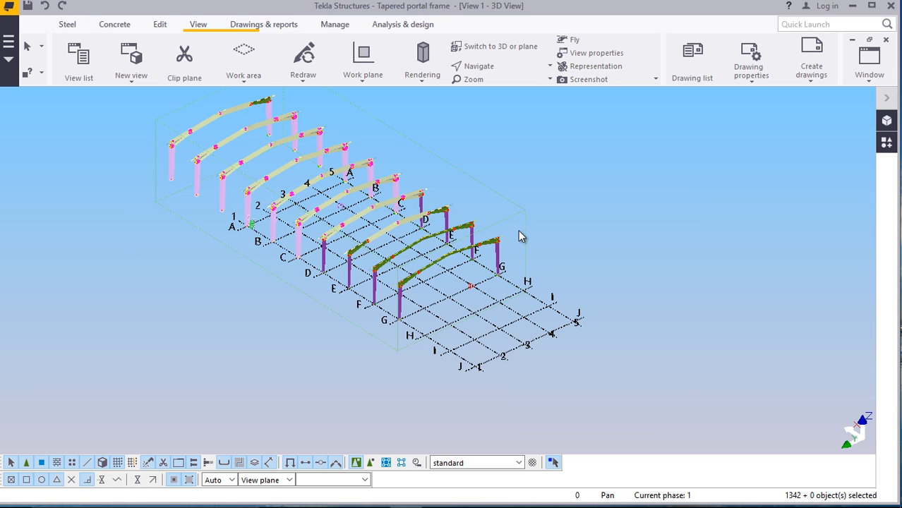
scroll(367, 259, "down", 1)
scroll(300, 136, "up", 2)
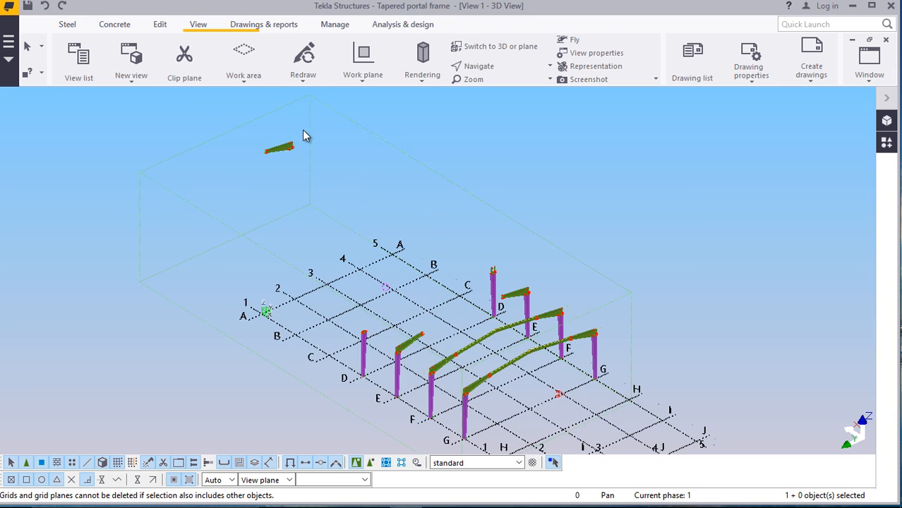
Delete the stray rafter segment at the far end and the leftover columns and rafter pieces on grid lines D and E
right_click(409, 162)
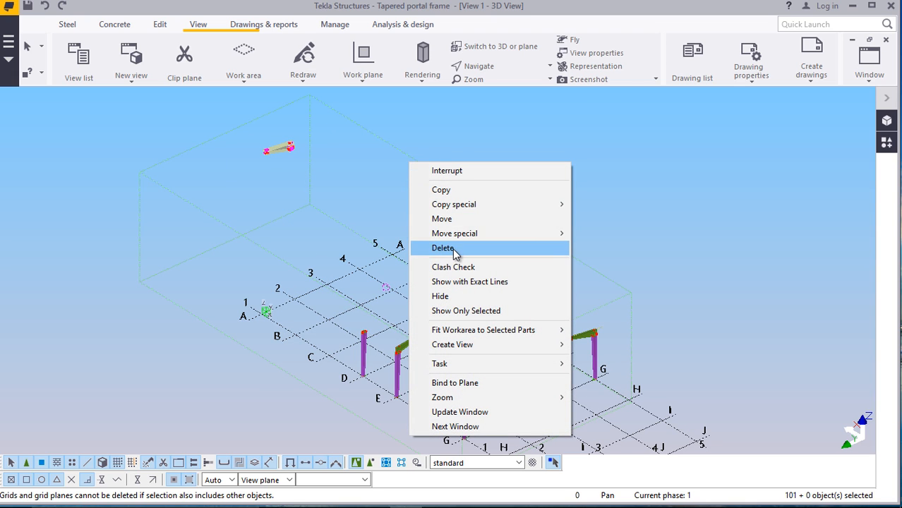
left_click(458, 194)
scroll(475, 282, "up", 3)
left_click_drag(584, 199, 409, 306)
right_click(498, 186)
left_click(530, 267)
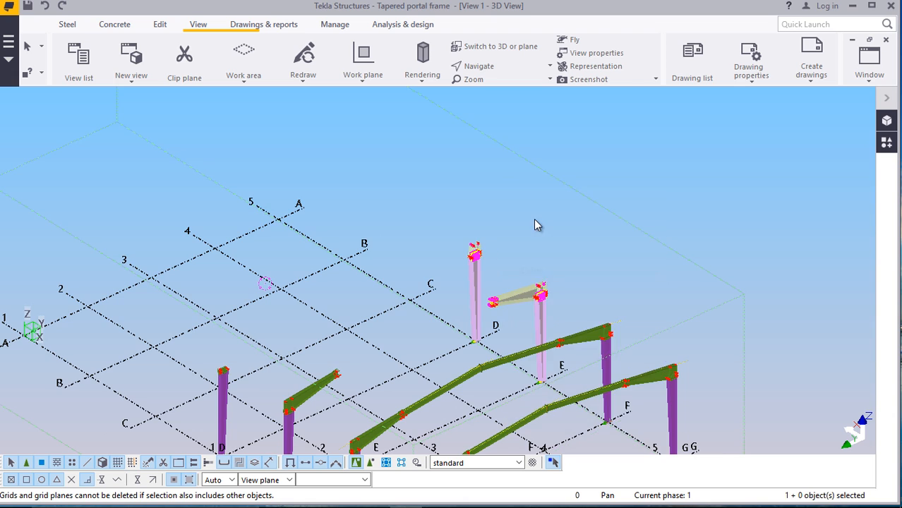
scroll(535, 212, "down", 2)
scroll(395, 340, "up", 3)
left_click_drag(448, 242, 274, 313)
right_click(590, 154)
left_click(621, 224)
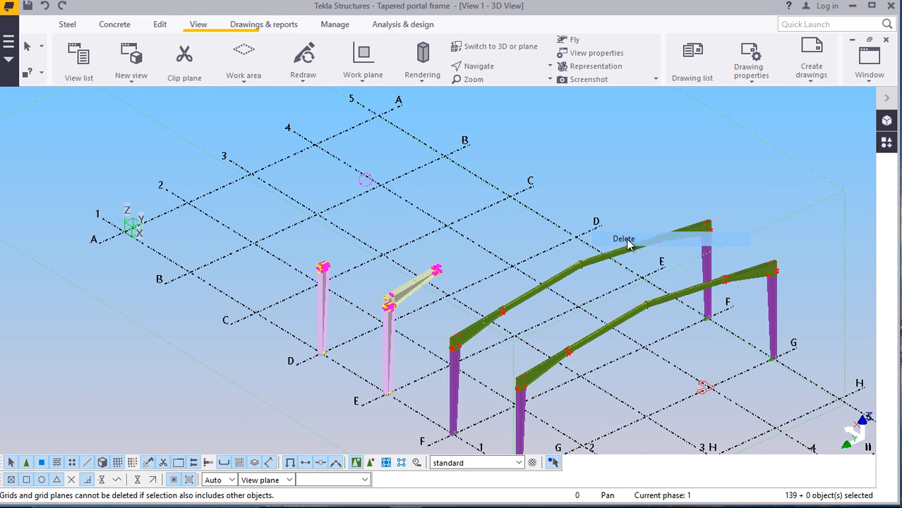
Move the two remaining portal frames 18000 mm along the building, from grid line G as origin to grid line J
scroll(364, 191, "down", 5)
scroll(462, 309, "up", 5)
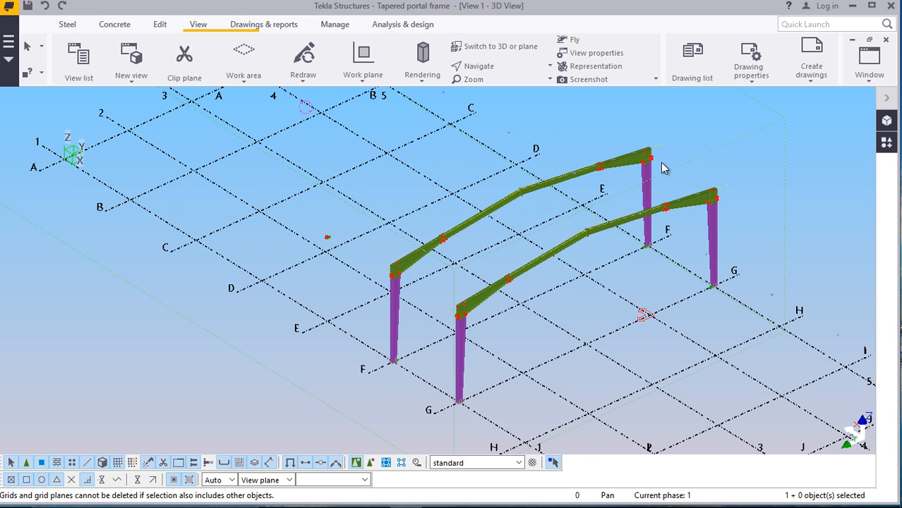
left_click_drag(673, 128, 653, 135)
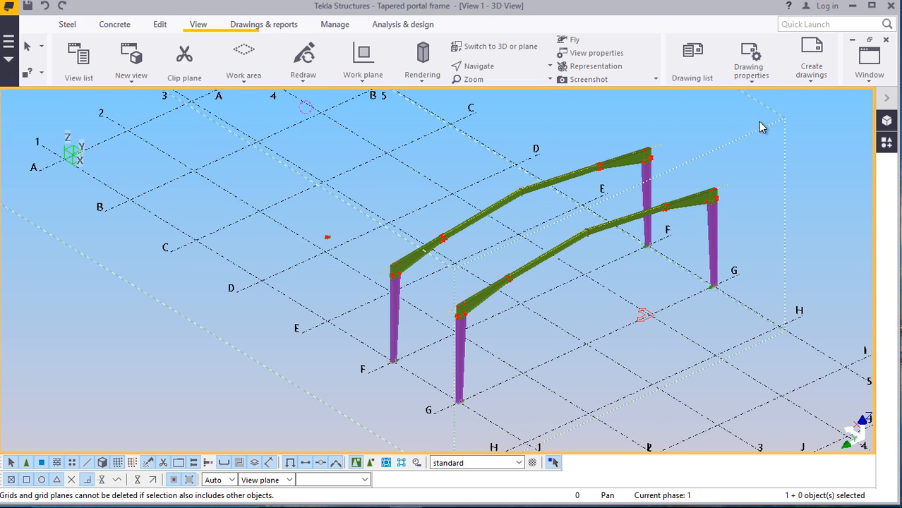
left_click_drag(766, 132, 339, 397)
right_click(198, 339)
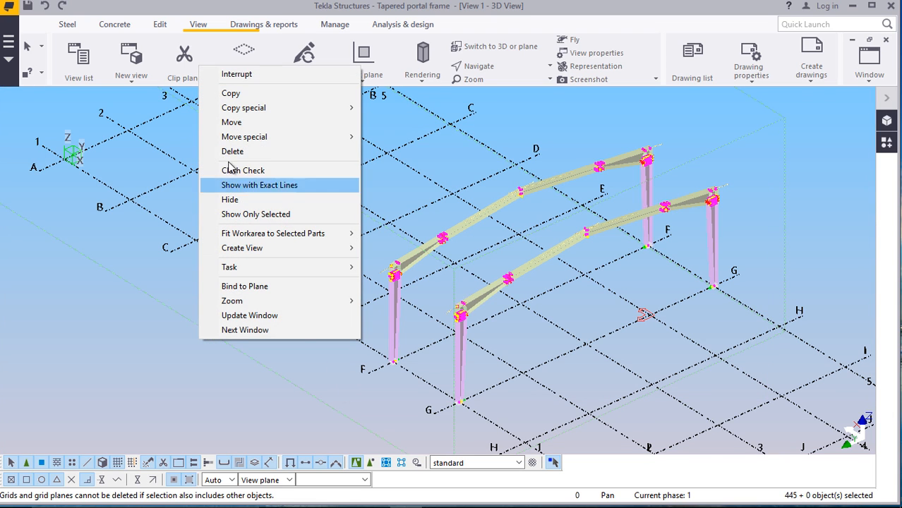
left_click(225, 121)
scroll(275, 203, "down", 3)
scroll(427, 393, "up", 1)
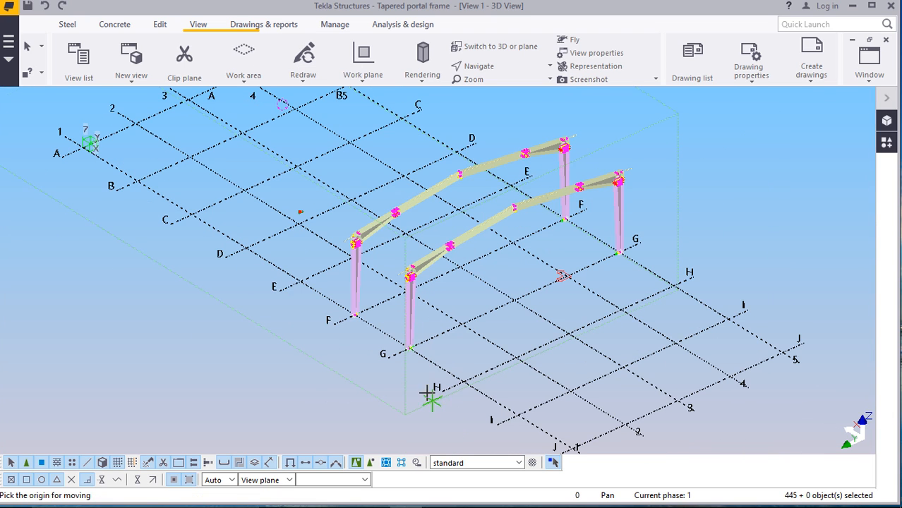
left_click(387, 358)
scroll(388, 358, "down", 3)
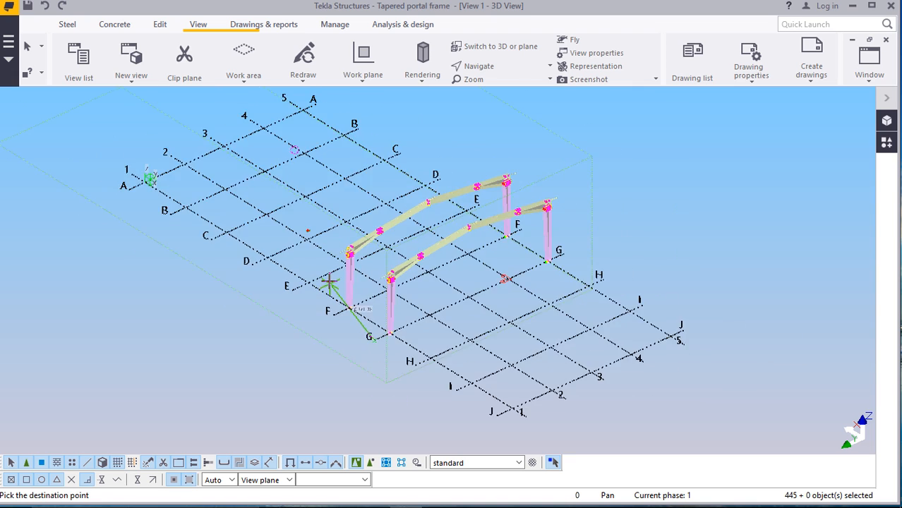
scroll(534, 403, "up", 5)
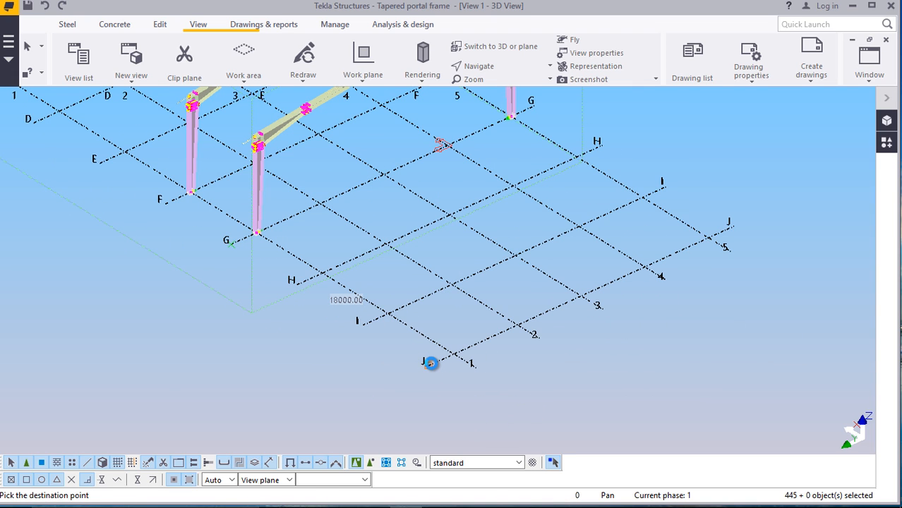
left_click(431, 363)
left_click(425, 282)
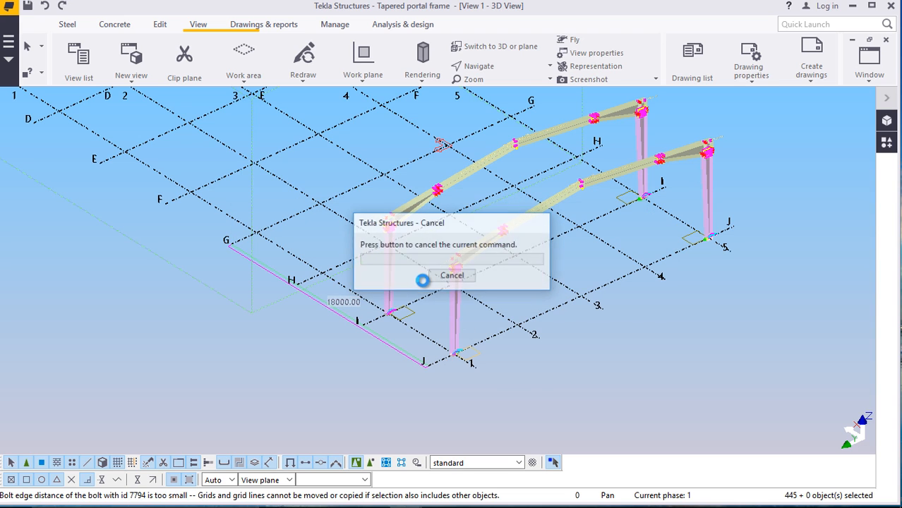
scroll(648, 381, "up", 5)
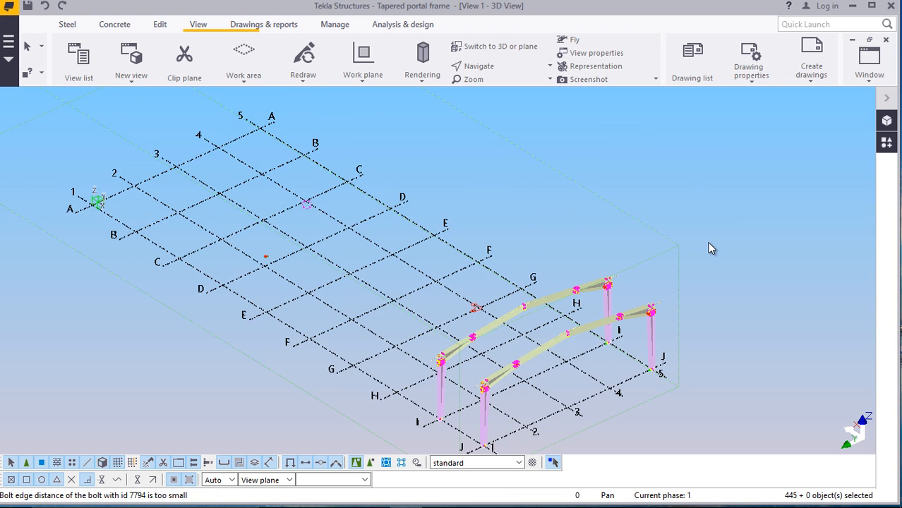
left_click(705, 241)
scroll(599, 233, "up", 2)
scroll(599, 234, "down", 4)
scroll(514, 403, "up", 3)
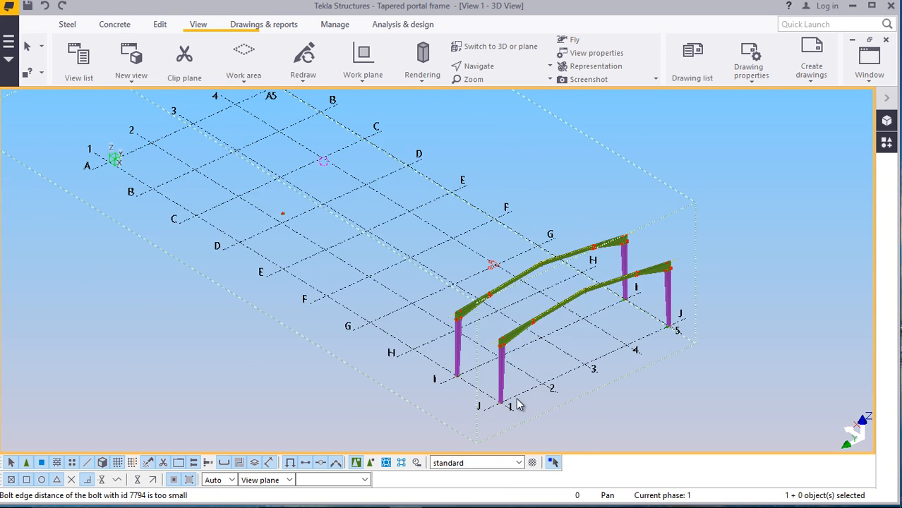
scroll(503, 403, "down", 3)
scroll(520, 340, "down", 1)
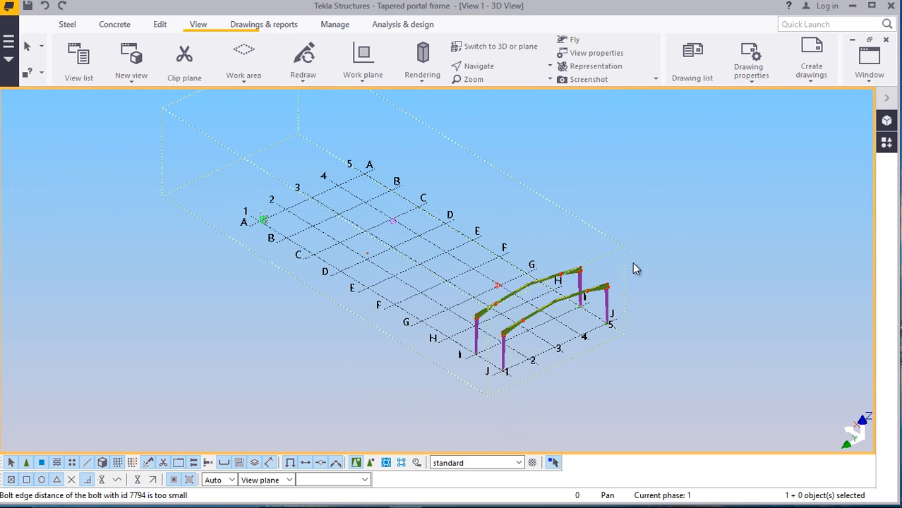
scroll(496, 371, "up", 3)
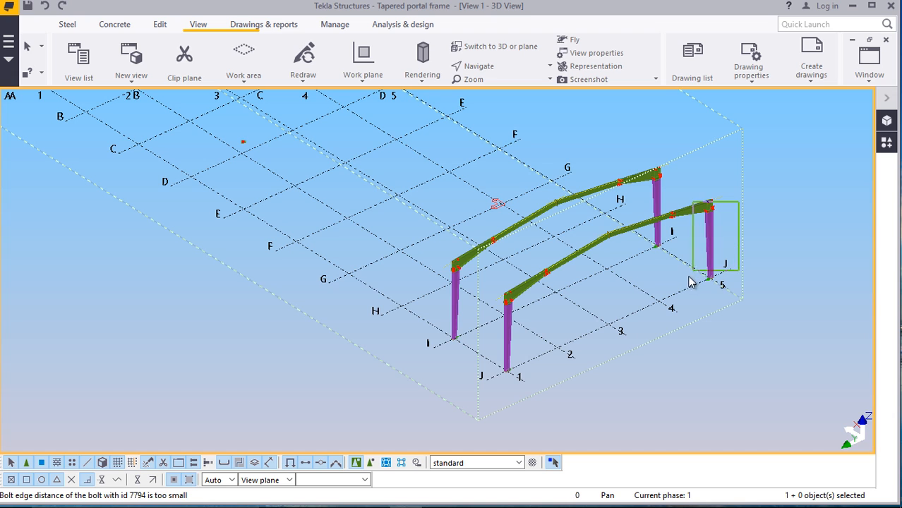
left_click_drag(691, 281, 681, 295)
left_click_drag(695, 192, 695, 184)
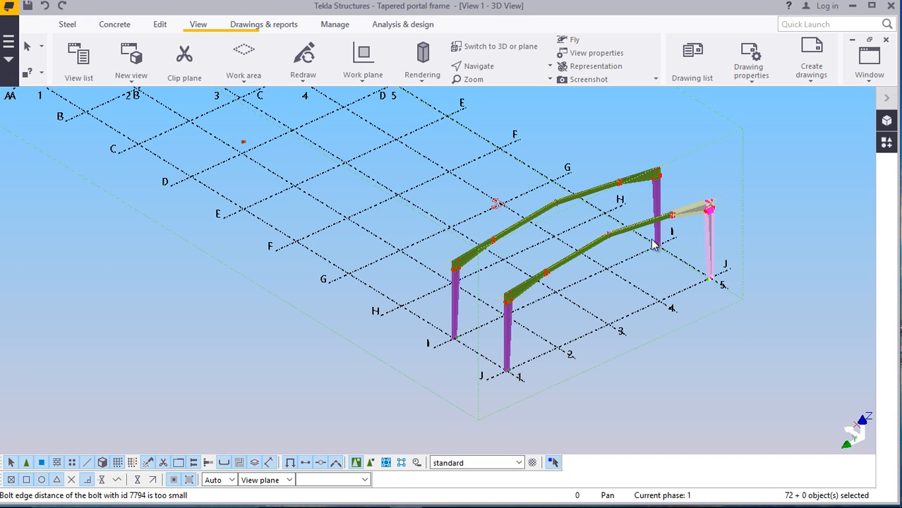
scroll(642, 228, "up", 4)
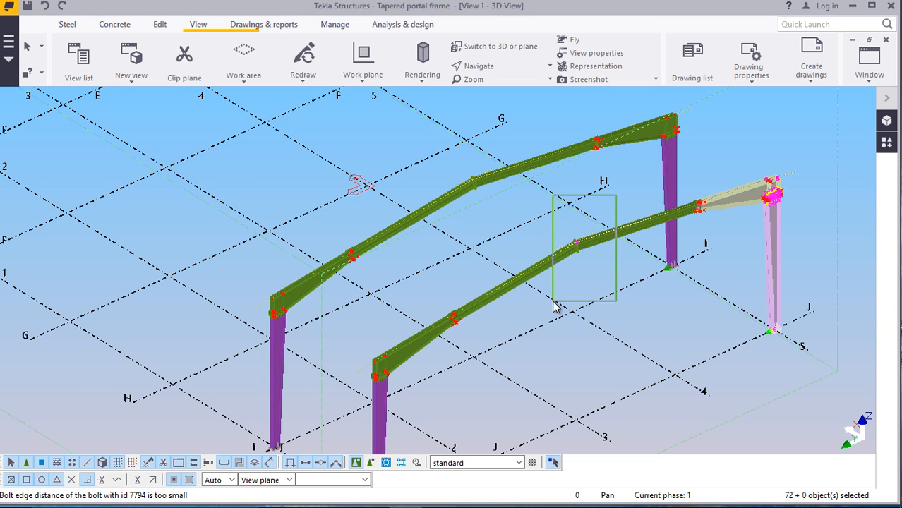
left_click_drag(554, 306, 554, 304)
scroll(728, 186, "up", 2)
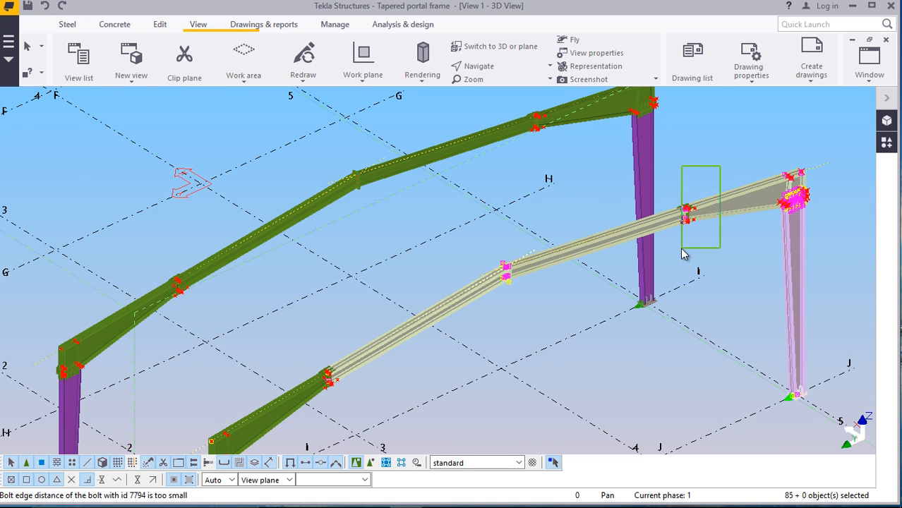
left_click_drag(682, 252, 721, 258)
scroll(795, 144, "down", 2)
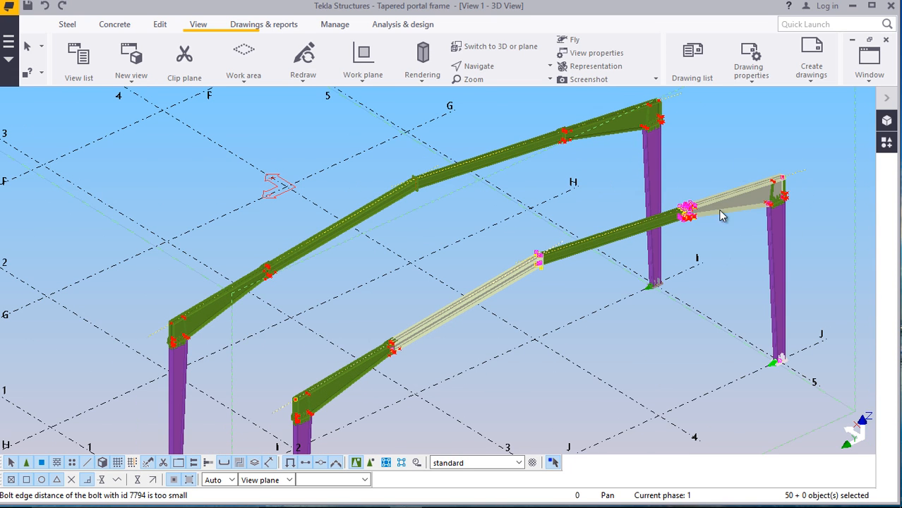
scroll(785, 161, "down", 5)
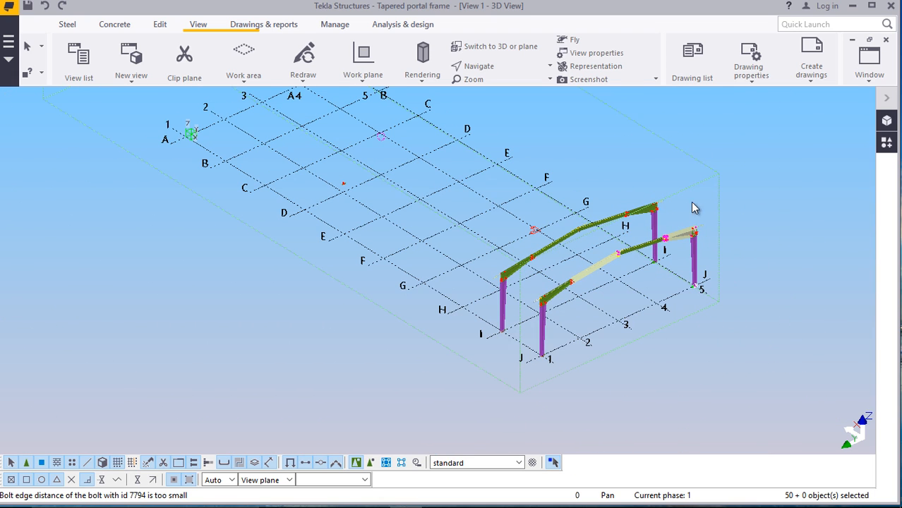
Copy both frames with grid line J as origin to destinations at grid lines H, F, D and B
left_click_drag(601, 335, 443, 379)
right_click(723, 161)
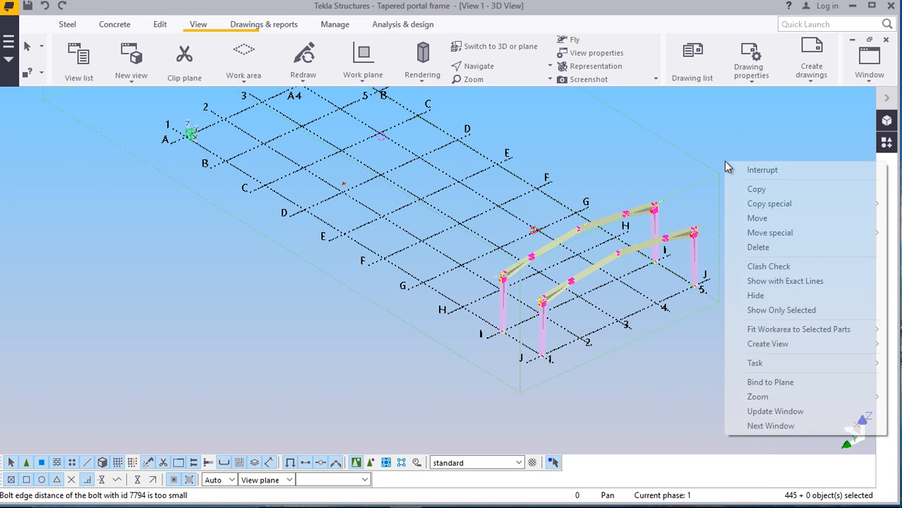
left_click(759, 189)
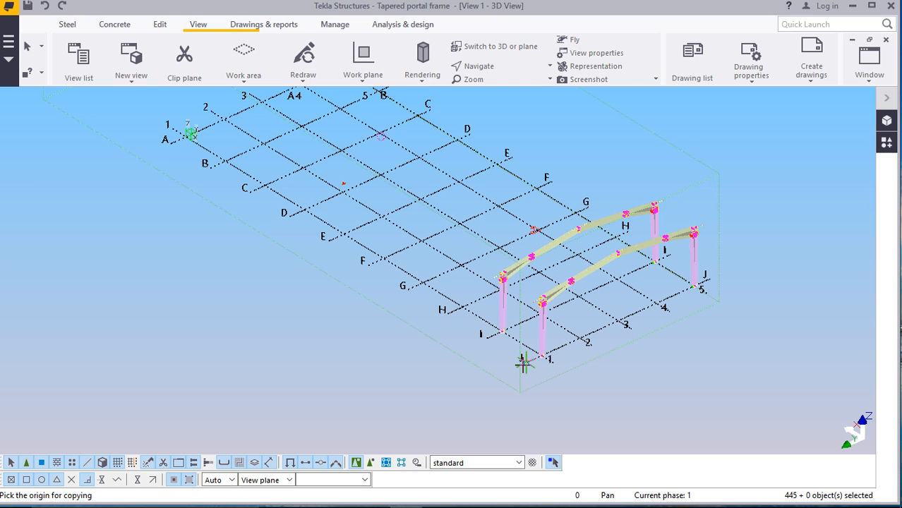
scroll(523, 361, "up", 4)
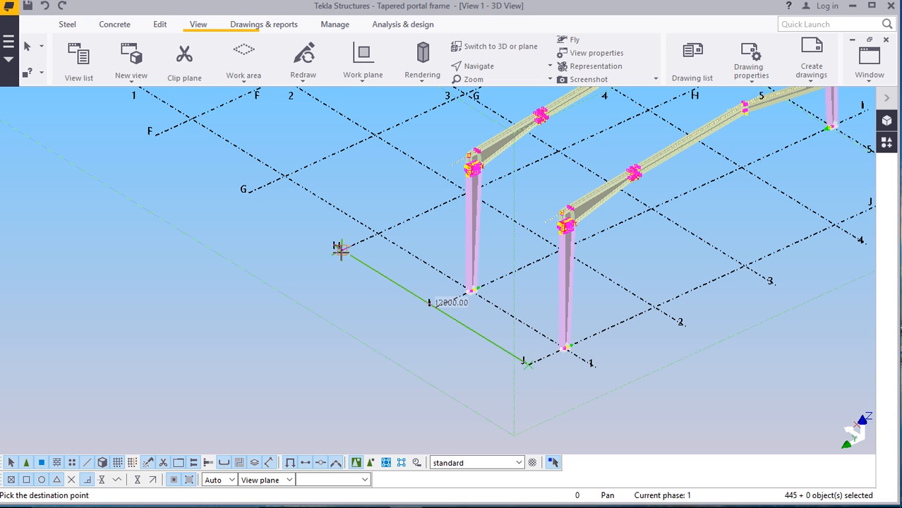
left_click(363, 284)
scroll(389, 271, "down", 6)
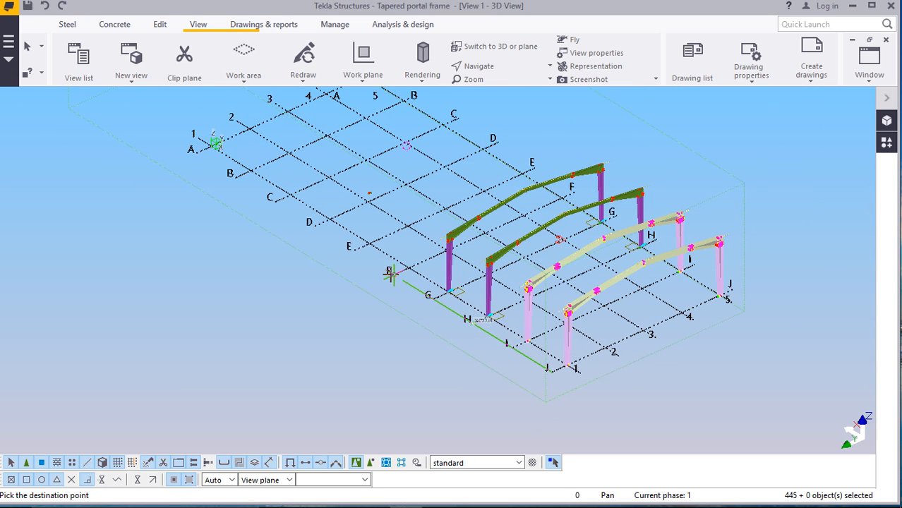
left_click(390, 278)
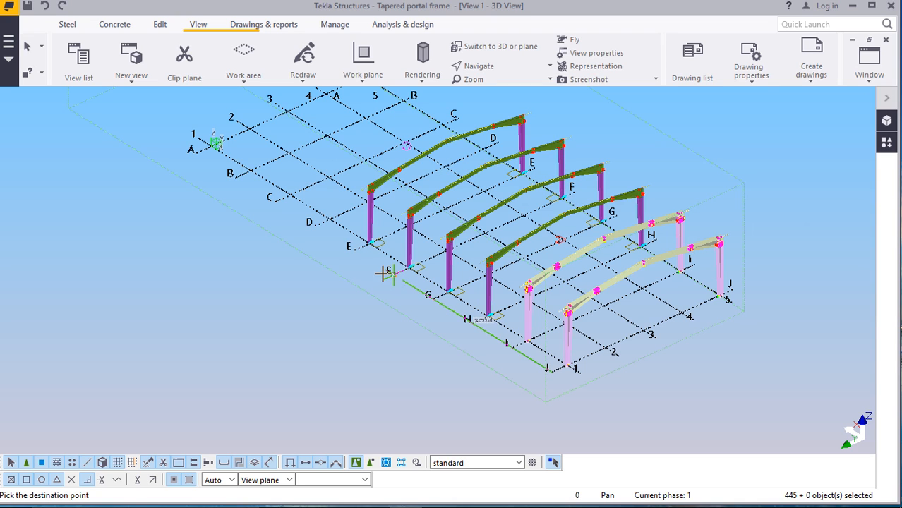
left_click(313, 227)
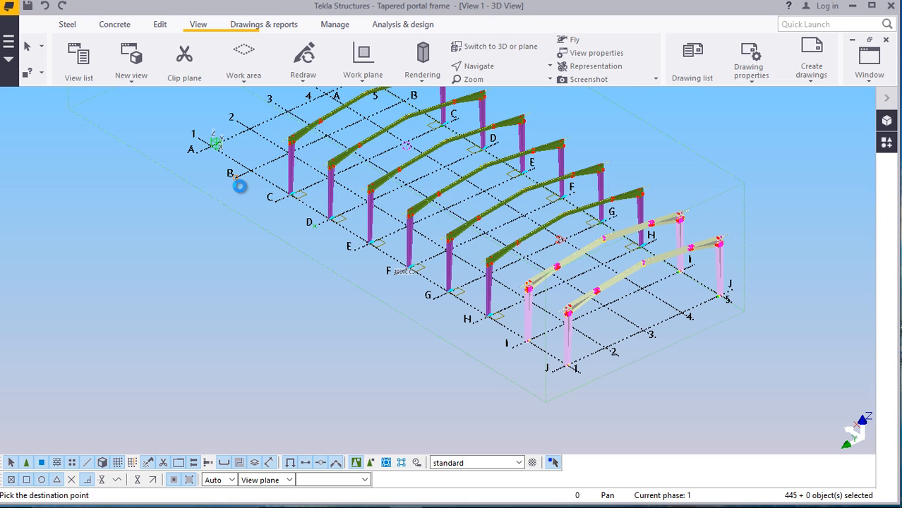
left_click(253, 210)
right_click(741, 153)
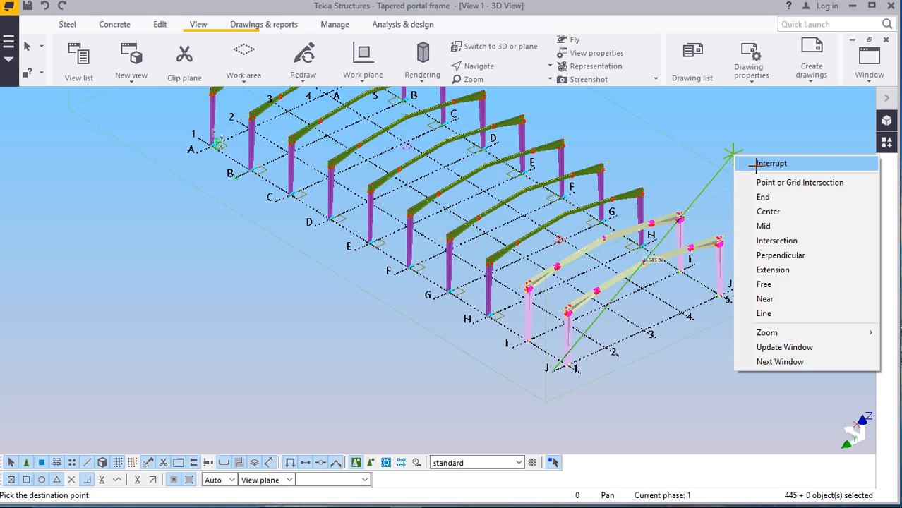
left_click(765, 165)
left_click(318, 325)
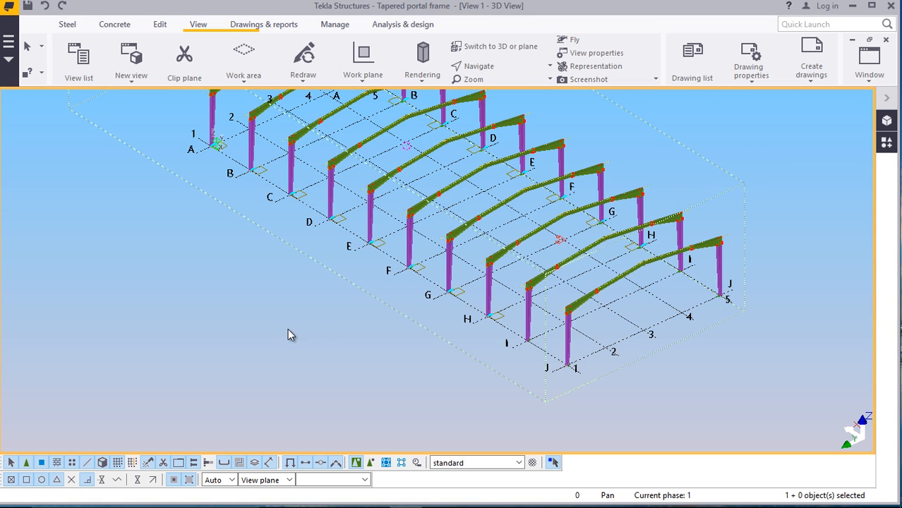
Update the 3D view window to clear the temporary graphics at the copied column bases
scroll(288, 329, "down", 2)
right_click(680, 130)
left_click(735, 211)
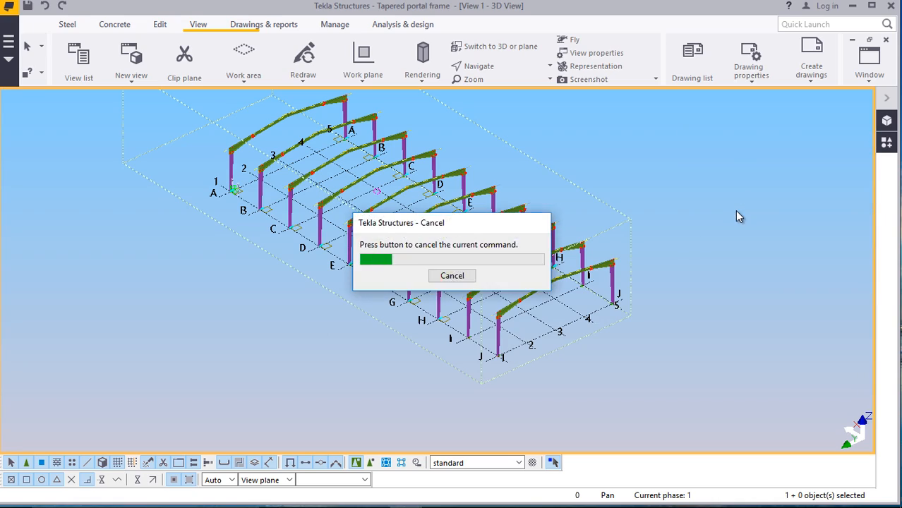
Examine the rafter splices and the column-to-rafter knee connections on the end frames and the copied frames from several angles
scroll(519, 332, "up", 2)
scroll(517, 333, "up", 8)
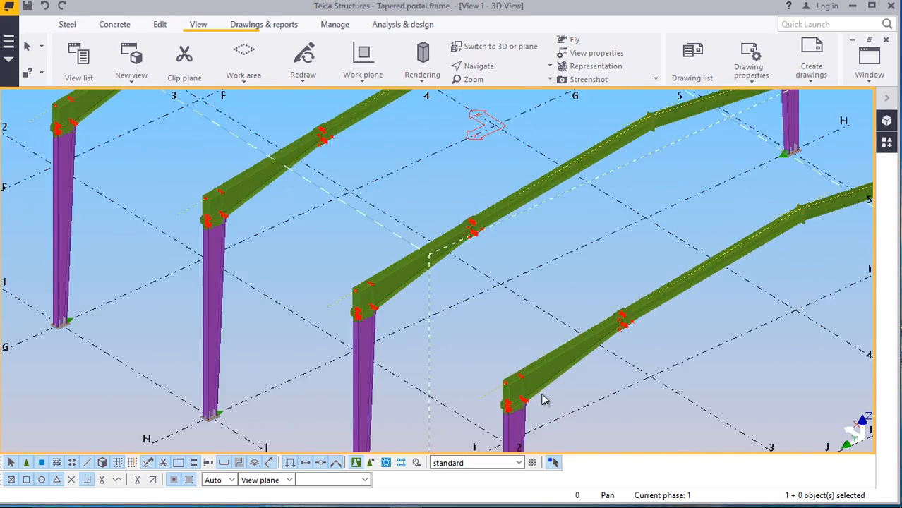
scroll(700, 258, "up", 2)
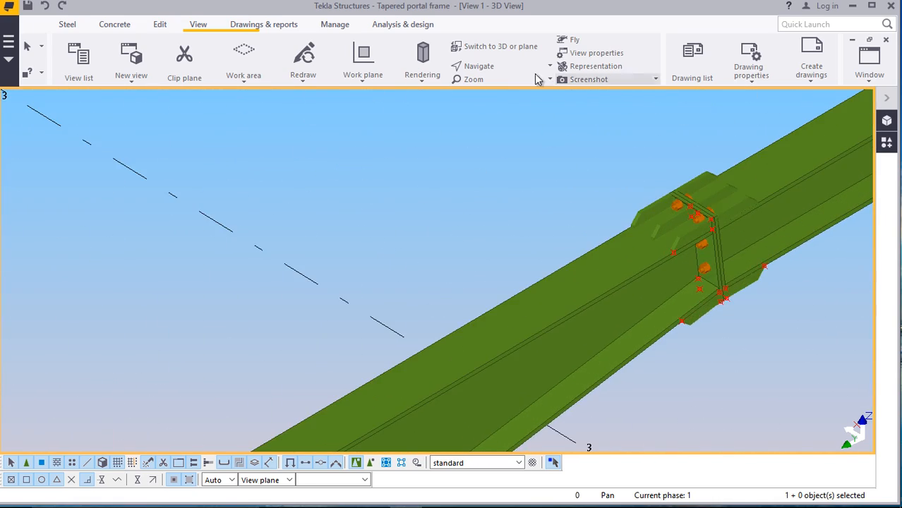
scroll(657, 298, "down", 10)
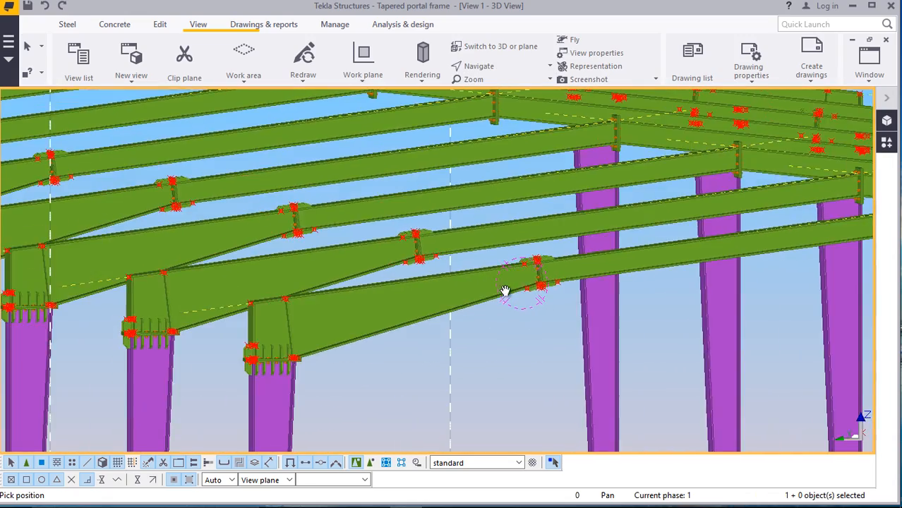
middle_click_drag(522, 307, 603, 367, "ctrl")
middle_click_drag(366, 432, 383, 373)
scroll(385, 408, "up", 3)
scroll(386, 407, "up", 4)
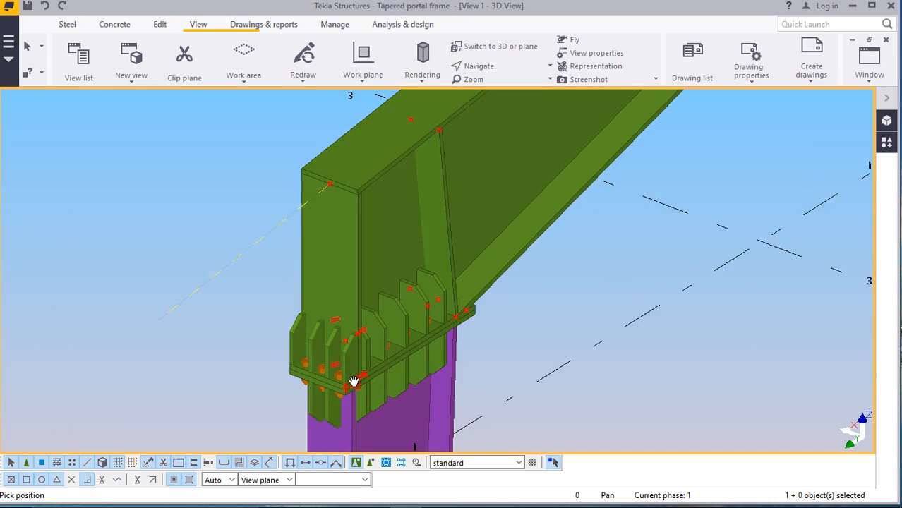
scroll(470, 213, "down", 5)
scroll(439, 224, "down", 5)
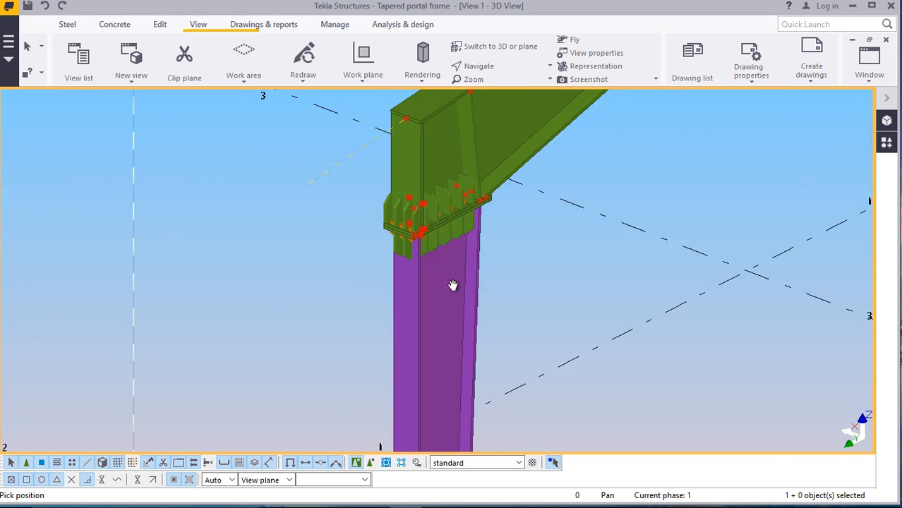
scroll(427, 302, "down", 4)
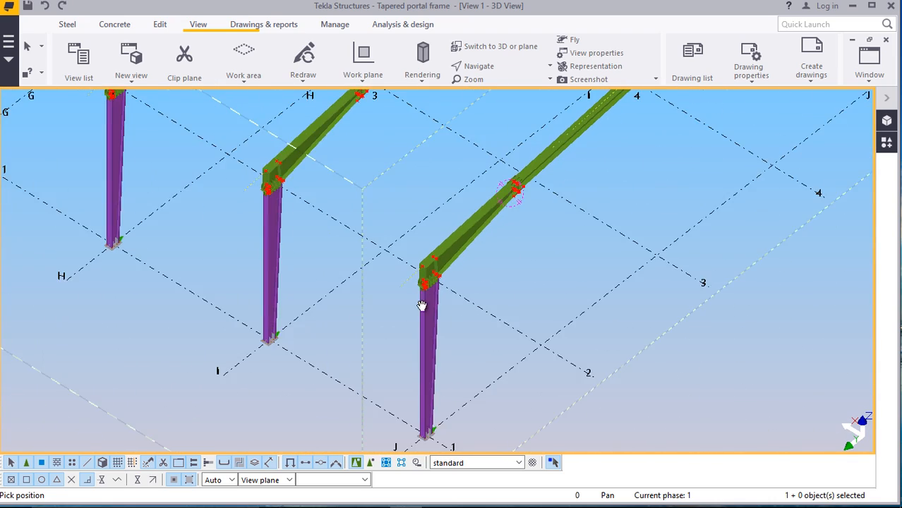
scroll(349, 243, "up", 6)
scroll(354, 249, "up", 5)
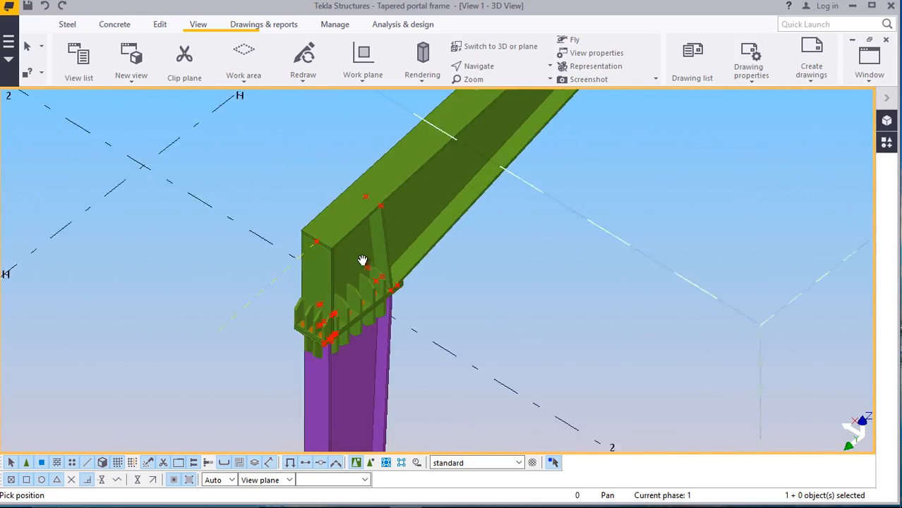
scroll(355, 269, "down", 8)
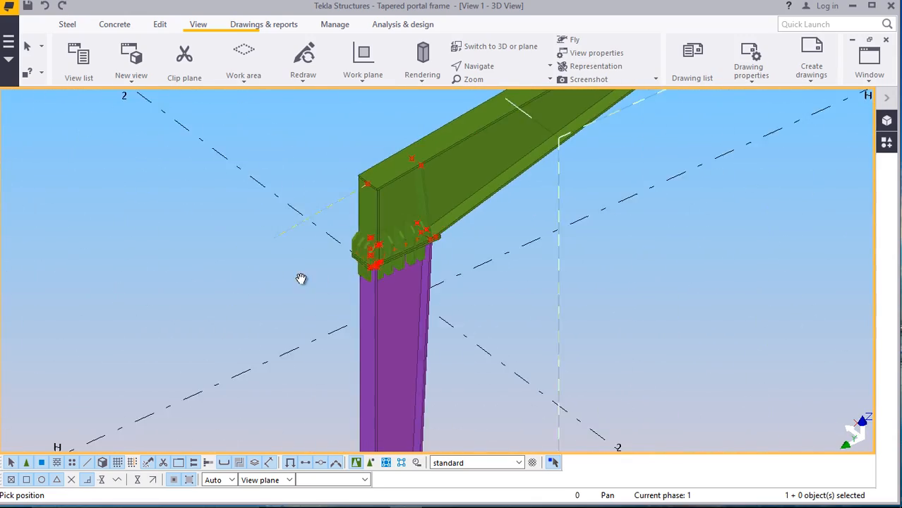
scroll(315, 247, "up", 5)
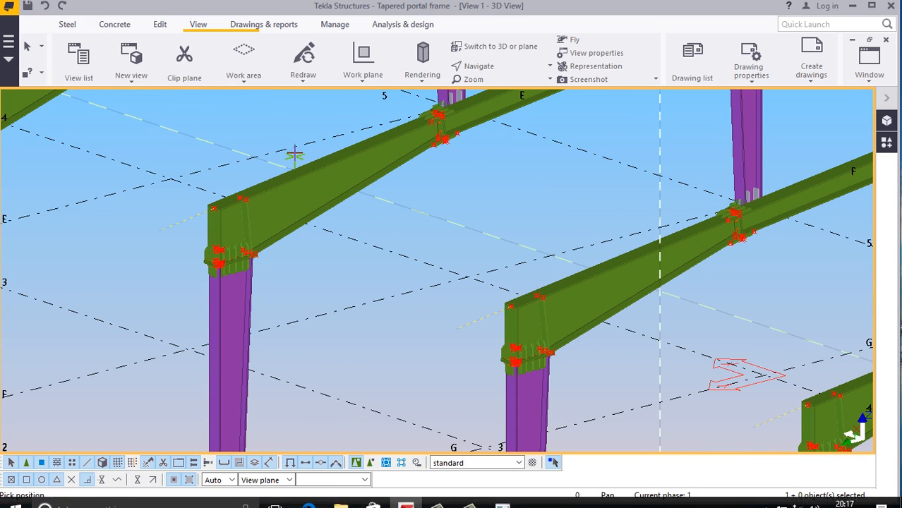
right_click(249, 110)
left_click(286, 117)
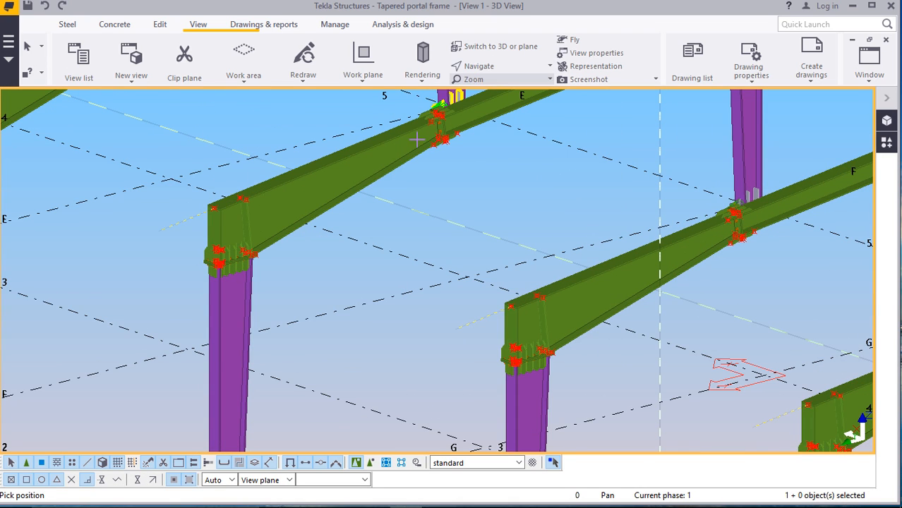
Examine the column-to-rafter knees of the frames toward grid line J, ending close up on the rafter's top flange
middle_click_drag(234, 243, 141, 266, "ctrl")
middle_click_drag(212, 223, 219, 261, "ctrl")
scroll(212, 196, "down", 7)
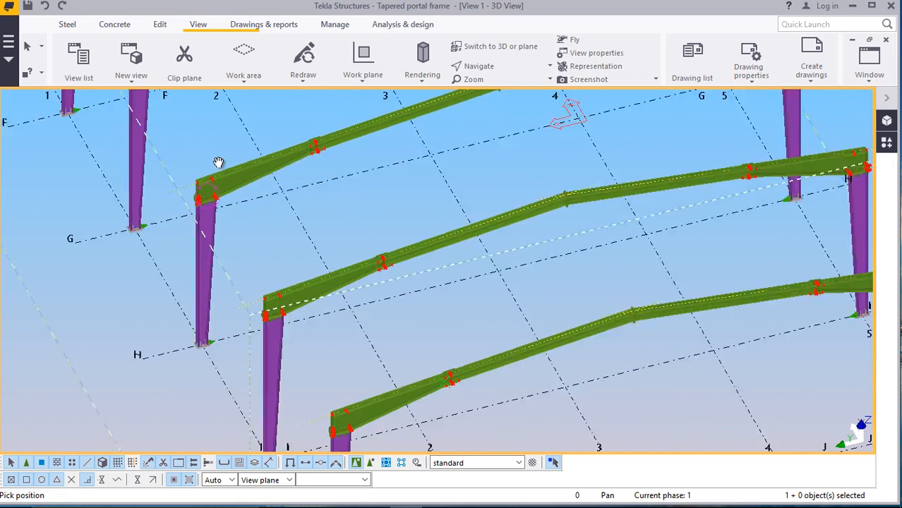
middle_click_drag(346, 308, 377, 298, "ctrl")
scroll(377, 299, "up", 10)
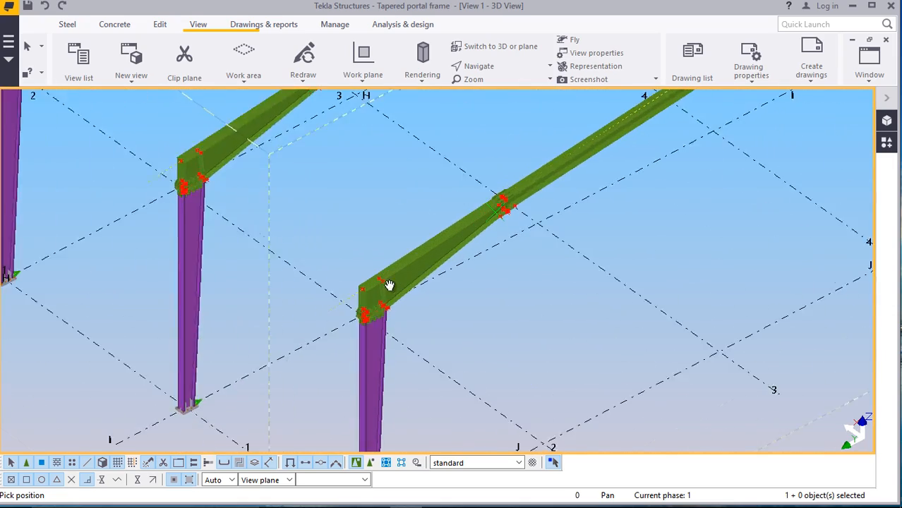
scroll(374, 283, "up", 2)
scroll(227, 179, "up", 1)
right_click(224, 178)
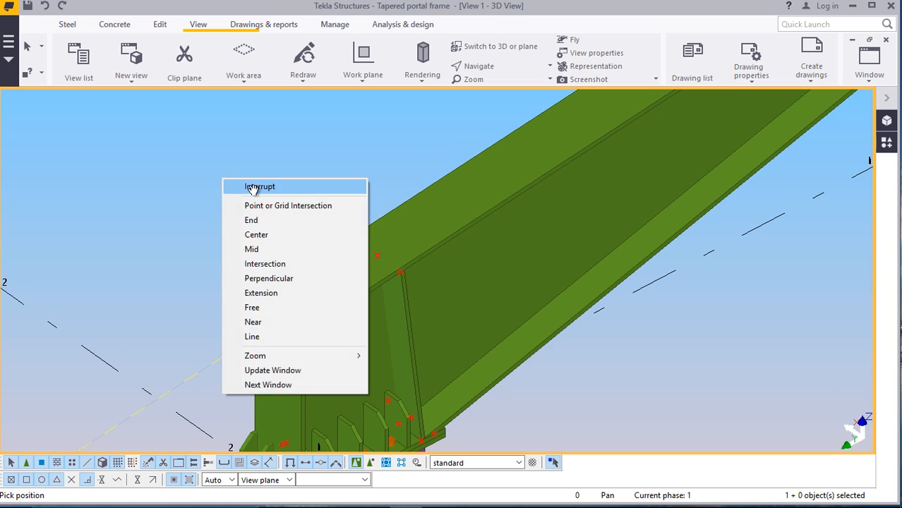
left_click(252, 187)
Set the work plane to the top flange face of the grid line J rafter at its grid line 1 knee with the Work plane tool
scroll(250, 236, "down", 4)
middle_click_drag(308, 315, 295, 299, "ctrl")
scroll(293, 295, "up", 1)
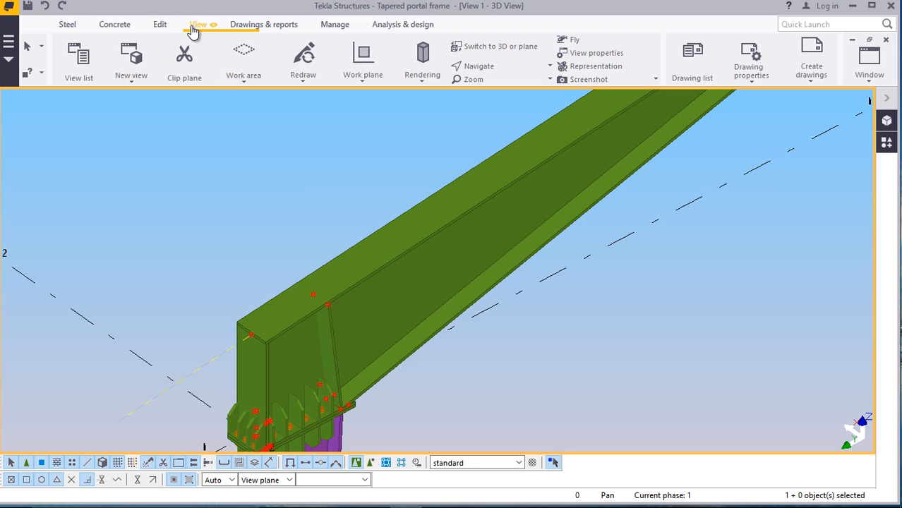
left_click(364, 81)
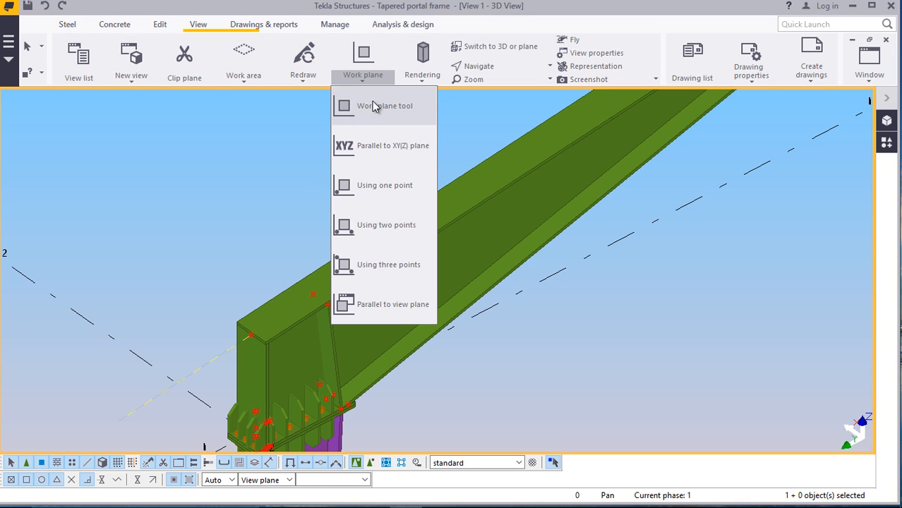
left_click(372, 106)
left_click(359, 261)
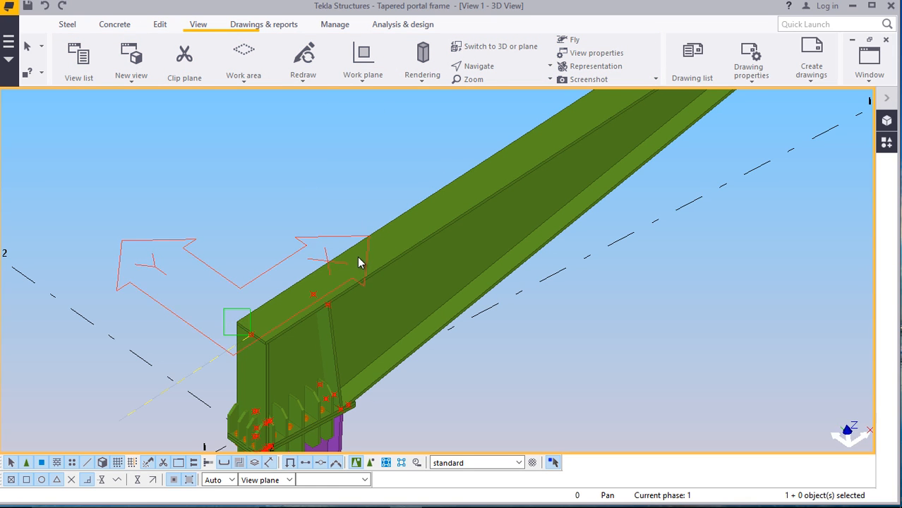
right_click(283, 173)
left_click(314, 181)
Model a steel beam from the grid line I rafter's top flange end to the outer flange corner of the grid line J rafter
scroll(415, 328, "down", 6)
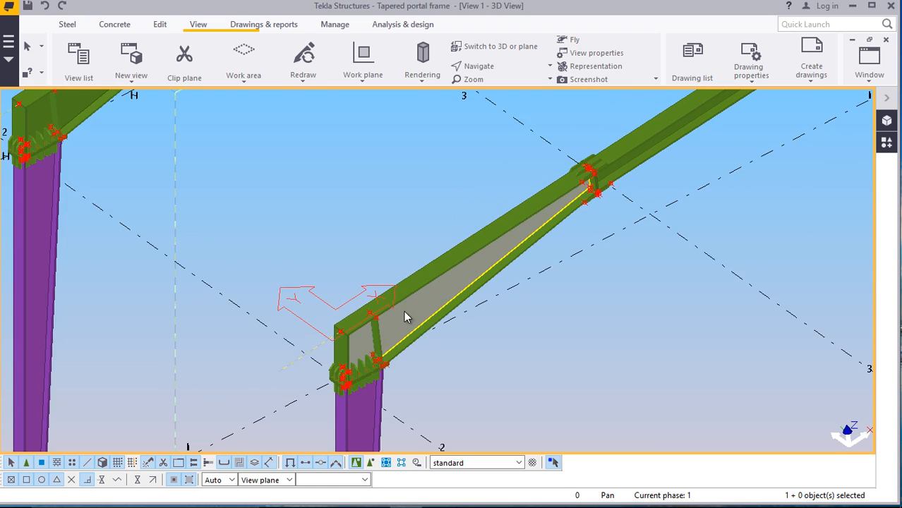
scroll(255, 214, "up", 8)
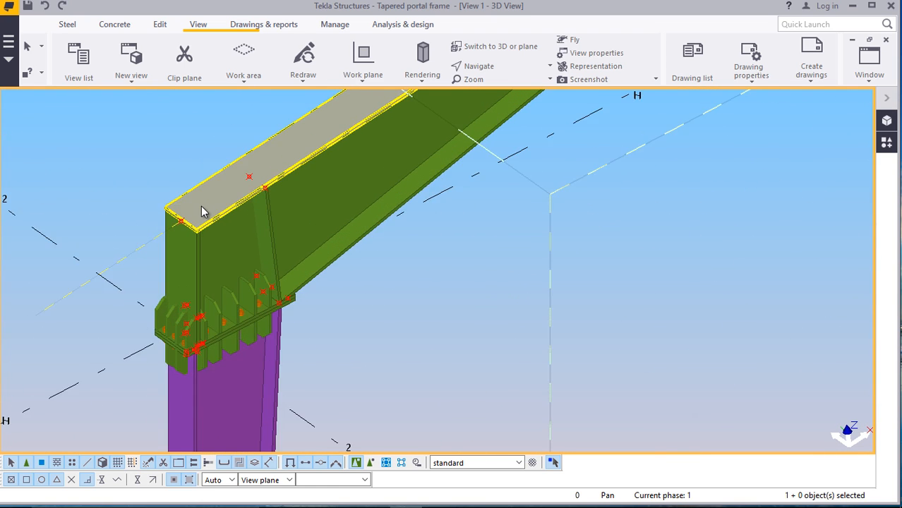
left_click(72, 25)
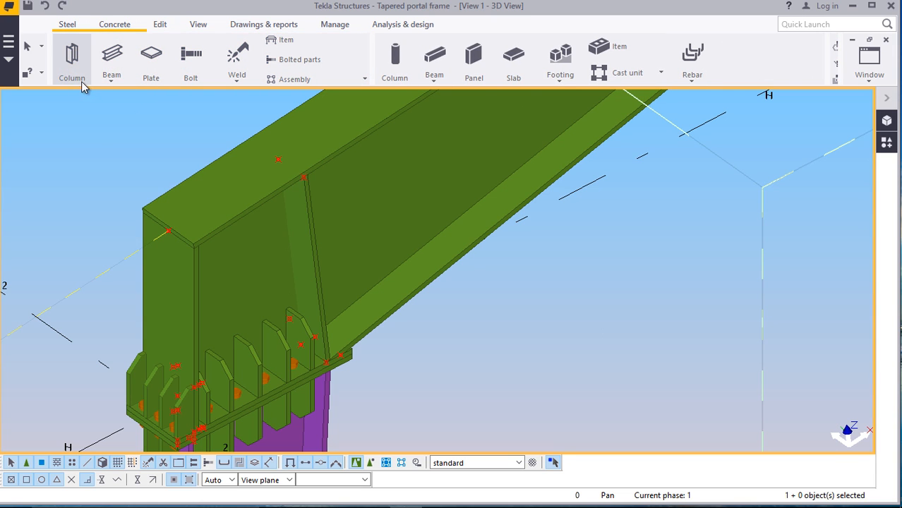
left_click(110, 83)
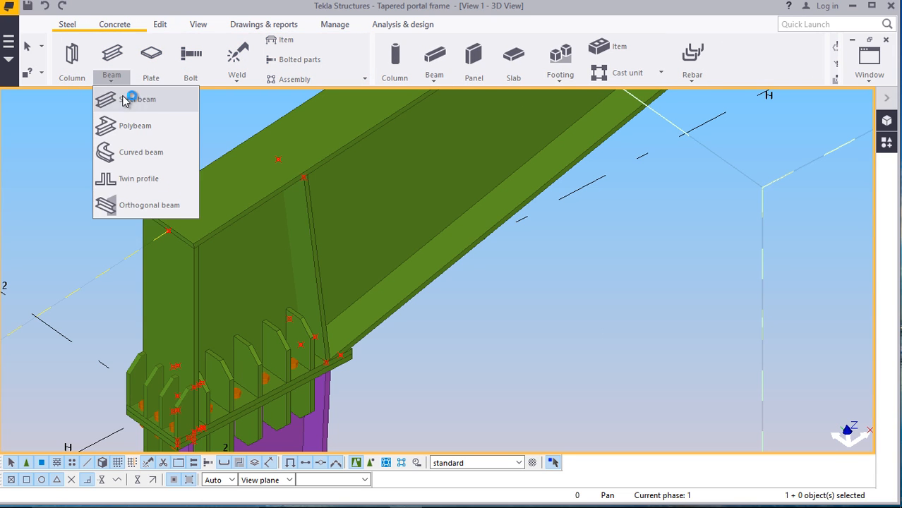
left_click(127, 94)
scroll(161, 229, "up", 4)
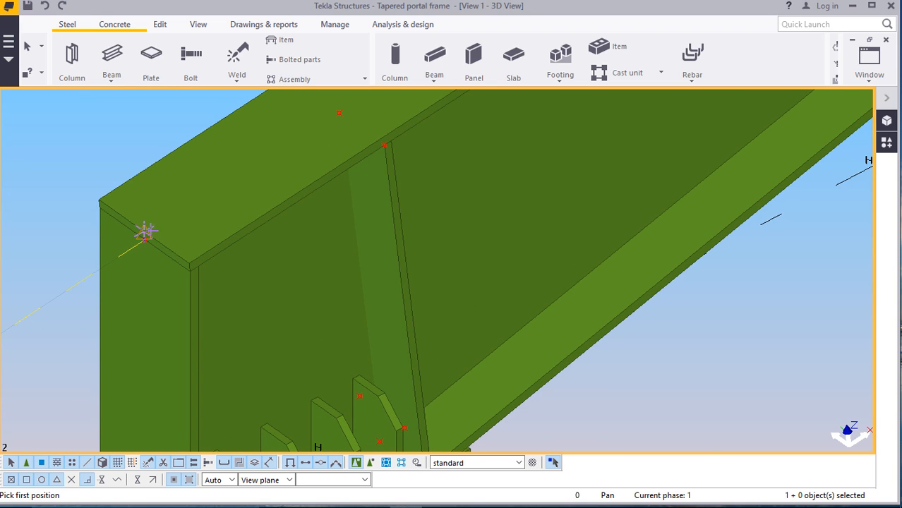
scroll(127, 187, "down", 6)
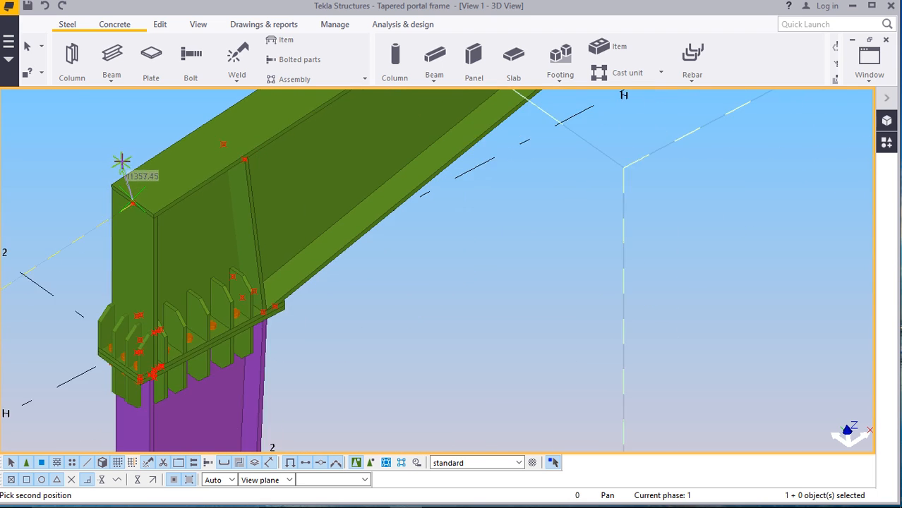
scroll(201, 166, "down", 2)
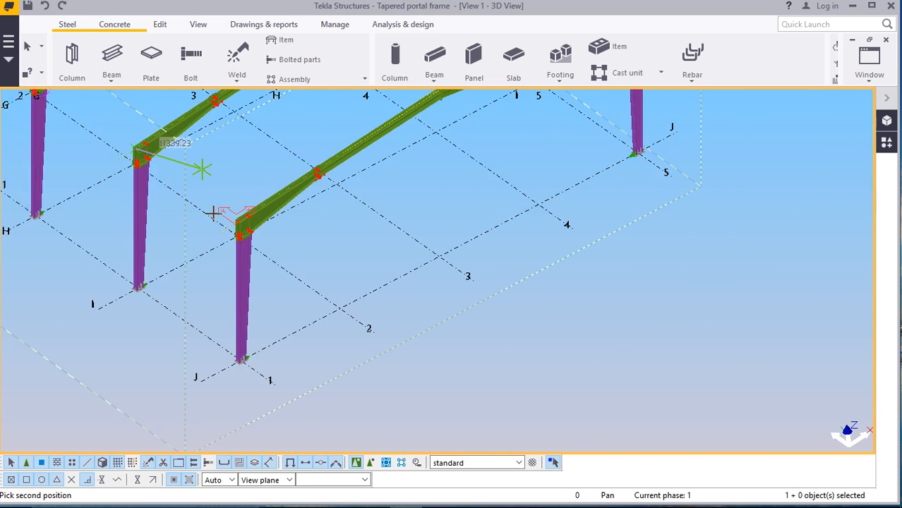
scroll(239, 210, "up", 6)
scroll(268, 248, "up", 8)
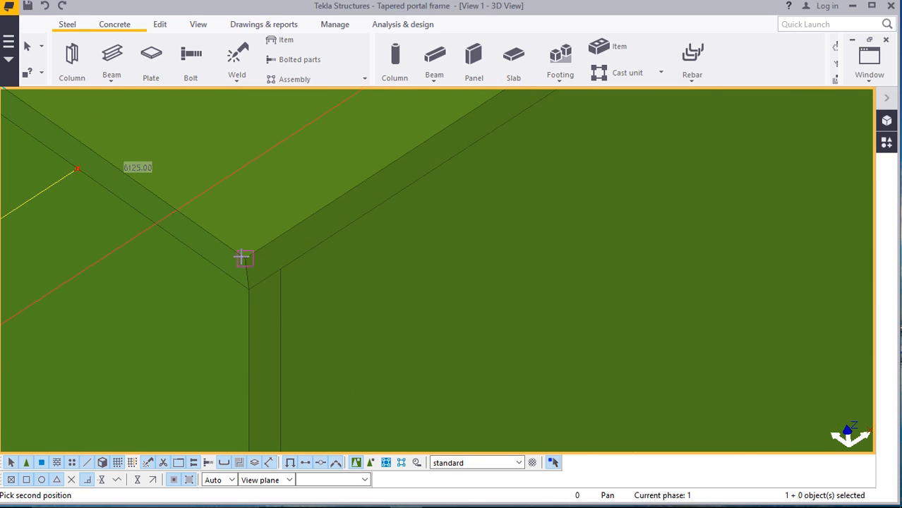
left_click(242, 258)
right_click(276, 177)
left_click(292, 186)
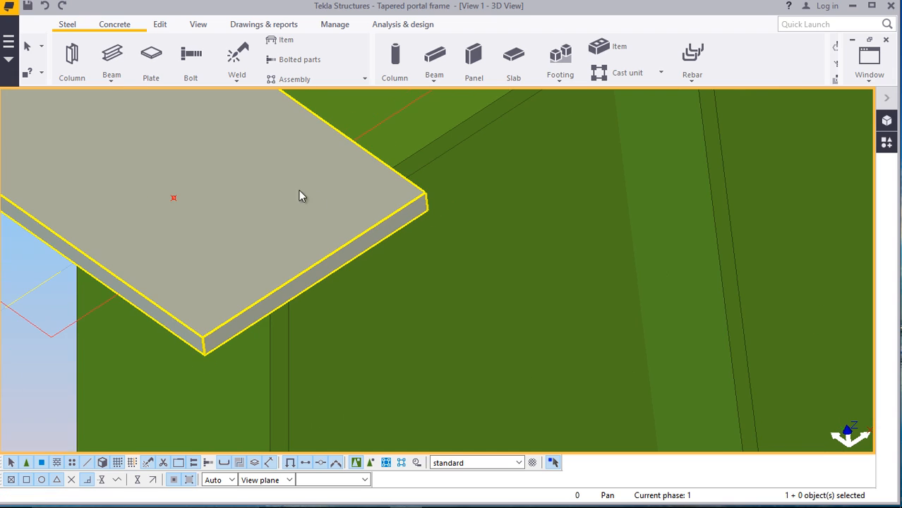
Change the new beam's profile to the cold-formed channel CFLA150*75*25*4.5 from the CC profiles
double_click(287, 181)
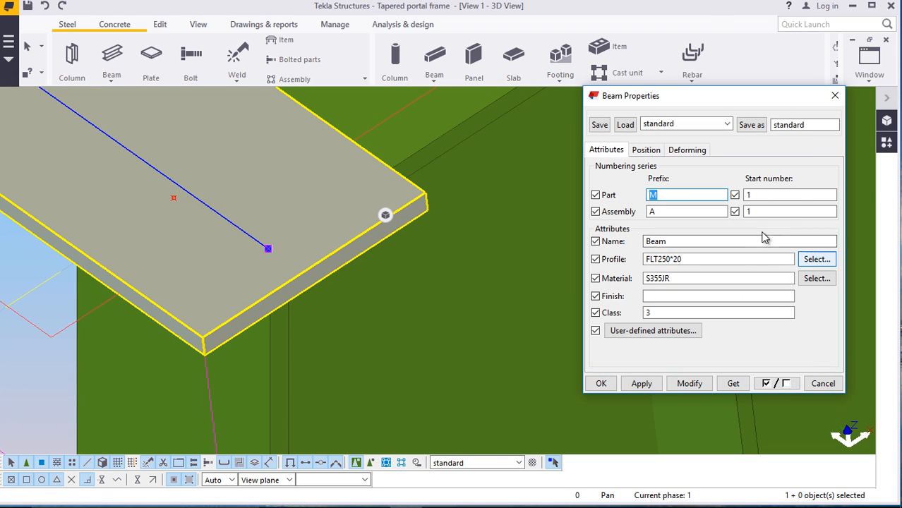
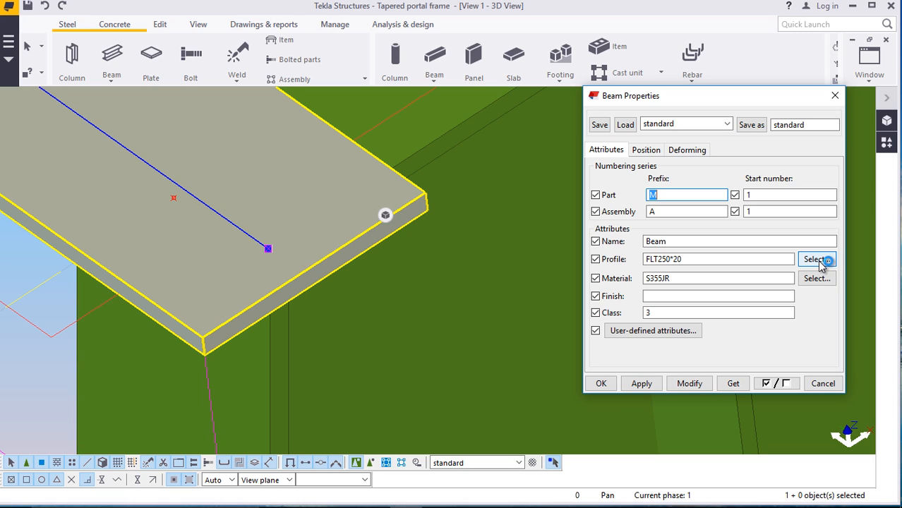
left_click(818, 260)
scroll(126, 204, "down", 6)
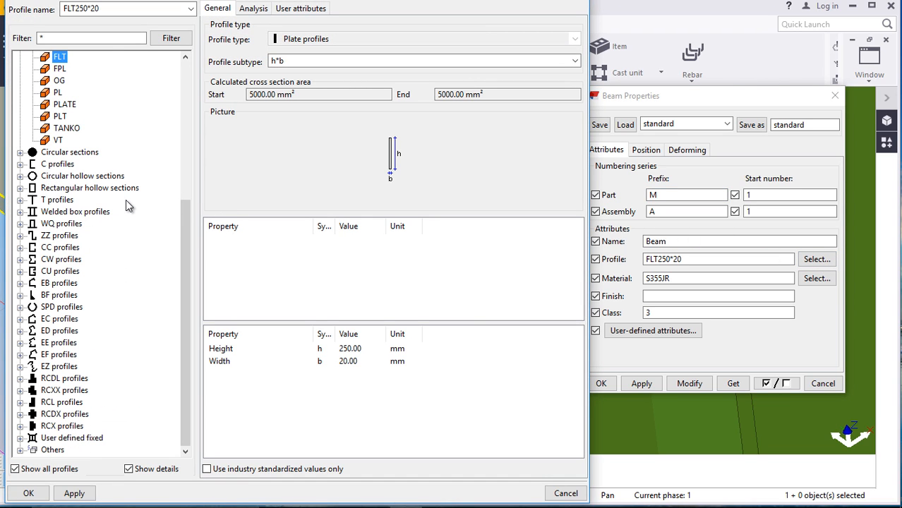
left_click(20, 248)
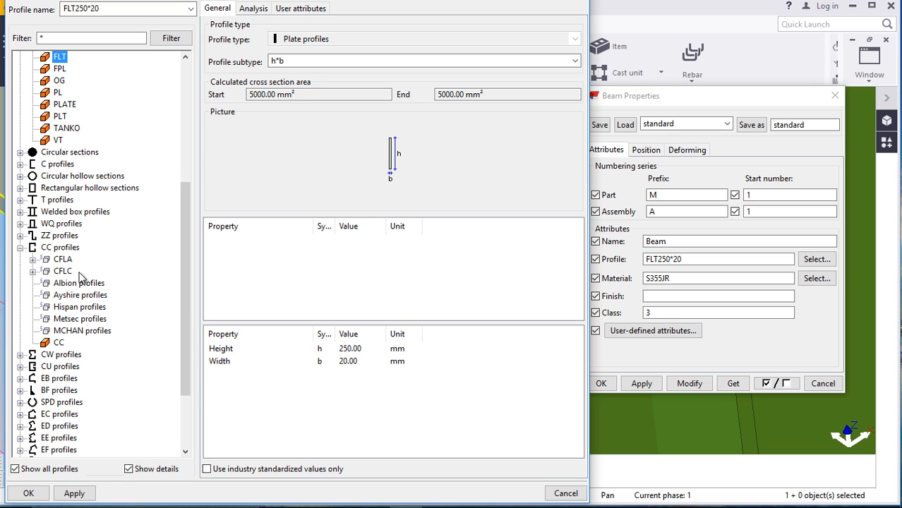
left_click(32, 259)
scroll(93, 240, "down", 4)
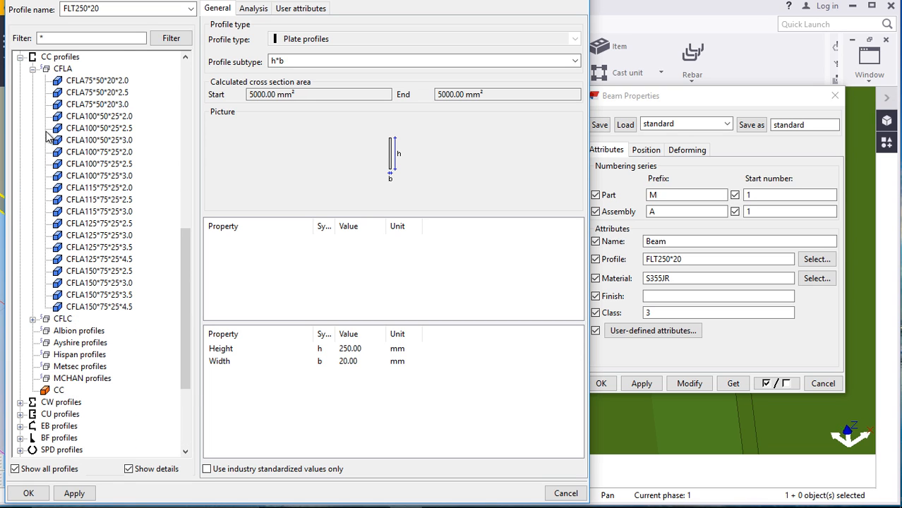
left_click(100, 272)
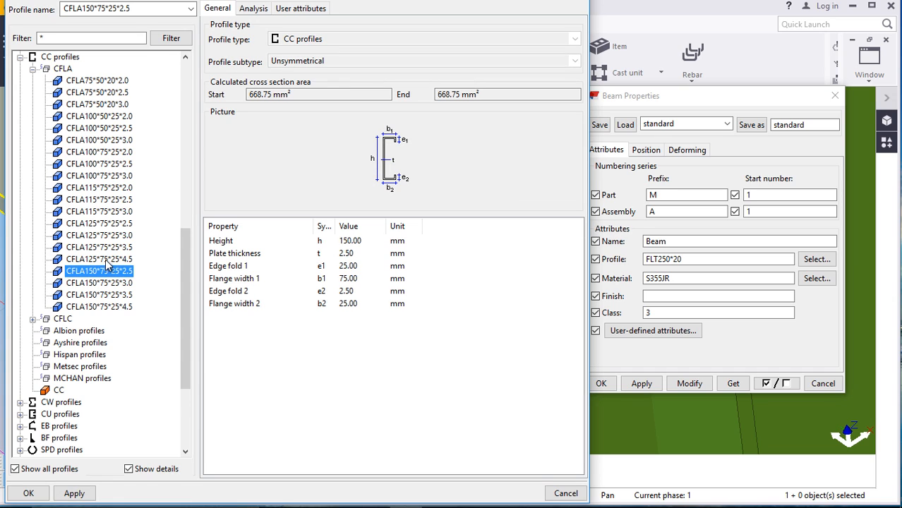
left_click(98, 308)
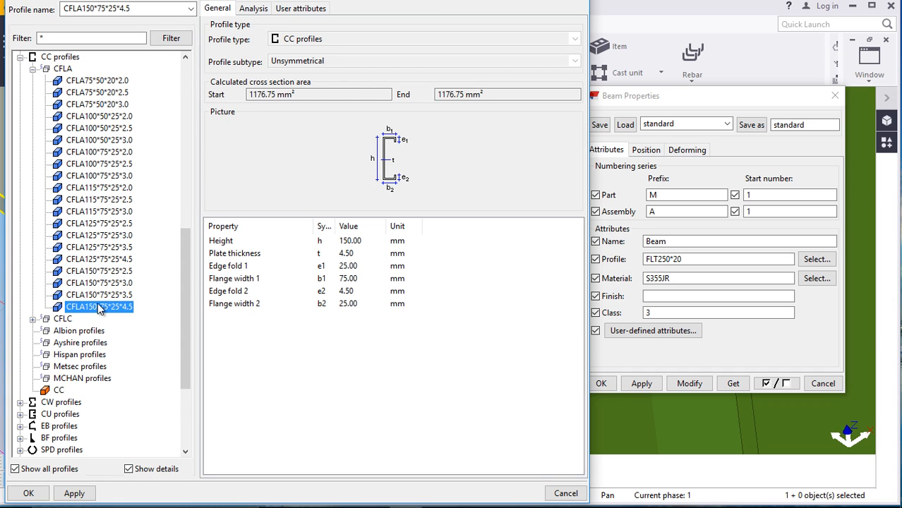
left_click(74, 494)
left_click(29, 493)
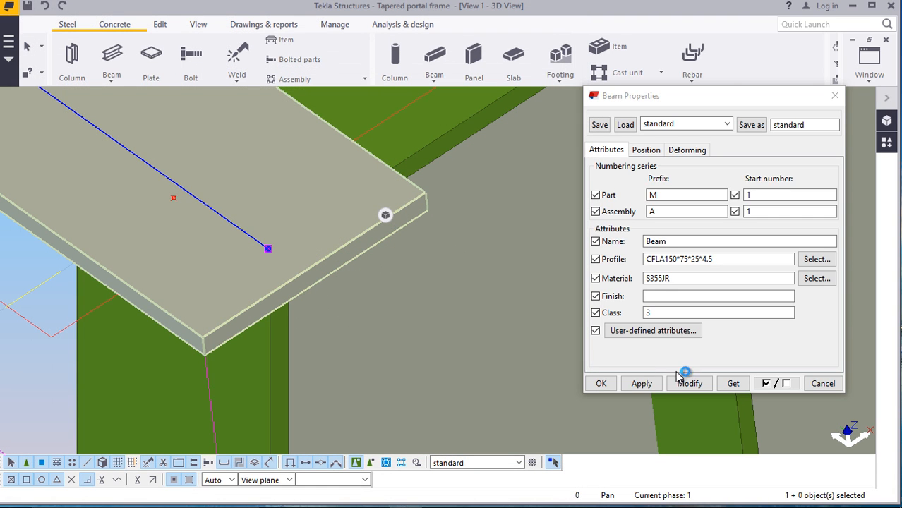
left_click(687, 386)
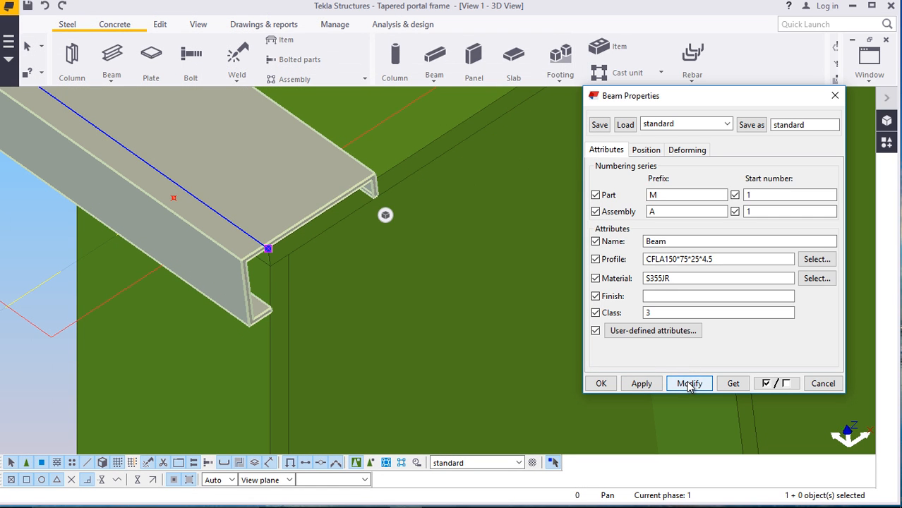
left_click(605, 384)
Try the Front rotation in the channel beam's position properties
scroll(591, 337, "down", 1)
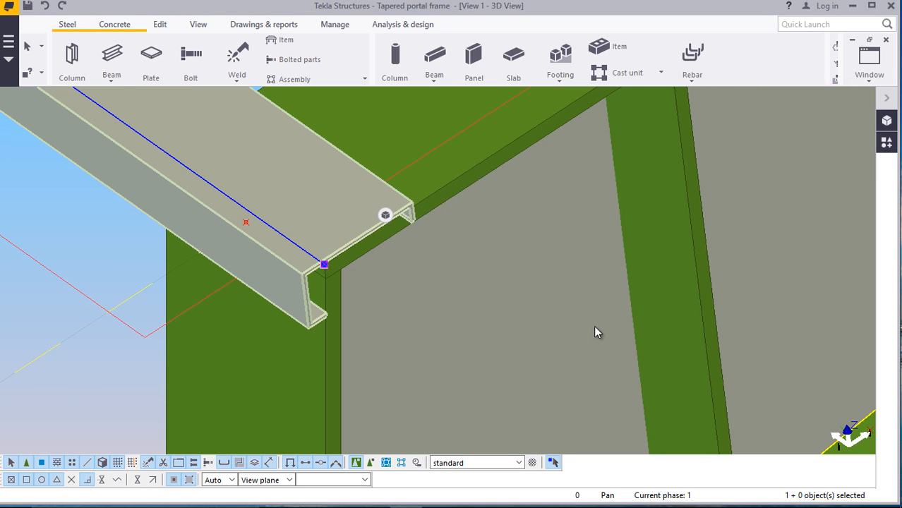
scroll(452, 270, "down", 3)
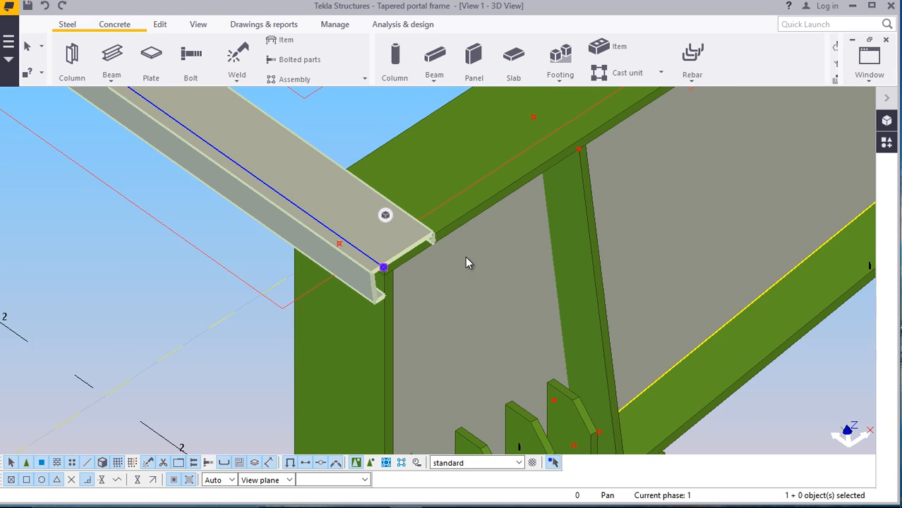
scroll(466, 262, "down", 2)
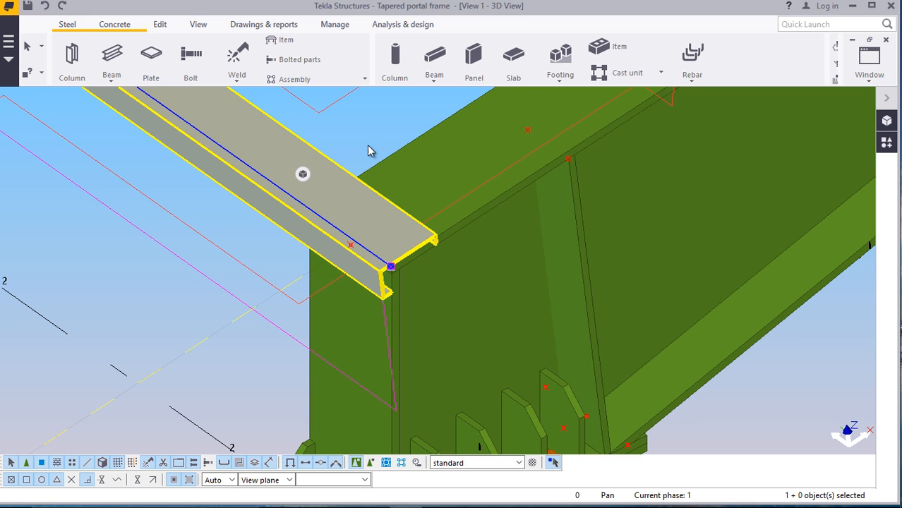
double_click(262, 122)
left_click(654, 151)
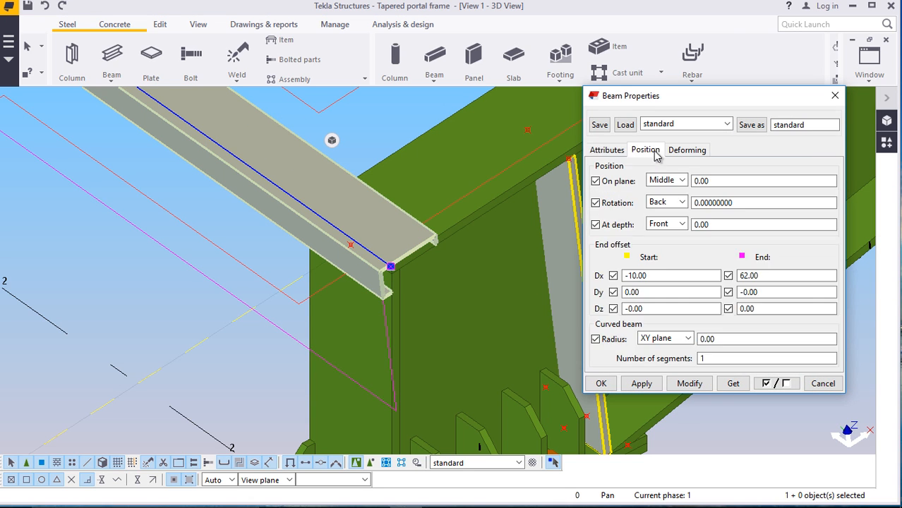
left_click(682, 202)
left_click(660, 215)
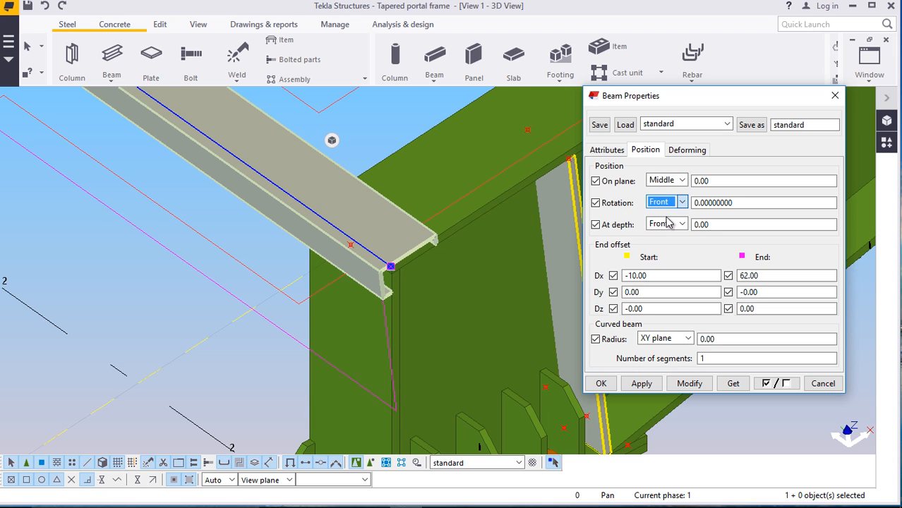
left_click(688, 384)
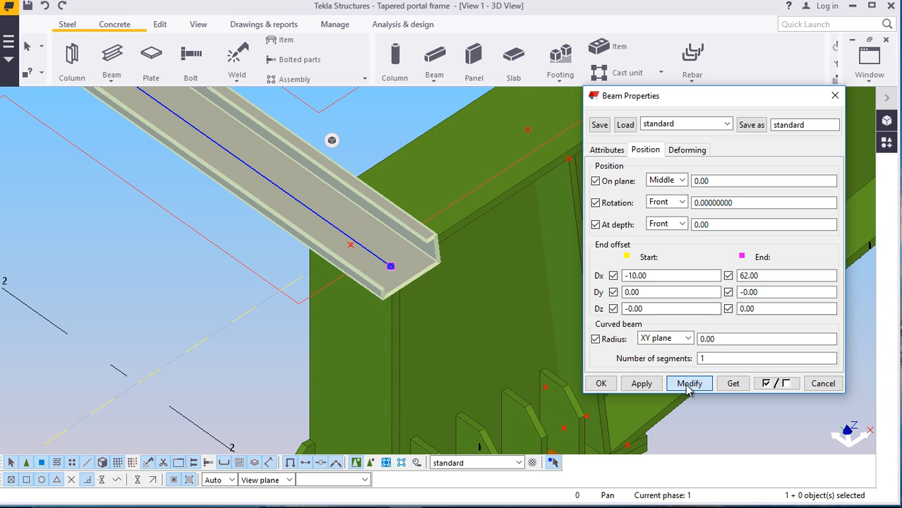
Try the Top rotation on the channel beam and return it to Back
left_click(683, 203)
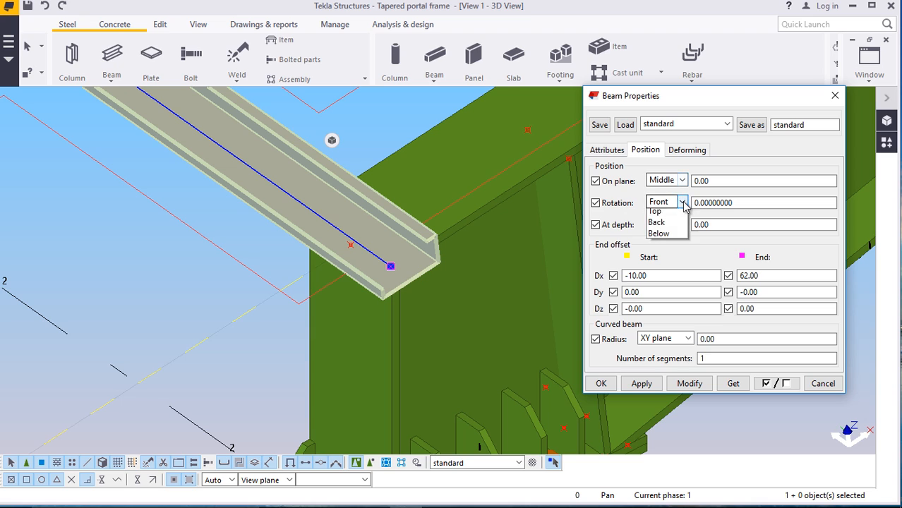
left_click(660, 222)
left_click(690, 385)
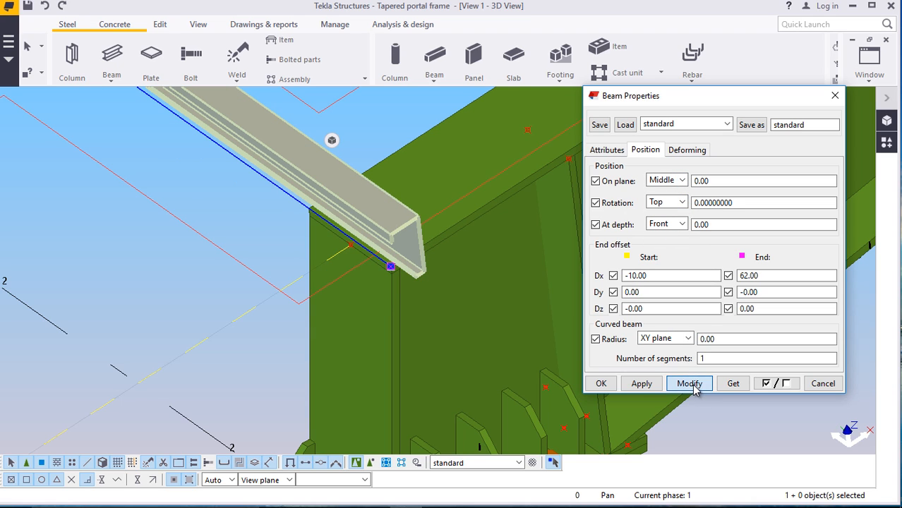
left_click(683, 203)
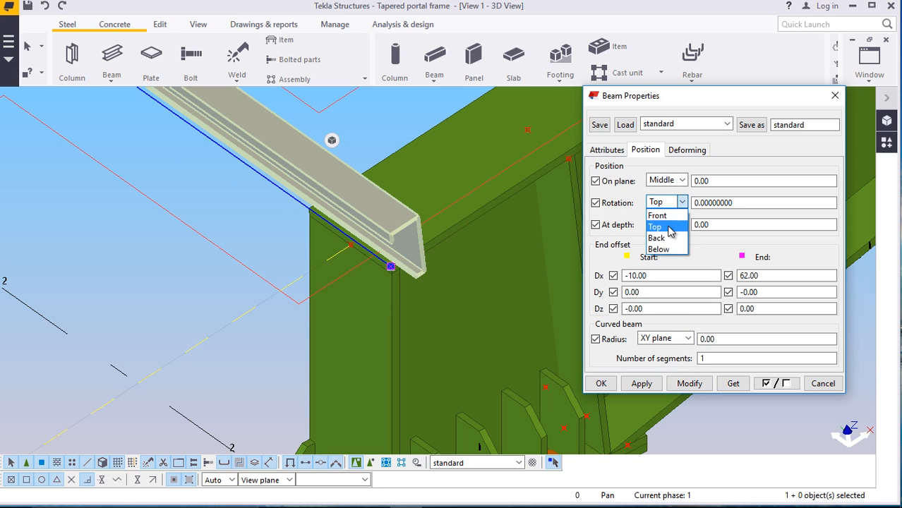
left_click(669, 227)
key("Down")
left_click(689, 383)
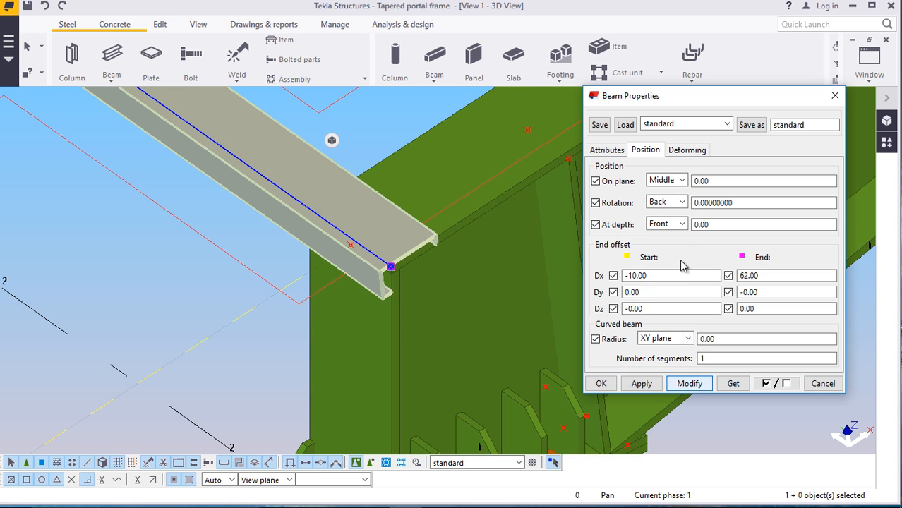
Set the channel beam's rotation to Below
left_click(682, 202)
left_click(669, 251)
left_click(689, 384)
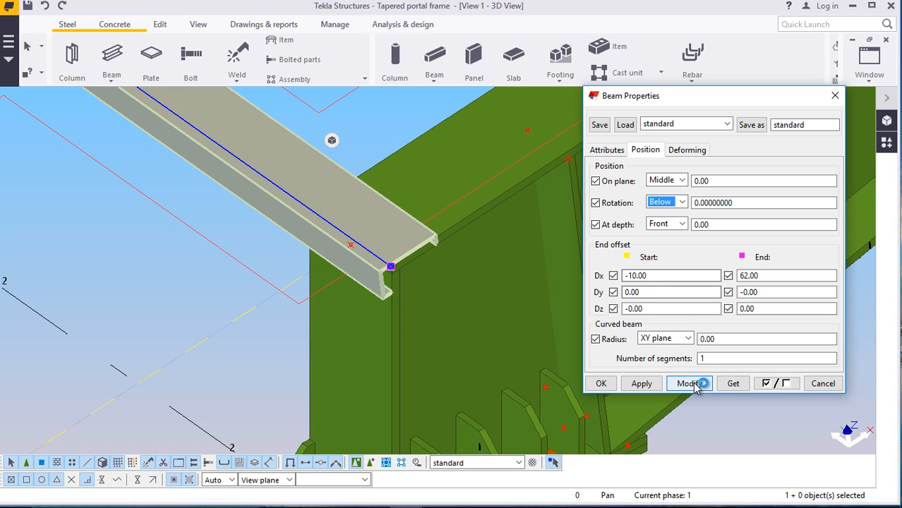
Set the channel beam's start and end Dx offsets to 0 and apply the change to the beam
scroll(395, 288, "up", 4)
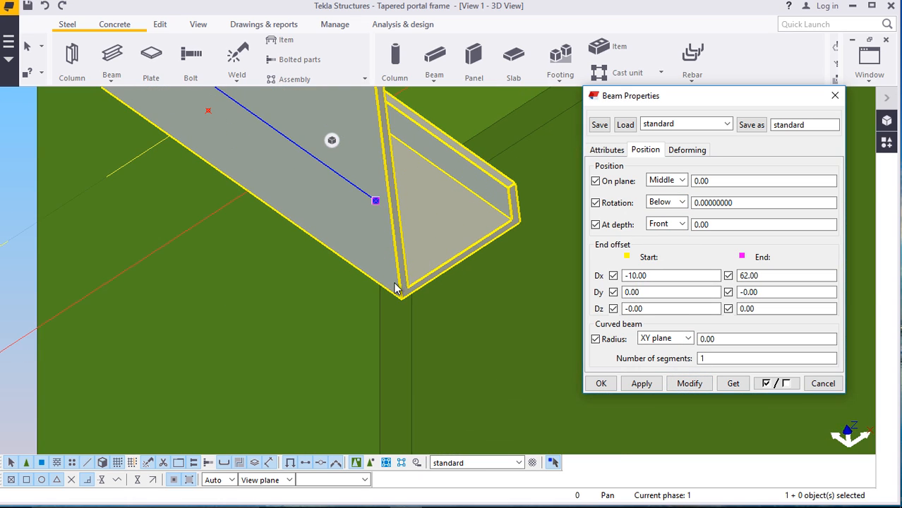
scroll(395, 290, "down", 4)
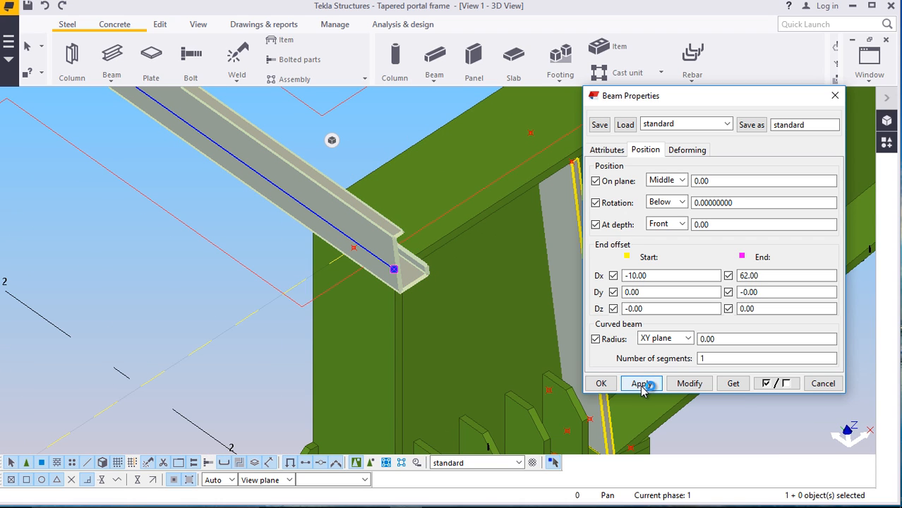
left_click(607, 150)
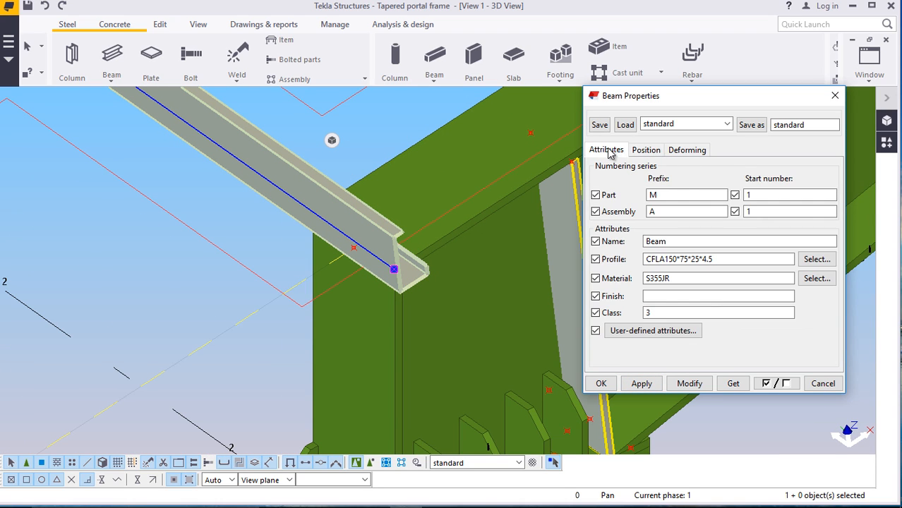
left_click(646, 151)
left_click_drag(653, 276, 619, 276)
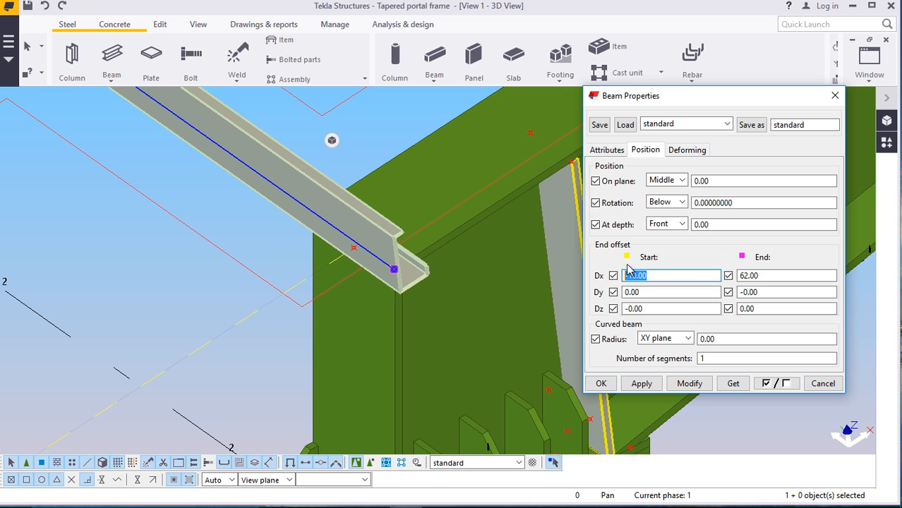
type("0")
left_click(689, 383)
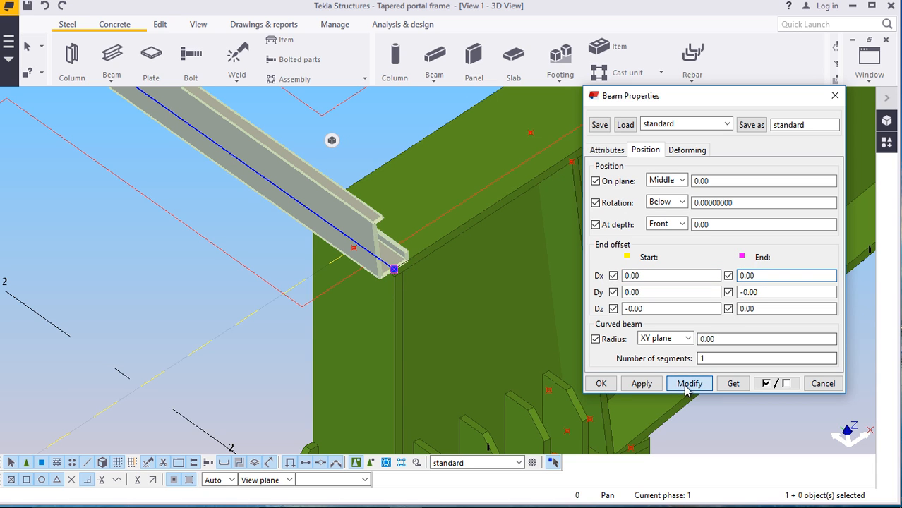
left_click(601, 383)
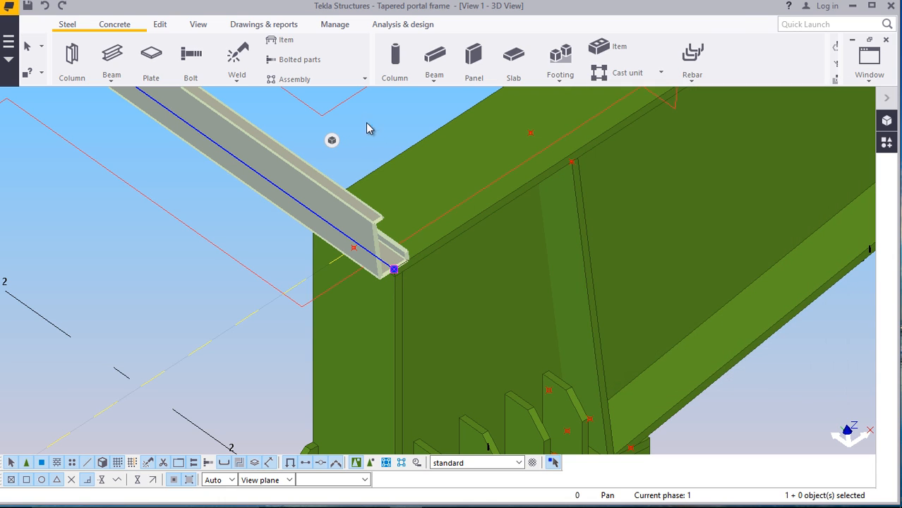
Move the channel beam from the rafter's outer corner inward along the edge of its upper flange
scroll(387, 255, "up", 5)
right_click(397, 264)
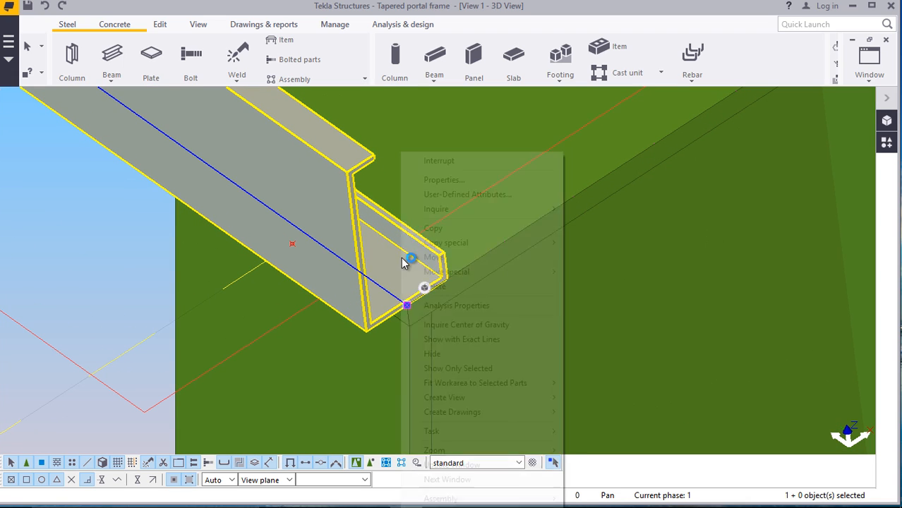
left_click(438, 257)
scroll(392, 324, "up", 4)
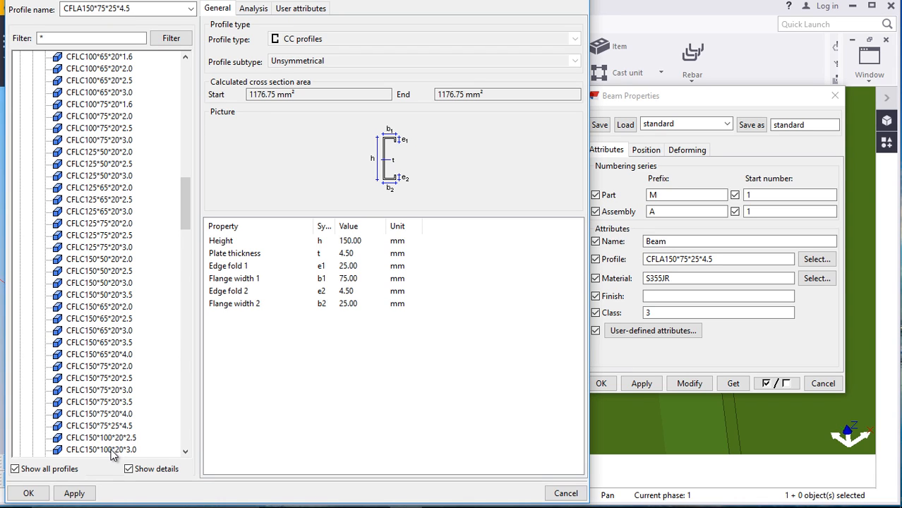
Change the channel beam's profile to CFLC150*100*20*3.0
left_click(111, 451)
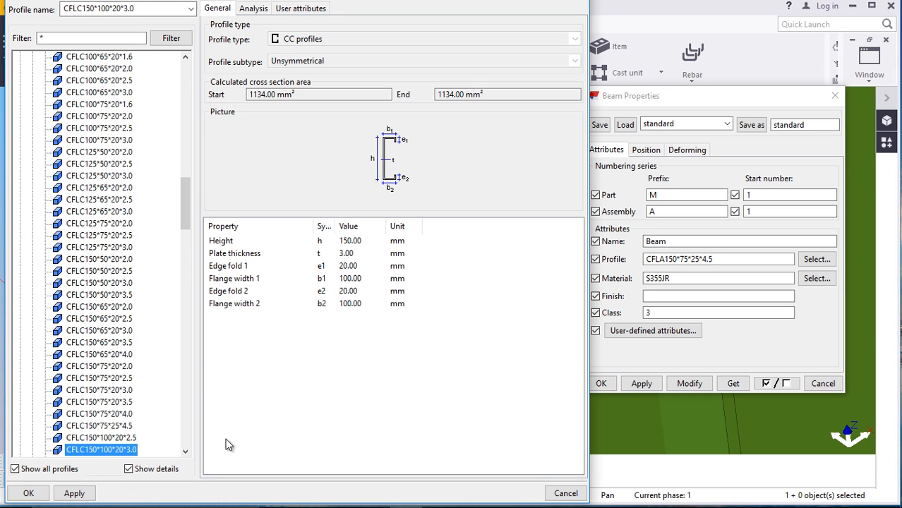
left_click(28, 493)
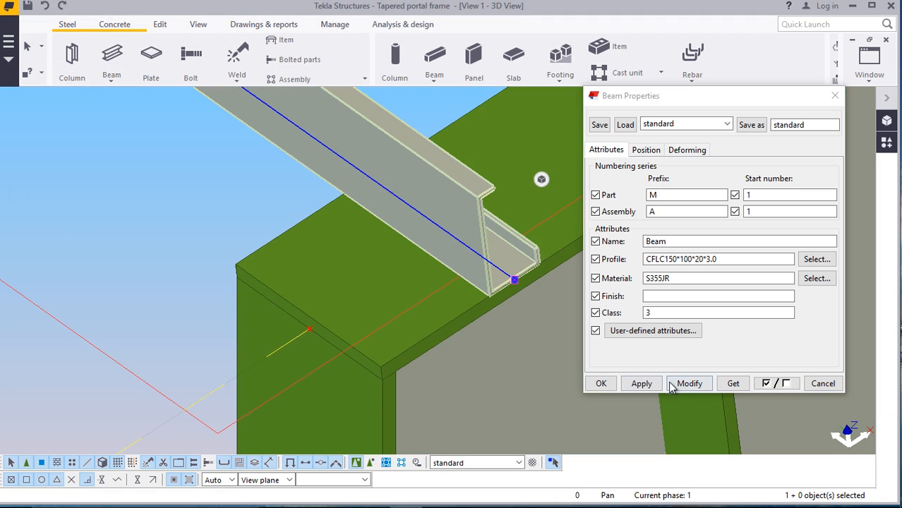
left_click(693, 386)
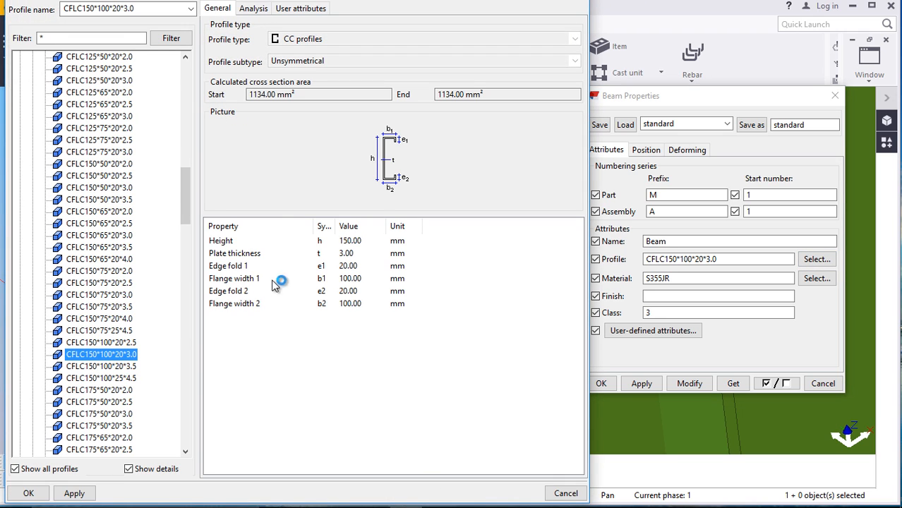
Change the channel beam's profile to CFLC150*50*20*2.5 from the CC profiles and apply it to the beam
scroll(70, 176, "up", 15)
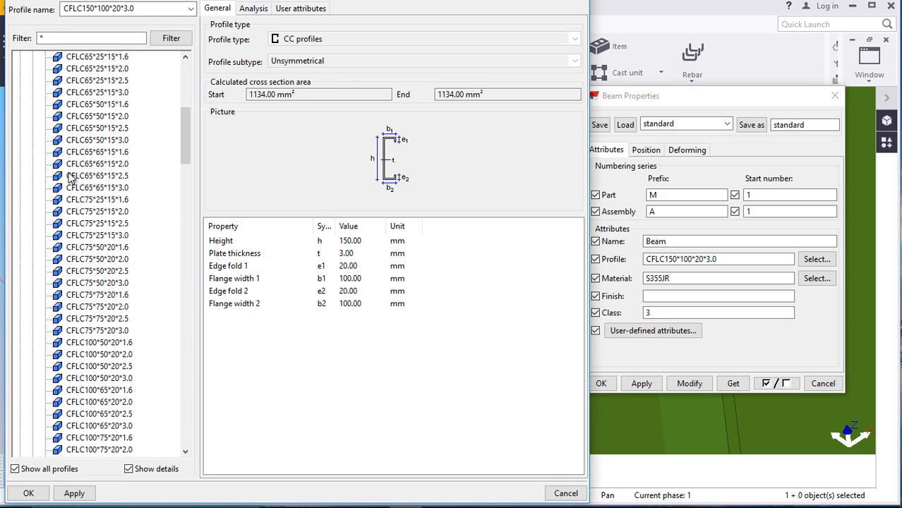
scroll(72, 155, "up", 3)
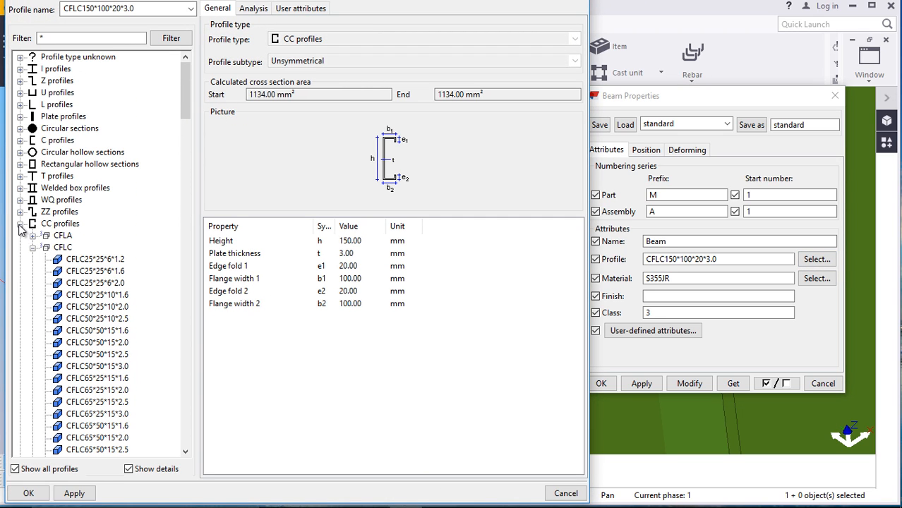
left_click(20, 224)
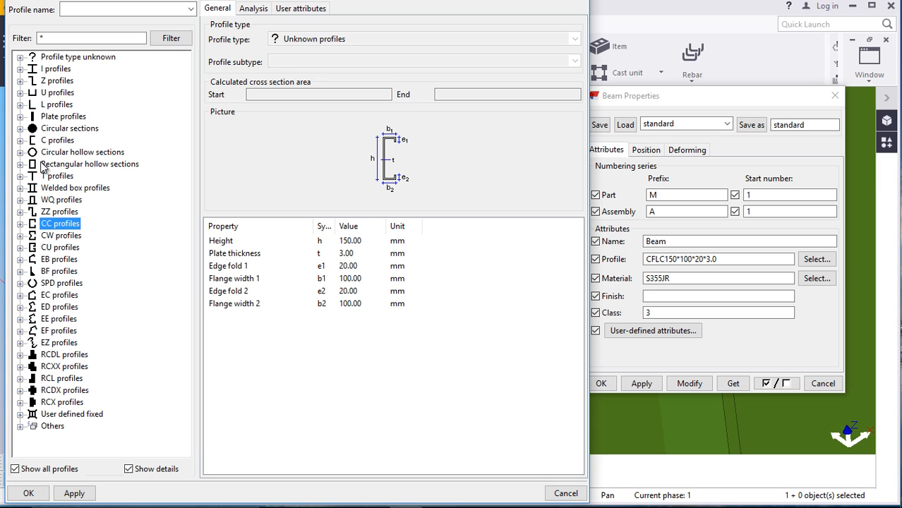
left_click(20, 247)
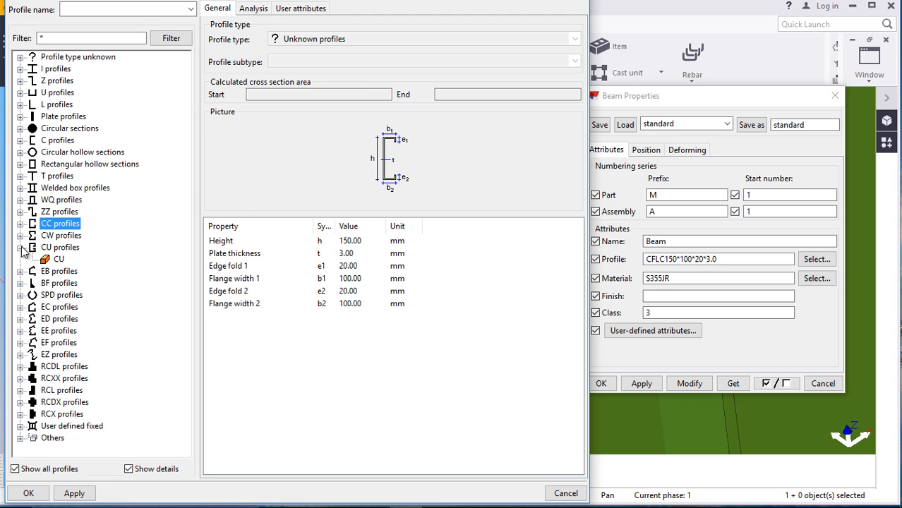
left_click(21, 248)
left_click(21, 224)
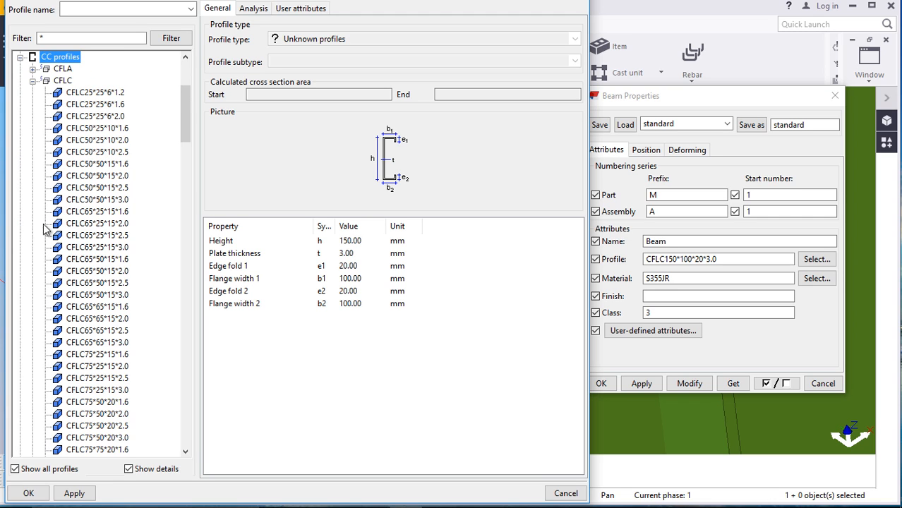
scroll(99, 245, "down", 7)
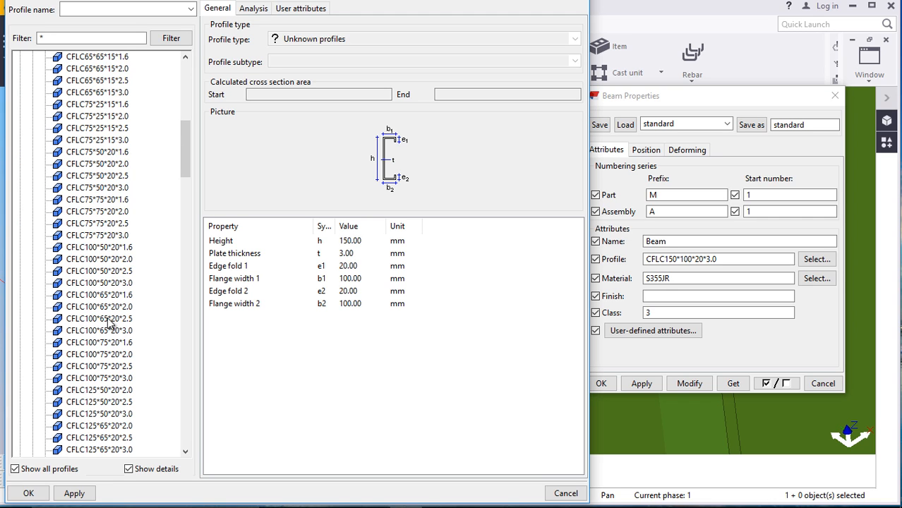
scroll(102, 365, "down", 7)
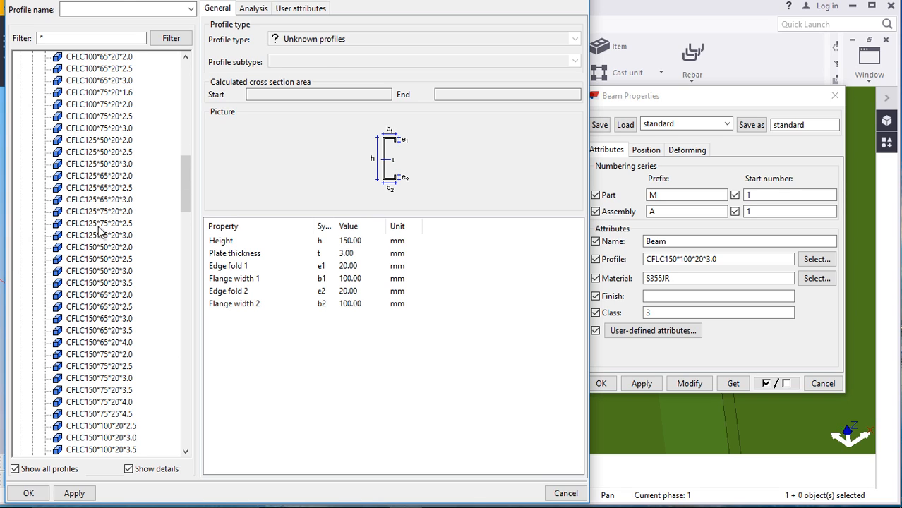
left_click(101, 224)
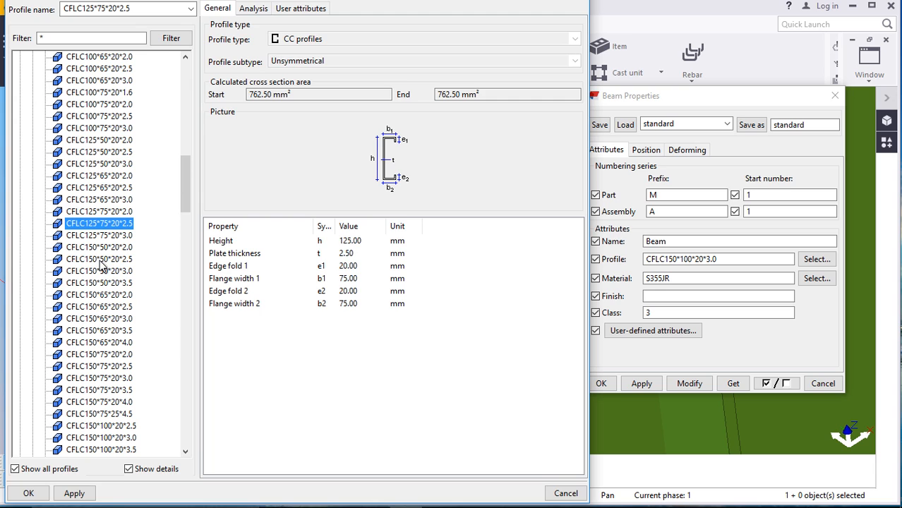
left_click(109, 259)
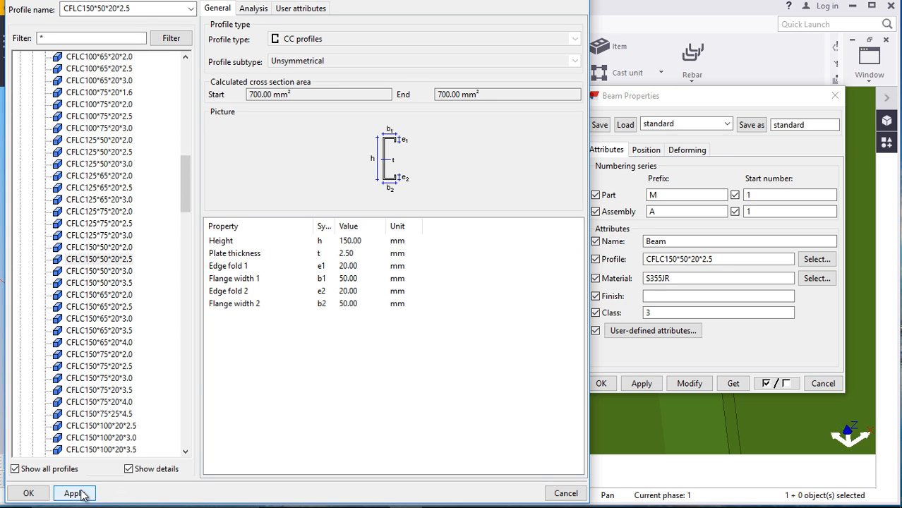
left_click(44, 499)
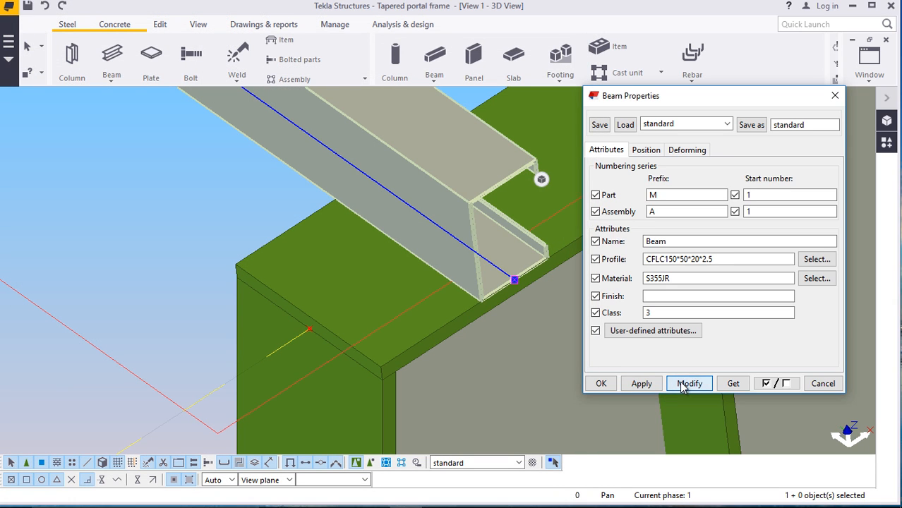
left_click(686, 385)
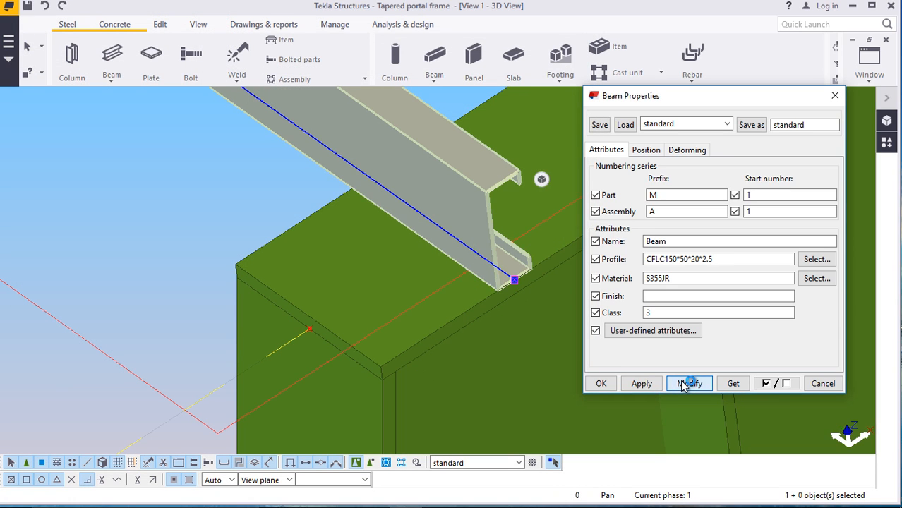
left_click(600, 384)
Examine how the channel beam sits on the rafter flanges at both of its ends
scroll(516, 272, "up", 2)
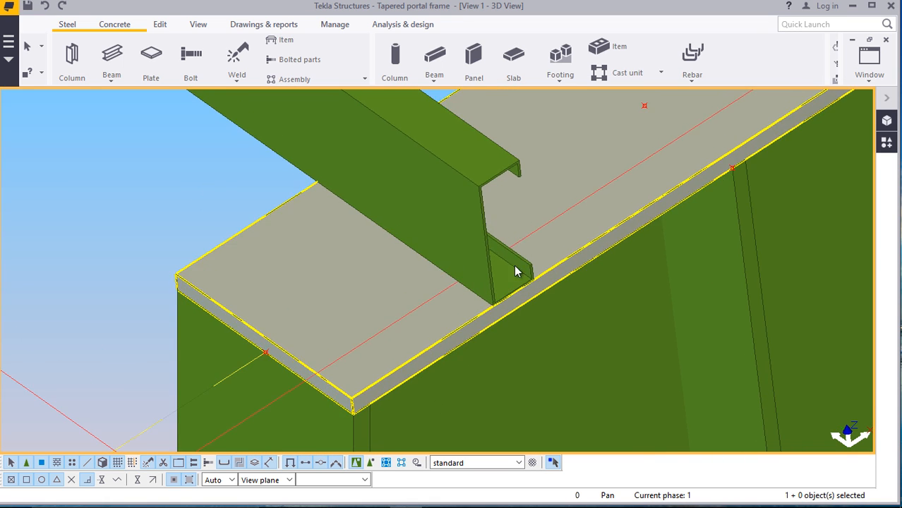
scroll(515, 272, "down", 5)
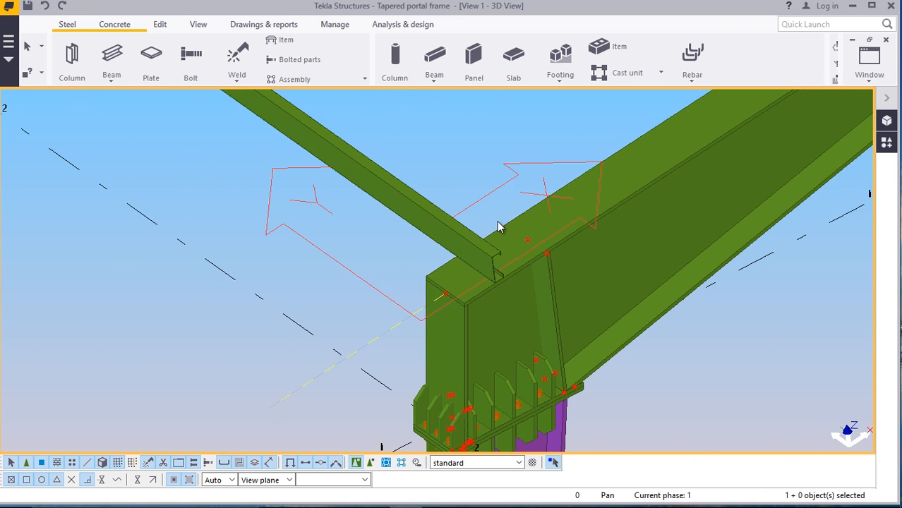
scroll(504, 260, "down", 6)
scroll(356, 161, "up", 2)
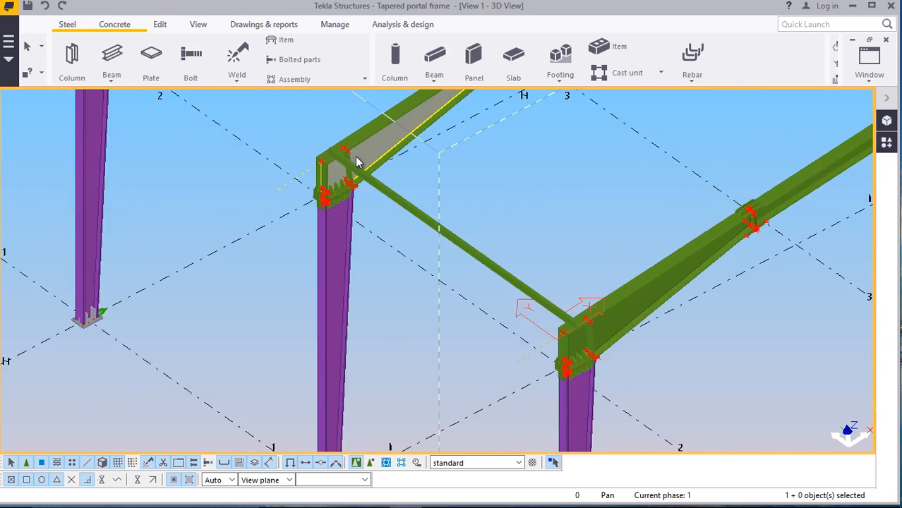
scroll(318, 145, "up", 5)
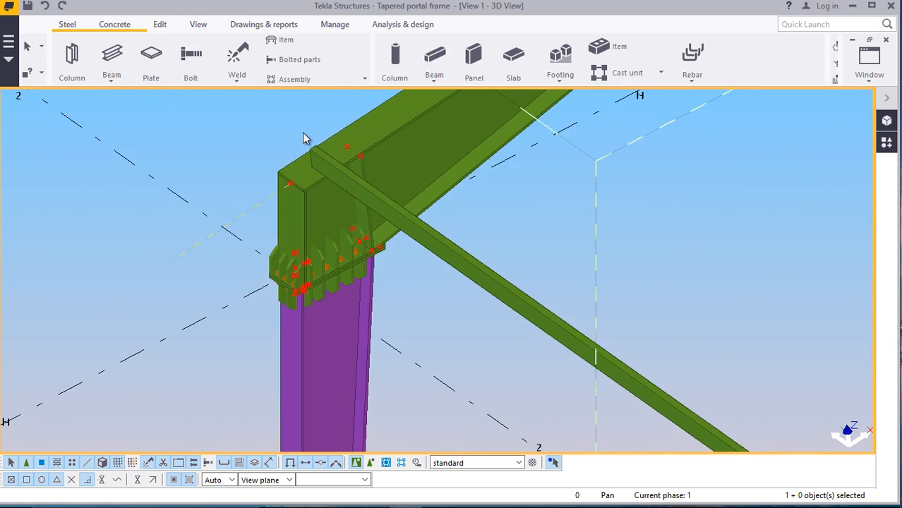
scroll(303, 137, "down", 4)
scroll(526, 300, "up", 4)
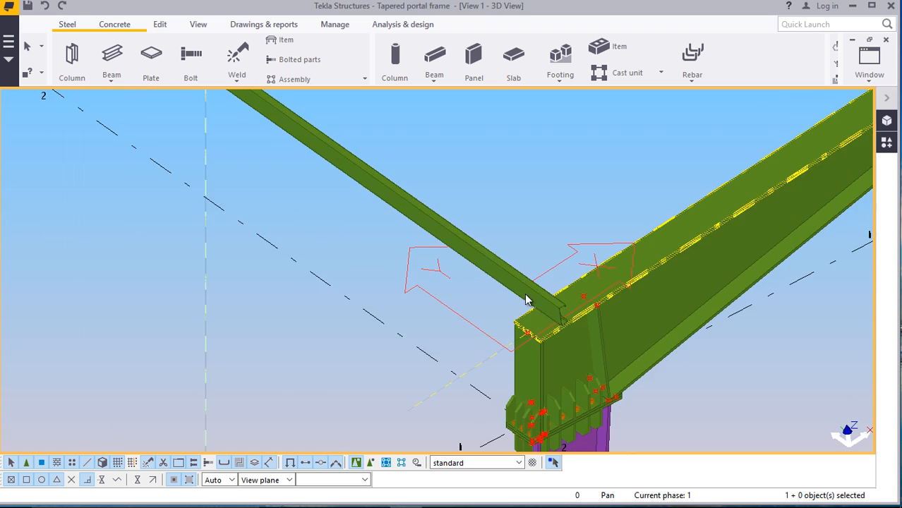
Copy the channel beam from its upper end corner on grid line J to its far end corner, filling the bay between grid lines H and G
left_click(526, 300)
scroll(529, 300, "up", 5)
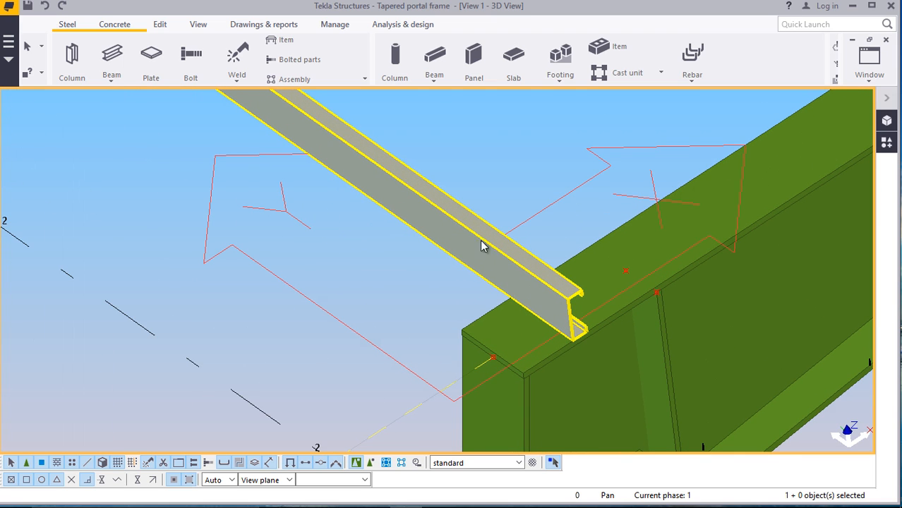
right_click(479, 153)
left_click(523, 227)
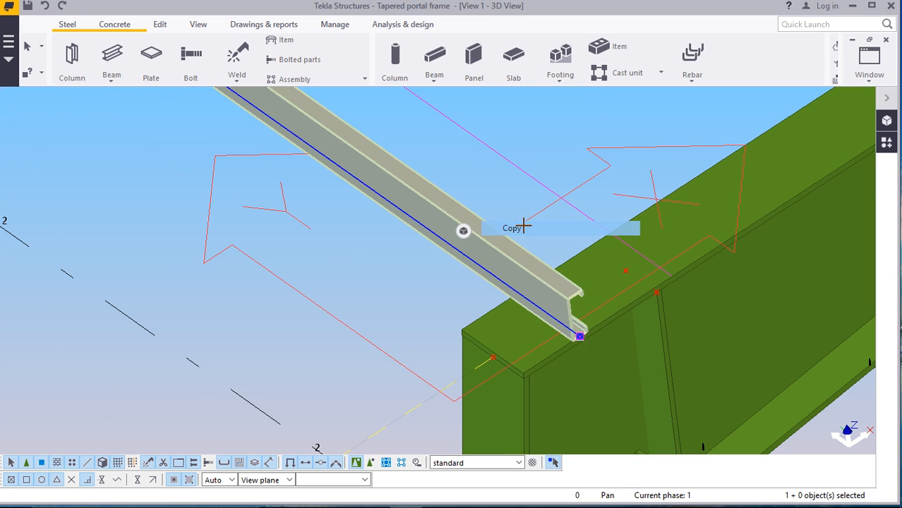
scroll(564, 262, "up", 8)
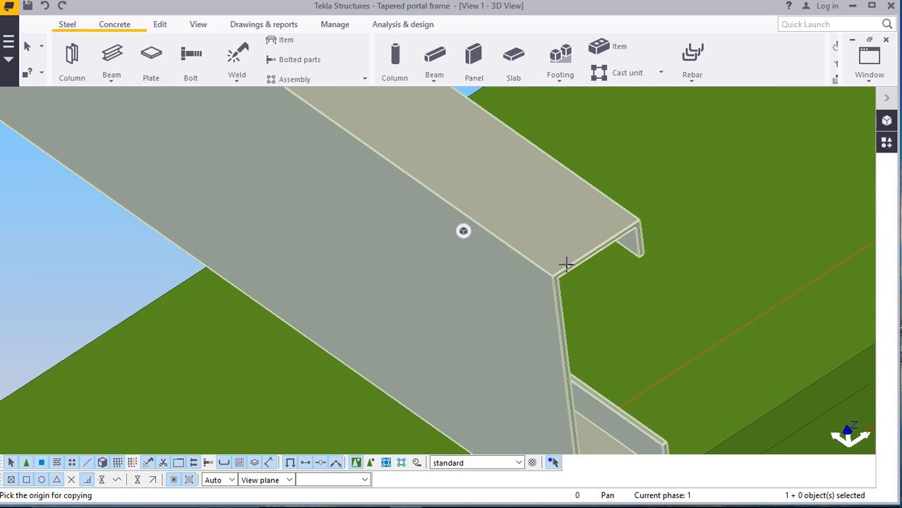
scroll(558, 268, "up", 4)
scroll(557, 310, "down", 10)
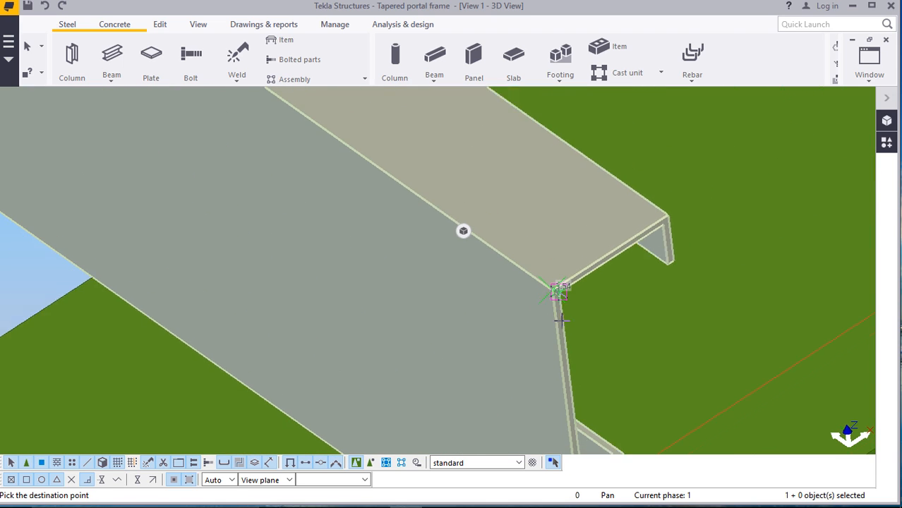
scroll(595, 374, "down", 6)
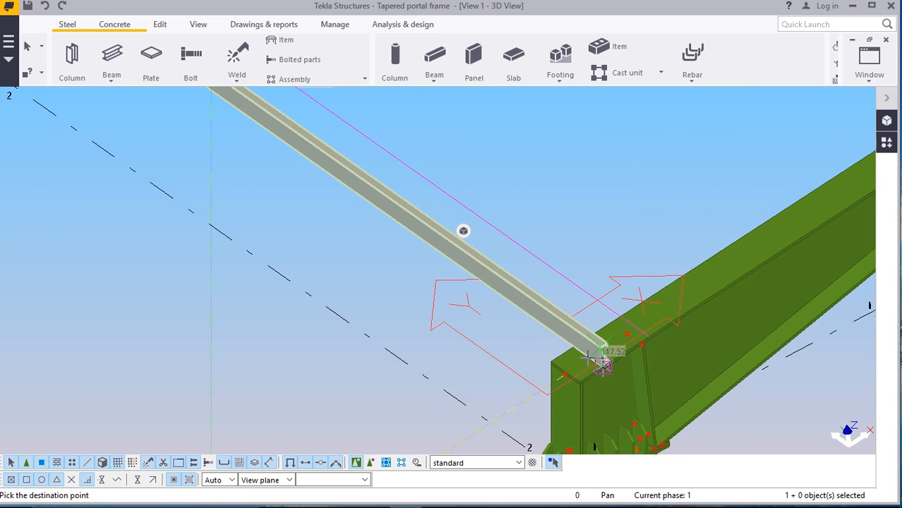
scroll(310, 151, "up", 5)
scroll(311, 150, "up", 6)
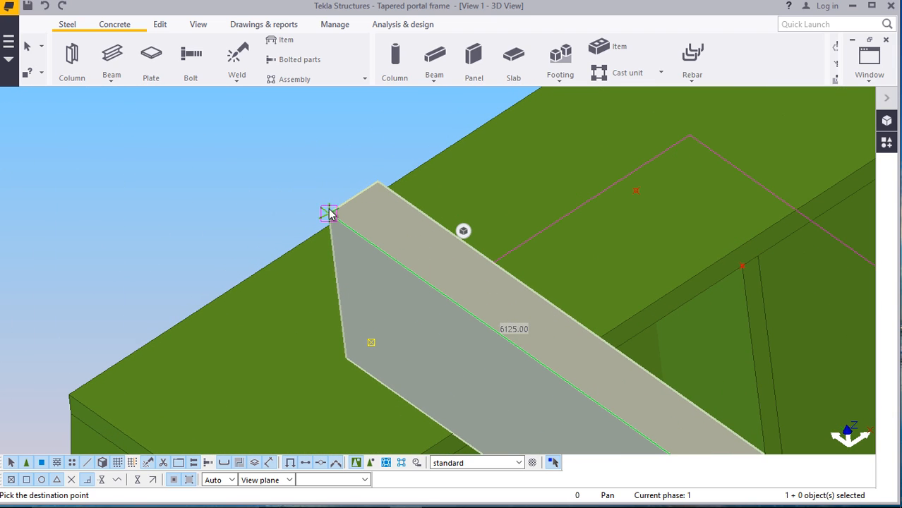
End the copy command and undo the last channel beam copy in the bay between grid lines H and G
scroll(329, 213, "down", 3)
scroll(415, 306, "down", 5)
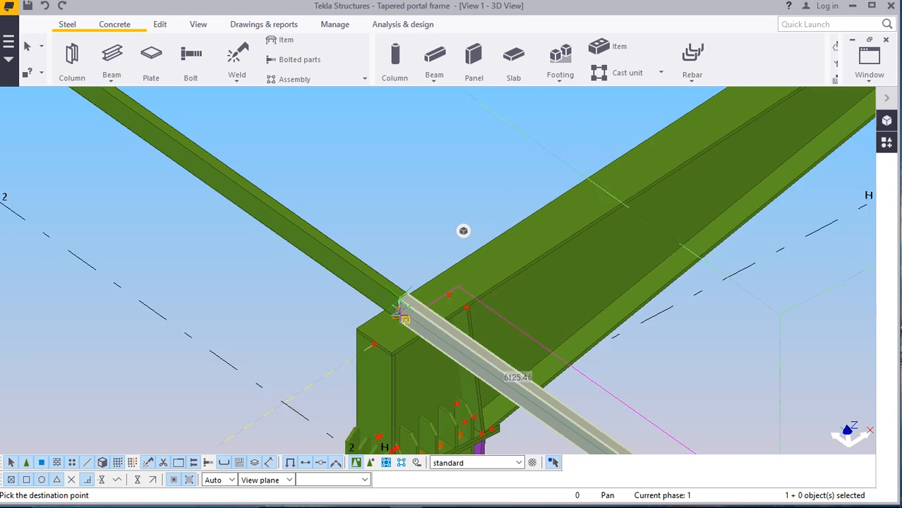
scroll(399, 311, "down", 5)
scroll(120, 113, "up", 3)
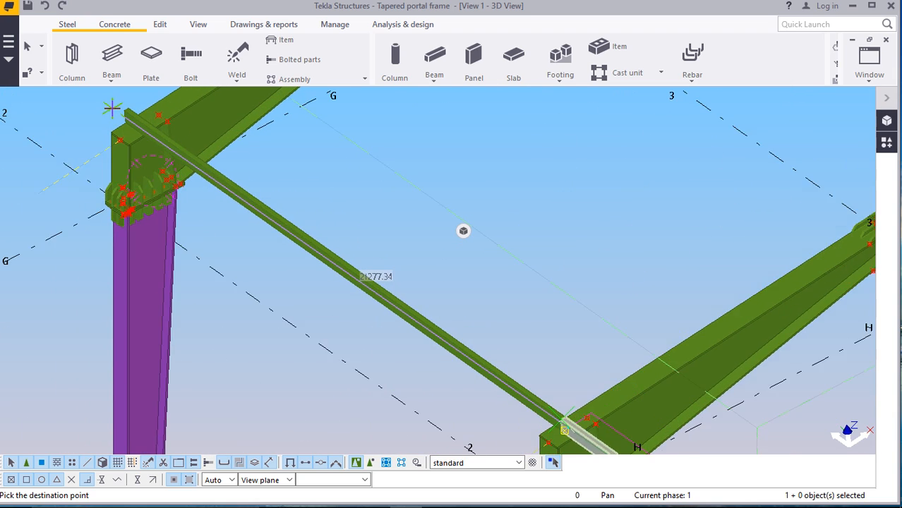
scroll(111, 107, "up", 4)
scroll(123, 165, "down", 3)
right_click(74, 103)
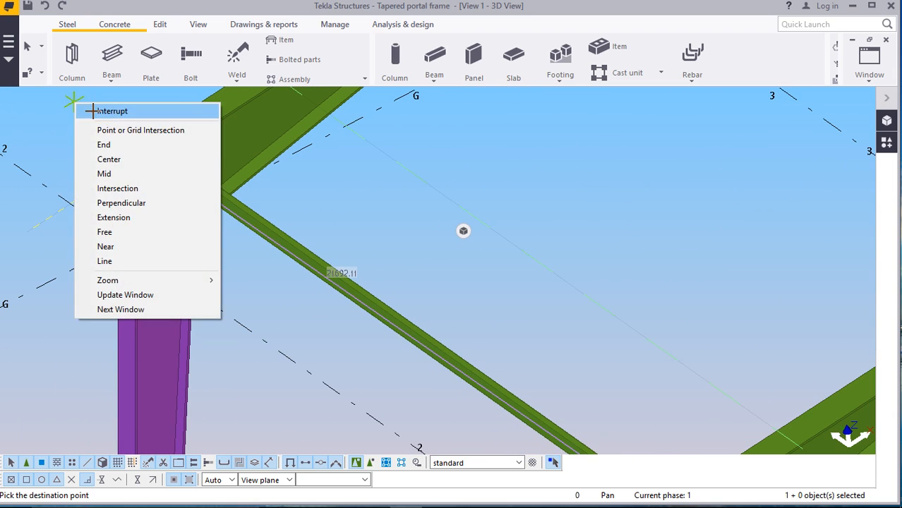
left_click(92, 111)
left_click(46, 9)
Model a new channel beam about 6000 mm long from the rafter's outer end on grid line G to the one on grid line H
scroll(161, 200, "down", 5)
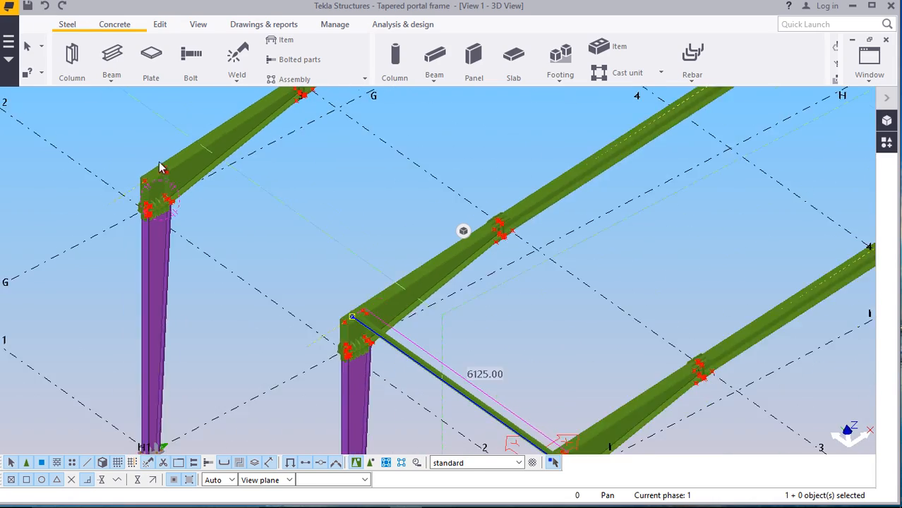
scroll(354, 328, "up", 4)
scroll(295, 259, "up", 2)
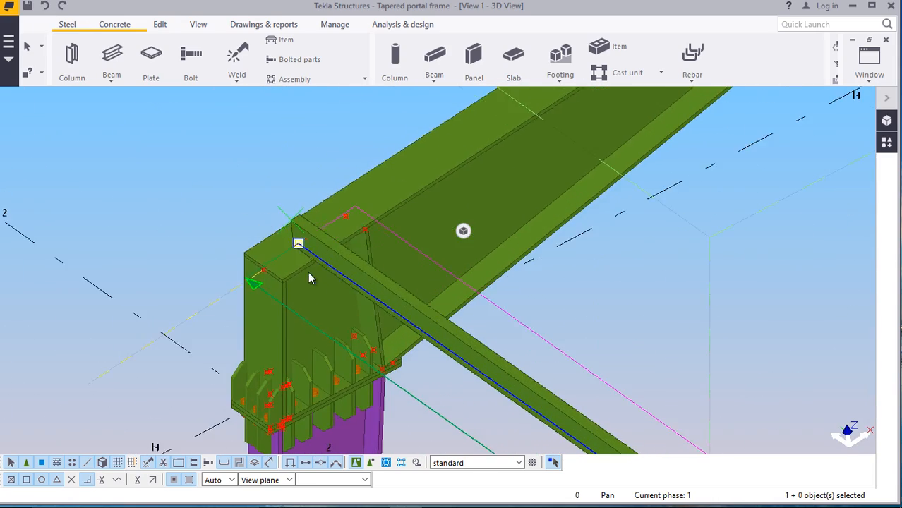
scroll(308, 271, "down", 4)
scroll(398, 365, "down", 5)
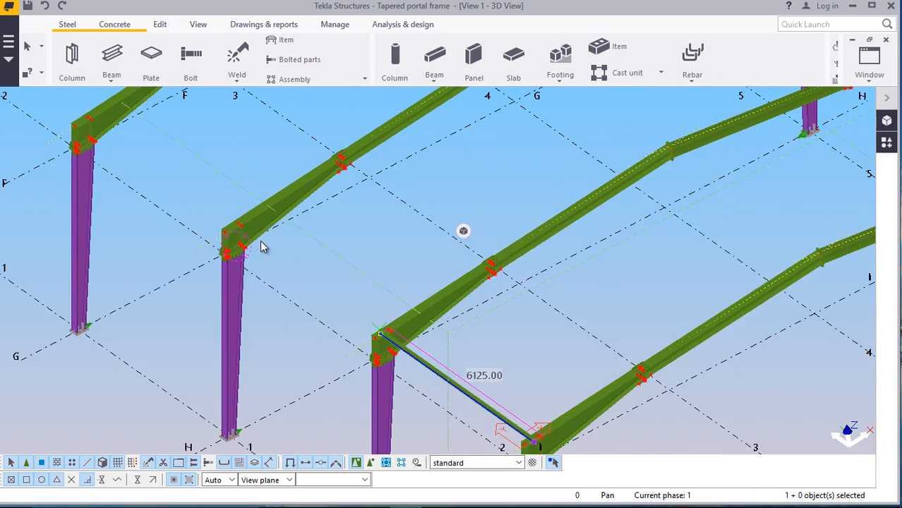
scroll(232, 216, "up", 5)
scroll(236, 211, "down", 3)
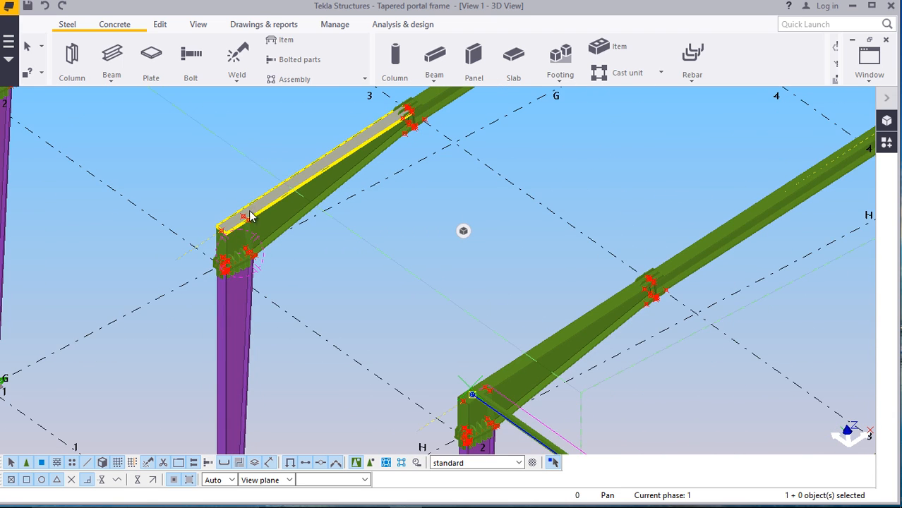
scroll(226, 220, "up", 4)
scroll(206, 220, "up", 1)
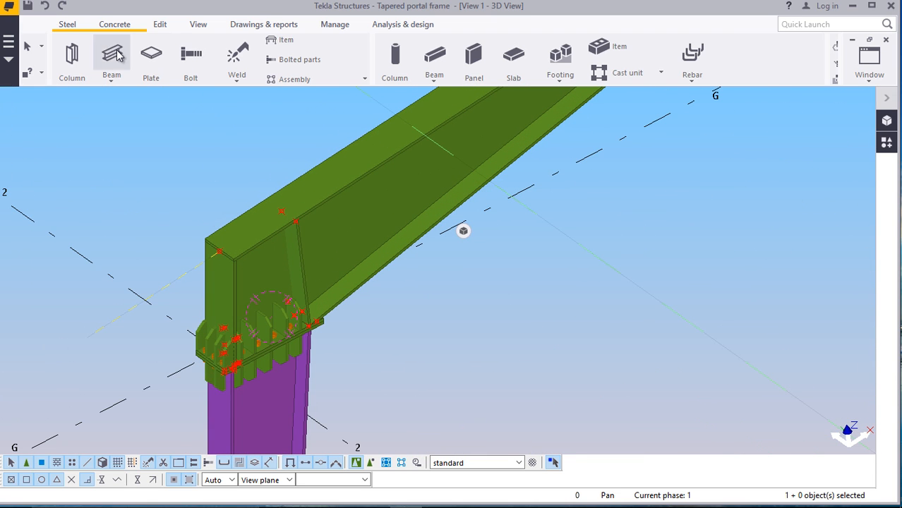
left_click(105, 81)
left_click(124, 97)
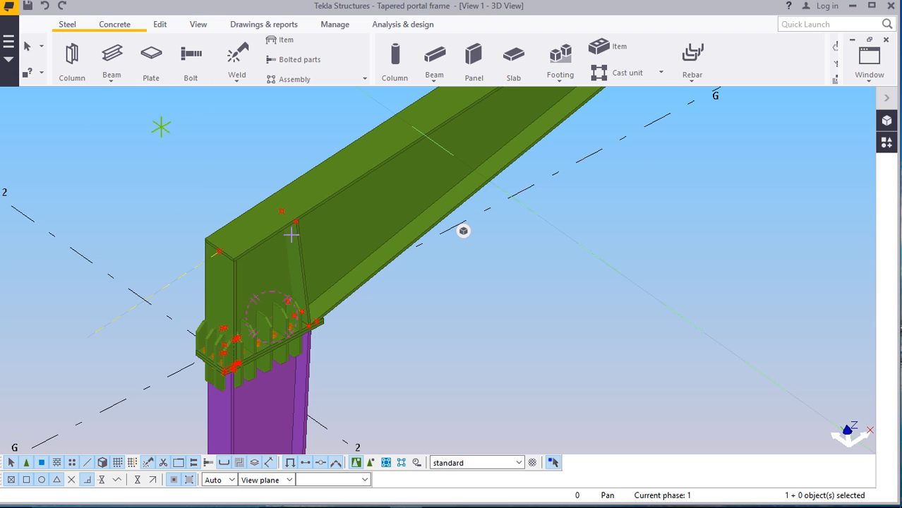
scroll(251, 248, "up", 4)
scroll(168, 245, "up", 5)
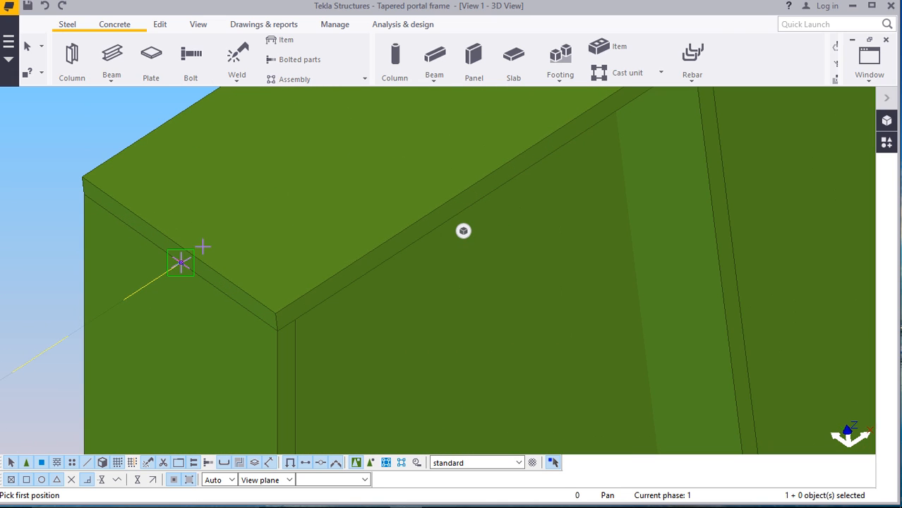
left_click(177, 245)
scroll(175, 236, "down", 8)
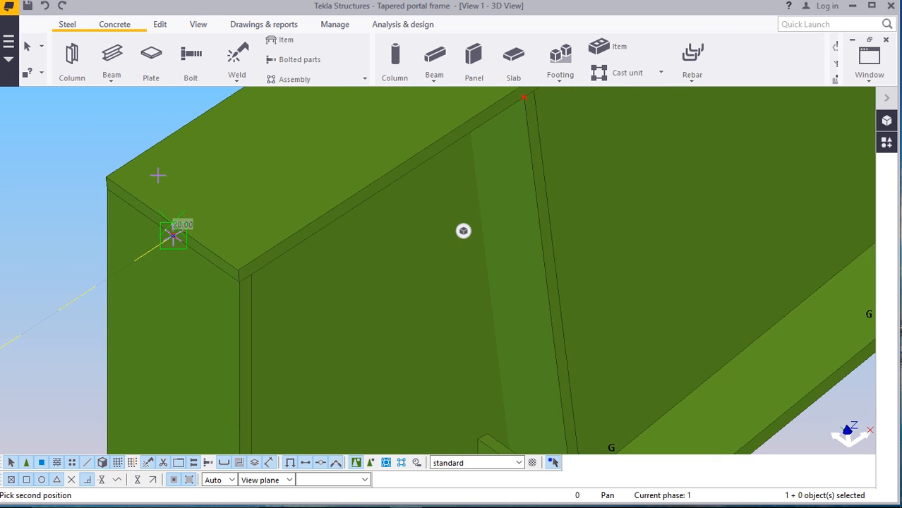
scroll(201, 168, "down", 4)
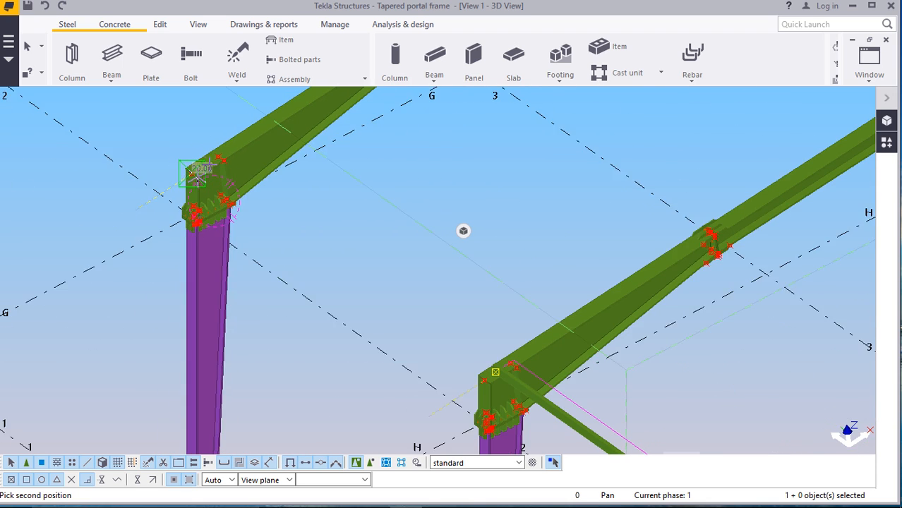
scroll(462, 360, "up", 6)
scroll(384, 308, "up", 5)
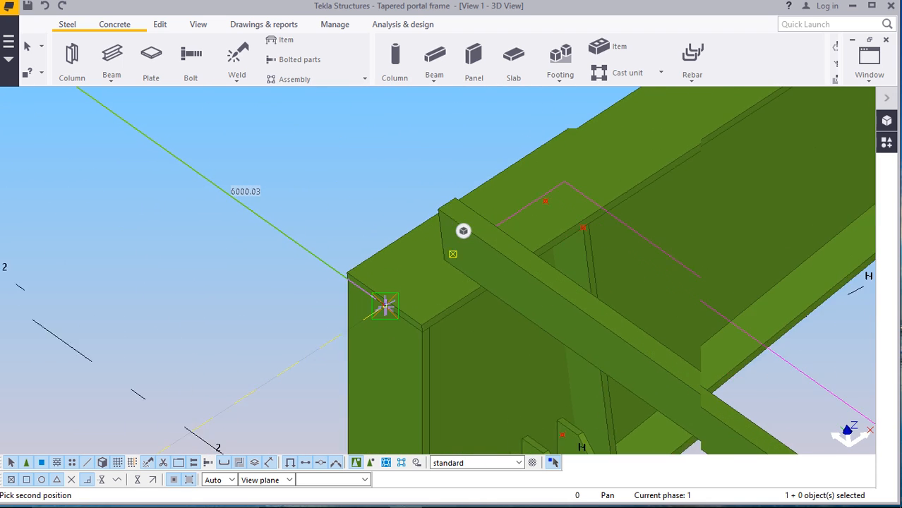
left_click(379, 295)
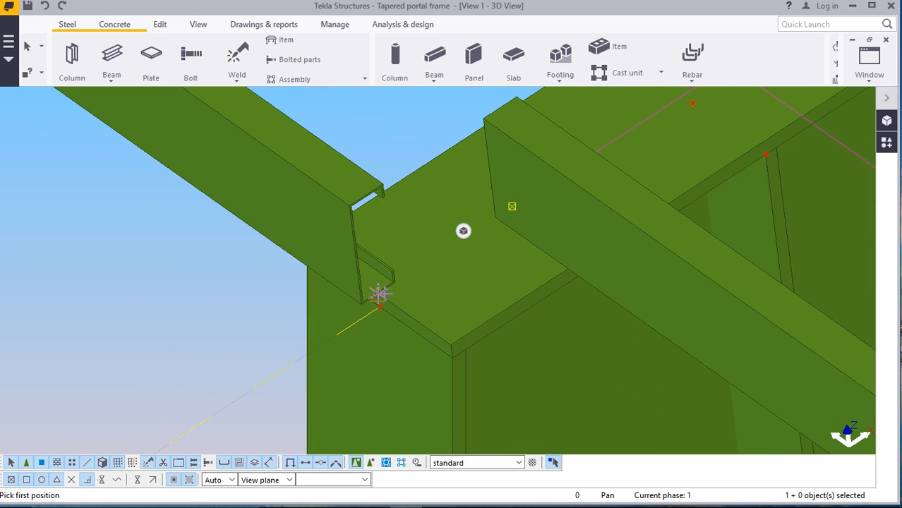
right_click(187, 257)
left_click(211, 264)
Move the new channel beam from its upper end corner to the matching end corner of the existing channel beam at grid line H
left_click(277, 178)
right_click(277, 178)
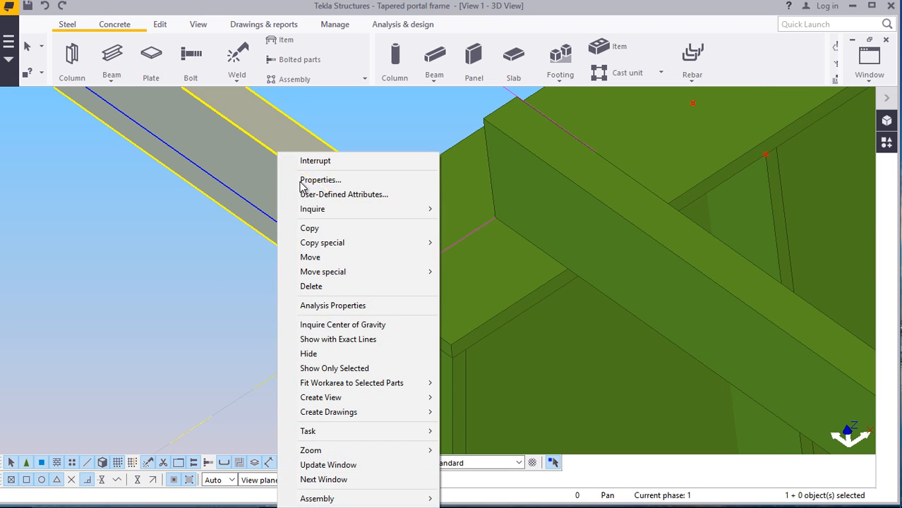
left_click(335, 257)
scroll(360, 243, "up", 6)
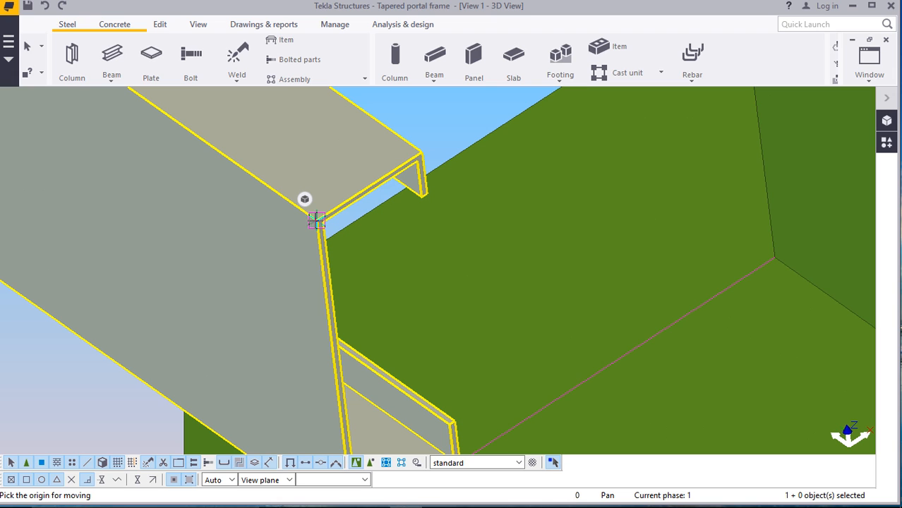
scroll(315, 219, "up", 3)
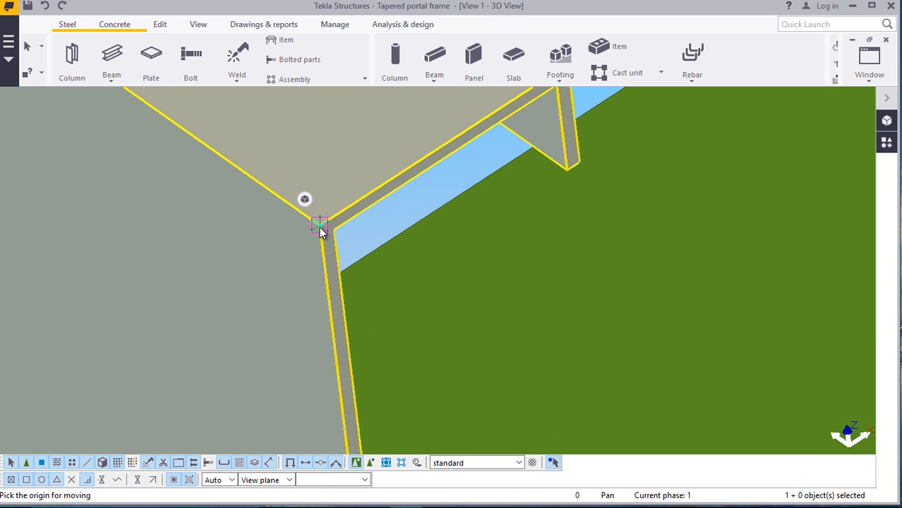
scroll(330, 323, "down", 10)
scroll(597, 132, "up", 1)
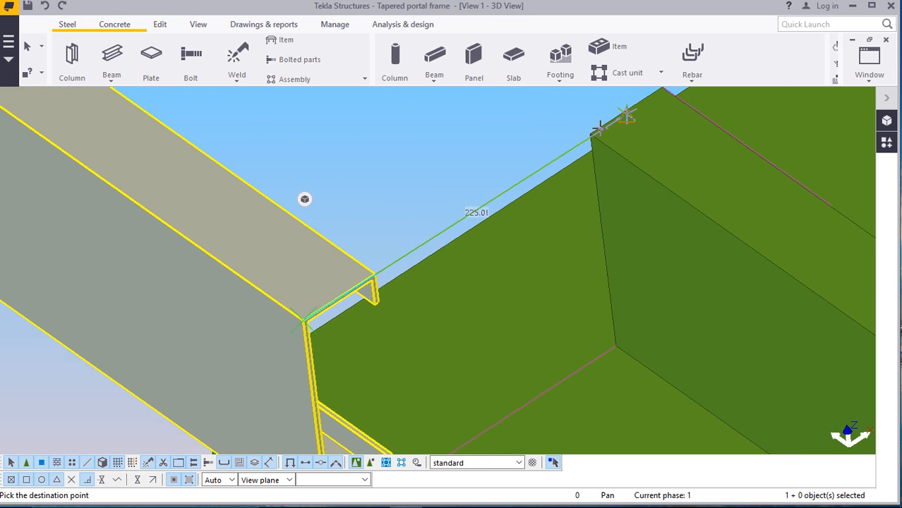
left_click(590, 134)
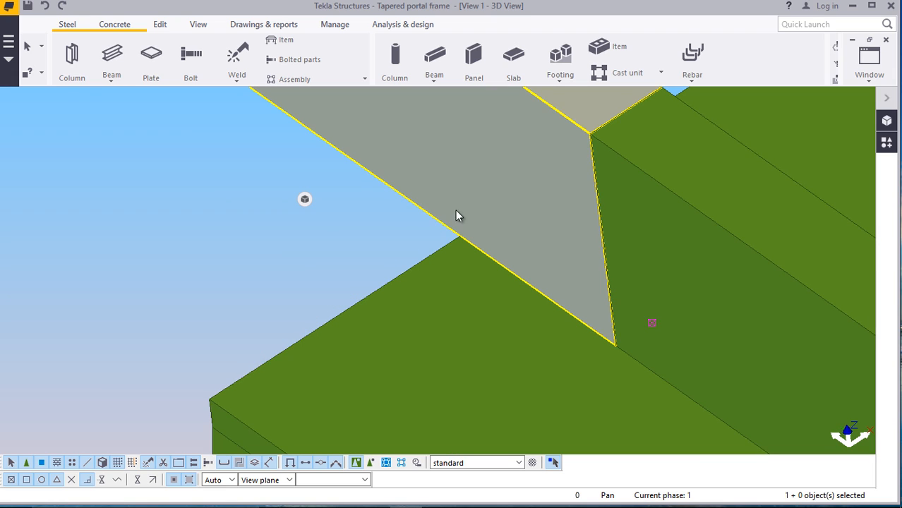
scroll(428, 218, "down", 1)
left_click(182, 219)
scroll(346, 276, "down", 3)
scroll(470, 302, "down", 6)
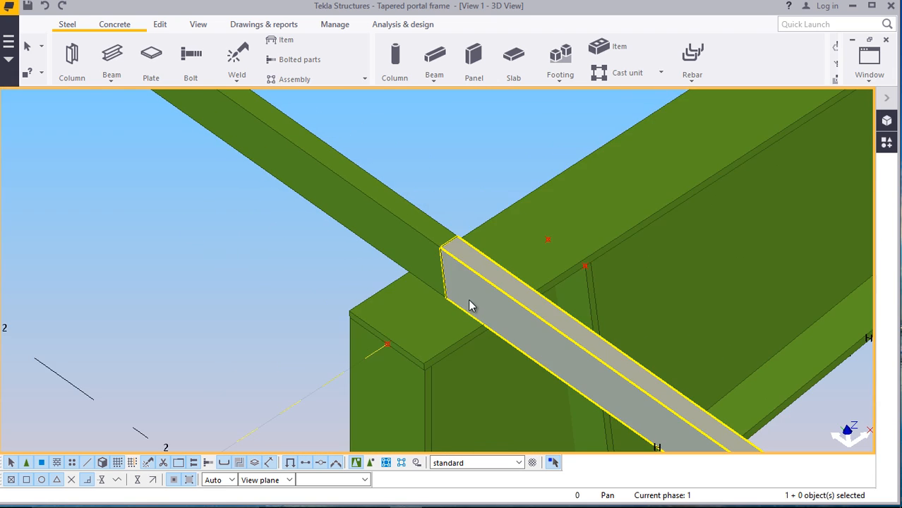
Copy the eaves purlin in bay H–I to every bay from G–H through A–B, using the grid points as references
scroll(463, 236, "down", 5)
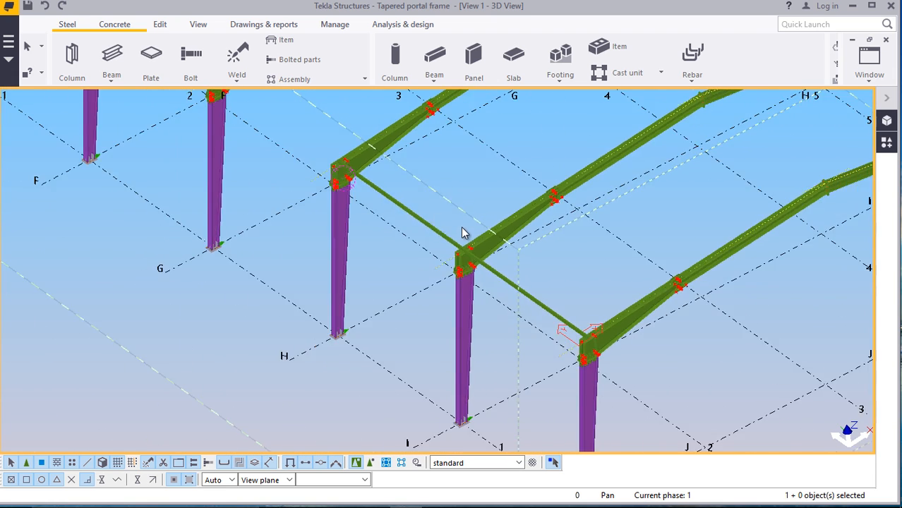
left_click(413, 213)
right_click(171, 291)
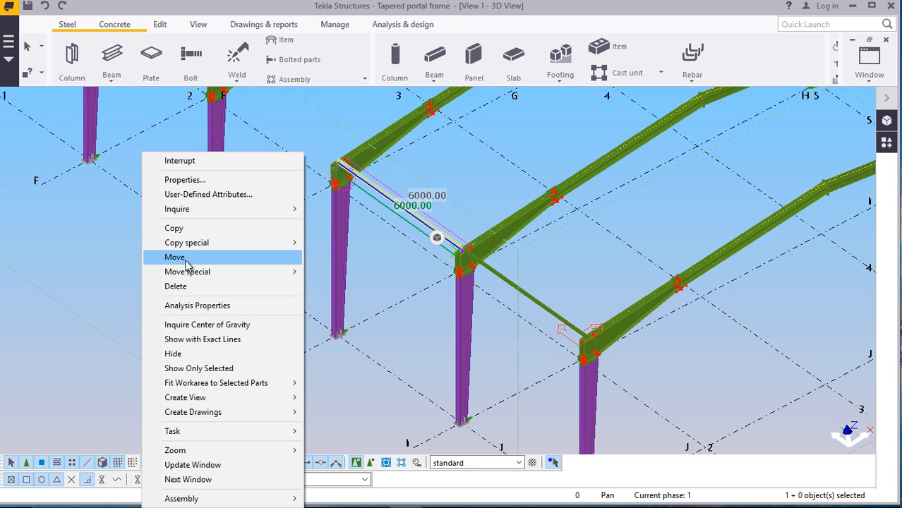
left_click(173, 227)
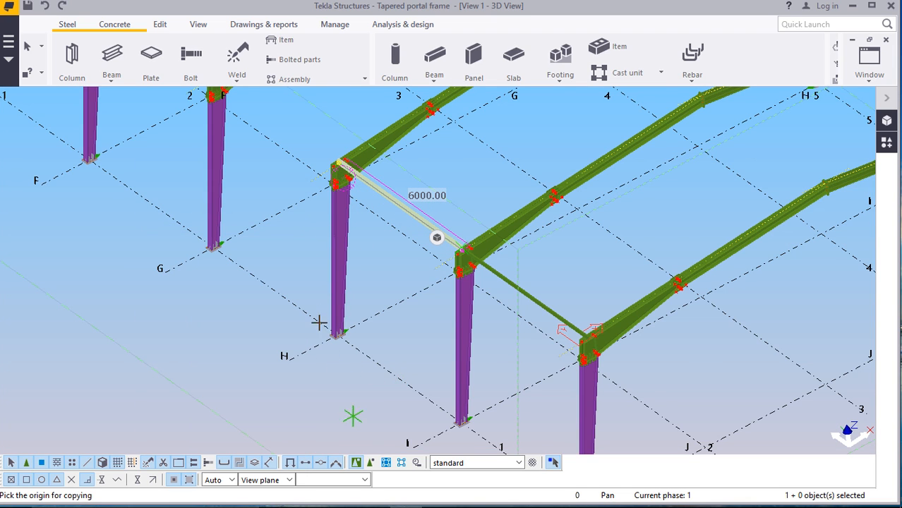
scroll(325, 311, "down", 2)
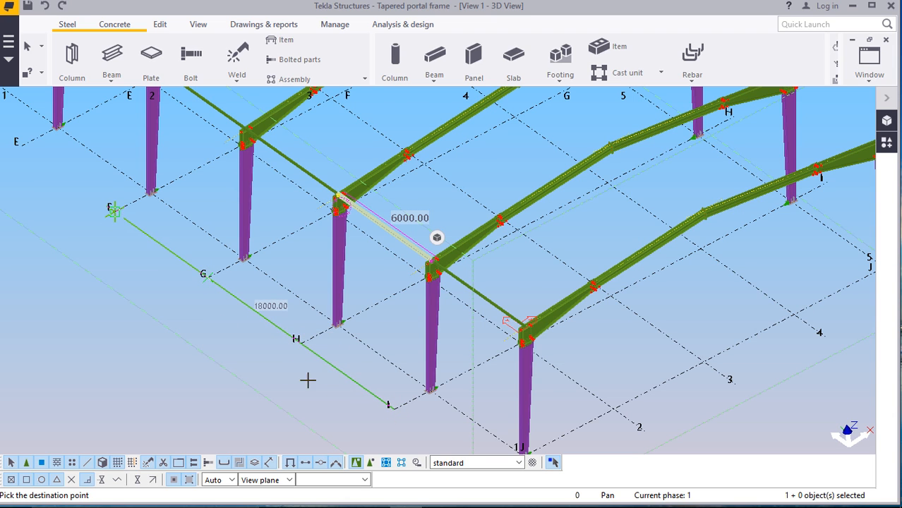
scroll(307, 380, "down", 2)
scroll(477, 412, "down", 2)
scroll(161, 235, "up", 3)
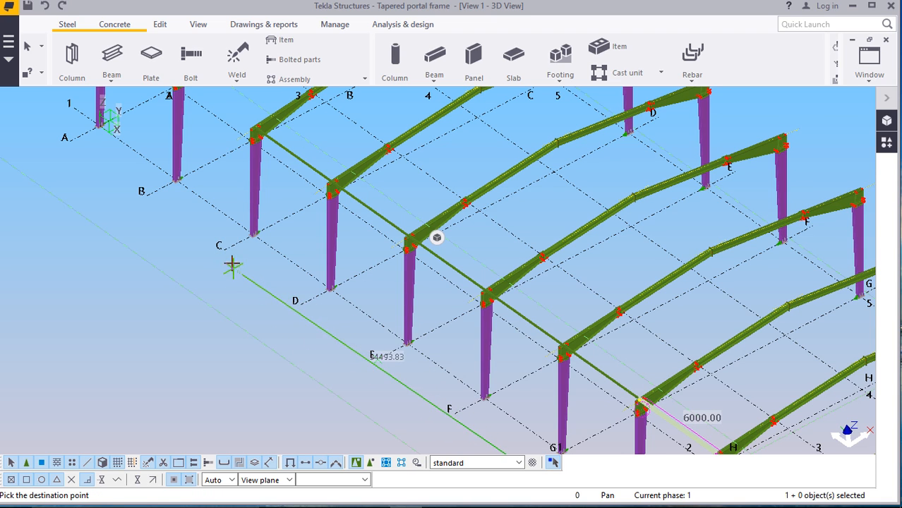
scroll(225, 252, "down", 3)
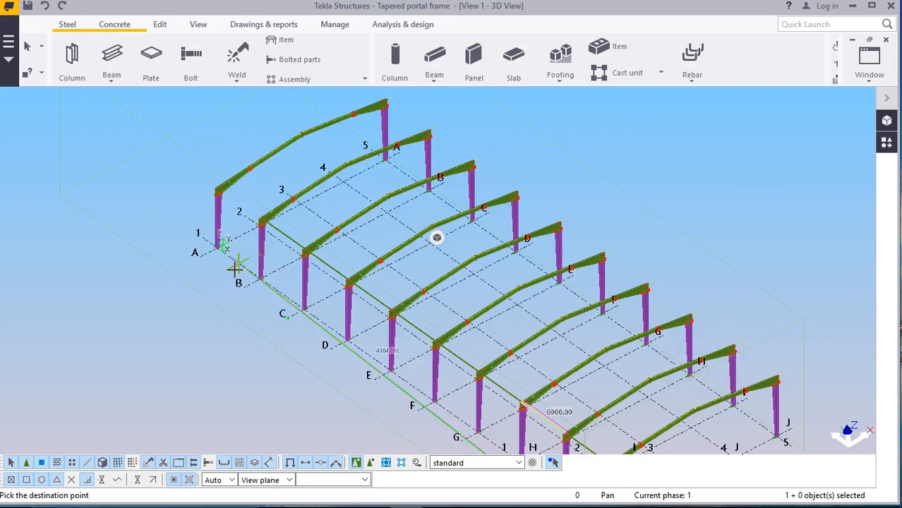
scroll(236, 257, "up", 3)
scroll(242, 291, "up", 2)
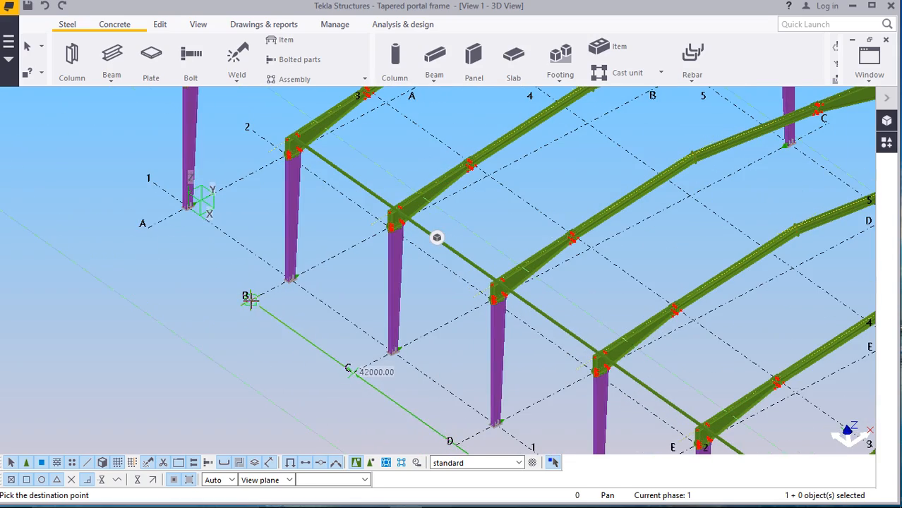
scroll(240, 282, "down", 3)
scroll(233, 182, "up", 4)
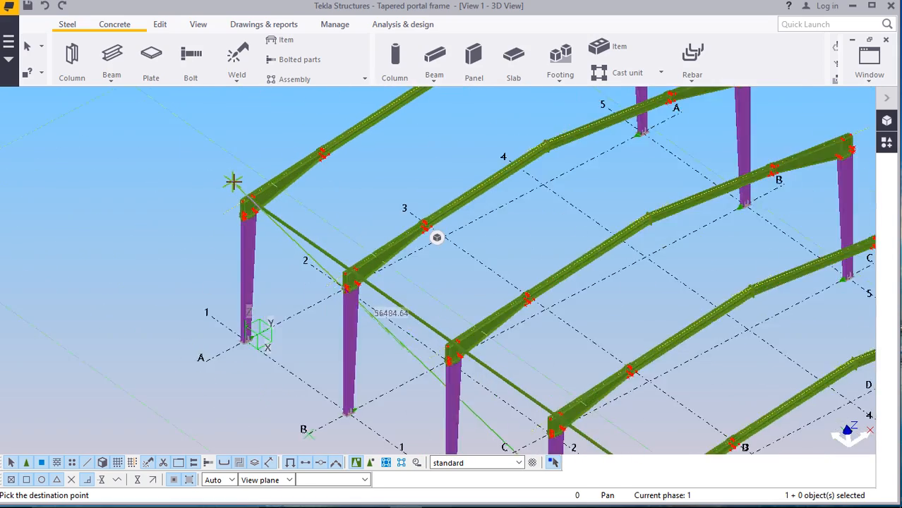
scroll(247, 196, "up", 5)
right_click(215, 151)
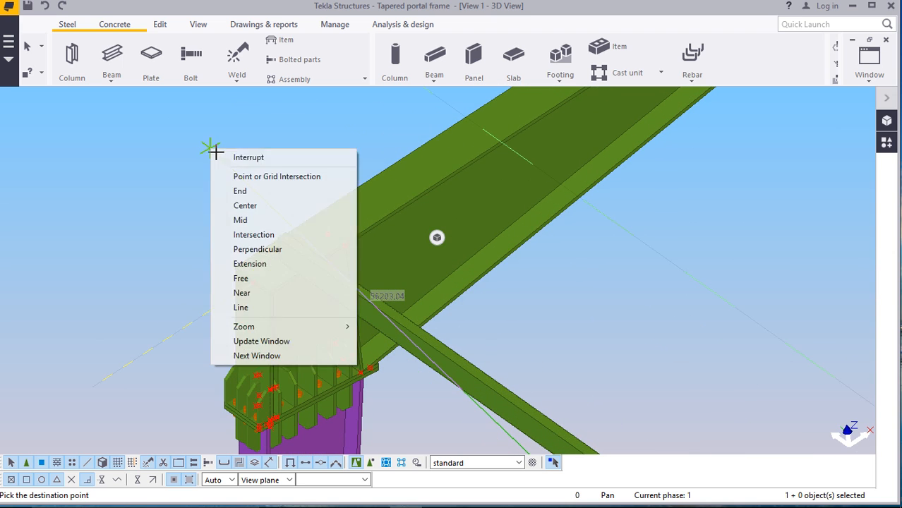
left_click(241, 158)
Open the position properties of the eaves purlin in bay A–B
scroll(281, 227, "up", 4)
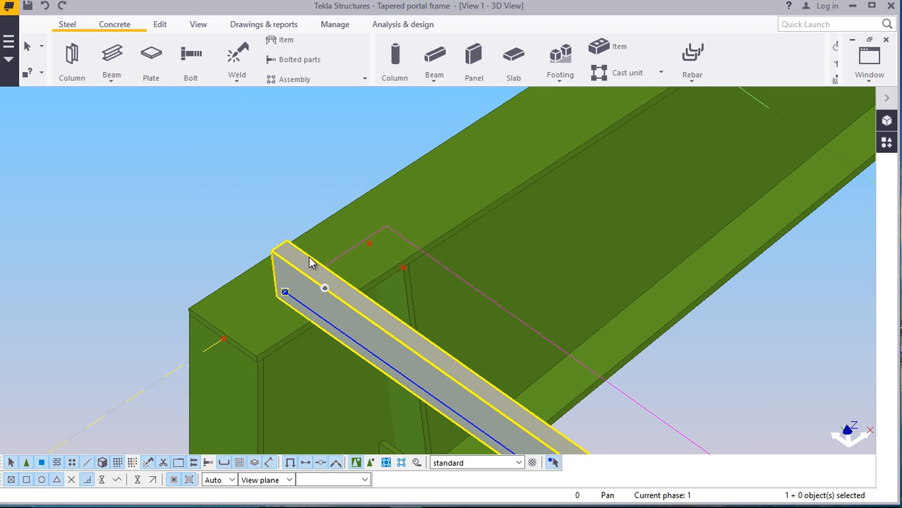
double_click(311, 263)
left_click(645, 150)
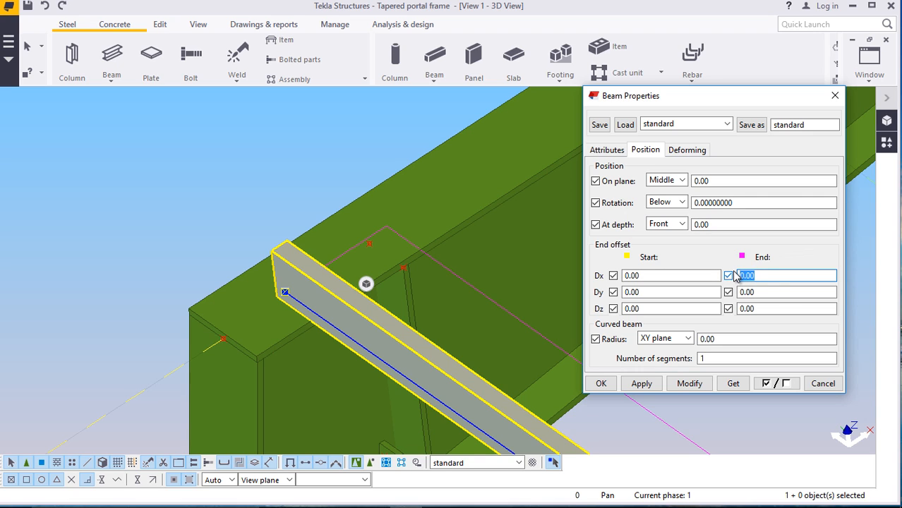
Try an end Dx offset of 300 on the purlin in bay A–B and reset it to 0
type("300")
left_click(687, 383)
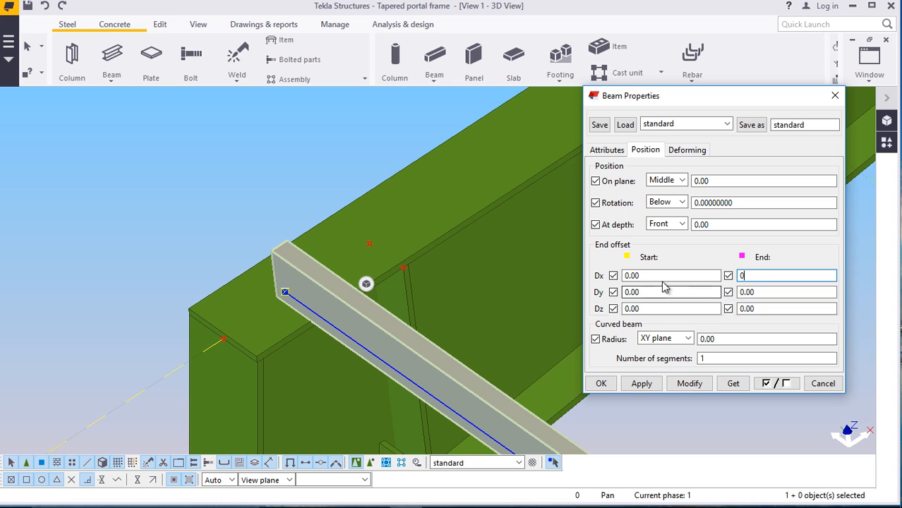
left_click(690, 383)
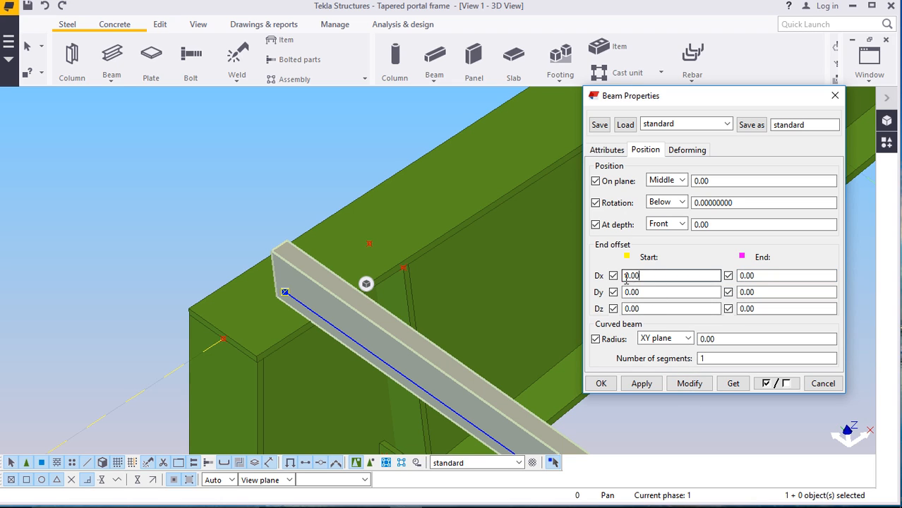
Extend the purlin past the gridline A frame by modifying its start Dx offset to -300
left_click(686, 383)
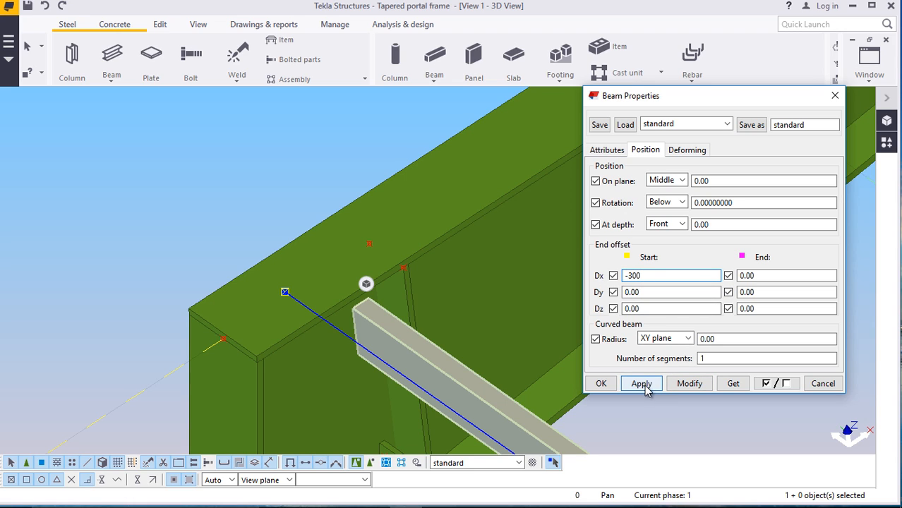
left_click(690, 386)
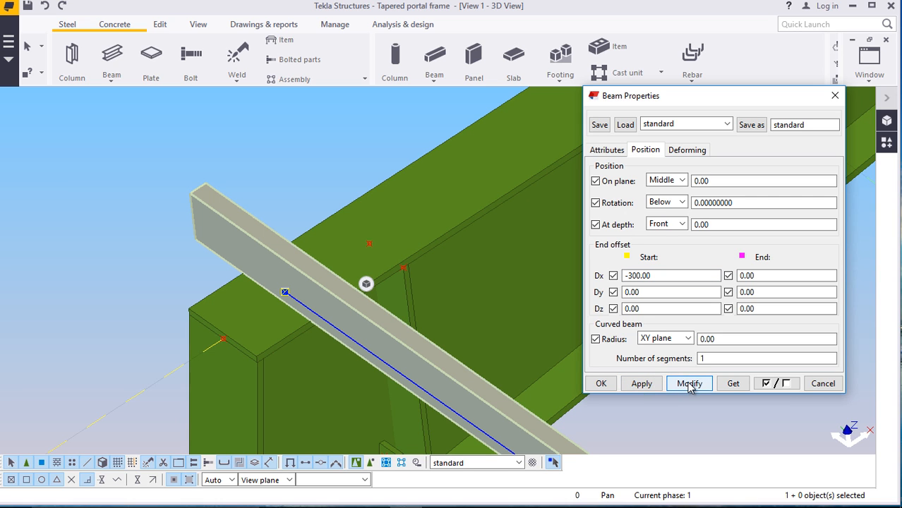
left_click(599, 383)
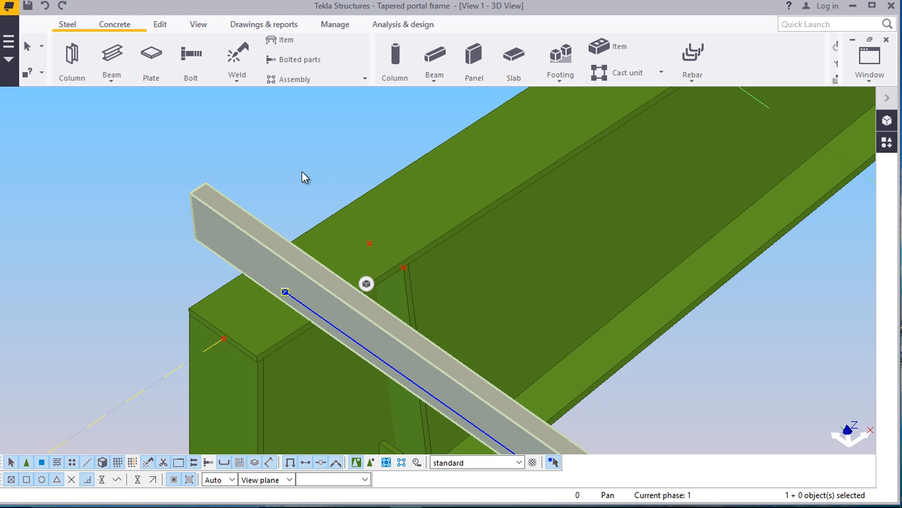
Extend the eaves purlin in bay I–J past the gridline J frame with an end Dx offset of 300
scroll(171, 186, "down", 6)
scroll(142, 175, "down", 8)
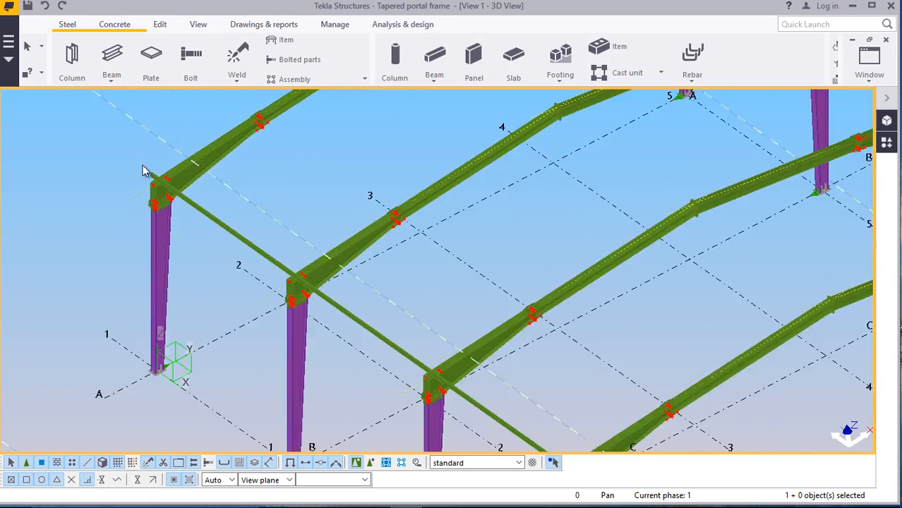
scroll(435, 322, "up", 10)
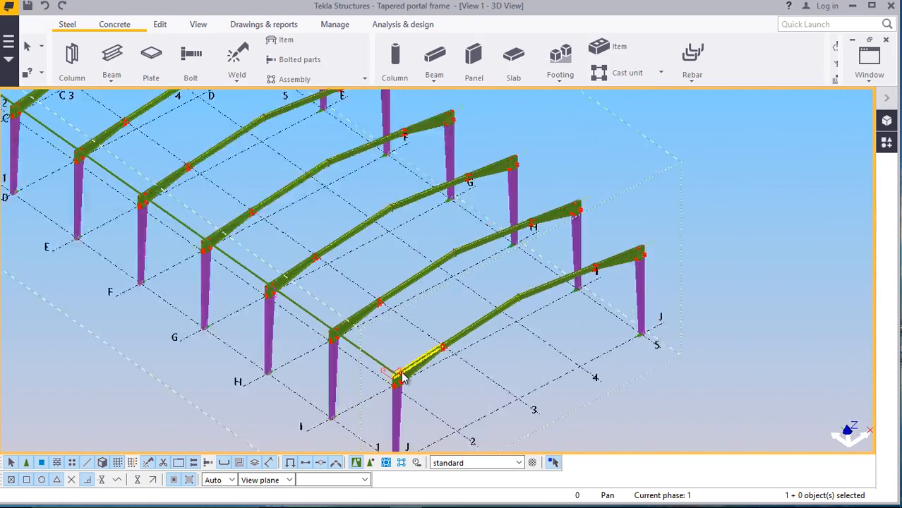
scroll(377, 364, "up", 5)
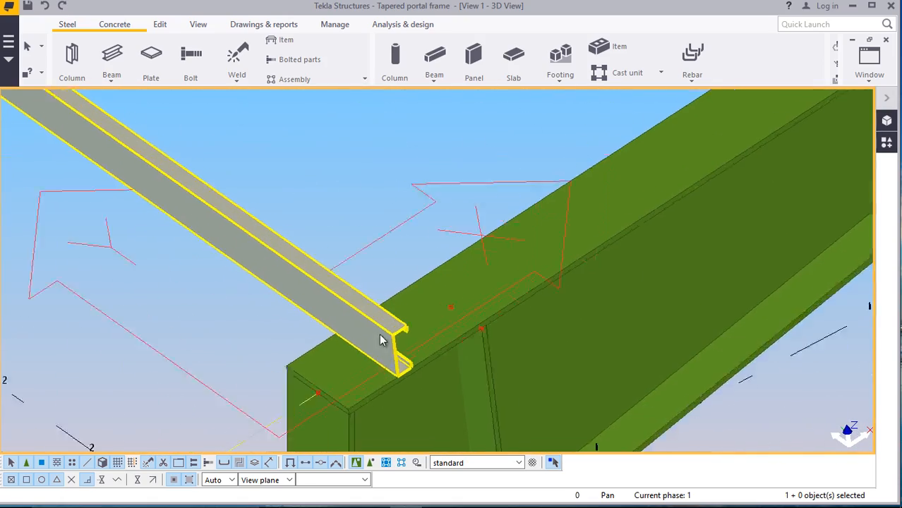
double_click(322, 302)
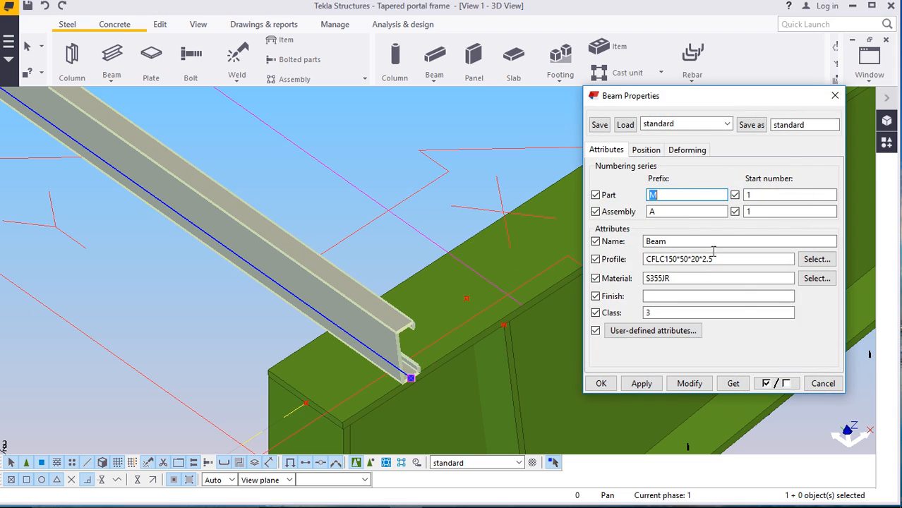
left_click(646, 149)
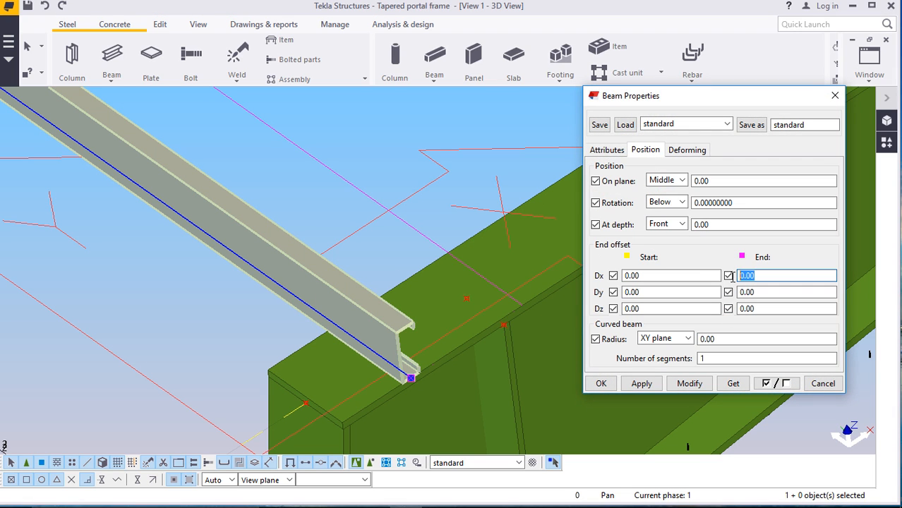
left_click(689, 383)
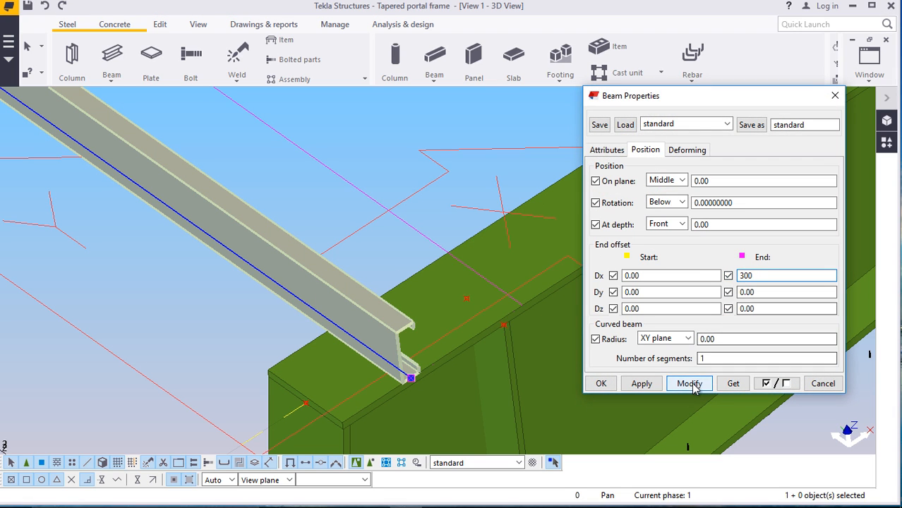
left_click(607, 386)
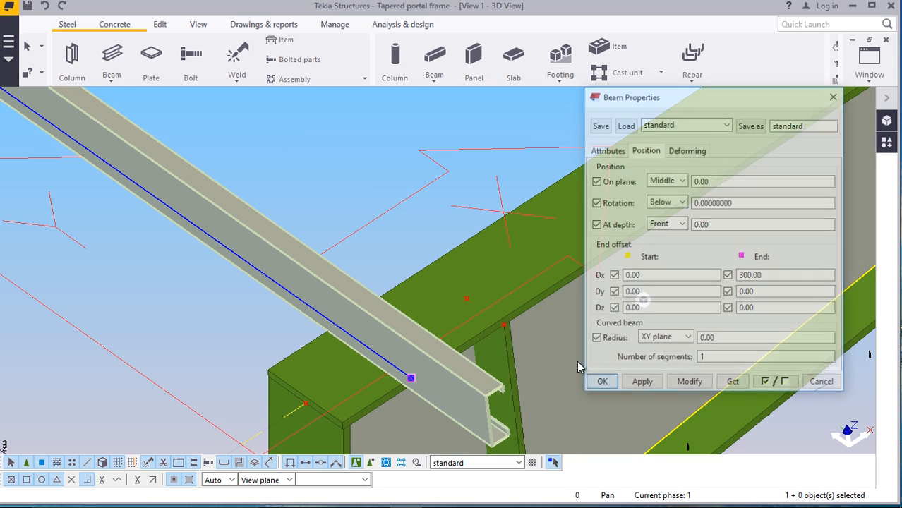
left_click(327, 165)
Select the five eaves purlins between gridlines J and E together
scroll(467, 310, "down", 5)
scroll(539, 335, "down", 5)
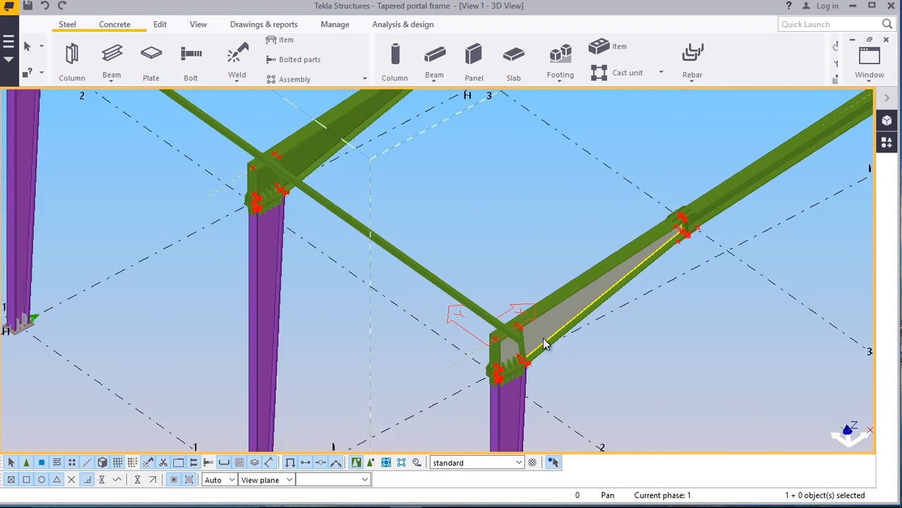
scroll(463, 292, "up", 3)
left_click(466, 295)
scroll(466, 295, "down", 4)
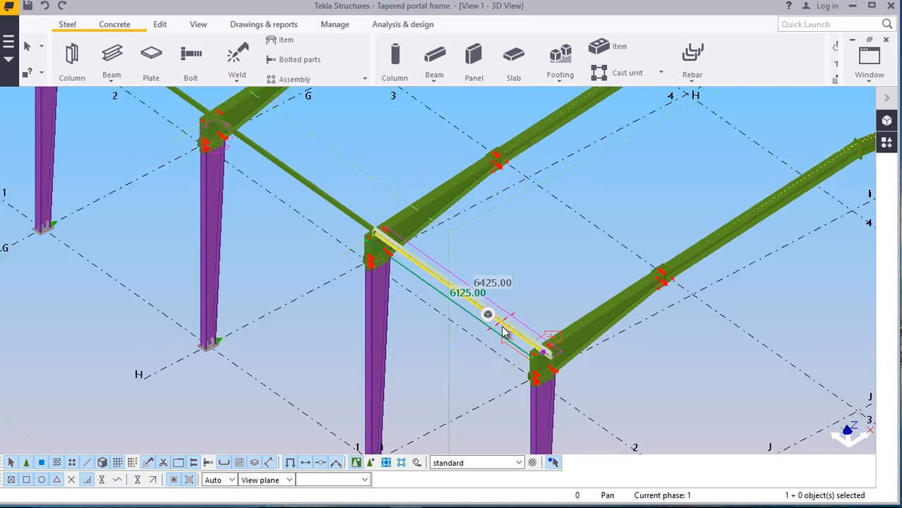
left_click(355, 219, "ctrl")
left_click(288, 172, "ctrl")
scroll(461, 343, "down", 3)
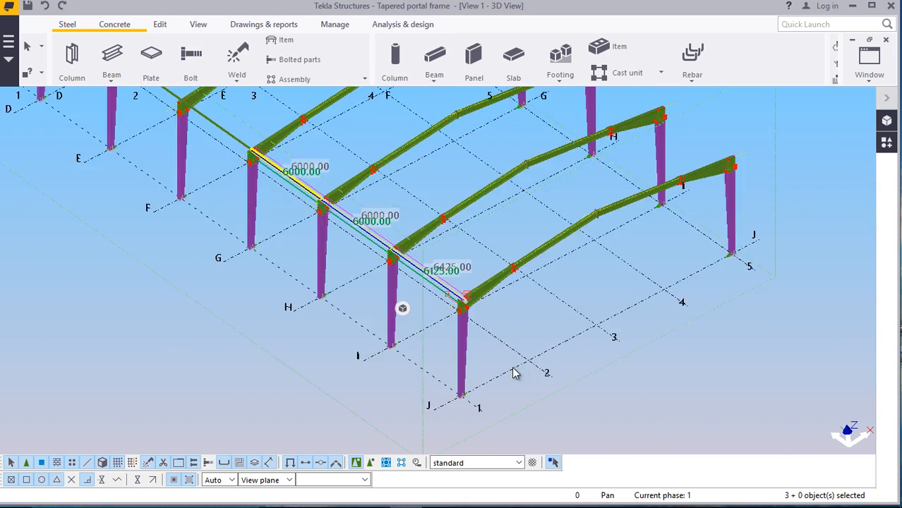
scroll(310, 201, "up", 4)
left_click(284, 181, "ctrl")
left_click(227, 141, "ctrl")
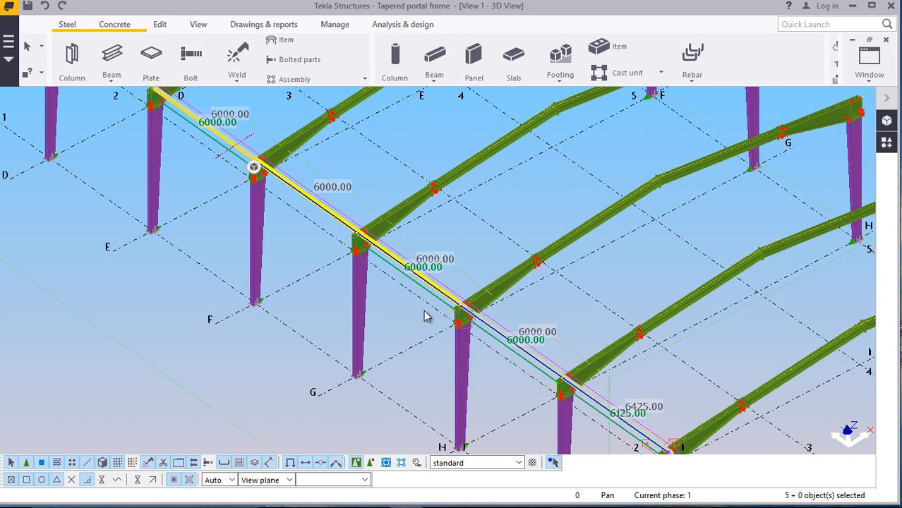
Add the remaining four eaves purlins between gridlines E and A to the selection
scroll(254, 167, "down", 3)
scroll(170, 115, "up", 3)
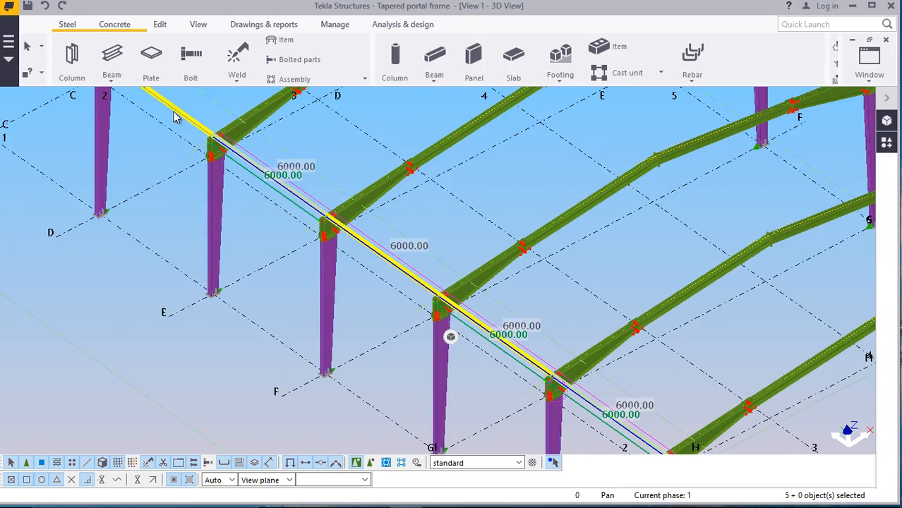
scroll(348, 290, "down", 4)
scroll(407, 310, "up", 4)
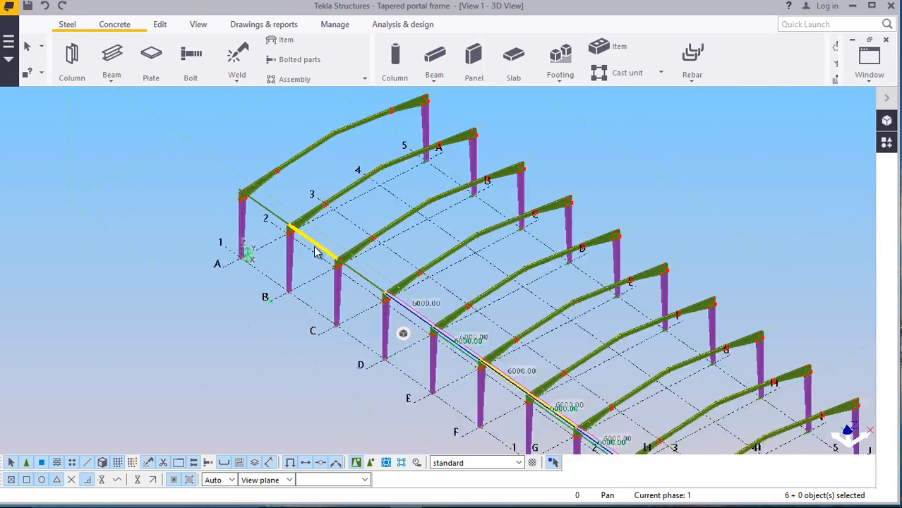
scroll(406, 311, "up", 1)
left_click(413, 309, "ctrl")
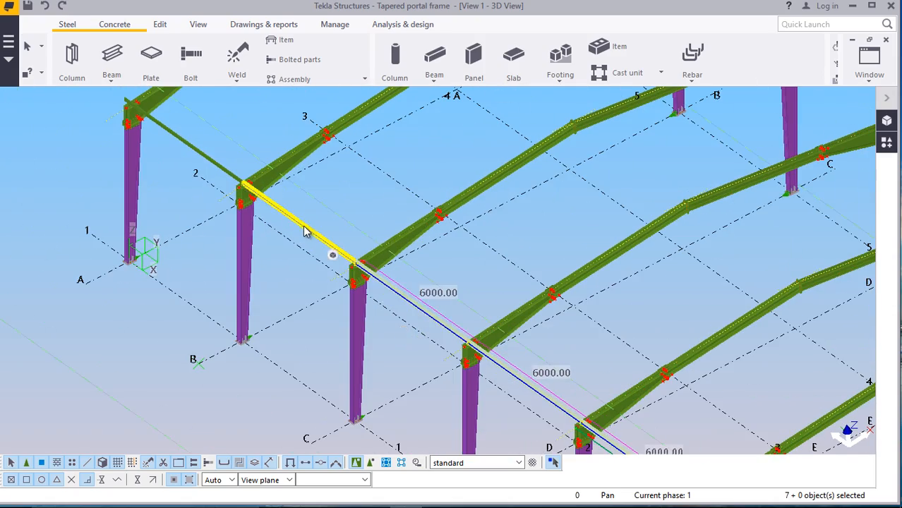
left_click(306, 228, "ctrl")
scroll(126, 199, "down", 5)
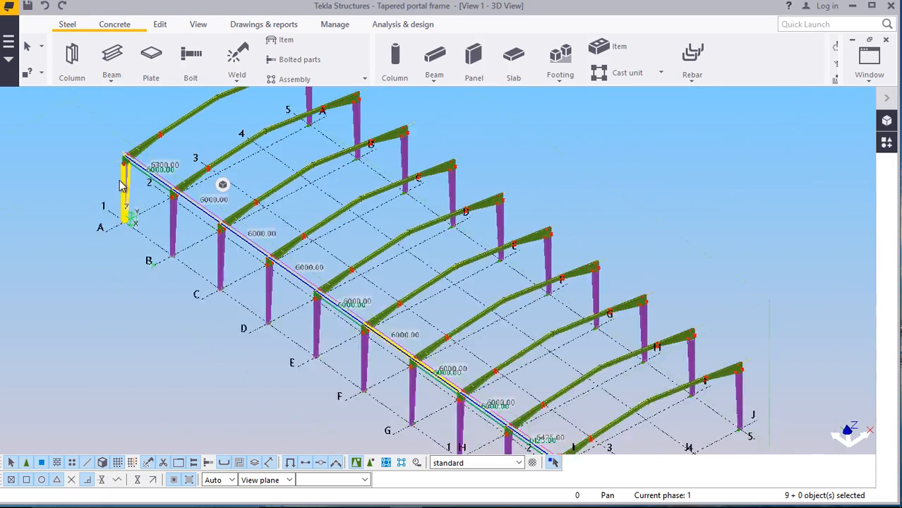
Copy the nine selected eaves purlins linearly up the roof slope with dX 1100.00 and 9 copies
scroll(378, 339, "up", 8)
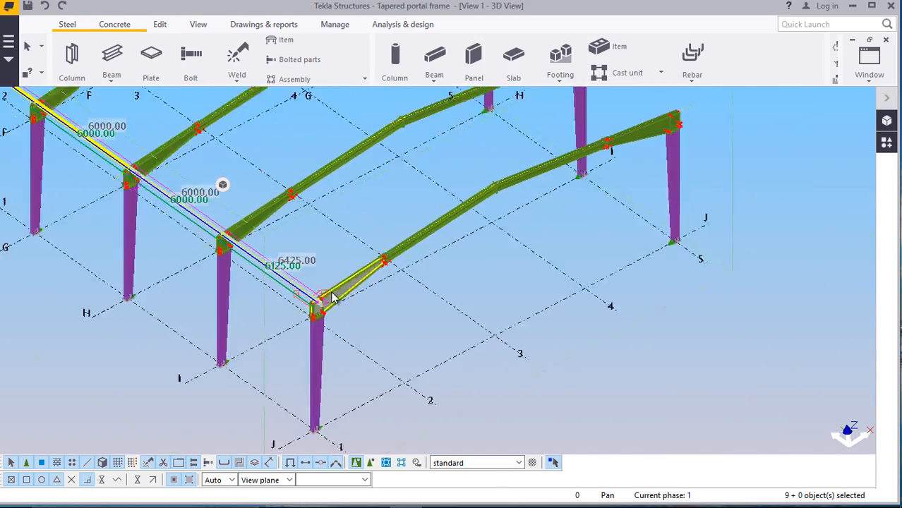
scroll(315, 319, "up", 5)
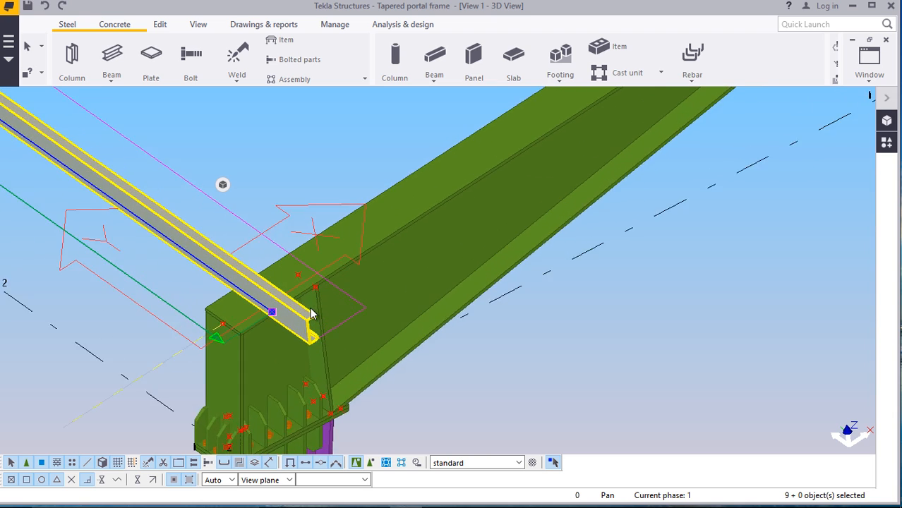
scroll(310, 308, "down", 4)
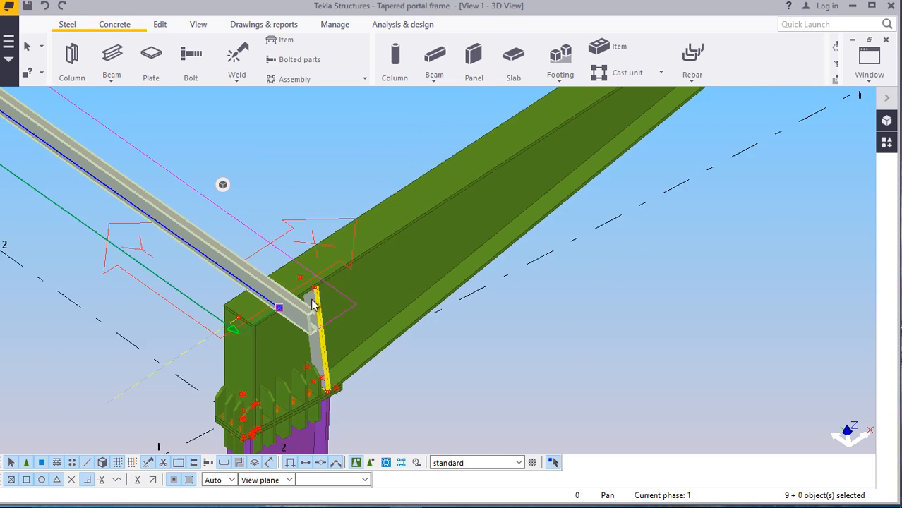
right_click(284, 151)
mouse_move(342, 192)
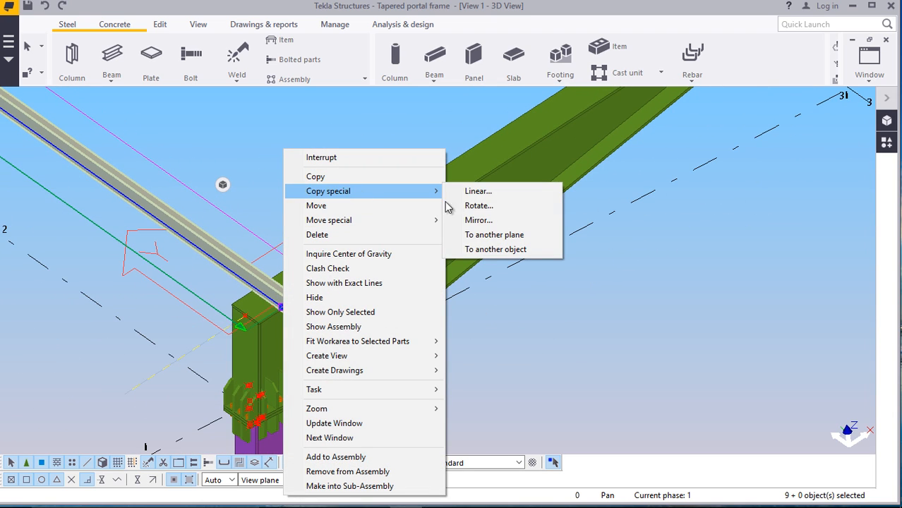
left_click(480, 192)
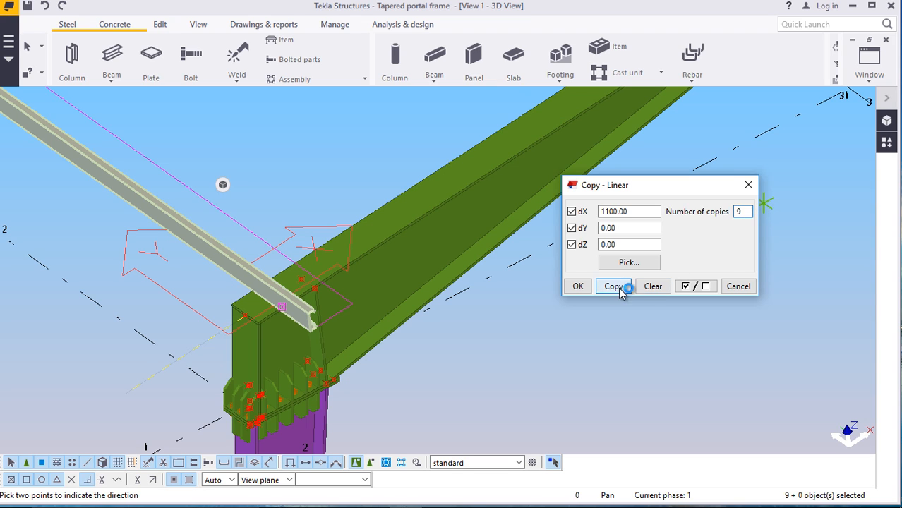
left_click(413, 280)
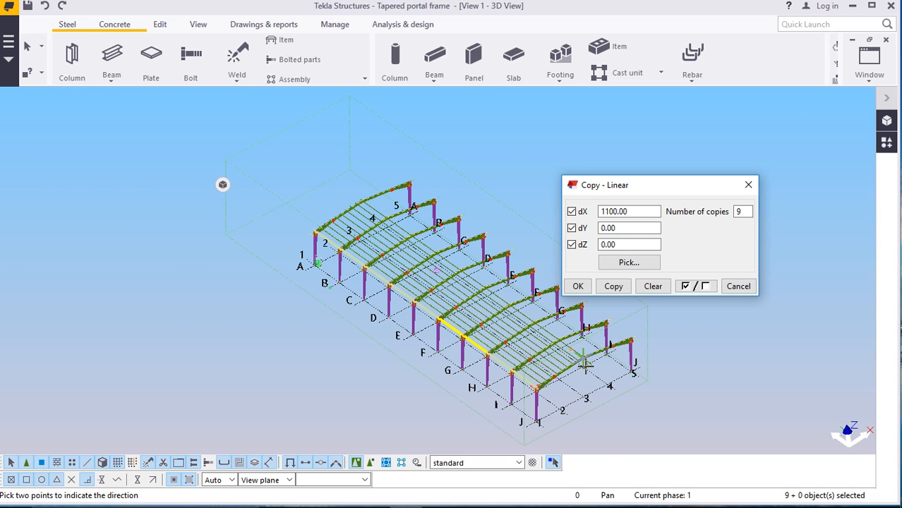
scroll(567, 343, "up", 5)
left_click(578, 286)
scroll(586, 345, "up", 8)
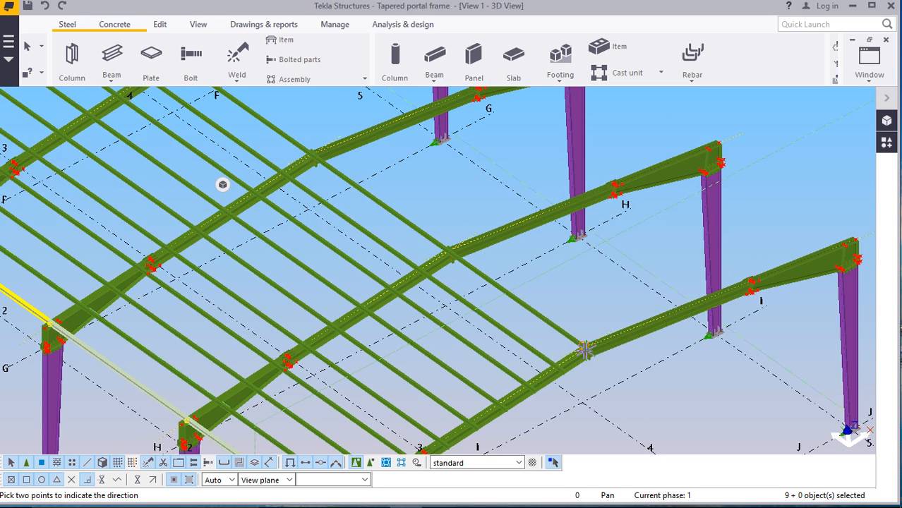
scroll(593, 338, "up", 6)
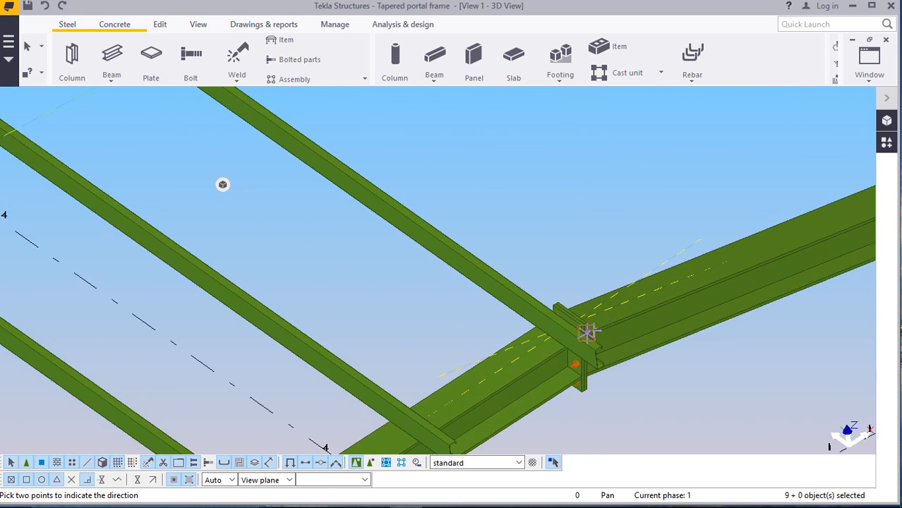
right_click(578, 186)
left_click(603, 198)
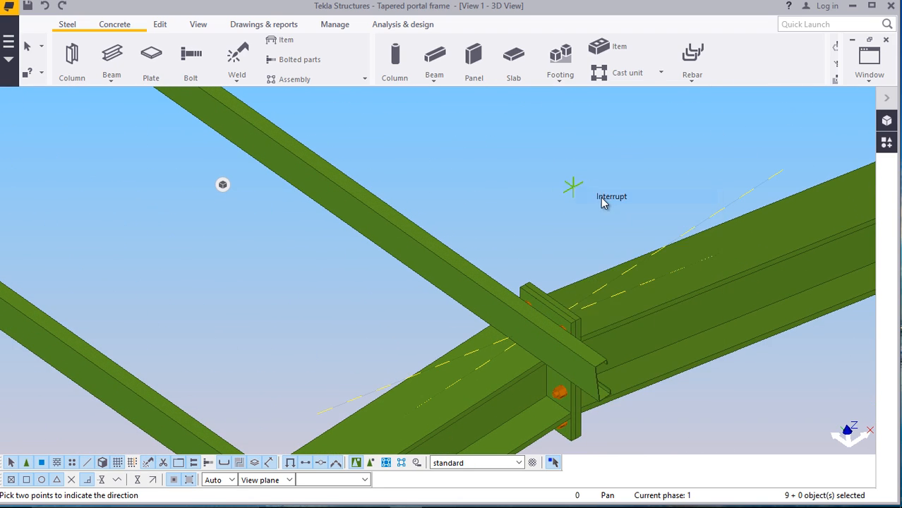
Rotate the 3D model to examine how the copied purlins sit on the rafters between the eaves and the ridge
scroll(565, 341, "up", 2)
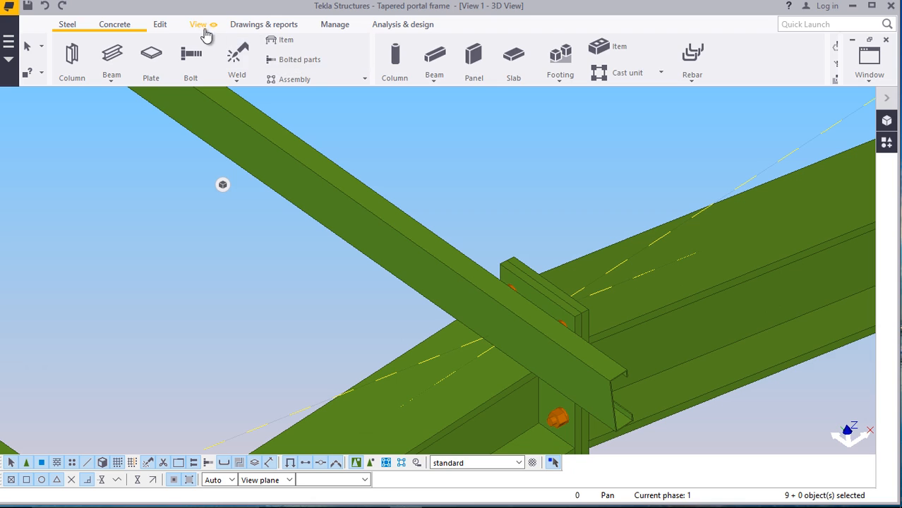
left_click(198, 24)
left_click(484, 73)
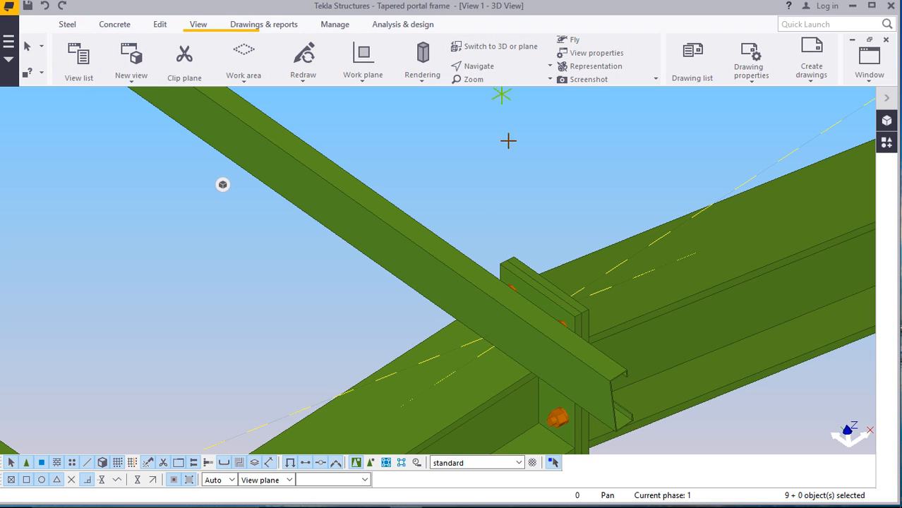
left_click_drag(541, 329, 492, 297)
scroll(508, 298, "down", 10)
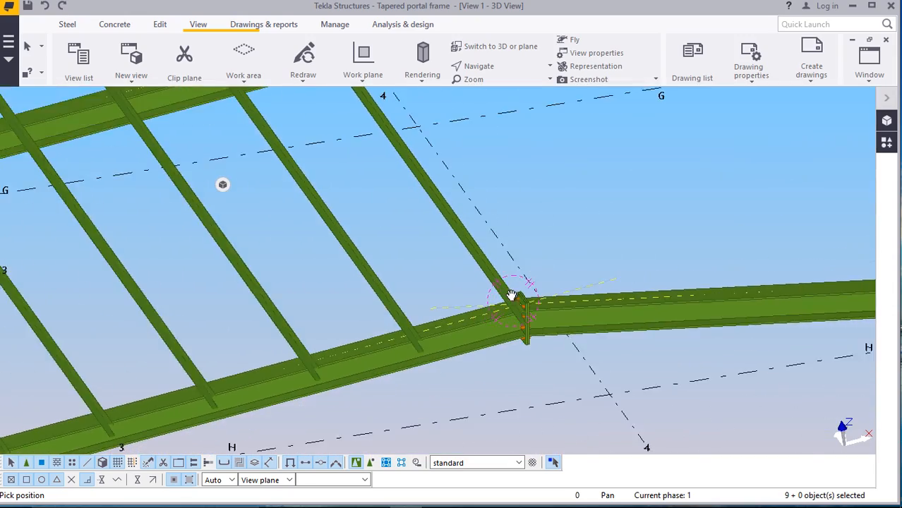
scroll(505, 332, "down", 10)
scroll(340, 341, "up", 5)
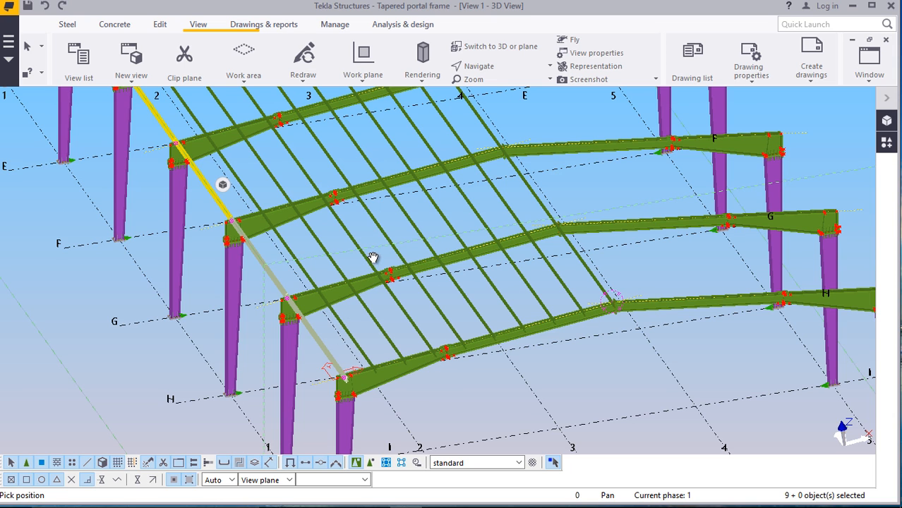
scroll(616, 370, "up", 5)
right_click(616, 369)
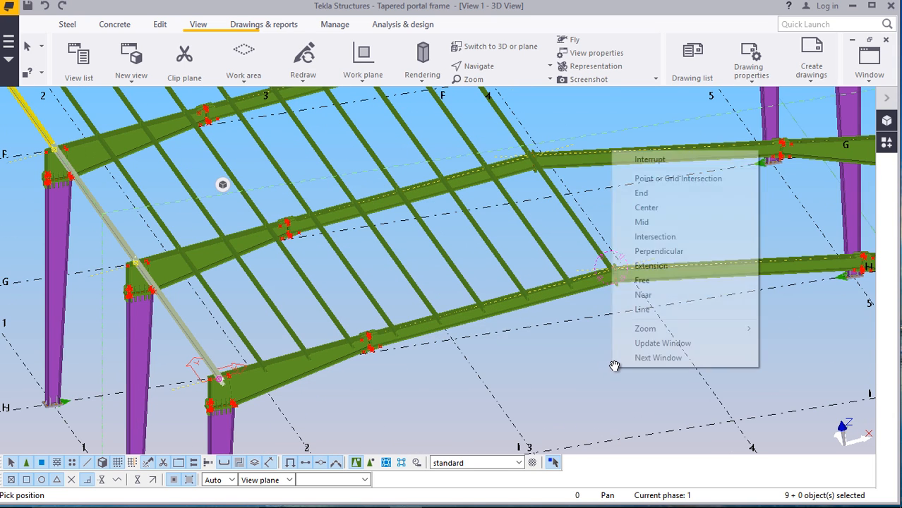
left_click(628, 160)
scroll(195, 358, "up", 4)
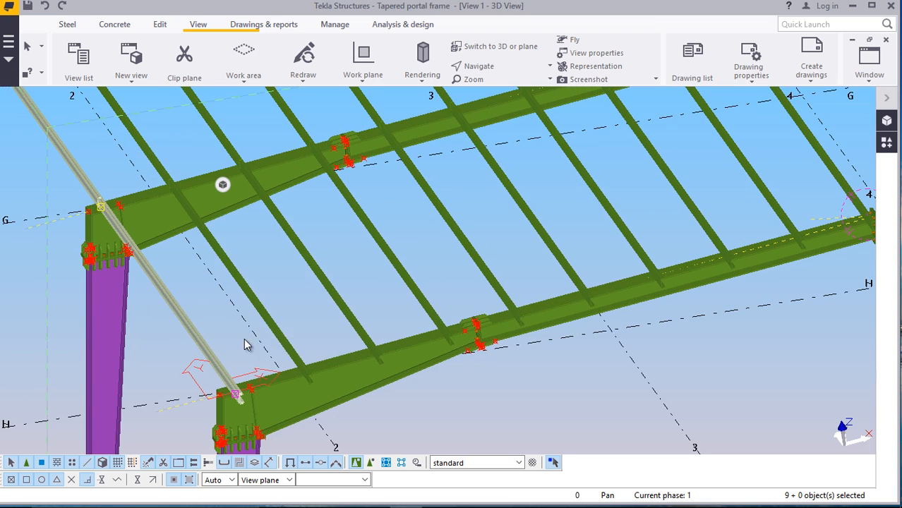
Examine the copied purlin rows across all bays between gridlines A and J
left_click(359, 261)
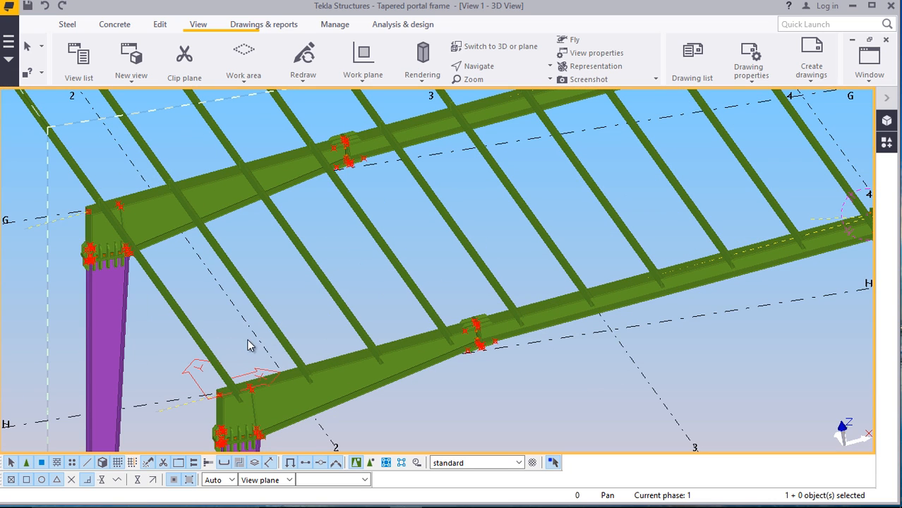
scroll(138, 243, "up", 2)
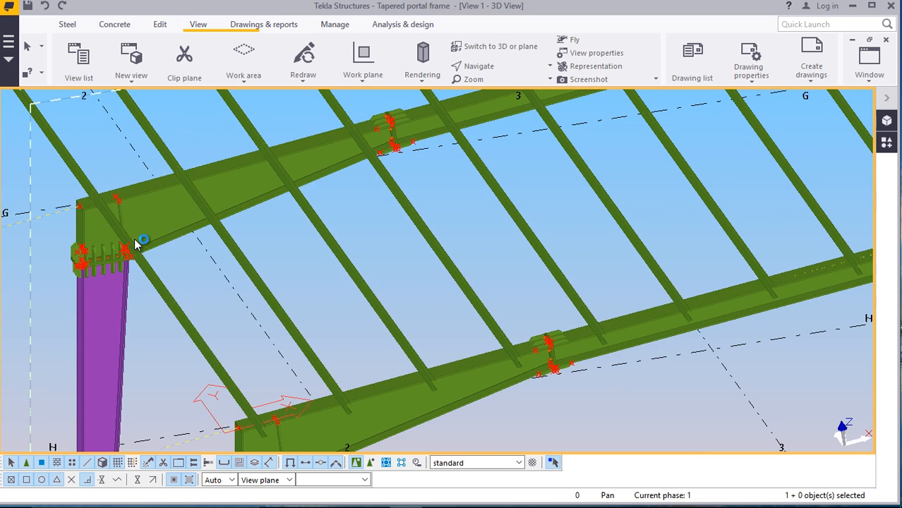
scroll(206, 328, "down", 6)
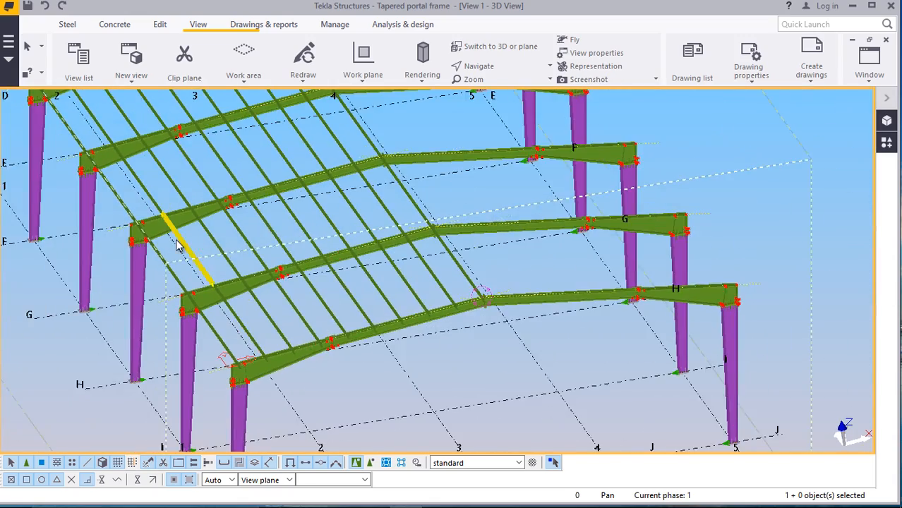
scroll(256, 297, "down", 4)
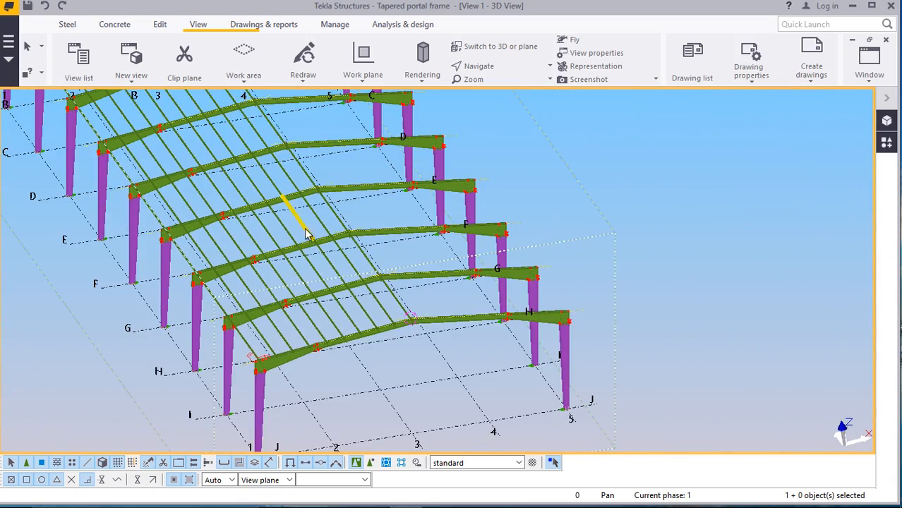
scroll(306, 233, "down", 5)
scroll(189, 127, "up", 3)
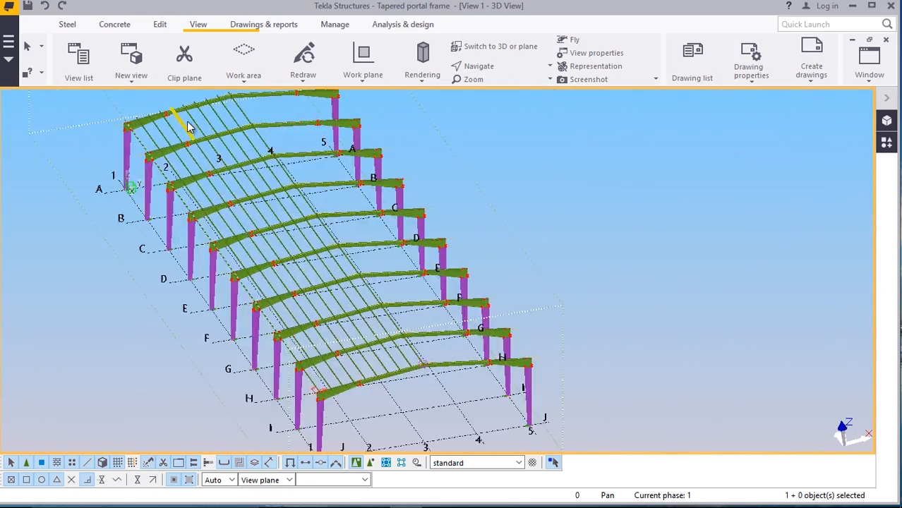
scroll(188, 122, "up", 4)
scroll(180, 149, "down", 4)
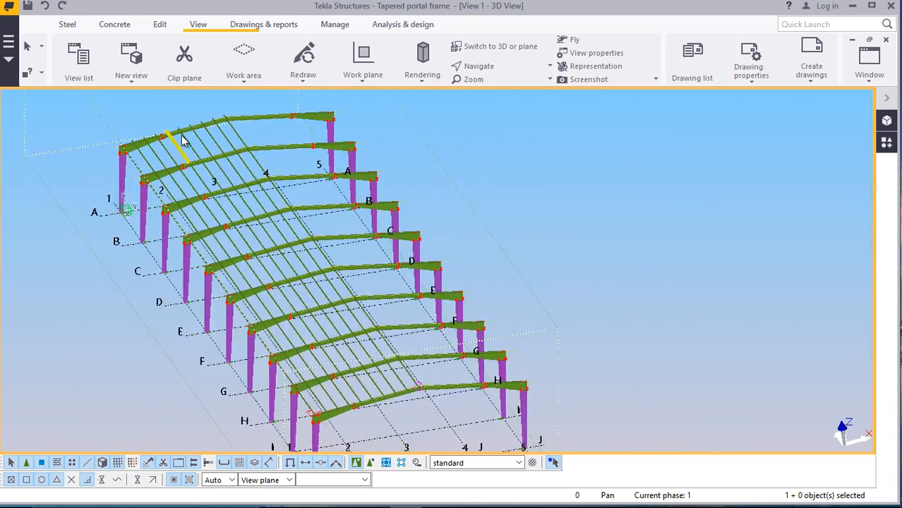
scroll(182, 139, "down", 2)
scroll(247, 276, "up", 6)
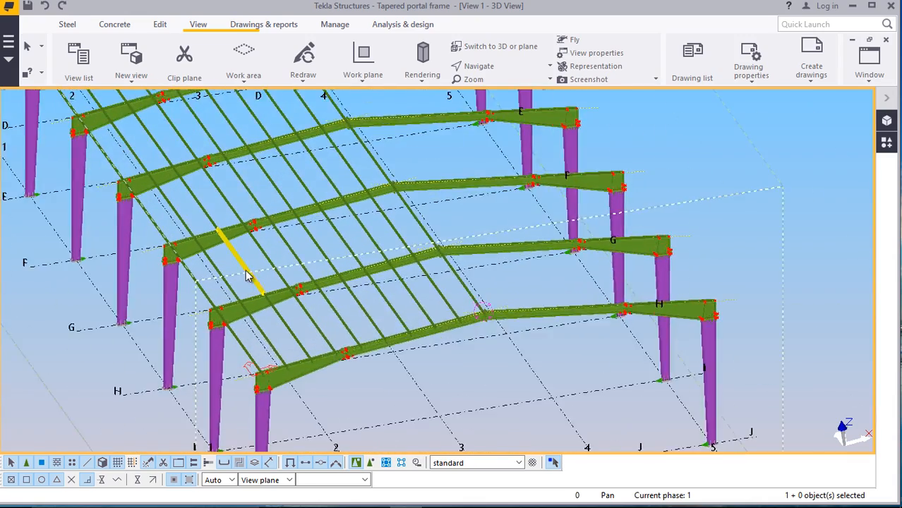
scroll(247, 275, "up", 2)
Select the ten purlins in the bay between gridlines H and I, from the eaves to the ridge
left_click(177, 295, "ctrl")
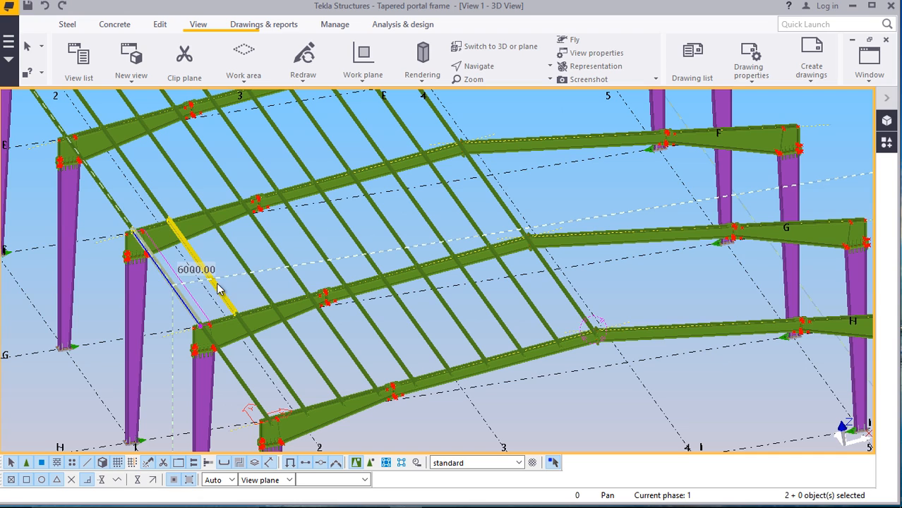
left_click(218, 283, "ctrl")
left_click(256, 282, "ctrl")
left_click(299, 275, "ctrl")
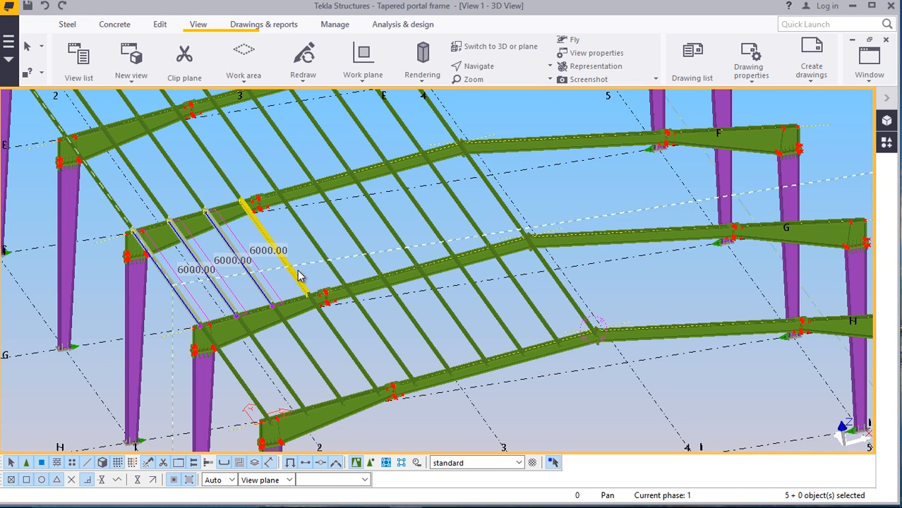
left_click(338, 272, "ctrl")
left_click(373, 271, "ctrl")
left_click(402, 252, "ctrl")
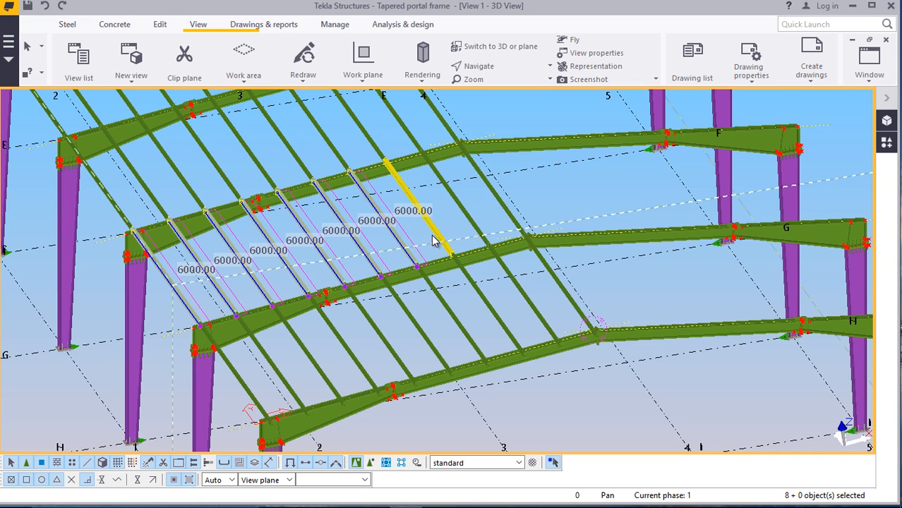
left_click(474, 229, "ctrl")
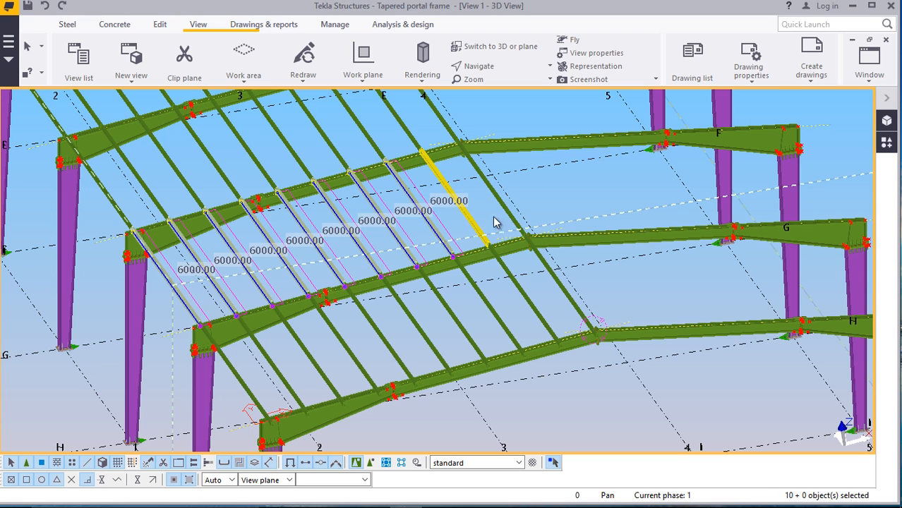
Add the ten purlins in the end bay between gridlines I and J to the selection
left_click(559, 293, "ctrl")
left_click(528, 301, "ctrl")
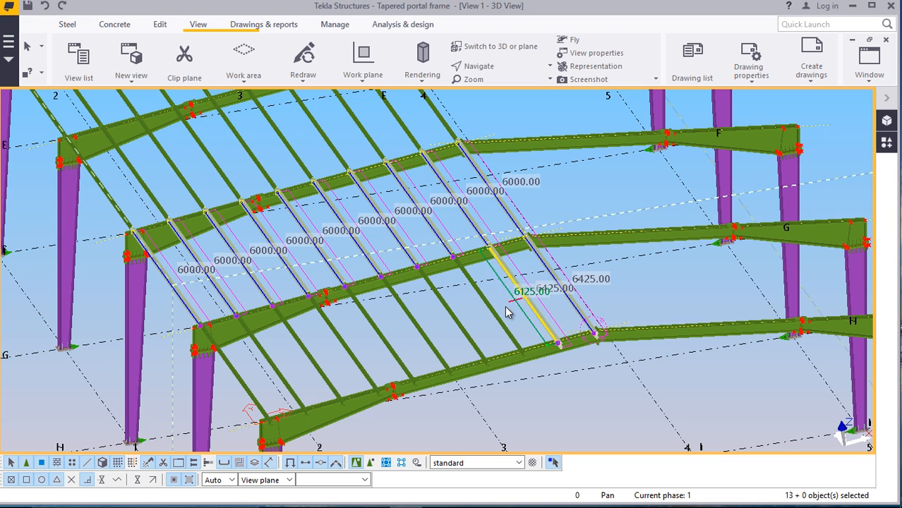
left_click(455, 322, "ctrl")
left_click(419, 331, "ctrl")
left_click(378, 335, "ctrl")
left_click(341, 340, "ctrl")
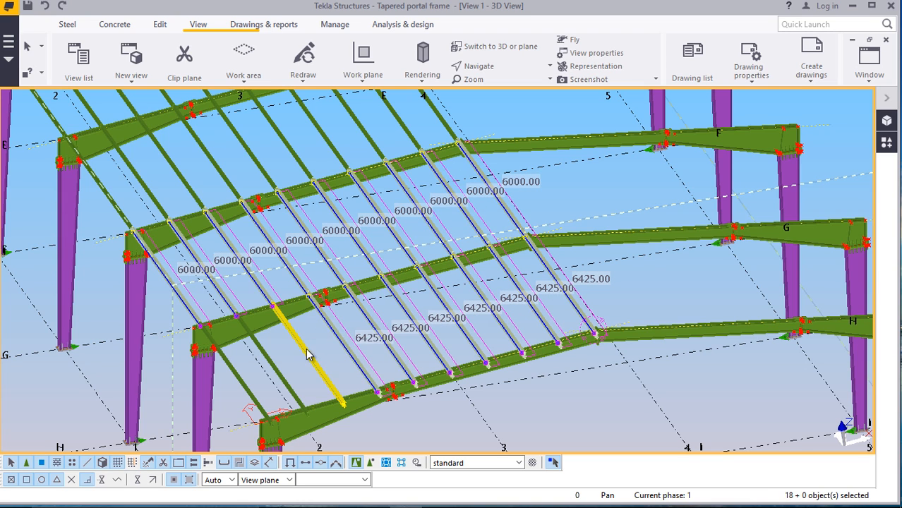
left_click(307, 353, "ctrl")
left_click(273, 360, "ctrl")
left_click(242, 369, "ctrl")
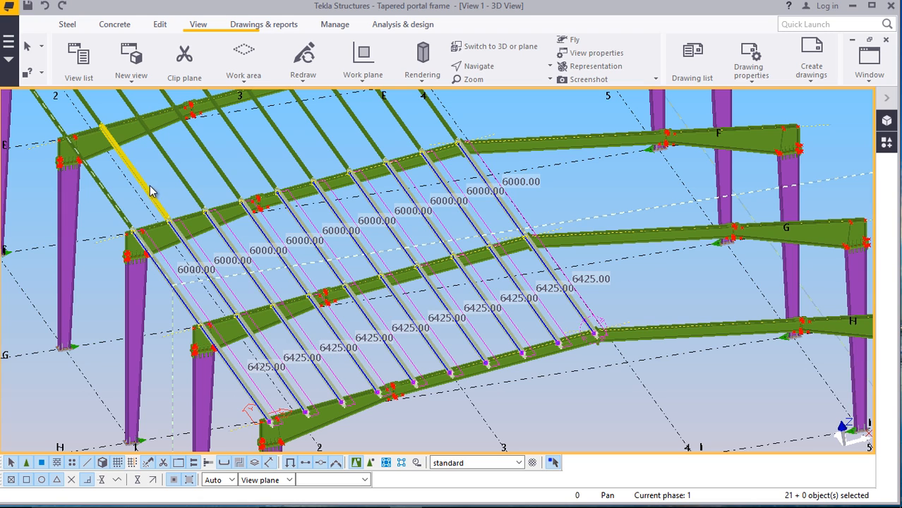
Add the ten purlins in the bay between gridlines G and H to the selection
left_click(105, 196, "ctrl")
left_click(222, 182, "ctrl")
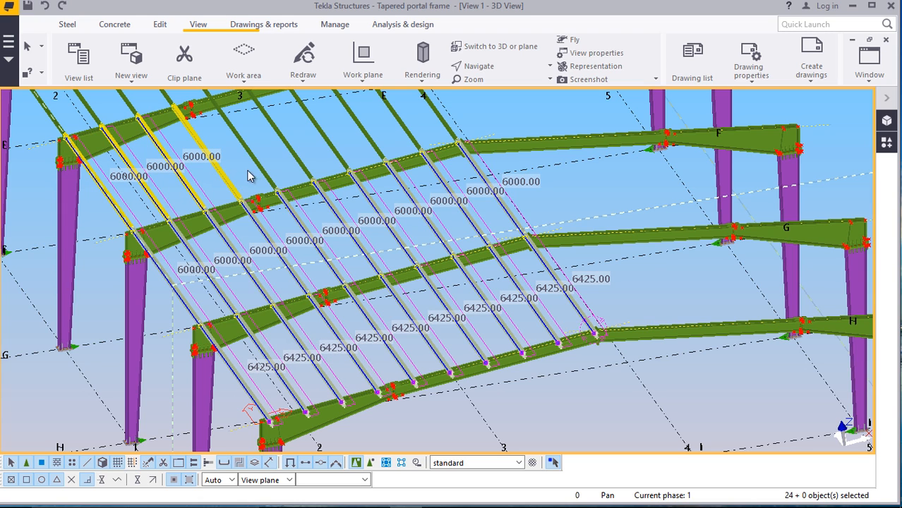
left_click(258, 177, "ctrl")
left_click(299, 168, "ctrl")
left_click(335, 157, "ctrl")
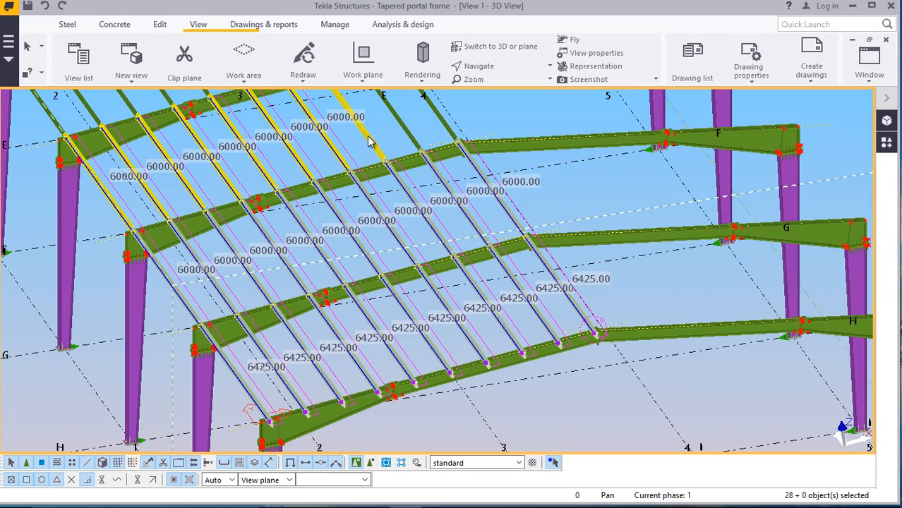
left_click(406, 130, "ctrl")
left_click(437, 121, "ctrl")
Set the work plane to the front edge face of the ridge end plate on the end frame
scroll(402, 214, "down", 4)
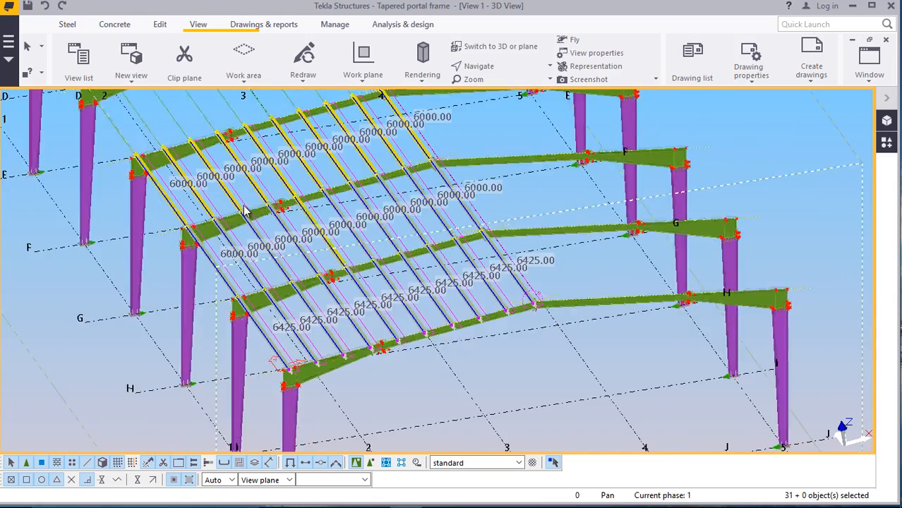
scroll(400, 263, "up", 3)
scroll(400, 263, "up", 8)
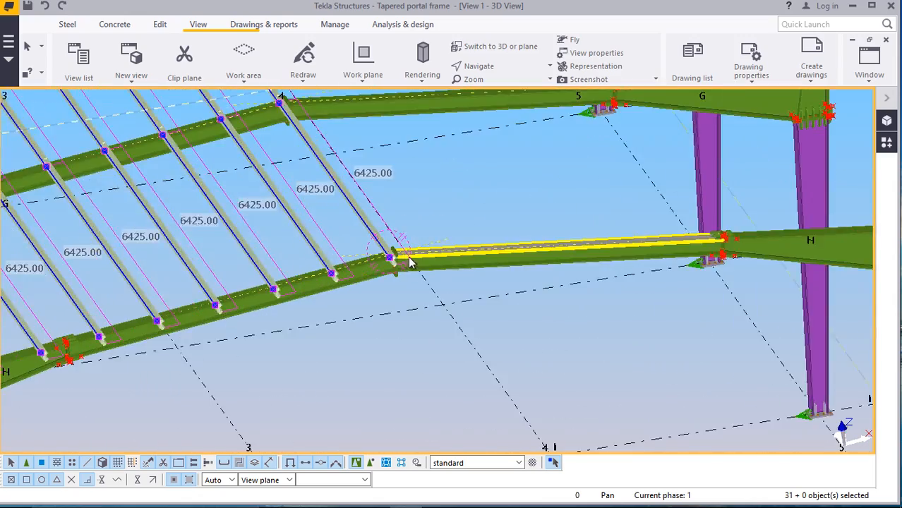
scroll(377, 302, "up", 2)
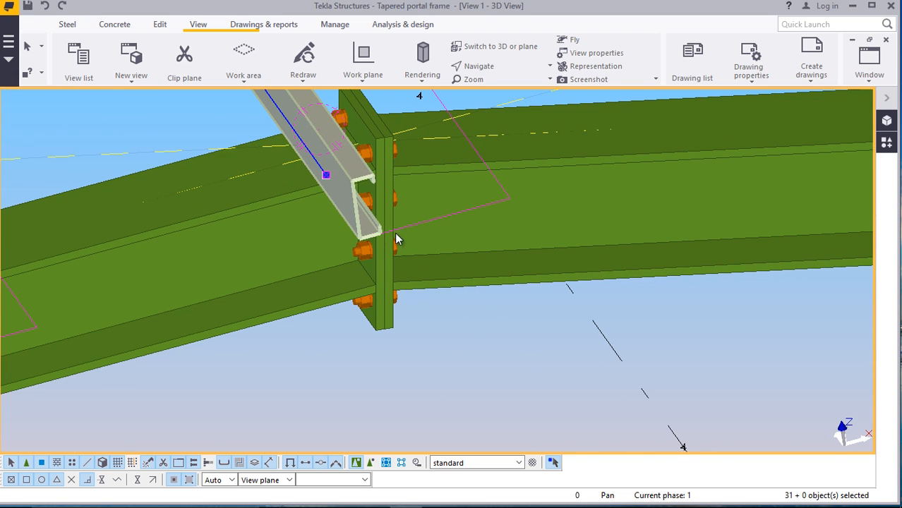
left_click(364, 85)
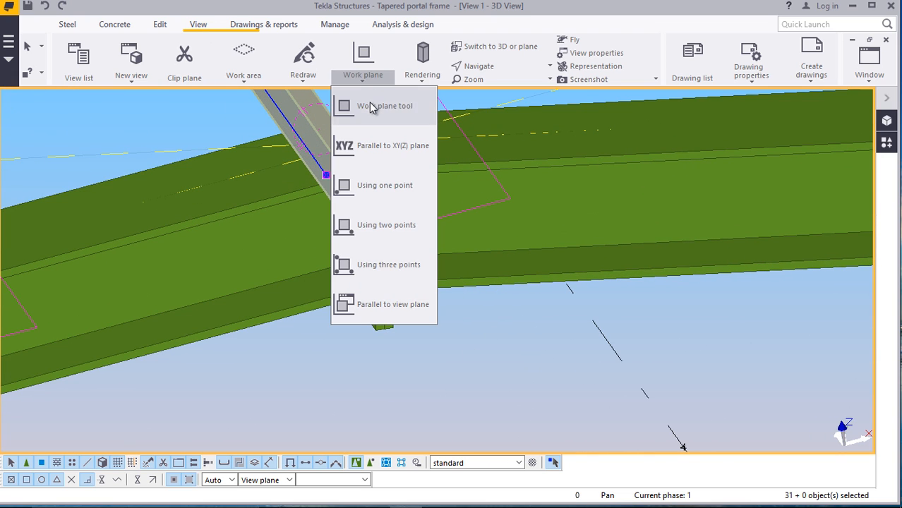
left_click(372, 101)
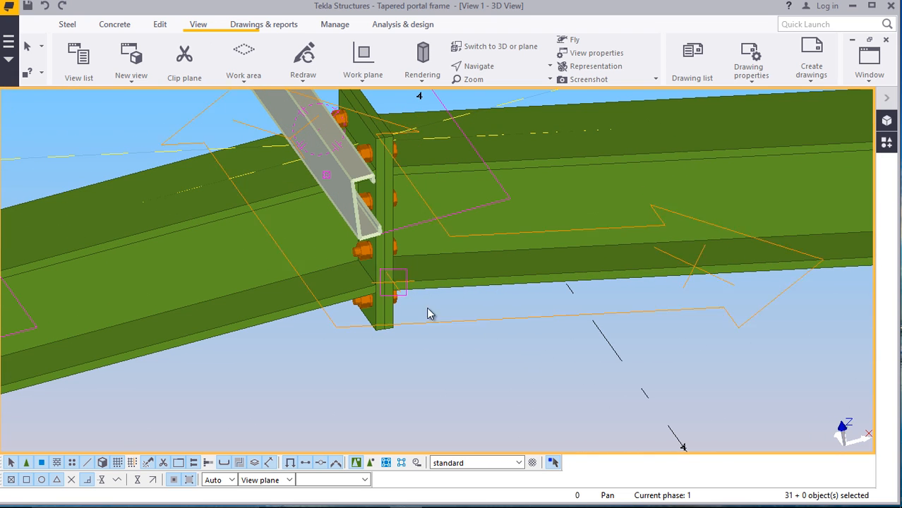
left_click(387, 331)
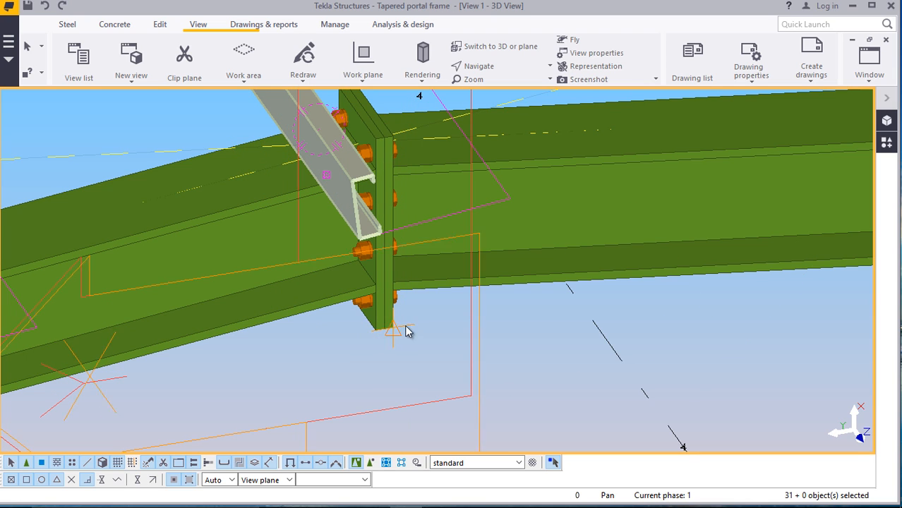
right_click(545, 324)
left_click(572, 117)
Start a mirrored copy of the selected purlins, defining the mirror line from the top to the bottom of the ridge end-plate joint
scroll(515, 312, "down", 5)
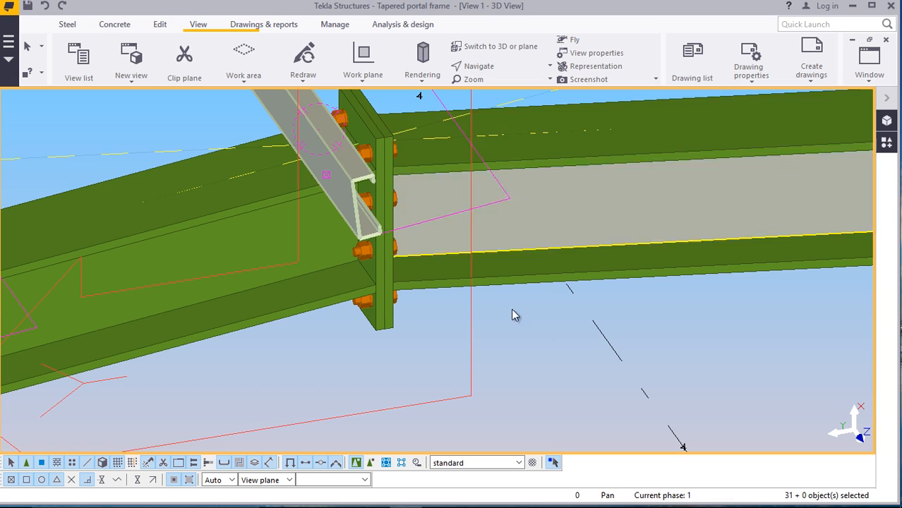
right_click(519, 159)
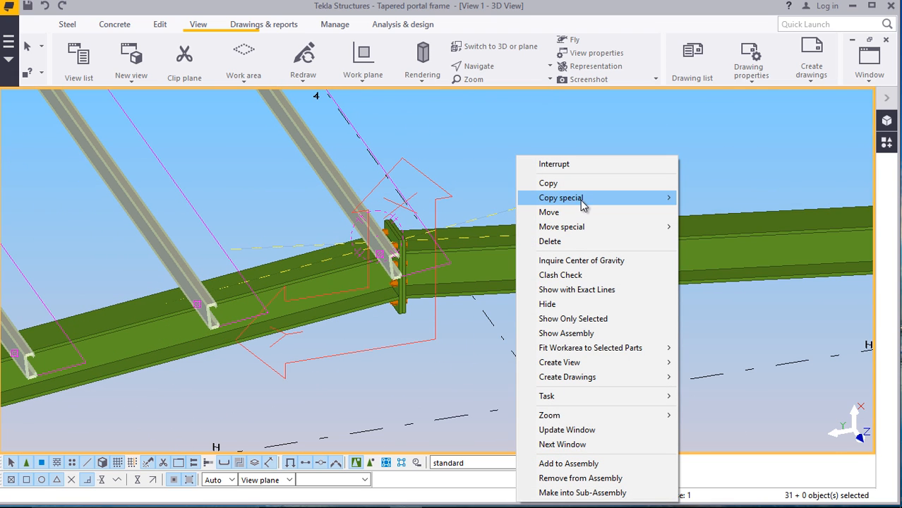
mouse_move(583, 205)
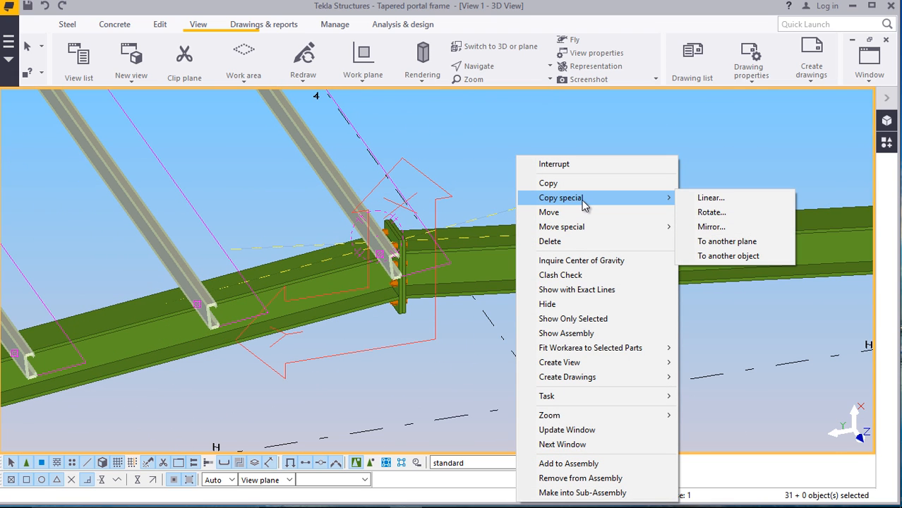
left_click(710, 227)
scroll(430, 259, "up", 8)
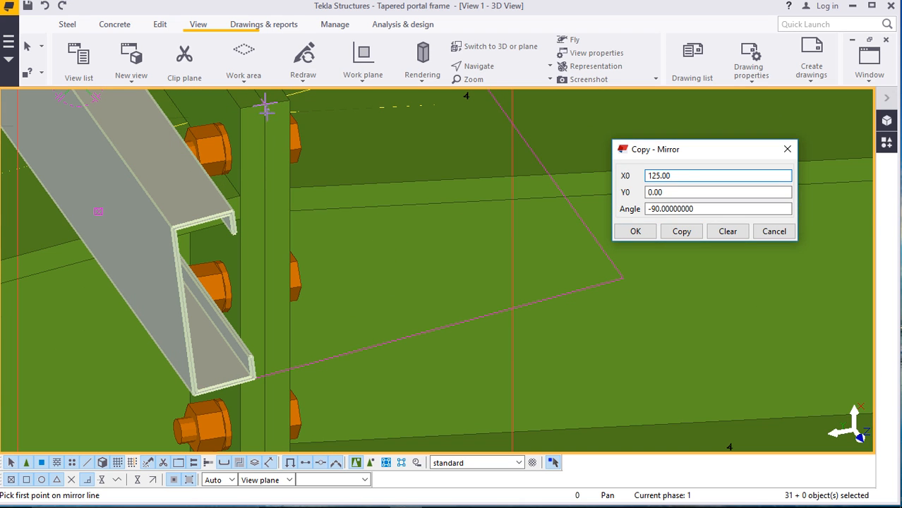
left_click(266, 111)
scroll(277, 185, "down", 3)
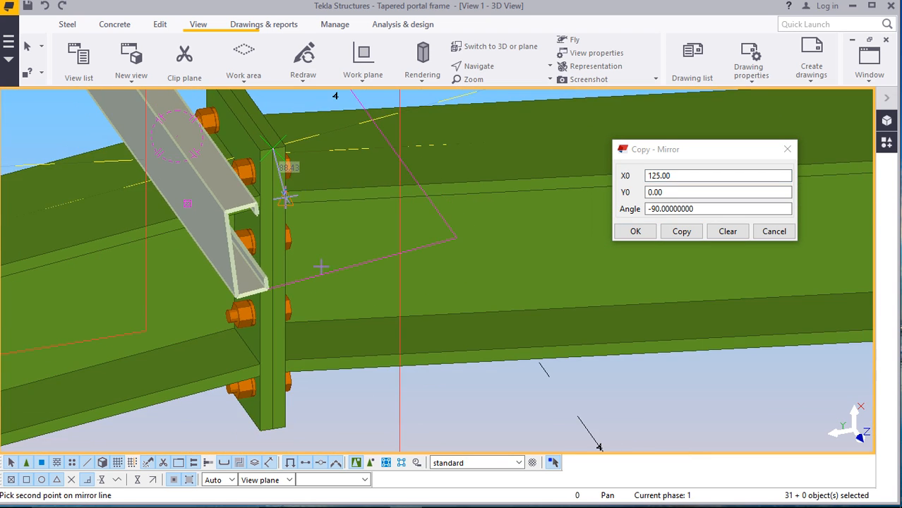
left_click(279, 430)
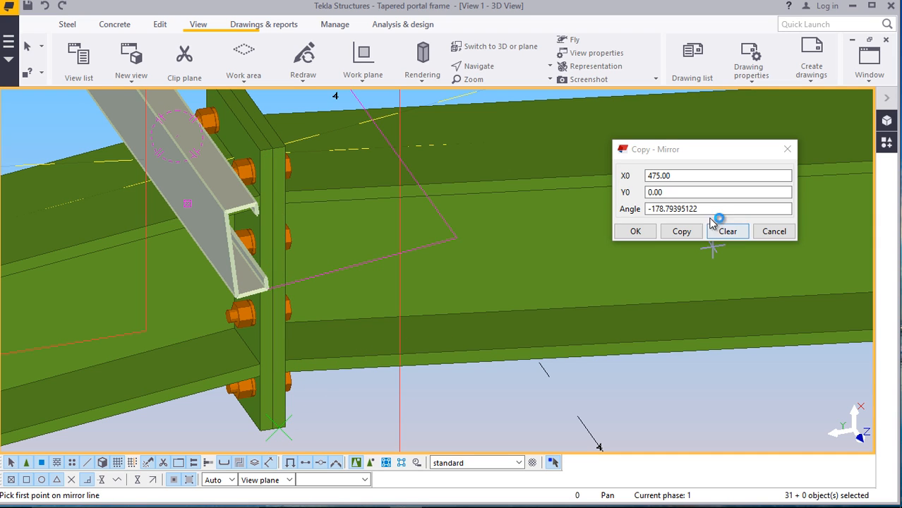
Set the mirror angle to -180, create the mirrored copies of the purlins and end the command
left_click_drag(703, 209, 665, 211)
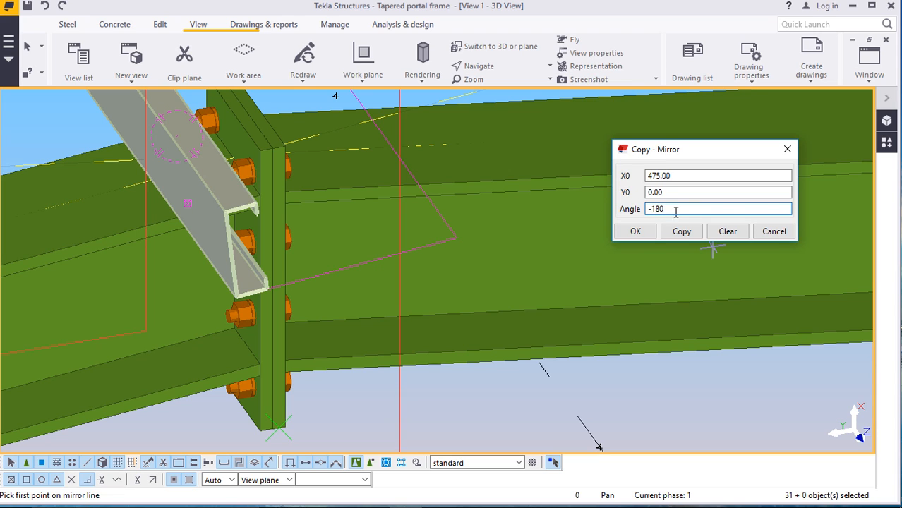
left_click(684, 233)
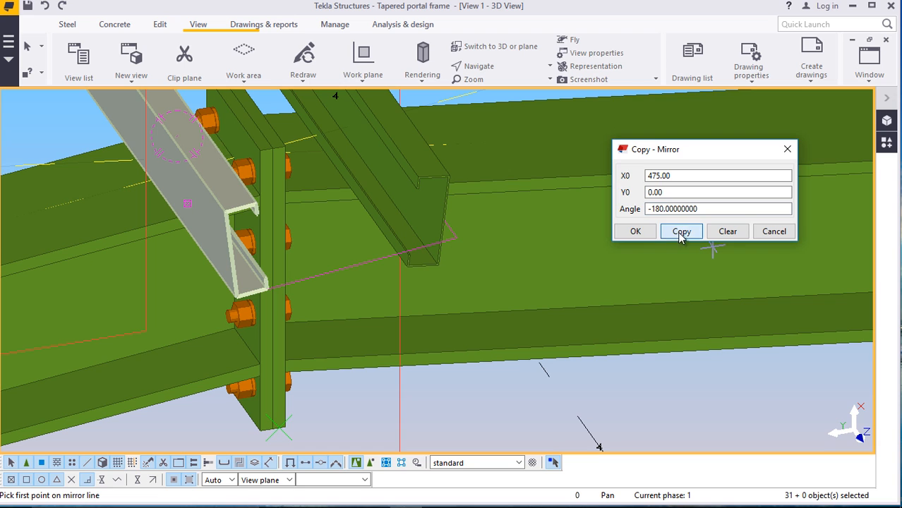
left_click(638, 235)
scroll(366, 297, "down", 2)
right_click(457, 164)
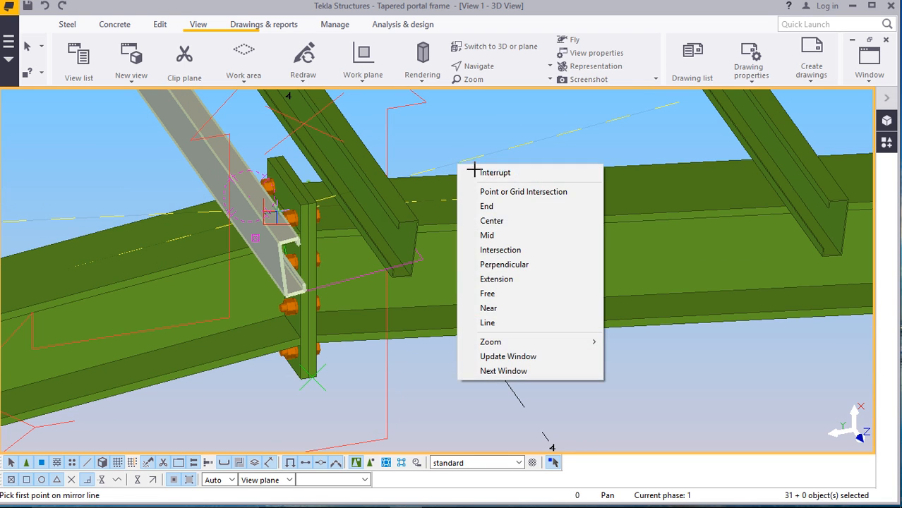
left_click(490, 172)
Examine the mirrored purlins on the opposite slope in the bays between gridlines G and J
left_click(479, 66)
left_click(507, 88)
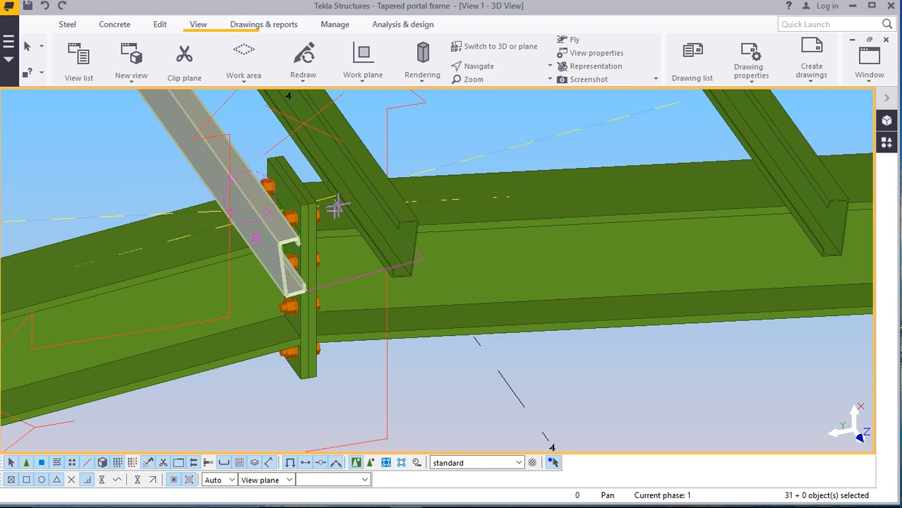
left_click_drag(337, 222, 229, 206)
scroll(317, 224, "down", 2)
left_click_drag(381, 240, 329, 248)
scroll(363, 242, "down", 3)
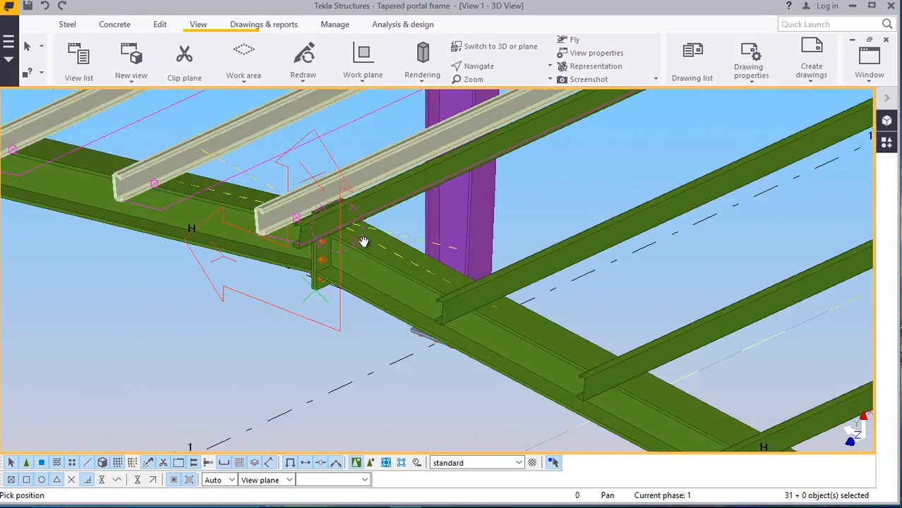
scroll(370, 235, "down", 3)
scroll(461, 295, "down", 5)
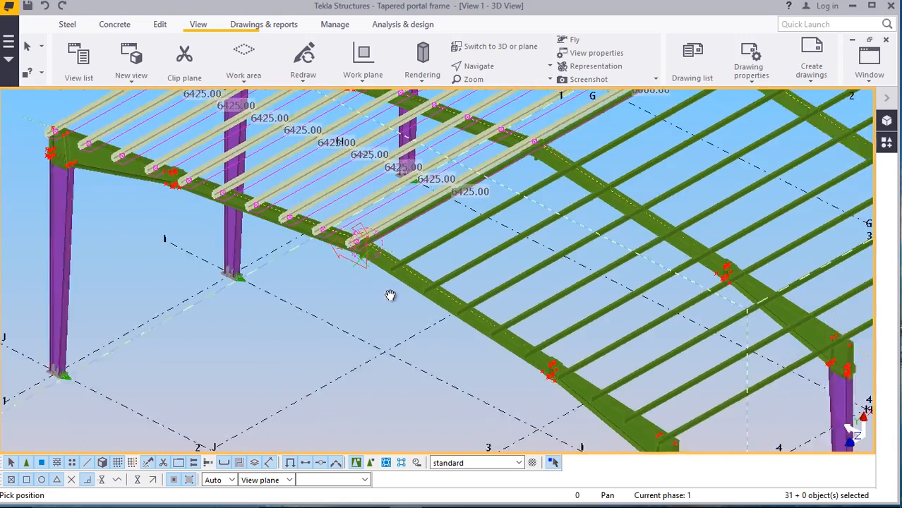
scroll(495, 300, "down", 4)
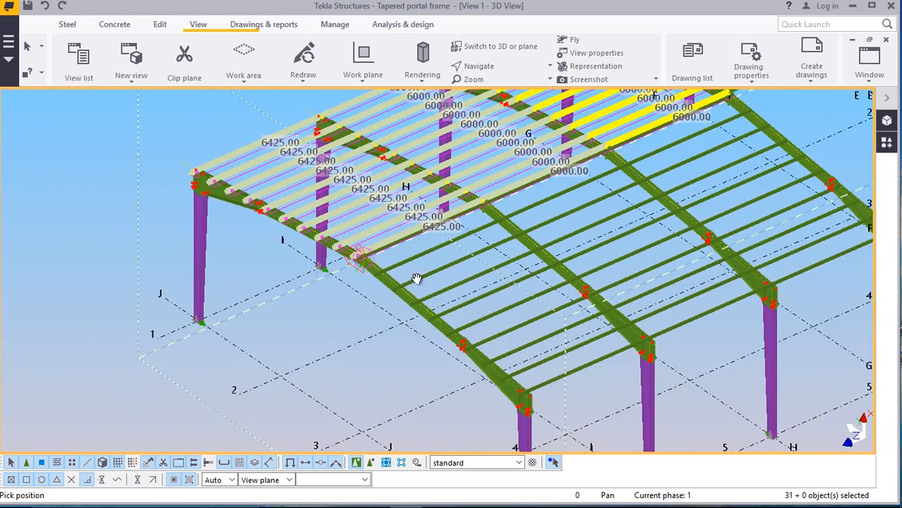
scroll(415, 277, "down", 2)
scroll(614, 262, "up", 4)
right_click(648, 279)
left_click(685, 295)
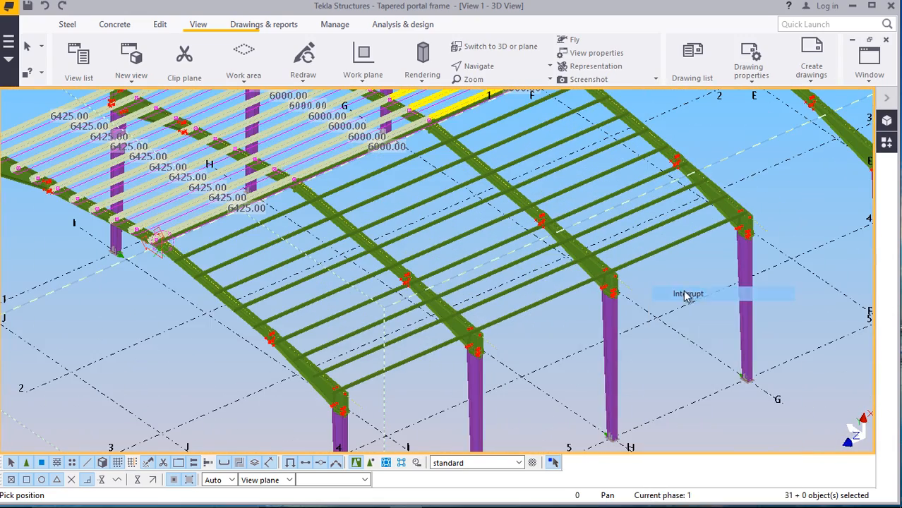
left_click(640, 282)
scroll(242, 272, "down", 3)
scroll(508, 209, "up", 5)
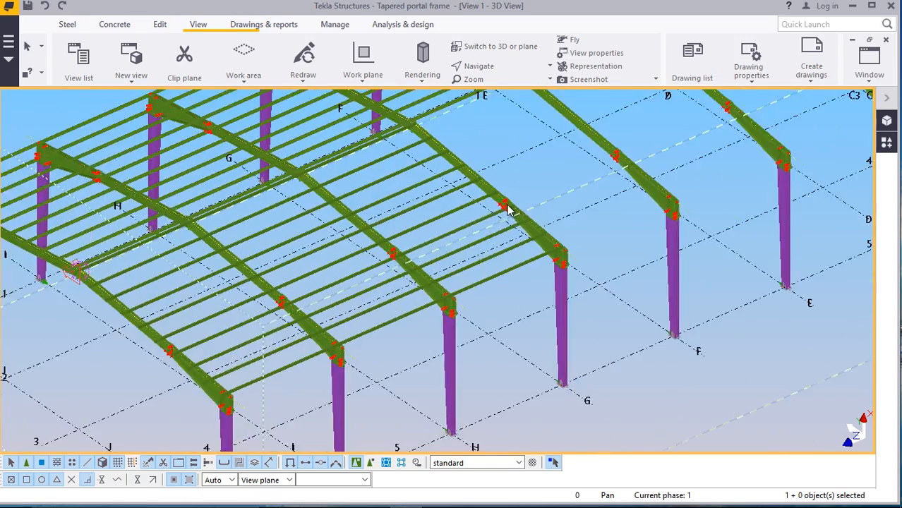
Select the mirrored eaves purlin in the bay between gridlines G and H
scroll(526, 299, "up", 3)
scroll(506, 309, "down", 2)
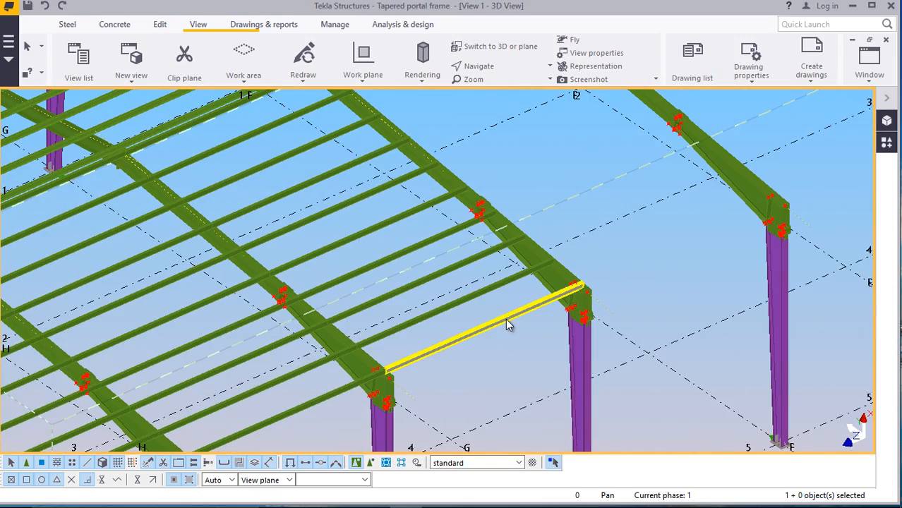
left_click(507, 316)
scroll(349, 278, "down", 3)
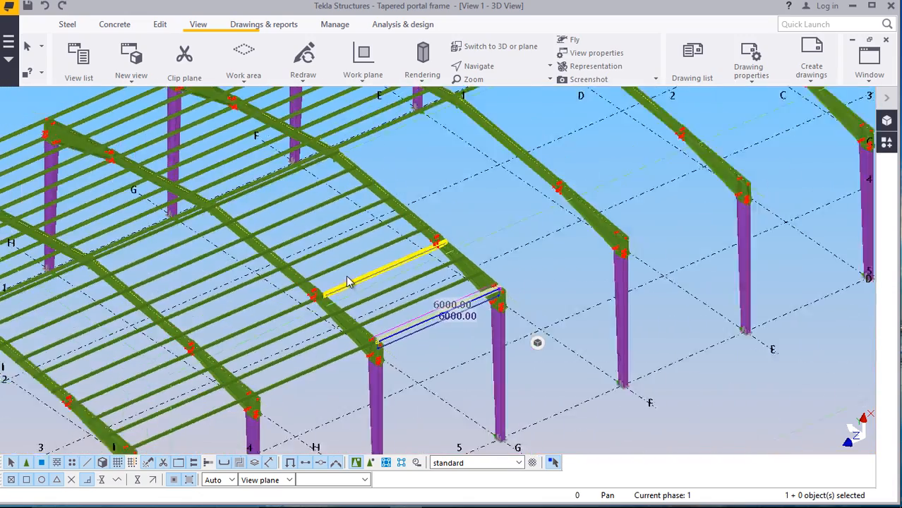
scroll(356, 280, "up", 2)
scroll(373, 293, "up", 4)
scroll(368, 288, "down", 6)
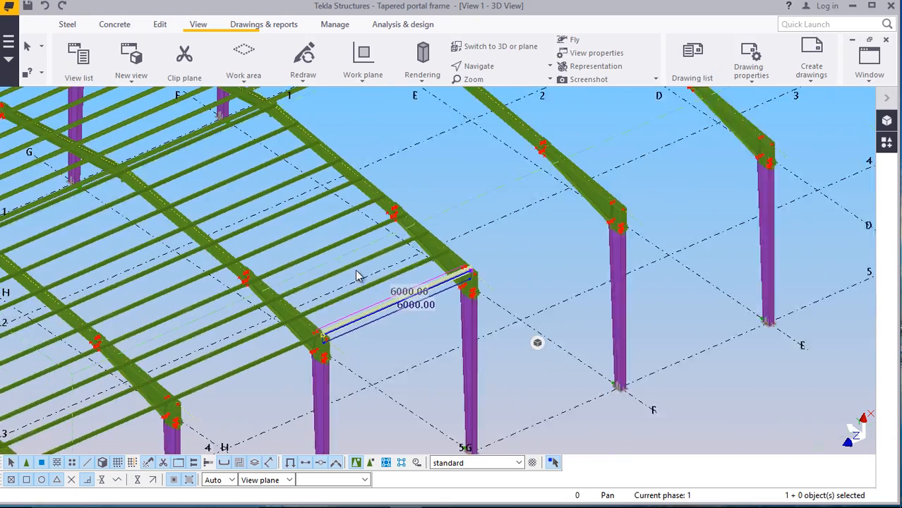
scroll(459, 305, "up", 5)
right_click(522, 228)
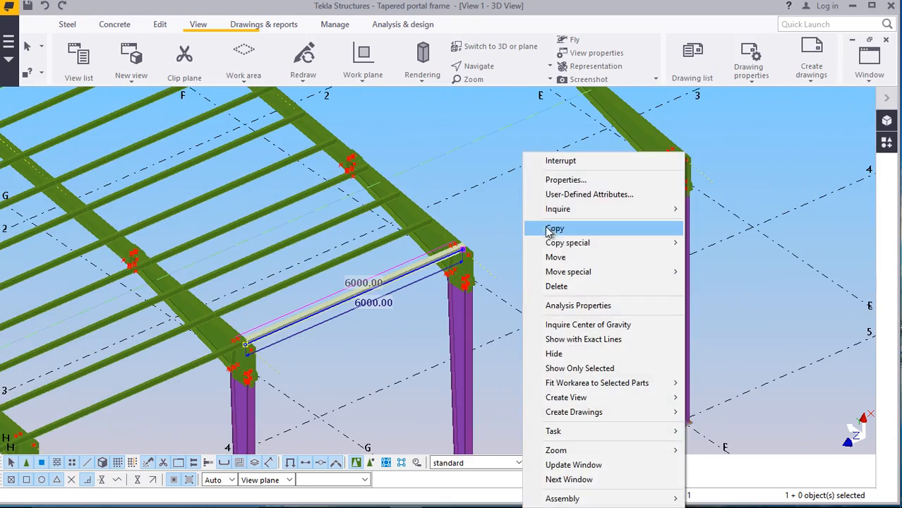
left_click(542, 161)
scroll(471, 224, "down", 3)
right_click(471, 224)
left_click(484, 226)
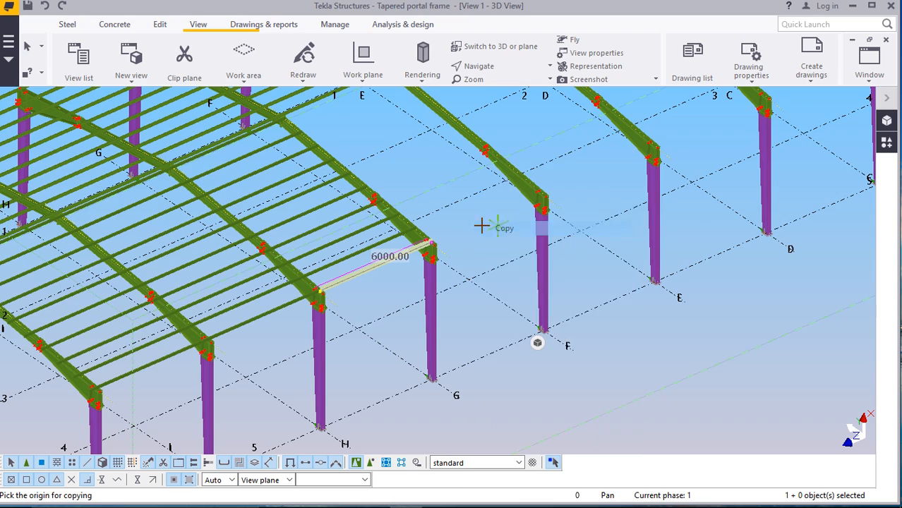
scroll(459, 237, "down", 3)
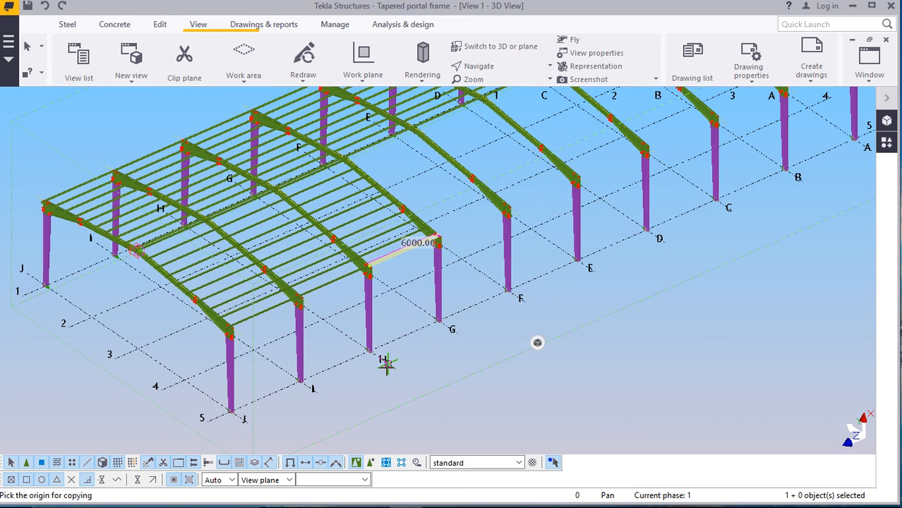
scroll(451, 353, "up", 5)
right_click(473, 256)
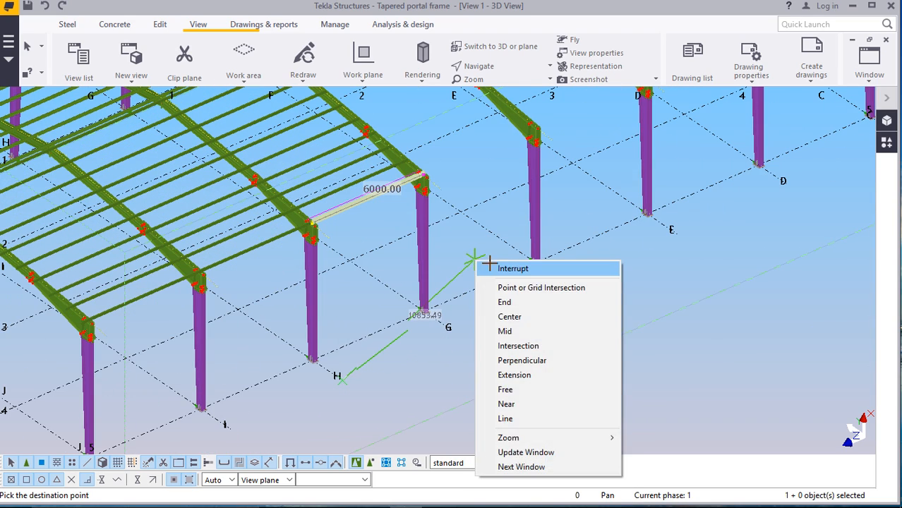
key("Escape")
Copy the selected eaves purlin from the end of gridline H to gridlines G through B, filling the remaining bays up to gridline A
right_click(394, 231)
left_click(395, 227)
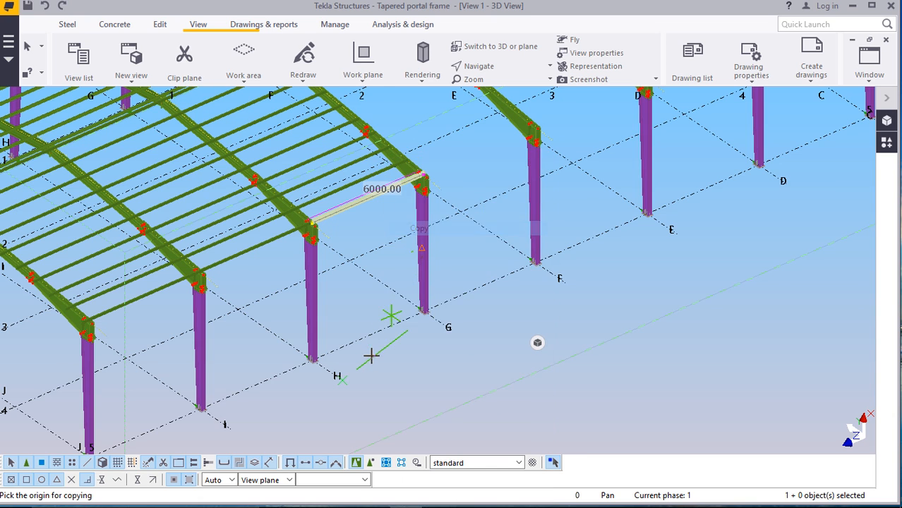
scroll(346, 390, "up", 2)
scroll(346, 391, "up", 2)
left_click(317, 387)
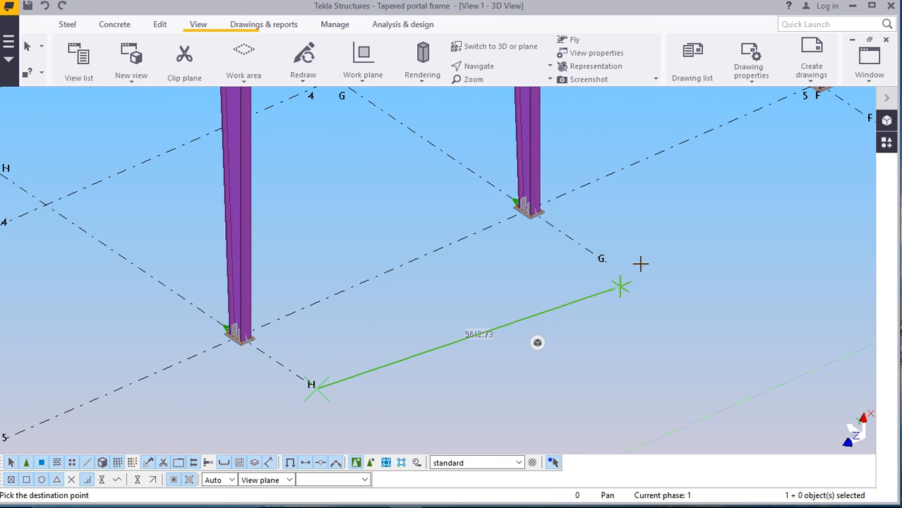
scroll(296, 354, "down", 5)
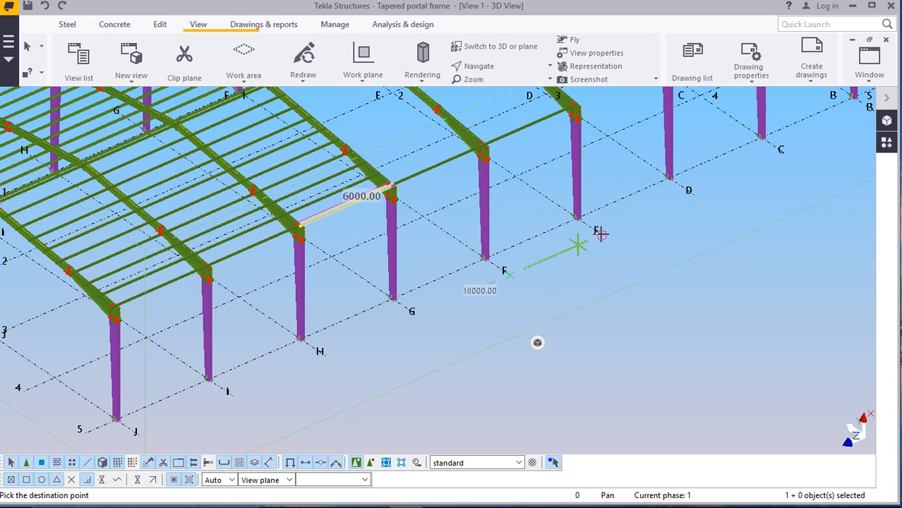
scroll(360, 357, "down", 4)
scroll(592, 235, "up", 4)
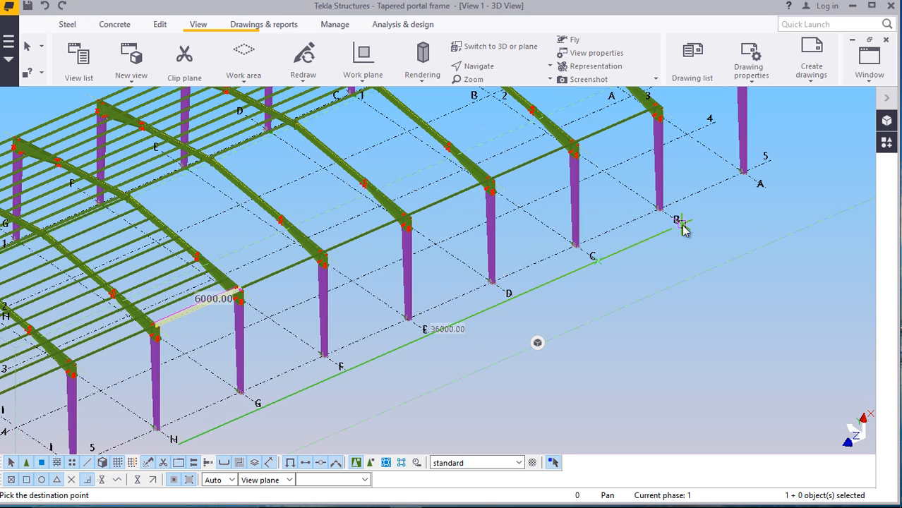
scroll(441, 349, "down", 4)
scroll(638, 159, "up", 6)
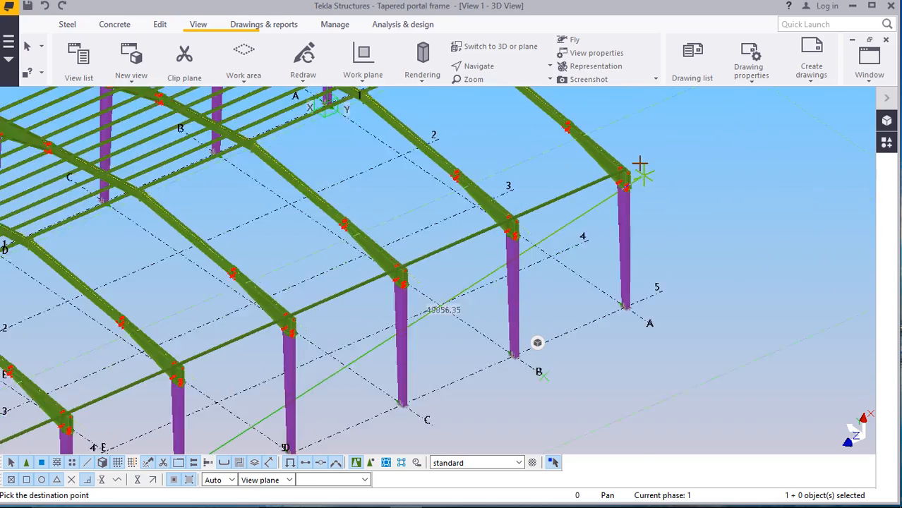
scroll(636, 146, "up", 2)
right_click(637, 145)
left_click(664, 149)
Extend the mirrored eaves purlin in the bay between gridlines A and B past gridline A with an end Dx offset of 300 and start Dx of 0
scroll(624, 163, "up", 4)
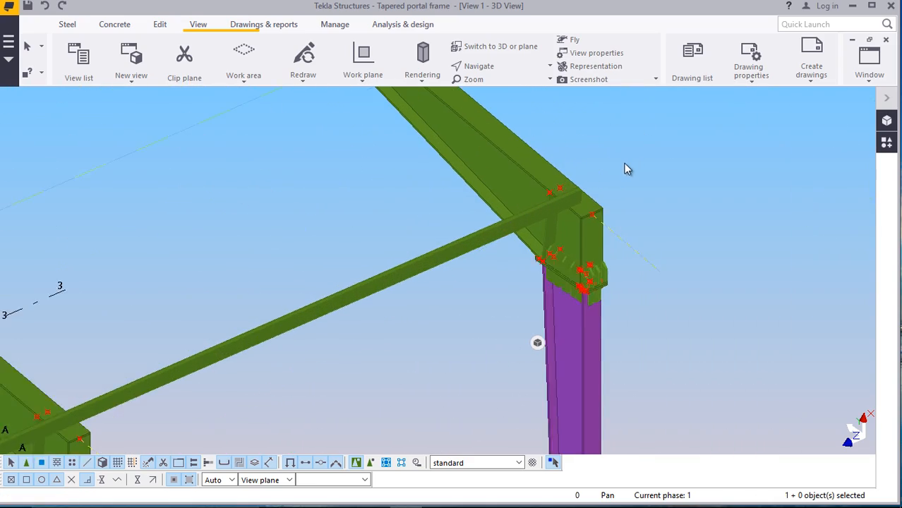
double_click(480, 249)
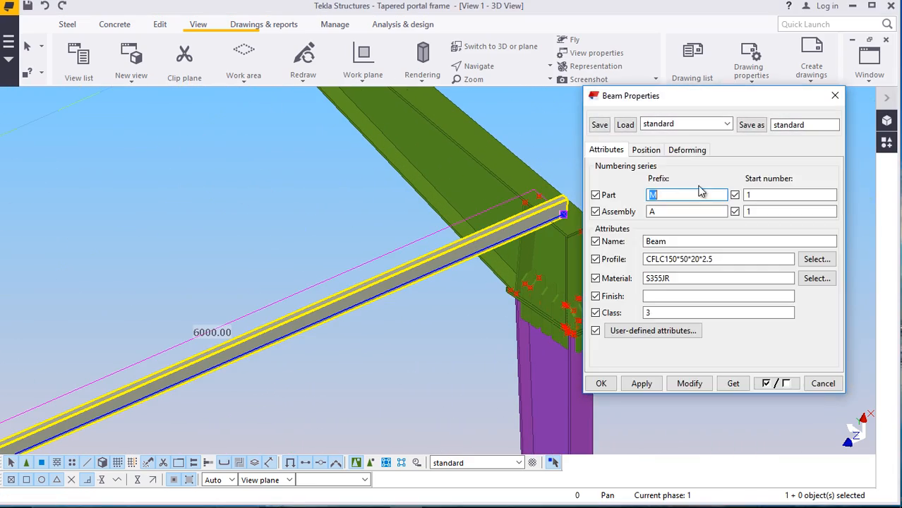
left_click(646, 150)
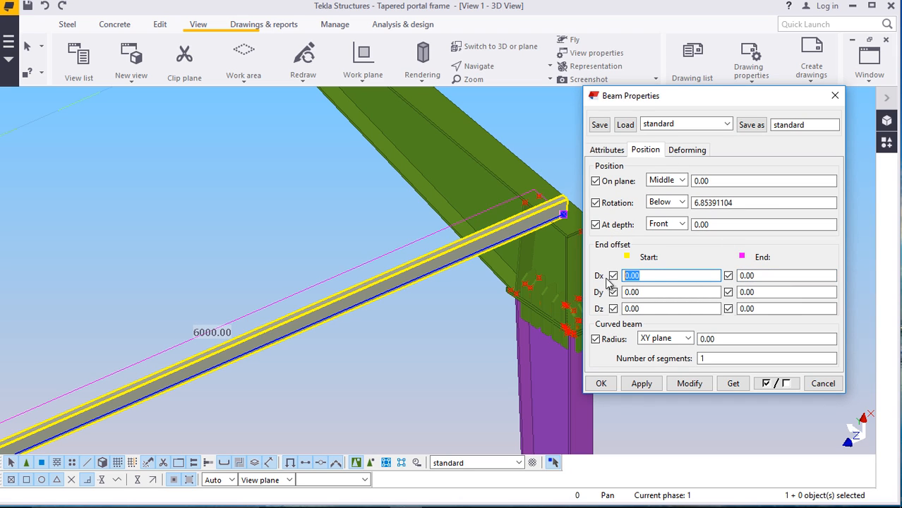
left_click(689, 385)
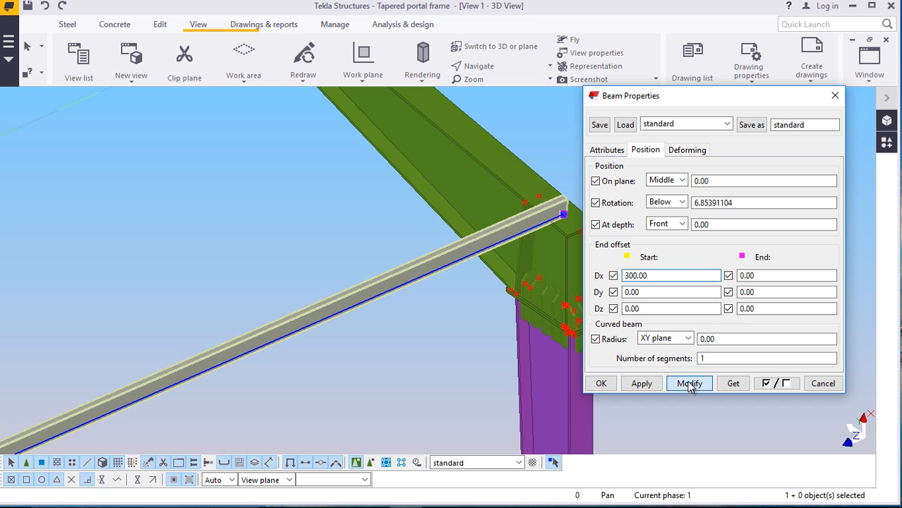
double_click(636, 276)
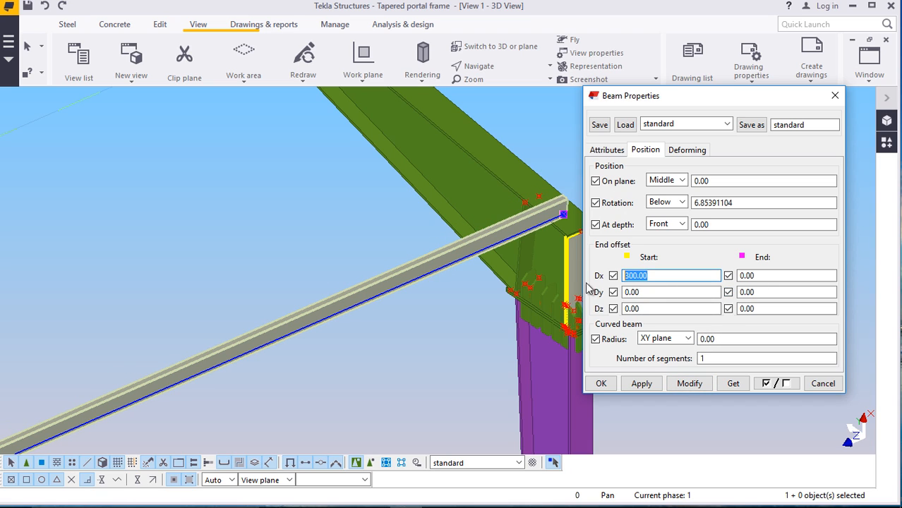
type("30")
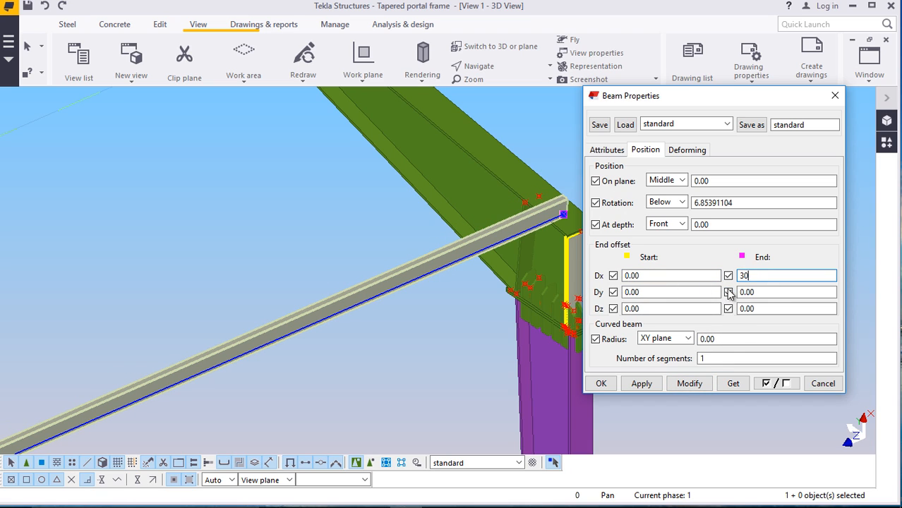
type("0")
left_click(689, 383)
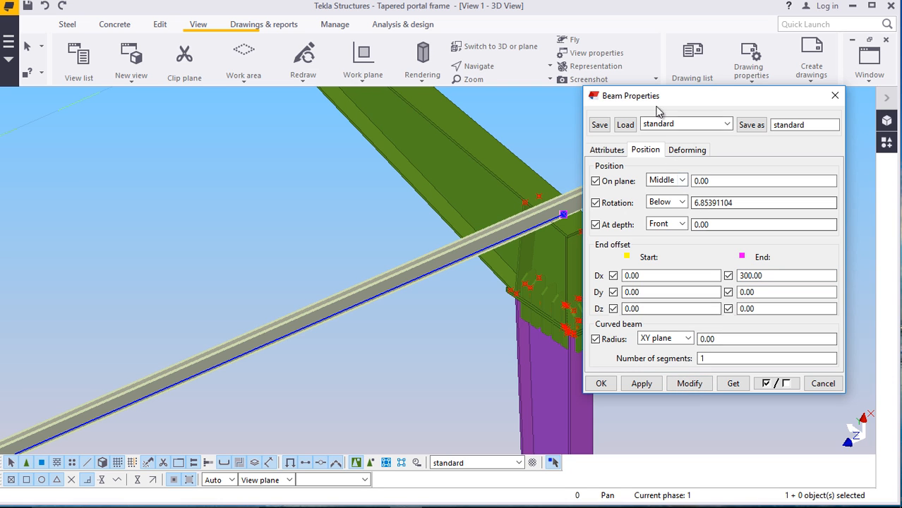
left_click(689, 383)
left_click(601, 384)
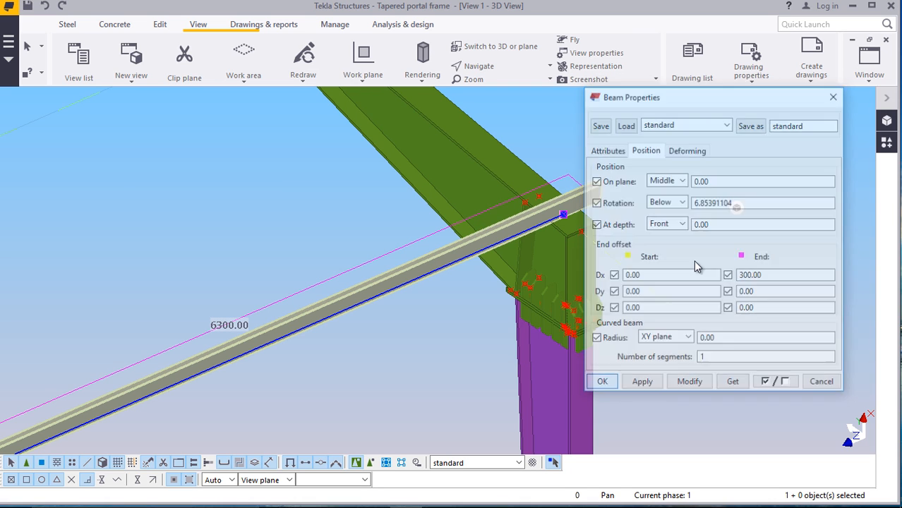
Select the six eaves purlins along gridline 5 in the bays from gridline A to gridline G
scroll(676, 192, "down", 10)
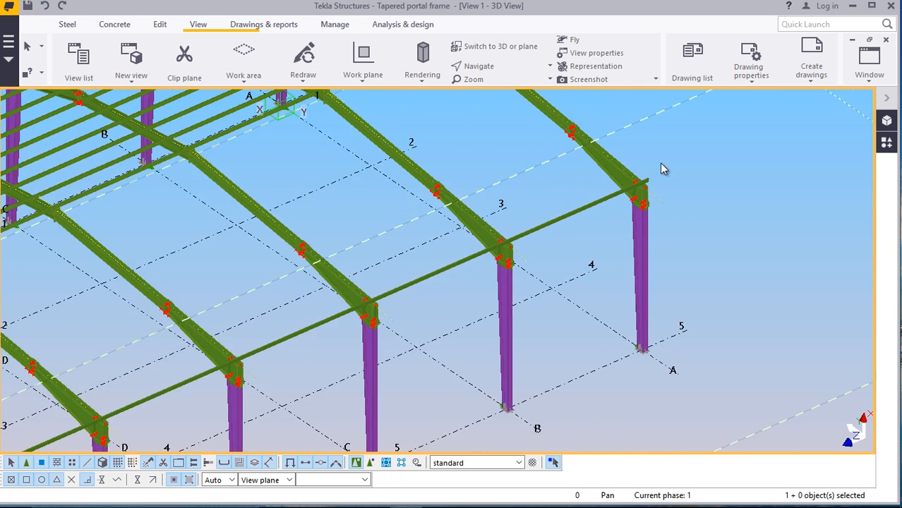
left_click(608, 201)
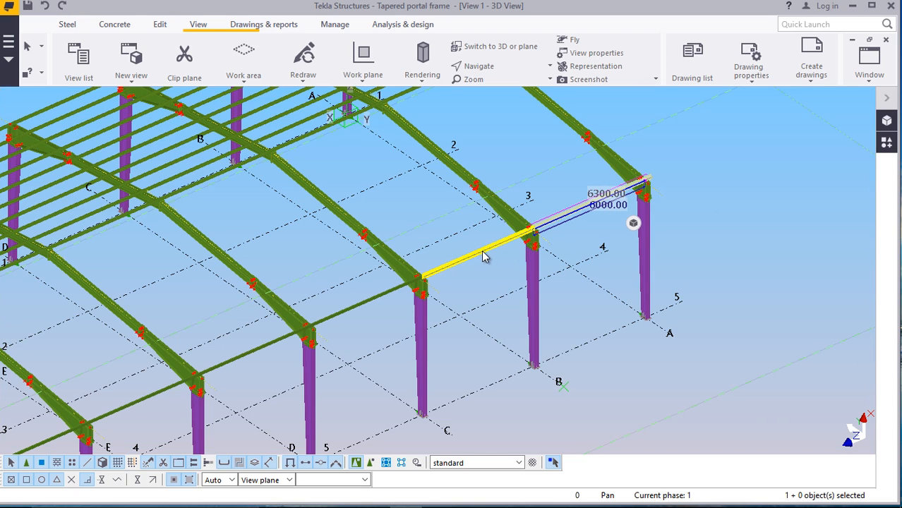
left_click(396, 297, "ctrl")
left_click(339, 314, "ctrl")
left_click(286, 337, "ctrl")
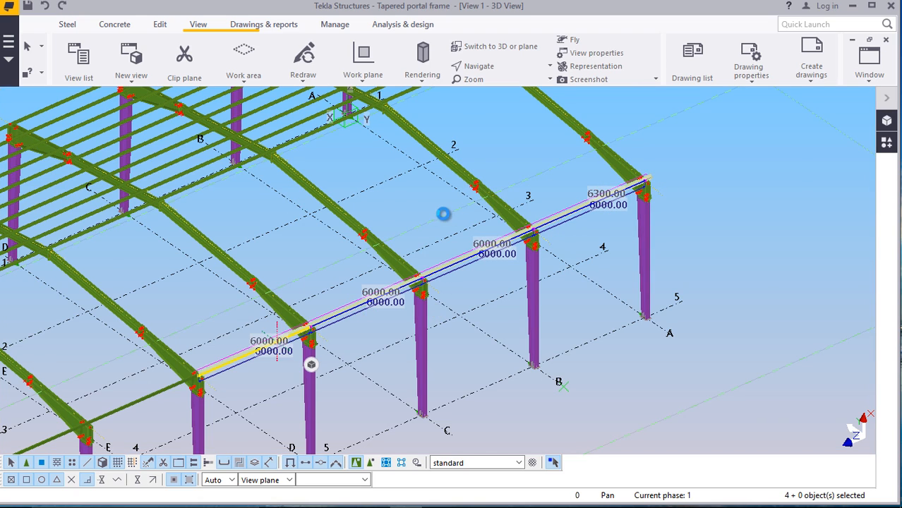
scroll(294, 308, "down", 3)
scroll(293, 307, "up", 4)
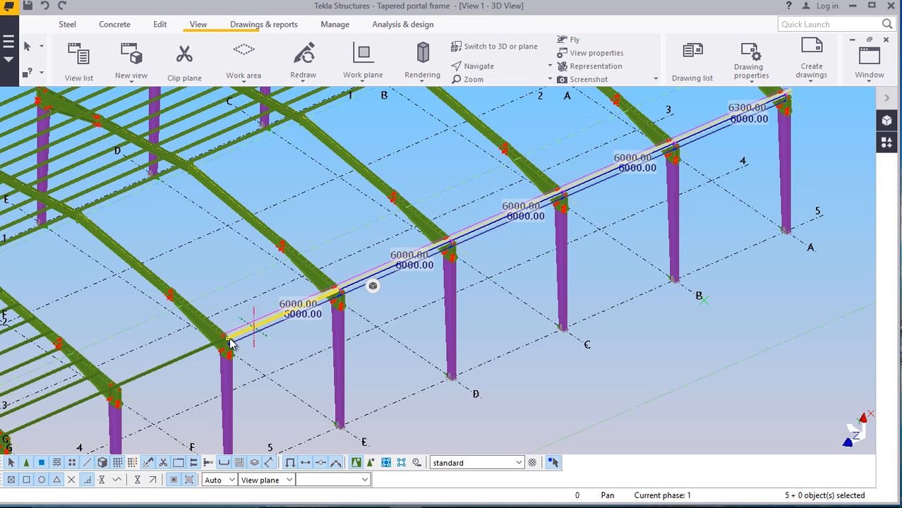
Try a linear copy of the selected eaves purlins with dX 1100 and 9 copies without expanding the work area, and undo it
right_click(604, 270)
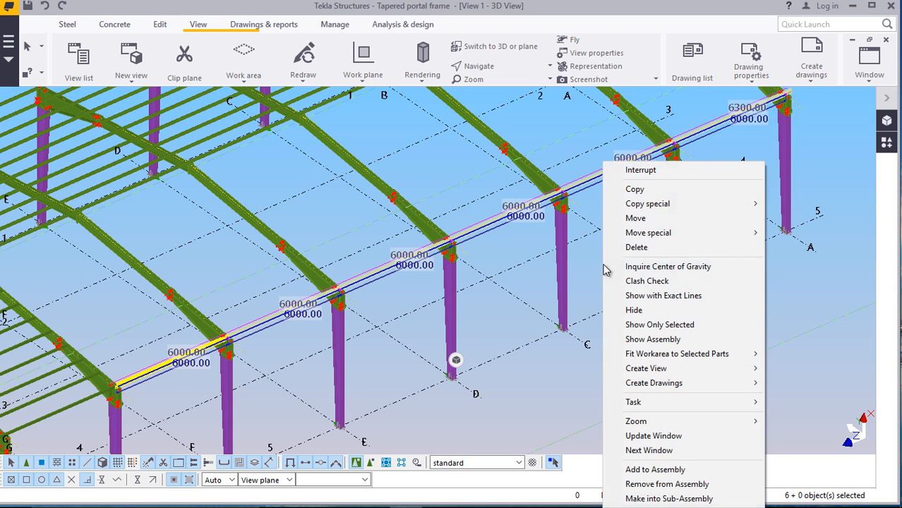
mouse_move(664, 204)
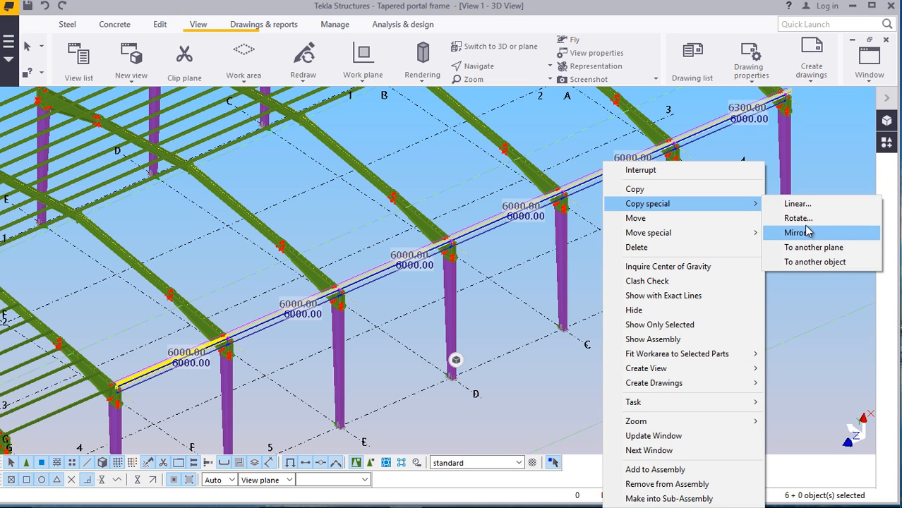
left_click(798, 203)
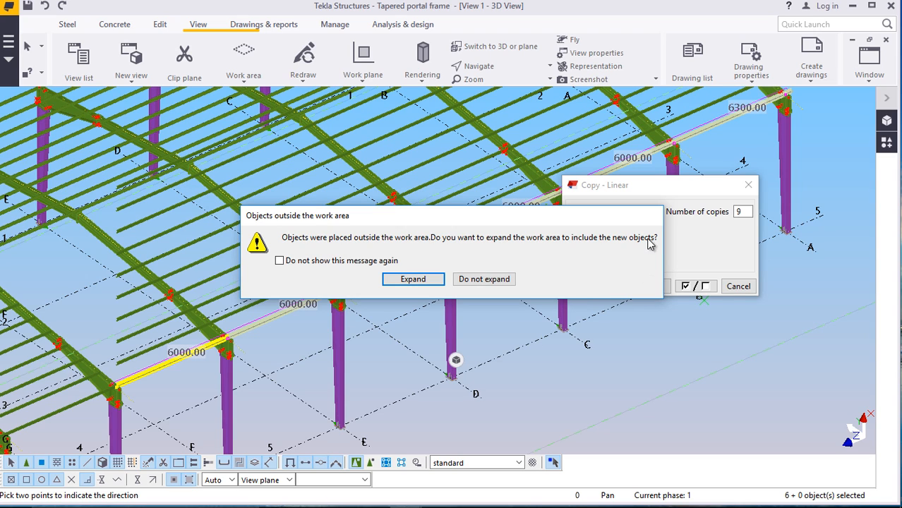
left_click(475, 280)
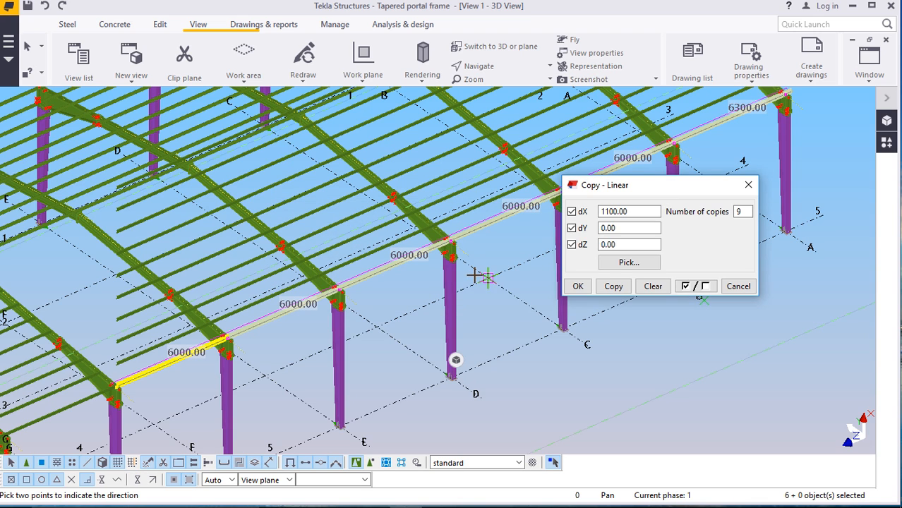
right_click(525, 303)
left_click(572, 136)
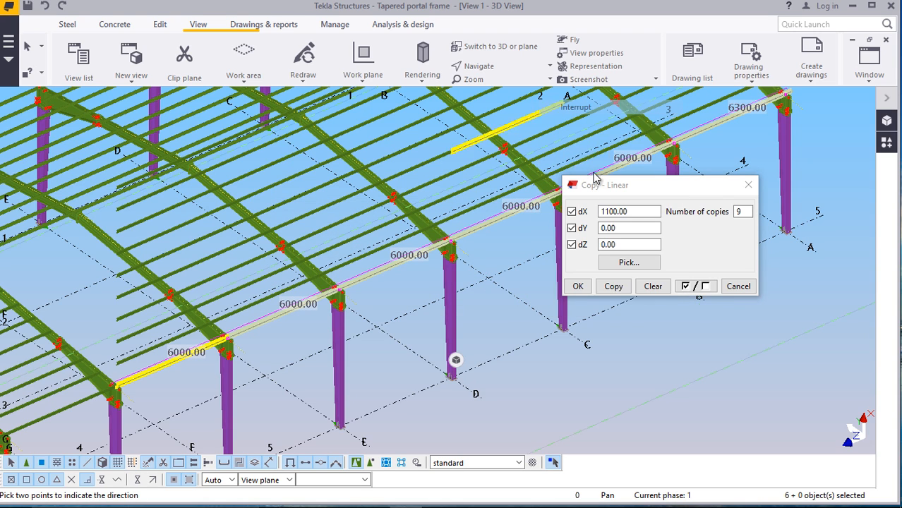
left_click(734, 287)
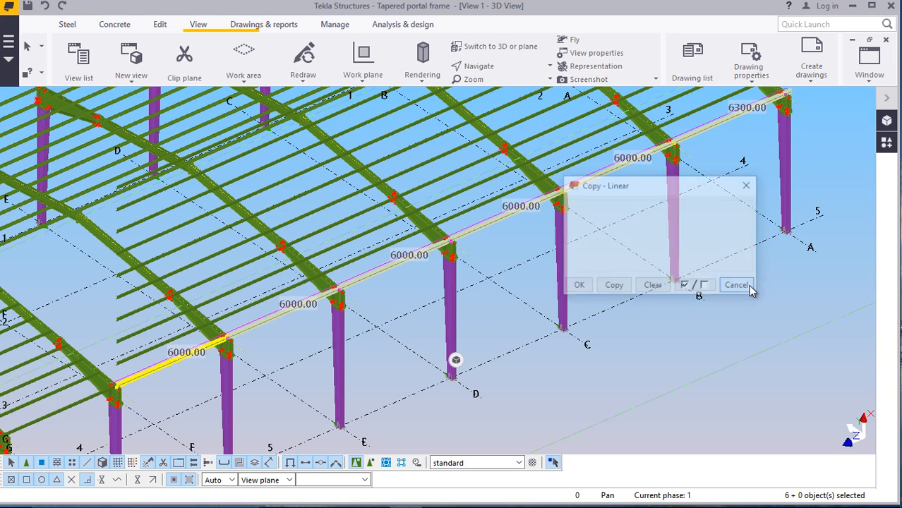
left_click(46, 7)
Set the work plane to the sloping top face of the rafter near the eaves on gridline F
scroll(573, 326, "down", 5)
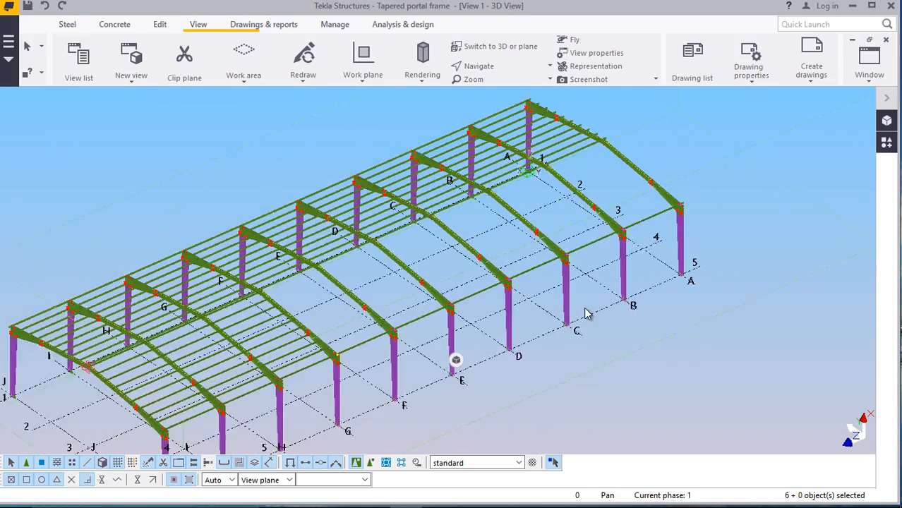
scroll(423, 339, "up", 8)
scroll(436, 278, "up", 3)
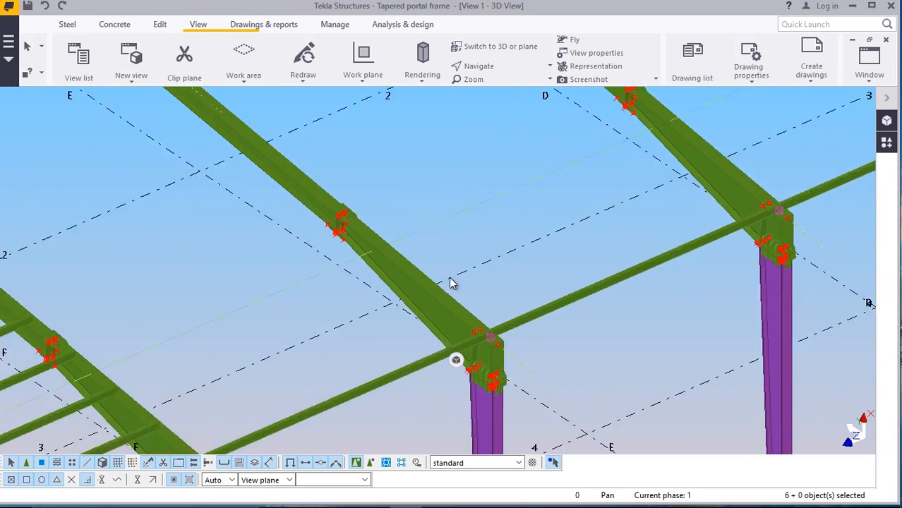
left_click(363, 79)
left_click(380, 110)
scroll(455, 306, "up", 3)
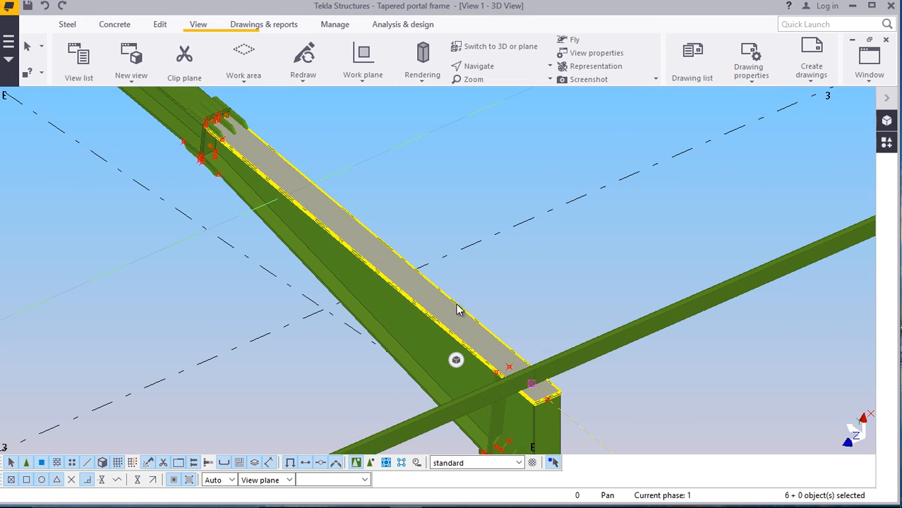
right_click(493, 192)
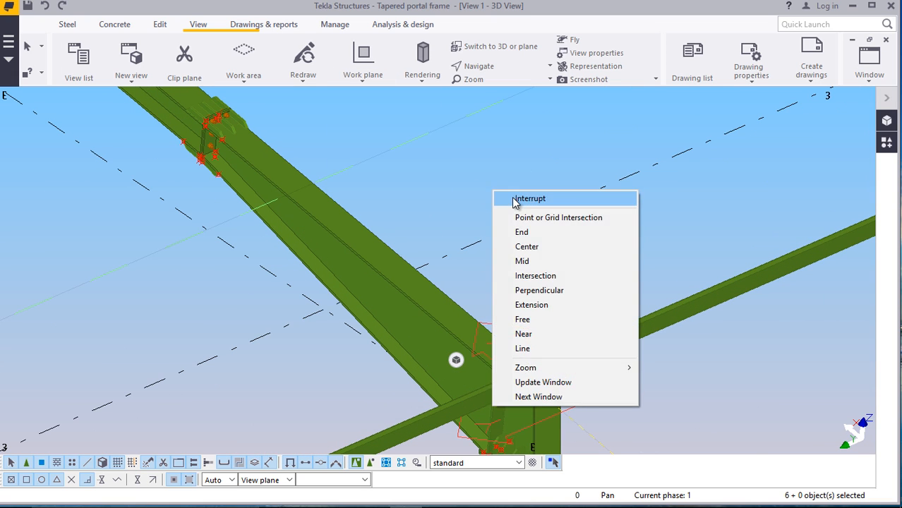
left_click(513, 202)
Copy the six selected eaves purlins linearly up the slope with dX 1100 and 9 copies, and end the command
scroll(423, 247, "down", 10)
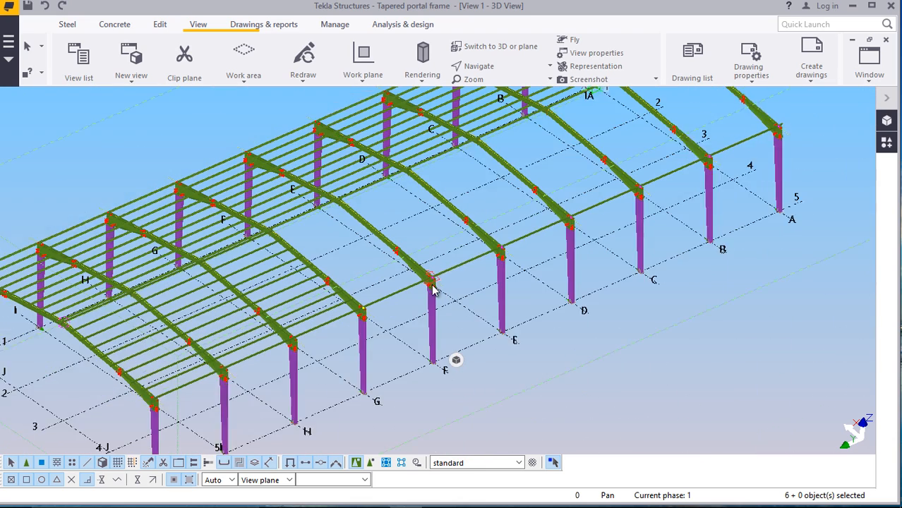
scroll(434, 291, "down", 1)
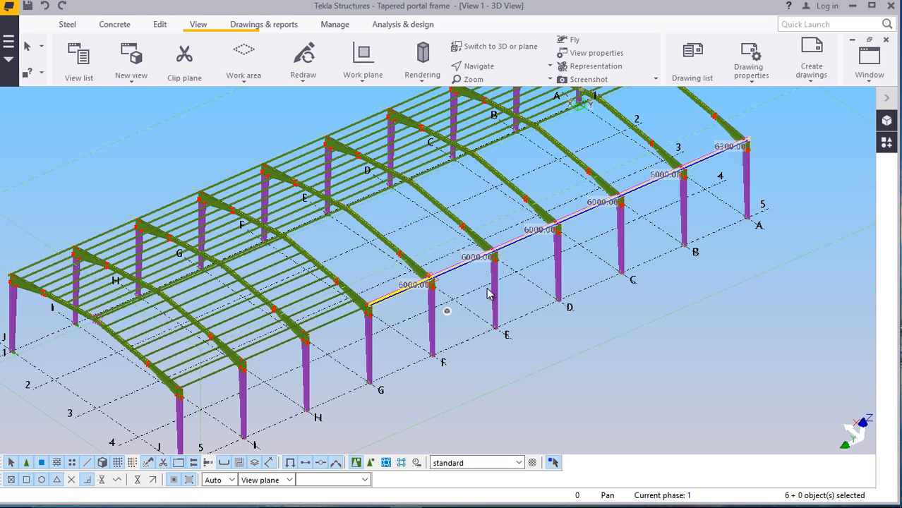
right_click(653, 369)
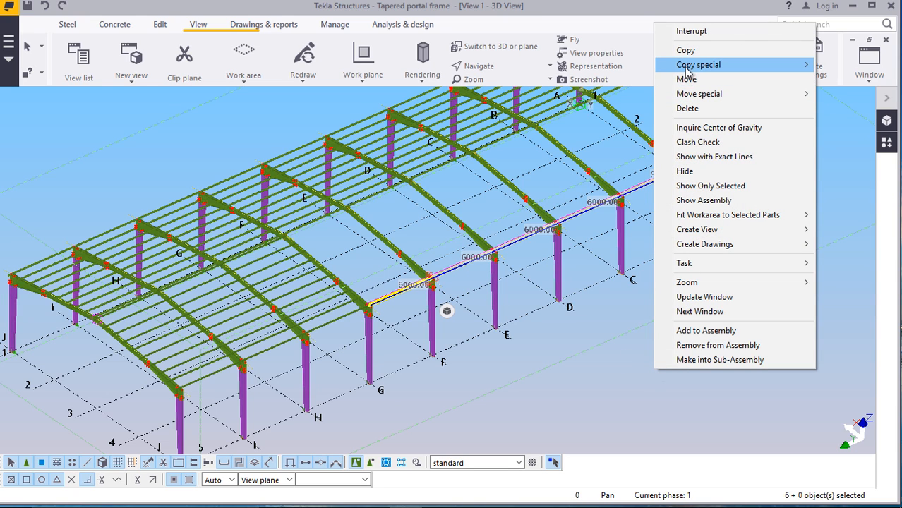
mouse_move(687, 69)
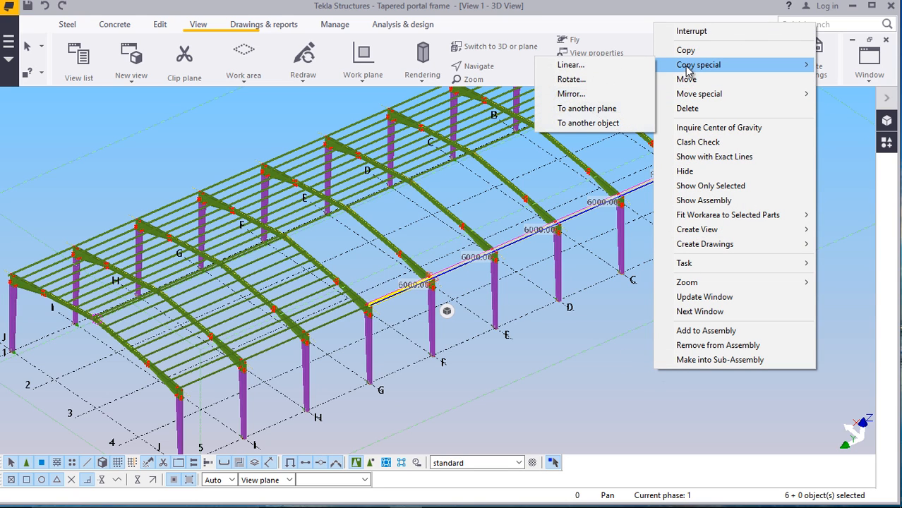
left_click(571, 64)
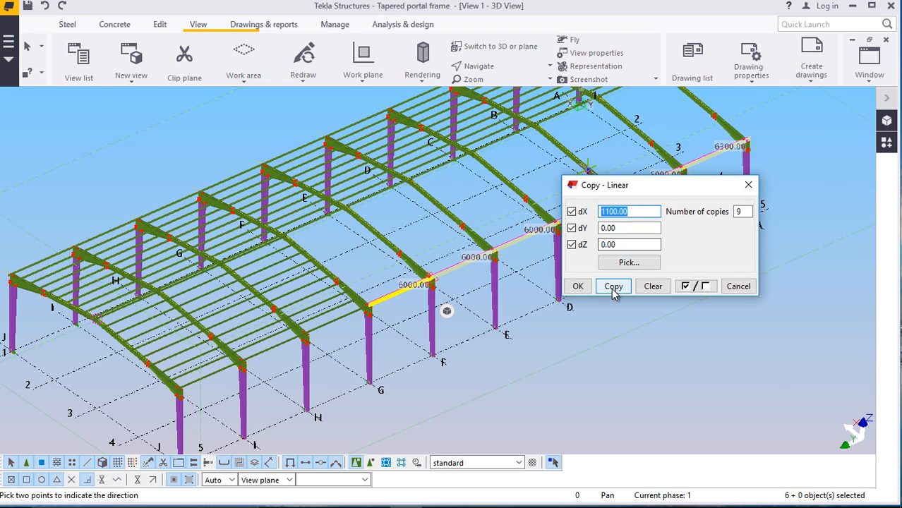
left_click(613, 287)
left_click(578, 285)
right_click(659, 316)
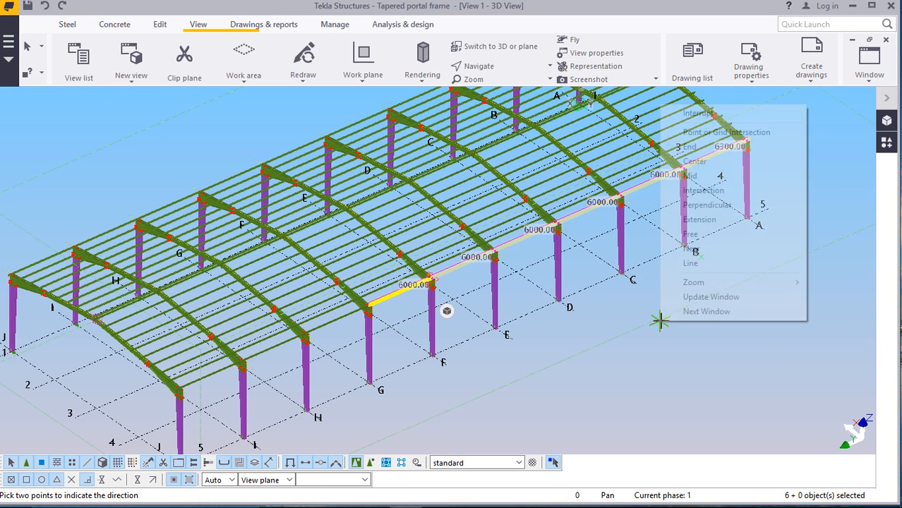
left_click(691, 114)
left_click(757, 333)
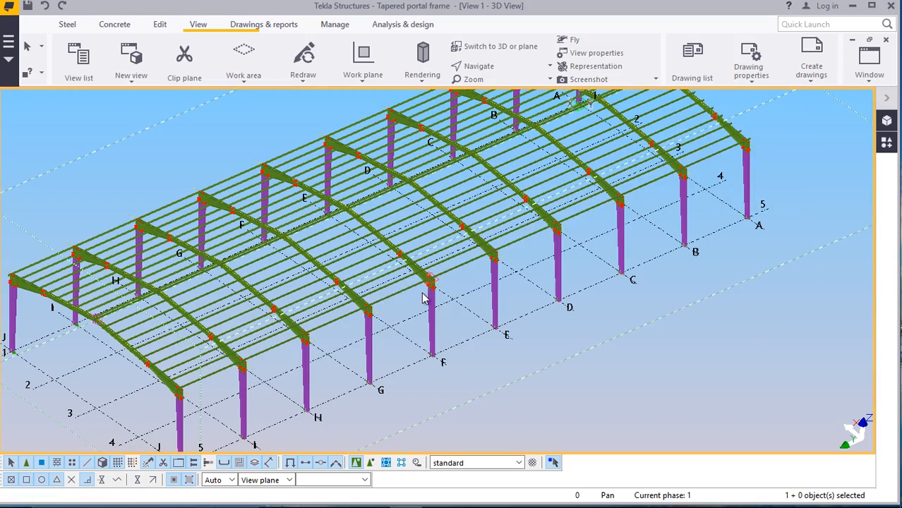
Examine the completed roof purlins and the column bases at the gridline J end along gridlines 5 and 1
scroll(345, 269, "up", 7)
scroll(445, 203, "down", 5)
scroll(339, 317, "up", 7)
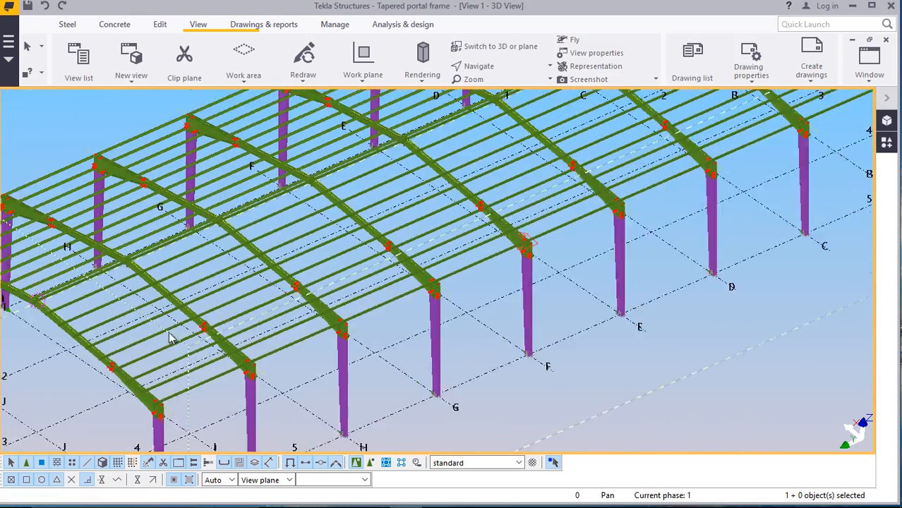
scroll(386, 211, "down", 8)
scroll(300, 307, "up", 4)
scroll(314, 402, "up", 5)
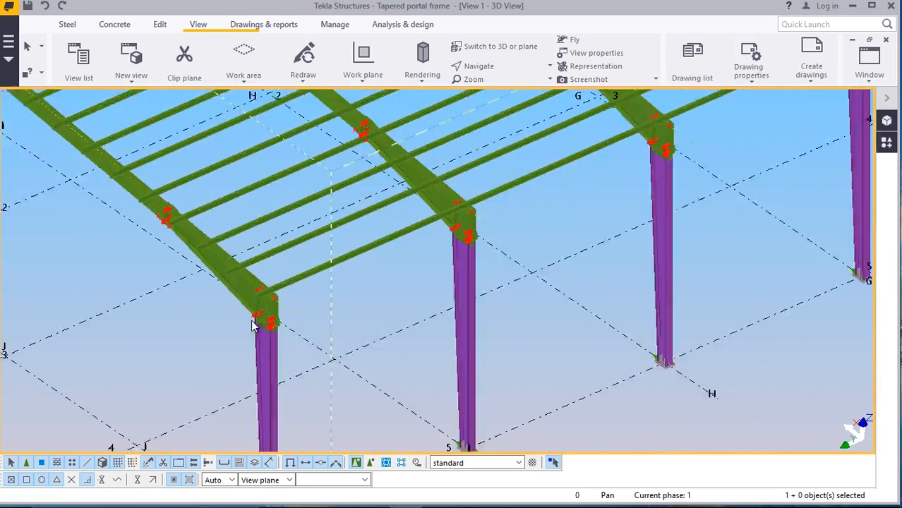
scroll(314, 401, "up", 4)
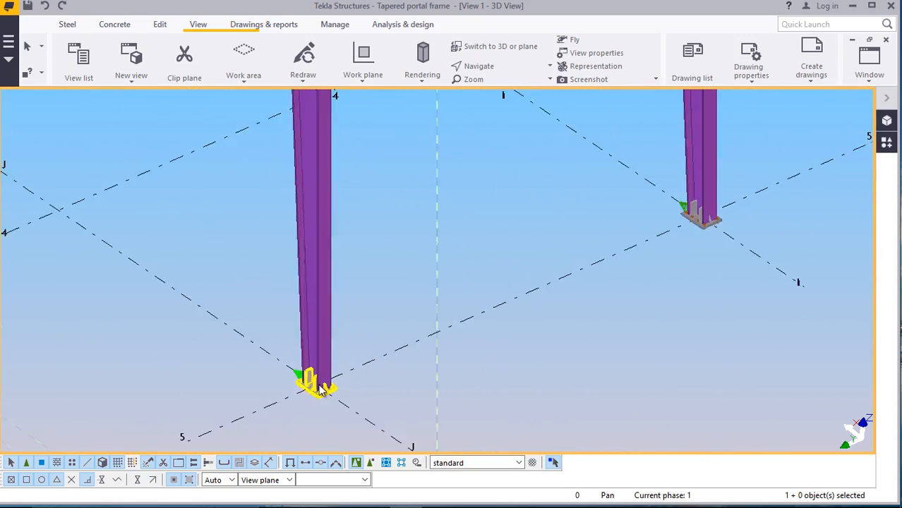
scroll(314, 397, "down", 5)
scroll(325, 399, "down", 6)
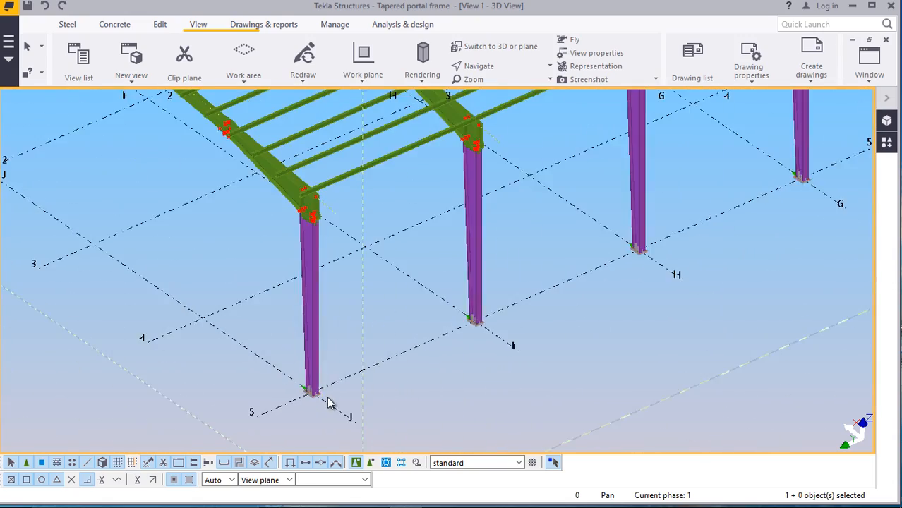
scroll(519, 134, "up", 5)
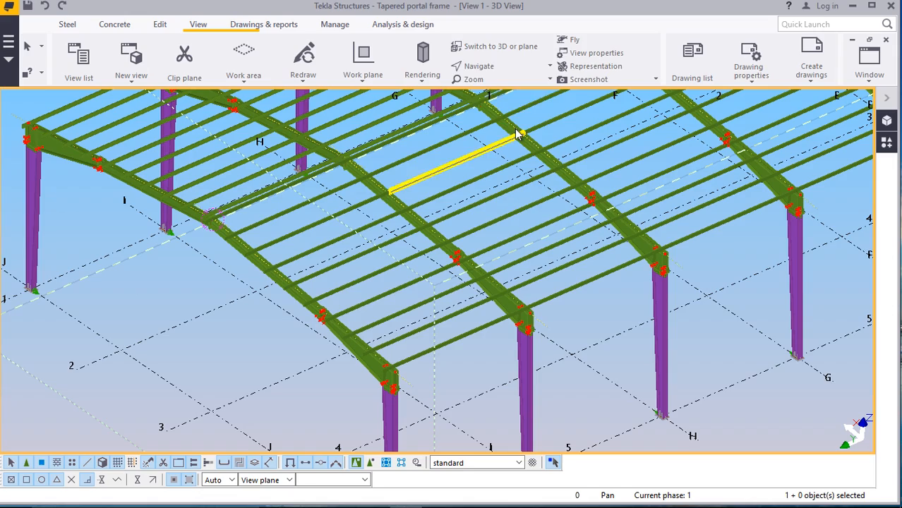
left_click(498, 68)
left_click(496, 87)
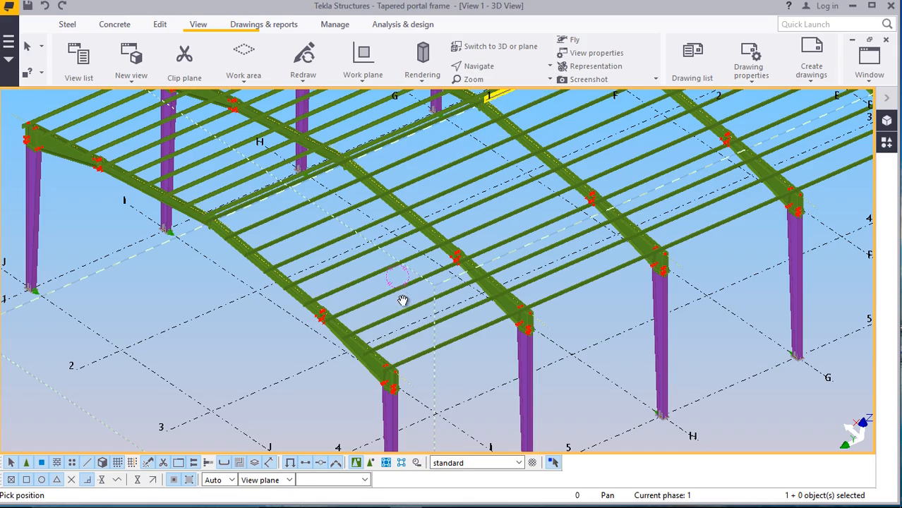
middle_click_drag(390, 291, 653, 304, "ctrl")
scroll(540, 344, "up", 2)
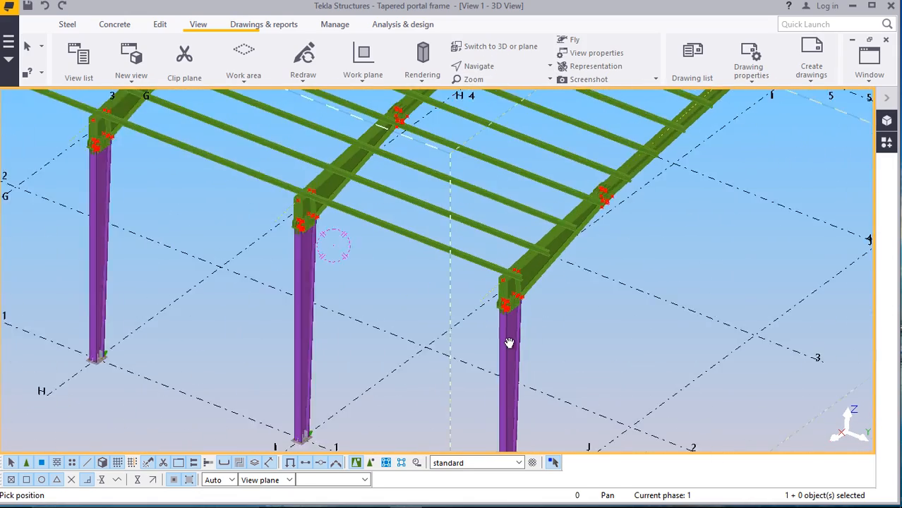
scroll(509, 343, "up", 2)
scroll(447, 255, "down", 3)
scroll(516, 342, "up", 3)
scroll(413, 246, "down", 3)
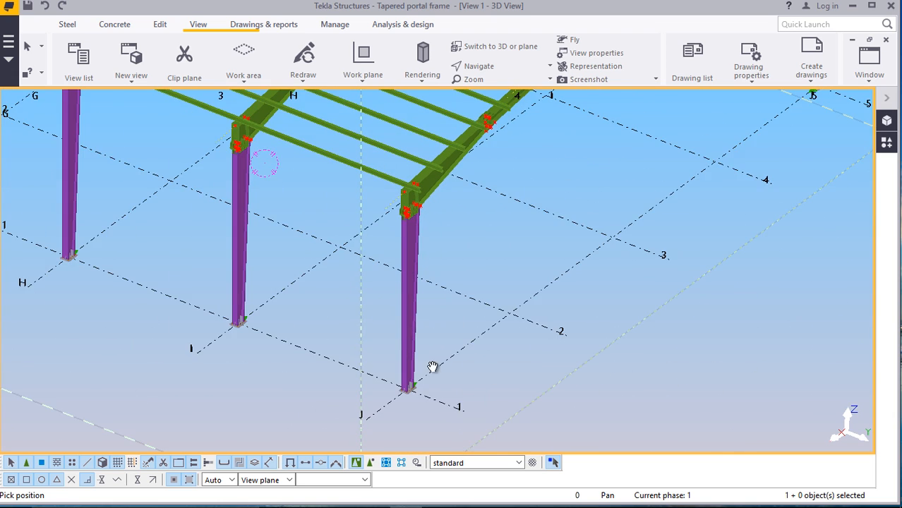
scroll(433, 367, "up", 5)
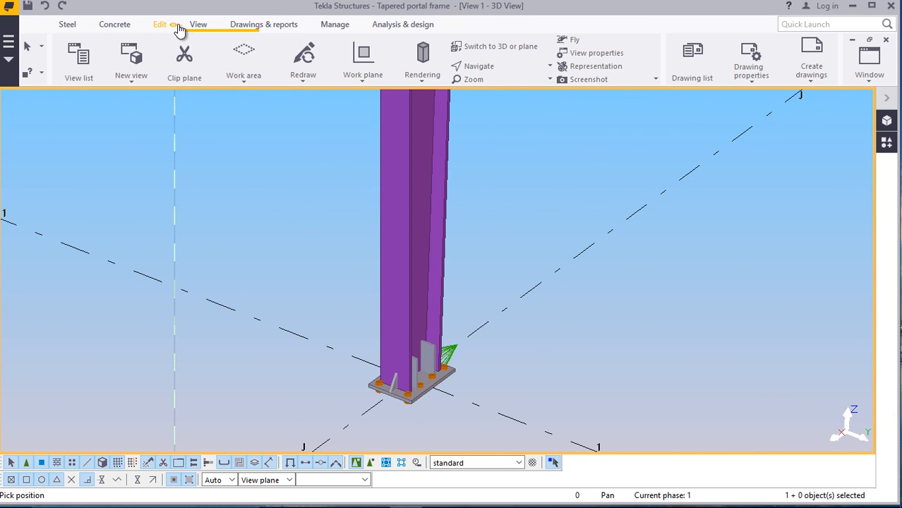
Set the work plane to the outer flange face of the column at gridlines J and 1 and end the command
left_click(359, 81)
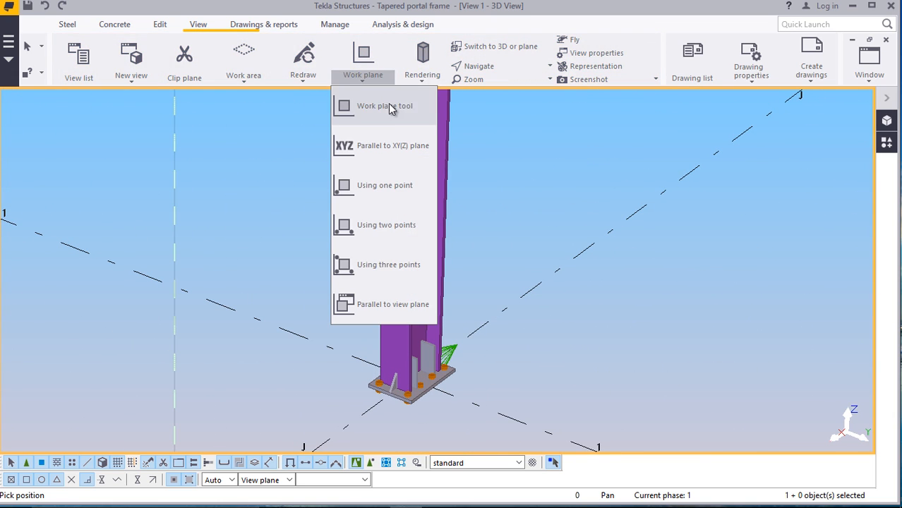
left_click(388, 106)
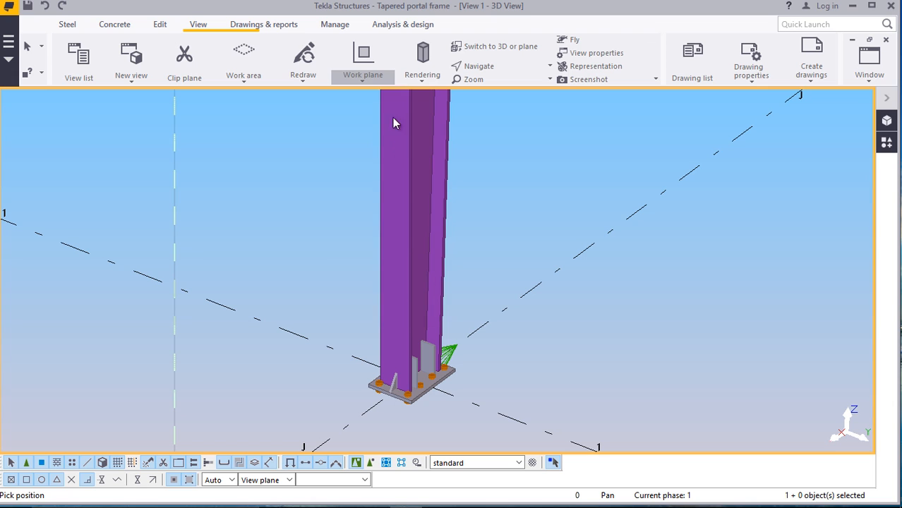
right_click(524, 171)
left_click(538, 175)
scroll(404, 407, "up", 4)
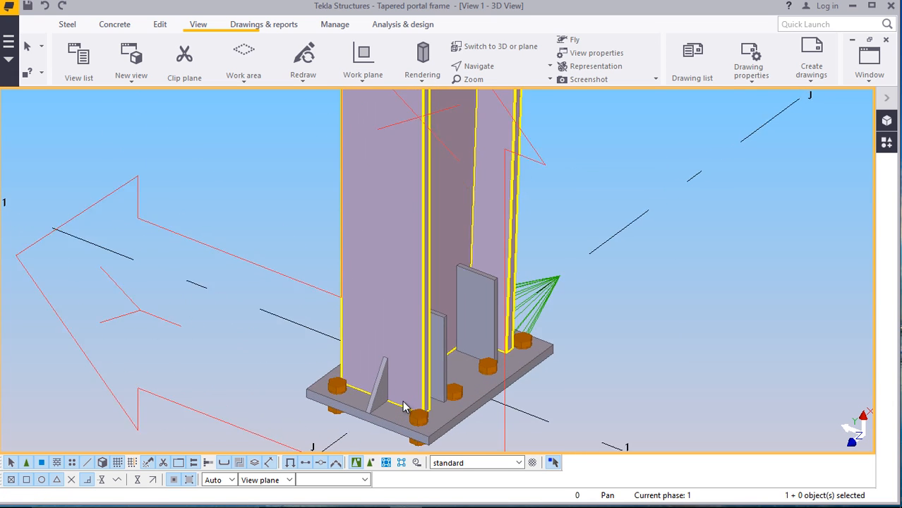
scroll(404, 407, "up", 2)
left_click(429, 422)
left_click(494, 120)
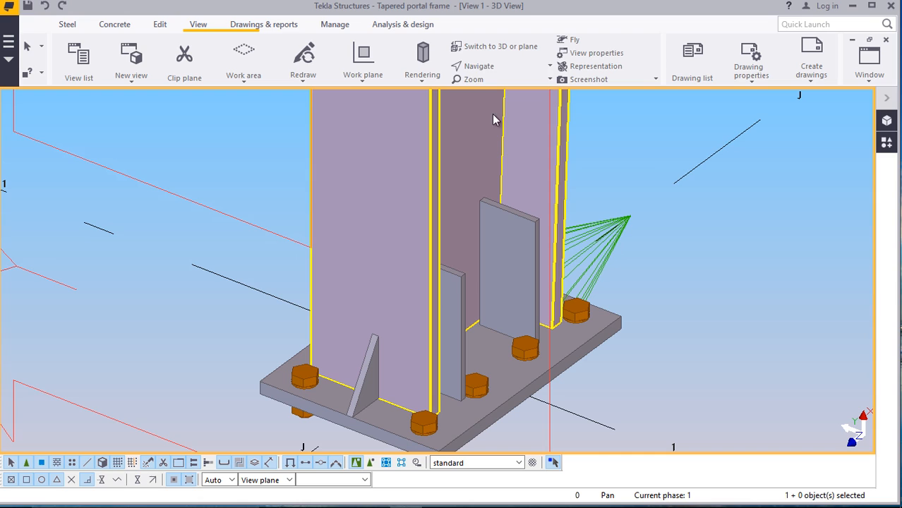
left_click(495, 67)
mouse_move(427, 304)
middle_mouse_down("ctrl")
mouse_move(417, 365)
mouse_move(398, 376)
mouse_move(353, 366)
middle_mouse_up("ctrl")
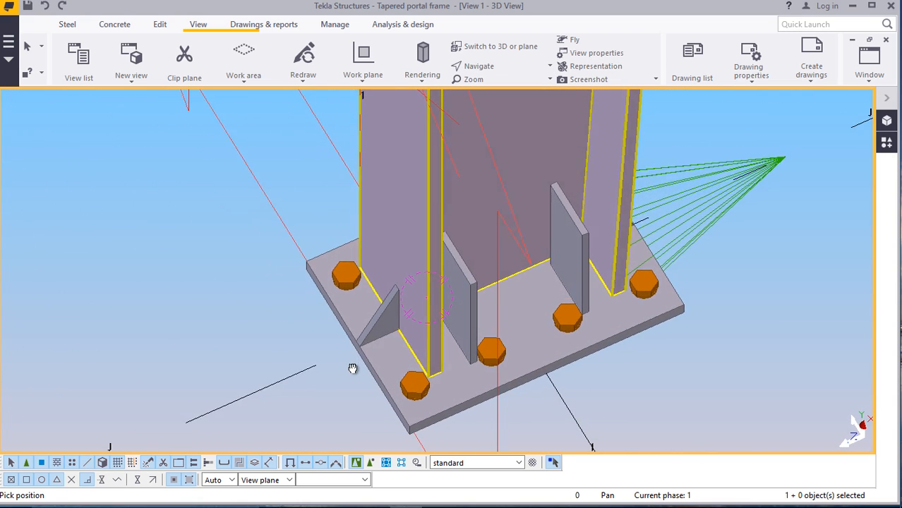
right_click(199, 187)
left_click(218, 192)
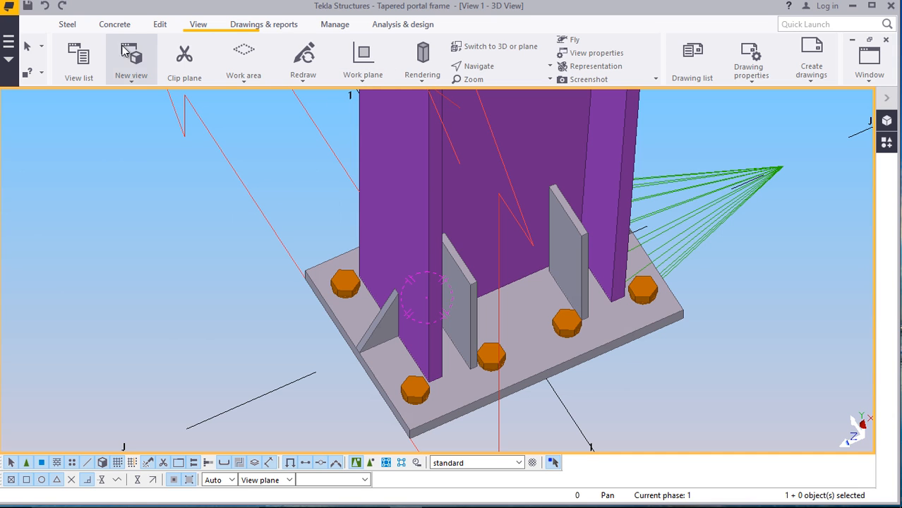
Try a steel beam at base level on gridline 1, from the outer flange corner of column J to the flange middle of column I
left_click(74, 29)
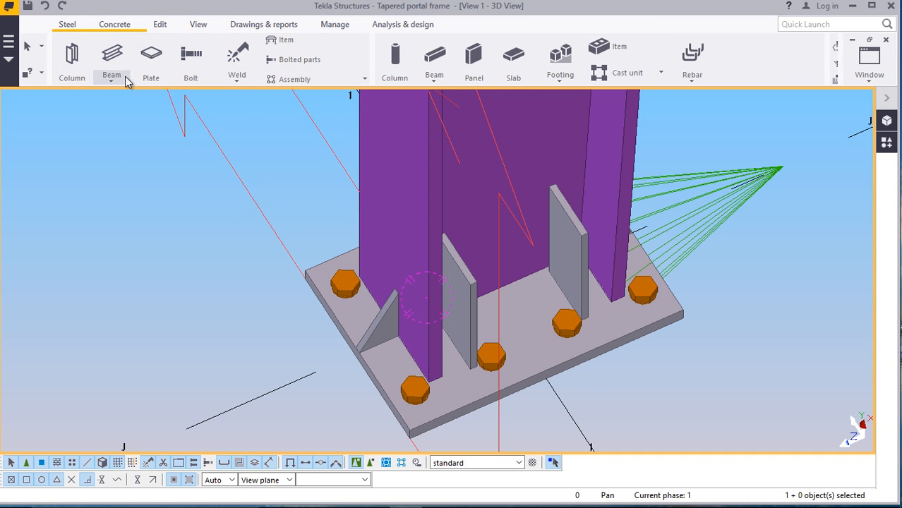
left_click(113, 82)
left_click(130, 99)
scroll(438, 395, "up", 4)
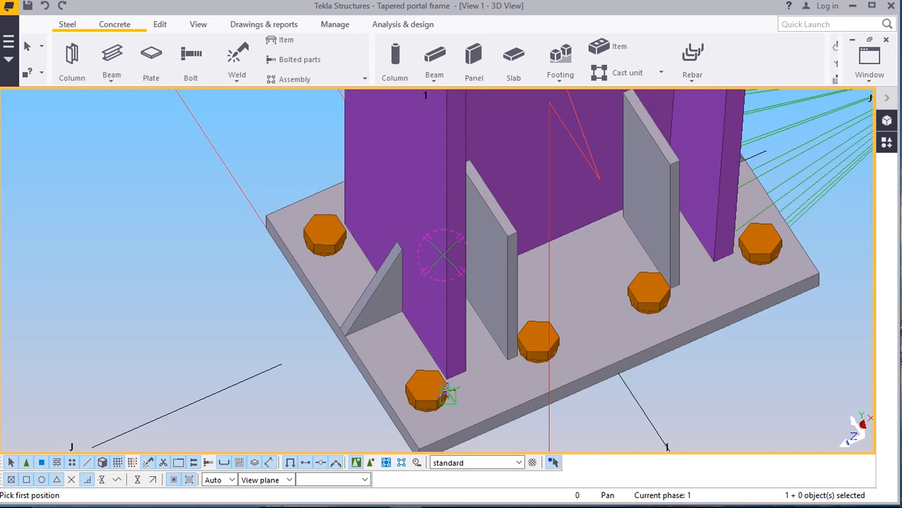
scroll(446, 387, "up", 2)
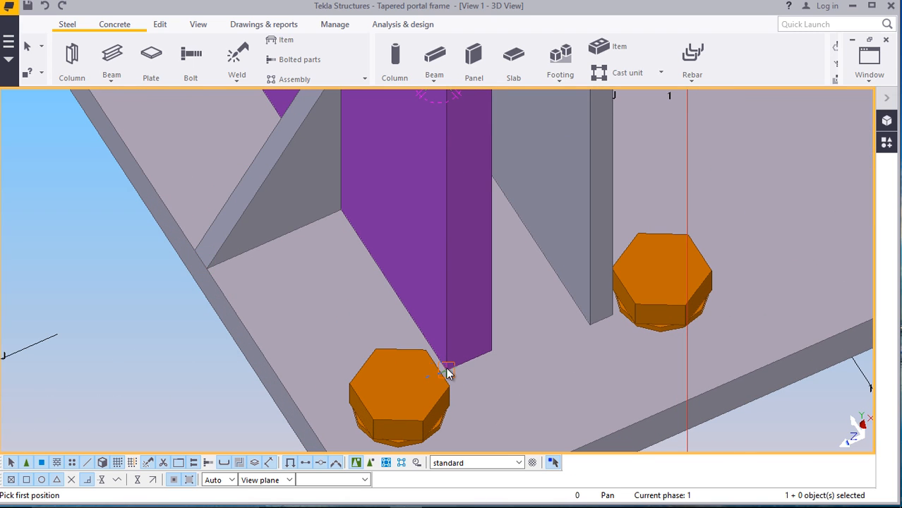
scroll(443, 368, "down", 8)
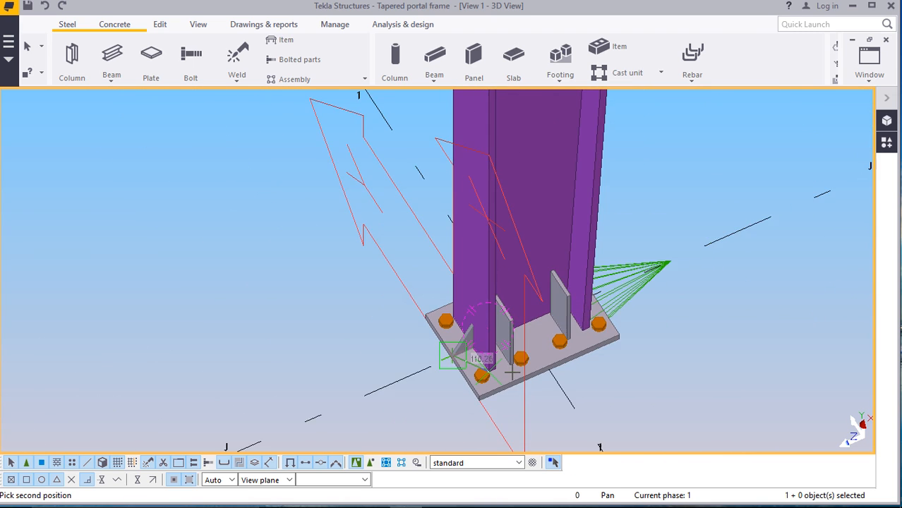
scroll(503, 376, "down", 8)
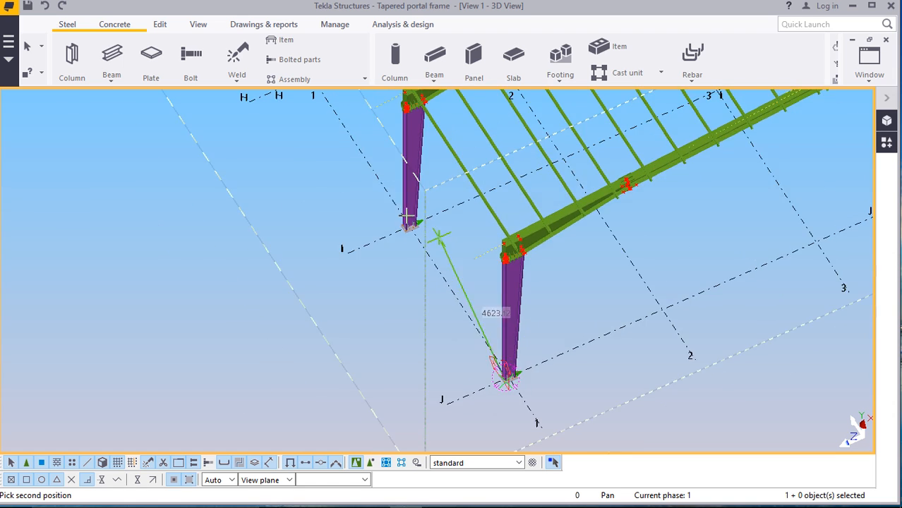
scroll(406, 232, "up", 3)
scroll(409, 236, "up", 8)
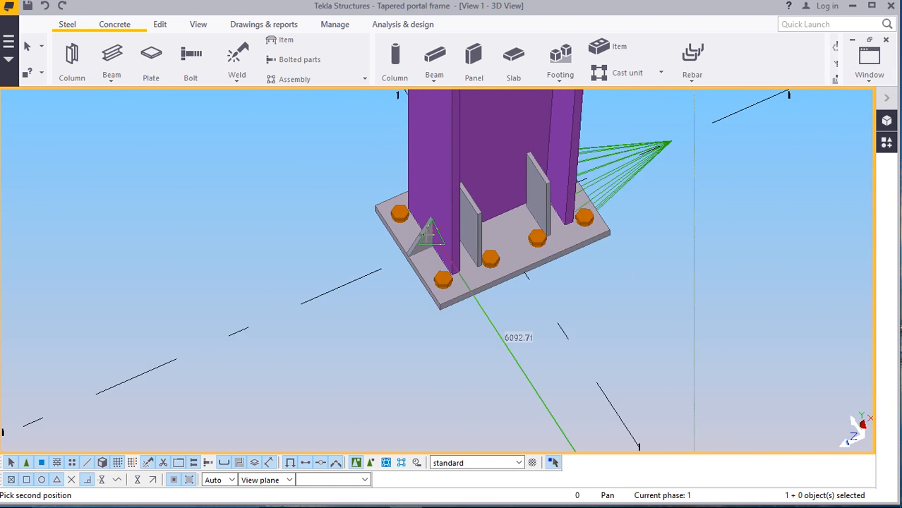
scroll(431, 249, "up", 5)
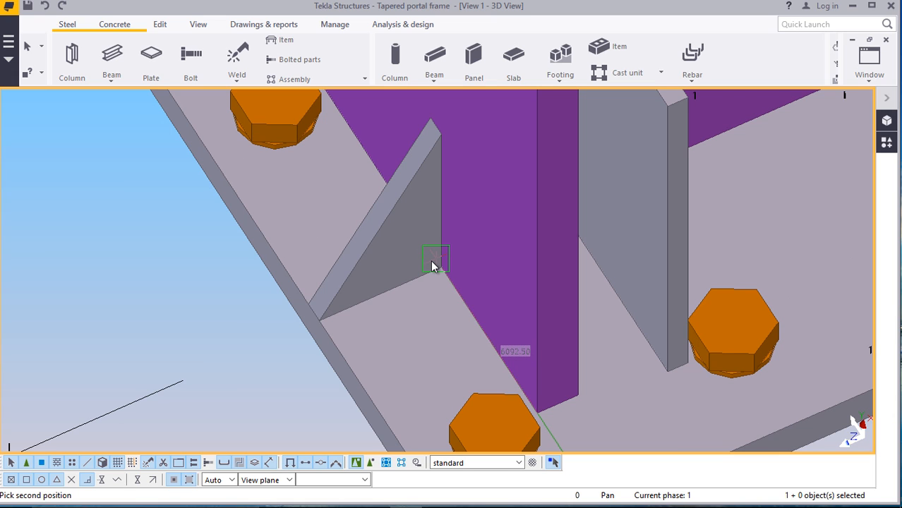
left_click(432, 265)
scroll(396, 233, "down", 4)
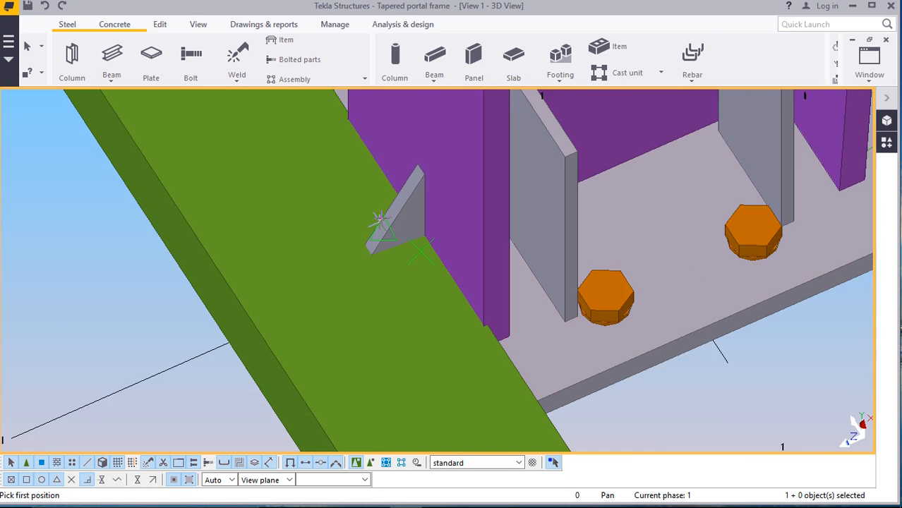
scroll(400, 235, "down", 5)
End the beam command, open the new beam's properties, close them without changes and undo the beam
right_click(535, 214)
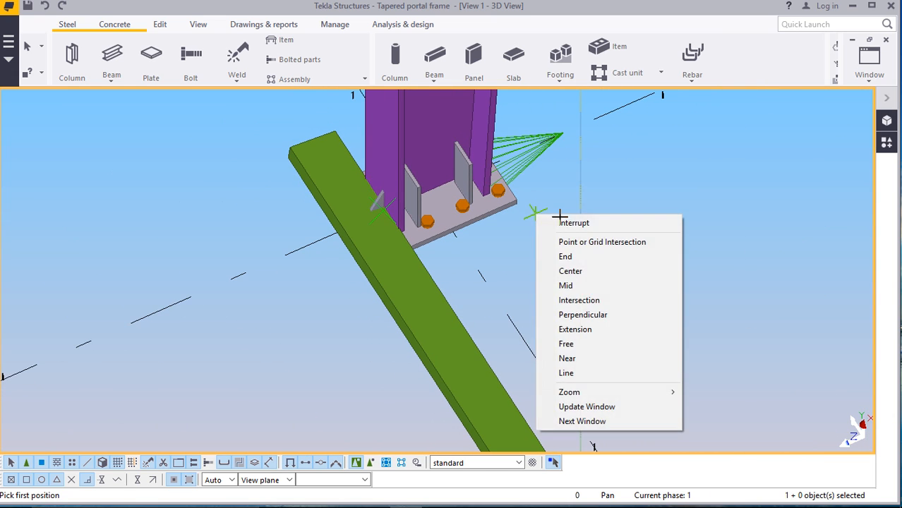
left_click(574, 223)
scroll(424, 229, "up", 5)
double_click(402, 312)
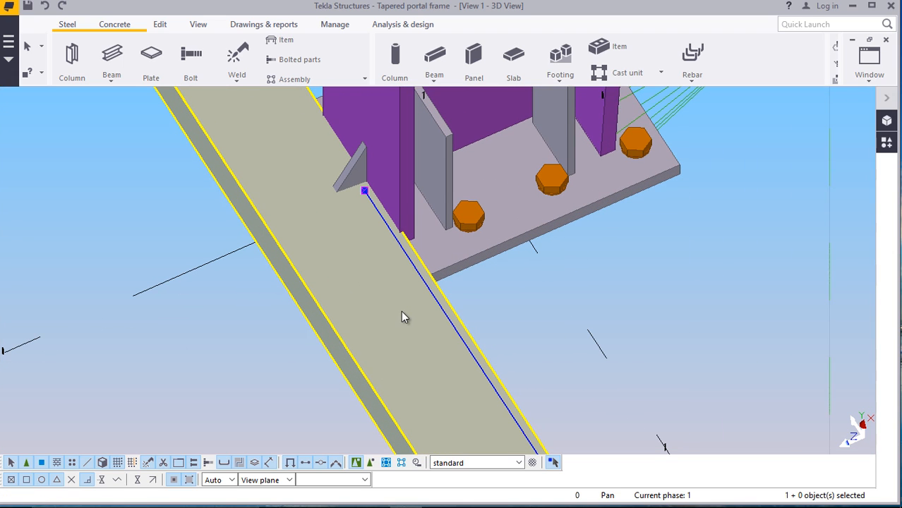
left_click(822, 384)
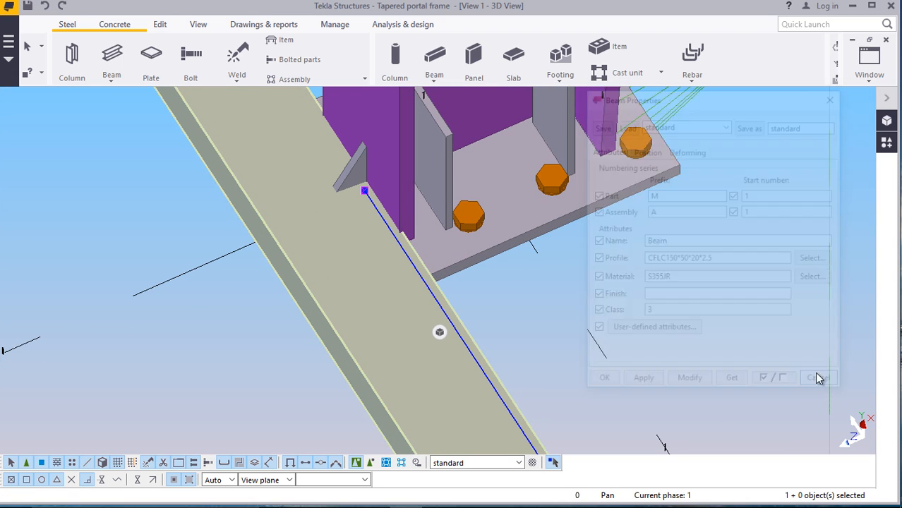
left_click(48, 6)
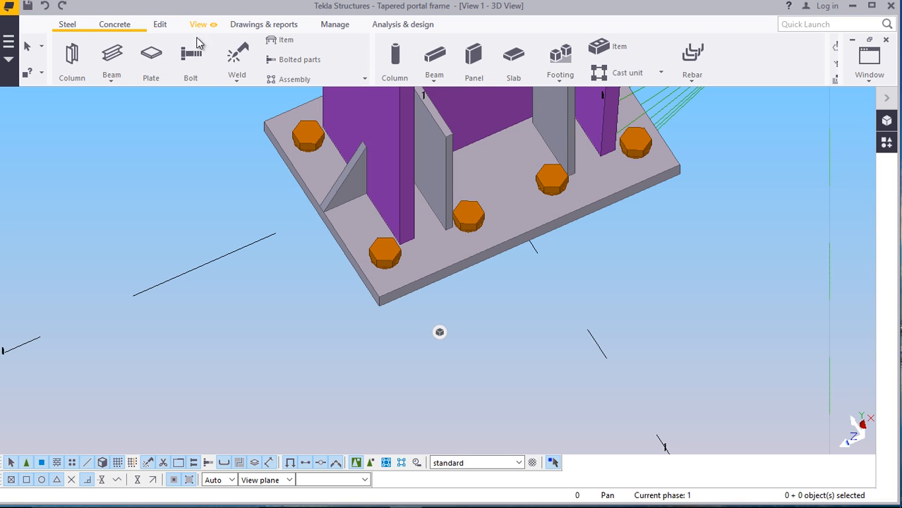
Place a steel beam at base level on gridline 1, from the flange middle of column I to the outer flange corner of column J
left_click(111, 83)
left_click(134, 97)
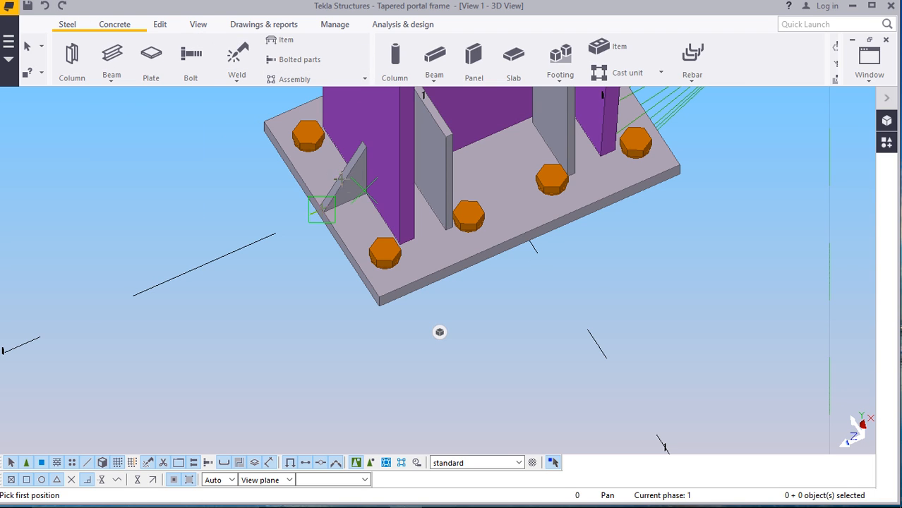
scroll(309, 224, "up", 3)
scroll(338, 204, "up", 3)
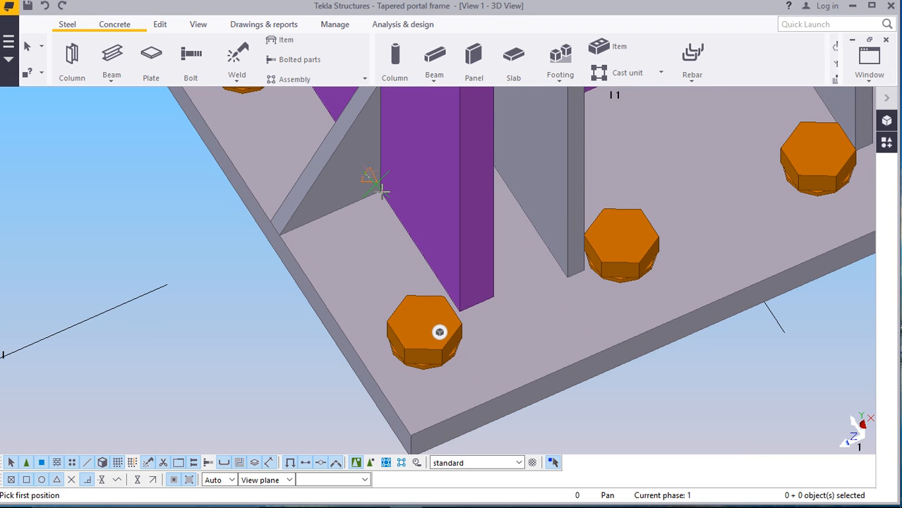
scroll(374, 219, "down", 10)
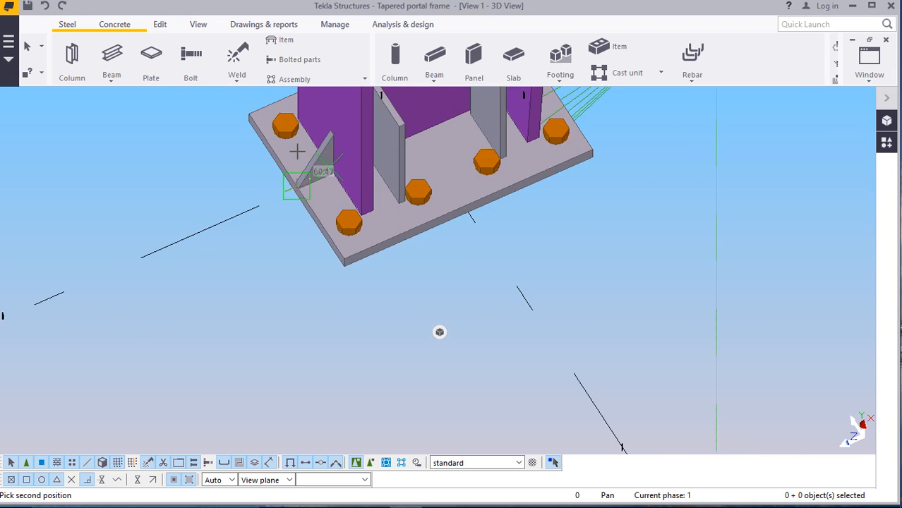
scroll(439, 331, "down", 5)
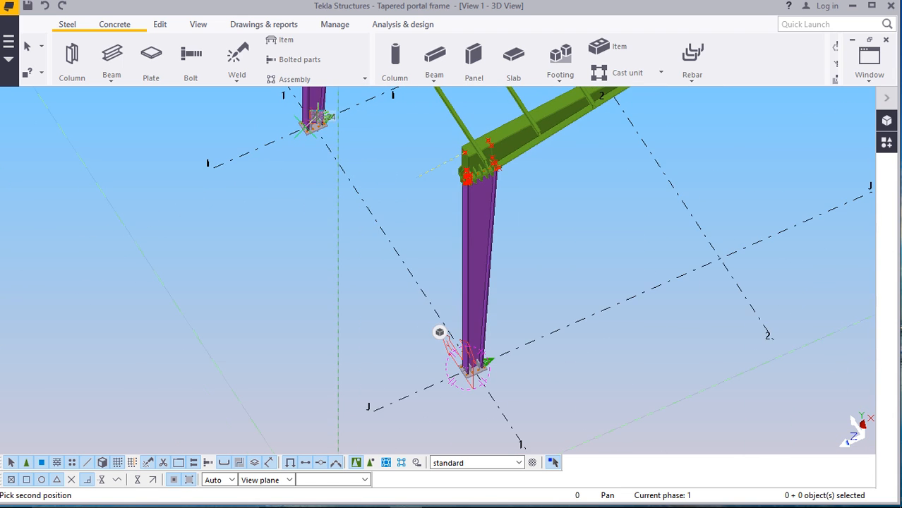
scroll(439, 332, "up", 8)
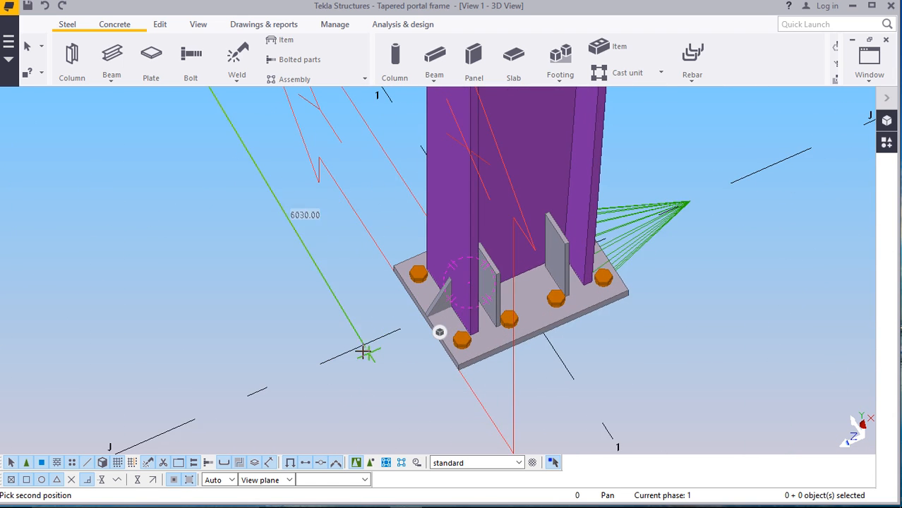
scroll(629, 339, "up", 3)
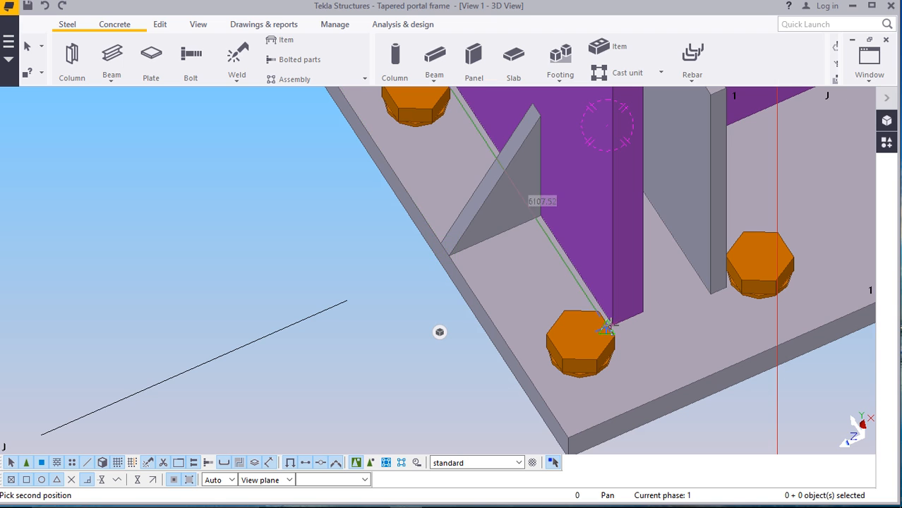
scroll(613, 325, "up", 4)
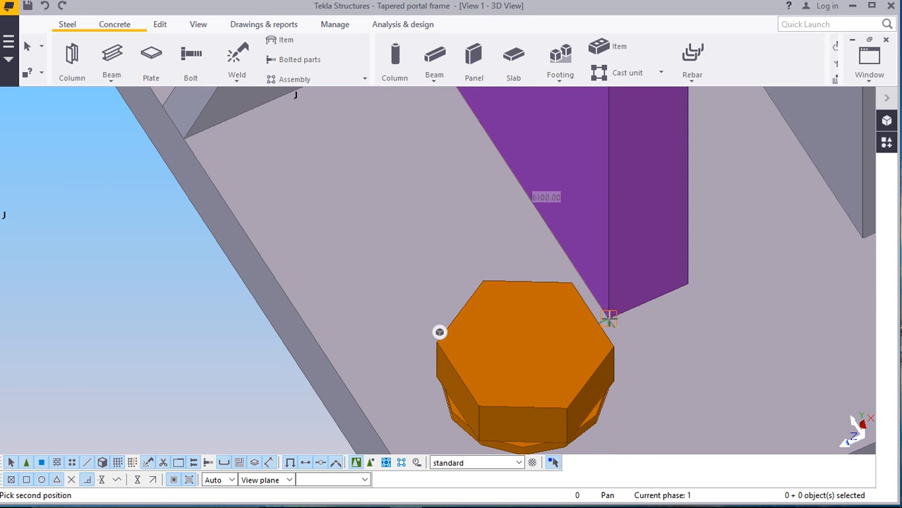
left_click(609, 319)
scroll(597, 314, "down", 6)
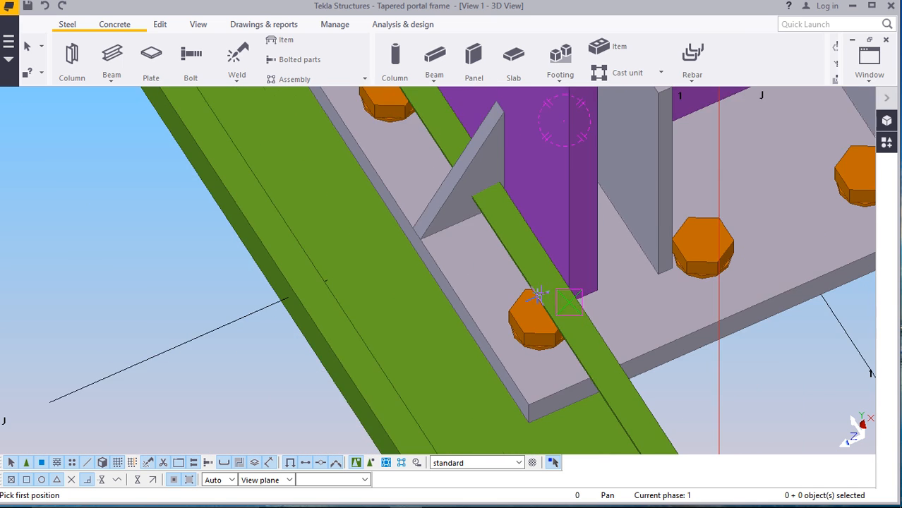
Examine both ends of the new rail at the column J and column I bases and end the beam command
scroll(535, 295, "down", 5)
scroll(467, 352, "down", 3)
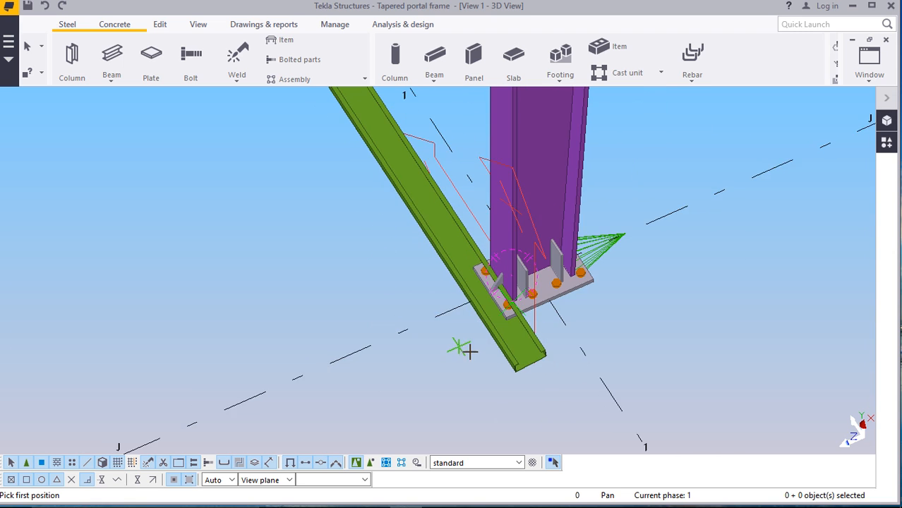
scroll(496, 356, "down", 5)
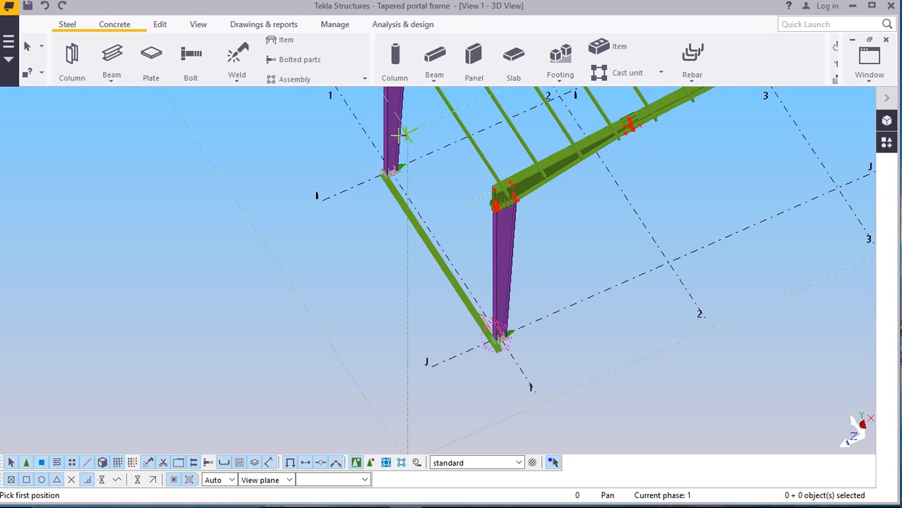
scroll(387, 183, "up", 3)
scroll(387, 183, "up", 6)
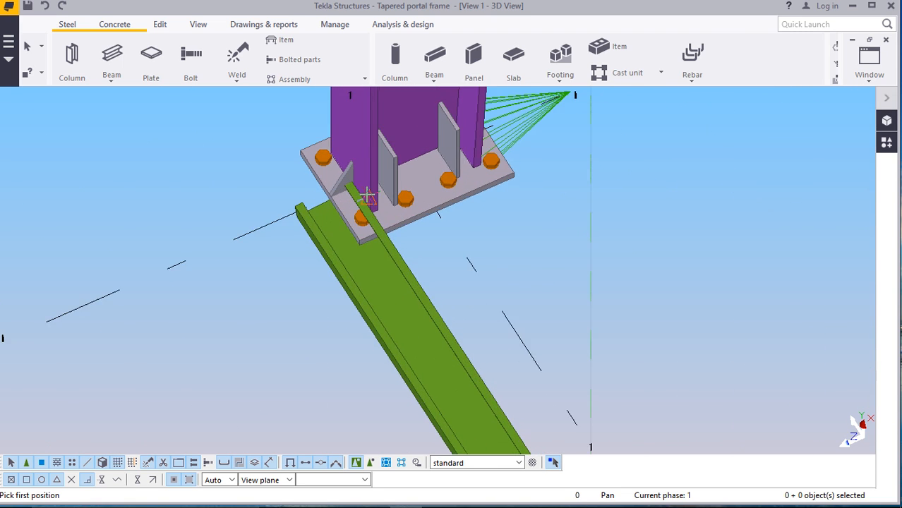
scroll(368, 199, "up", 2)
scroll(364, 196, "up", 1)
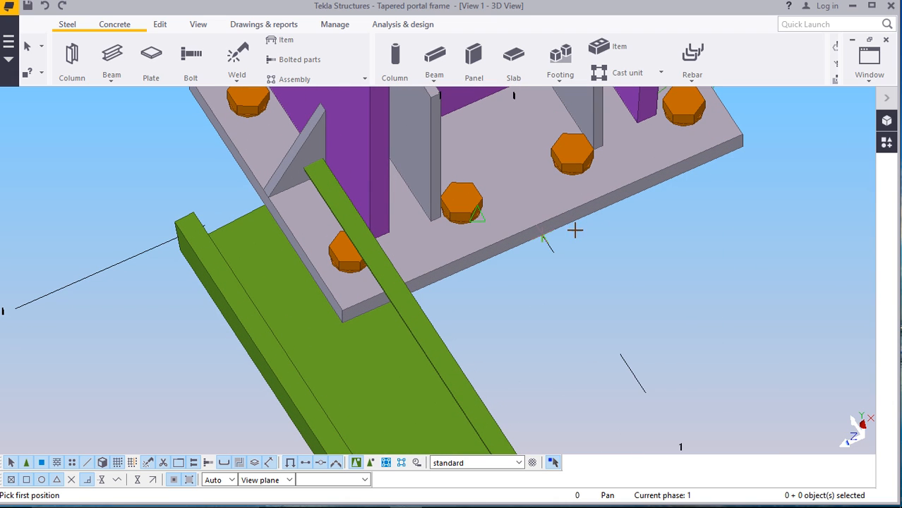
right_click(617, 236)
left_click(660, 249)
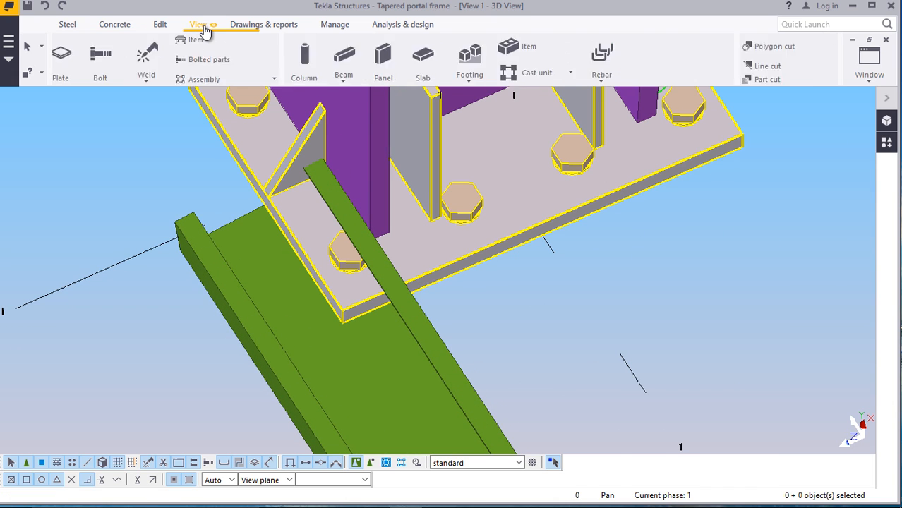
Inspect the rail's end at column I from another angle and delete the rail between columns I and J
left_click(200, 26)
left_click(491, 66)
left_click(487, 85)
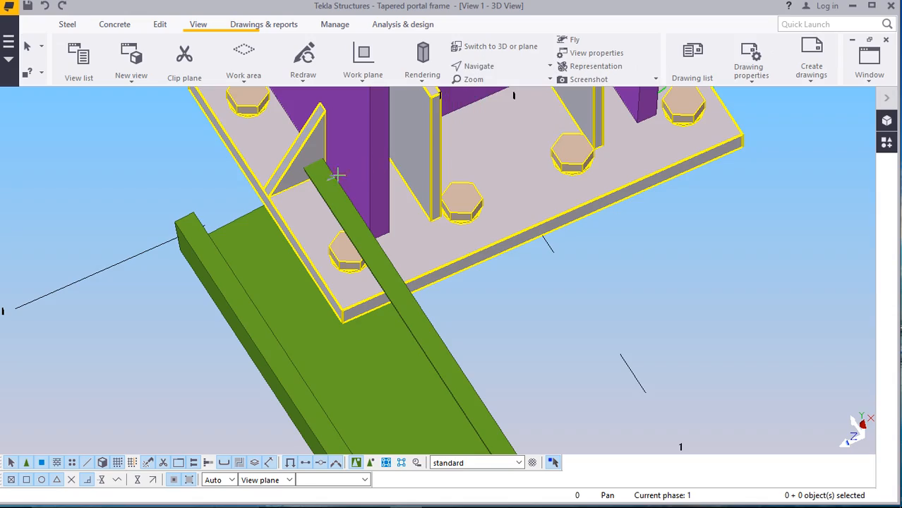
left_click_drag(319, 176, 363, 239)
right_click(730, 237)
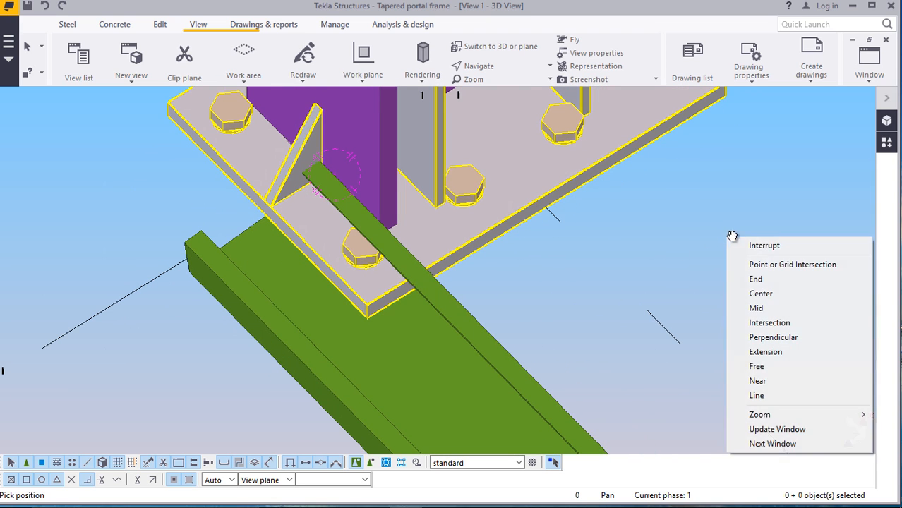
left_click(743, 246)
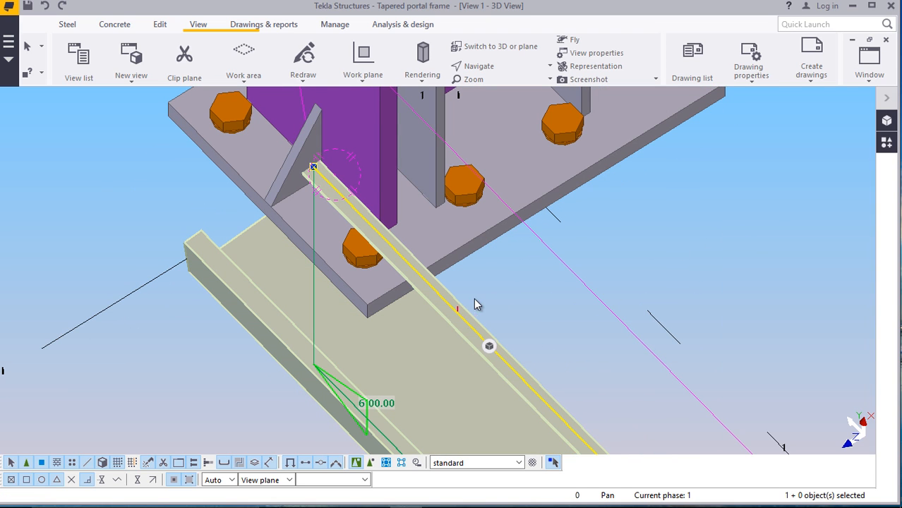
right_click(495, 278)
left_click(535, 288)
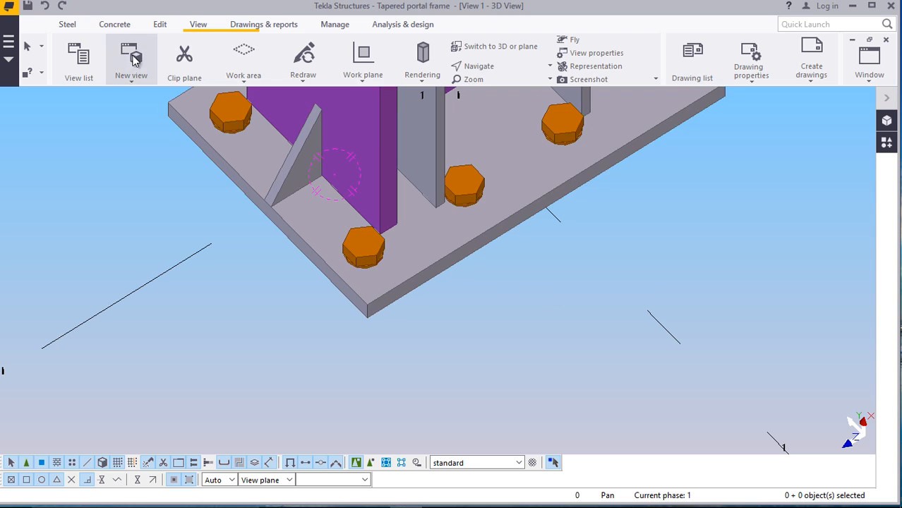
Set the work plane to the outer flange face of the column at gridlines I and 1 and end the command
left_click(363, 83)
left_click(402, 227)
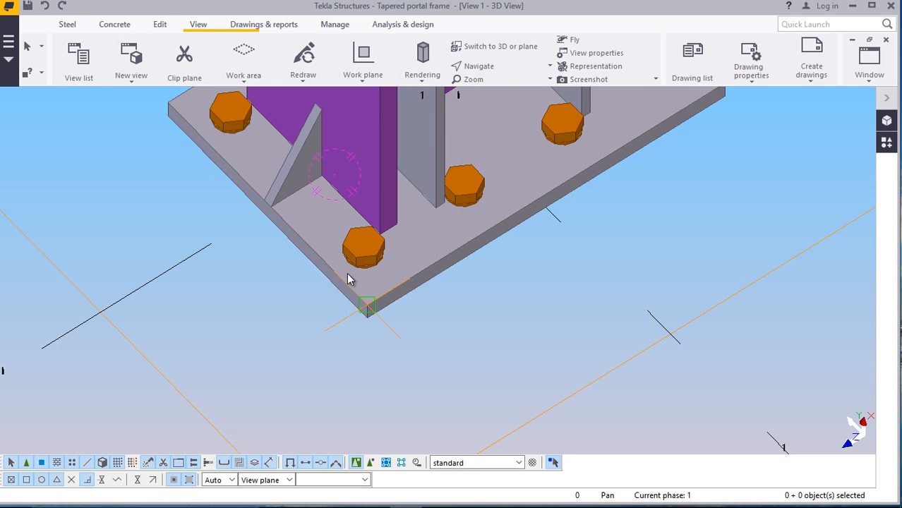
scroll(336, 265, "down", 5)
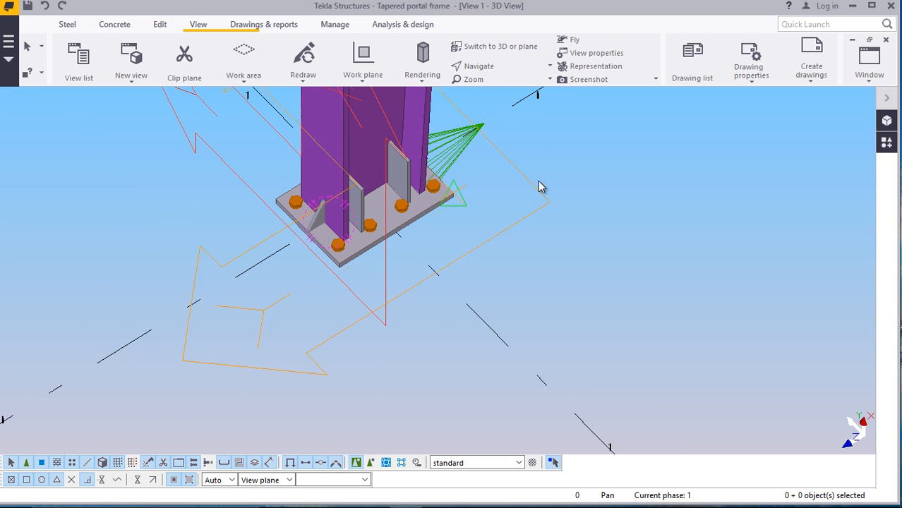
right_click(557, 173)
left_click(593, 185)
Place a steel beam at base level on gridline 1, from column I's flange middle to column J's outer flange corner, and end the command
scroll(311, 194, "up", 3)
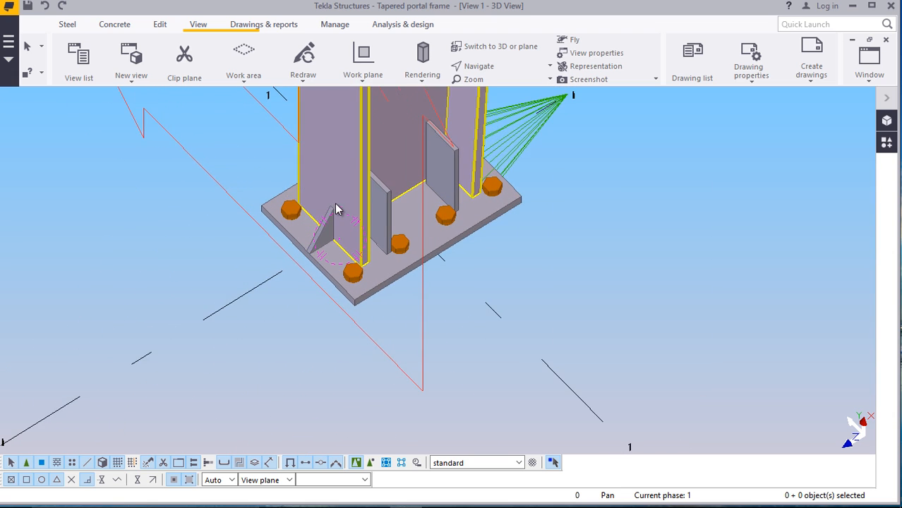
scroll(336, 209, "down", 2)
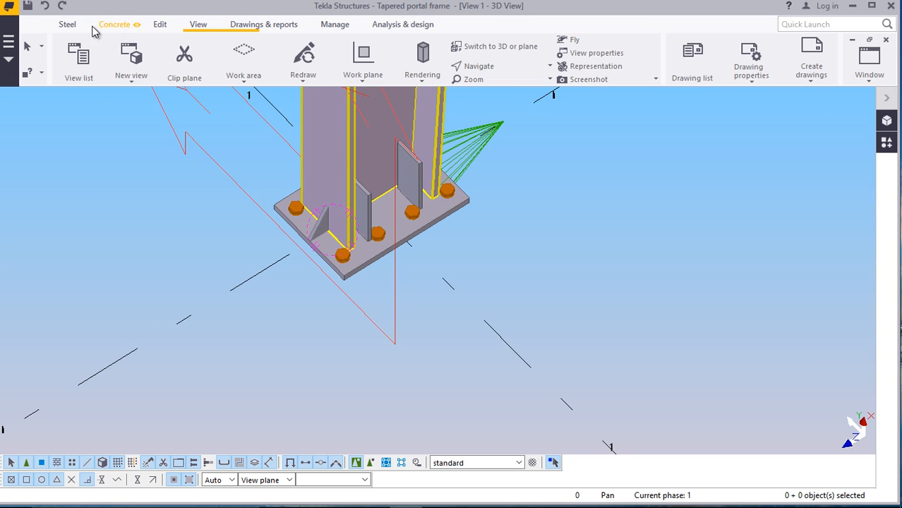
left_click(67, 25)
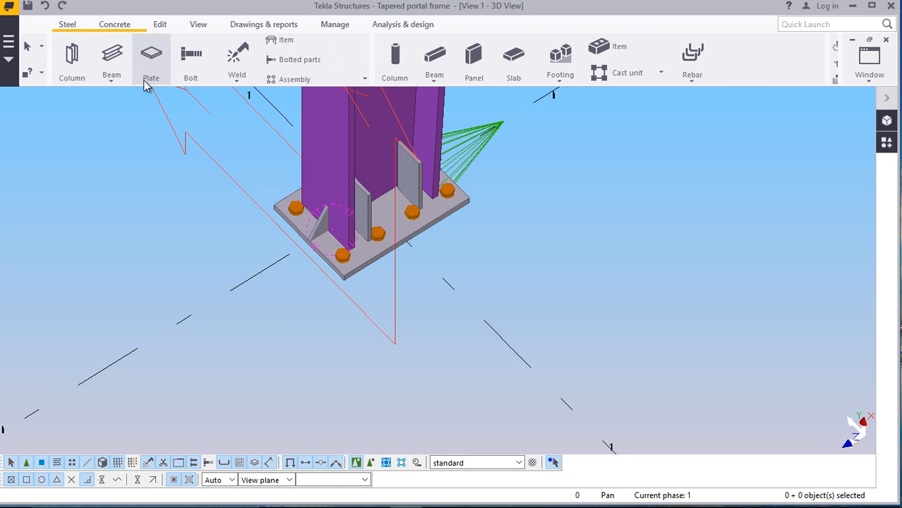
left_click(112, 82)
left_click(120, 95)
scroll(334, 223, "up", 4)
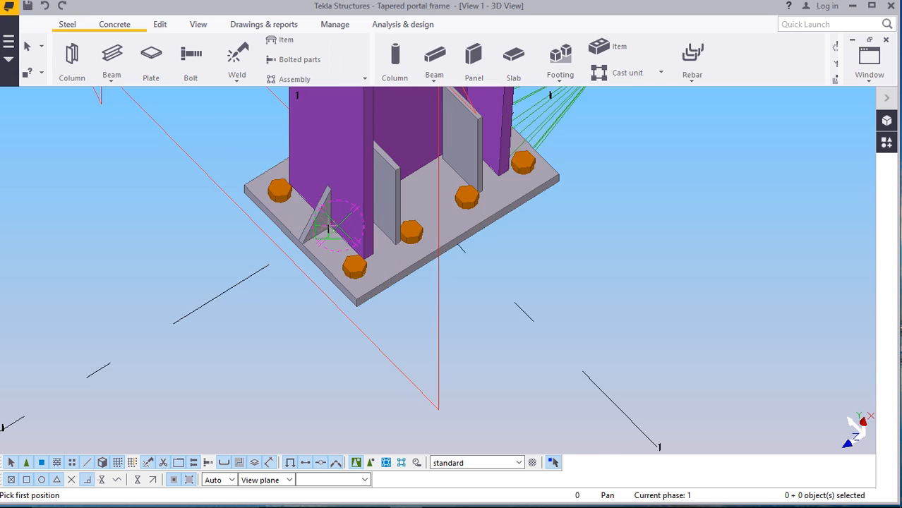
scroll(335, 223, "up", 1)
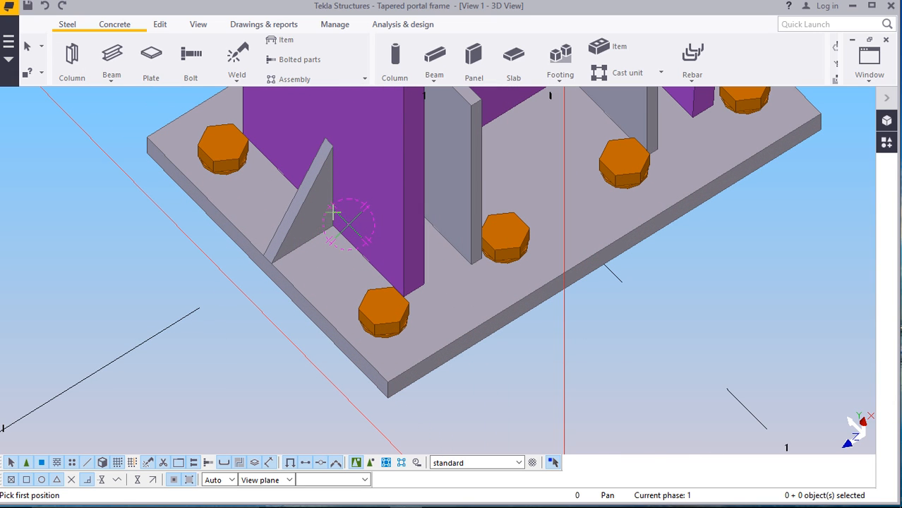
scroll(326, 224, "up", 1)
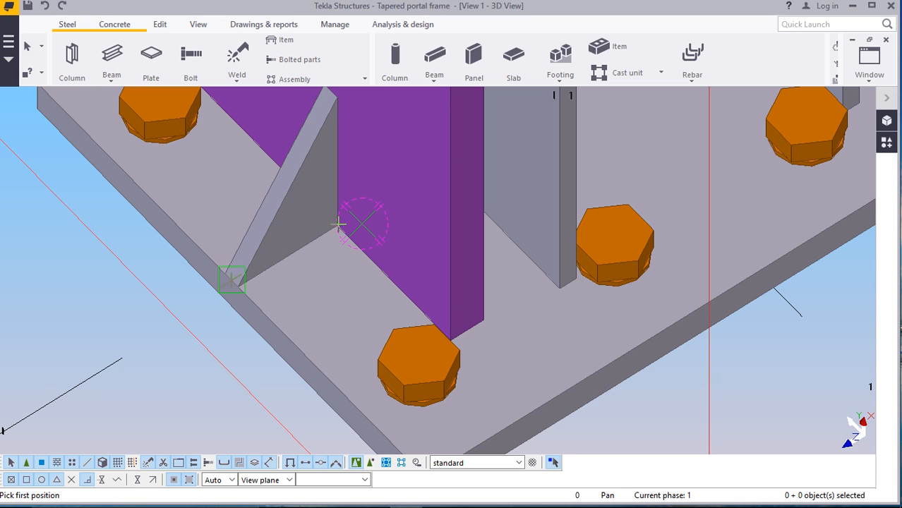
scroll(307, 216, "down", 6)
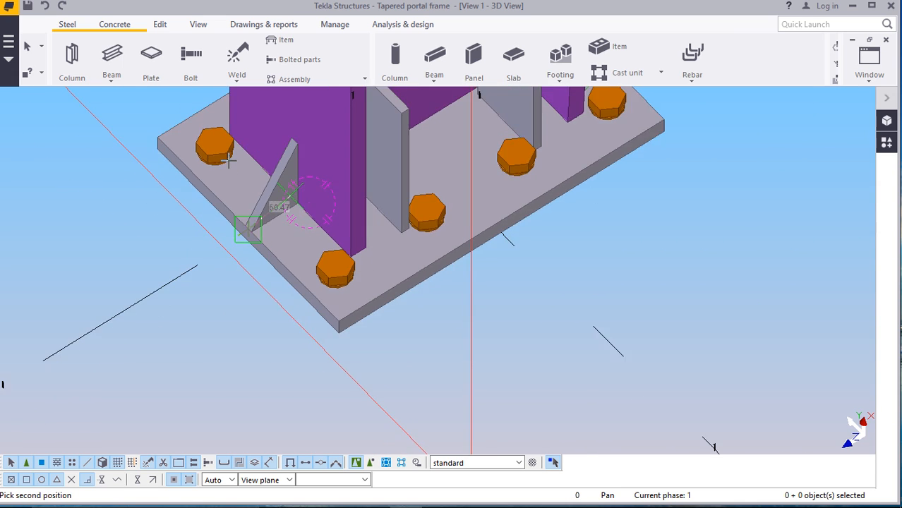
scroll(251, 139, "down", 2)
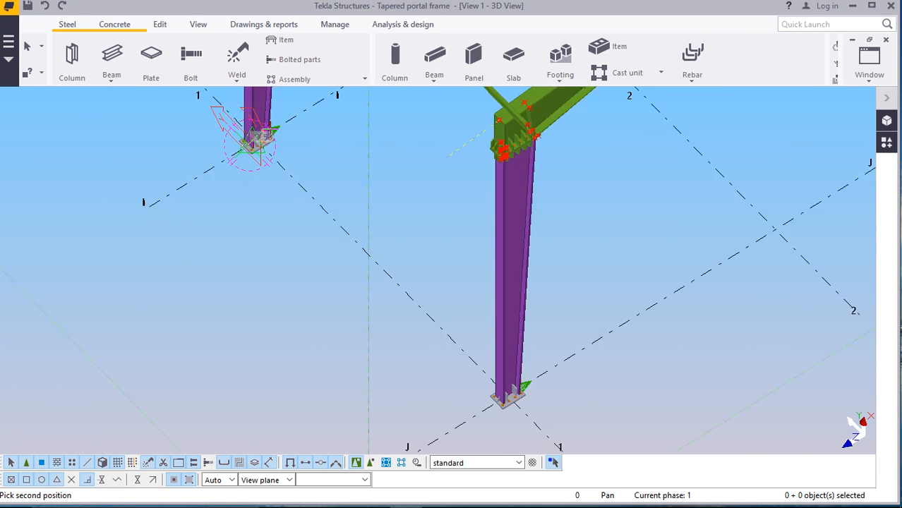
scroll(467, 368, "up", 7)
scroll(452, 326, "up", 8)
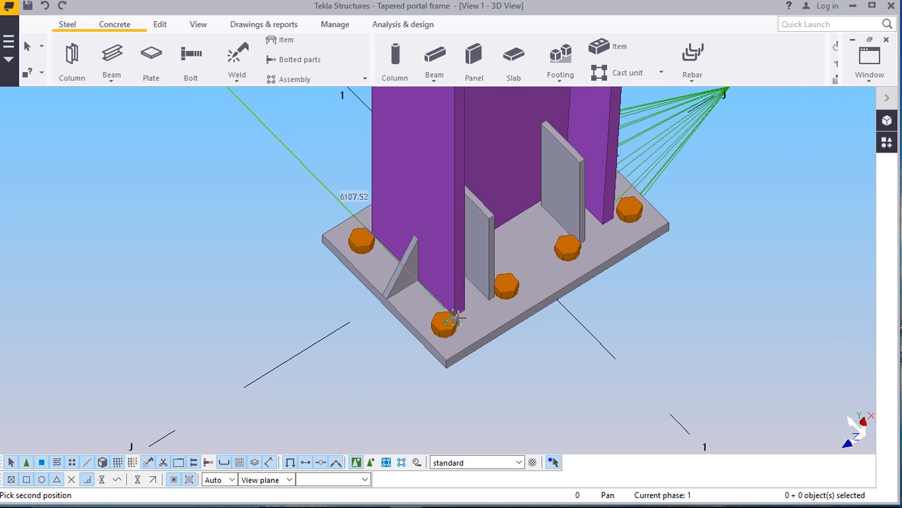
scroll(438, 318, "up", 2)
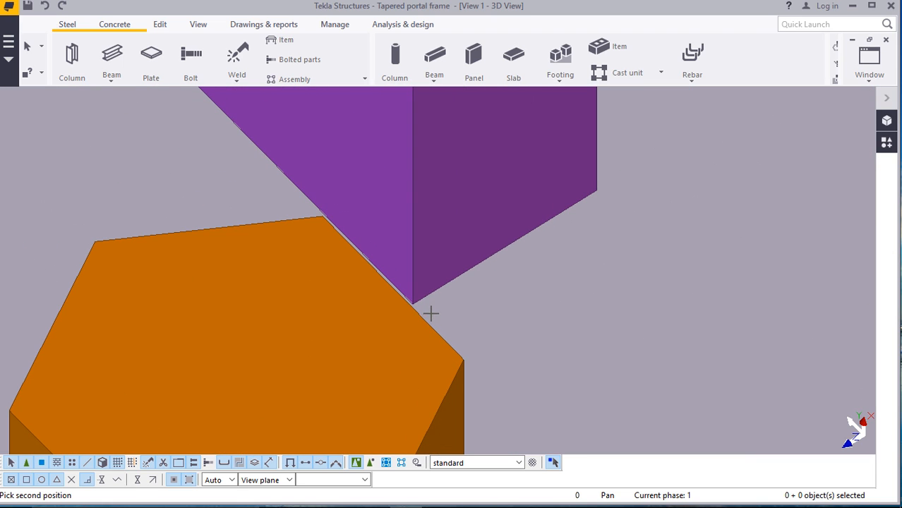
left_click(412, 306)
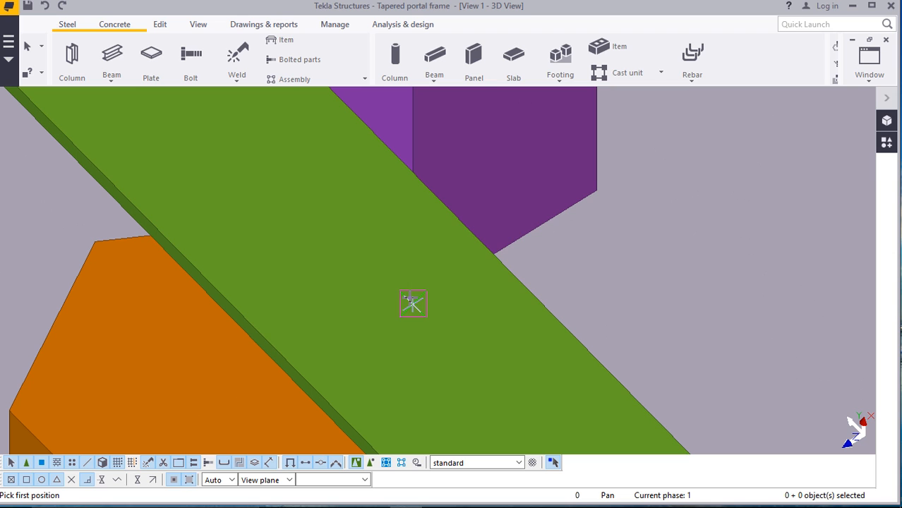
right_click(400, 219)
left_click(420, 228)
Set the new rail's rotation angle to 0 and its end Dx offset to 0, and apply the changes
scroll(416, 284, "down", 8)
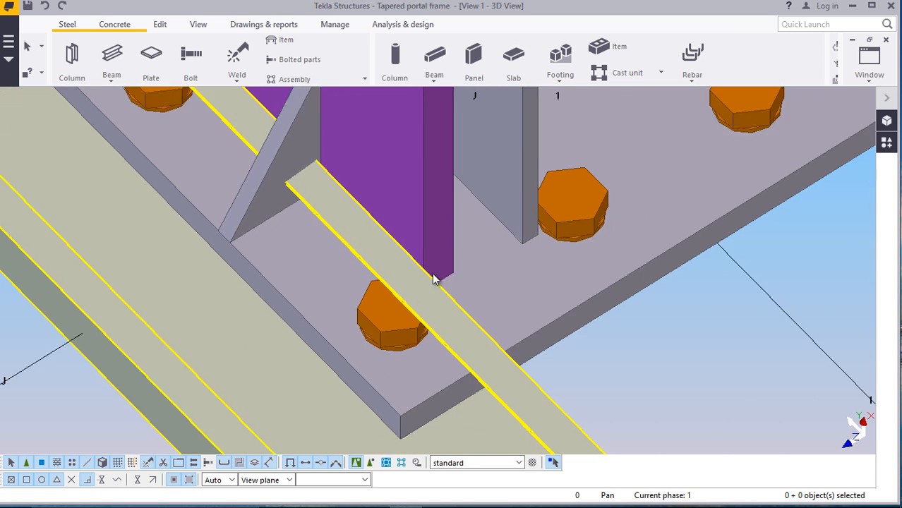
scroll(433, 278, "down", 10)
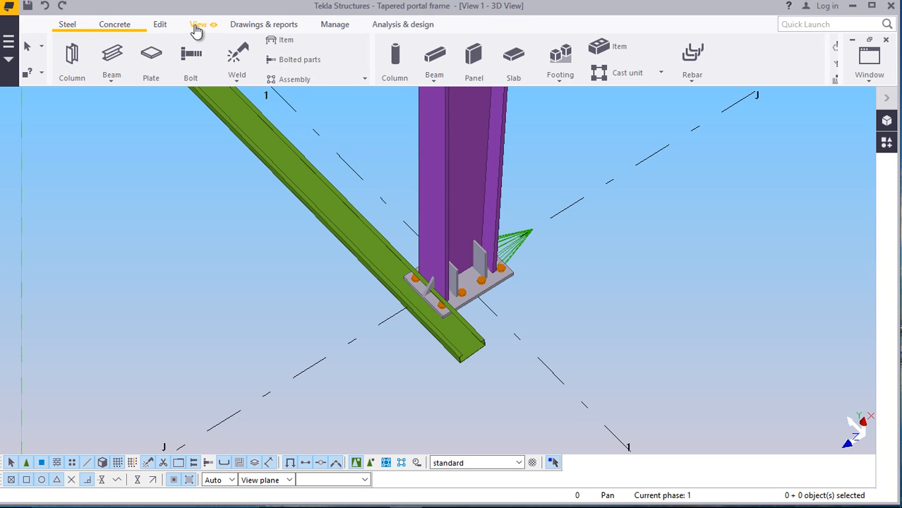
left_click(198, 26)
left_click(474, 66)
left_click(487, 85)
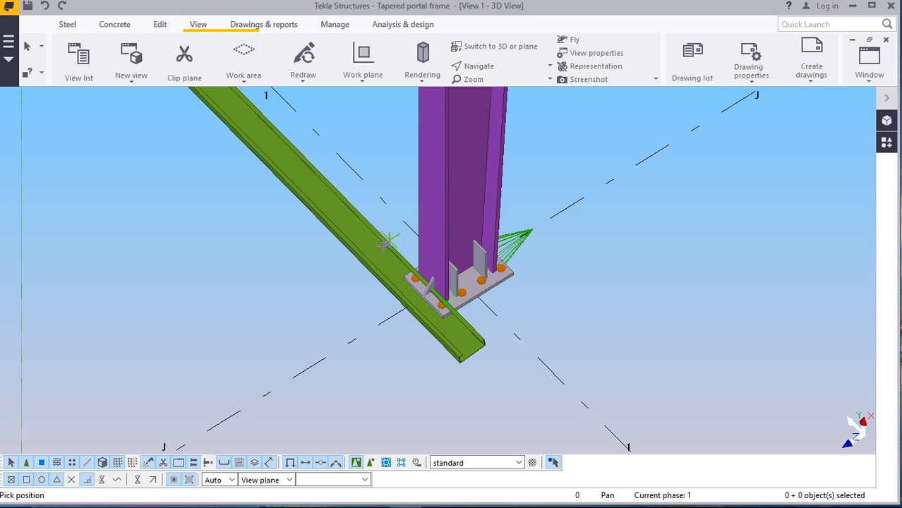
left_click_drag(392, 262, 353, 172)
right_click(352, 171)
left_click(385, 185)
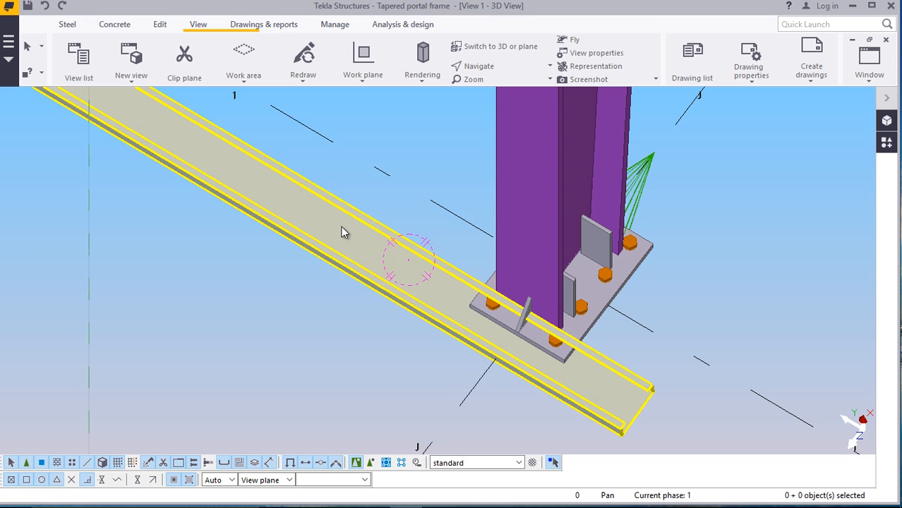
double_click(343, 227)
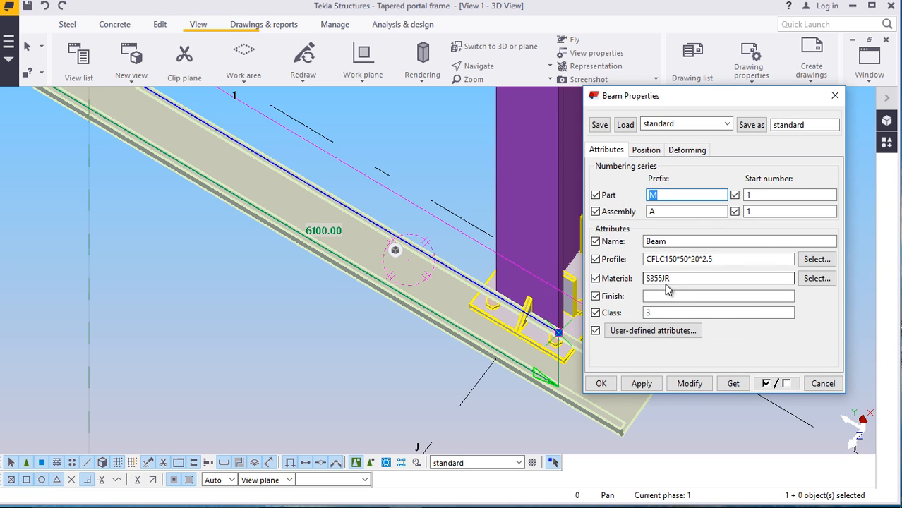
left_click(644, 150)
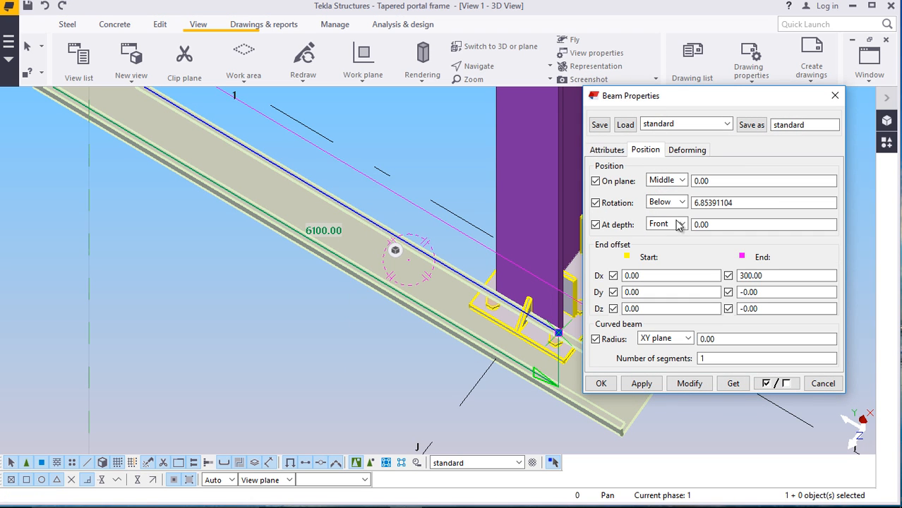
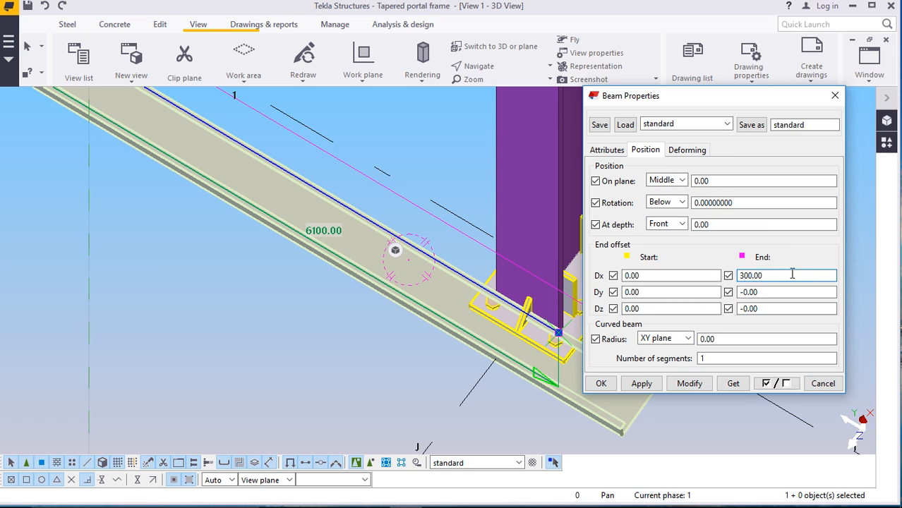
left_click(687, 389)
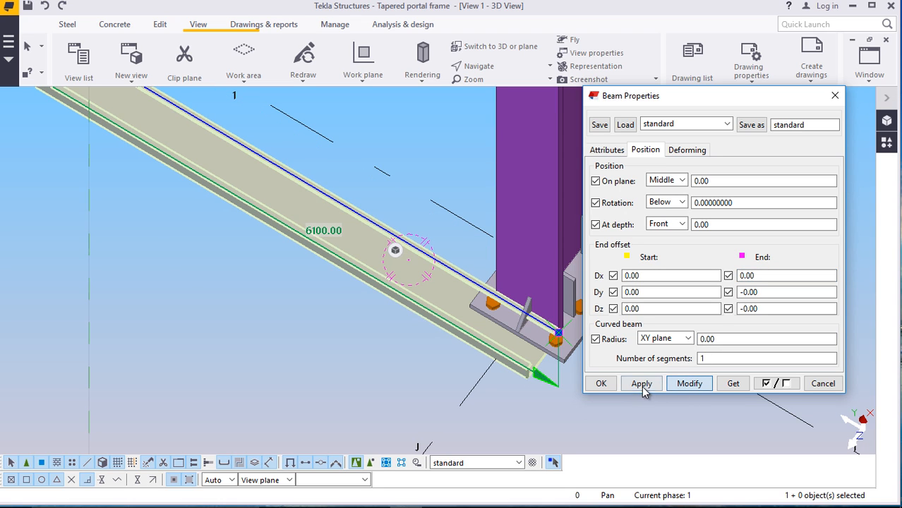
left_click(600, 384)
Try the Back rotation on the rail between columns I and J, viewed from its end at column J
scroll(525, 349, "up", 4)
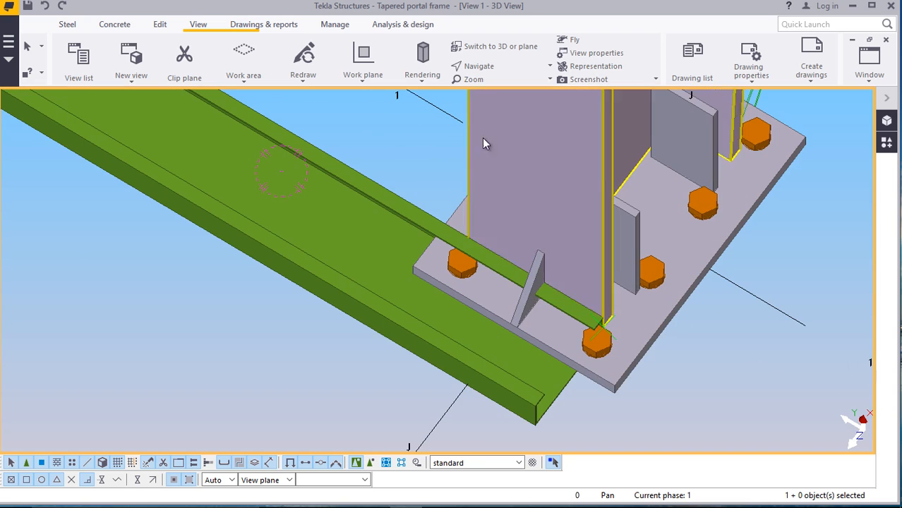
left_click(483, 66)
left_click(493, 86)
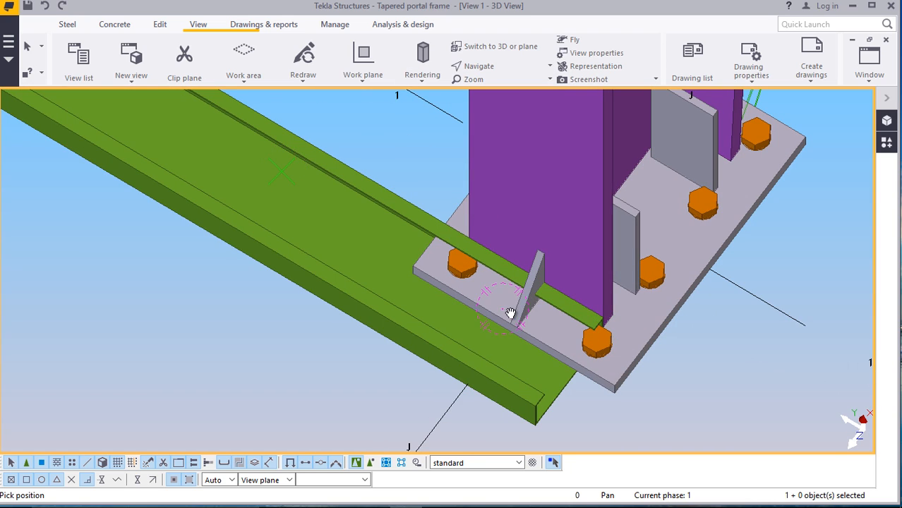
left_click_drag(510, 312, 392, 182)
right_click(431, 170)
left_click(459, 177)
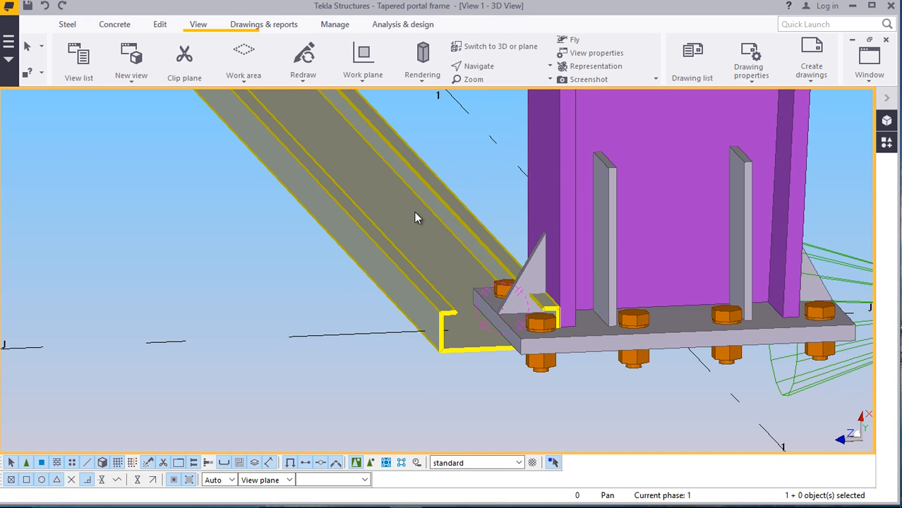
double_click(418, 213)
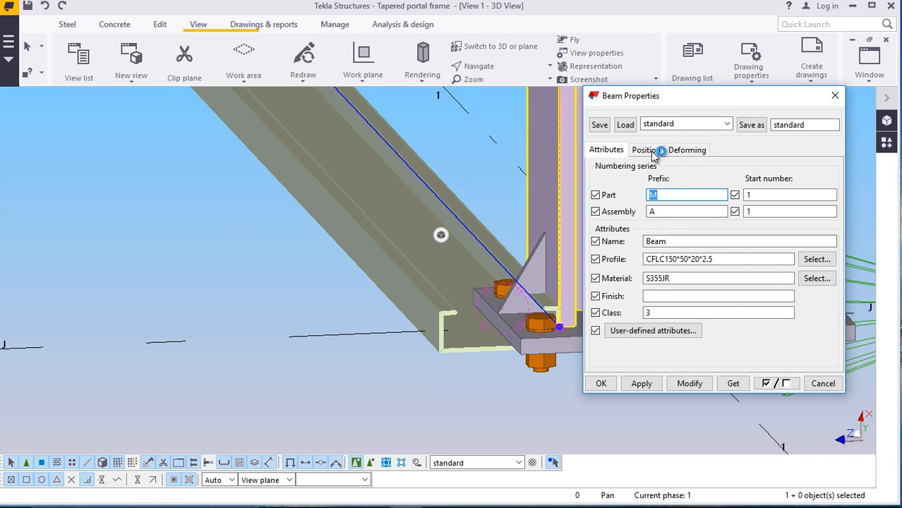
left_click(645, 150)
left_click(686, 205)
left_click(670, 240)
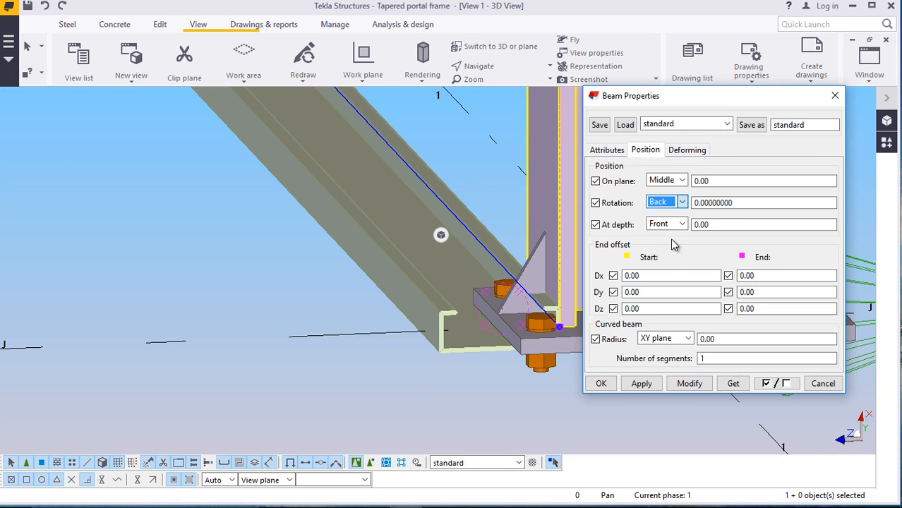
left_click(682, 384)
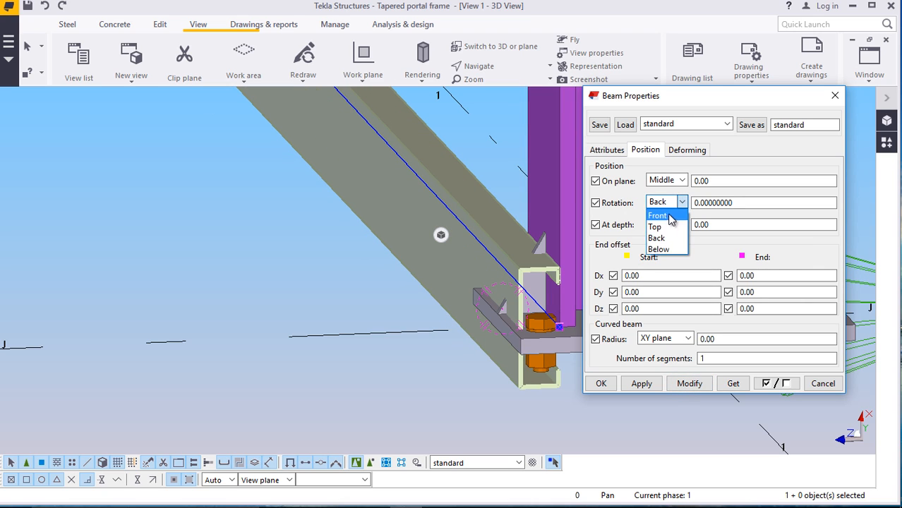
Try the Front rotation on the rail and return it to Back
left_click(665, 211)
left_click(688, 383)
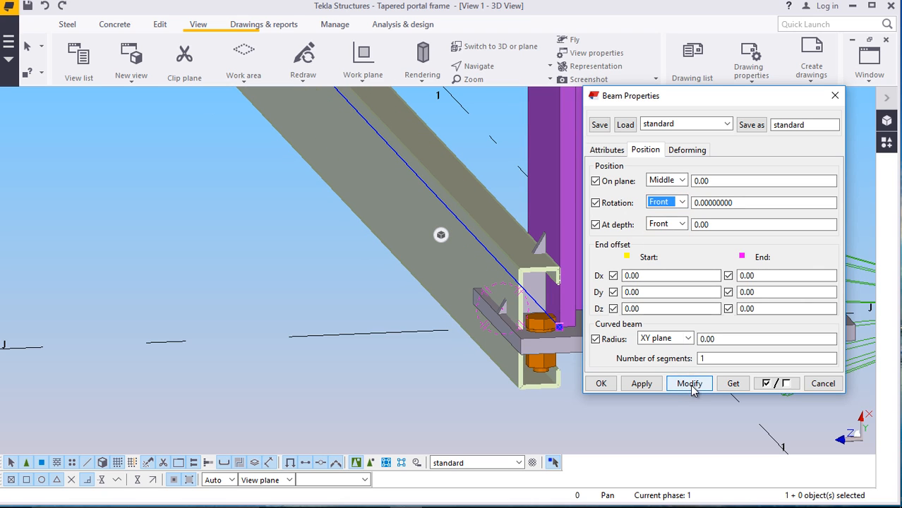
left_click(682, 203)
left_click(669, 238)
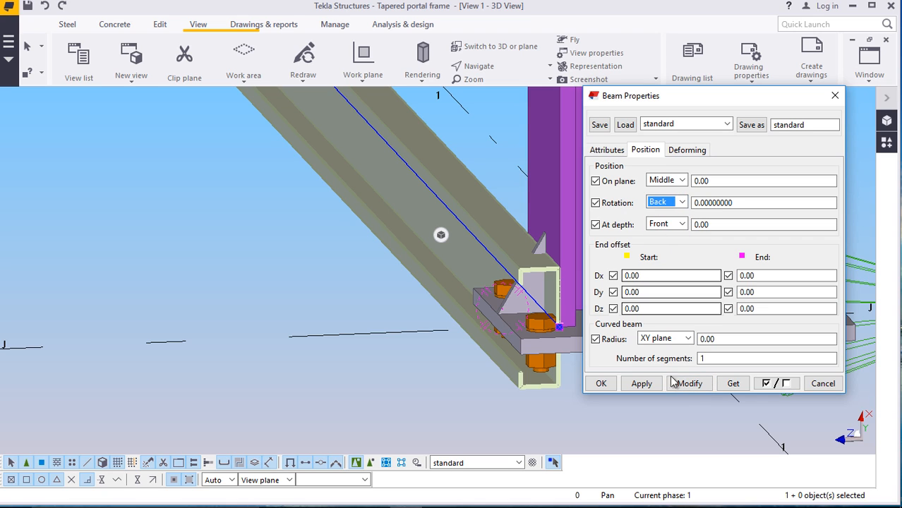
left_click(679, 383)
Set the rail's rotation to Top, modify it and accept the beam properties
left_click(682, 203)
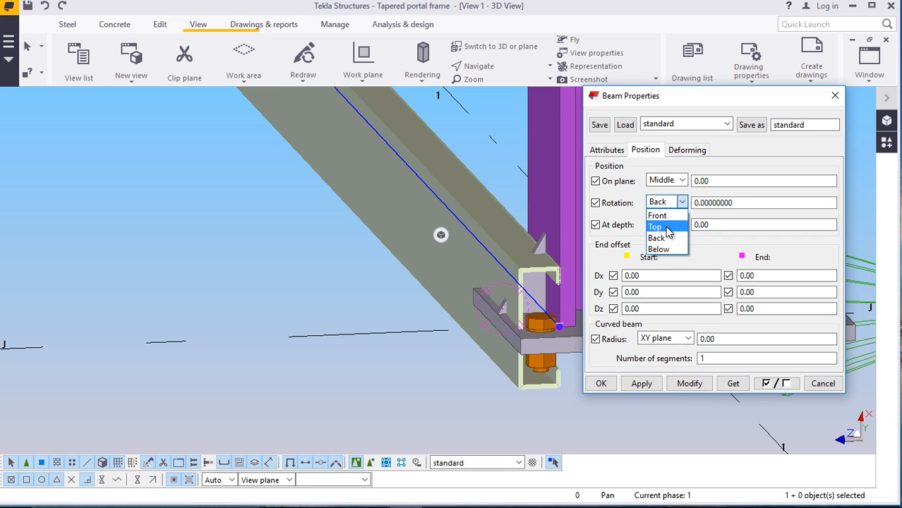
left_click(666, 226)
left_click(685, 386)
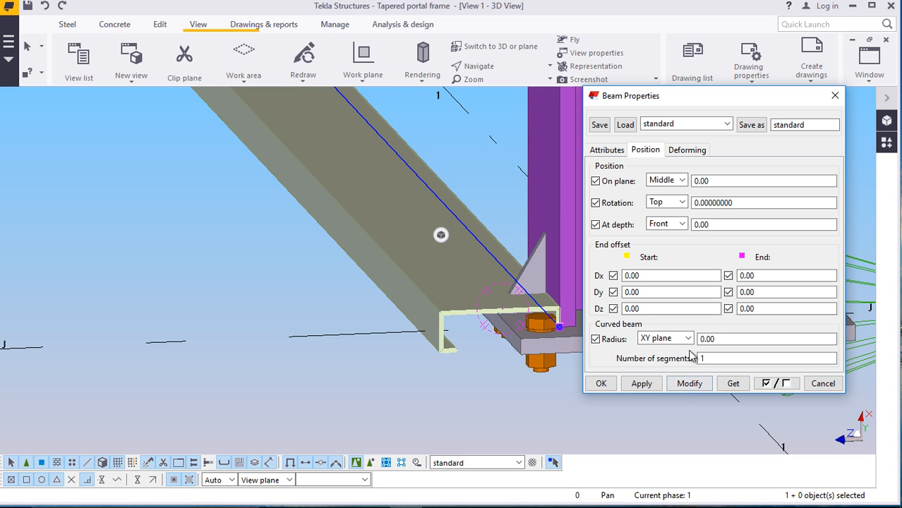
left_click(600, 383)
Move the rail vertically upwards by a numeric distance, using its lower outer end corner at column J as the base point
scroll(454, 322, "up", 5)
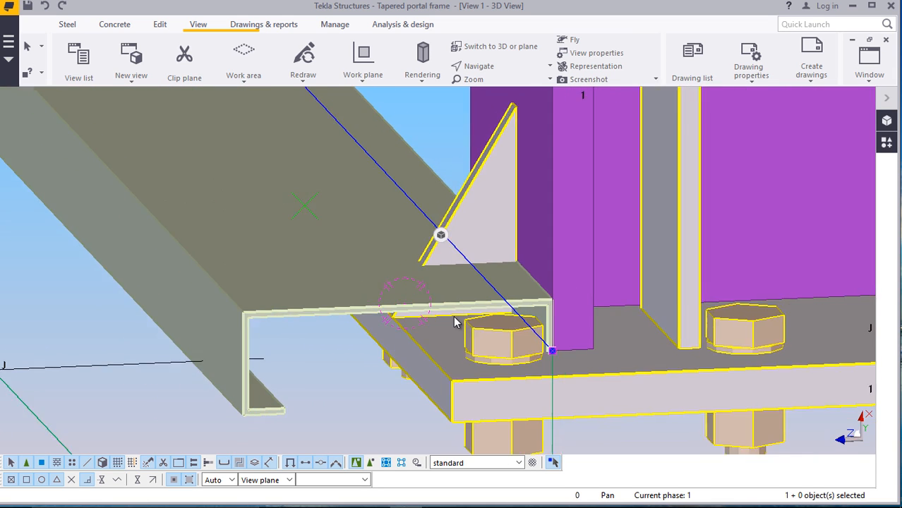
scroll(454, 321, "down", 3)
left_click(404, 153)
scroll(509, 315, "up", 2)
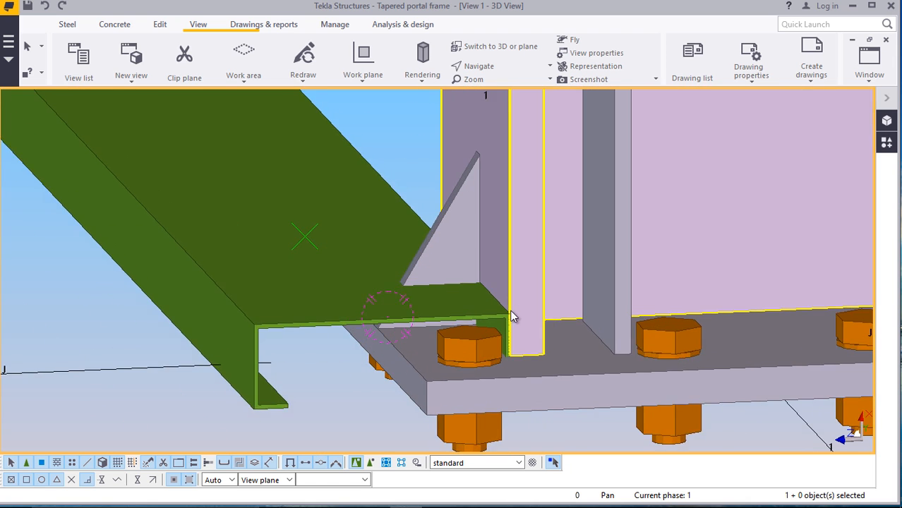
scroll(513, 312, "up", 7)
scroll(513, 294, "down", 6)
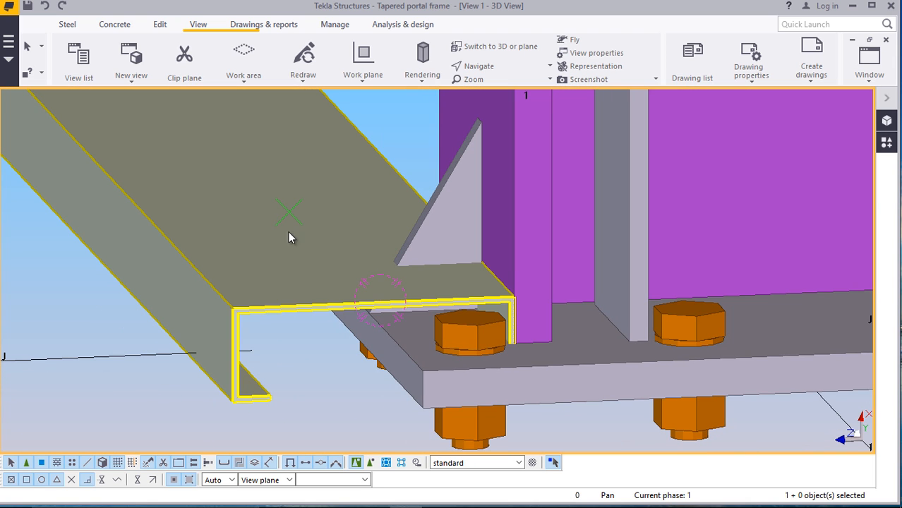
left_click(288, 238)
right_click(225, 149)
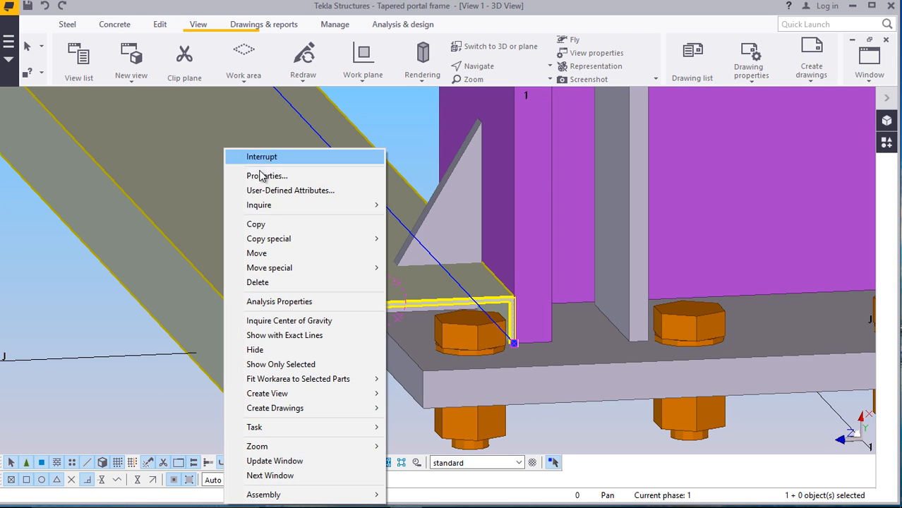
left_click(267, 252)
scroll(240, 396, "up", 3)
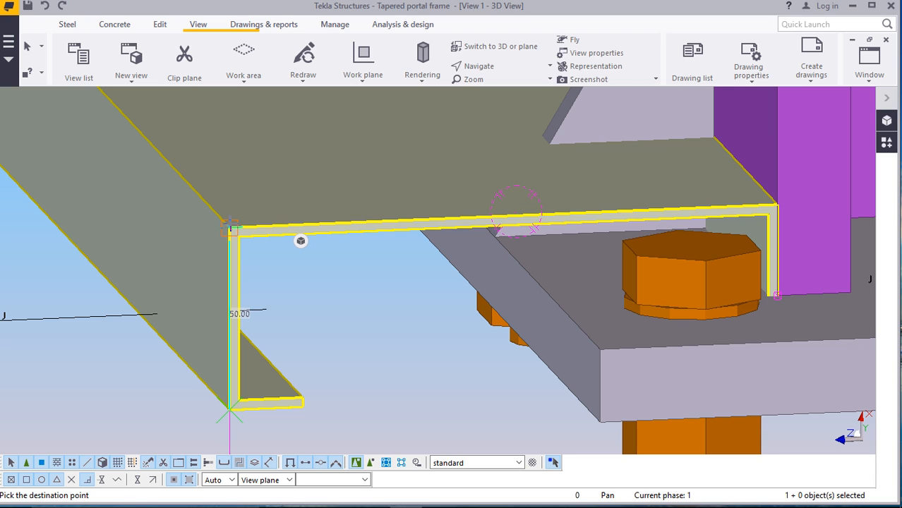
type("25")
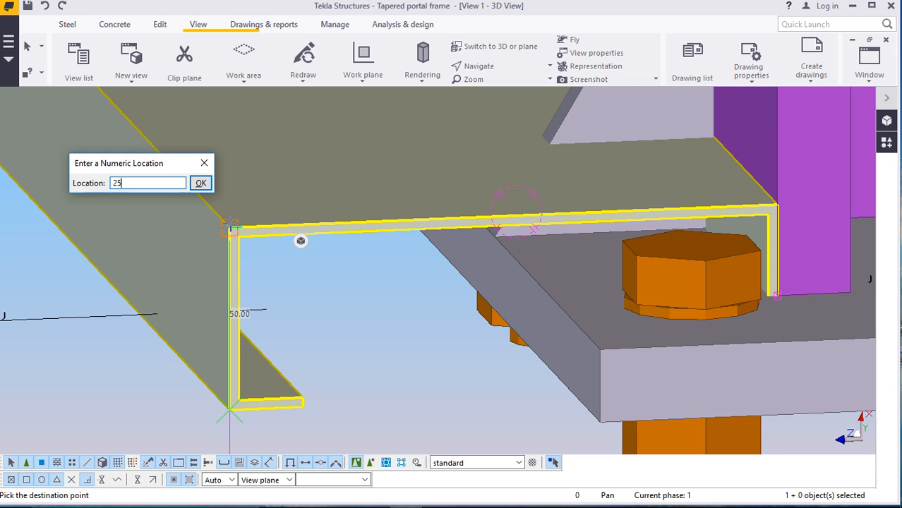
key("Return")
Check the raised rail's position against the column flanges at gridlines J and I
scroll(233, 226, "down", 5)
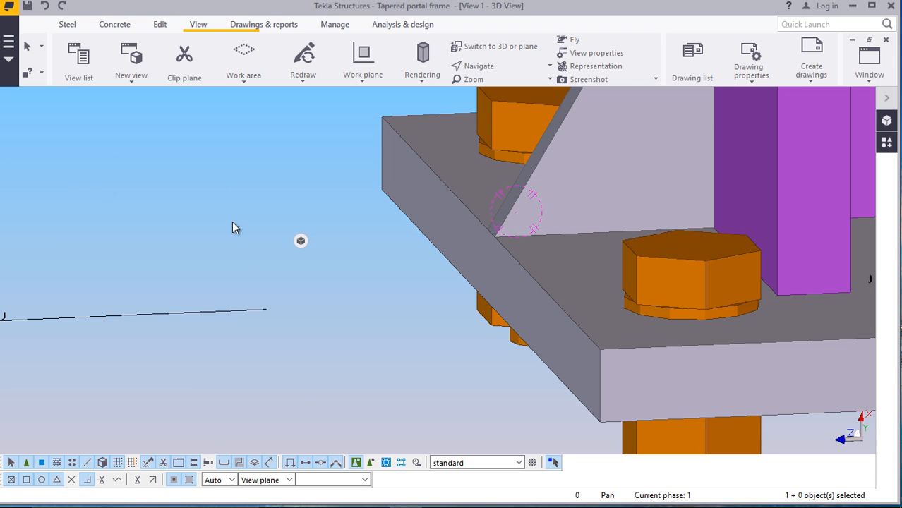
scroll(358, 354, "down", 6)
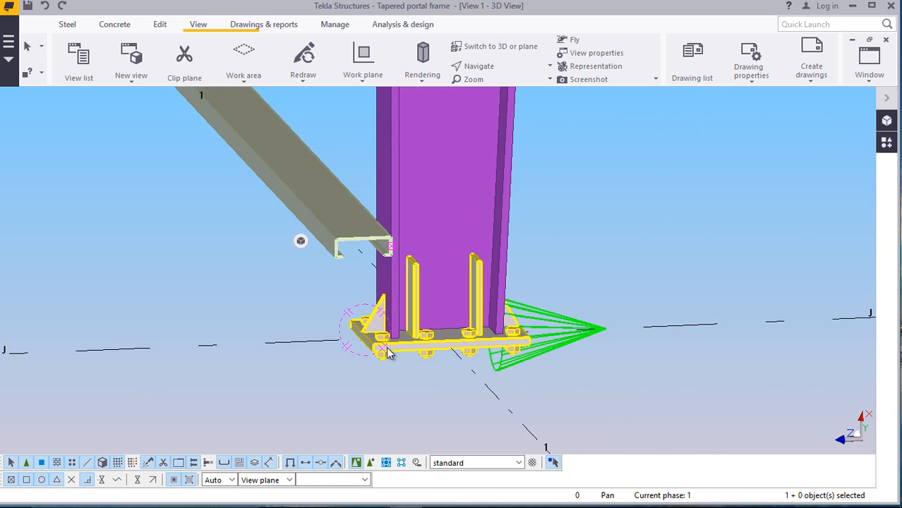
scroll(514, 293, "down", 2)
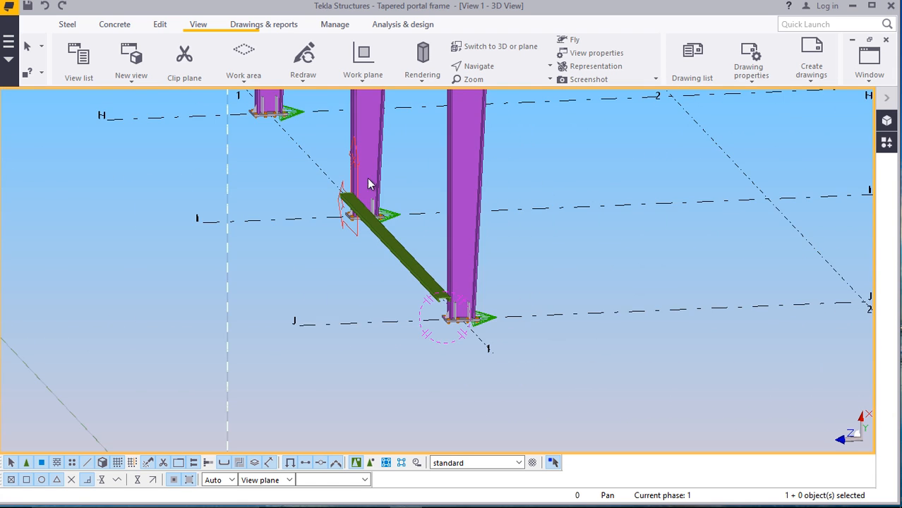
scroll(356, 180, "up", 4)
scroll(311, 187, "down", 4)
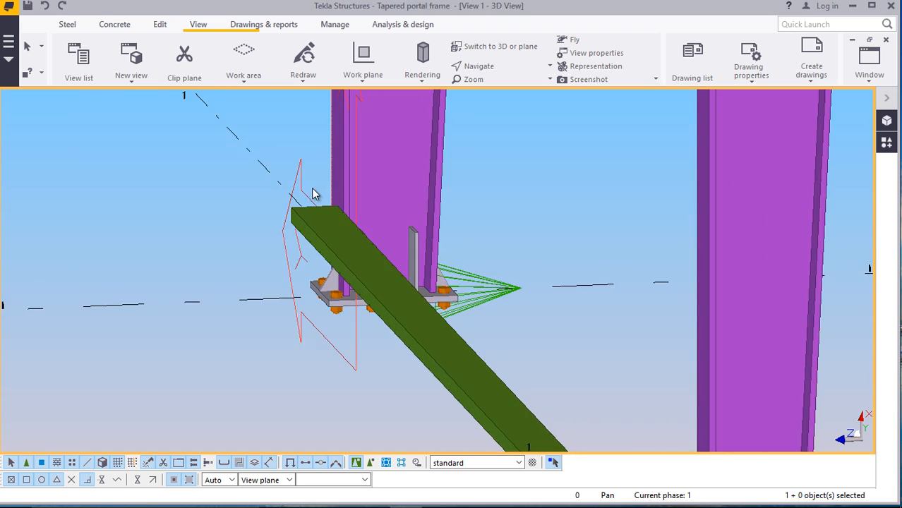
scroll(490, 367, "up", 4)
scroll(480, 389, "up", 1)
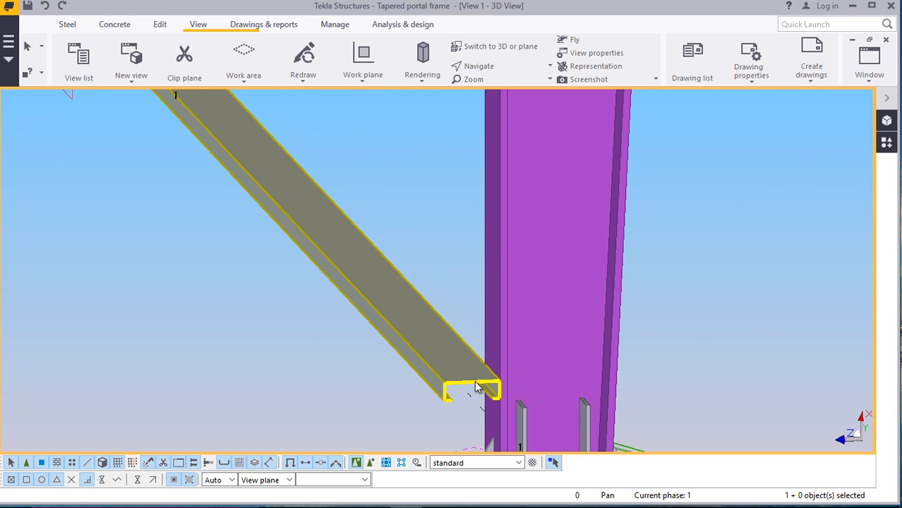
scroll(583, 274, "down", 2)
scroll(583, 275, "down", 2)
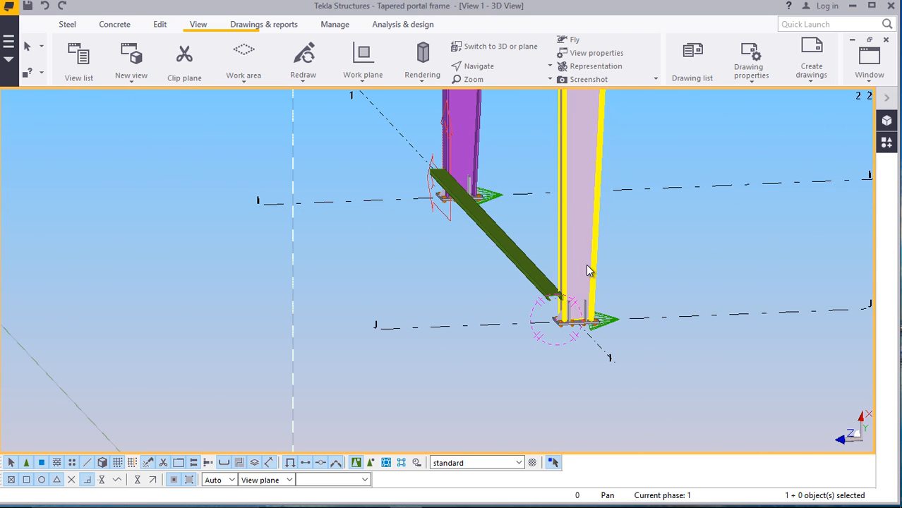
Examine the rail's end at column I from the outer side and the neighbouring bay up to column H
left_click(498, 69)
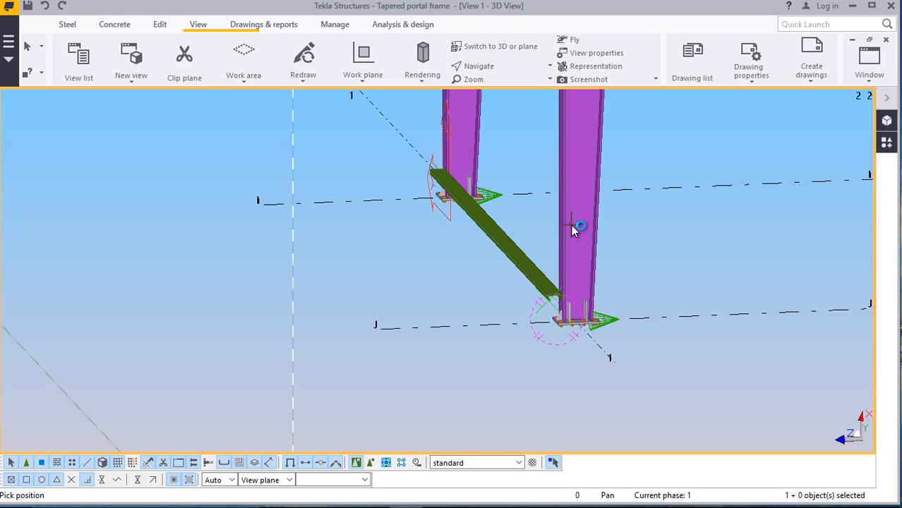
mouse_move(577, 224)
middle_mouse_down("ctrl")
mouse_move(689, 244)
mouse_move(710, 323)
mouse_move(612, 302)
mouse_move(362, 205)
middle_mouse_up("ctrl")
scroll(361, 205, "up", 8)
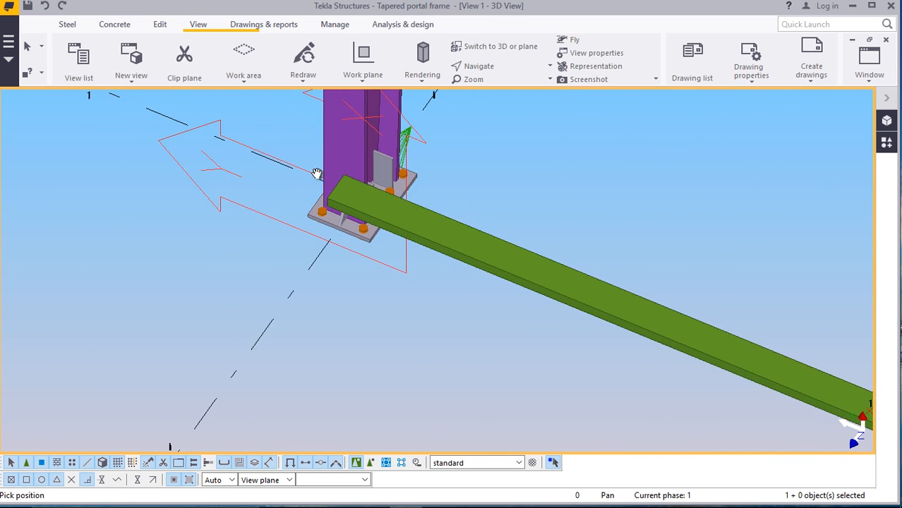
right_click(546, 170)
left_click(570, 175)
scroll(552, 255, "down", 5)
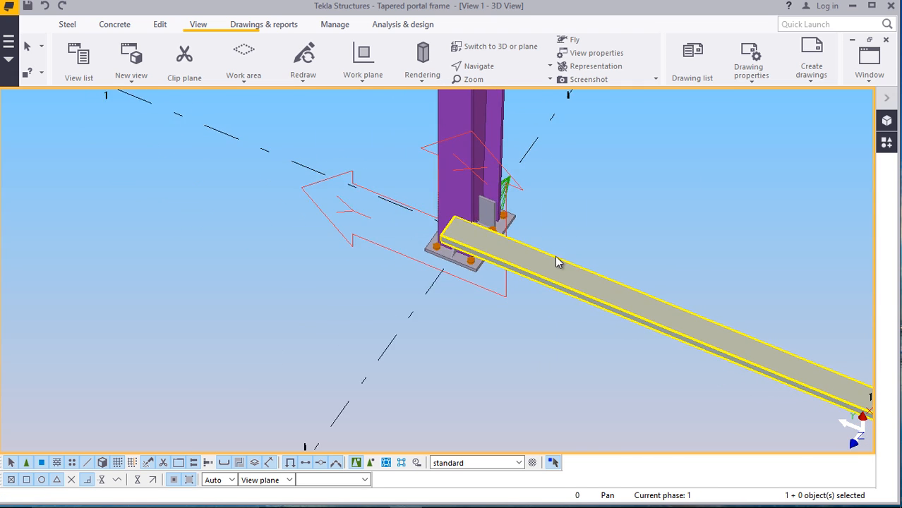
scroll(555, 247, "down", 4)
scroll(282, 127, "up", 4)
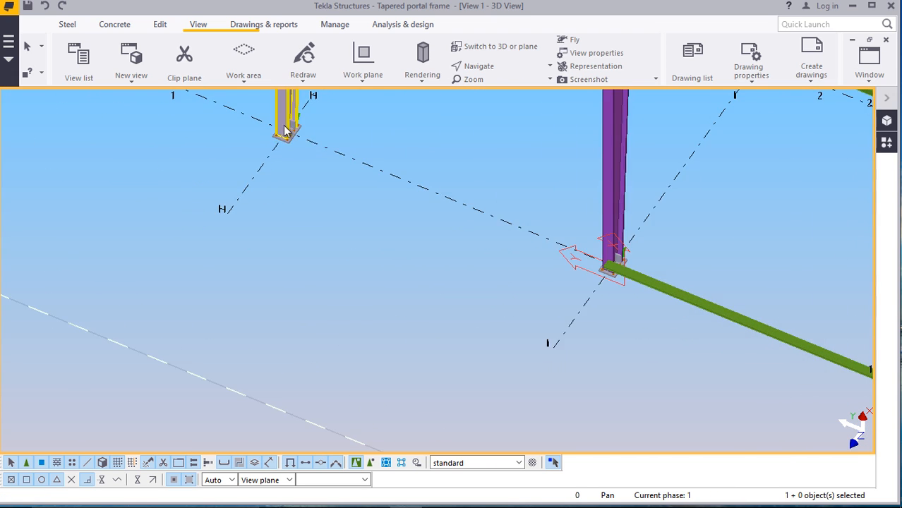
scroll(279, 126, "up", 5)
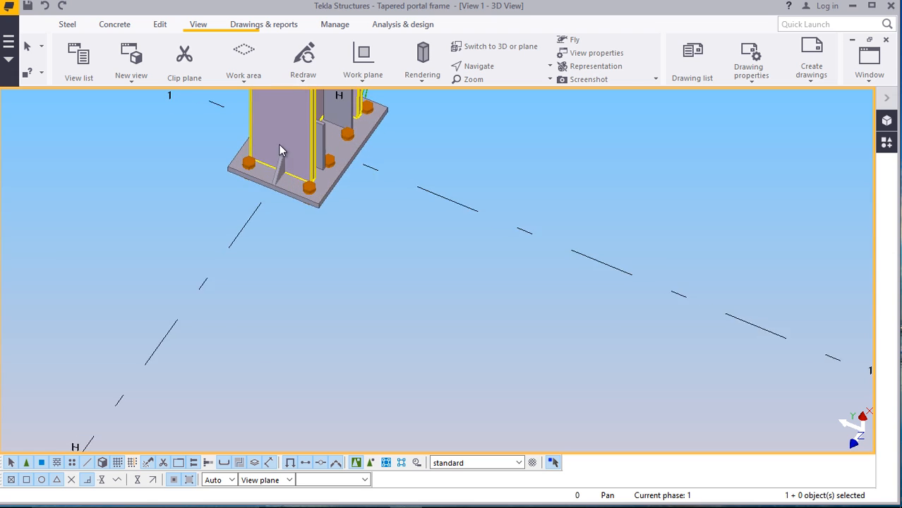
scroll(266, 140, "down", 4)
scroll(628, 274, "up", 4)
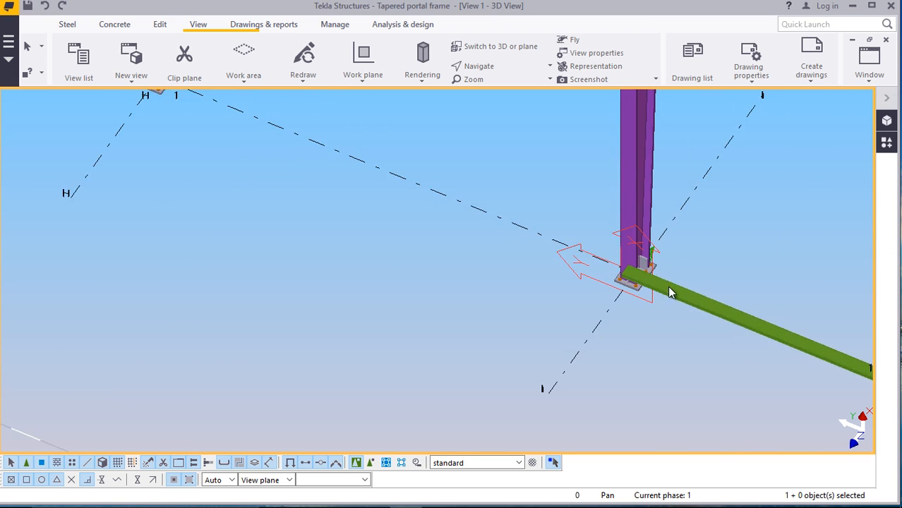
scroll(625, 268, "up", 4)
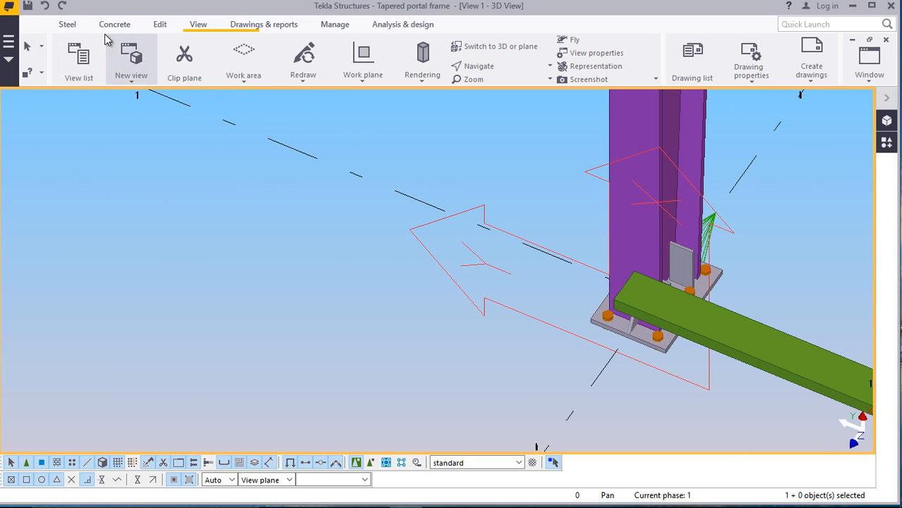
Try a steel beam from the inner top corner of the I–J rail's end to the outer face of column H, and undo it
left_click(65, 26)
left_click(111, 82)
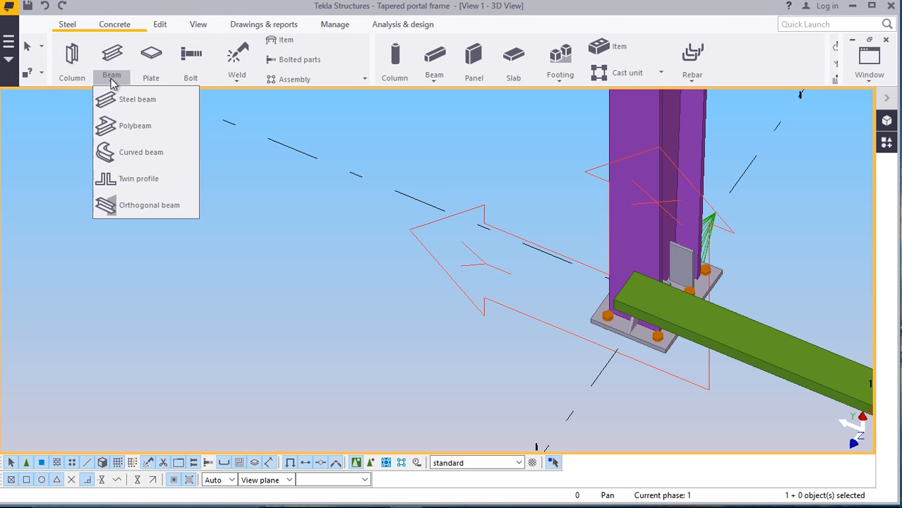
left_click(120, 97)
scroll(635, 274, "up", 5)
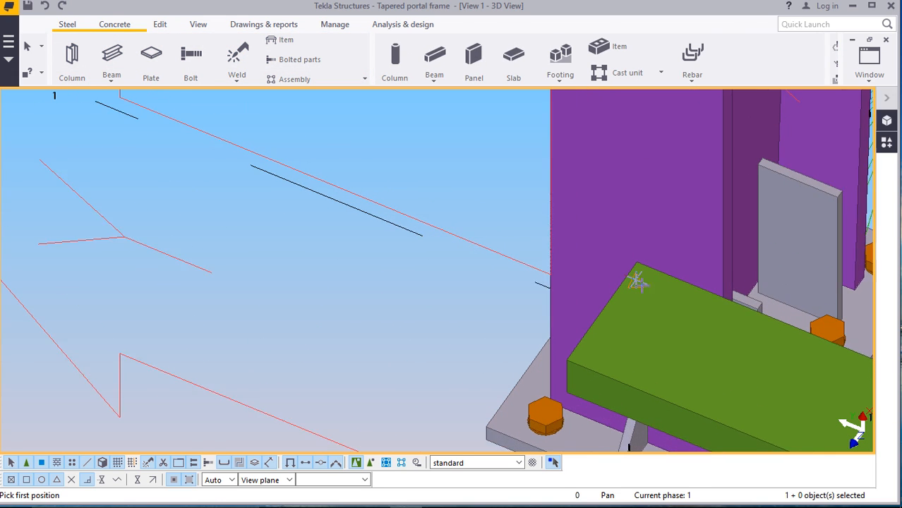
scroll(635, 260, "up", 4)
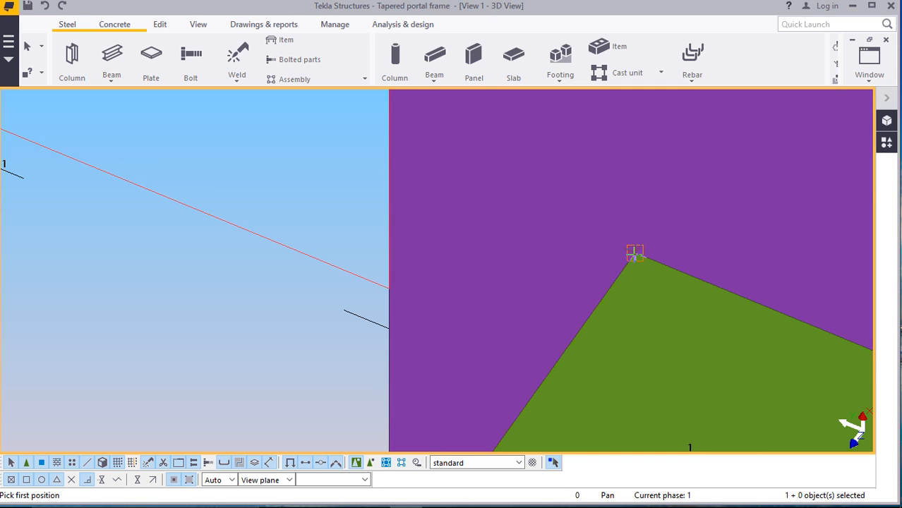
scroll(595, 307, "down", 8)
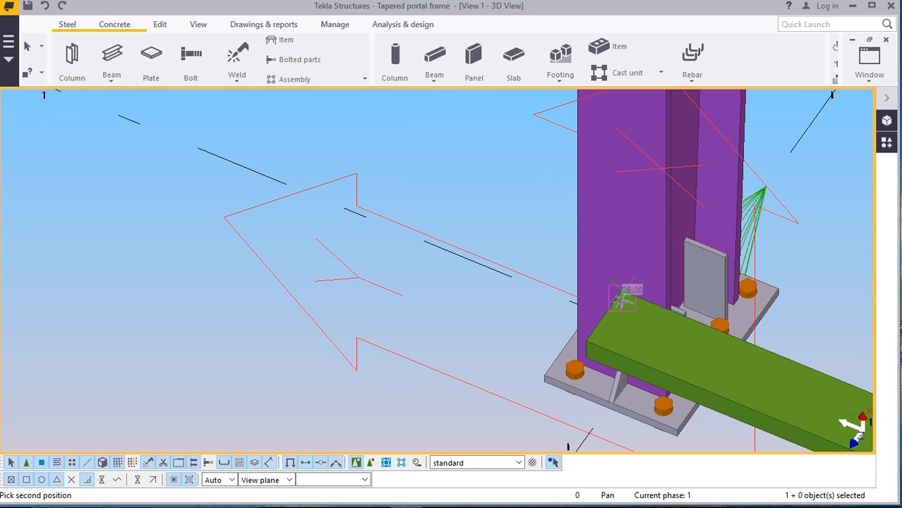
scroll(581, 280, "down", 5)
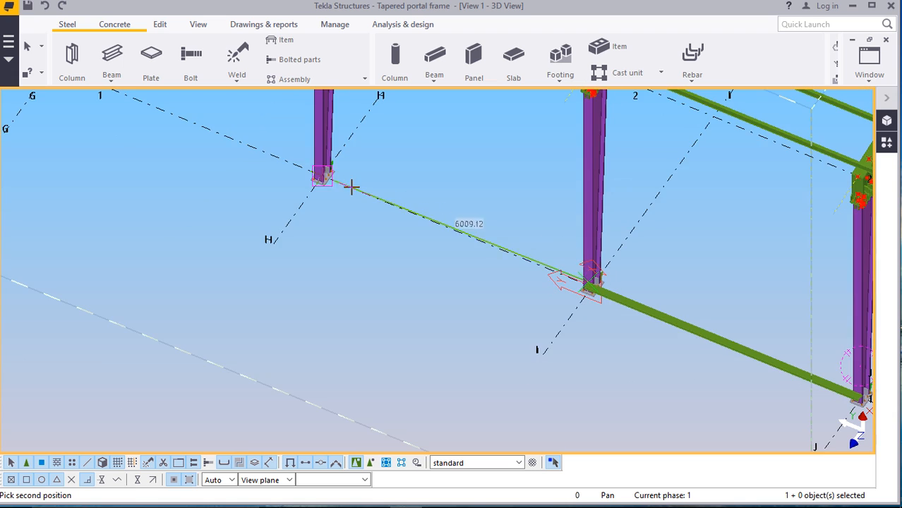
scroll(285, 155, "up", 5)
scroll(282, 152, "up", 2)
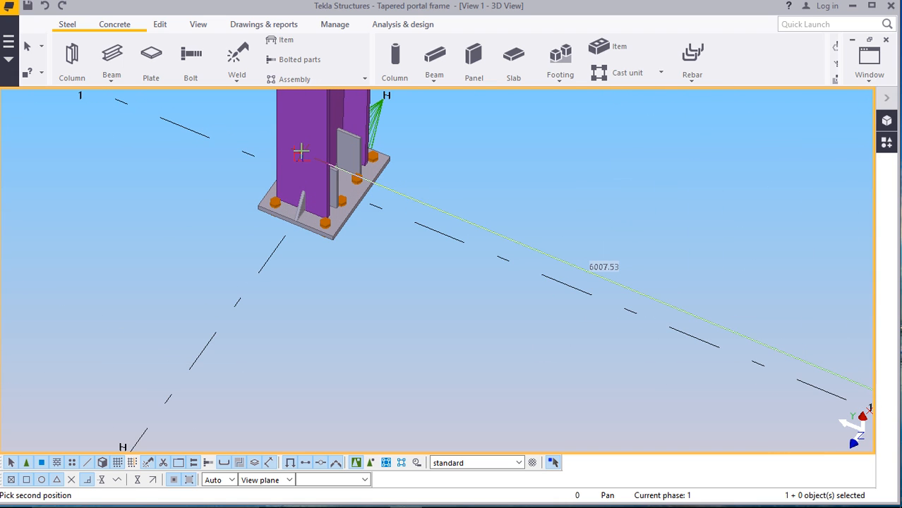
left_click(303, 155)
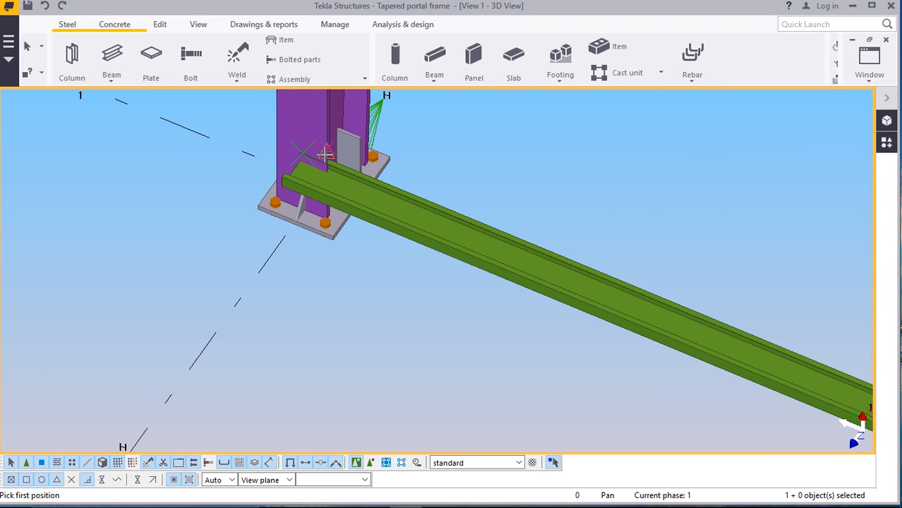
right_click(485, 139)
left_click(514, 151)
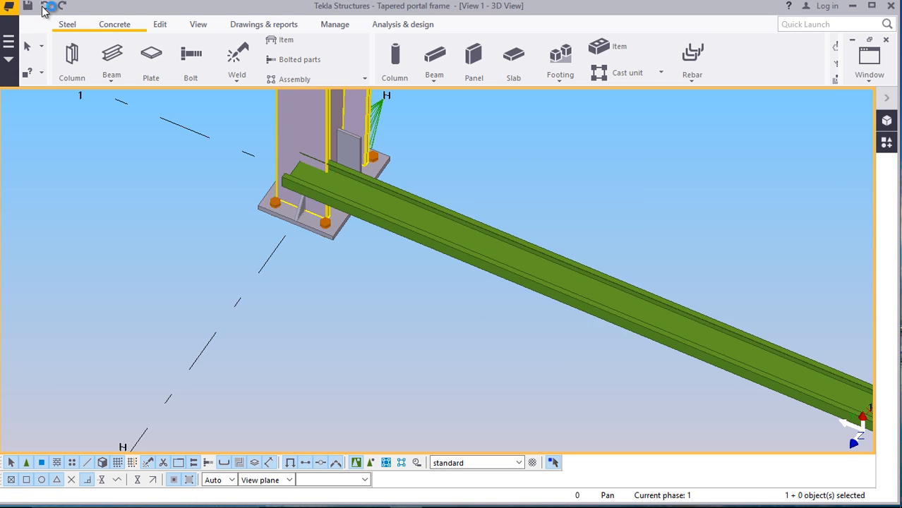
left_click(42, 10)
Model a steel beam between the midpoints of the outer stiffeners' lower edges on the base plates at columns I and H
scroll(247, 183, "down", 4)
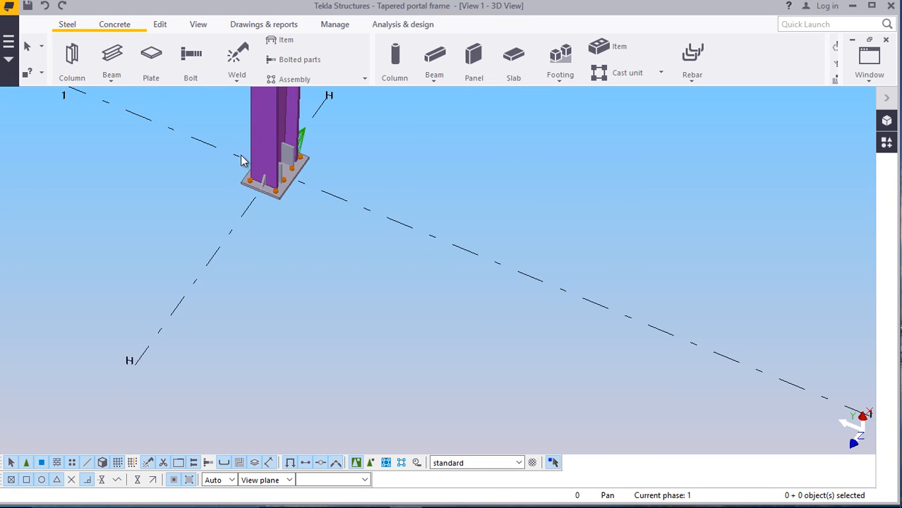
scroll(253, 156, "down", 4)
scroll(615, 321, "up", 6)
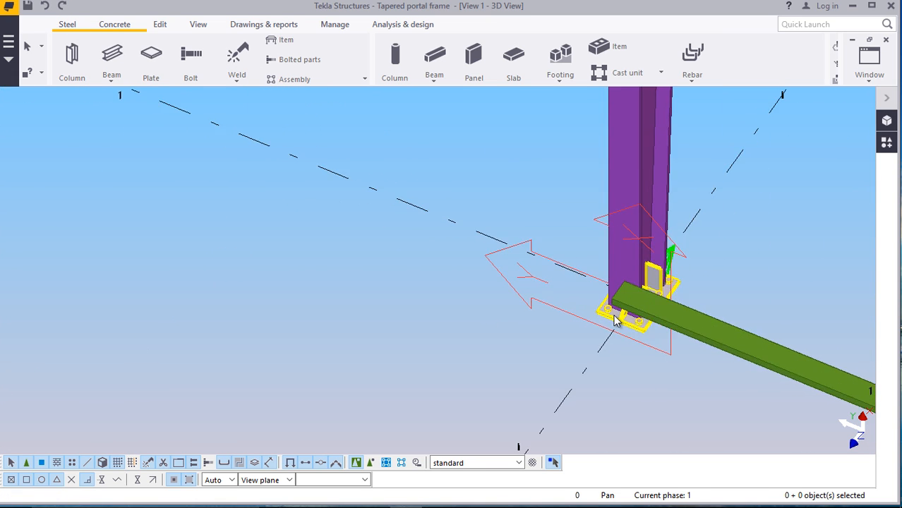
scroll(615, 321, "up", 4)
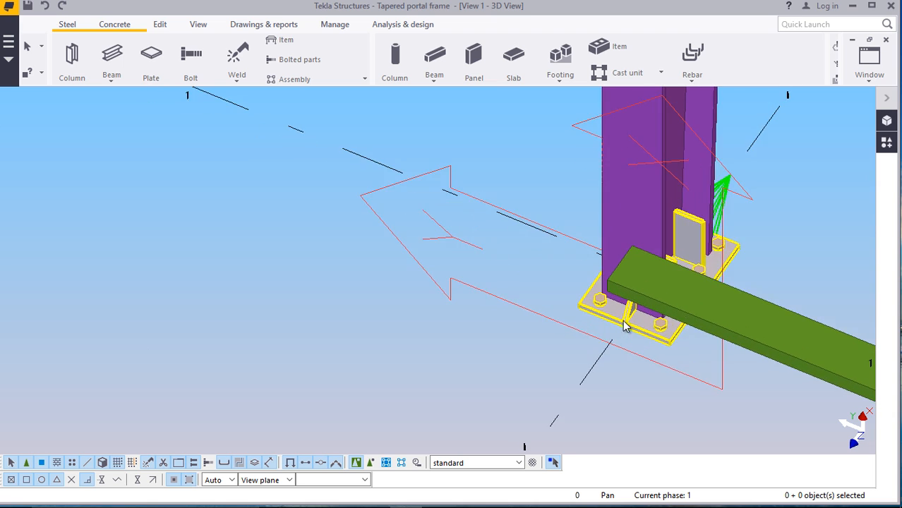
left_click(111, 83)
left_click(127, 99)
scroll(681, 345, "up", 4)
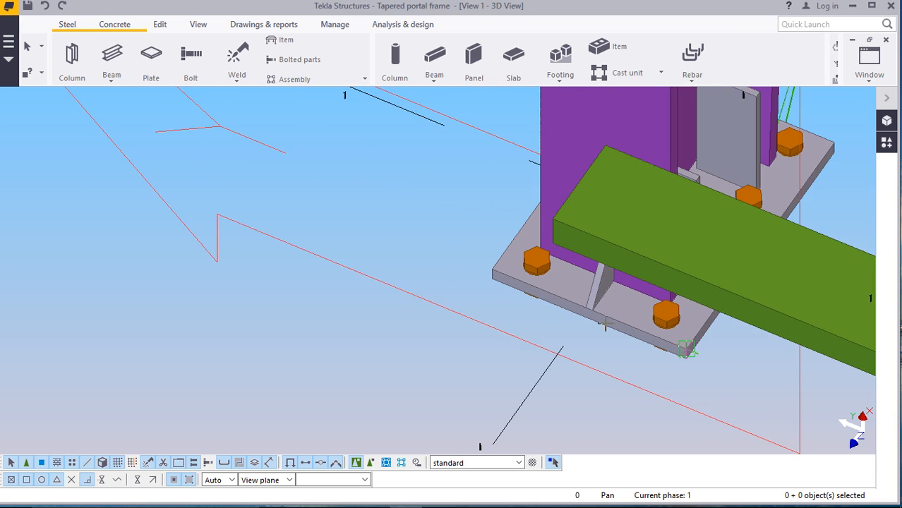
scroll(573, 308, "up", 3)
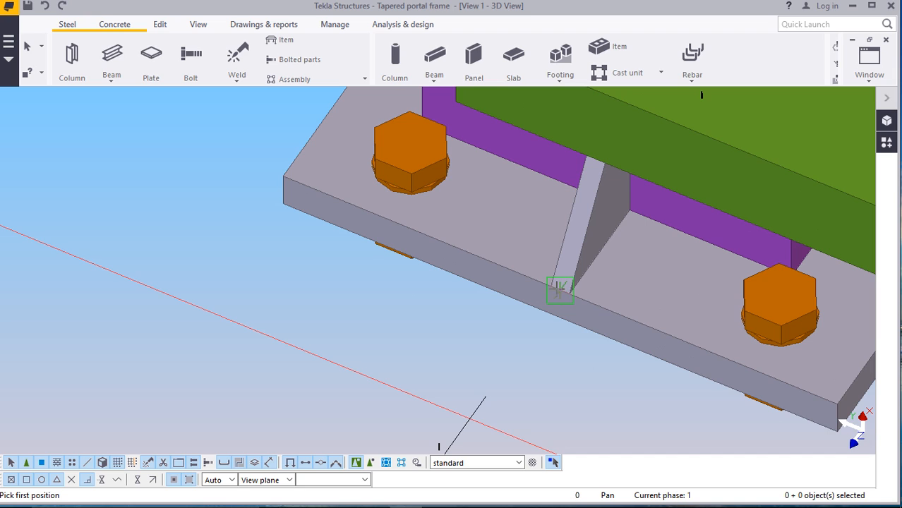
scroll(560, 290, "up", 3)
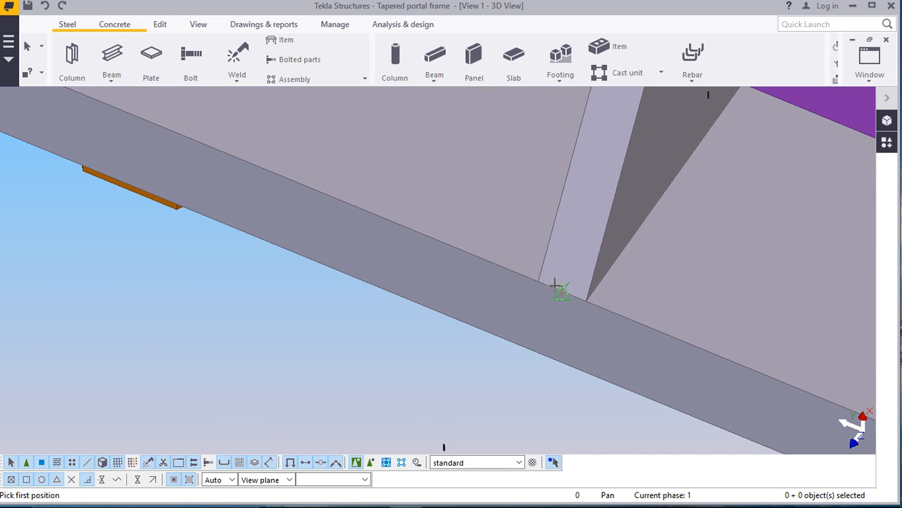
scroll(517, 326, "down", 8)
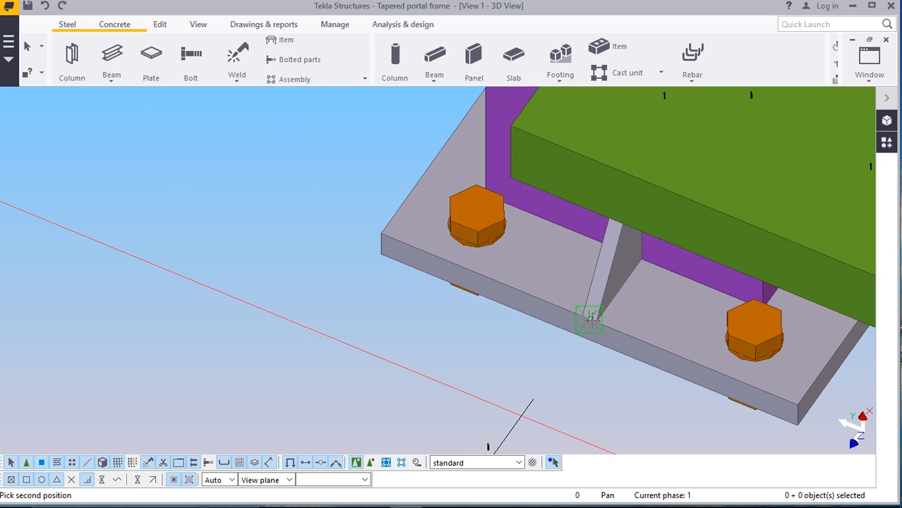
scroll(588, 316, "down", 6)
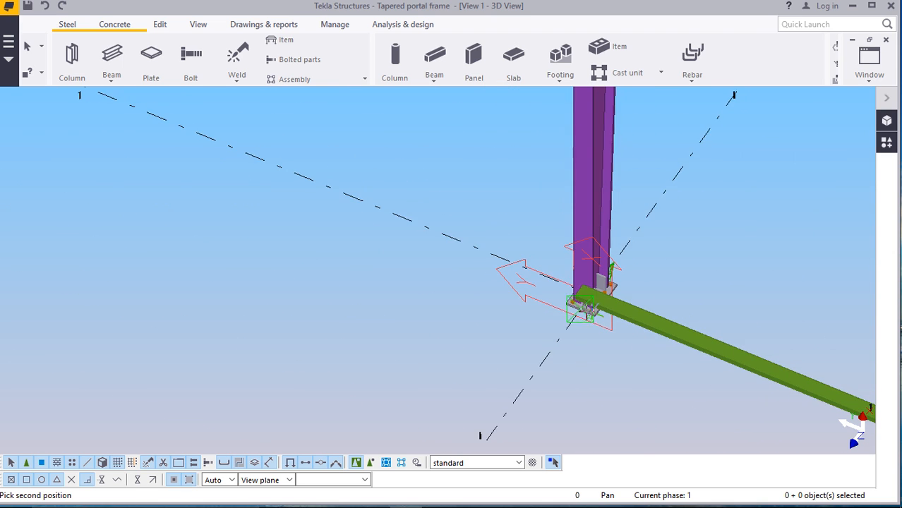
scroll(276, 182, "up", 8)
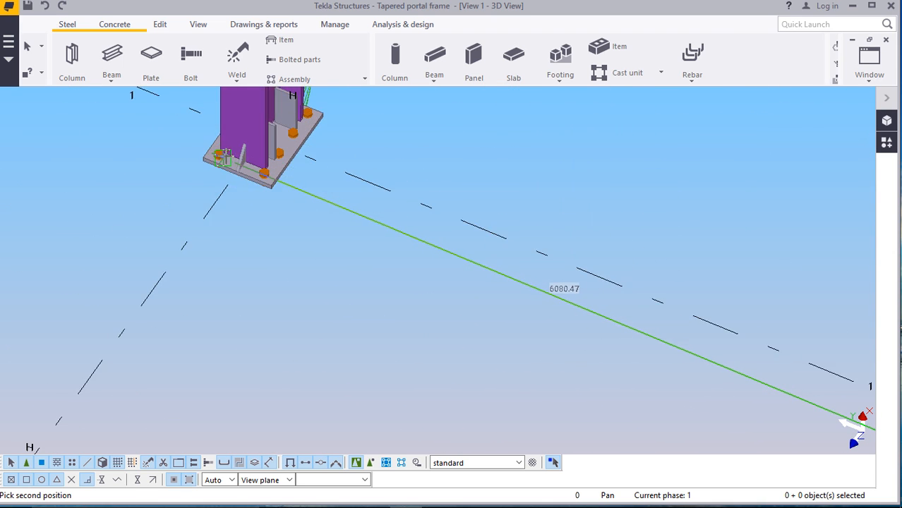
scroll(244, 185, "up", 6)
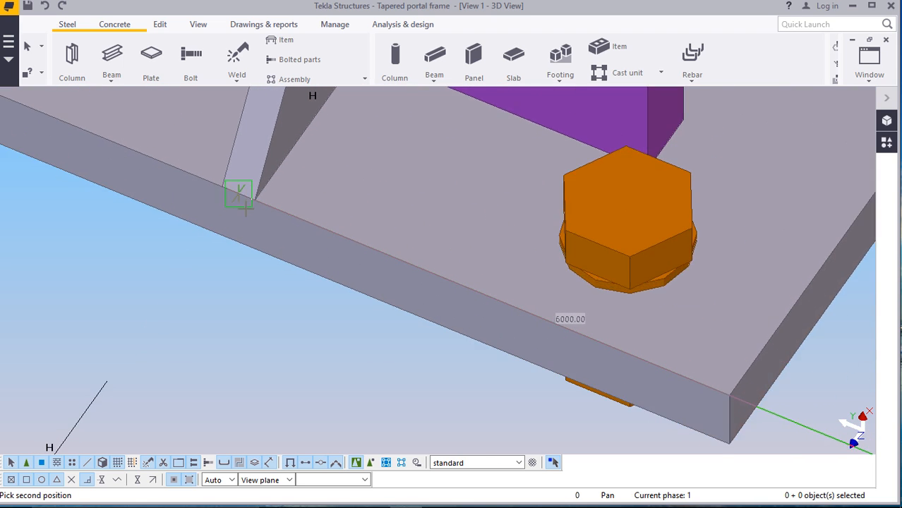
left_click(235, 185)
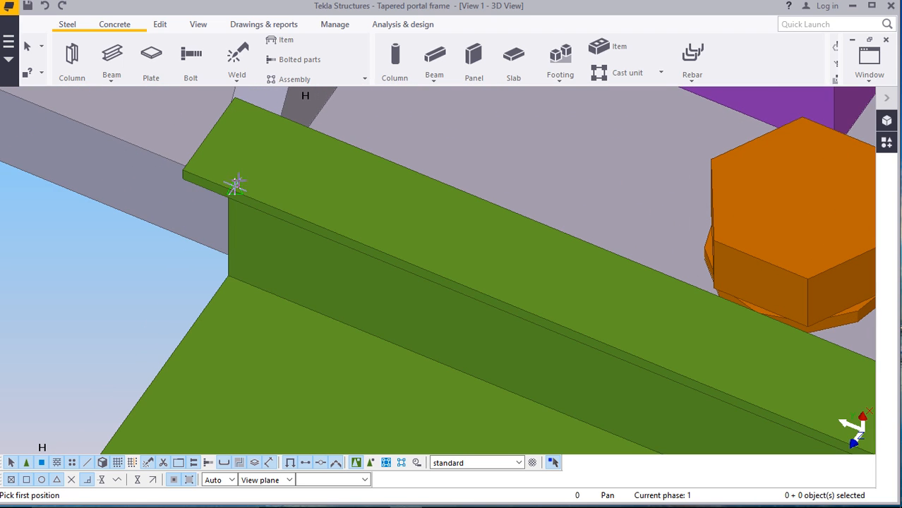
right_click(159, 187)
left_click(176, 193)
Review the existing I–J rail's position settings, apply its beam properties as the current ones and accept them
scroll(198, 169, "down", 8)
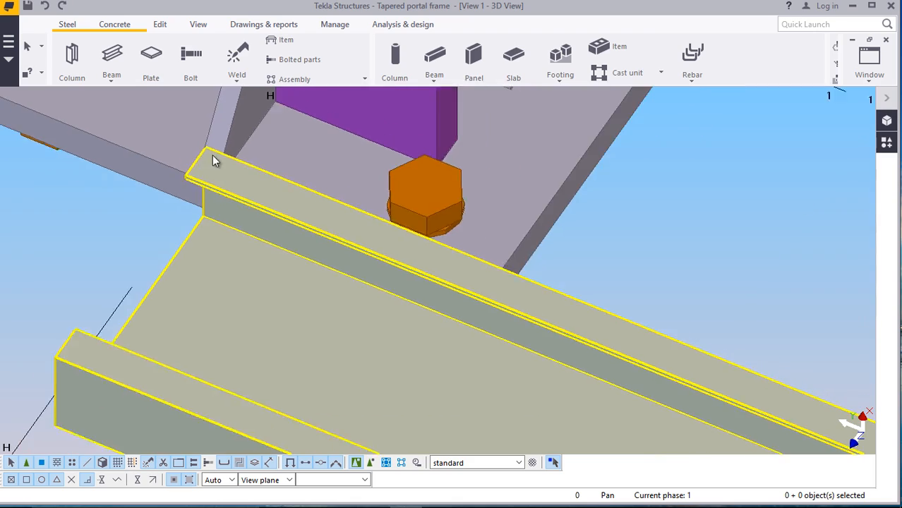
scroll(215, 145, "down", 8)
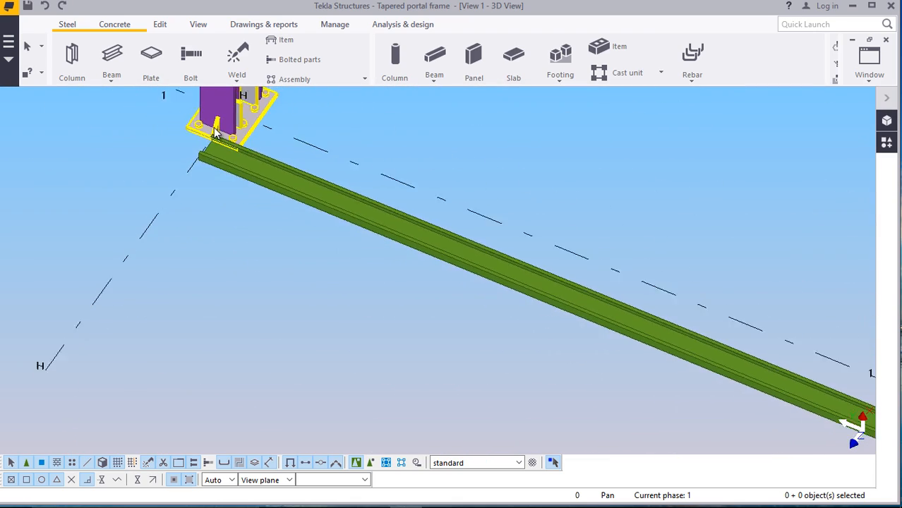
scroll(684, 303, "up", 10)
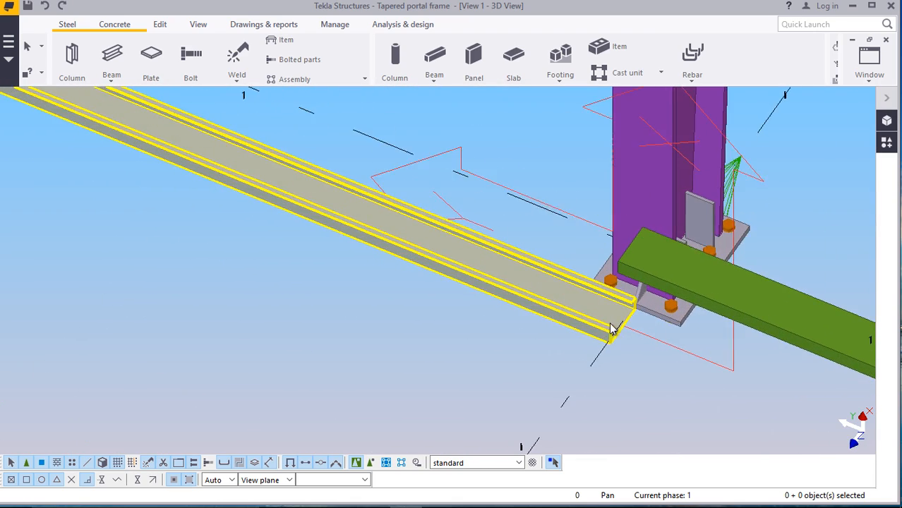
scroll(616, 319, "up", 1)
double_click(795, 271)
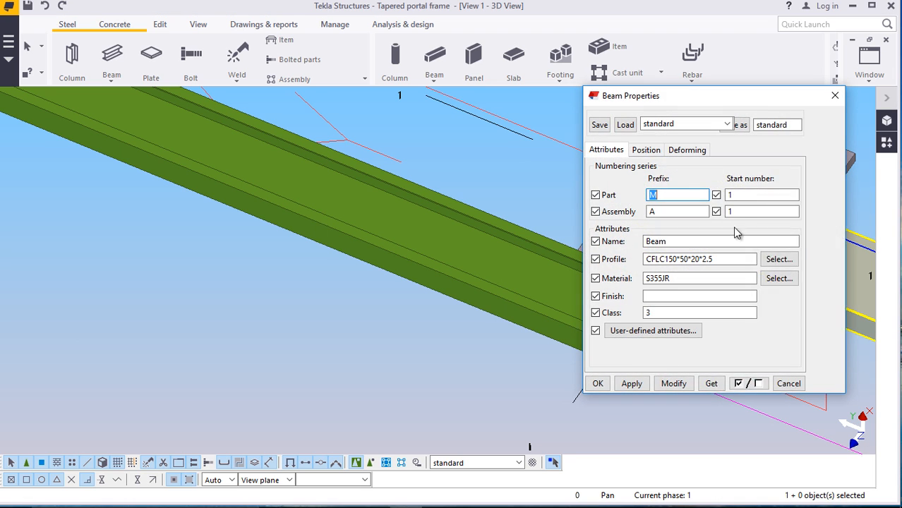
left_click(646, 149)
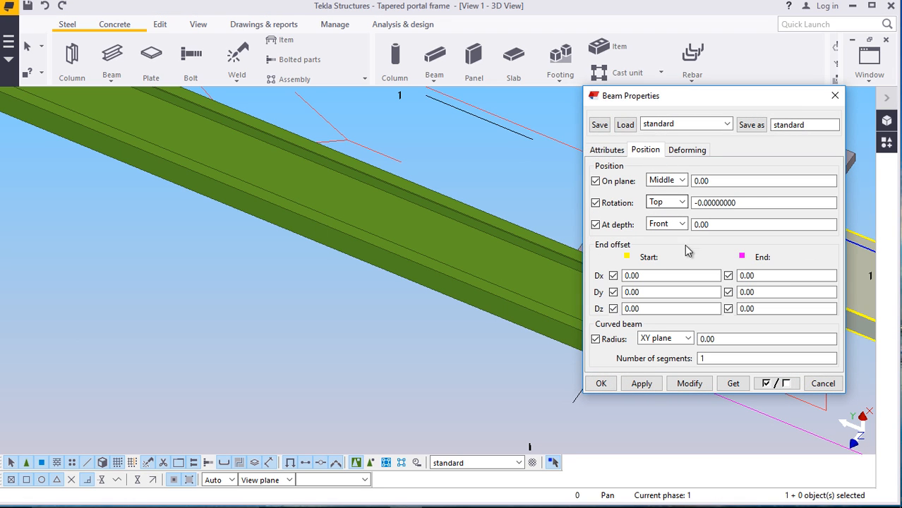
left_click(641, 384)
left_click(601, 383)
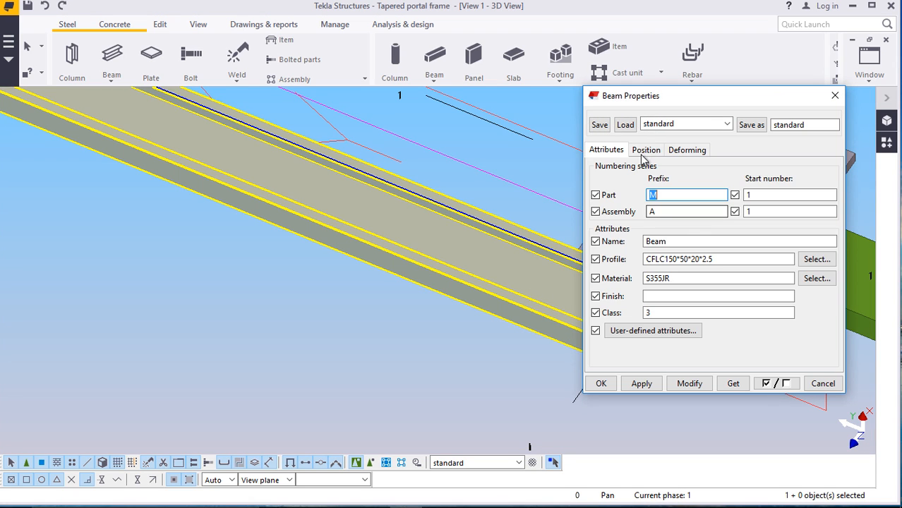
In the new I–H rail's position properties, set the rotation to Front with an angle of 0 and modify the rail
left_click(646, 150)
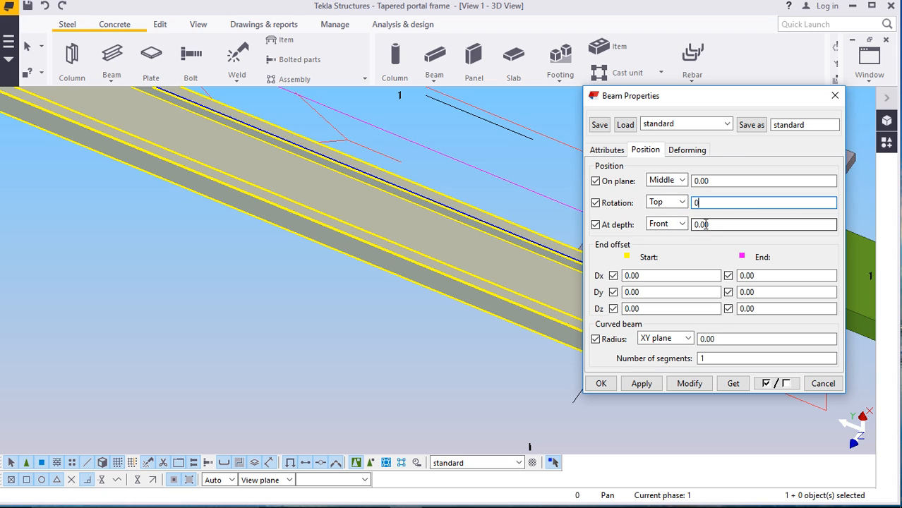
left_click(681, 202)
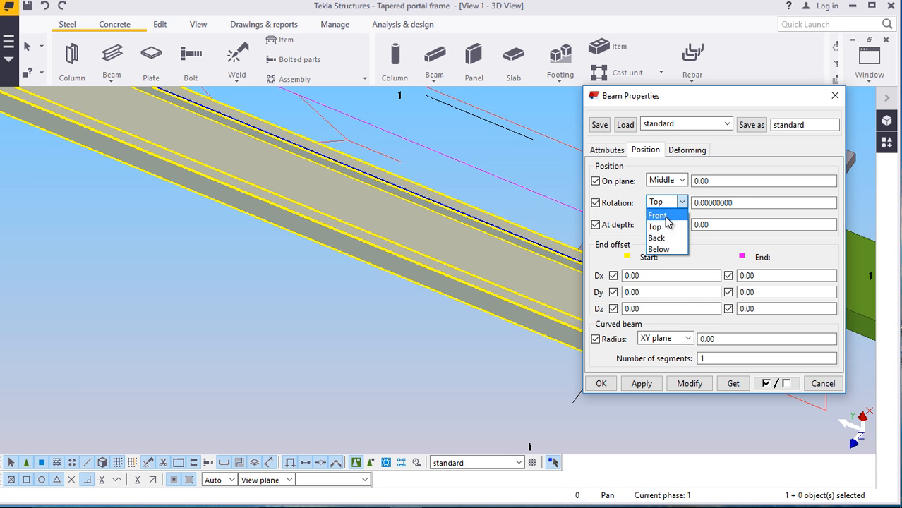
left_click(663, 216)
left_click(686, 384)
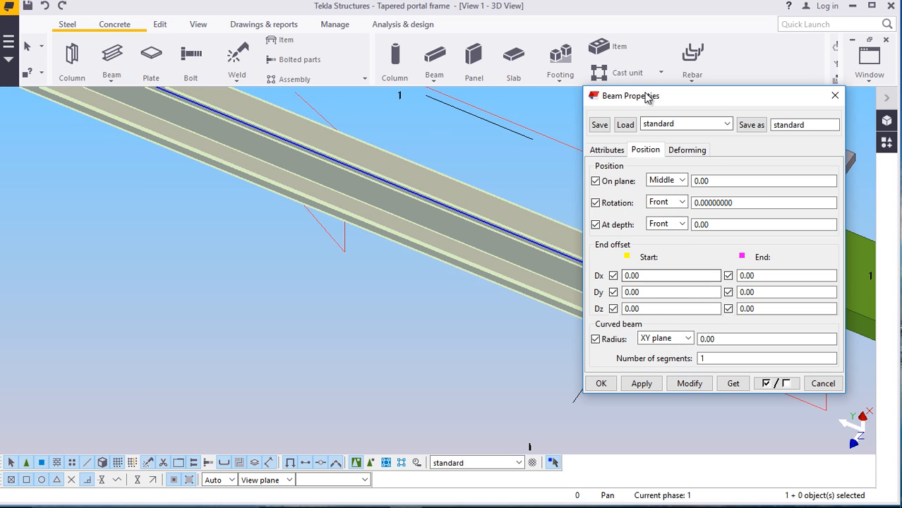
Set the I–H rail's rotation back to Top and modify the rail
left_click_drag(648, 97, 628, 106)
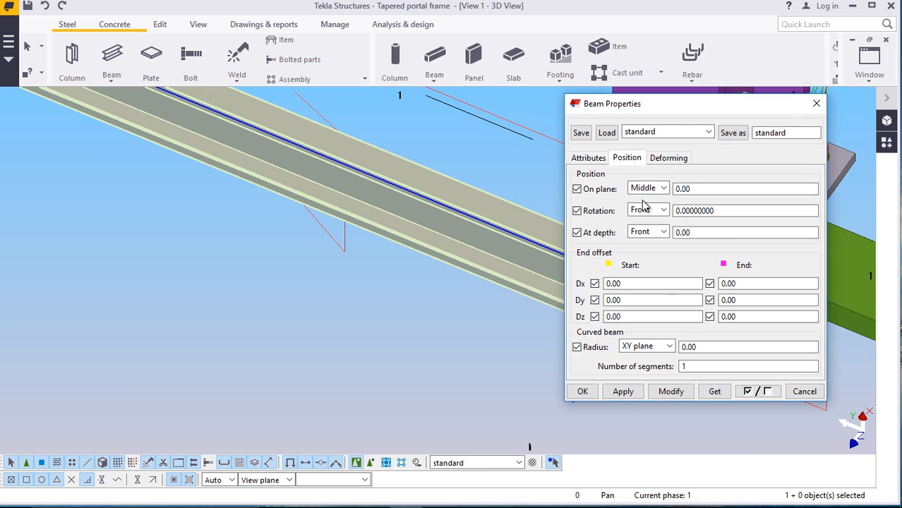
left_click(659, 211)
left_click(646, 227)
left_click(672, 391)
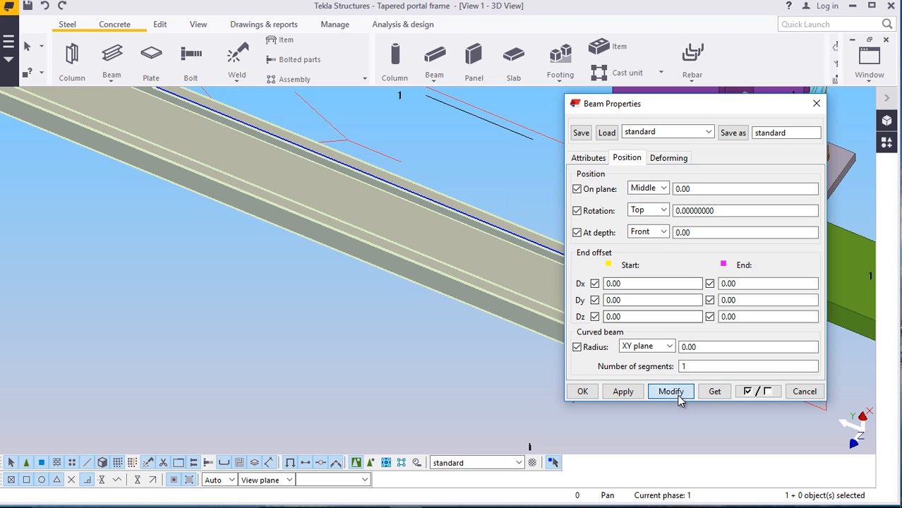
Reapply the I–H rail's depth position as Front, change it to Behind and modify the rail
left_click(664, 232)
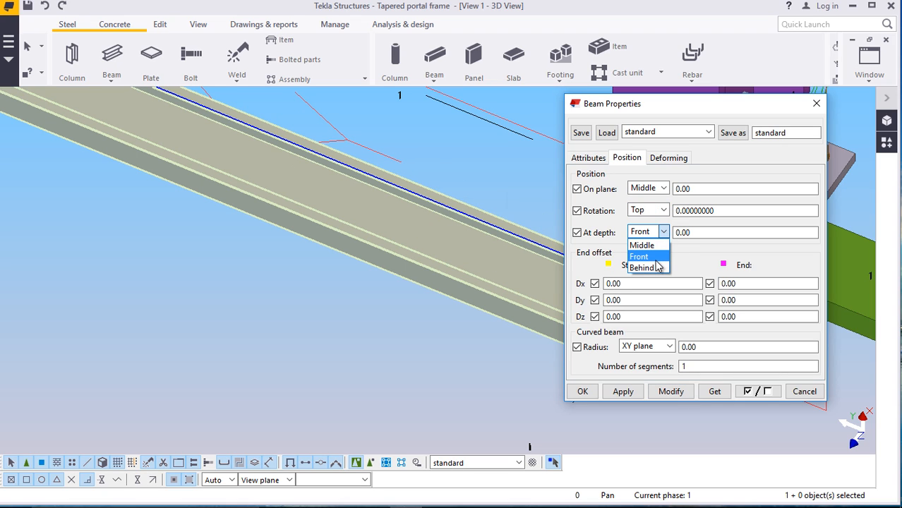
left_click(644, 256)
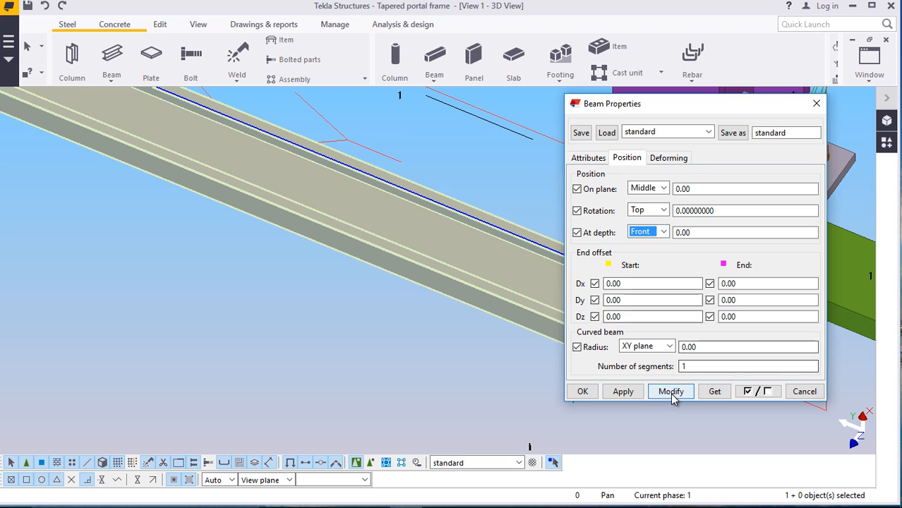
left_click(672, 392)
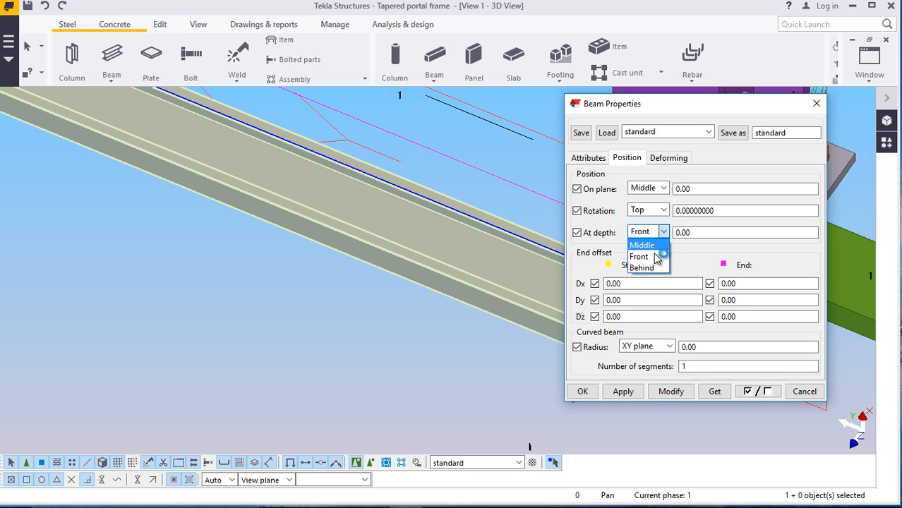
left_click(672, 392)
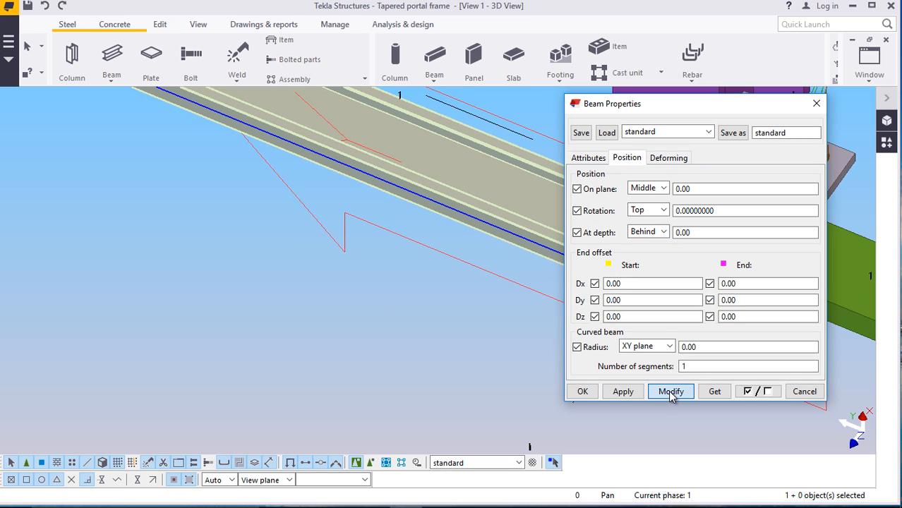
Try the Back rotation on the I–H rail and modify the rail
left_click_drag(652, 109, 549, 135)
left_click(559, 238)
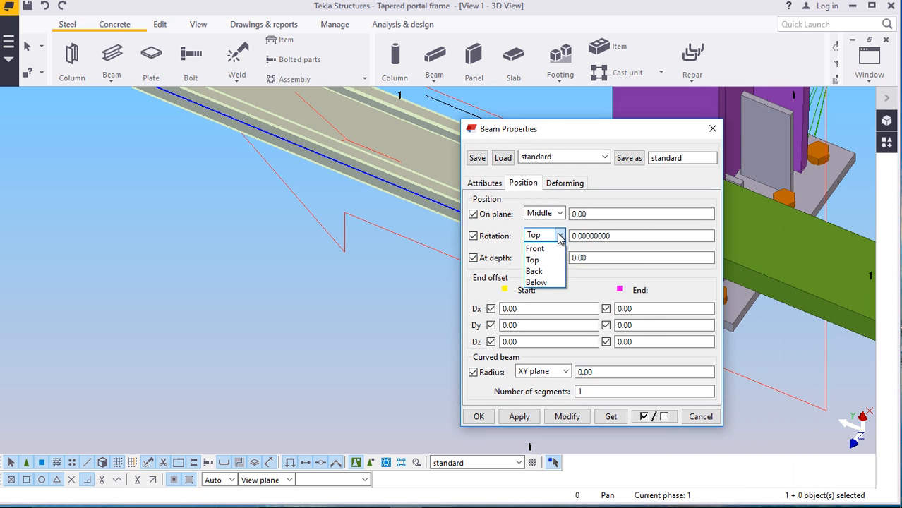
left_click(543, 275)
left_click(567, 417)
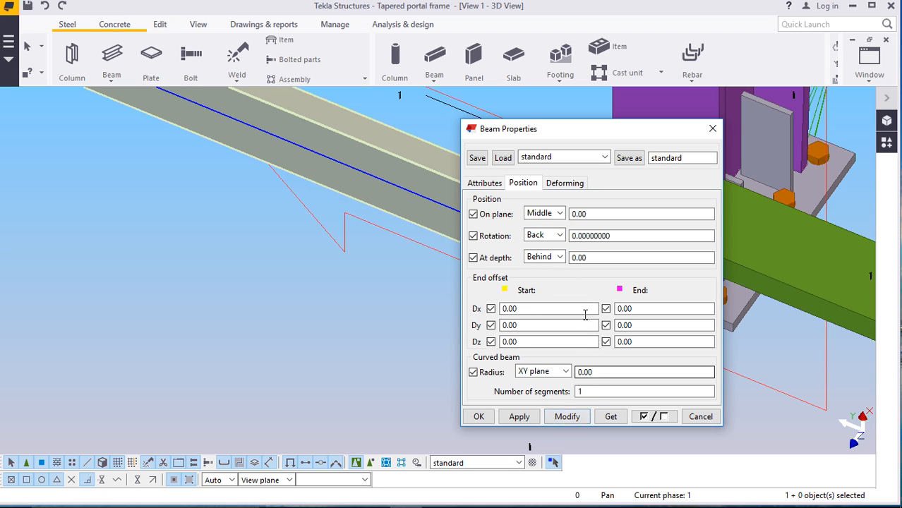
Set the I–H rail's rotation to Below, modify the rail and accept the beam properties
left_click(560, 238)
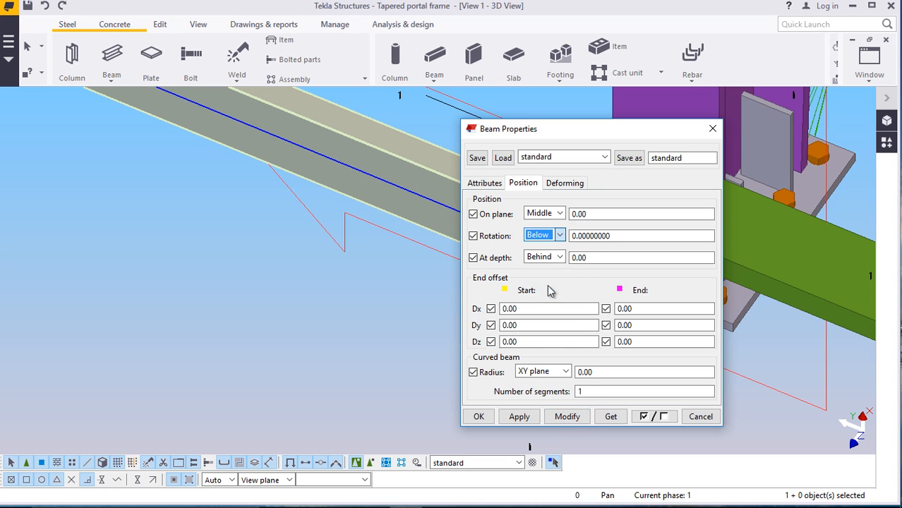
left_click(565, 418)
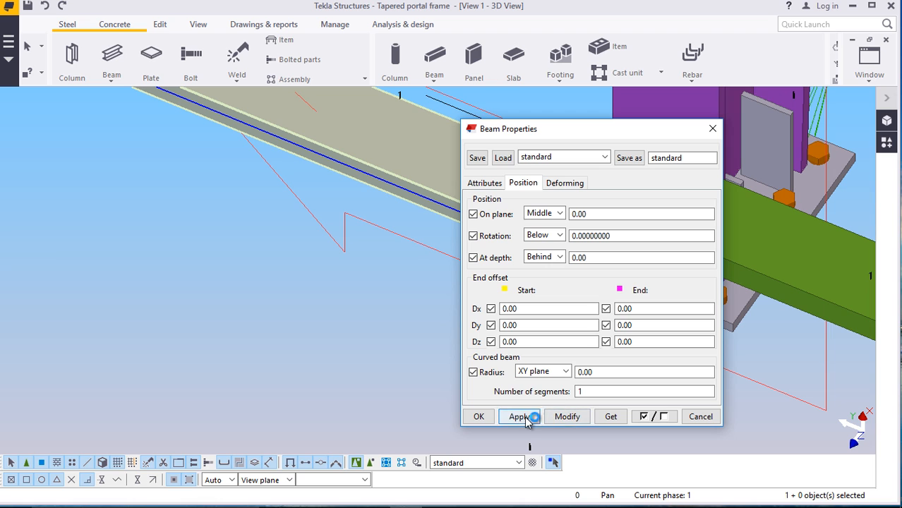
left_click(478, 418)
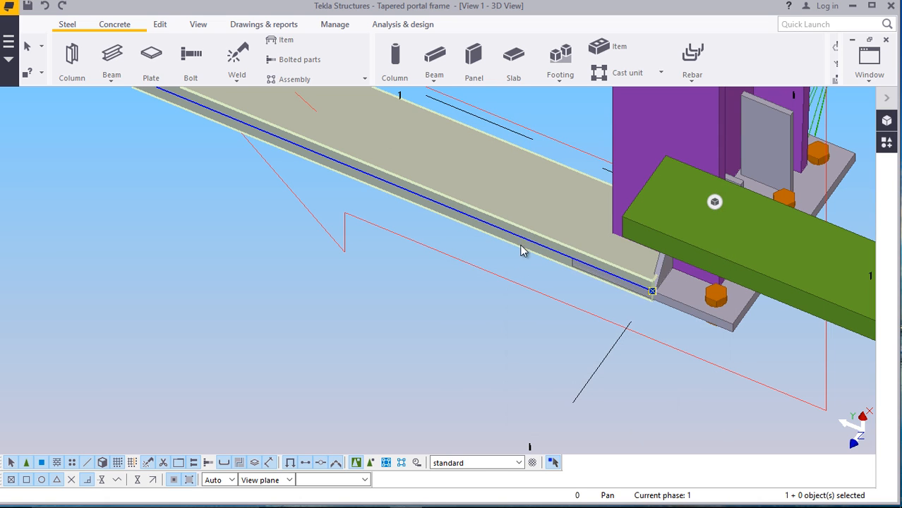
left_click(487, 319)
Move the I–H rail from its upper outer end corner at gridline I to the matching end corner of the I–J rail
scroll(677, 283, "up", 2)
left_click(444, 166)
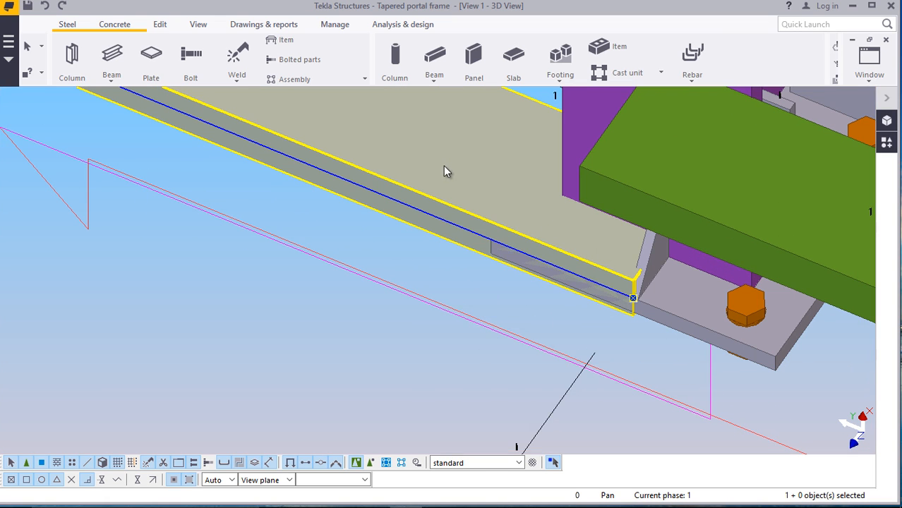
right_click(444, 167)
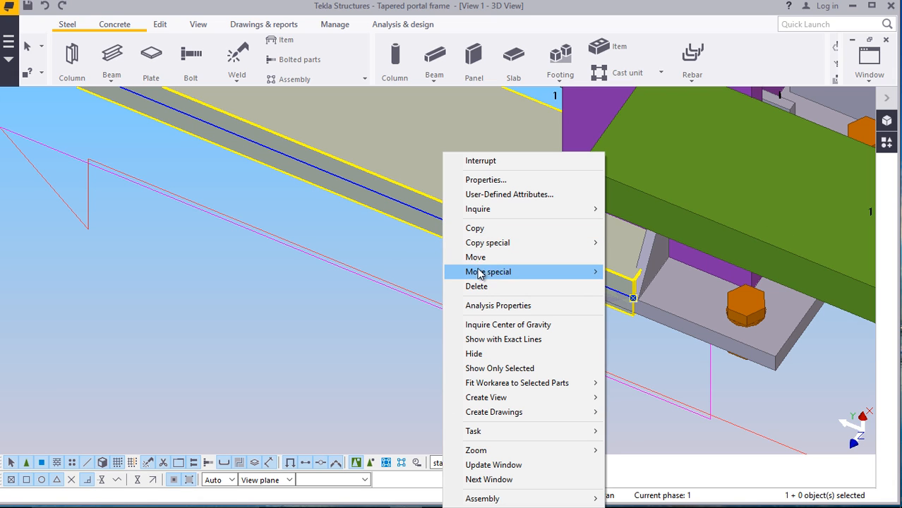
left_click(476, 257)
scroll(646, 285, "up", 2)
scroll(646, 283, "up", 4)
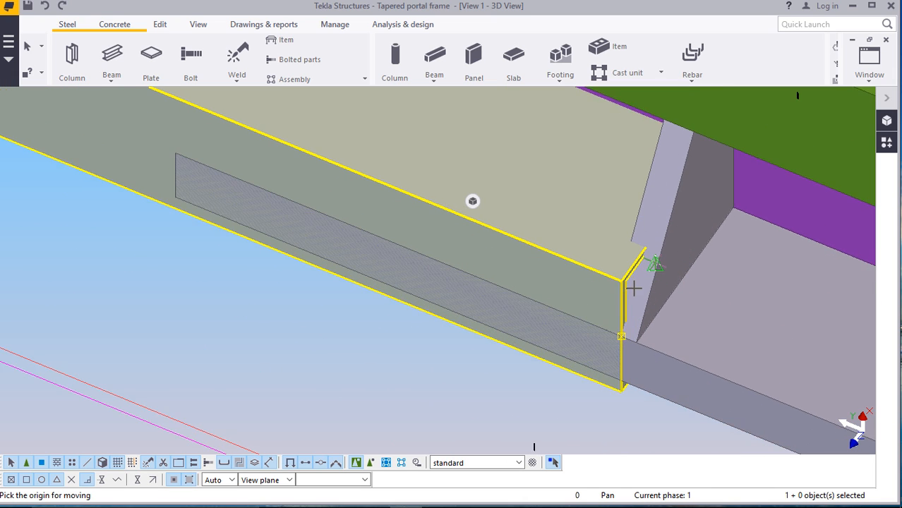
scroll(610, 268, "up", 2)
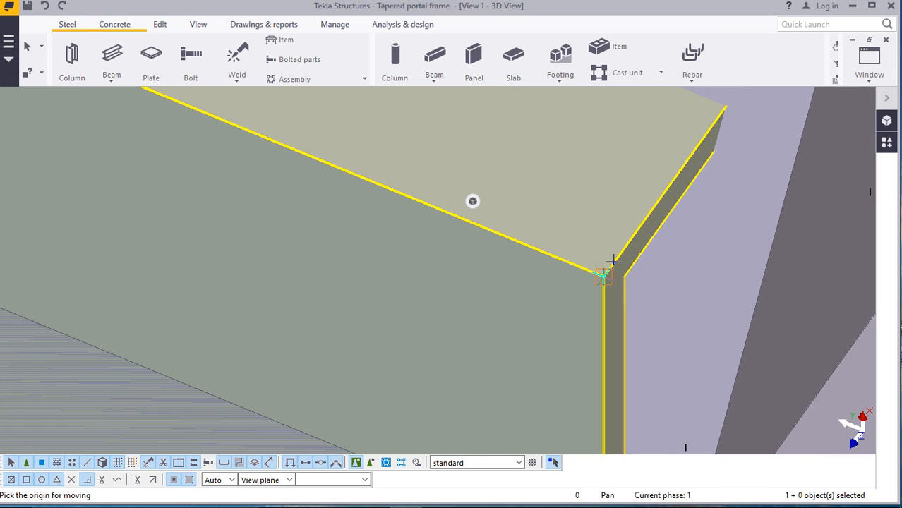
left_click(603, 280)
scroll(570, 310, "down", 5)
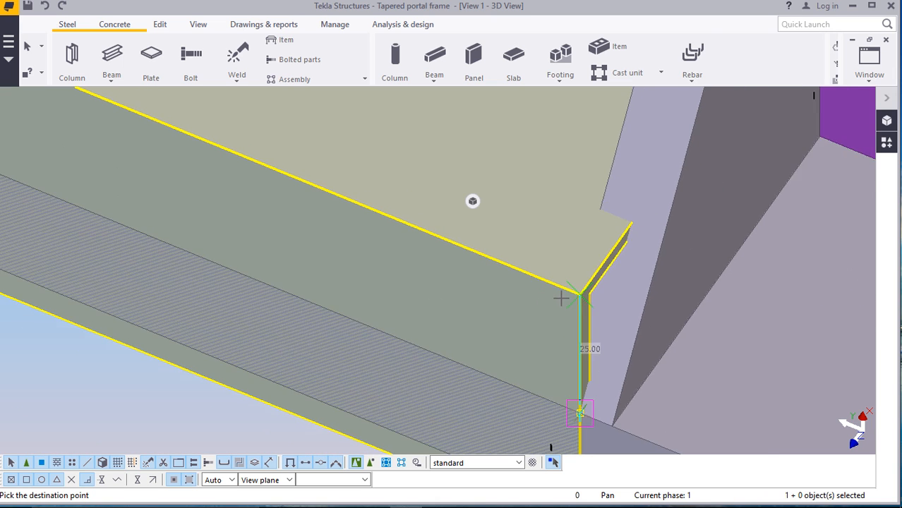
scroll(513, 156, "up", 5)
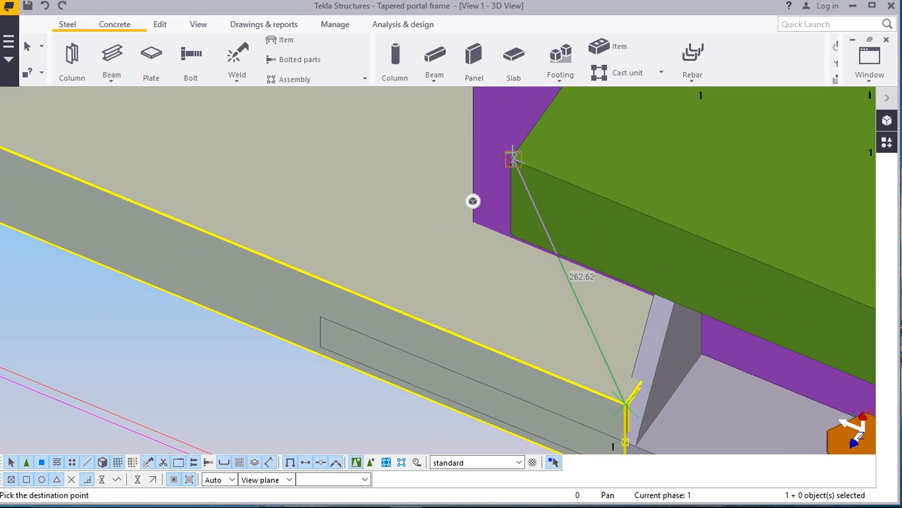
left_click(518, 164)
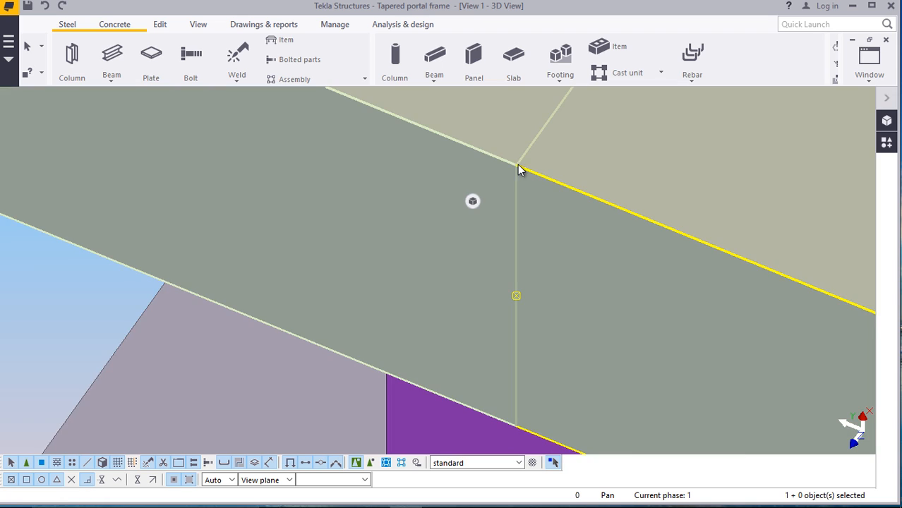
scroll(557, 221, "down", 5)
scroll(577, 242, "down", 5)
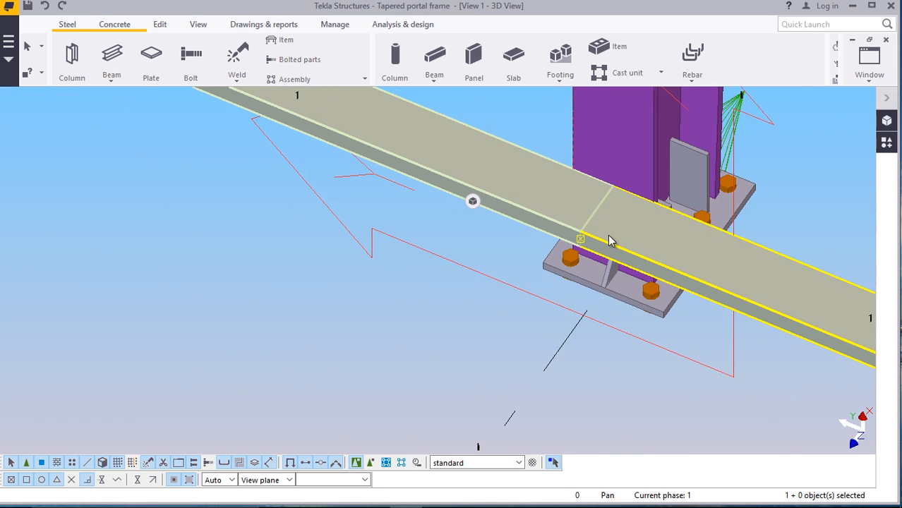
scroll(605, 241, "down", 6)
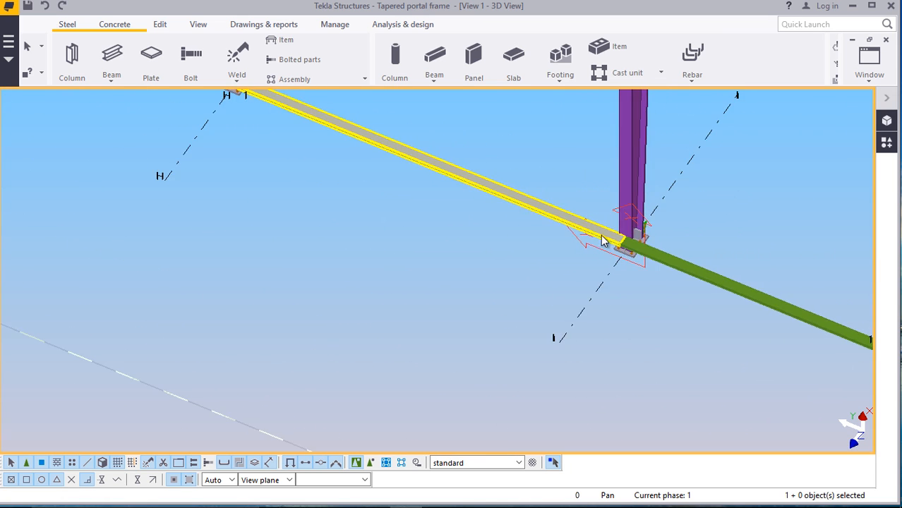
Copy the I–H rail along gridline 1, using gridline I as the origin and gridlines H, G and F as destinations
scroll(437, 156, "up", 4)
left_click(477, 185)
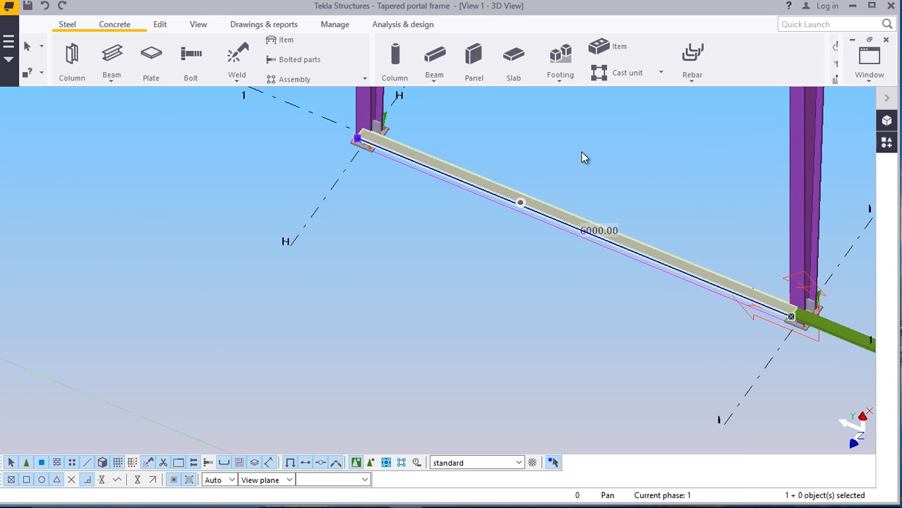
right_click(582, 153)
scroll(574, 206, "down", 2)
key("ctrl+c")
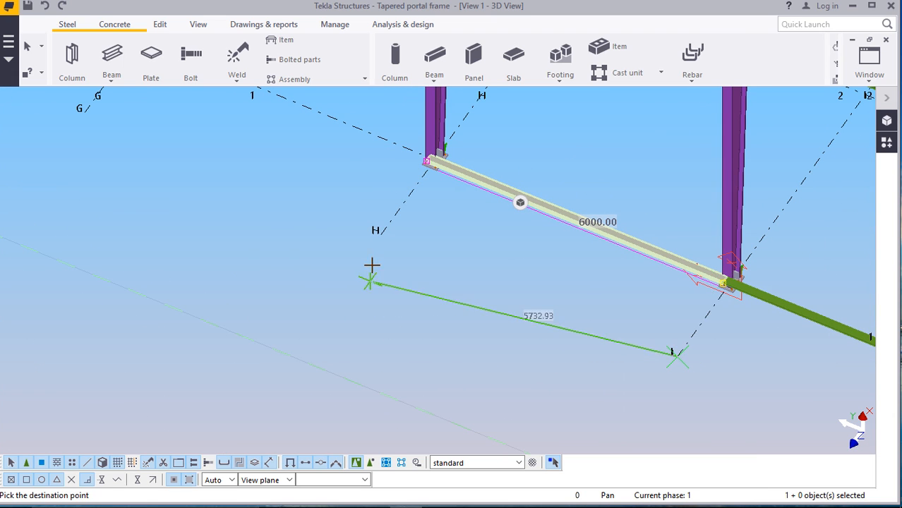
scroll(494, 261, "down", 3)
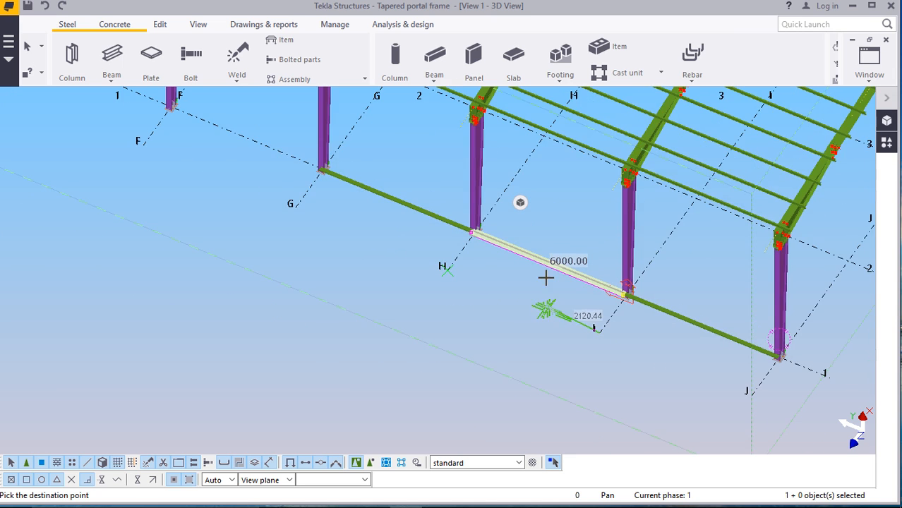
scroll(479, 225, "up", 5)
scroll(428, 235, "up", 2)
scroll(662, 252, "down", 5)
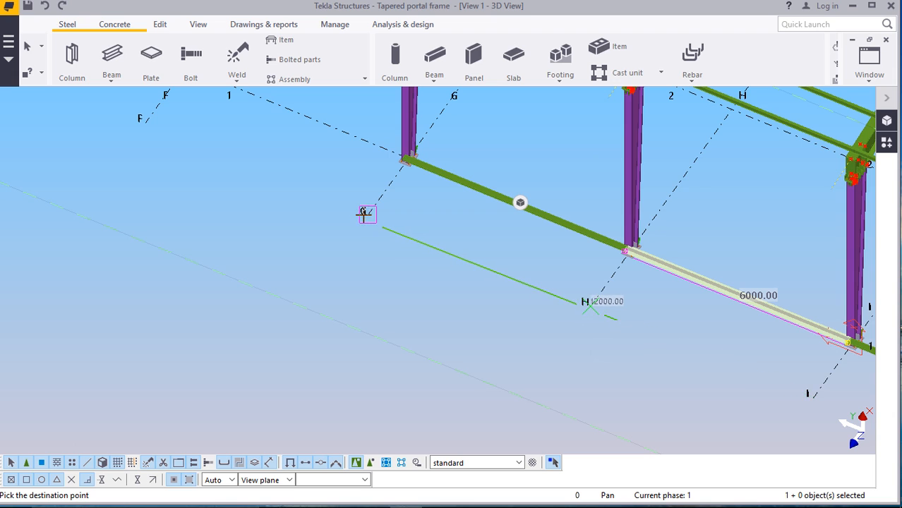
scroll(356, 226, "down", 4)
scroll(325, 207, "up", 2)
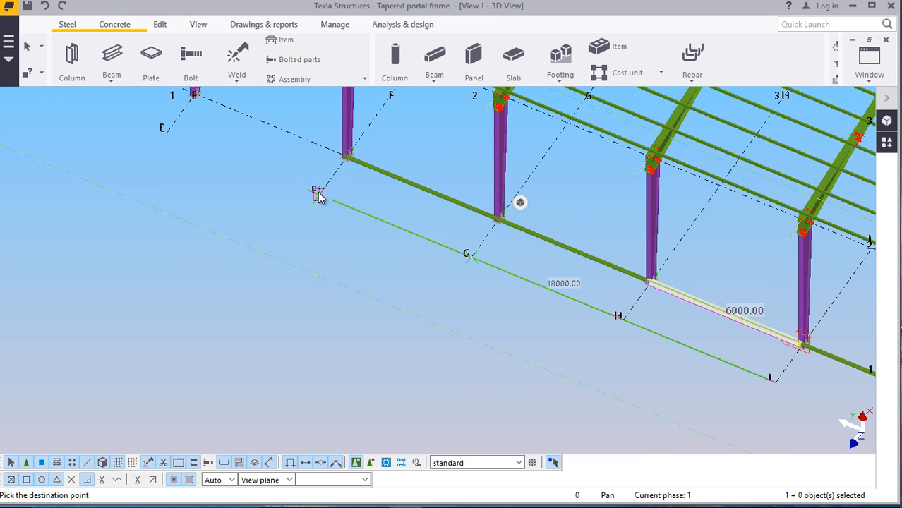
Continue copying the rail to gridlines E, D, C and B to fill the remaining bays up to A, and end the copying
scroll(452, 262, "down", 3)
scroll(255, 173, "up", 4)
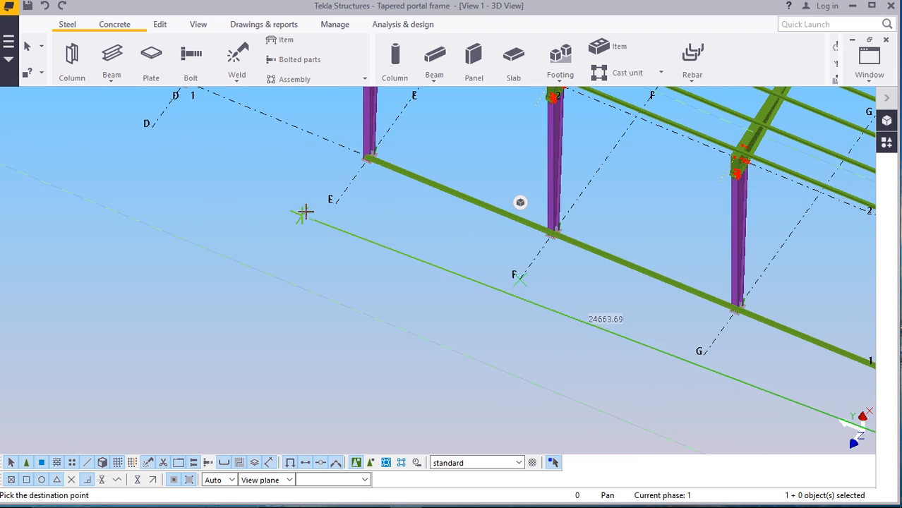
scroll(477, 278, "down", 3)
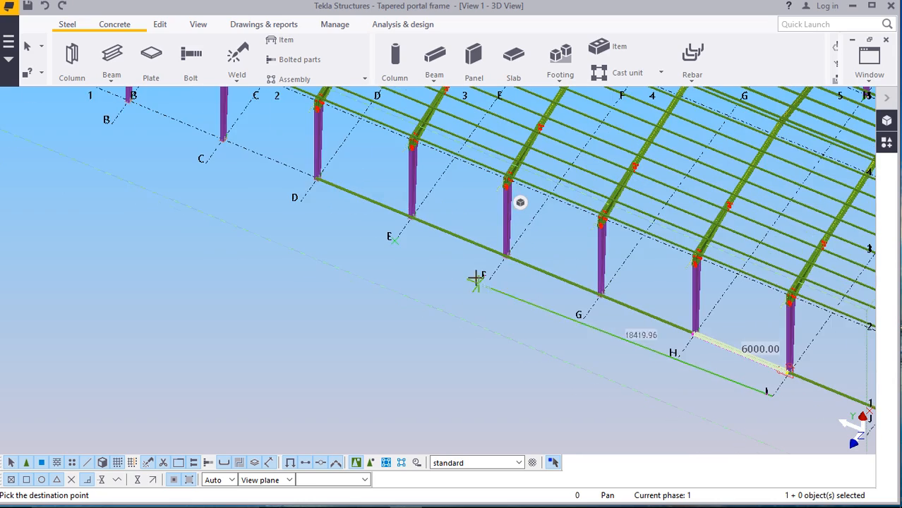
scroll(312, 210, "up", 4)
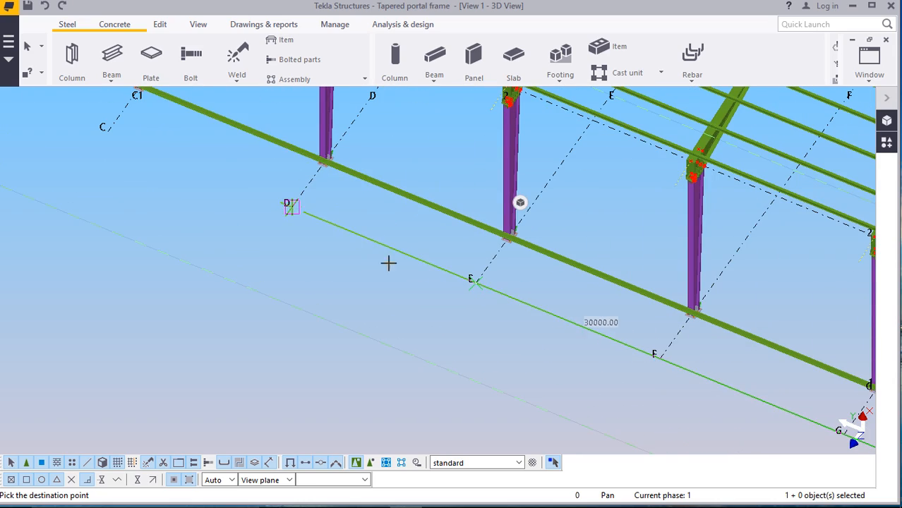
scroll(424, 260, "down", 3)
scroll(263, 181, "up", 2)
scroll(262, 181, "up", 3)
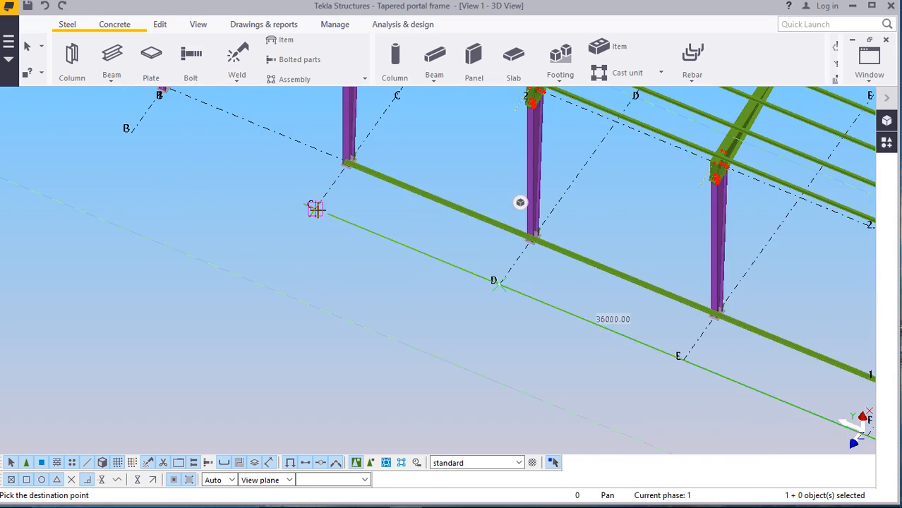
scroll(396, 261, "down", 3)
scroll(261, 206, "up", 3)
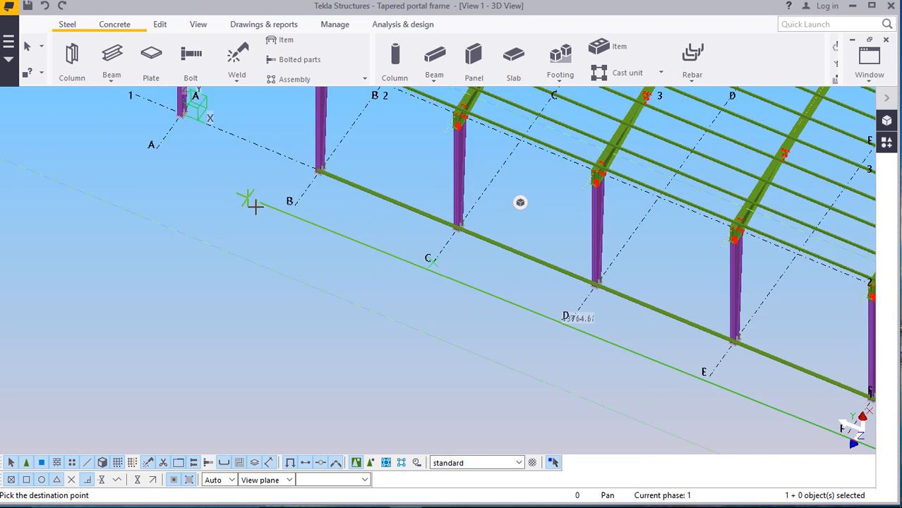
left_click(305, 202)
right_click(240, 181)
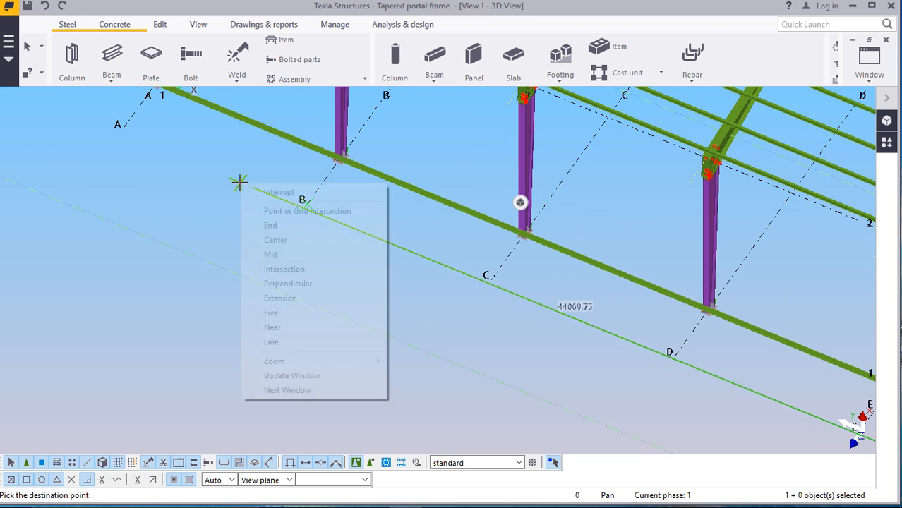
left_click(278, 191)
Open the position settings in the beam properties of the A–B rail
scroll(239, 190, "down", 3)
scroll(224, 161, "up", 5)
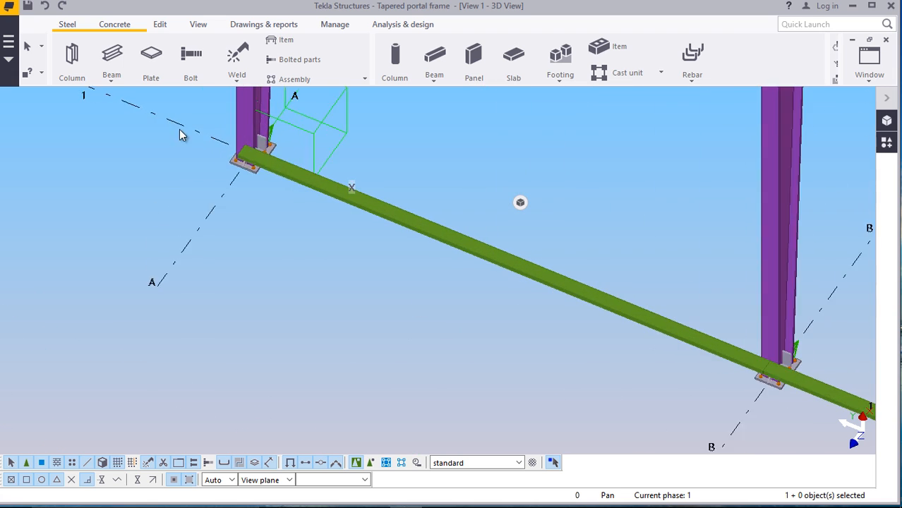
left_click(342, 192)
double_click(346, 185)
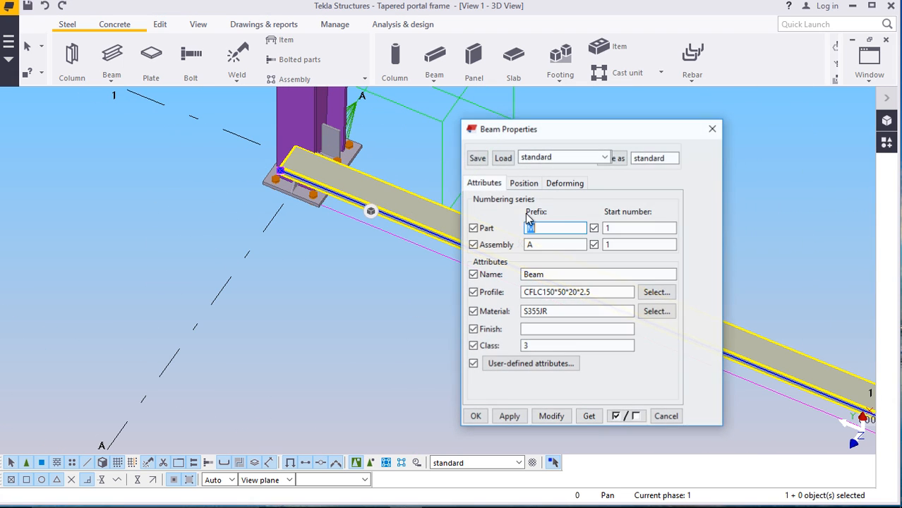
left_click(525, 183)
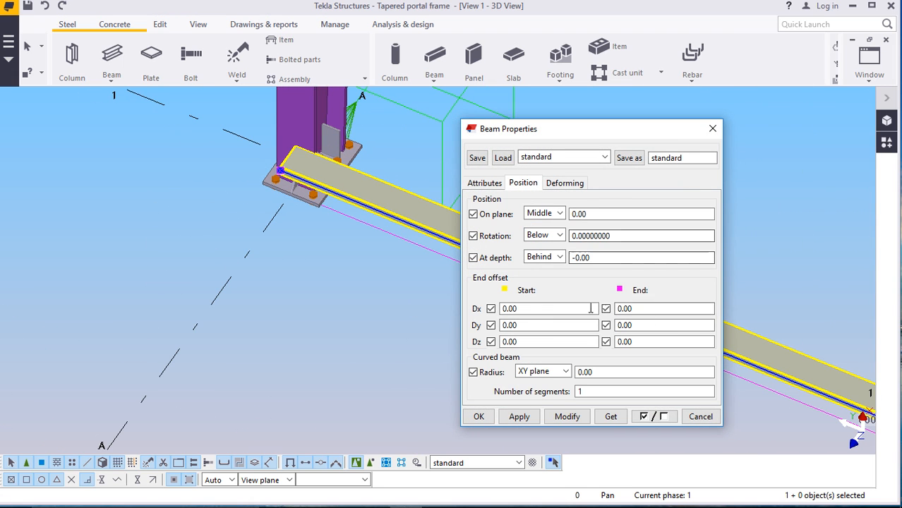
Try a start Dx offset of -300 on the A–B rail and reset it to 0
left_click(521, 309)
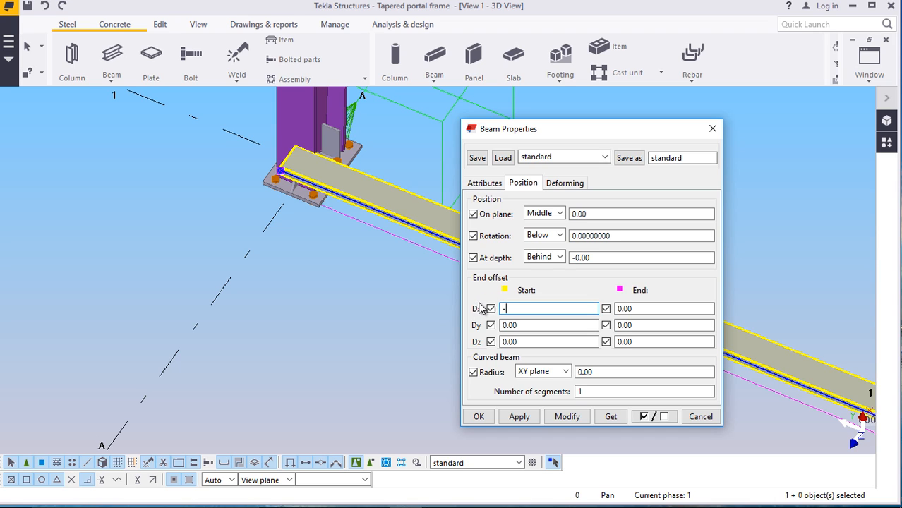
type("-300")
left_click(567, 417)
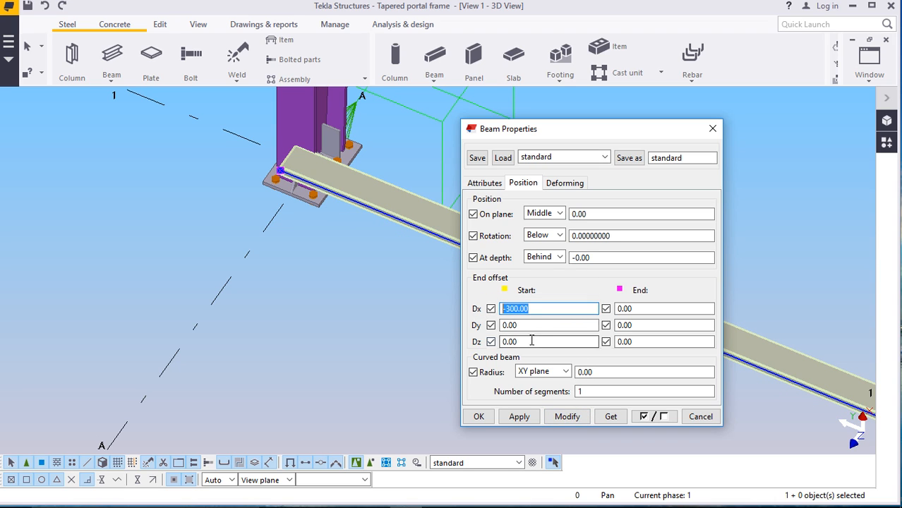
type("0")
left_click(568, 416)
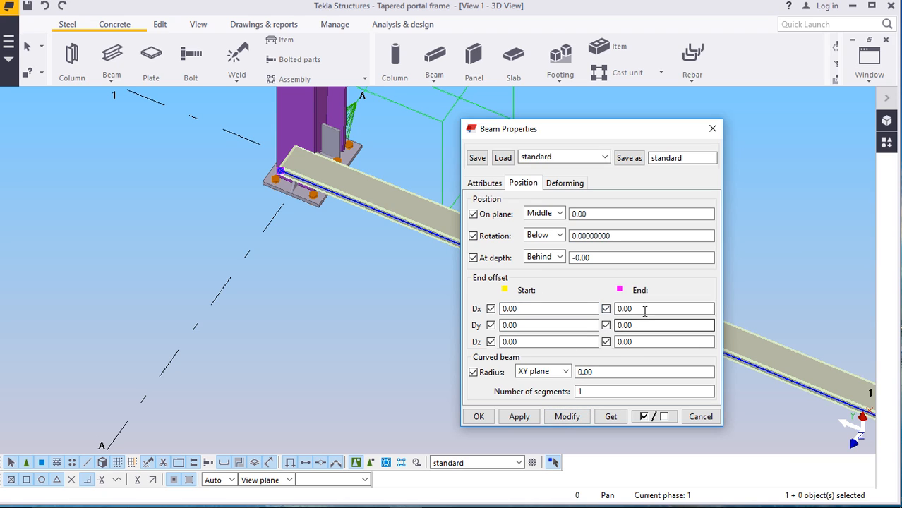
Set the A–B rail's end Dx offset to 300 to extend it past column A, modify the rail and close its properties
type("300")
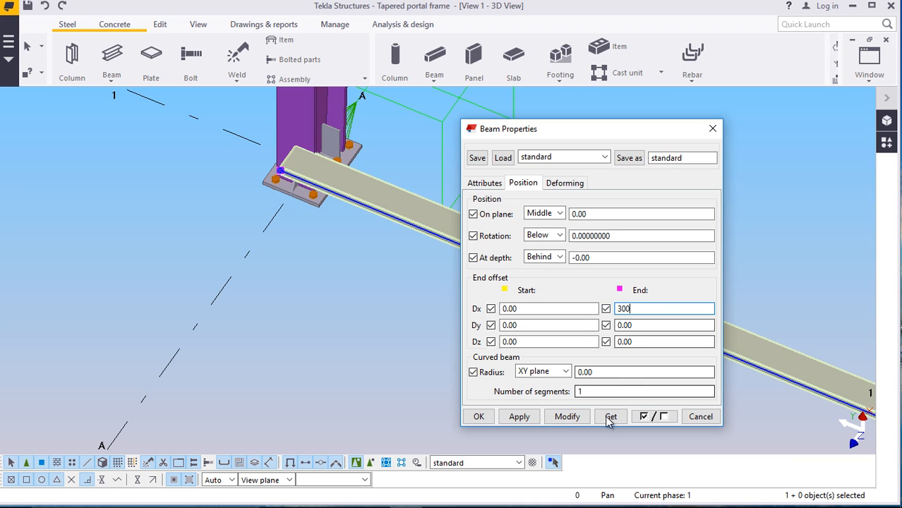
left_click(567, 416)
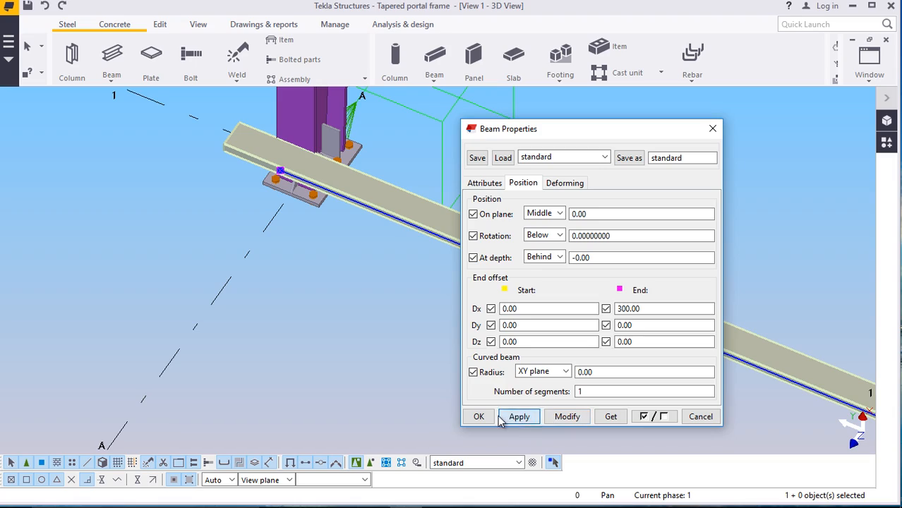
key("Escape")
scroll(276, 242, "down", 6)
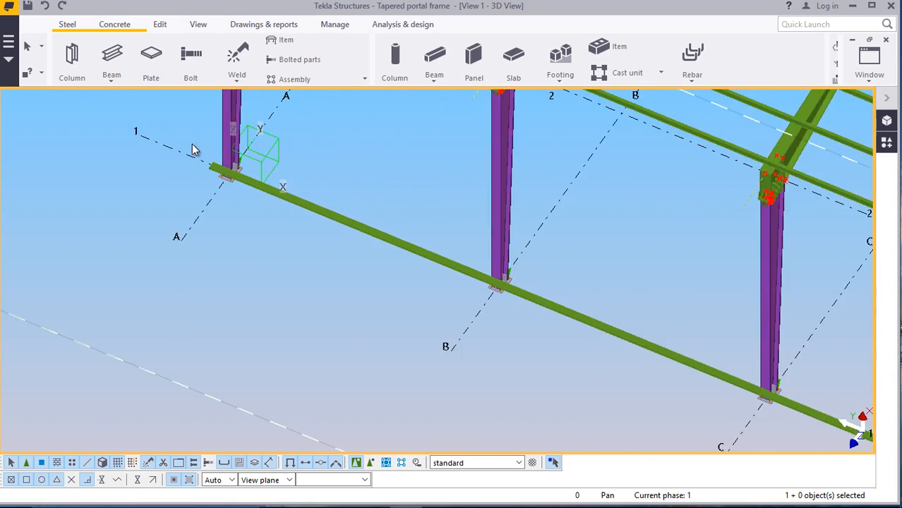
scroll(193, 133, "down", 5)
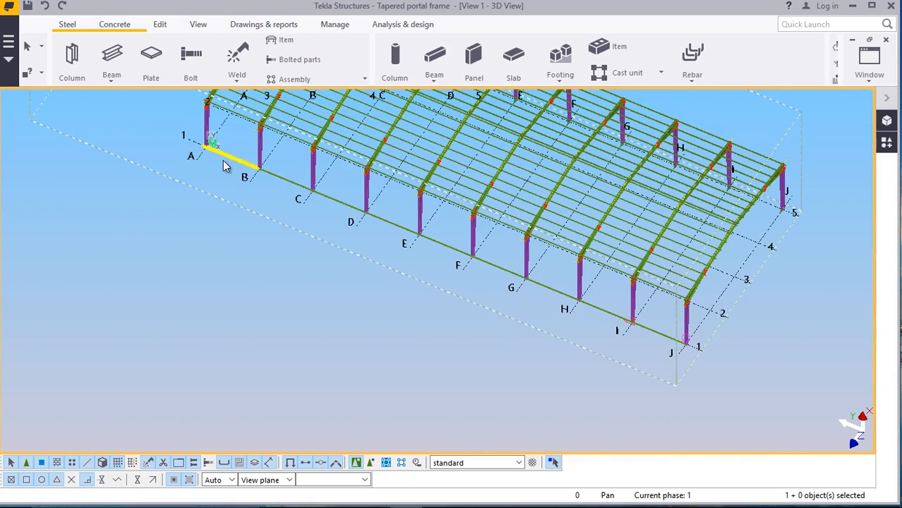
Open the position settings in the beam properties of the I–J rail on gridline 1
scroll(644, 341, "up", 10)
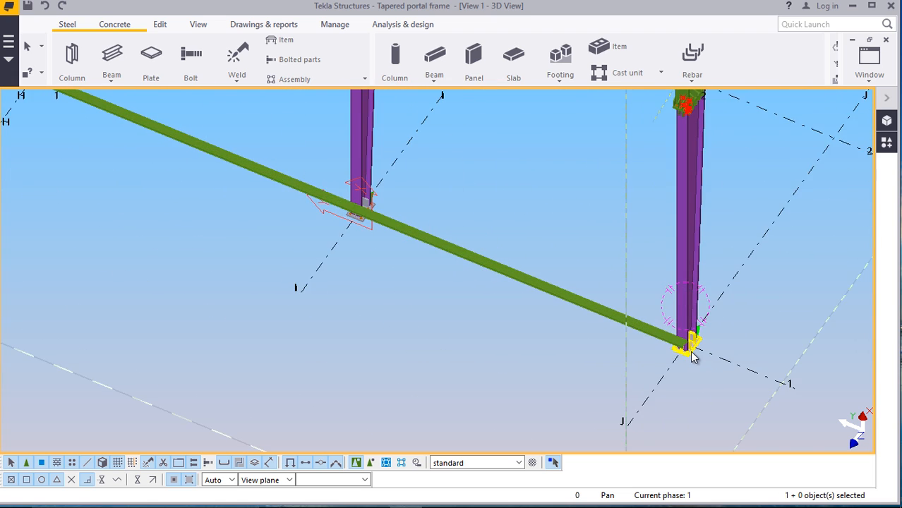
scroll(667, 343, "up", 2)
double_click(604, 313)
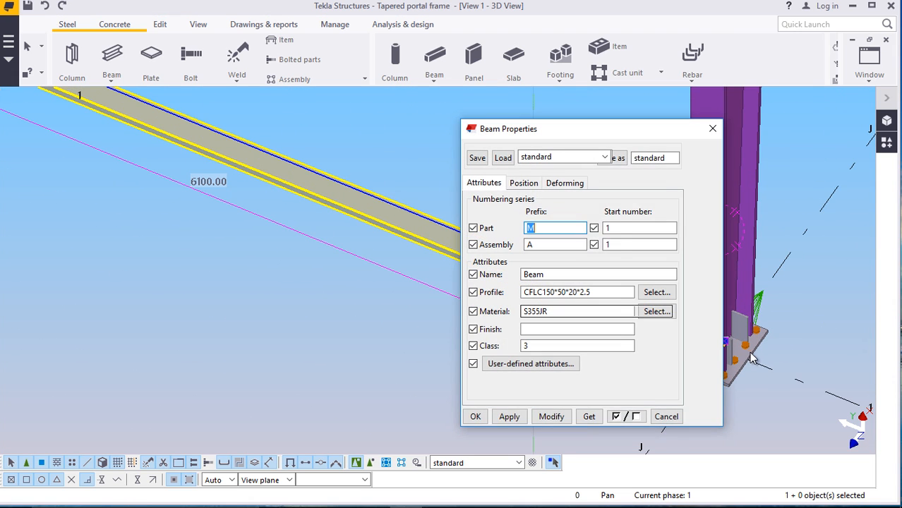
left_click(522, 183)
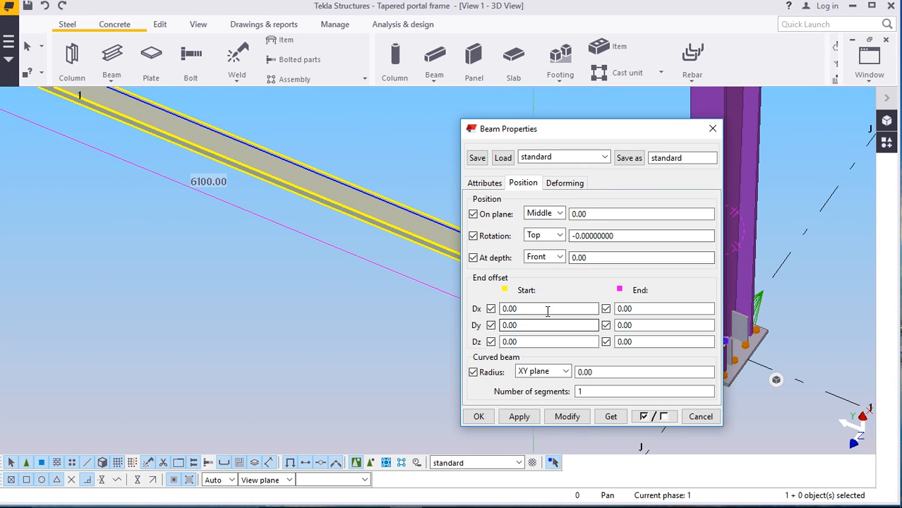
Try a start Dx offset of 300 on the I–J rail and reset it to 0
left_click_drag(548, 310, 503, 309)
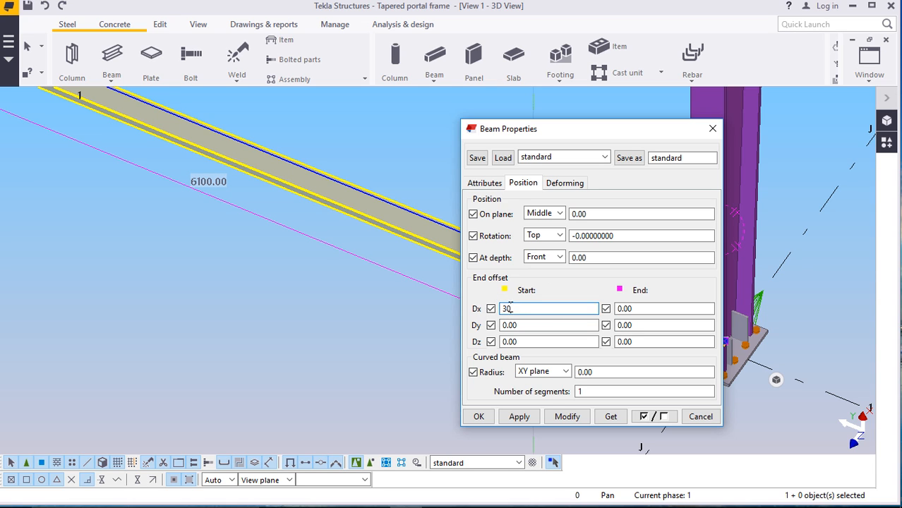
left_click(565, 418)
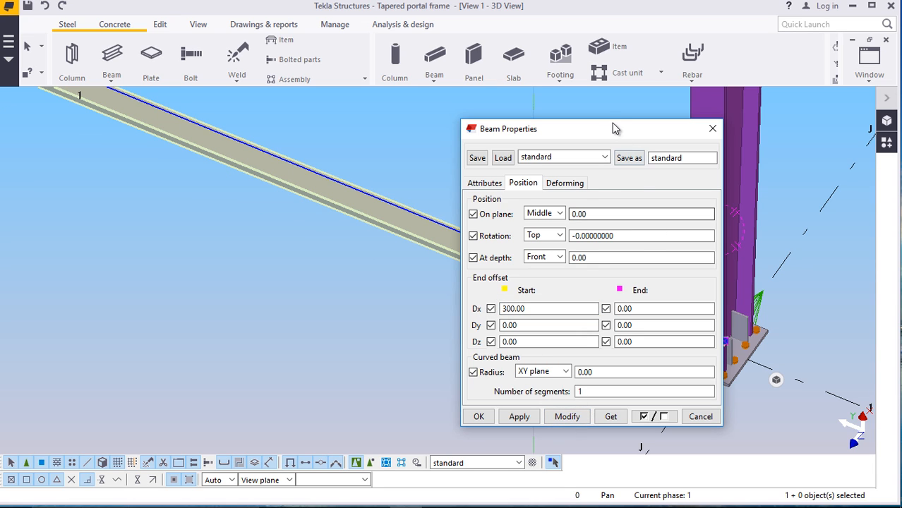
left_click_drag(527, 133, 309, 104)
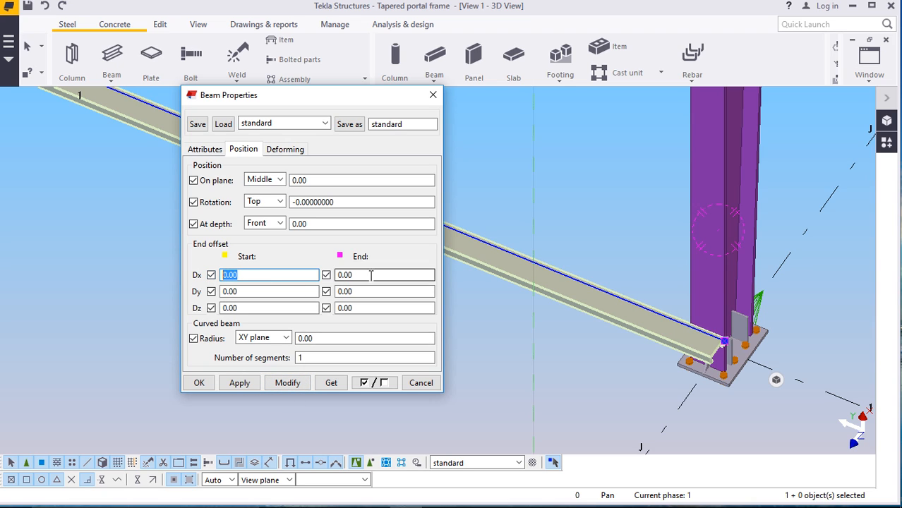
Set the I–J rail's end Dx offset to 300 to extend it past column J, modify the rail and close its properties
type("00")
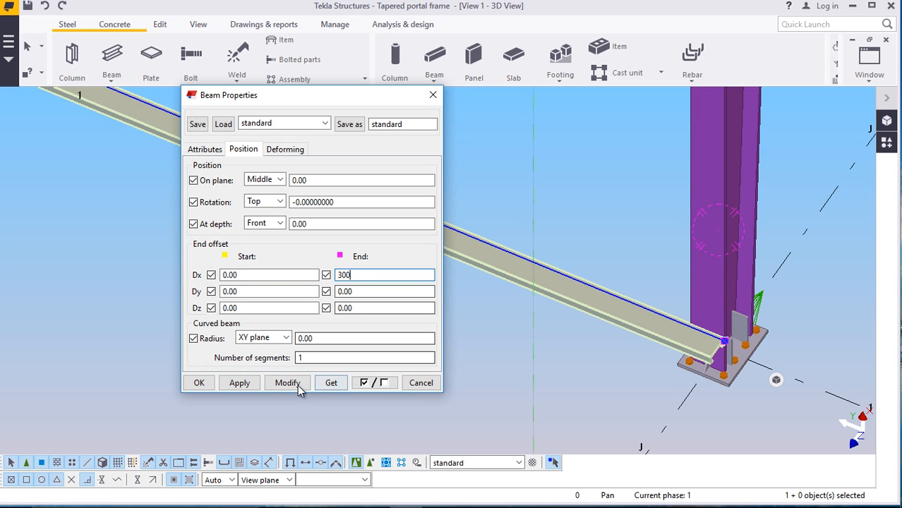
left_click(286, 383)
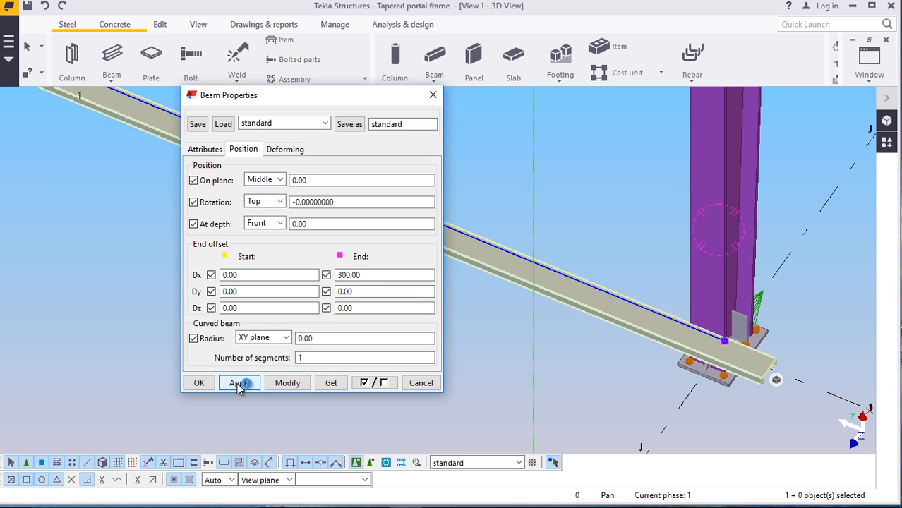
left_click(199, 384)
Select all the base rails along gridline 1, from the I–J bay through to the A–B bay
scroll(511, 357, "down", 5)
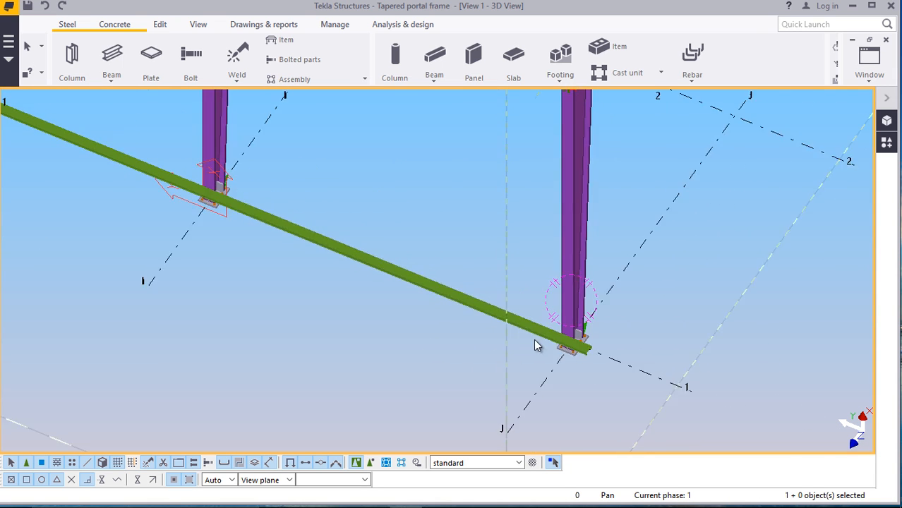
scroll(563, 315, "down", 4)
scroll(583, 306, "up", 3)
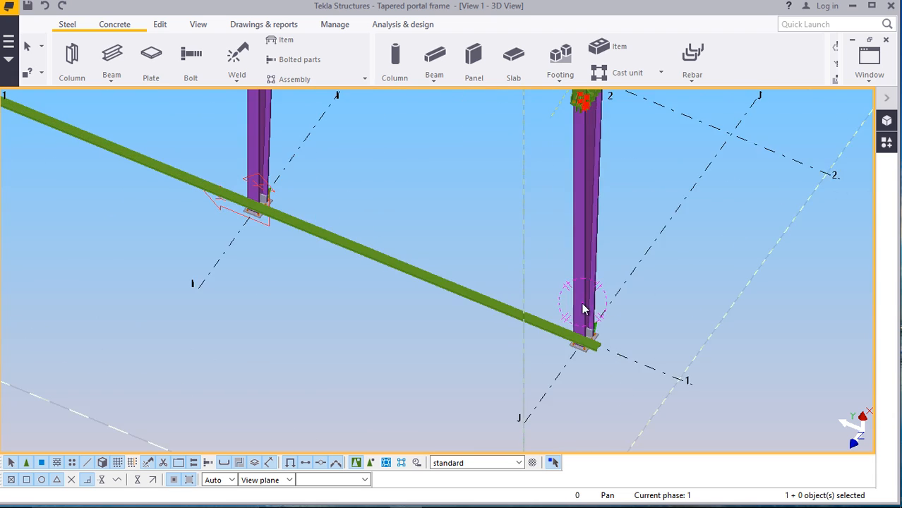
scroll(601, 291, "down", 2)
left_click(553, 295)
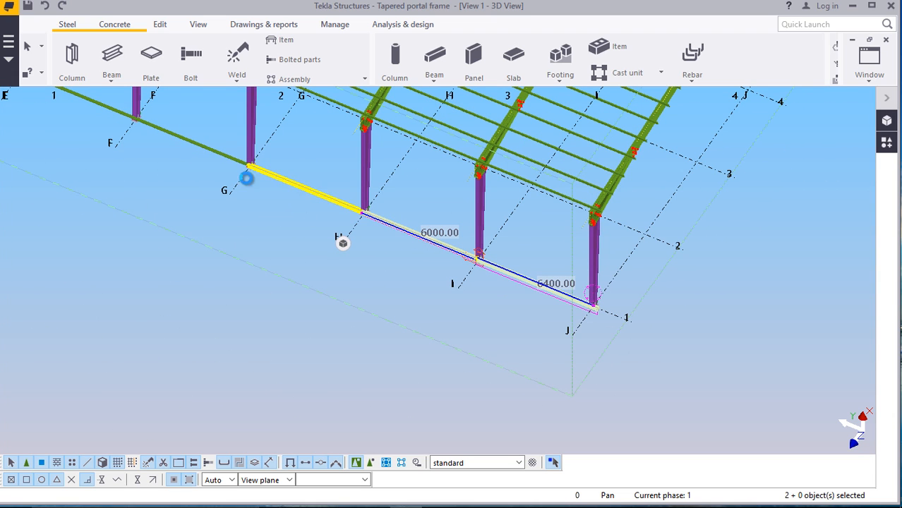
left_click(246, 179, "ctrl")
scroll(503, 372, "down", 3)
scroll(241, 204, "up", 3)
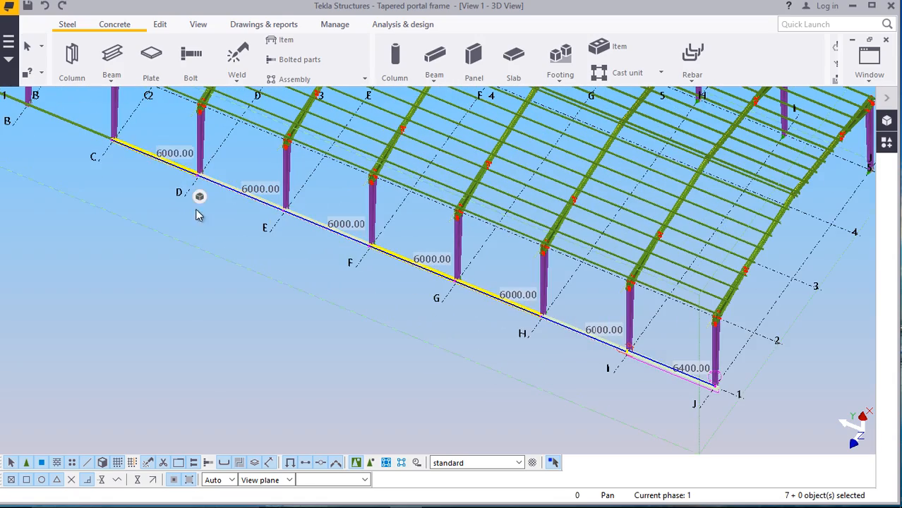
scroll(429, 351, "down", 3)
scroll(153, 236, "up", 4)
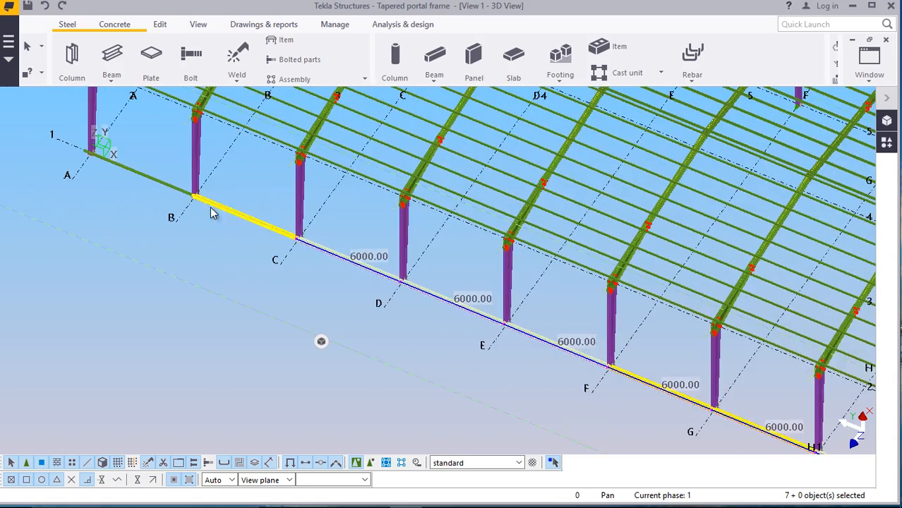
left_click(211, 214, "ctrl")
scroll(161, 199, "down", 3)
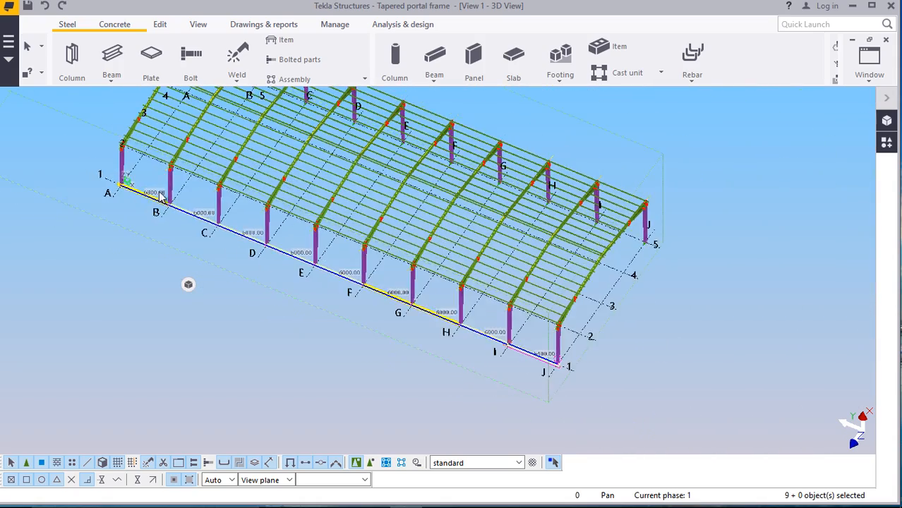
Copy the selected base rails linearly up the wall with a dX spacing of 1100, dY 0 and dZ 0, and end the copying
scroll(576, 366, "up", 6)
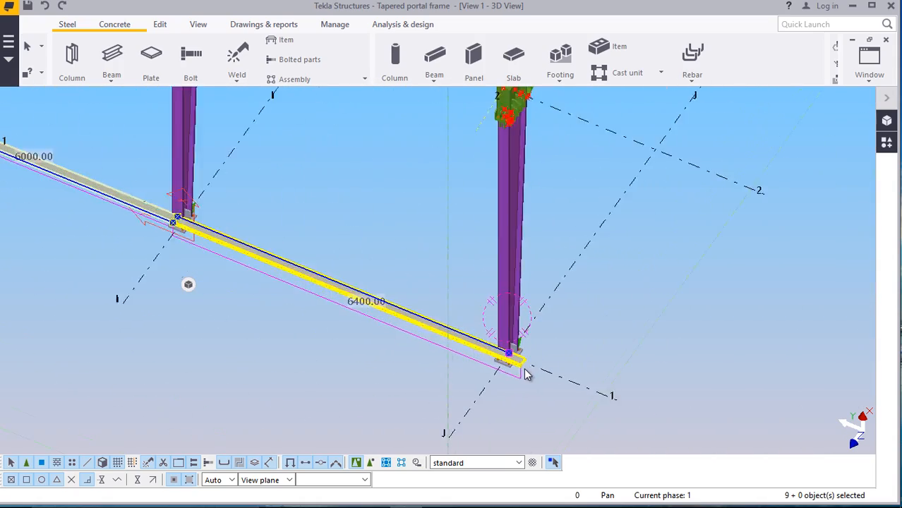
scroll(410, 178, "up", 4)
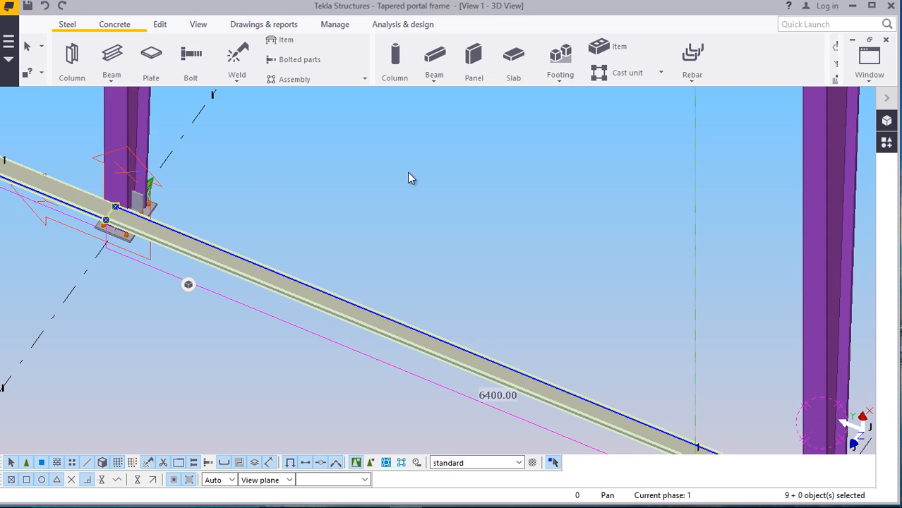
right_click(421, 162)
mouse_move(503, 203)
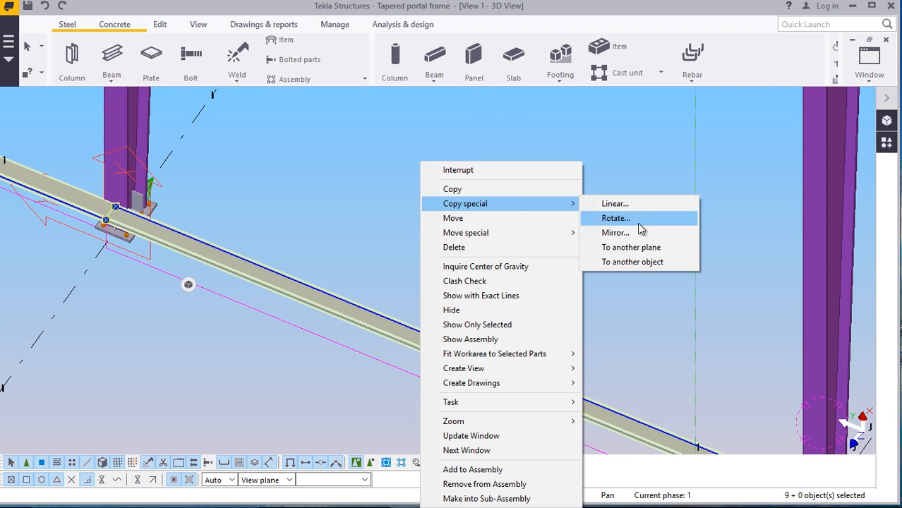
left_click(615, 204)
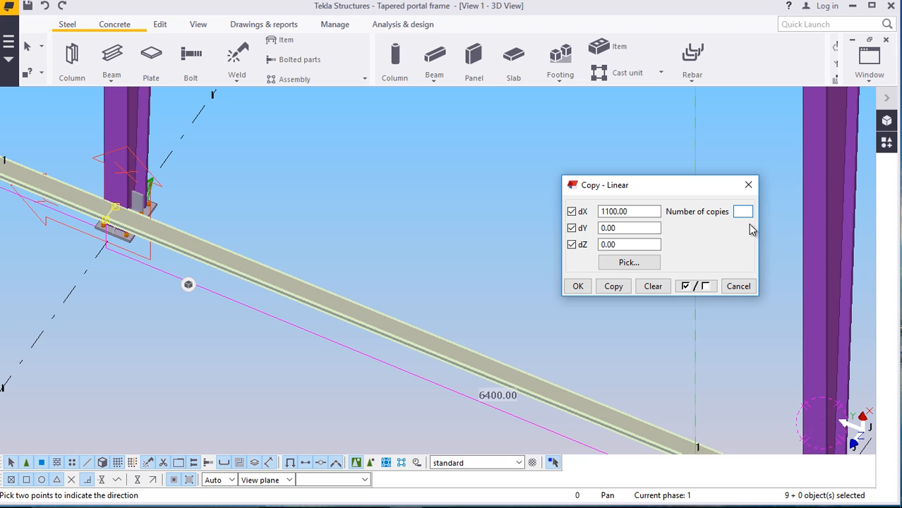
left_click(613, 288)
left_click(578, 287)
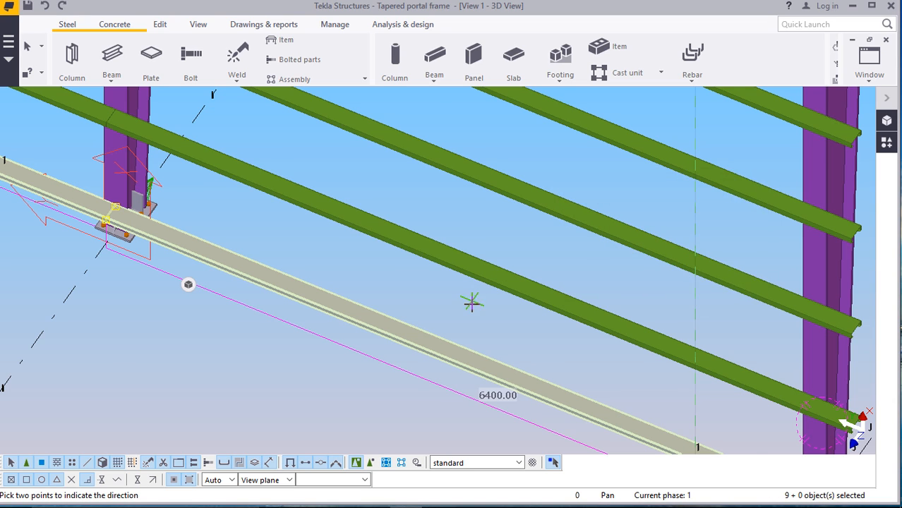
scroll(471, 302, "down", 3)
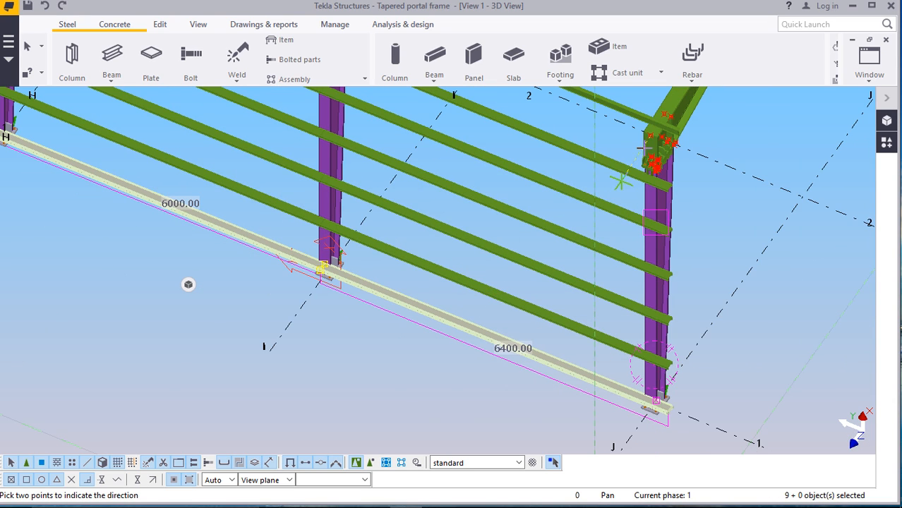
scroll(645, 150, "up", 5)
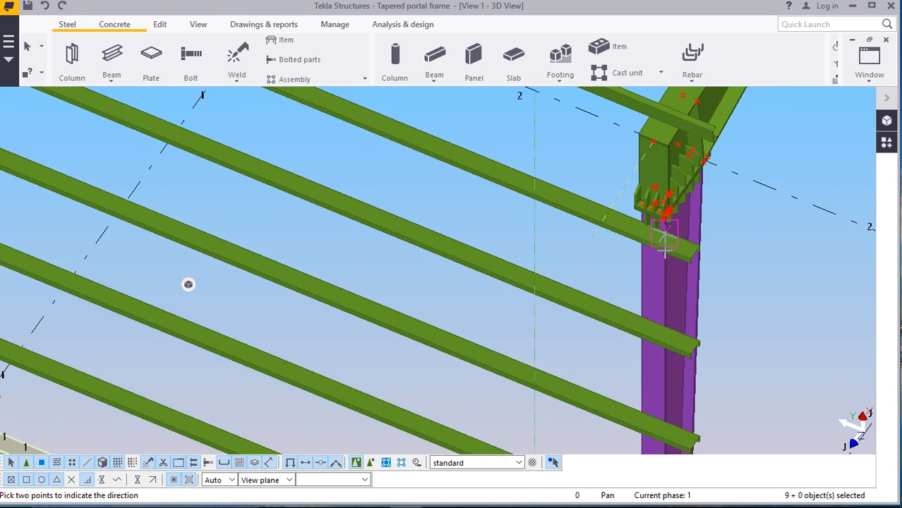
scroll(664, 240, "down", 1)
right_click(748, 237)
left_click(776, 240)
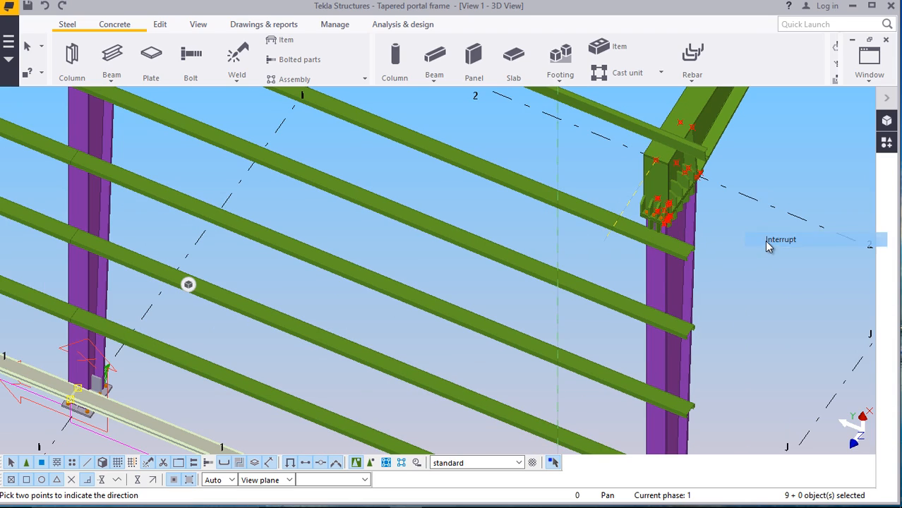
left_click(764, 240)
Select the stacked side rails in the I–J bay on gridline 1, from the base to the eaves
scroll(639, 271, "down", 4)
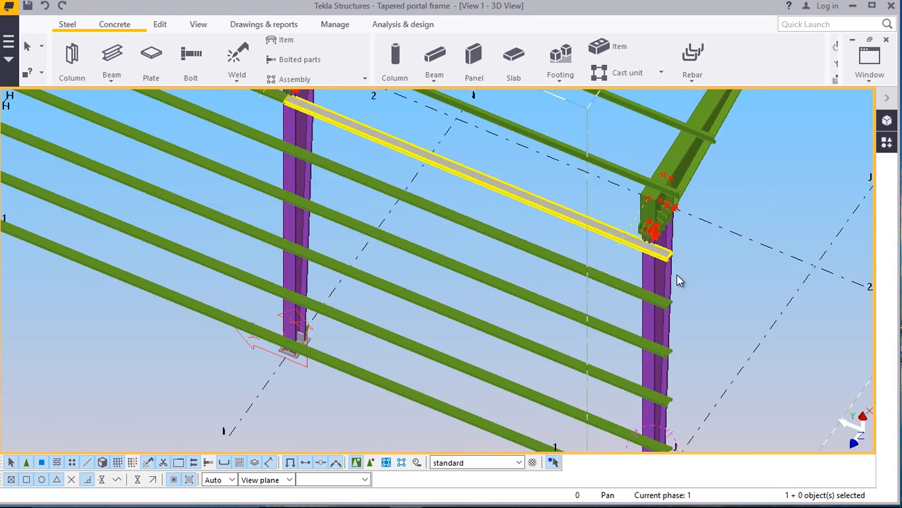
scroll(446, 317, "down", 10)
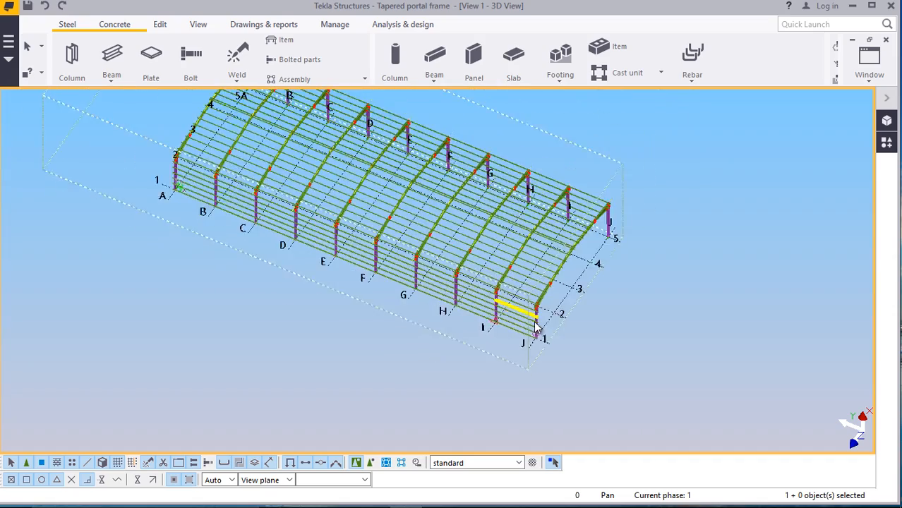
scroll(518, 276, "up", 10)
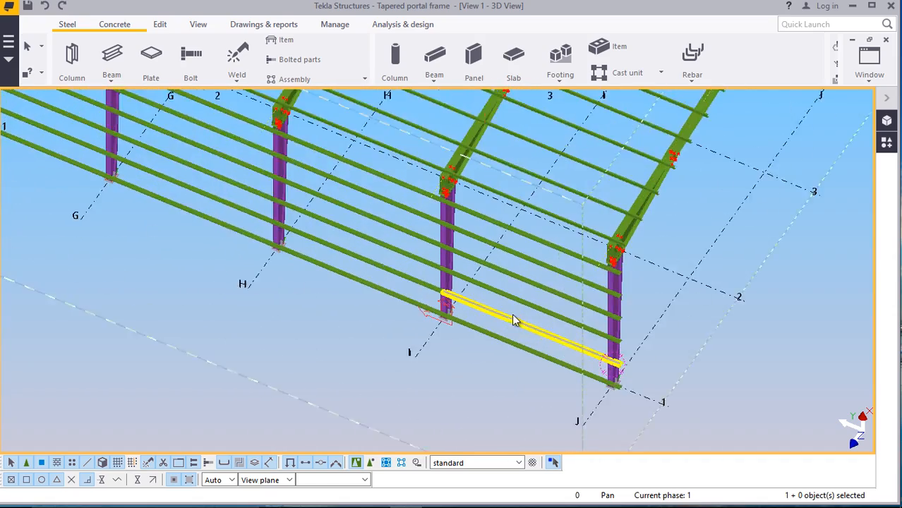
scroll(531, 333, "up", 1)
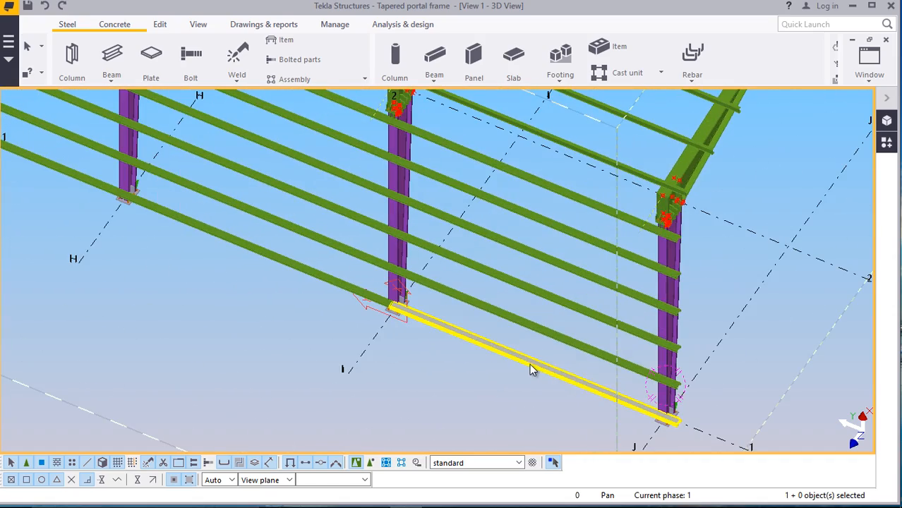
left_click(521, 325, "ctrl")
left_click(529, 286, "ctrl")
left_click(527, 254, "ctrl")
left_click(519, 213, "ctrl")
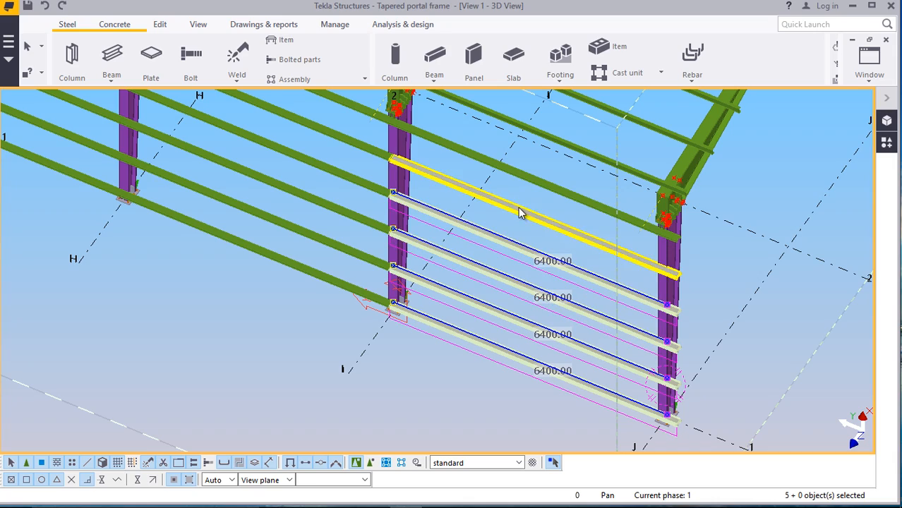
left_click(528, 182, "ctrl")
left_click(472, 318, "ctrl")
scroll(463, 326, "down", 5)
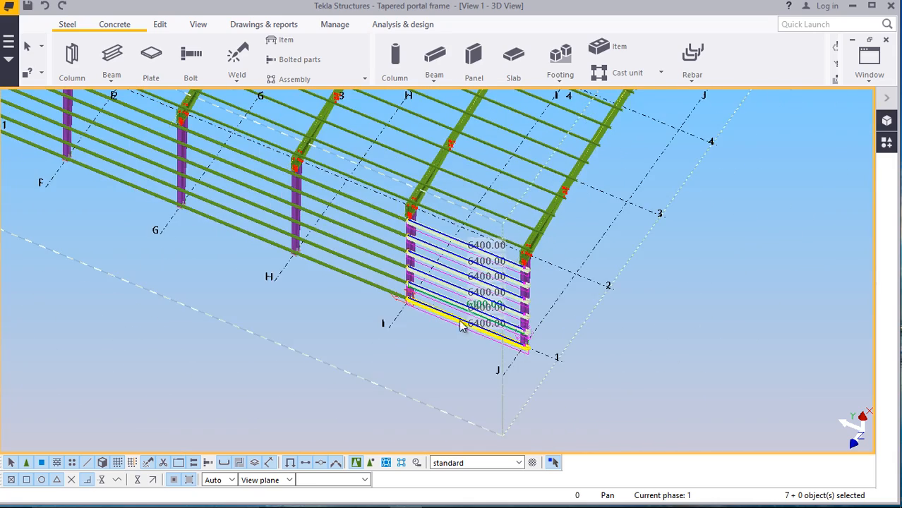
Add all the side rails in the H–I bay on gridline 1 to the selection
scroll(423, 311, "down", 2)
scroll(408, 306, "up", 4)
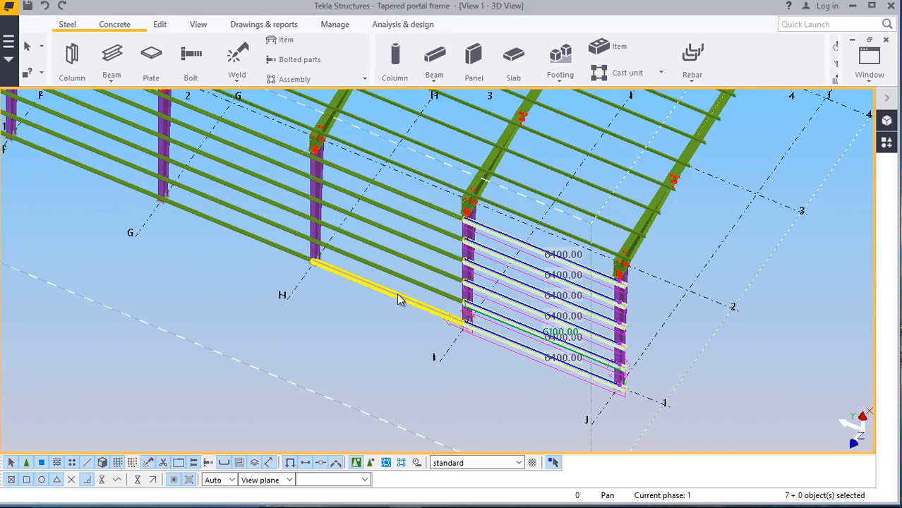
left_click(399, 299, "ctrl")
left_click(399, 274, "ctrl")
left_click(398, 249, "ctrl")
left_click(398, 223, "ctrl")
left_click(396, 197, "ctrl")
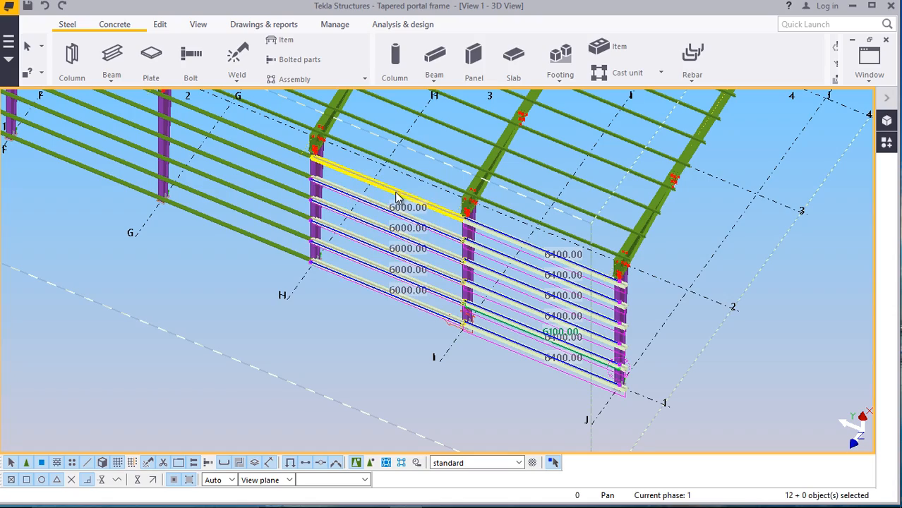
left_click(397, 198, "ctrl")
Examine the bolted ridge connection of the gridline J frame and the purlins on both sides of it
scroll(331, 341, "down", 4)
scroll(529, 205, "up", 3)
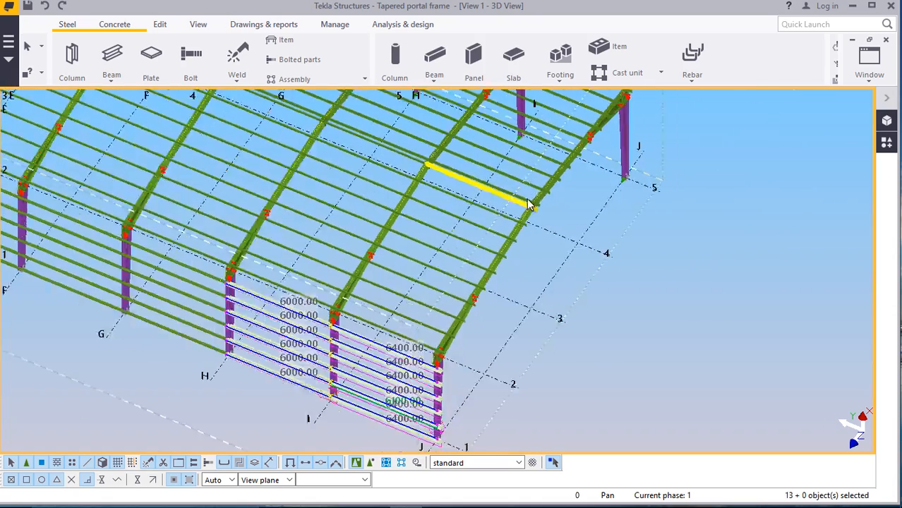
scroll(530, 205, "up", 6)
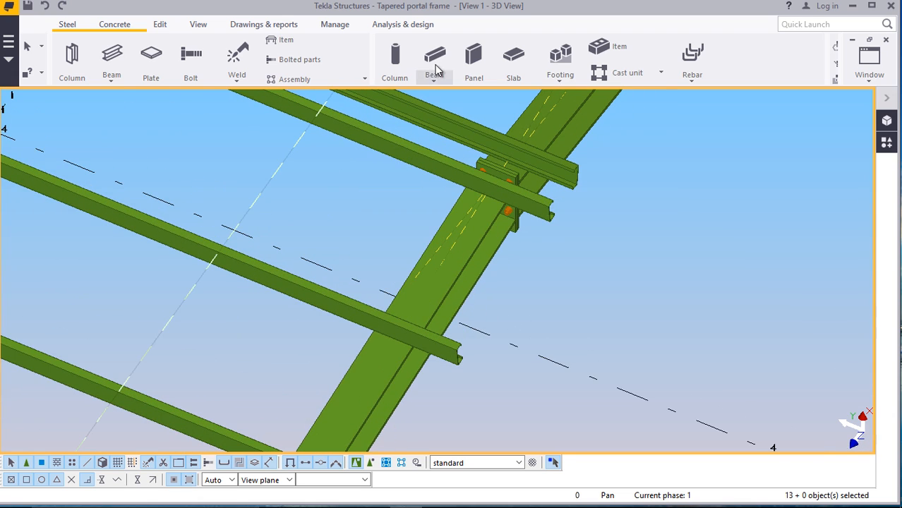
left_click(198, 26)
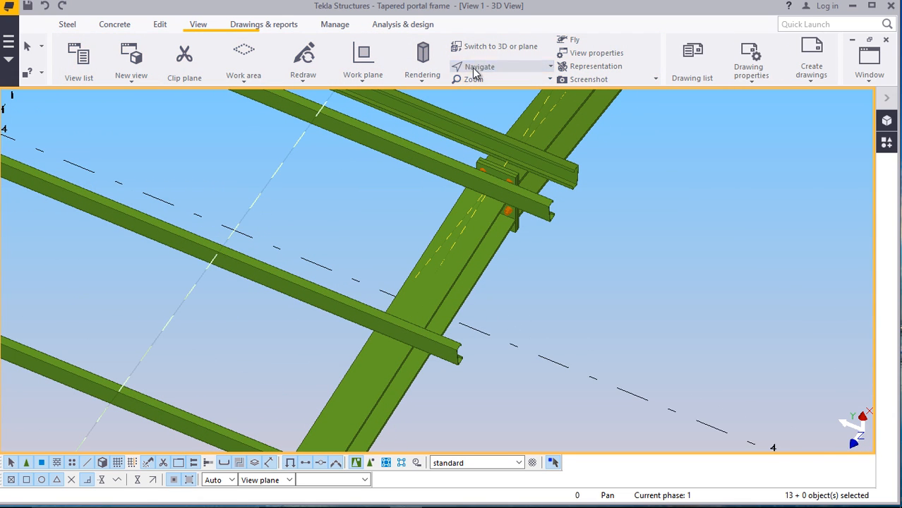
left_click(476, 69)
left_click(471, 87)
middle_click_drag(509, 199, 375, 138, "ctrl")
scroll(583, 220, "up", 4)
scroll(558, 211, "up", 1)
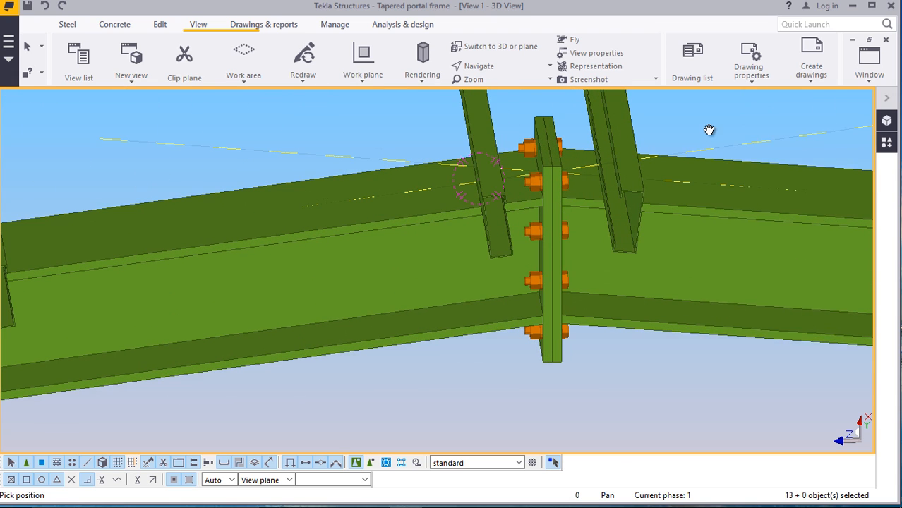
right_click(707, 129)
left_click(716, 136)
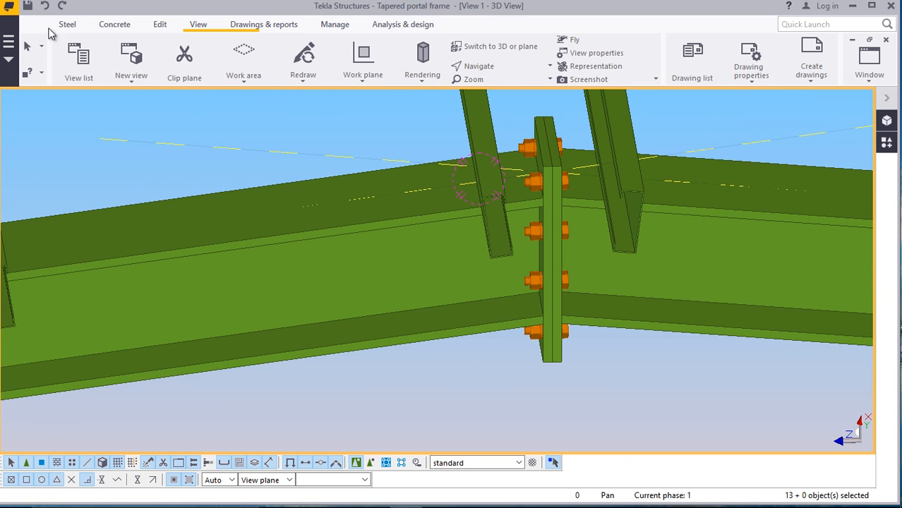
Set the work plane on the ridge end plate of the gridline J frame and end the command
left_click(360, 82)
left_click(345, 106)
scroll(562, 348, "up", 1)
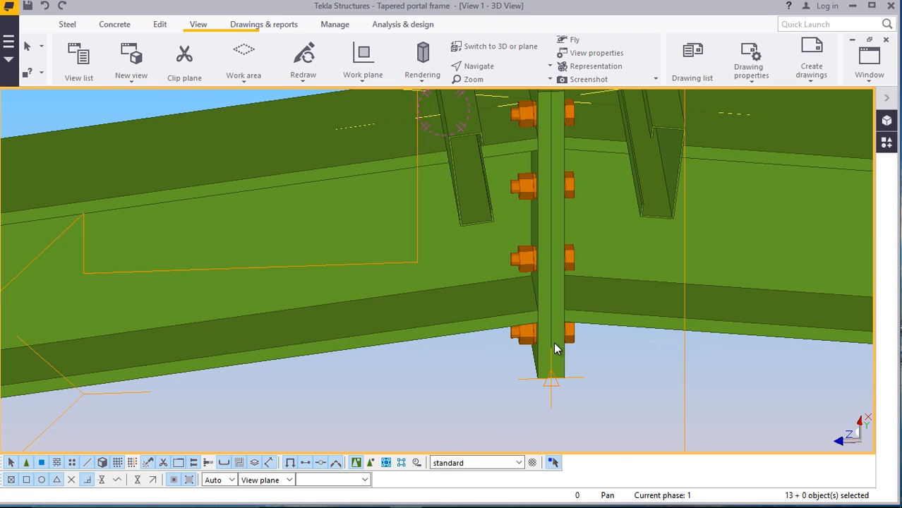
scroll(558, 339, "down", 4)
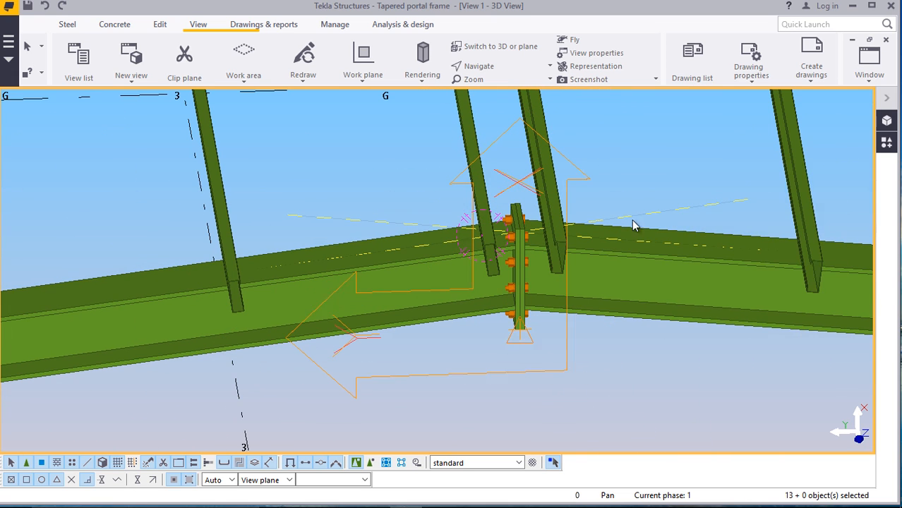
right_click(682, 164)
left_click(712, 170)
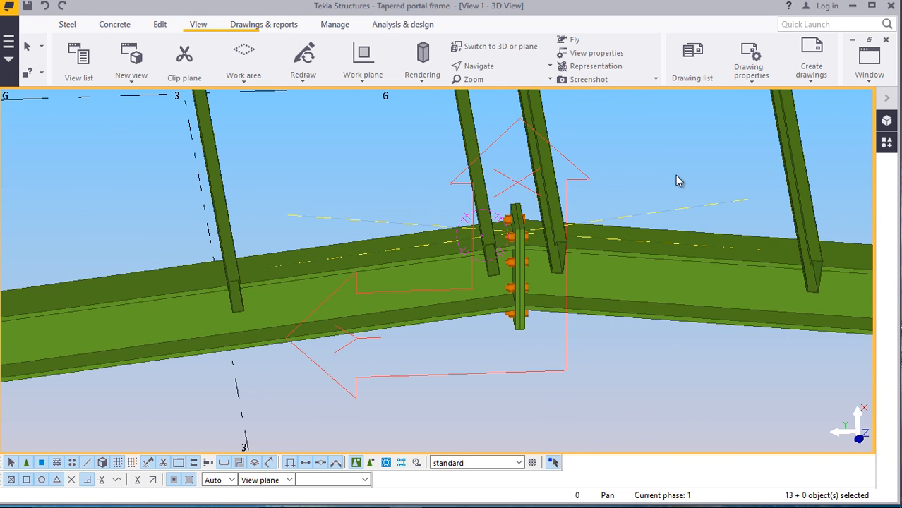
Mirror-copy the selected side rails about the vertical centre line of the ridge end plates, with X0 475, Y0 0 and angle 180
right_click(654, 156)
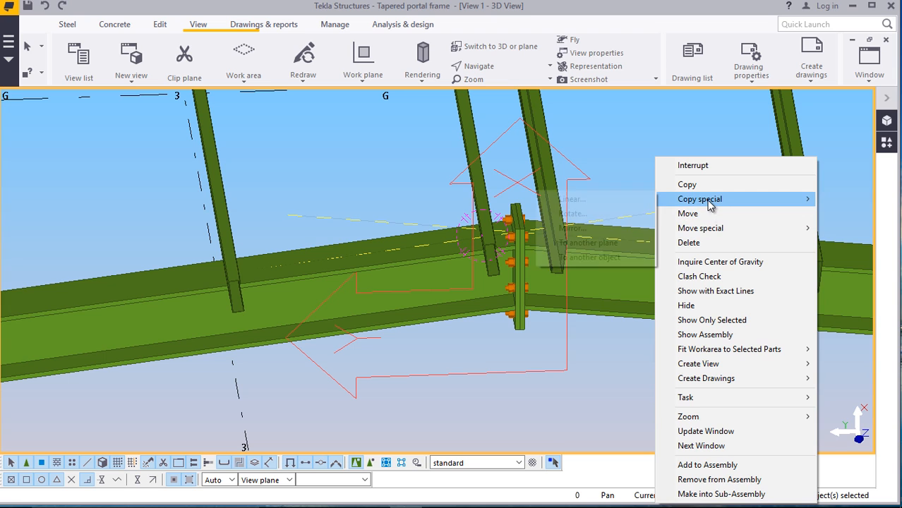
mouse_move(683, 203)
left_click(597, 231)
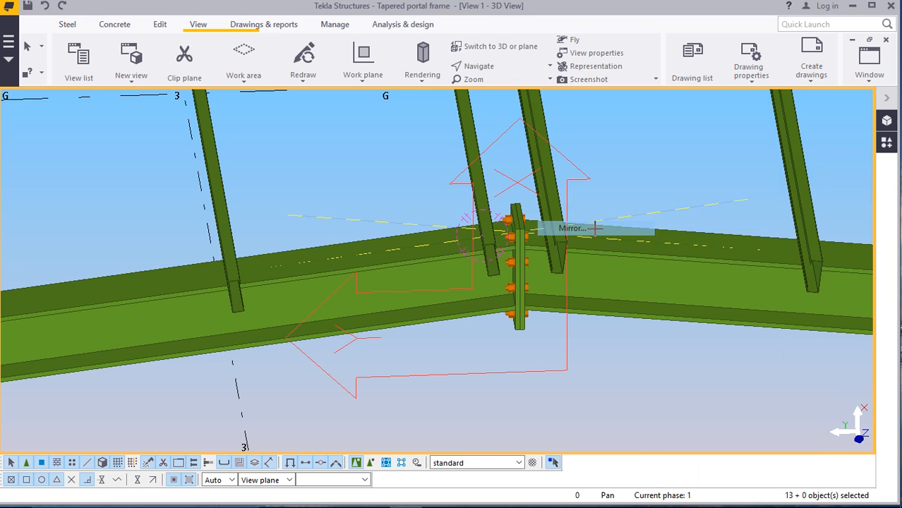
scroll(514, 245, "up", 4)
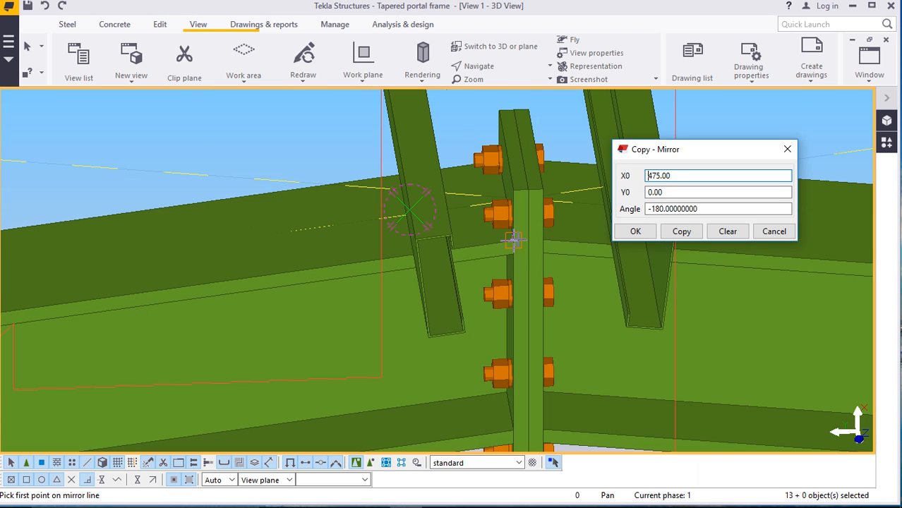
left_click(529, 198)
scroll(528, 205, "down", 3)
scroll(523, 379, "up", 2)
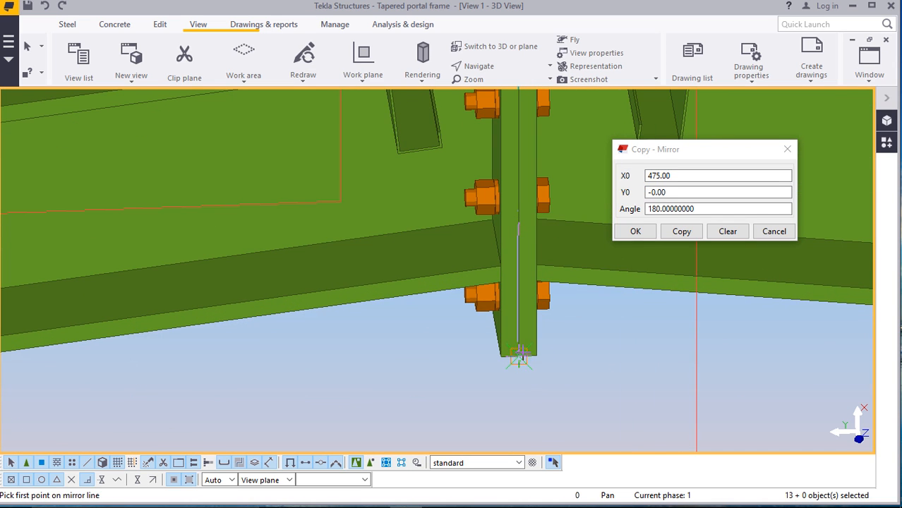
left_click(671, 235)
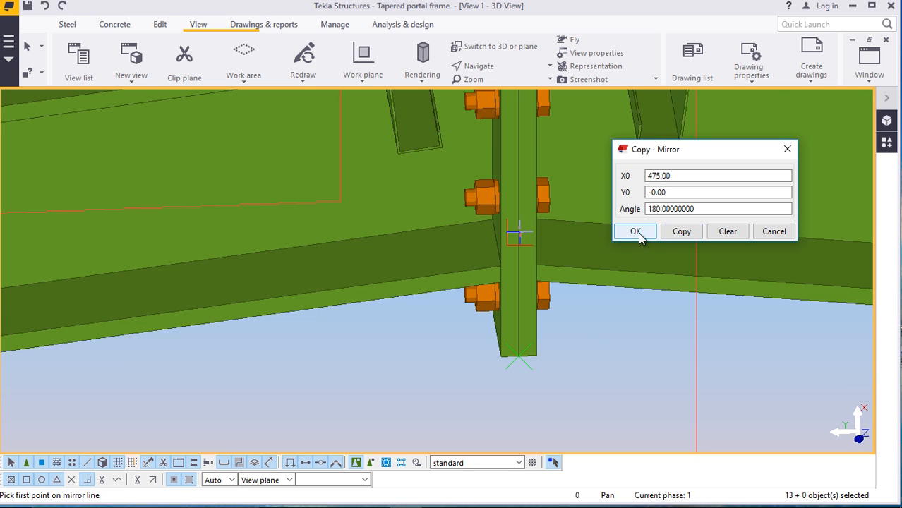
left_click(635, 233)
scroll(460, 251, "down", 5)
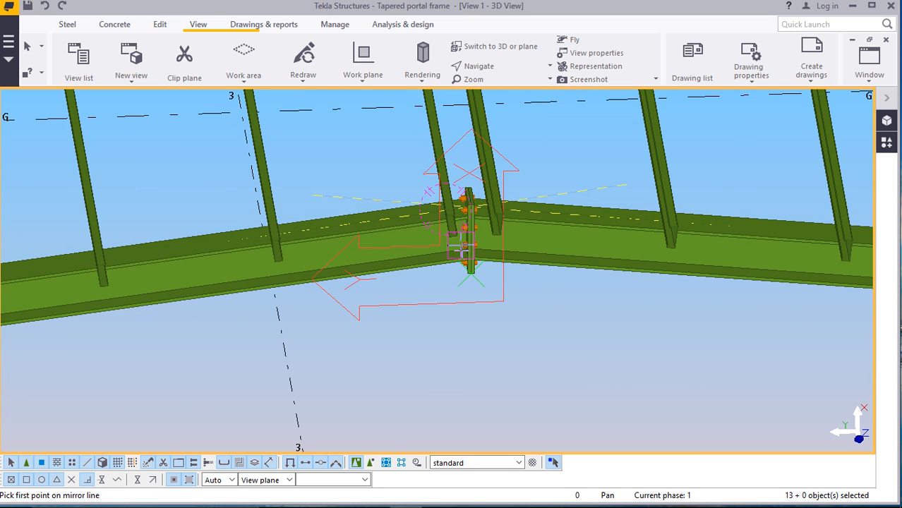
scroll(462, 249, "down", 6)
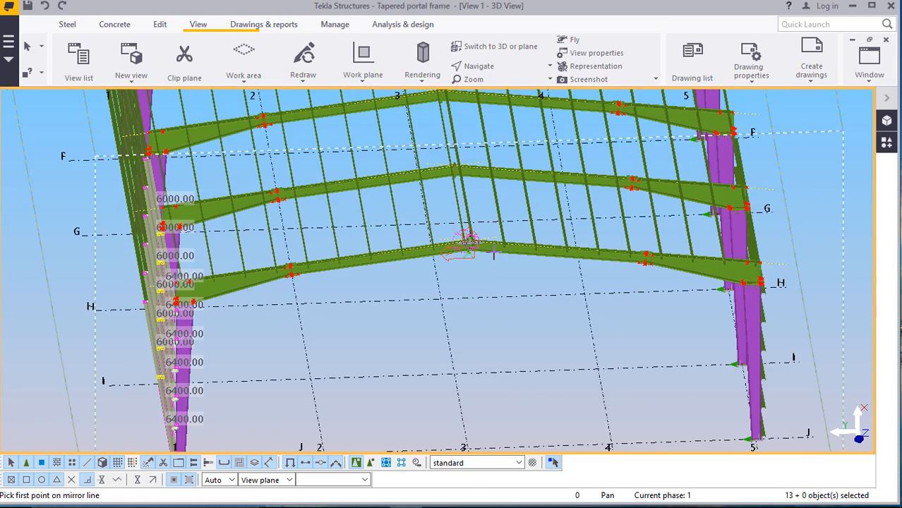
scroll(493, 254, "down", 4)
right_click(756, 192)
left_click(776, 199)
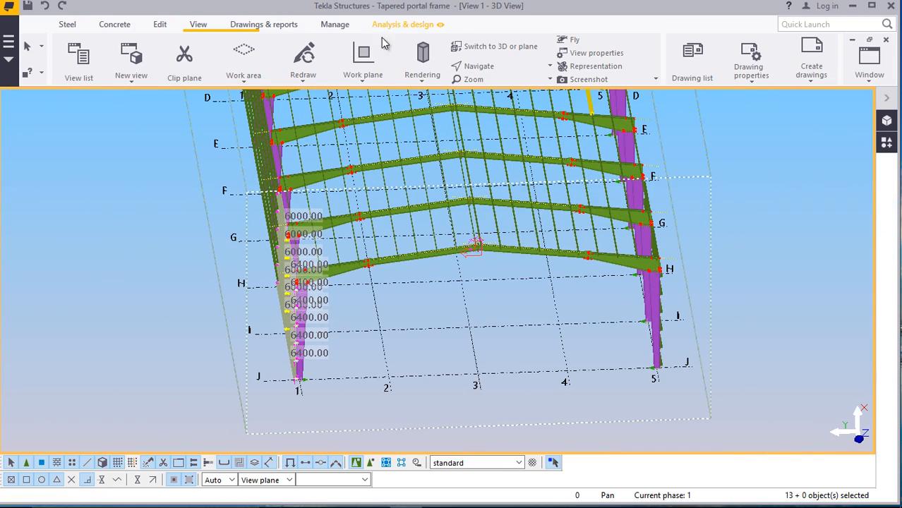
Select all six side rails in the H–I bay on gridline 5, from the eaves down to the base
left_click(473, 66)
left_click(487, 87)
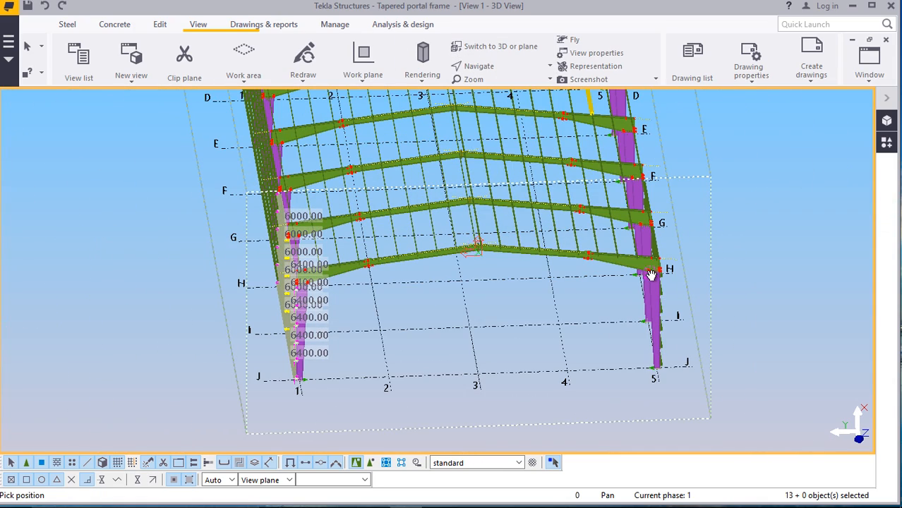
left_click_drag(617, 270, 295, 252)
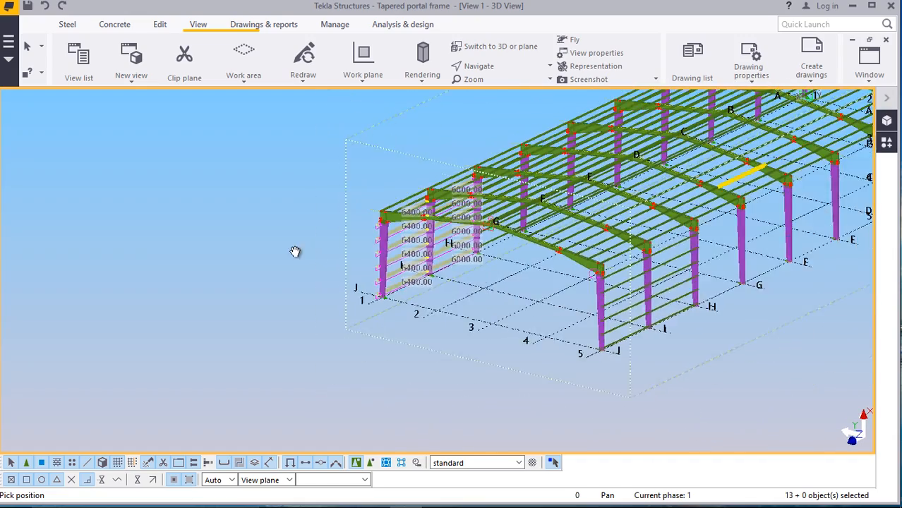
scroll(628, 288, "up", 10)
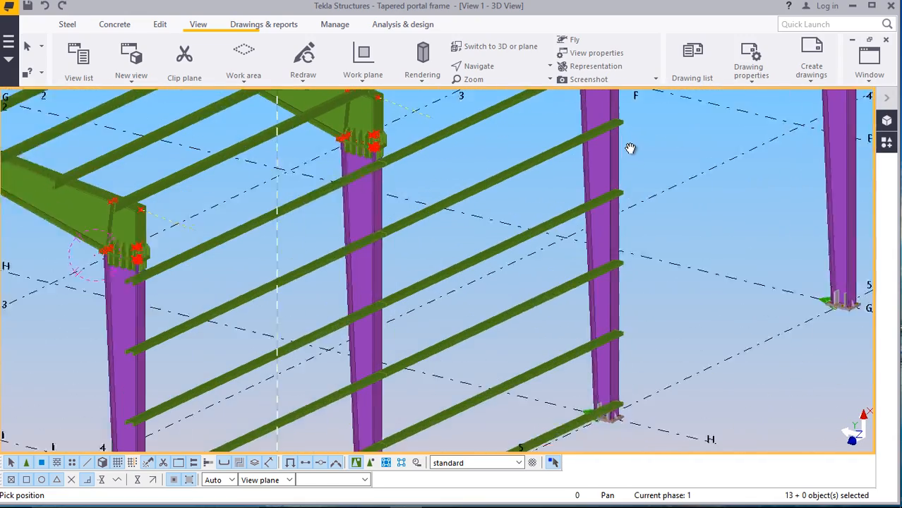
scroll(631, 148, "up", 1)
right_click(681, 156)
left_click(709, 168)
scroll(506, 212, "down", 3)
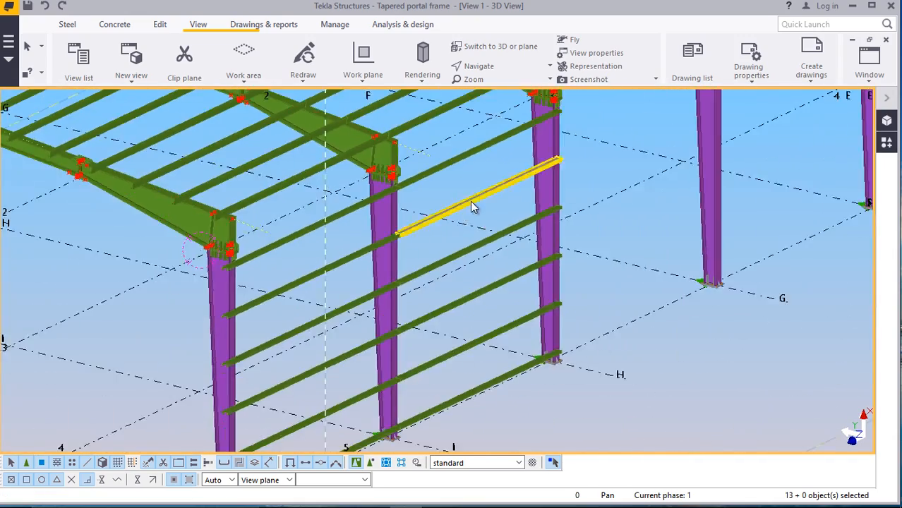
scroll(494, 154, "down", 2)
left_click(493, 157)
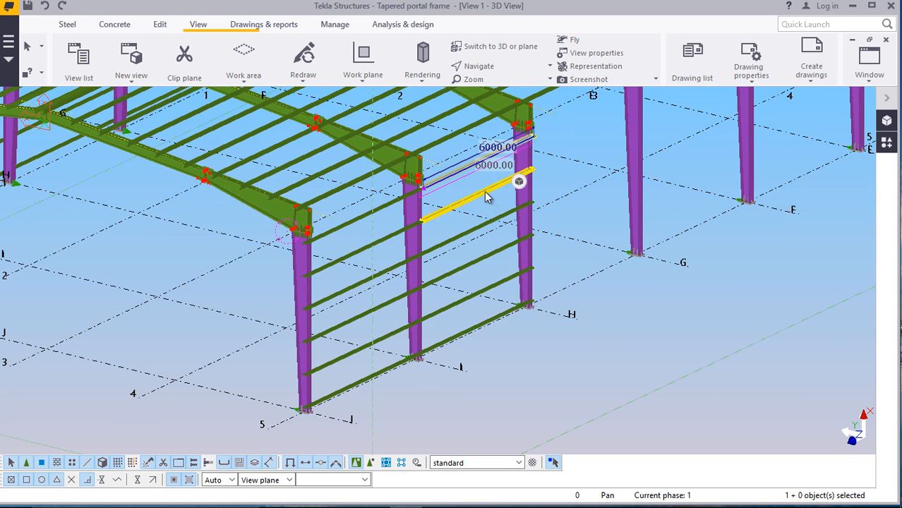
left_click(494, 220, "ctrl")
left_click(498, 251, "ctrl")
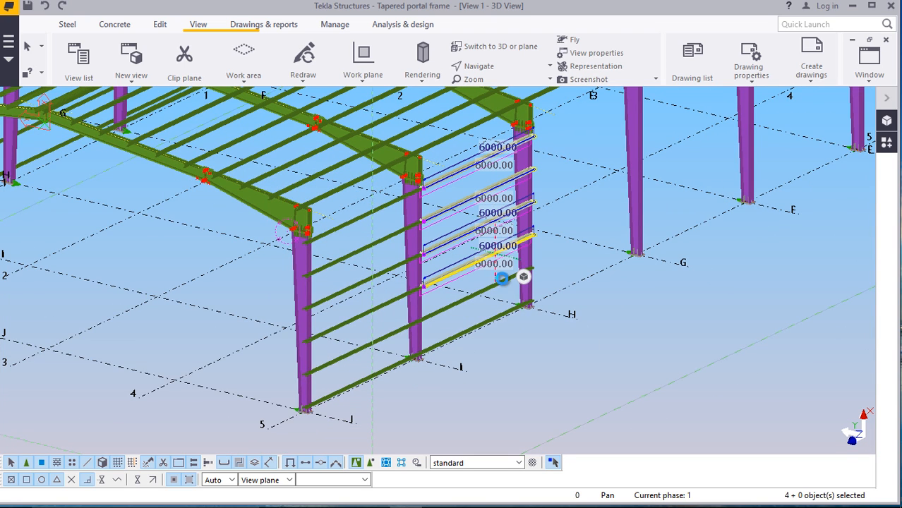
left_click(499, 284, "ctrl")
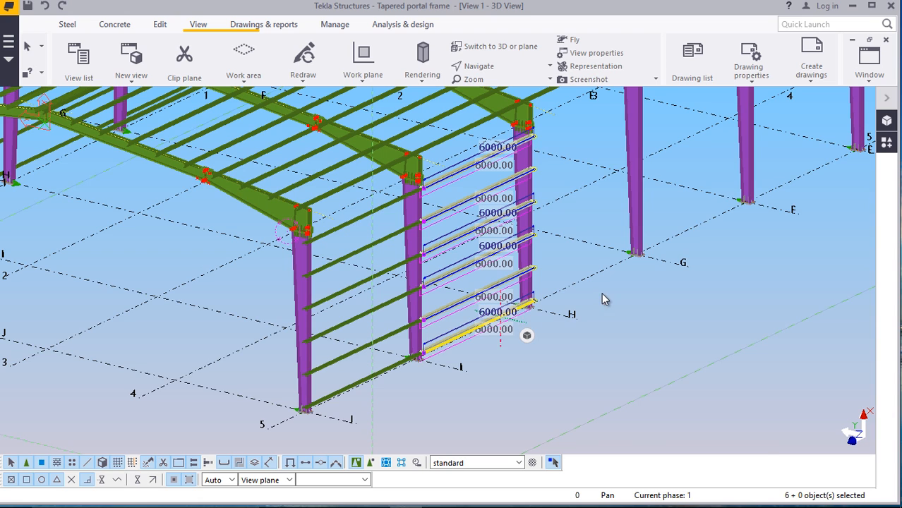
Copy the selected side rails along gridline 5, using gridline I as origin and gridlines H, G, F and E as destinations
right_click(605, 299)
left_click(636, 188)
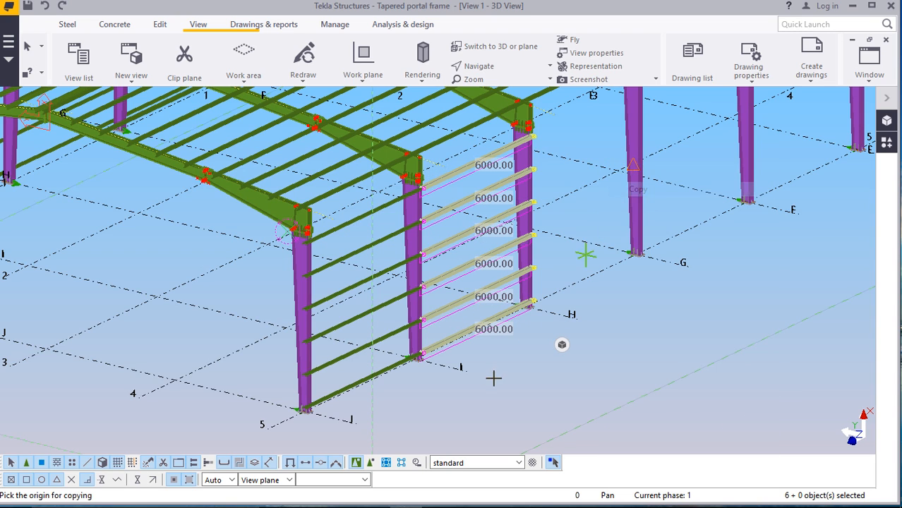
left_click(576, 318)
left_click(687, 265)
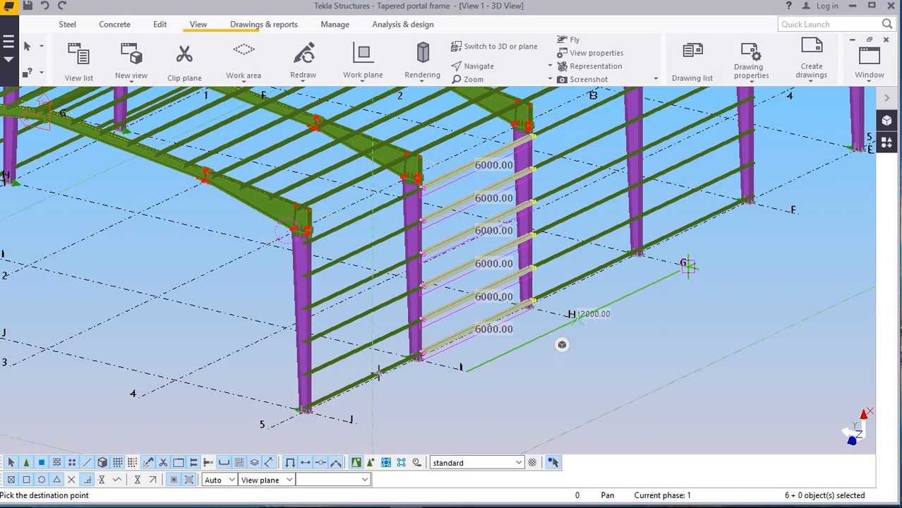
scroll(228, 369, "down", 3)
scroll(649, 207, "up", 3)
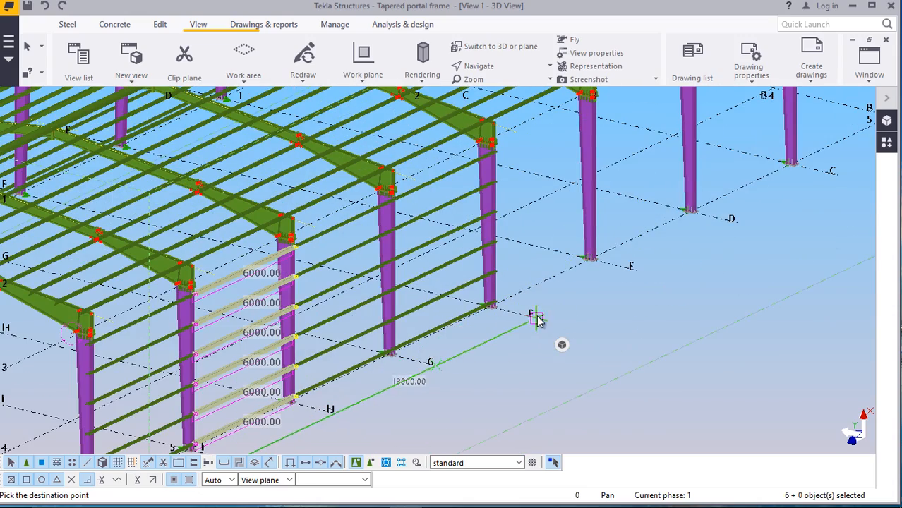
left_click(535, 317)
left_click(630, 266)
Continue copying the side rails along gridline 5 to destinations D, C and B, and end the copying
scroll(506, 295, "down", 2)
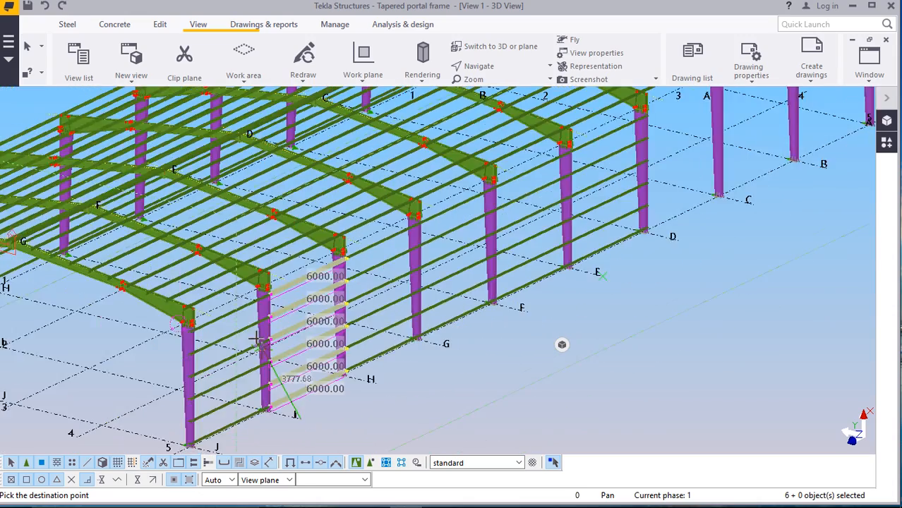
scroll(258, 341, "down", 2)
scroll(646, 201, "up", 5)
left_click(584, 291)
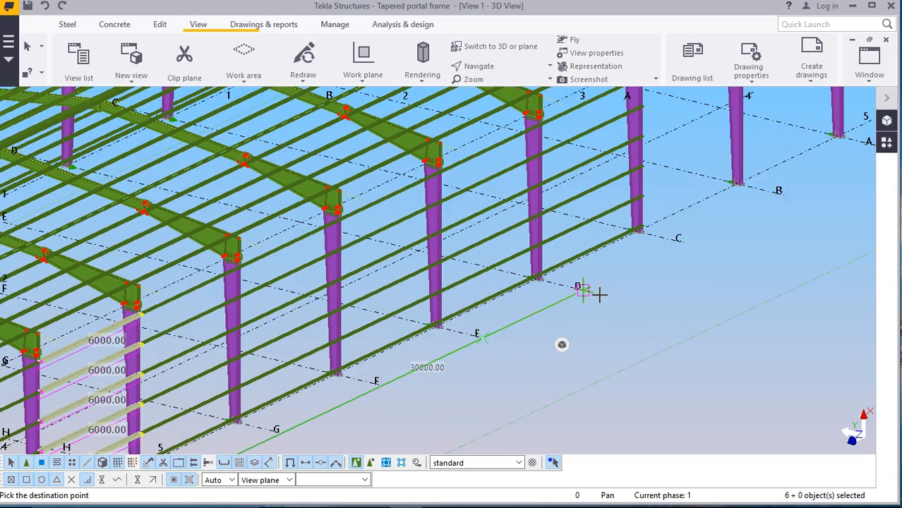
left_click(683, 244)
scroll(510, 290, "down", 2)
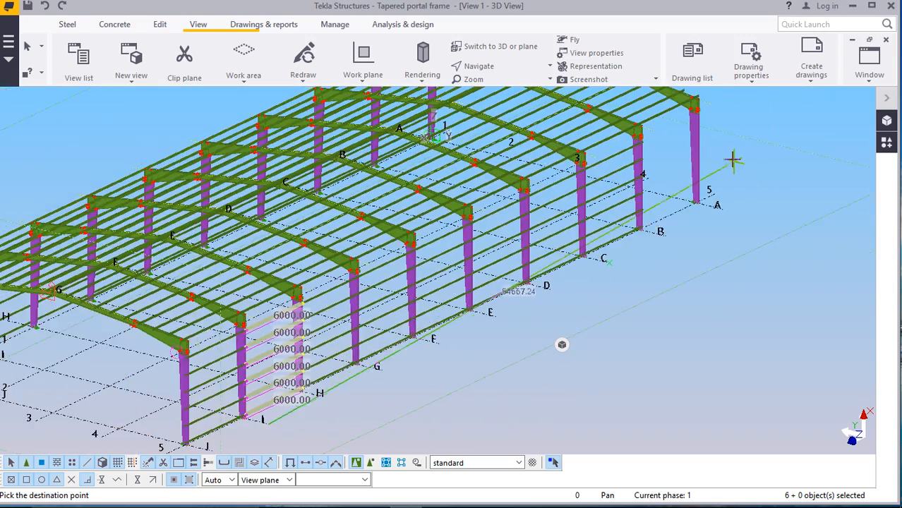
scroll(713, 183, "up", 3)
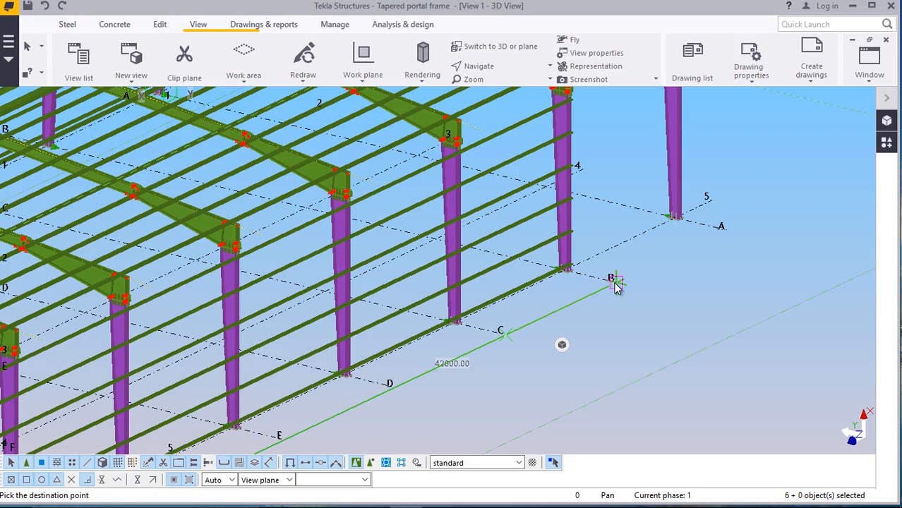
left_click(616, 283)
scroll(543, 321, "down", 5)
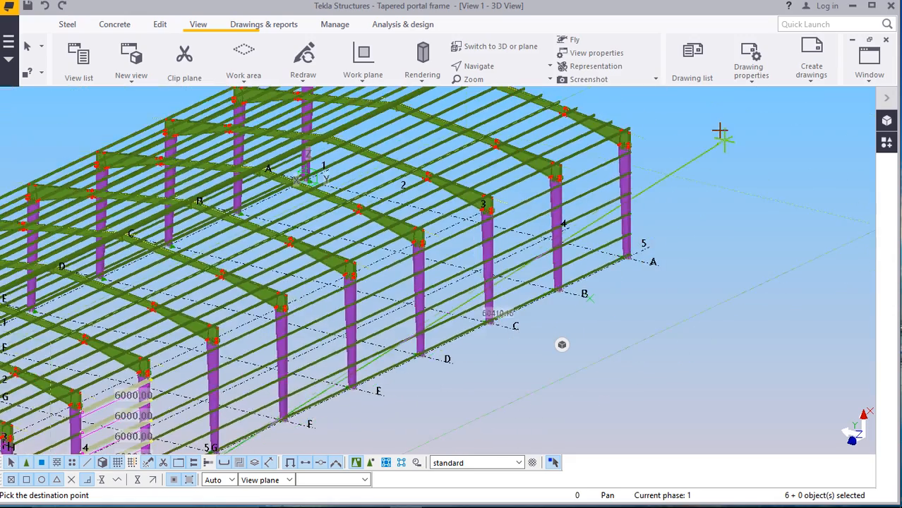
scroll(709, 134, "up", 6)
scroll(648, 154, "up", 3)
right_click(601, 143)
left_click(633, 146)
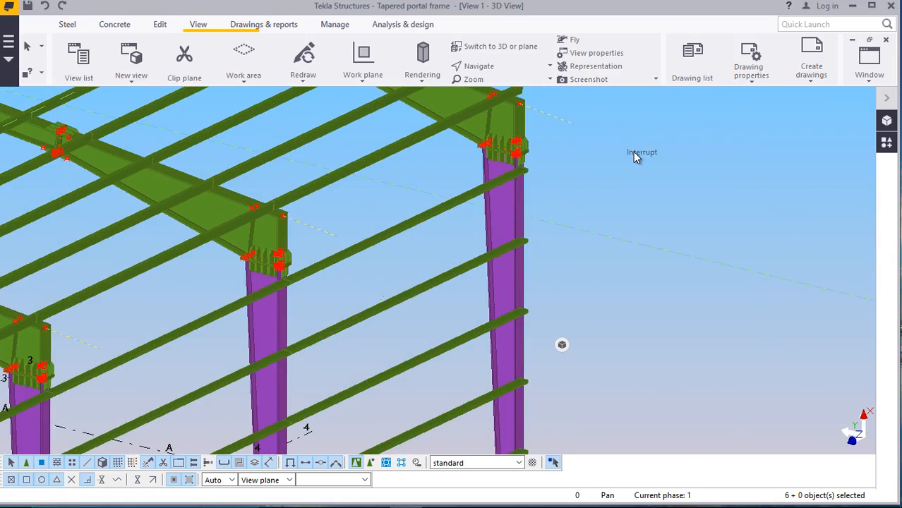
Select the six side rails in the A–B bay on gridline 5, from the eaves down to the base
scroll(518, 184, "up", 2)
scroll(519, 184, "up", 2)
left_click(520, 176)
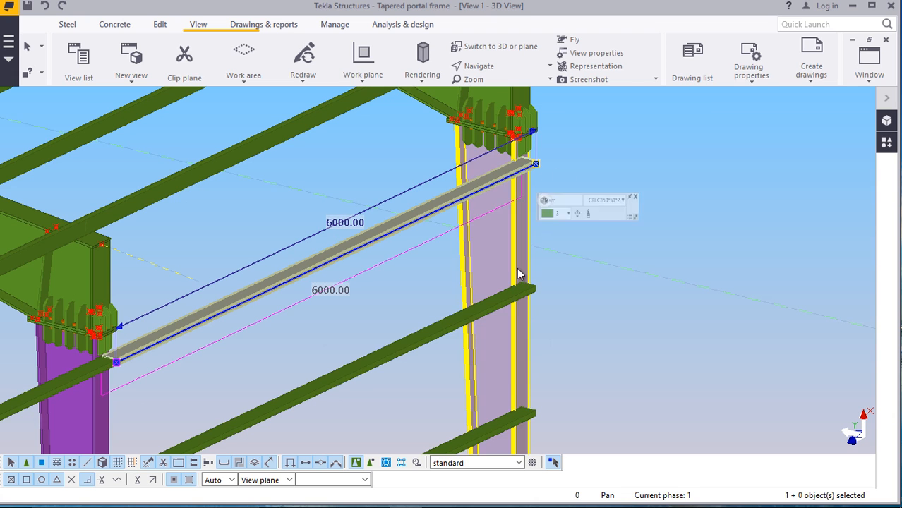
left_click(523, 290, "ctrl")
scroll(598, 185, "down", 3)
scroll(565, 364, "up", 3)
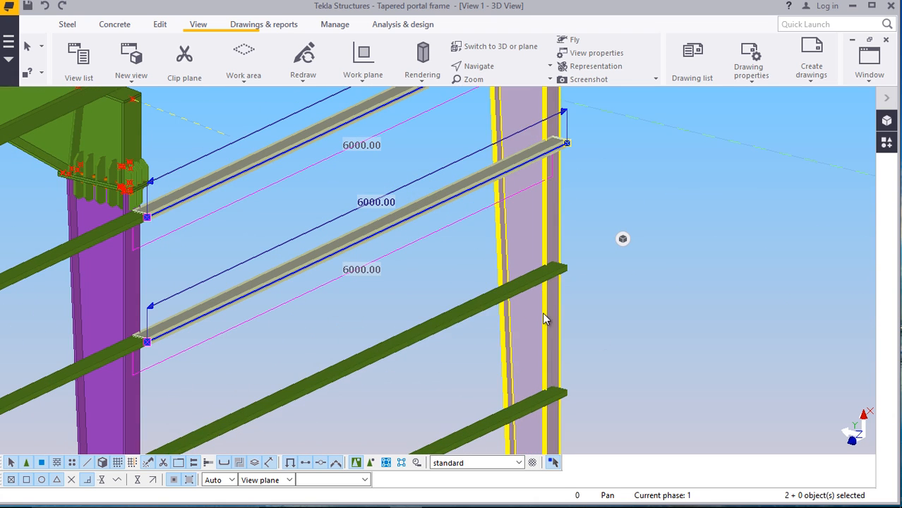
left_click(537, 282, "ctrl")
scroll(558, 278, "down", 1)
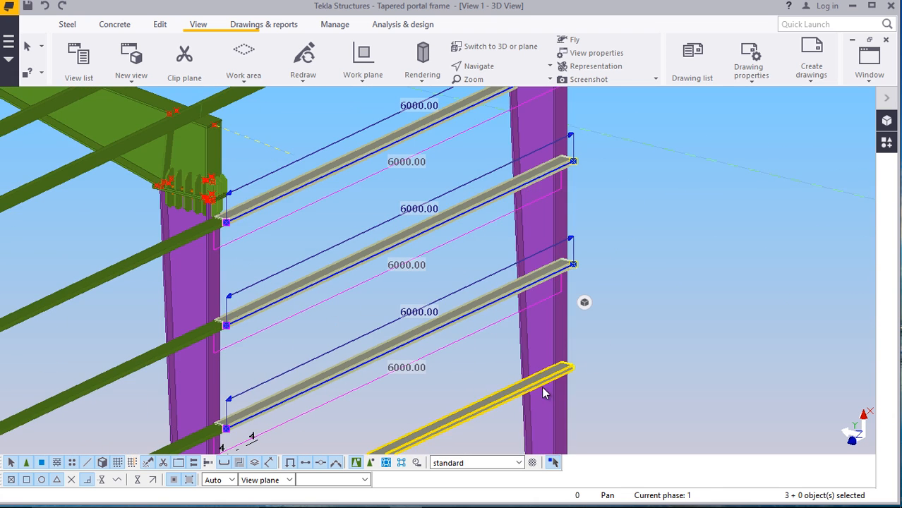
scroll(651, 272, "down", 4)
scroll(572, 406, "up", 5)
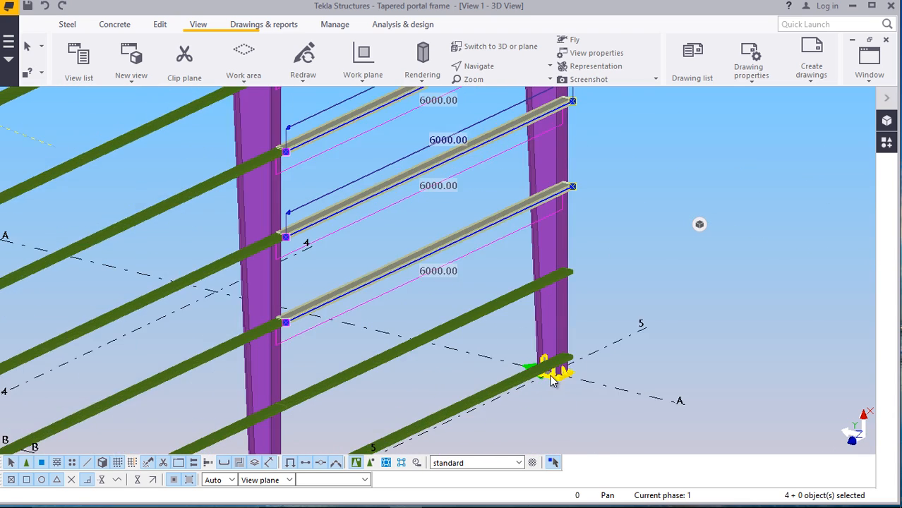
left_click(536, 268, "ctrl")
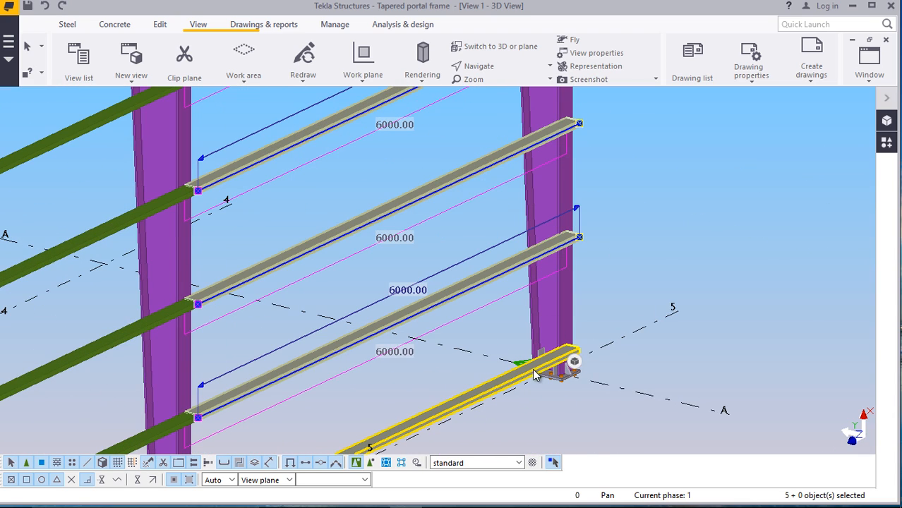
left_click(533, 376, "ctrl")
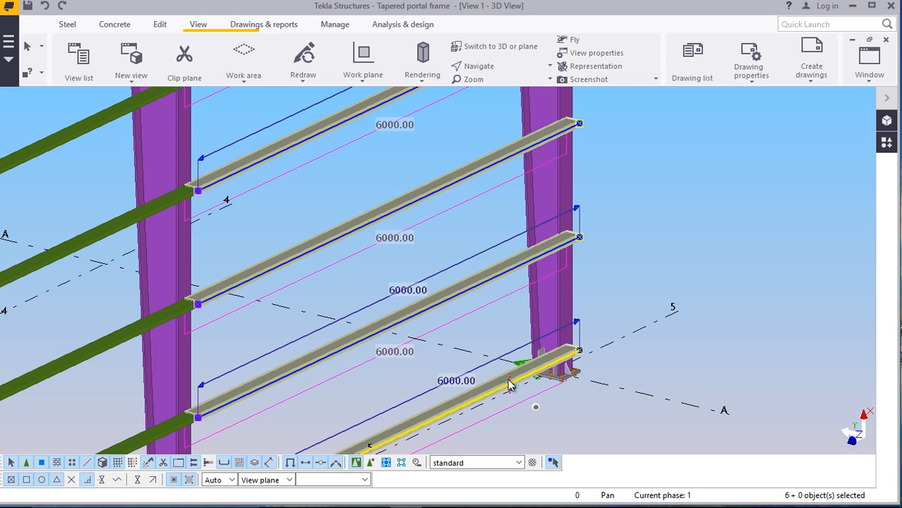
Reselect the six A–B bay side rails on gridline 5 from the base up to the eaves and open their beam properties
left_click(510, 384)
left_click(499, 268, "ctrl")
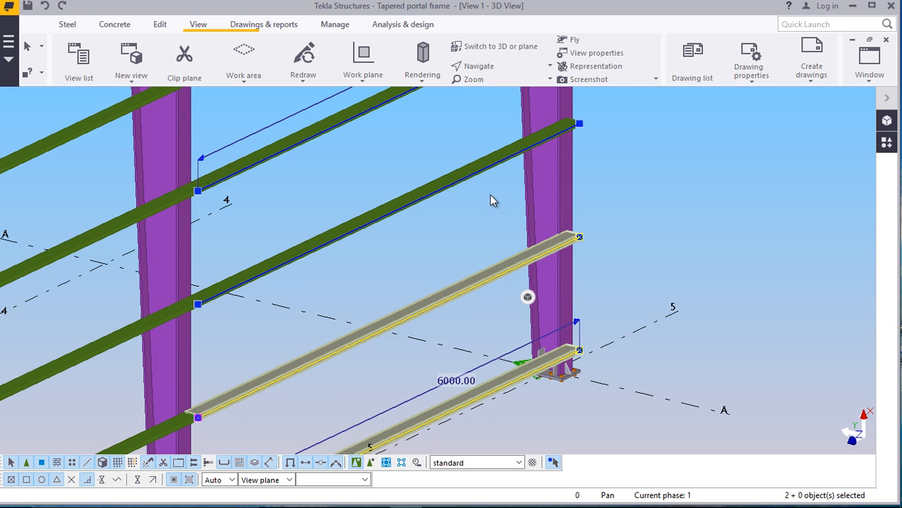
left_click(490, 192, "ctrl")
scroll(584, 363, "down", 2)
scroll(584, 364, "down", 2)
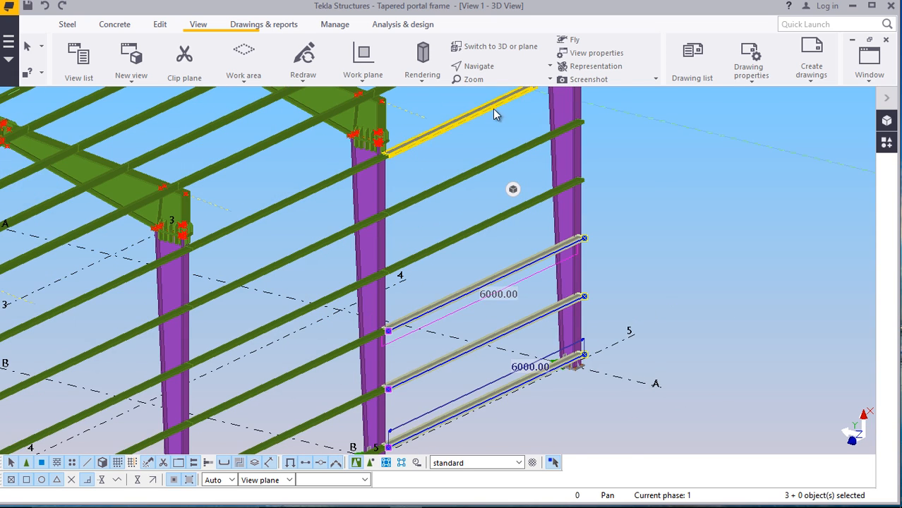
scroll(535, 241, "up", 3)
left_click(479, 178, "ctrl")
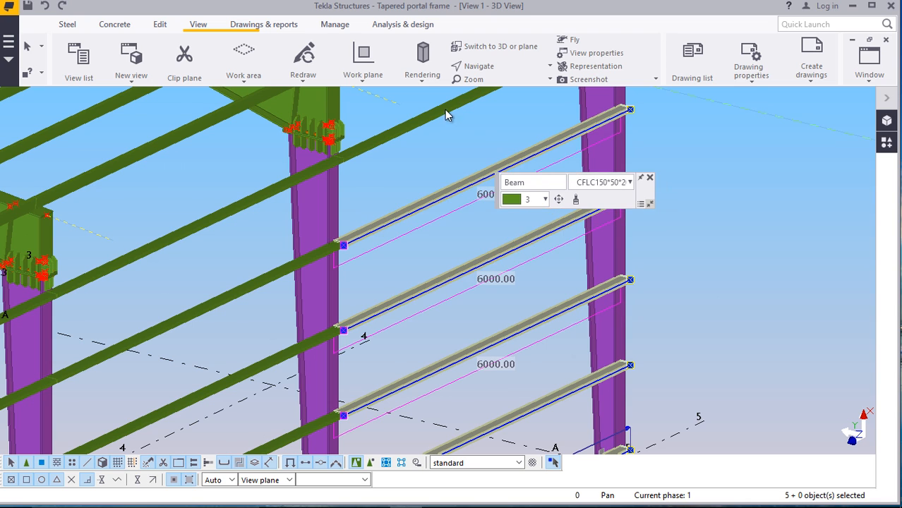
scroll(451, 116, "down", 3)
scroll(509, 104, "up", 3)
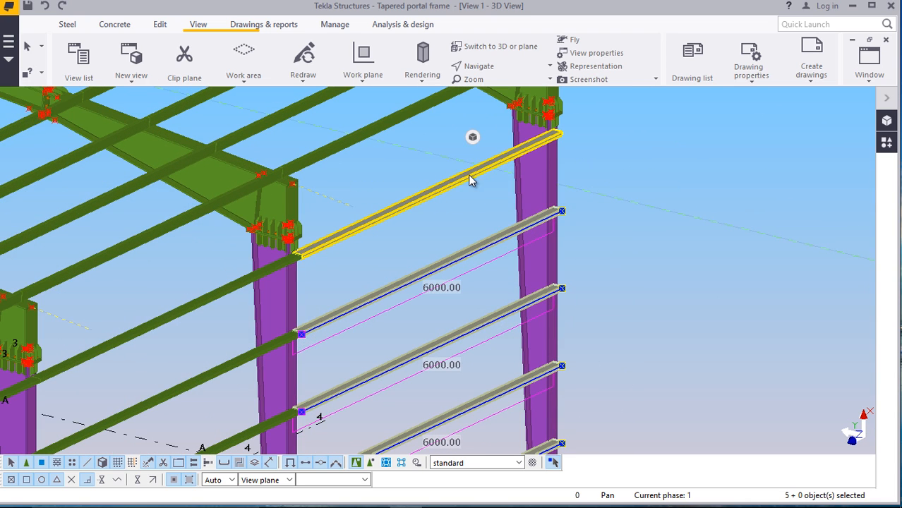
double_click(470, 176, "ctrl")
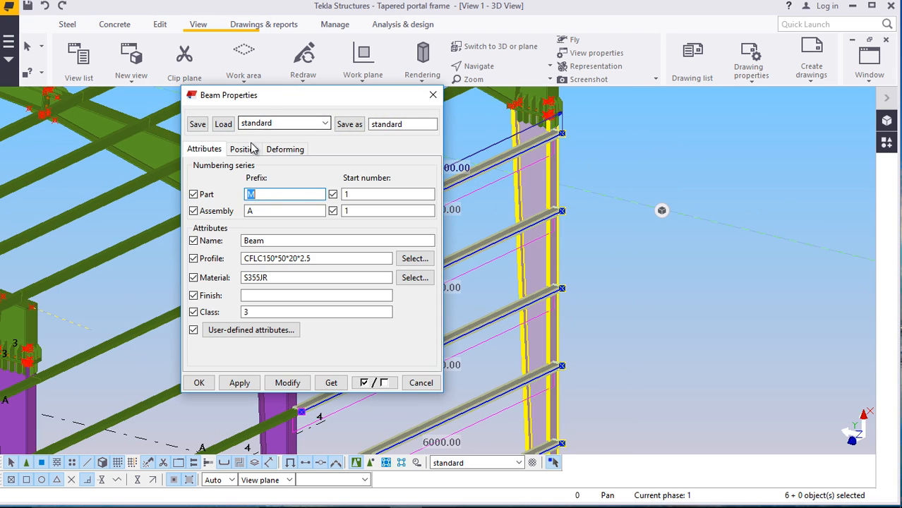
Try end Dx offsets of 300 and -300 on the selected side rails
left_click(243, 149)
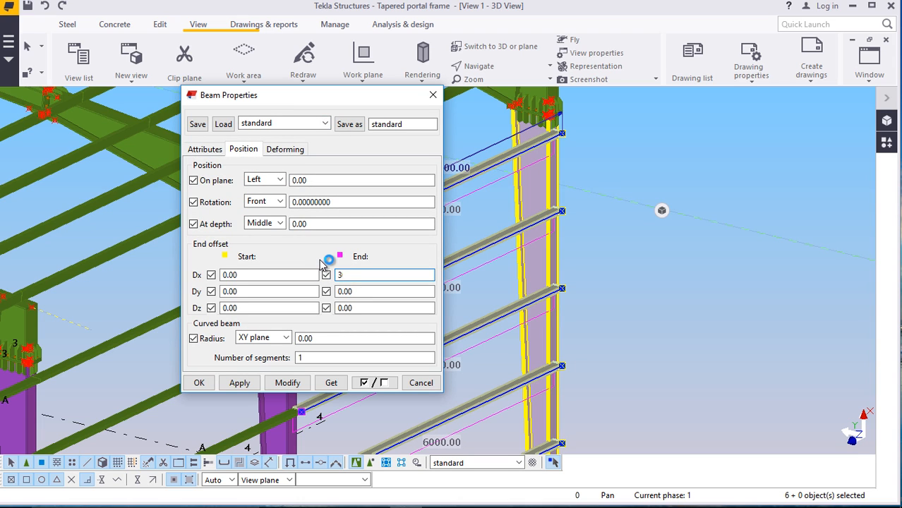
left_click(351, 272)
type("300")
left_click(290, 384)
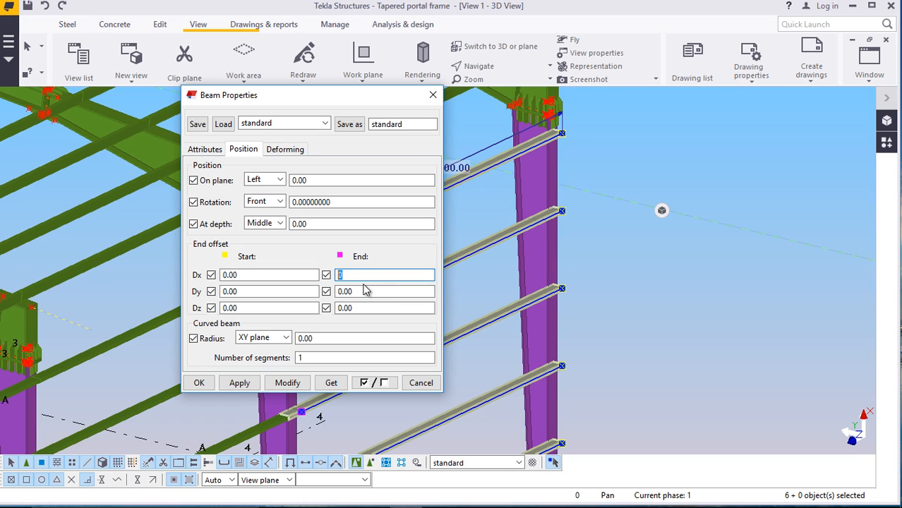
type("-300")
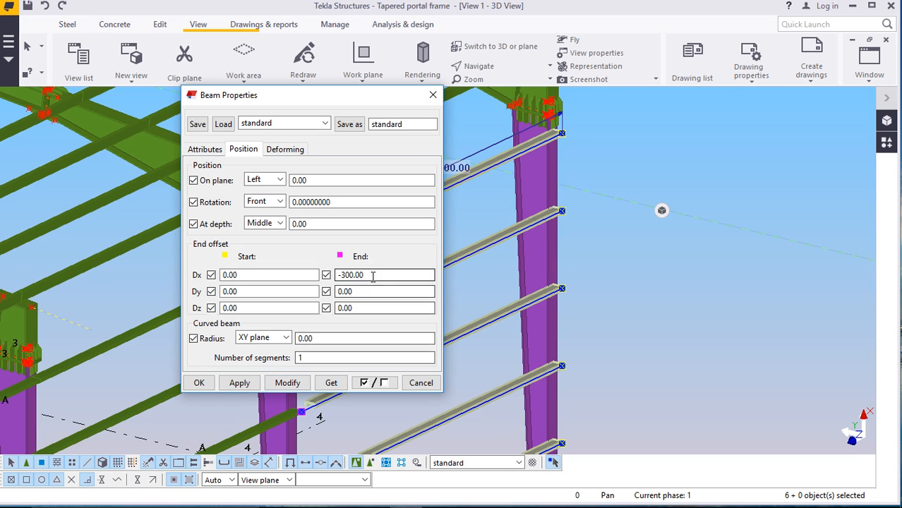
Reset the side rails' end Dx to 0 and apply a negative start Dx to extend them past gridline A
left_click_drag(370, 274, 327, 282)
type("0")
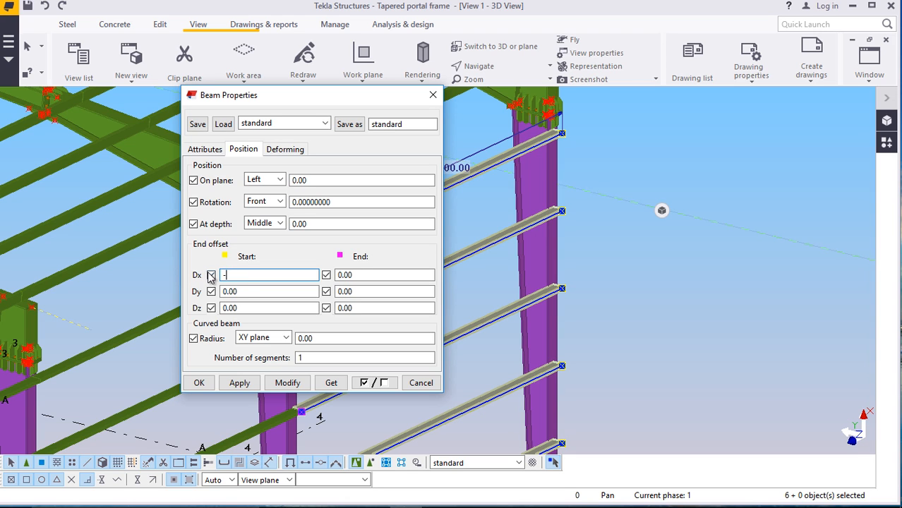
left_click(282, 382)
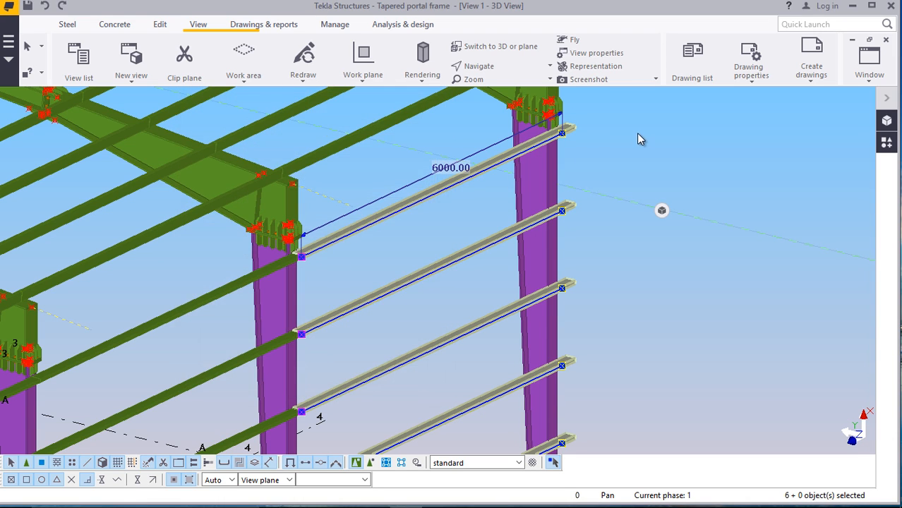
left_click(595, 134)
Examine the side rails along gridline 5, from the overhang at gridline A to the end bay at gridline J
scroll(585, 132, "up", 5)
scroll(536, 138, "down", 8)
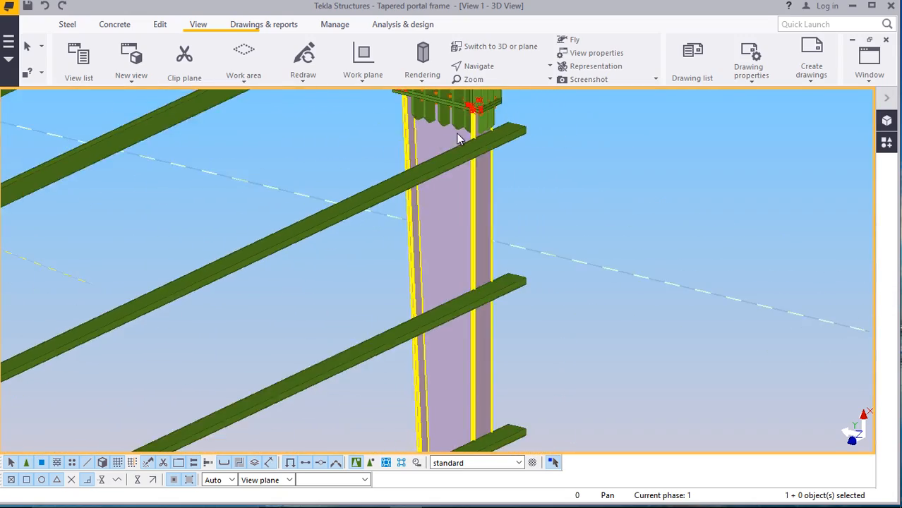
scroll(650, 227, "down", 4)
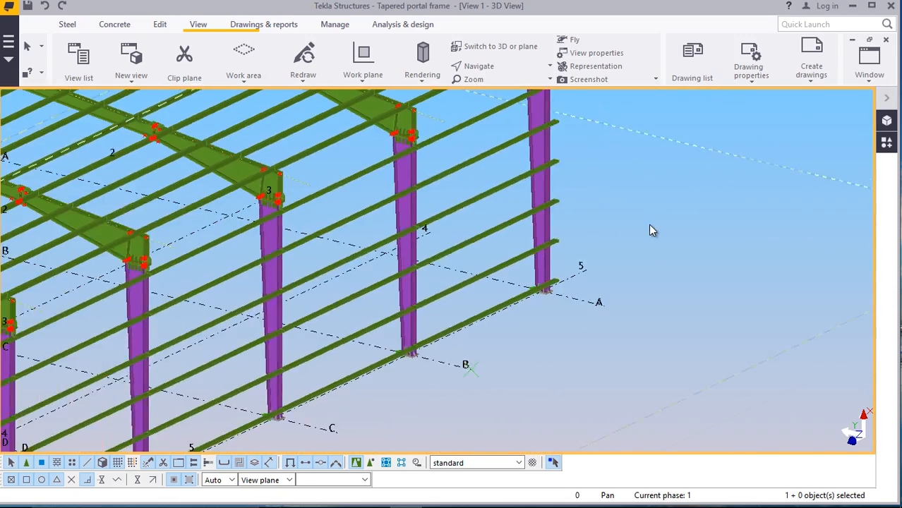
left_click(506, 68)
left_click(510, 88)
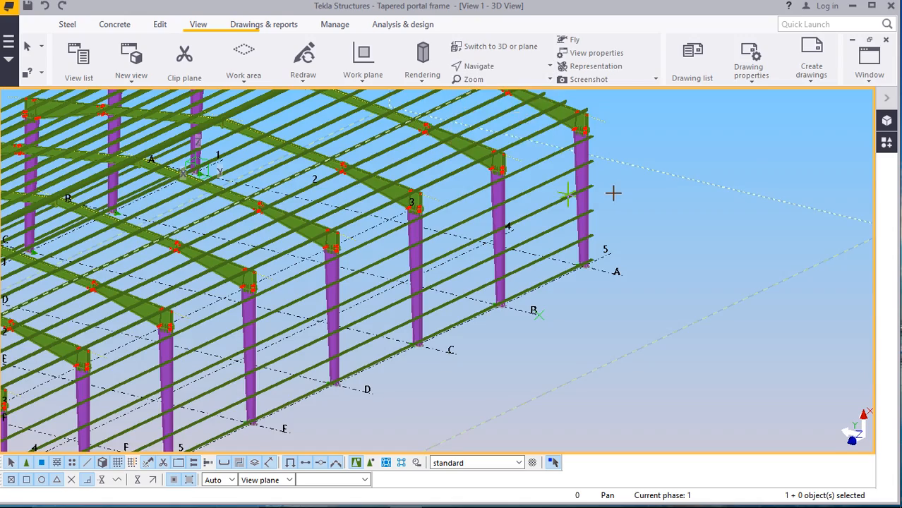
scroll(612, 192, "down", 5)
scroll(318, 319, "up", 10)
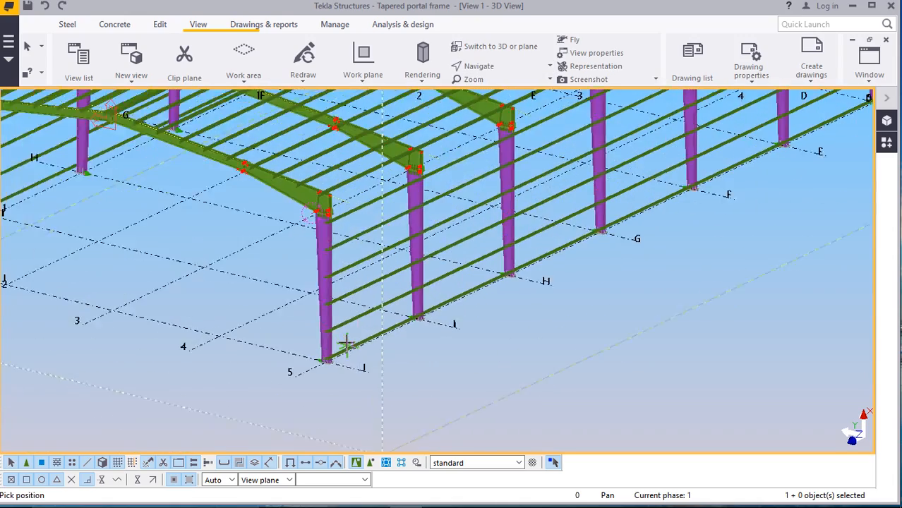
left_click_drag(333, 311, 427, 328)
scroll(455, 320, "down", 3)
left_click_drag(452, 266, 379, 182)
Examine the purlins' seating and end overhangs on the rafter of the gridline J frame
middle_click_drag(378, 182, 298, 138, "ctrl")
scroll(284, 124, "up", 5)
scroll(300, 124, "up", 2)
scroll(299, 137, "up", 2)
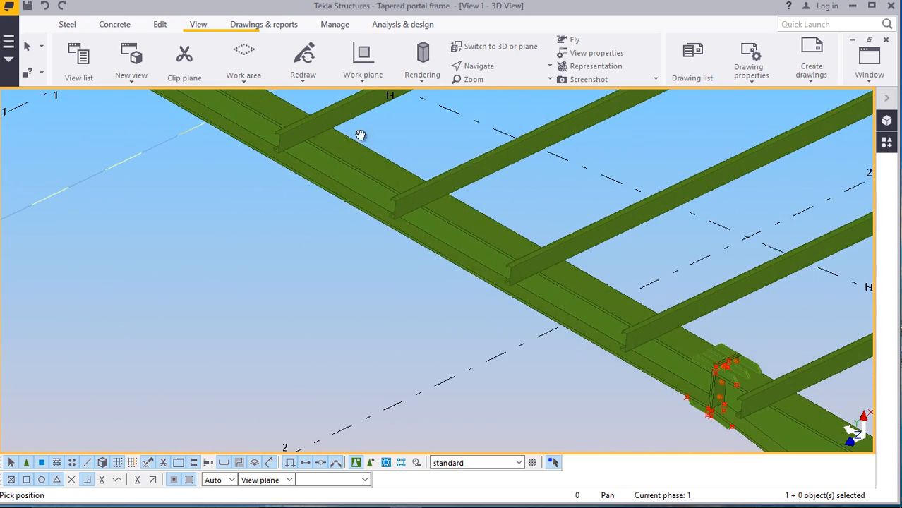
right_click(373, 137)
left_click(406, 146)
scroll(448, 213, "down", 1)
scroll(471, 210, "down", 2)
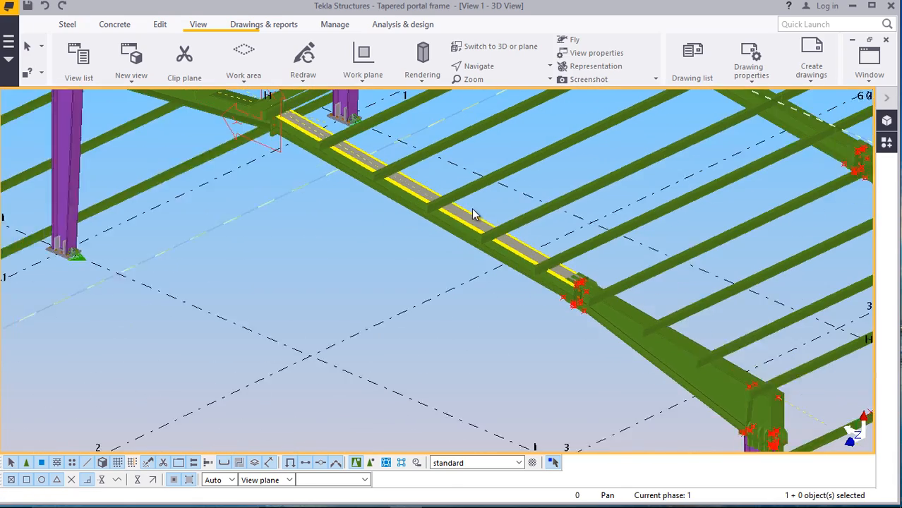
scroll(600, 197, "down", 2)
scroll(390, 262, "down", 2)
Examine the roof and the gridline 1 side rails from the opposite side, down to the column base at gridline J
left_click(480, 68)
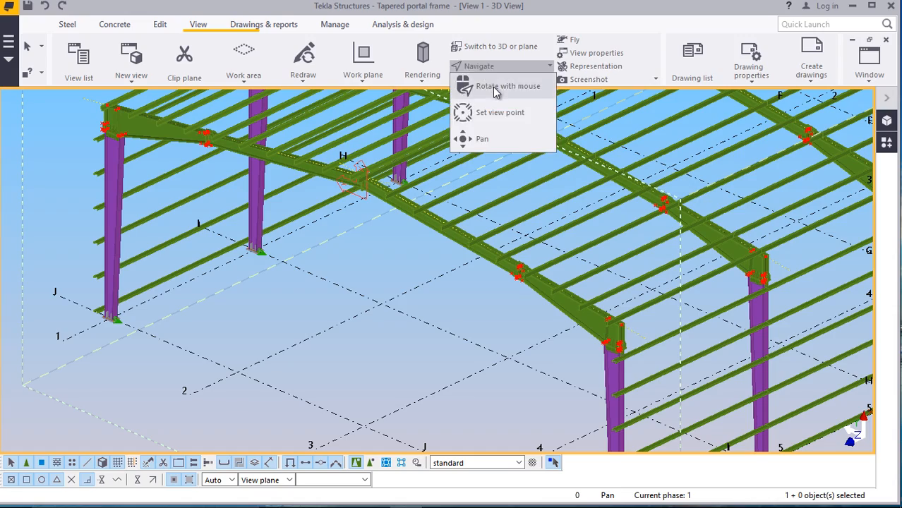
left_click(496, 146)
left_click_drag(406, 180, 681, 165)
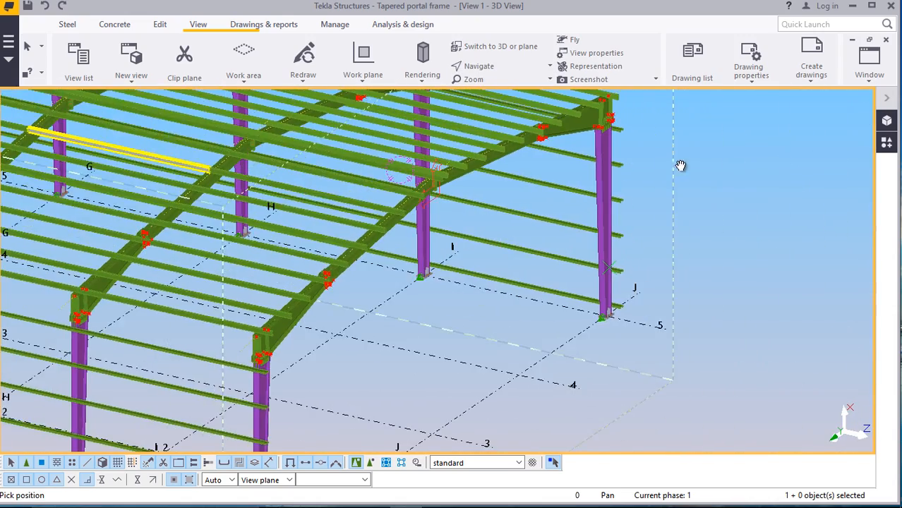
scroll(466, 183, "up", 3)
scroll(504, 194, "down", 3)
left_click_drag(525, 170, 444, 266)
scroll(468, 200, "down", 2)
scroll(499, 180, "down", 1)
left_click_drag(464, 234, 458, 250)
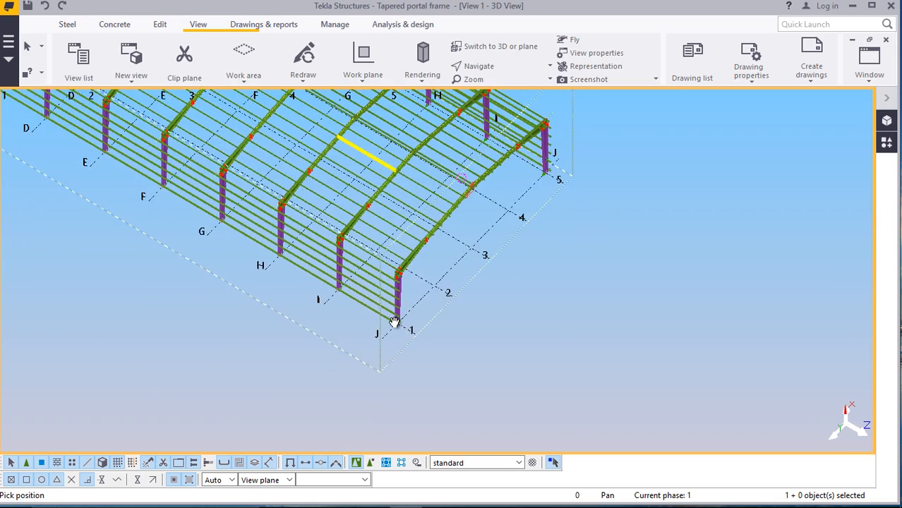
scroll(394, 319, "up", 7)
left_click_drag(417, 308, 406, 183)
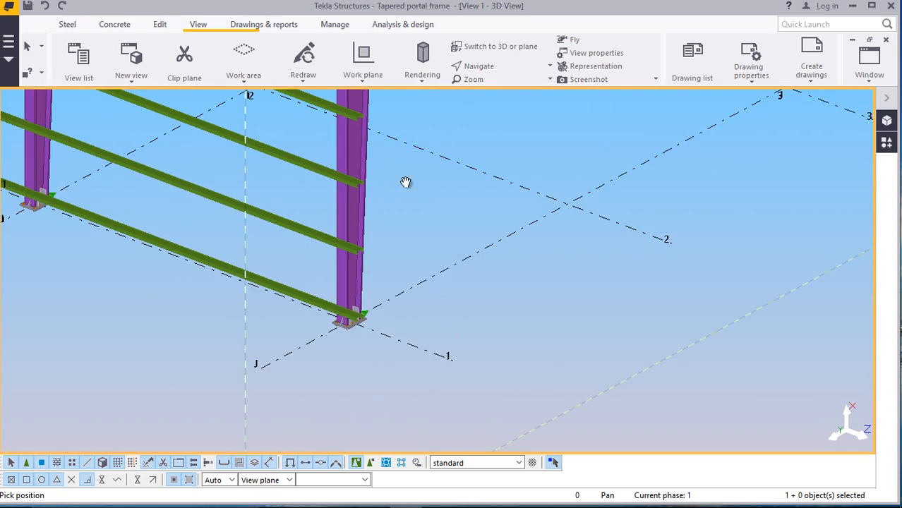
Examine the eaves connections and rail ends on the gridline 1 side near gridlines I and J
left_click(873, 86)
left_click(732, 199)
scroll(557, 346, "down", 5)
right_click(541, 171)
left_click(580, 182)
scroll(405, 205, "up", 6)
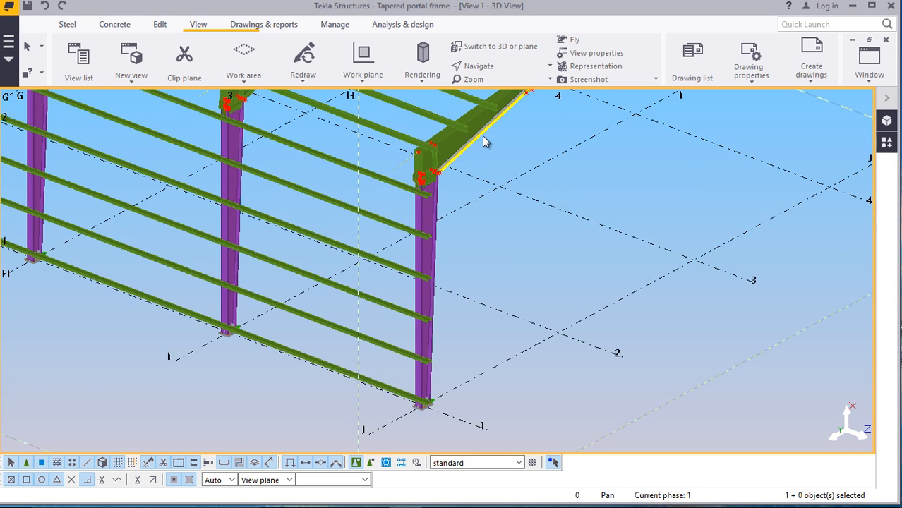
scroll(404, 200, "up", 2)
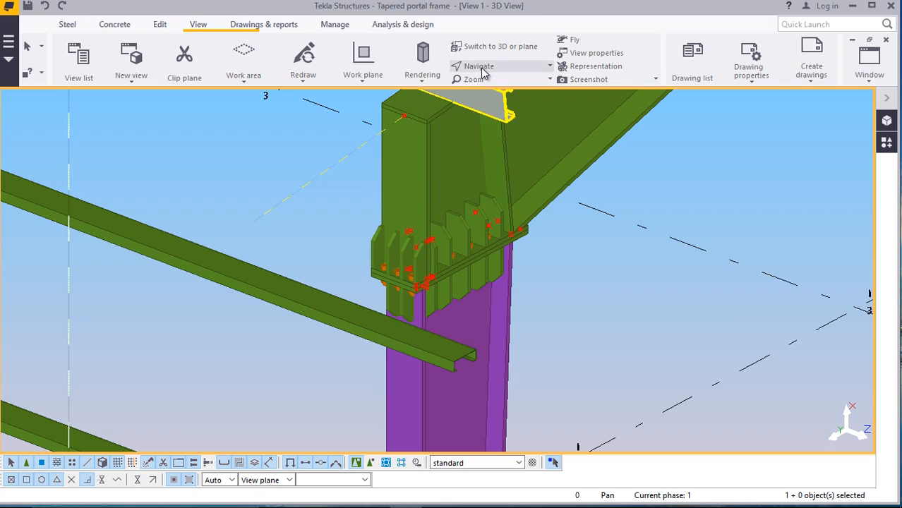
left_click(483, 68)
left_click(487, 86)
left_click_drag(457, 266, 443, 235)
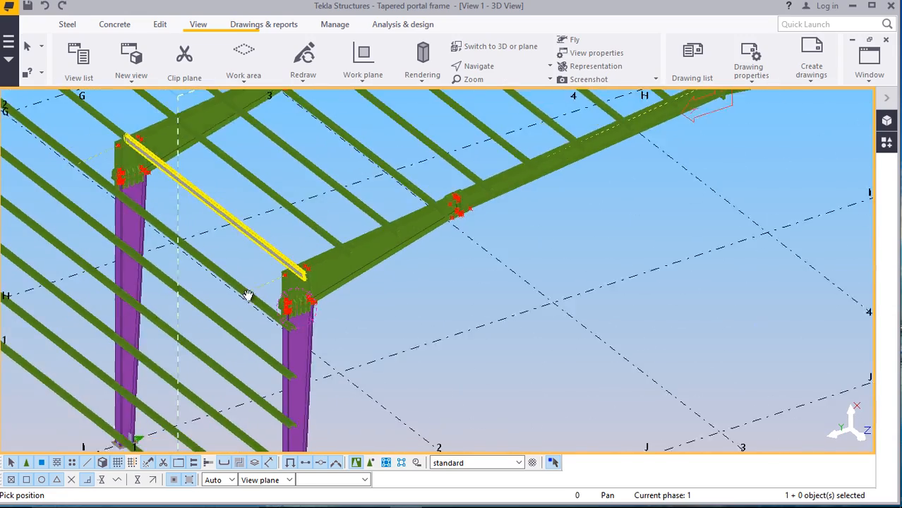
scroll(215, 231, "up", 10)
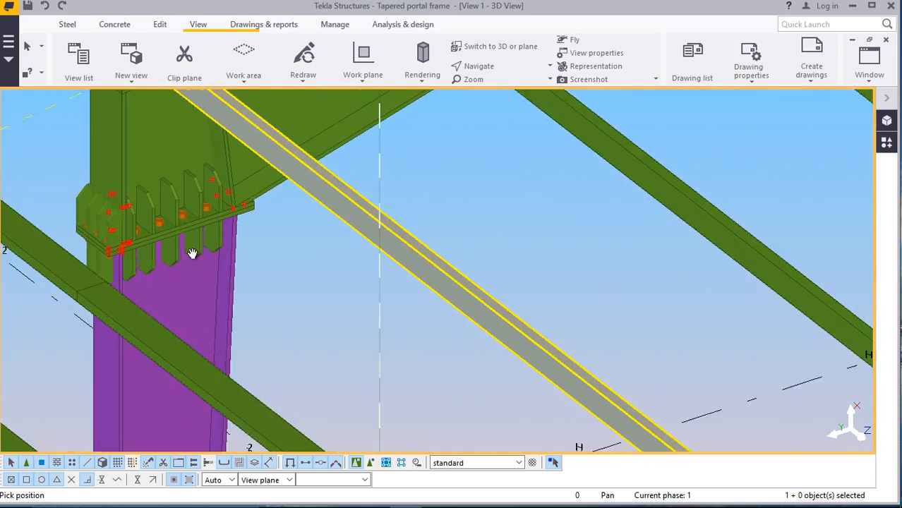
scroll(211, 282, "down", 10)
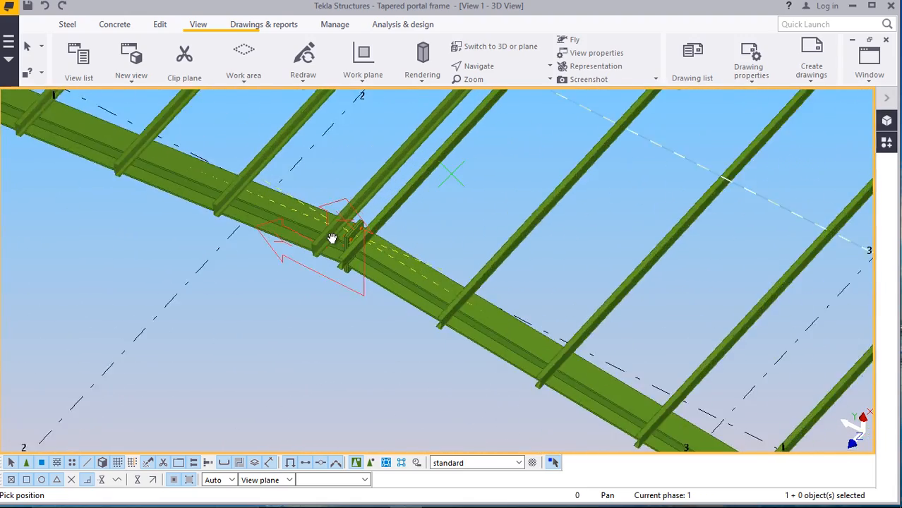
Examine the ridge connection and adjacent purlins on the end frame from both roof slopes
middle_click_drag(332, 239, 395, 230)
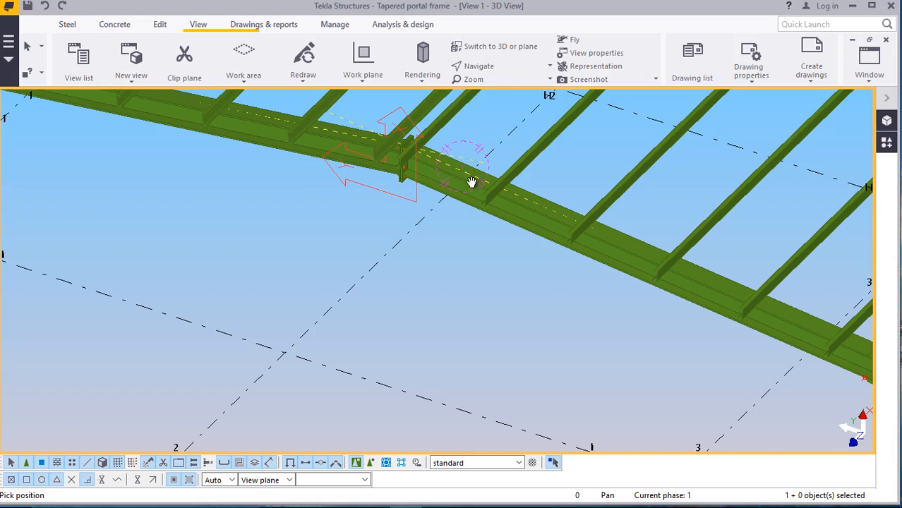
middle_click_drag(508, 119, 622, 191, "ctrl")
scroll(564, 292, "down", 4)
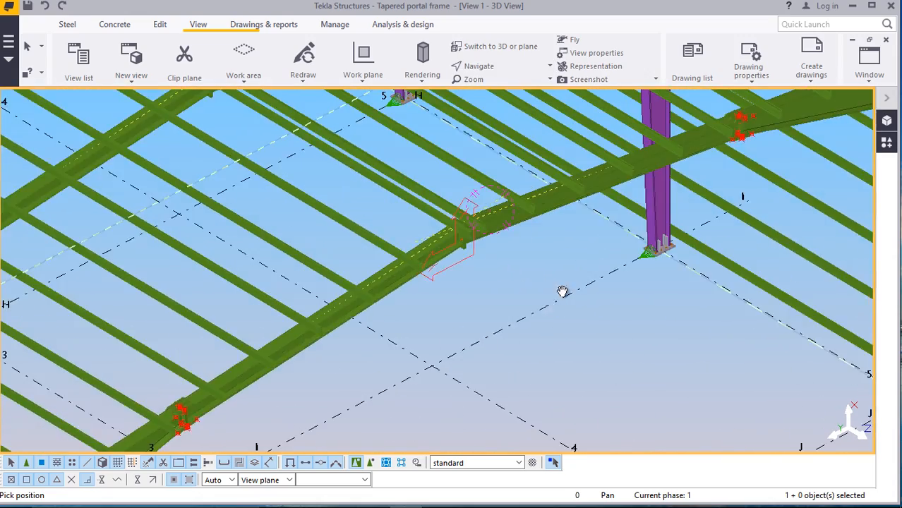
middle_click_drag(472, 346, 538, 350, "ctrl")
scroll(526, 388, "up", 5)
scroll(447, 341, "down", 3)
middle_click_drag(397, 314, 590, 284, "ctrl")
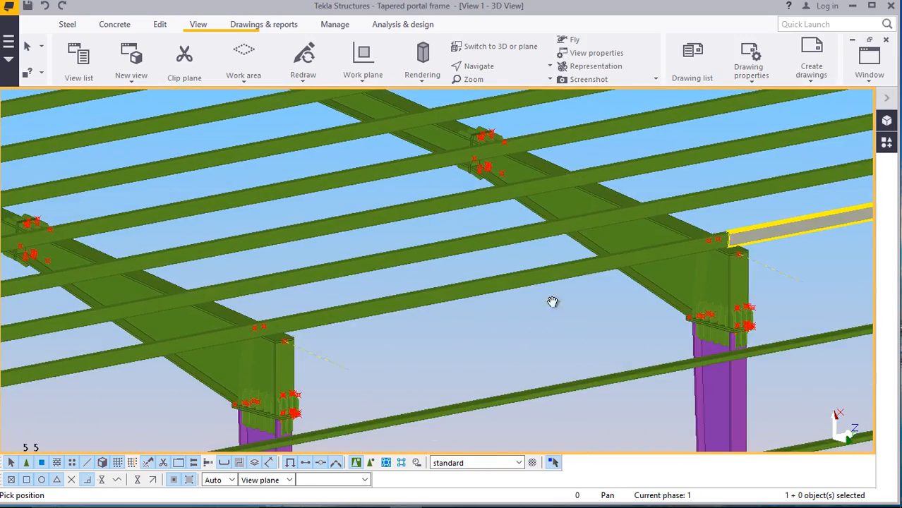
Examine the stiffeners, end plates and bolts of the column-to-rafter eaves connection on gridline 5
scroll(265, 317, "down", 2)
scroll(270, 379, "up", 8)
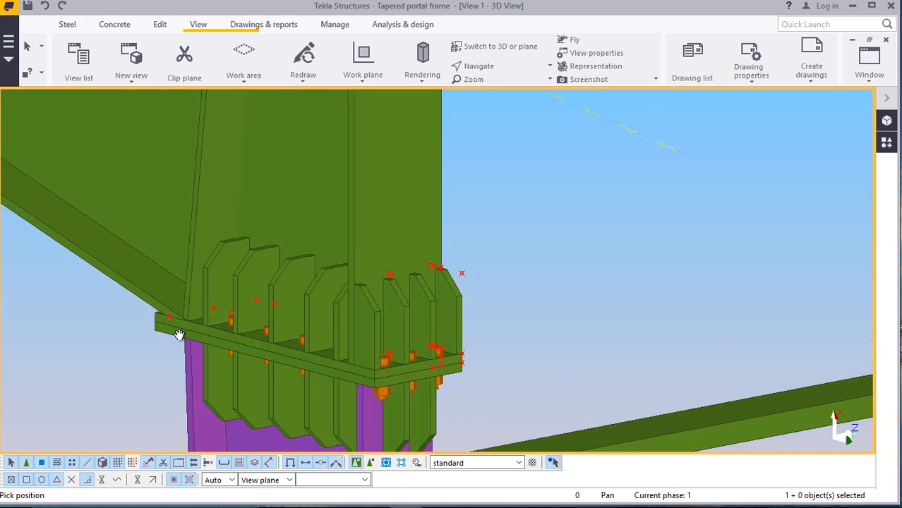
left_click(479, 65)
left_click(471, 85)
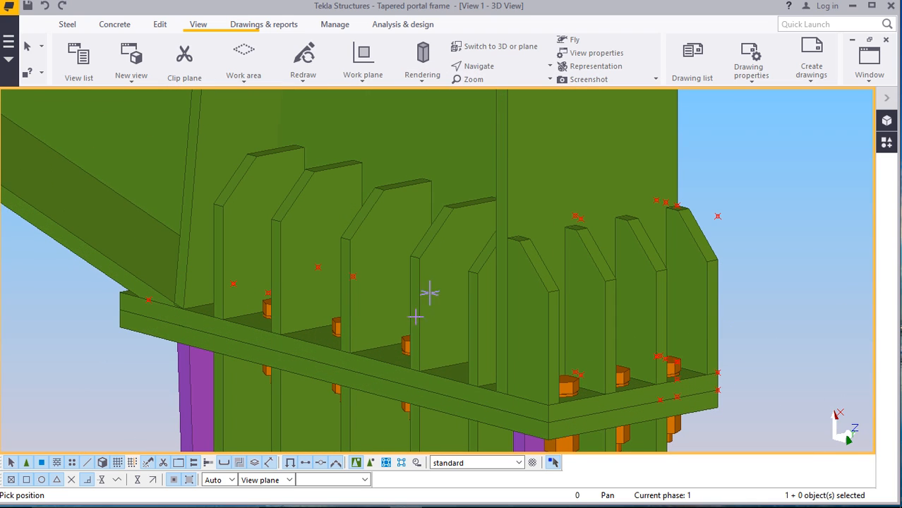
middle_click_drag(420, 324, 492, 348, "ctrl")
left_click_drag(491, 348, 432, 342)
scroll(415, 241, "down", 3)
left_click_drag(503, 283, 630, 146)
right_click(631, 147)
left_click(678, 158)
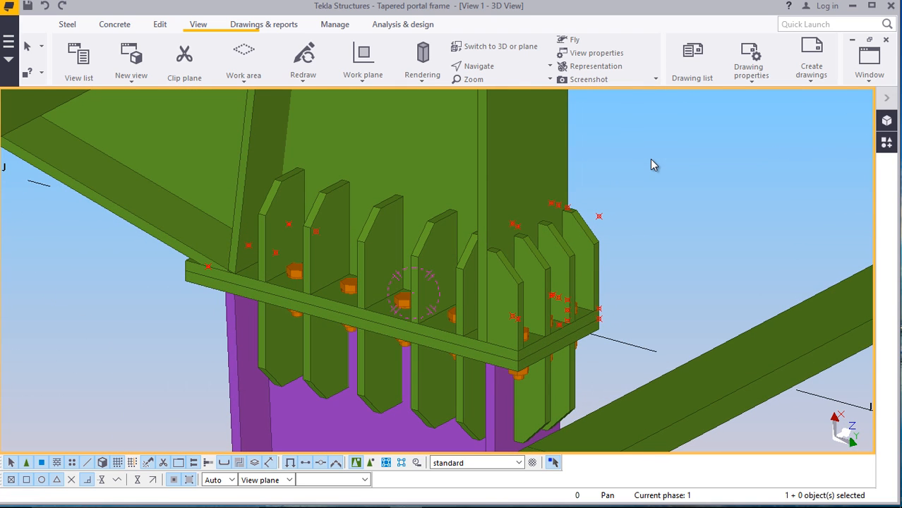